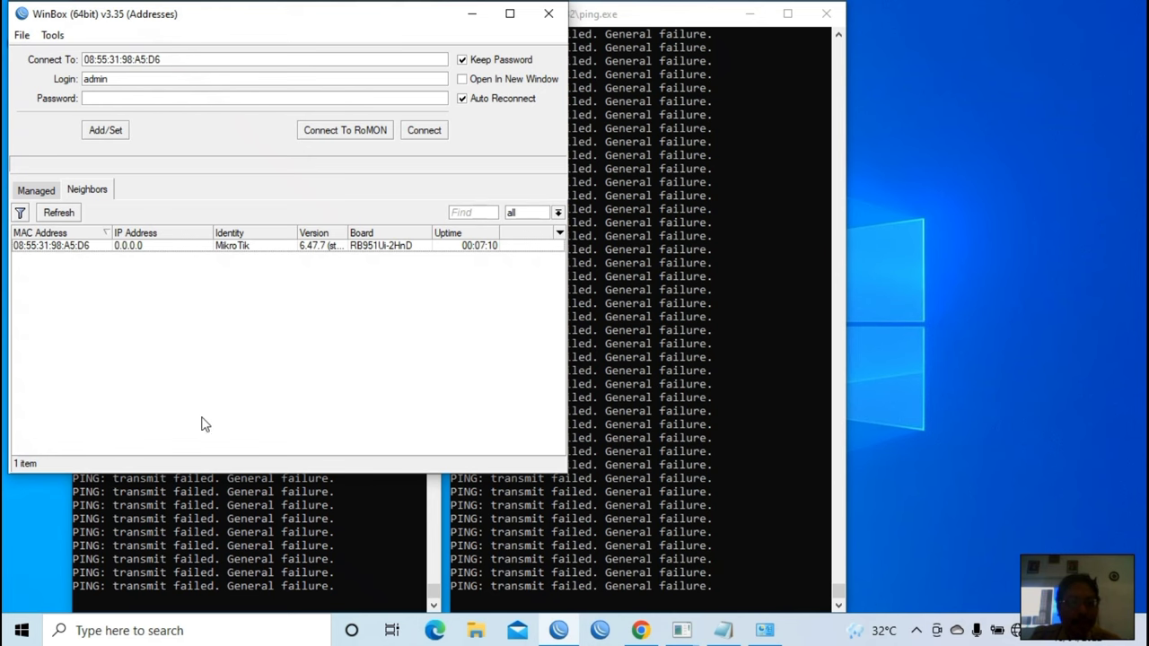
Check the two ping consoles, then bring WinBox back in front of them.
{"action": "left_click", "coordinate": [220, 503]}
{"action": "left_click", "coordinate": [513, 517]}
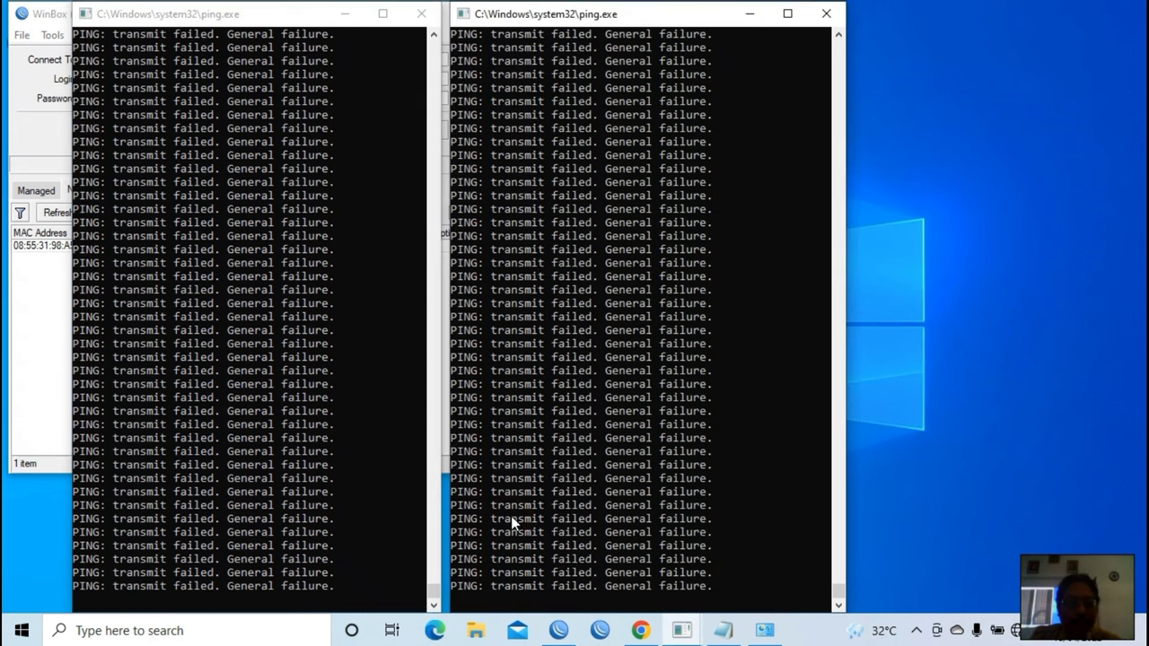
{"action": "left_click", "coordinate": [313, 359]}
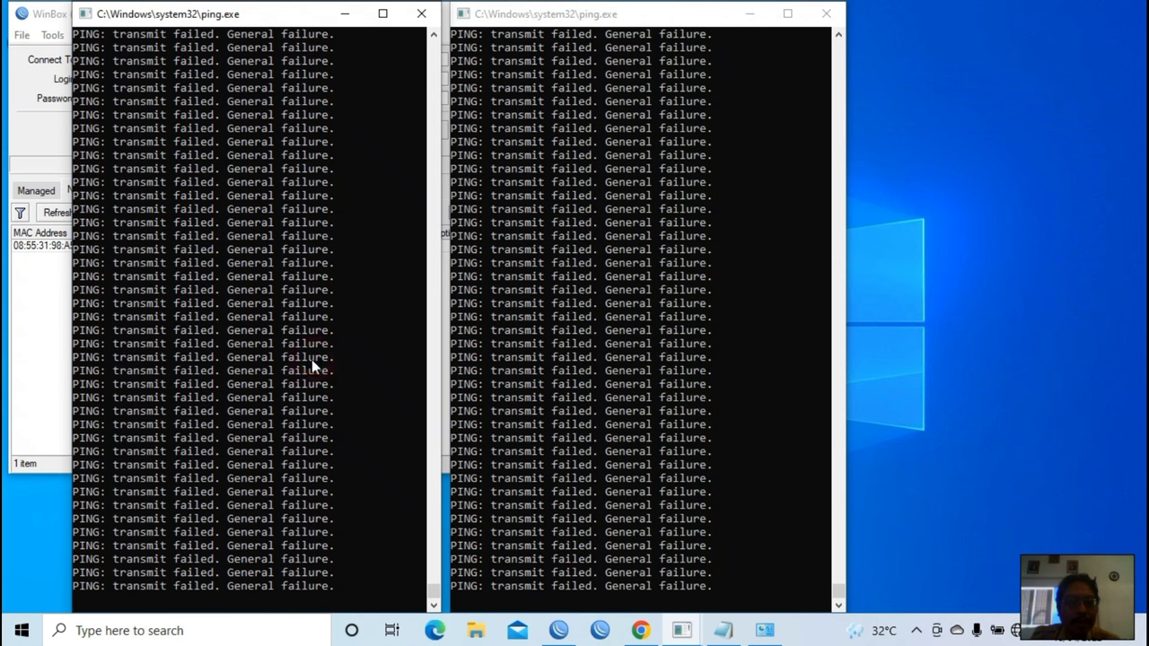
{"action": "left_click", "coordinate": [560, 384]}
{"action": "left_click", "coordinate": [27, 345]}
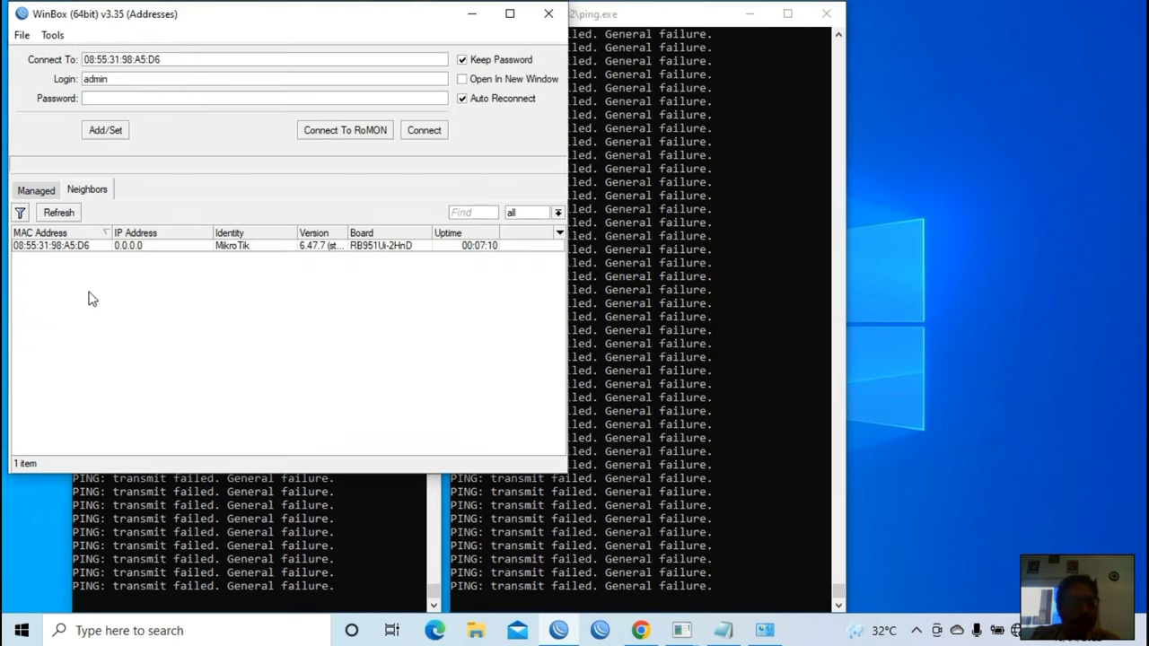
Inspect the Ethernet adapter's connection status, details and IPv4 settings in Network Connections.
{"action": "left_click", "coordinate": [763, 632]}
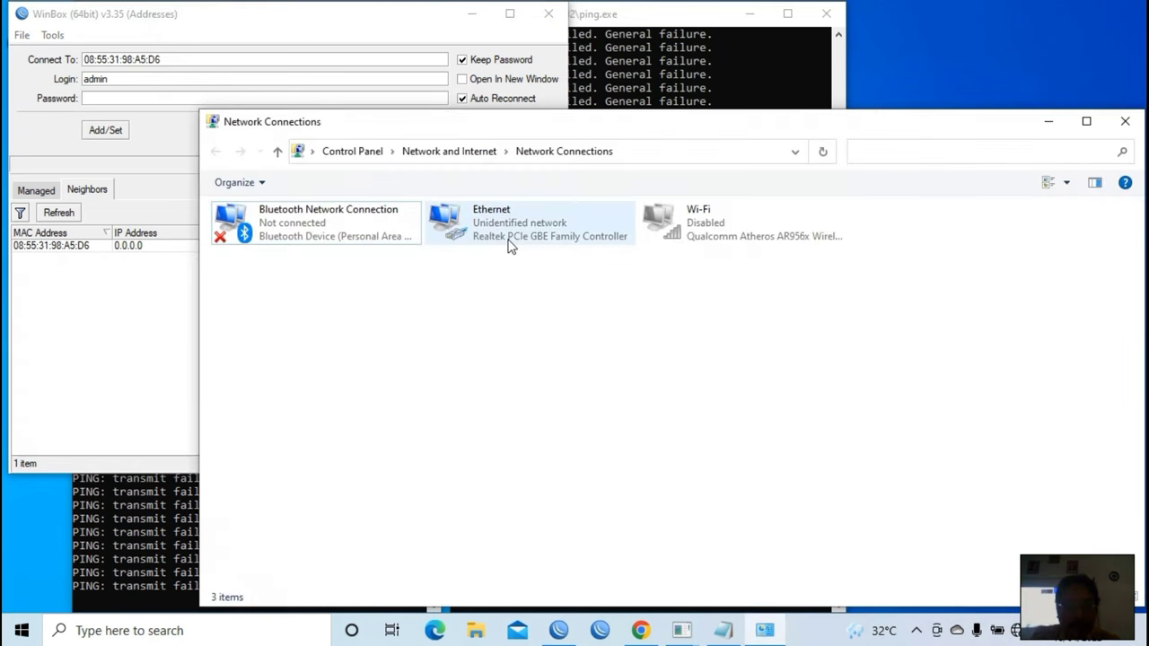
{"action": "left_click", "coordinate": [509, 247]}
{"action": "right_click", "coordinate": [508, 247]}
{"action": "left_click", "coordinate": [550, 275]}
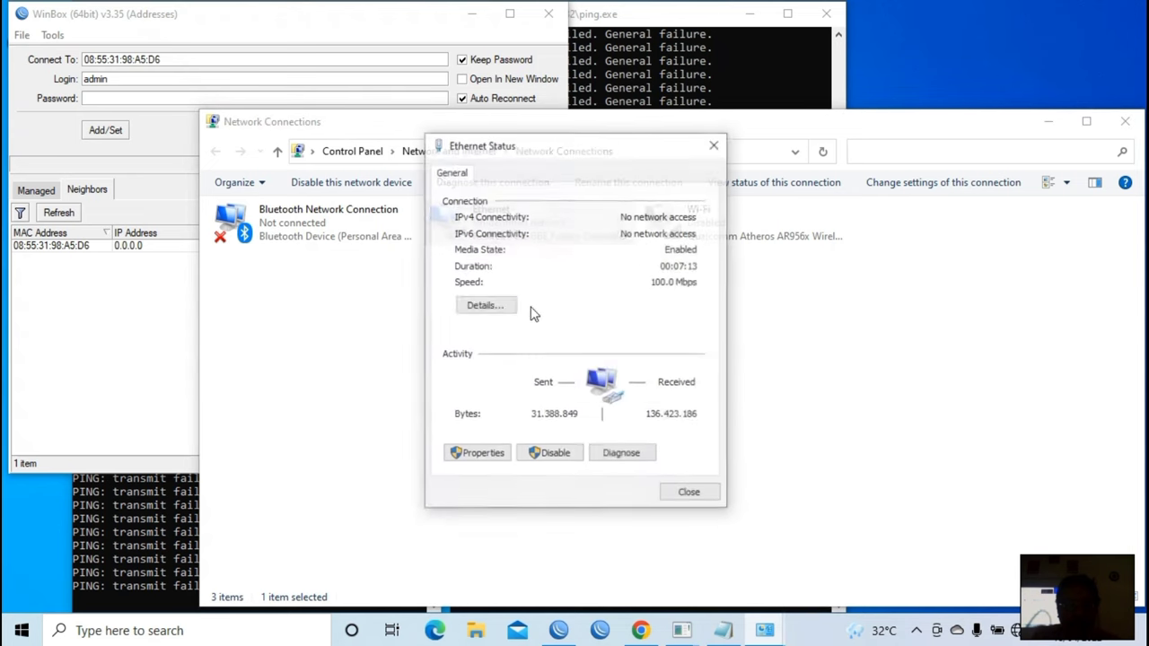
{"action": "left_click", "coordinate": [498, 306]}
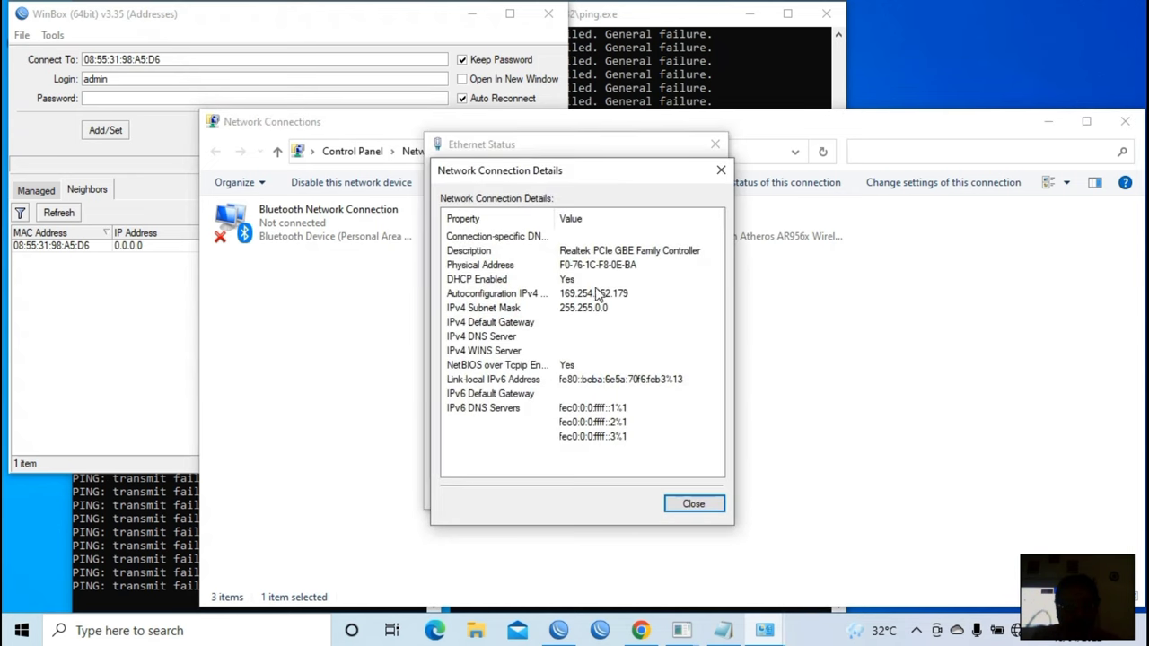
{"action": "left_click", "coordinate": [721, 169]}
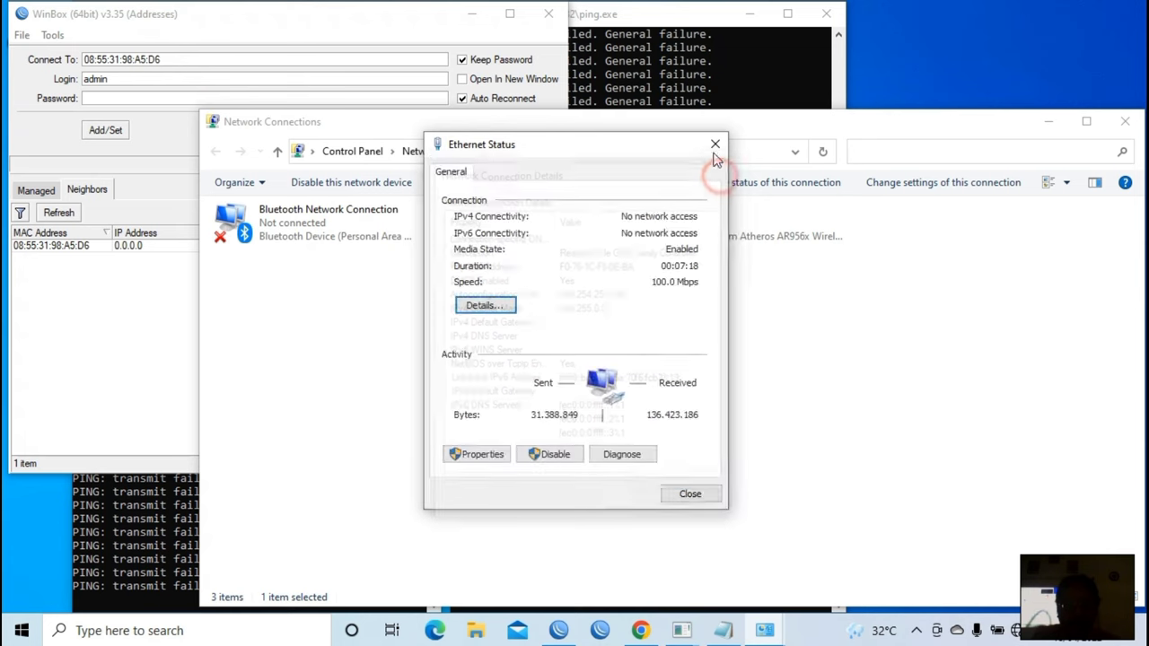
{"action": "left_click", "coordinate": [472, 456]}
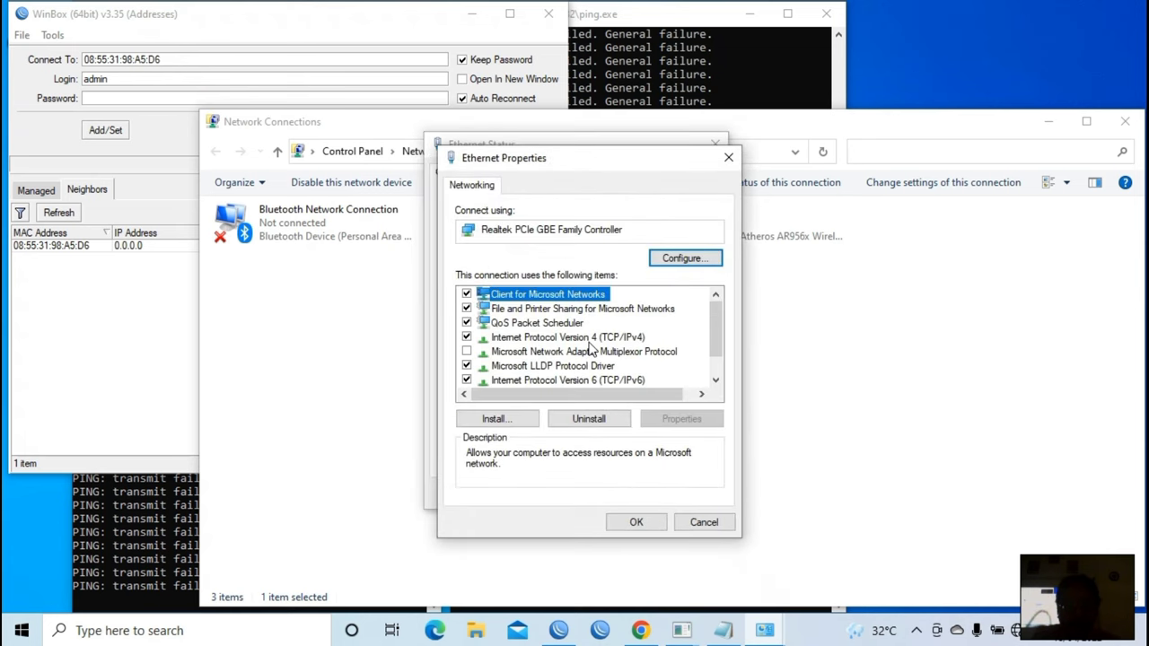
{"action": "double_click", "coordinate": [585, 337]}
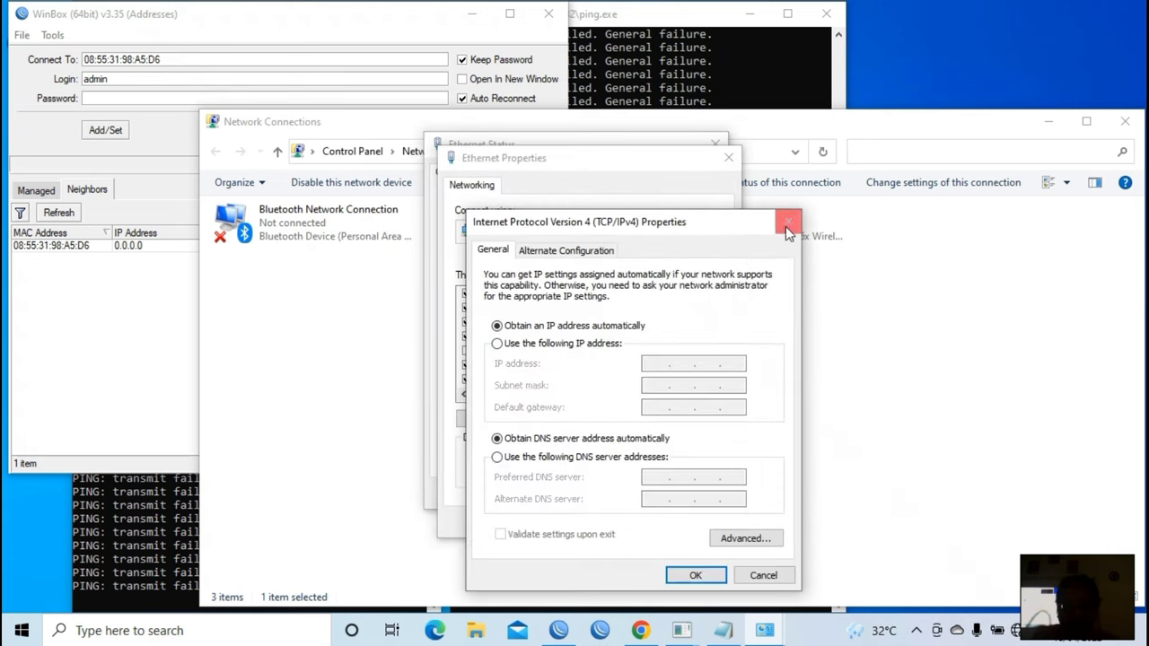
{"action": "left_click", "coordinate": [788, 222]}
{"action": "left_click", "coordinate": [724, 158]}
{"action": "left_click", "coordinate": [717, 146]}
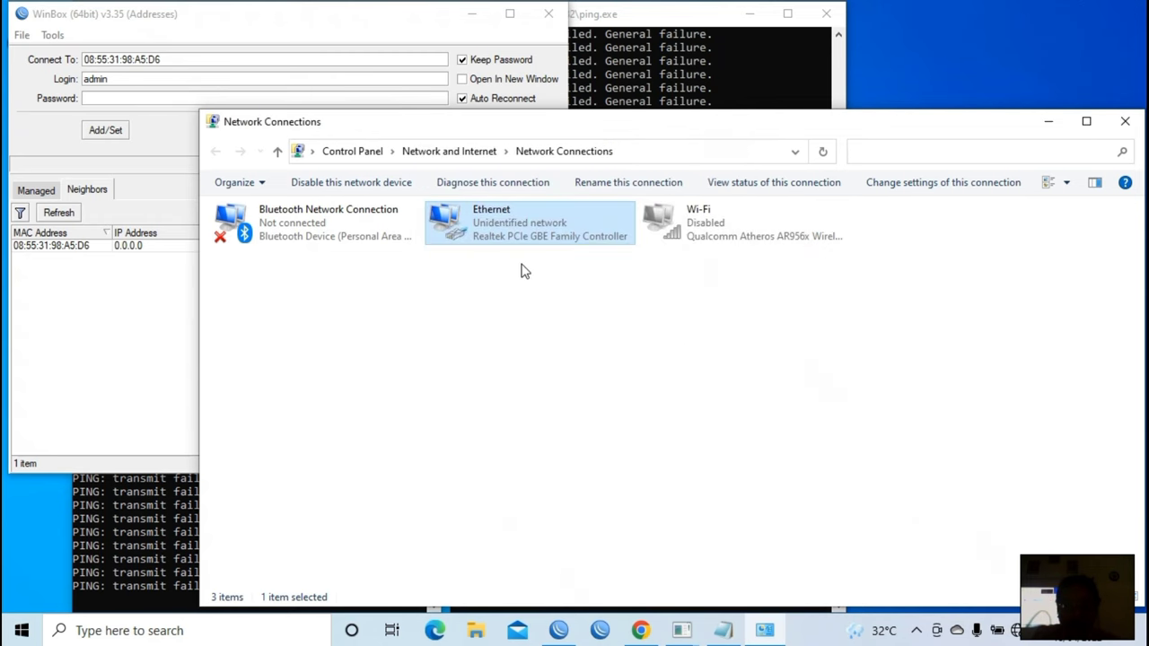
{"action": "left_click", "coordinate": [1047, 121]}
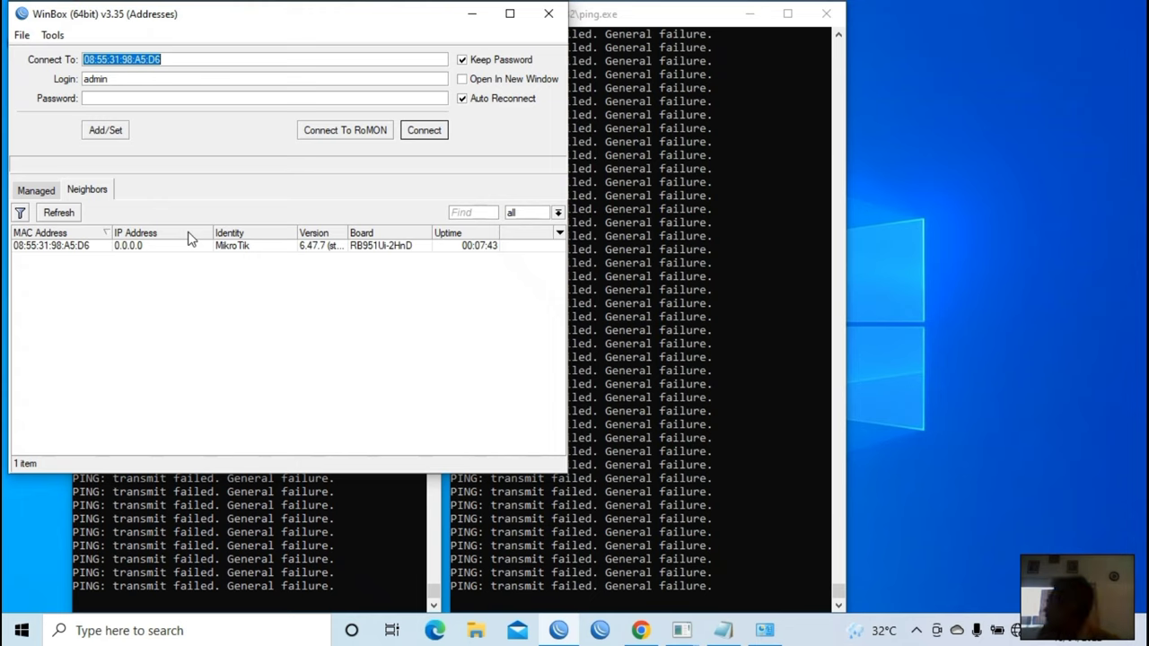
Log in over MAC to the RB951Ui-2HnD router from Neighbors and dismiss the Hotspot window.
{"action": "left_click", "coordinate": [77, 253]}
{"action": "left_click", "coordinate": [108, 79]}
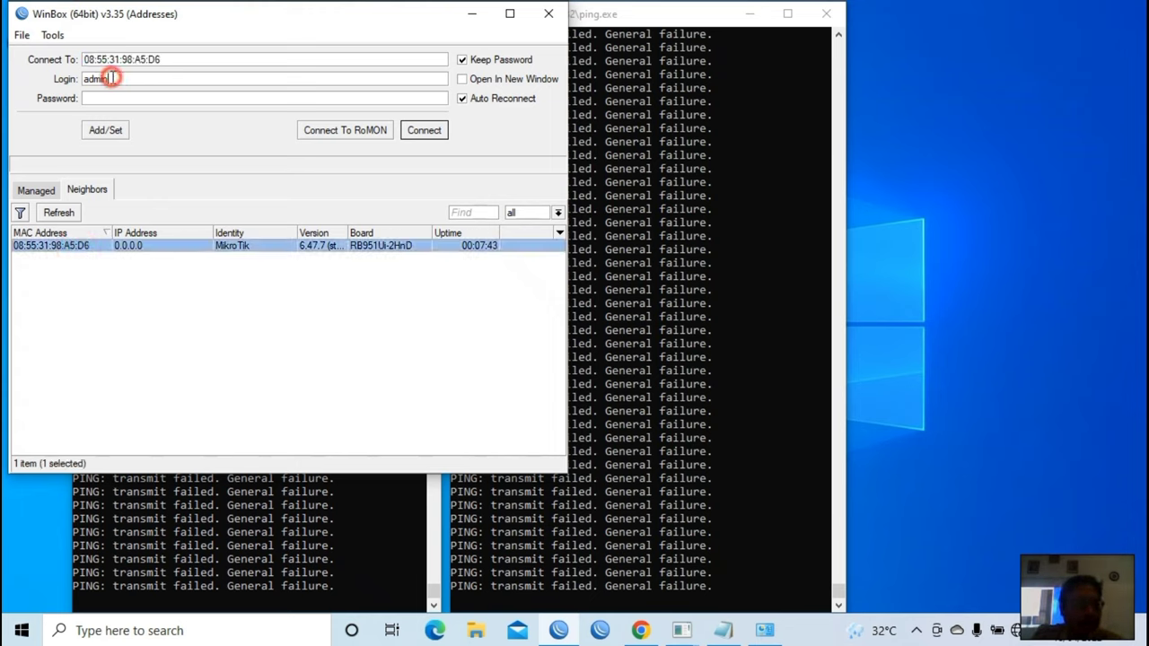
{"action": "left_click", "coordinate": [105, 98]}
{"action": "left_click", "coordinate": [423, 130]}
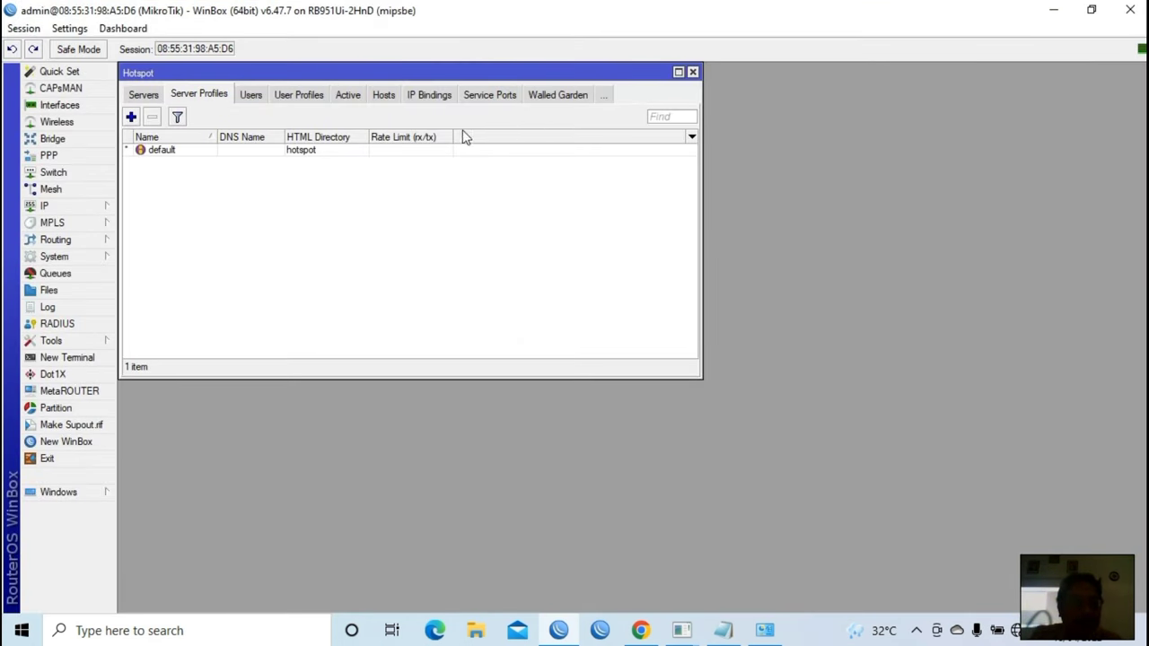
{"action": "left_click", "coordinate": [143, 98]}
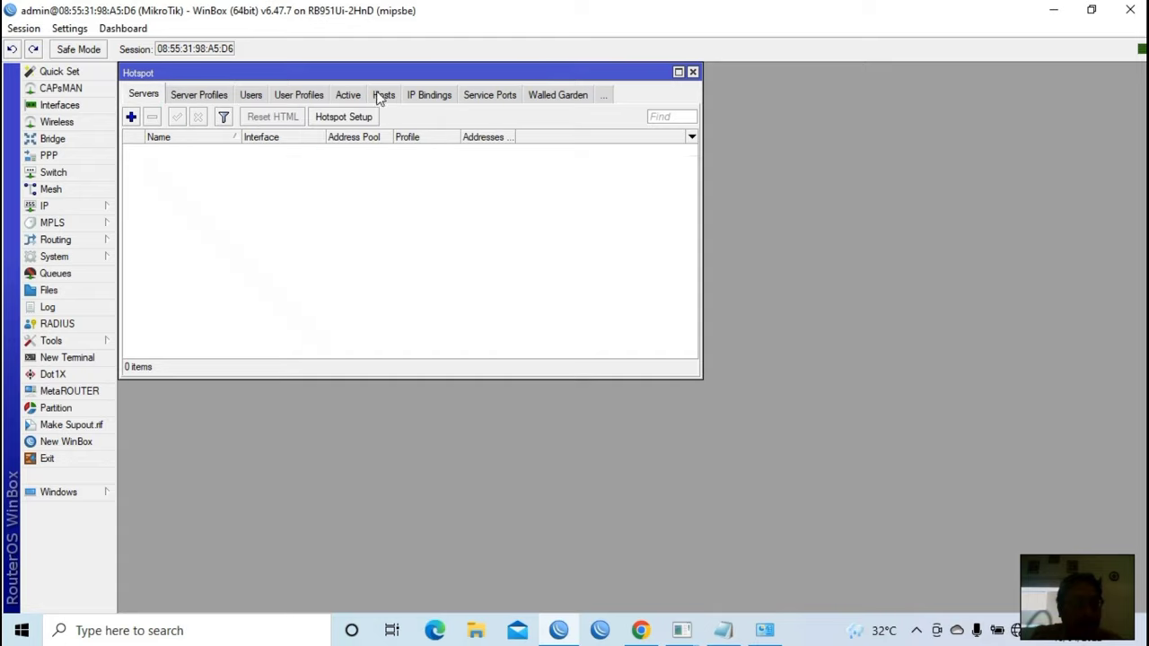
{"action": "left_click", "coordinate": [692, 72]}
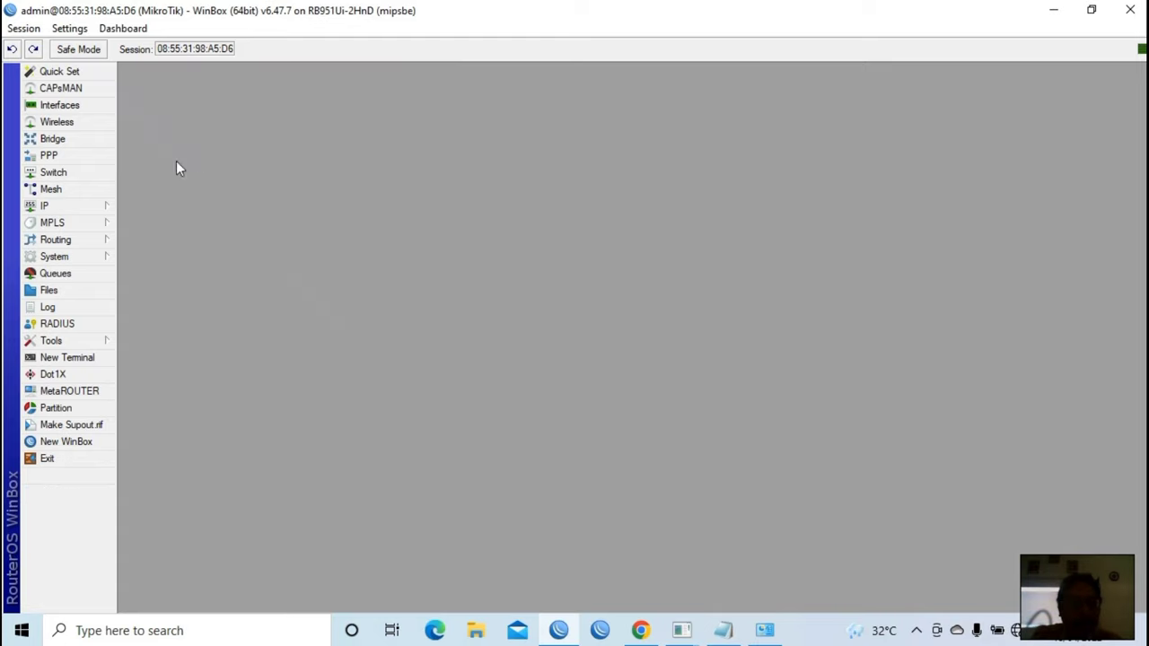
In System > Identity, replace MikroTik with the new router name and apply it.
{"action": "left_click", "coordinate": [66, 257]}
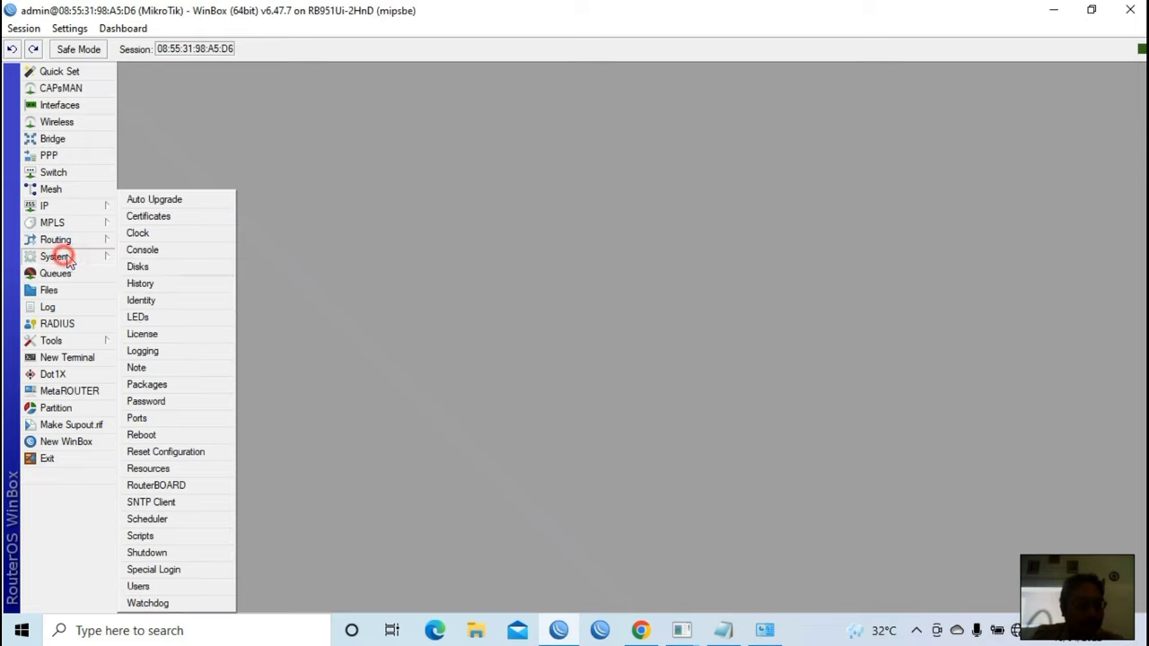
{"action": "left_click", "coordinate": [153, 302]}
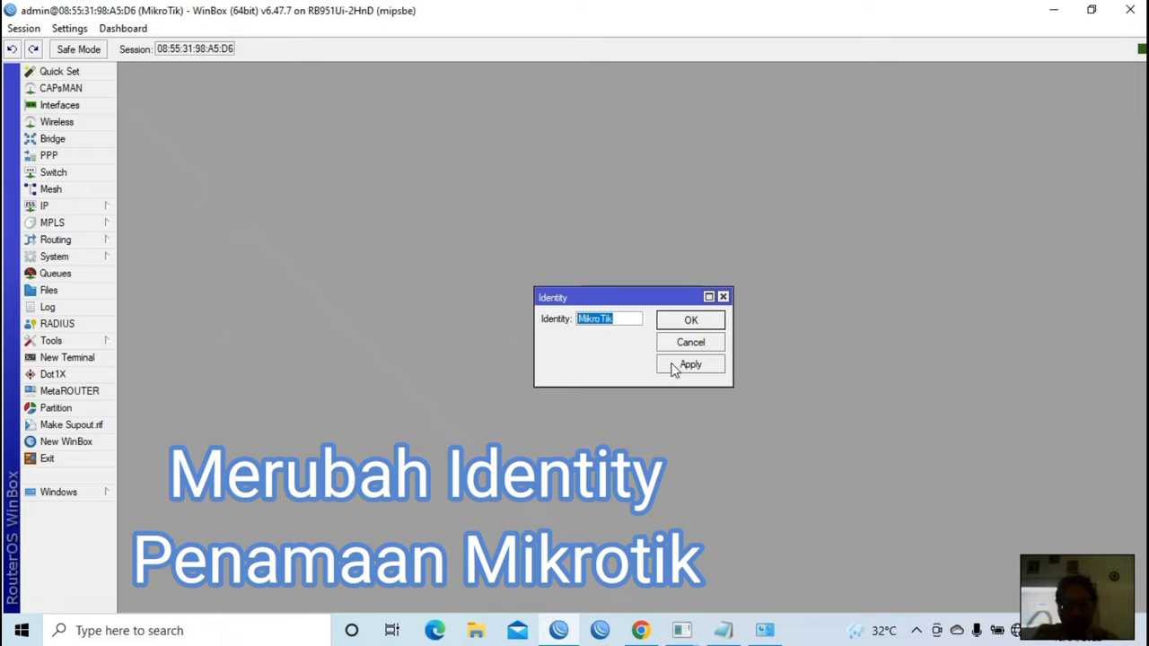
{"action": "type", "text": "Paijo"}
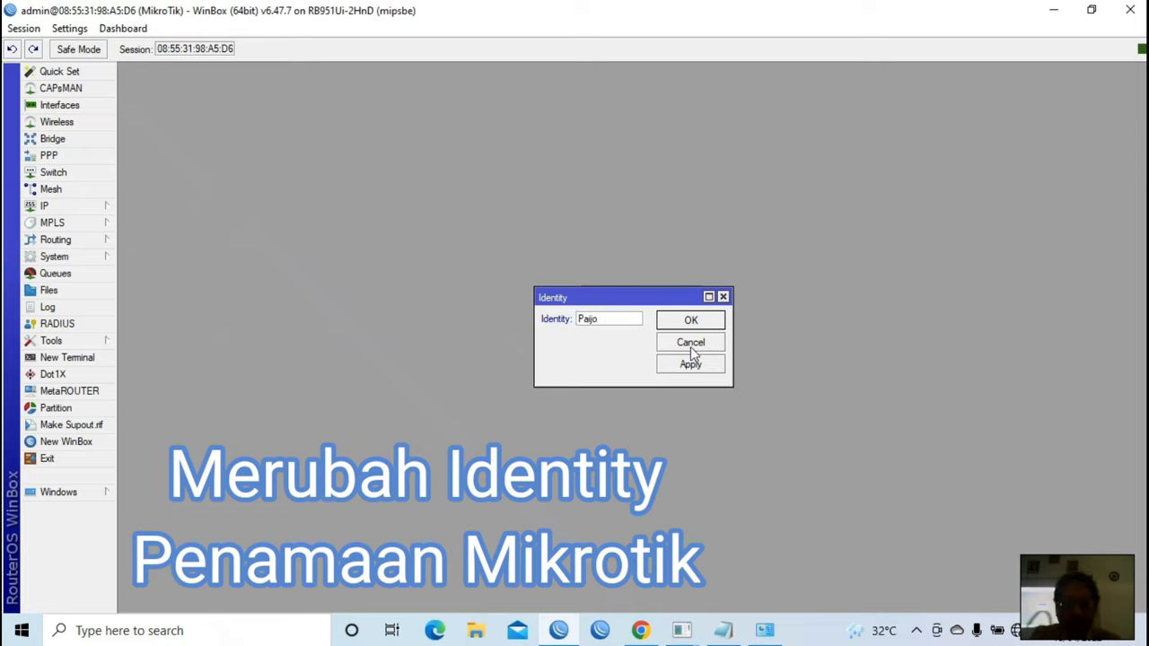
{"action": "left_click", "coordinate": [690, 364]}
{"action": "left_click", "coordinate": [693, 320]}
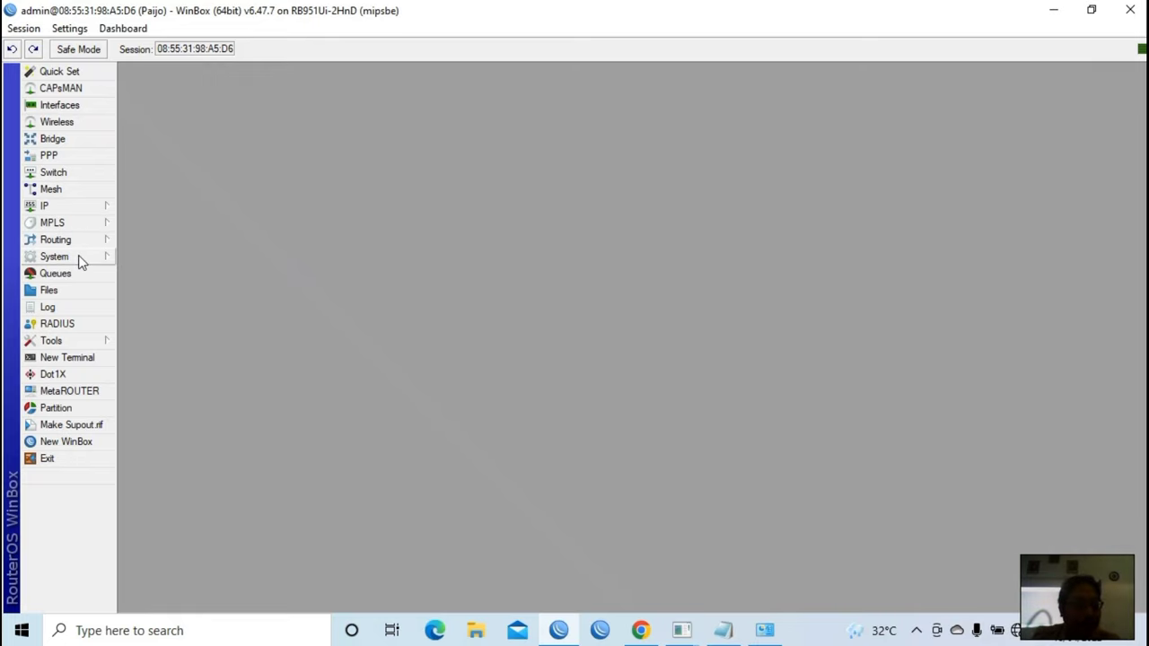
Rename interface ether1 to 1-WAN in the Interface List.
{"action": "left_click", "coordinate": [62, 107]}
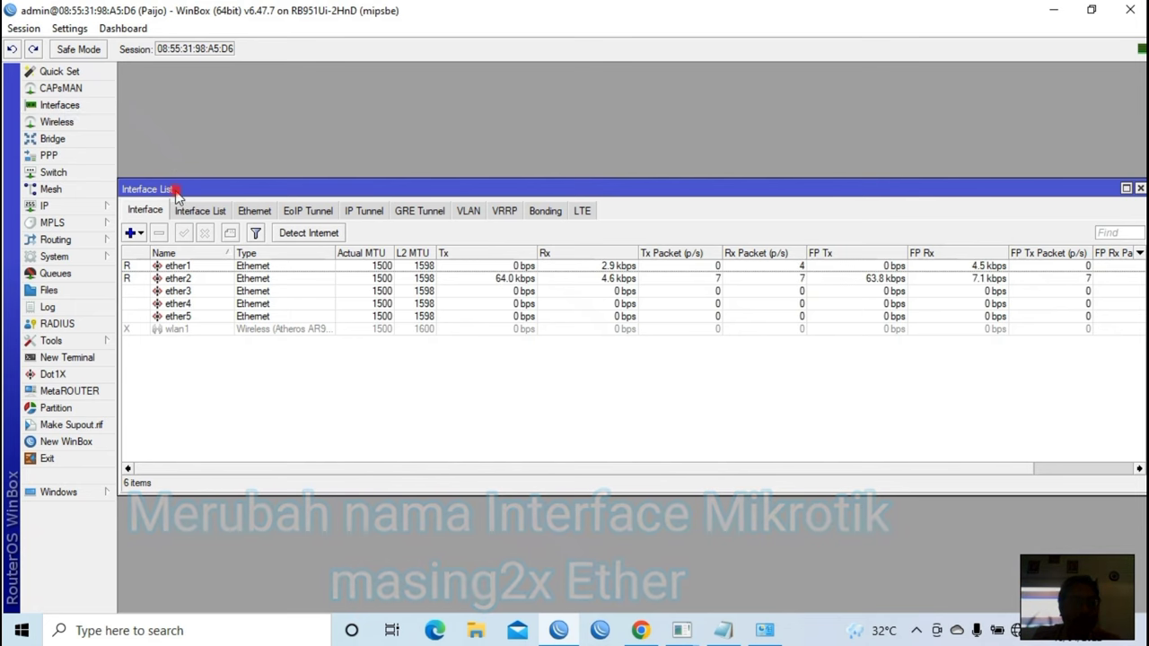
{"action": "left_click_drag", "start_coordinate": [177, 194], "coordinate": [175, 79]}
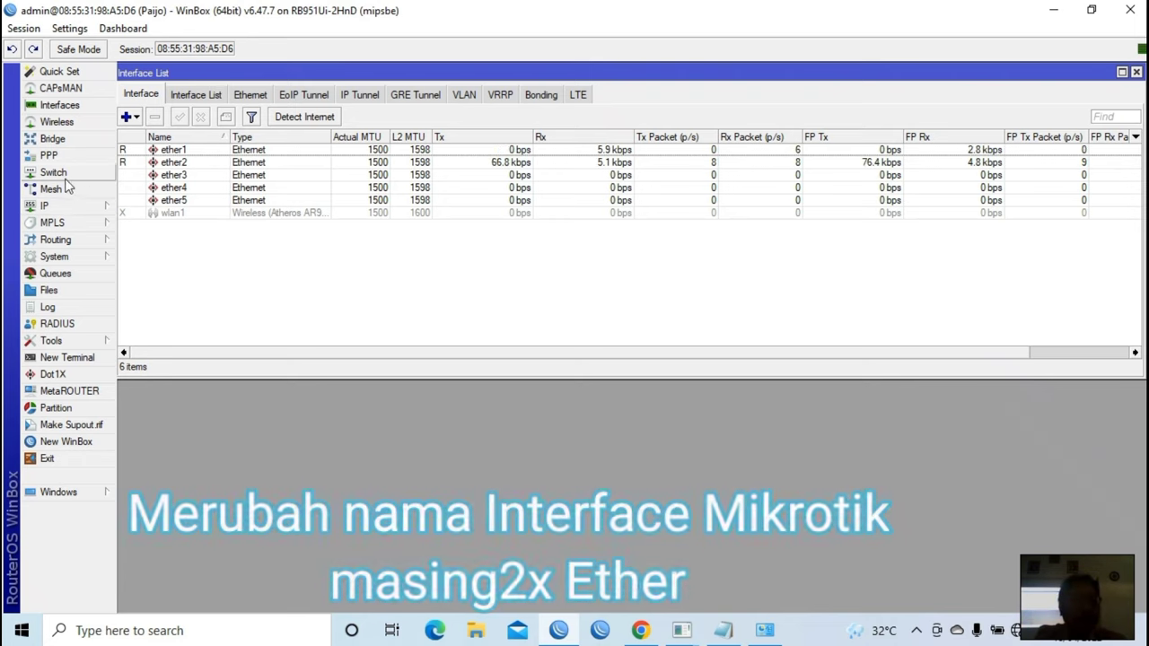
{"action": "double_click", "coordinate": [175, 151]}
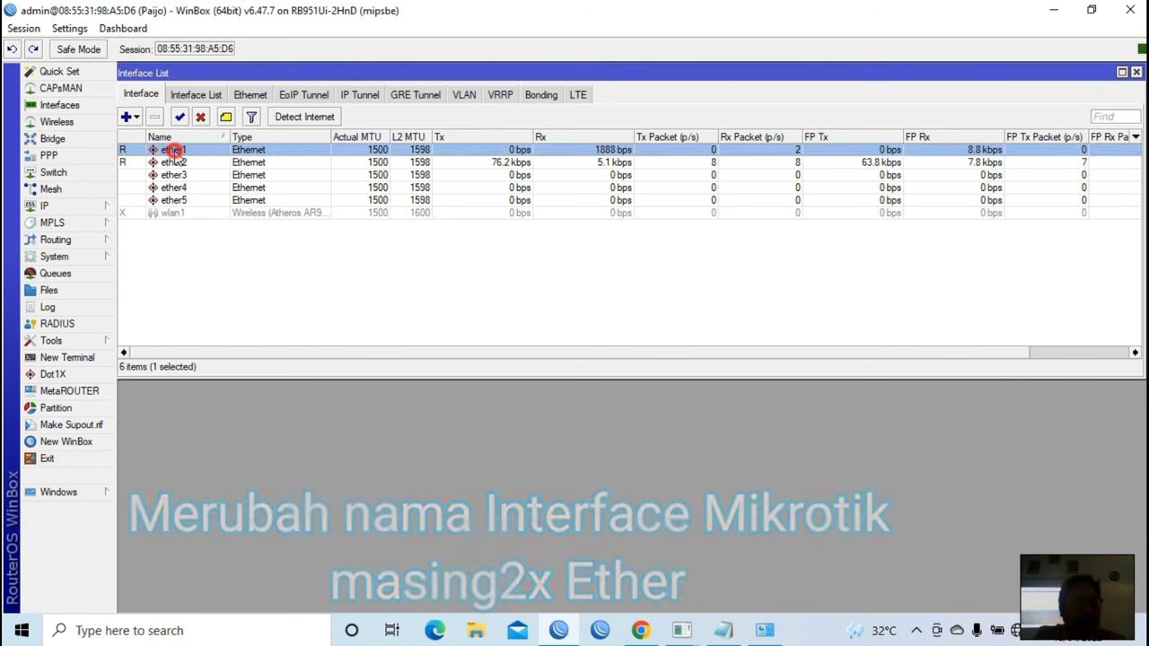
{"action": "type", "text": "1"}
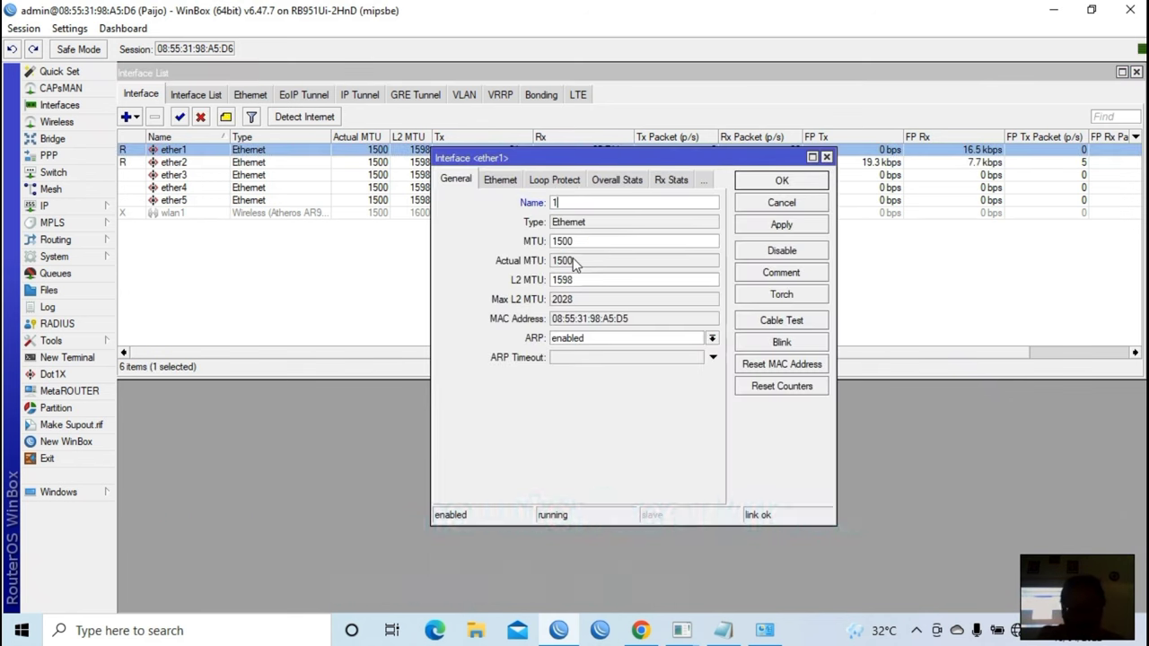
{"action": "type", "text": "-WAN"}
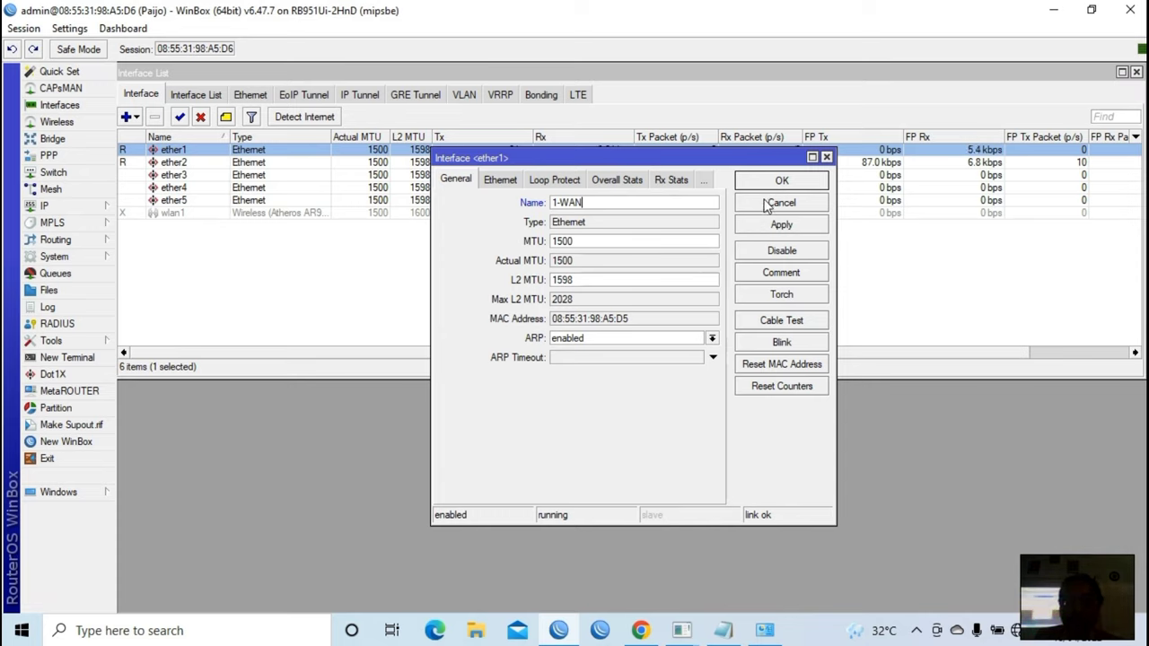
{"action": "left_click", "coordinate": [782, 181]}
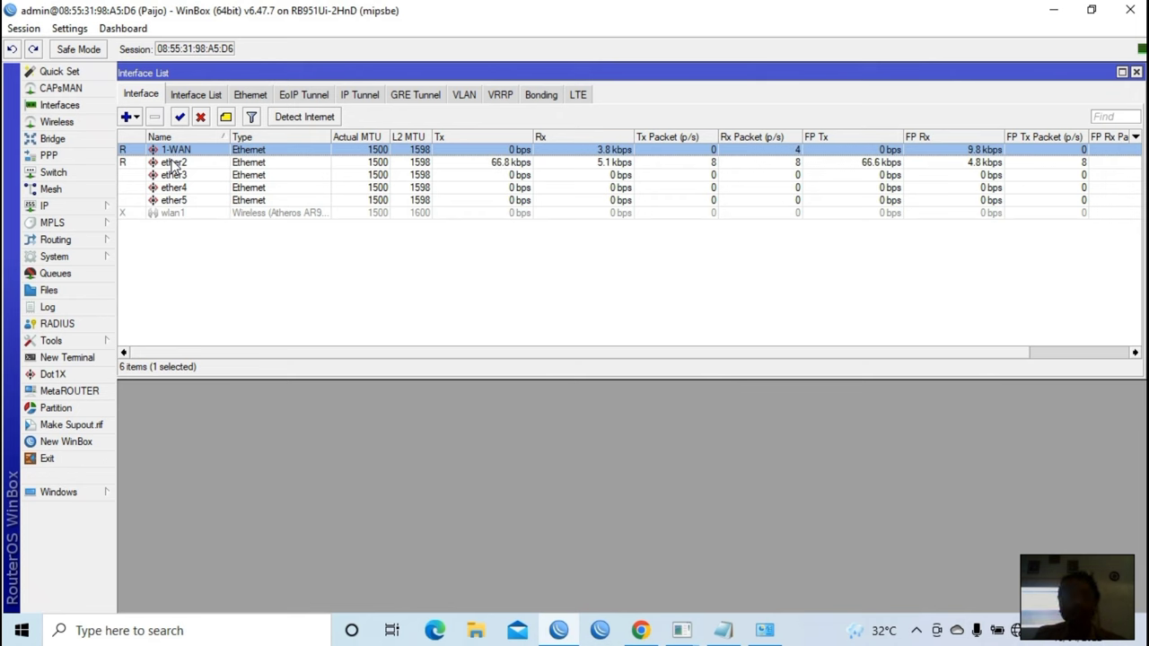
Rename ether2 to 2-ADMIN.
{"action": "double_click", "coordinate": [173, 164]}
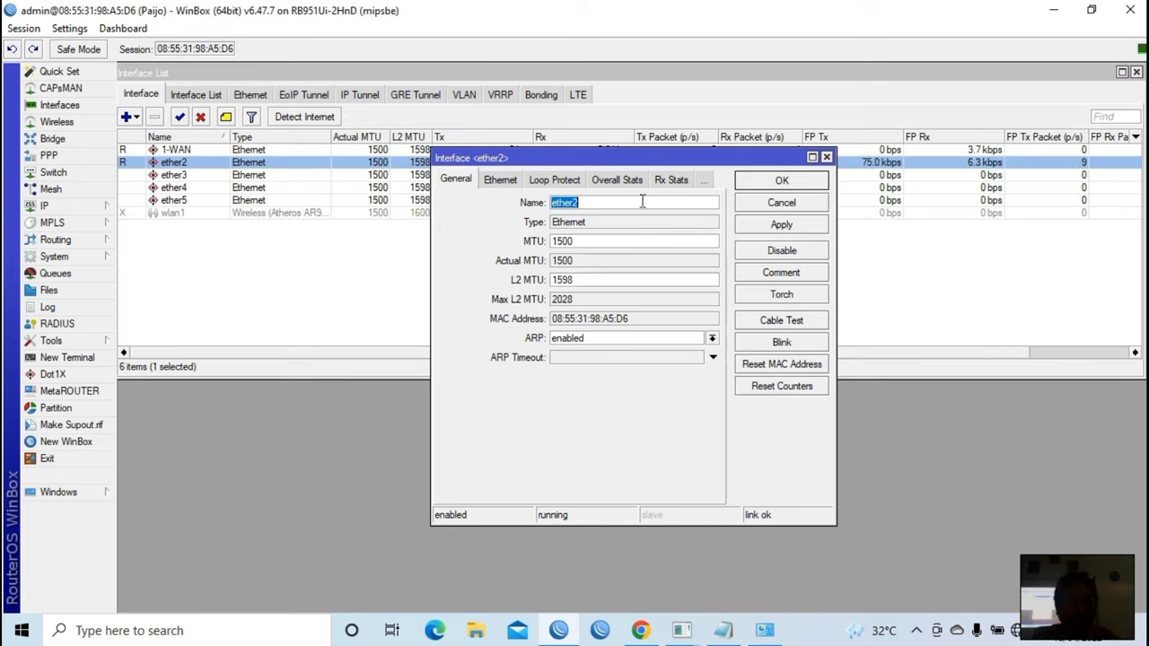
{"action": "type", "text": "2"}
{"action": "type", "text": "-LAN"}
{"action": "key", "text": "BackSpace"}
{"action": "key", "text": "BackSpace"}
{"action": "type", "text": "DMIN"}
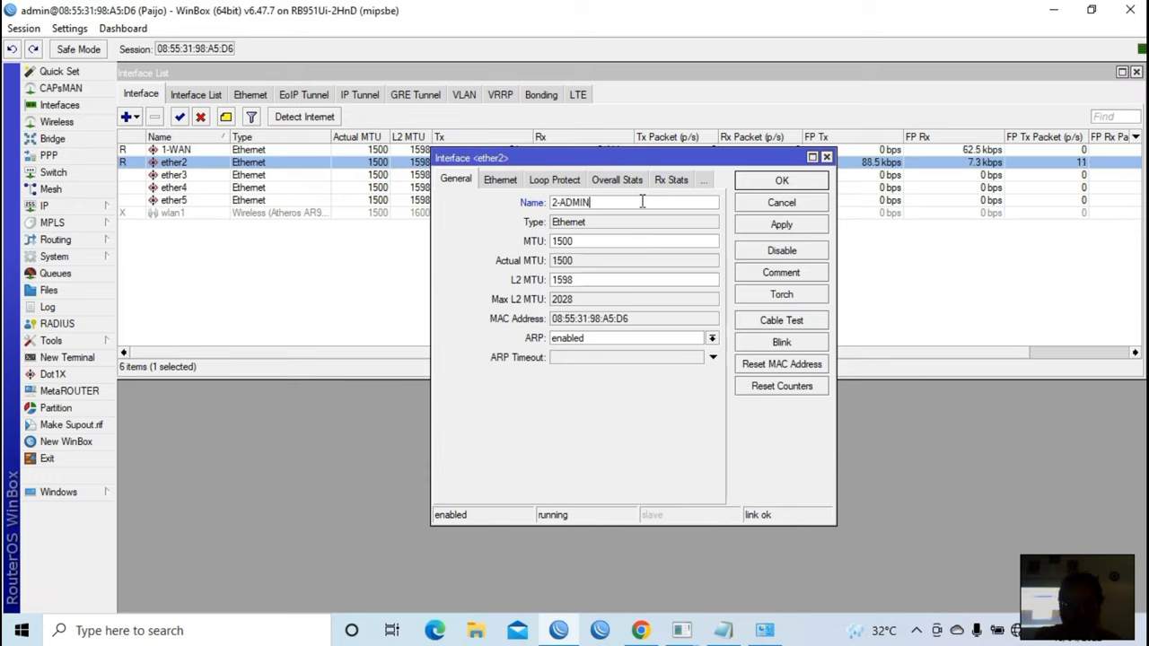
{"action": "left_click", "coordinate": [754, 227]}
{"action": "left_click", "coordinate": [772, 180]}
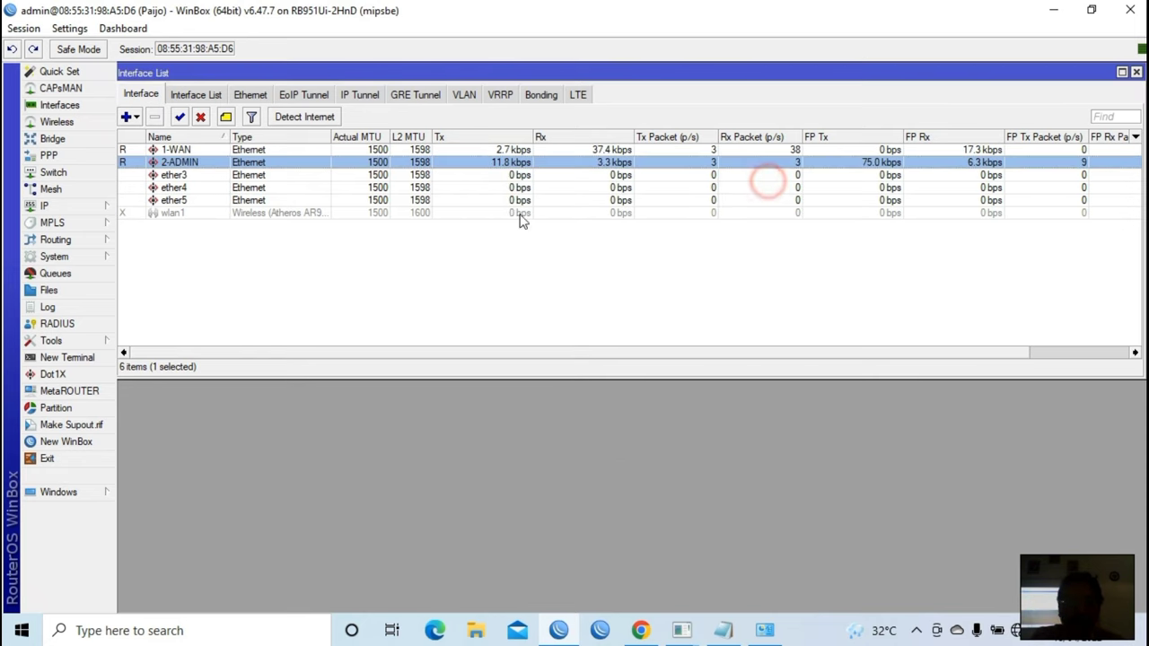
Rename ether3, ether4 and ether5 to 3-AP 1, 4-AP 2 and 5-AP 3.
{"action": "double_click", "coordinate": [278, 183]}
{"action": "left_click", "coordinate": [282, 180]}
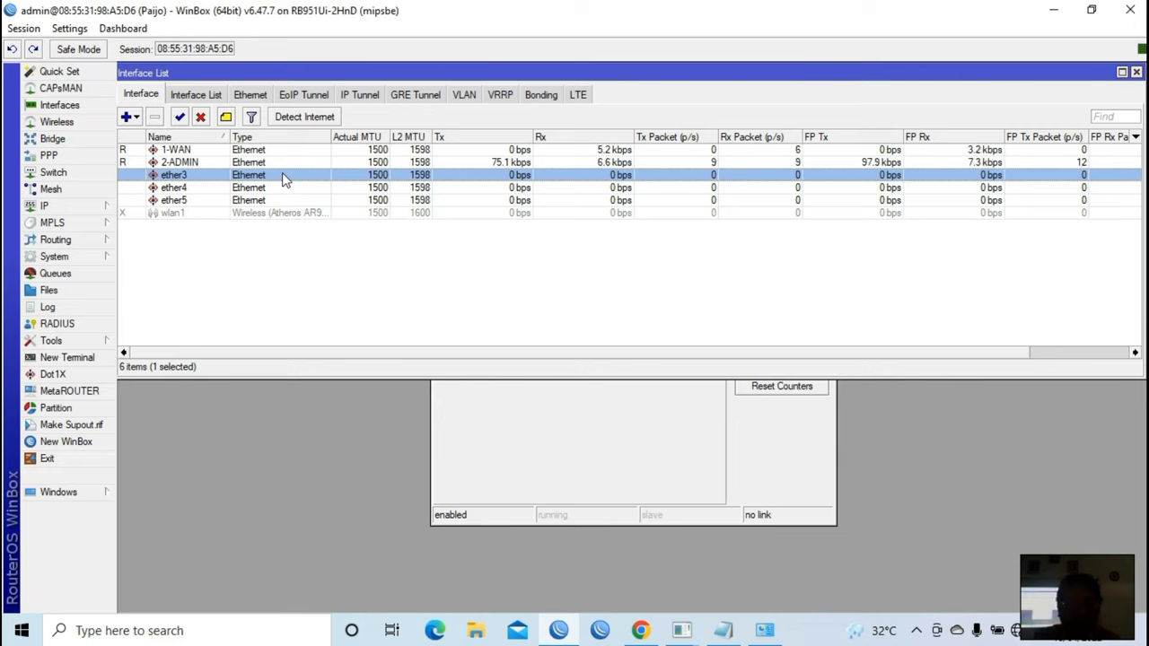
{"action": "left_click", "coordinate": [500, 431]}
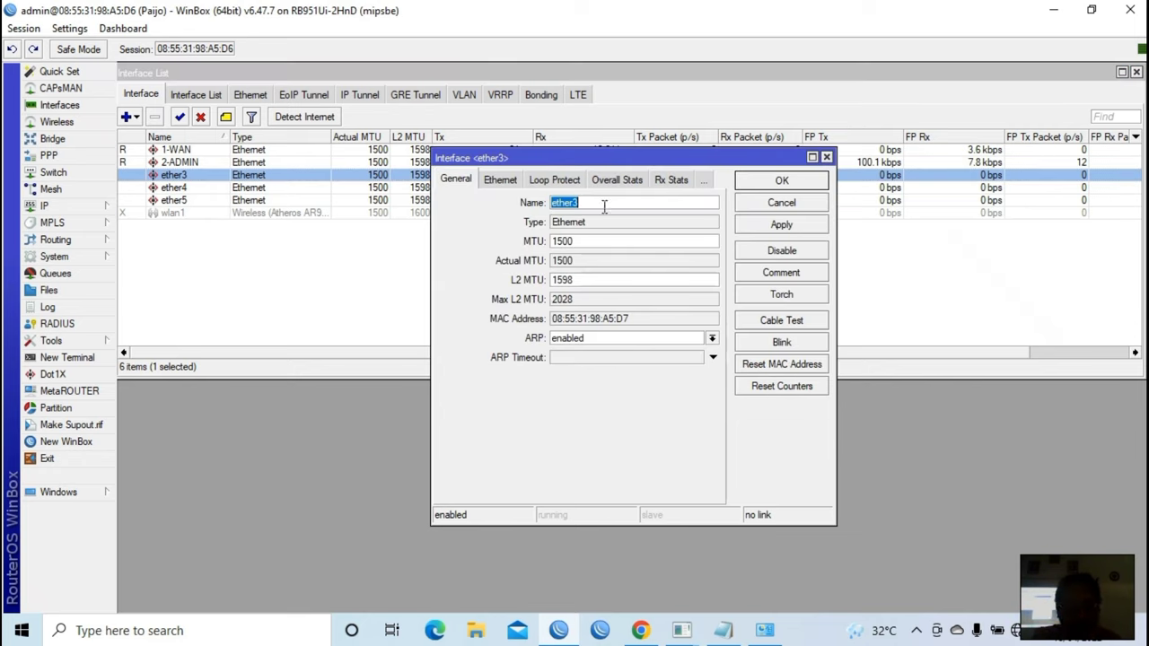
{"action": "type", "text": "3-"}
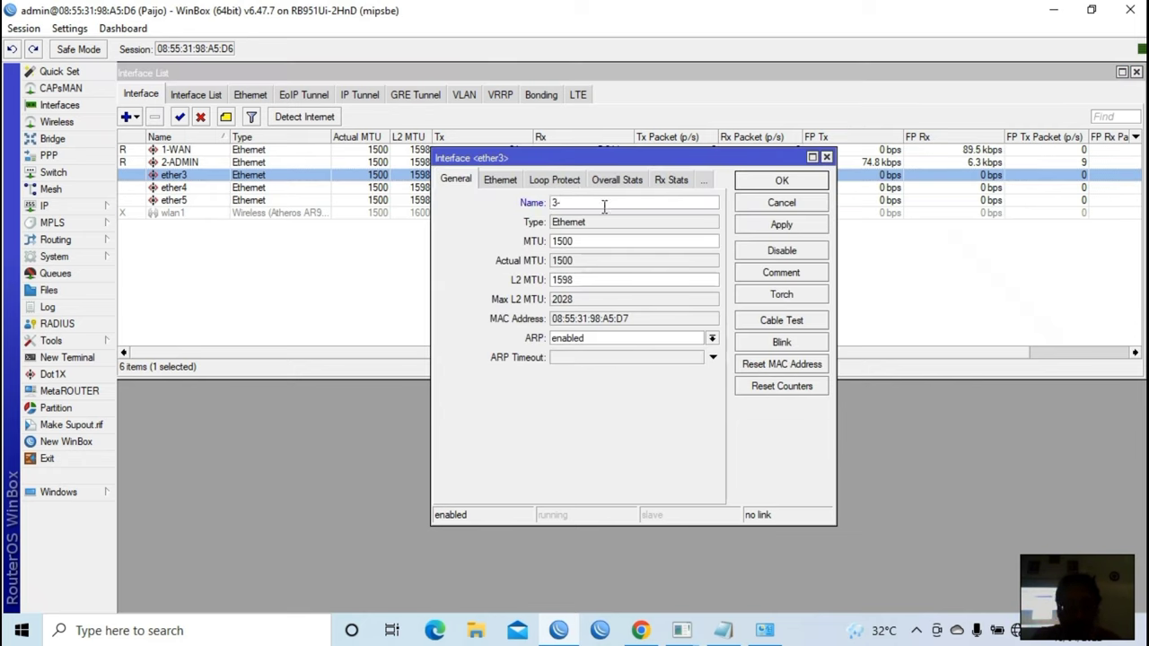
{"action": "type", "text": "AP 1"}
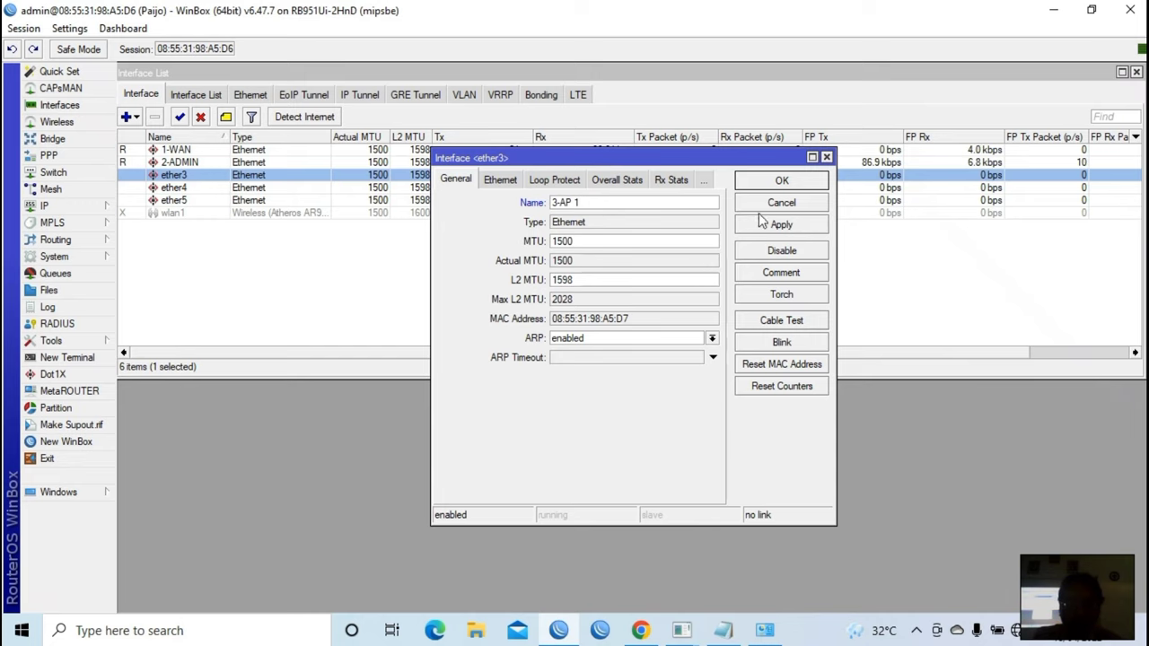
{"action": "left_click", "coordinate": [780, 180]}
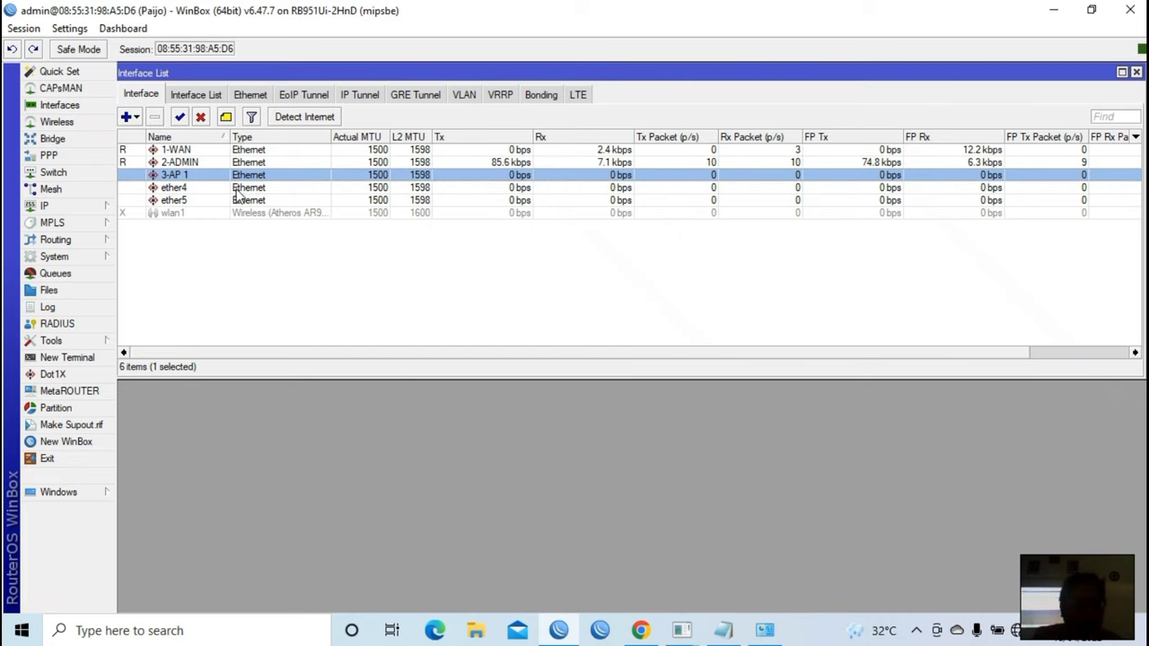
{"action": "double_click", "coordinate": [237, 188]}
{"action": "type", "text": "4"}
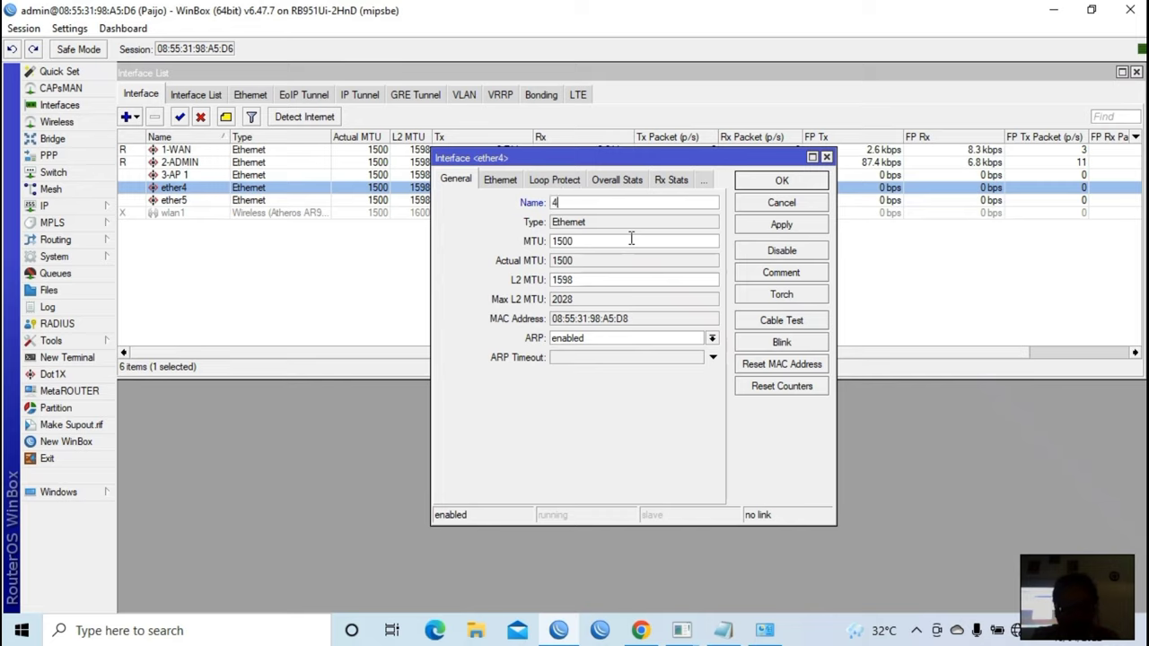
{"action": "type", "text": "-AP 2"}
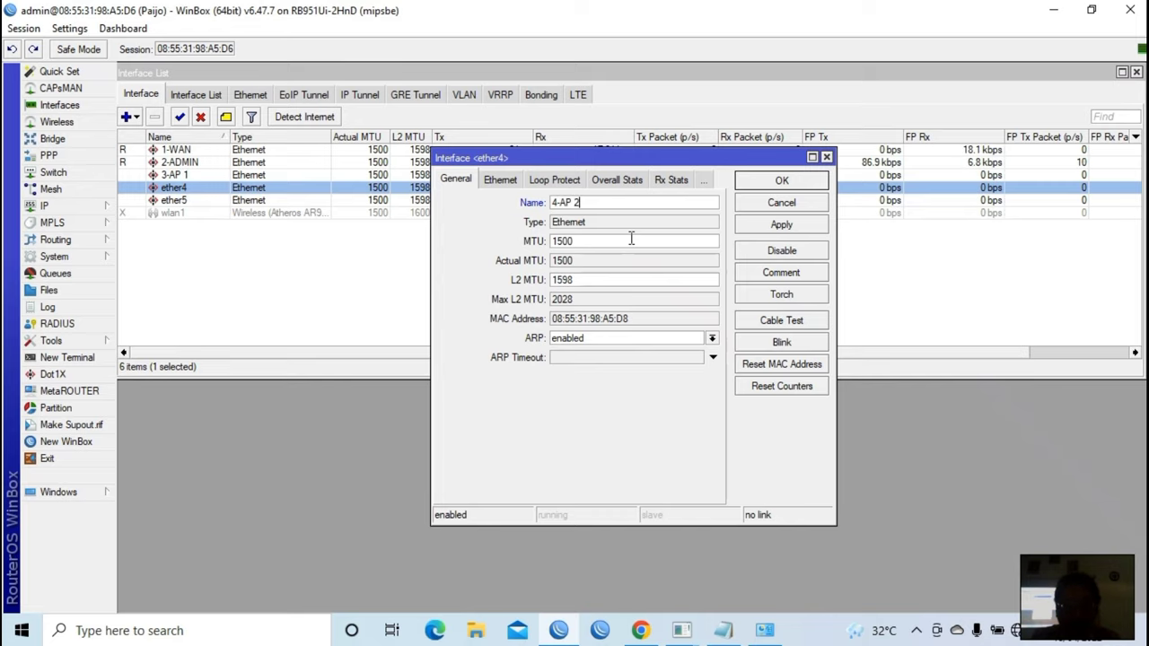
{"action": "left_click", "coordinate": [770, 187]}
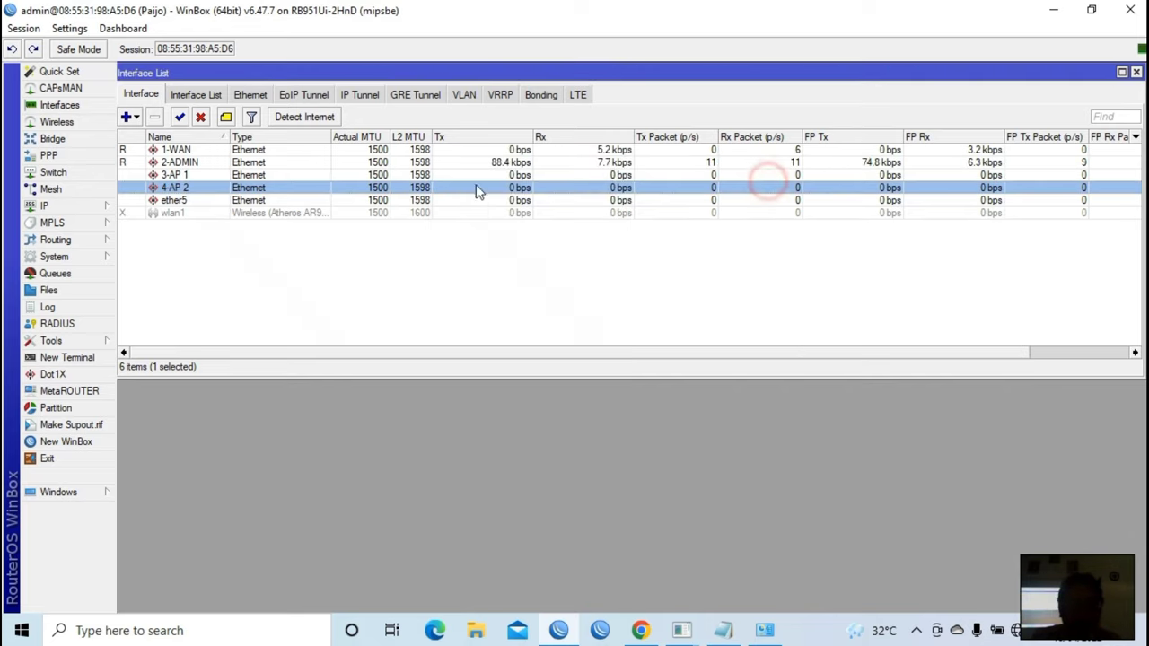
{"action": "double_click", "coordinate": [250, 199]}
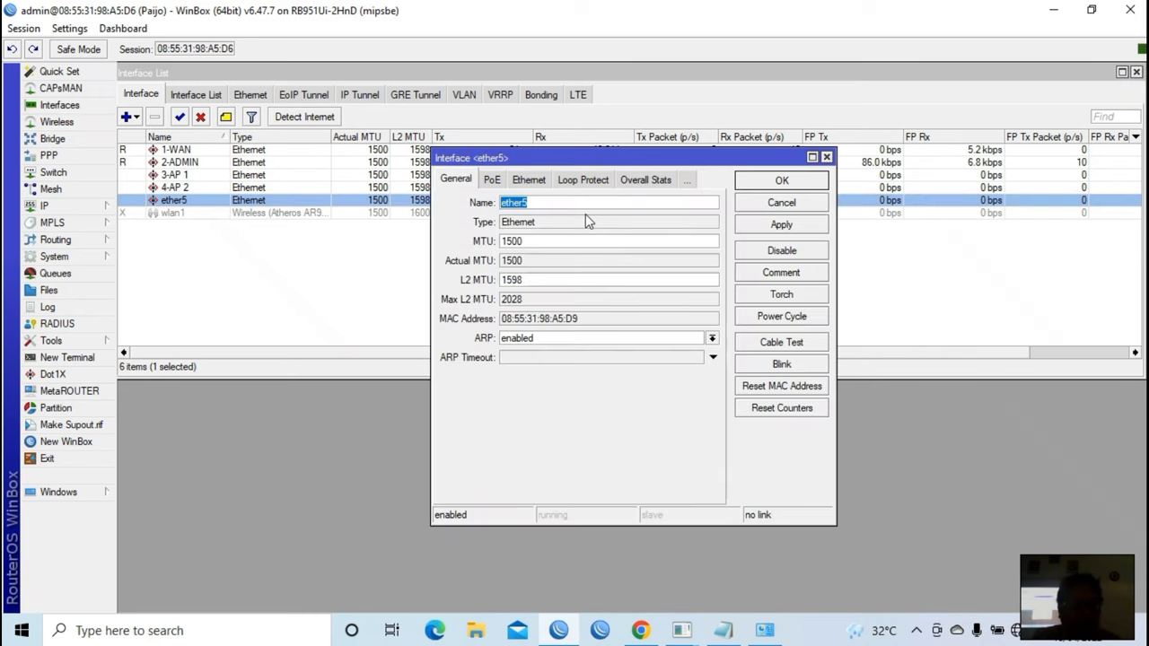
{"action": "type", "text": "5-AP 3"}
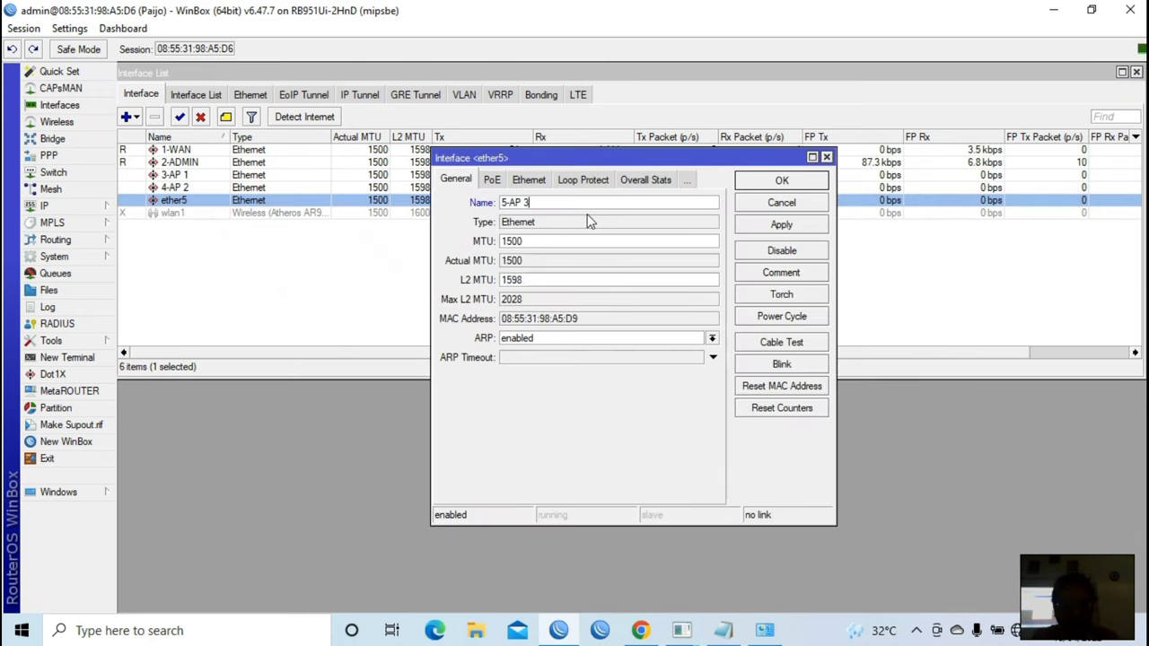
{"action": "left_click", "coordinate": [777, 180]}
{"action": "left_click", "coordinate": [482, 274]}
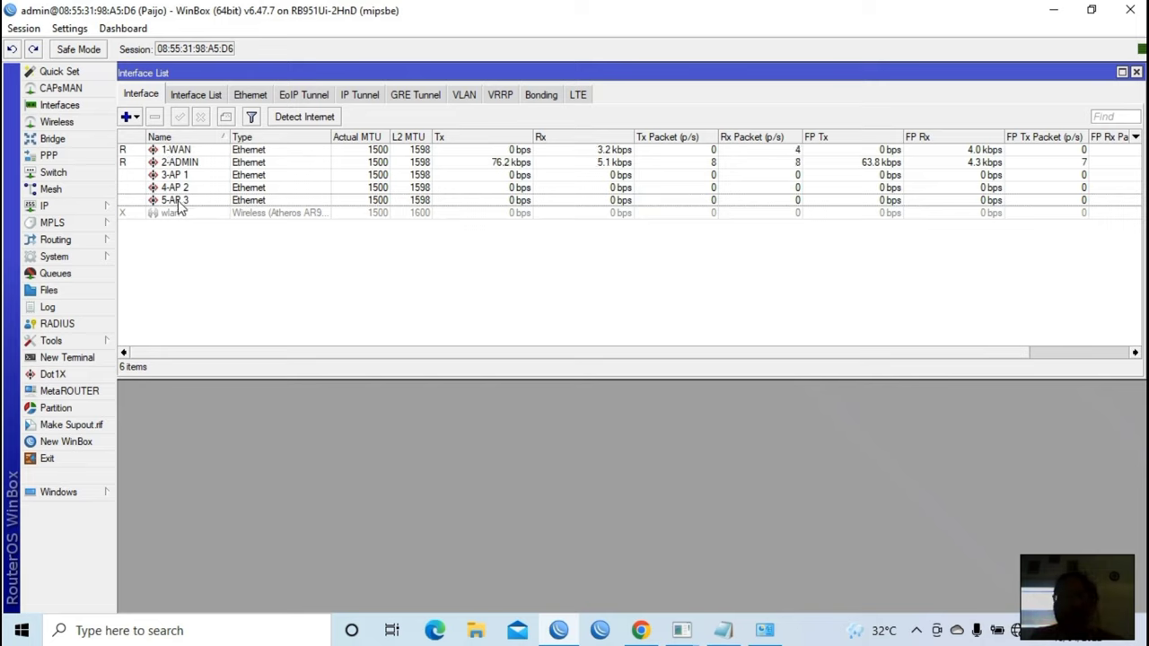
Enable wlan1, then disable it again so it stays disabled.
{"action": "left_click", "coordinate": [178, 213]}
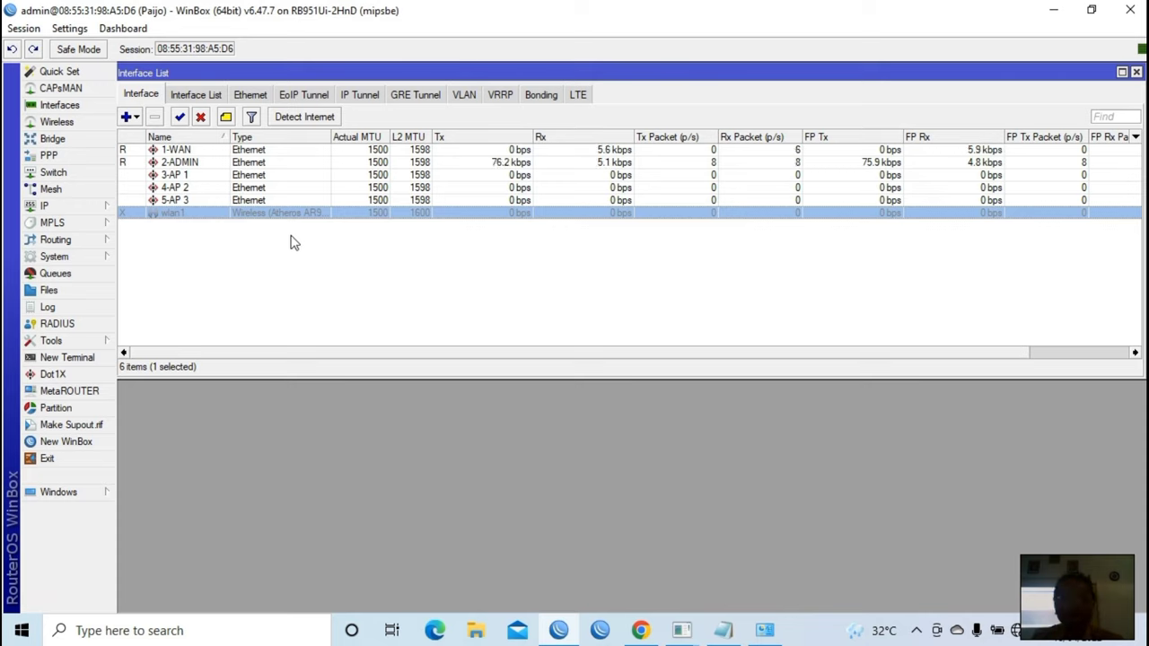
{"action": "left_click", "coordinate": [180, 117]}
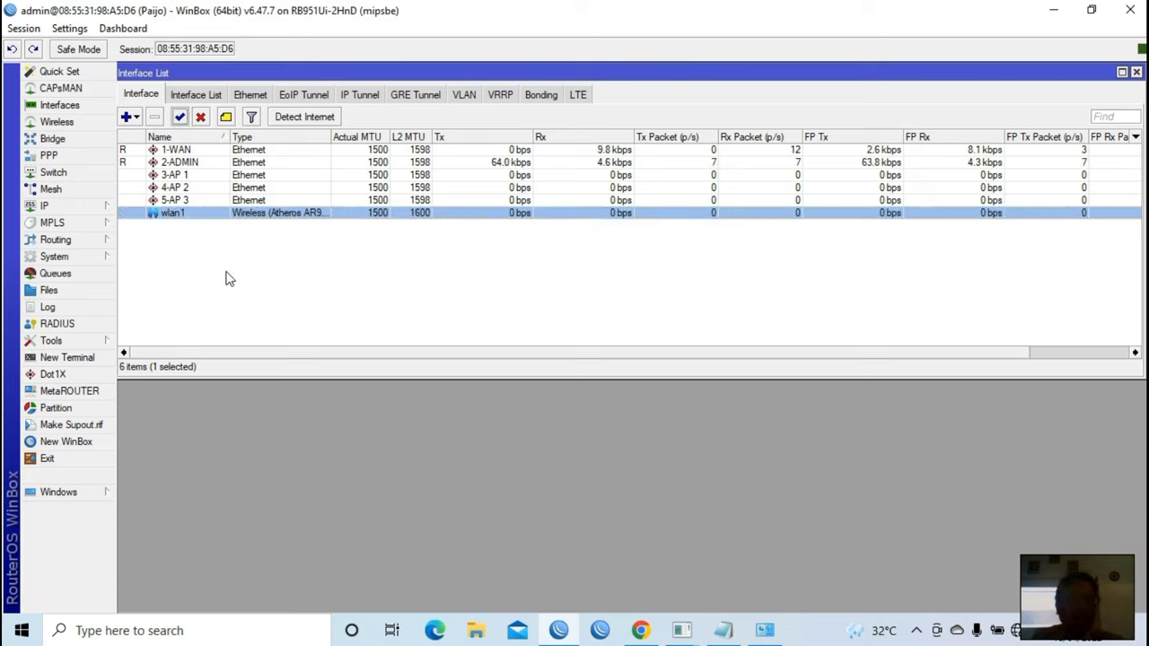
{"action": "left_click", "coordinate": [200, 117]}
{"action": "left_click", "coordinate": [316, 313]}
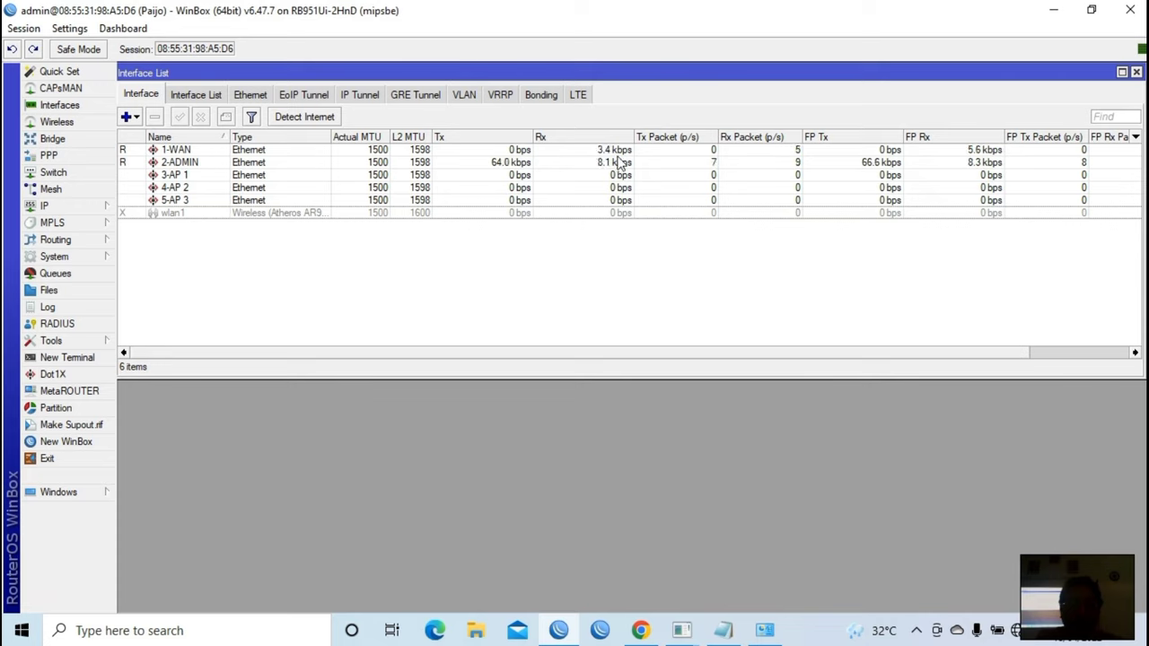
Select the 1-WAN and 2-ADMIN rows, then close the Interface List.
{"action": "left_click", "coordinate": [521, 150]}
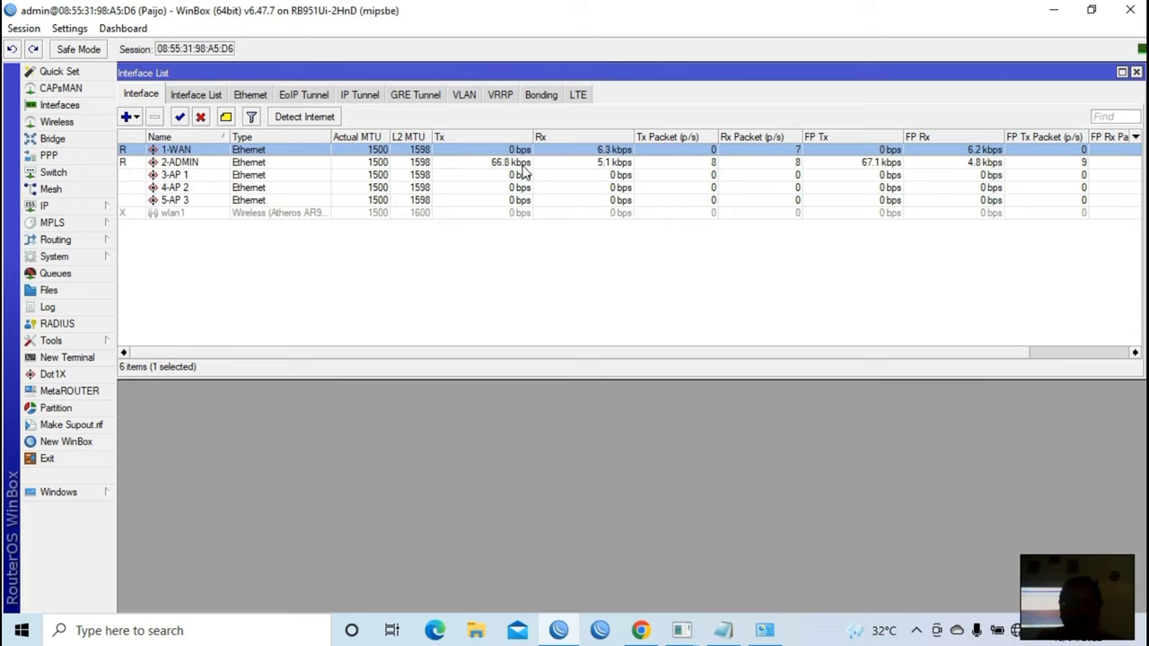
{"action": "left_click", "coordinate": [519, 163]}
{"action": "left_click", "coordinate": [632, 277]}
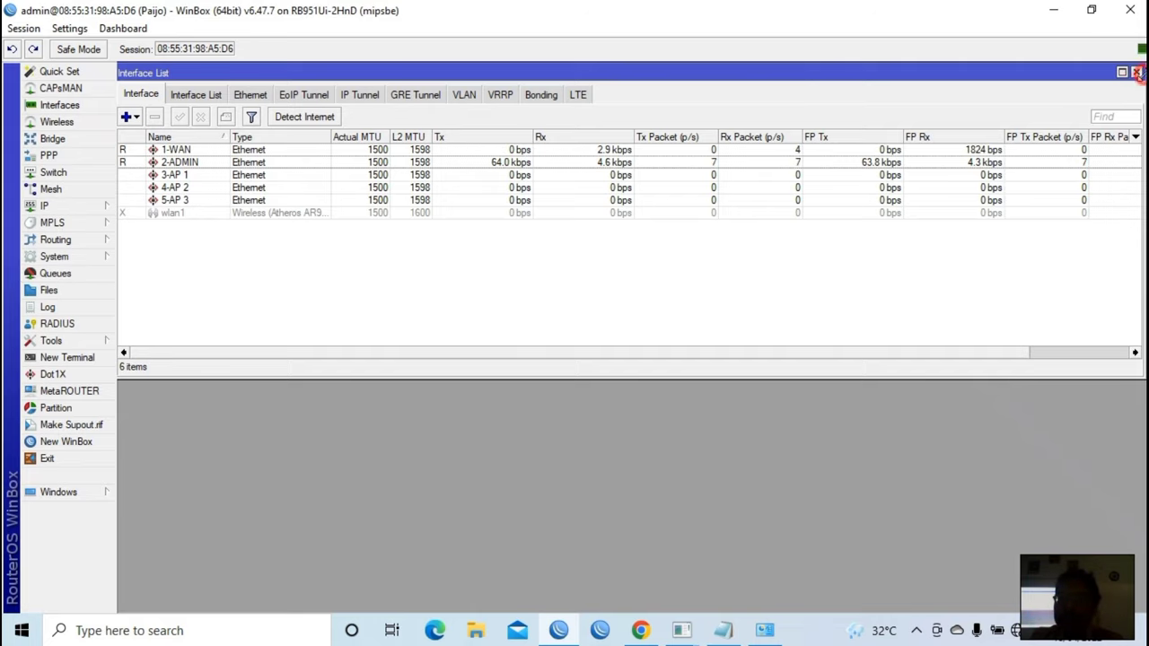
{"action": "left_click", "coordinate": [1136, 72]}
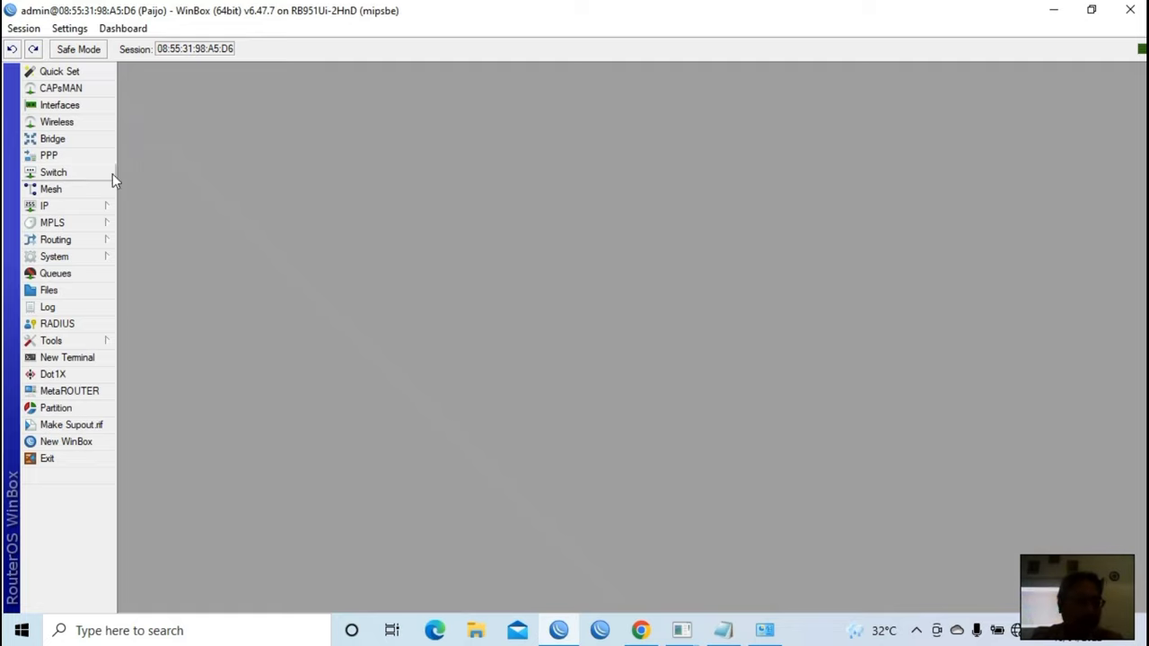
Create bridge1 with its STP protocol mode set to none.
{"action": "left_click", "coordinate": [71, 212]}
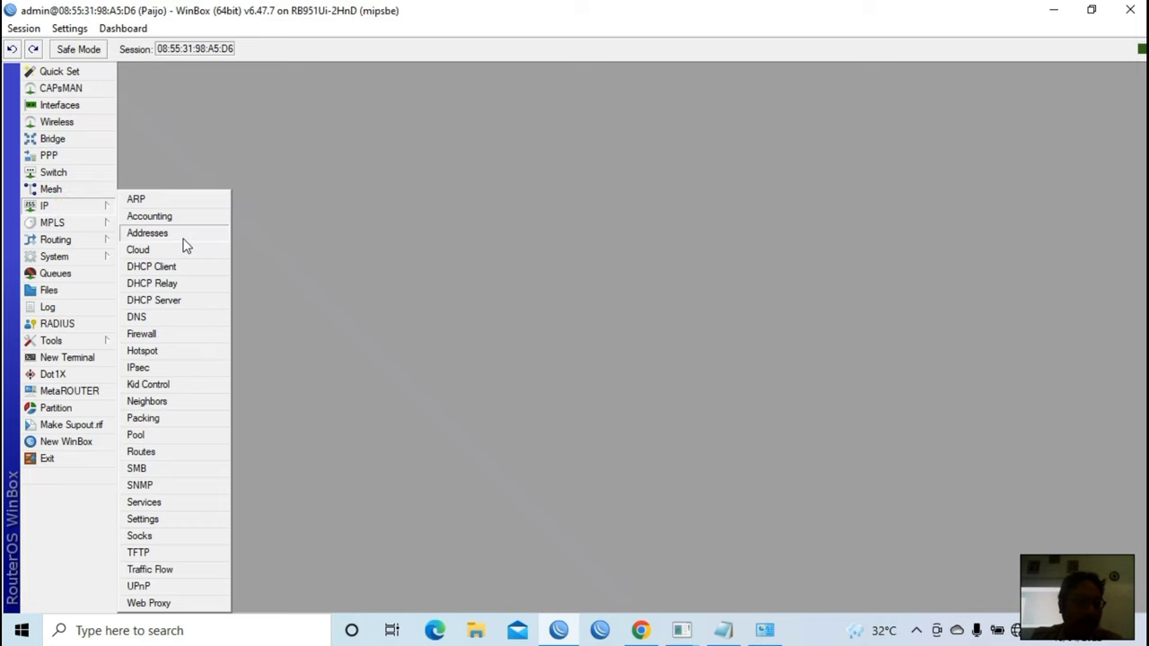
{"action": "left_click", "coordinate": [52, 139]}
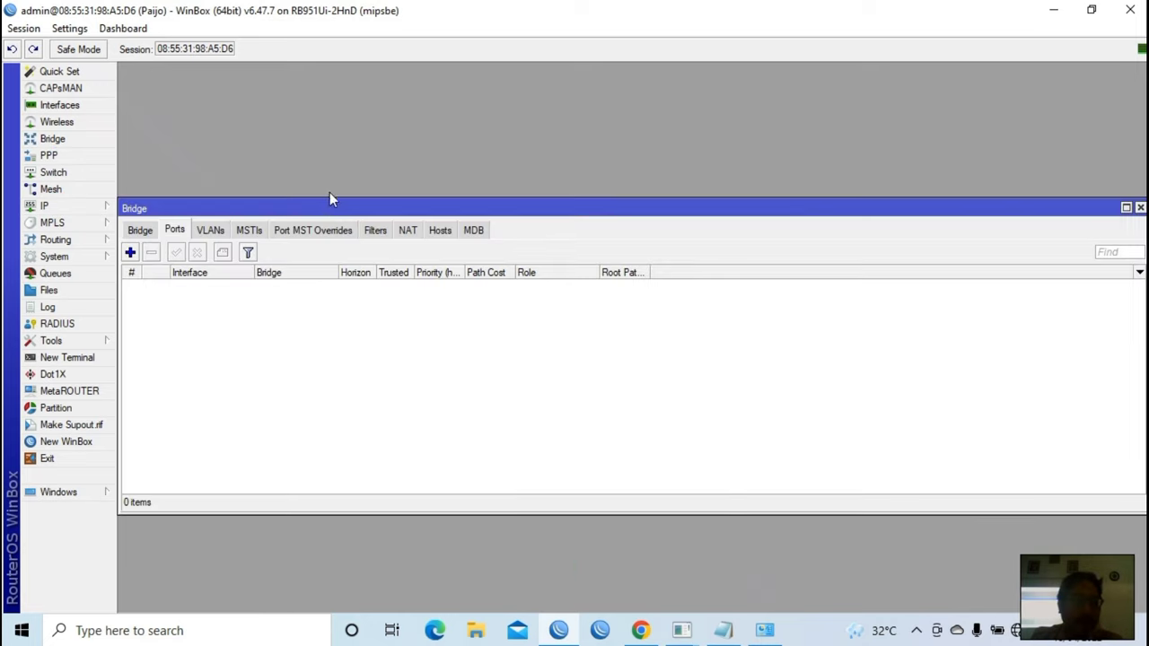
{"action": "left_click_drag", "start_coordinate": [328, 206], "coordinate": [326, 73]}
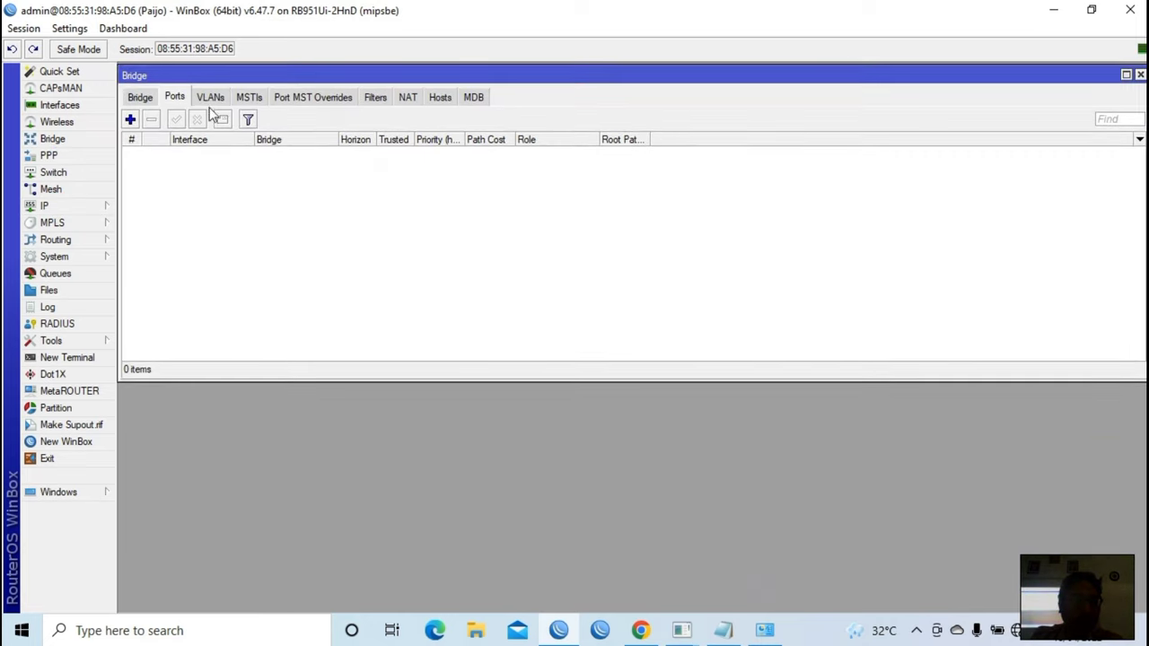
{"action": "left_click", "coordinate": [141, 98]}
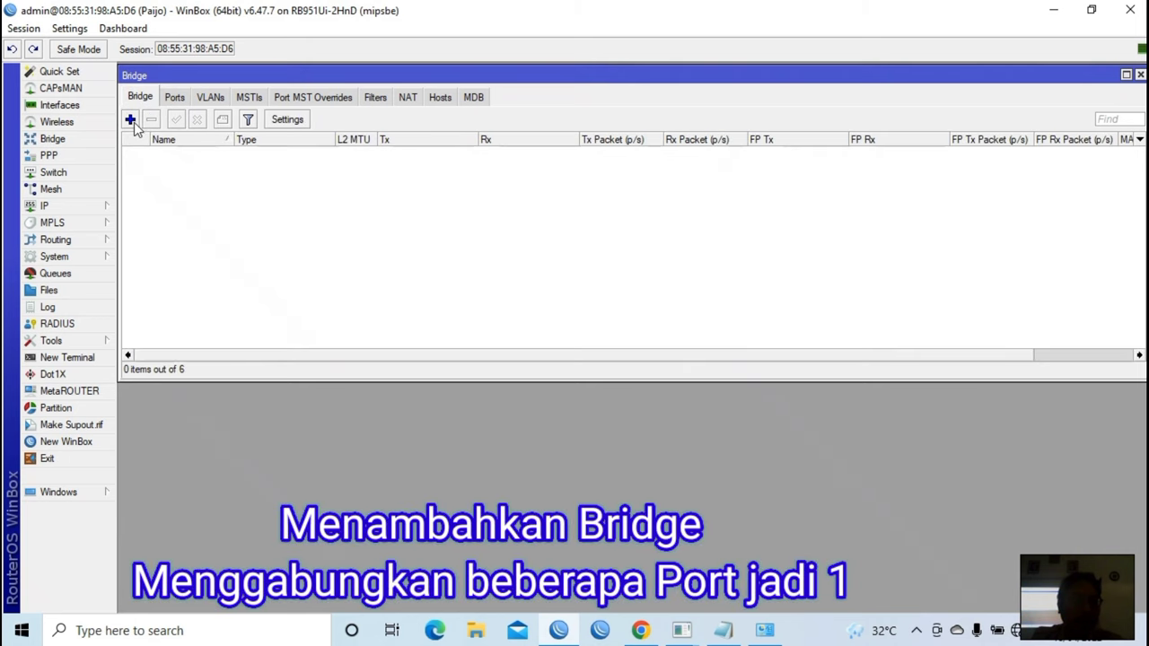
{"action": "left_click", "coordinate": [133, 121]}
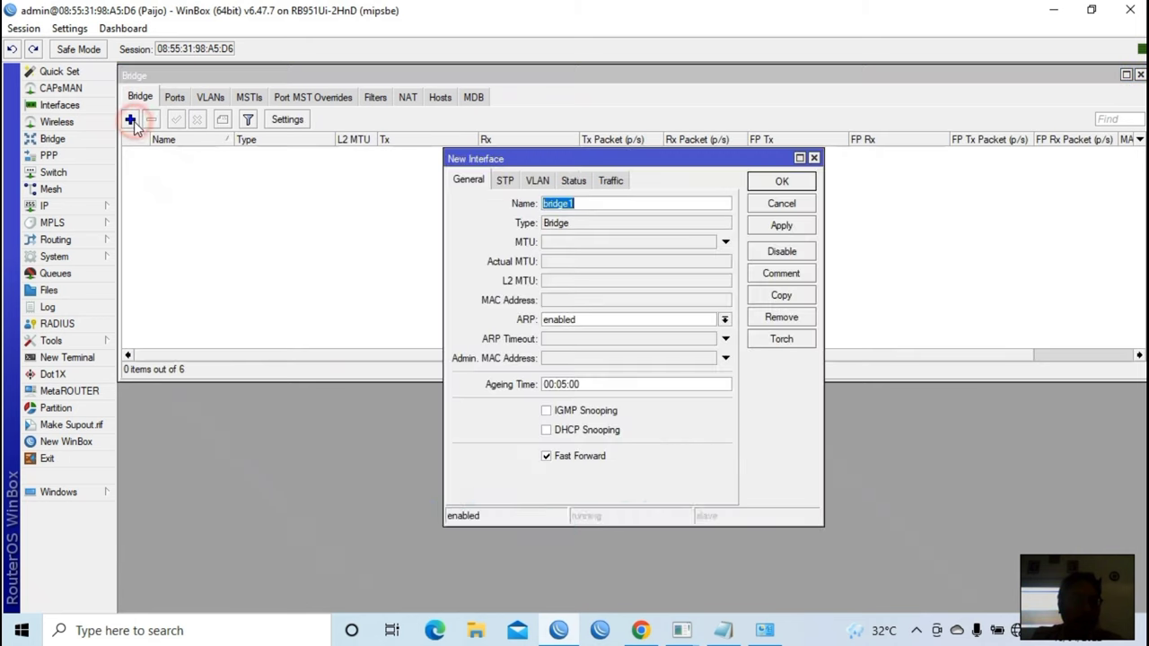
{"action": "left_click", "coordinate": [588, 205]}
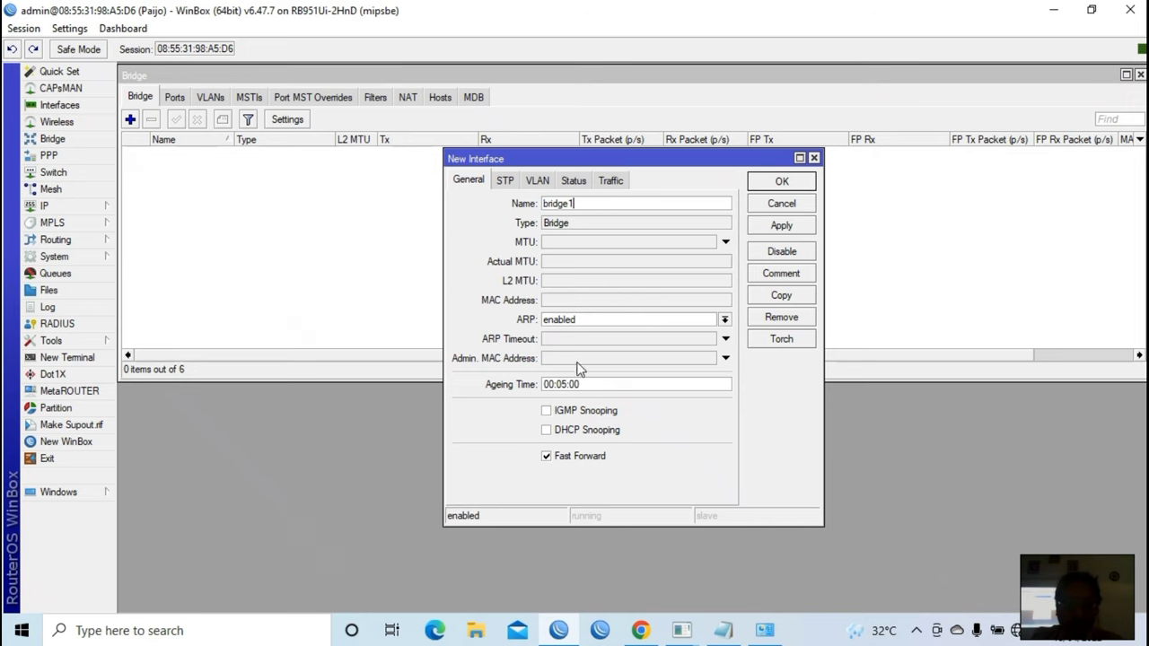
{"action": "left_click", "coordinate": [504, 180]}
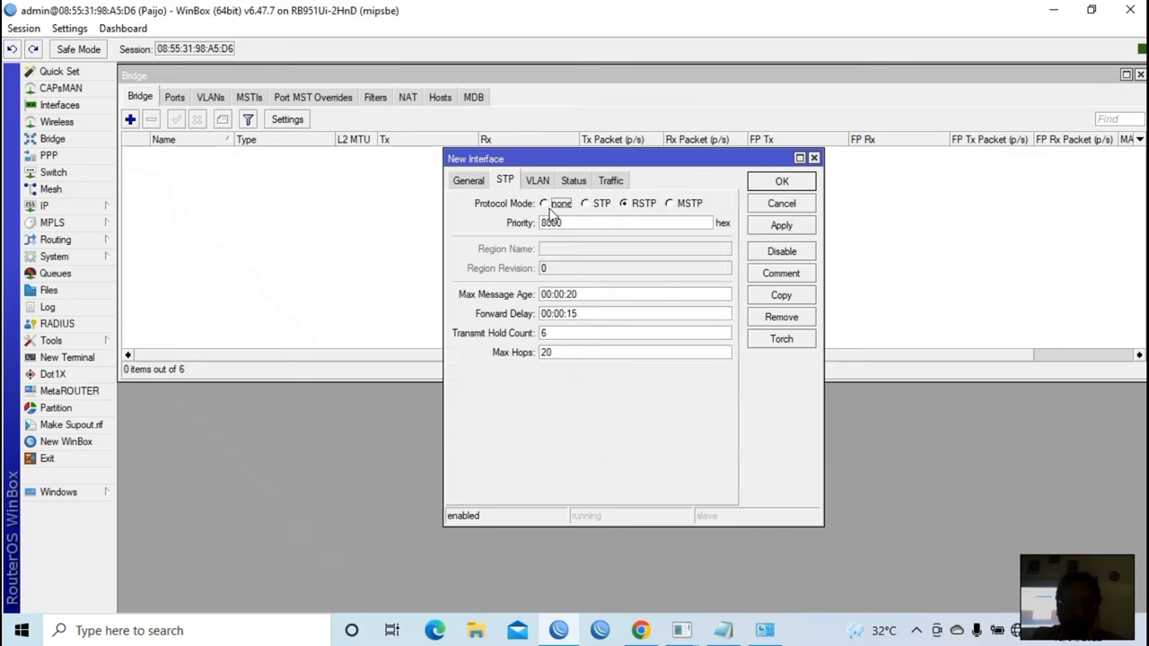
{"action": "left_click", "coordinate": [549, 206]}
{"action": "left_click", "coordinate": [758, 186]}
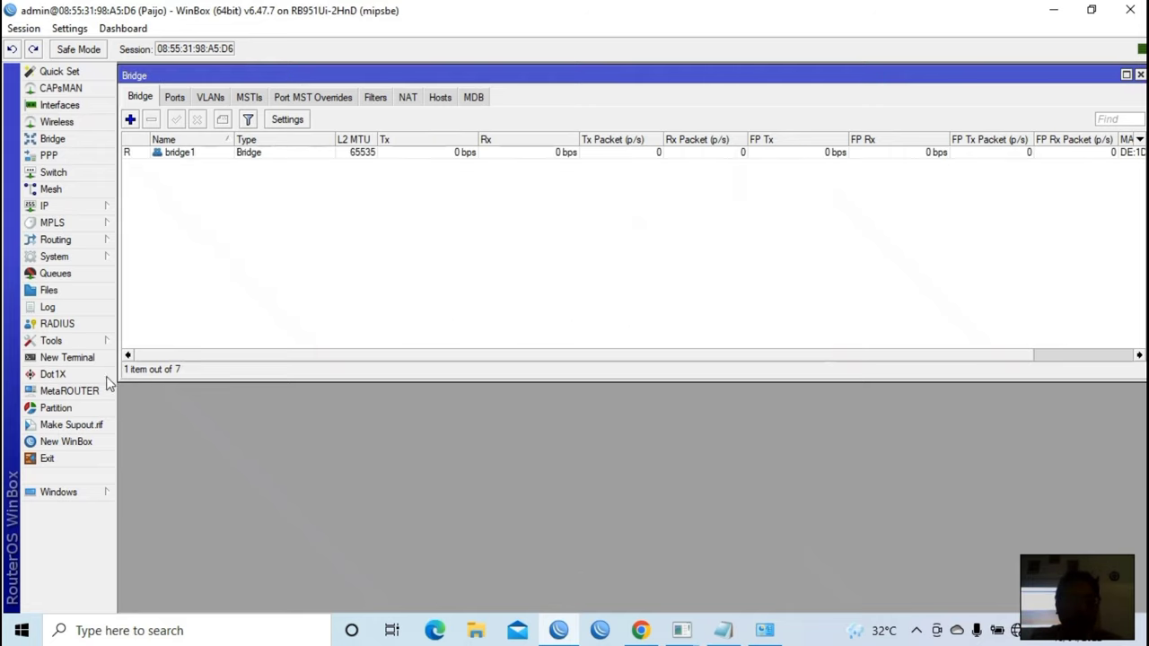
Show the Bridge window's Ports tab.
{"action": "left_click", "coordinate": [179, 156]}
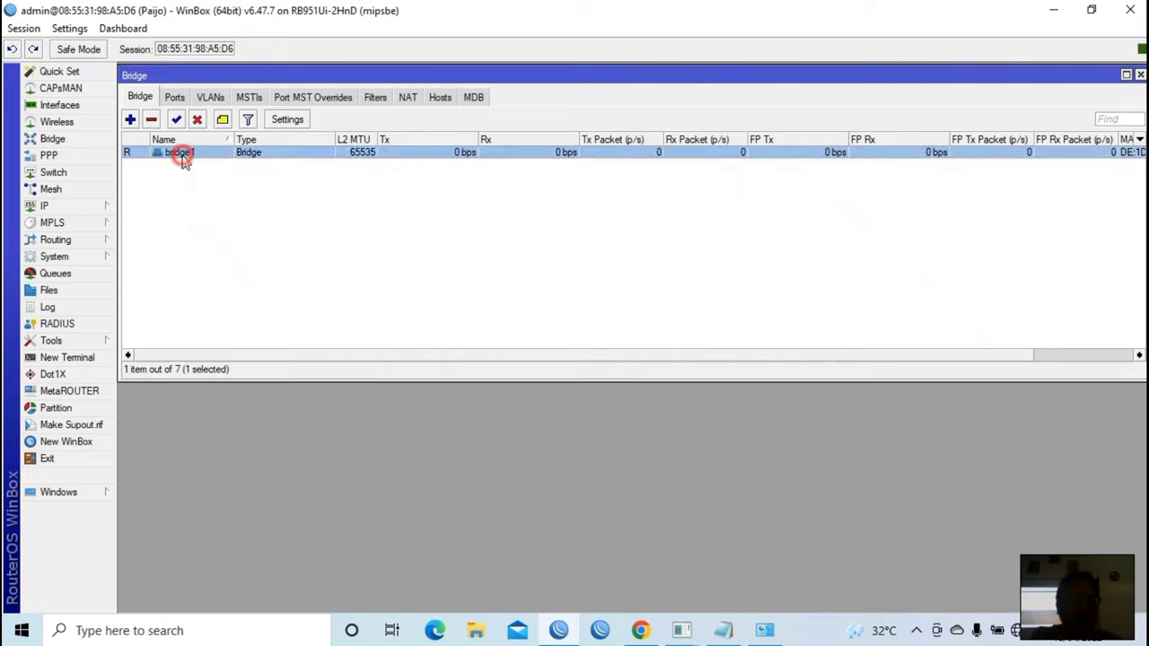
{"action": "left_click", "coordinate": [133, 190]}
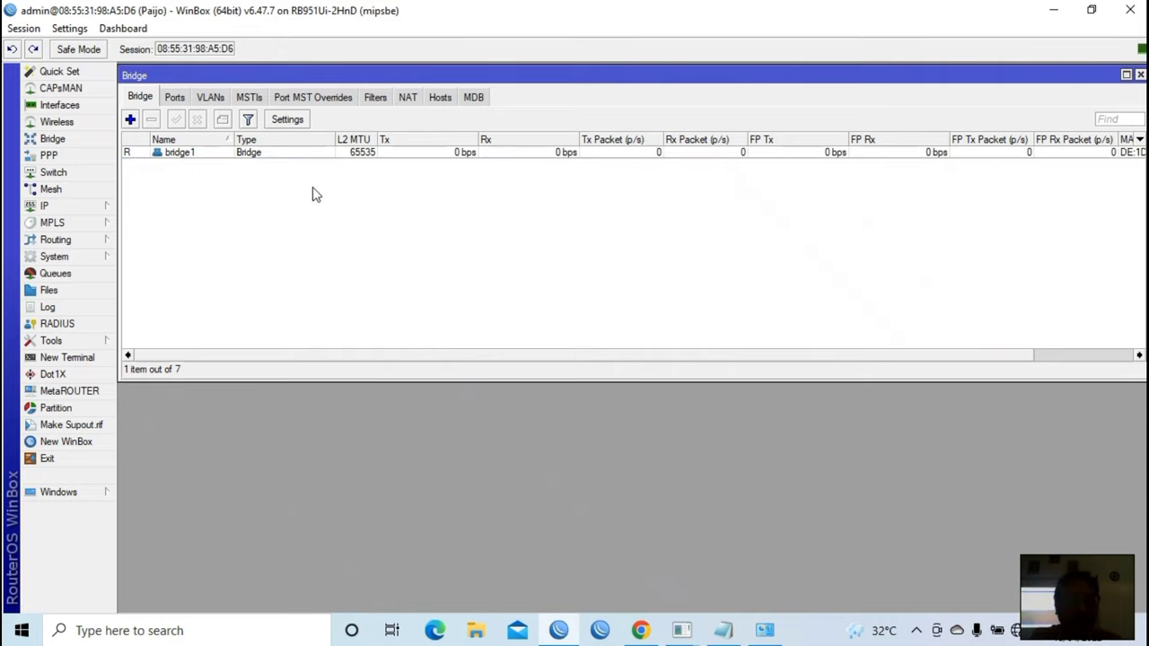
{"action": "left_click", "coordinate": [176, 97]}
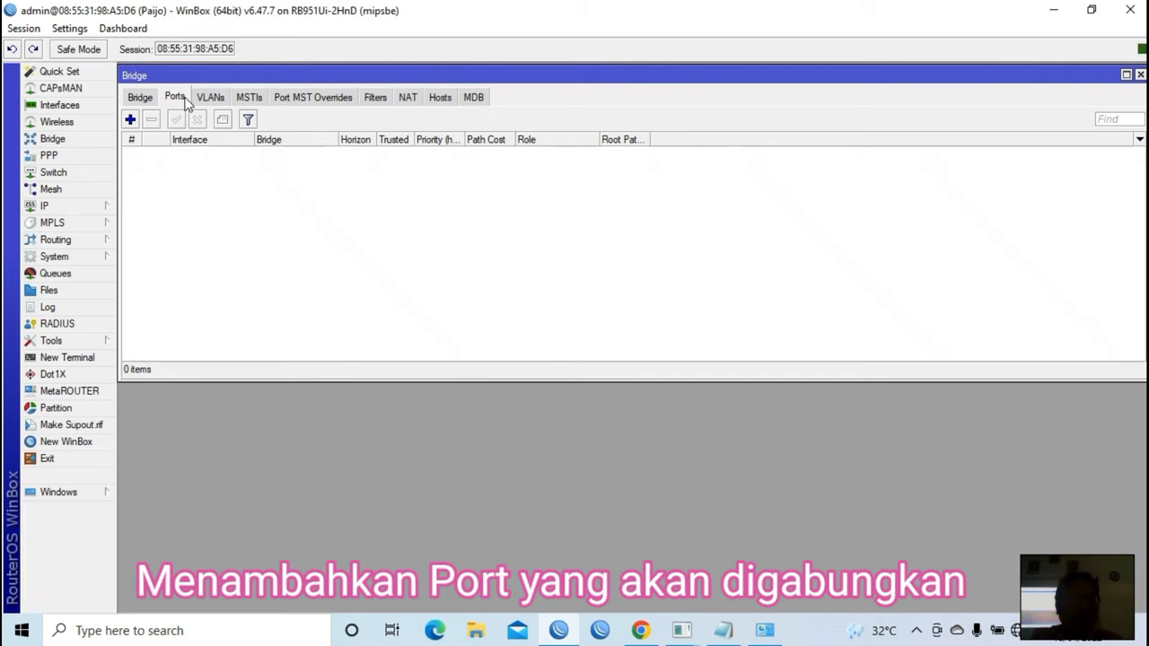
Add 3-AP 1 and 4-AP 2 to bridge1 as trusted ports.
{"action": "left_click", "coordinate": [130, 121]}
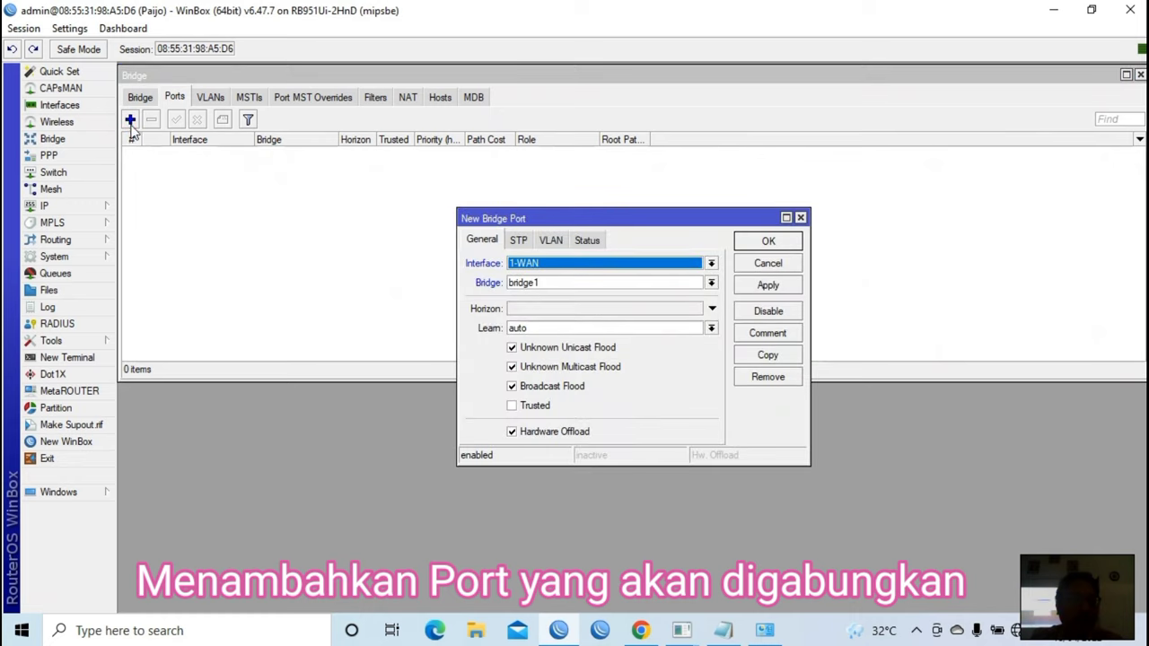
{"action": "left_click", "coordinate": [543, 264]}
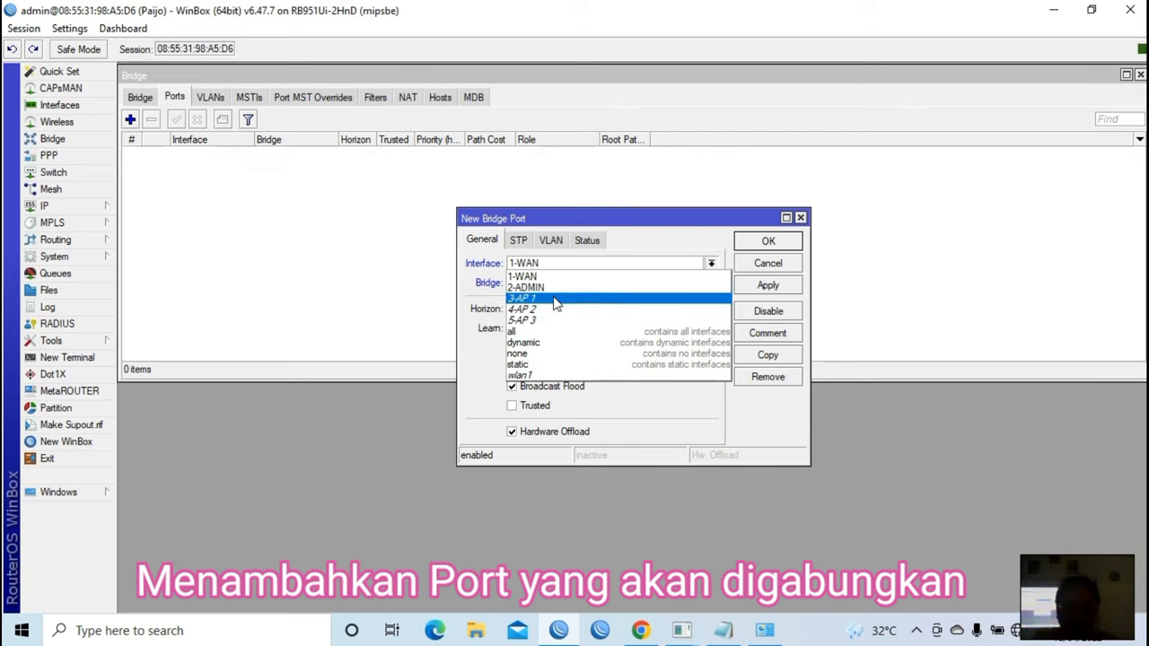
{"action": "left_click", "coordinate": [555, 299]}
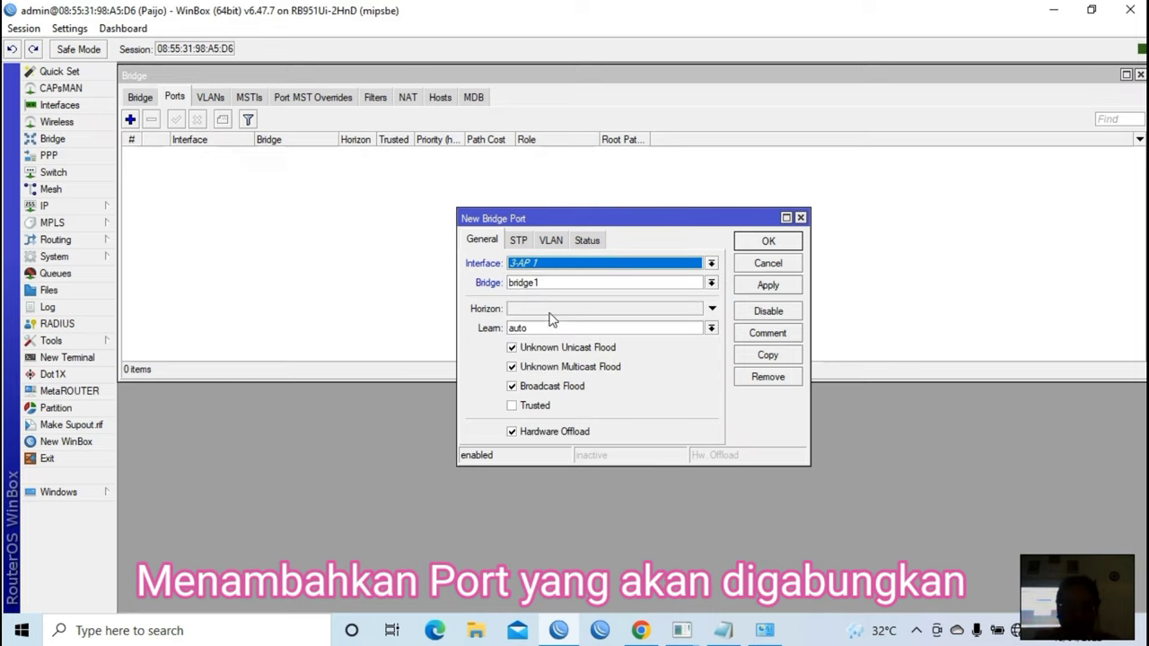
{"action": "left_click", "coordinate": [518, 406]}
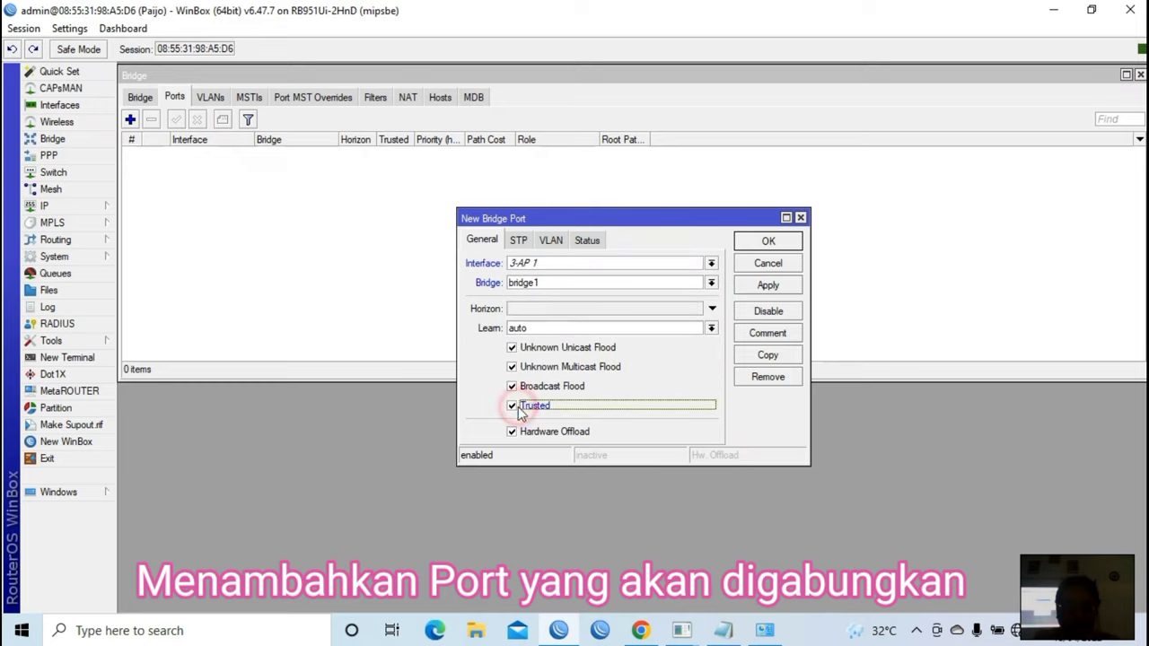
{"action": "left_click", "coordinate": [768, 243]}
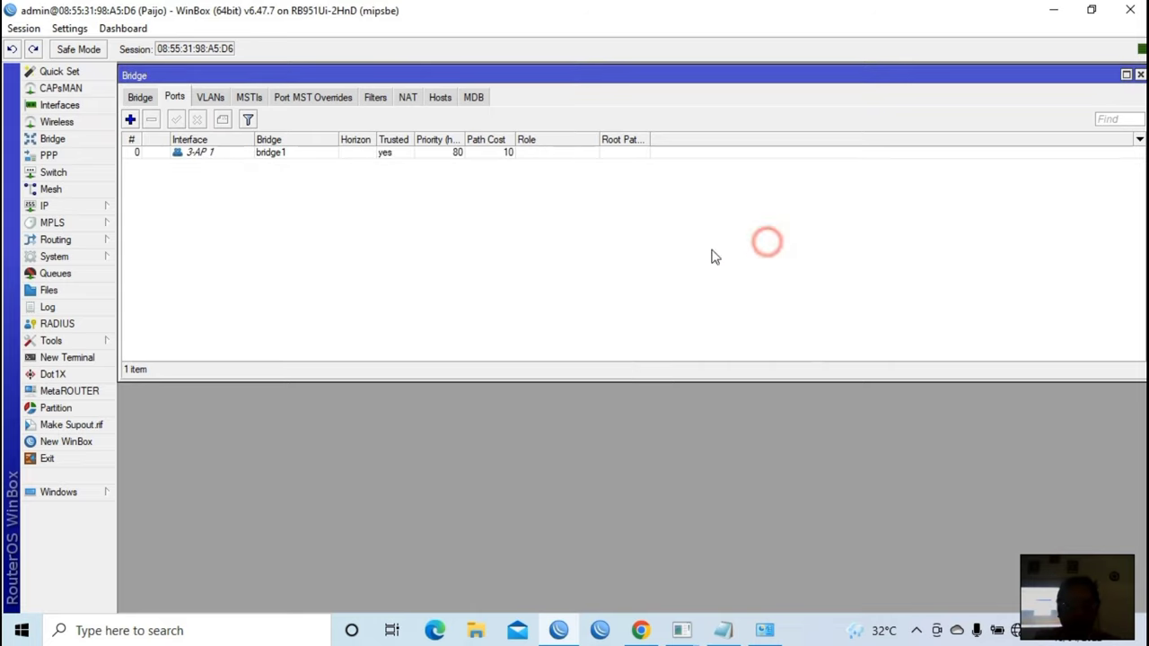
{"action": "left_click", "coordinate": [131, 121]}
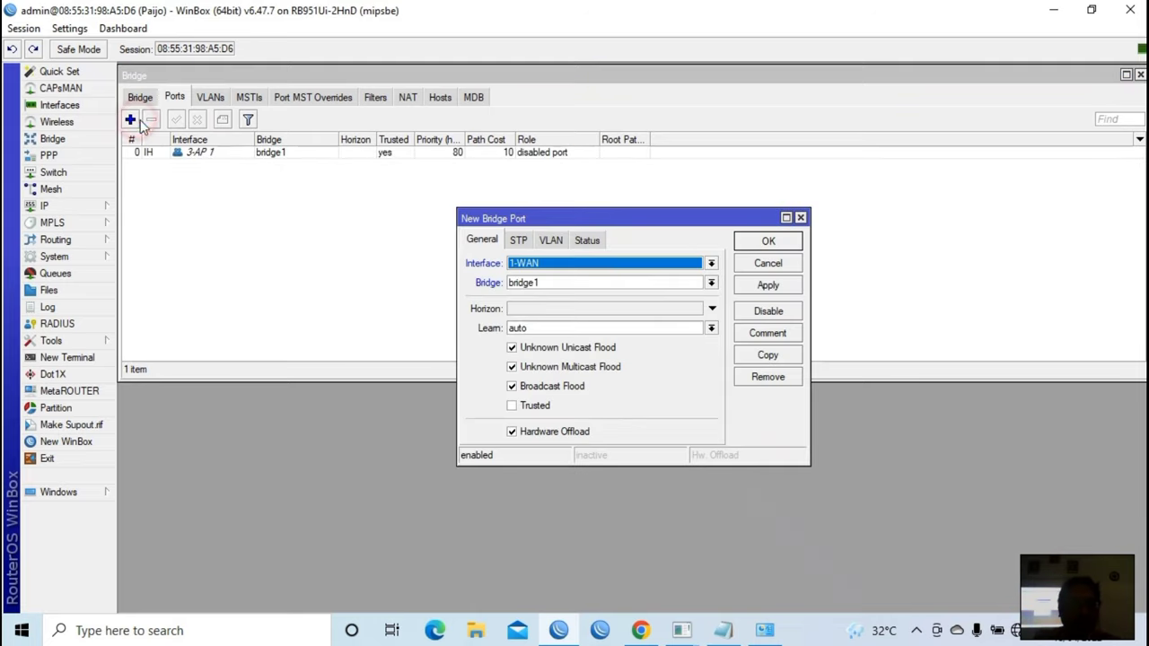
{"action": "left_click", "coordinate": [571, 263]}
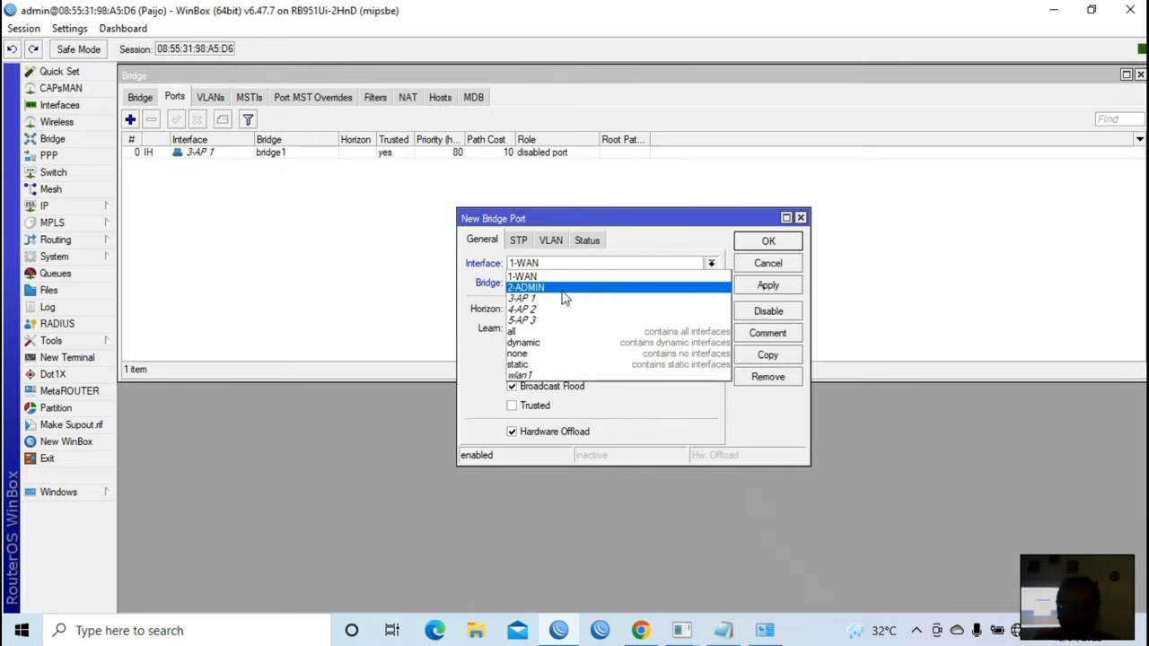
{"action": "left_click", "coordinate": [545, 310]}
{"action": "left_click", "coordinate": [523, 406]}
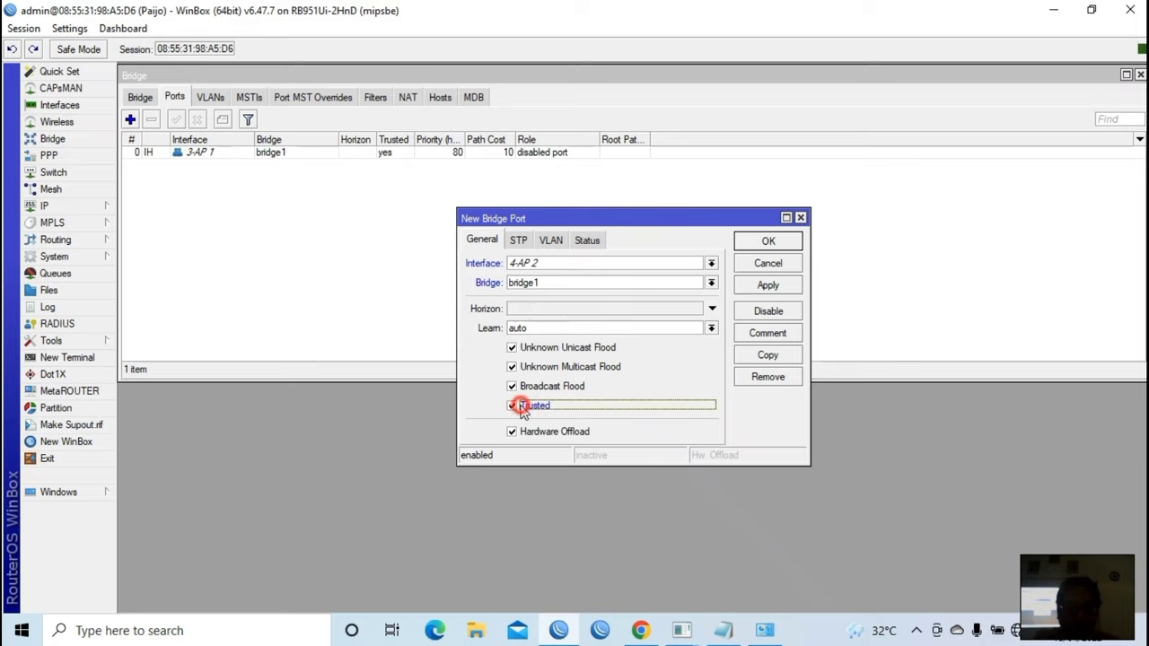
{"action": "left_click", "coordinate": [768, 241]}
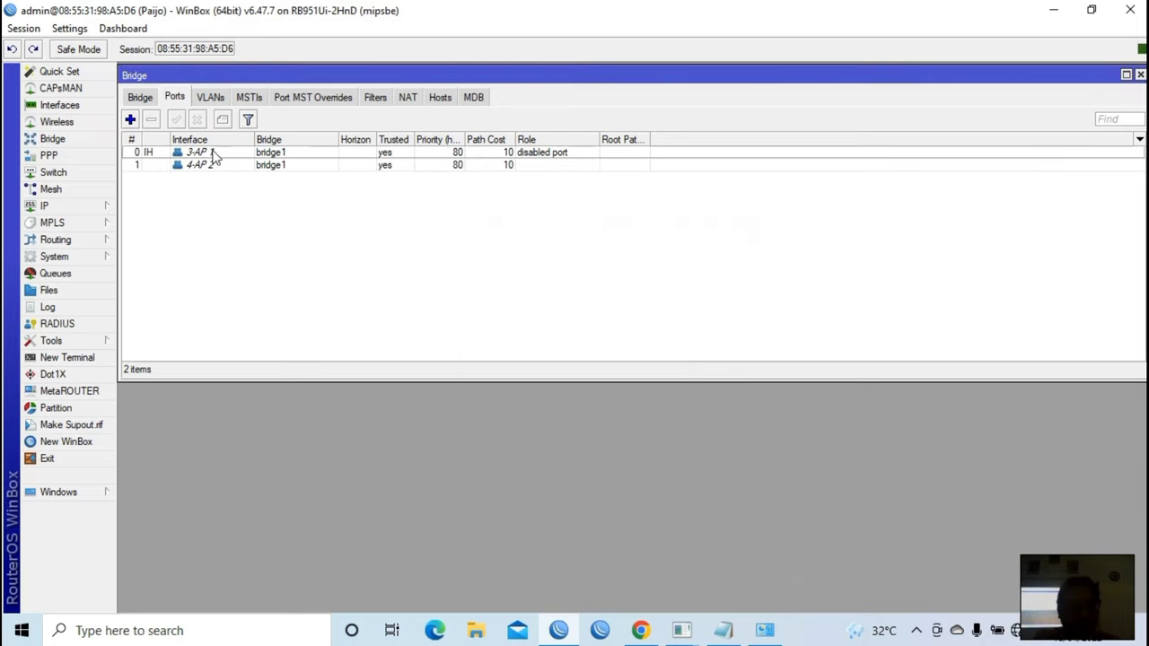
Add 5-AP 3 as a third trusted bridge port, then view the bridge list.
{"action": "left_click", "coordinate": [131, 119]}
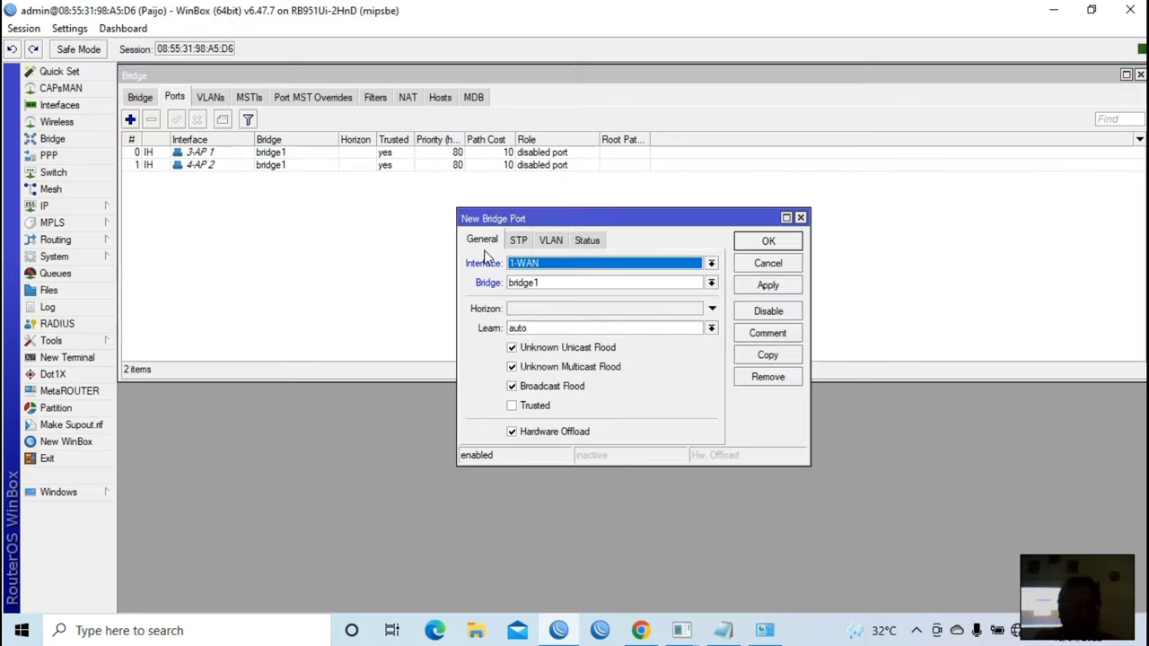
{"action": "left_click", "coordinate": [543, 268]}
{"action": "left_click", "coordinate": [551, 321]}
{"action": "left_click", "coordinate": [528, 406]}
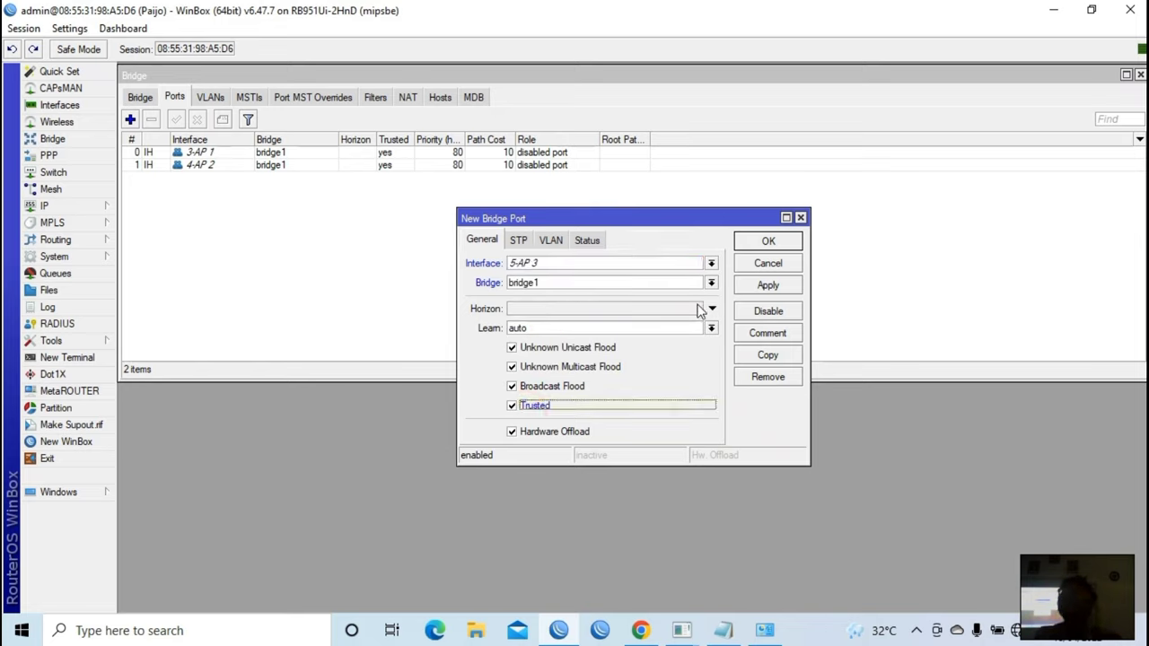
{"action": "left_click", "coordinate": [767, 243]}
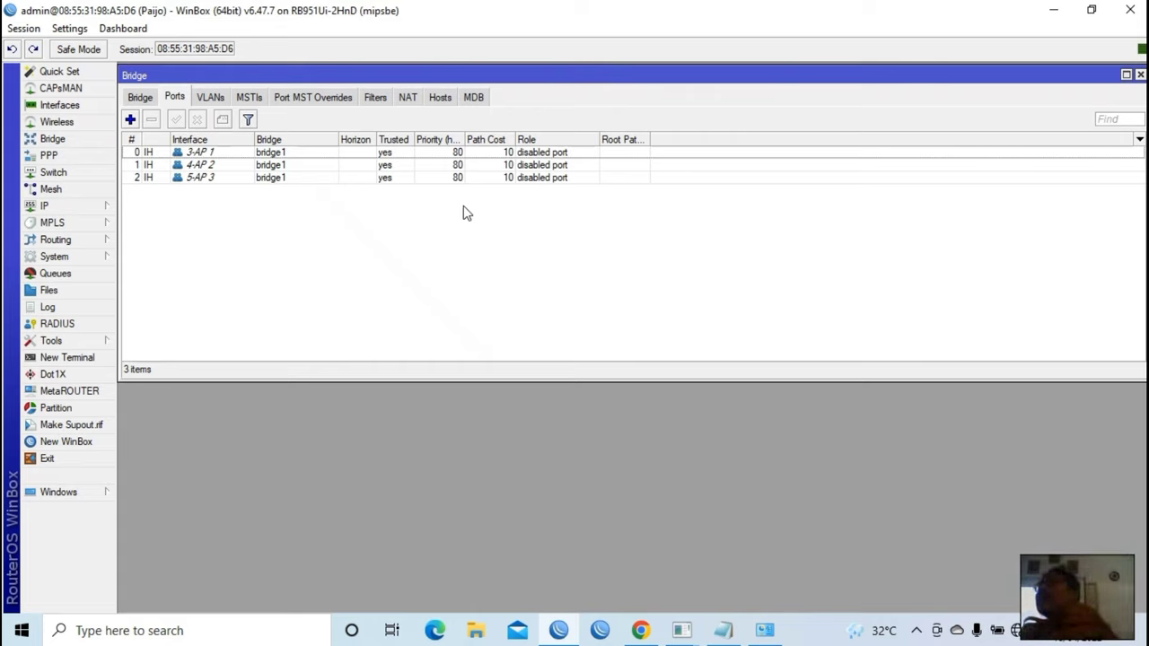
{"action": "left_click", "coordinate": [139, 97]}
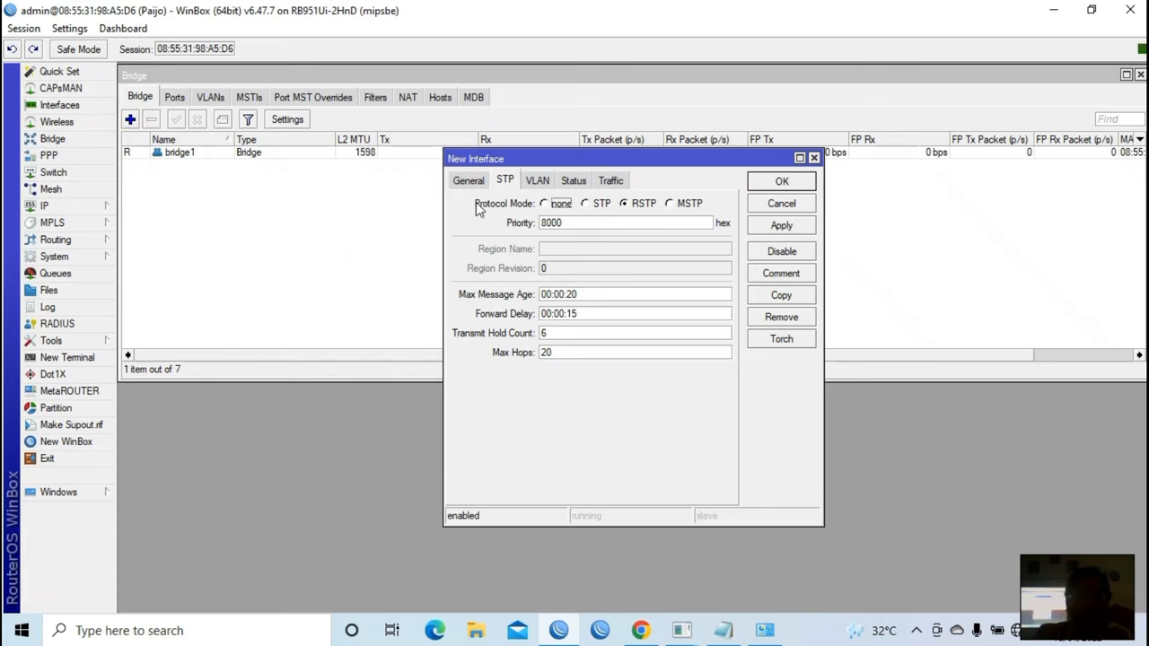
{"action": "left_click", "coordinate": [469, 181]}
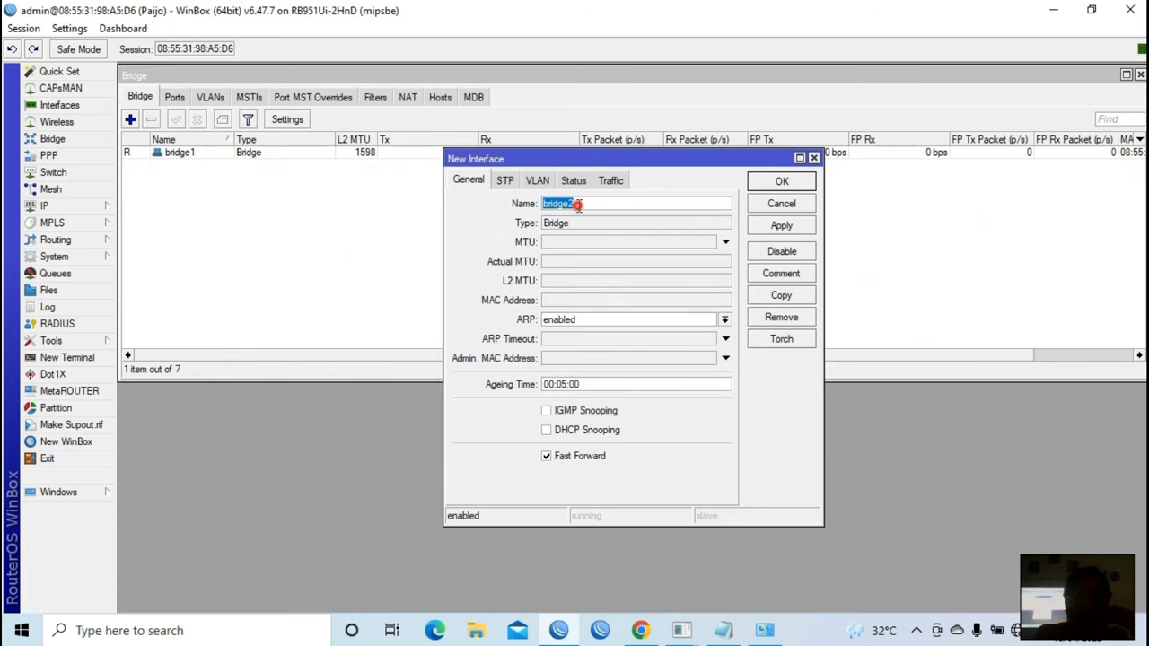
{"action": "left_click", "coordinate": [579, 205]}
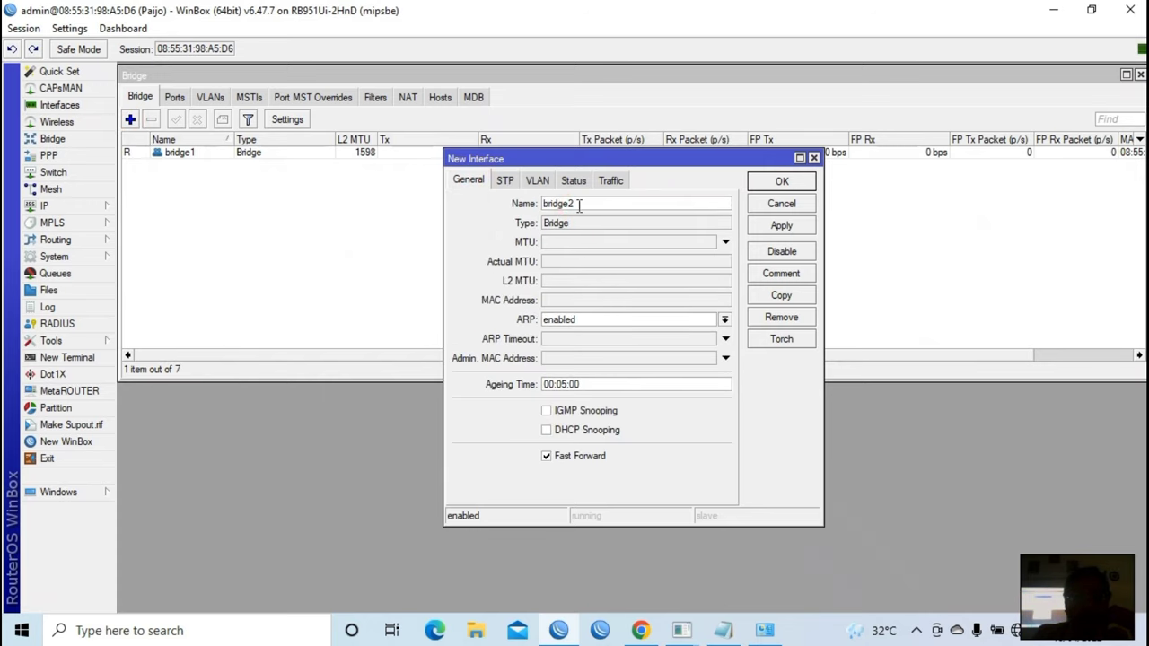
{"action": "left_click", "coordinate": [790, 206]}
{"action": "double_click", "coordinate": [302, 153]}
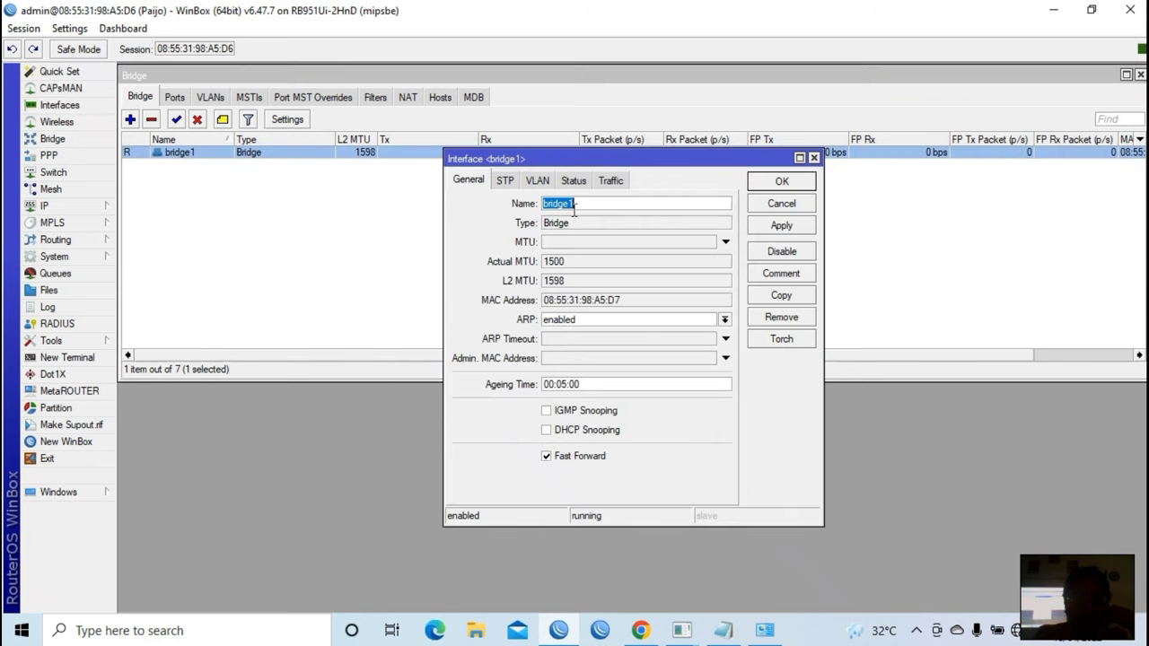
{"action": "left_click", "coordinate": [504, 180]}
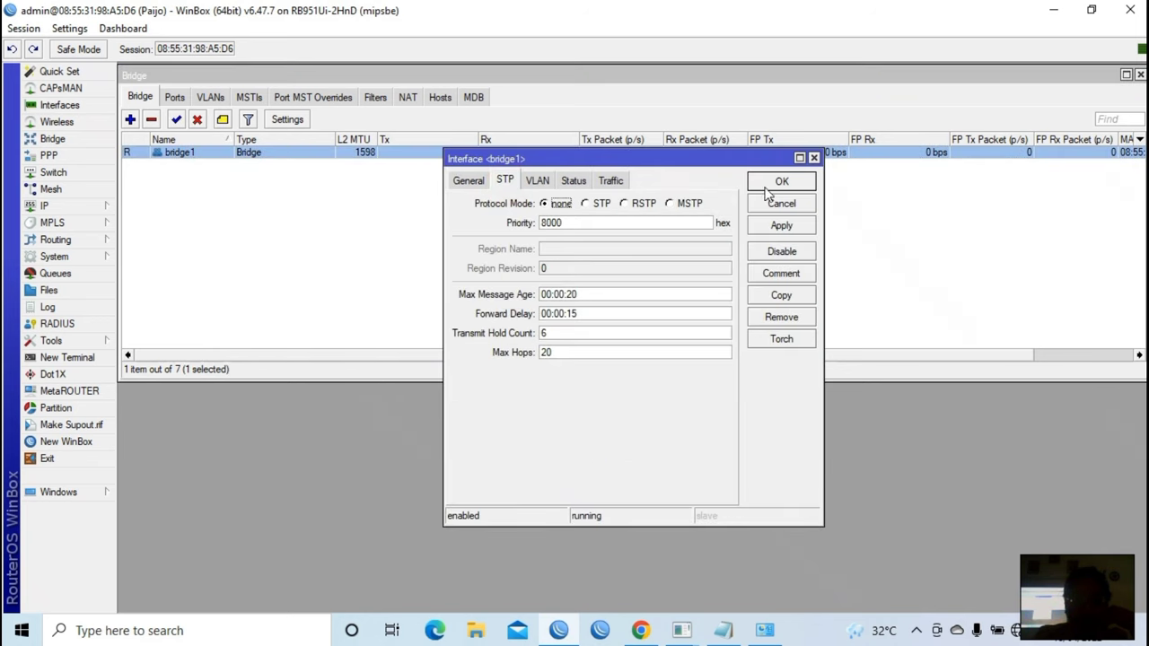
{"action": "left_click", "coordinate": [808, 189]}
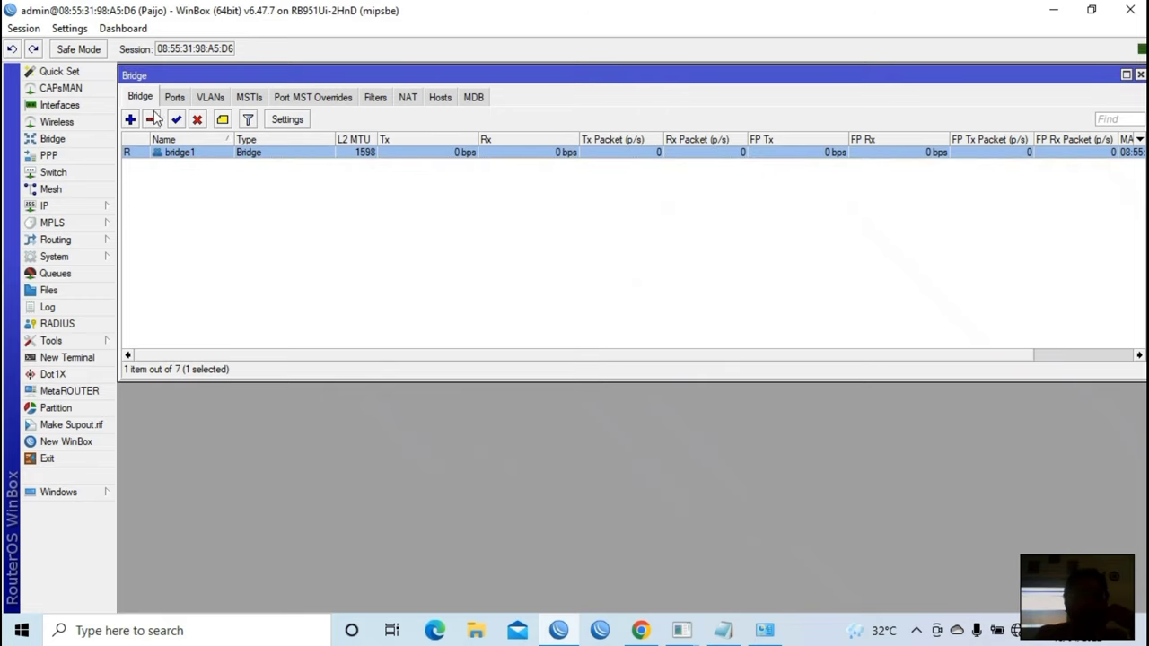
{"action": "left_click", "coordinate": [175, 98]}
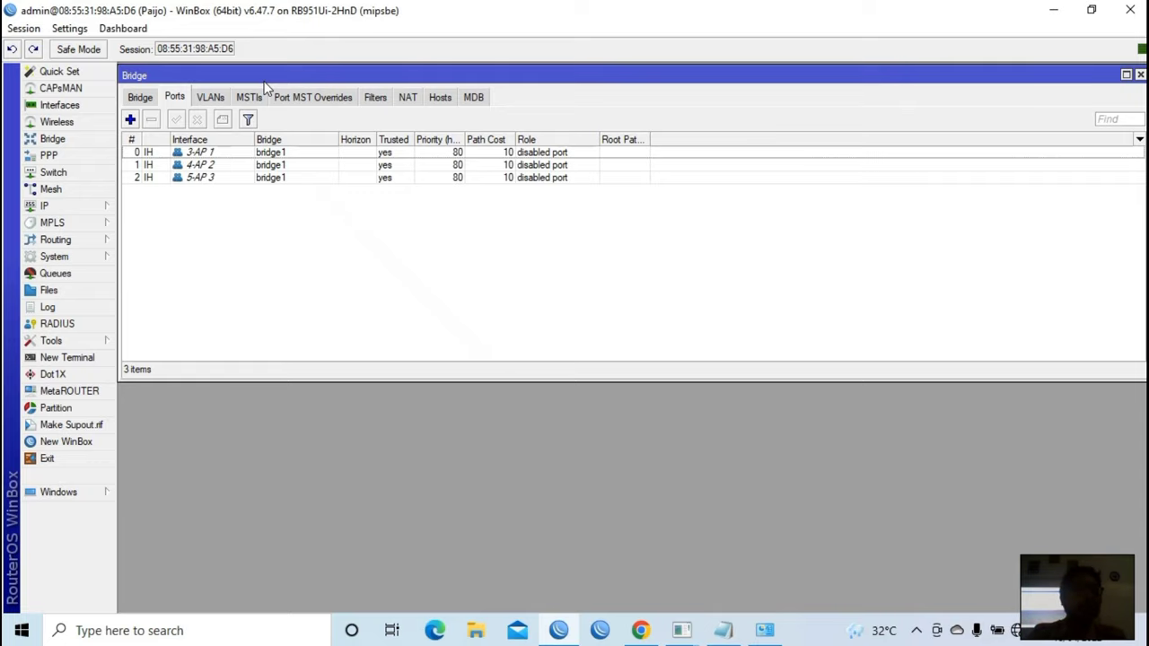
Drag the Bridge window lower in the workspace and stretch its top edge upward.
{"action": "left_click_drag", "start_coordinate": [320, 79], "coordinate": [320, 310]}
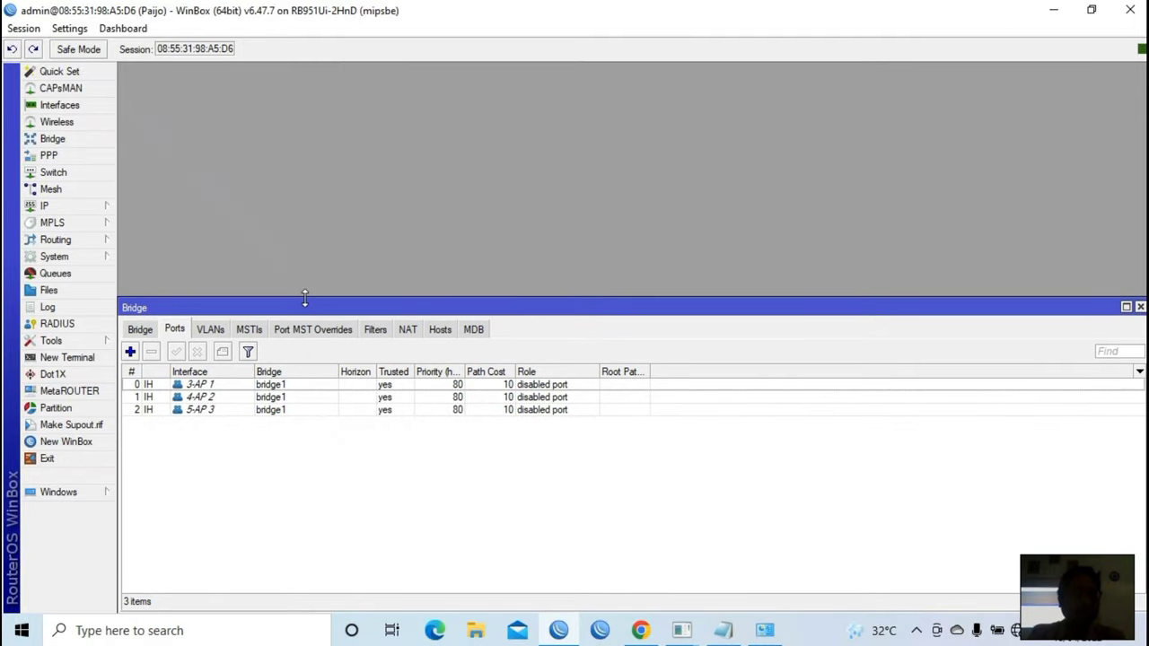
{"action": "left_click_drag", "start_coordinate": [308, 299], "coordinate": [289, 380]}
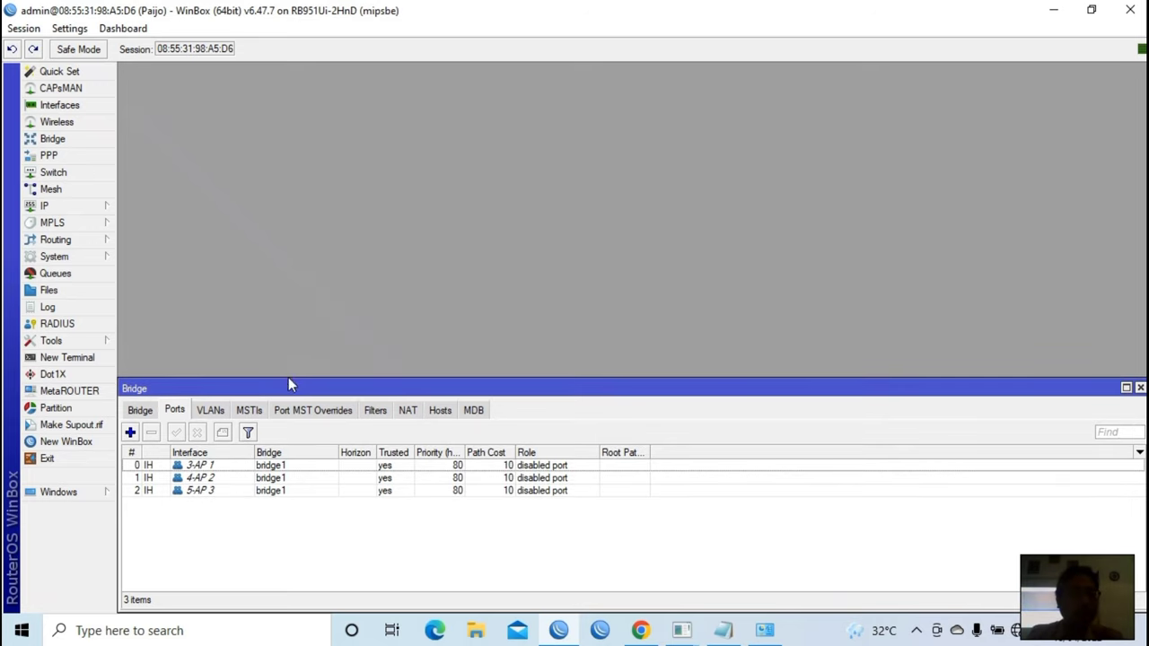
{"action": "left_click_drag", "start_coordinate": [285, 379], "coordinate": [284, 368]}
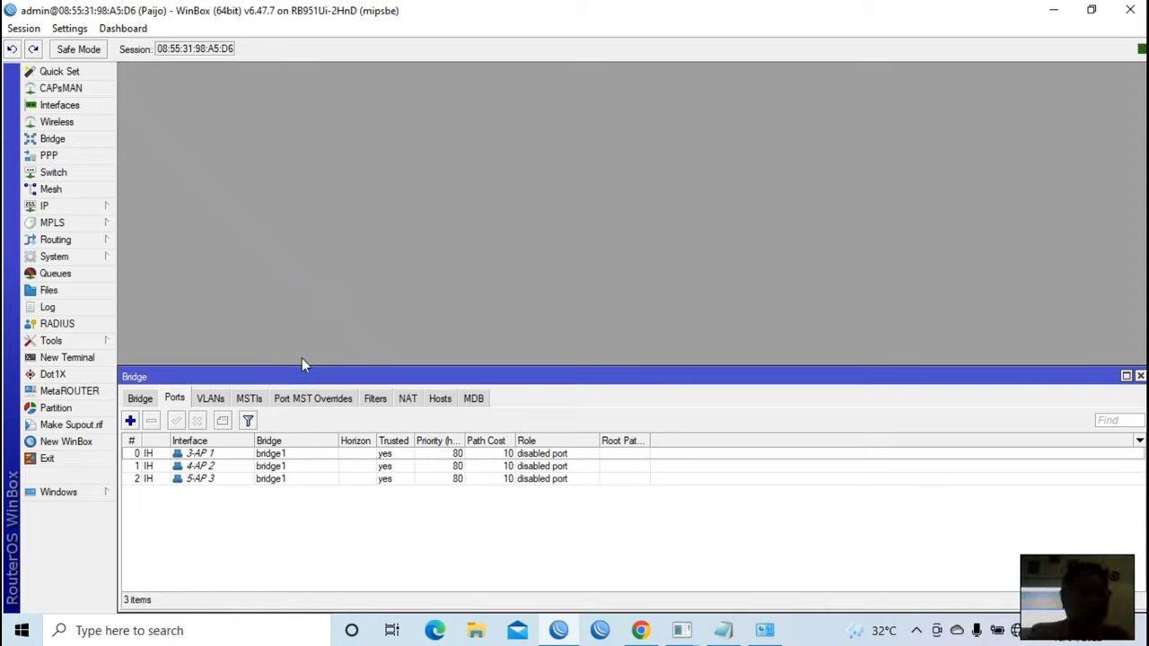
{"action": "left_click_drag", "start_coordinate": [300, 368], "coordinate": [298, 353]}
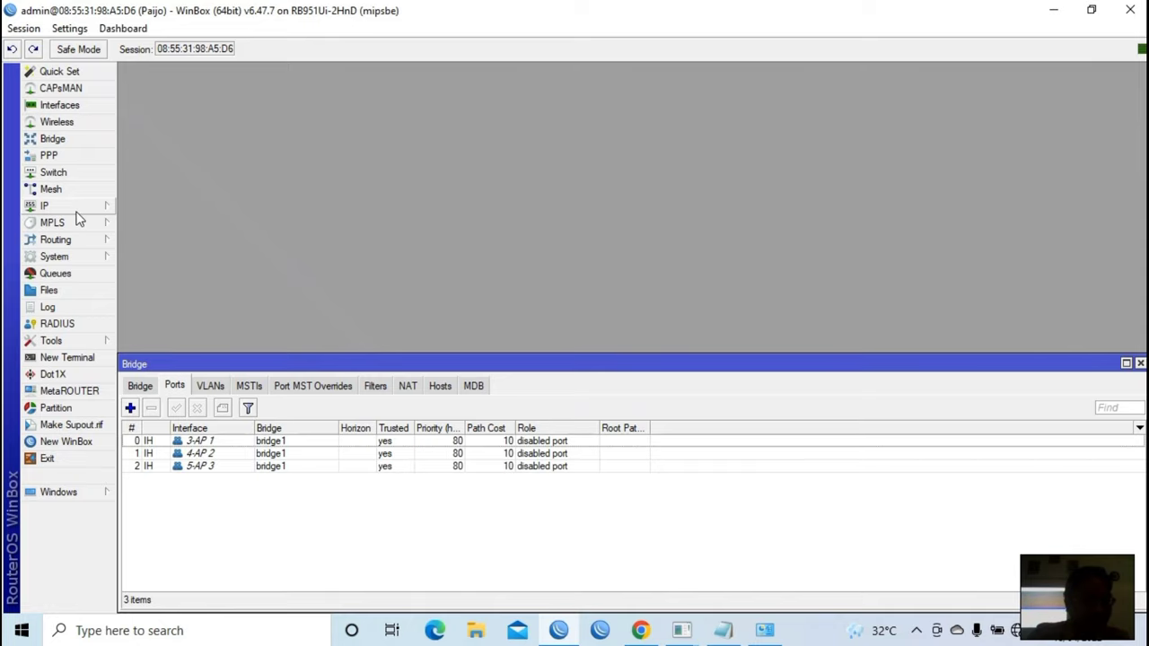
Close the Bridge window and lay out the IP Address List, IP Pool and Interface List windows.
{"action": "left_click", "coordinate": [1140, 364]}
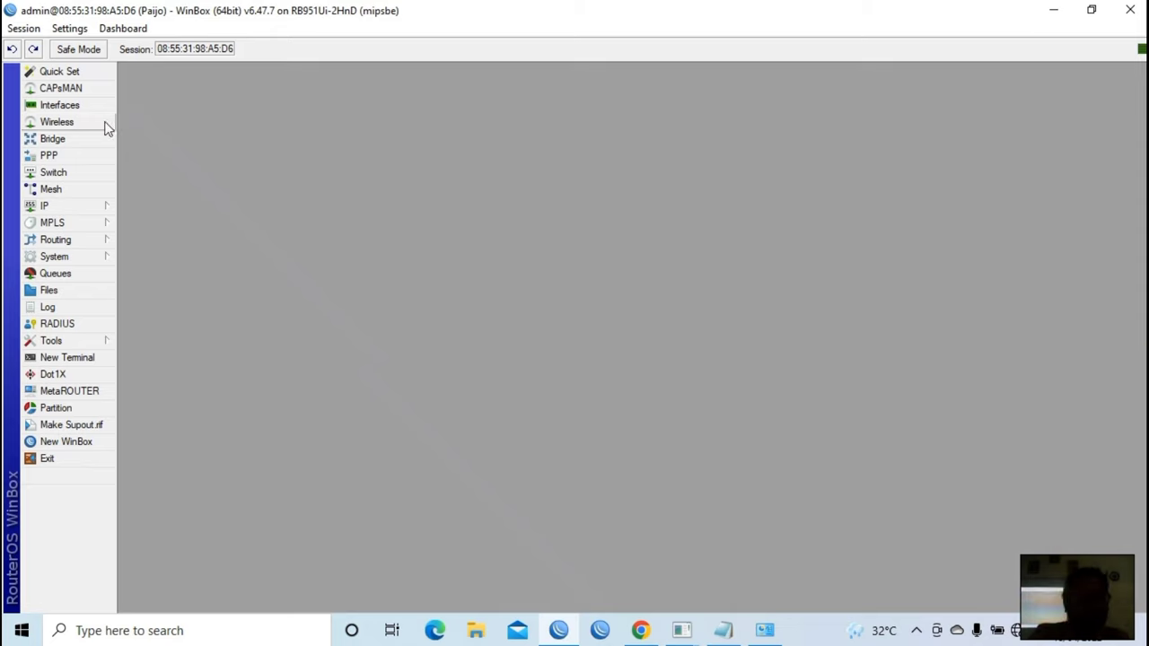
{"action": "left_click", "coordinate": [84, 206]}
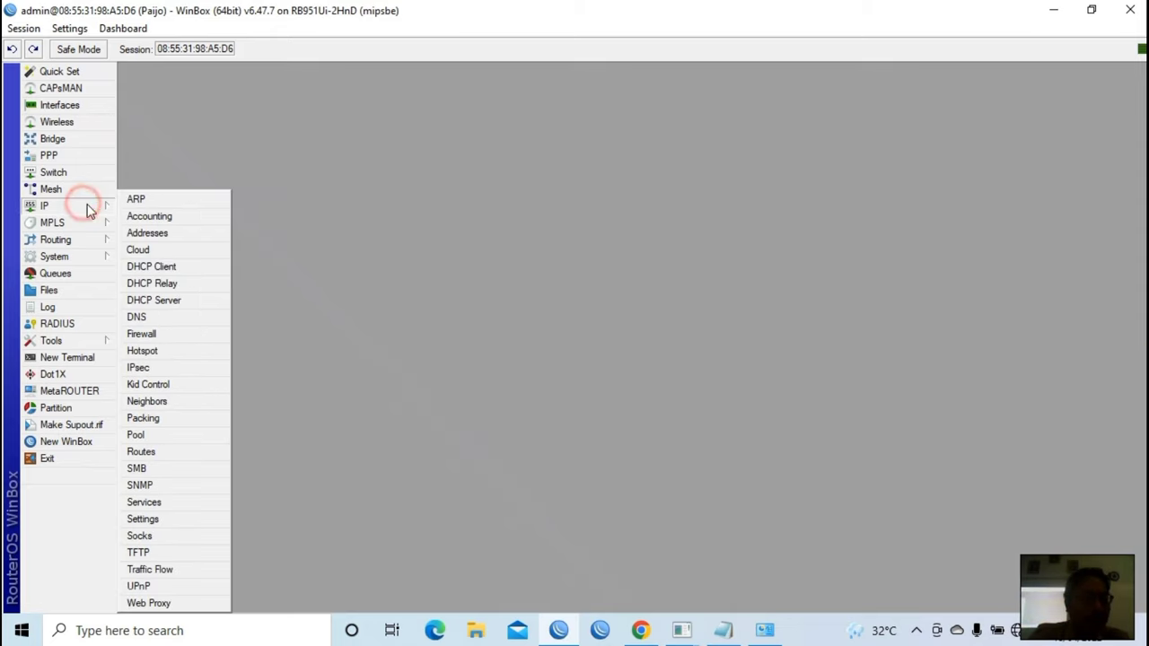
{"action": "left_click", "coordinate": [154, 236]}
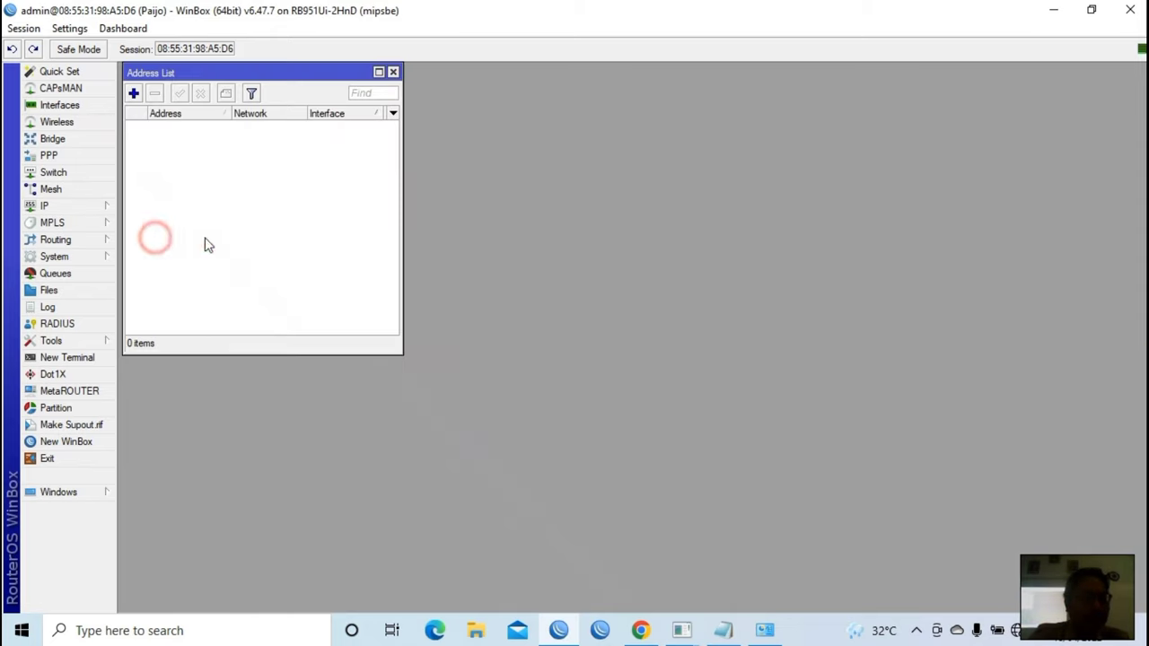
{"action": "left_click", "coordinate": [81, 209]}
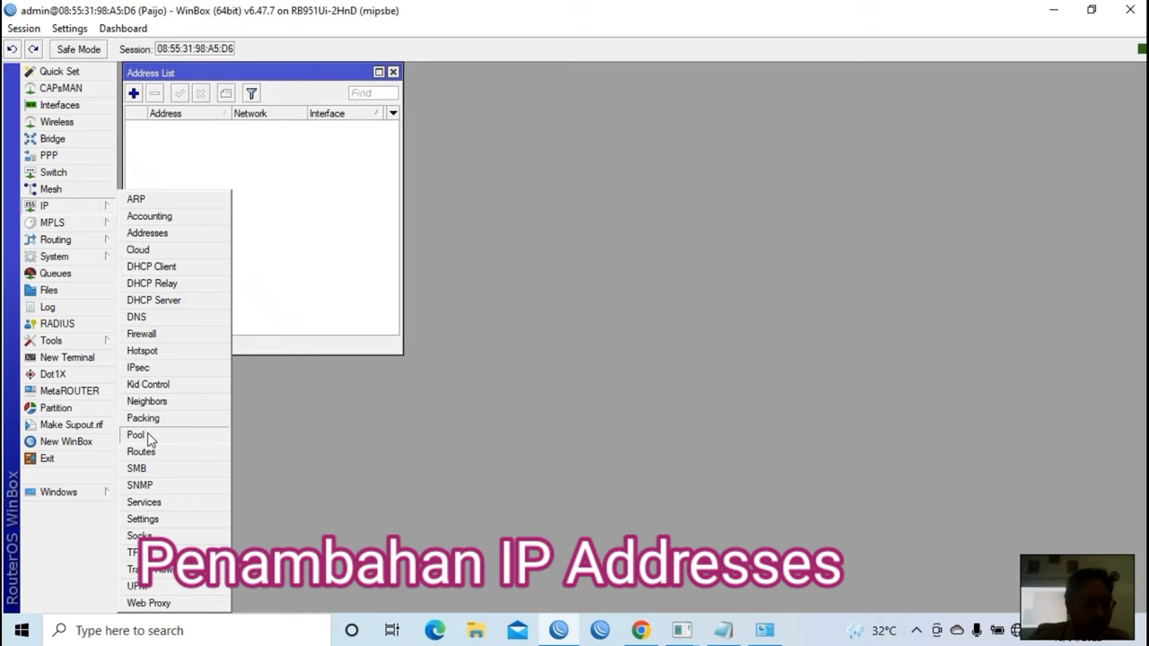
{"action": "left_click", "coordinate": [136, 434]}
{"action": "left_click_drag", "start_coordinate": [329, 80], "coordinate": [1028, 71]}
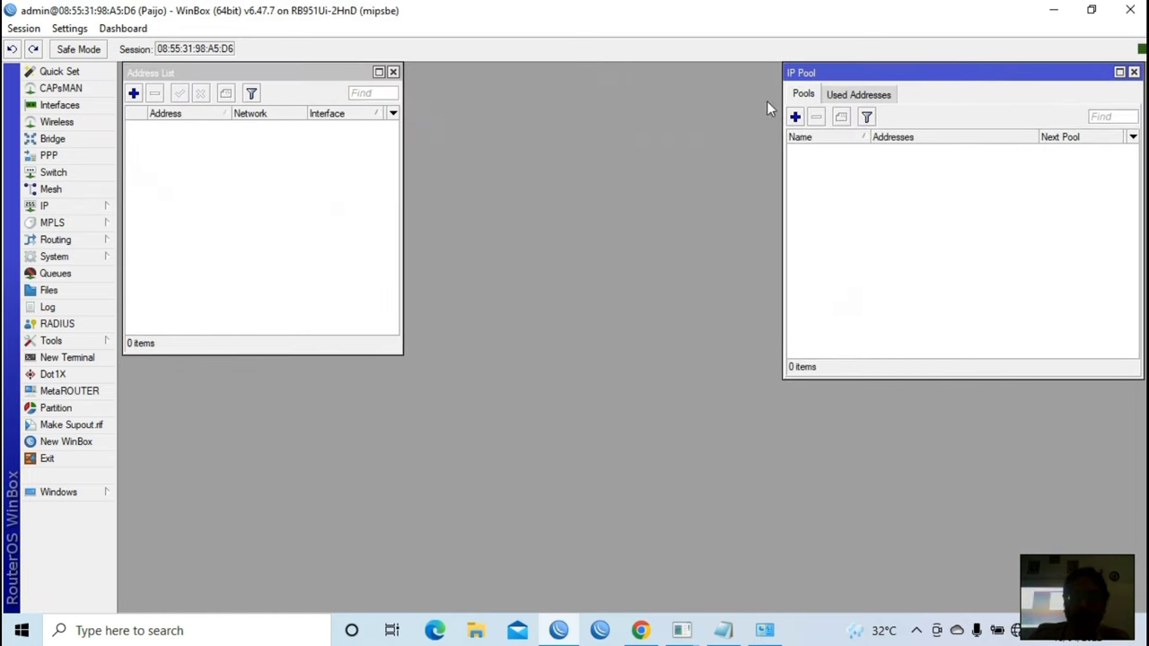
{"action": "left_click", "coordinate": [166, 73]}
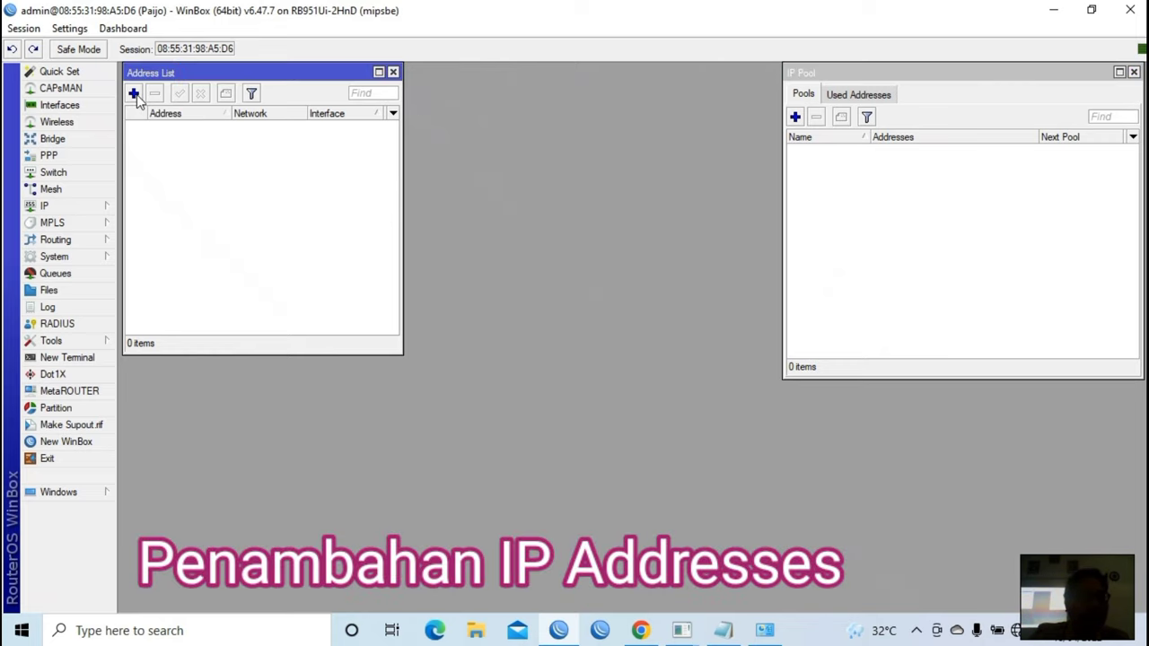
{"action": "left_click", "coordinate": [59, 105]}
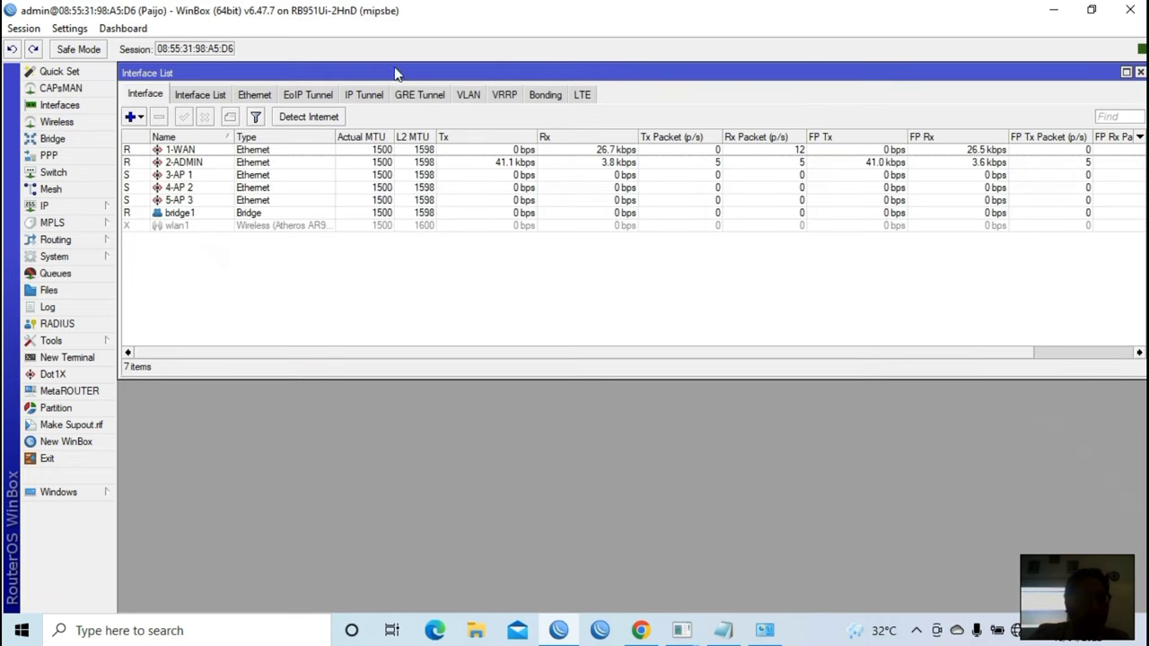
{"action": "left_click_drag", "start_coordinate": [394, 72], "coordinate": [402, 309]}
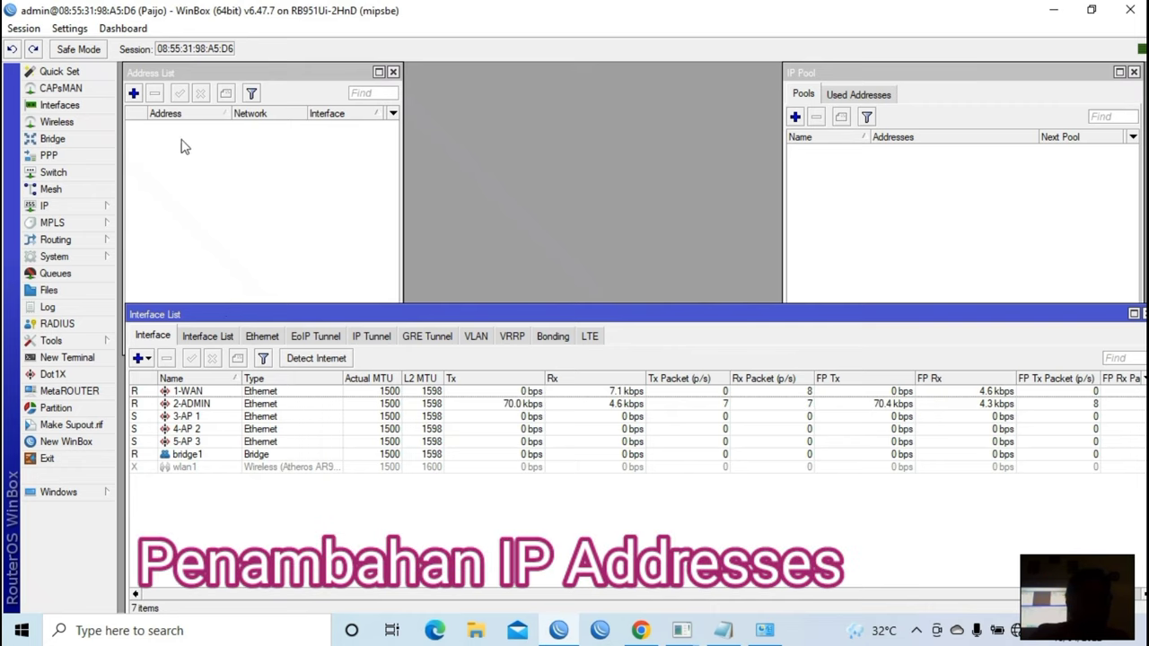
Create Address List entry 192.168.14.15/24 bound to 2-ADMIN (network 192.168.14.0).
{"action": "left_click", "coordinate": [133, 93]}
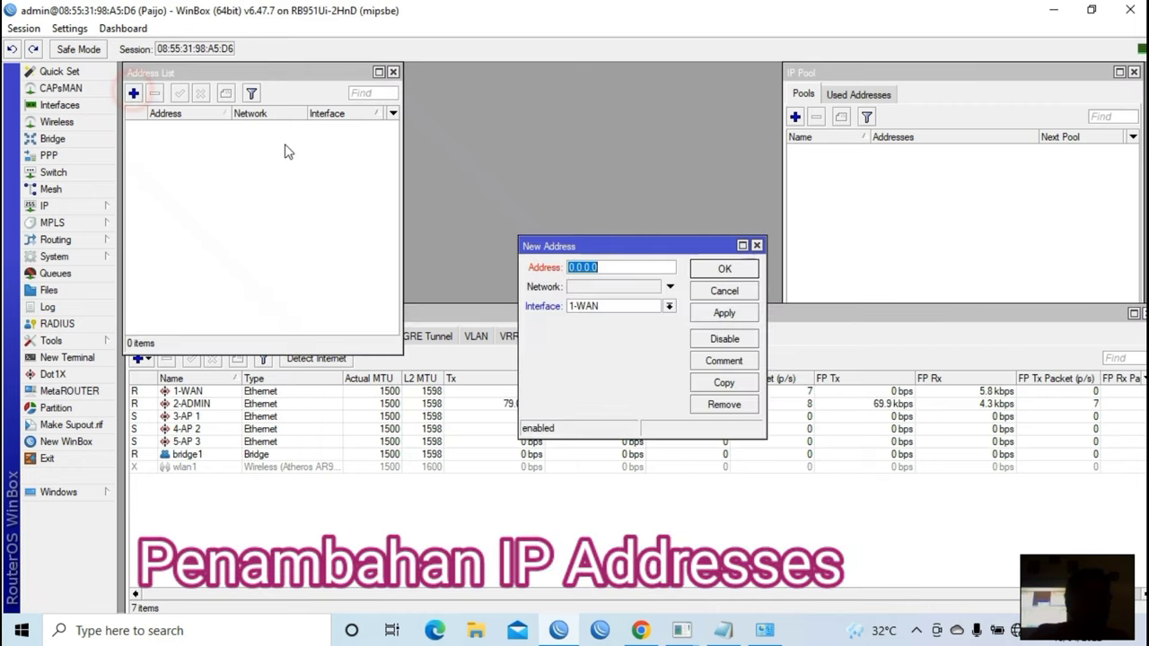
{"action": "left_click", "coordinate": [629, 270]}
{"action": "type", "text": "192"}
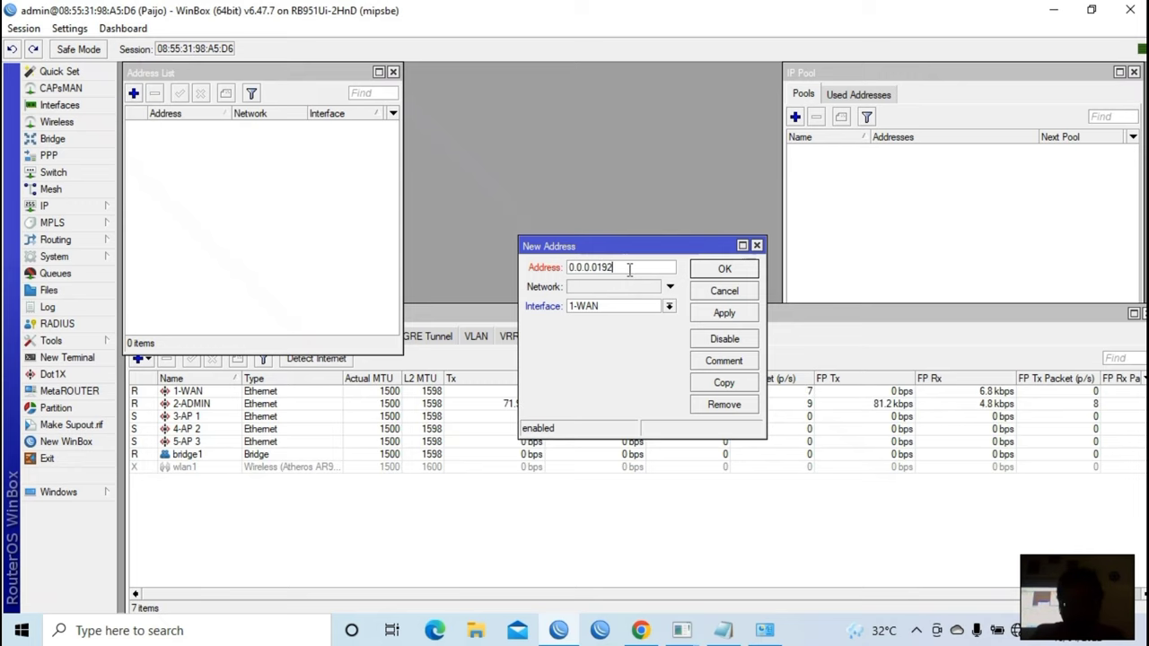
{"action": "key", "text": "ctrl+a"}
{"action": "type", "text": "1"}
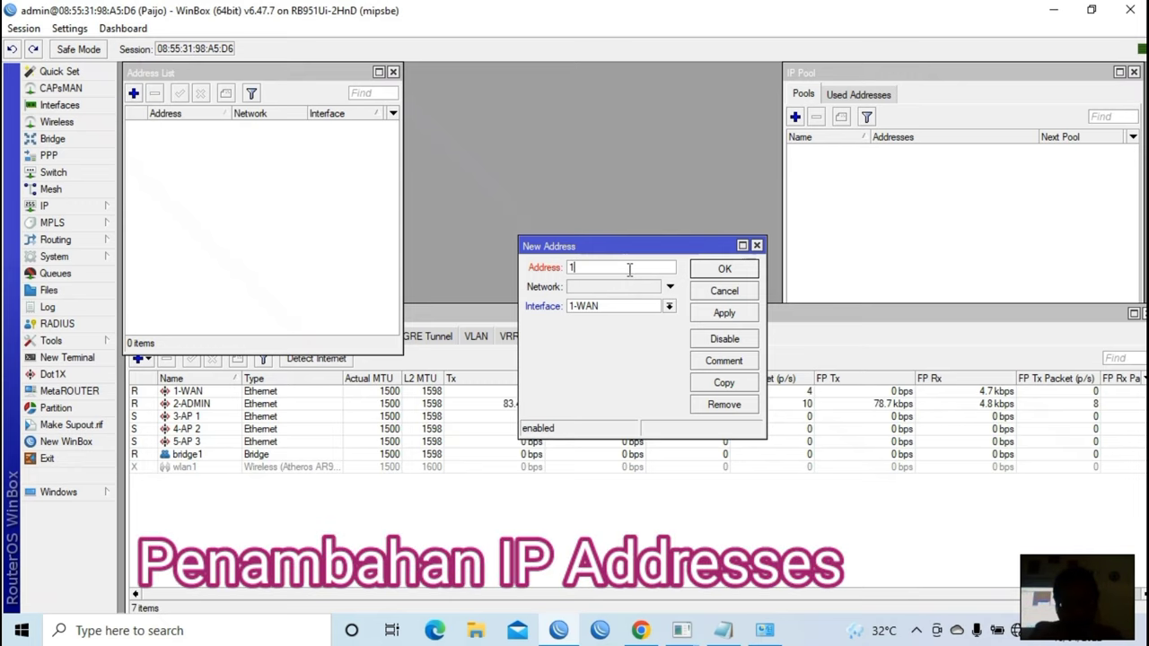
{"action": "type", "text": "92.16"}
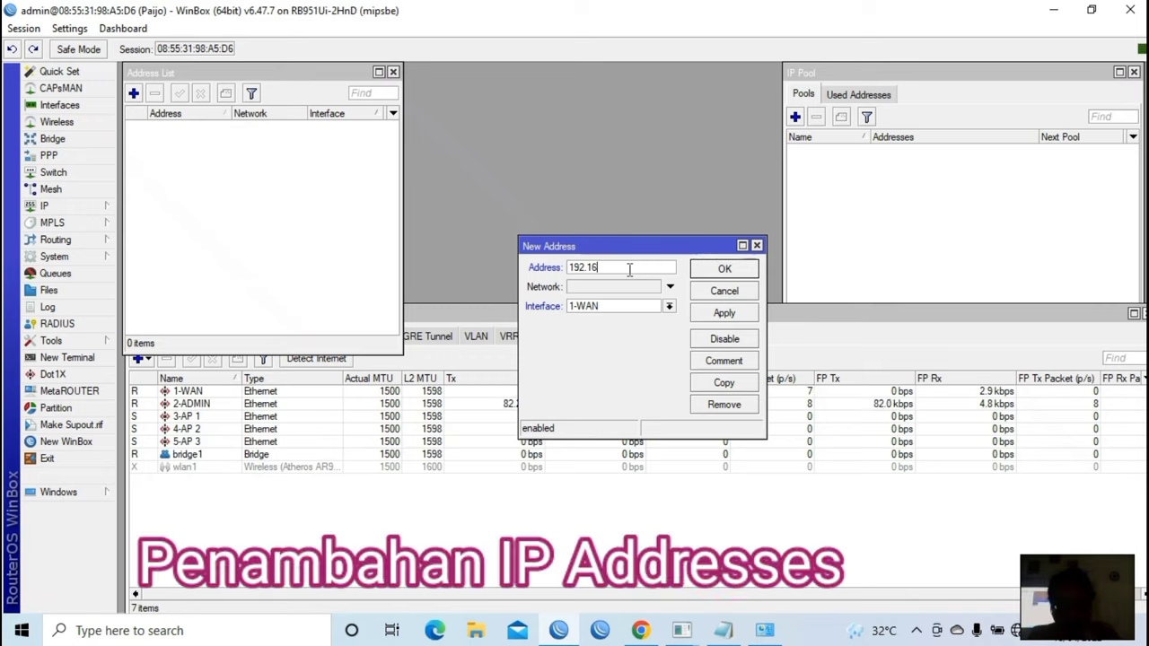
{"action": "type", "text": "8.1"}
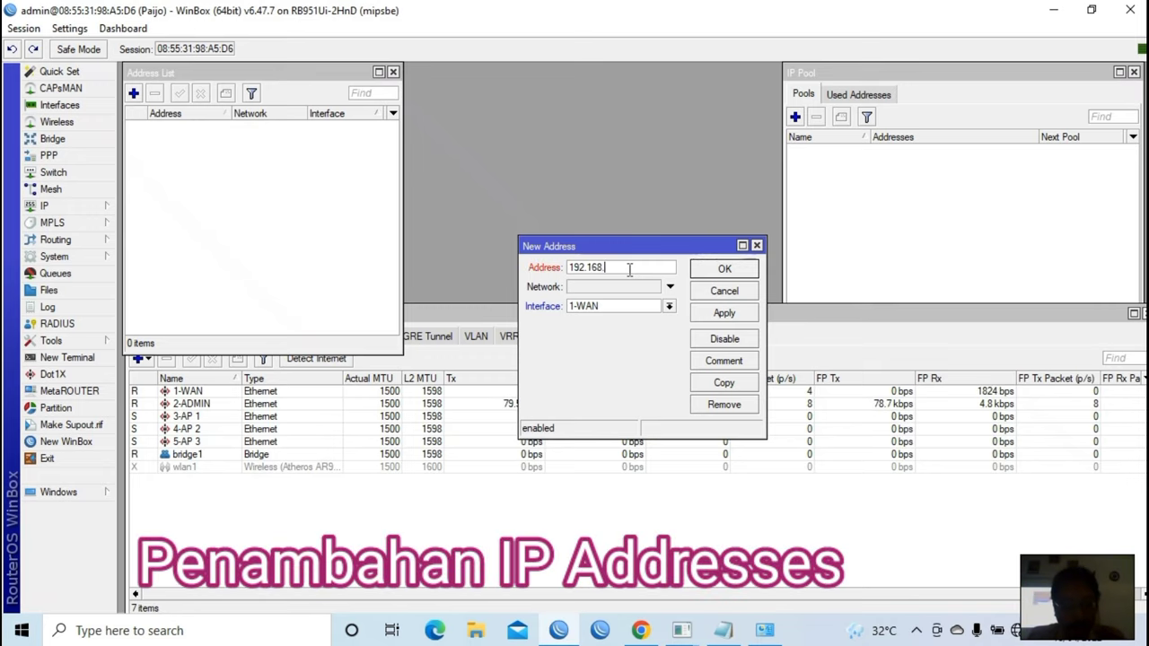
{"action": "type", "text": "4.1"}
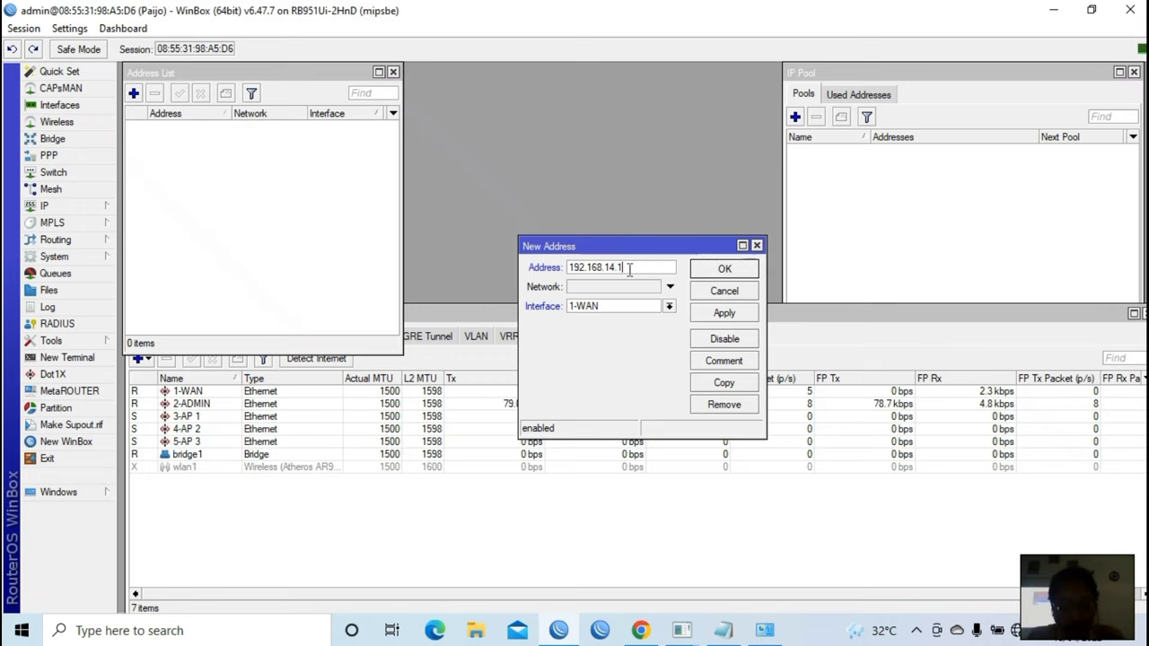
{"action": "type", "text": "5/24"}
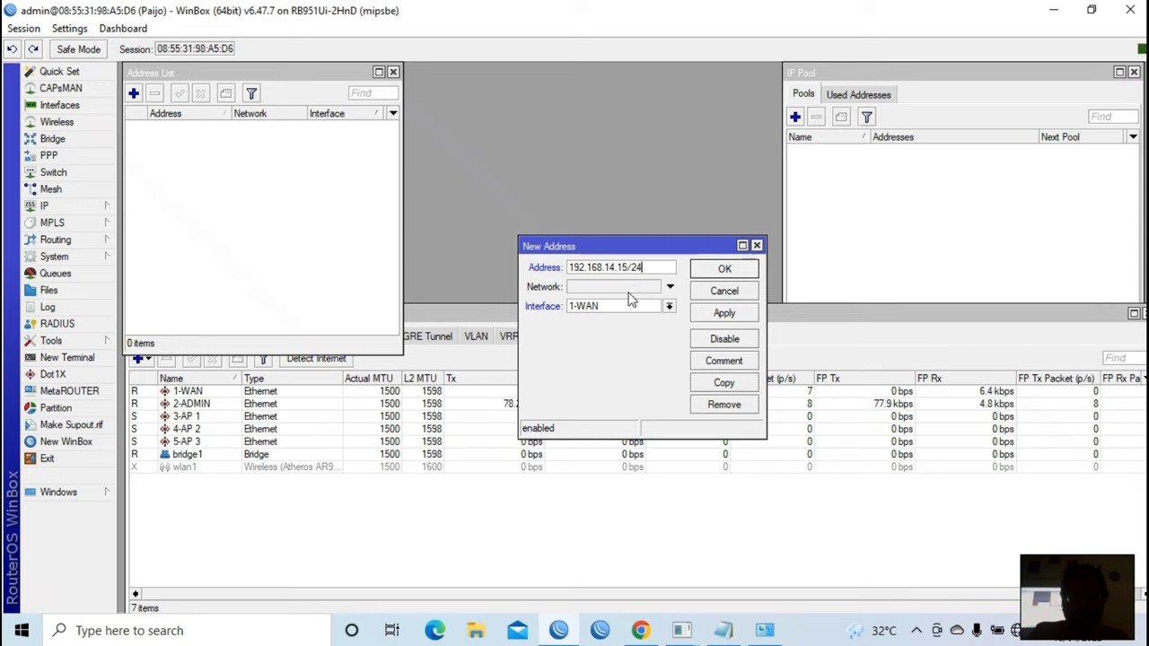
{"action": "left_click", "coordinate": [610, 309]}
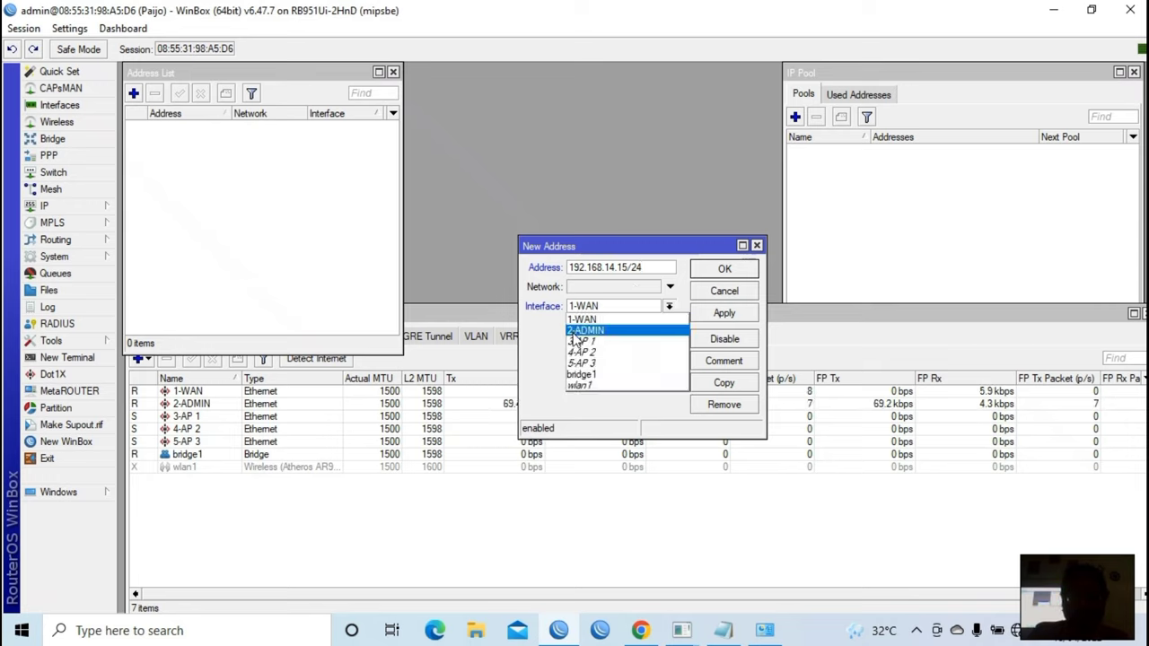
{"action": "left_click", "coordinate": [574, 332]}
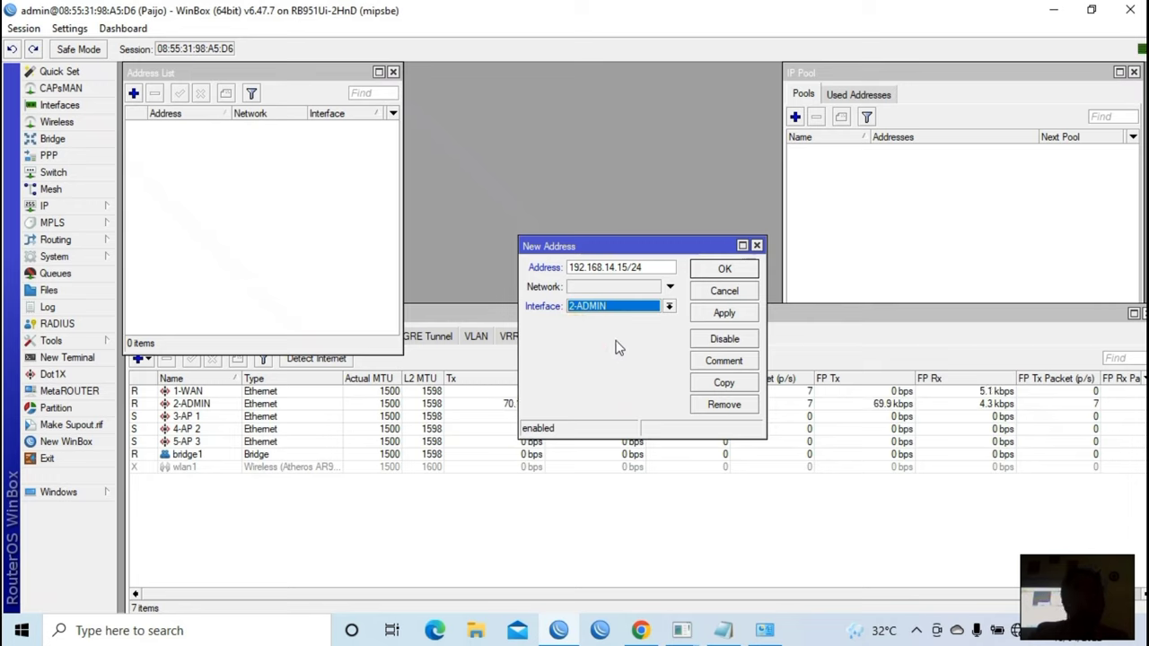
{"action": "double_click", "coordinate": [641, 266]}
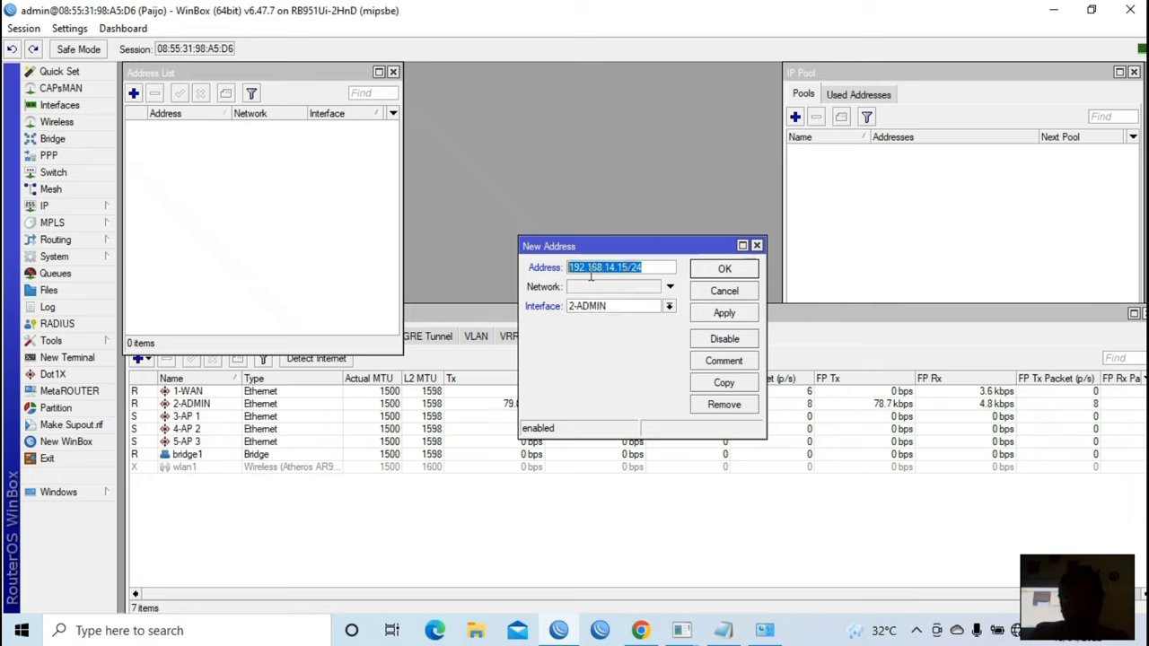
{"action": "left_click", "coordinate": [724, 314]}
{"action": "left_click", "coordinate": [723, 270]}
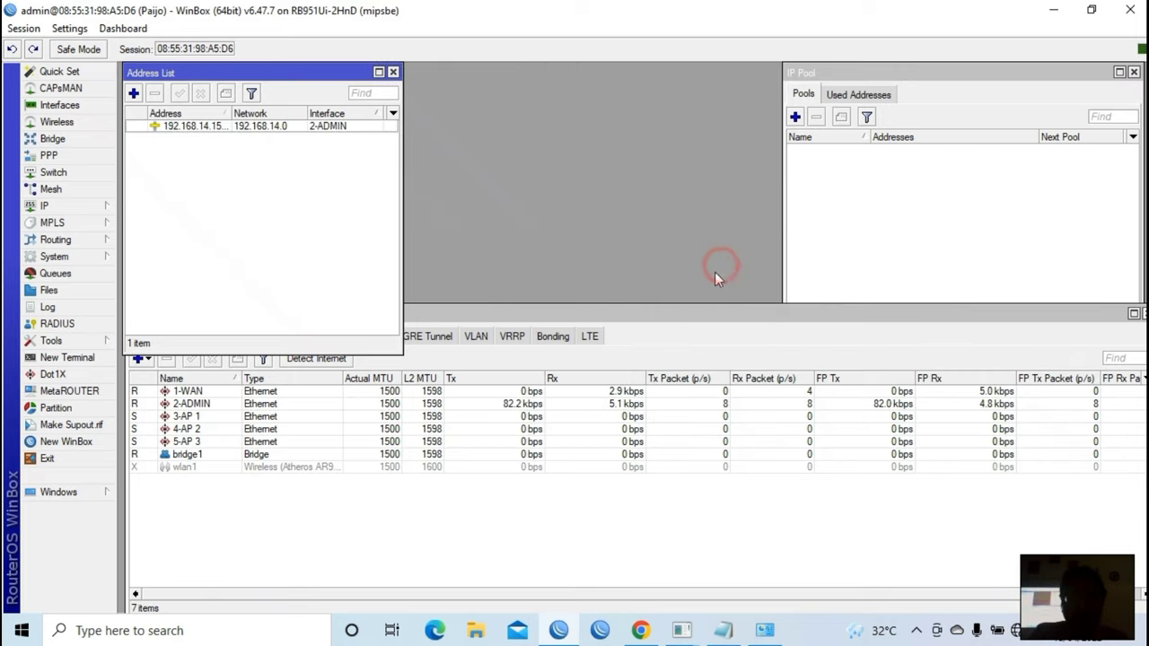
Change the 2-ADMIN address from 192.168.14.15 to 192.168.14.1/24 and widen the Address column.
{"action": "double_click", "coordinate": [326, 126]}
{"action": "key", "text": "ctrl+c"}
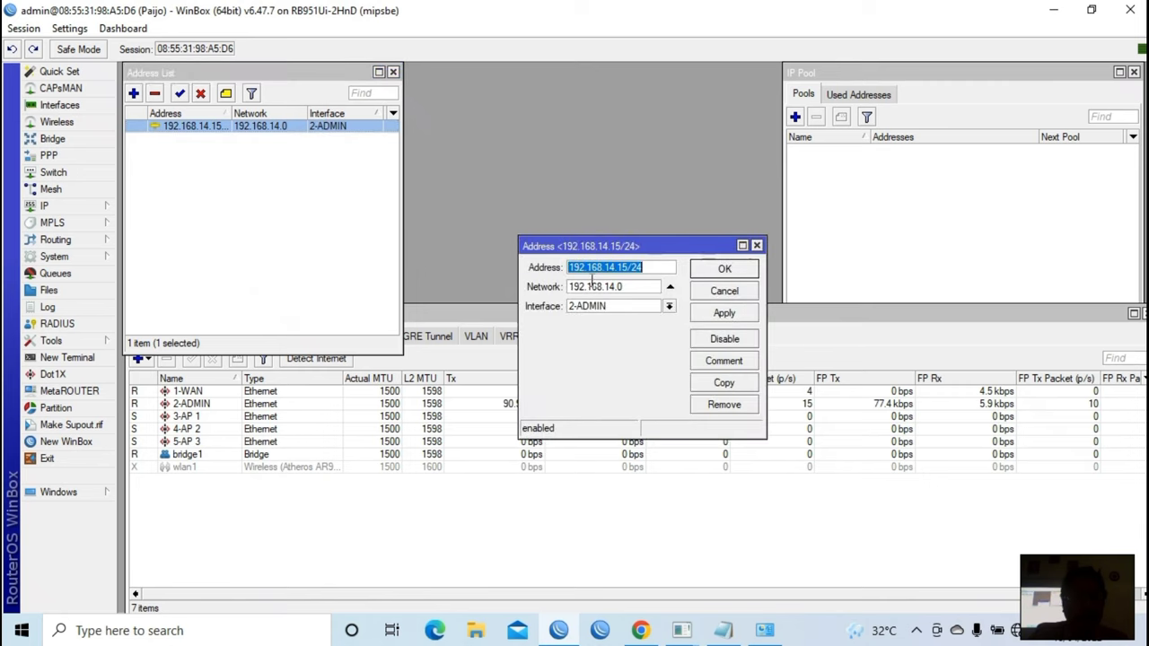
{"action": "left_click", "coordinate": [633, 295]}
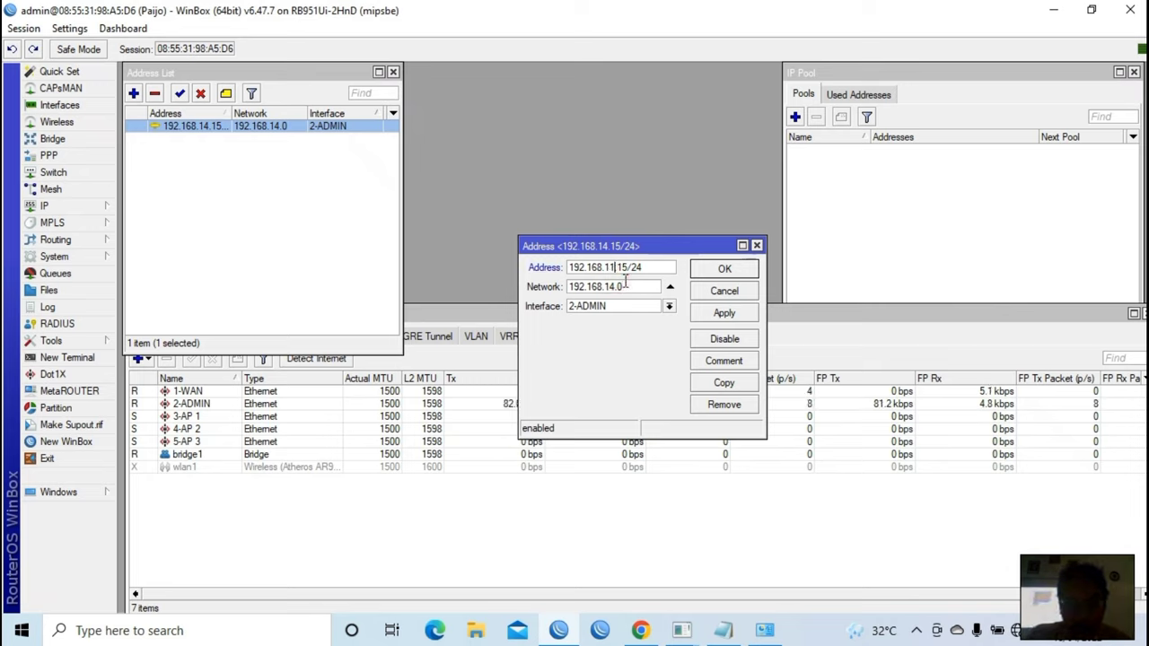
{"action": "key", "text": "BackSpace"}
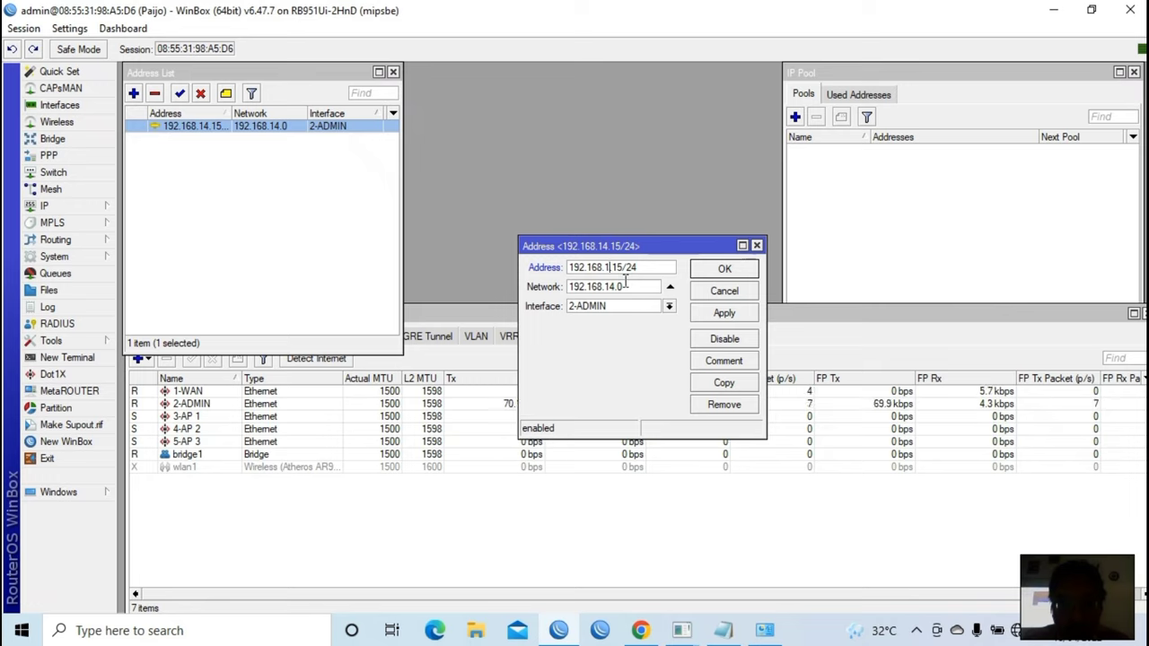
{"action": "type", "text": "4"}
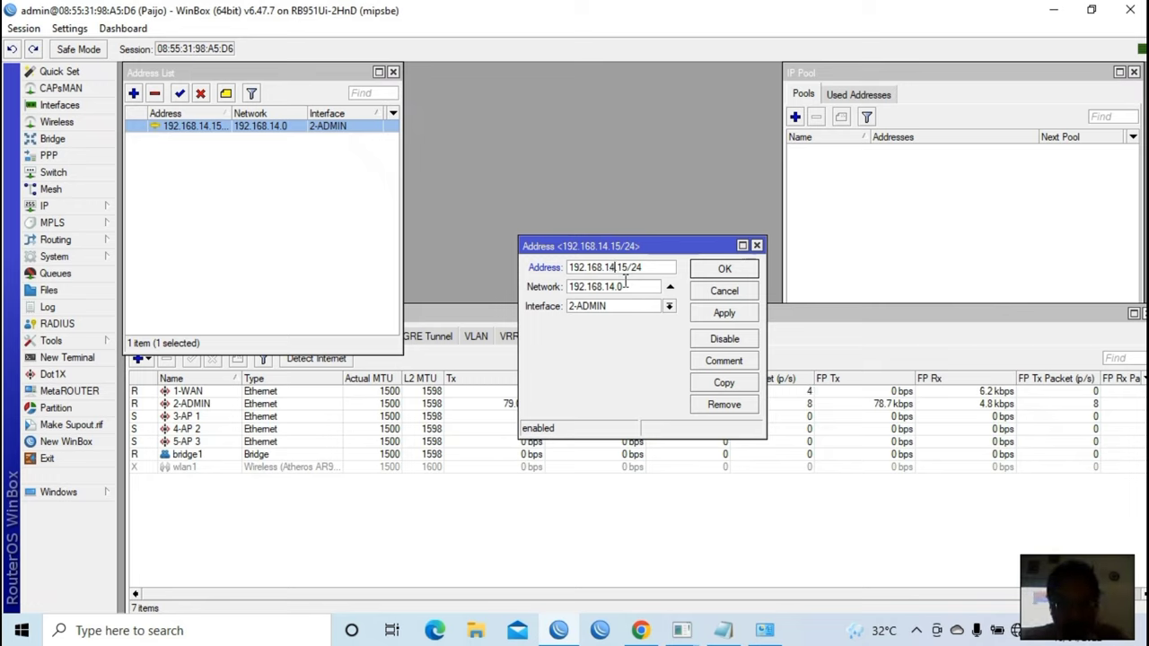
{"action": "key", "text": "BackSpace"}
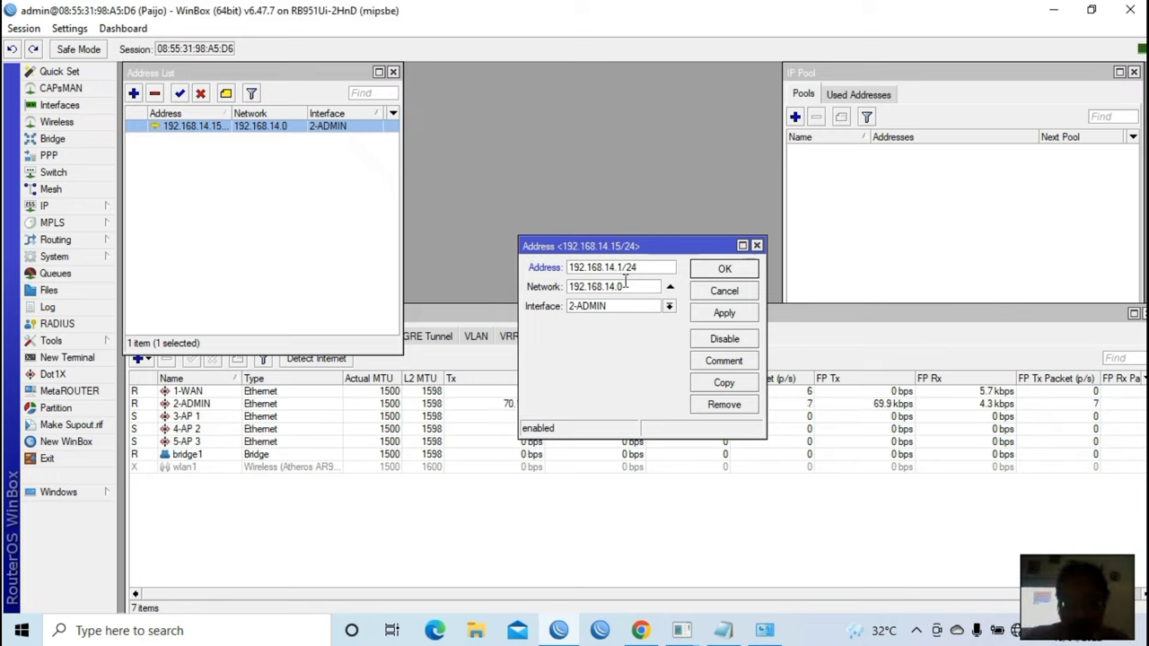
{"action": "left_click", "coordinate": [702, 310]}
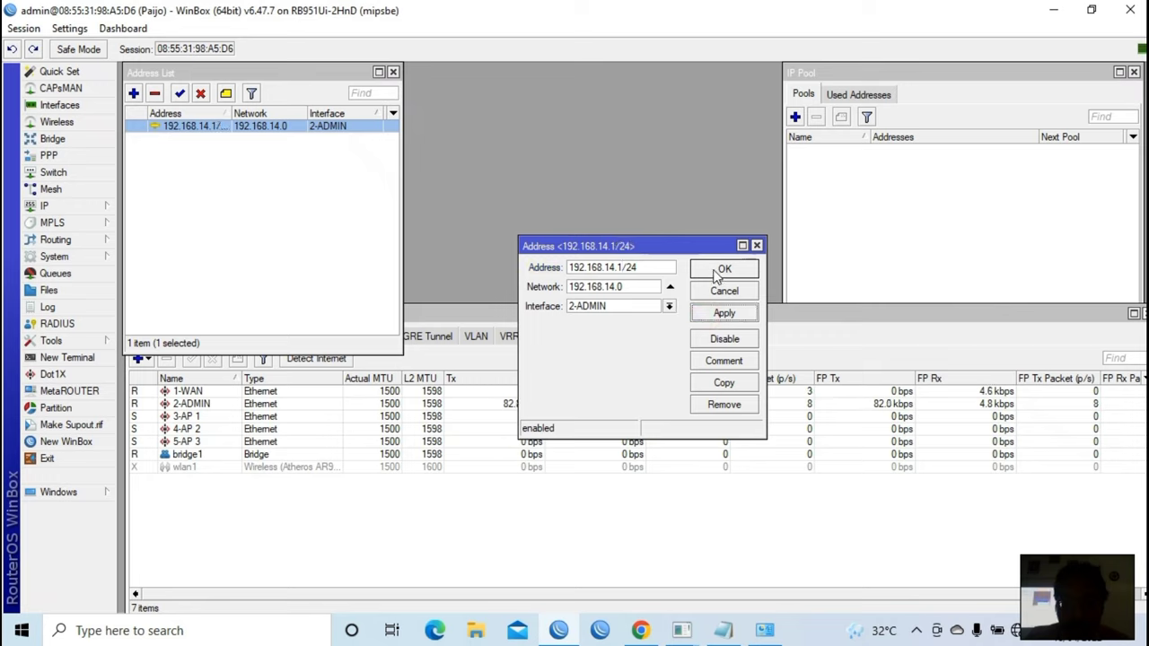
{"action": "left_click", "coordinate": [718, 269]}
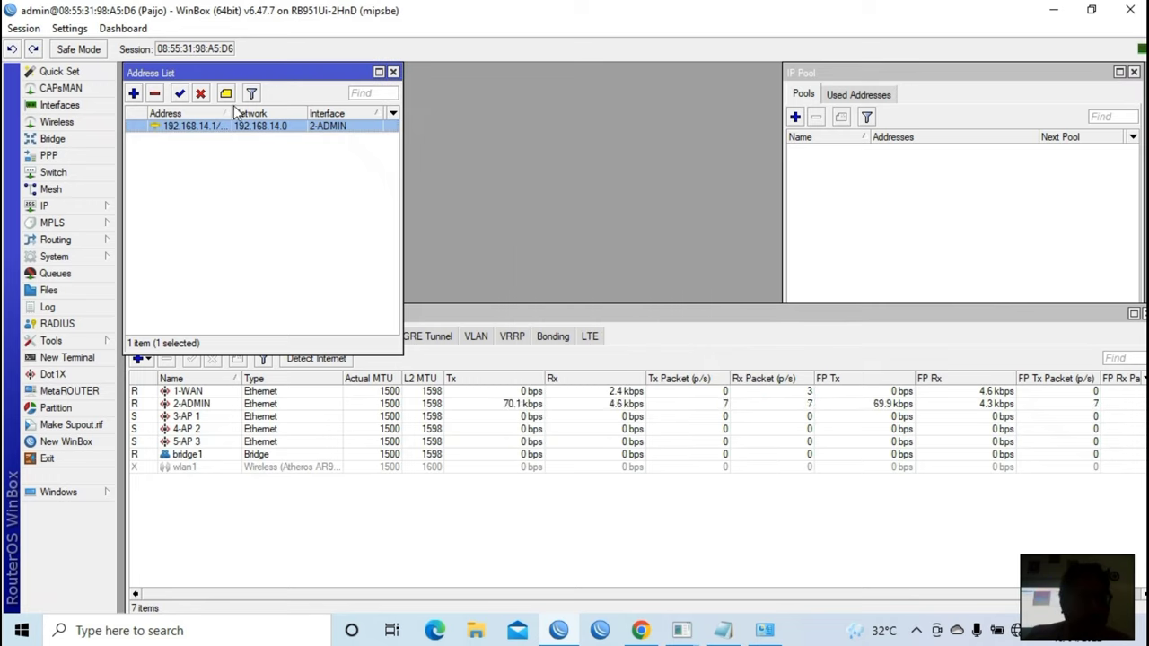
{"action": "left_click_drag", "start_coordinate": [230, 114], "coordinate": [270, 114]}
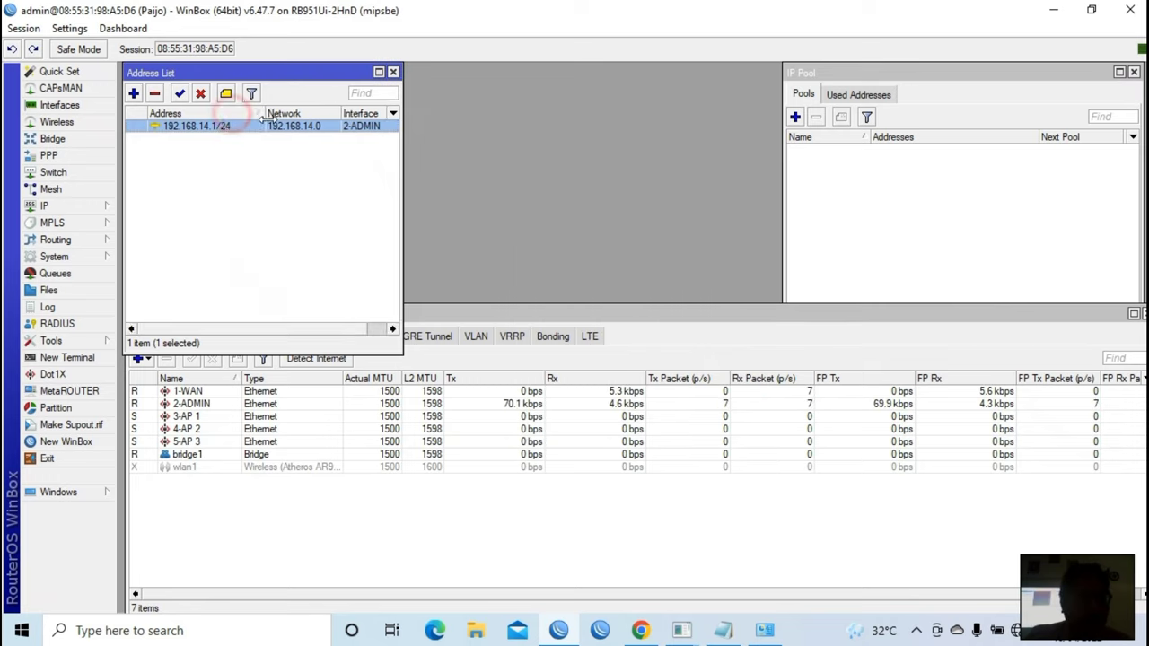
Add the address 192.168.15.1/24 on interface bridge1 to the Address List.
{"action": "left_click", "coordinate": [133, 94]}
{"action": "key", "text": "ctrl+v"}
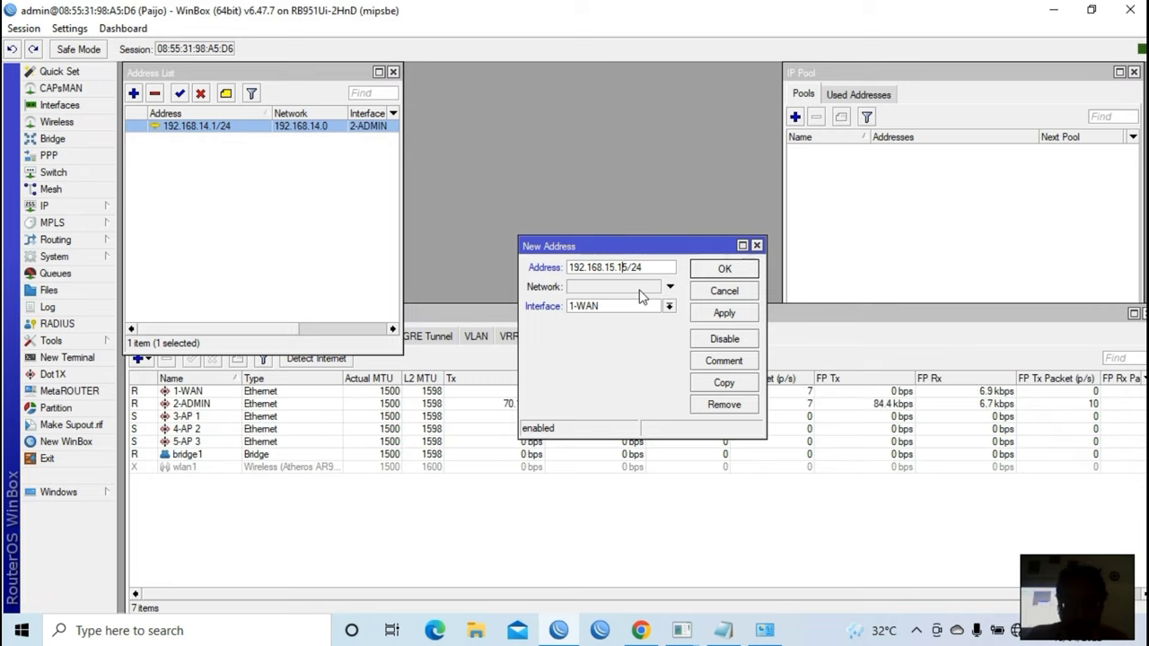
{"action": "key", "text": "Delete"}
{"action": "left_click", "coordinate": [634, 305]}
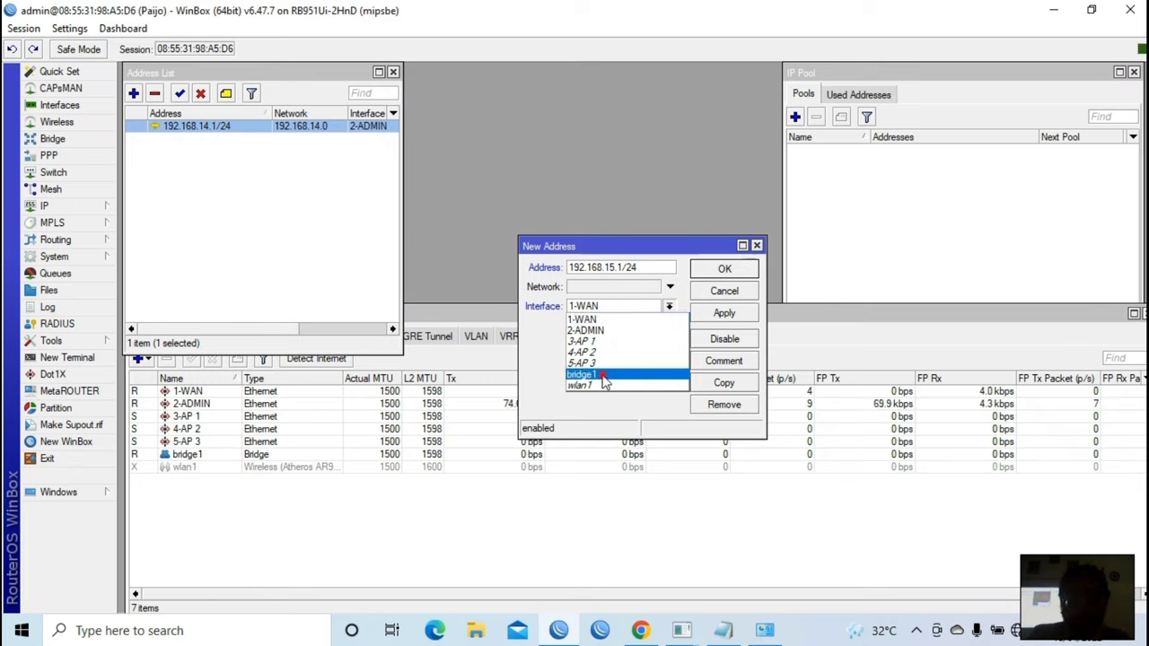
{"action": "left_click", "coordinate": [601, 375]}
{"action": "left_click", "coordinate": [628, 308]}
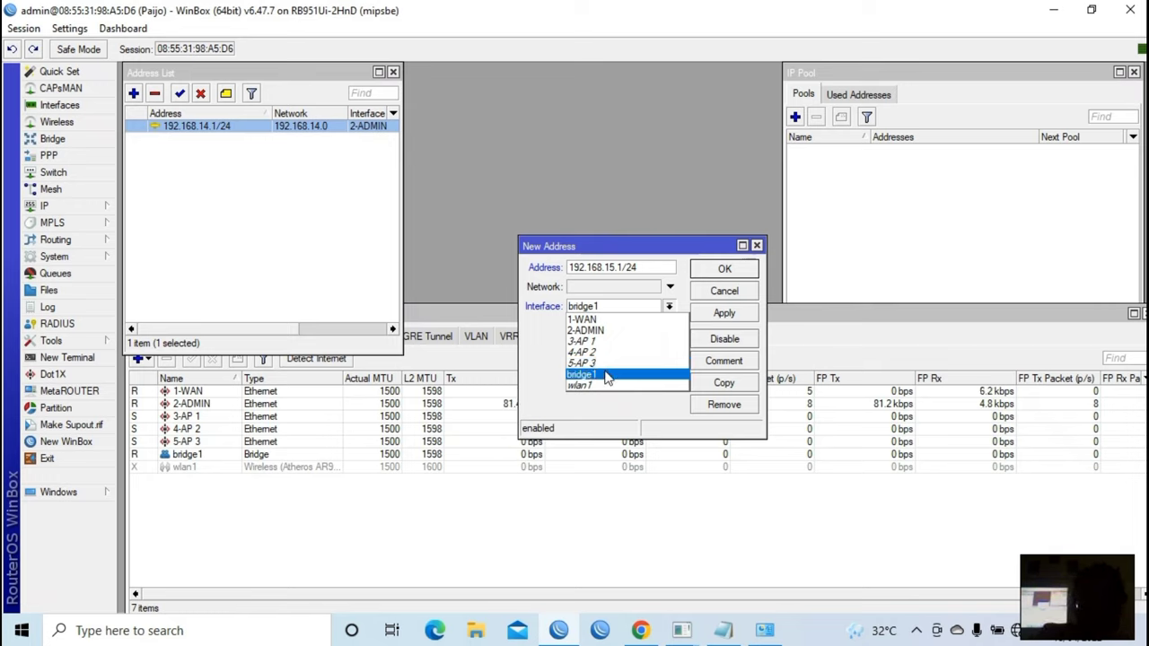
{"action": "left_click", "coordinate": [605, 375]}
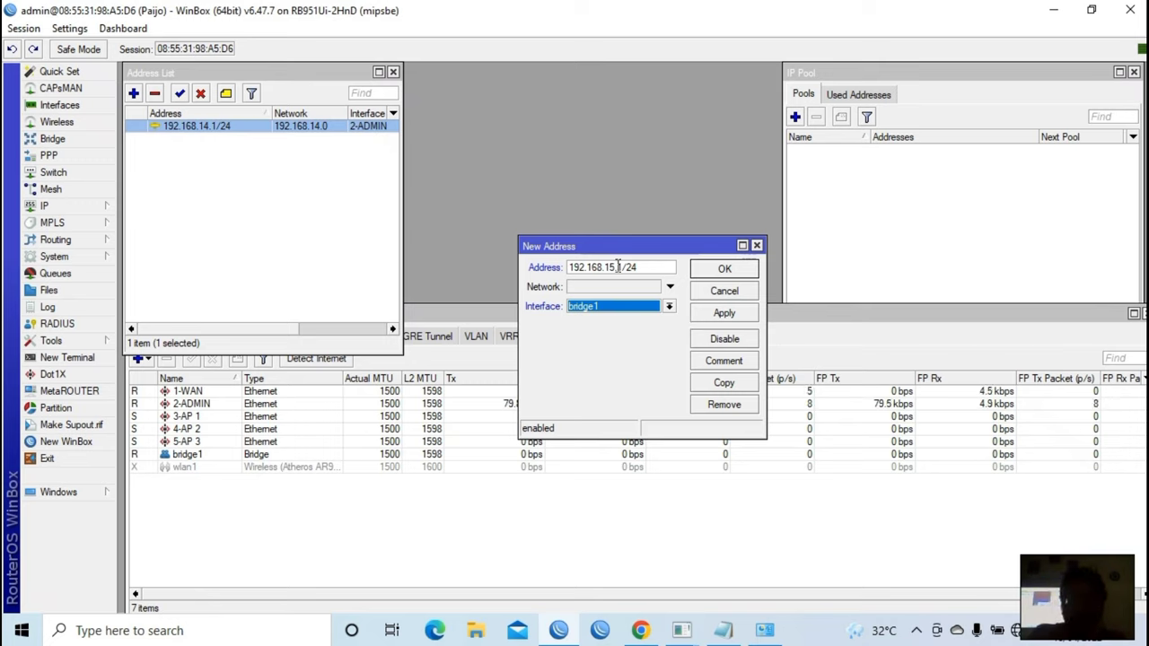
{"action": "left_click", "coordinate": [715, 319]}
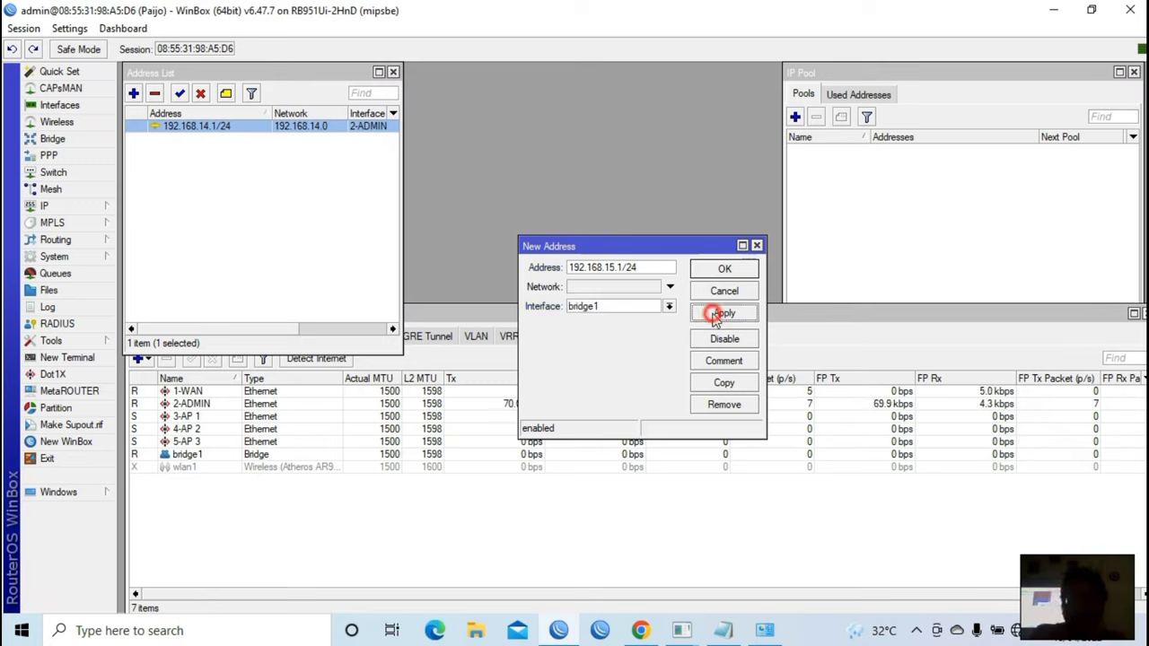
{"action": "left_click", "coordinate": [625, 289]}
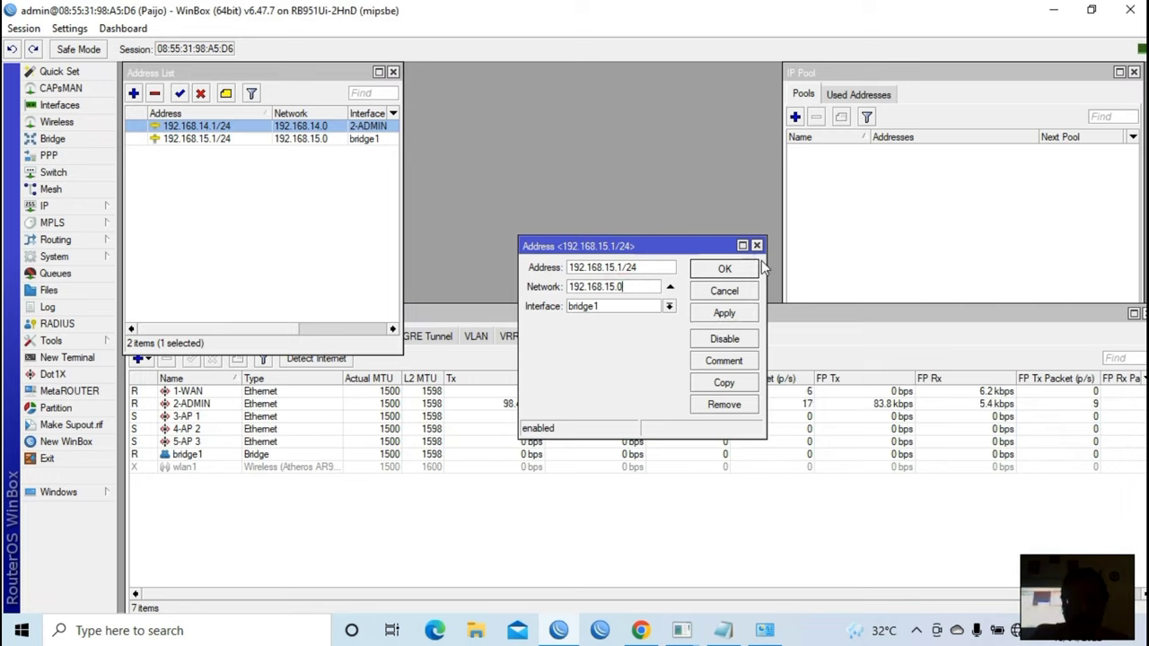
{"action": "left_click", "coordinate": [732, 270]}
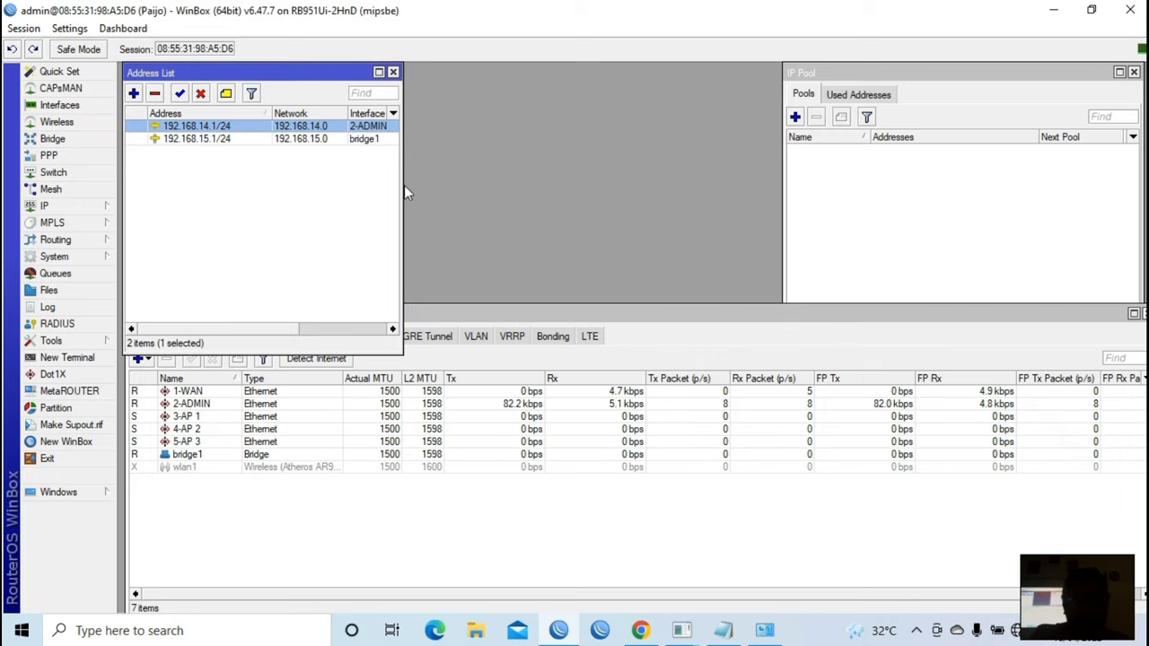
{"action": "left_click_drag", "start_coordinate": [401, 351], "coordinate": [453, 290]}
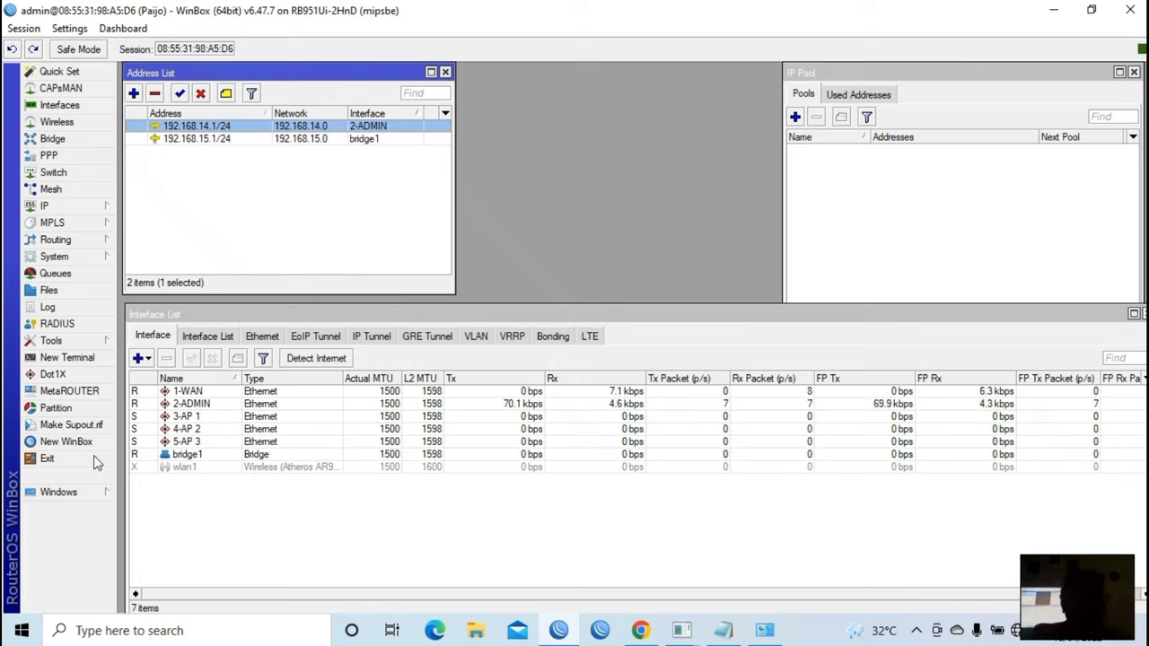
{"action": "left_click", "coordinate": [56, 105]}
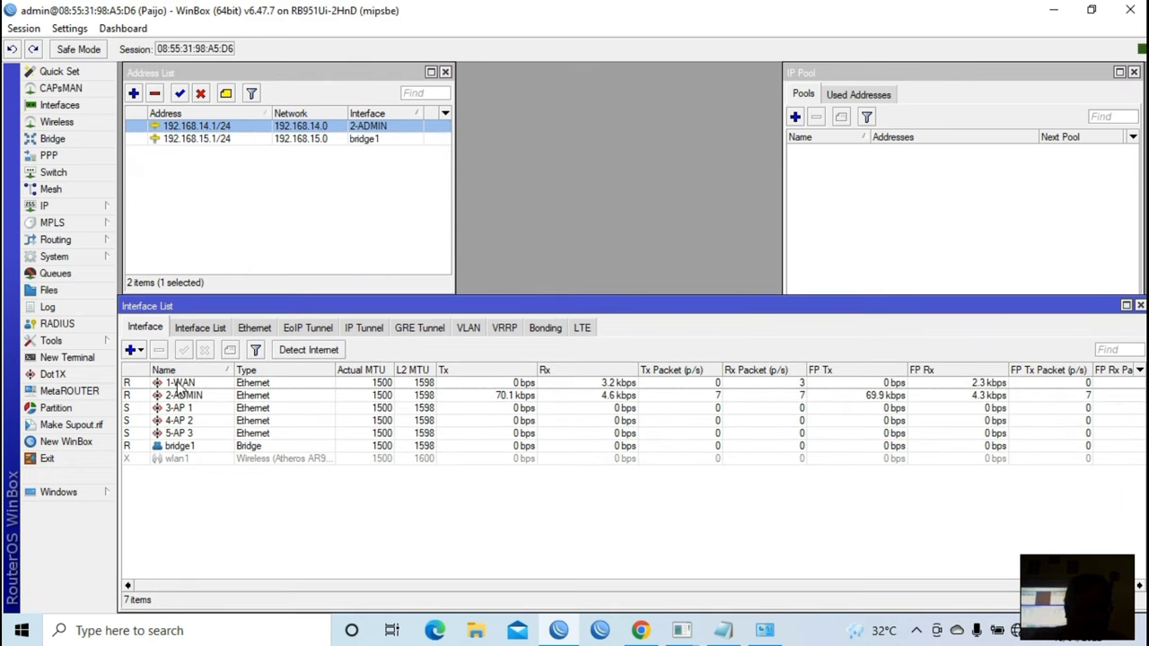
{"action": "left_click", "coordinate": [184, 433]}
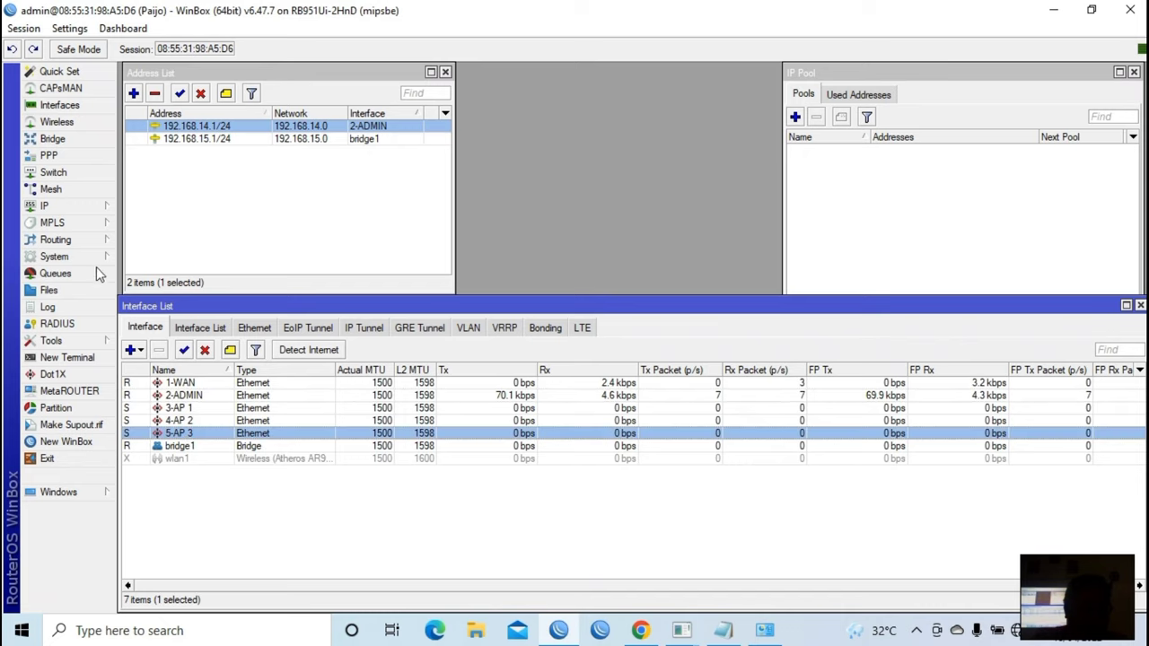
Show the Bridge list, preview a new bridge's General and STP tabs, then cancel it.
{"action": "left_click", "coordinate": [56, 141]}
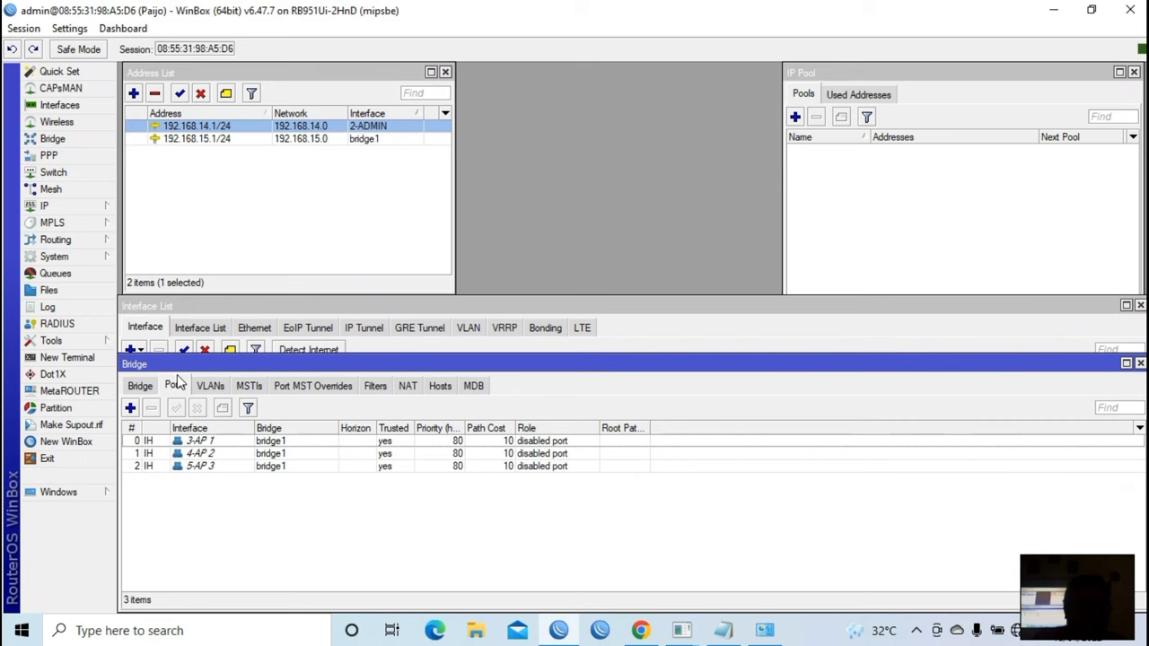
{"action": "left_click", "coordinate": [138, 386]}
{"action": "left_click", "coordinate": [130, 409]}
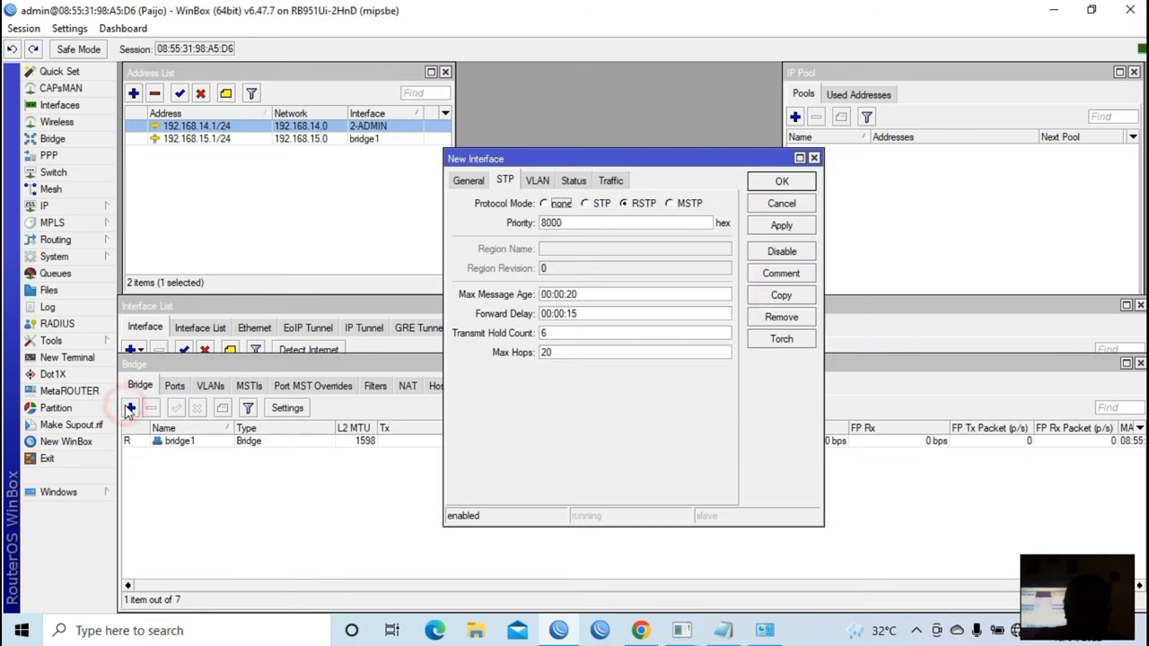
{"action": "left_click", "coordinate": [469, 181]}
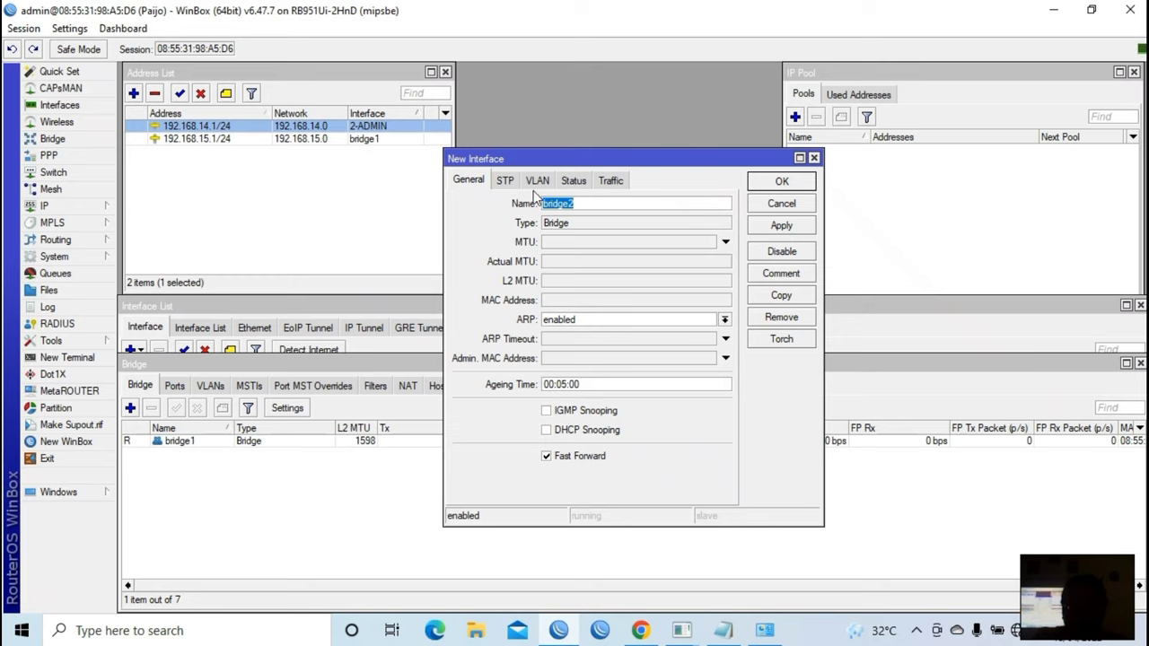
{"action": "left_click", "coordinate": [506, 181]}
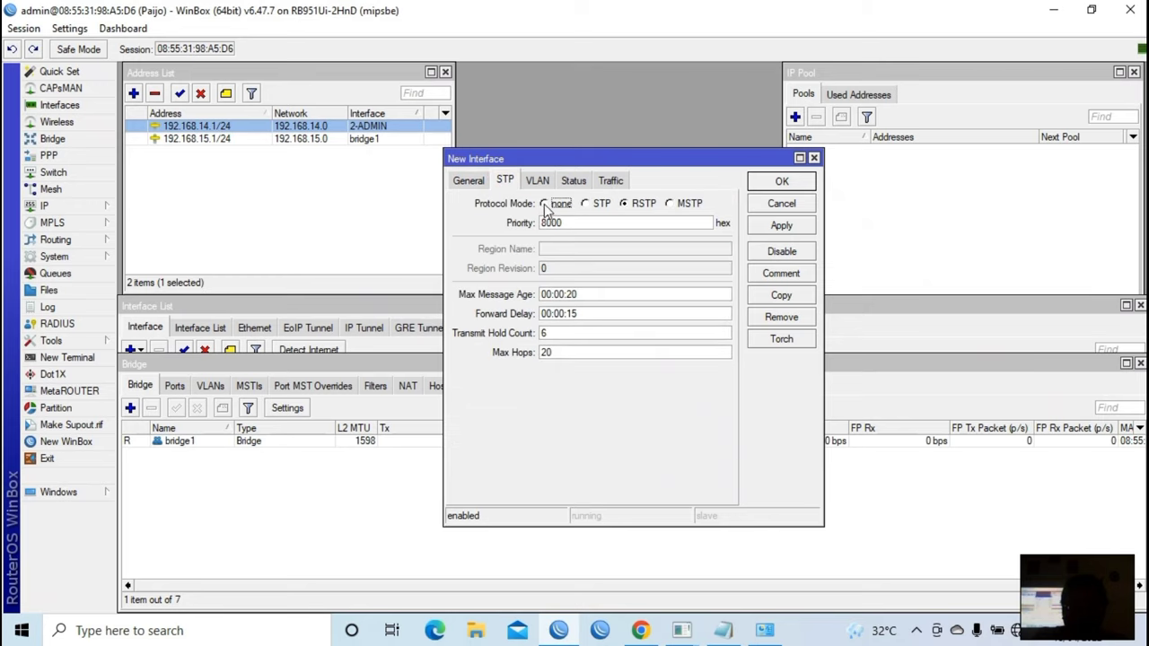
{"action": "left_click", "coordinate": [781, 203]}
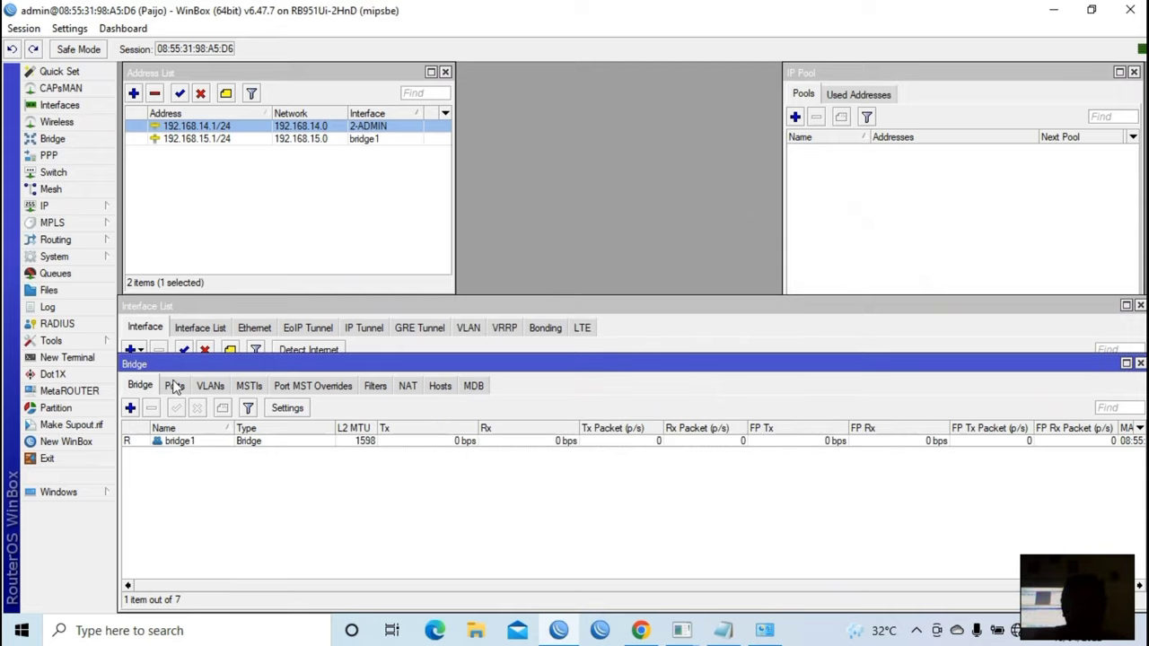
{"action": "left_click", "coordinate": [175, 386]}
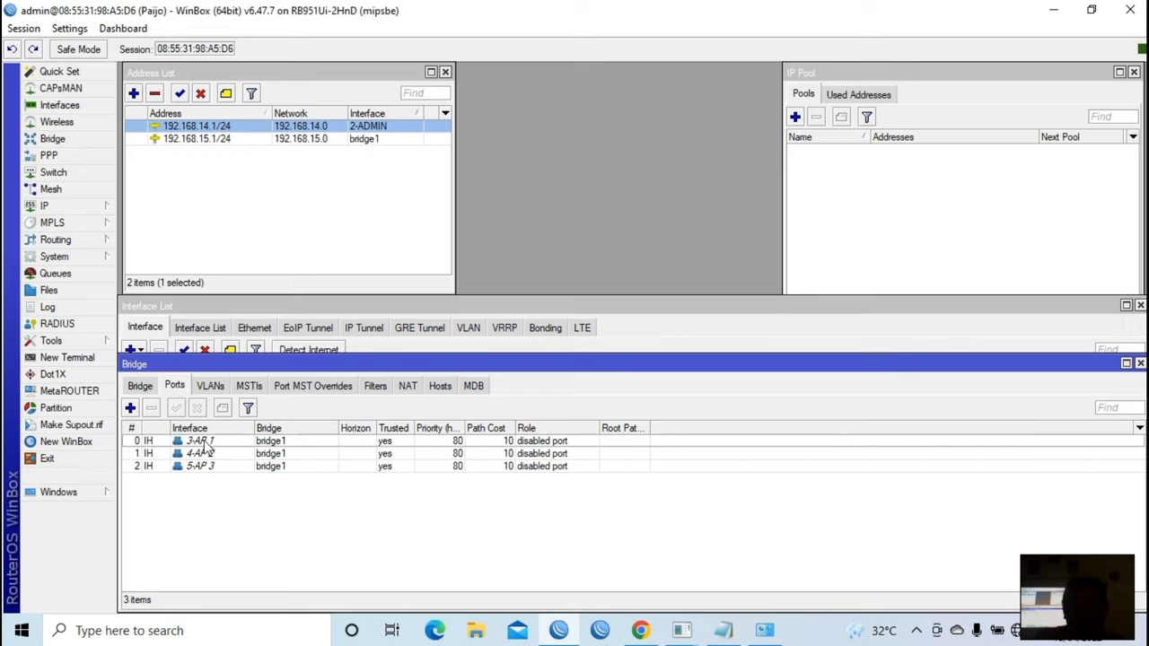
{"action": "left_click", "coordinate": [130, 408]}
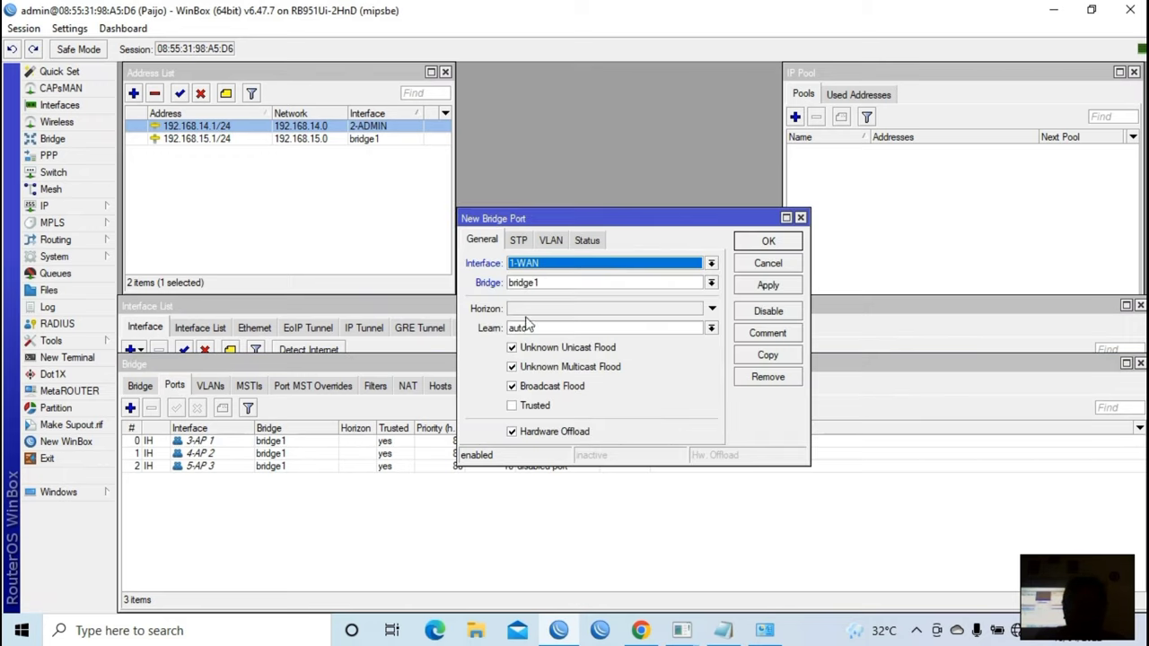
{"action": "left_click", "coordinate": [556, 266]}
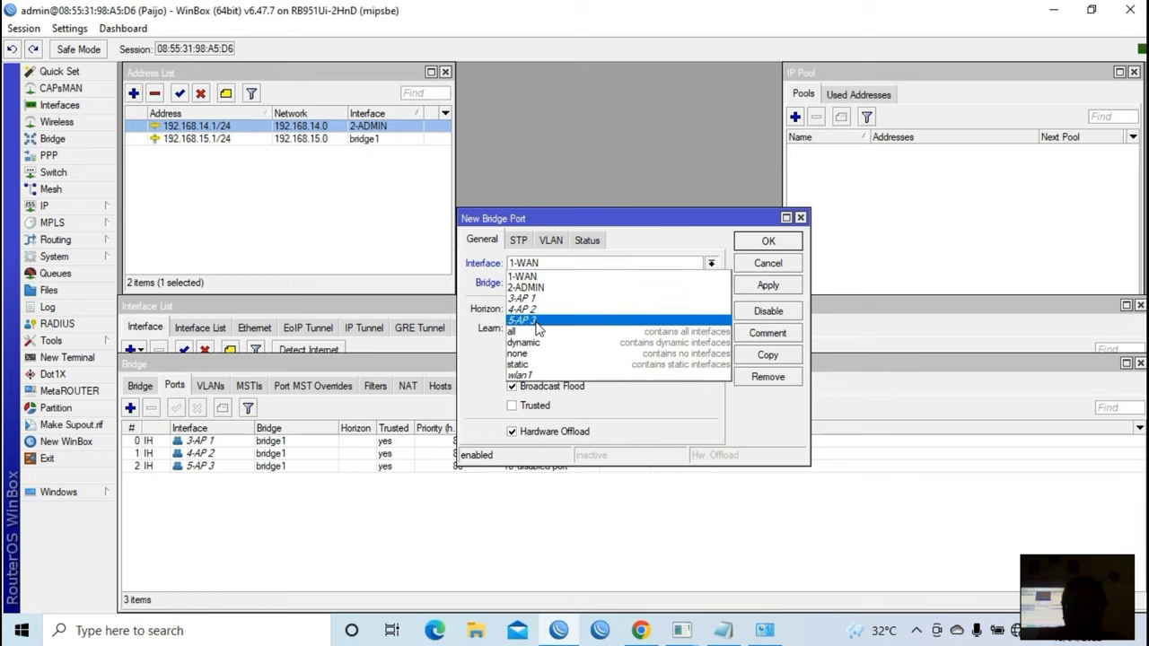
{"action": "left_click", "coordinate": [631, 425]}
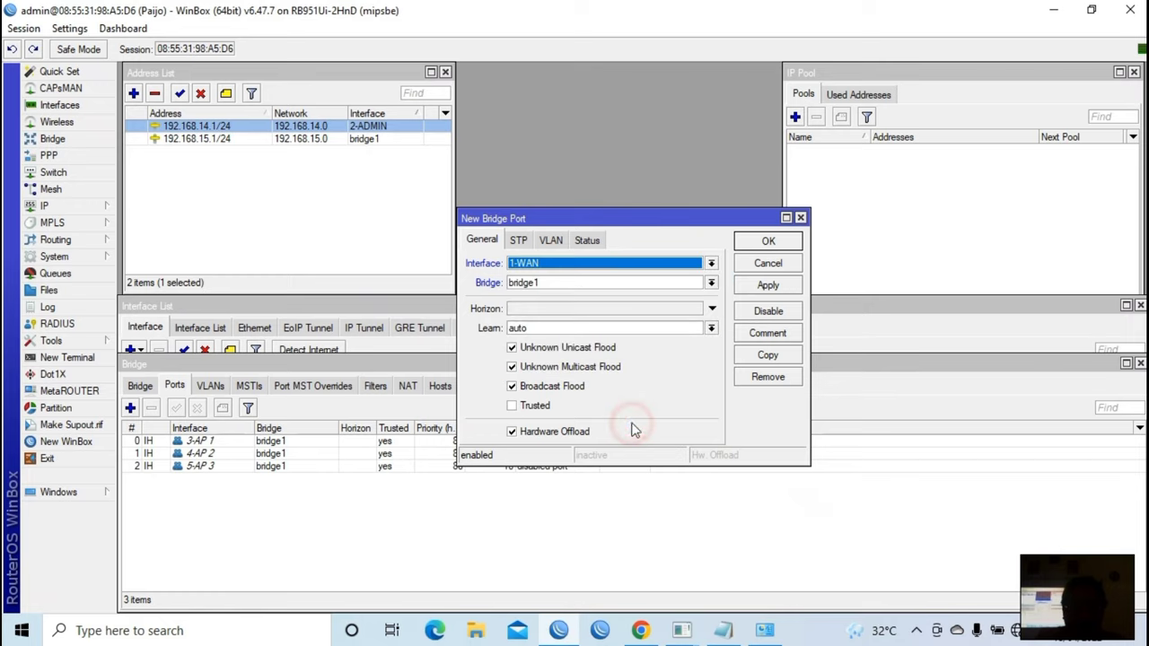
{"action": "left_click", "coordinate": [531, 411]}
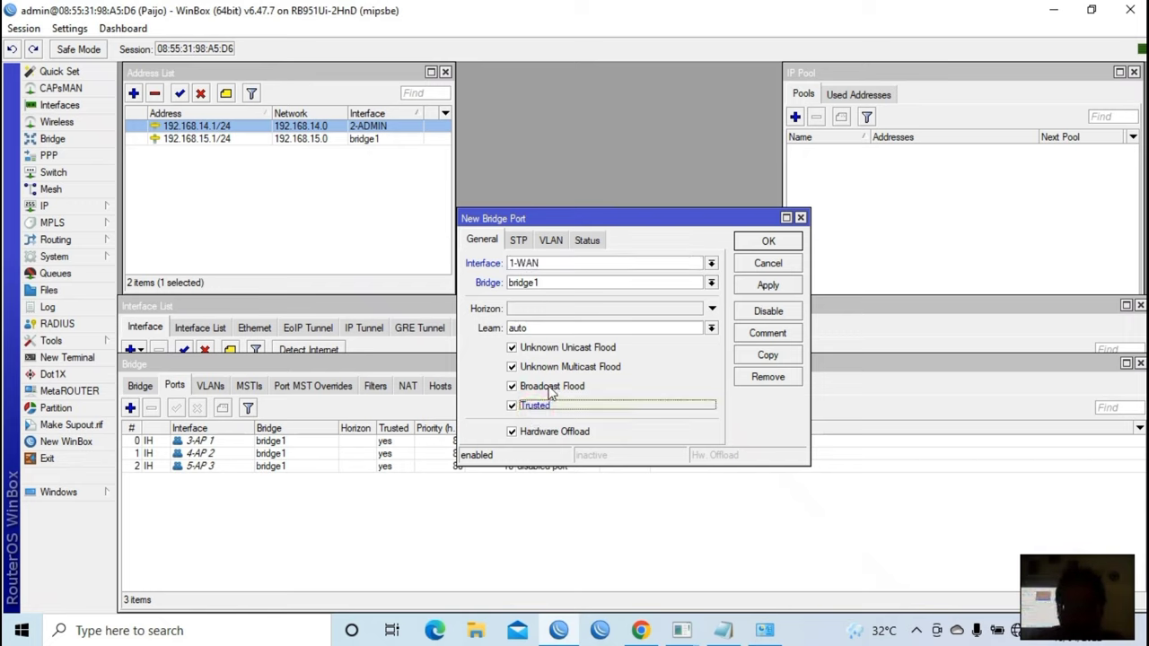
{"action": "left_click", "coordinate": [772, 263]}
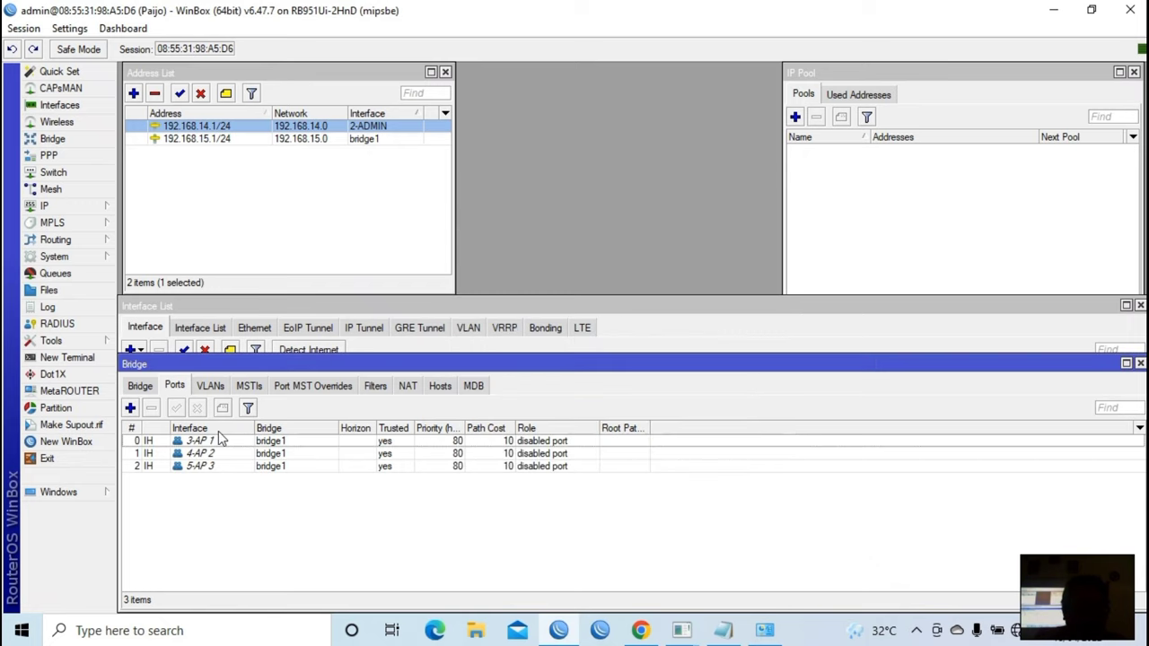
{"action": "double_click", "coordinate": [204, 441]}
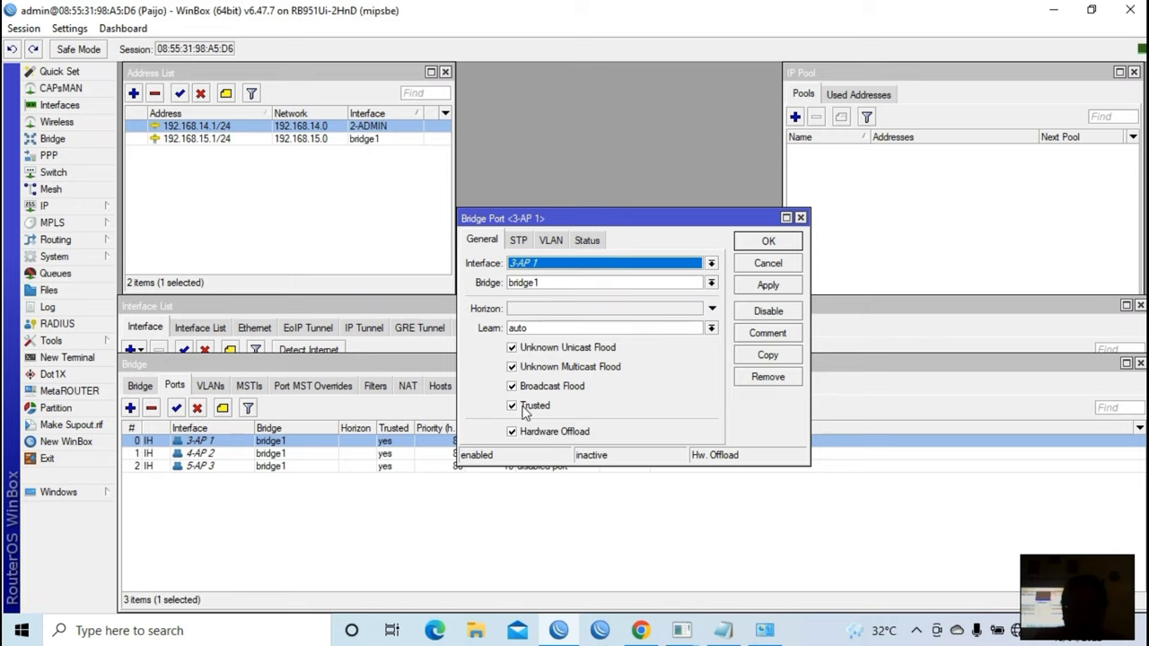
{"action": "left_click", "coordinate": [766, 242]}
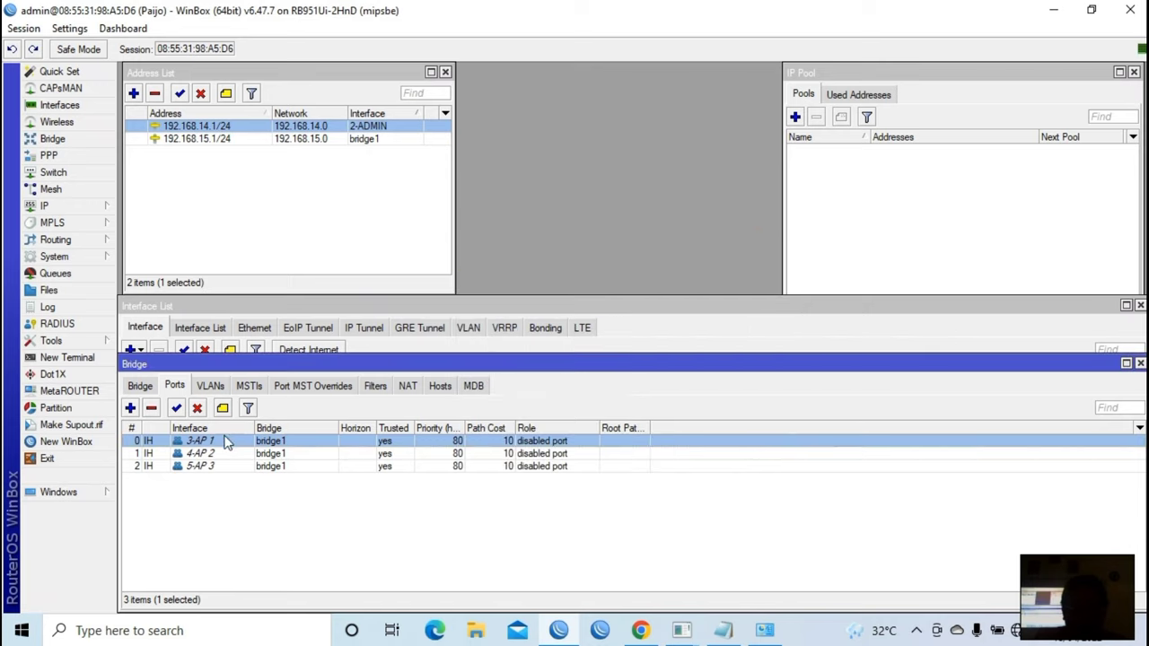
{"action": "double_click", "coordinate": [203, 456]}
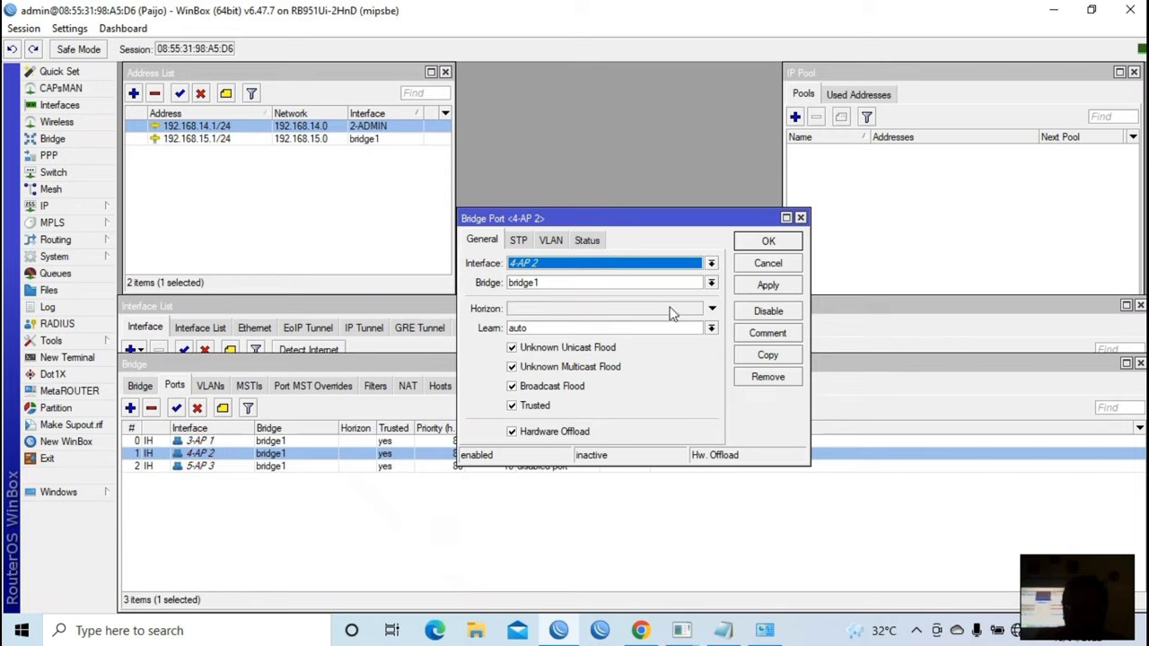
{"action": "left_click", "coordinate": [754, 247]}
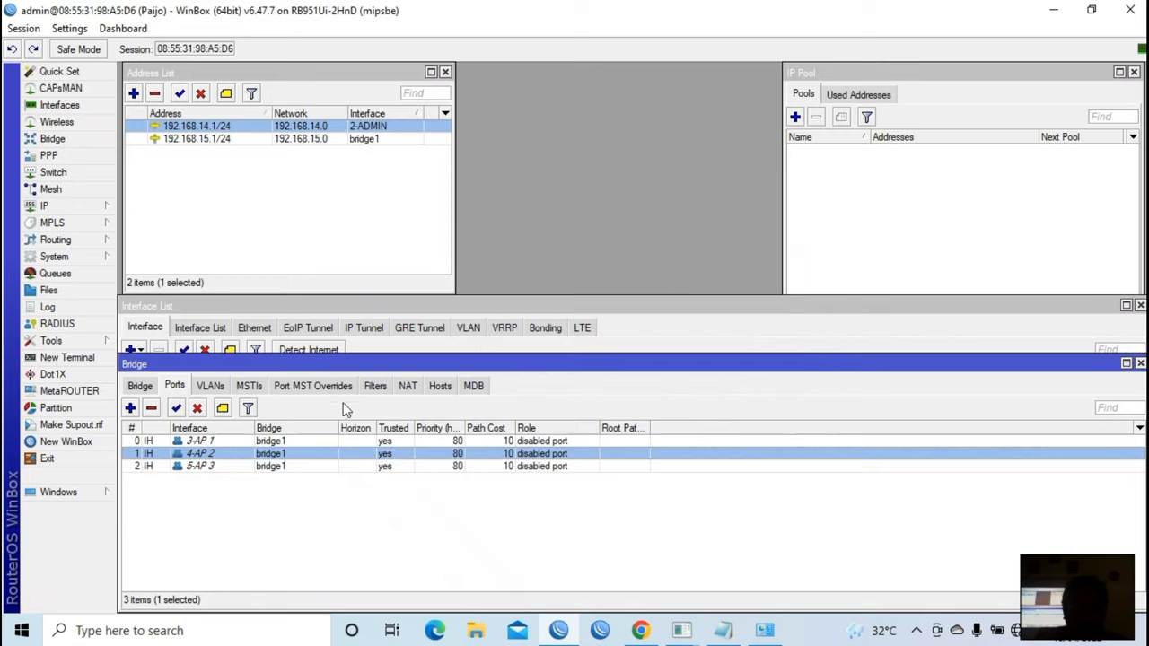
{"action": "double_click", "coordinate": [210, 465]}
{"action": "left_click", "coordinate": [536, 264]}
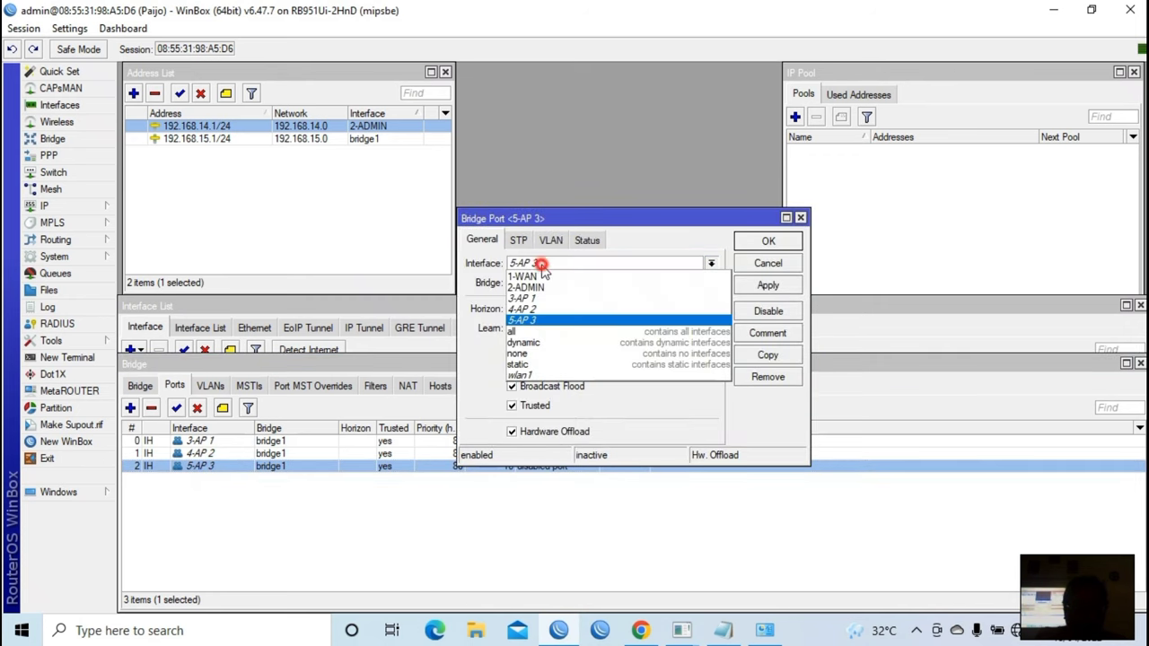
{"action": "left_click", "coordinate": [543, 325]}
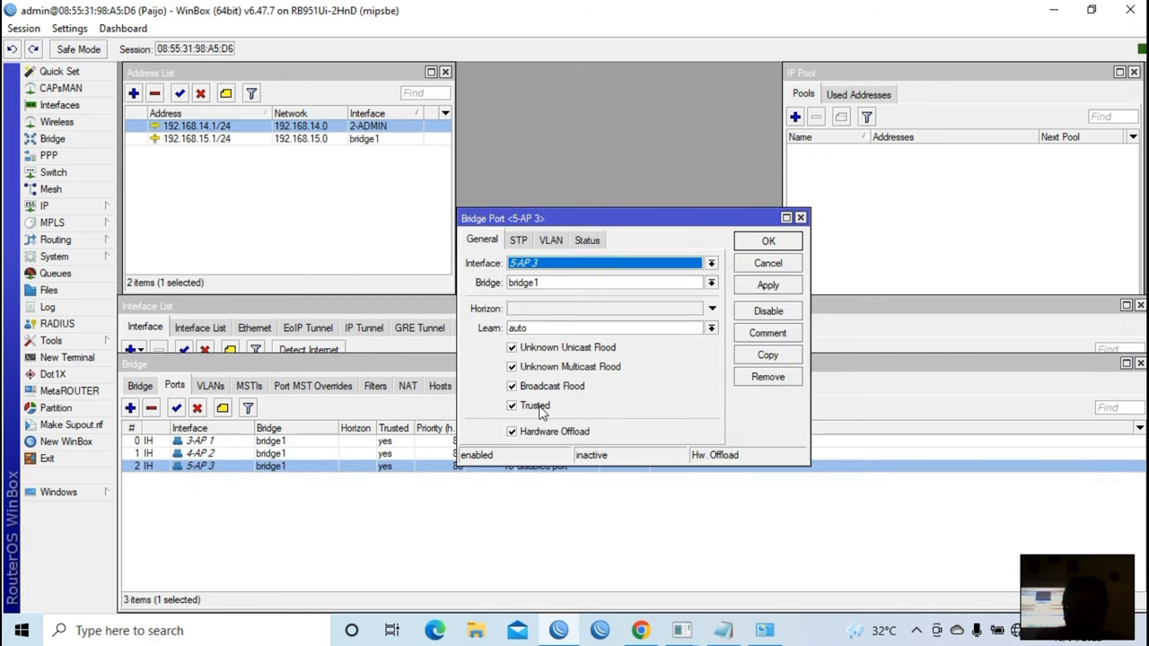
{"action": "left_click", "coordinate": [781, 244]}
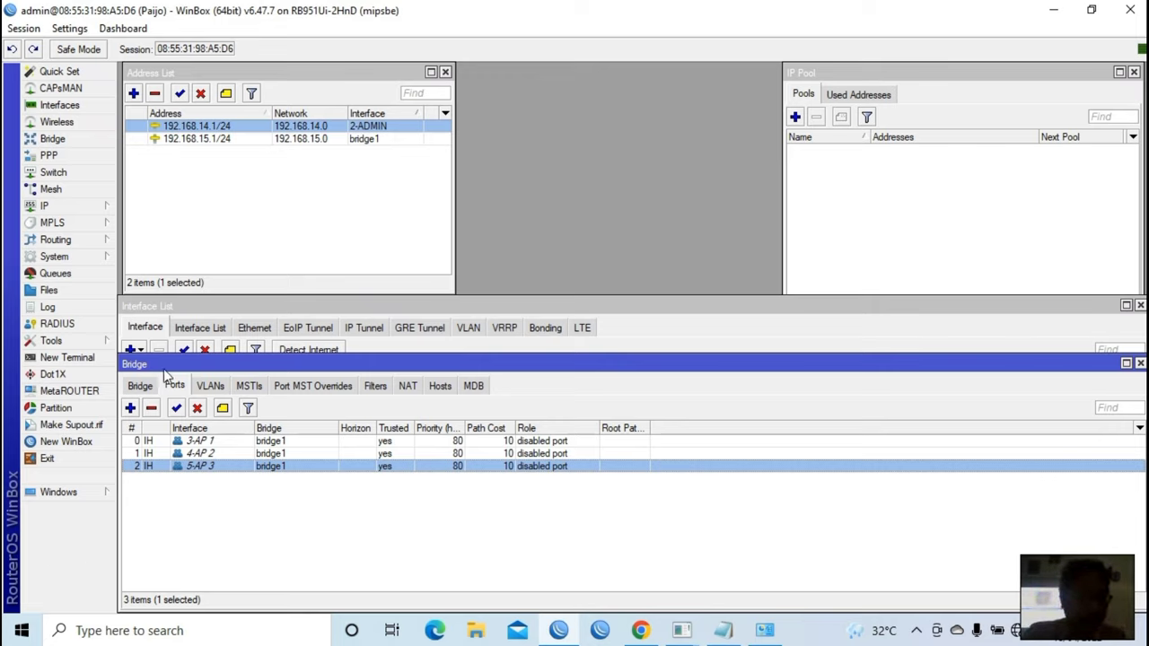
{"action": "left_click", "coordinate": [140, 386]}
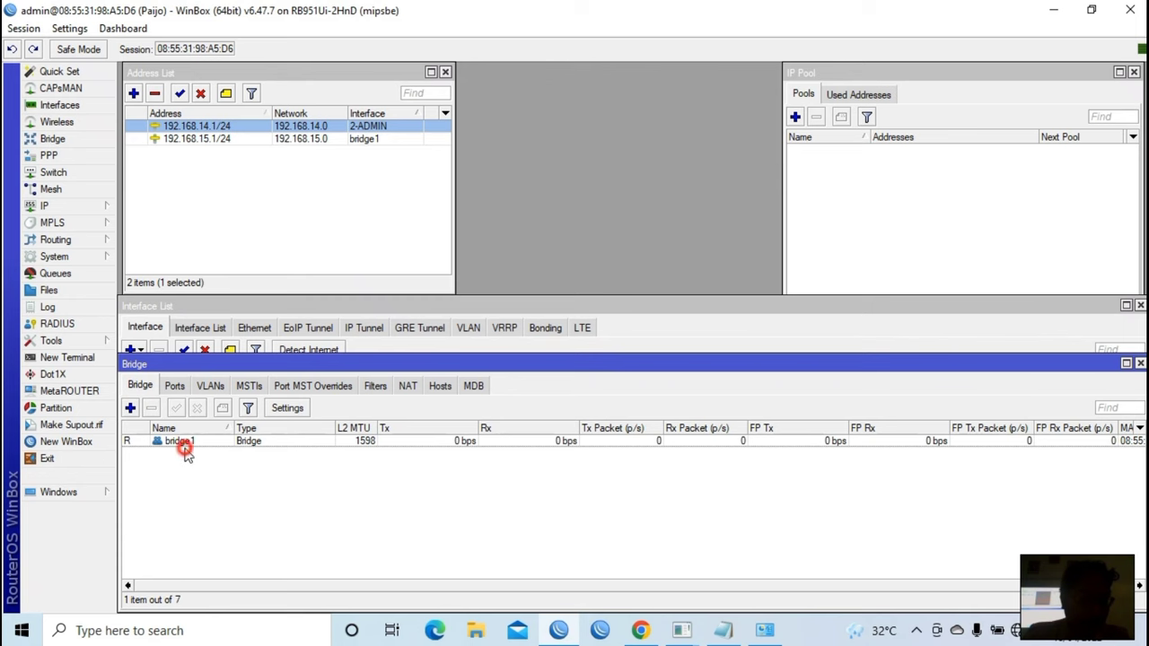
{"action": "double_click", "coordinate": [183, 444]}
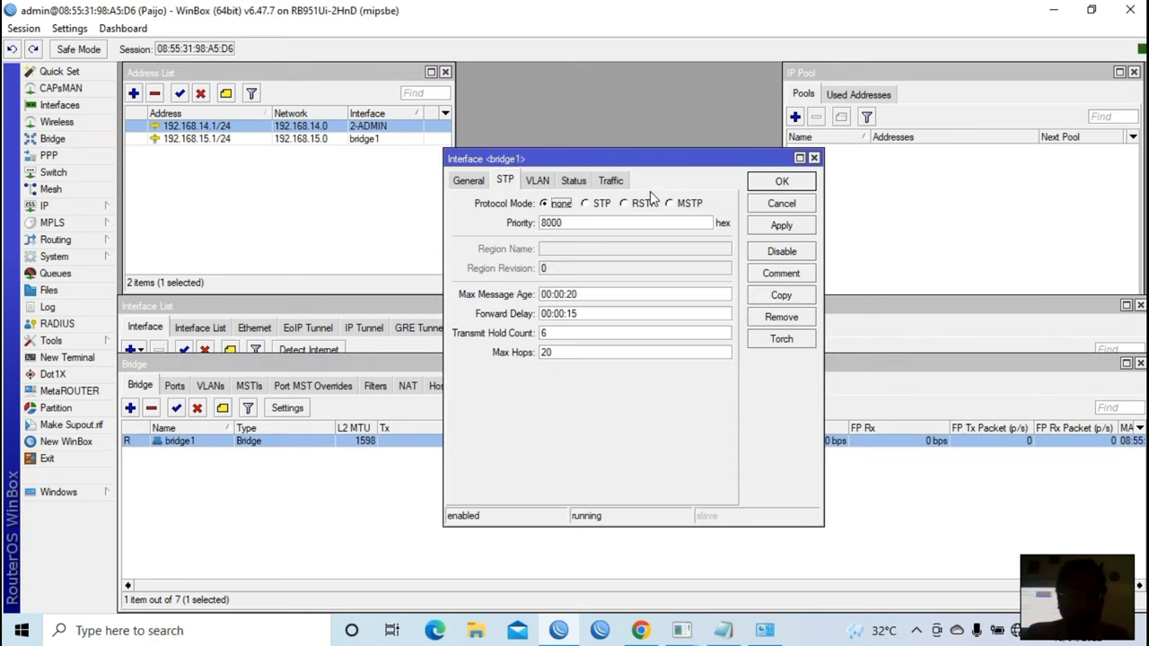
{"action": "left_click", "coordinate": [467, 180]}
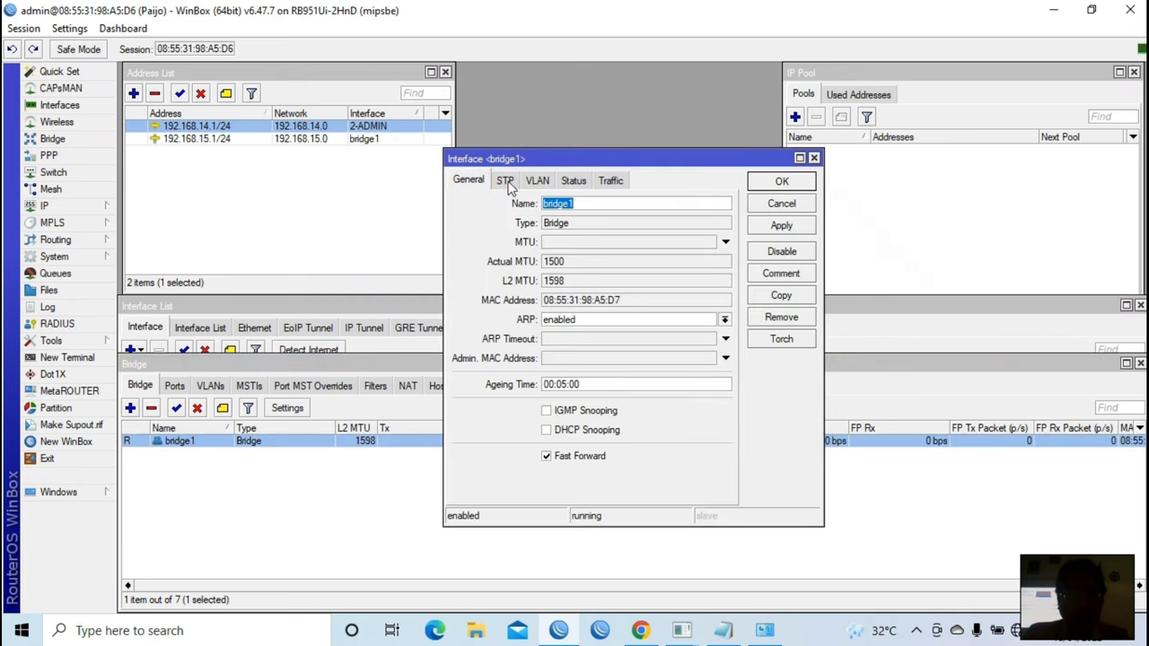
{"action": "left_click", "coordinate": [506, 182]}
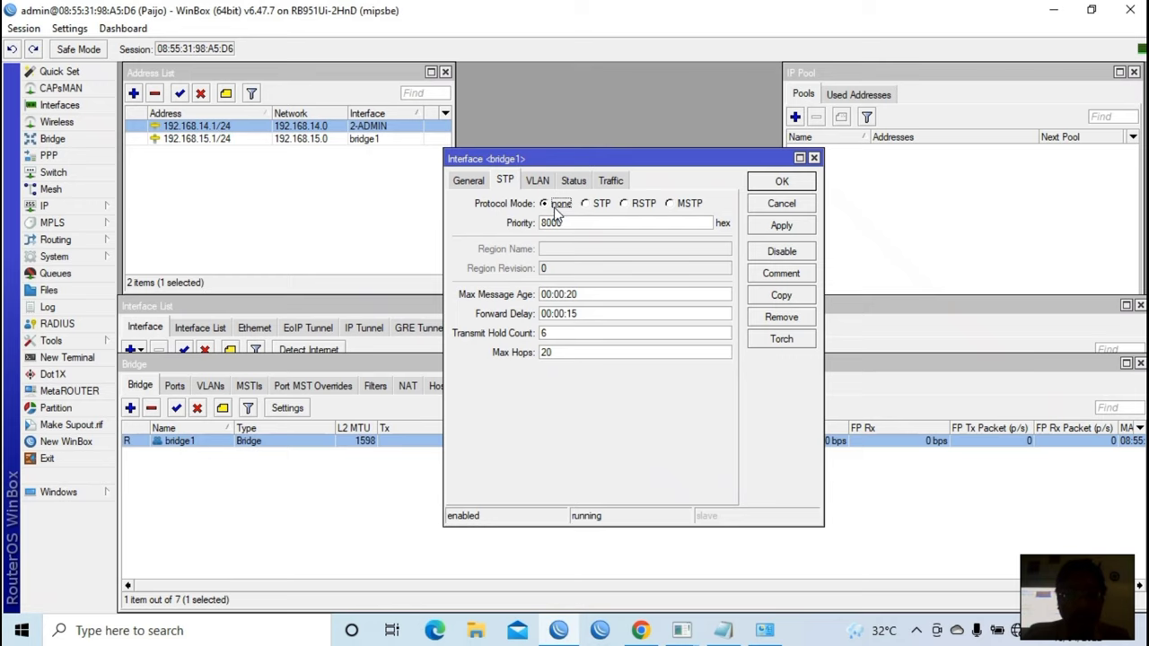
{"action": "left_click", "coordinate": [470, 184]}
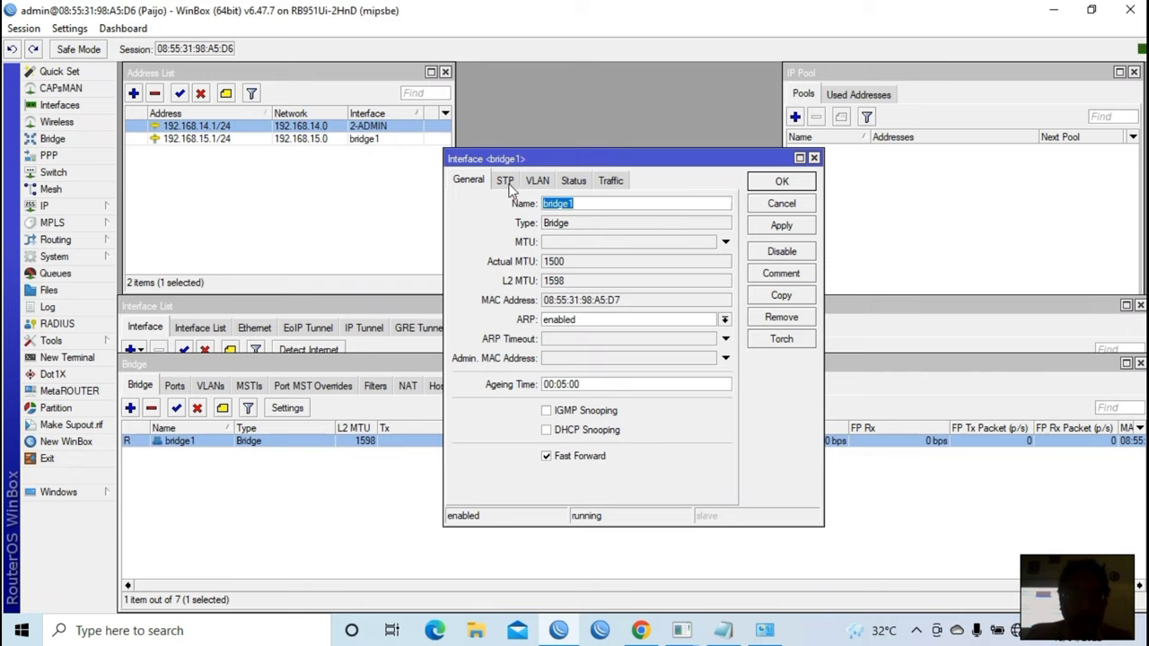
{"action": "left_click", "coordinate": [504, 181]}
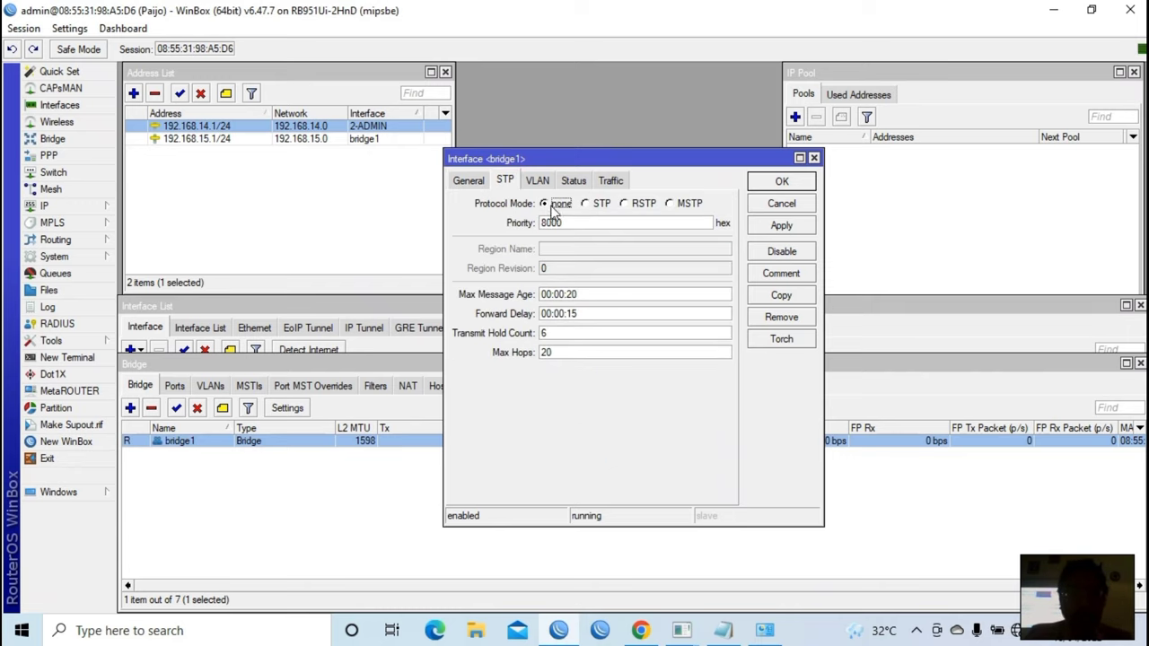
{"action": "left_click", "coordinate": [779, 204]}
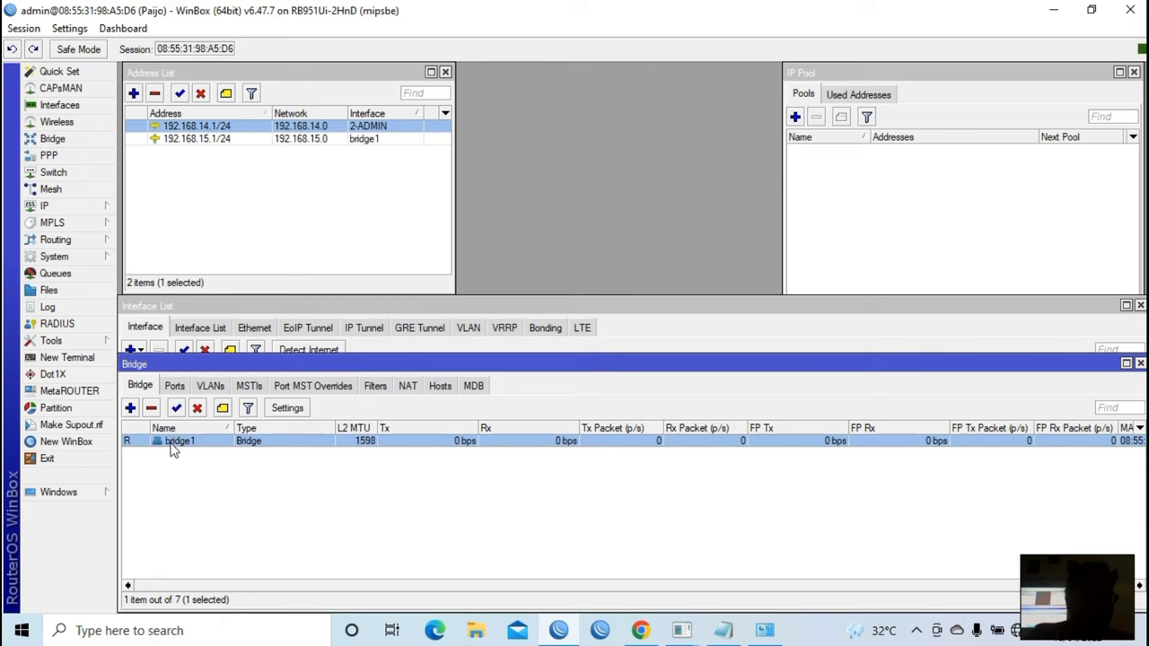
{"action": "double_click", "coordinate": [175, 440]}
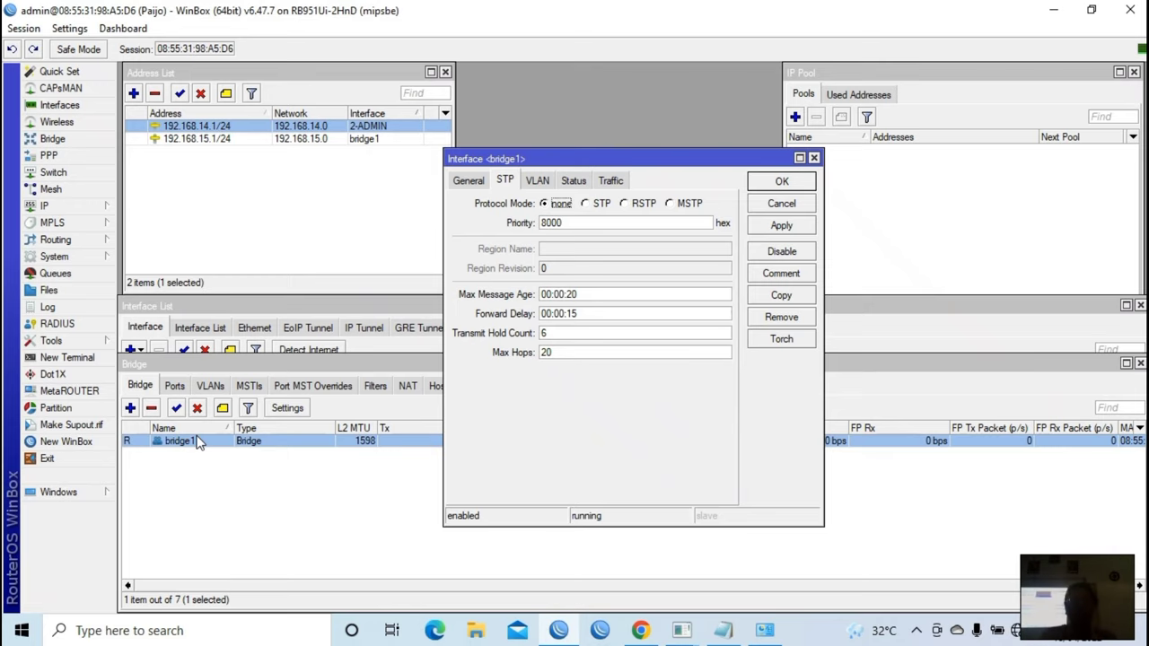
{"action": "left_click", "coordinate": [781, 206]}
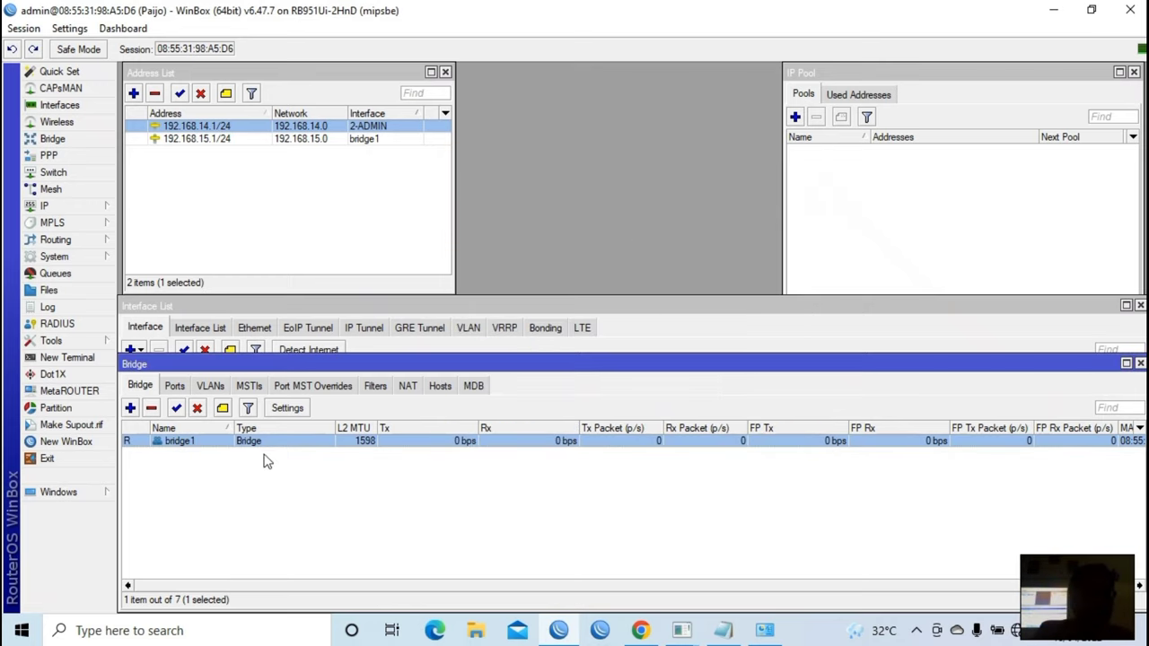
{"action": "left_click", "coordinate": [302, 252]}
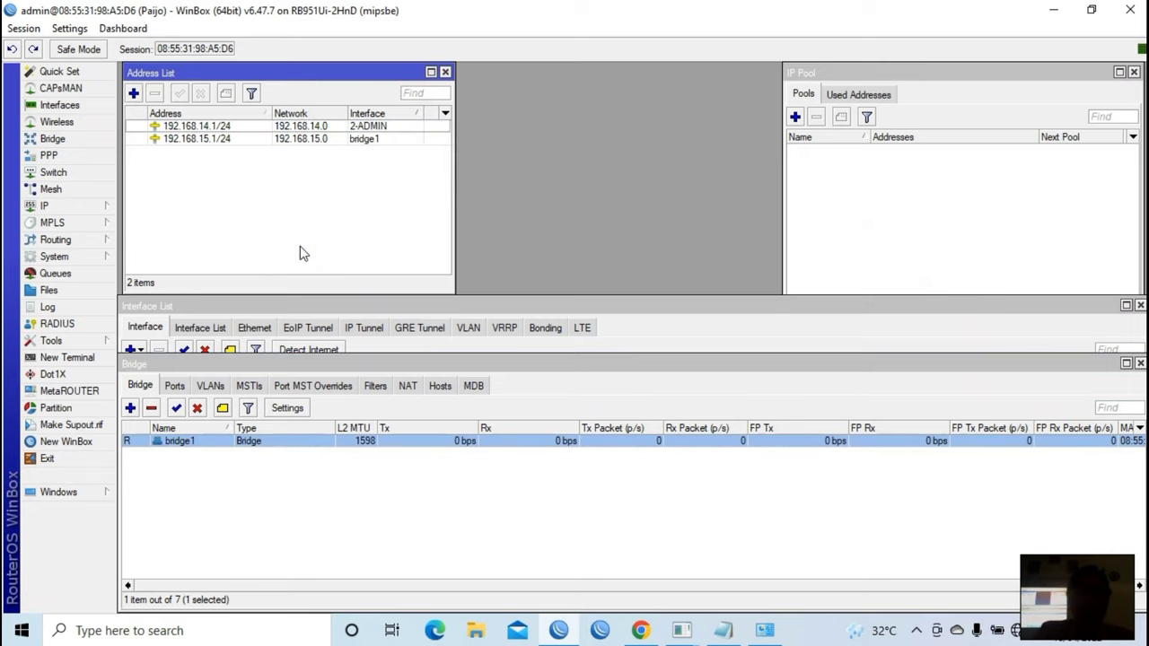
{"action": "left_click", "coordinate": [888, 212]}
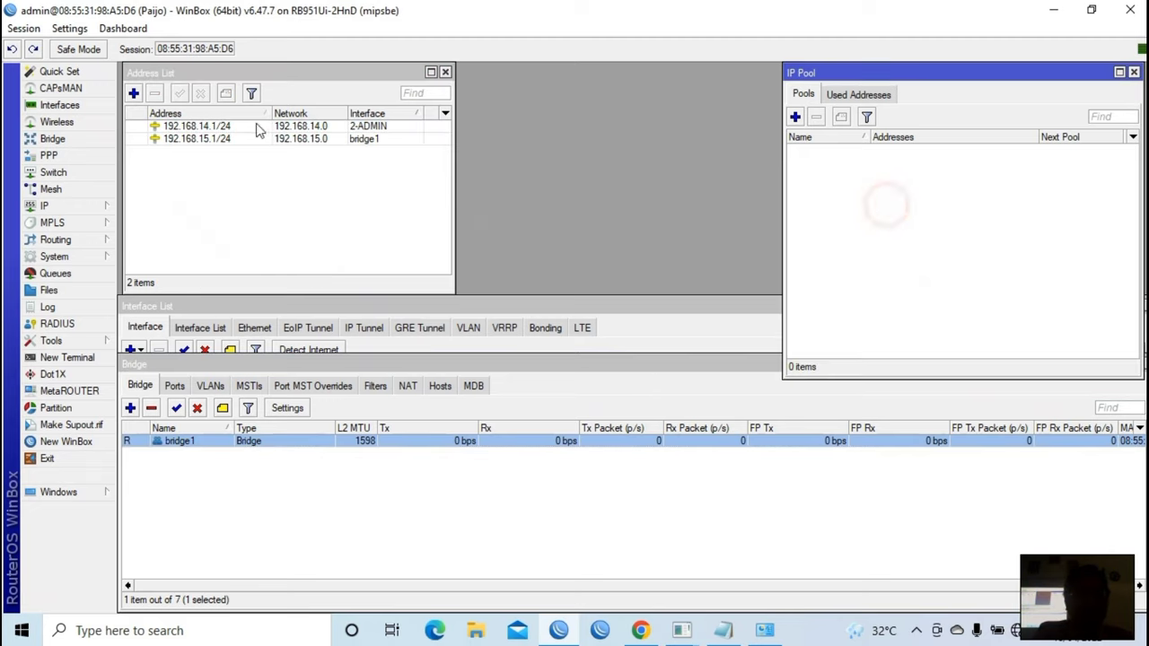
{"action": "mouse_move", "coordinate": [216, 131]}
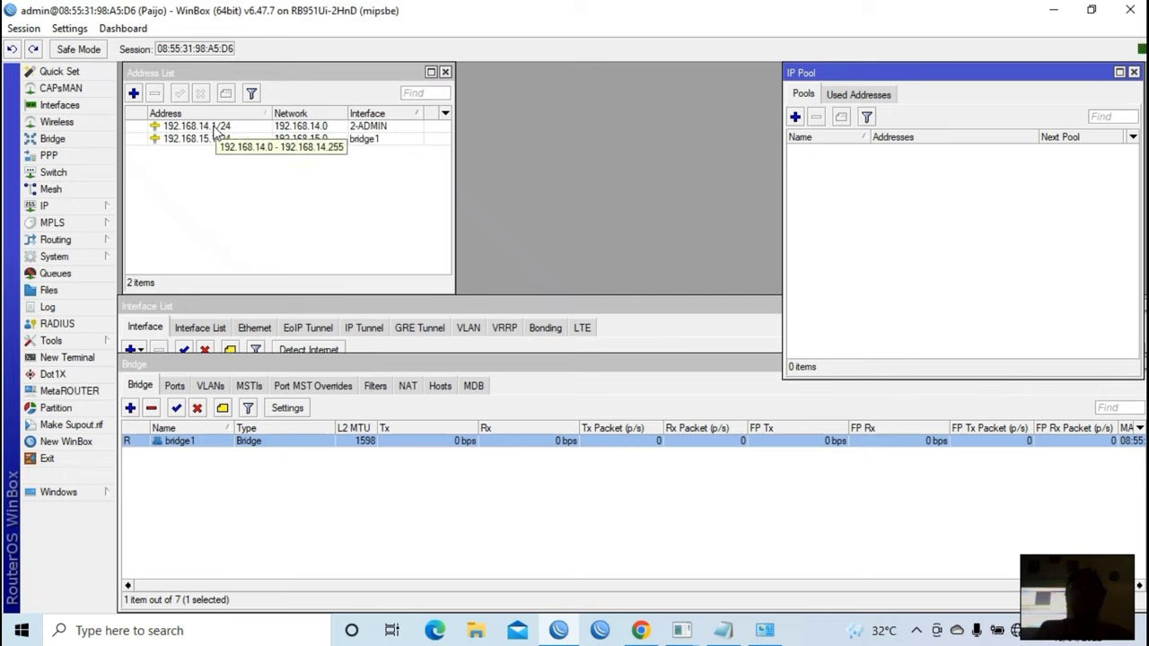
{"action": "left_click", "coordinate": [215, 131]}
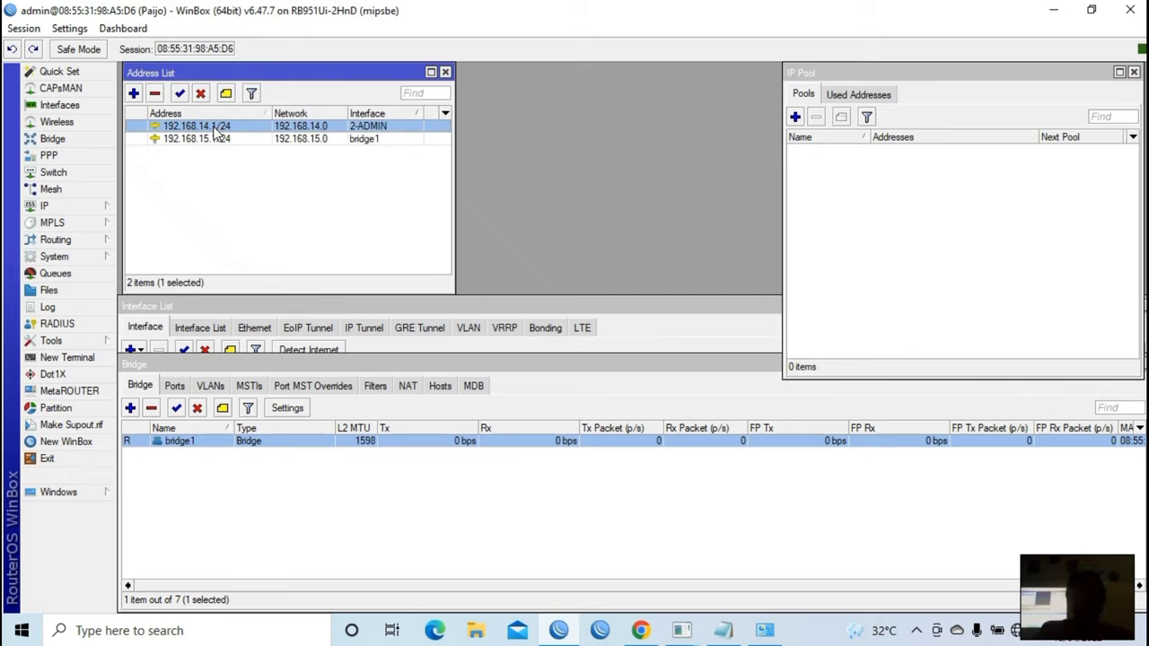
{"action": "mouse_move", "coordinate": [215, 131]}
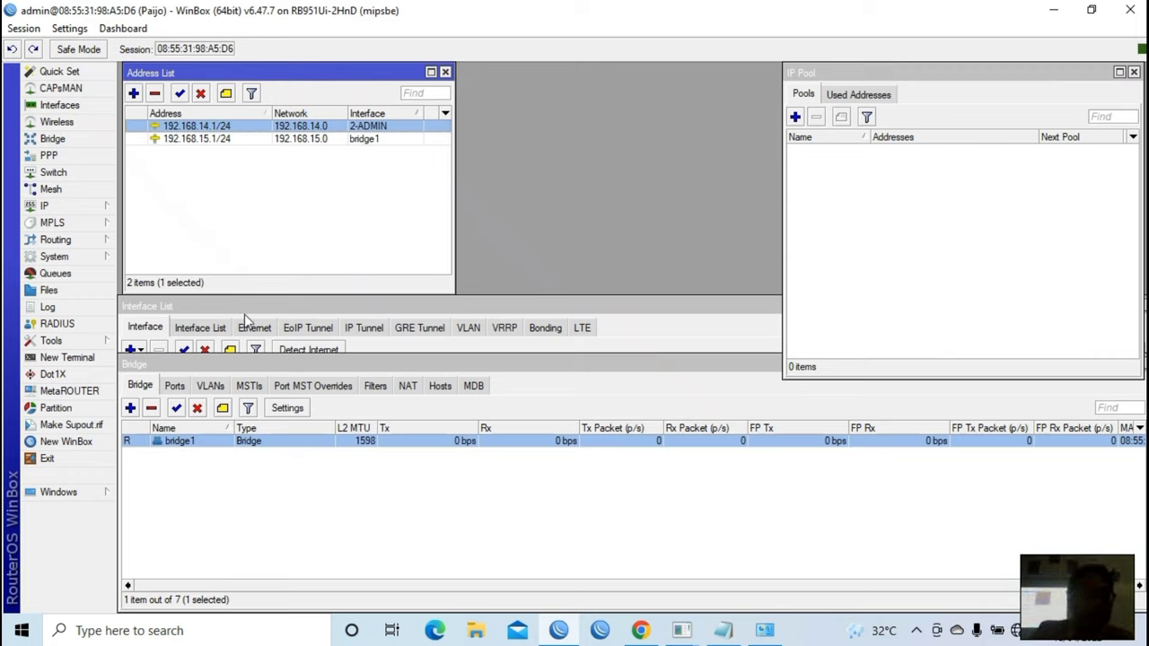
Open a New Address dialog and cancel it without adding anything.
{"action": "left_click", "coordinate": [247, 199]}
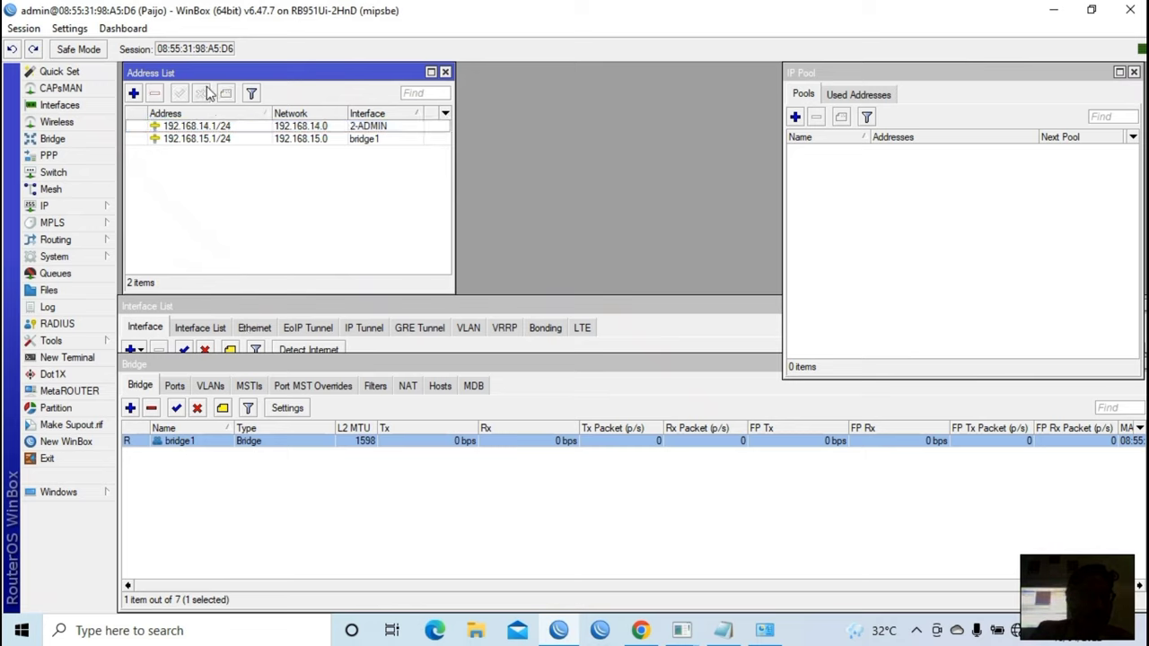
{"action": "left_click", "coordinate": [135, 94]}
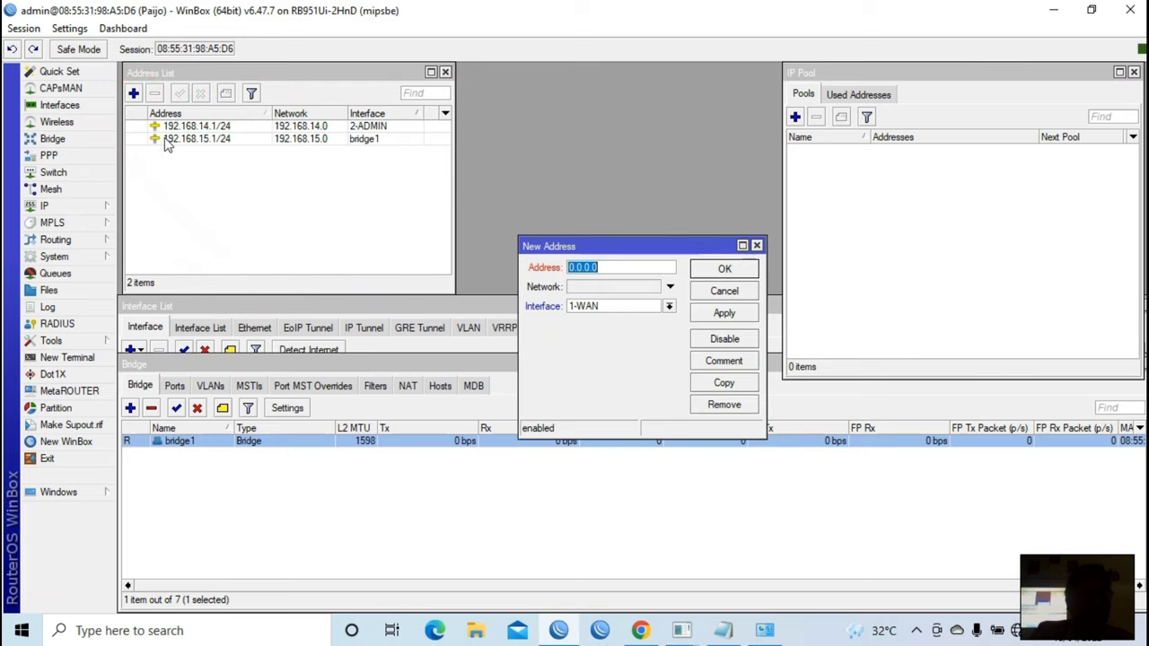
{"action": "left_click", "coordinate": [610, 275]}
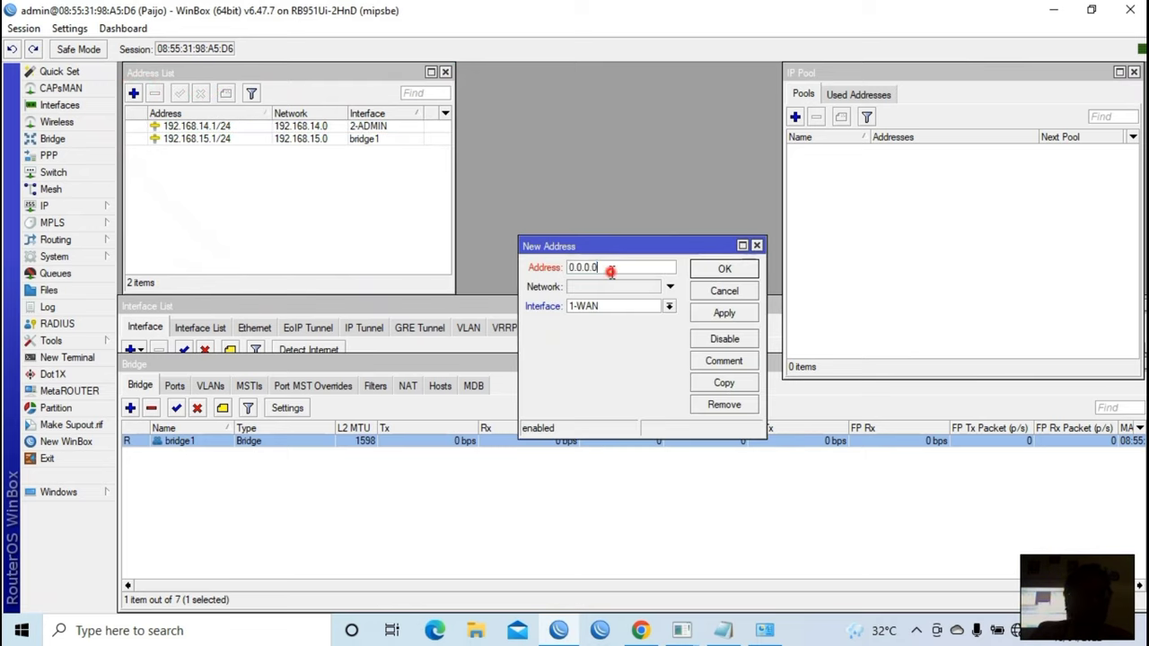
{"action": "left_click", "coordinate": [724, 292]}
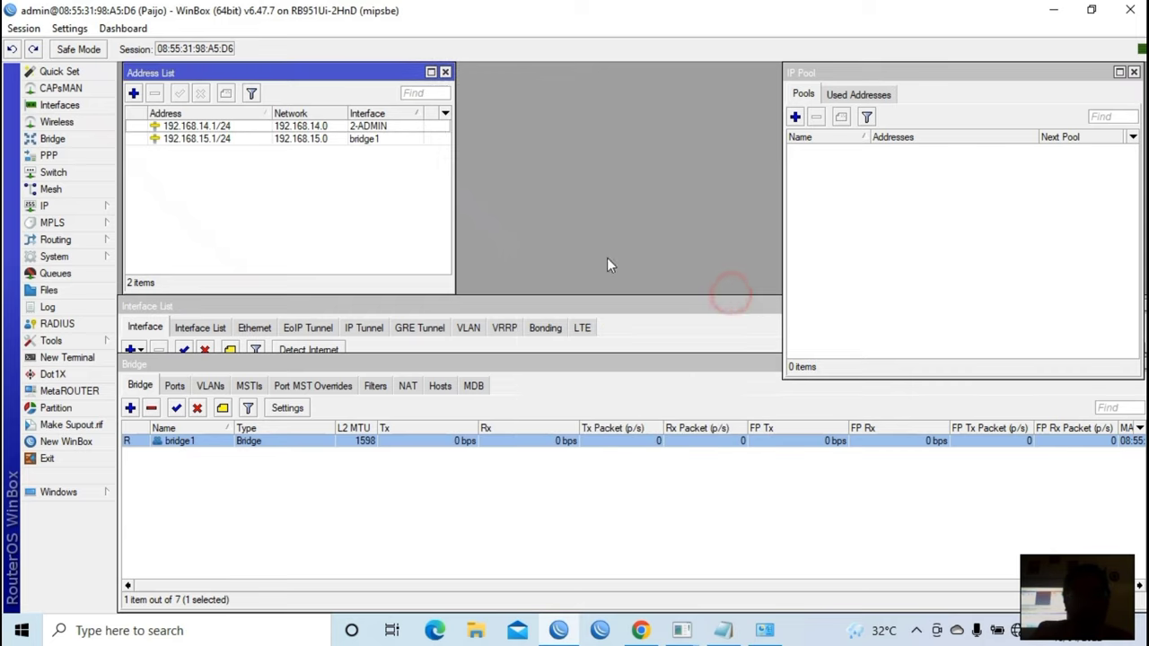
Review the 2-ADMIN and bridge1 address entries, then close the Address List window.
{"action": "left_click", "coordinate": [382, 129]}
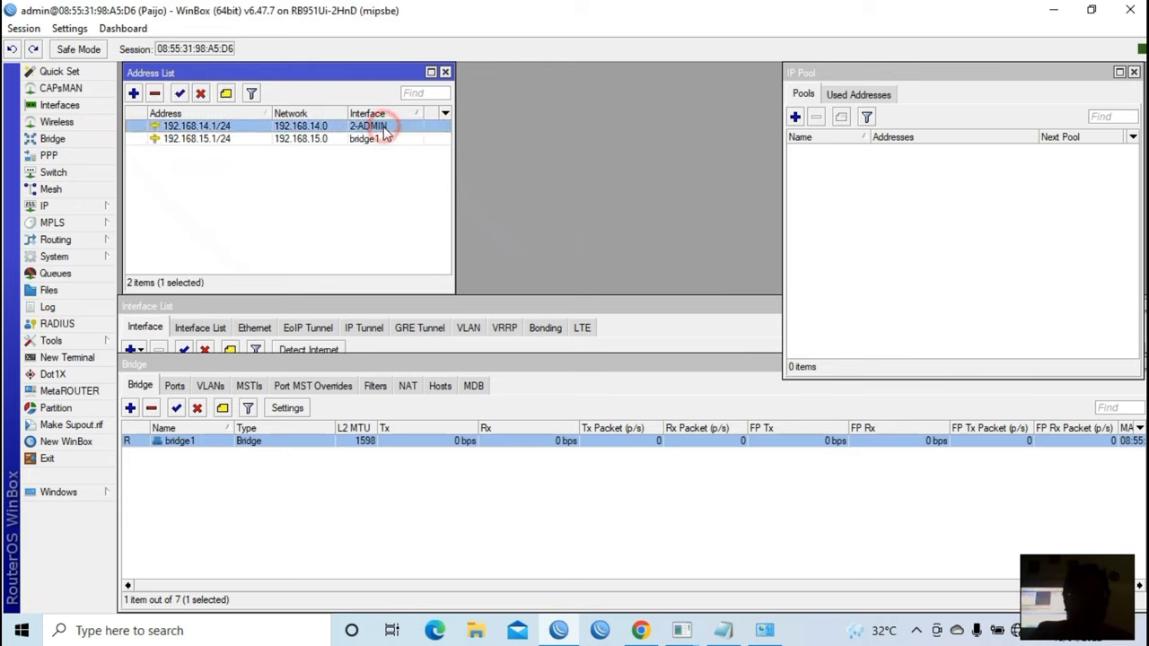
{"action": "left_click", "coordinate": [376, 141]}
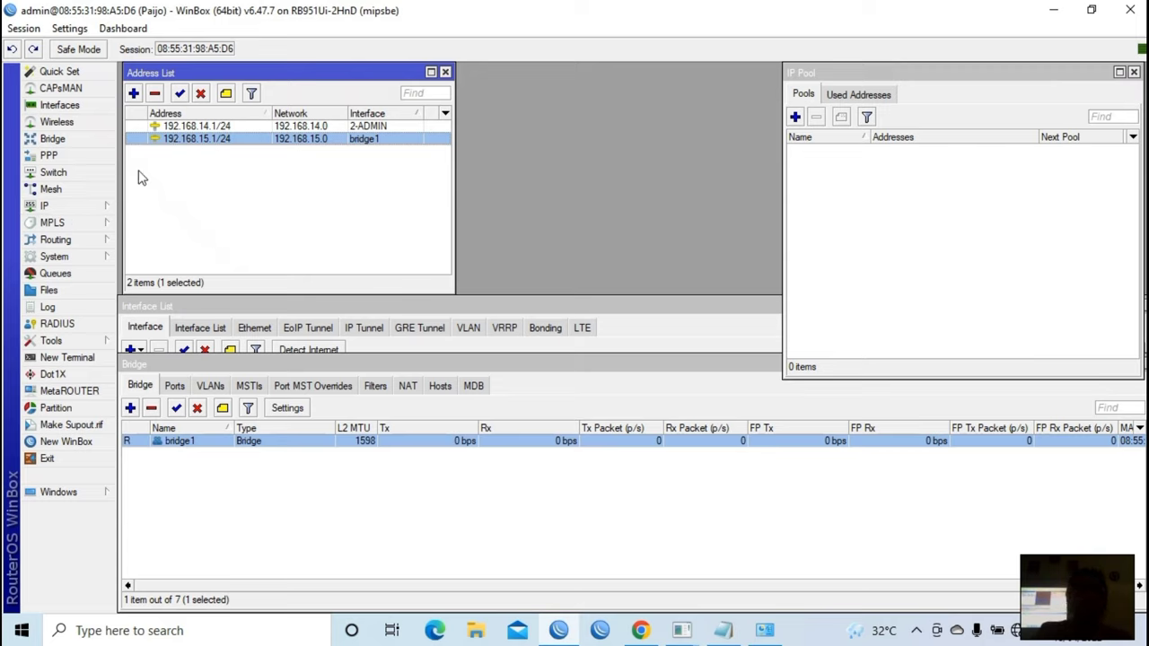
{"action": "left_click", "coordinate": [261, 207]}
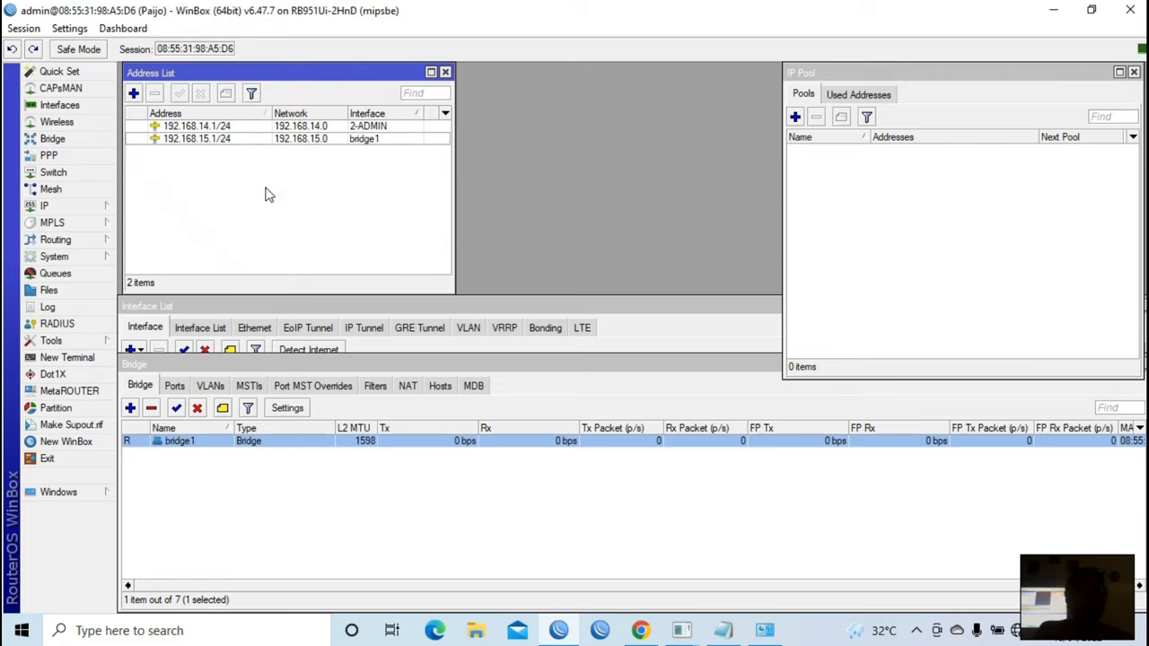
{"action": "left_click", "coordinate": [263, 188]}
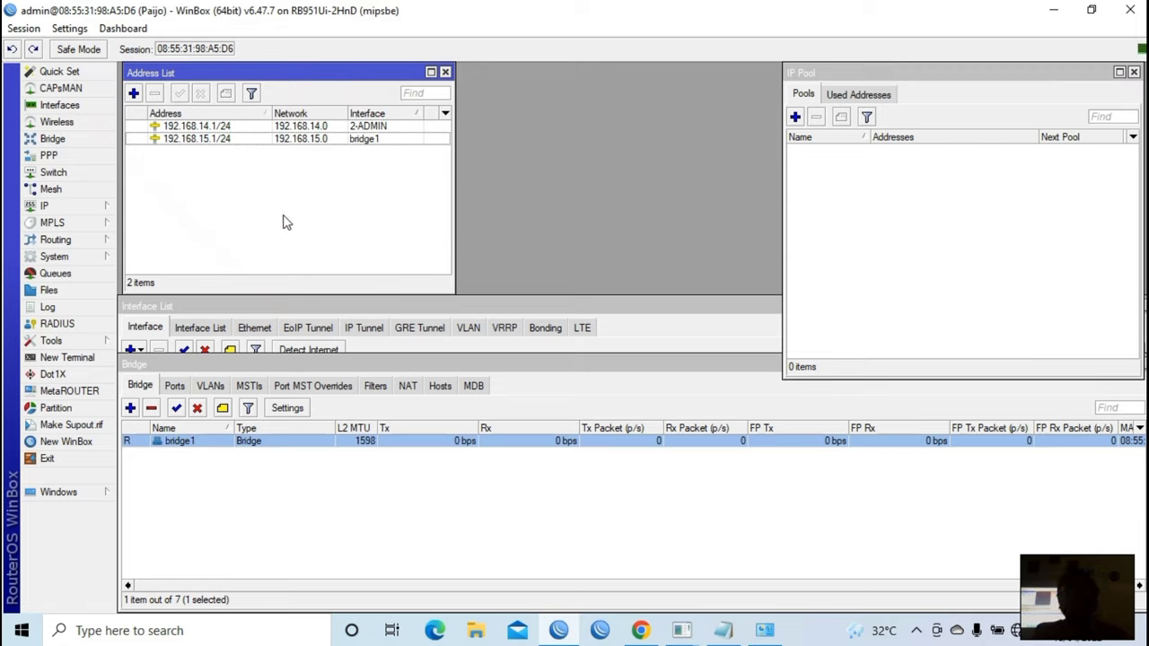
{"action": "left_click", "coordinate": [382, 171]}
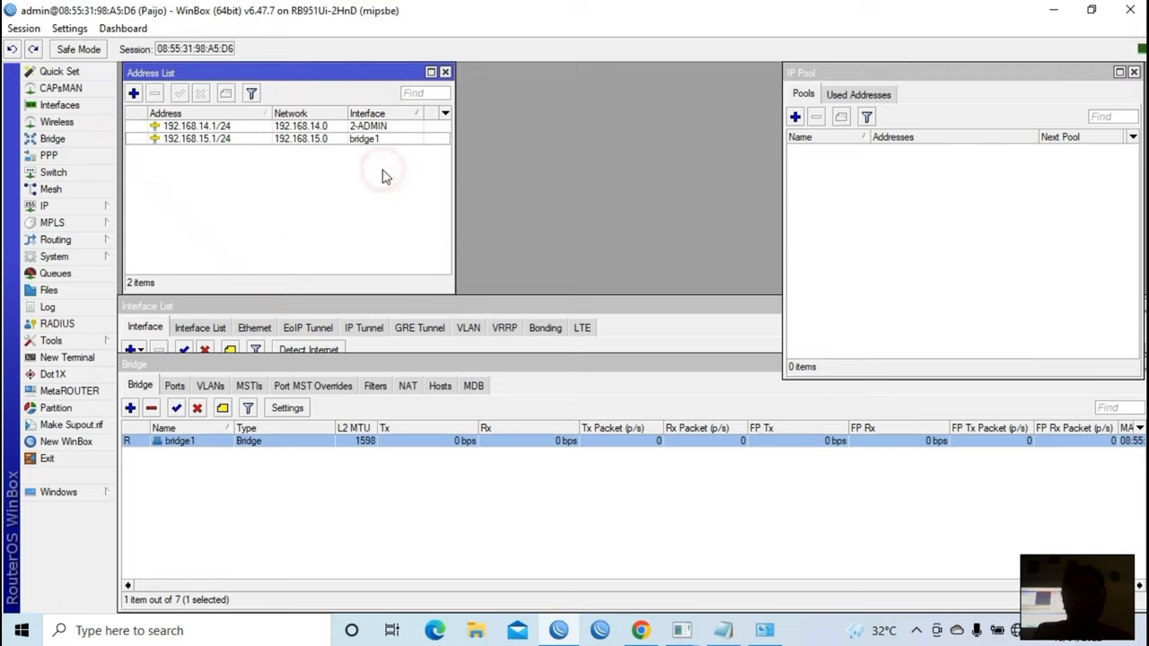
{"action": "left_click", "coordinate": [800, 72]}
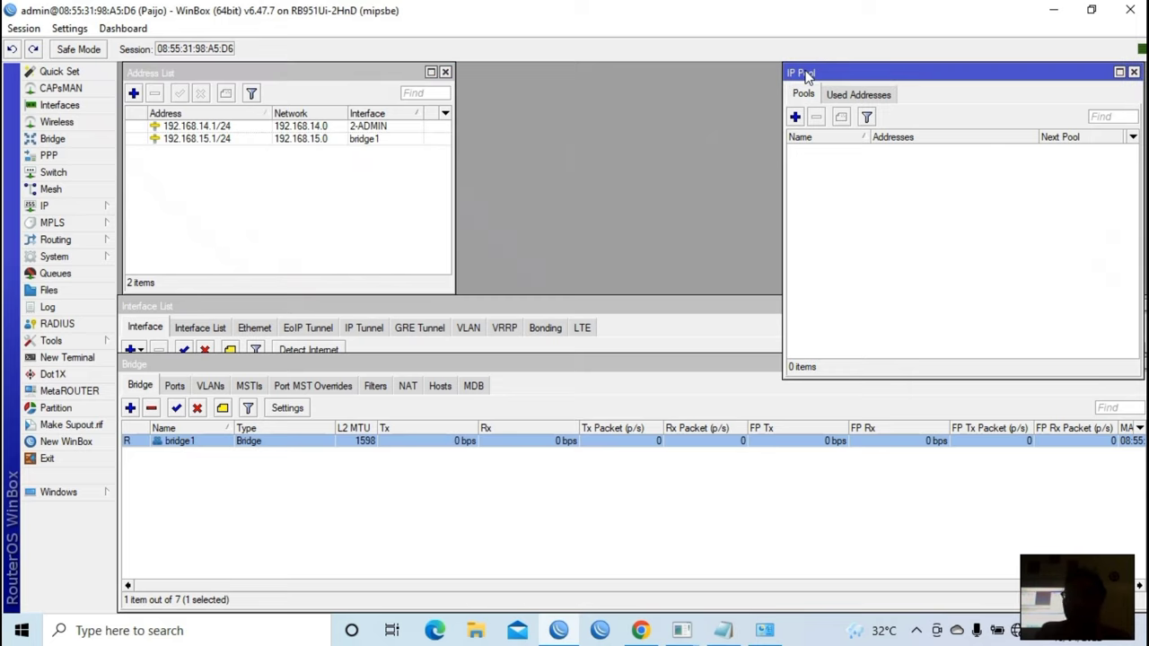
{"action": "left_click", "coordinate": [362, 139]}
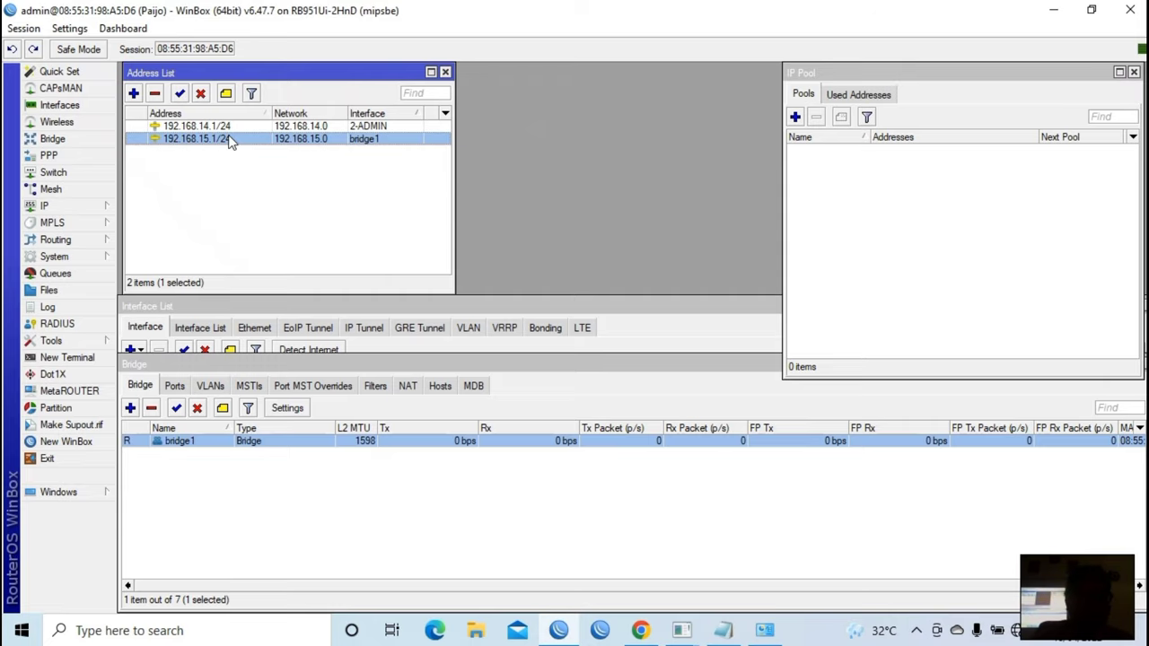
{"action": "left_click", "coordinate": [448, 73]}
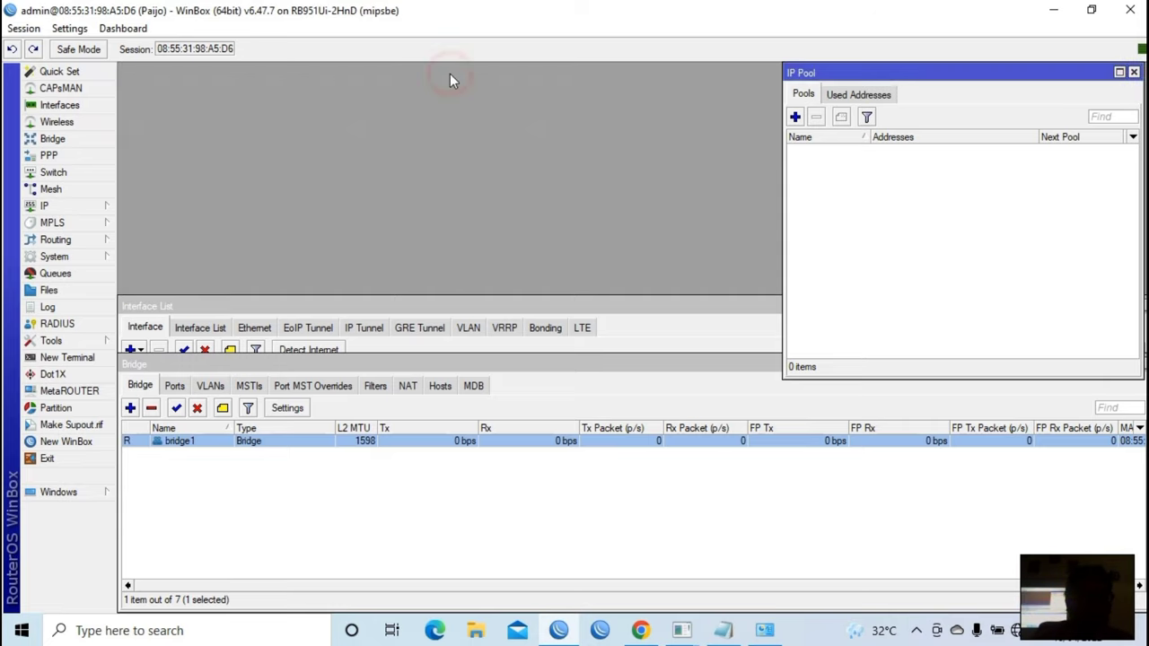
Close the bridge list and shrink the Interface List window to reveal the pool list.
{"action": "left_click", "coordinate": [444, 361]}
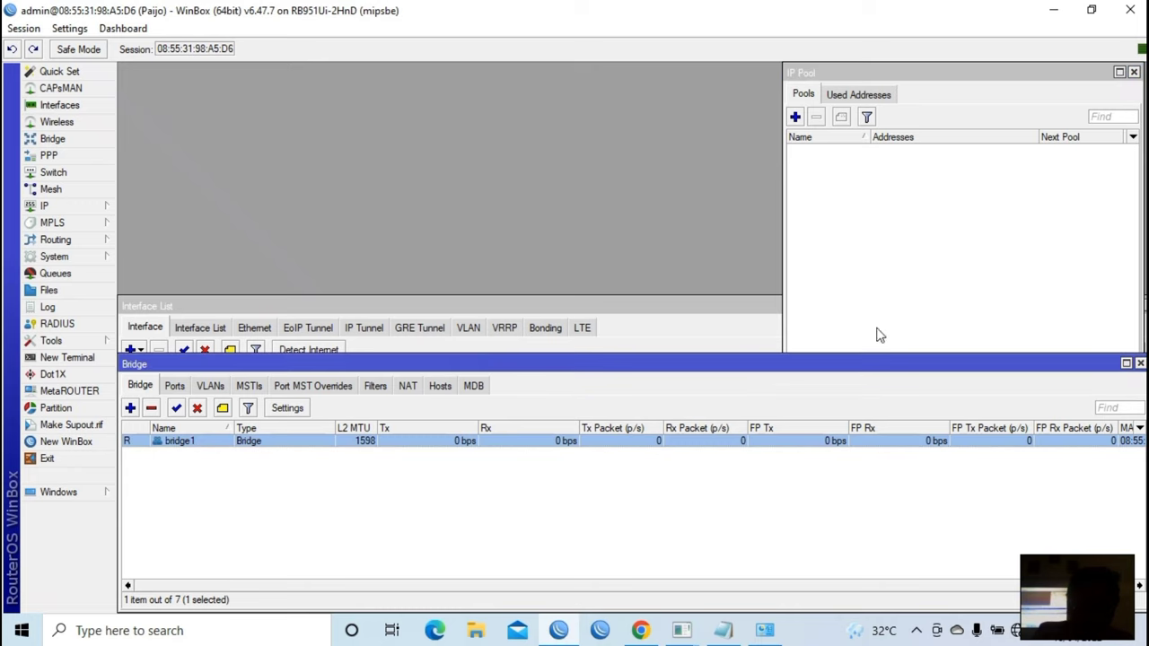
{"action": "left_click", "coordinate": [1140, 362]}
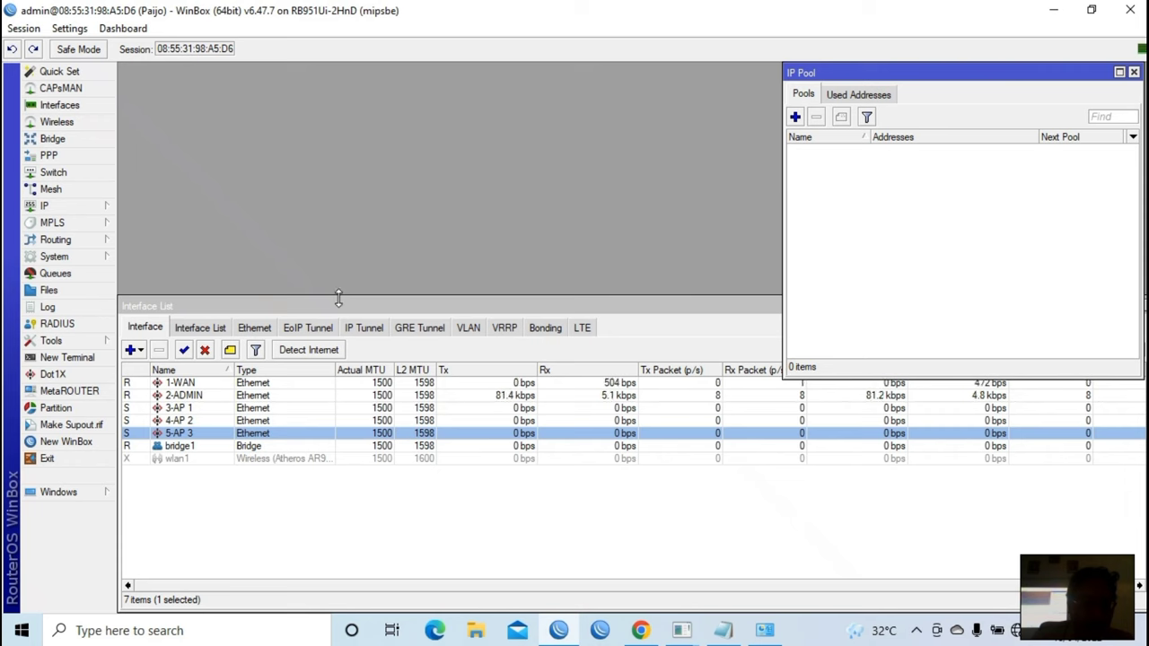
{"action": "left_click_drag", "start_coordinate": [338, 299], "coordinate": [323, 366]}
{"action": "mouse_move", "coordinate": [316, 403]}
{"action": "left_mouse_down"}
{"action": "mouse_move", "coordinate": [314, 453]}
{"action": "mouse_move", "coordinate": [310, 399]}
{"action": "left_mouse_up"}
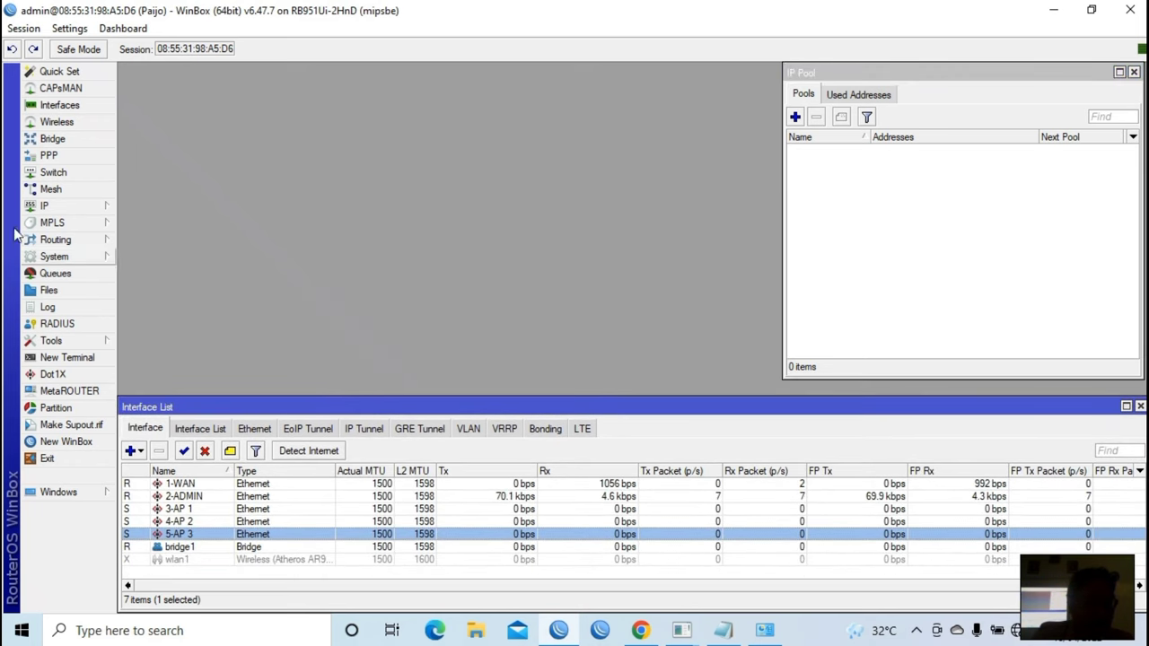
Set DNS servers 8.8.8.8 and 8.8.4.4 with remote requests allowed, then show the DHCP Client list.
{"action": "left_click", "coordinate": [45, 206]}
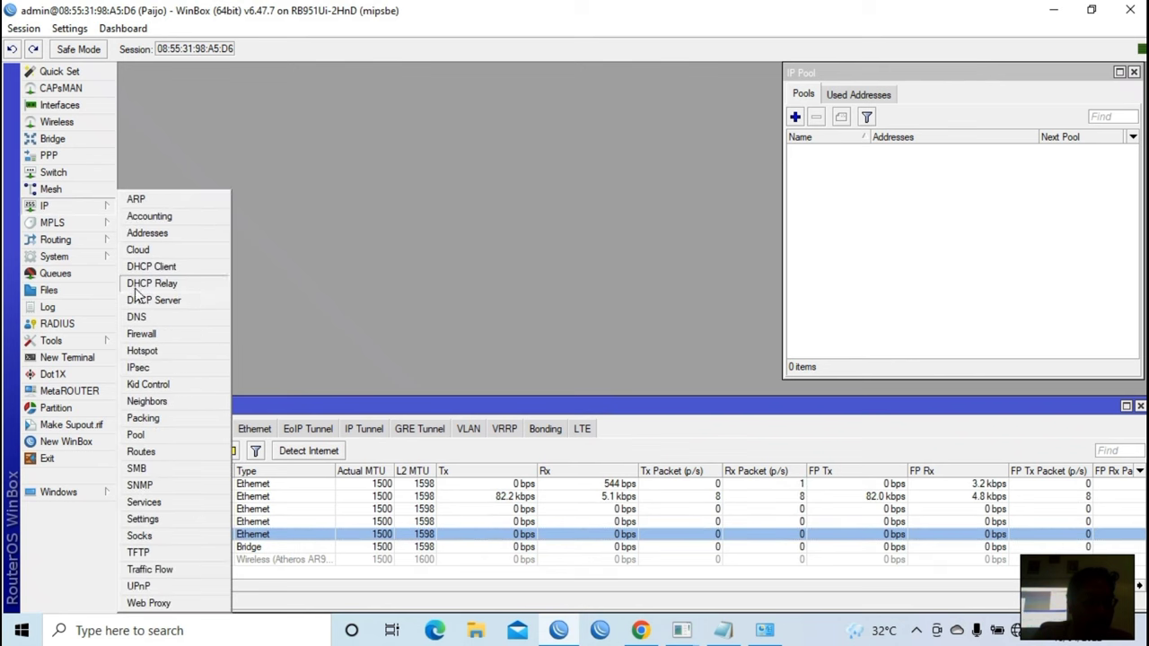
{"action": "left_click", "coordinate": [137, 317]}
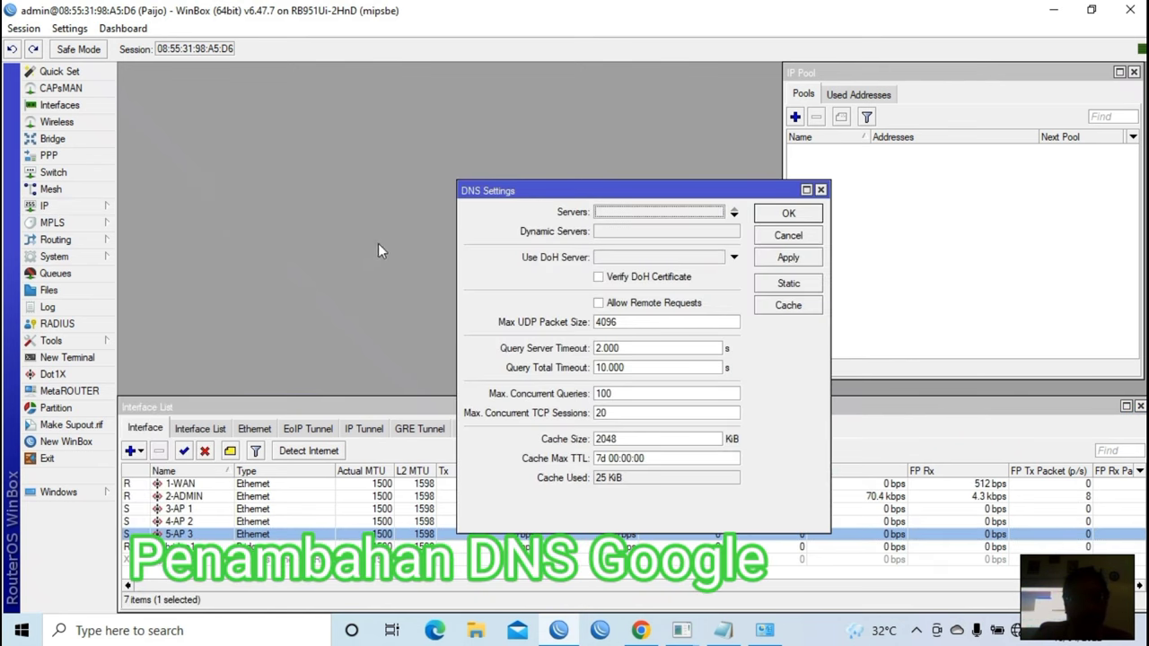
{"action": "left_click", "coordinate": [489, 188]}
{"action": "left_click_drag", "start_coordinate": [489, 188], "coordinate": [223, 71]}
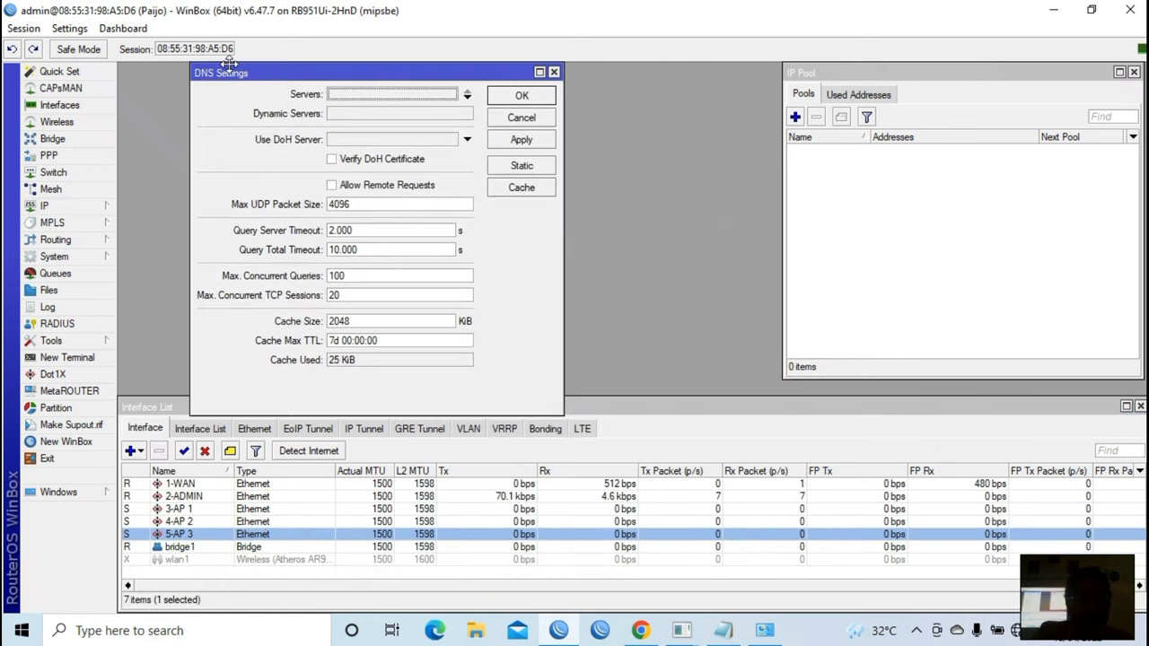
{"action": "left_click", "coordinate": [467, 95]}
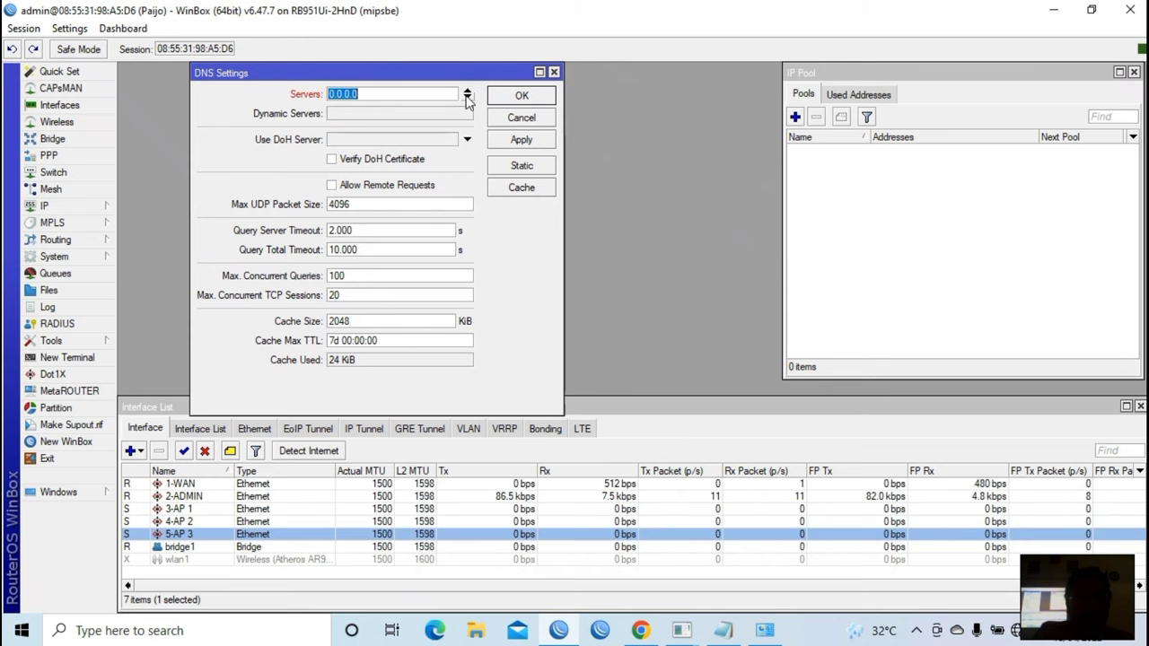
{"action": "left_click", "coordinate": [467, 96]}
{"action": "left_click", "coordinate": [392, 108]}
{"action": "key", "text": "shift+Tab"}
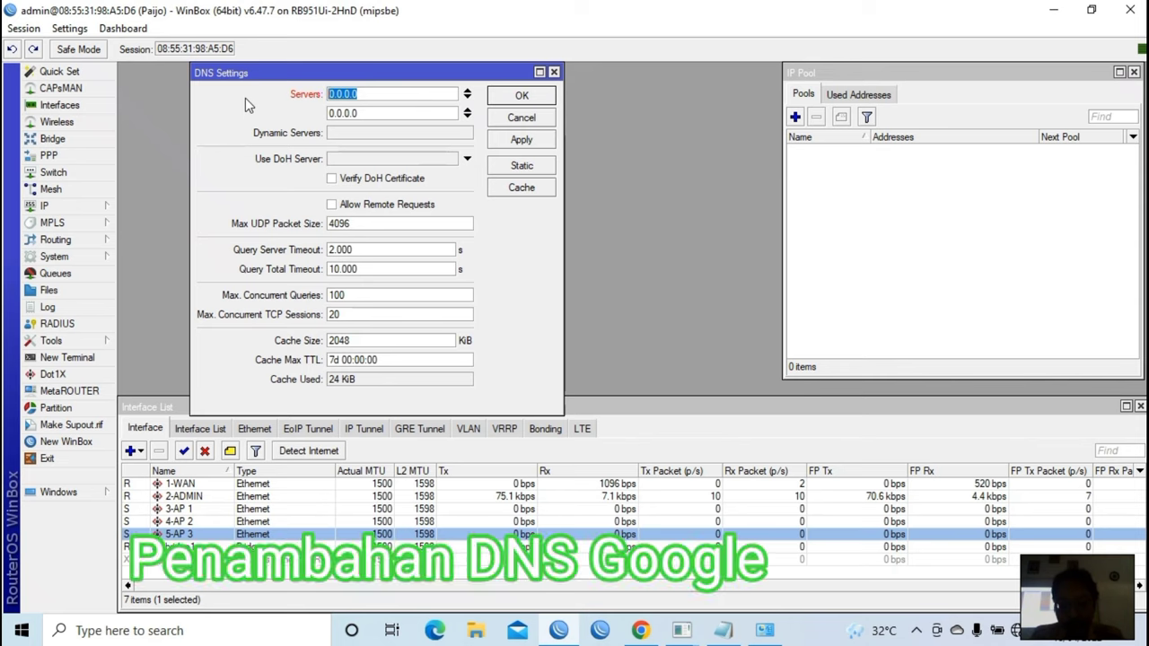
{"action": "type", "text": "8.8.8.8"}
{"action": "key", "text": "Tab"}
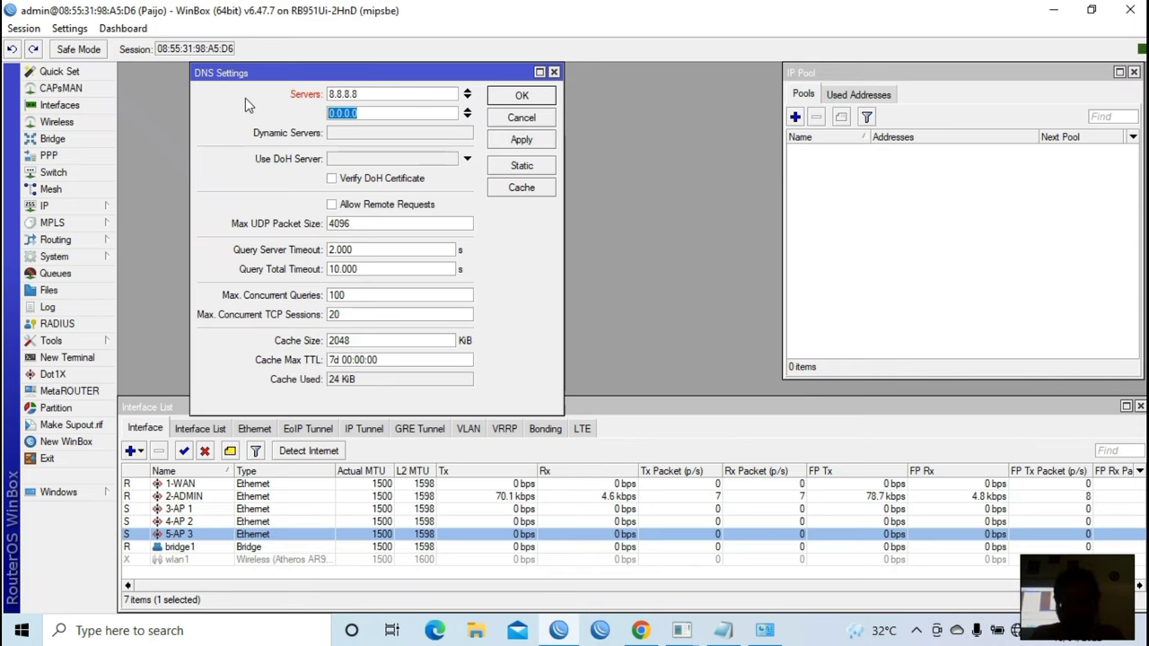
{"action": "type", "text": "8.8"}
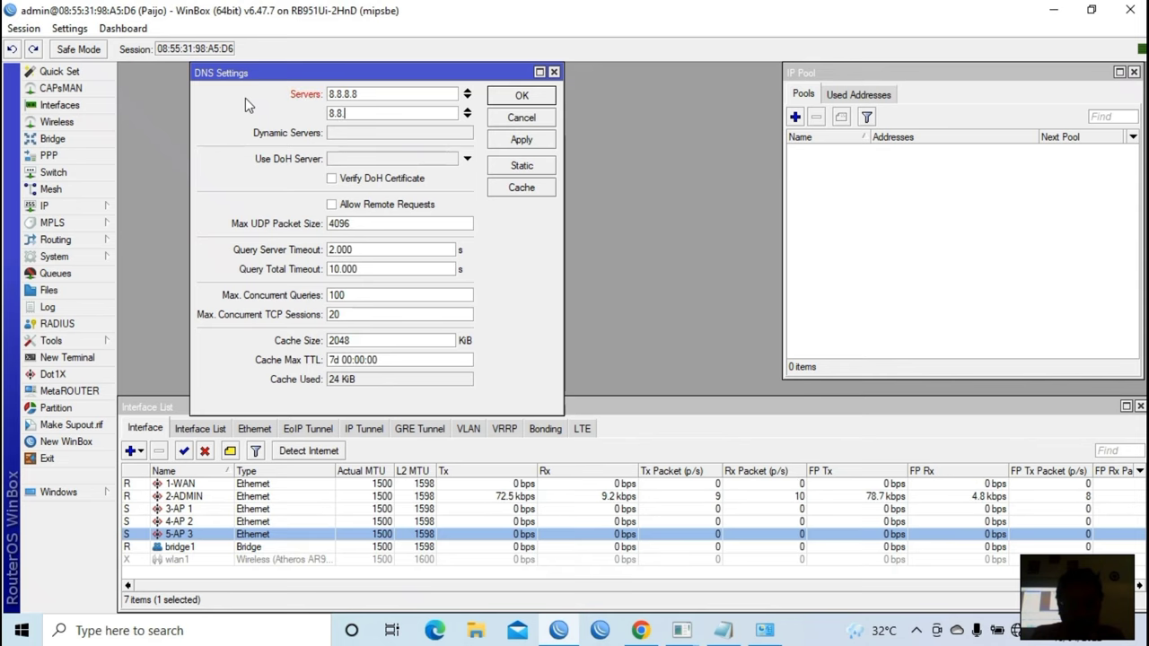
{"action": "type", "text": ".4.4"}
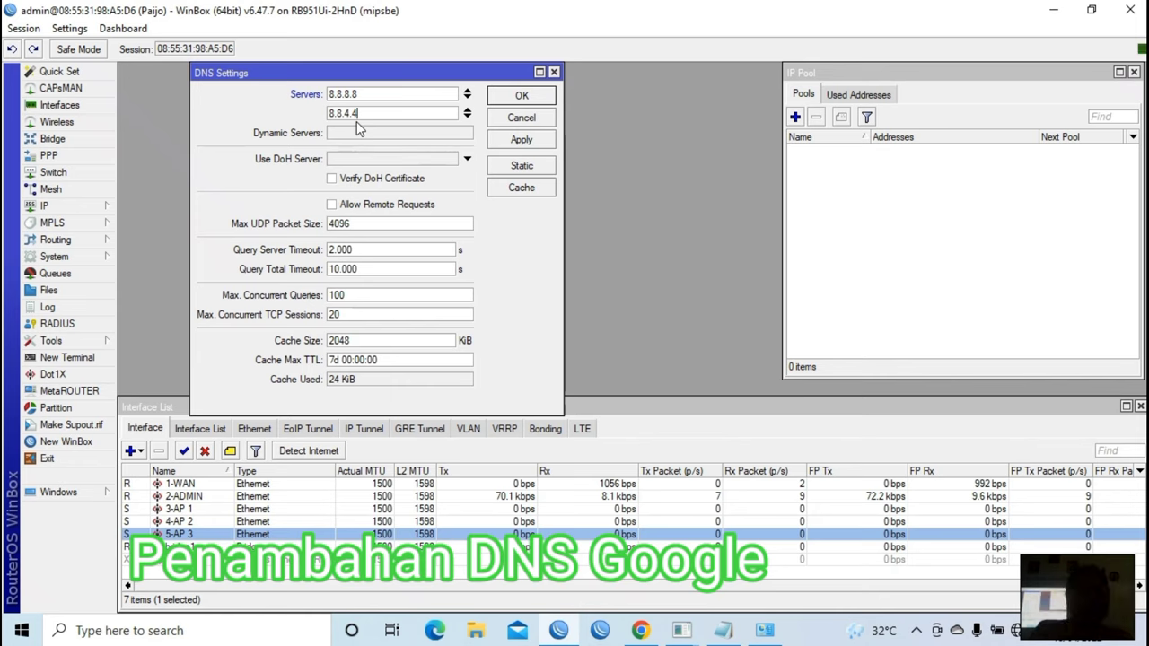
{"action": "left_click", "coordinate": [332, 205]}
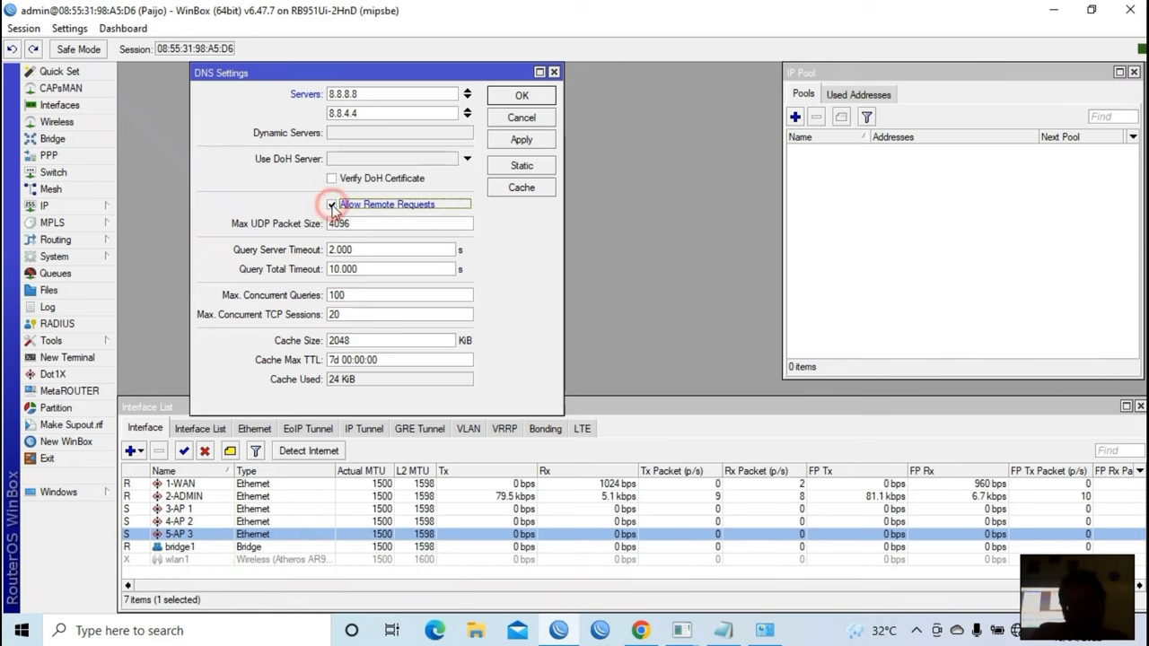
{"action": "left_click", "coordinate": [521, 139]}
{"action": "left_click", "coordinate": [522, 97]}
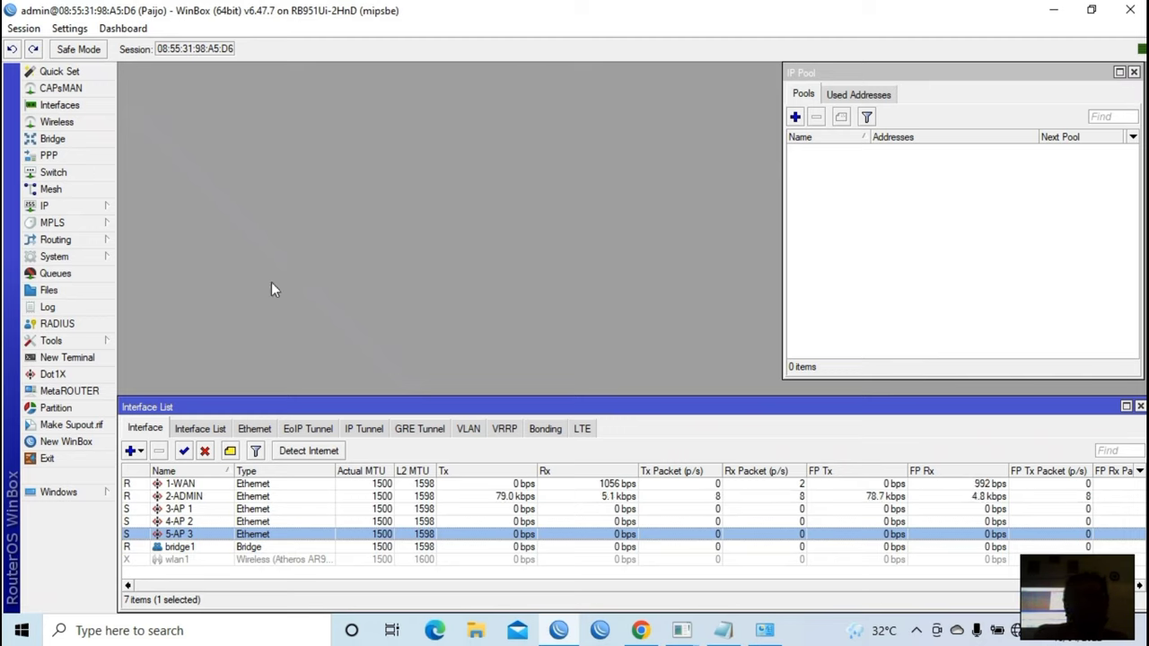
{"action": "left_click", "coordinate": [77, 207]}
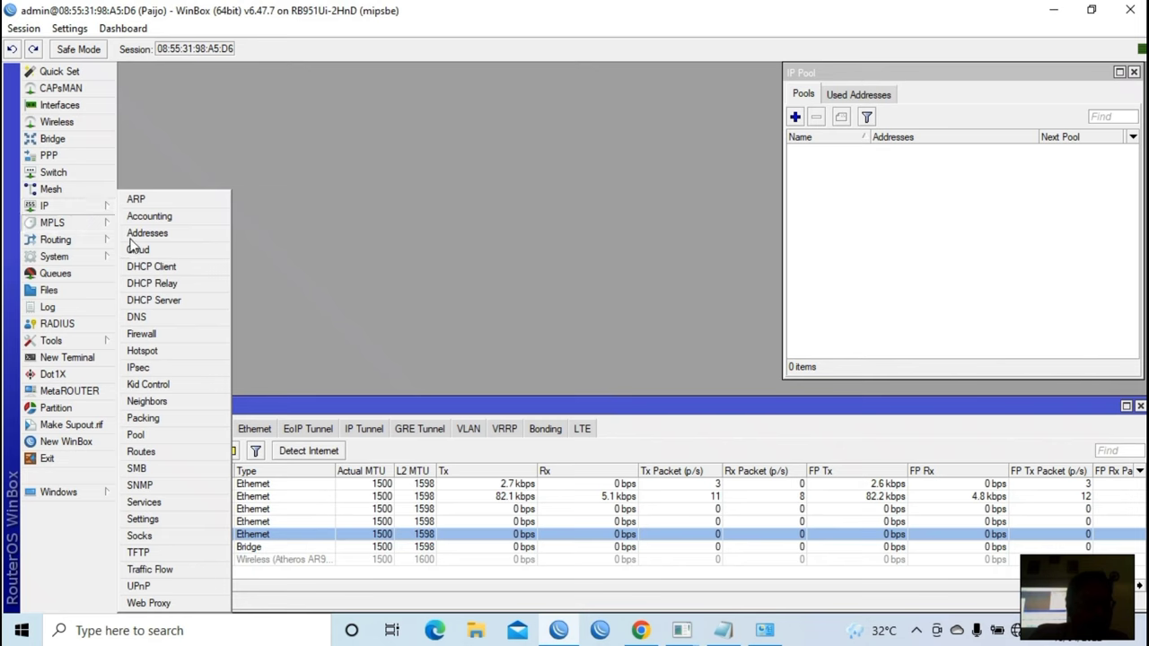
{"action": "left_click", "coordinate": [151, 267]}
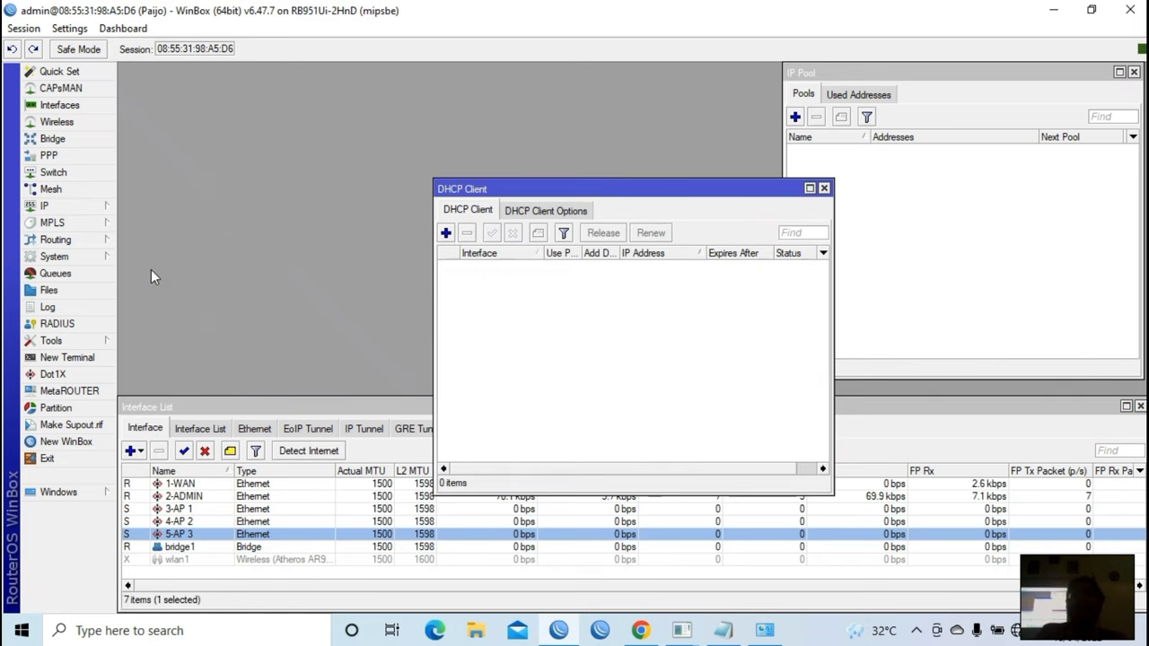
Move the DHCP Client window to the top-left and reopen the Address List beside it.
{"action": "left_click_drag", "start_coordinate": [500, 195], "coordinate": [184, 78]}
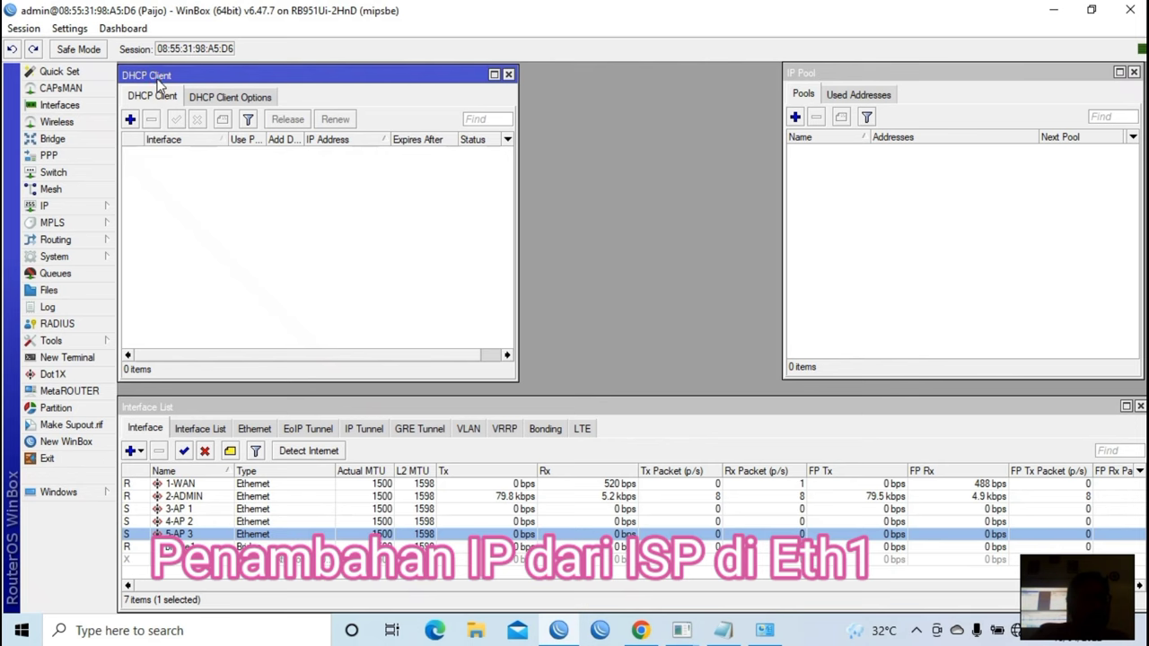
{"action": "left_click", "coordinate": [909, 83]}
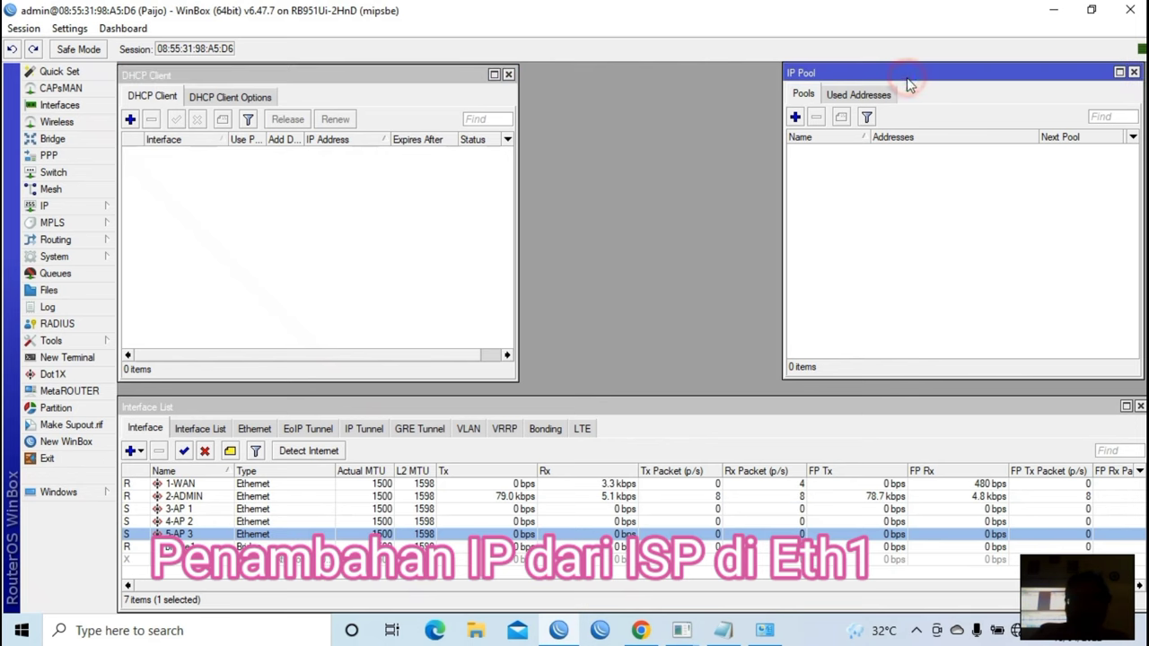
{"action": "left_click", "coordinate": [50, 205]}
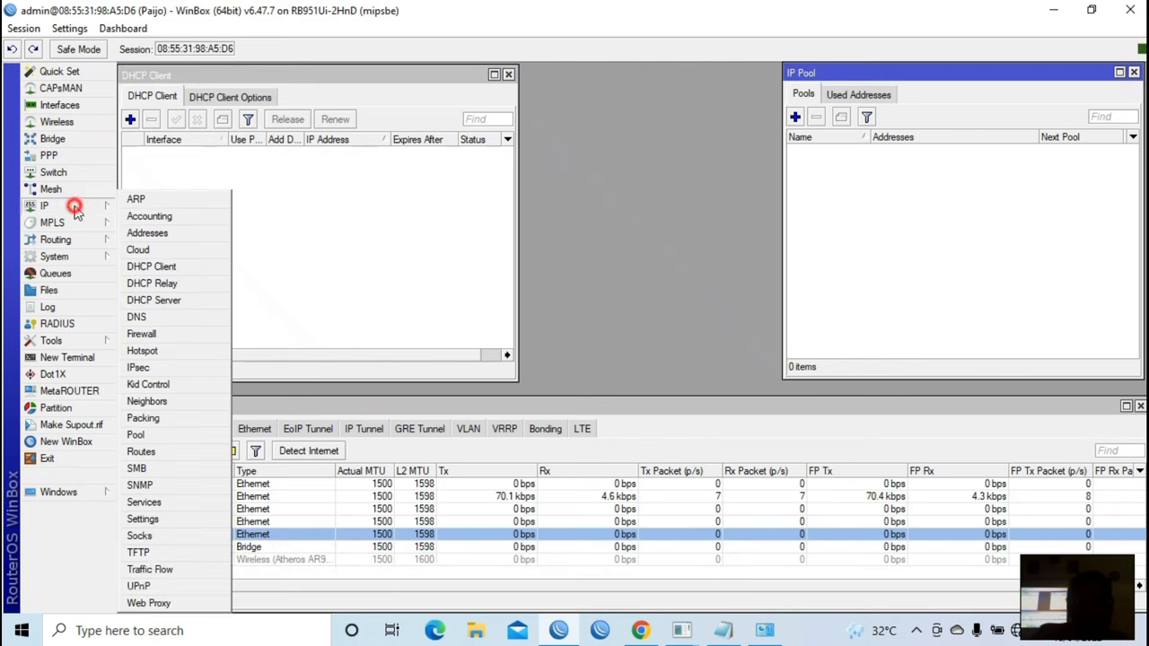
{"action": "left_click", "coordinate": [145, 233]}
{"action": "left_click_drag", "start_coordinate": [341, 78], "coordinate": [753, 168]}
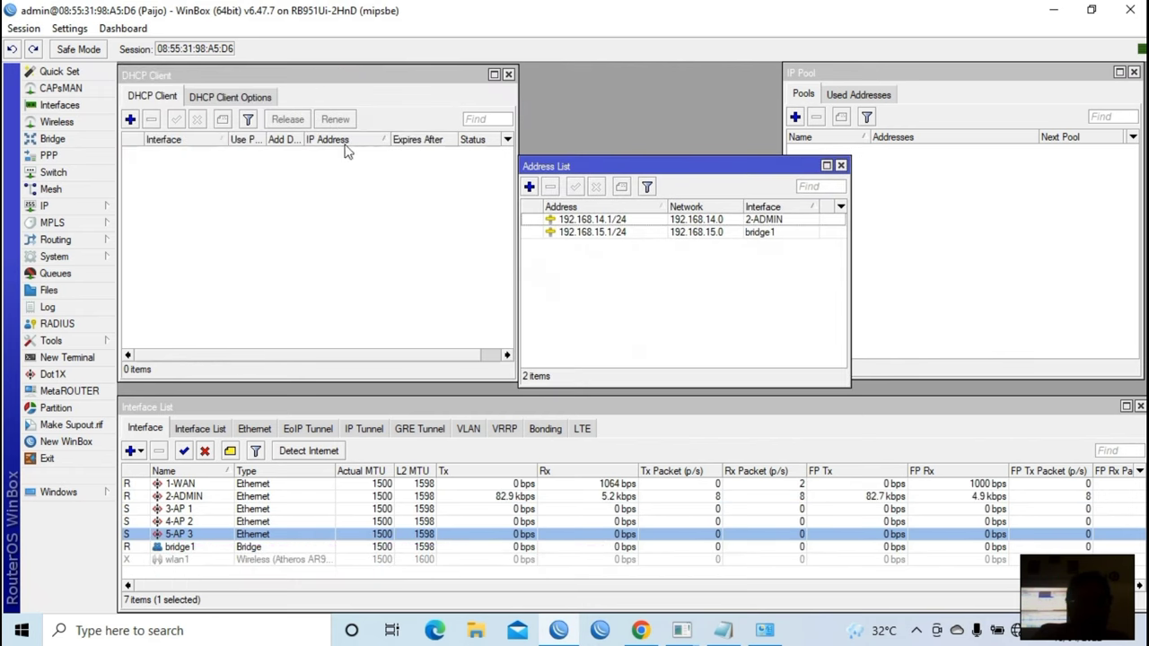
Add a DHCP client on 1-WAN, then disable and re-enable it so it binds 192.168.102.78/24.
{"action": "left_click", "coordinate": [130, 119]}
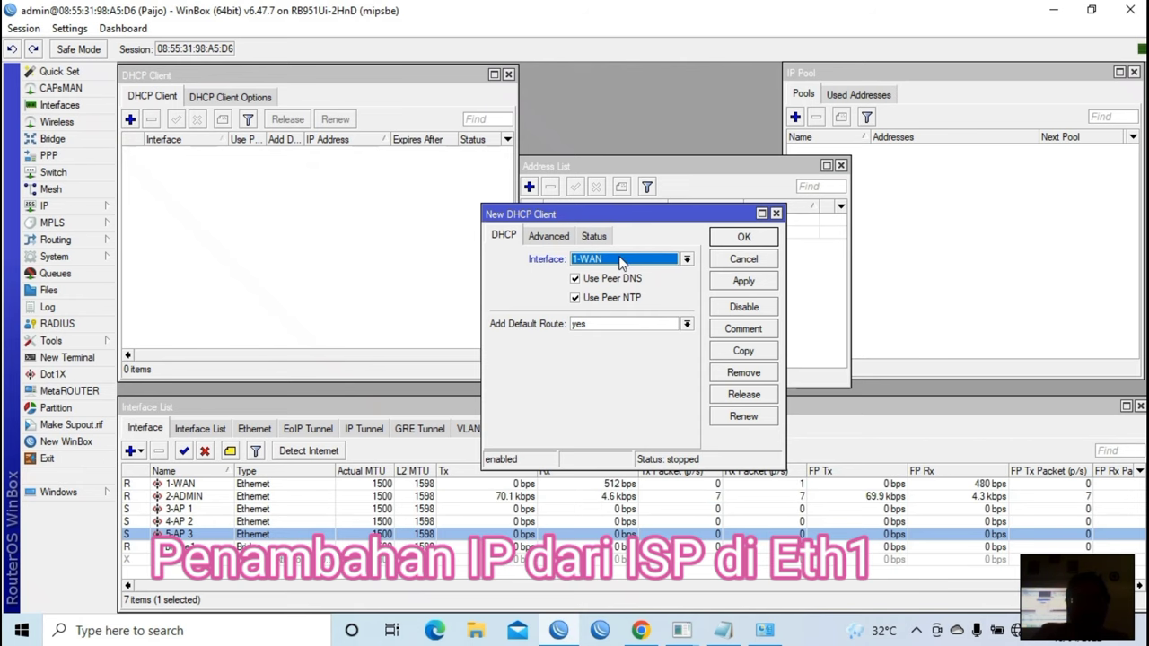
{"action": "left_click", "coordinate": [688, 258]}
{"action": "left_click", "coordinate": [688, 259]}
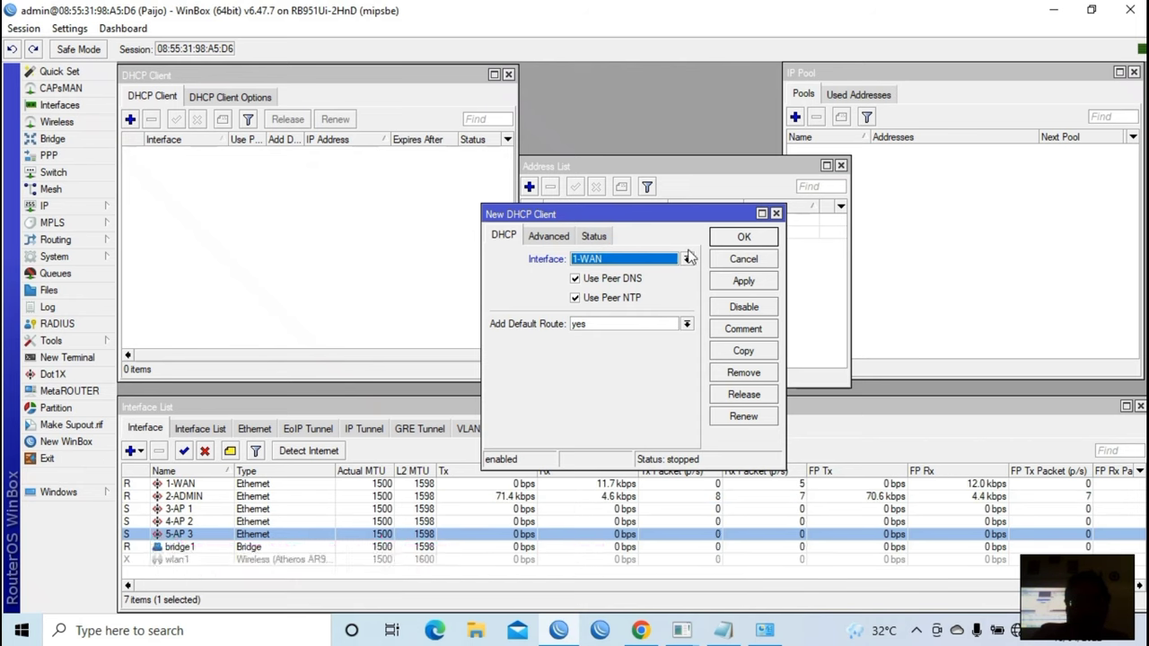
{"action": "left_click", "coordinate": [744, 237]}
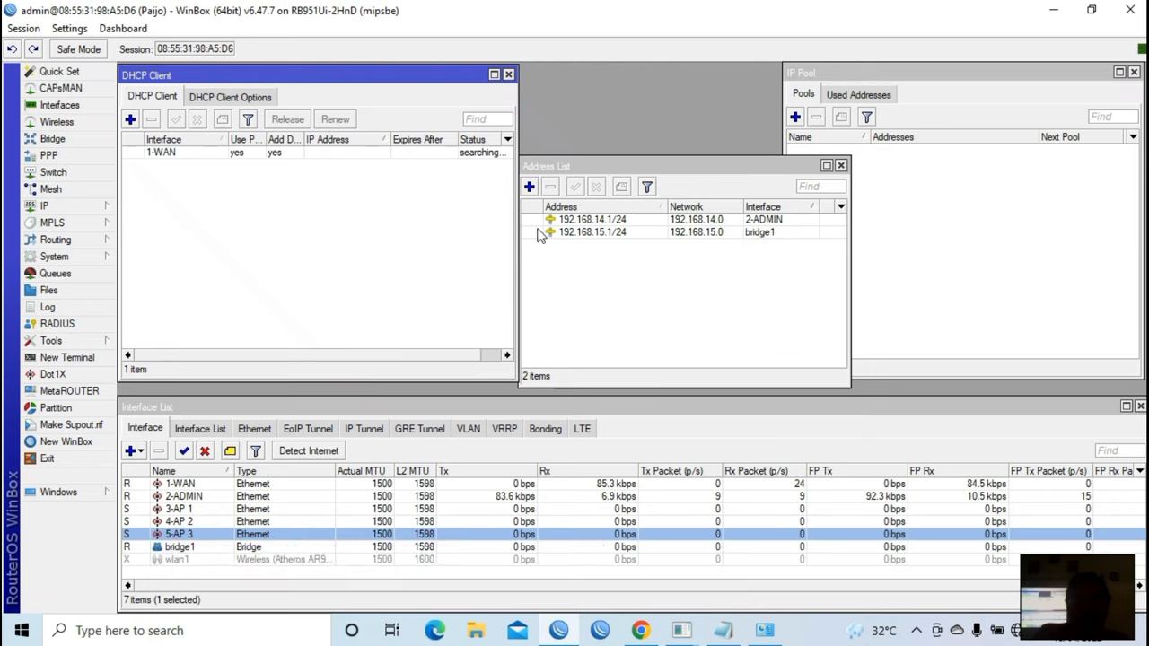
{"action": "left_click", "coordinate": [482, 153]}
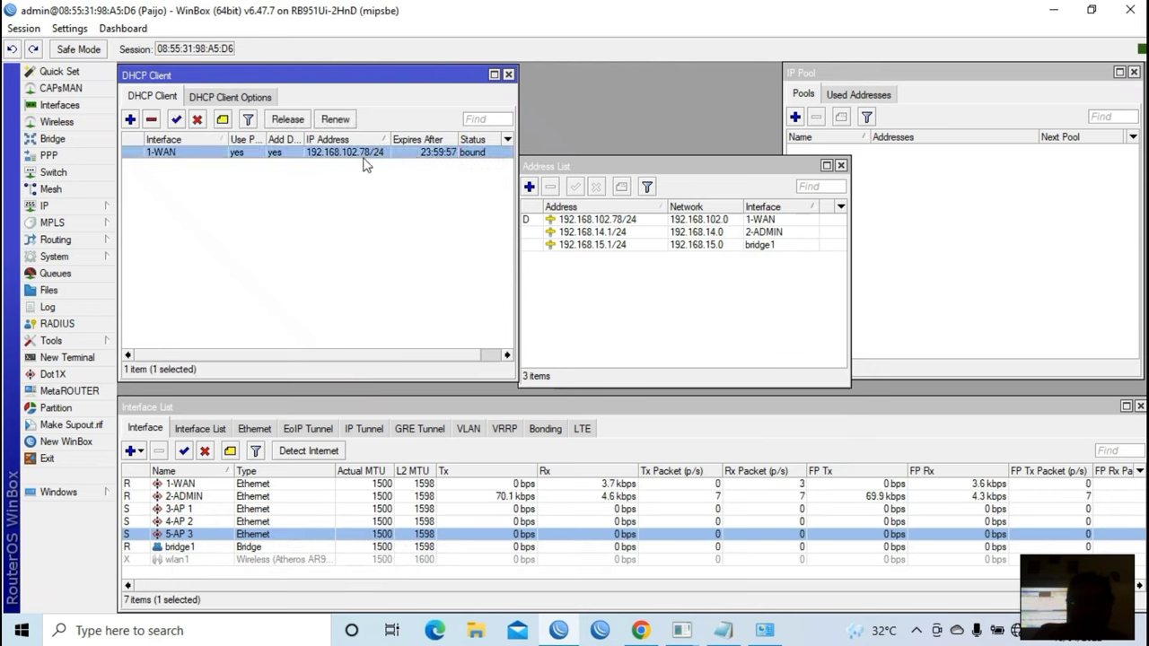
{"action": "mouse_move", "coordinate": [364, 163]}
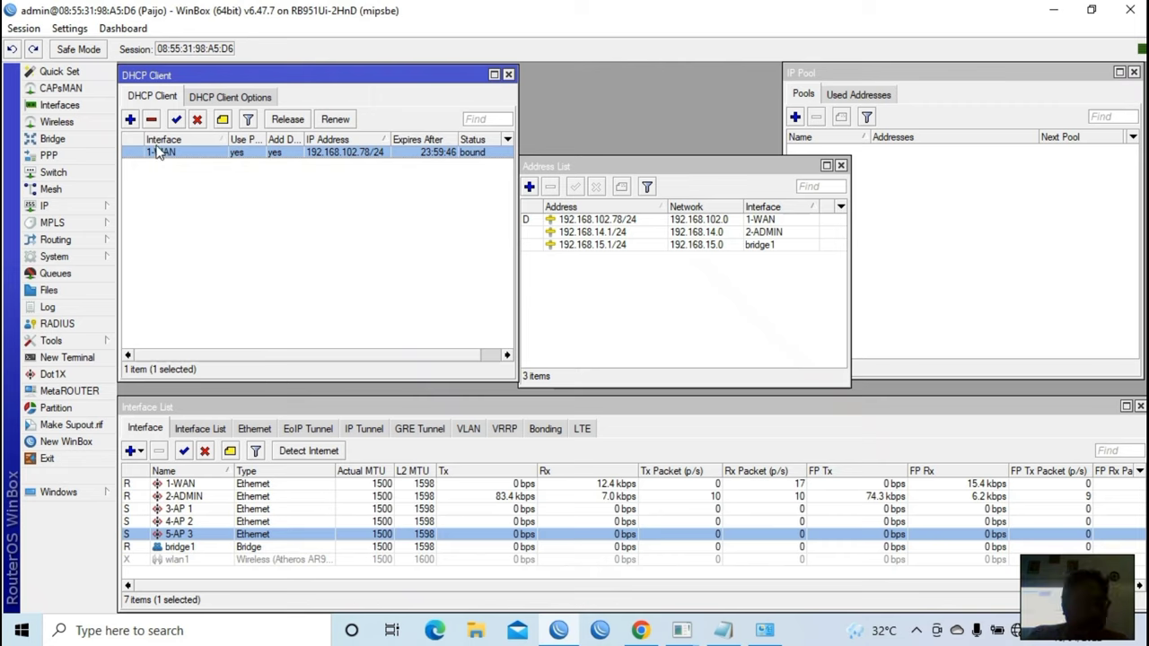
{"action": "left_click", "coordinate": [197, 119]}
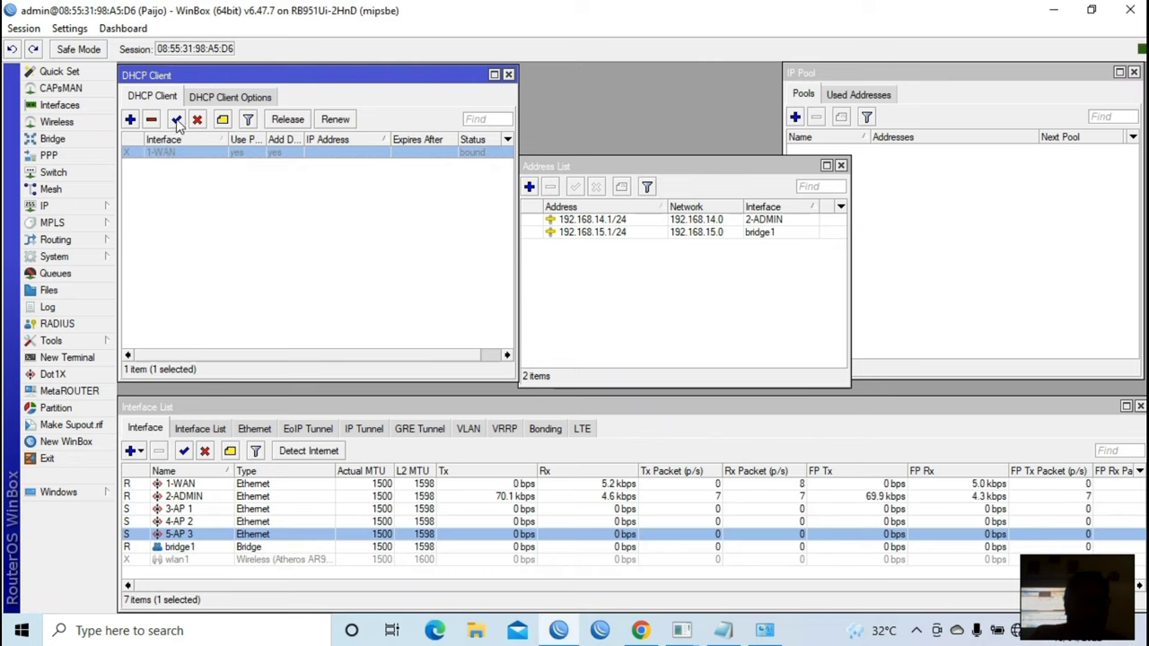
{"action": "left_click", "coordinate": [177, 120]}
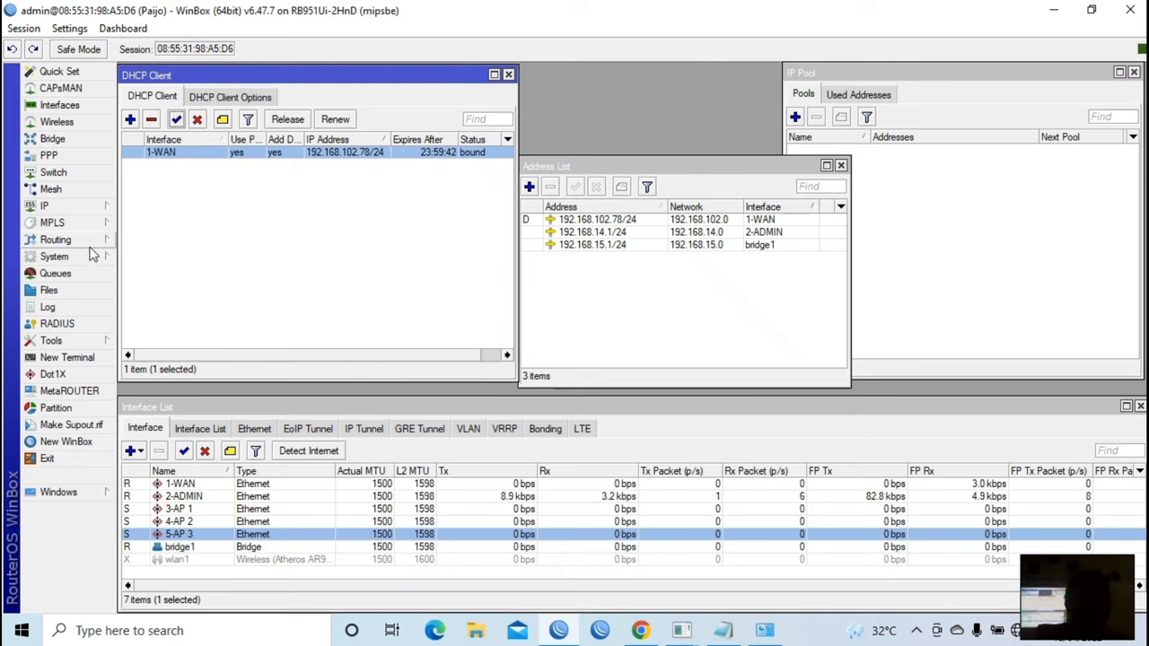
{"action": "left_click", "coordinate": [68, 357]}
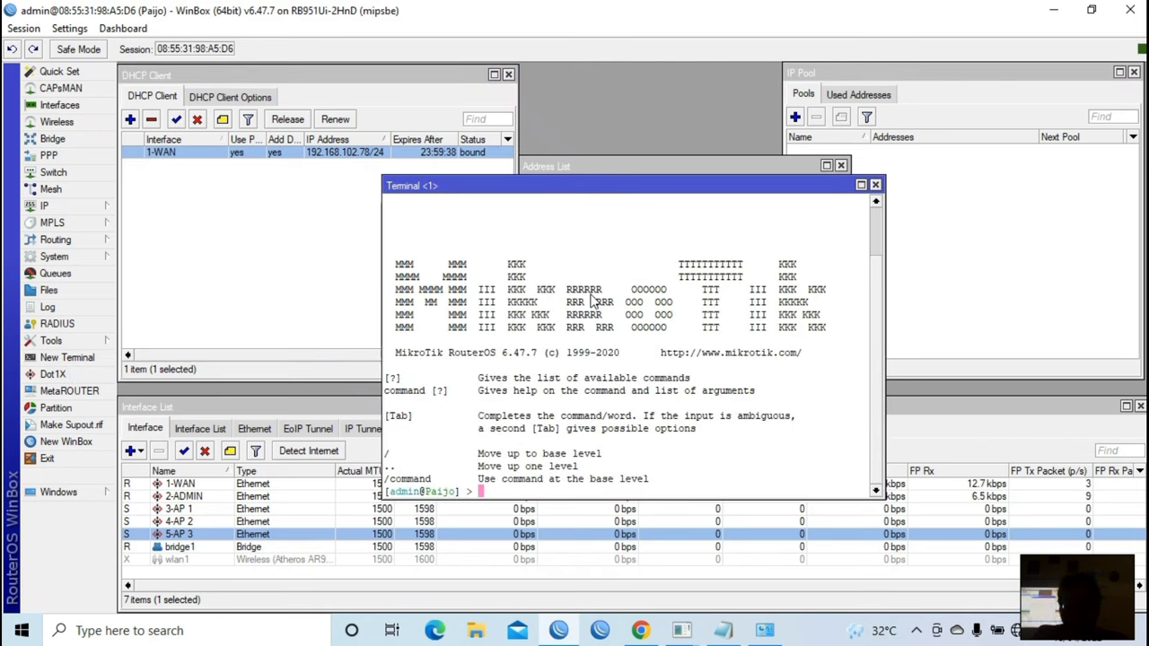
{"action": "type", "text": "ping g"}
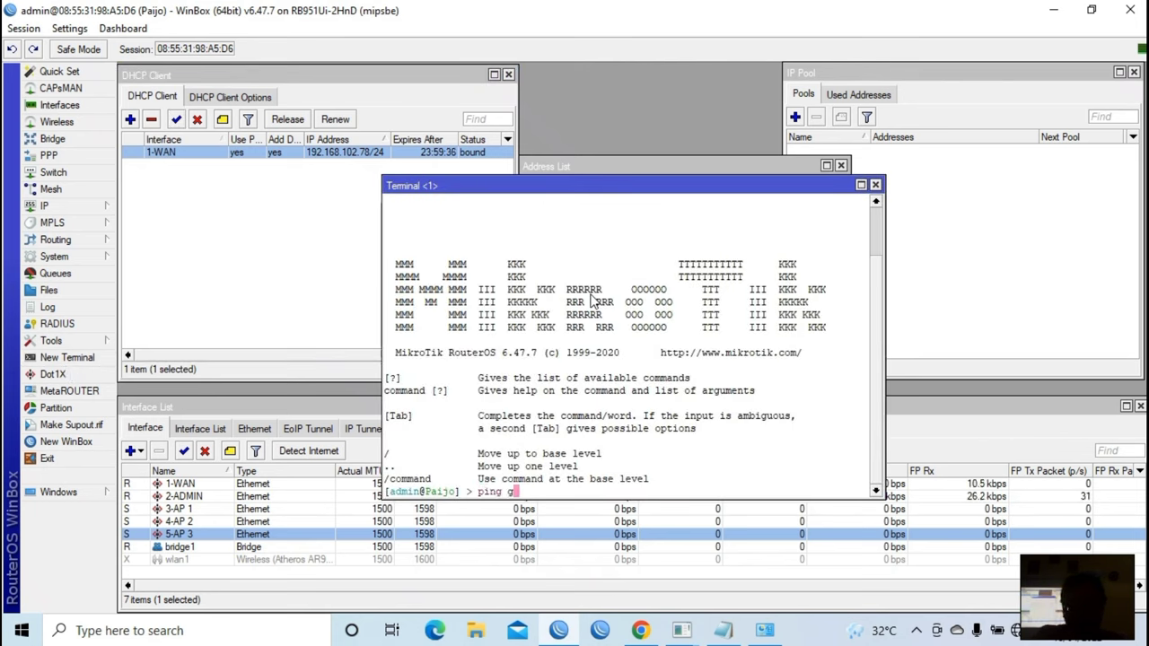
{"action": "type", "text": "oogle"}
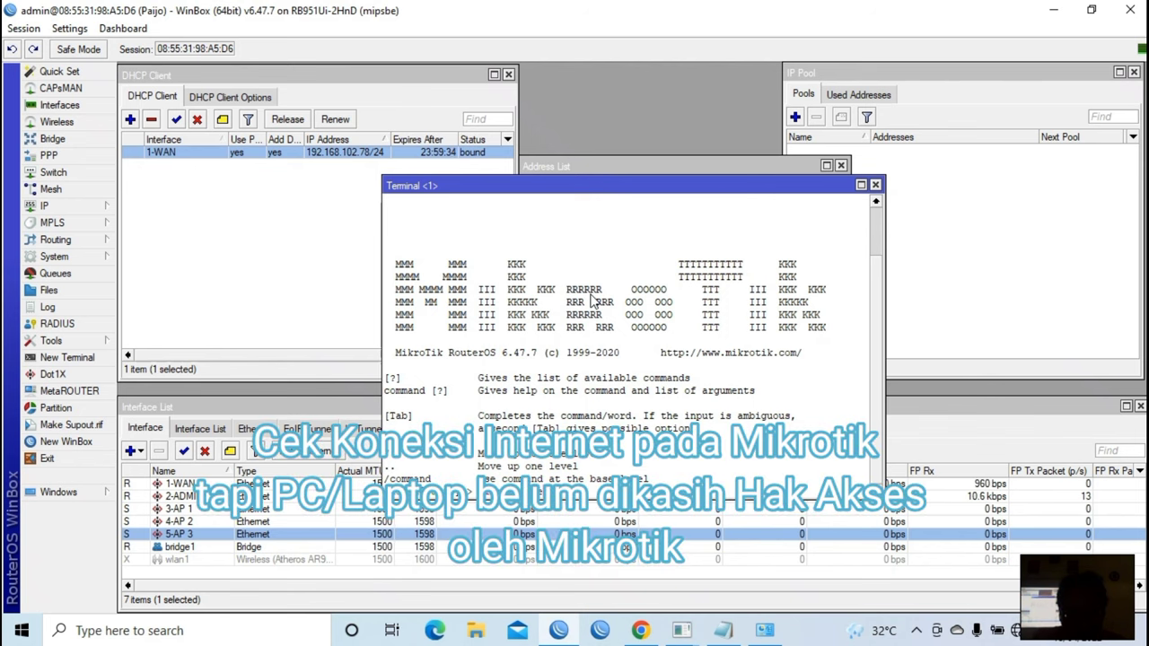
{"action": "type", "text": ".co.id"}
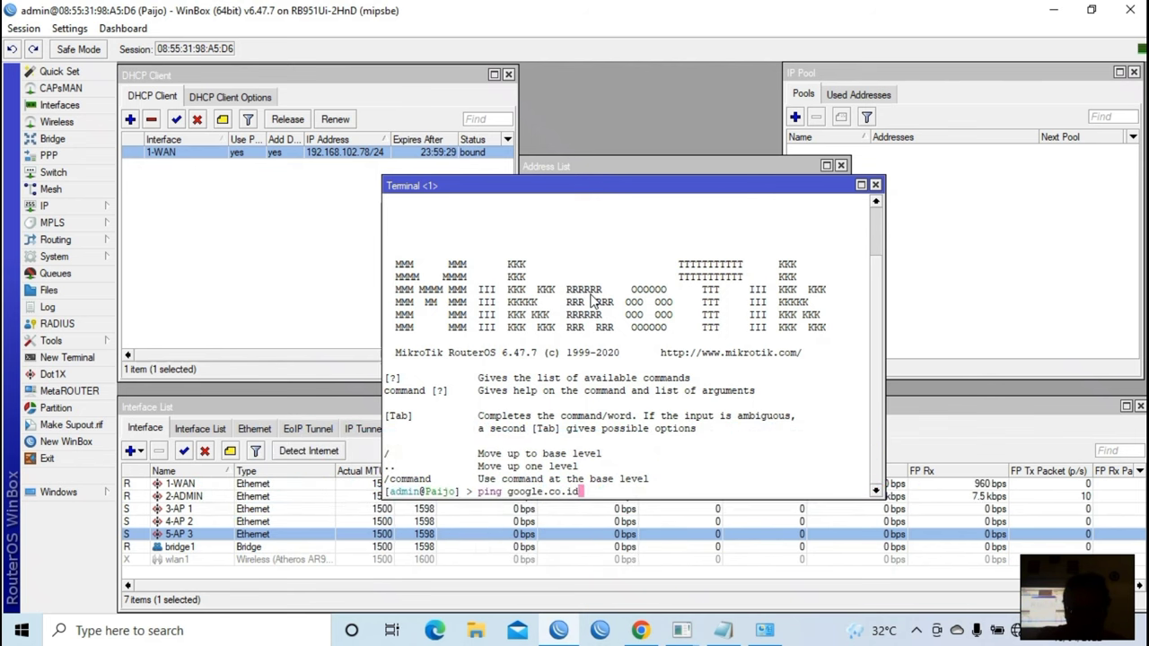
{"action": "key", "text": "Return"}
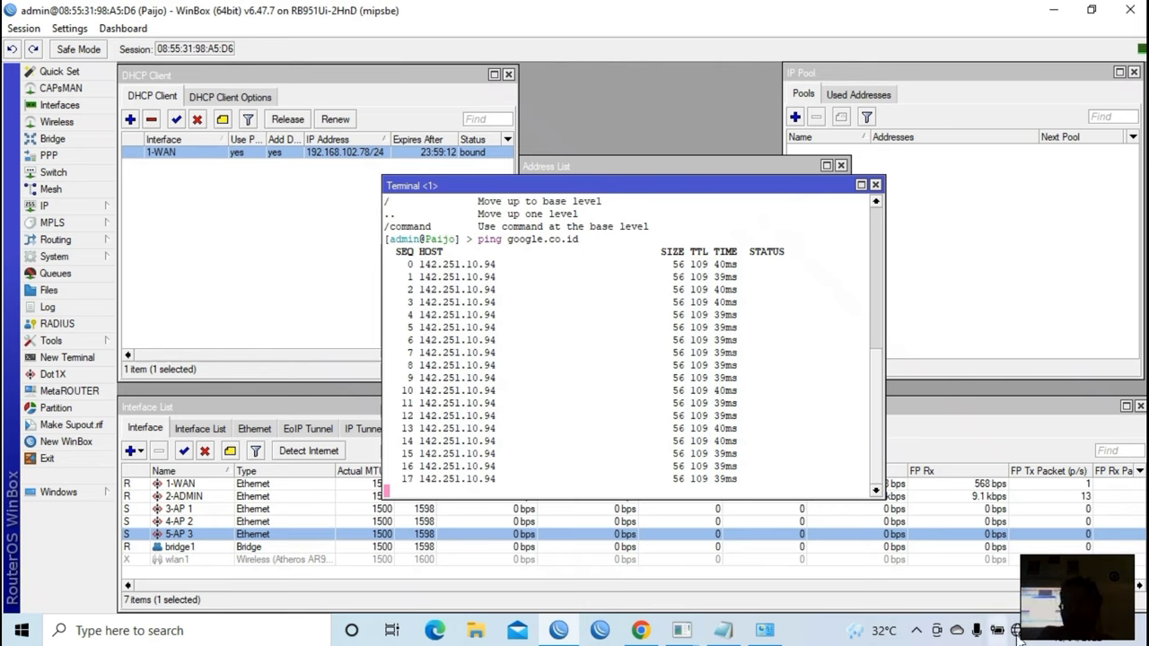
{"action": "key", "text": "ctrl+c"}
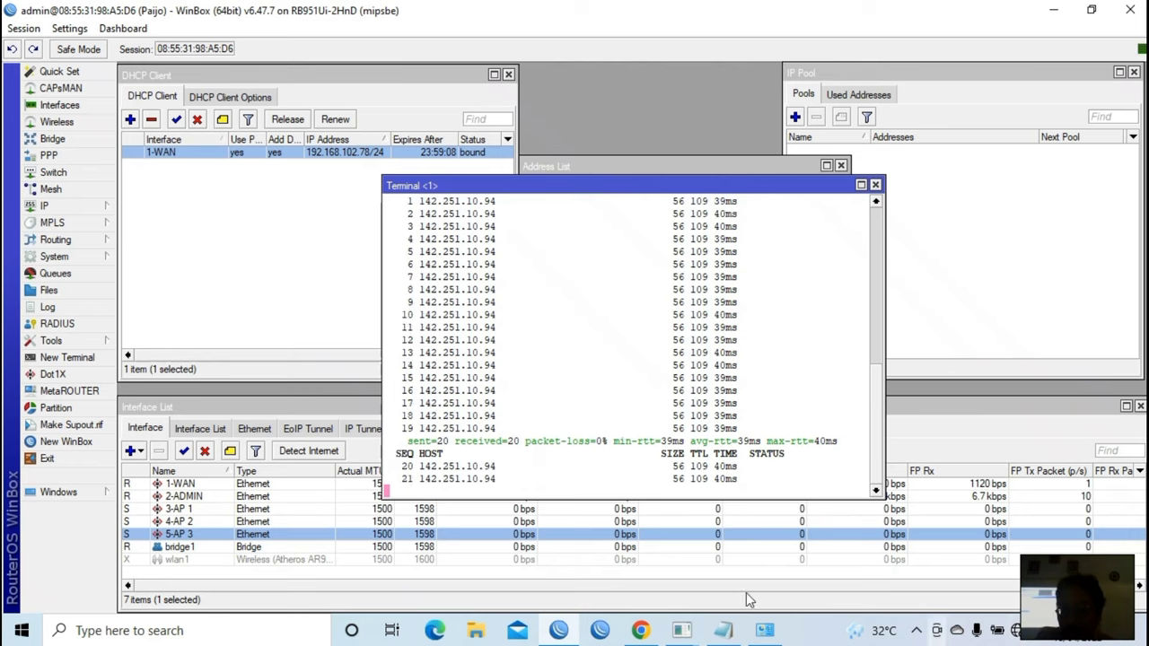
{"action": "mouse_move", "coordinate": [690, 631]}
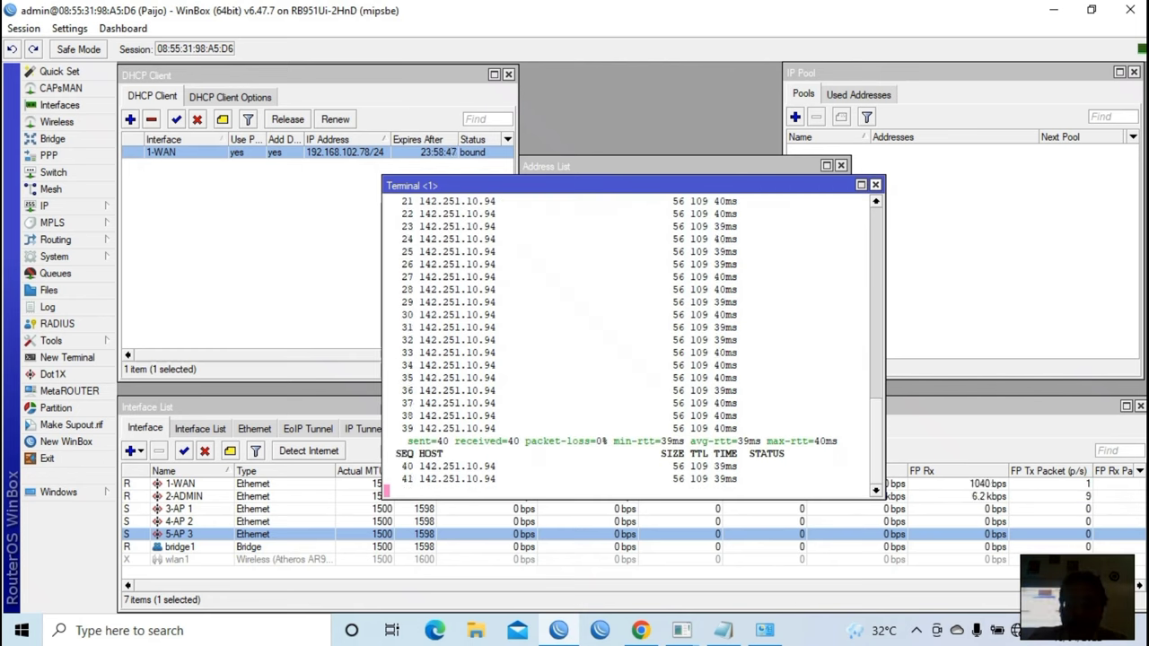
{"action": "left_click", "coordinate": [874, 186]}
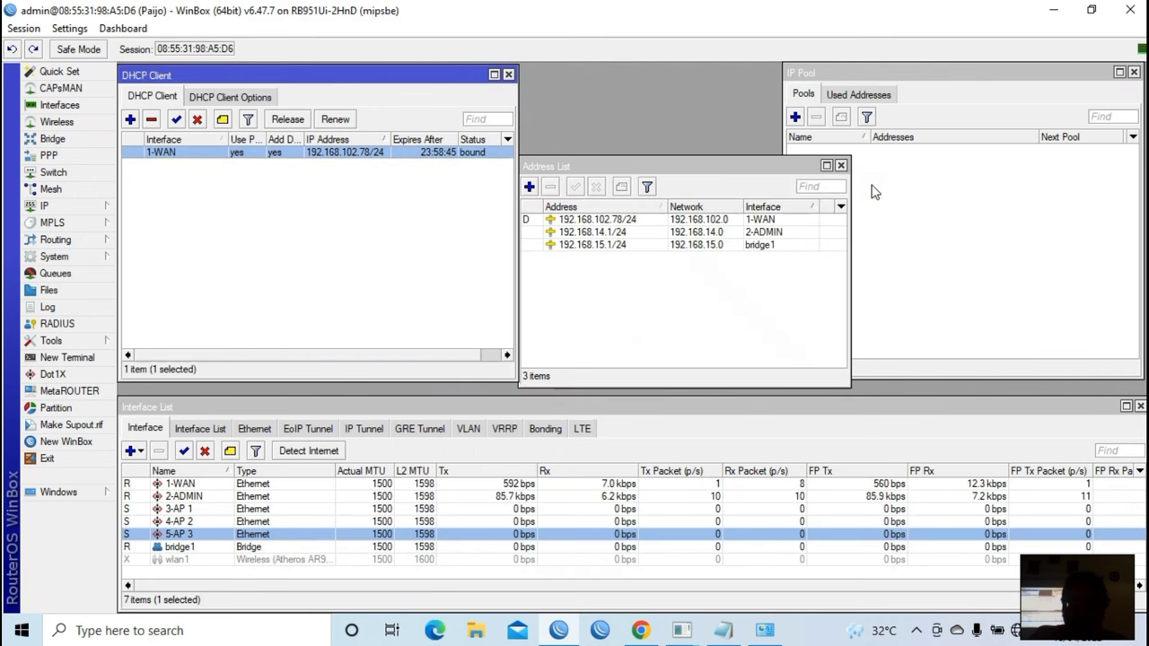
Open the Firewall window and switch to the NAT rules list.
{"action": "left_click", "coordinate": [95, 209]}
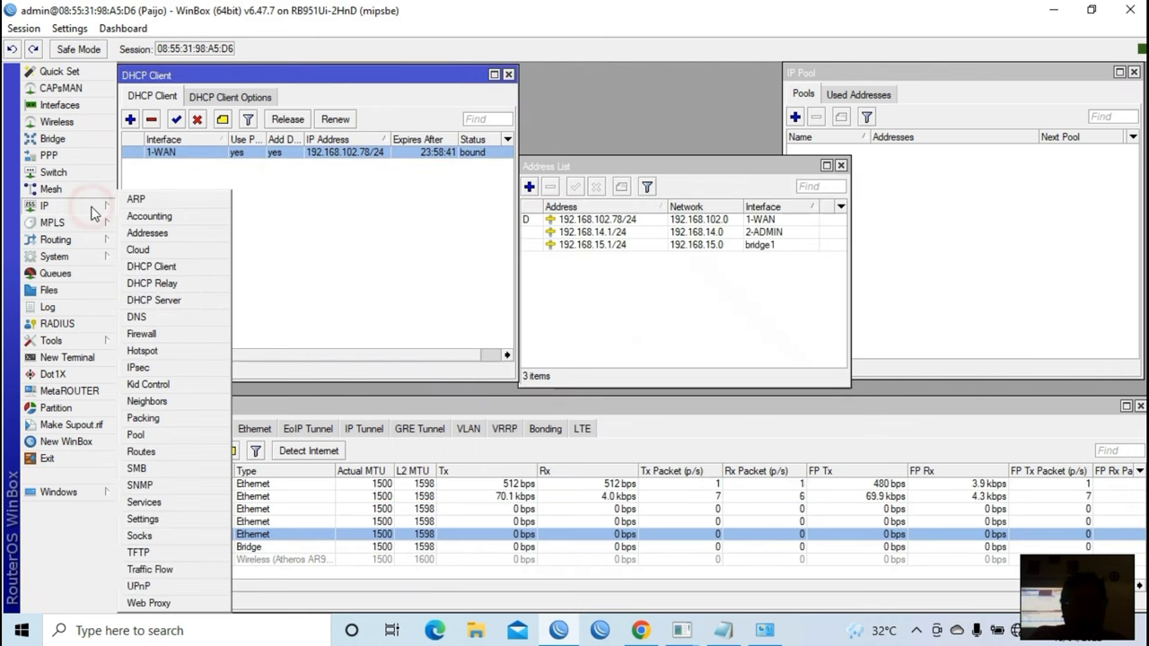
{"action": "left_click", "coordinate": [94, 210]}
{"action": "left_click", "coordinate": [92, 209]}
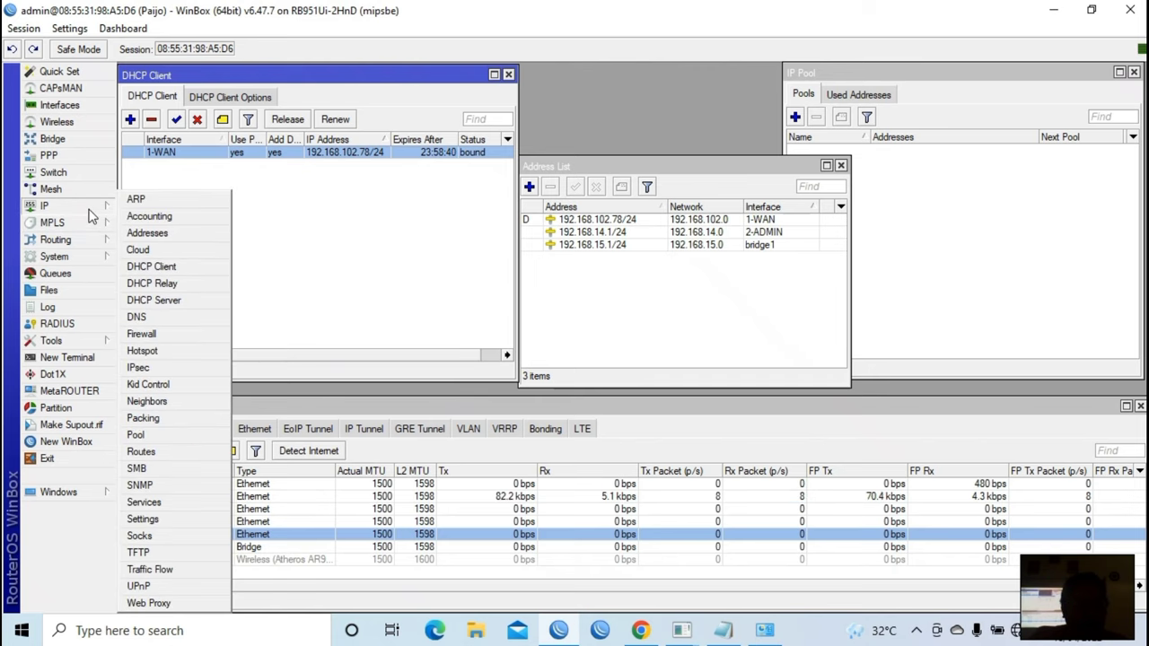
{"action": "left_click", "coordinate": [88, 214]}
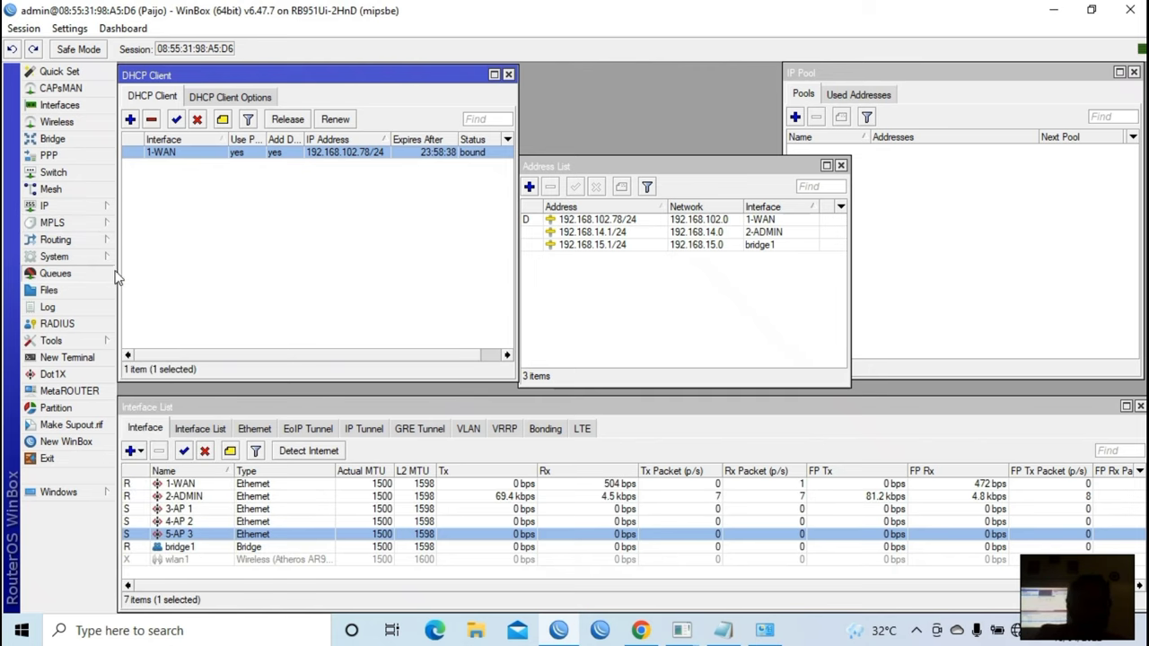
{"action": "left_click", "coordinate": [85, 214]}
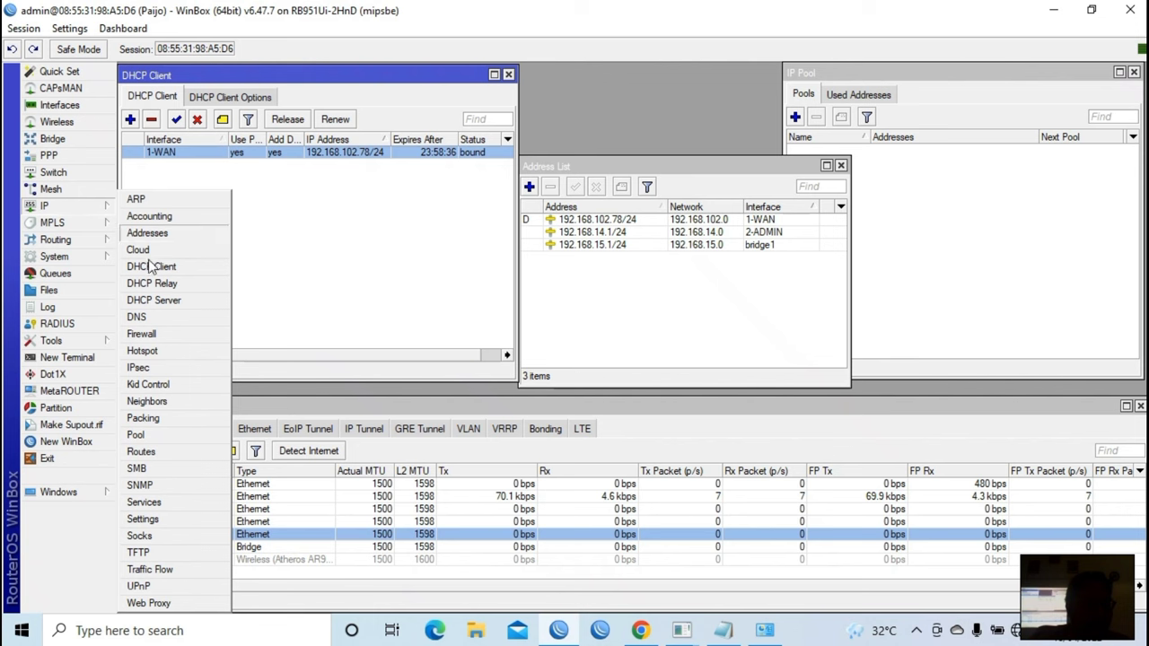
{"action": "left_click", "coordinate": [147, 334]}
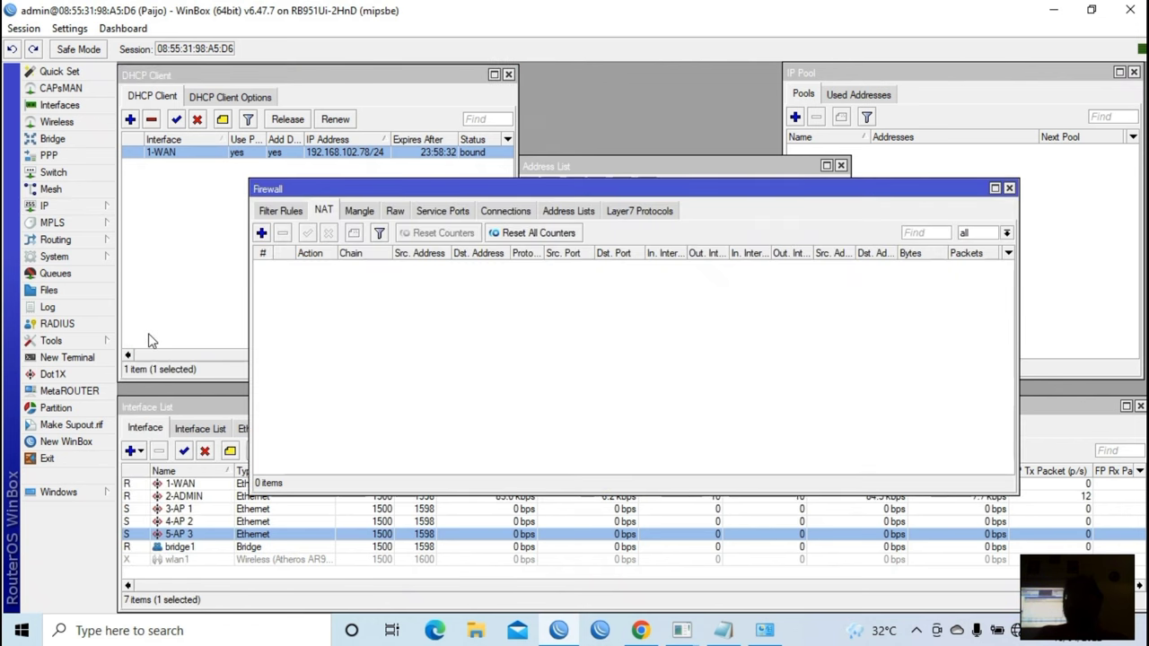
{"action": "left_click", "coordinate": [279, 213]}
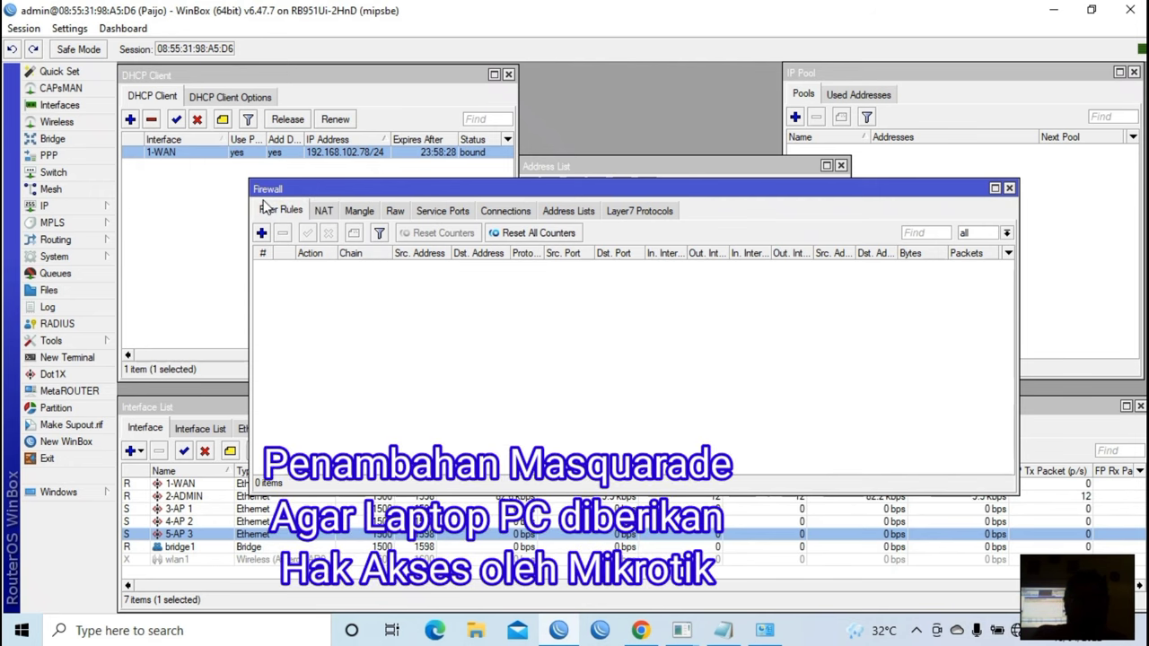
{"action": "left_click", "coordinate": [324, 213]}
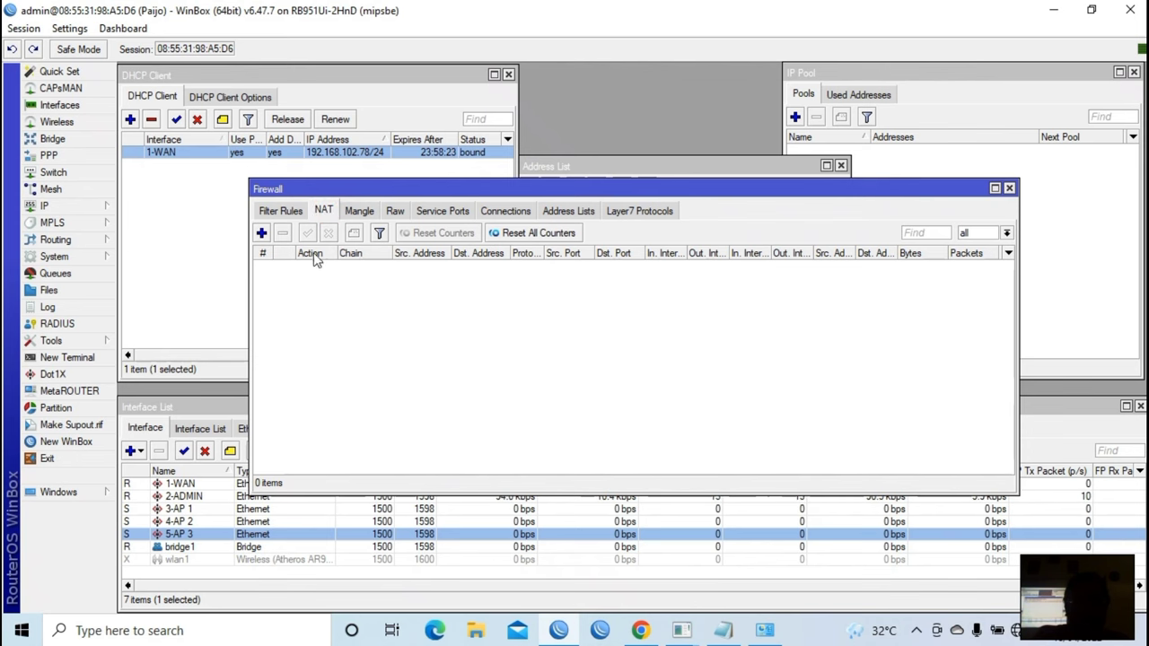
Draft a NAT rule with Out. Interface 1-WAN, then discard it.
{"action": "left_click", "coordinate": [261, 232]}
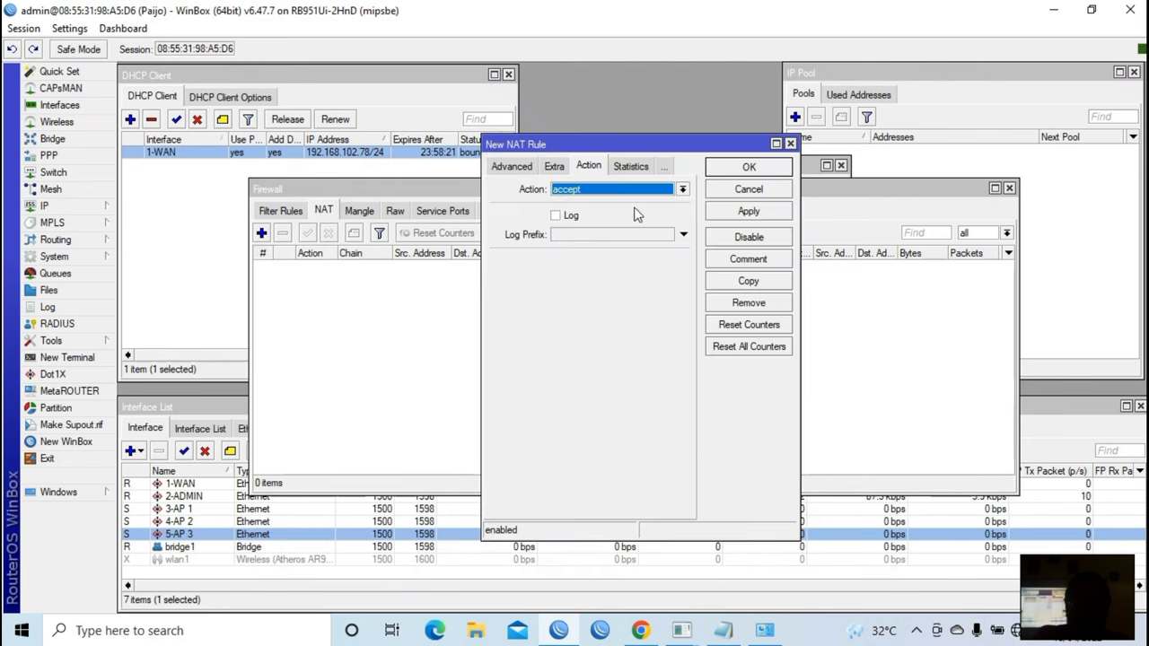
{"action": "left_click", "coordinate": [517, 168]}
{"action": "left_click", "coordinate": [517, 170]}
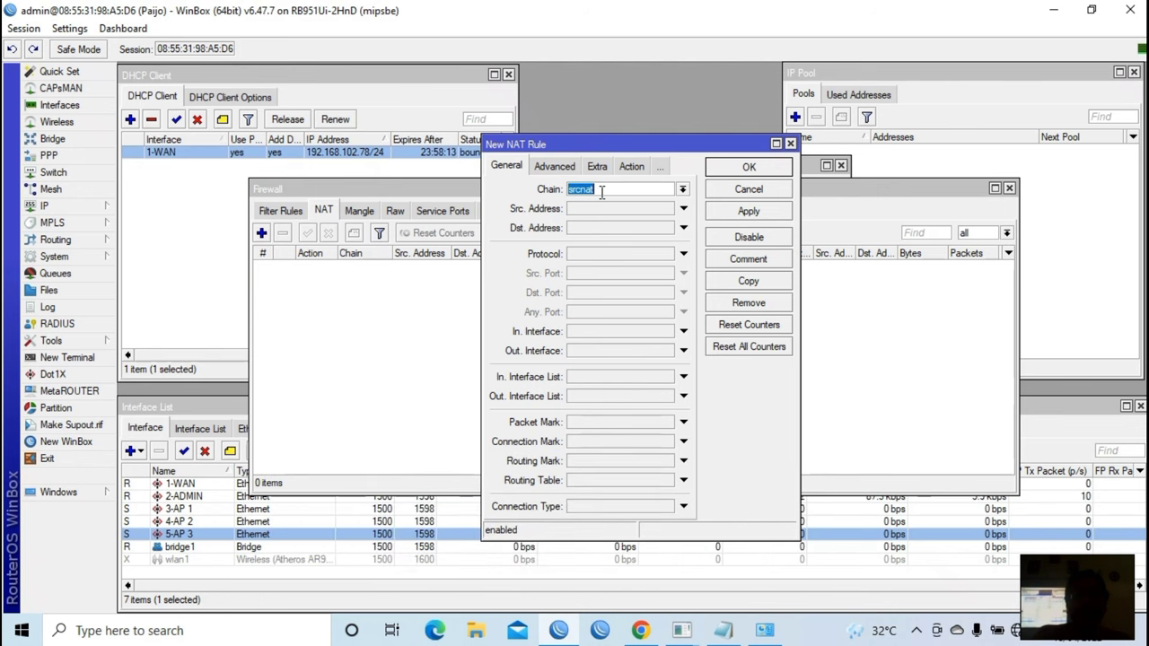
{"action": "left_click", "coordinate": [586, 348]}
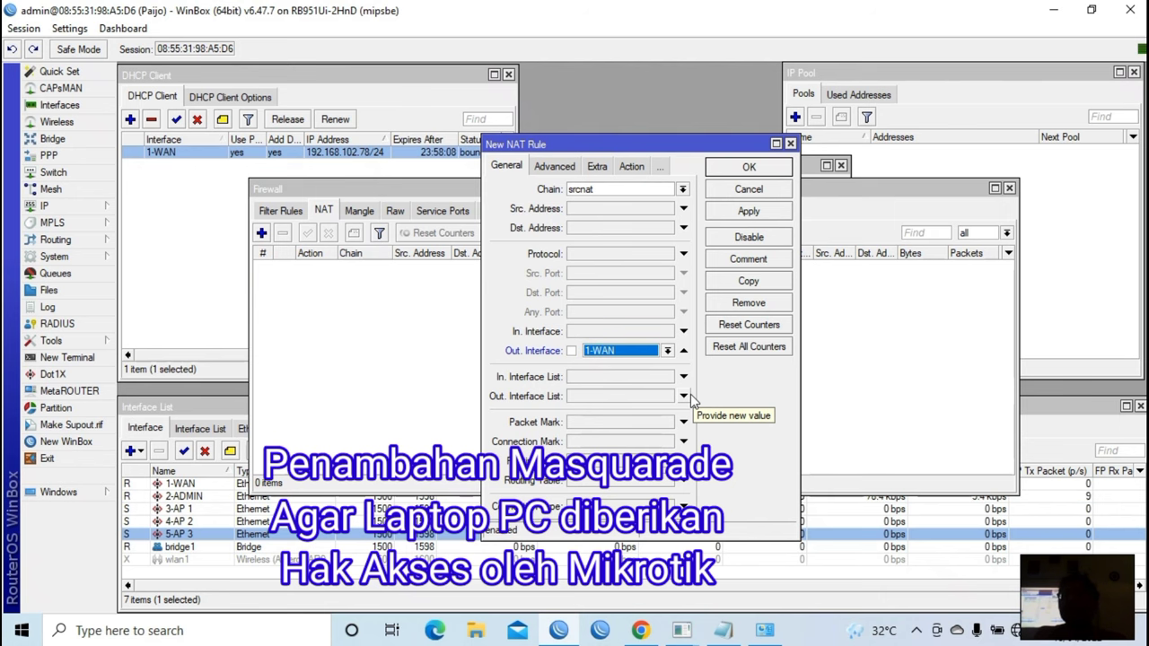
{"action": "left_click", "coordinate": [748, 190]}
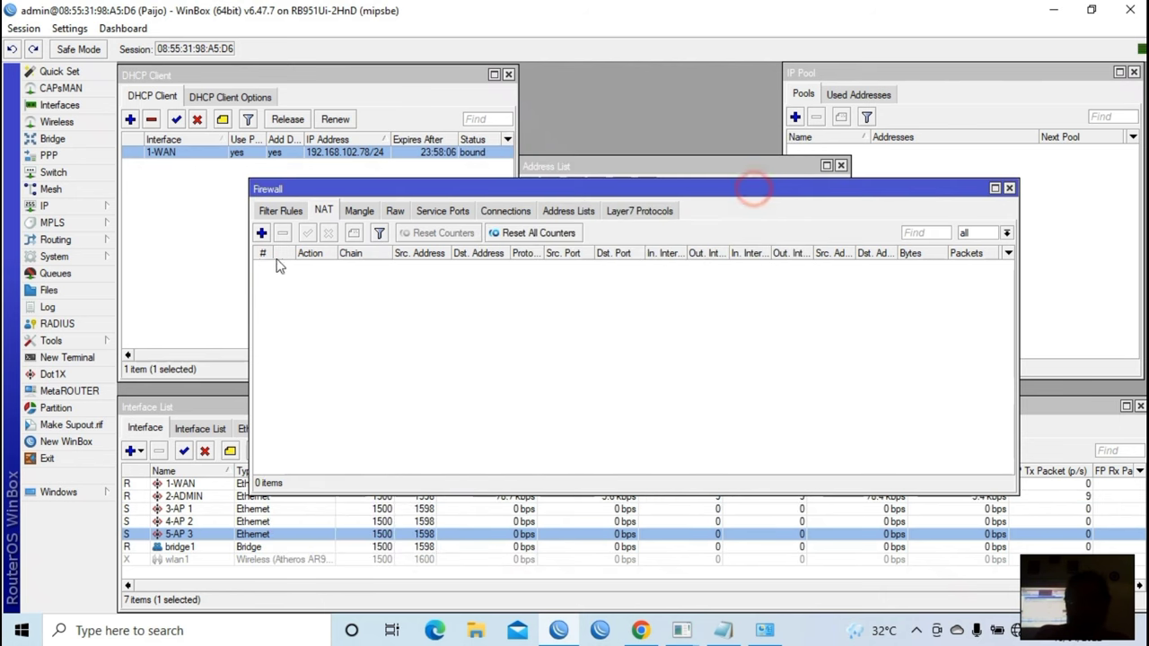
Create a srcnat masquerade rule out through 1-WAN and close the Firewall window.
{"action": "left_click", "coordinate": [261, 232]}
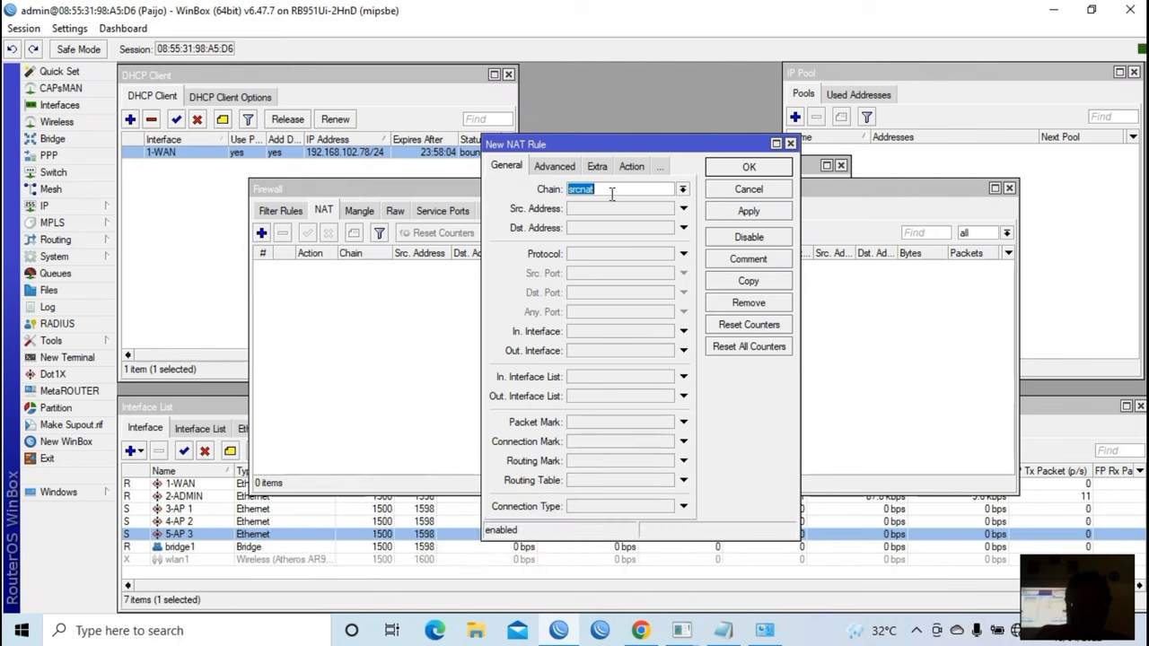
{"action": "left_click", "coordinate": [618, 350]}
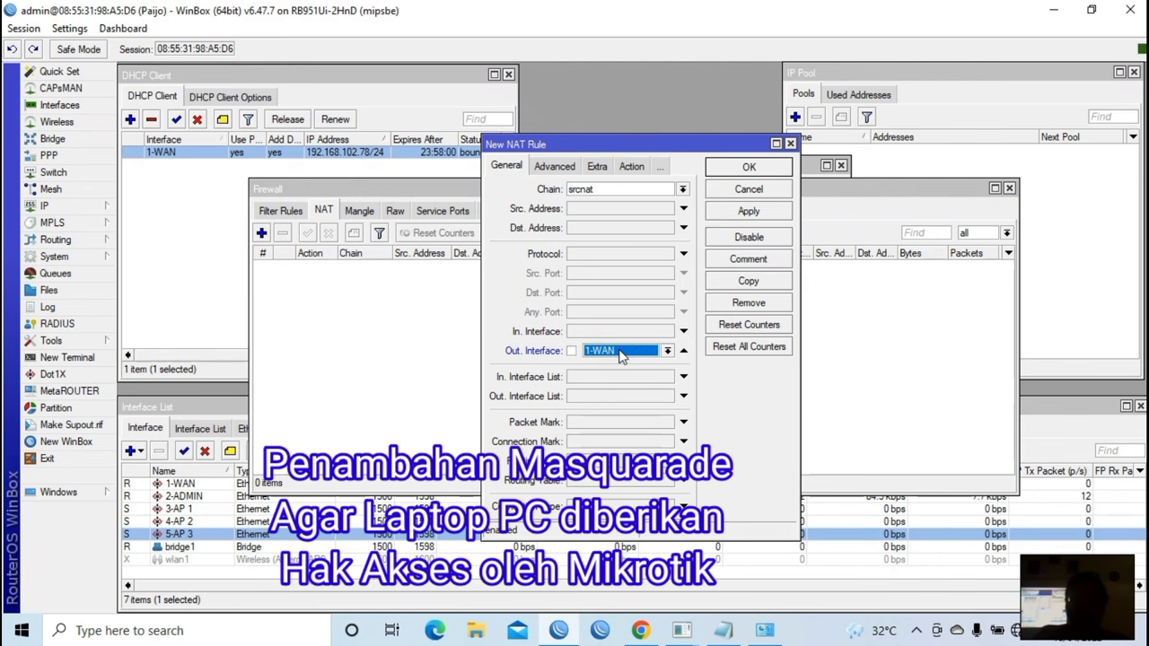
{"action": "left_click", "coordinate": [668, 352]}
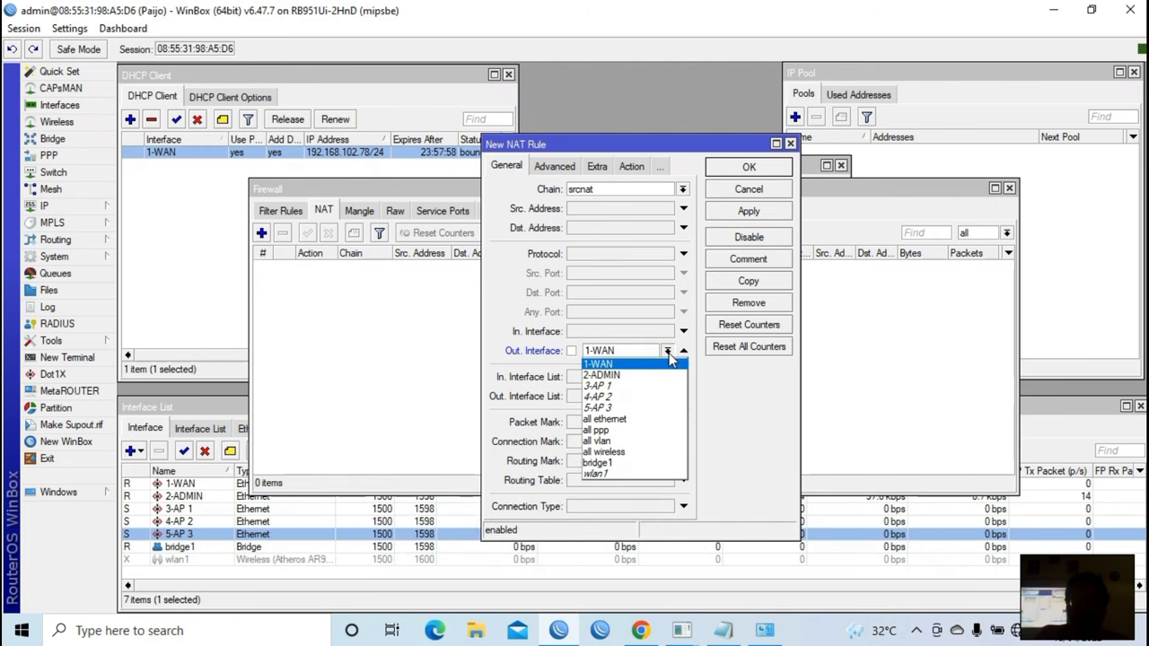
{"action": "left_click", "coordinate": [610, 364]}
{"action": "left_click", "coordinate": [631, 167]}
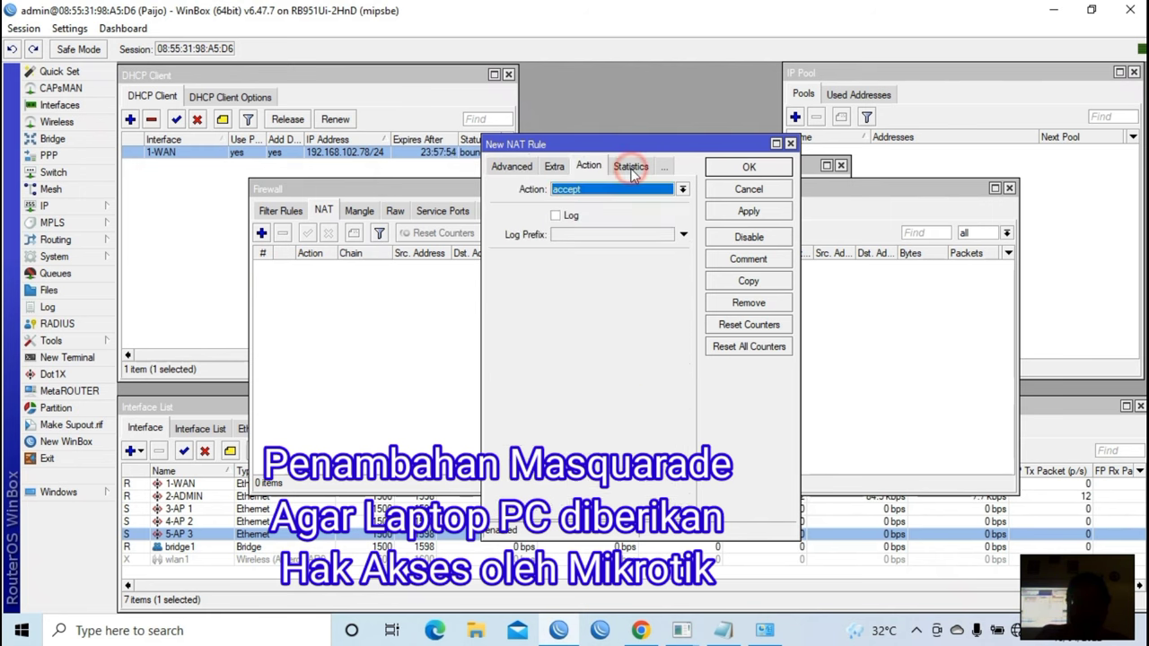
{"action": "left_click", "coordinate": [591, 192]}
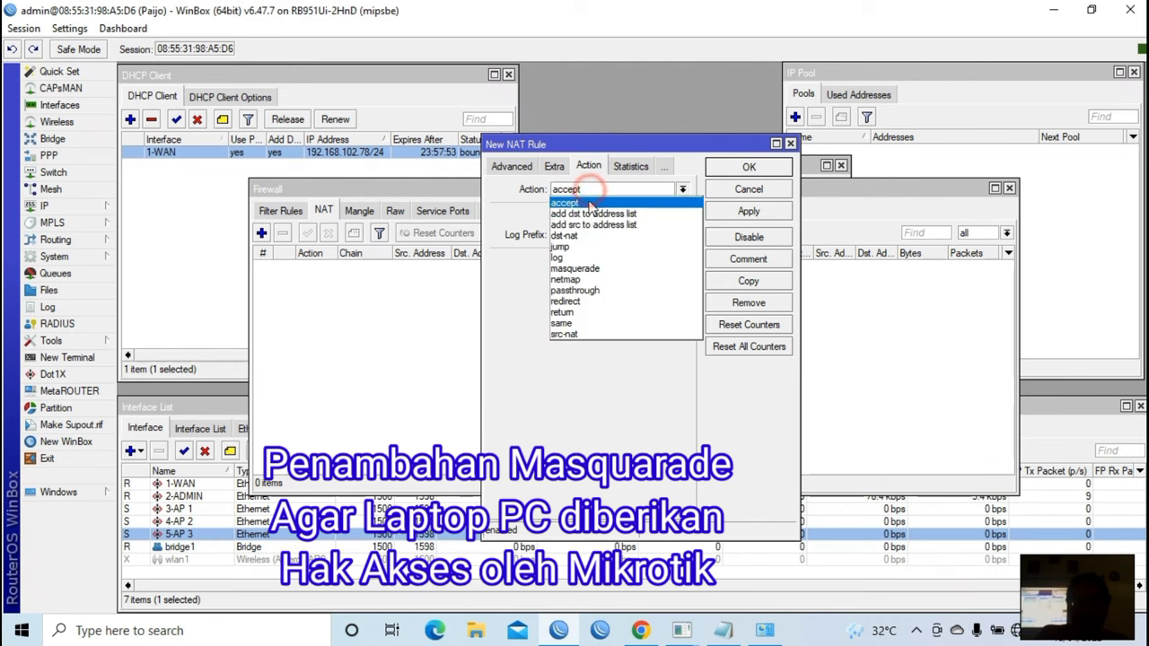
{"action": "left_click", "coordinate": [585, 267]}
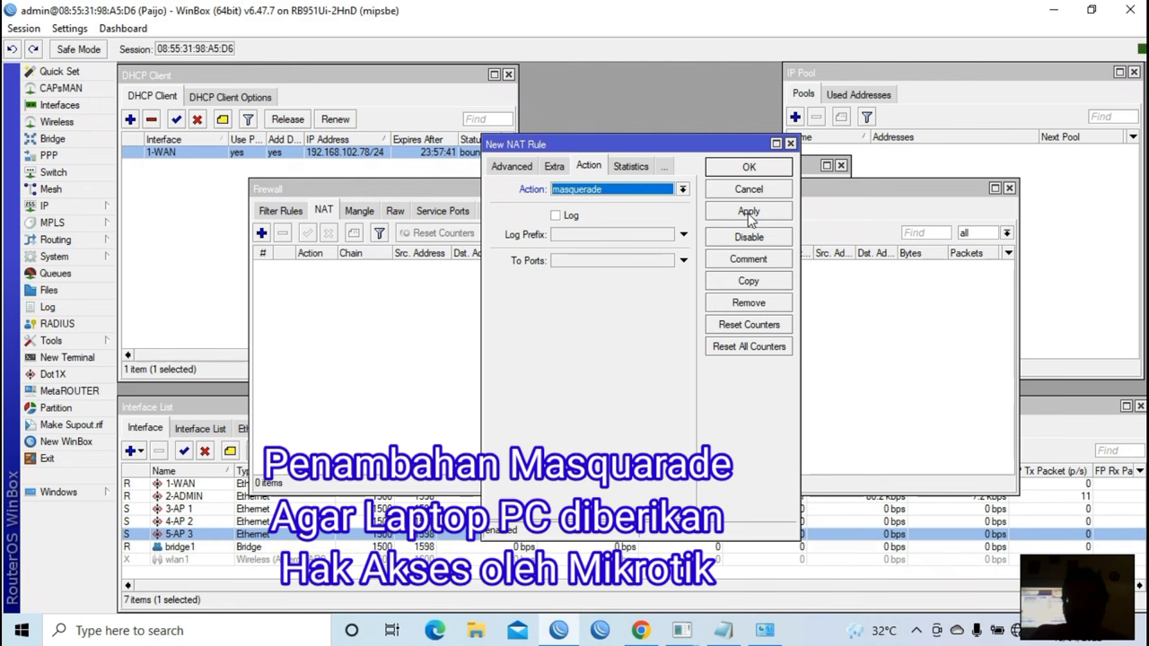
{"action": "left_click", "coordinate": [748, 212]}
{"action": "left_click", "coordinate": [748, 169]}
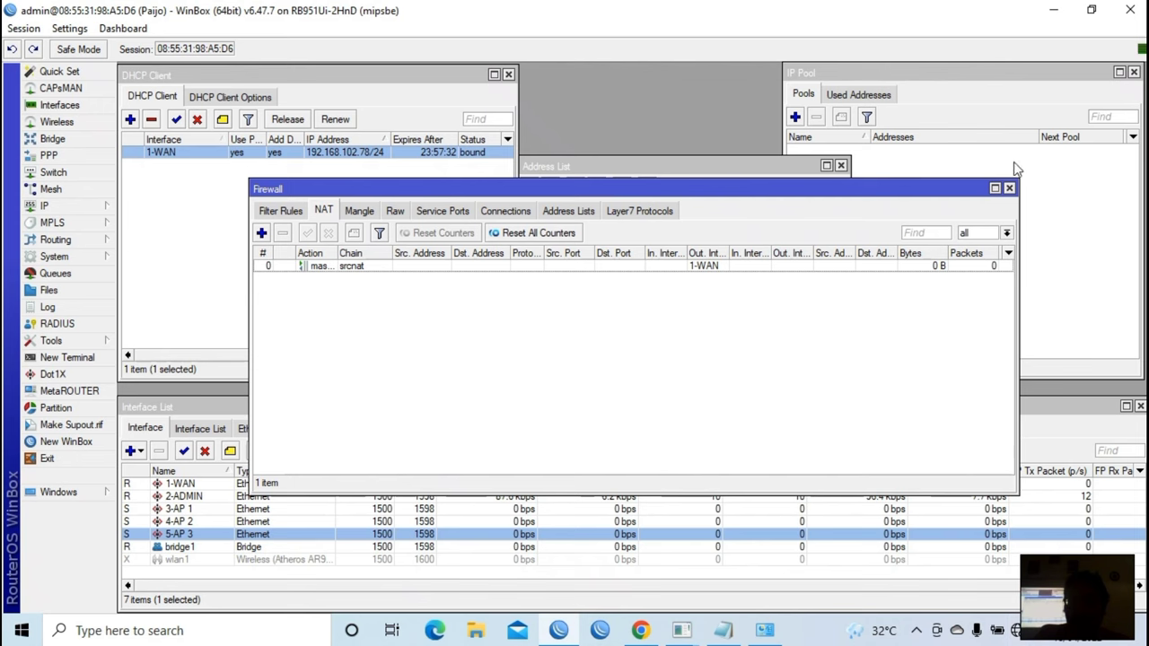
{"action": "left_click", "coordinate": [1009, 189]}
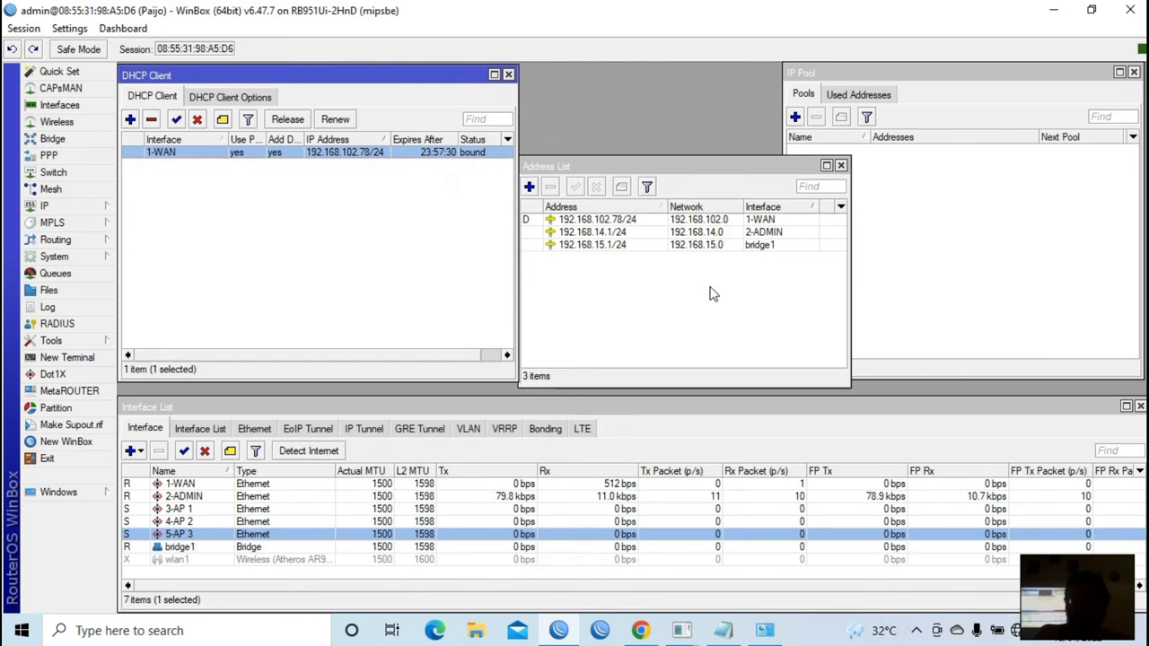
Close the DHCP Client list, show the DHCP Server list, and arrange windows so the addresses stay visible.
{"action": "left_click", "coordinate": [67, 209]}
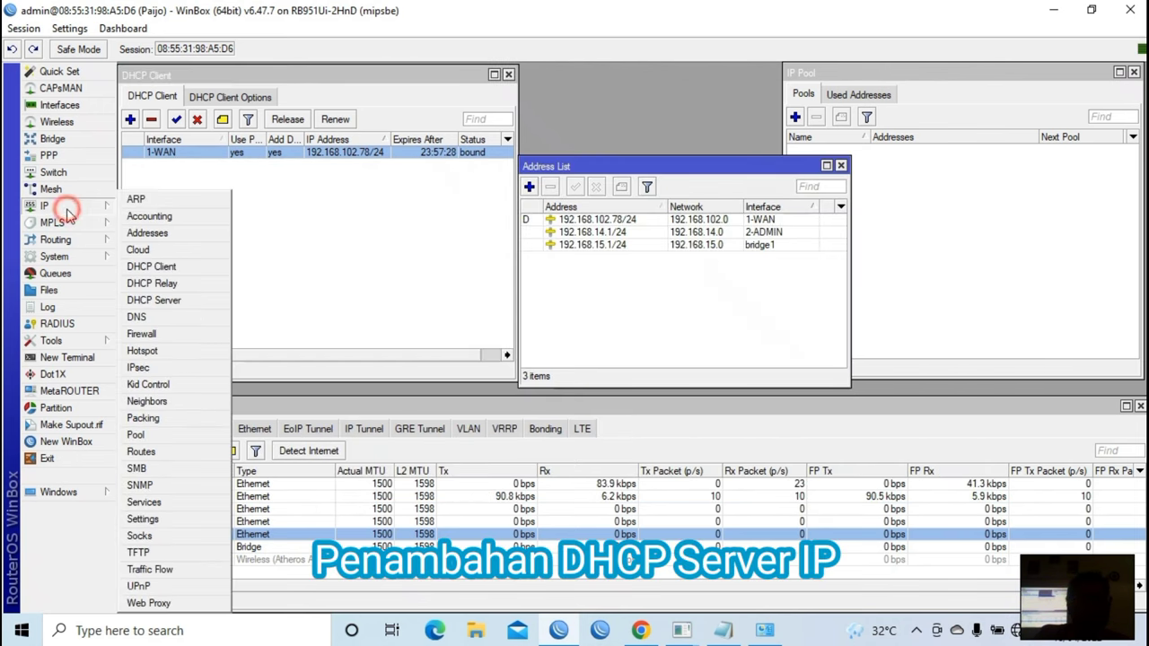
{"action": "left_click", "coordinate": [508, 75]}
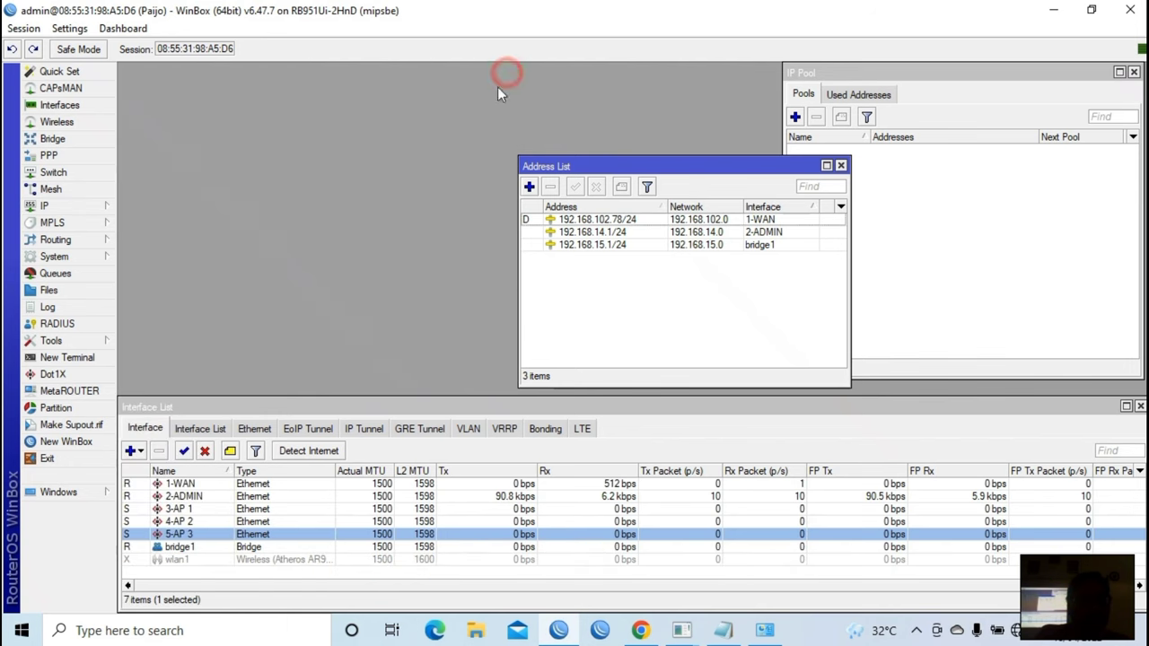
{"action": "left_click_drag", "start_coordinate": [569, 165], "coordinate": [687, 278]}
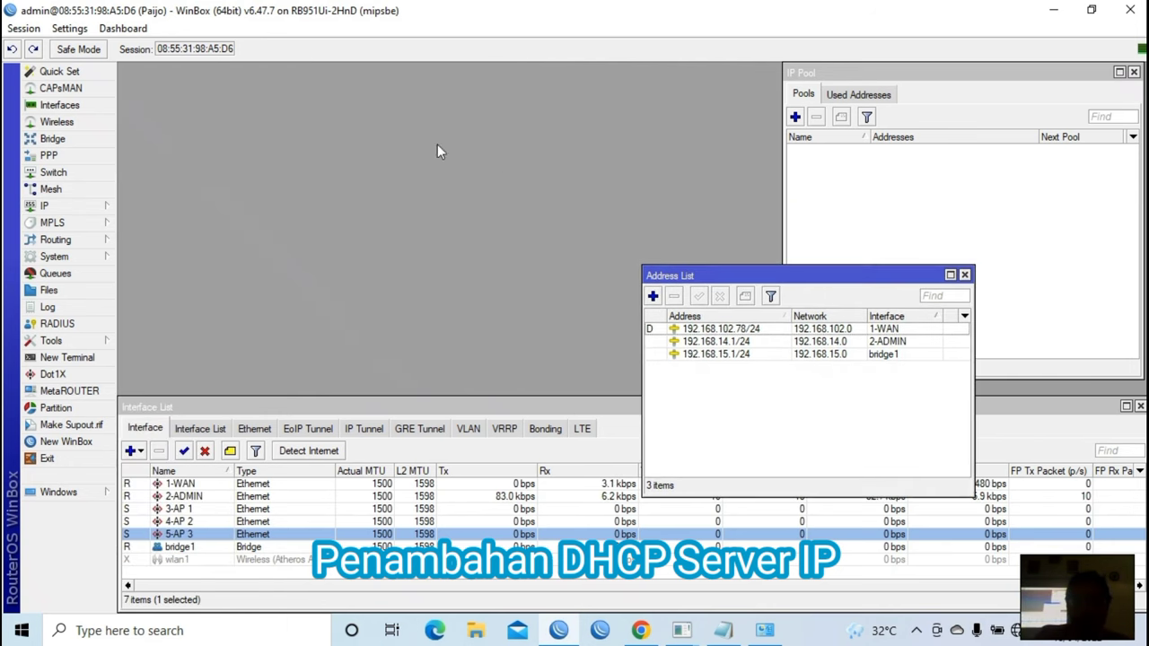
{"action": "left_click", "coordinate": [76, 206]}
{"action": "left_click", "coordinate": [176, 298]}
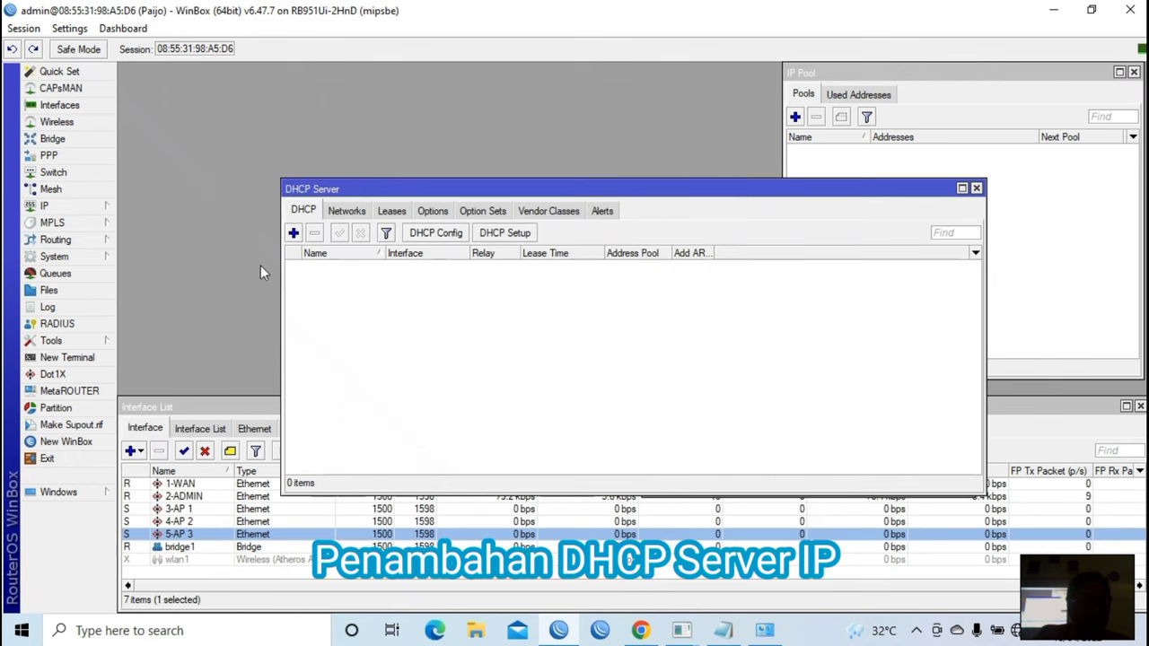
{"action": "left_click_drag", "start_coordinate": [372, 188], "coordinate": [212, 76]}
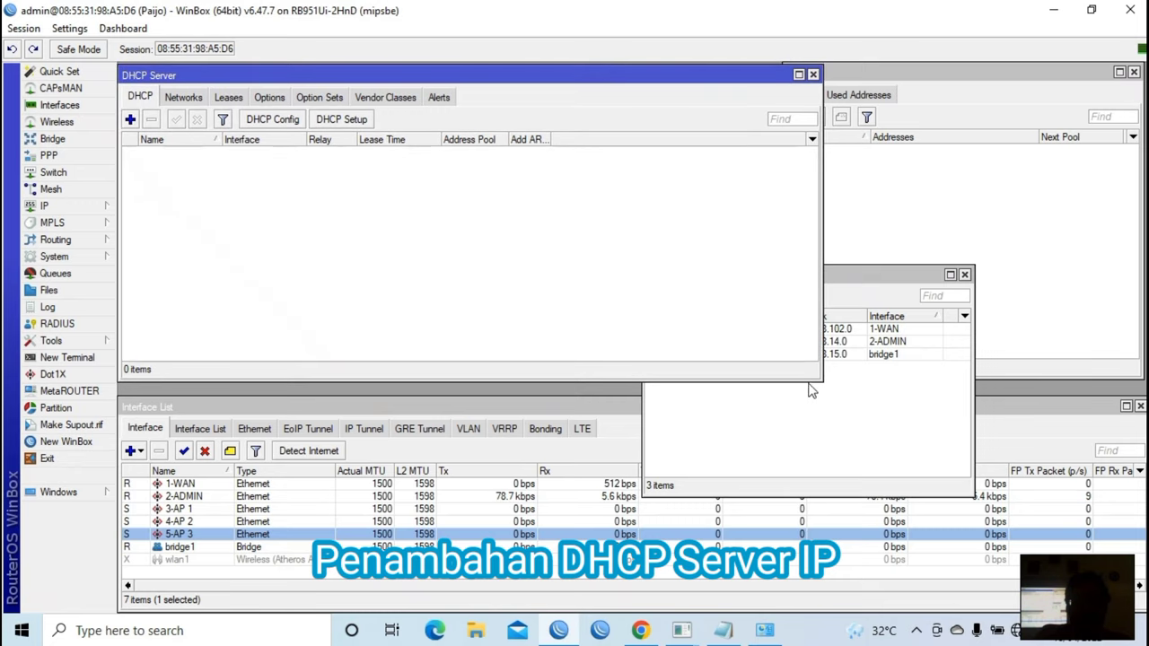
{"action": "left_click_drag", "start_coordinate": [813, 375], "coordinate": [767, 331]}
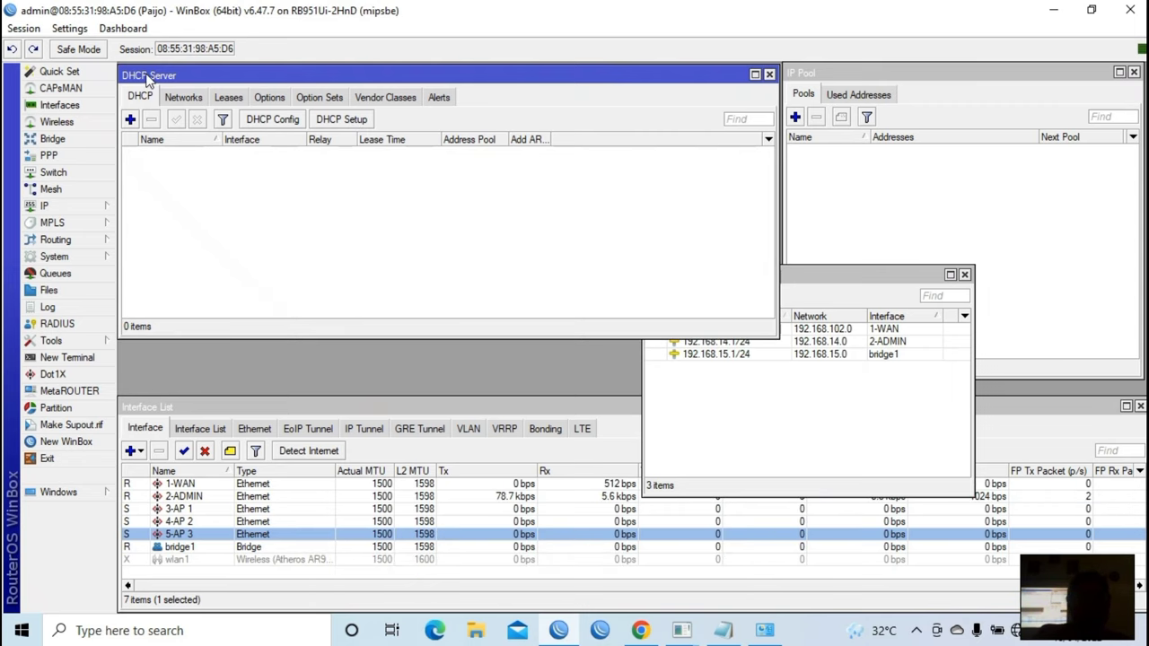
Start DHCP Setup on 2-ADMIN, accepting address space 192.168.14.0/24 and gateway 192.168.14.1.
{"action": "left_click", "coordinate": [339, 120]}
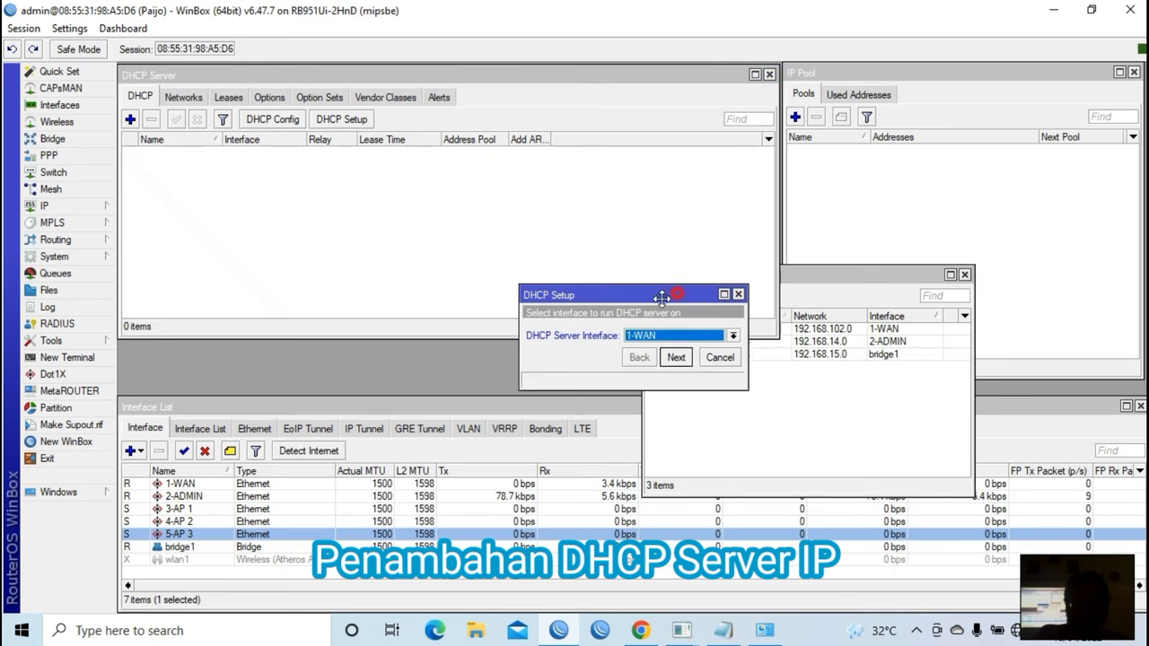
{"action": "left_click_drag", "start_coordinate": [662, 297], "coordinate": [531, 304]}
{"action": "left_click", "coordinate": [530, 344]}
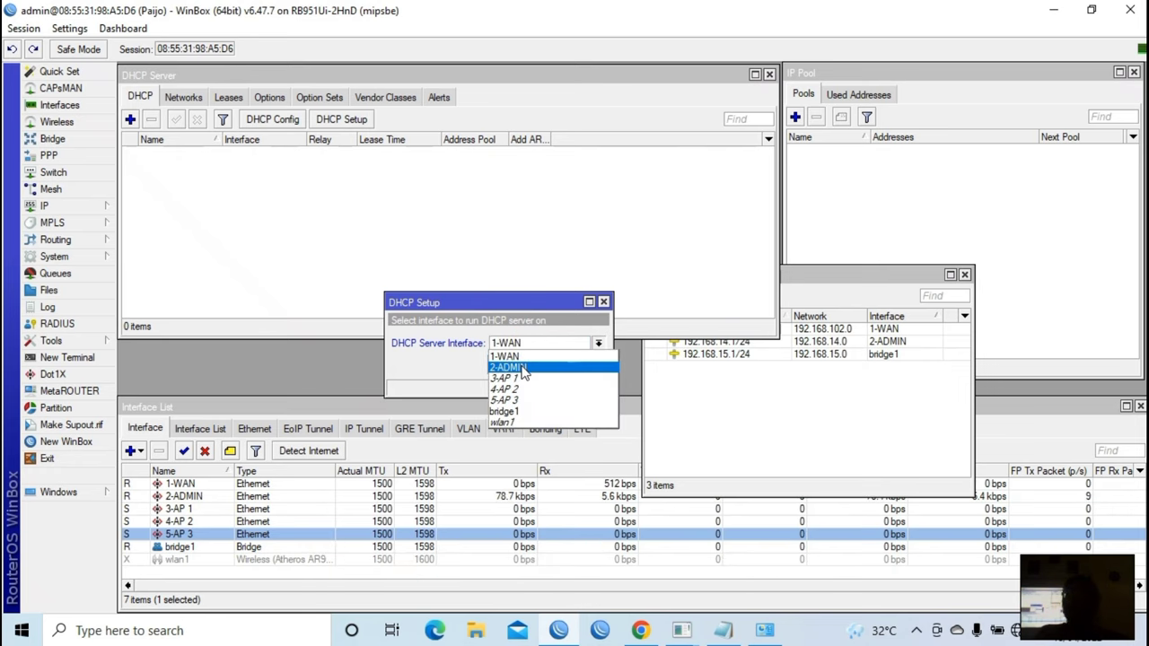
{"action": "left_click", "coordinate": [508, 367]}
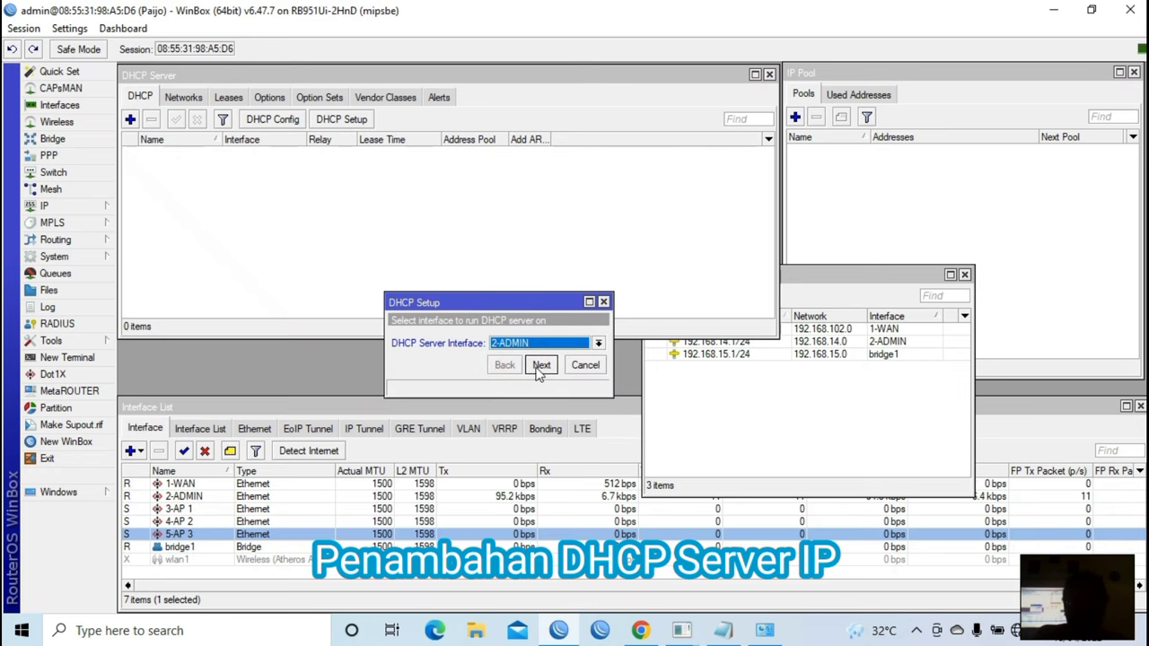
{"action": "left_click", "coordinate": [541, 366]}
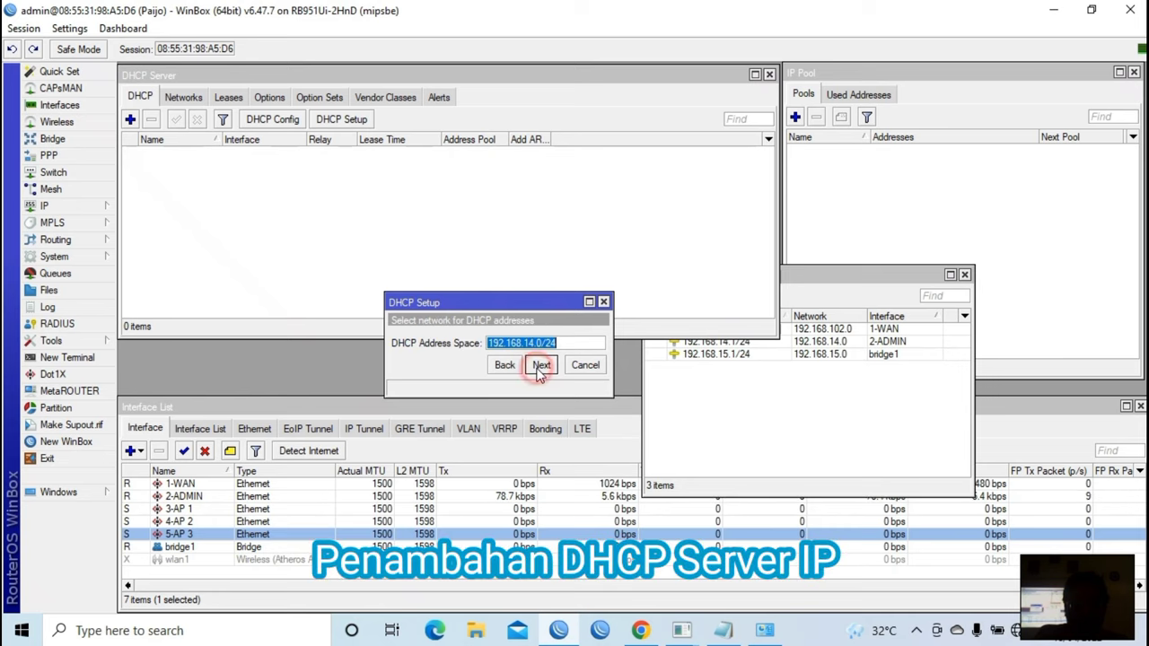
{"action": "left_click", "coordinate": [540, 368]}
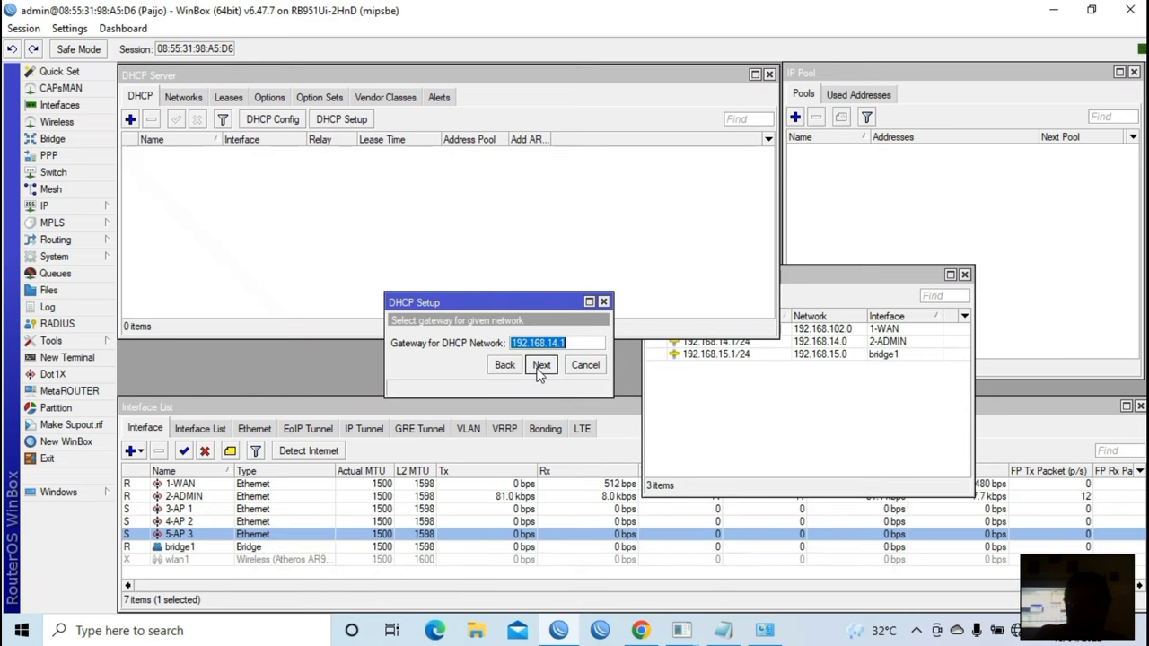
{"action": "left_click", "coordinate": [539, 367]}
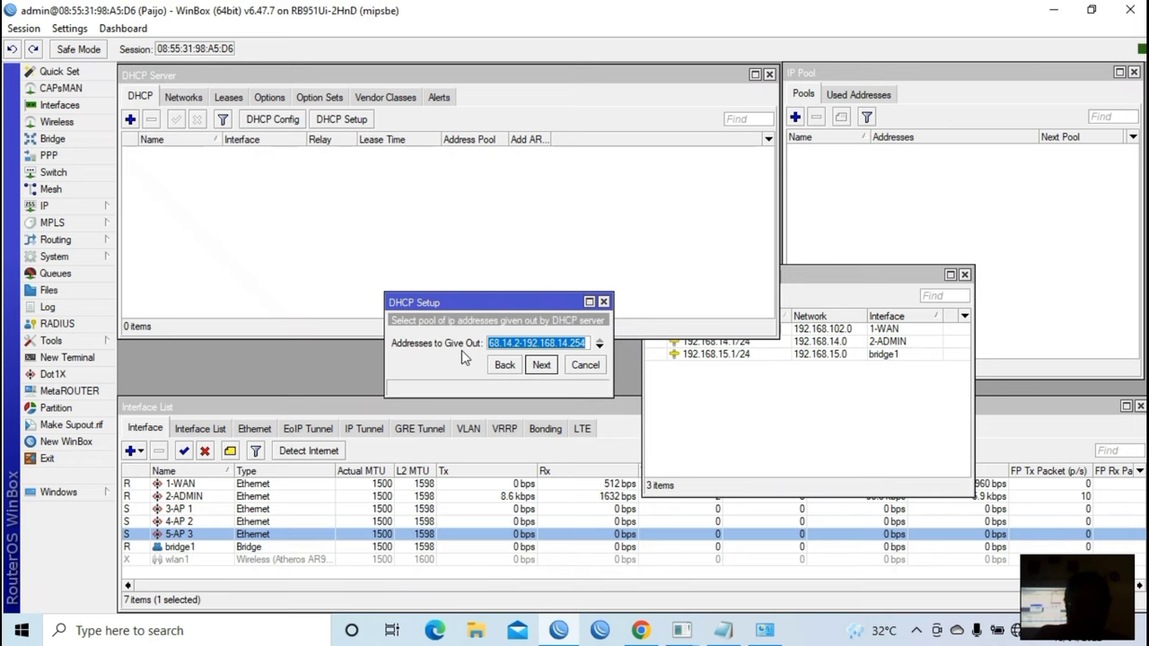
Narrow the addresses to give out to 192.168.14.20-192.168.14.100.
{"action": "left_click", "coordinate": [515, 343]}
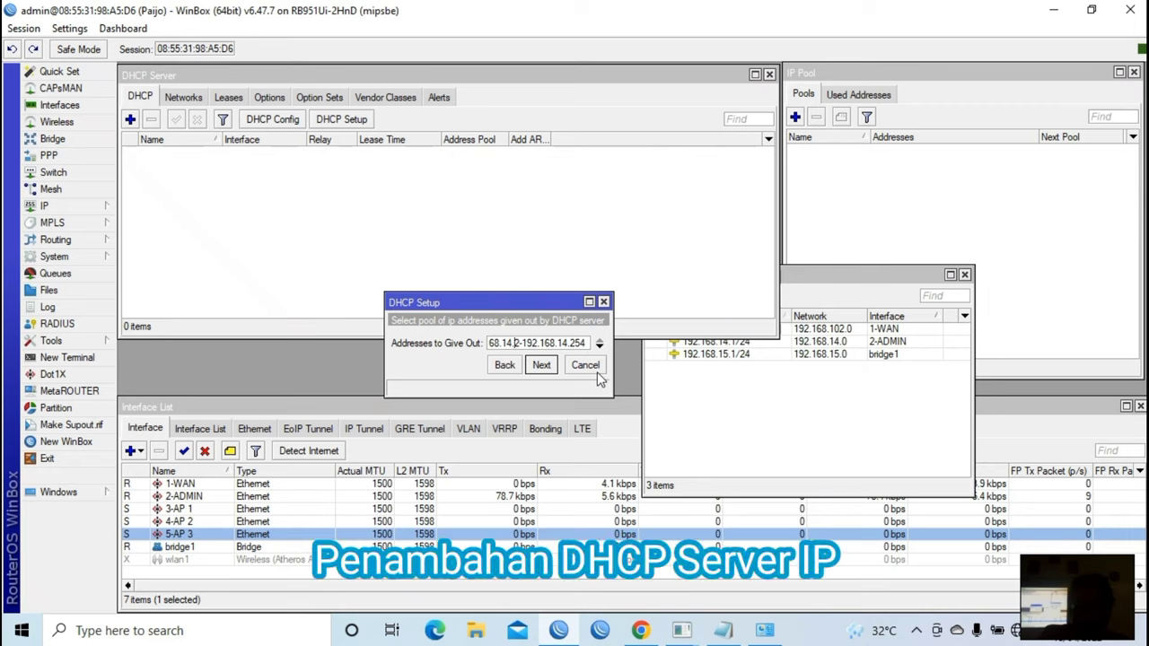
{"action": "type", "text": "0"}
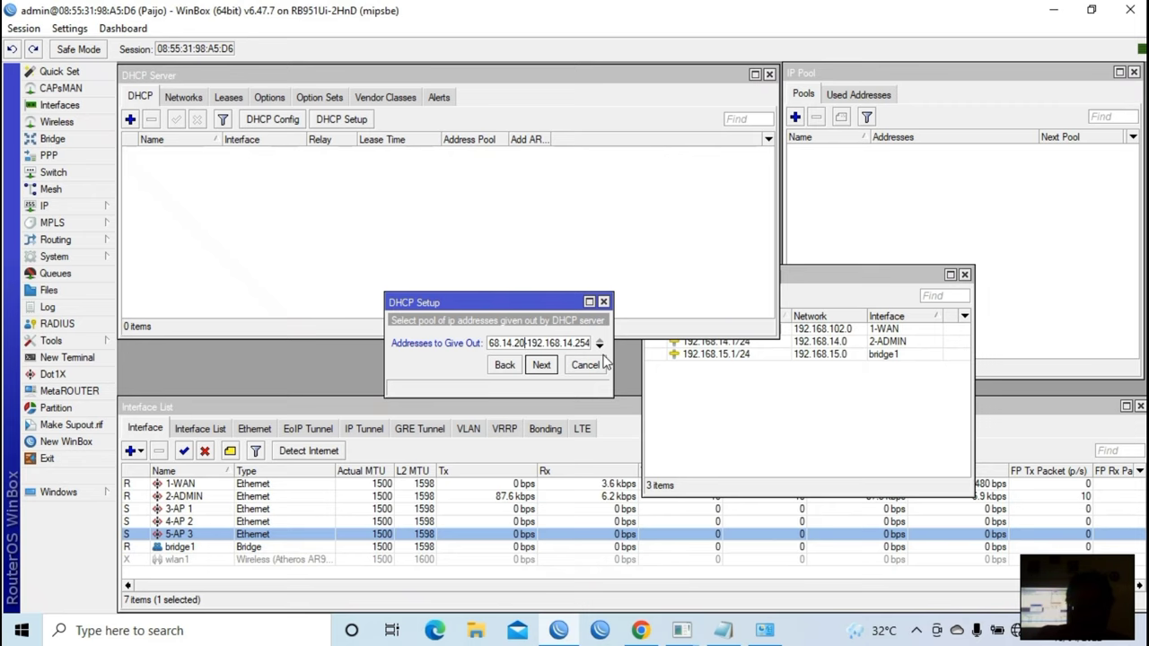
{"action": "key", "text": "End"}
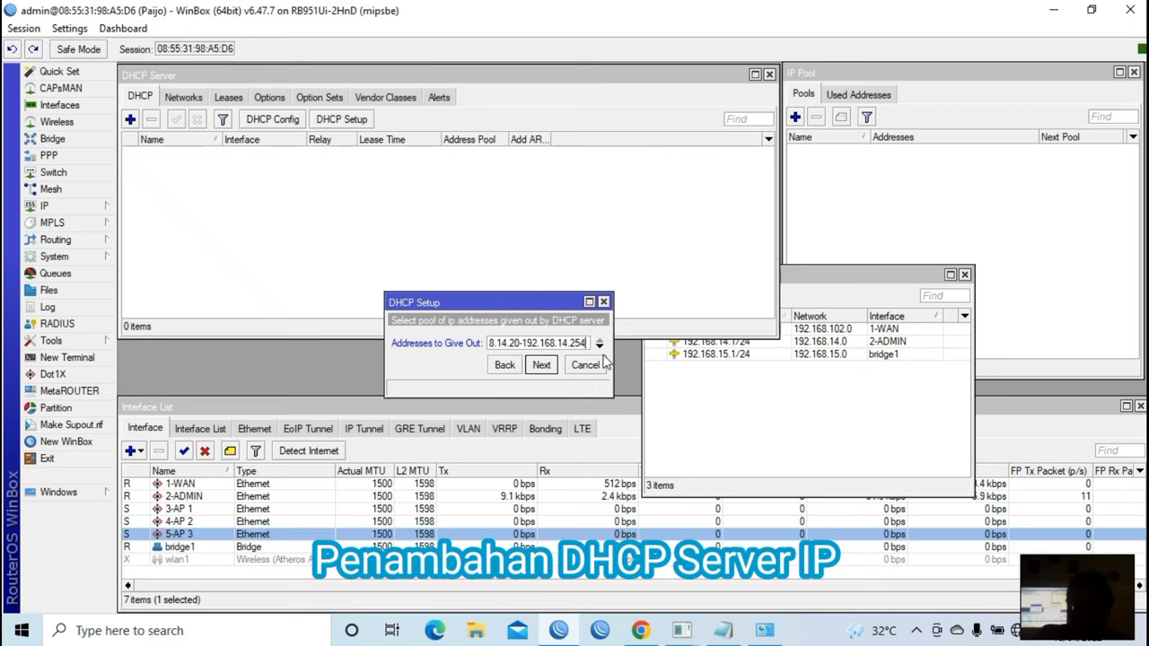
{"action": "key", "text": "BackSpace"}
{"action": "key", "text": "BackSpace"}
{"action": "key", "text": "BackSpace"}
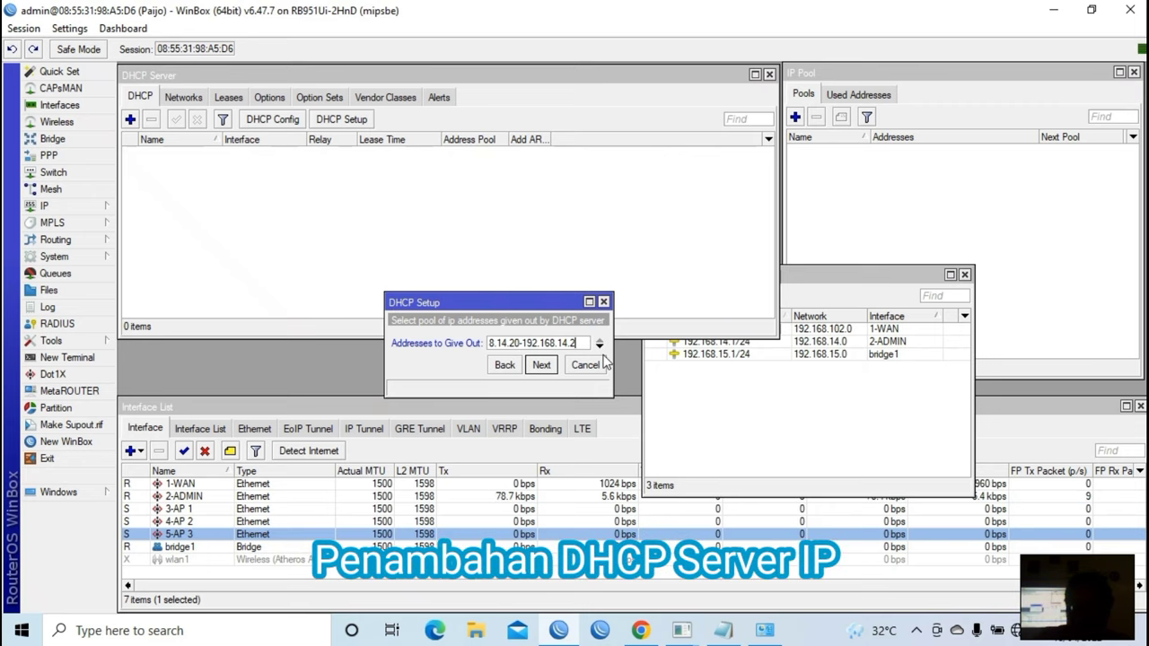
{"action": "type", "text": "100"}
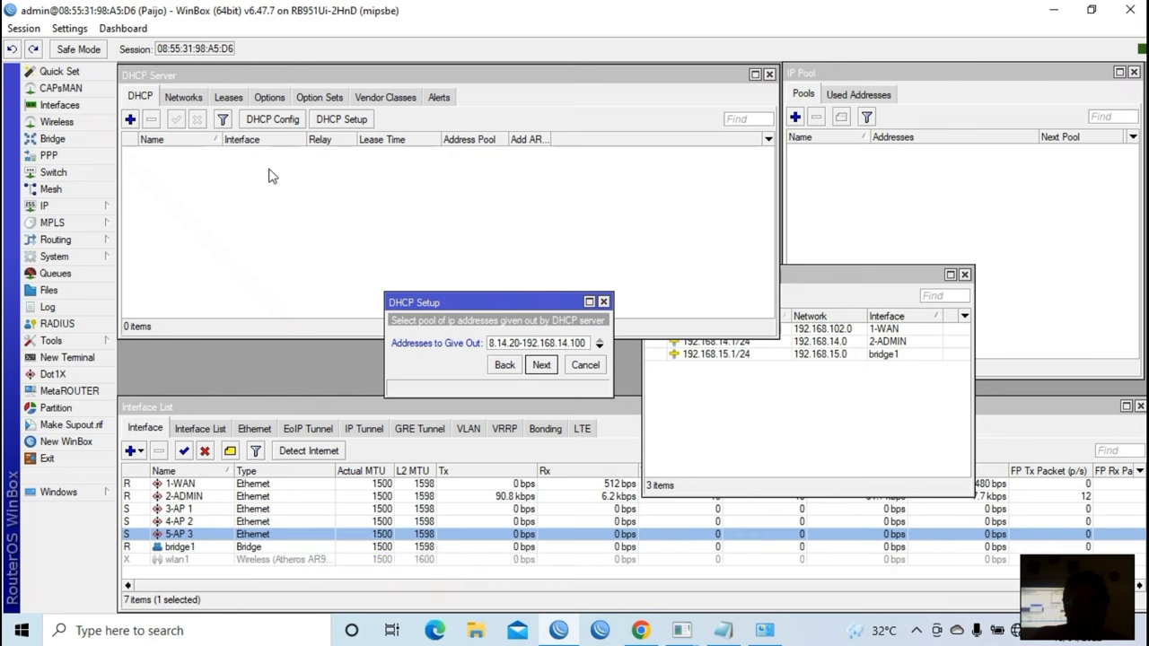
Check 2-ADMIN's 192.168.14.1/24 address, then accept the range and DNS server 192.168.102.1.
{"action": "left_click", "coordinate": [847, 299]}
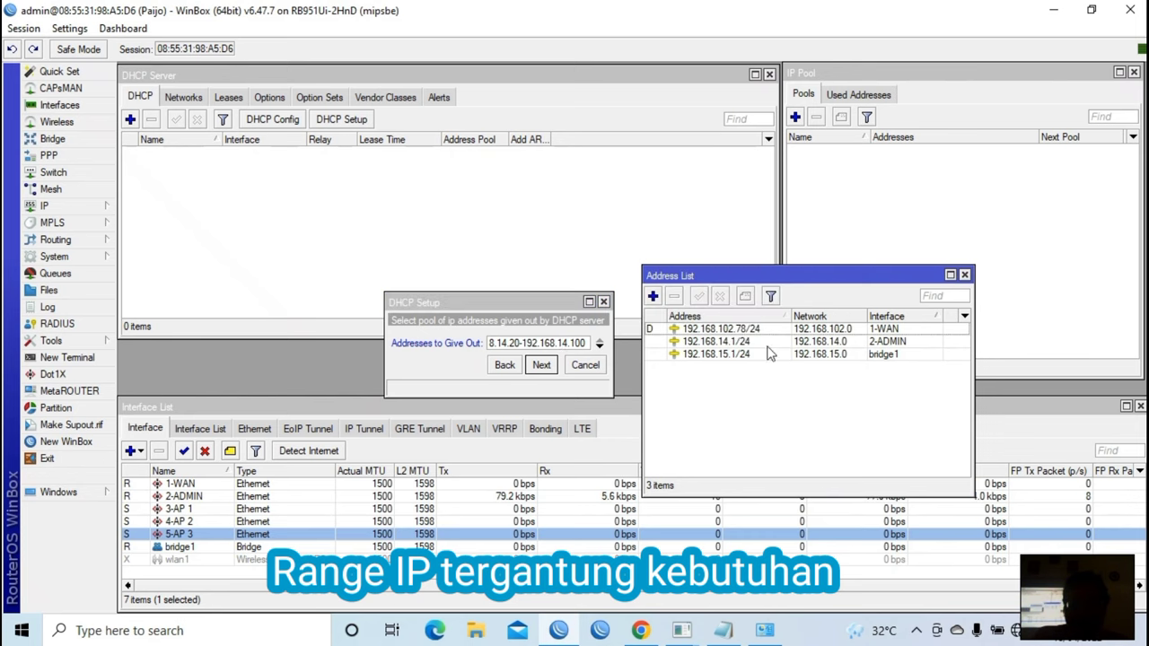
{"action": "left_click", "coordinate": [888, 343]}
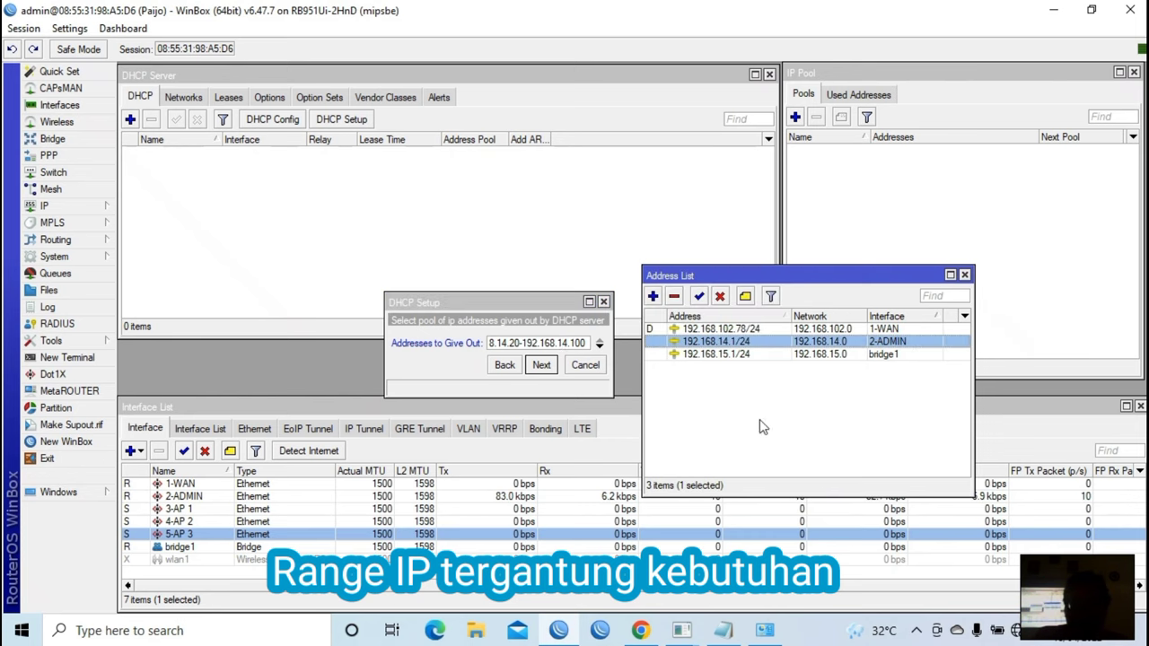
{"action": "left_click", "coordinate": [542, 366]}
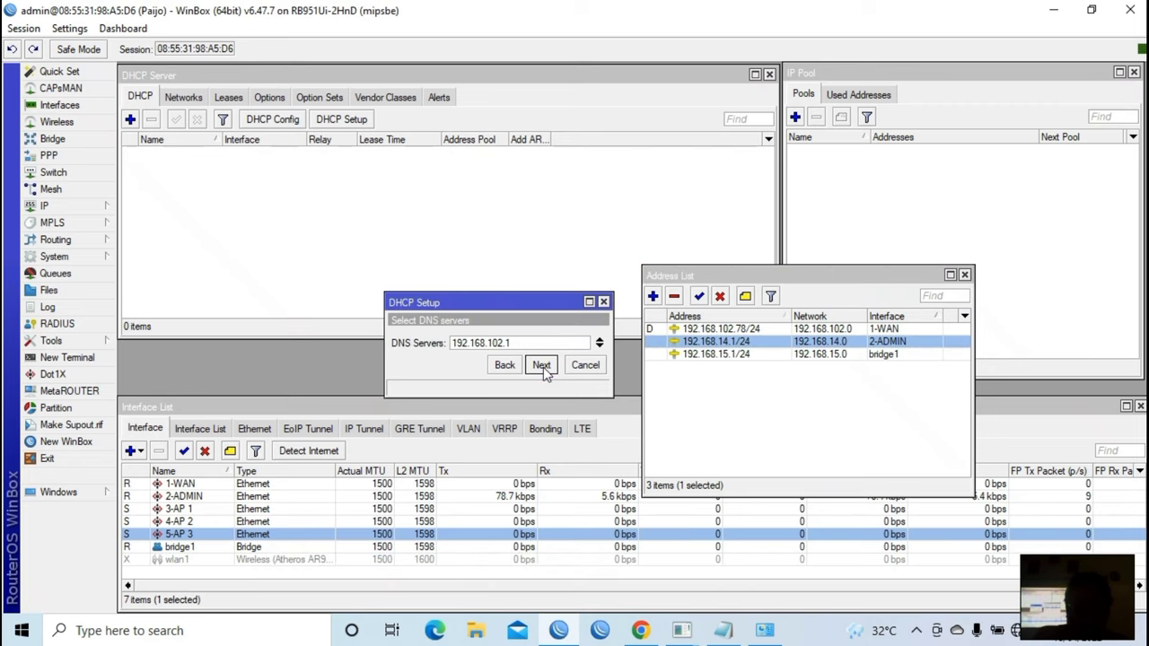
{"action": "left_click", "coordinate": [542, 367]}
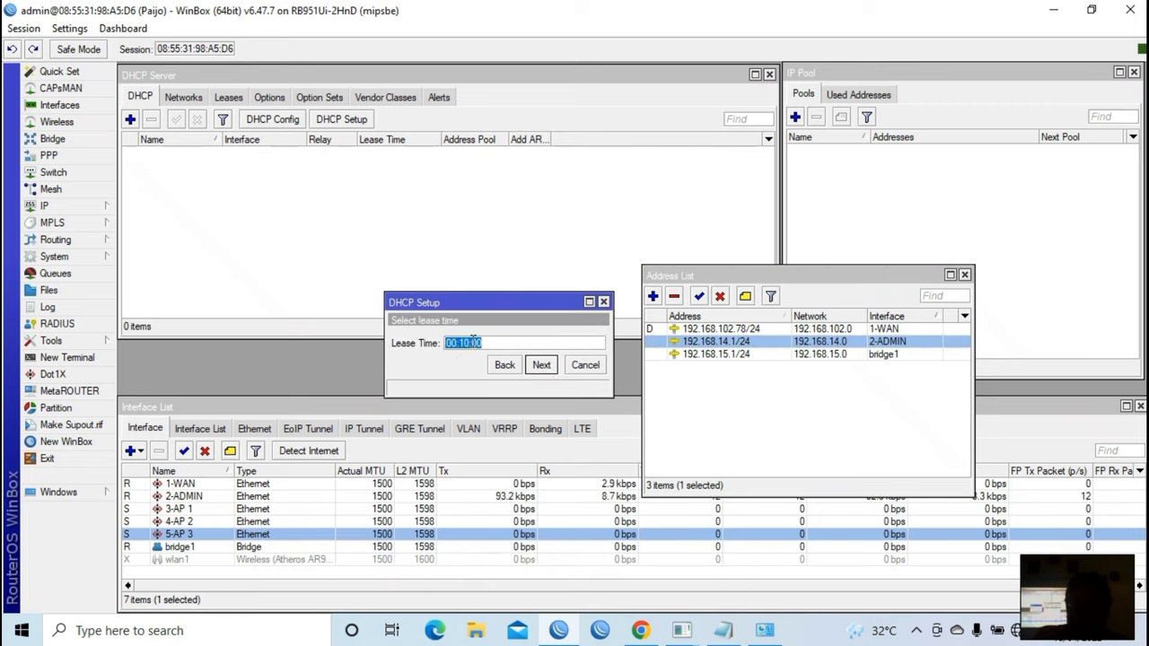
Set the lease time to 00:10:00 and finish, creating dhcp1 with pool dhcp_pool0.
{"action": "type", "text": "00:10:00"}
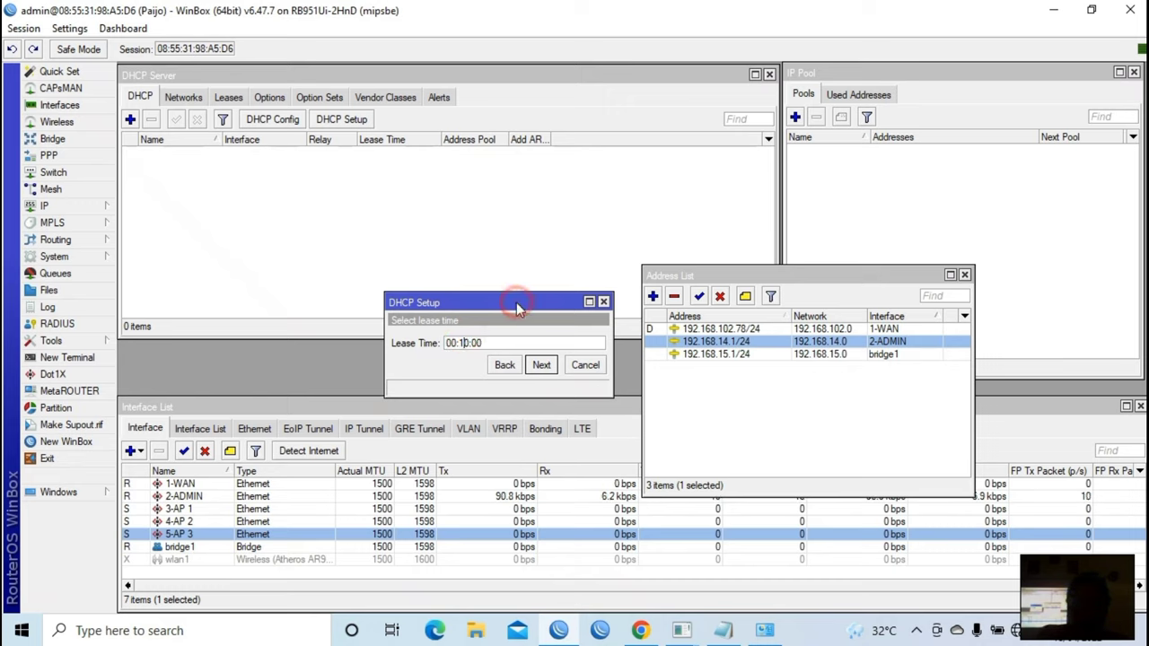
{"action": "left_click_drag", "start_coordinate": [516, 303], "coordinate": [531, 311]}
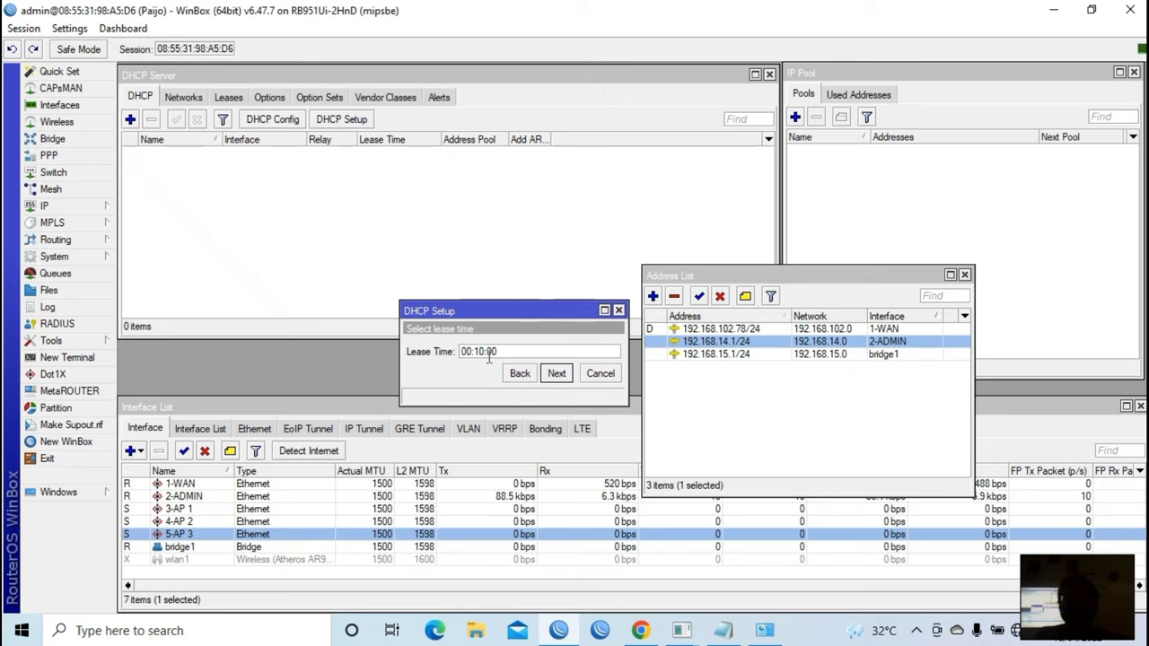
{"action": "left_click_drag", "start_coordinate": [486, 352], "coordinate": [467, 350]}
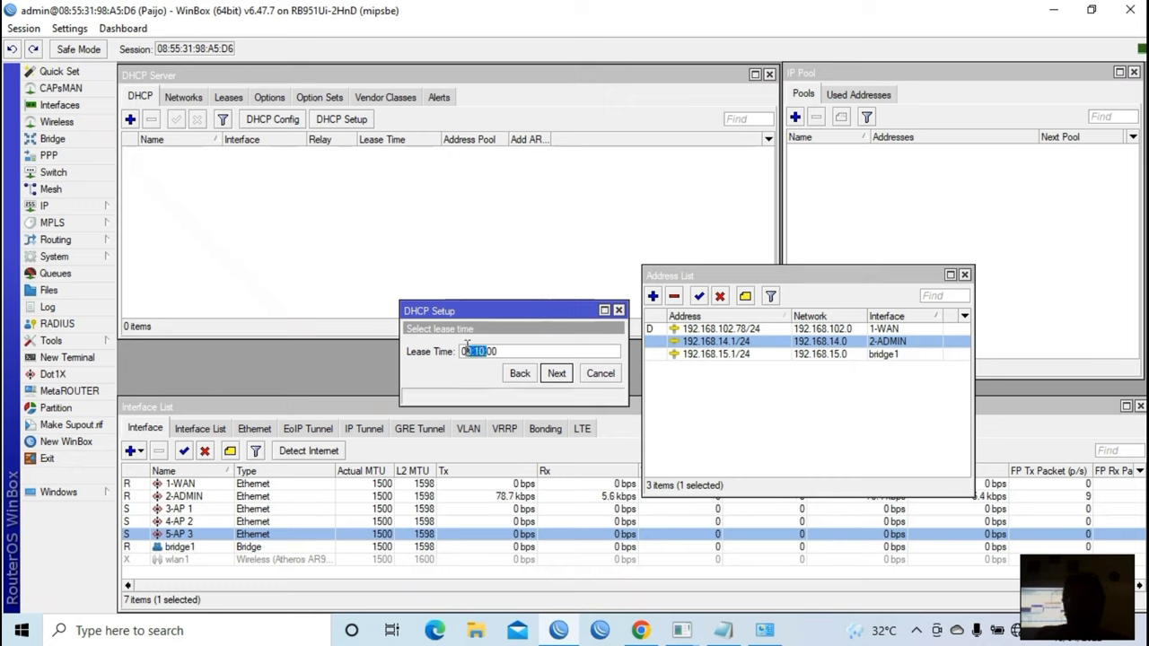
{"action": "left_click", "coordinate": [526, 354]}
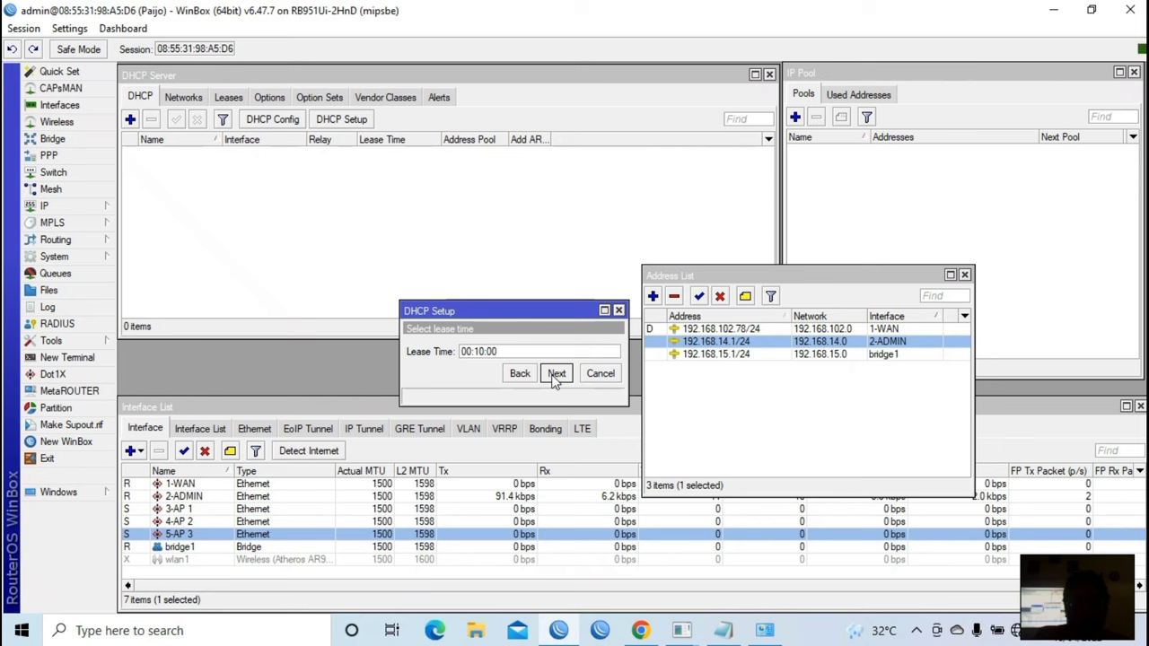
{"action": "left_click", "coordinate": [555, 375]}
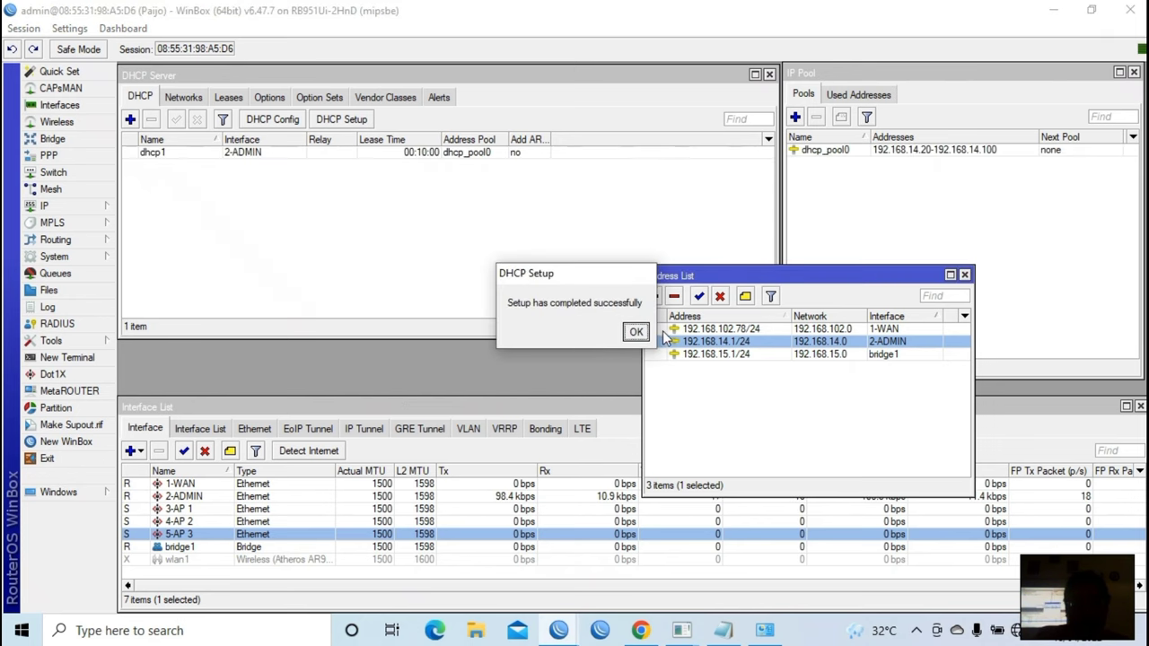
Dismiss the success message and review the new dhcp_pool0 and dhcp1 entries.
{"action": "left_click", "coordinate": [635, 331]}
{"action": "left_click", "coordinate": [905, 171]}
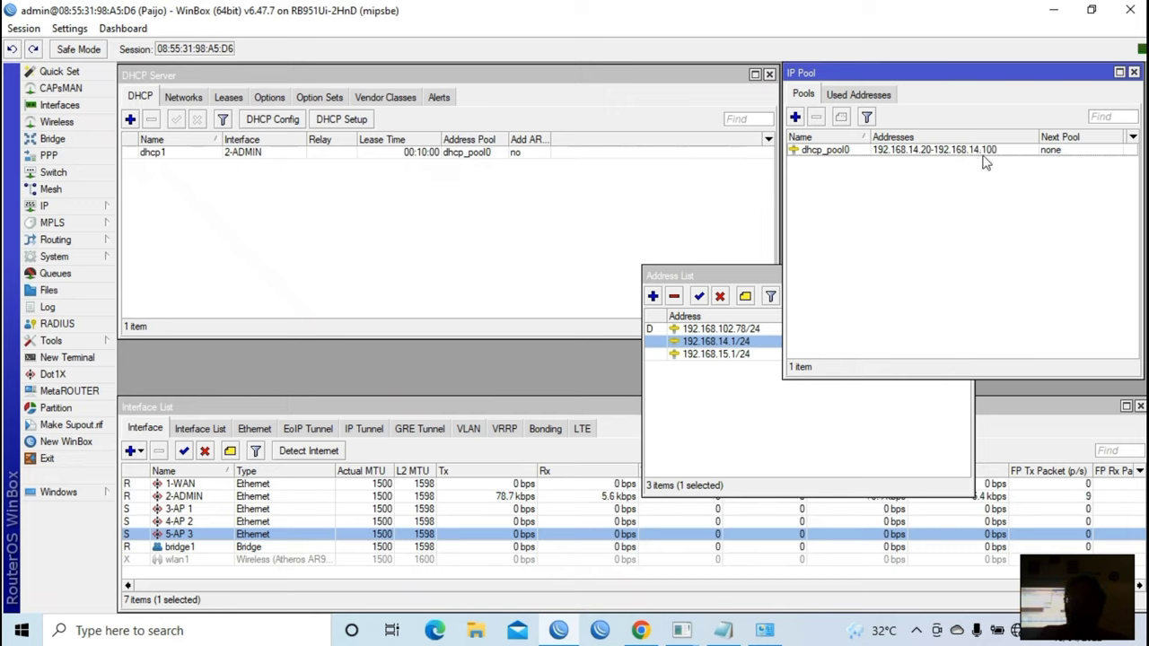
{"action": "left_click", "coordinate": [927, 154]}
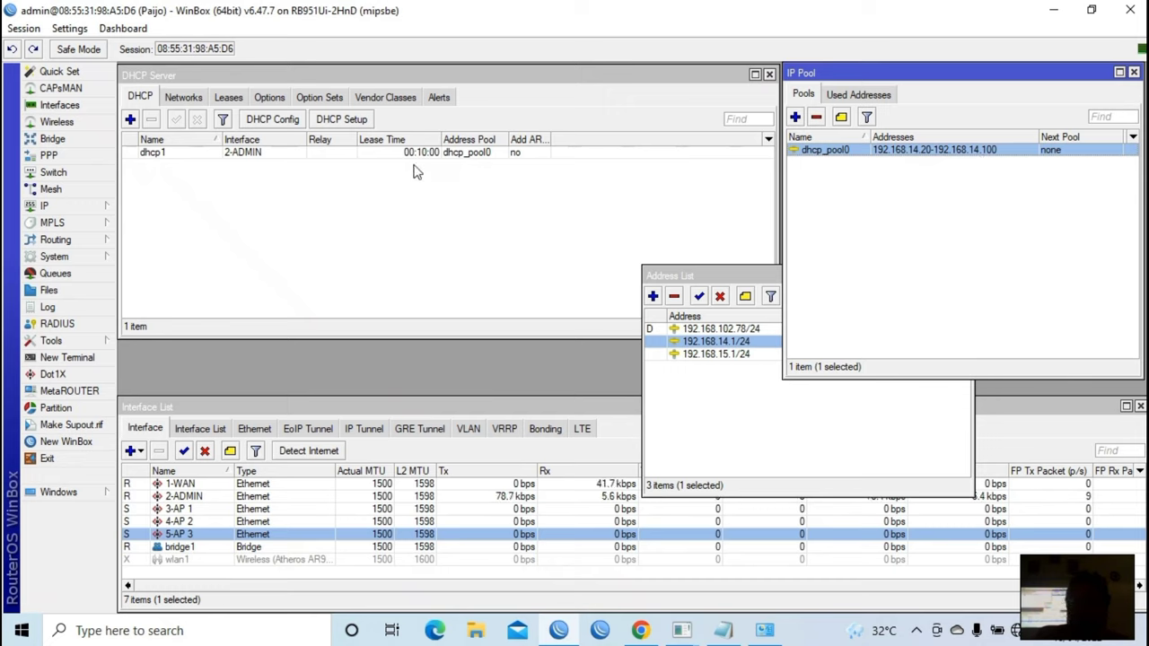
{"action": "left_click", "coordinate": [485, 155]}
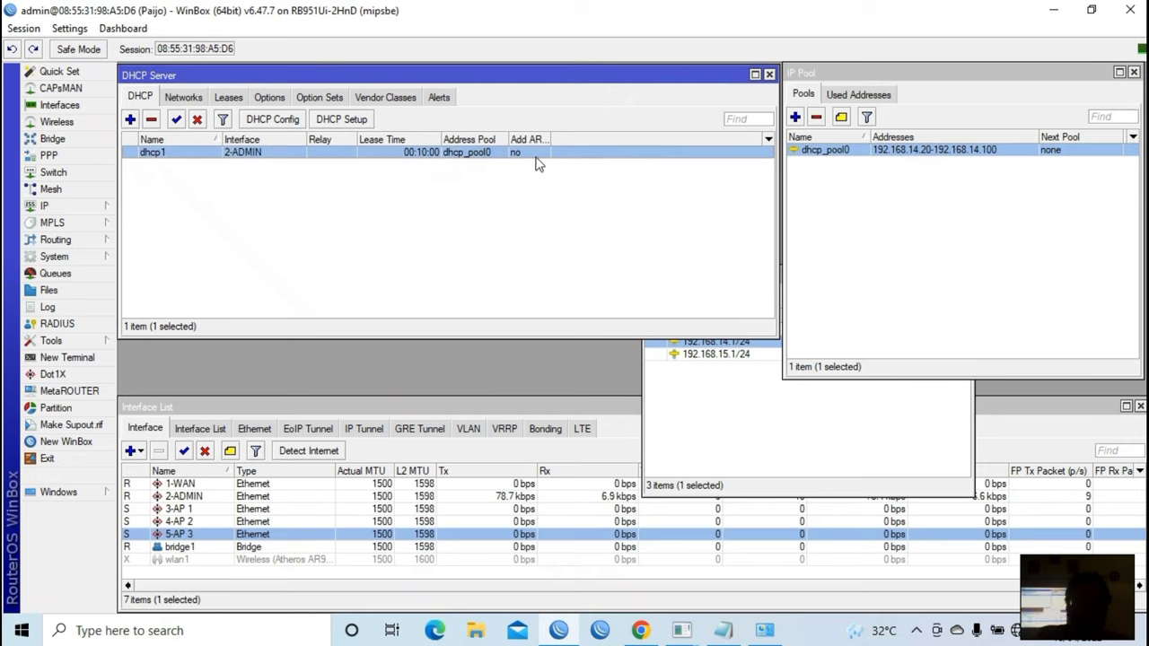
Verify dhcp_pool0 spans 192.168.14.20-192.168.14.100, then shrink the Address List window.
{"action": "double_click", "coordinate": [830, 151]}
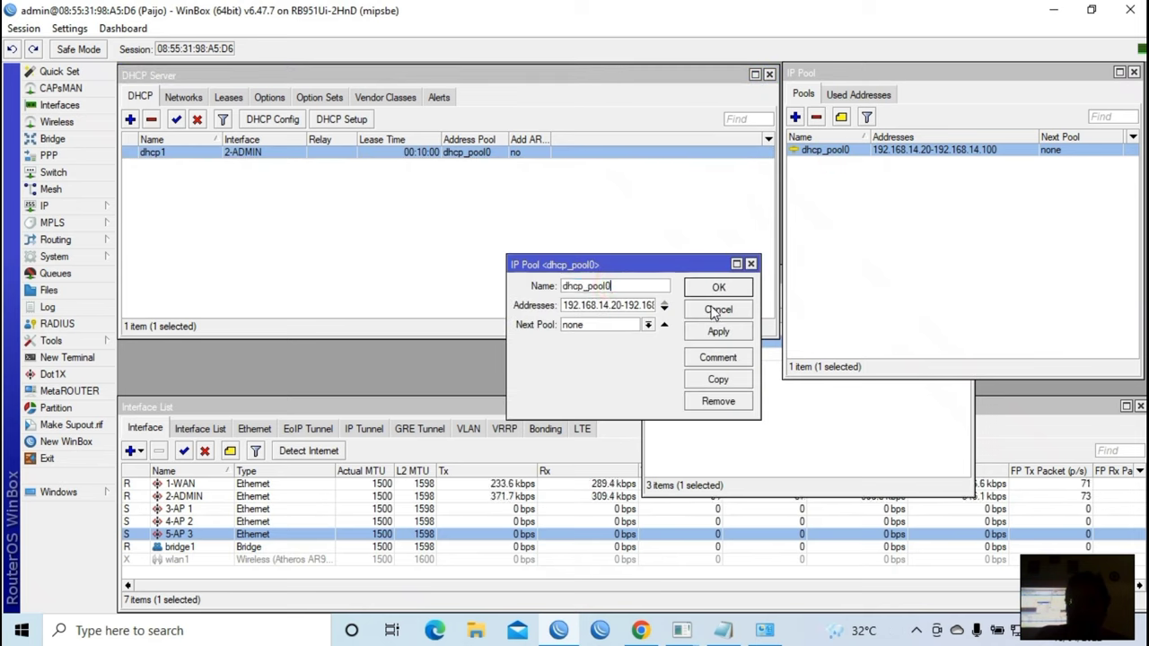
{"action": "left_click", "coordinate": [714, 310]}
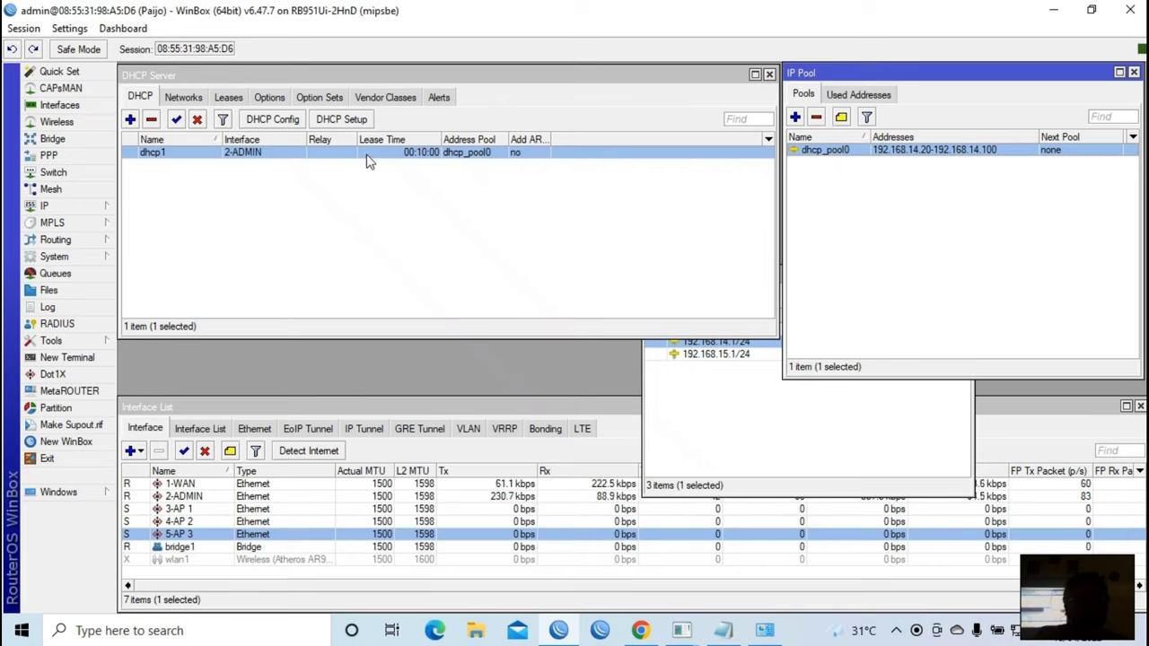
{"action": "double_click", "coordinate": [826, 150]}
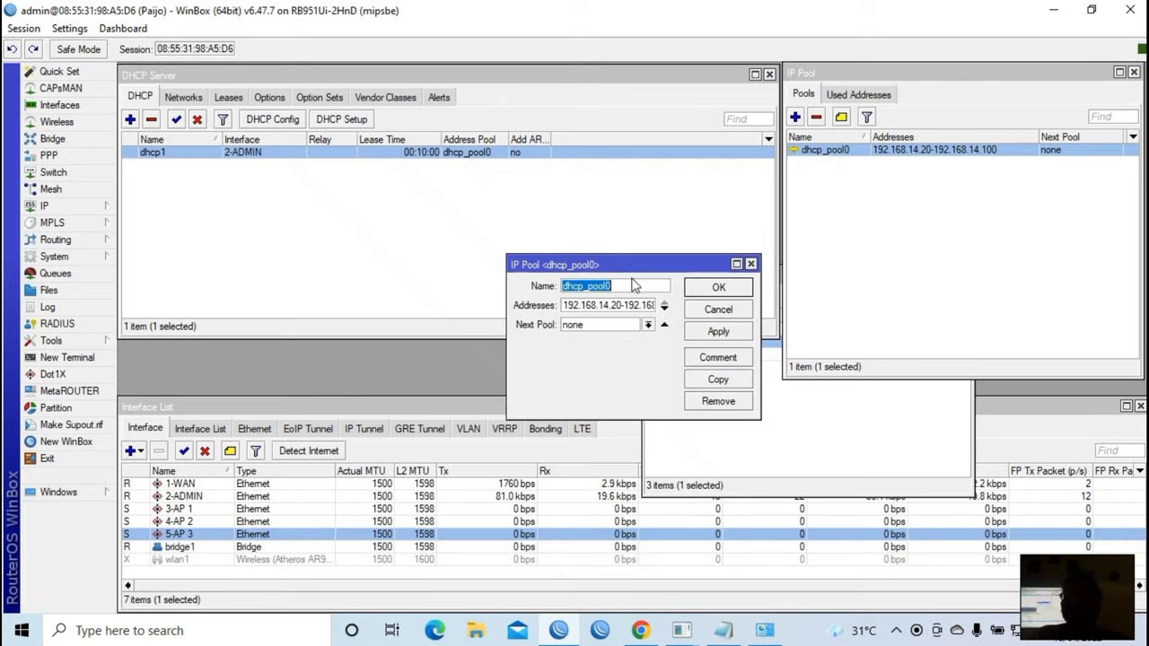
{"action": "left_click", "coordinate": [698, 312]}
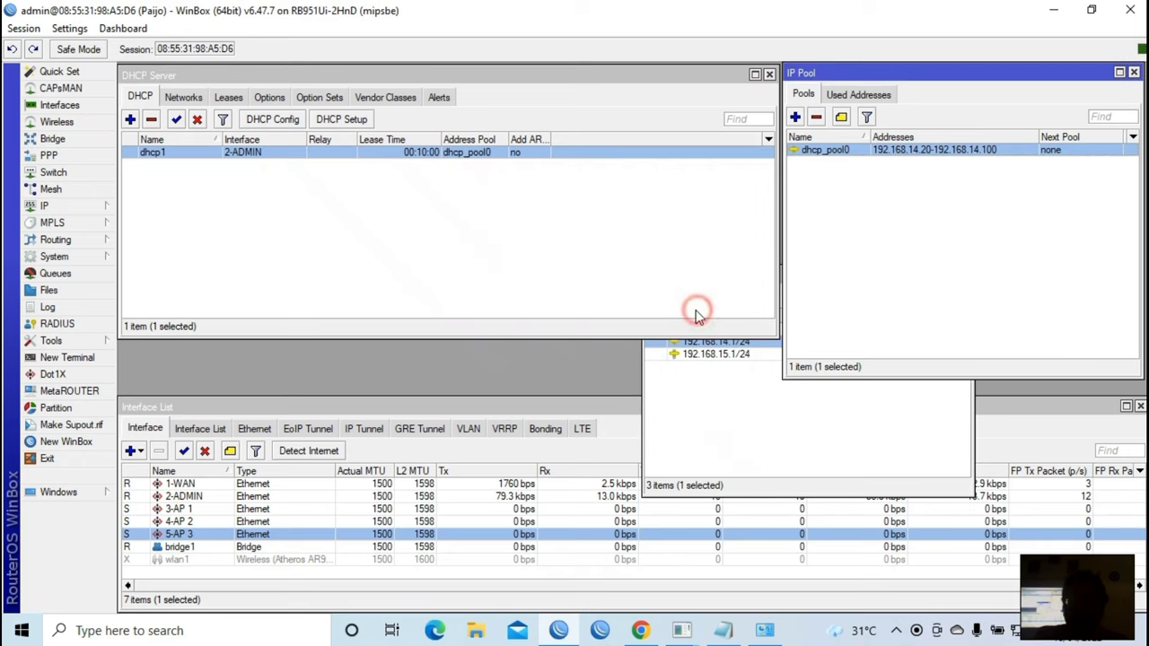
{"action": "left_click", "coordinate": [690, 414]}
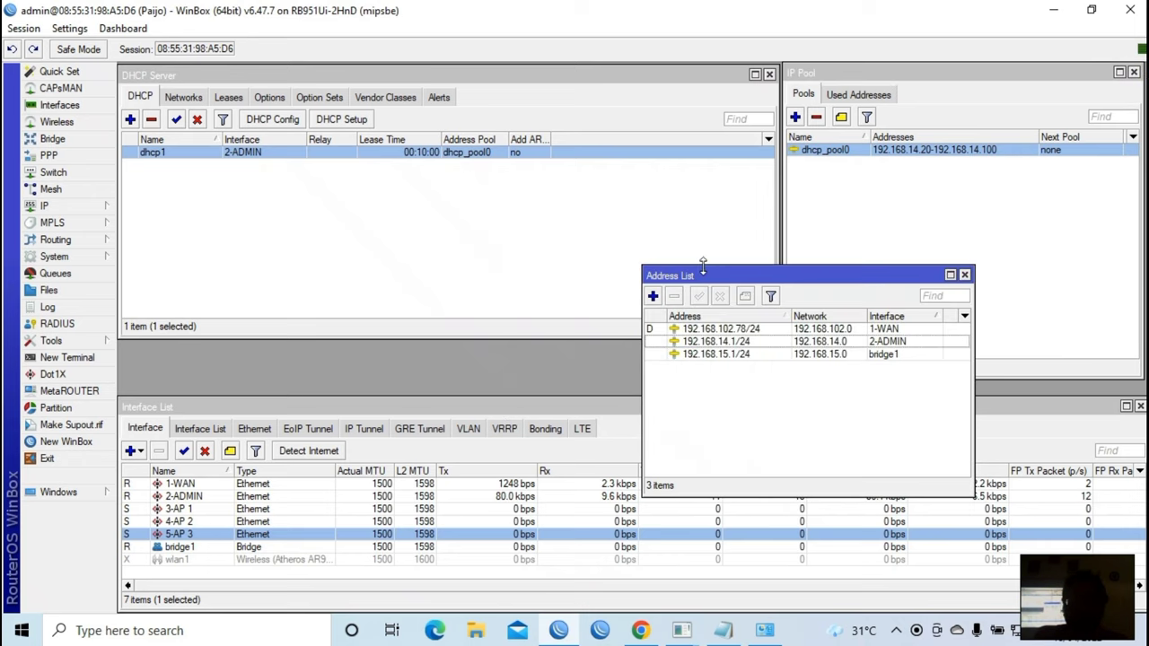
{"action": "left_click_drag", "start_coordinate": [641, 265], "coordinate": [669, 311]}
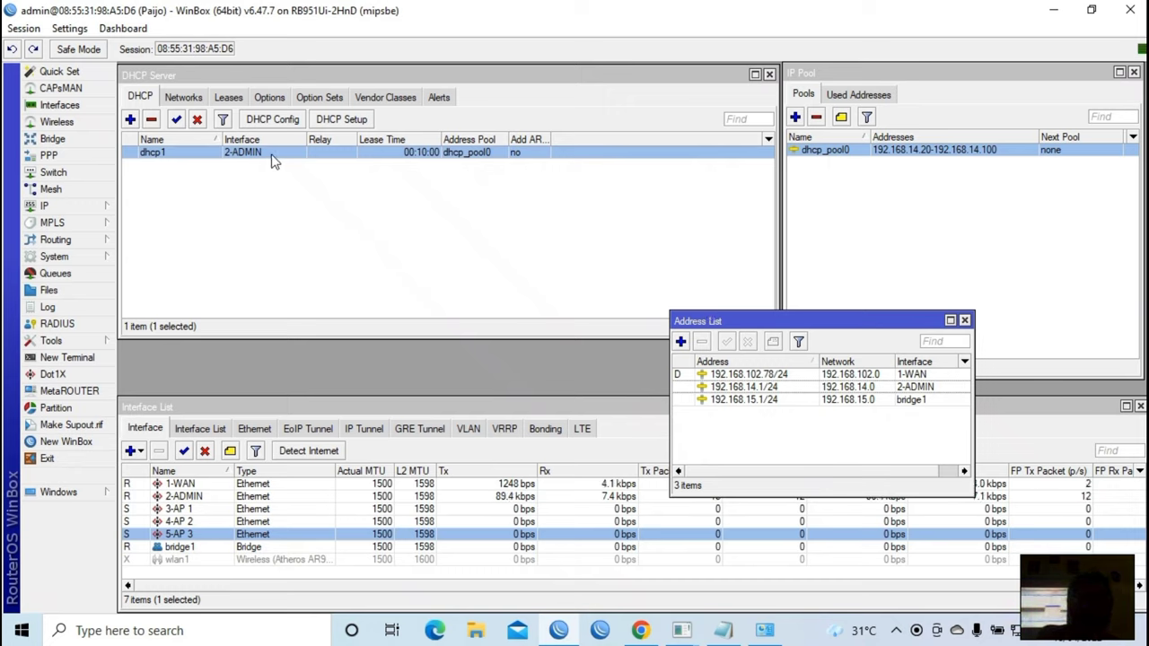
Start a DHCP setup on bridge1, accepting address space 192.168.15.0/24 and gateway 192.168.15.1.
{"action": "left_click", "coordinate": [341, 119]}
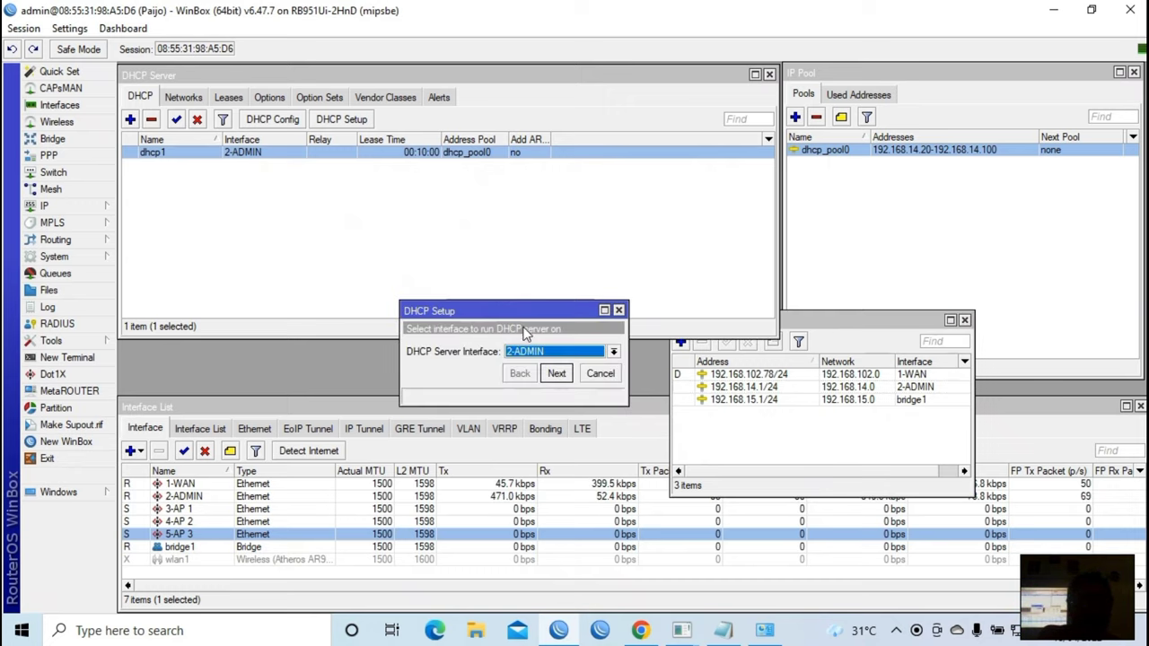
{"action": "left_click", "coordinate": [542, 352]}
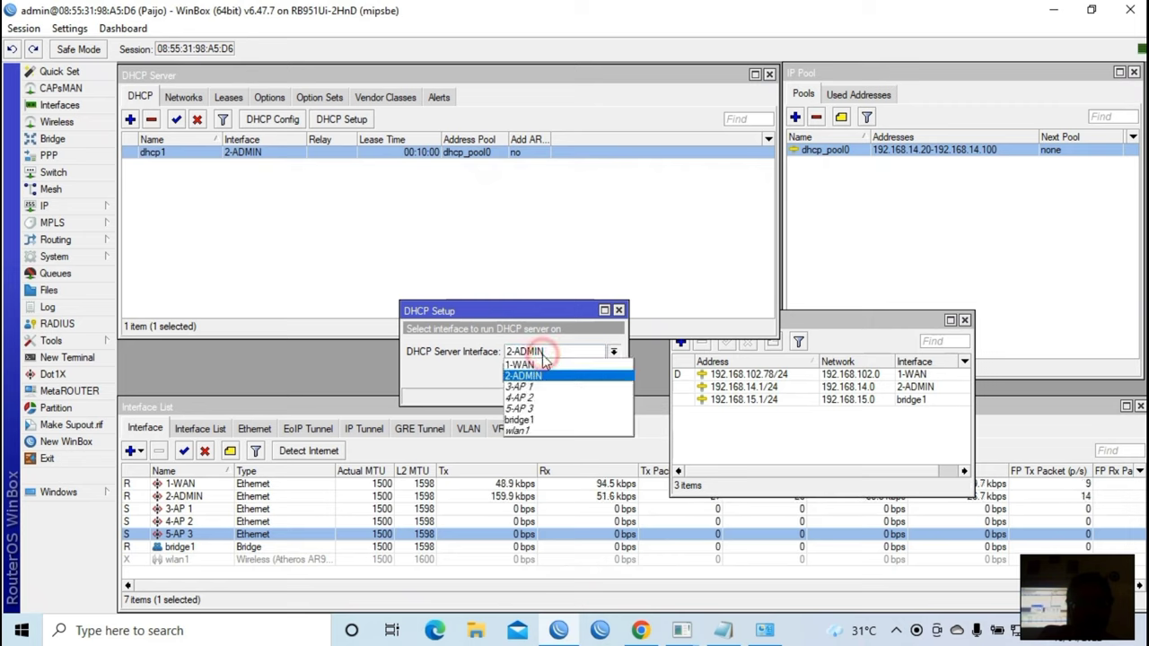
{"action": "left_click", "coordinate": [525, 419]}
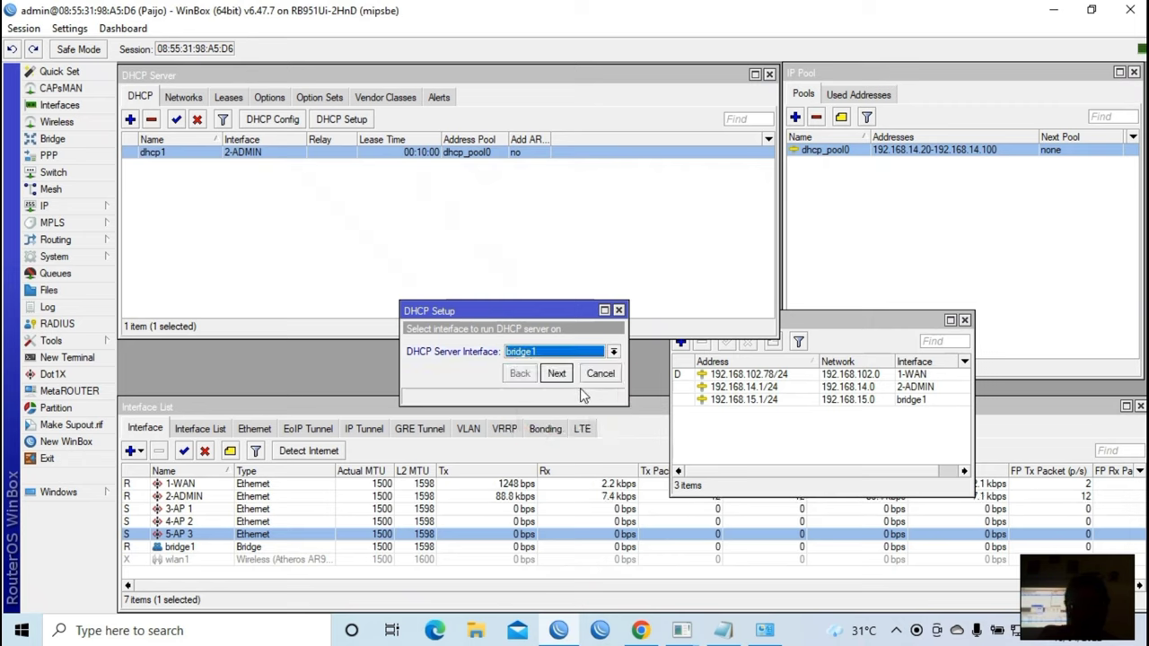
{"action": "left_click", "coordinate": [556, 373]}
{"action": "left_click", "coordinate": [556, 374]}
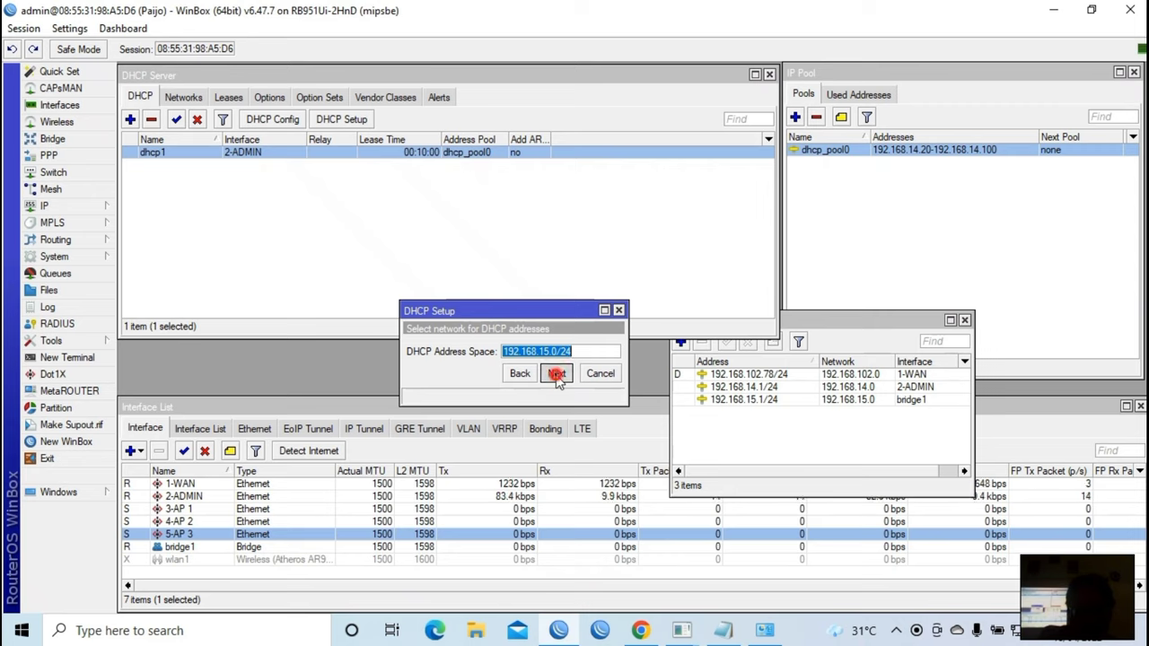
{"action": "left_click", "coordinate": [556, 373]}
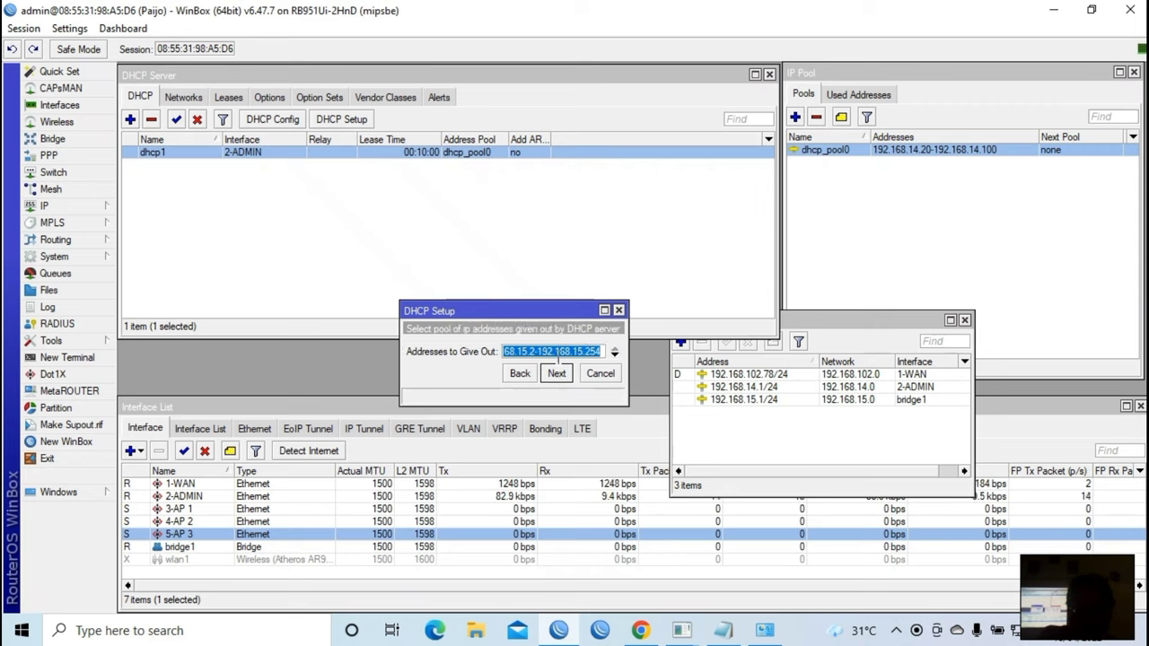
Change the addresses to give out to 192.168.15.101-192.168.15.200.
{"action": "left_click", "coordinate": [537, 351]}
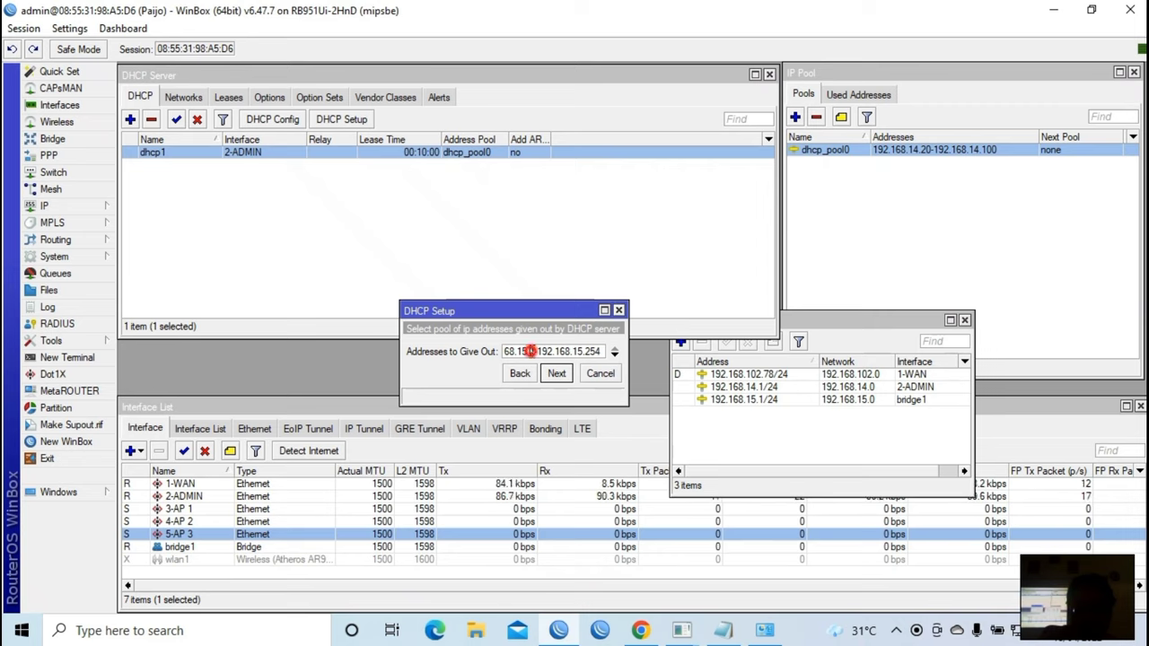
{"action": "key", "text": "BackSpace"}
{"action": "key", "text": "BackSpace"}
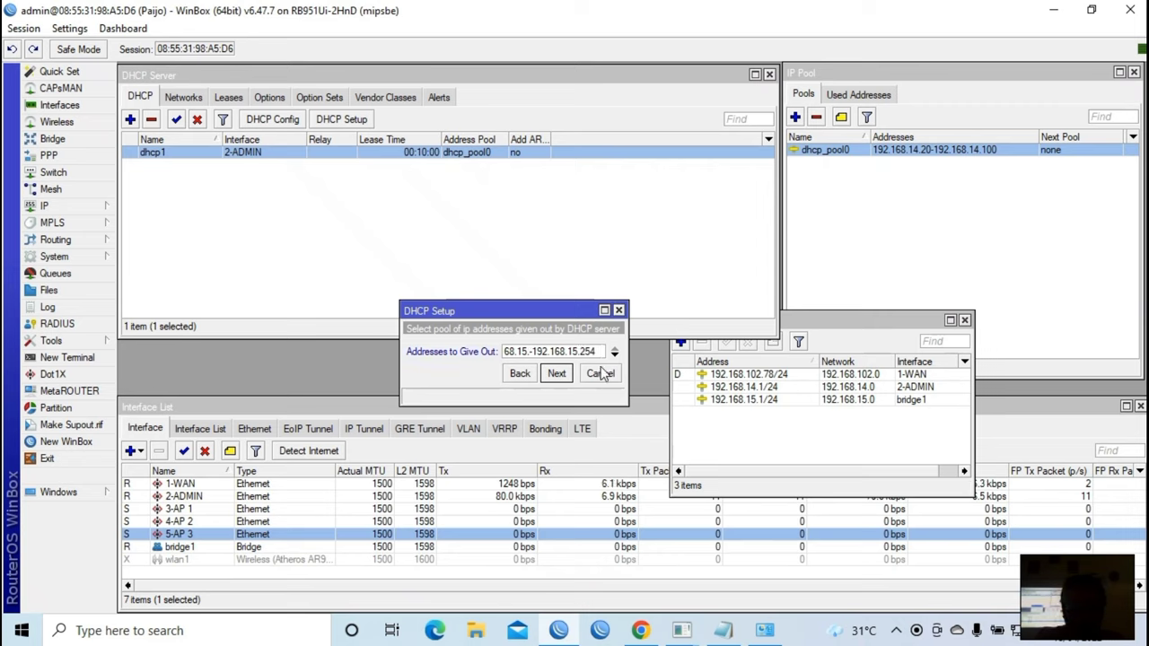
{"action": "type", "text": "101"}
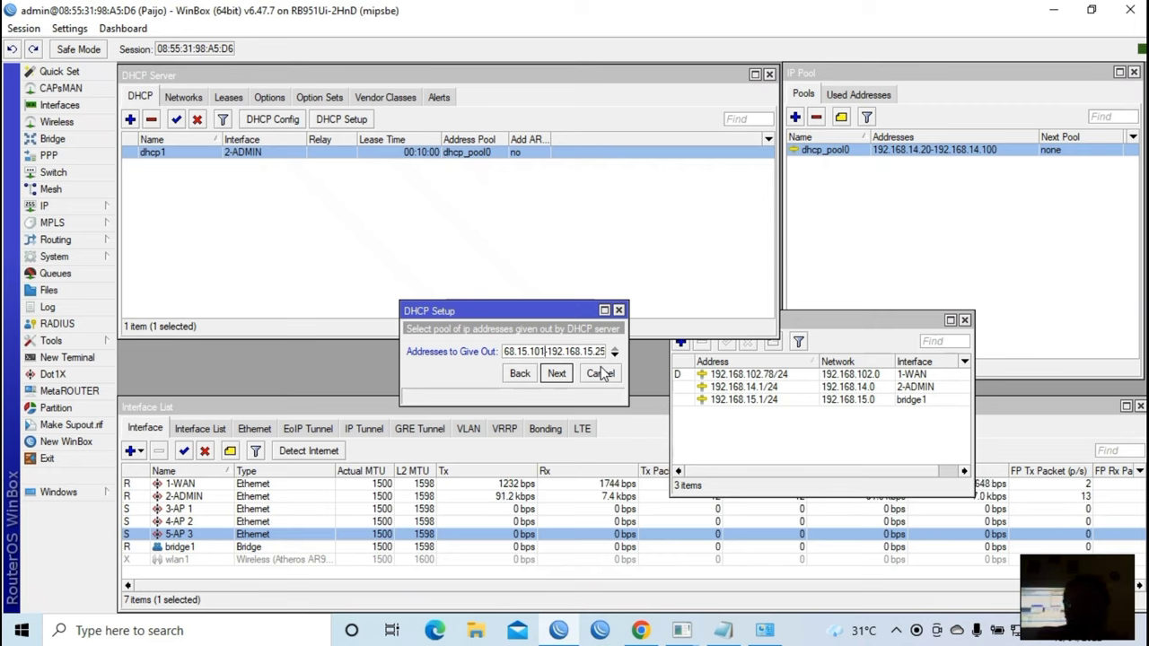
{"action": "type", "text": "4"}
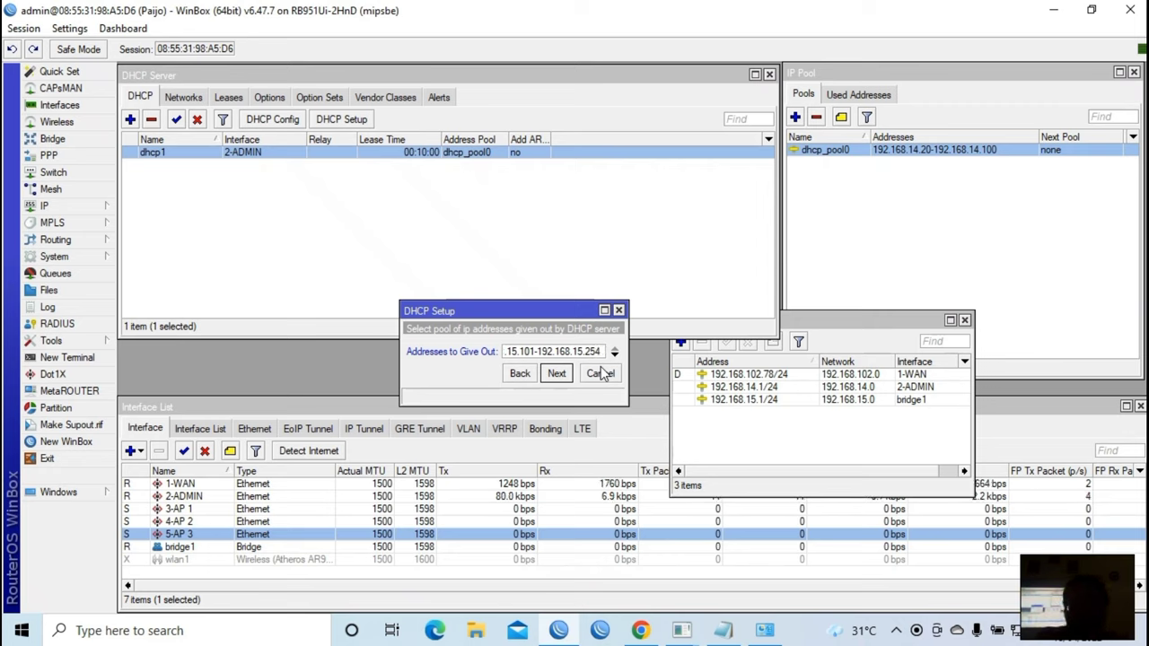
{"action": "key", "text": "BackSpace"}
{"action": "key", "text": "BackSpace"}
{"action": "key", "text": "BackSpace"}
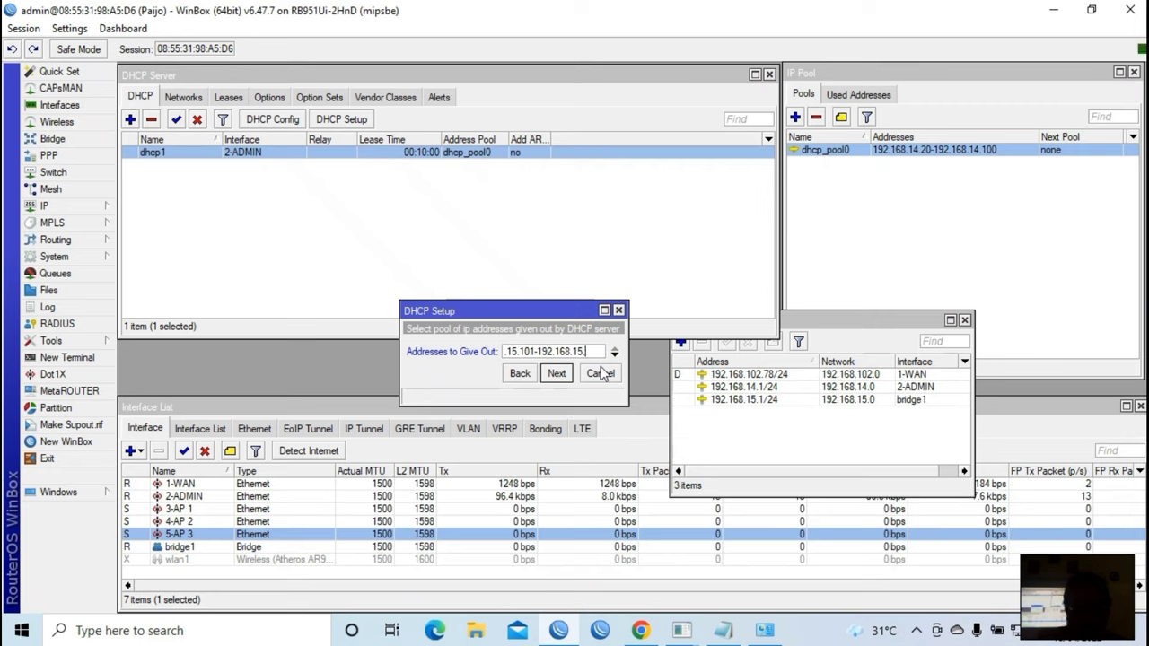
{"action": "type", "text": "200"}
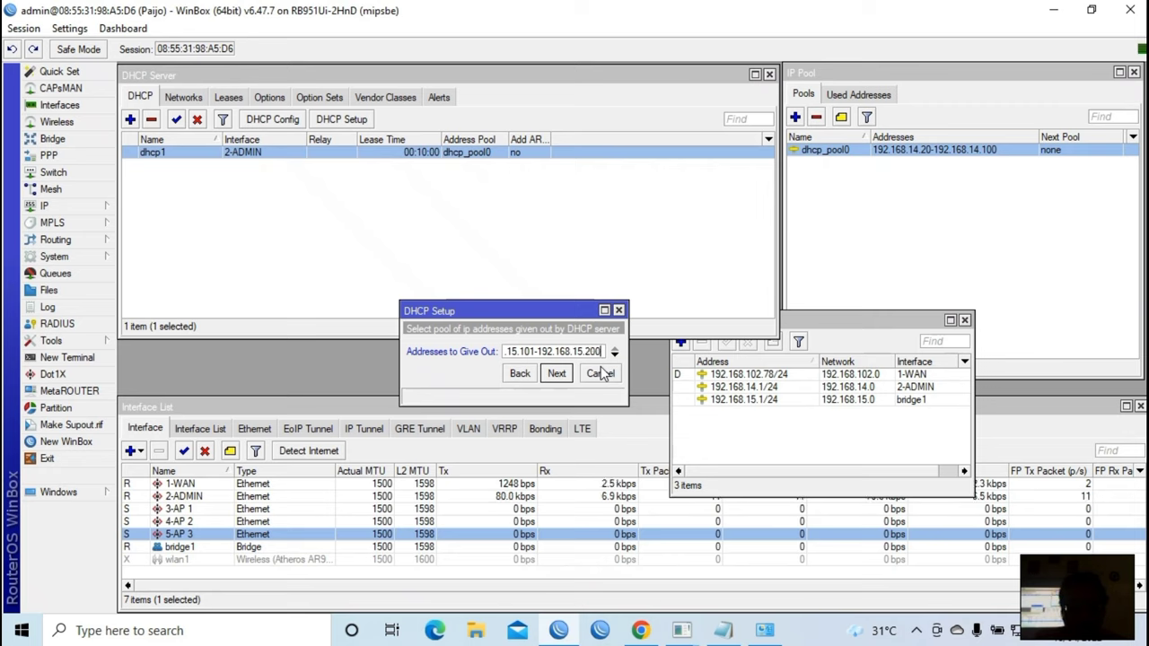
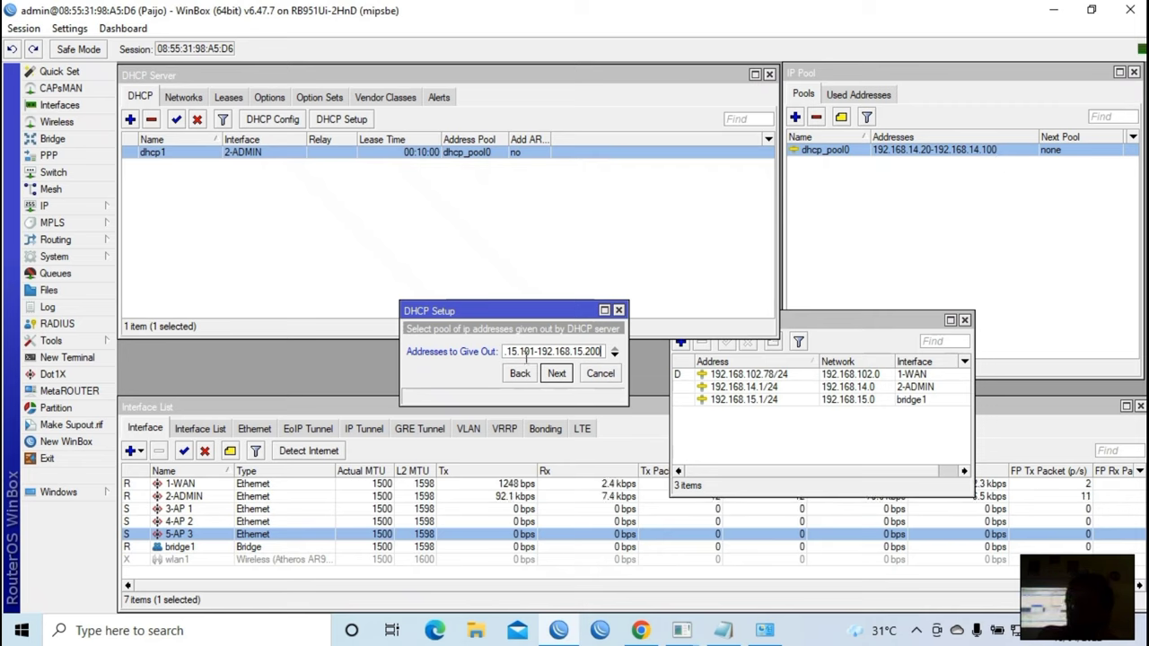
Accept the default DNS server and lease time to complete the dhcp2 setup.
{"action": "left_click", "coordinate": [557, 373]}
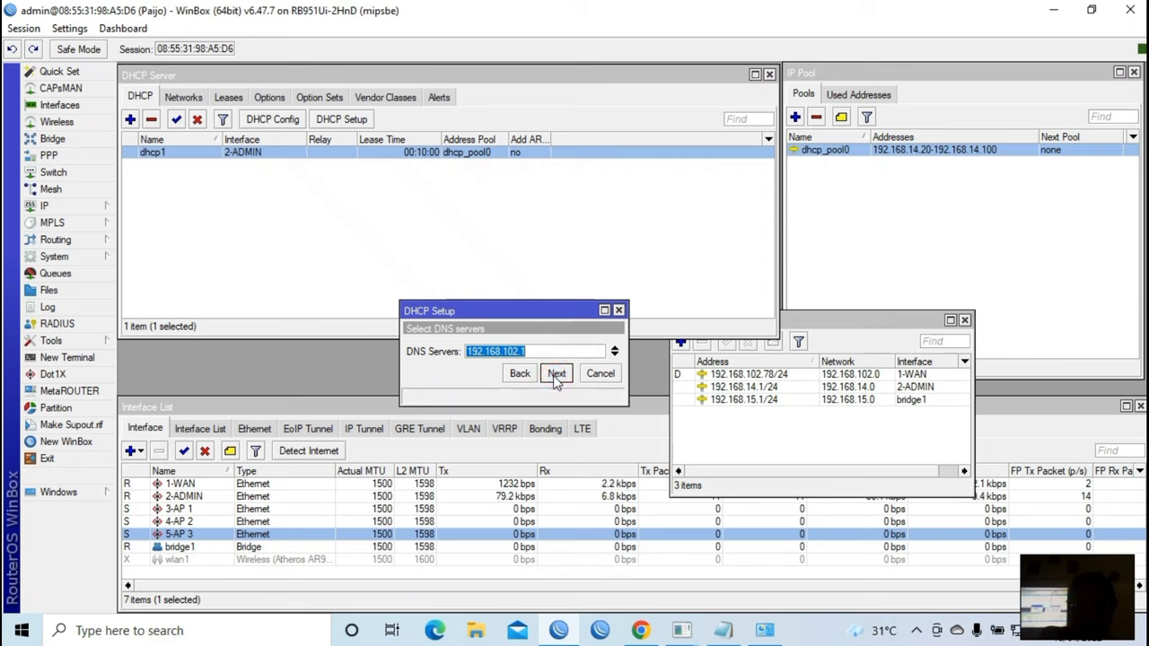
{"action": "left_click", "coordinate": [556, 374]}
{"action": "left_click", "coordinate": [557, 374]}
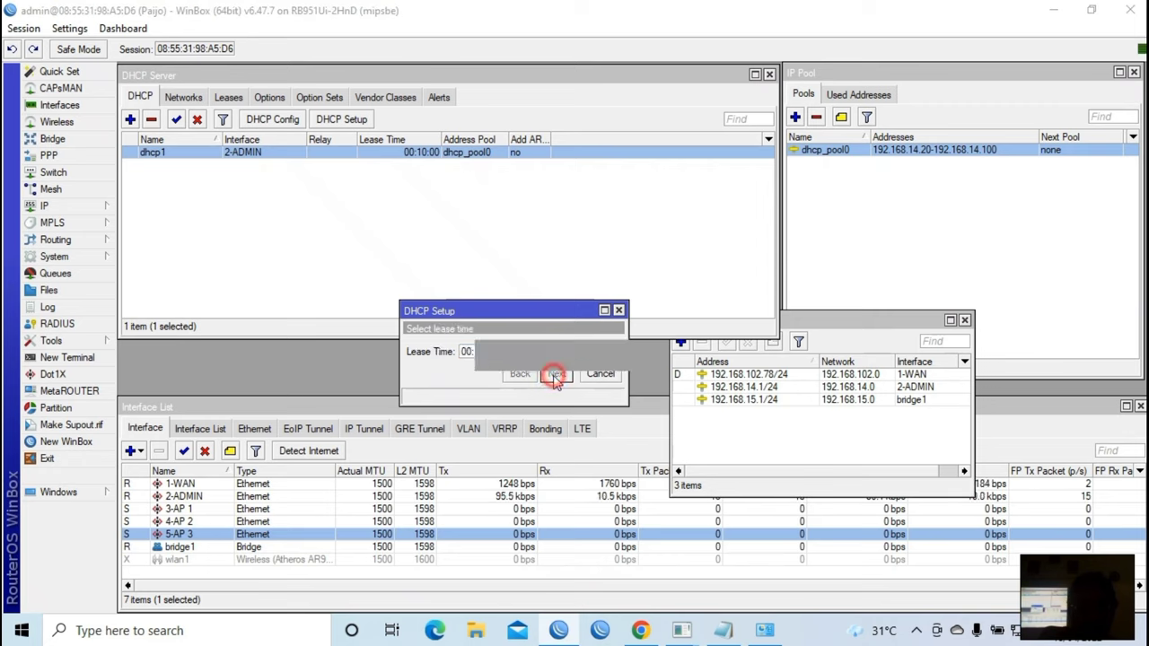
{"action": "left_click", "coordinate": [636, 339]}
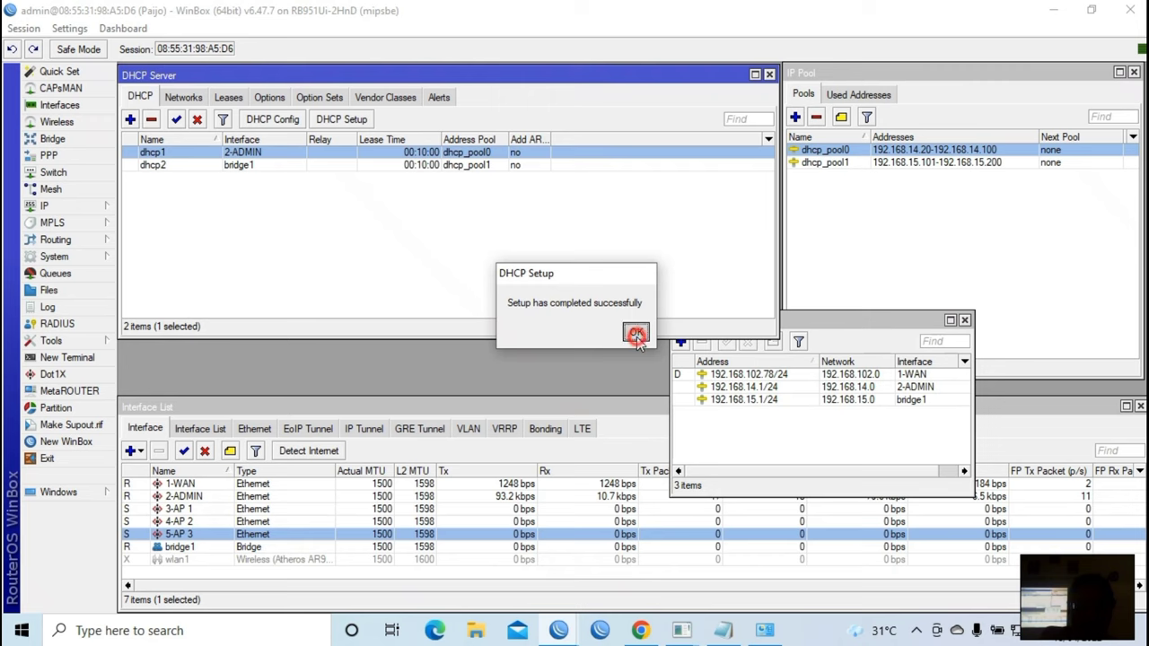
Check the dhcp_pool0 and dhcp_pool1 address pools, then close the Address List.
{"action": "left_click", "coordinate": [948, 163]}
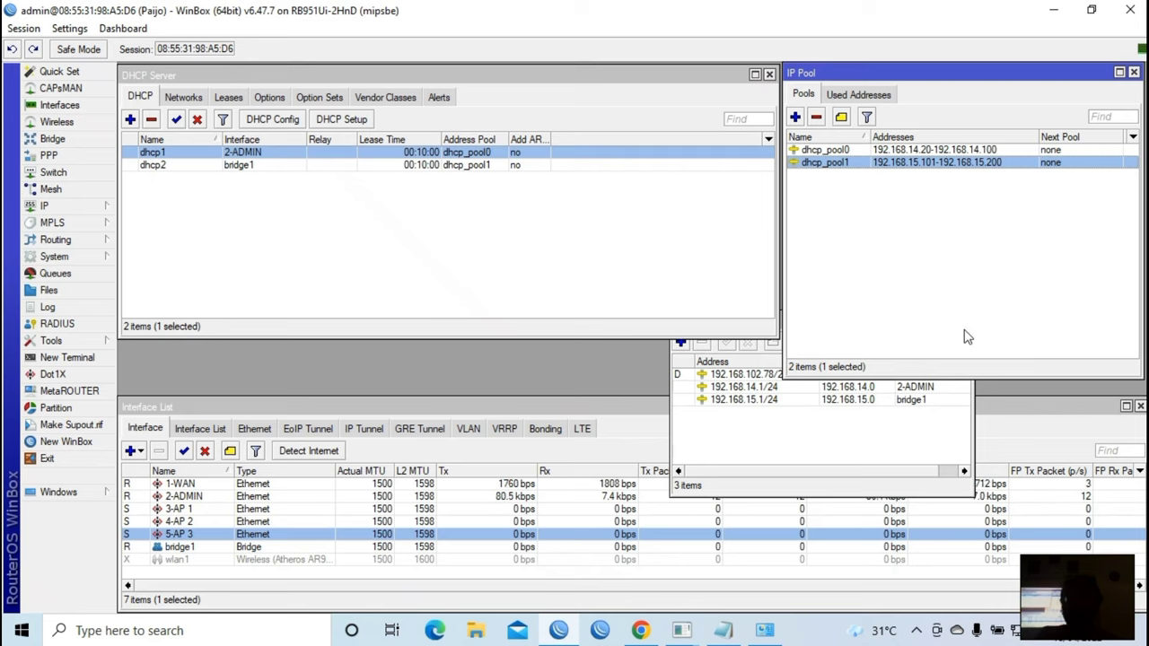
{"action": "left_click", "coordinate": [851, 463]}
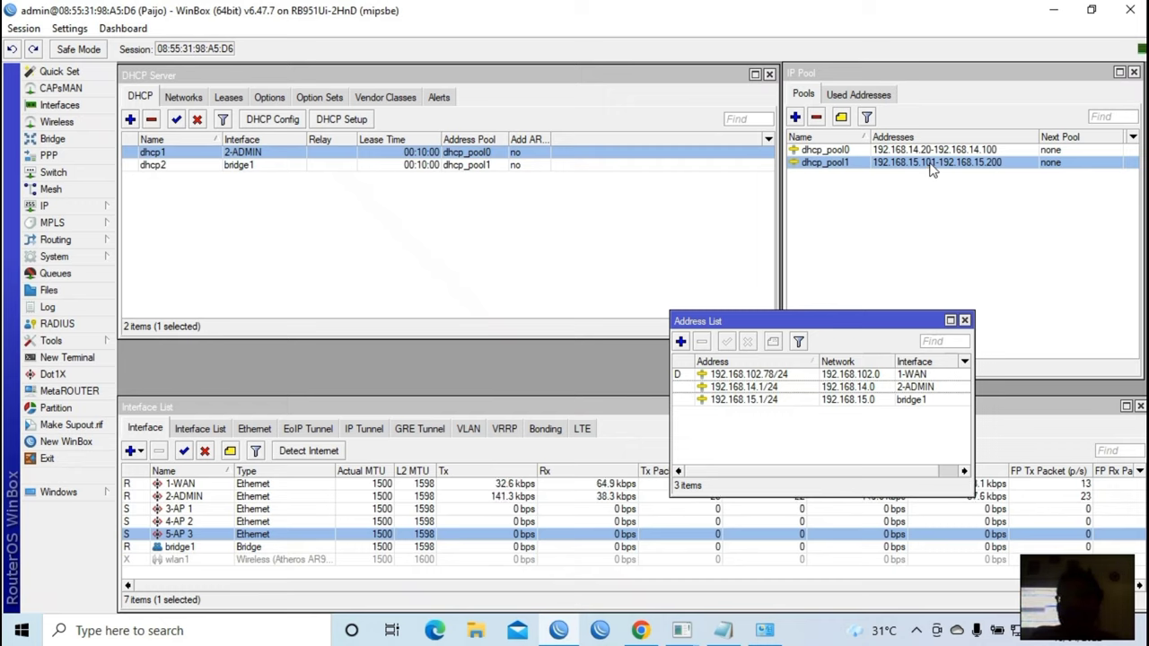
{"action": "left_click", "coordinate": [931, 163]}
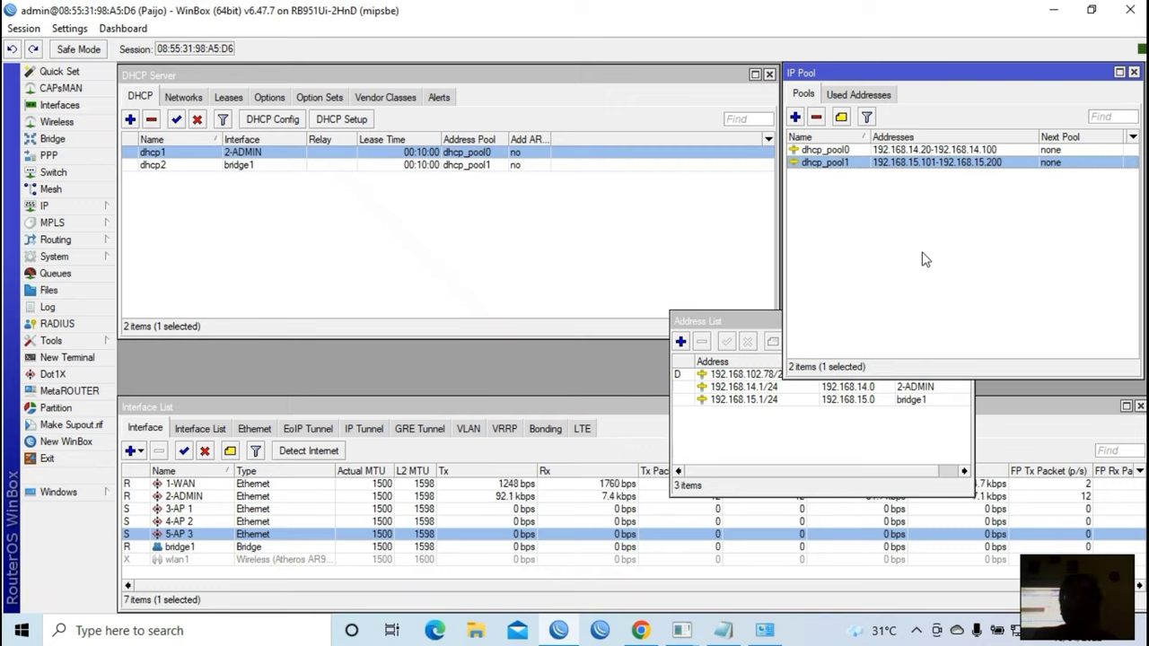
{"action": "left_click", "coordinate": [918, 151]}
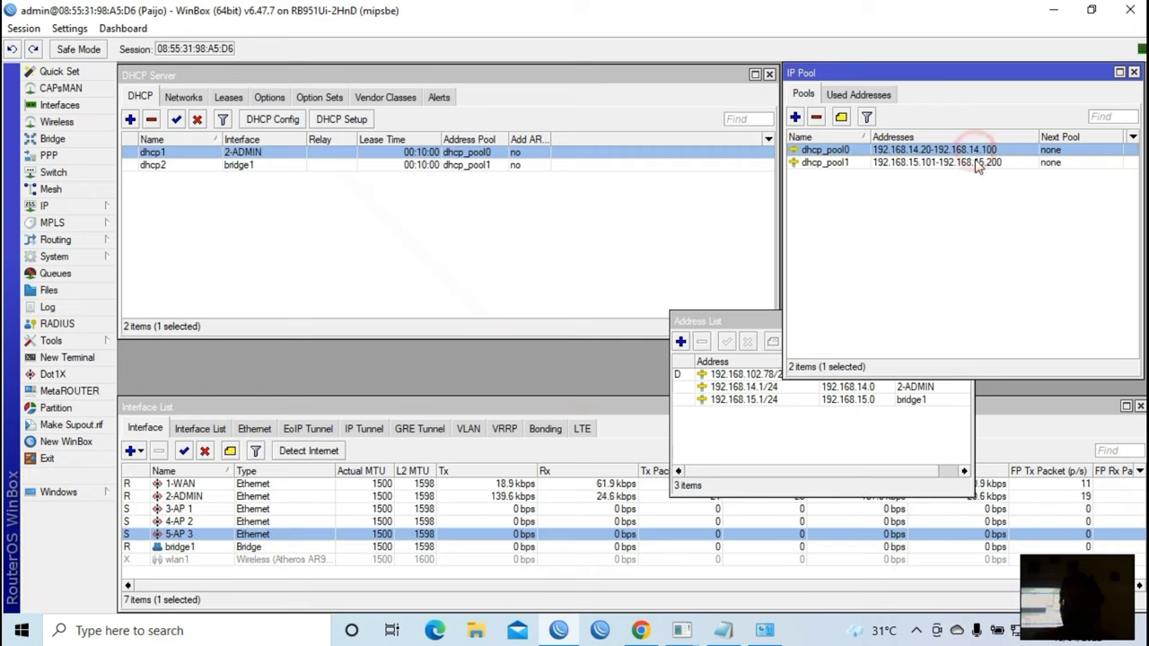
{"action": "left_click", "coordinate": [979, 165]}
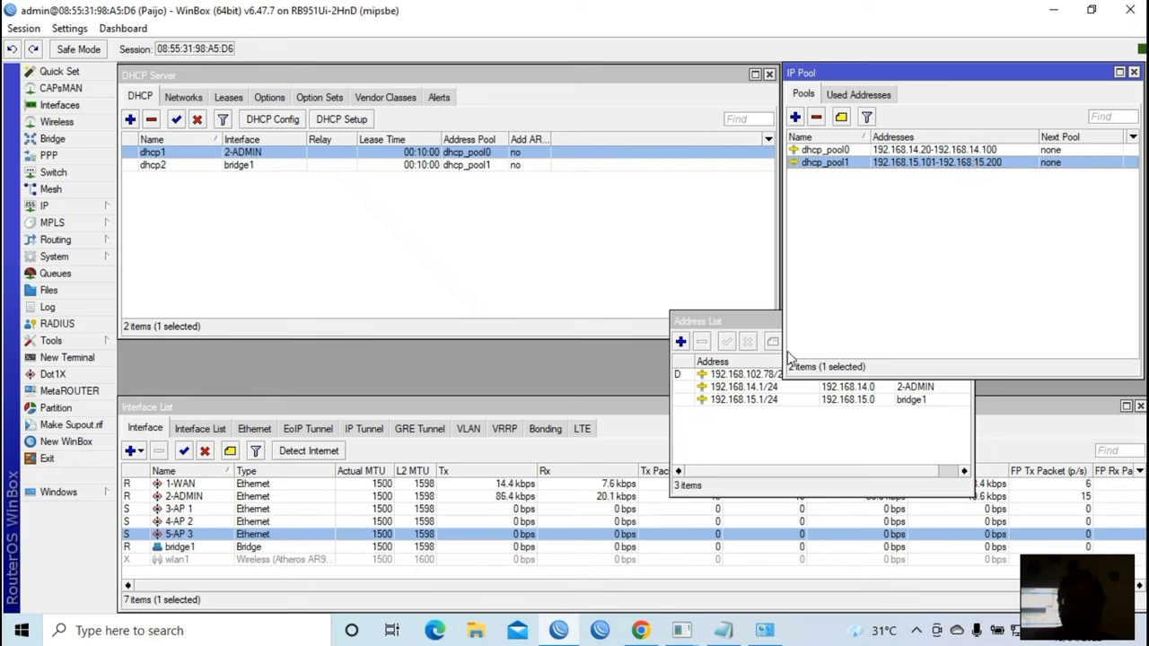
{"action": "left_click", "coordinate": [748, 323]}
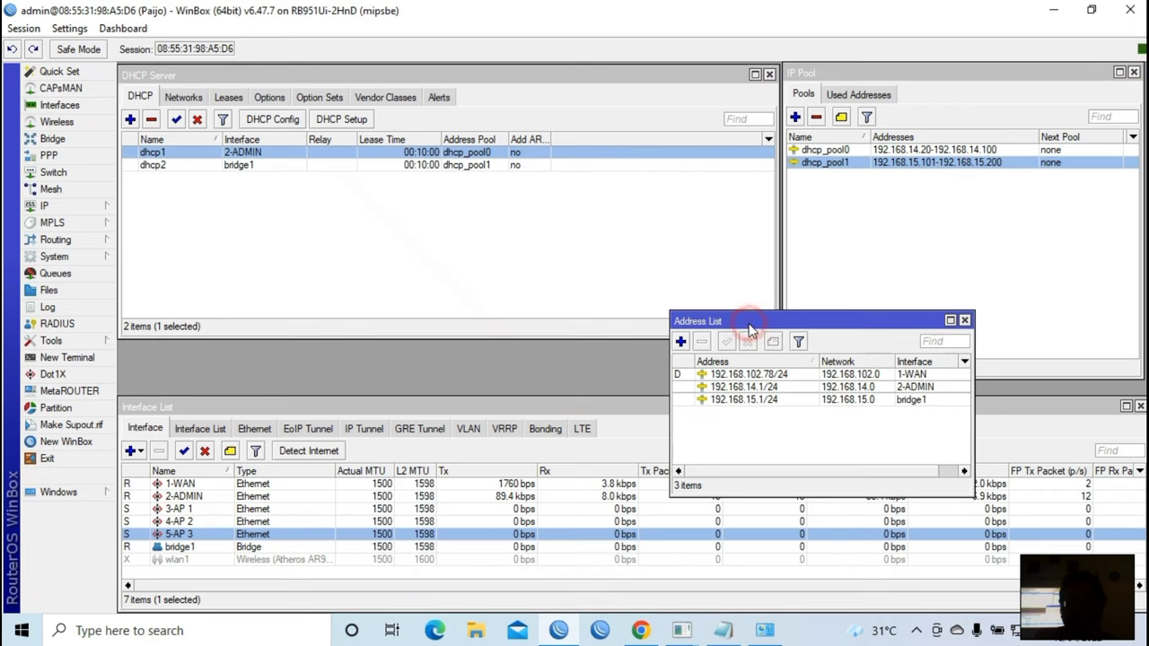
{"action": "left_click", "coordinate": [964, 322]}
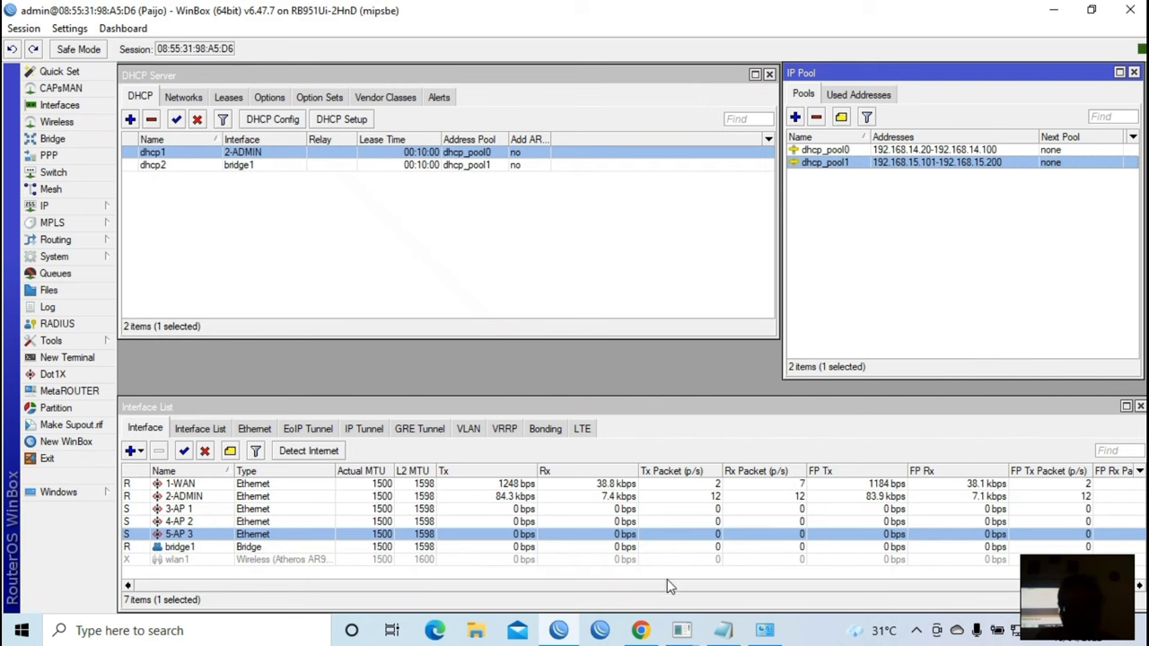
{"action": "mouse_move", "coordinate": [681, 628]}
{"action": "left_click", "coordinate": [612, 582]}
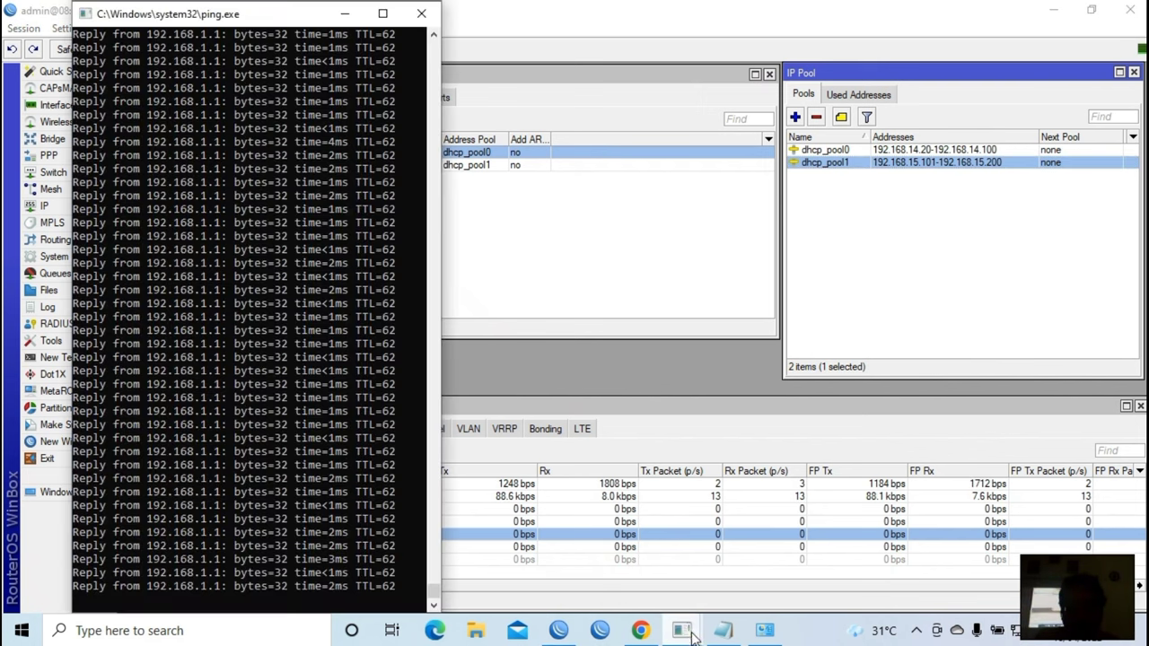
{"action": "left_click", "coordinate": [714, 552]}
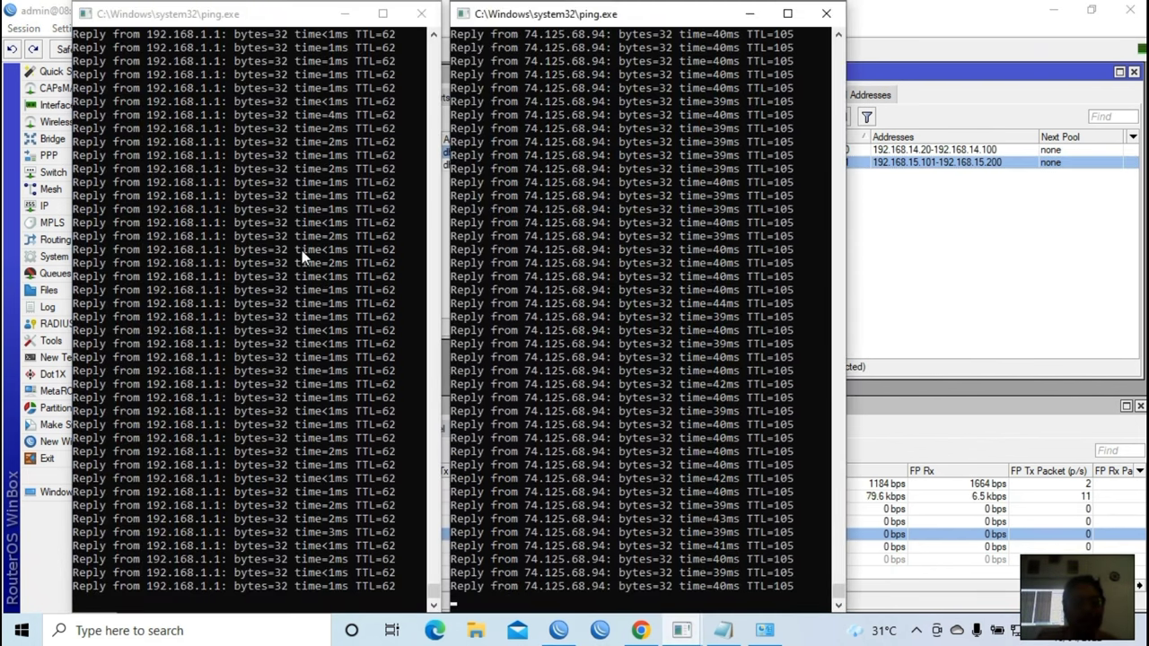
{"action": "left_click", "coordinate": [615, 237]}
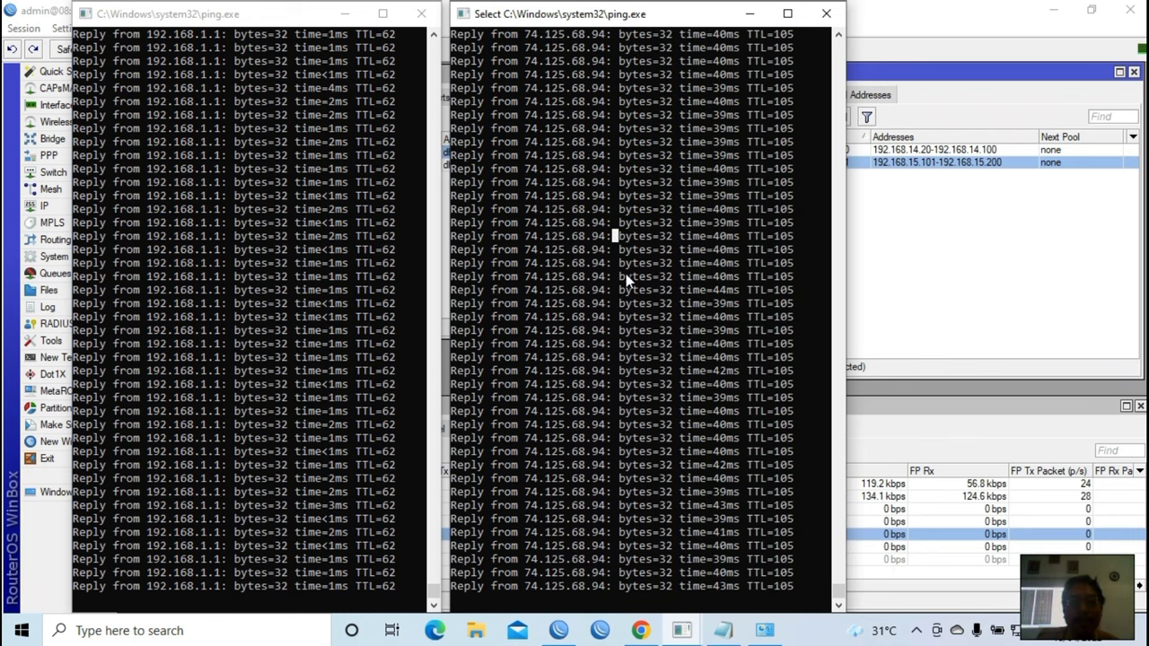
{"action": "right_click", "coordinate": [626, 274]}
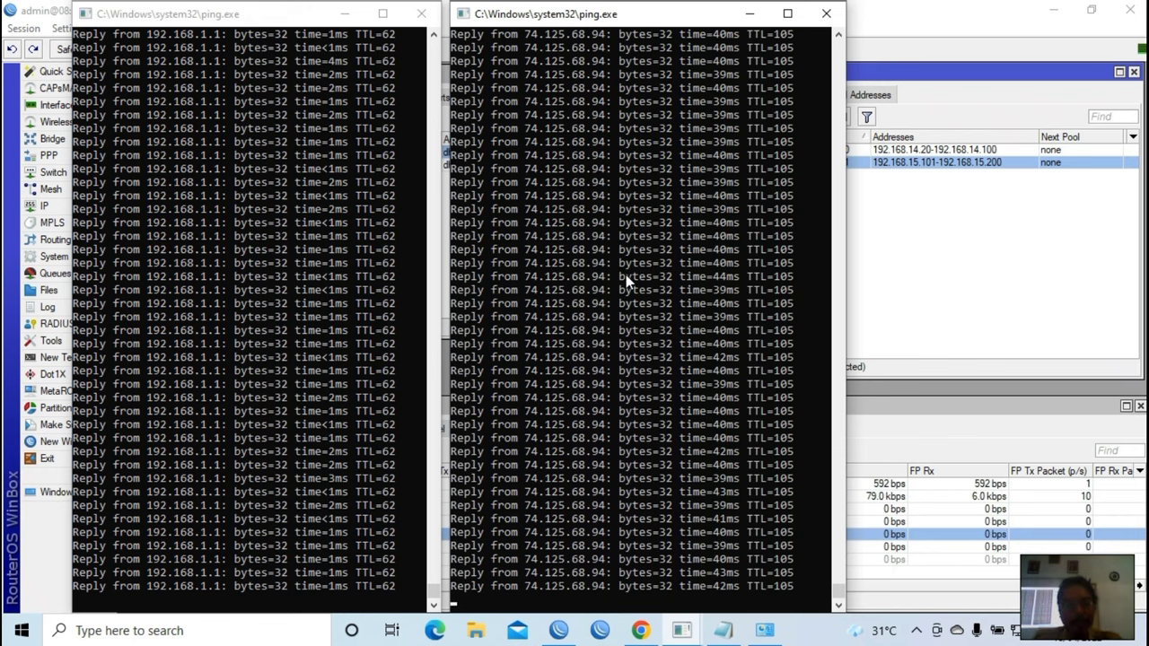
{"action": "left_click", "coordinate": [910, 262]}
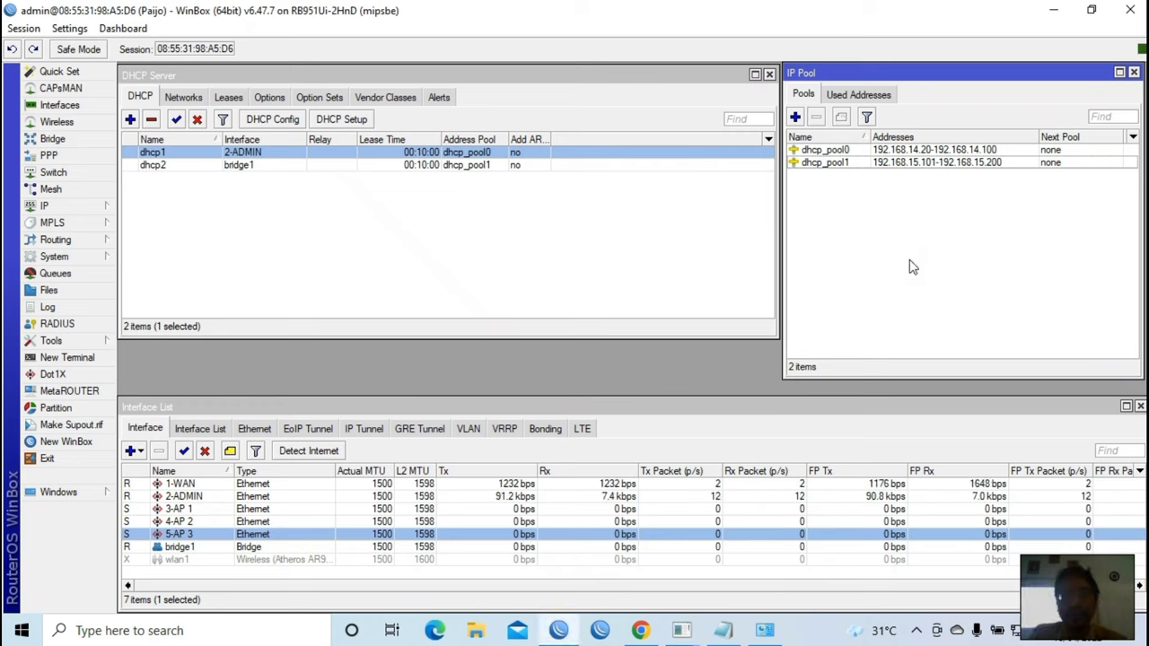
{"action": "left_click", "coordinate": [52, 207]}
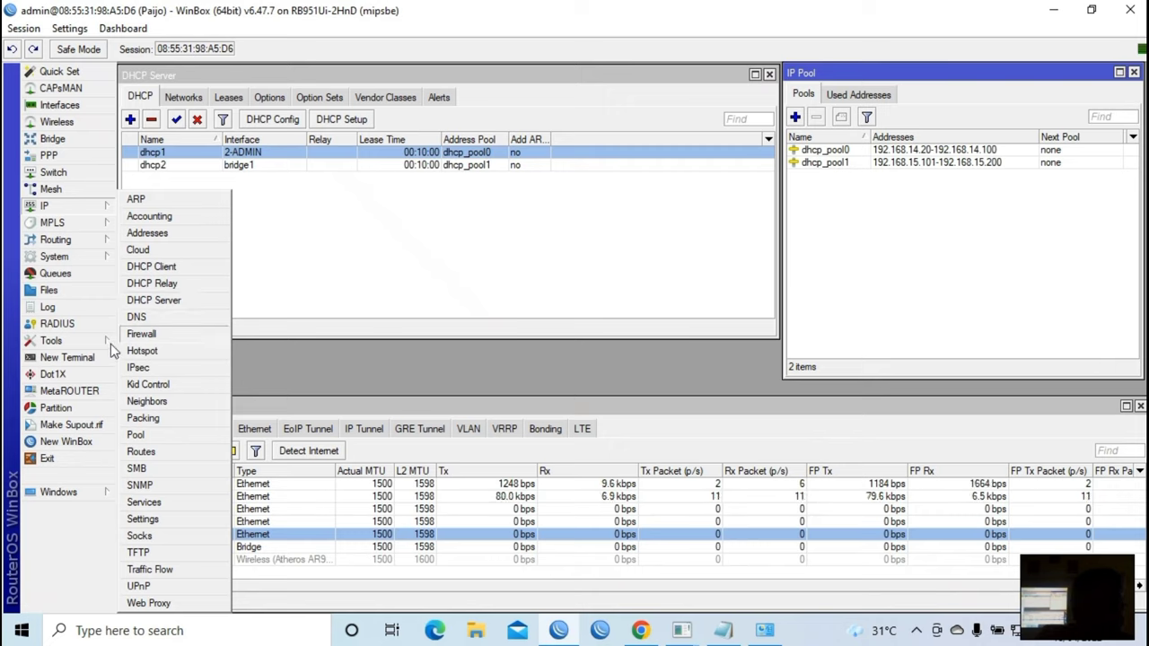
{"action": "left_click", "coordinate": [61, 259]}
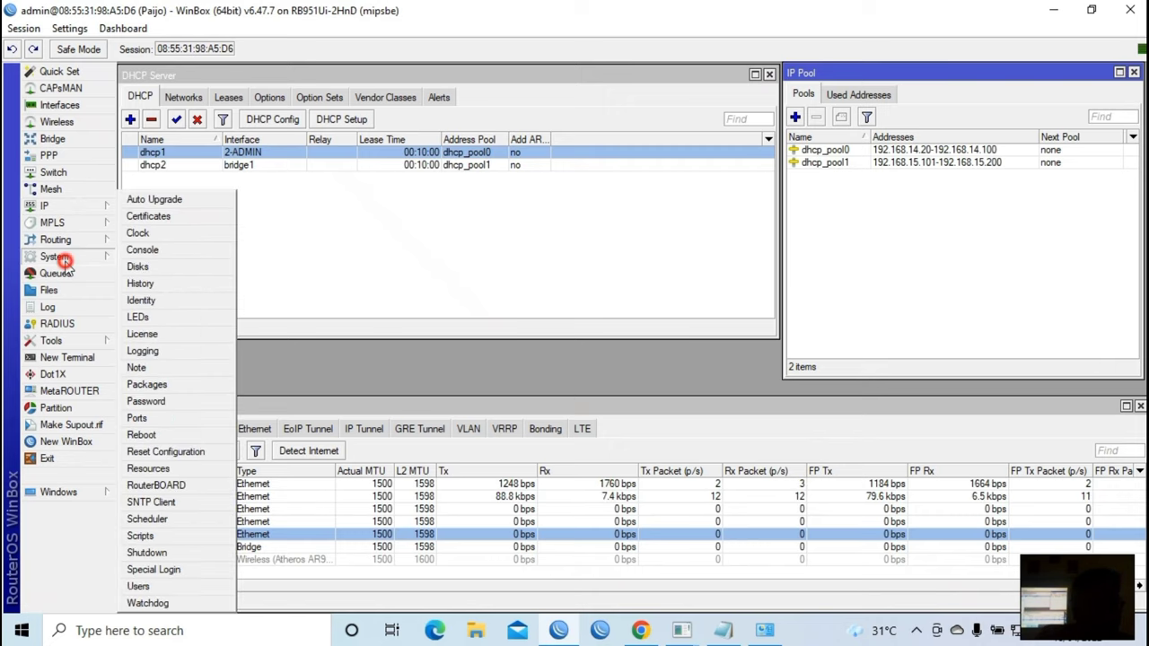
{"action": "left_click", "coordinate": [146, 384]}
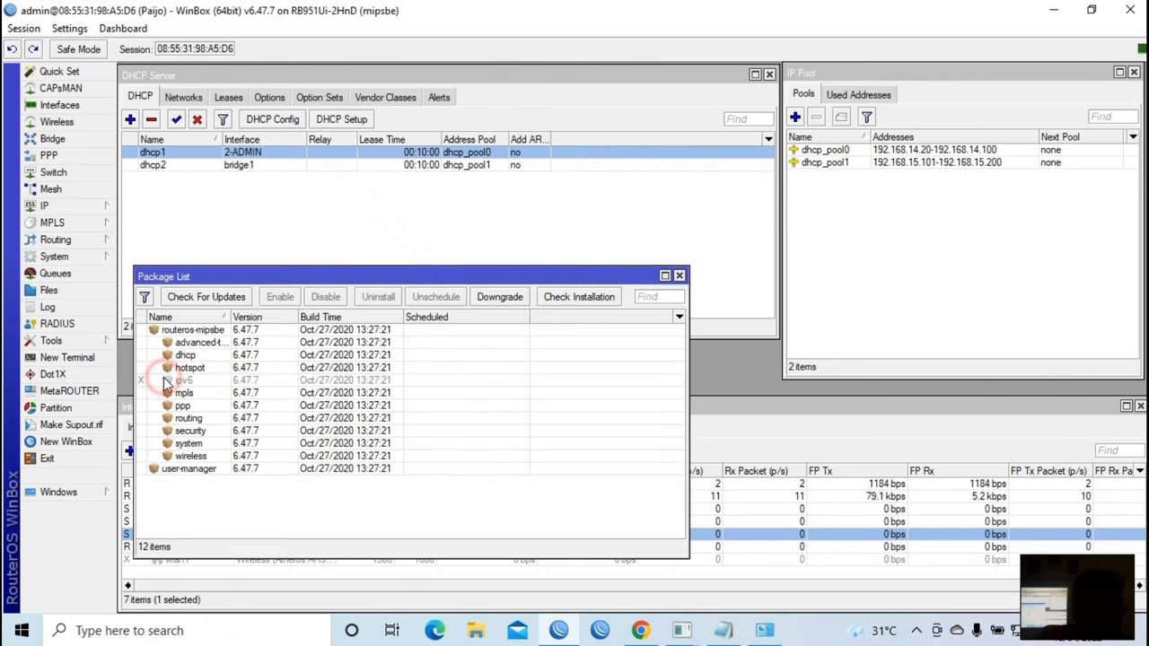
{"action": "left_click", "coordinate": [188, 469]}
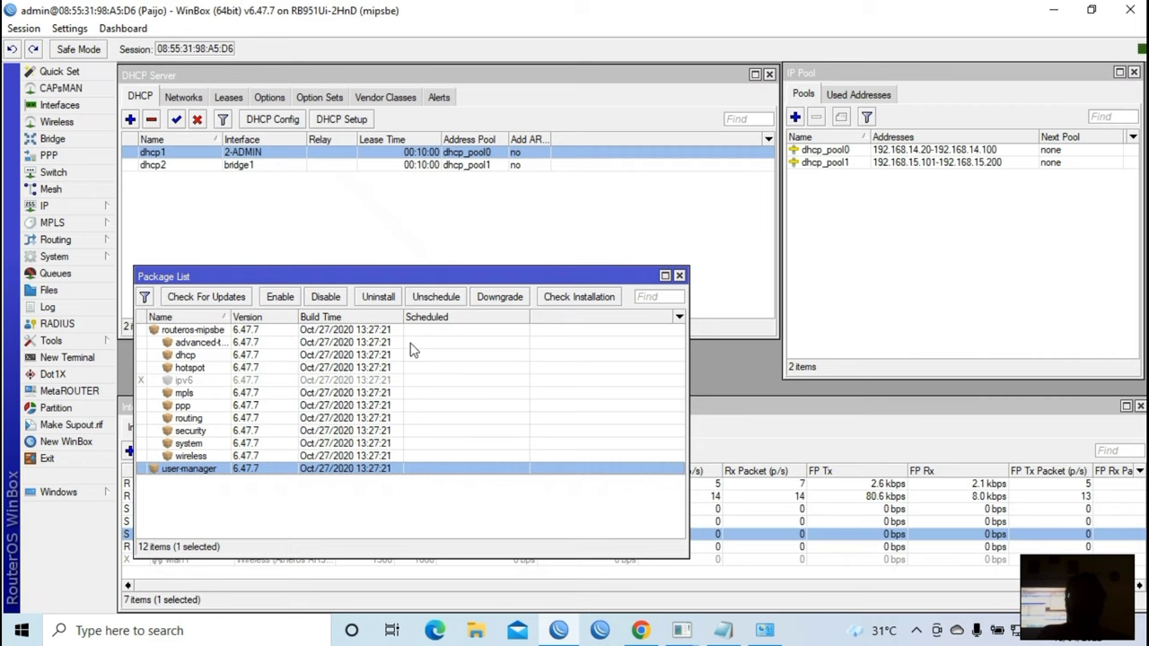
{"action": "left_click", "coordinate": [680, 276]}
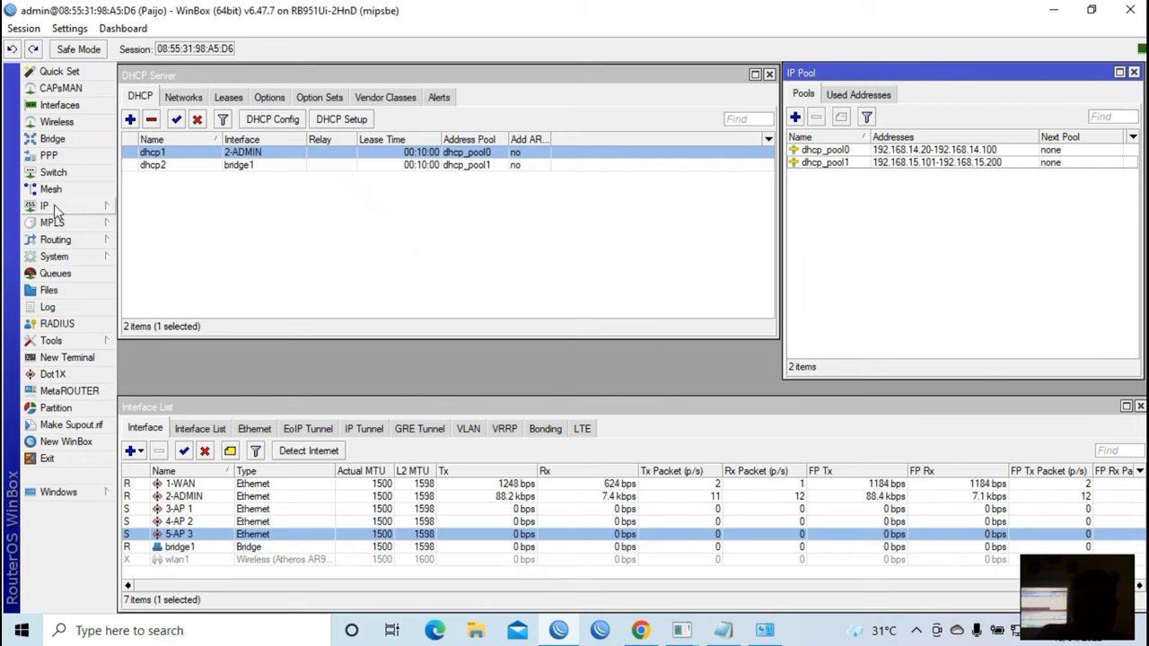
Add a RADIUS server entry and tick the ppp, hotspot, wireless and login services.
{"action": "left_click", "coordinate": [51, 326]}
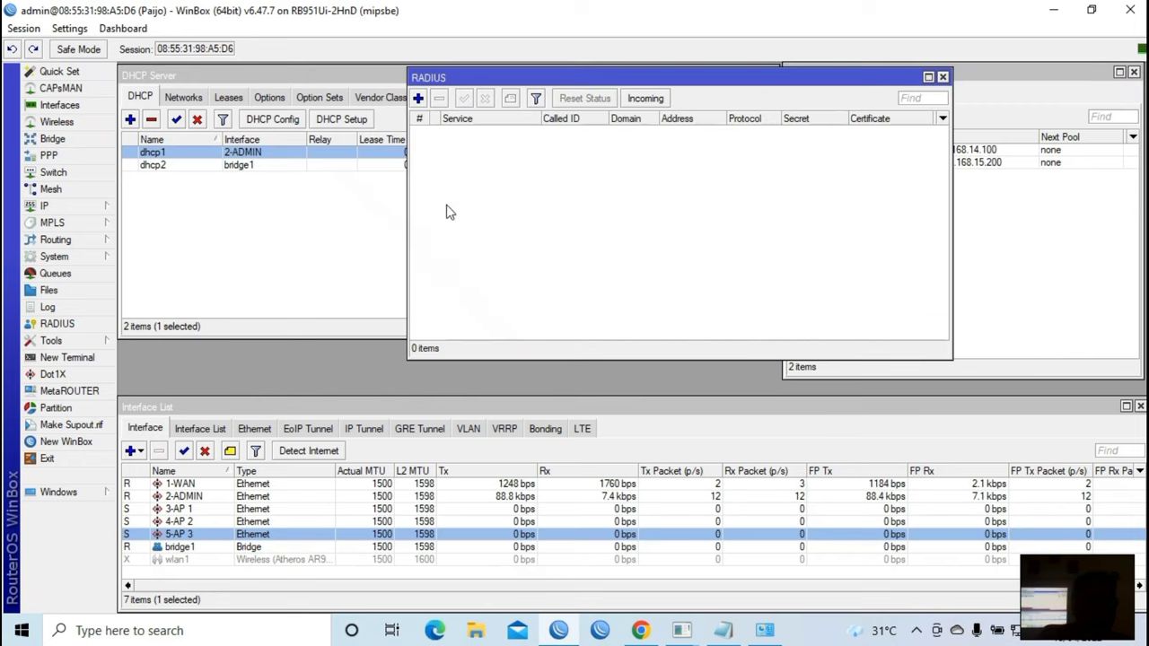
{"action": "left_click", "coordinate": [418, 99]}
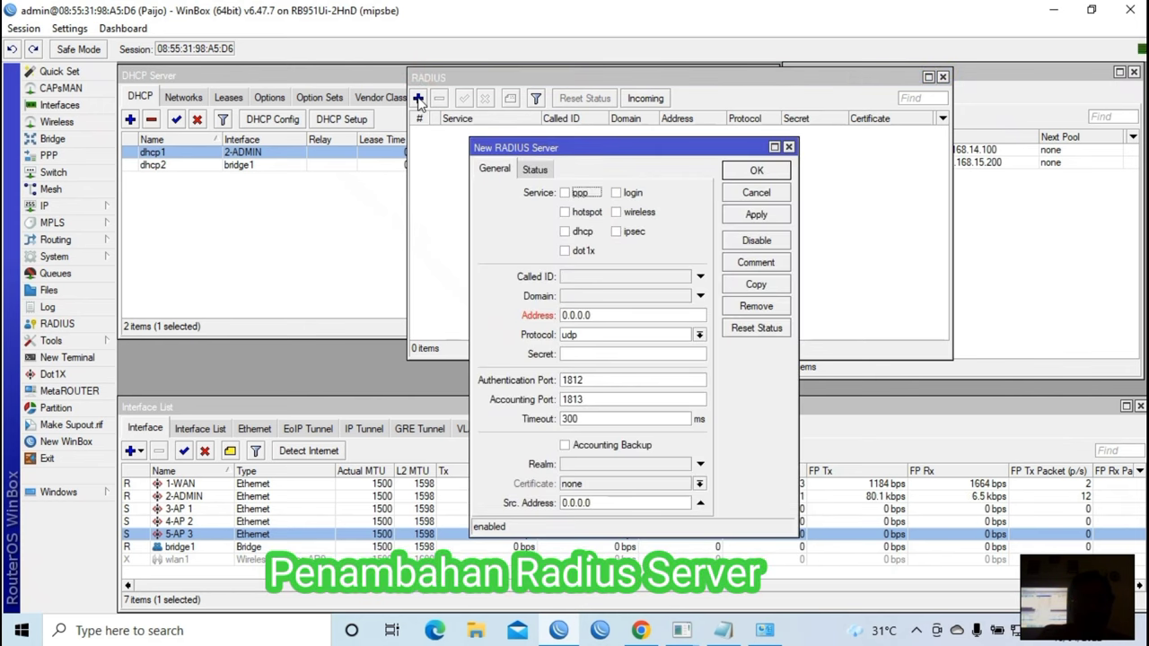
{"action": "left_click_drag", "start_coordinate": [555, 156], "coordinate": [371, 209]}
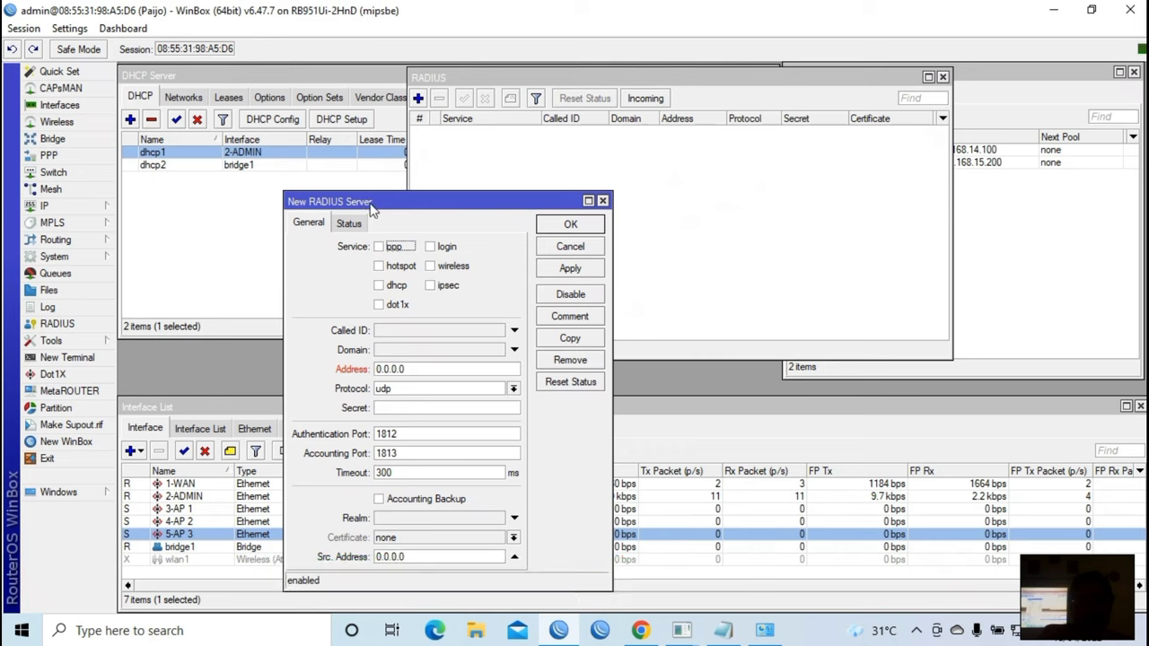
{"action": "left_click", "coordinate": [392, 252]}
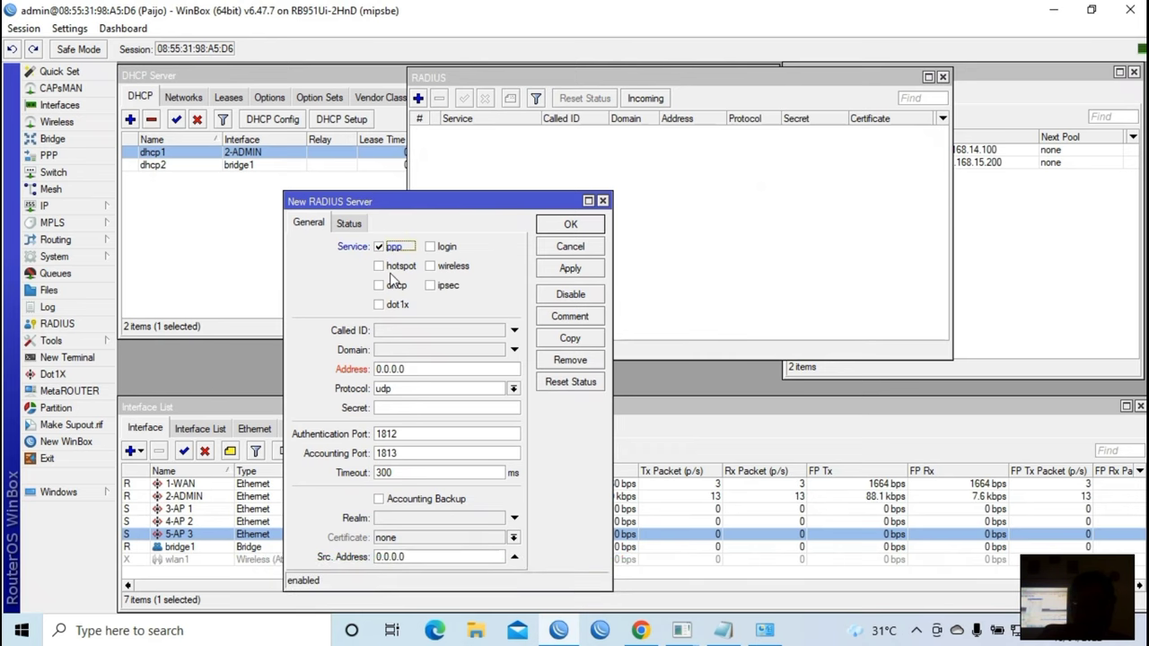
{"action": "left_click", "coordinate": [395, 267]}
{"action": "left_click", "coordinate": [449, 267]}
{"action": "left_click", "coordinate": [446, 248]}
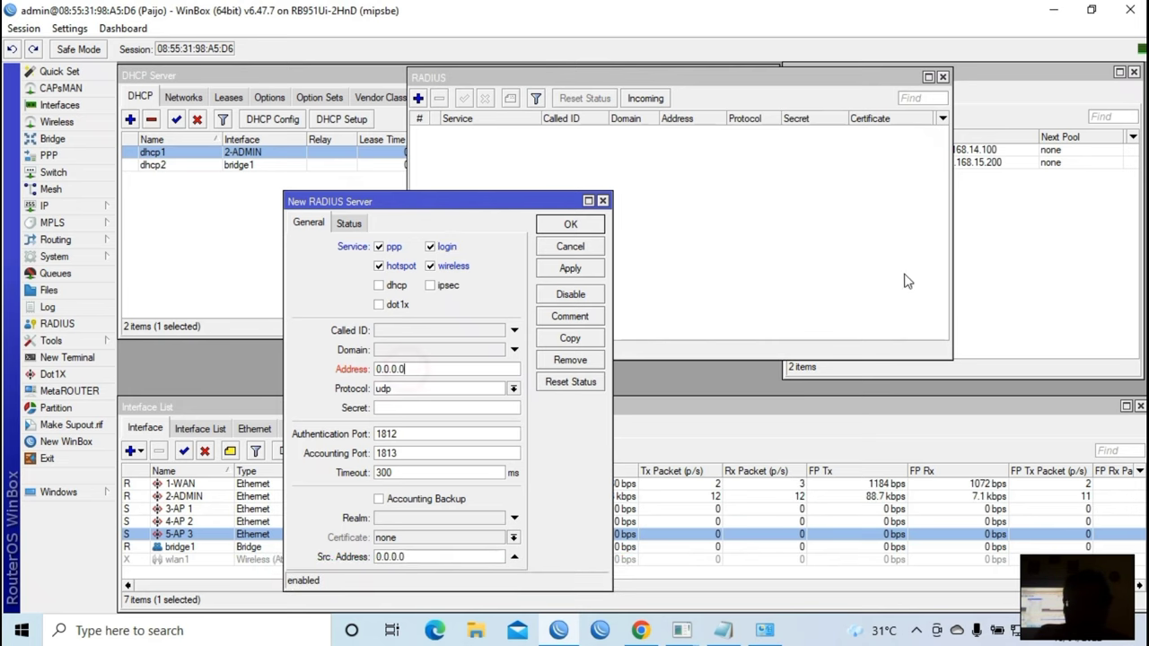
Arrange the IP pool, address and DHCP server windows to check the router's 192.168.14.1/24 address.
{"action": "left_click", "coordinate": [1012, 269]}
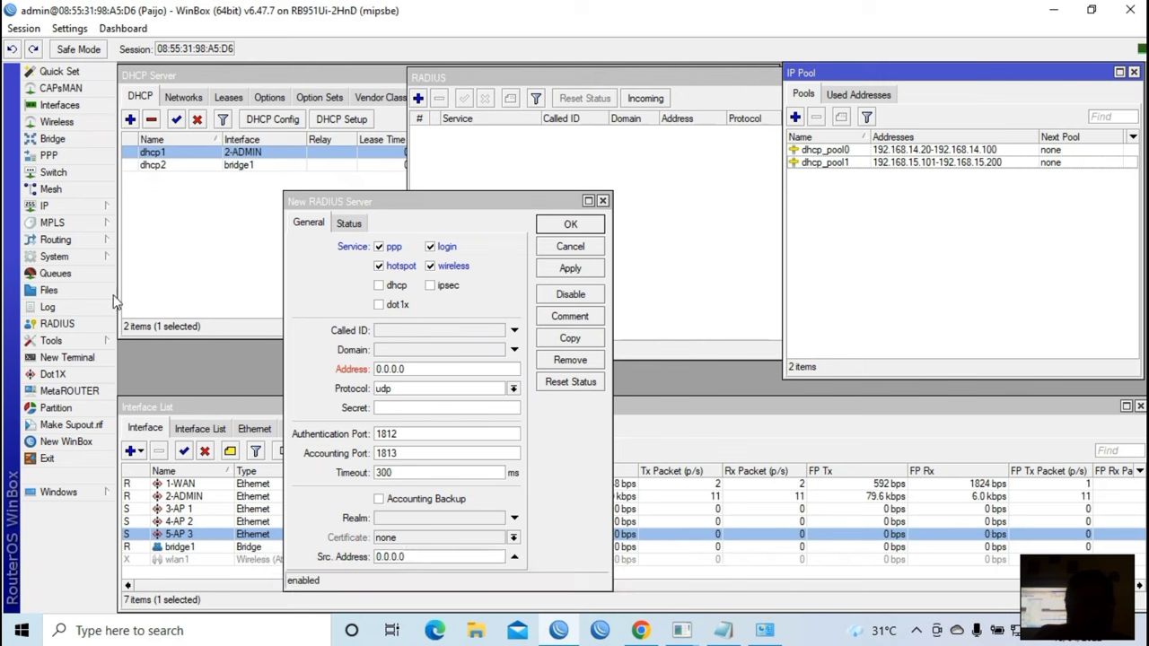
{"action": "left_click", "coordinate": [72, 206]}
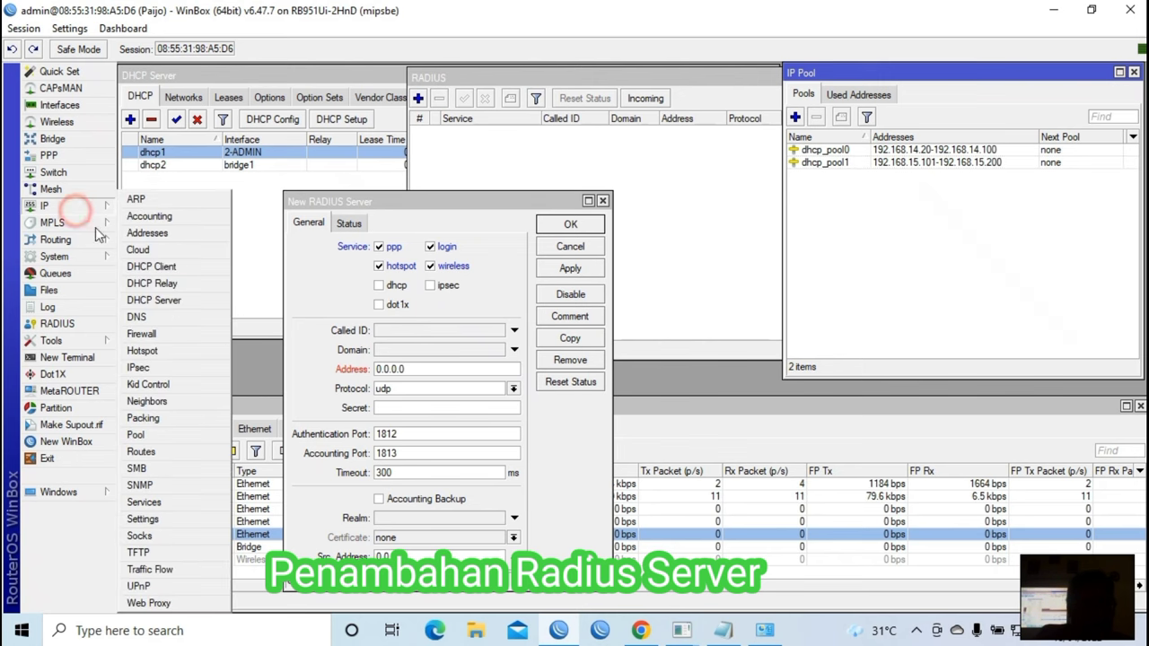
{"action": "left_click", "coordinate": [175, 233]}
{"action": "left_click_drag", "start_coordinate": [764, 328], "coordinate": [199, 206]}
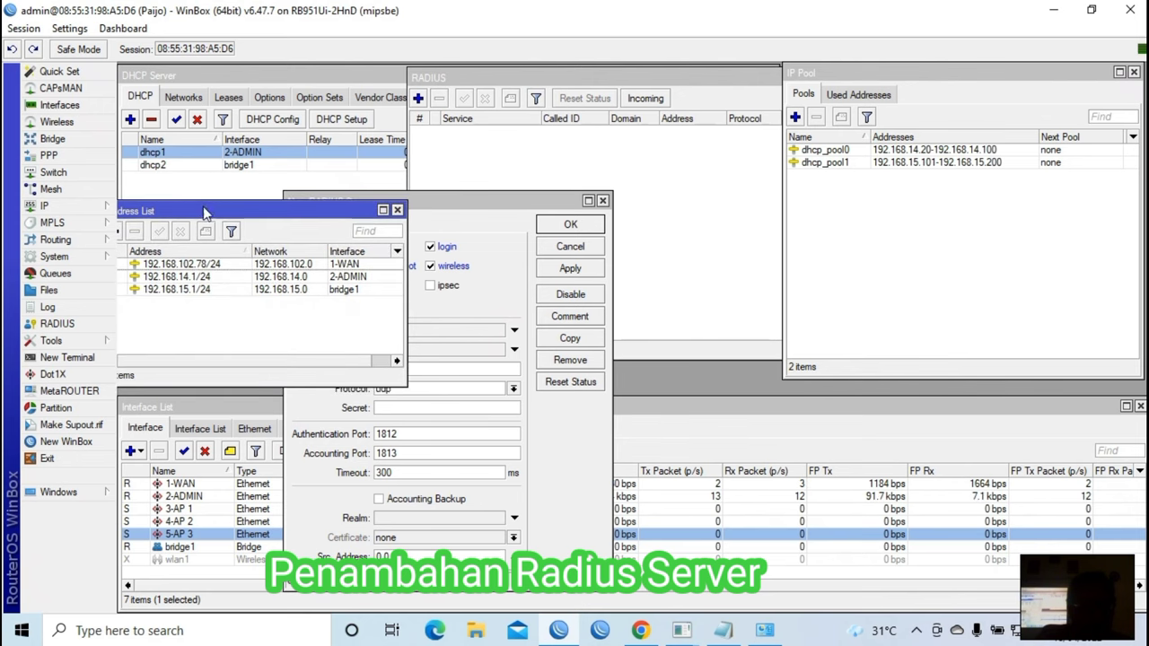
{"action": "left_click", "coordinate": [199, 186]}
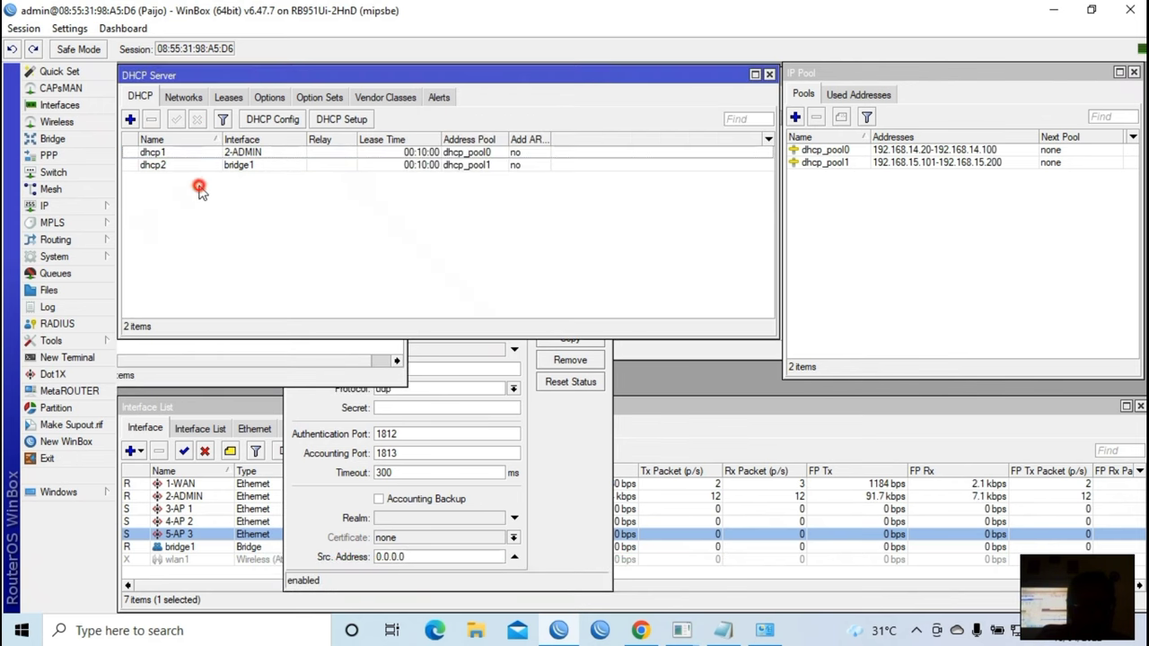
{"action": "left_click_drag", "start_coordinate": [200, 337], "coordinate": [257, 213]}
{"action": "left_click", "coordinate": [210, 338]}
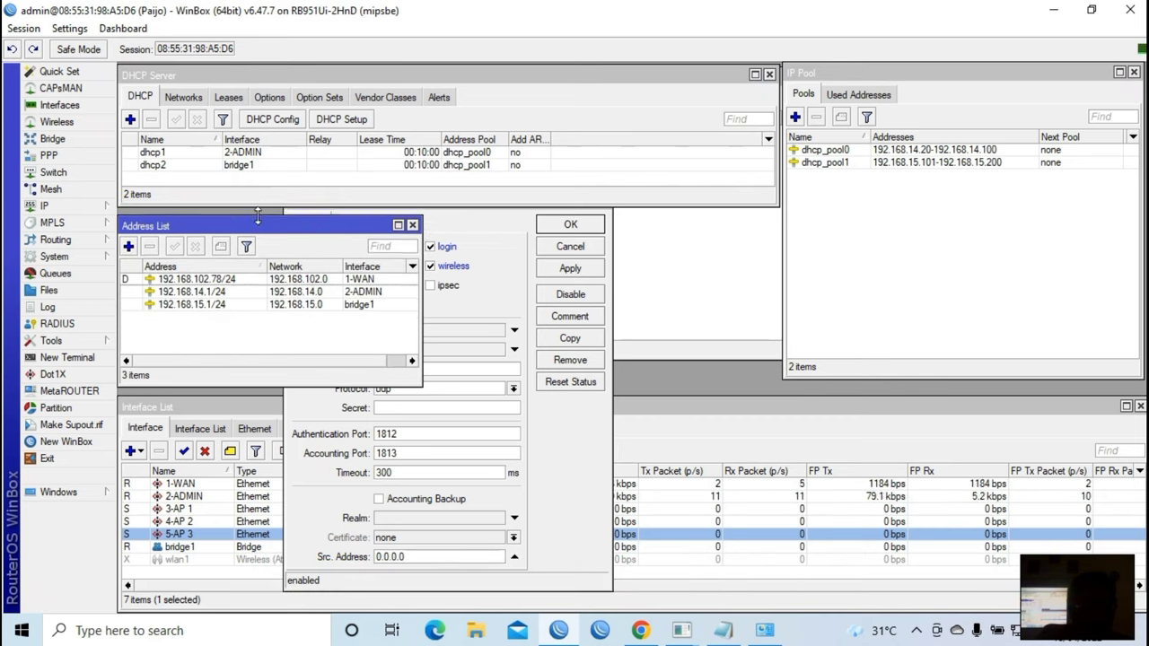
{"action": "left_click", "coordinate": [492, 261]}
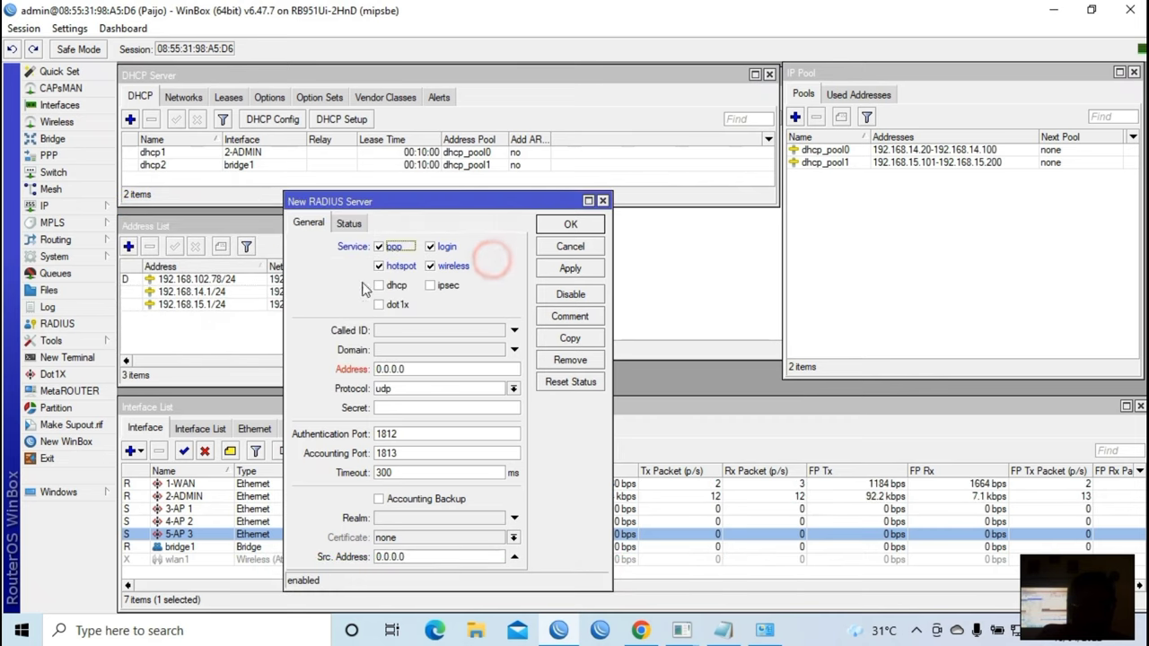
{"action": "left_click", "coordinate": [214, 293]}
Set the RADIUS server address to 192.168.14.1 and enter its shared secret.
{"action": "left_click_drag", "start_coordinate": [484, 207], "coordinate": [659, 193]}
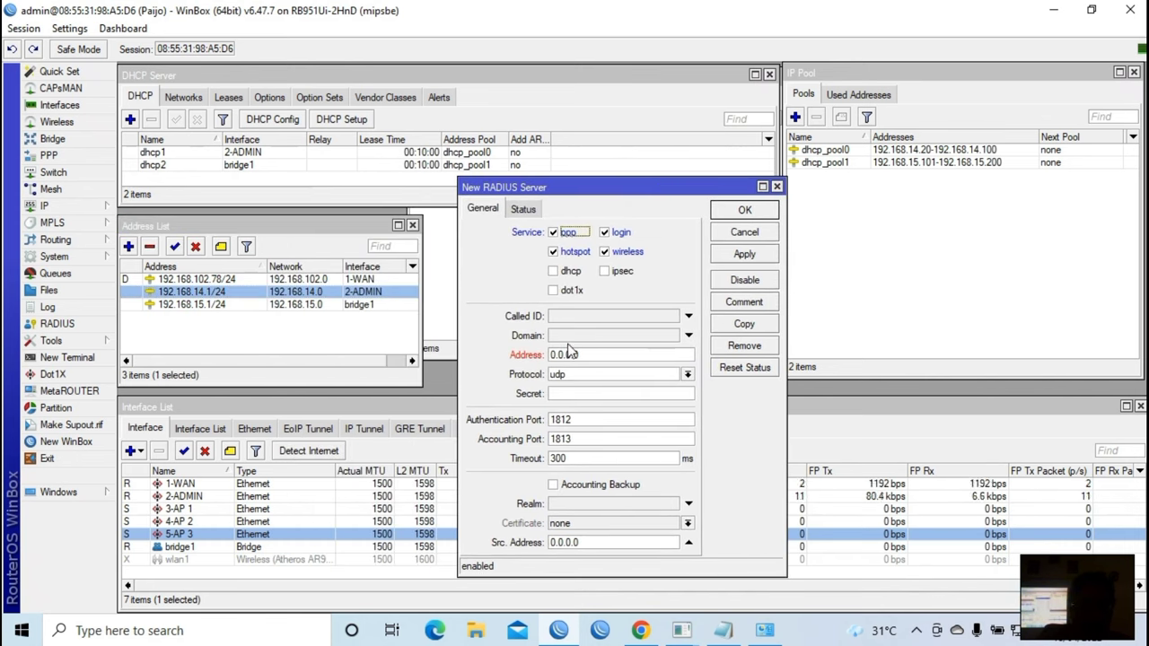
{"action": "double_click", "coordinate": [601, 354]}
{"action": "type", "text": "192."}
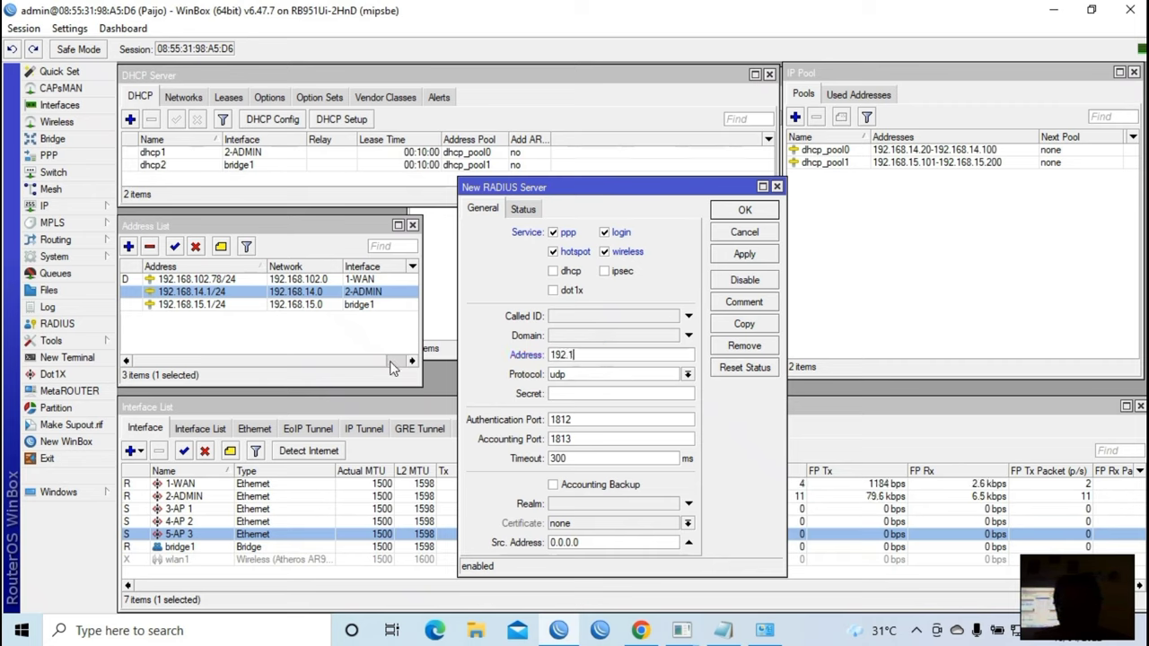
{"action": "type", "text": "168.14.1"}
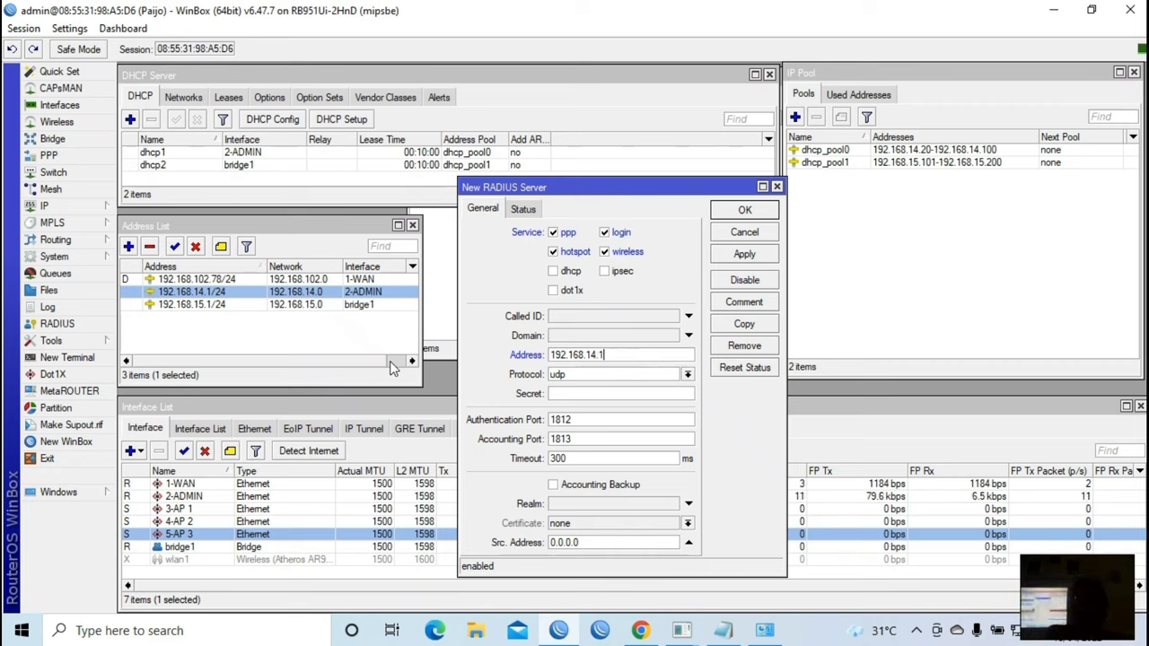
{"action": "left_click", "coordinate": [620, 354]}
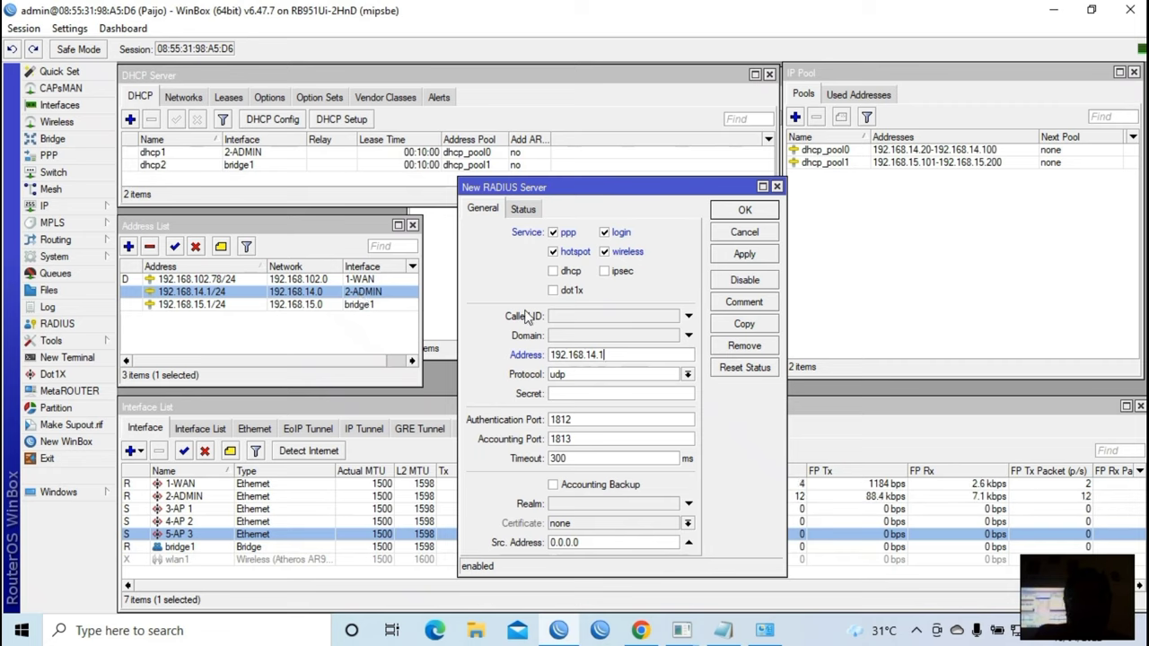
{"action": "left_click", "coordinate": [569, 393]}
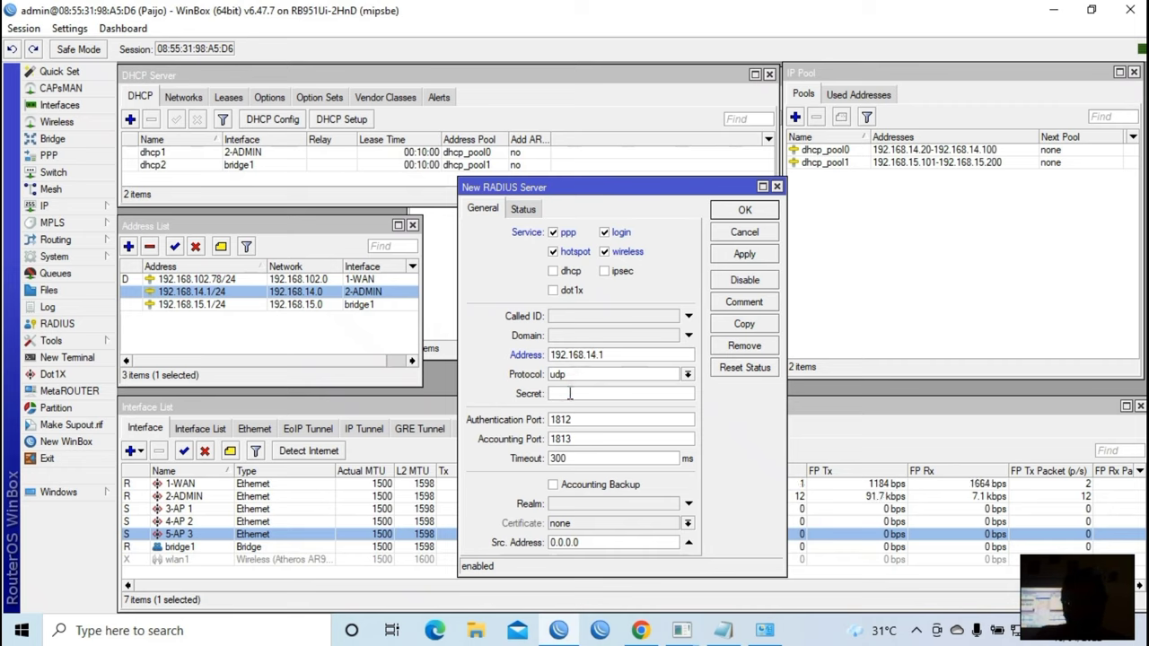
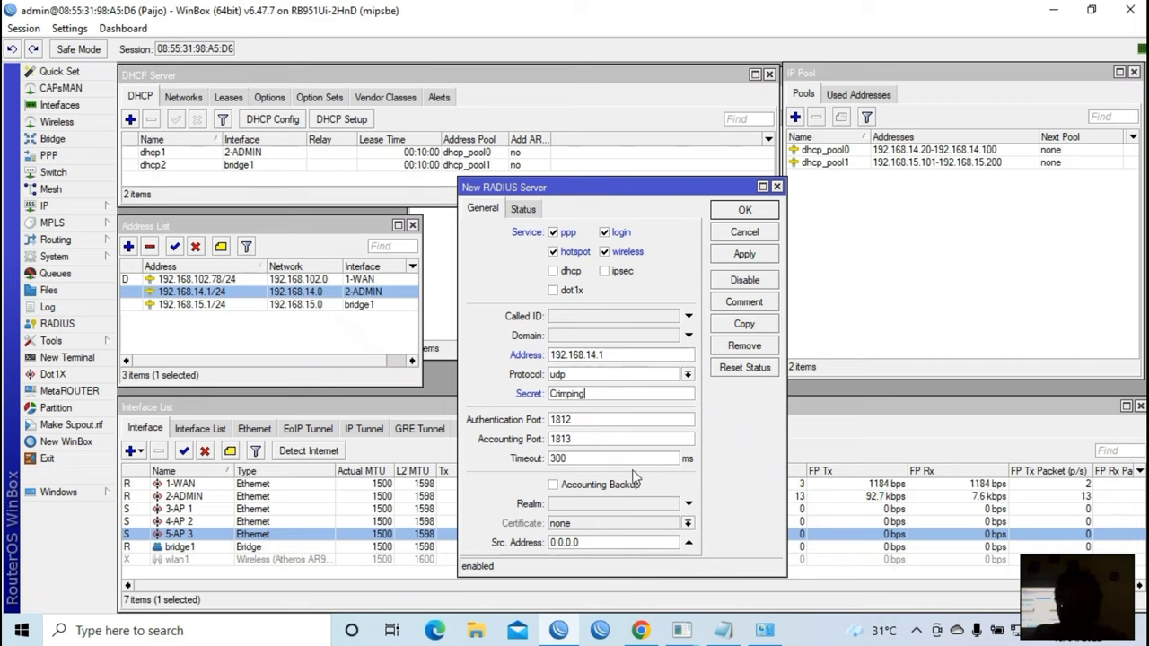
{"action": "left_click", "coordinate": [608, 395]}
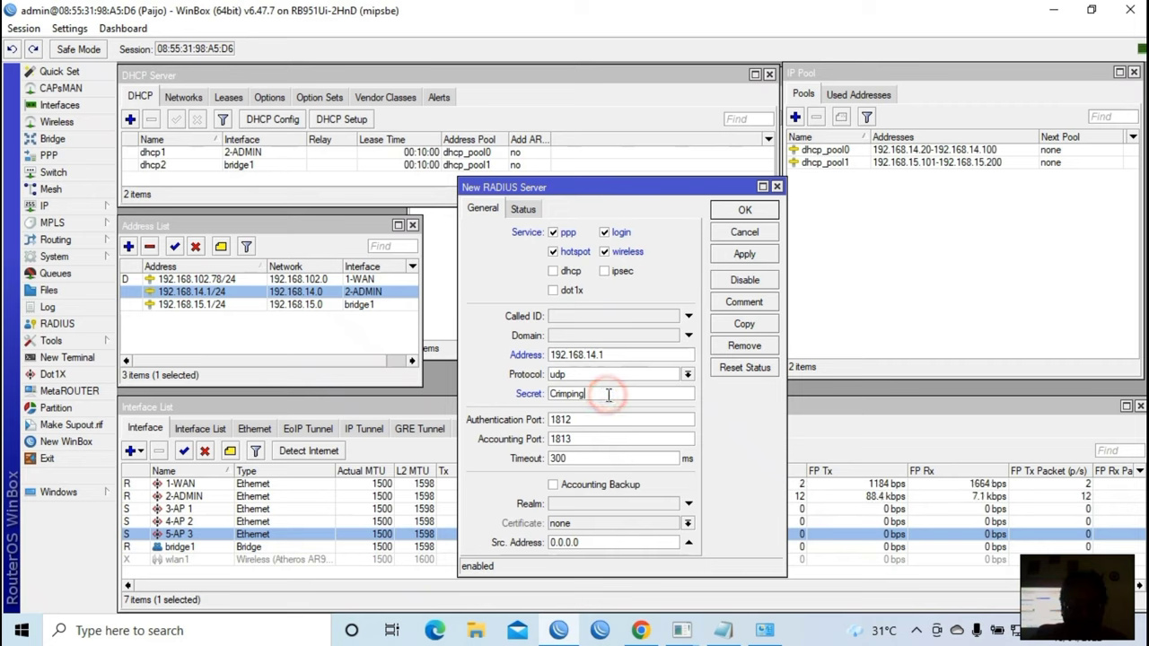
Apply and confirm the RADIUS entry, then verify it in the RADIUS list.
{"action": "left_click", "coordinate": [736, 258]}
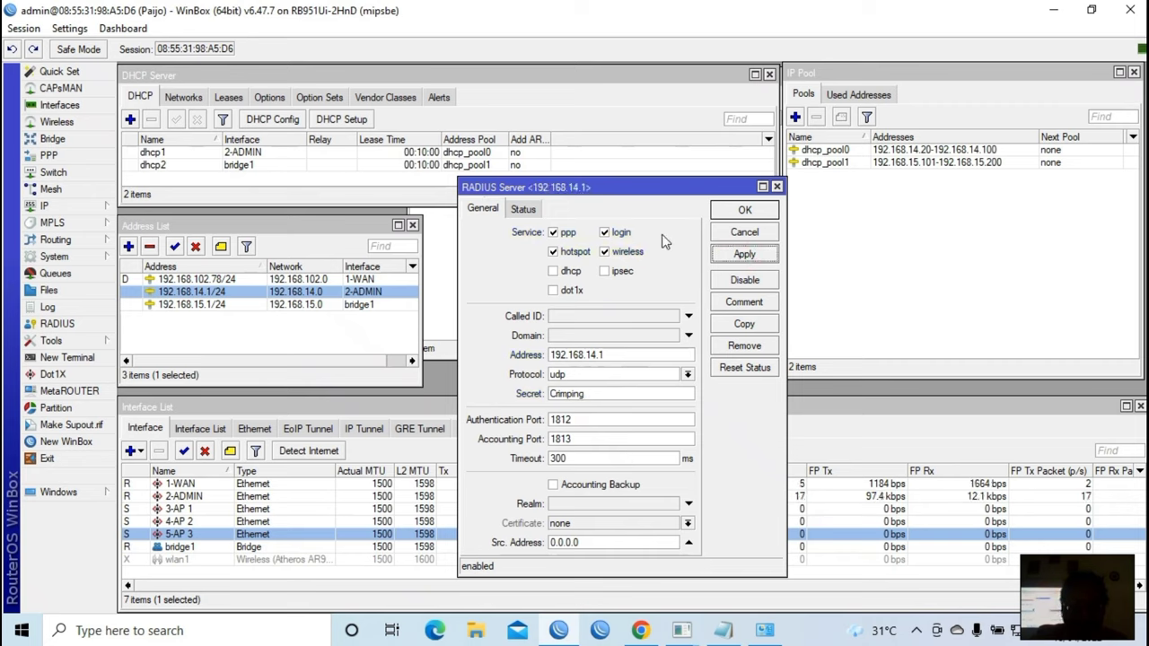
{"action": "left_click", "coordinate": [526, 209]}
{"action": "left_click", "coordinate": [483, 208]}
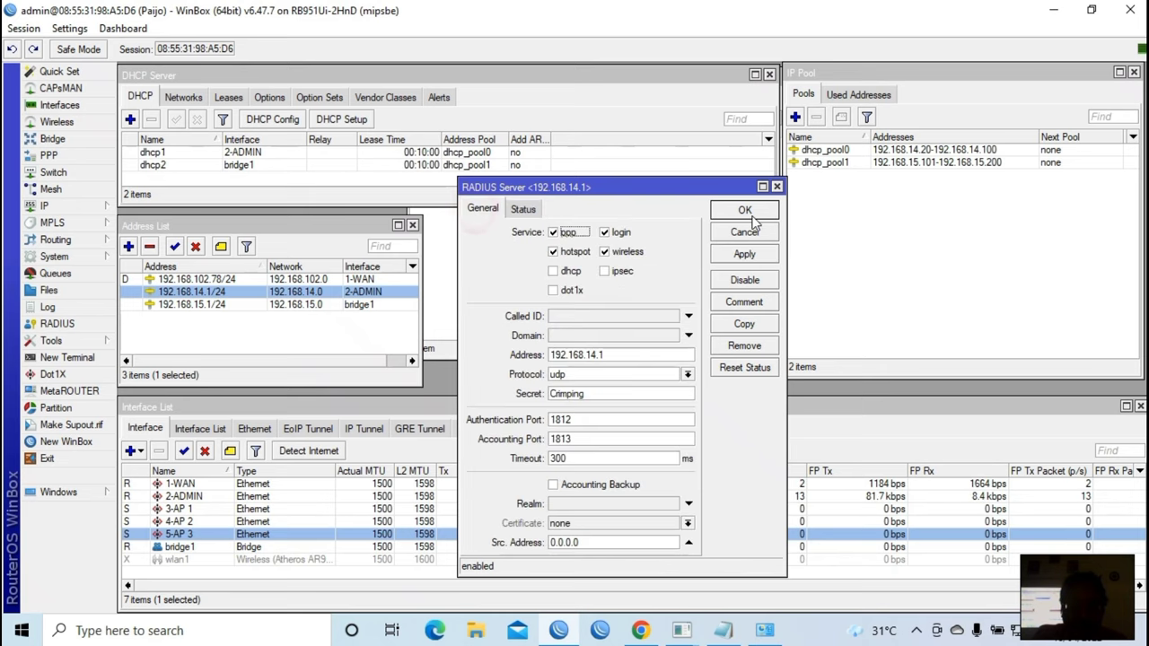
{"action": "left_click", "coordinate": [745, 212]}
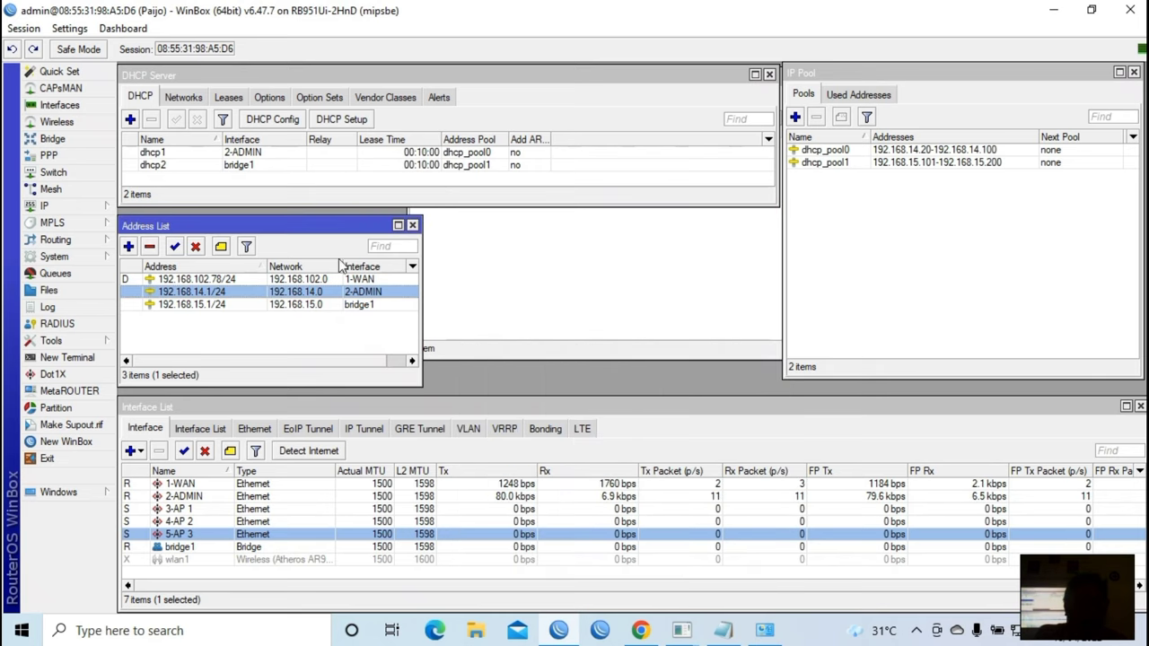
{"action": "left_click", "coordinate": [500, 286]}
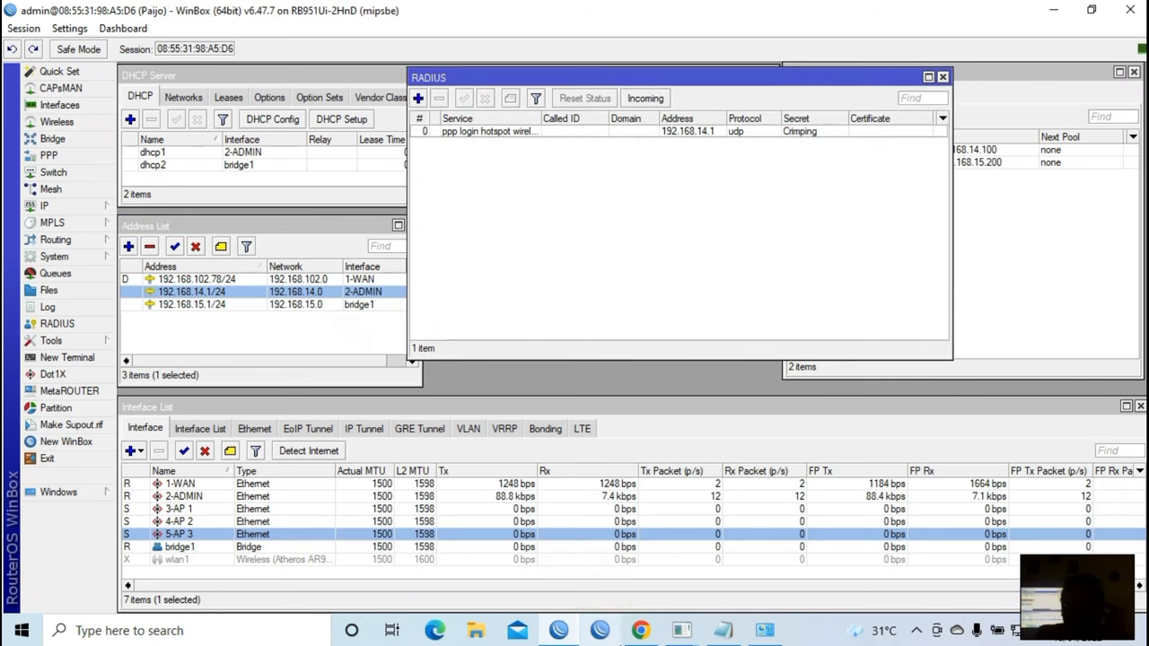
{"action": "left_click", "coordinate": [640, 630]}
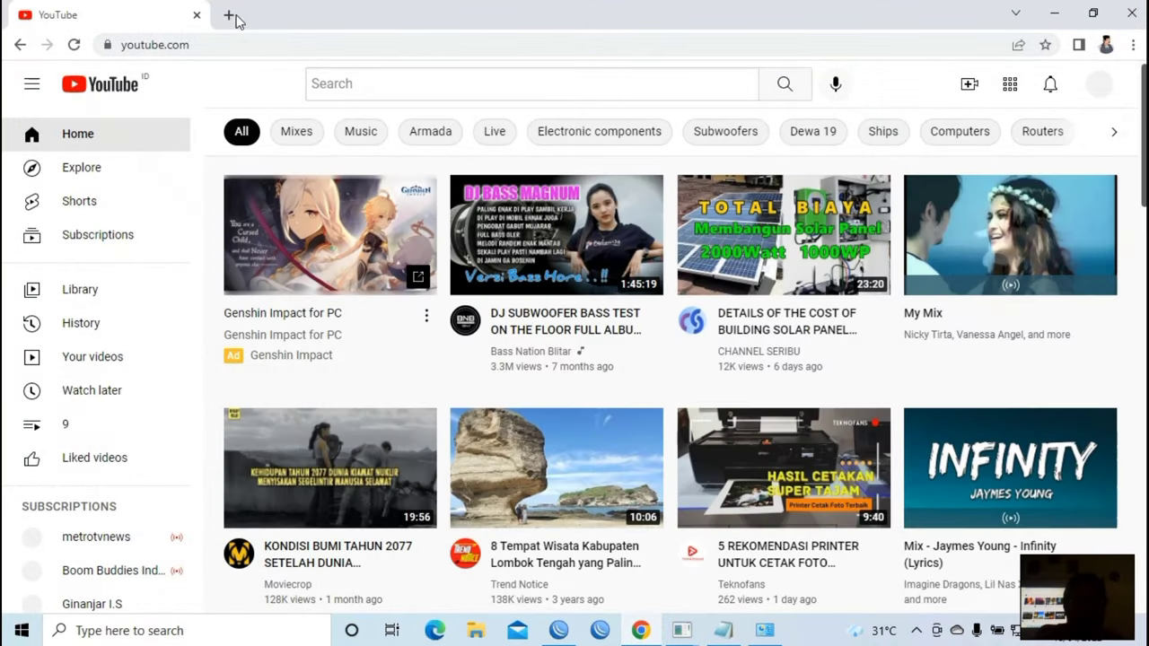
Replace the YouTube tab with 192.168.14.1/userman and dismiss the session-reset alert.
{"action": "left_click", "coordinate": [228, 15]}
{"action": "left_click", "coordinate": [197, 16]}
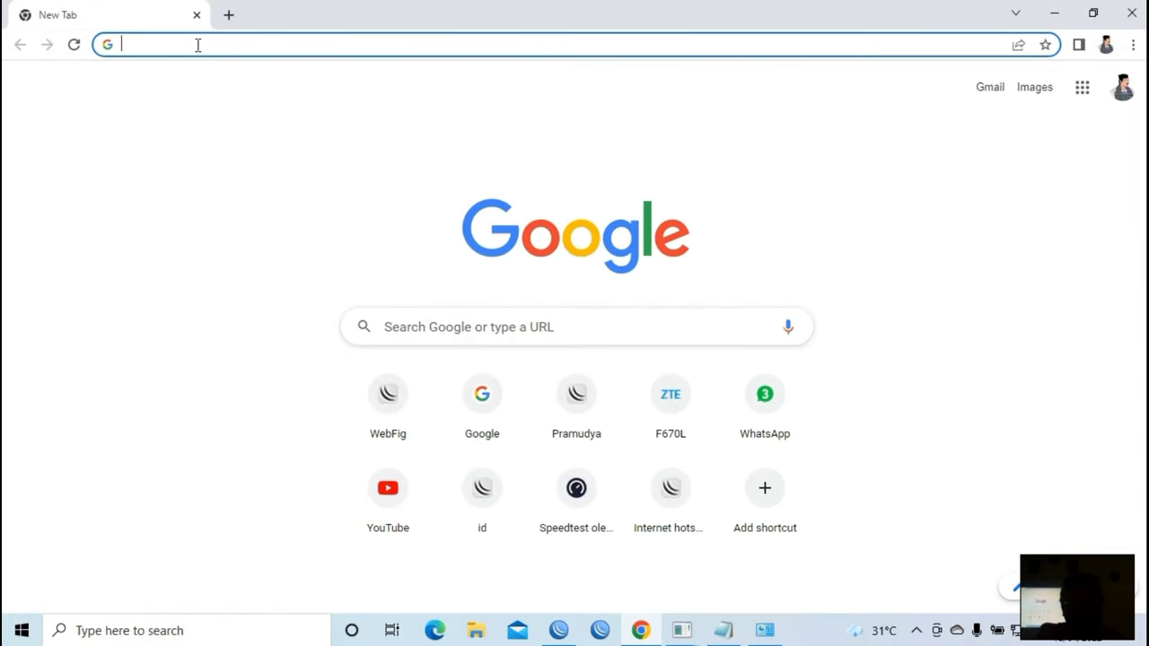
{"action": "type", "text": "191"}
{"action": "key", "text": "BackSpace"}
{"action": "type", "text": "2"}
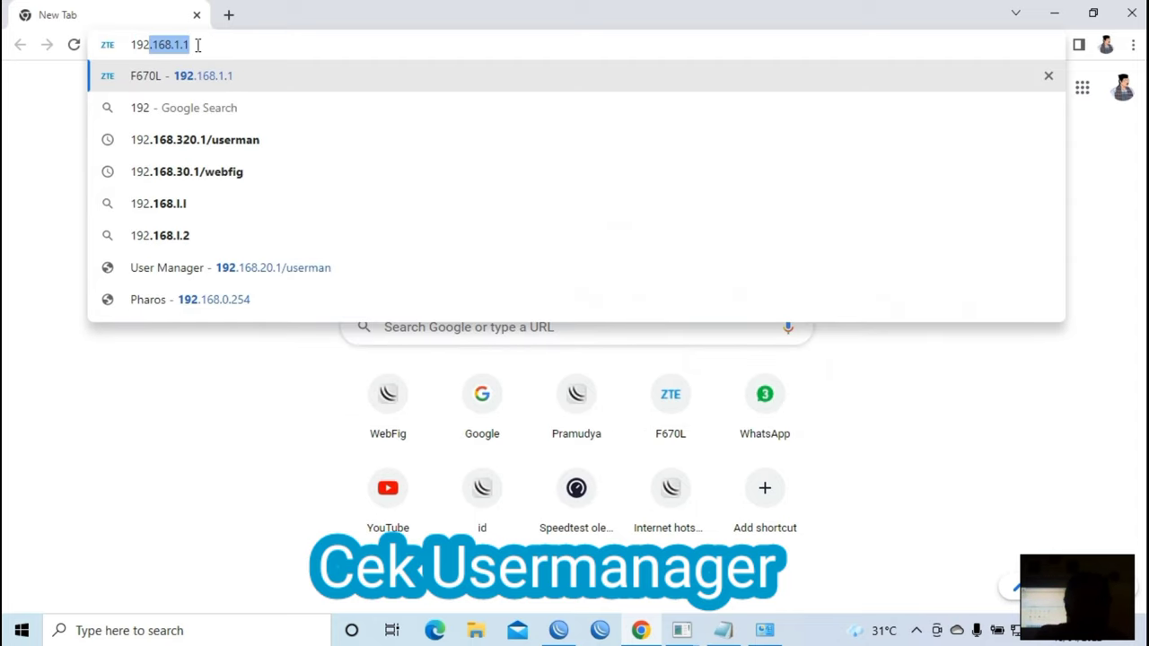
{"action": "key", "text": "Right"}
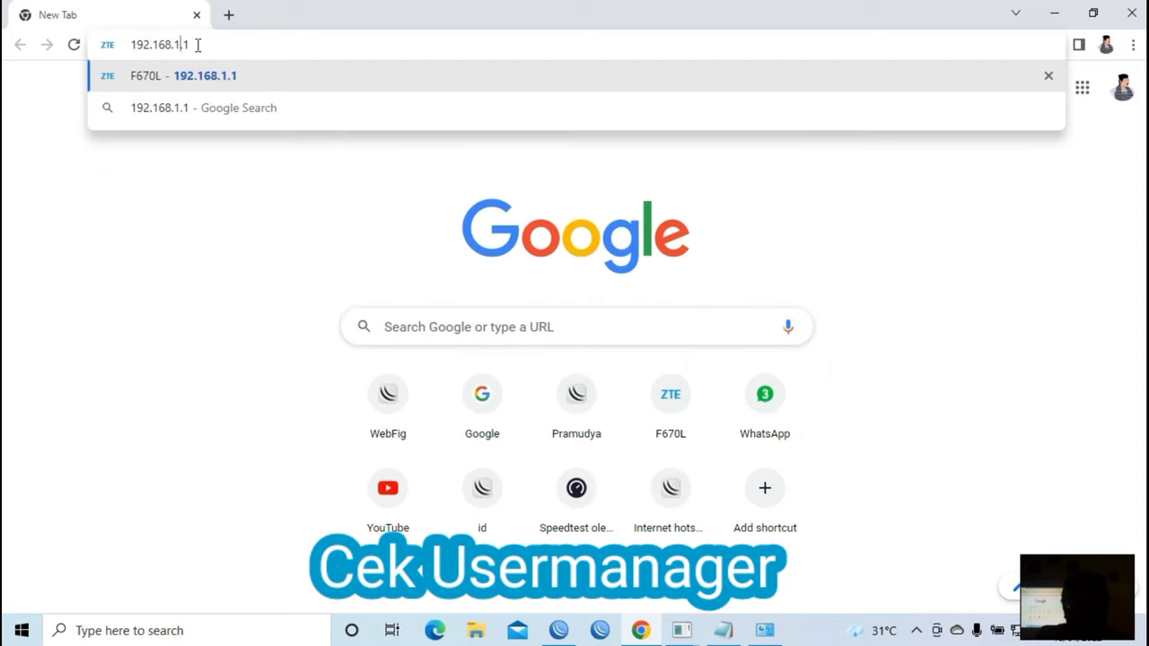
{"action": "type", "text": "4"}
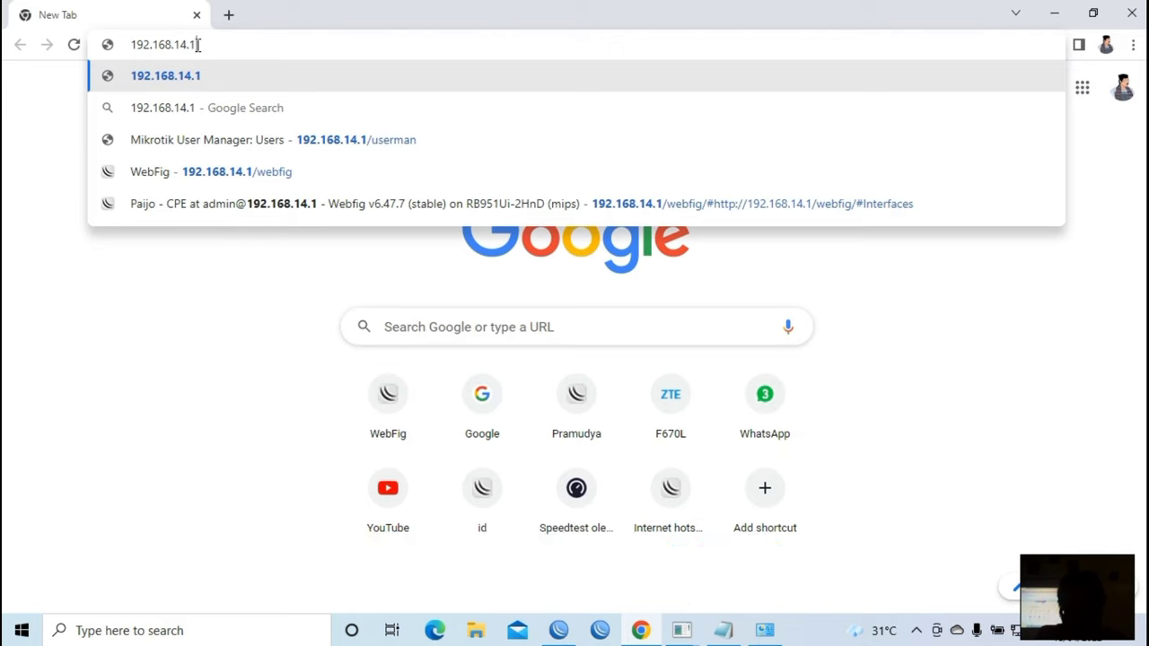
{"action": "type", "text": "/userman"}
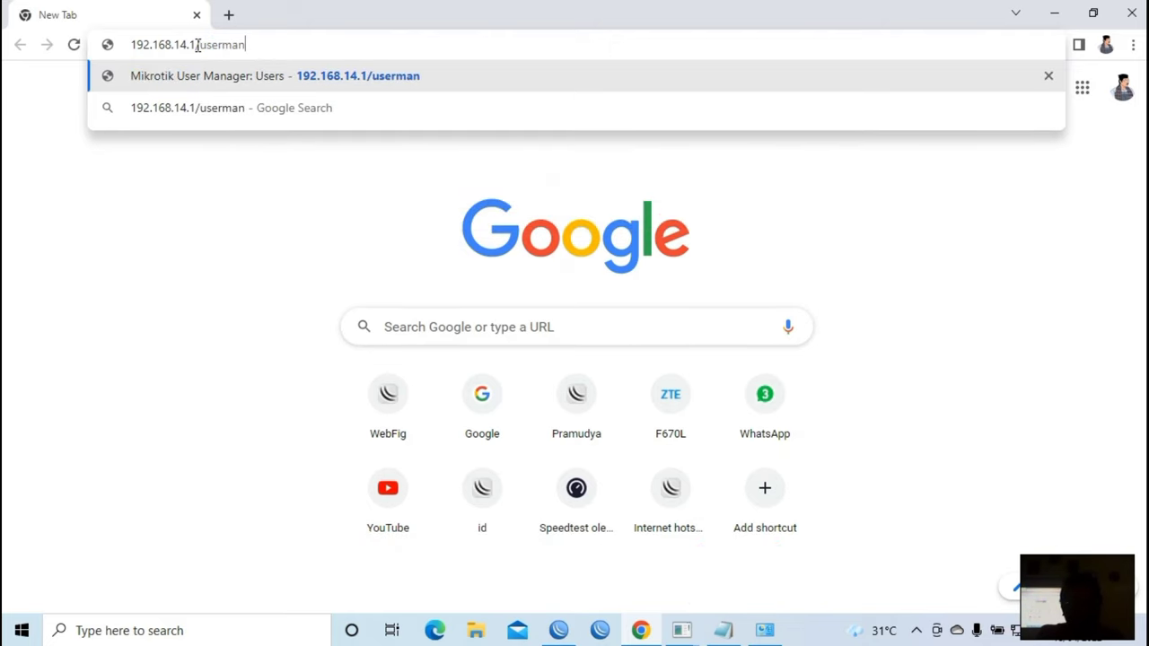
{"action": "key", "text": "Return"}
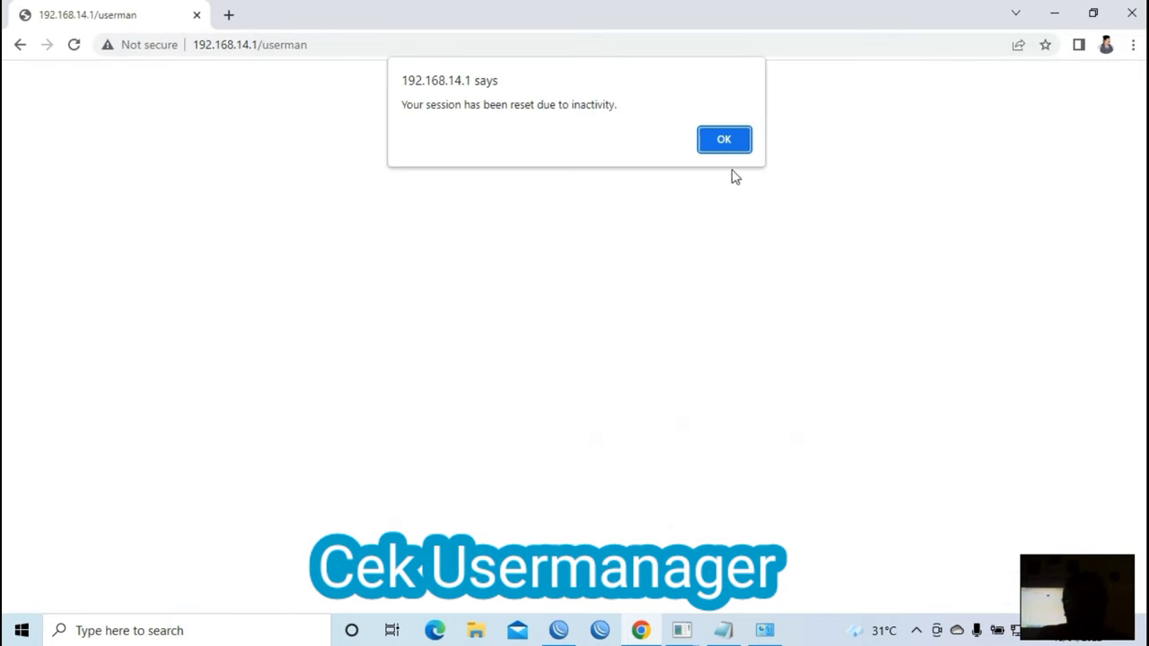
{"action": "left_click", "coordinate": [734, 144]}
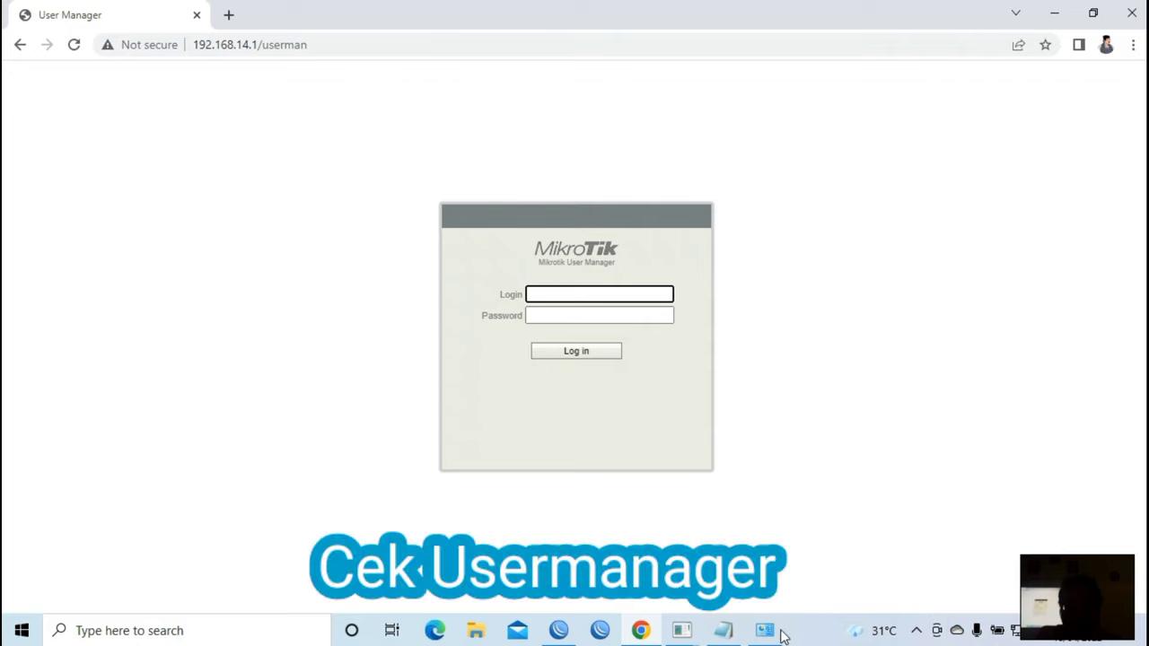
{"action": "left_click", "coordinate": [722, 630]}
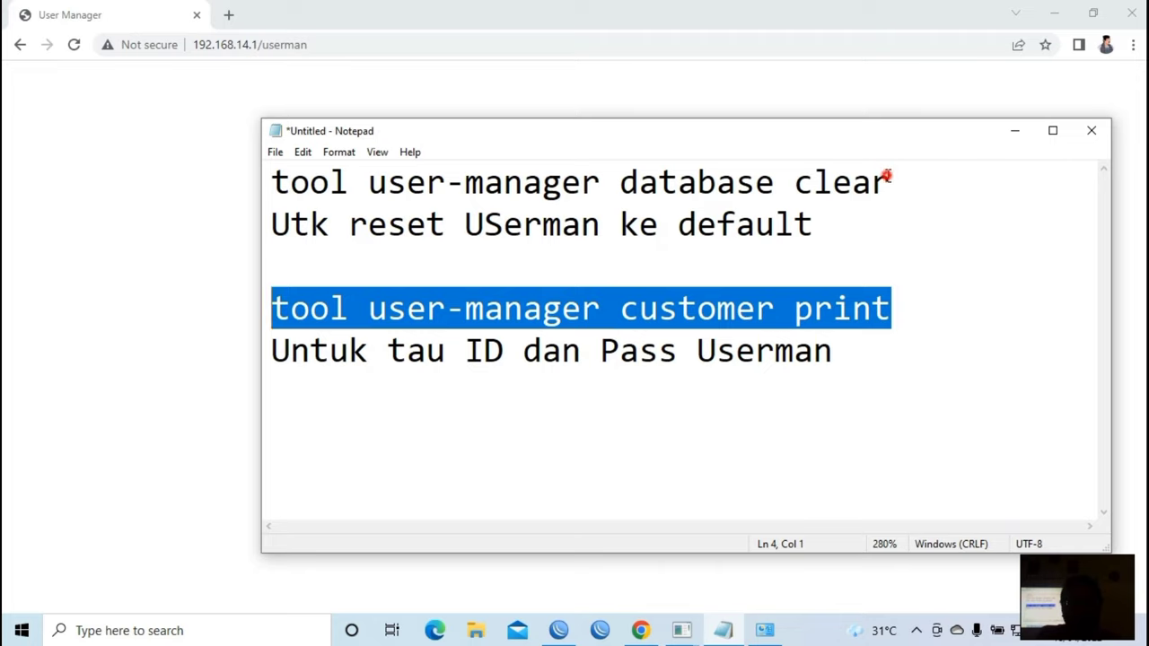
Paste 'tool user-manager database clear' from the notes into a new terminal and confirm with y.
{"action": "left_click_drag", "start_coordinate": [887, 176], "coordinate": [281, 184]}
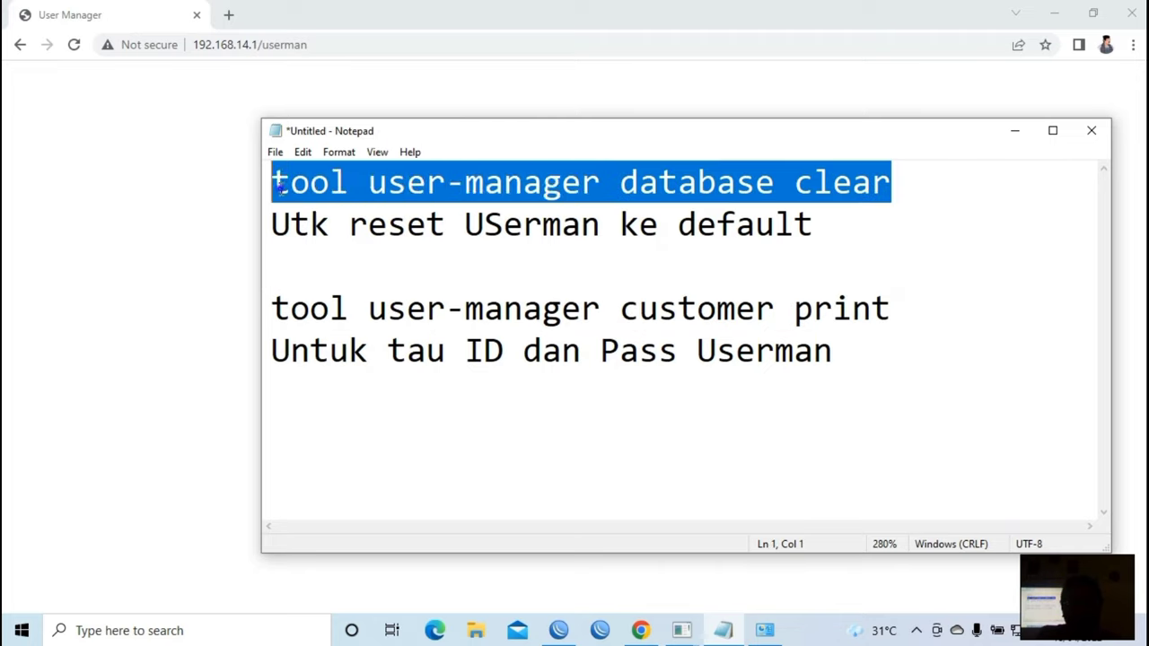
{"action": "right_click", "coordinate": [280, 188]}
{"action": "left_click", "coordinate": [349, 246]}
{"action": "left_click", "coordinate": [559, 628]}
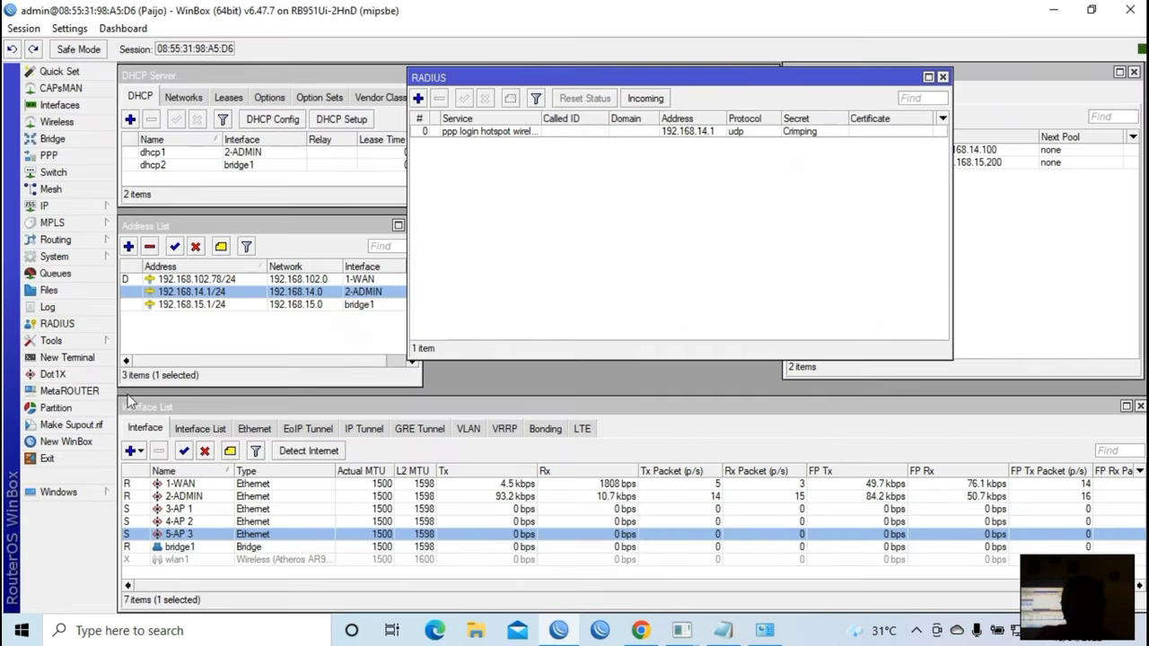
{"action": "left_click", "coordinate": [80, 357]}
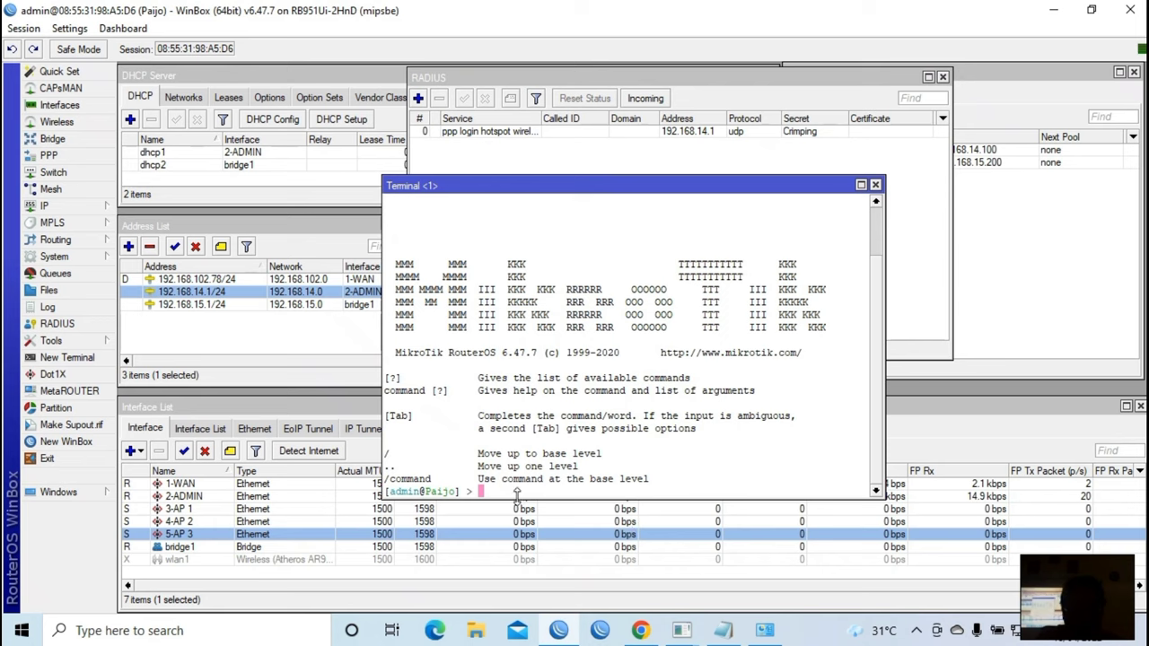
{"action": "right_click", "coordinate": [507, 492]}
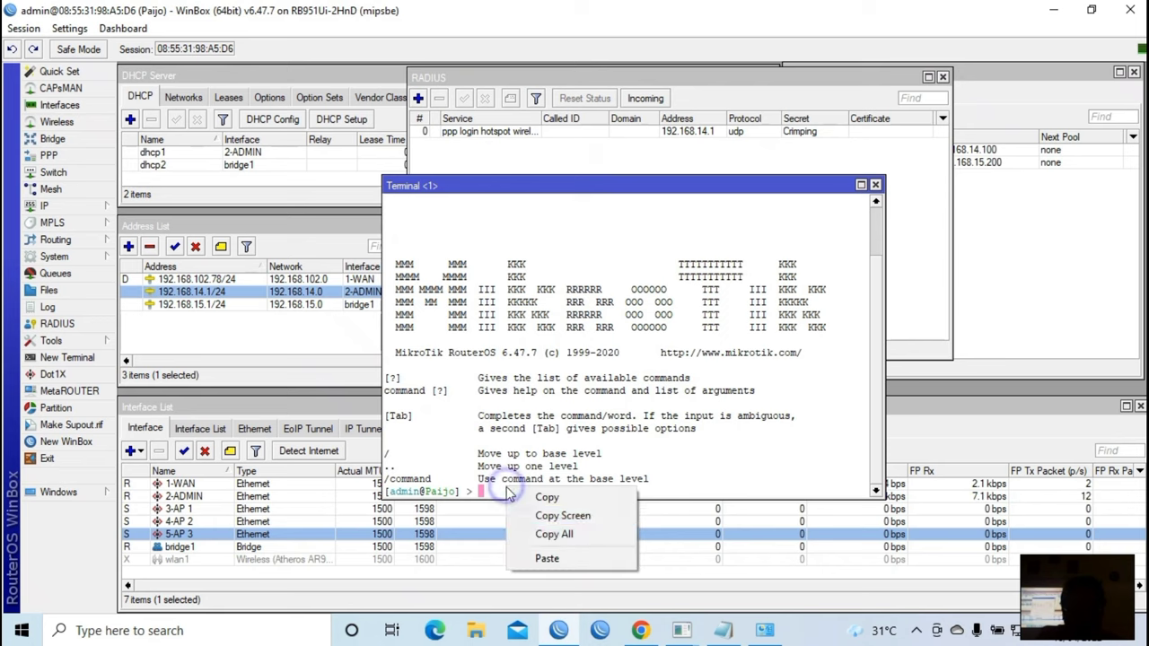
{"action": "left_click", "coordinate": [549, 554]}
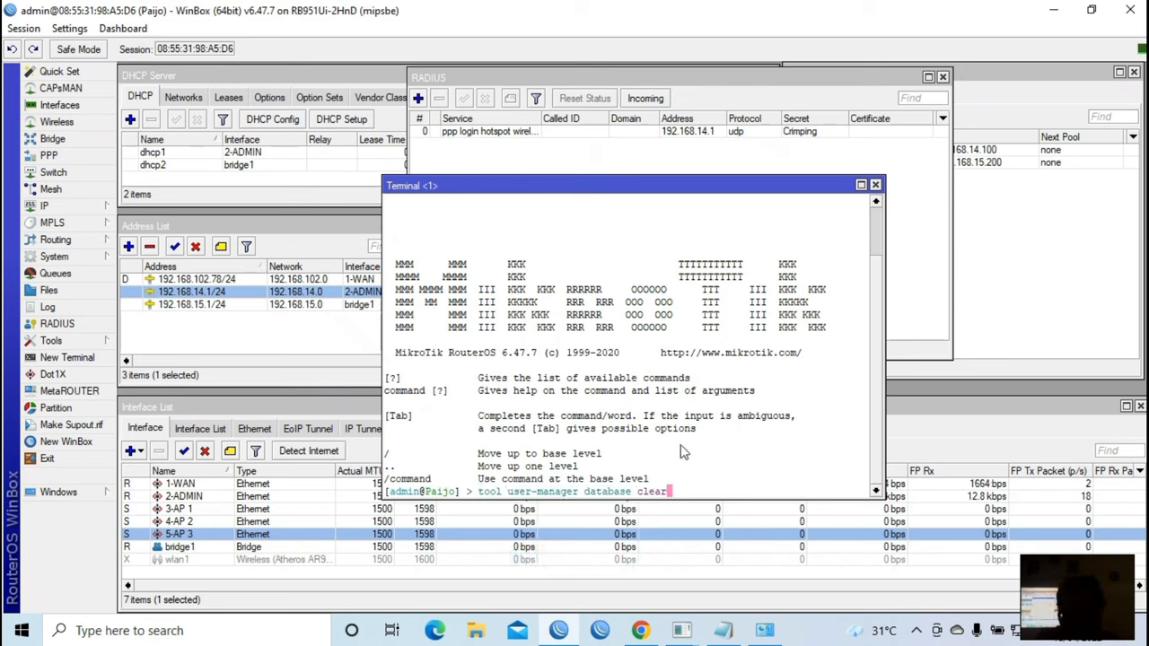
{"action": "key", "text": "Return"}
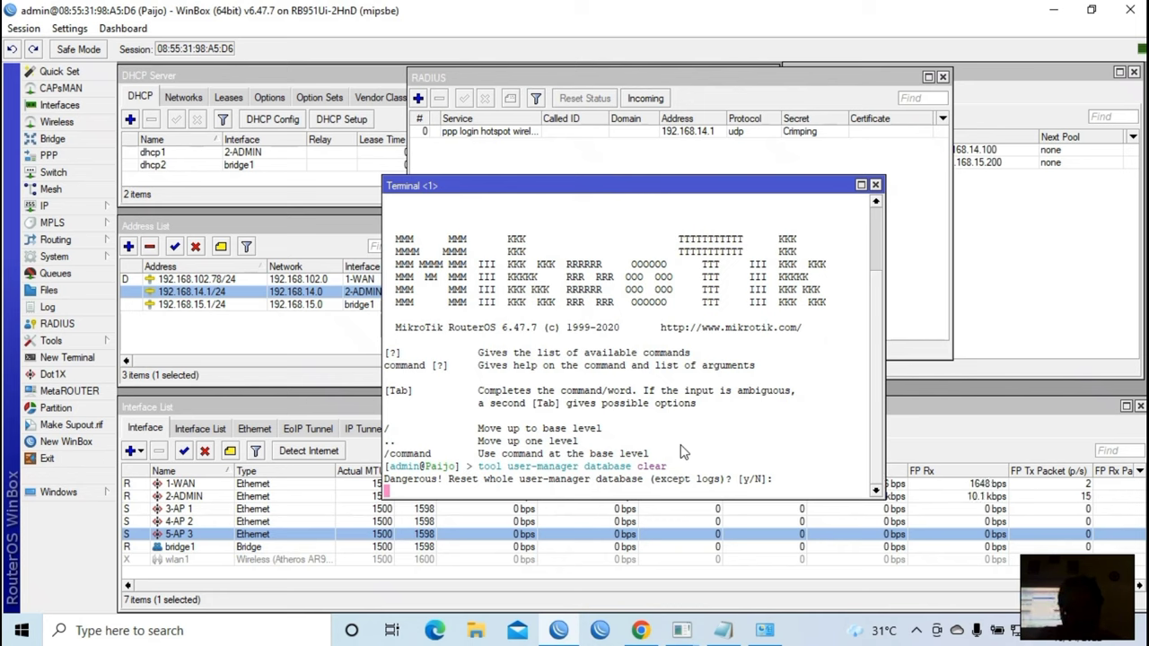
{"action": "type", "text": "y"}
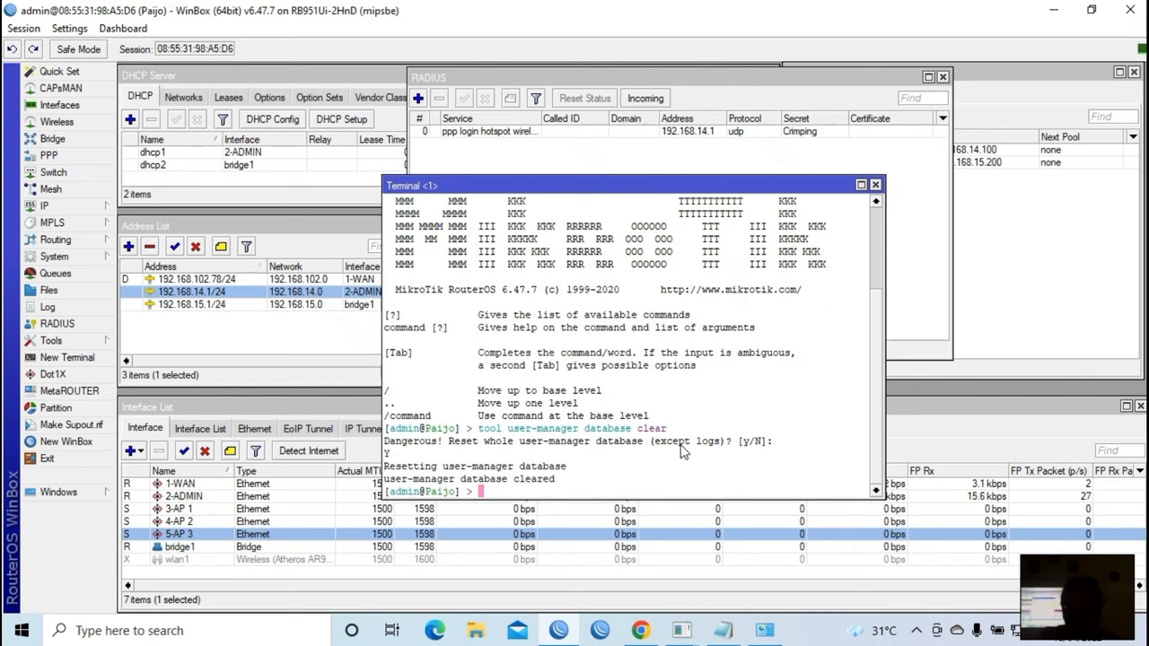
Run tool user-manager database clear again using Tab completion and confirm the reset with y.
{"action": "left_click", "coordinate": [723, 630]}
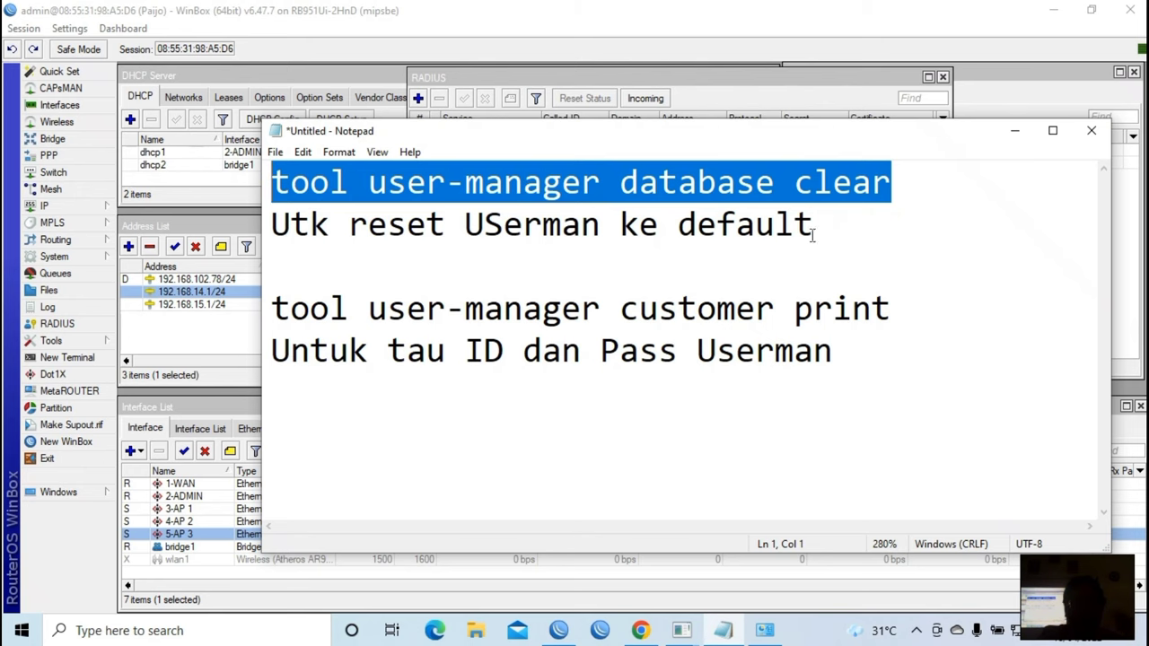
{"action": "left_click", "coordinate": [560, 631]}
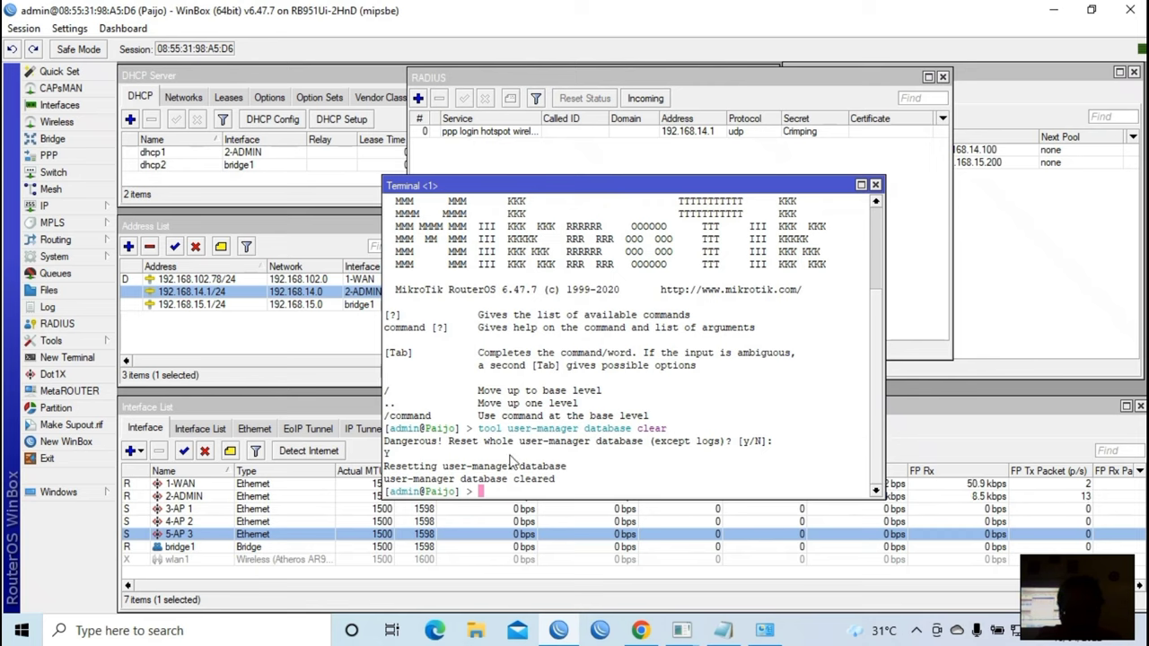
{"action": "type", "text": "to"}
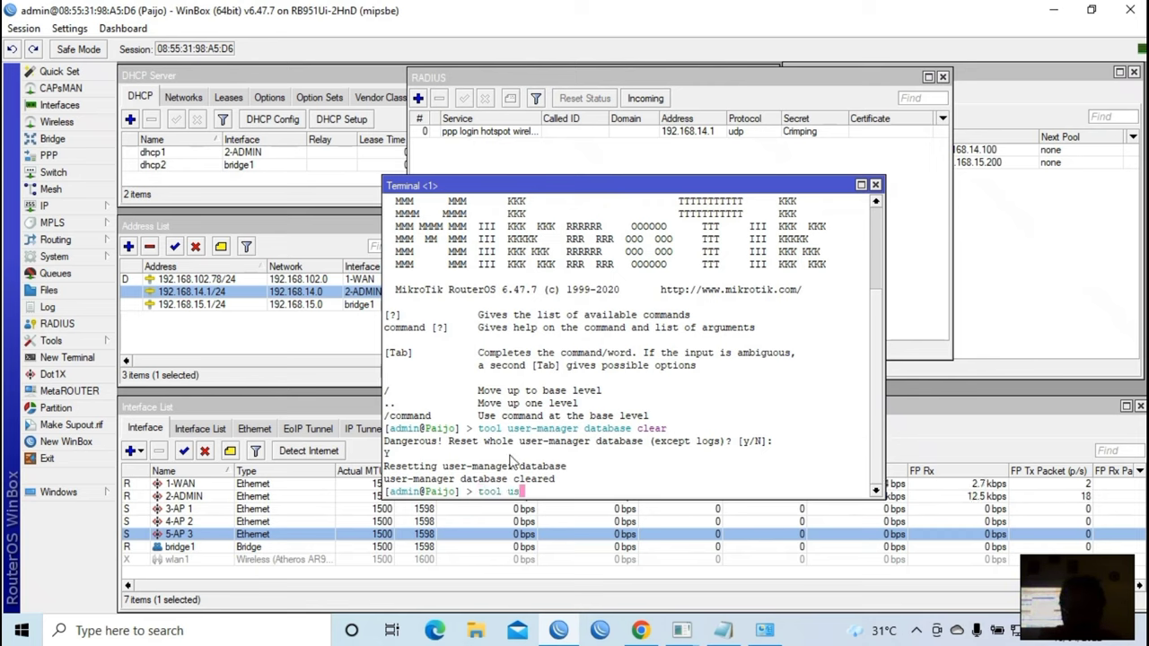
{"action": "type", "text": "ol us"}
{"action": "key", "text": "Tab"}
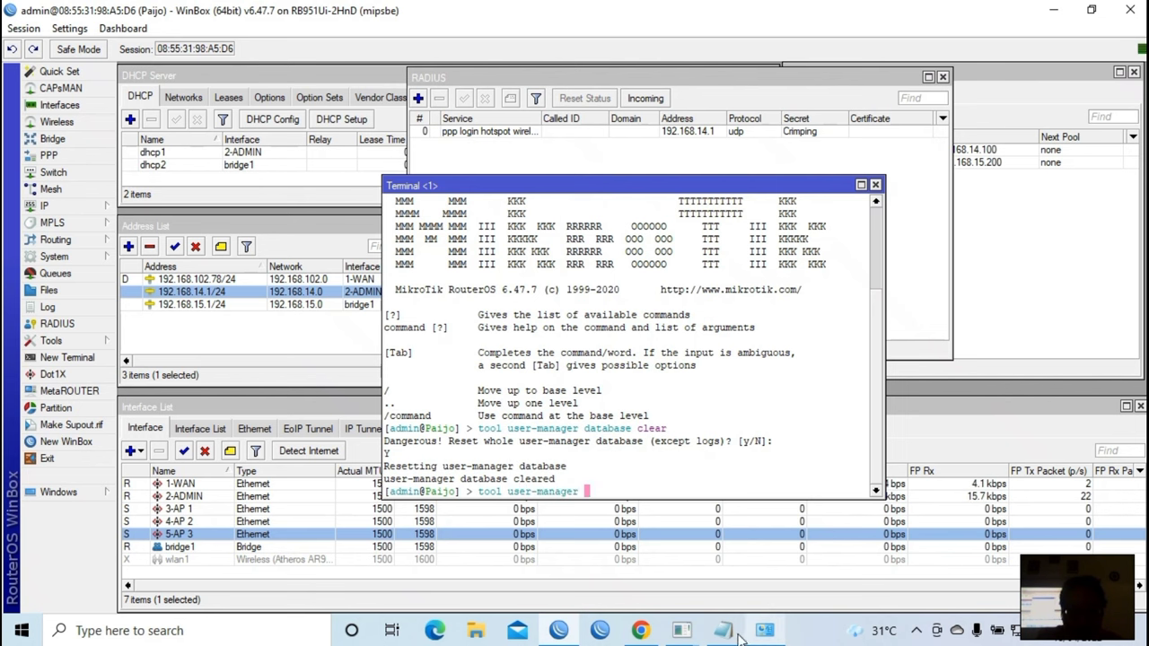
{"action": "left_click", "coordinate": [723, 631]}
{"action": "left_click", "coordinate": [732, 635]}
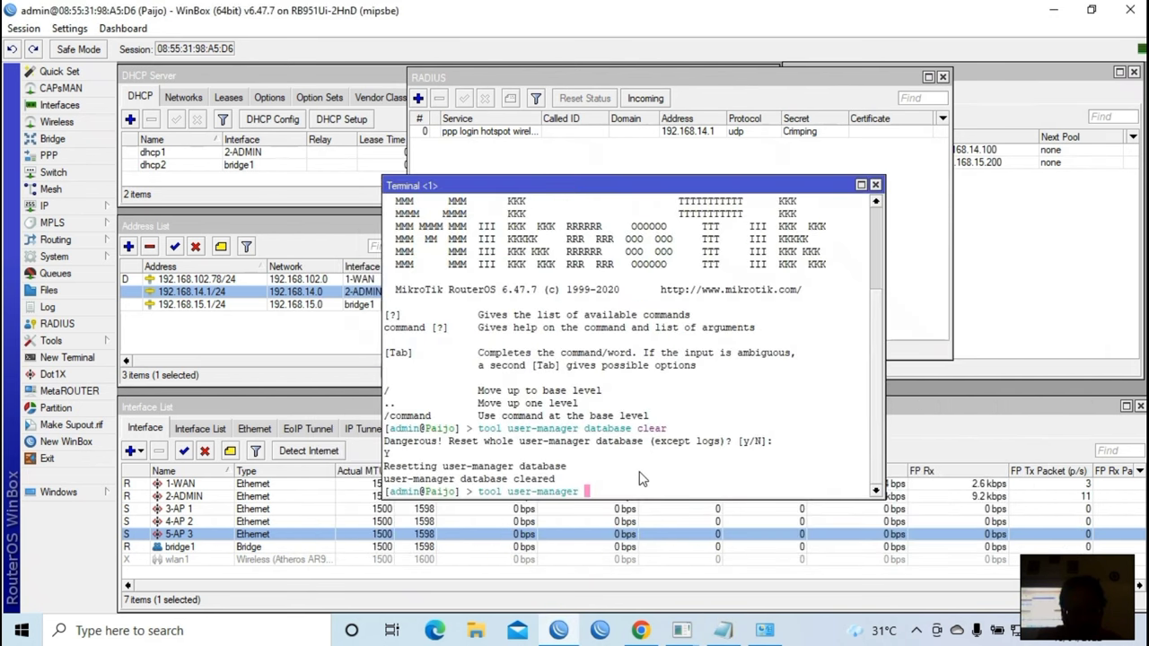
{"action": "type", "text": "database c"}
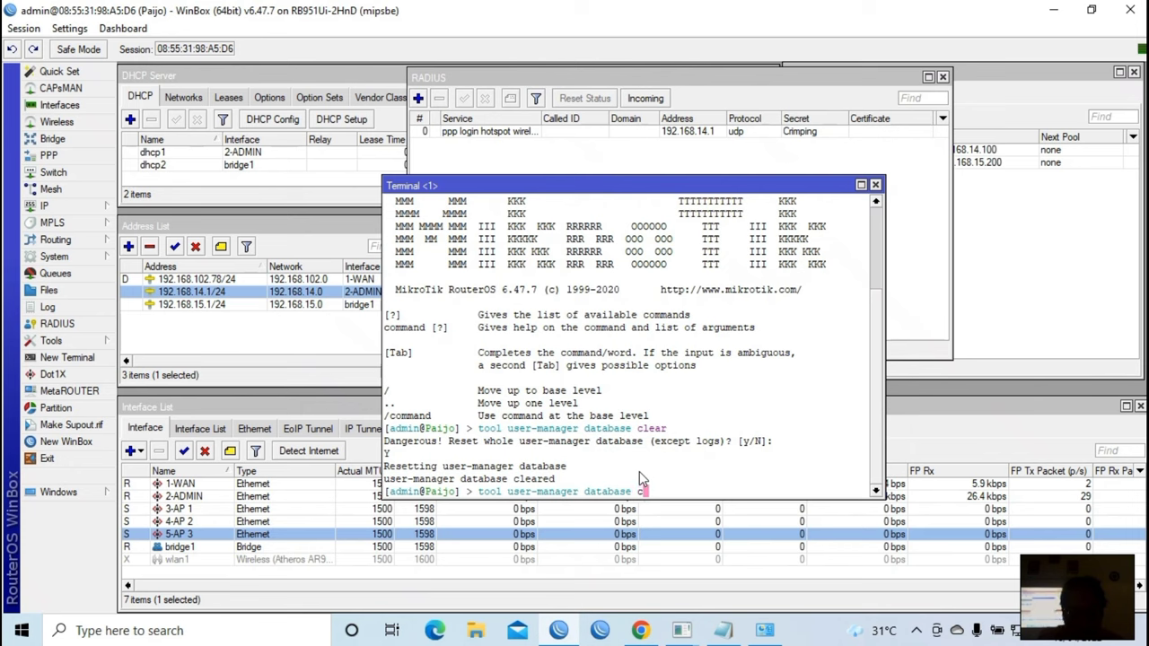
{"action": "type", "text": "lear"}
{"action": "key", "text": "Return"}
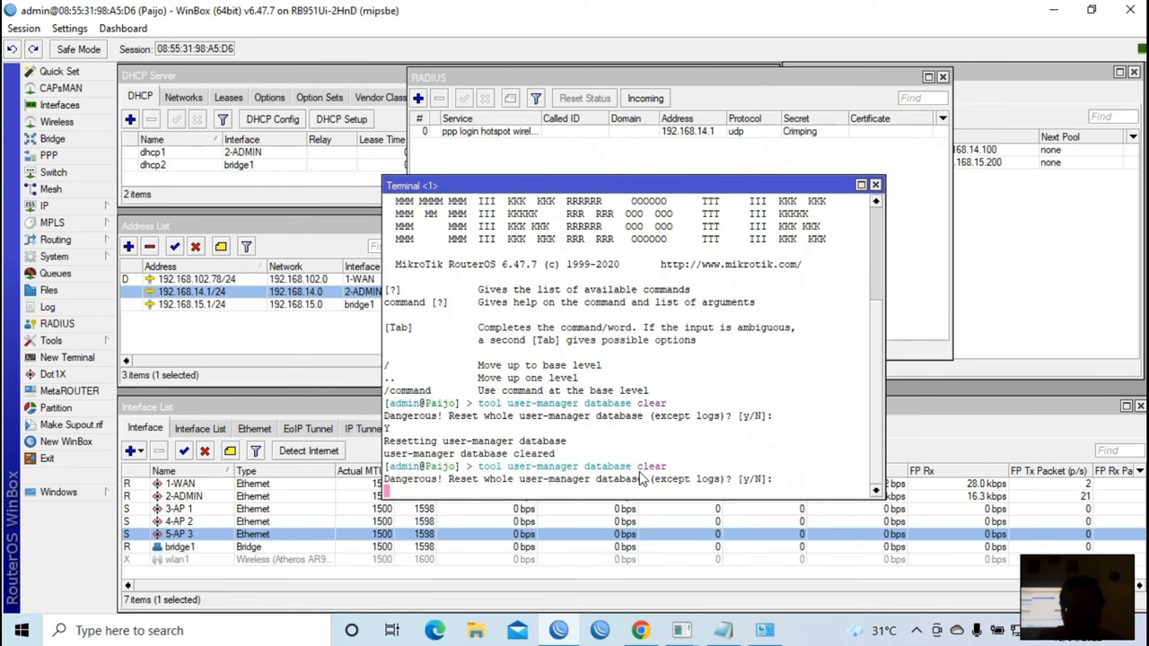
{"action": "key", "text": "y"}
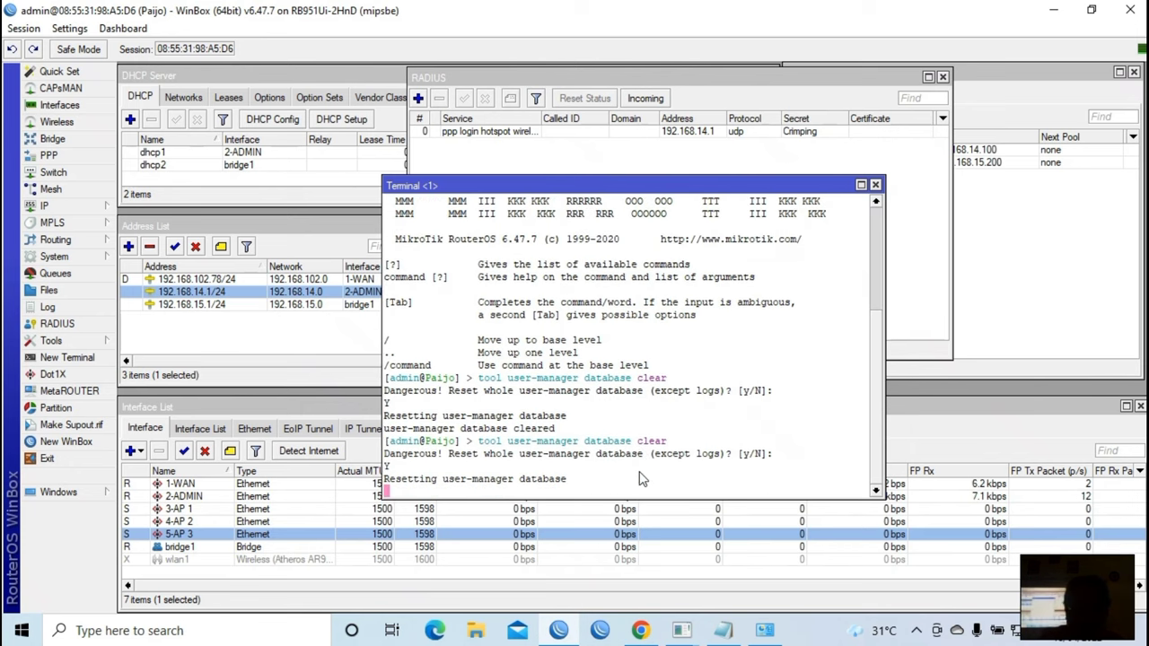
{"action": "key", "text": "Return"}
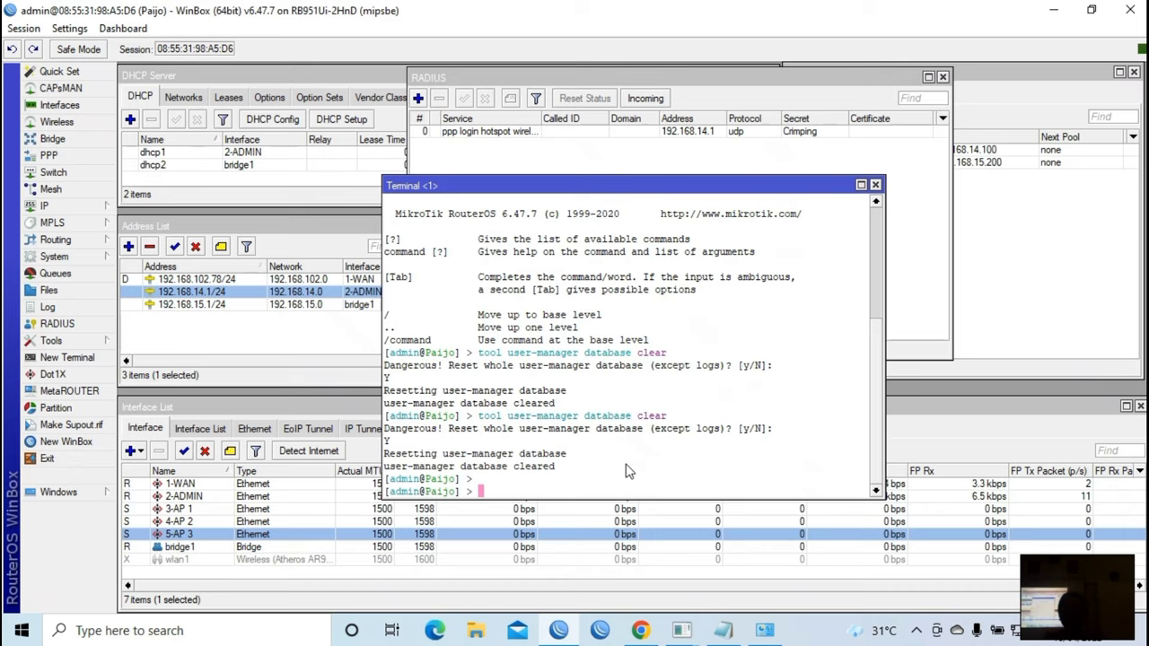
Reload the User Manager page at 192.168.14.1/userman and log in with the login name.
{"action": "left_click", "coordinate": [640, 630]}
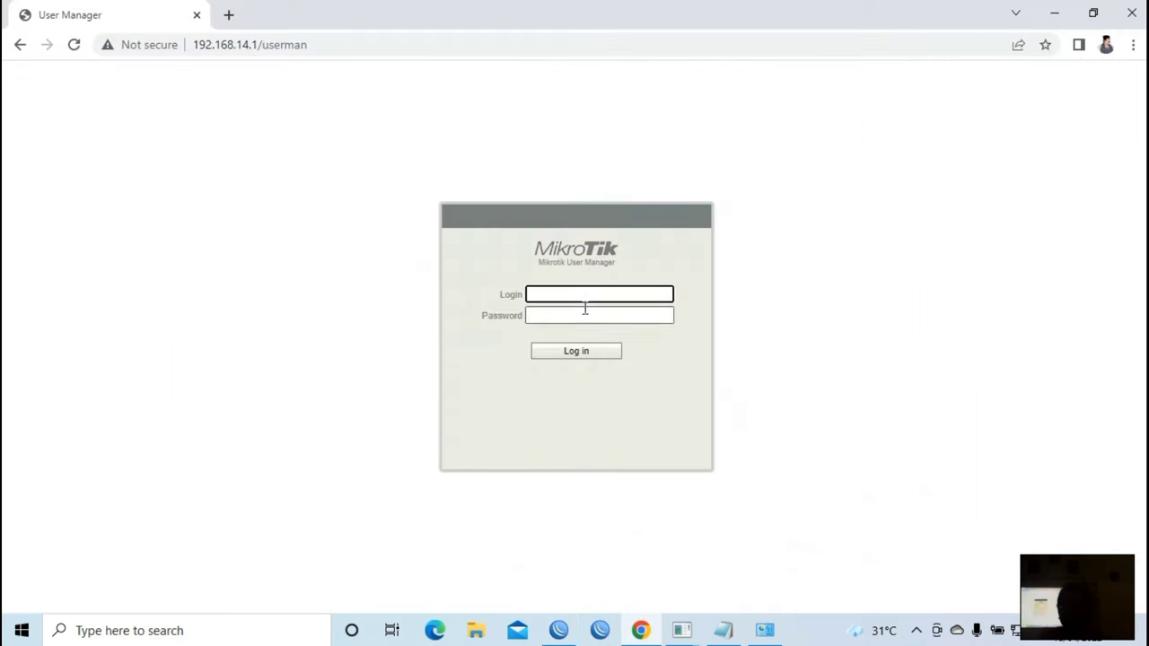
{"action": "left_click", "coordinate": [73, 44]}
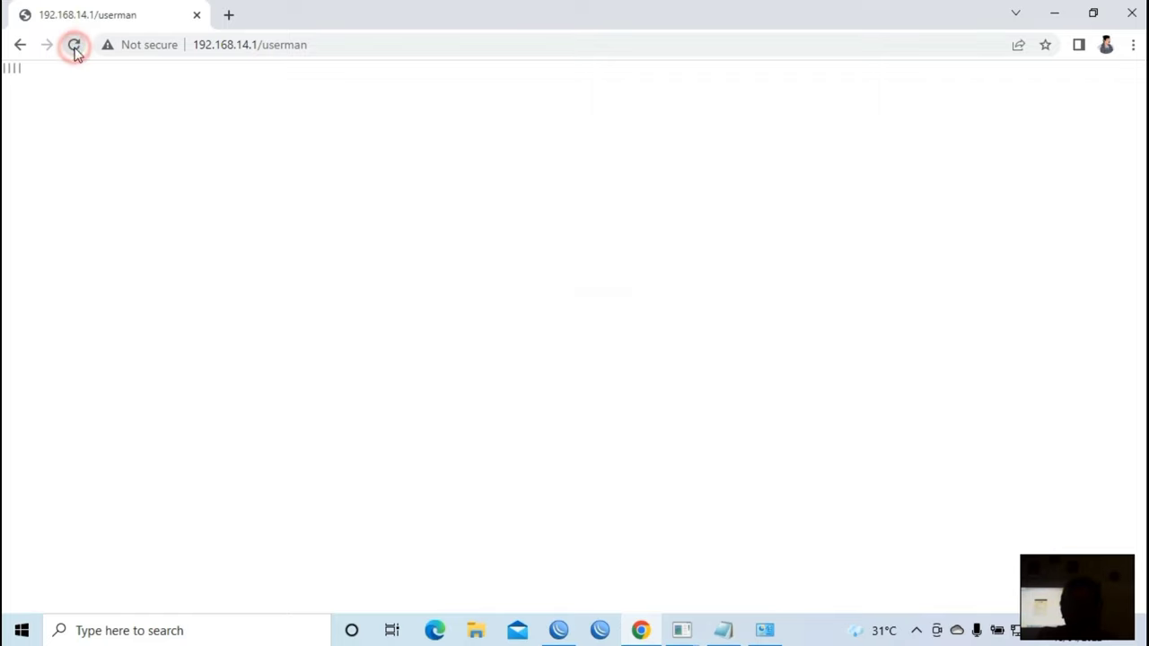
{"action": "left_click", "coordinate": [565, 291]}
{"action": "type", "text": "admin"}
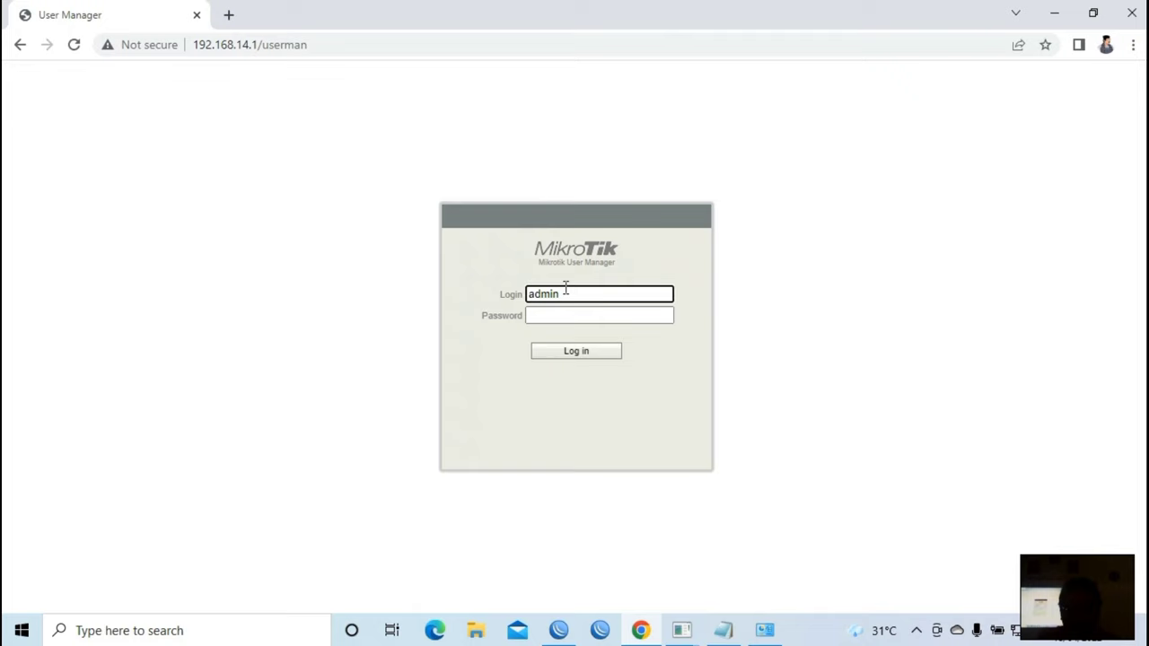
{"action": "key", "text": "Tab"}
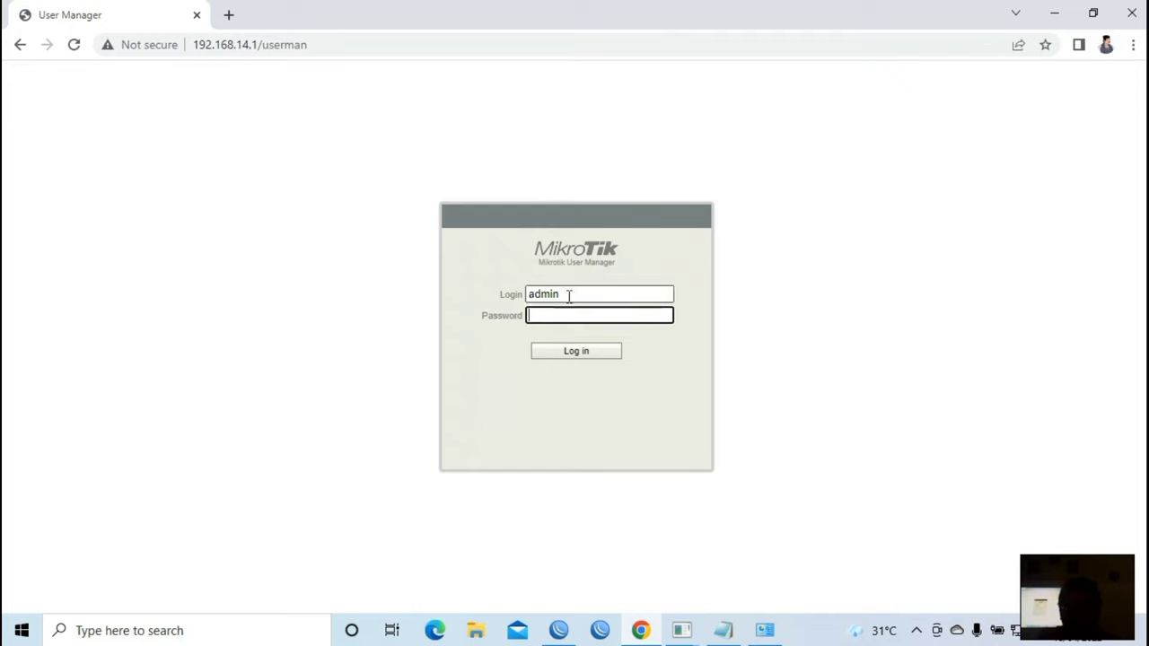
{"action": "left_click", "coordinate": [570, 356]}
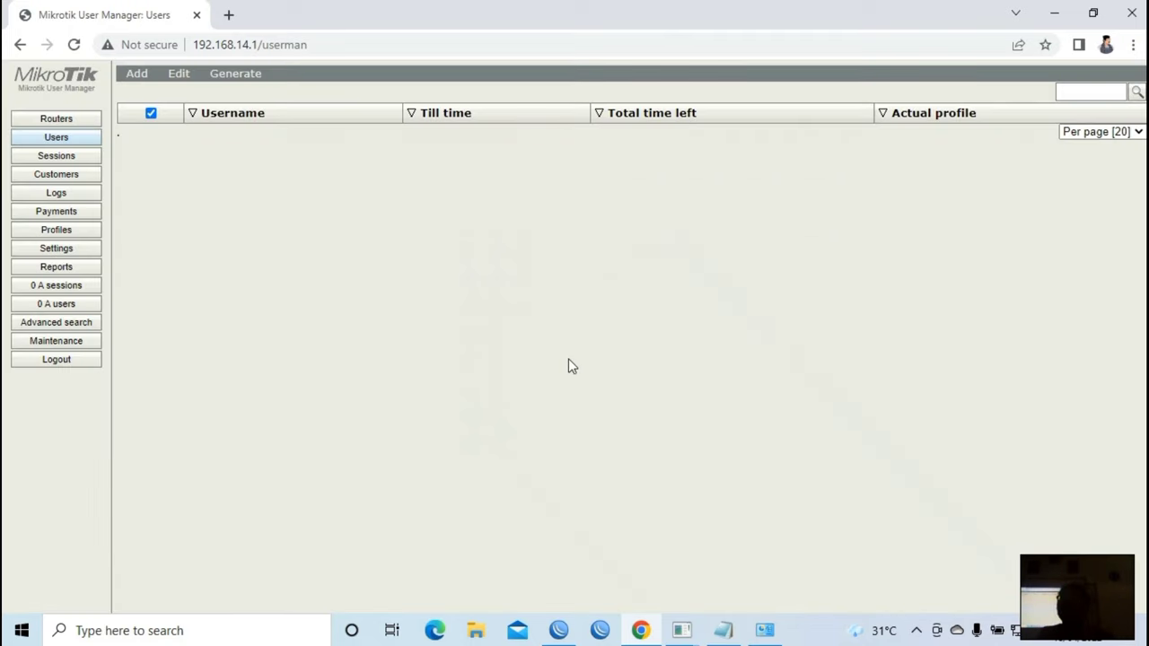
{"action": "left_click", "coordinate": [224, 16]}
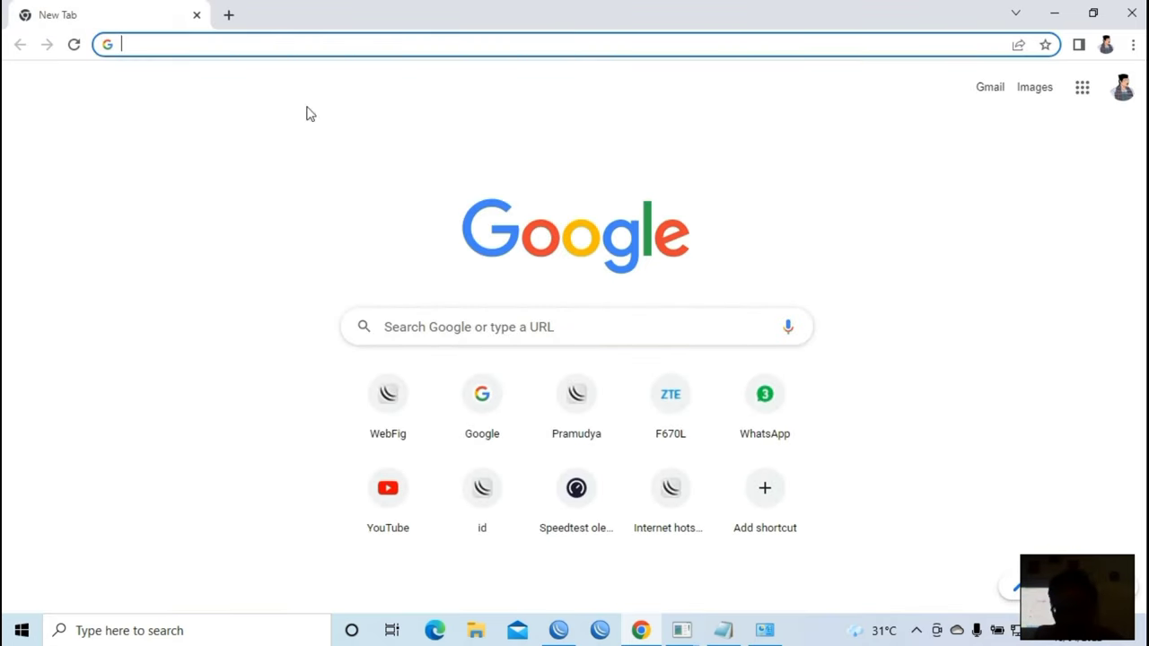
Load web.whatsapp.com in a new tab and select all the command notes in Notepad.
{"action": "left_click", "coordinate": [226, 14]}
{"action": "type", "text": "web.whatsapp.com"}
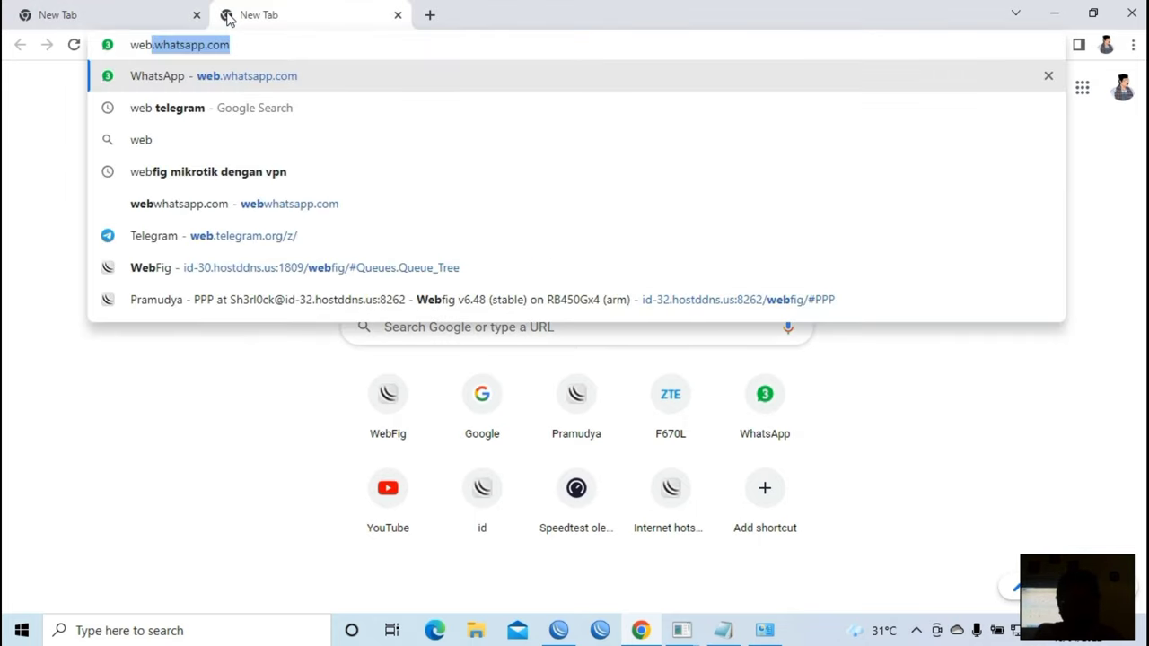
{"action": "key", "text": "Return"}
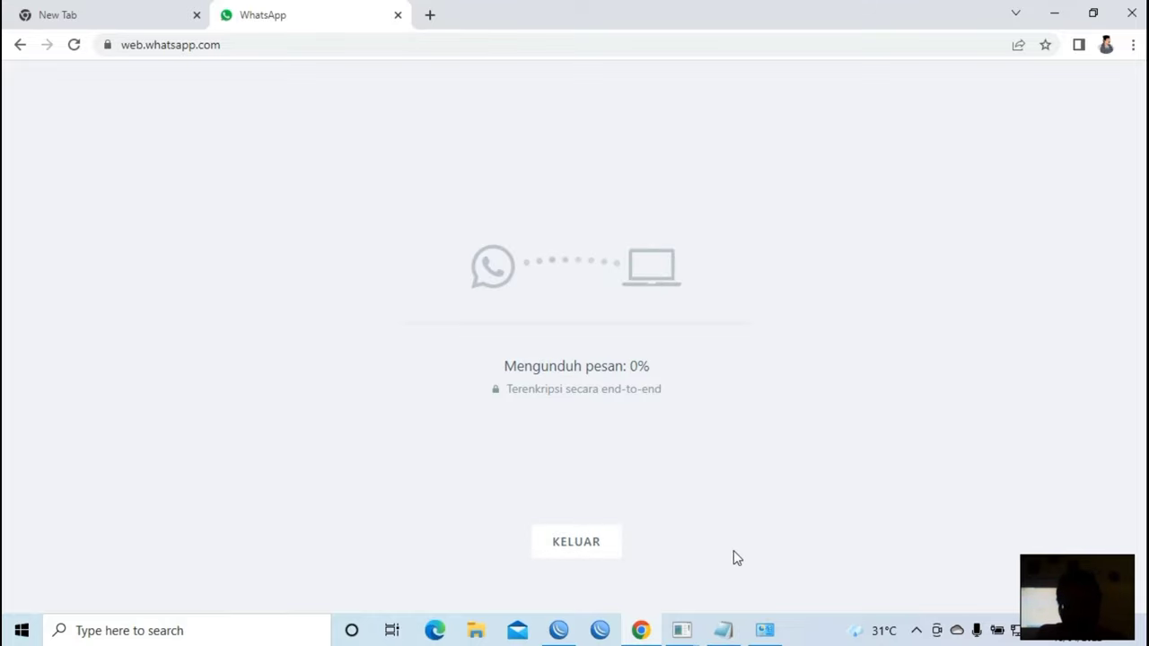
{"action": "left_click", "coordinate": [723, 630]}
{"action": "left_click_drag", "start_coordinate": [831, 356], "coordinate": [257, 192]}
{"action": "key", "text": "ctrl+c"}
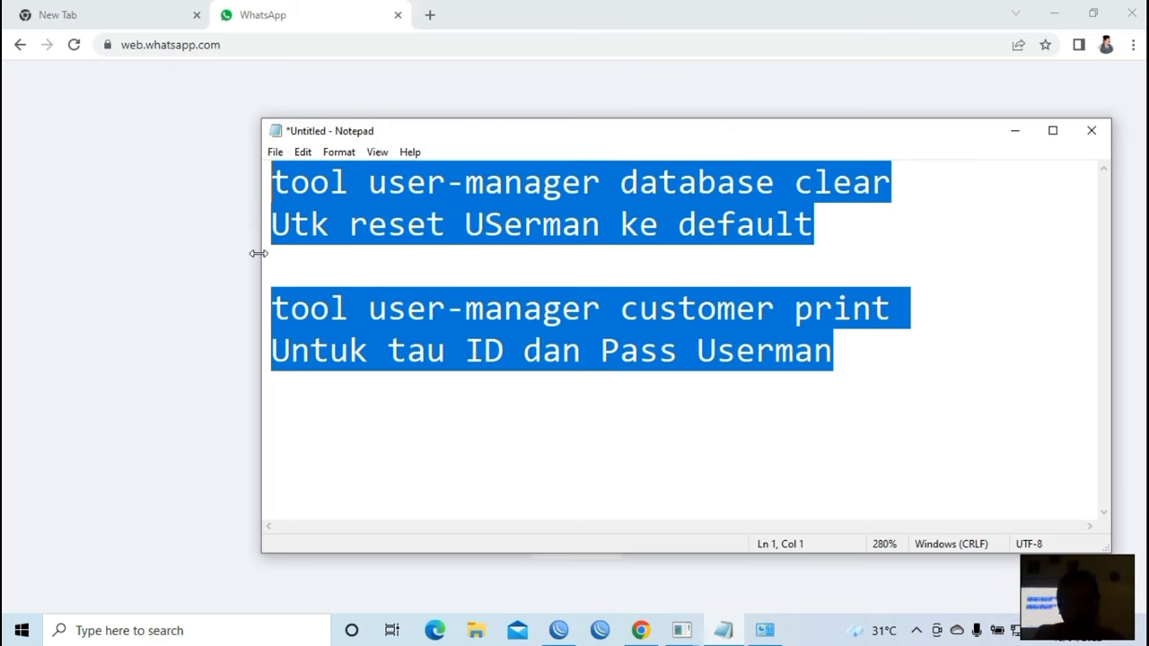
{"action": "left_click", "coordinate": [94, 16]}
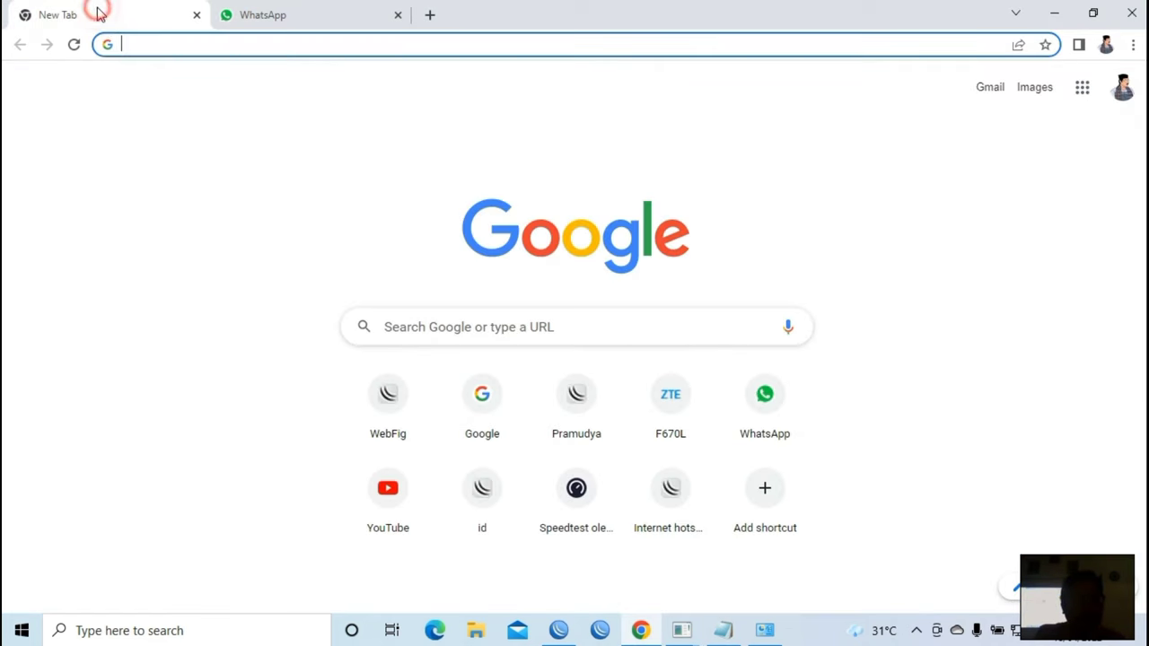
{"action": "left_click", "coordinate": [262, 16]}
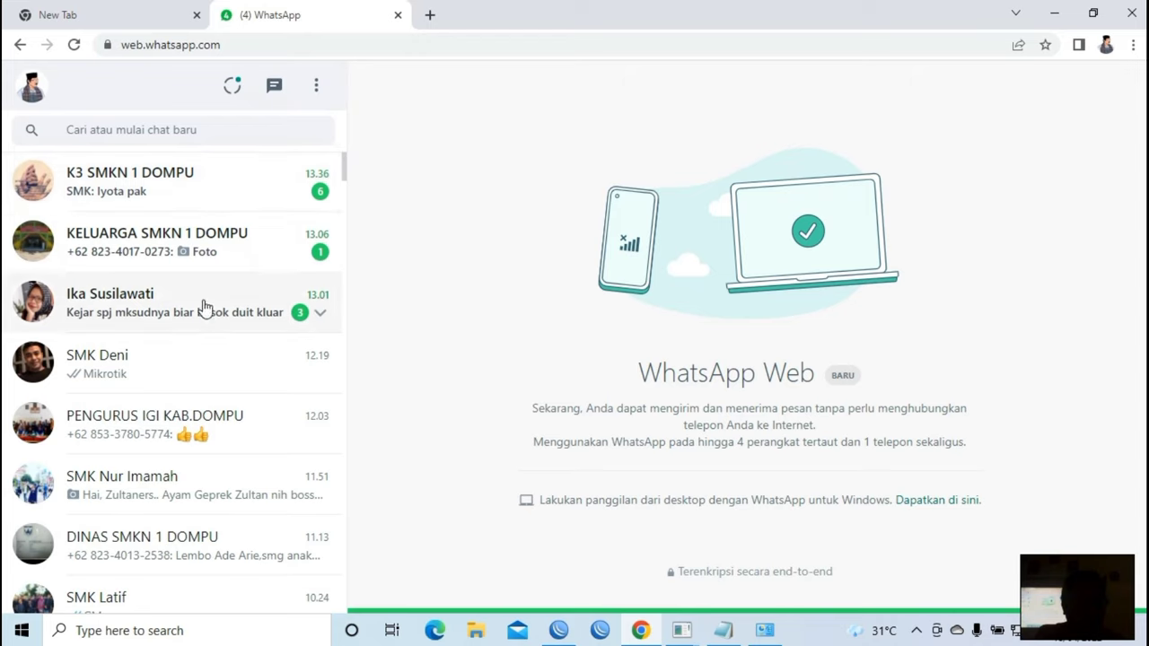
Paste the user-manager command notes into the TKJ Blue Generation group and send them.
{"action": "left_click", "coordinate": [214, 131]}
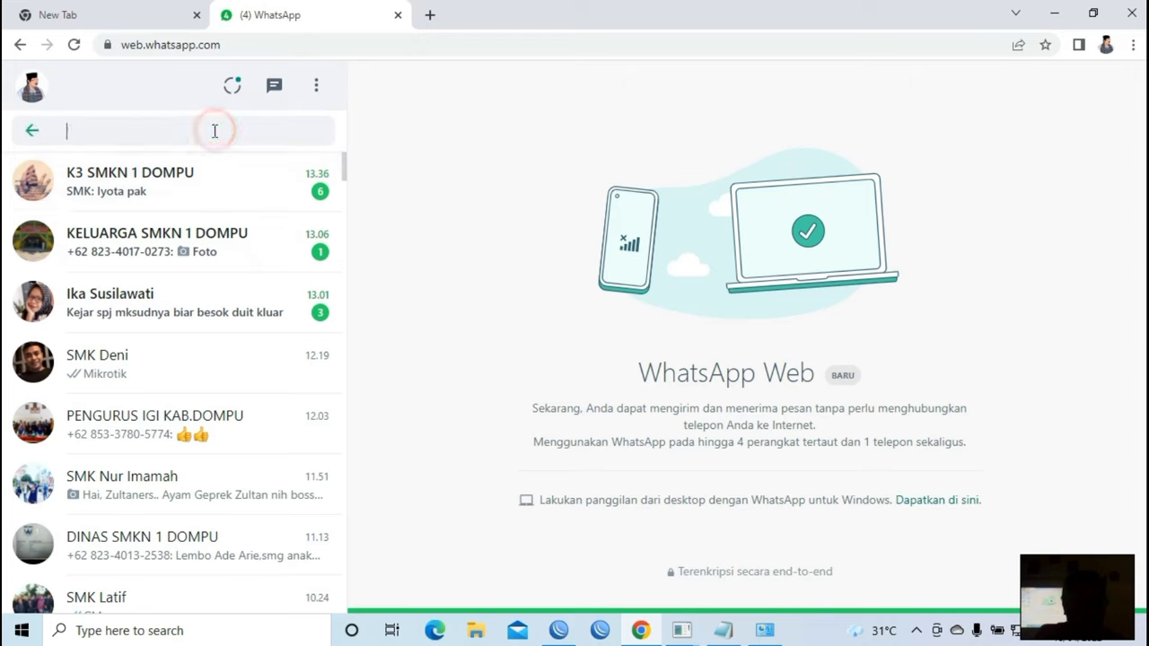
{"action": "type", "text": "tkj"}
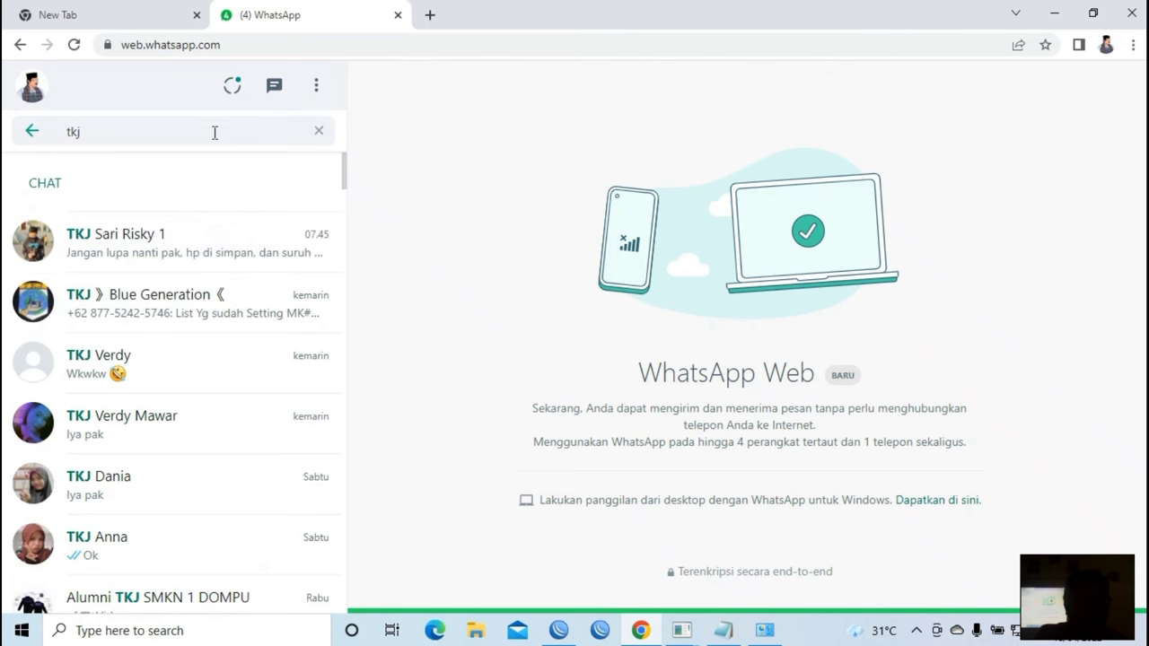
{"action": "left_click", "coordinate": [182, 299]}
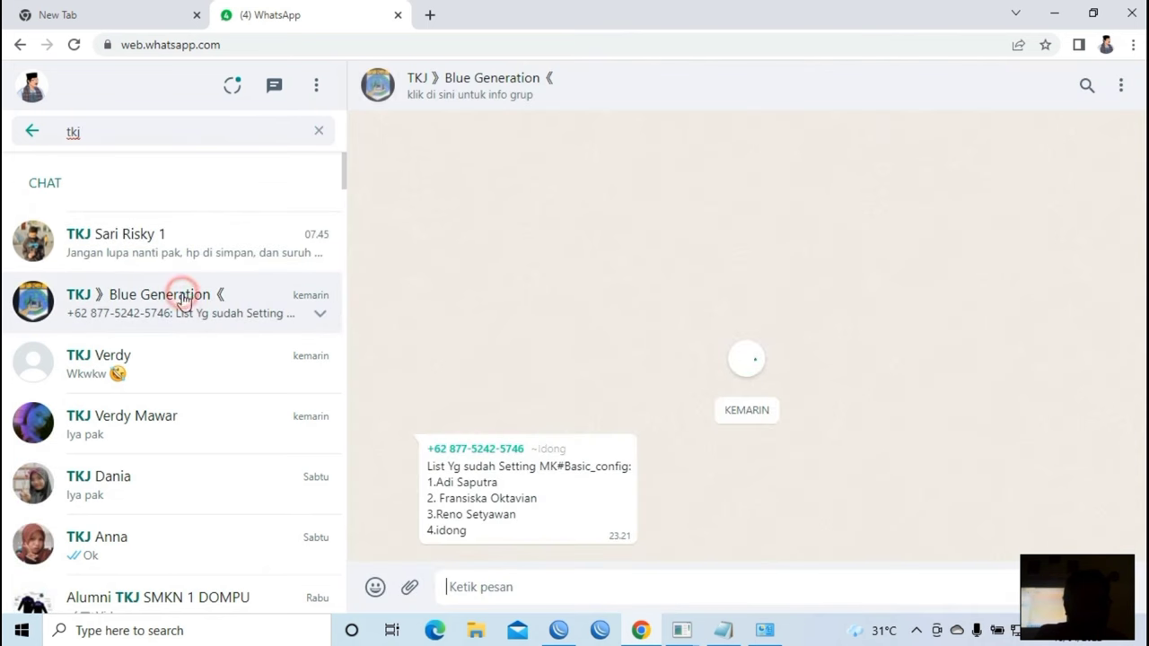
{"action": "left_click", "coordinate": [502, 587]}
{"action": "key", "text": "ctrl+v"}
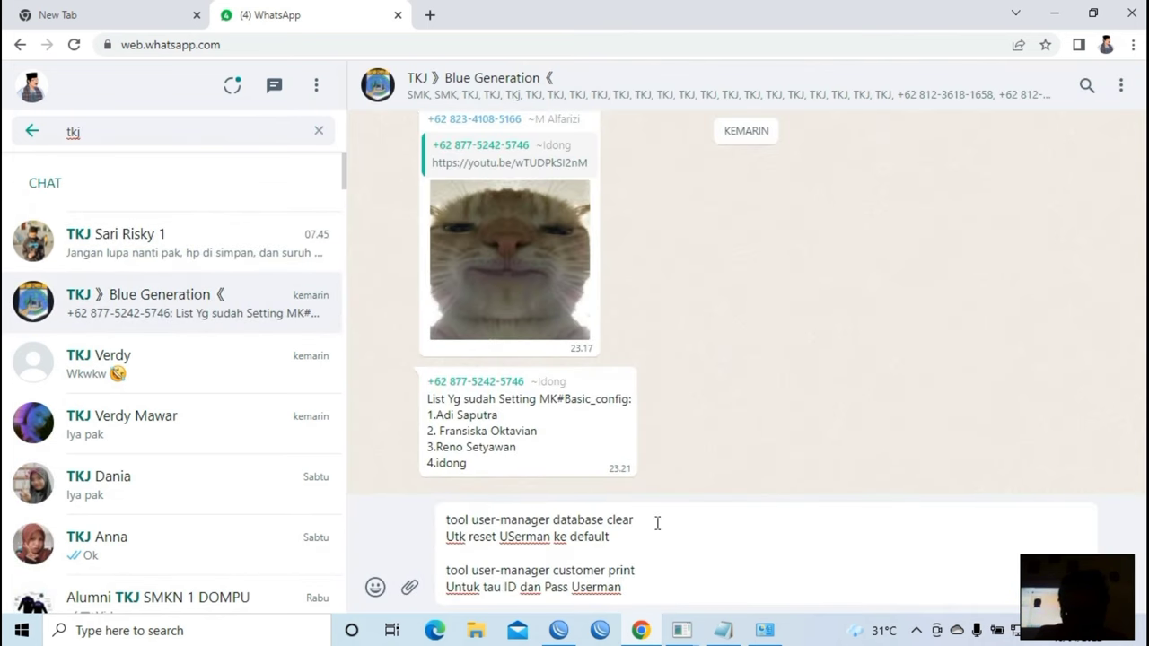
{"action": "key", "text": "Return"}
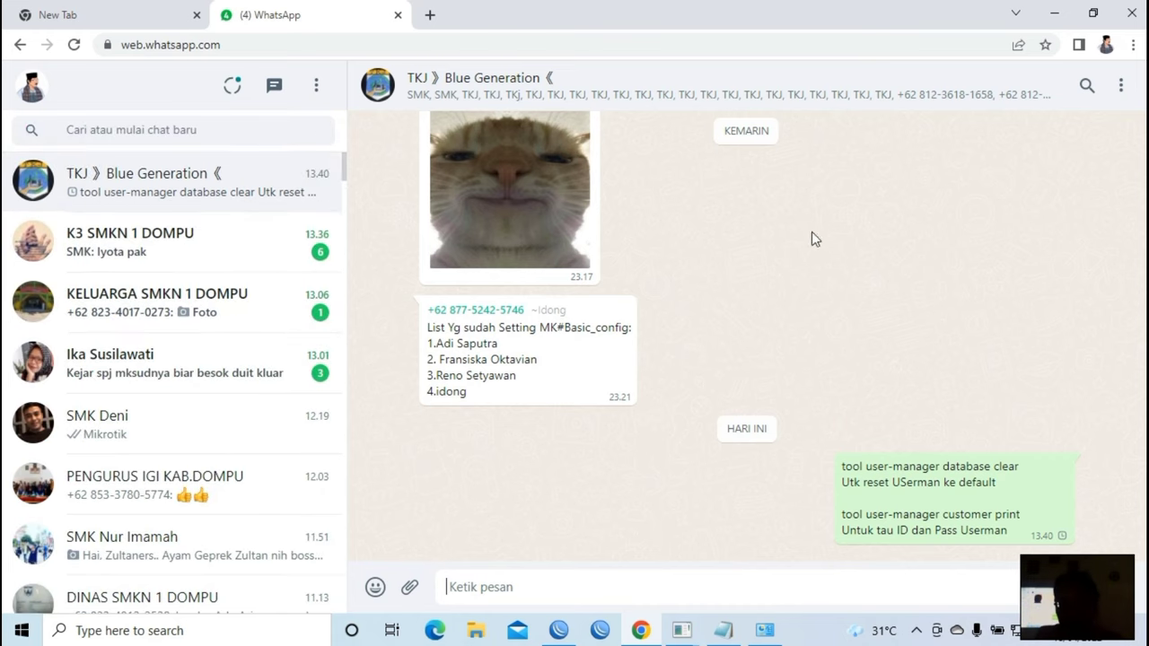
{"action": "left_click_drag", "start_coordinate": [224, 25], "coordinate": [96, 25]}
{"action": "left_click", "coordinate": [251, 15]}
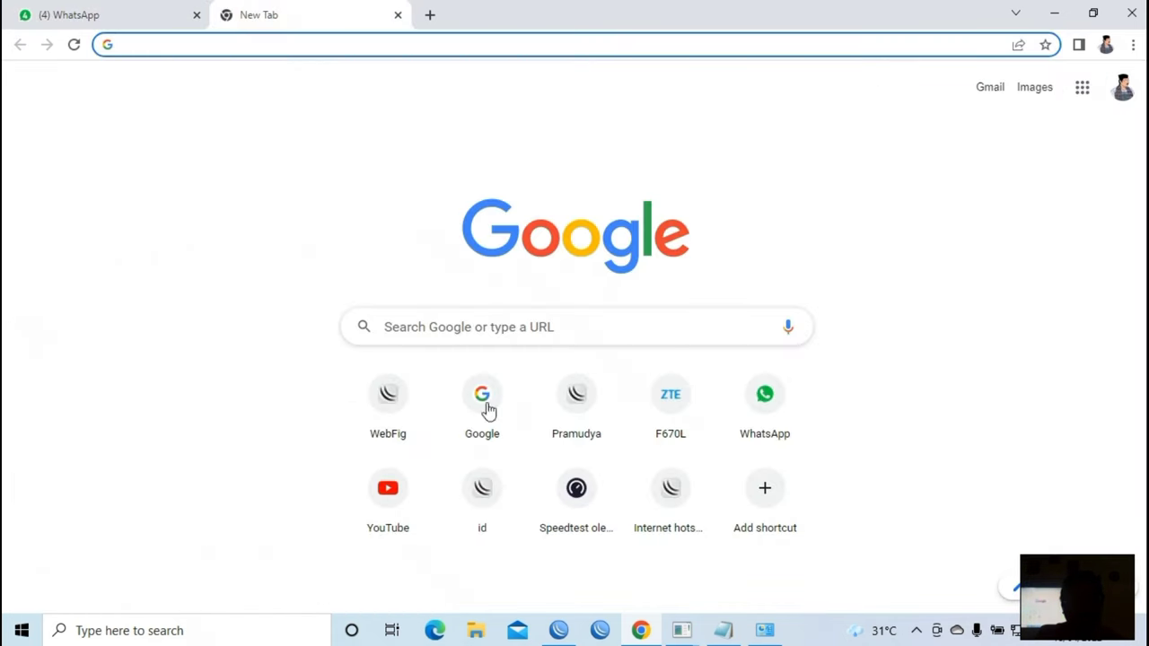
Close the terminal and recheck the 192.168.14.1 RADIUS entry, confirming it with OK.
{"action": "mouse_move", "coordinate": [643, 634]}
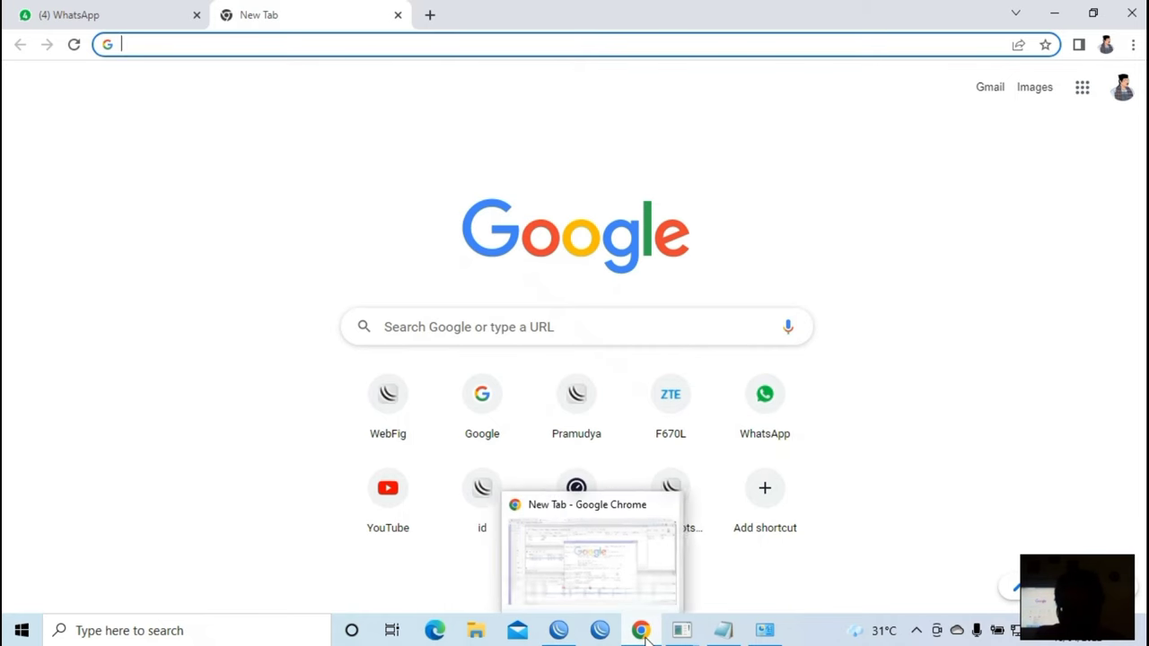
{"action": "left_click", "coordinate": [558, 631]}
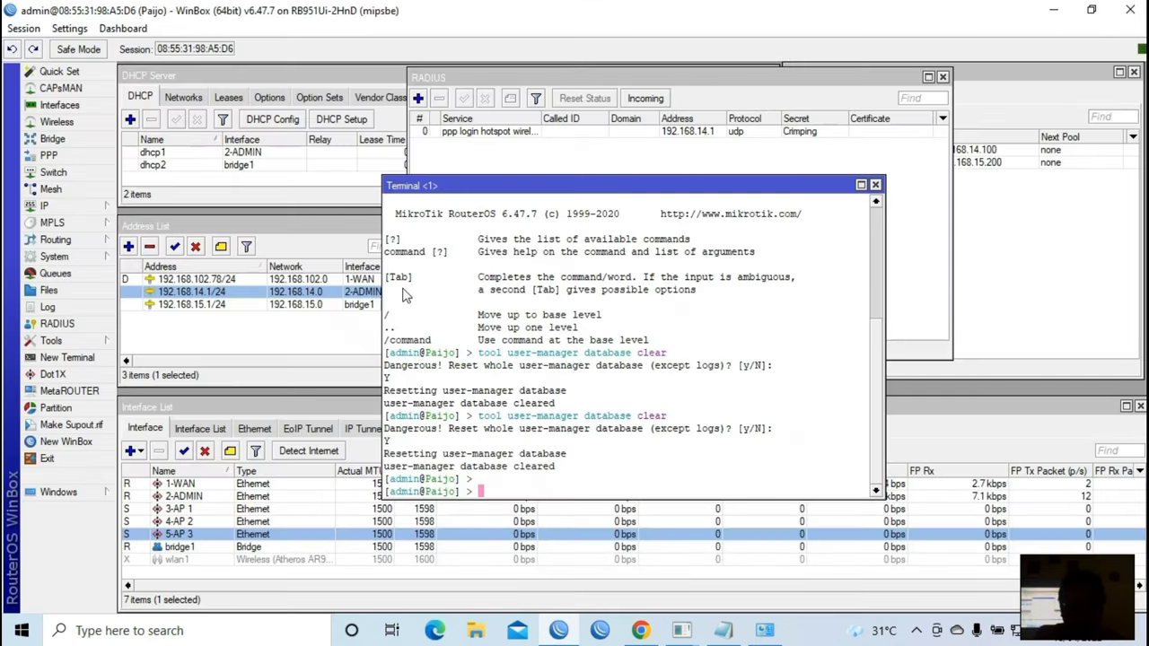
{"action": "left_click", "coordinate": [874, 186]}
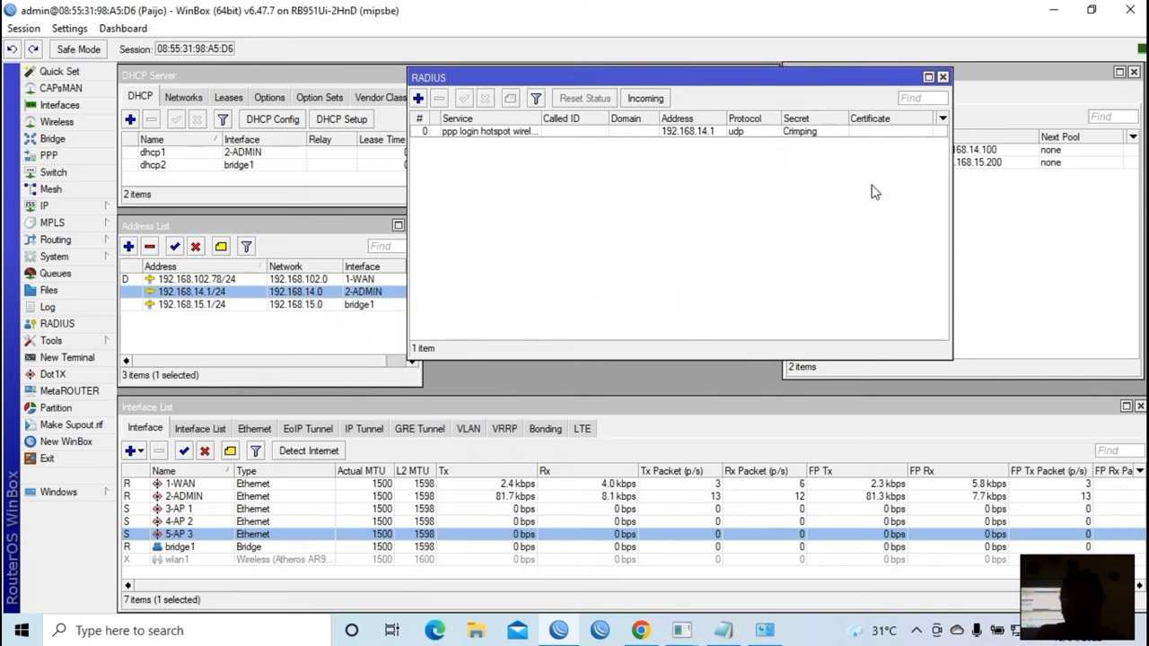
{"action": "double_click", "coordinate": [534, 131]}
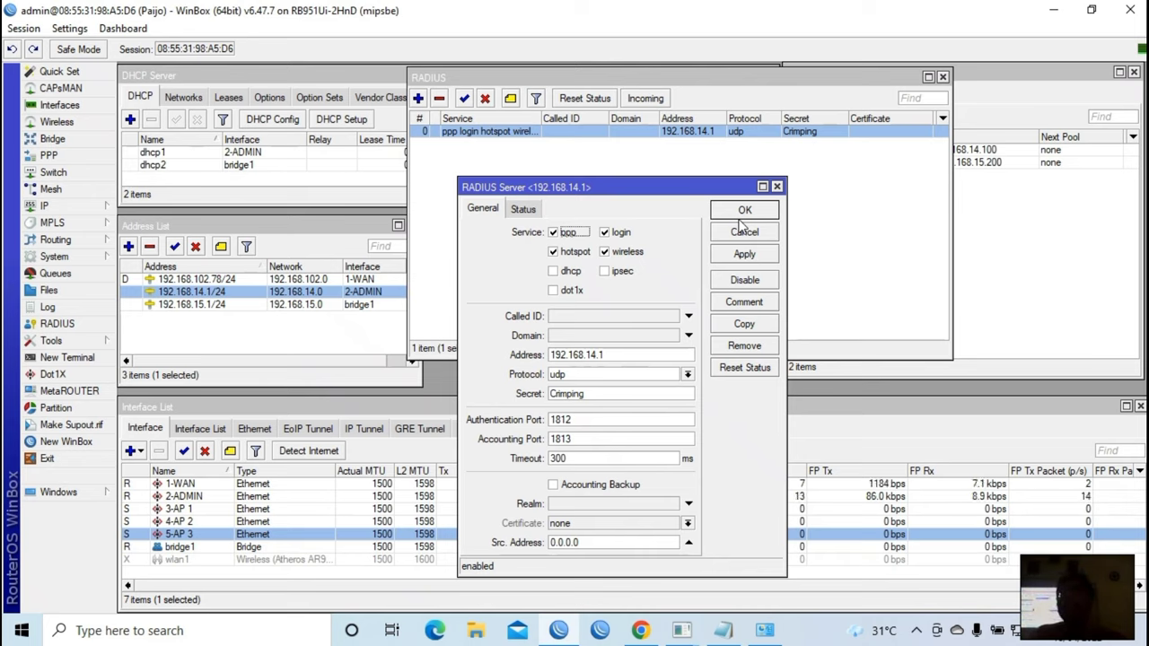
{"action": "left_click", "coordinate": [616, 355]}
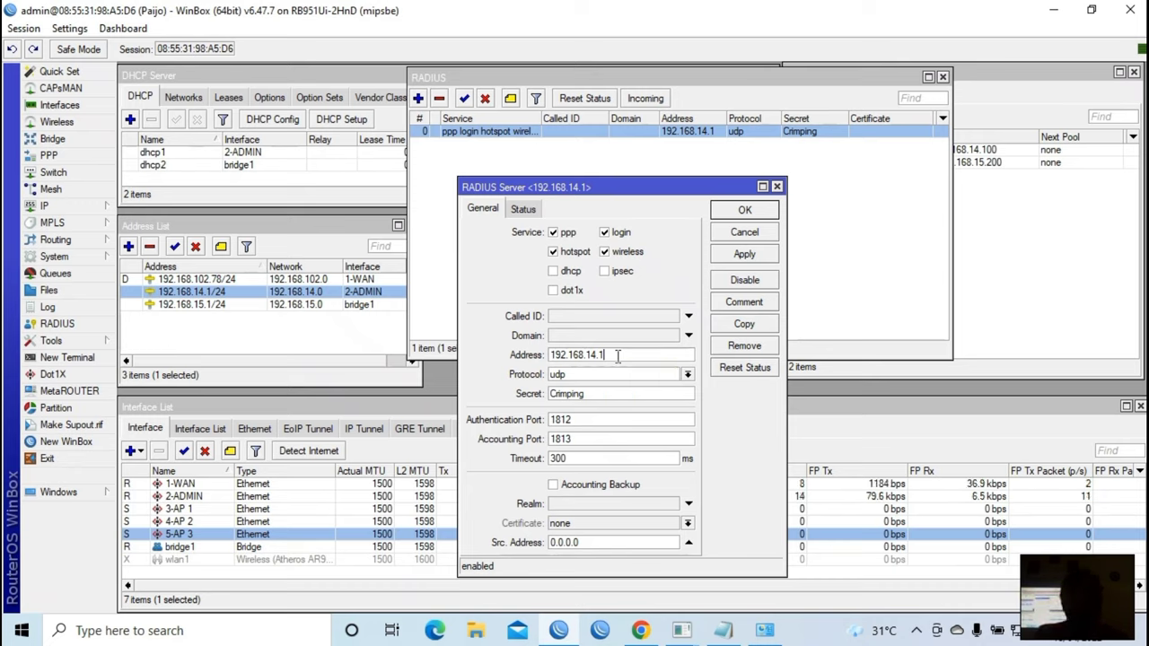
{"action": "left_click", "coordinate": [744, 232]}
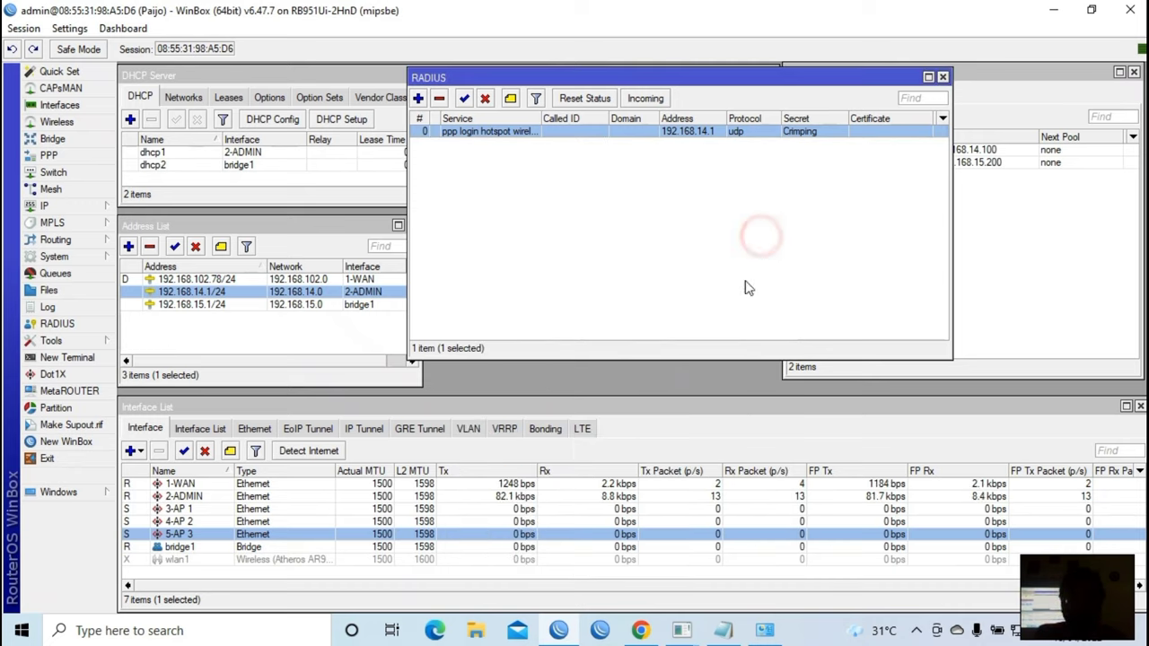
{"action": "left_click", "coordinate": [637, 631]}
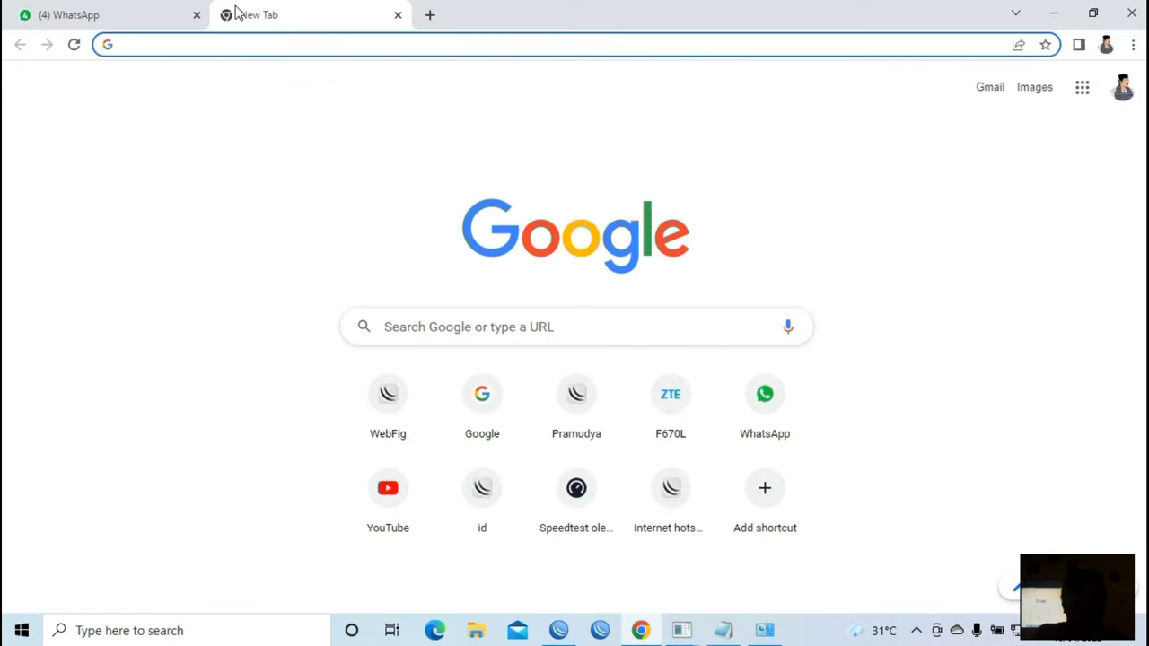
Load 192.168.14.1/userman from the address-bar suggestions and log out to the login form.
{"action": "type", "text": "user"}
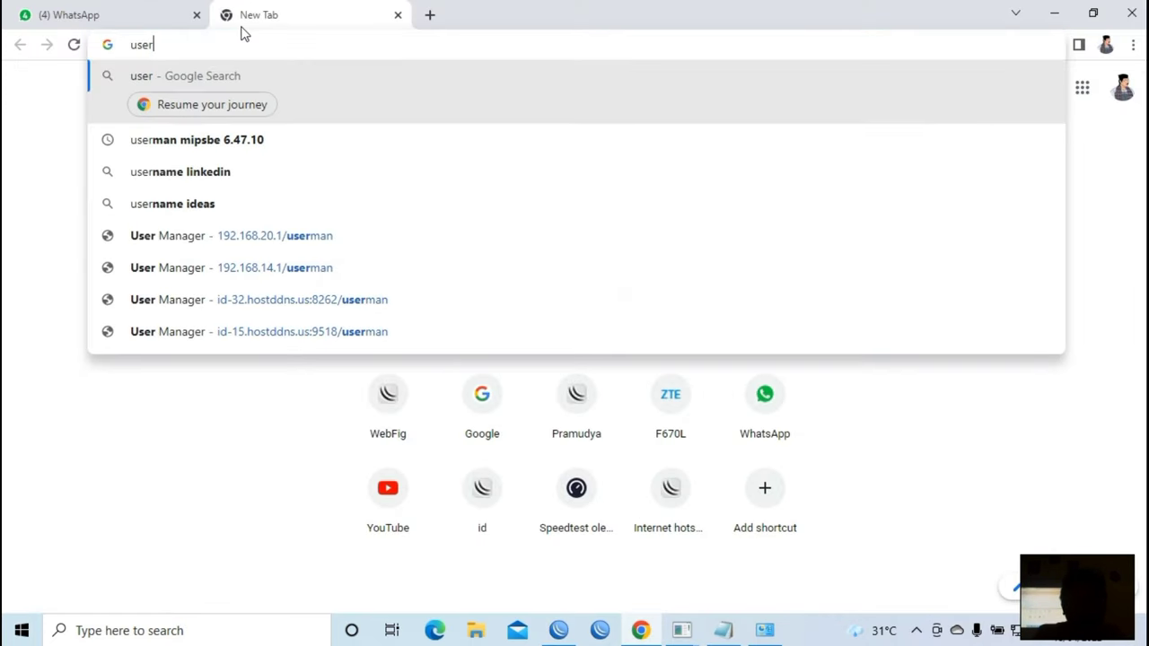
{"action": "key", "text": "Down"}
{"action": "key", "text": "Down"}
{"action": "key", "text": "Down"}
{"action": "key", "text": "Down"}
{"action": "key", "text": "Down"}
{"action": "key", "text": "Return"}
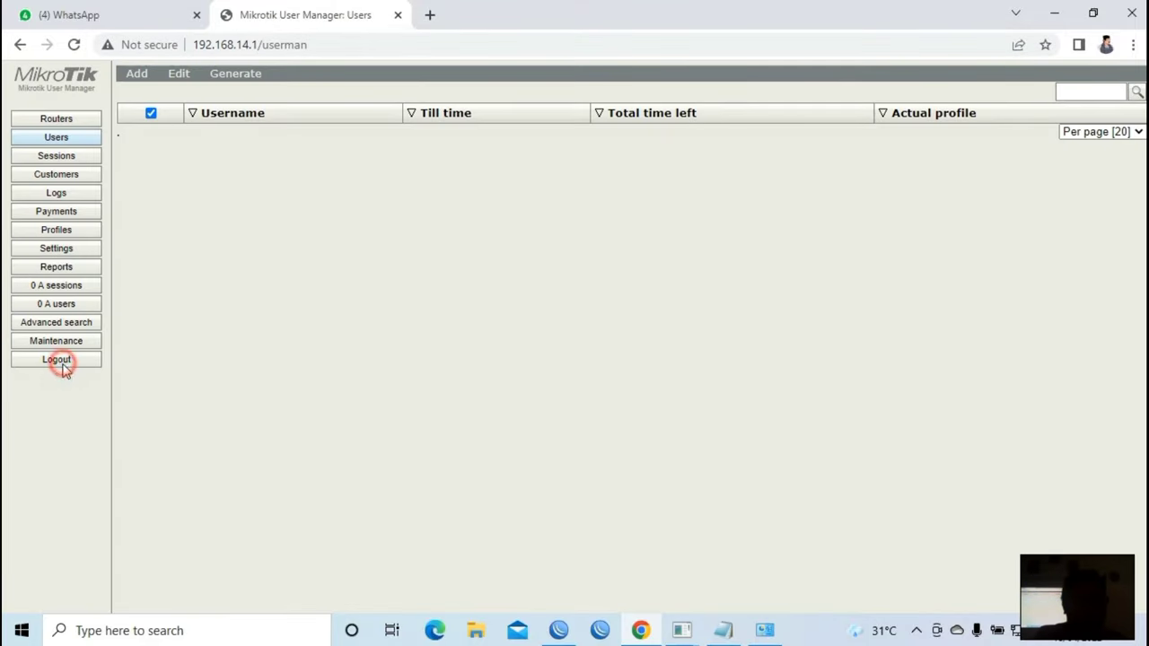
{"action": "left_click", "coordinate": [58, 360]}
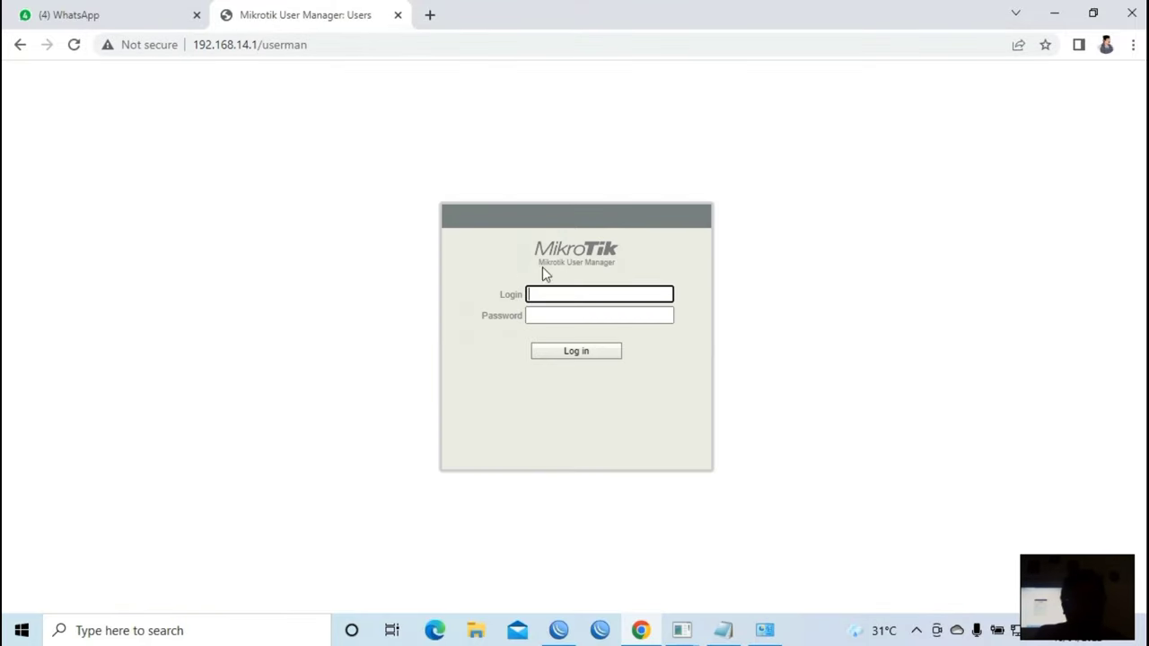
{"action": "left_click", "coordinate": [556, 321]}
Select the 'tool user-manager customer print' line in the Notepad notes and return to WinBox.
{"action": "left_click", "coordinate": [726, 633]}
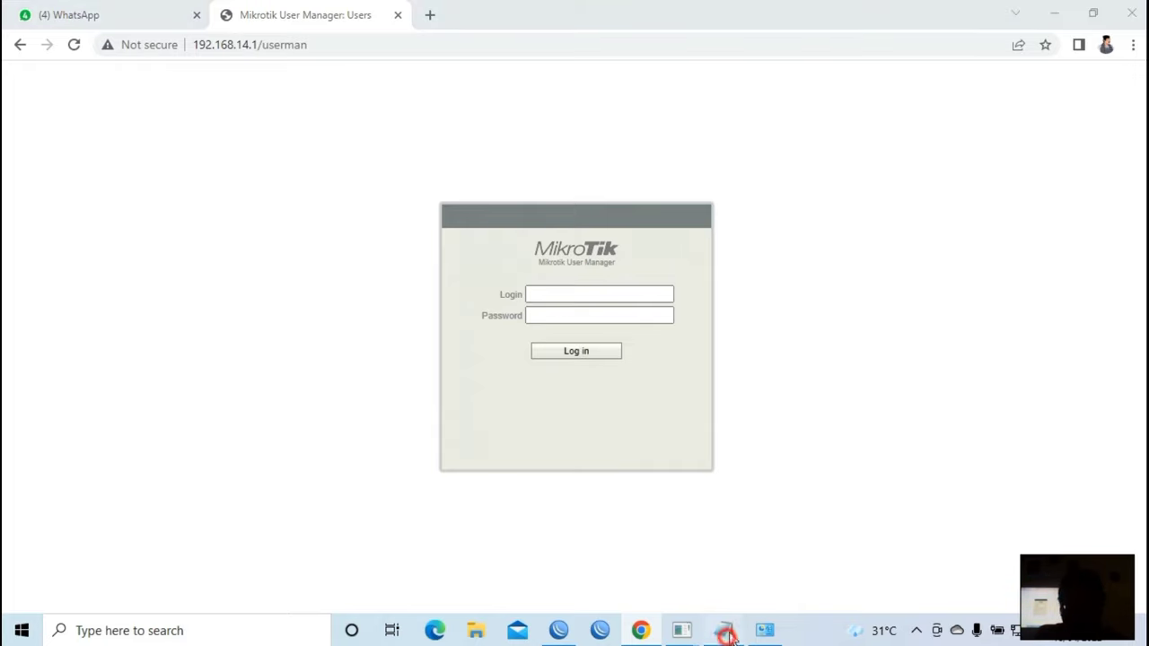
{"action": "left_click", "coordinate": [835, 351]}
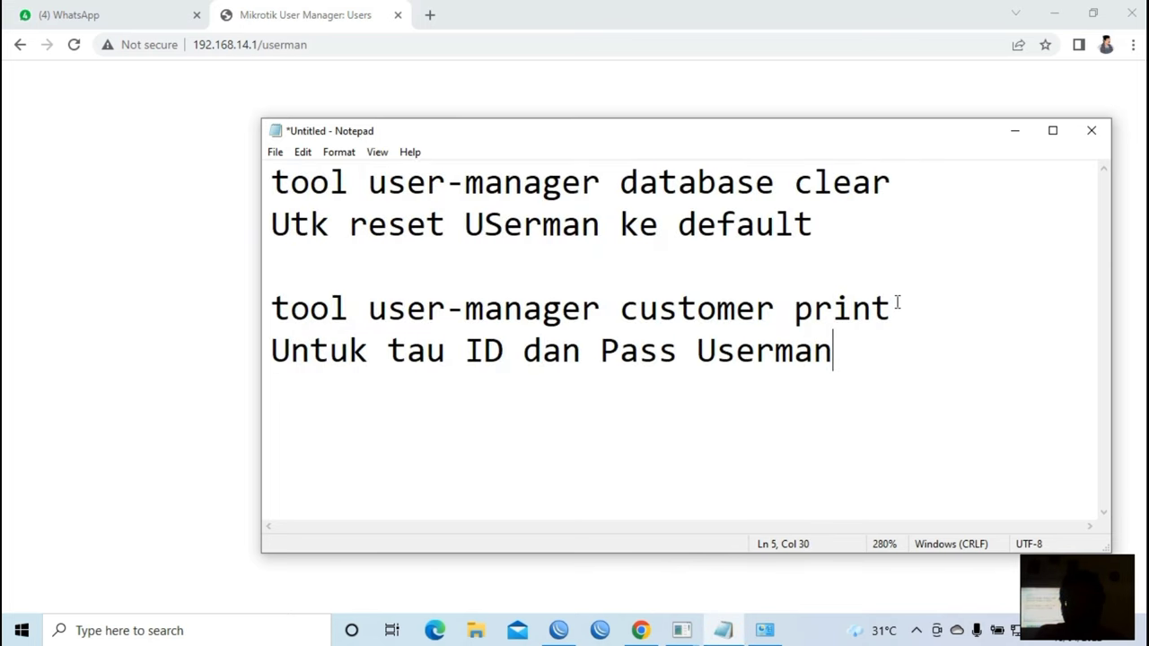
{"action": "left_click_drag", "start_coordinate": [897, 303], "coordinate": [251, 307]}
{"action": "key", "text": "ctrl+c"}
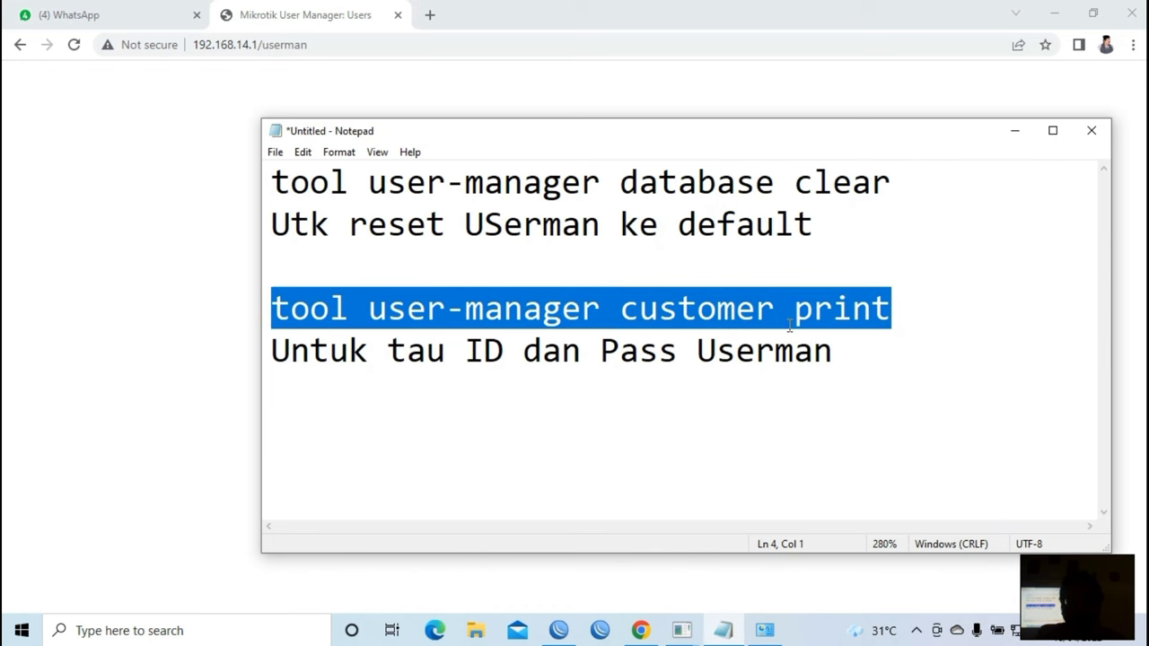
{"action": "left_click", "coordinate": [558, 630]}
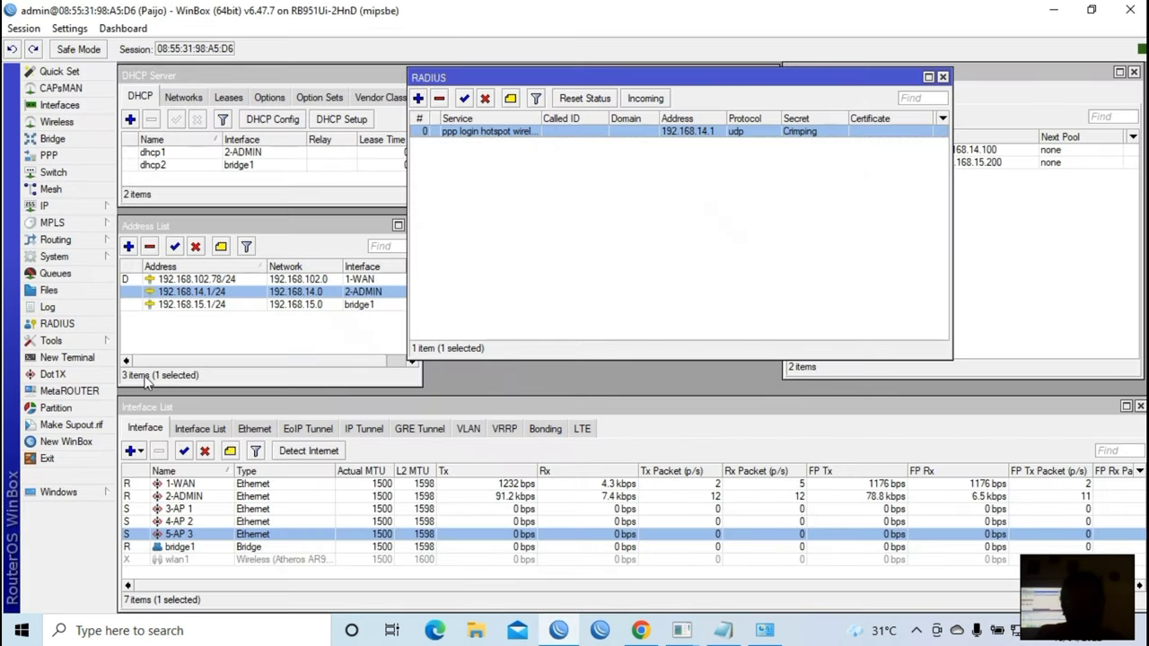
Run 'tool user-manager customer print' in a new WinBox terminal and select the admin login name.
{"action": "left_click", "coordinate": [68, 357]}
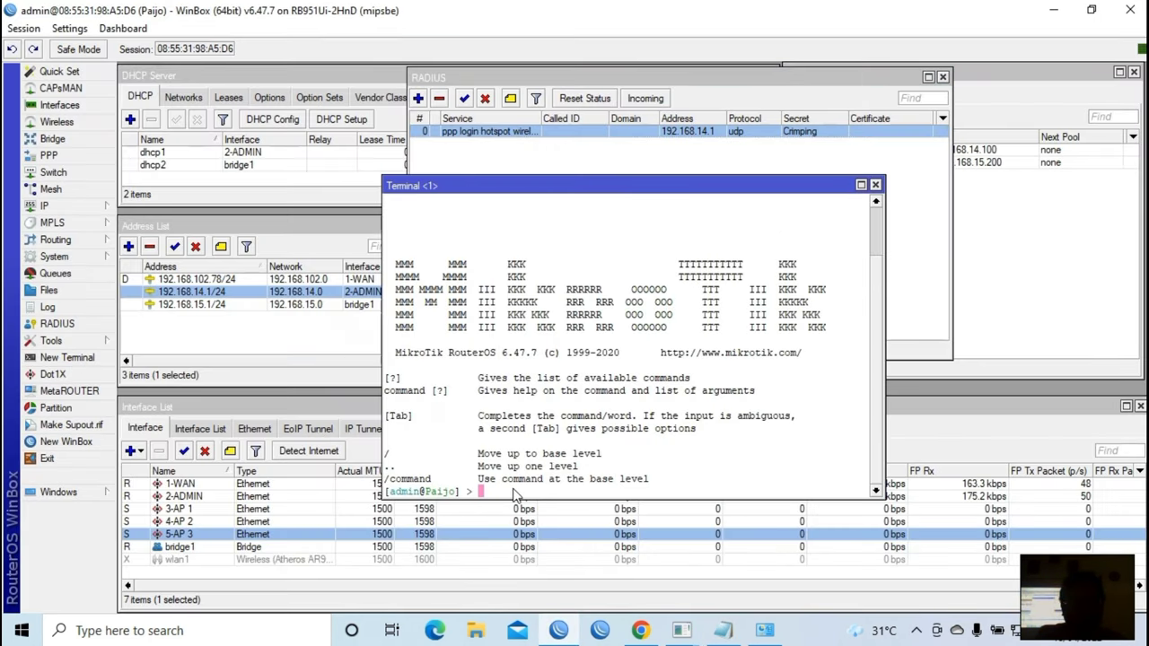
{"action": "right_click", "coordinate": [516, 494]}
{"action": "left_click", "coordinate": [577, 556]}
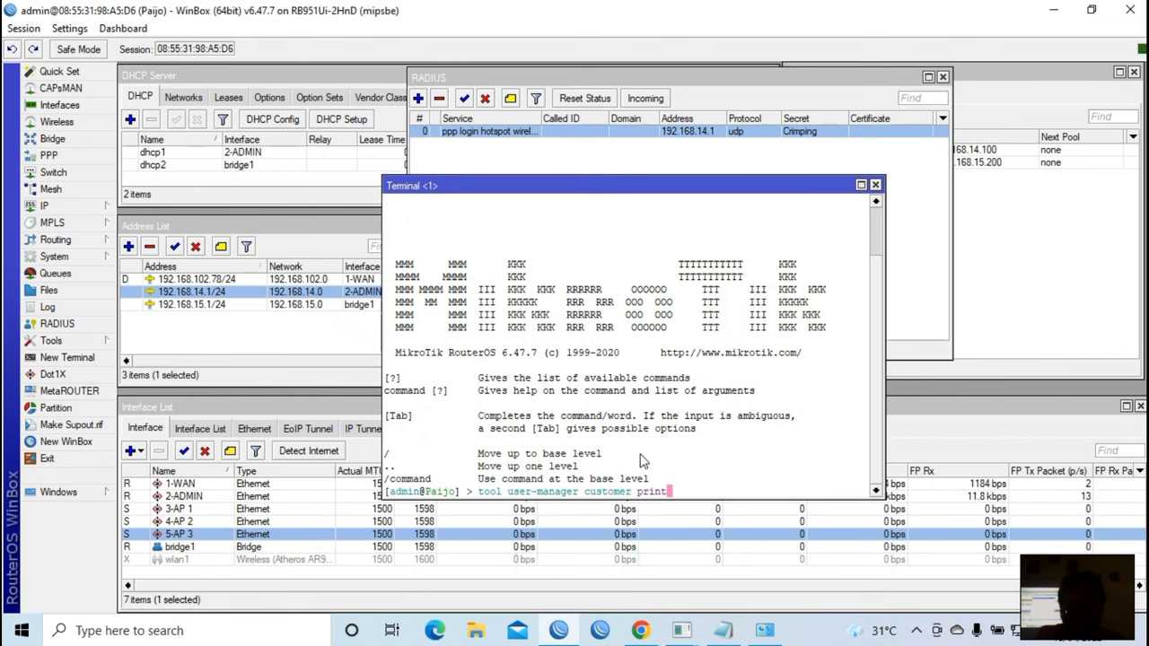
{"action": "key", "text": "Return"}
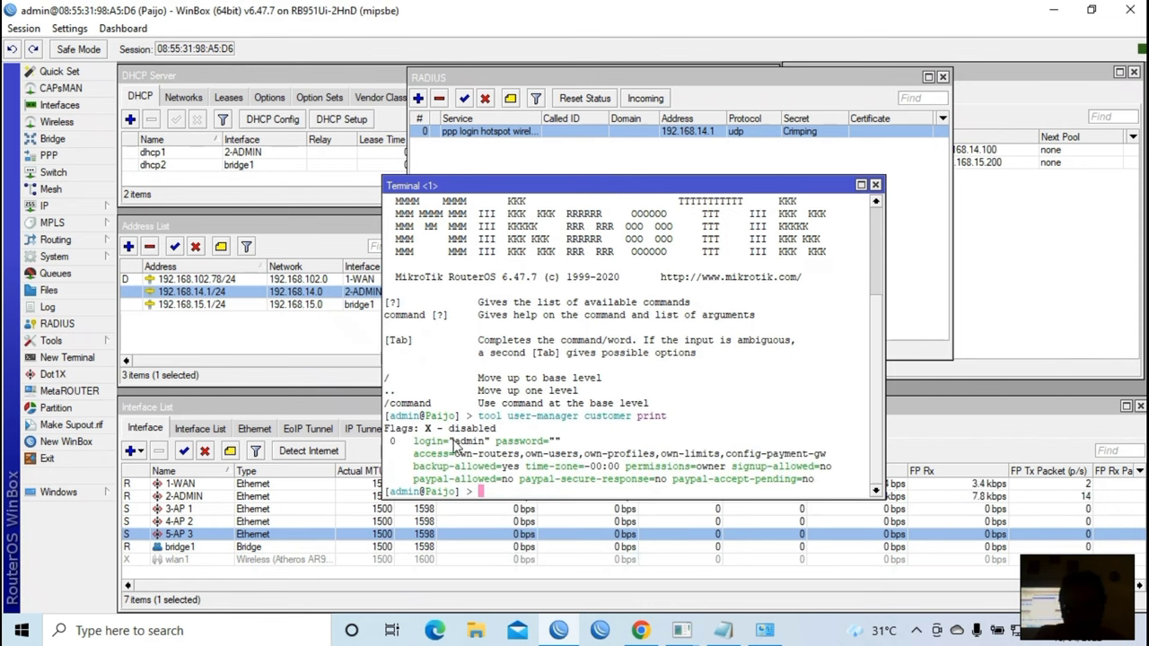
{"action": "left_click_drag", "start_coordinate": [448, 442], "coordinate": [561, 448]}
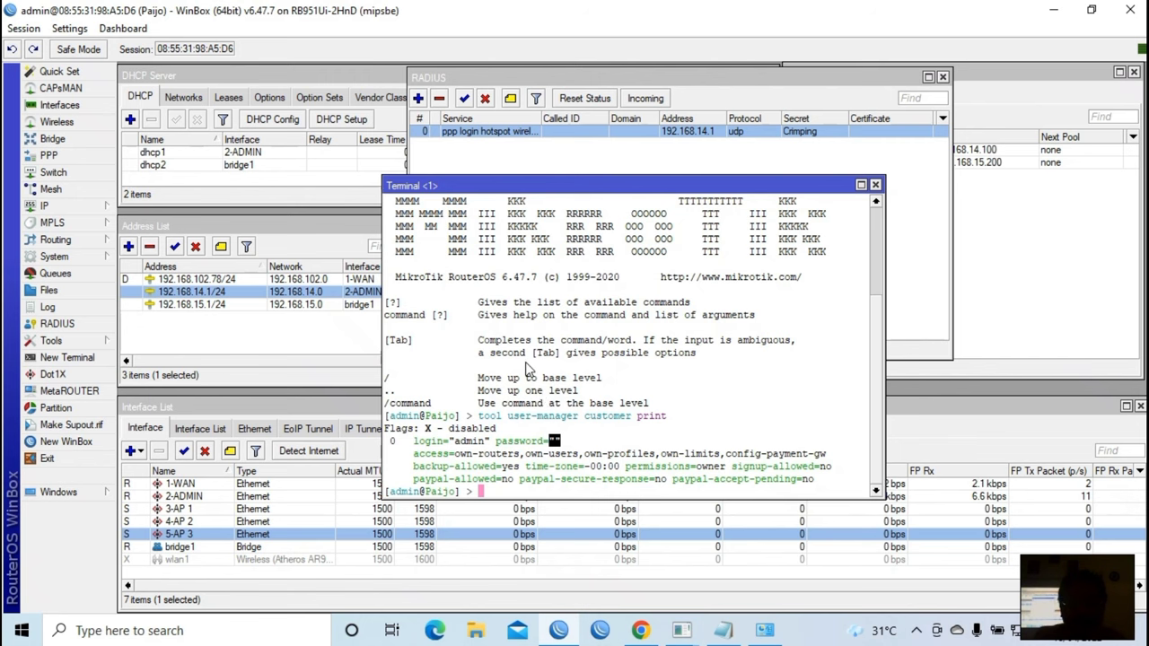
{"action": "left_click", "coordinate": [723, 633]}
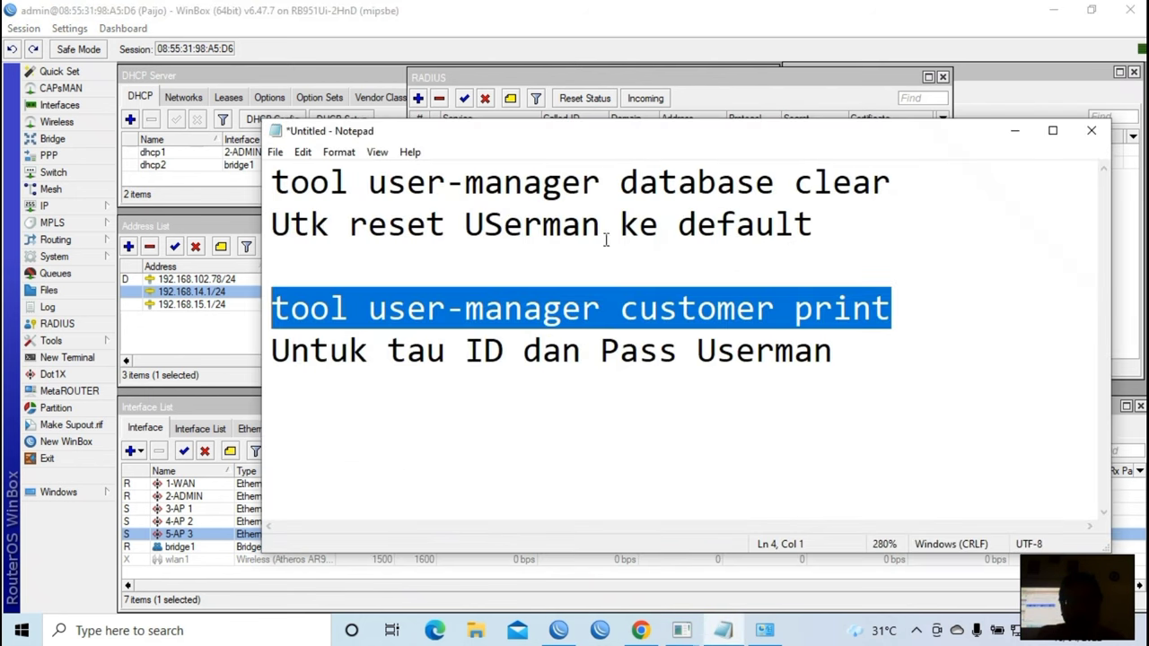
Fix the Notepad typo so the note reads 'Utk reset Userman ke default'.
{"action": "left_click", "coordinate": [511, 226]}
{"action": "key", "text": "BackSpace"}
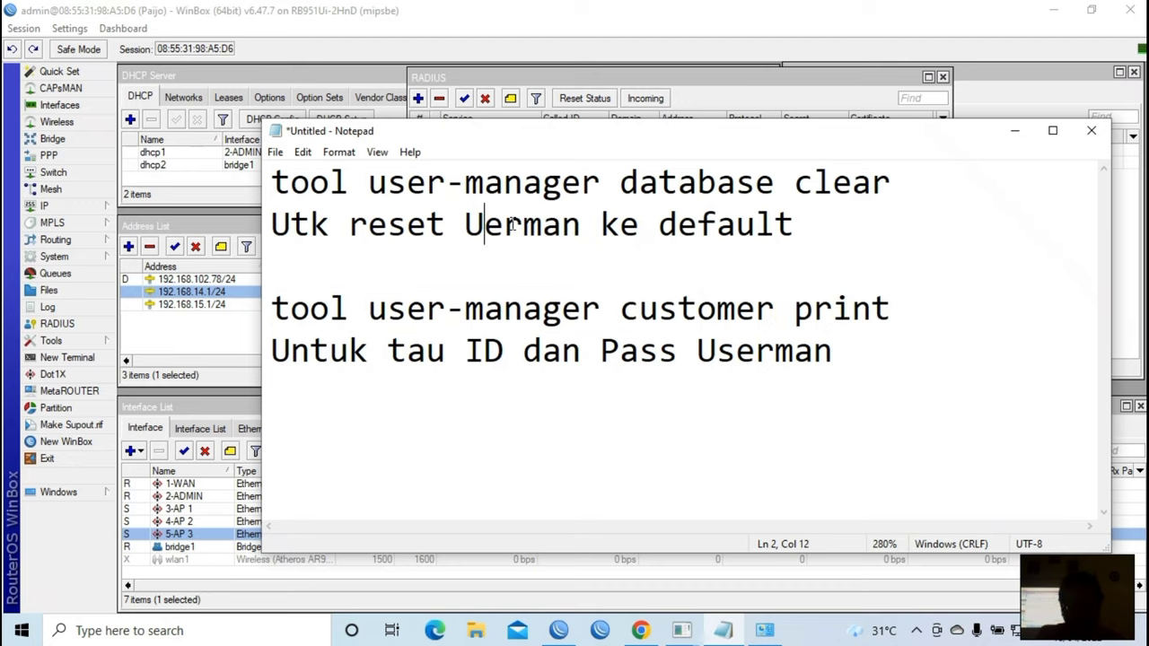
{"action": "type", "text": "r"}
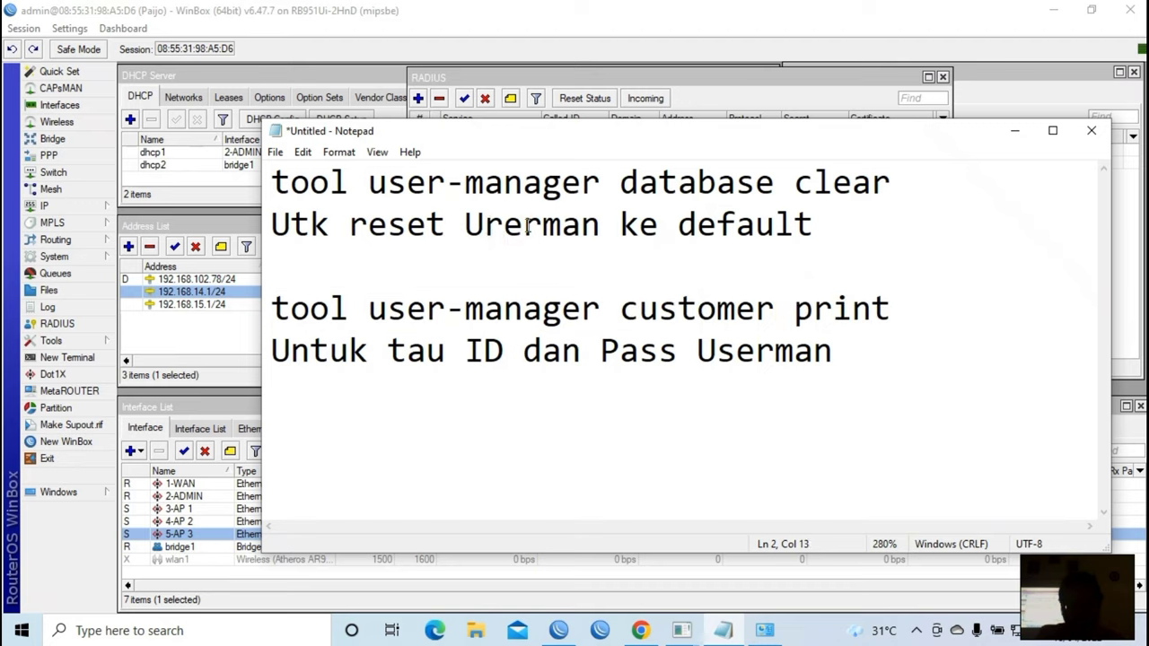
{"action": "key", "text": "BackSpace"}
{"action": "type", "text": "s"}
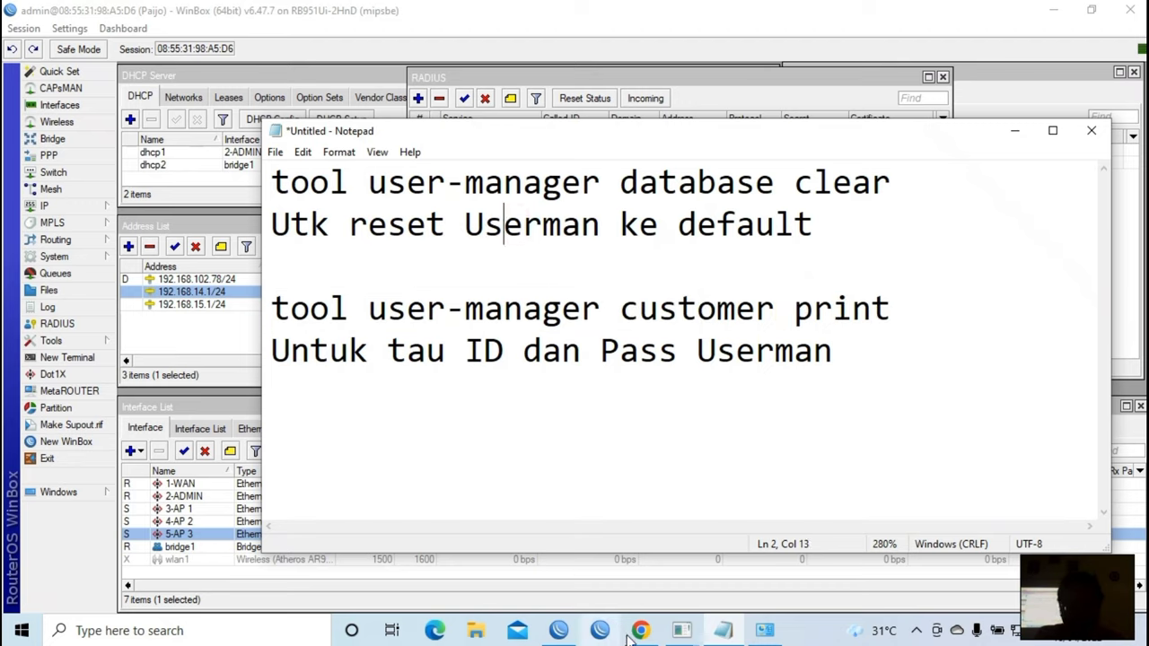
{"action": "left_click", "coordinate": [640, 630]}
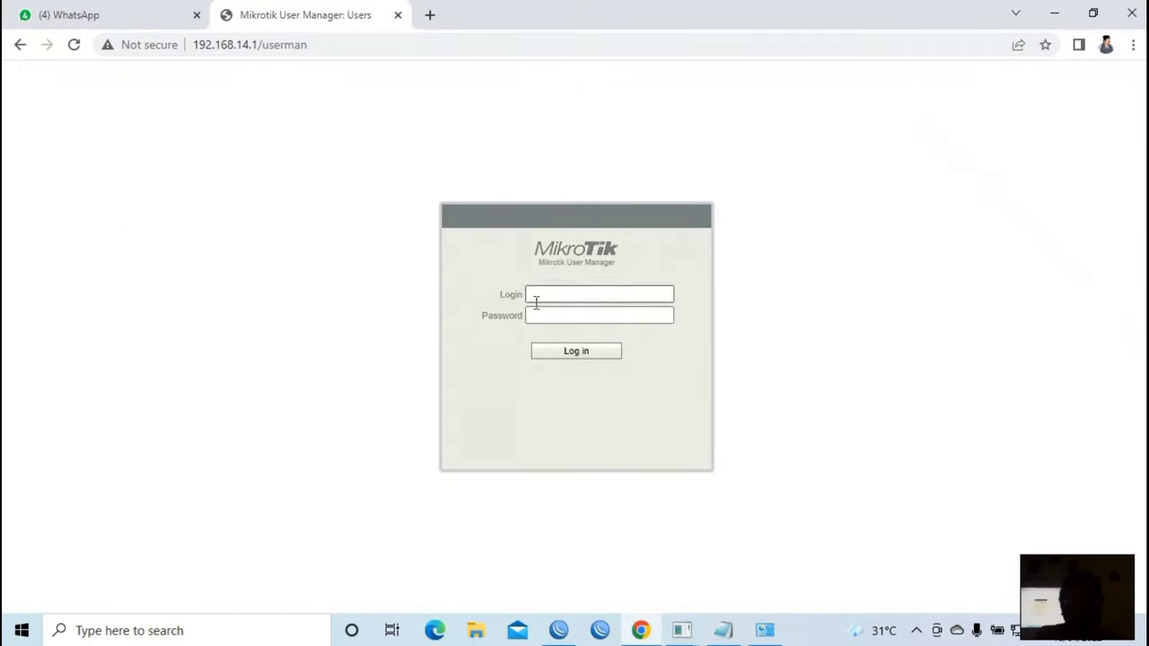
Log into MikroTik User Manager as admin with a blank password.
{"action": "left_click", "coordinate": [544, 297]}
{"action": "type", "text": "admin"}
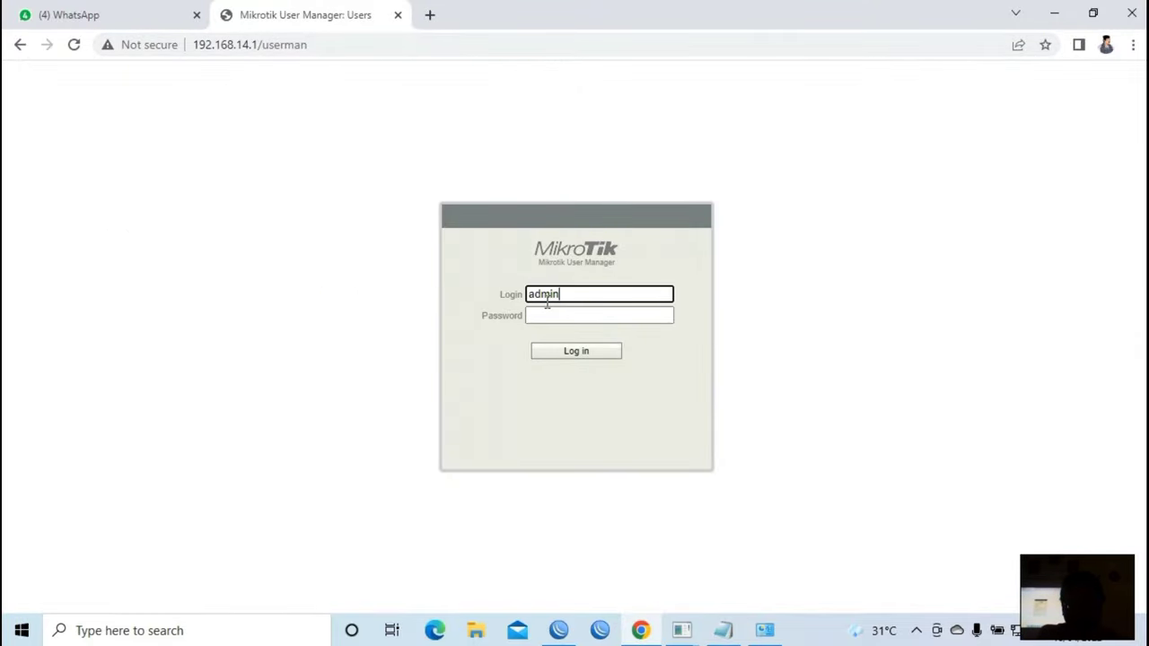
{"action": "key", "text": "Tab"}
{"action": "left_click", "coordinate": [579, 352]}
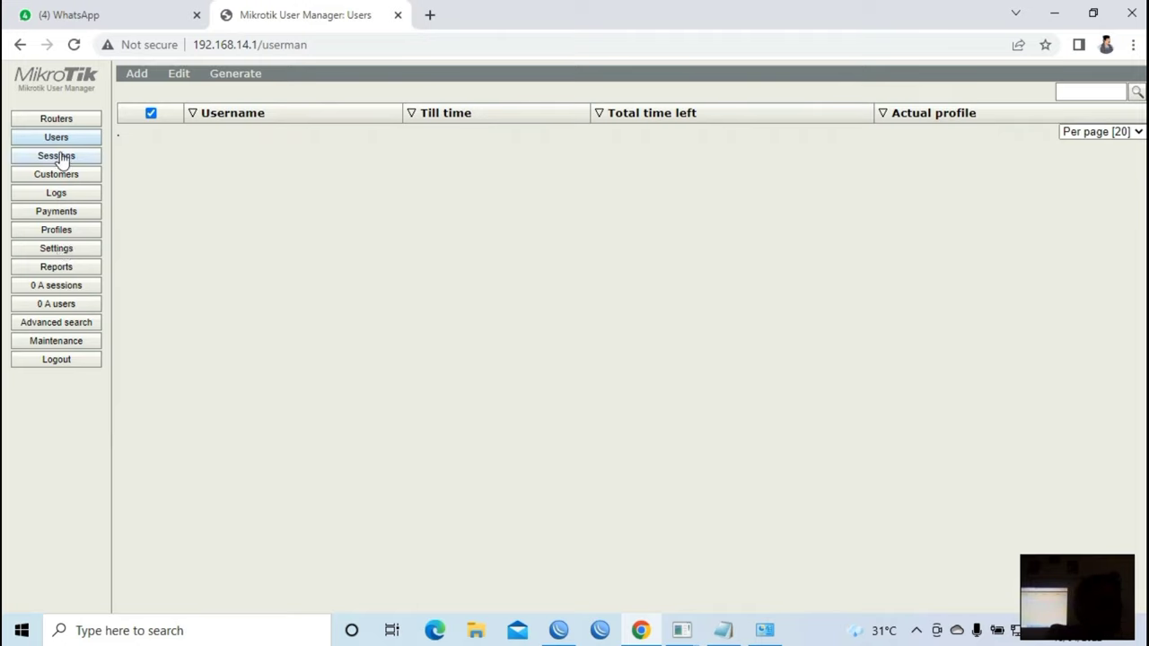
Open the Profiles page and check its still-empty Limitations list.
{"action": "left_click", "coordinate": [63, 230]}
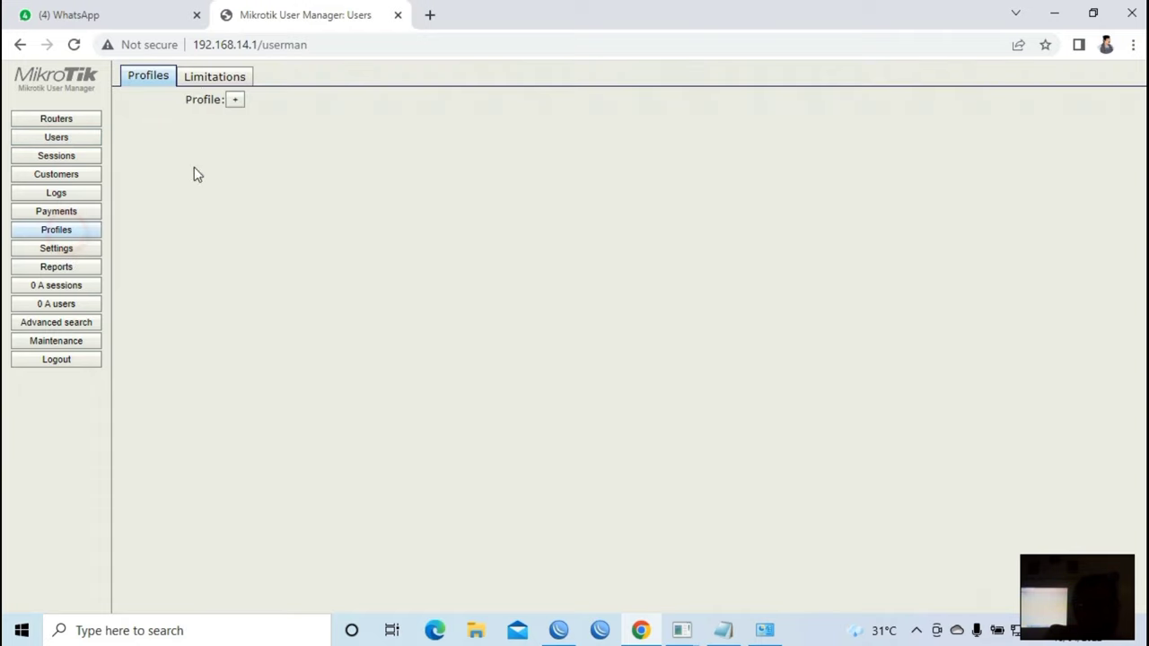
{"action": "left_click", "coordinate": [206, 78]}
{"action": "left_click", "coordinate": [154, 83]}
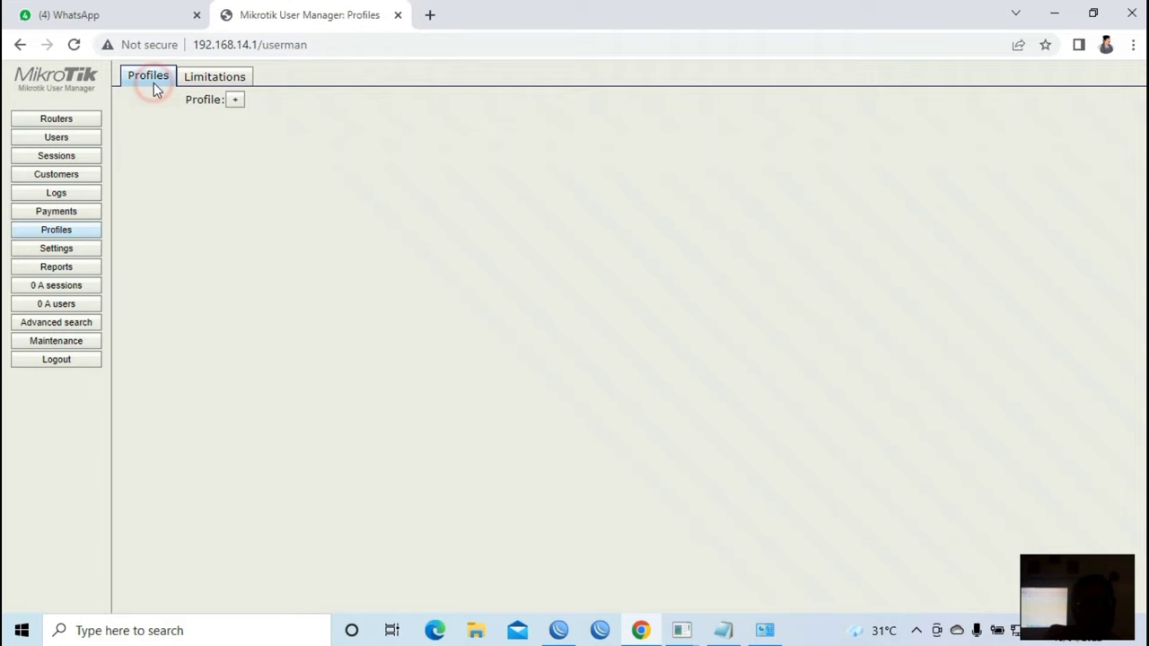
{"action": "left_click", "coordinate": [203, 81]}
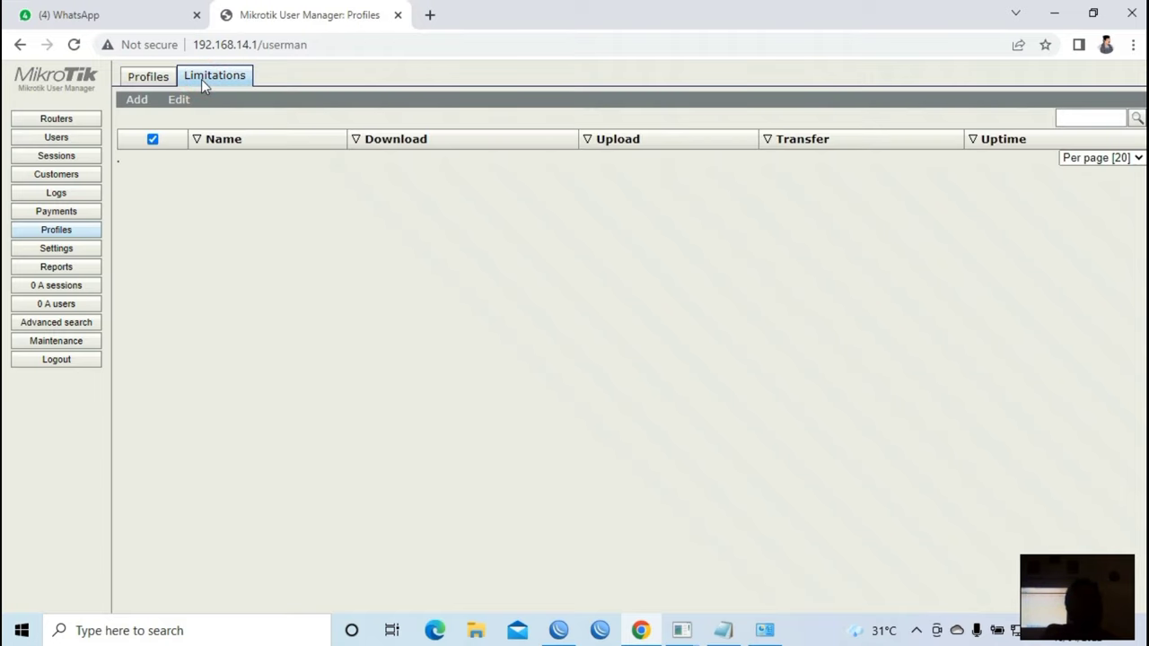
{"action": "left_click", "coordinate": [151, 79]}
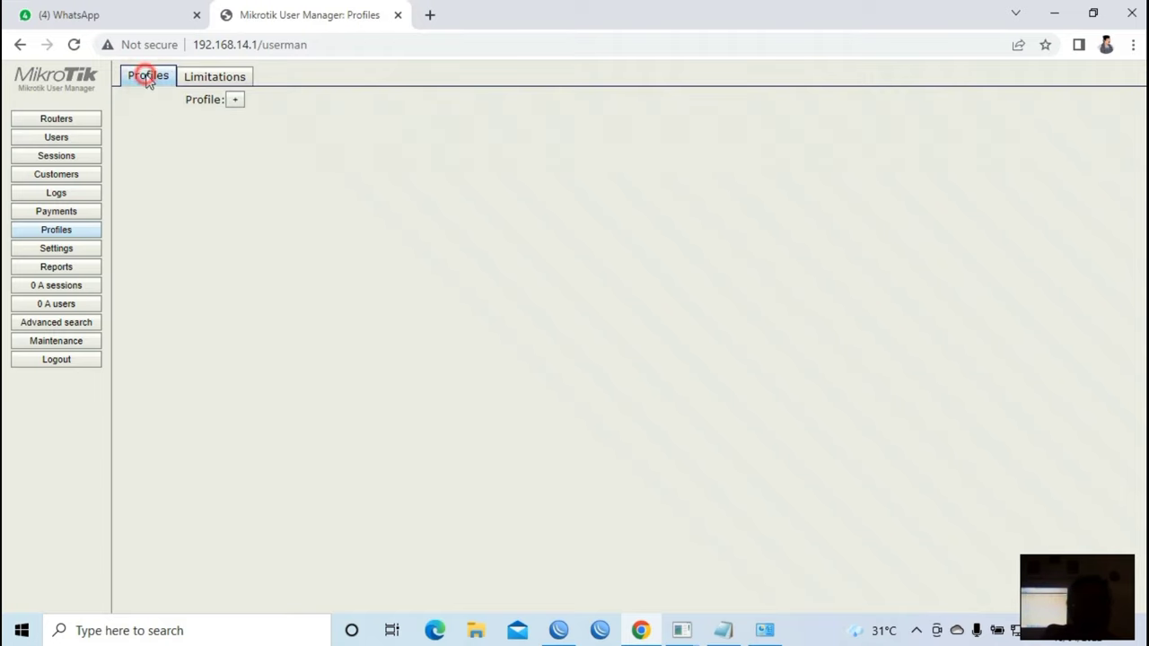
{"action": "left_click", "coordinate": [736, 631]}
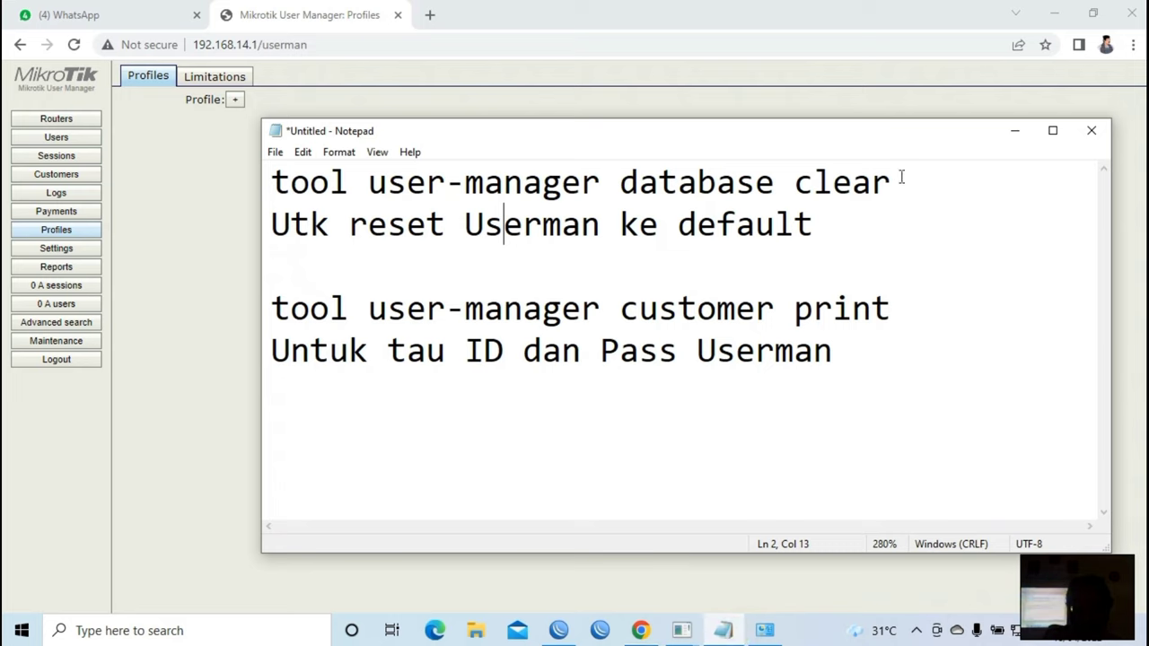
Expand 'Utk' to 'Untuk' in the Userman reset note.
{"action": "left_click_drag", "start_coordinate": [901, 176], "coordinate": [255, 194]}
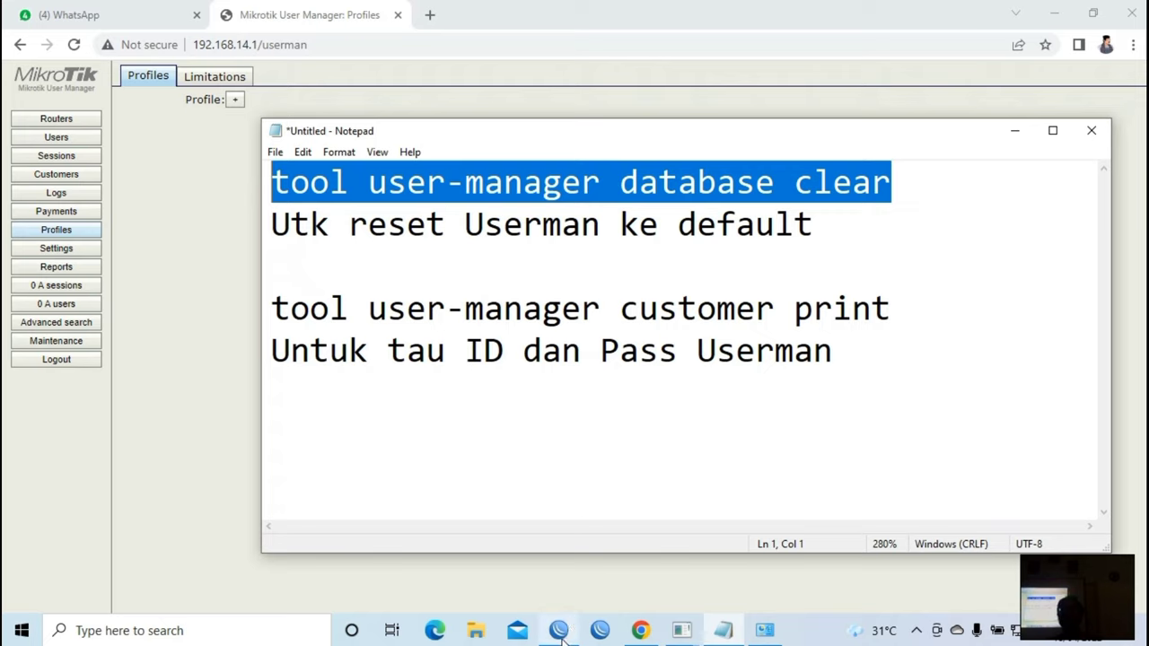
{"action": "mouse_move", "coordinate": [558, 630]}
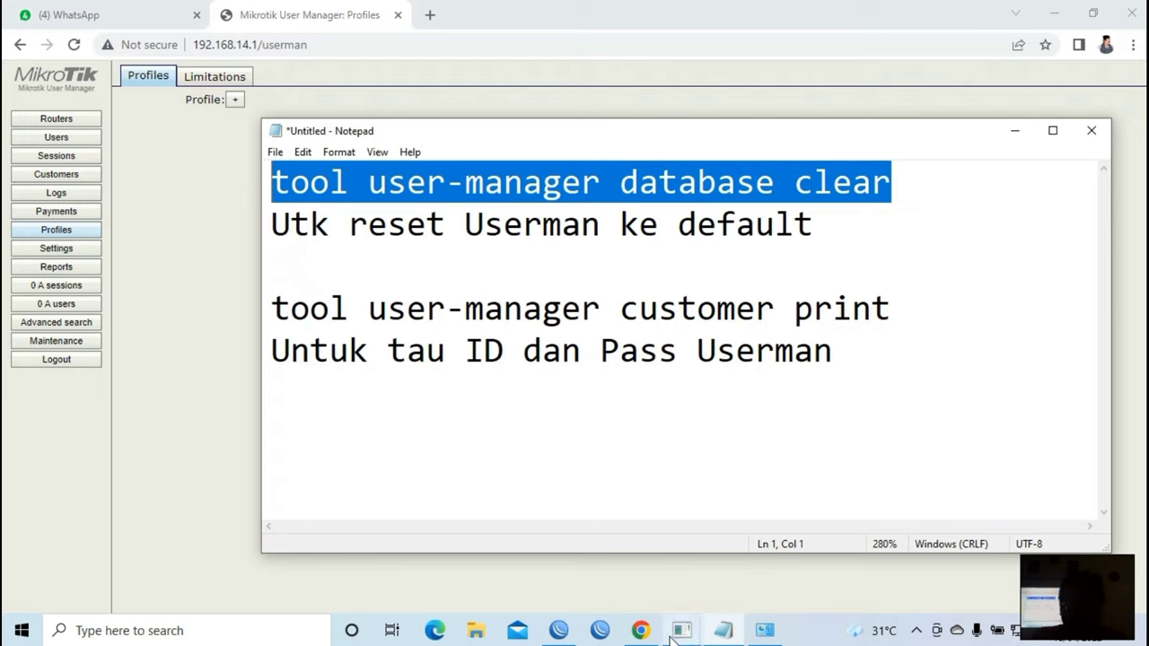
{"action": "mouse_move", "coordinate": [640, 630]}
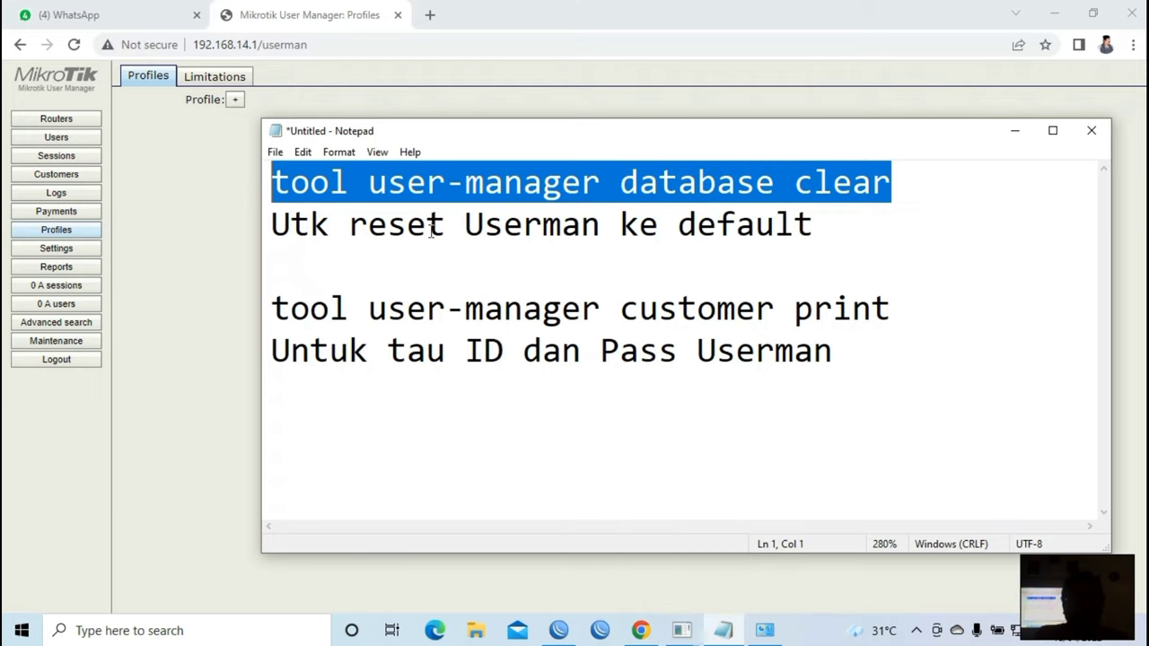
{"action": "left_click", "coordinate": [295, 224]}
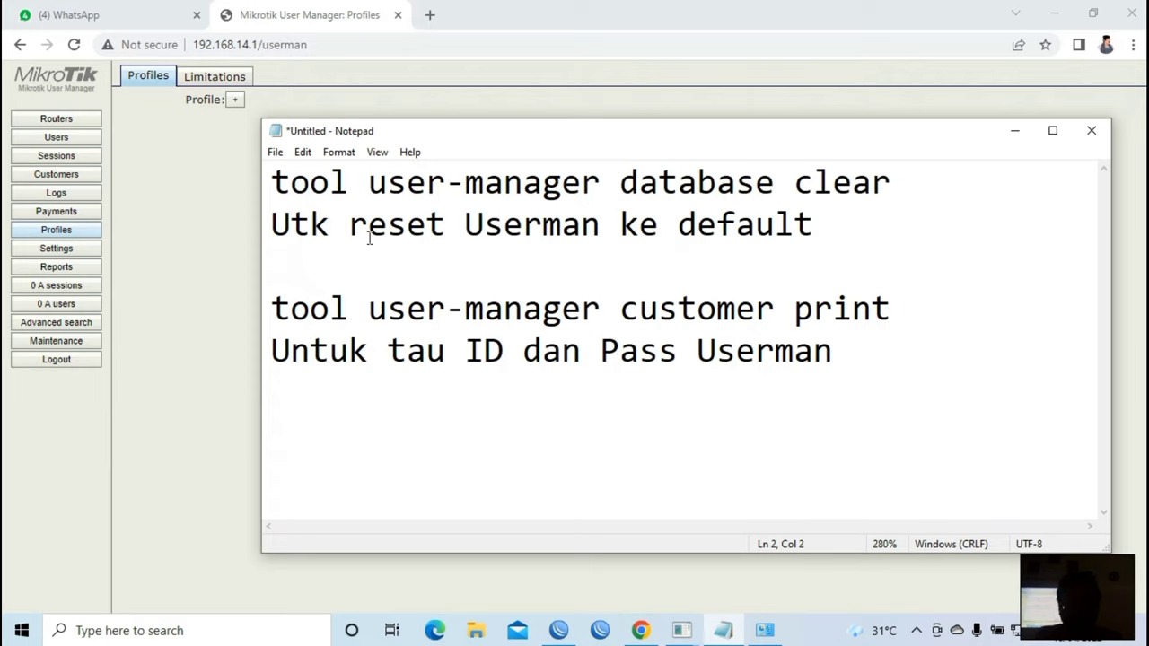
{"action": "type", "text": "n"}
{"action": "key", "text": "Right"}
{"action": "type", "text": "u"}
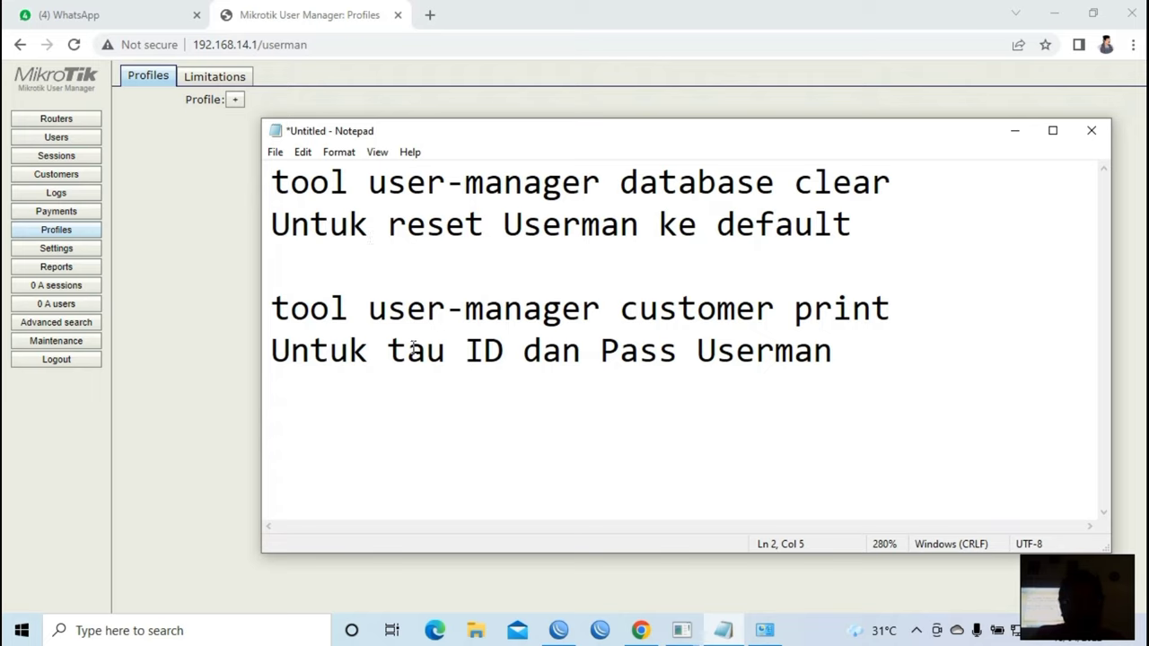
Replace 'tau' with 'mengetahui' and change 'reset' to 'mereset' in the notes.
{"action": "double_click", "coordinate": [443, 352]}
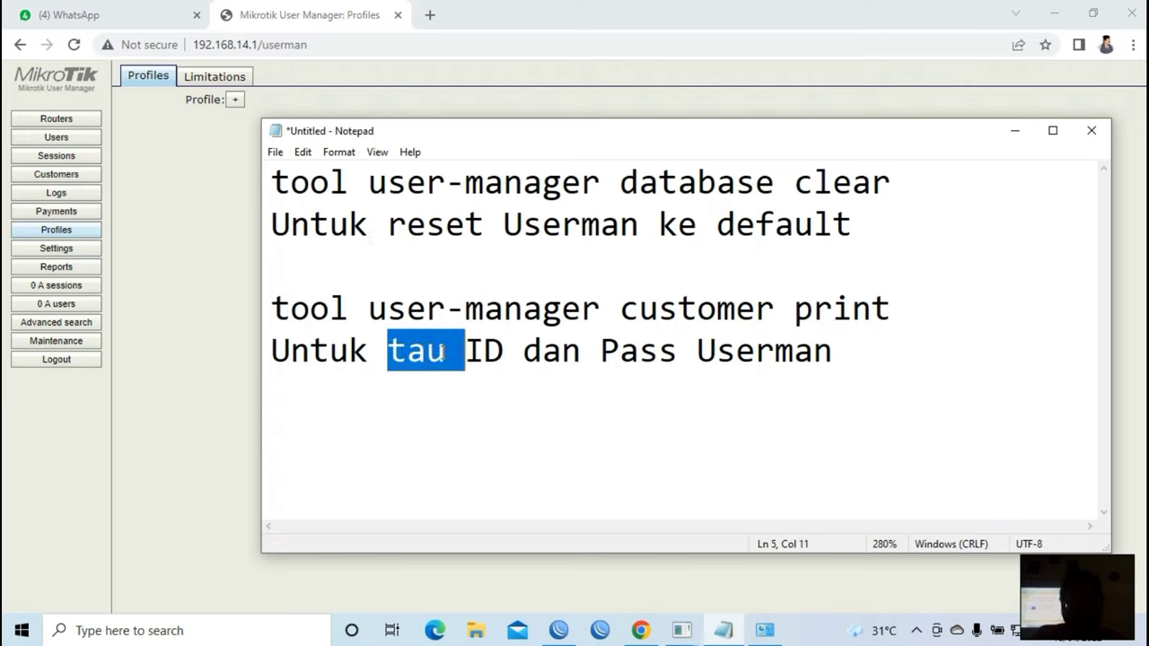
{"action": "type", "text": "mengetah"}
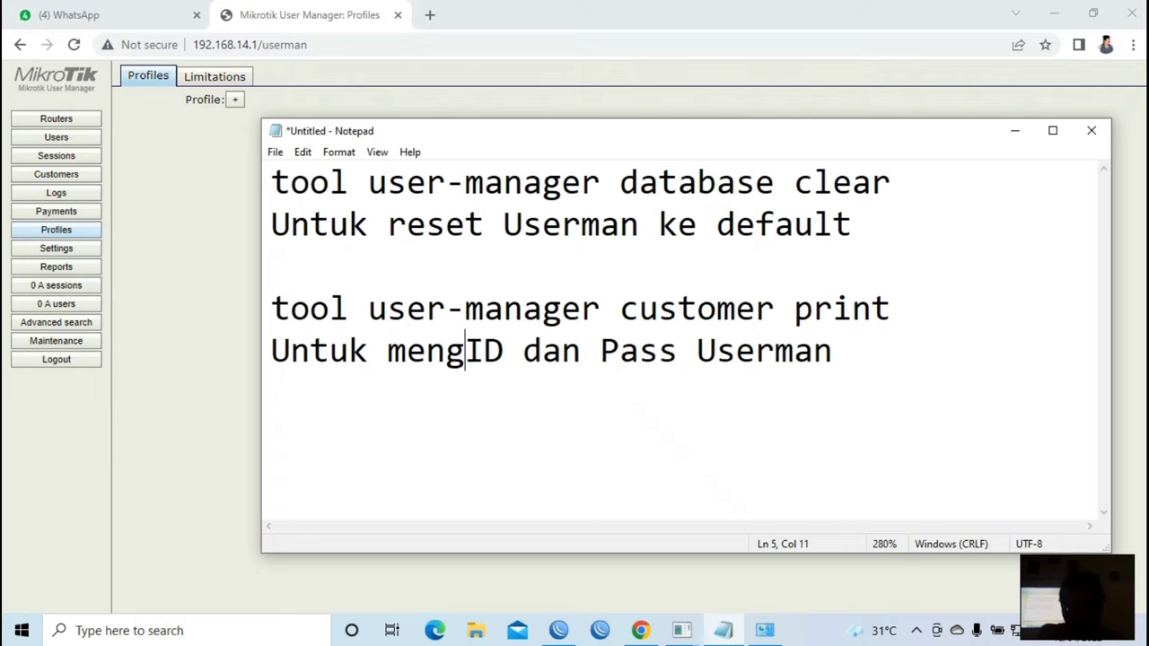
{"action": "type", "text": "ui"}
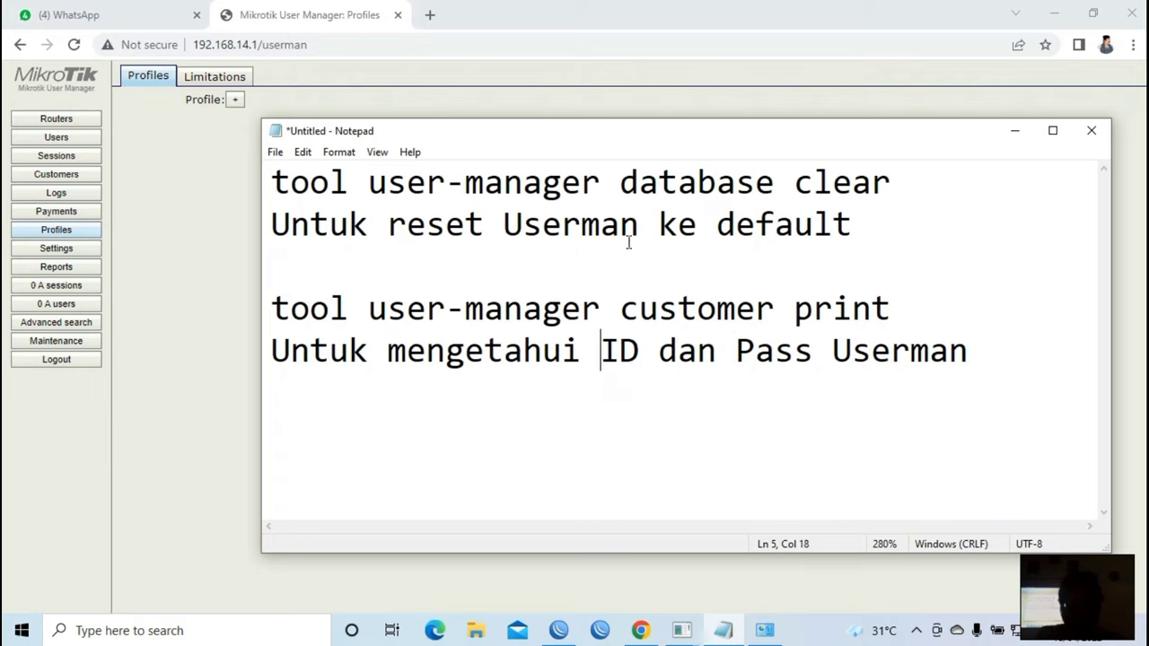
{"action": "left_click", "coordinate": [388, 224]}
{"action": "type", "text": "me"}
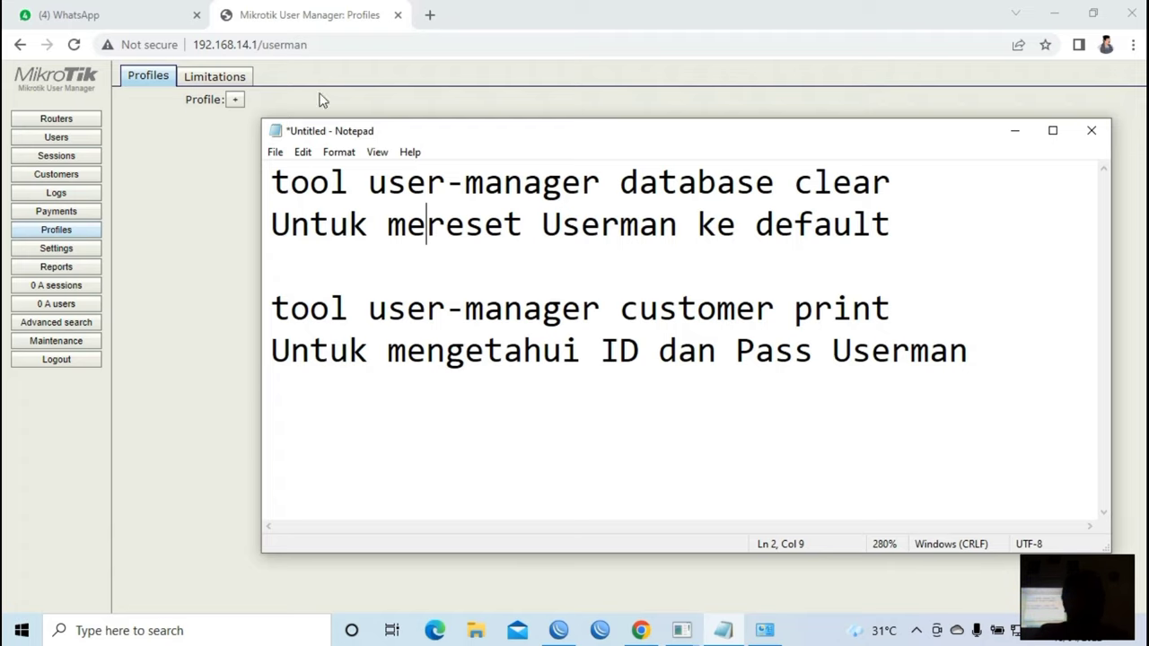
{"action": "left_click", "coordinate": [260, 14]}
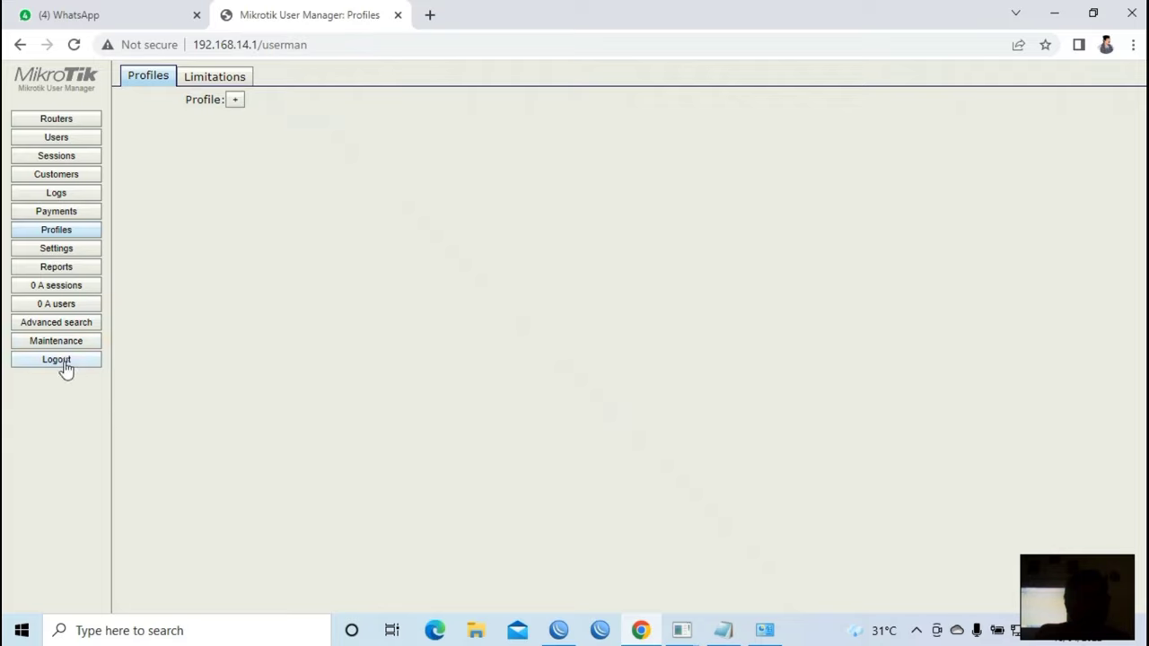
Log out of User Manager and reload its login page.
{"action": "left_click", "coordinate": [57, 361]}
{"action": "left_click", "coordinate": [73, 44]}
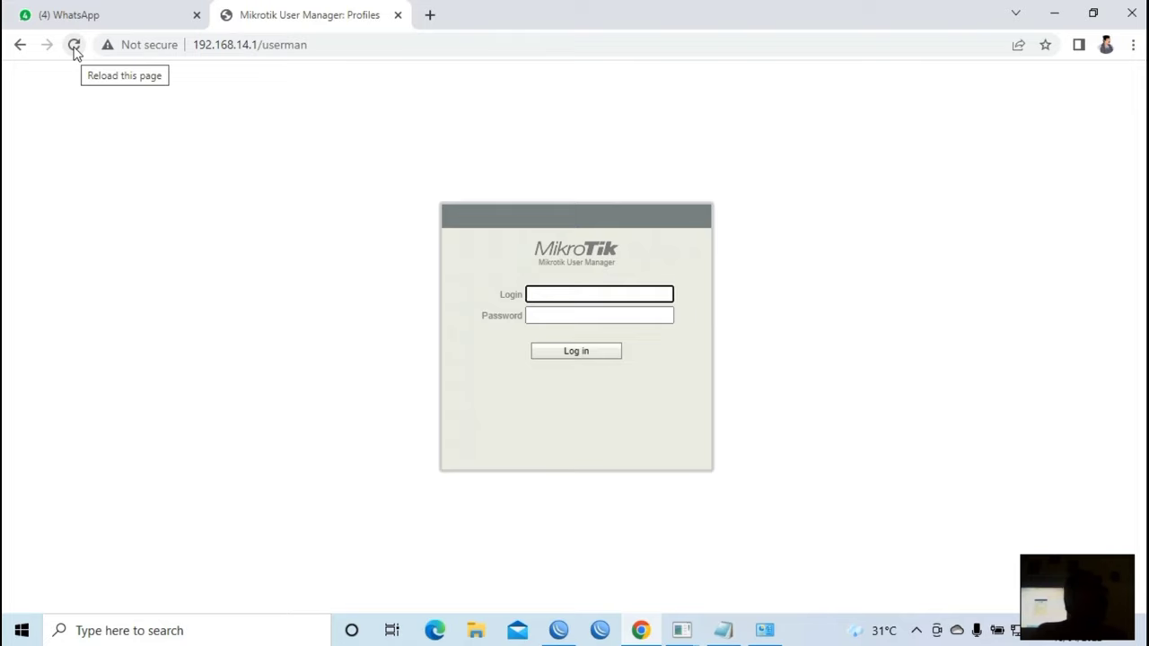
{"action": "left_click", "coordinate": [75, 47]}
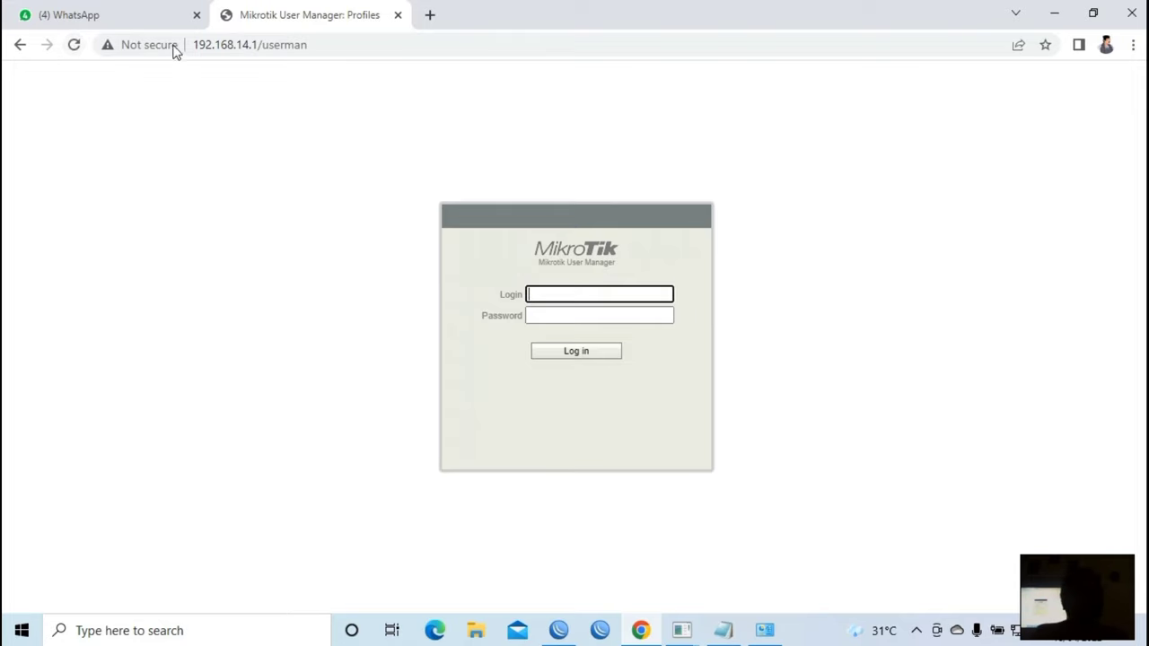
{"action": "left_click", "coordinate": [99, 16]}
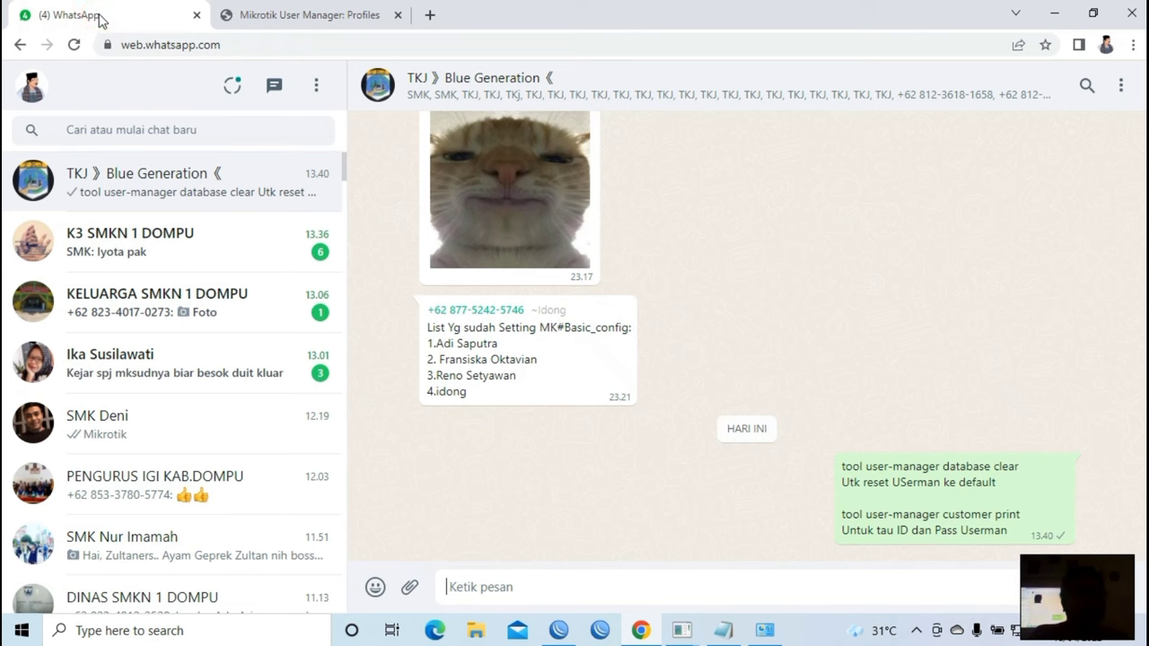
Download FINAL PESERTA LKS 2022 UPDATE.pdf from the K3 SMKN 1 DOMPU chat and open it.
{"action": "left_click", "coordinate": [147, 246]}
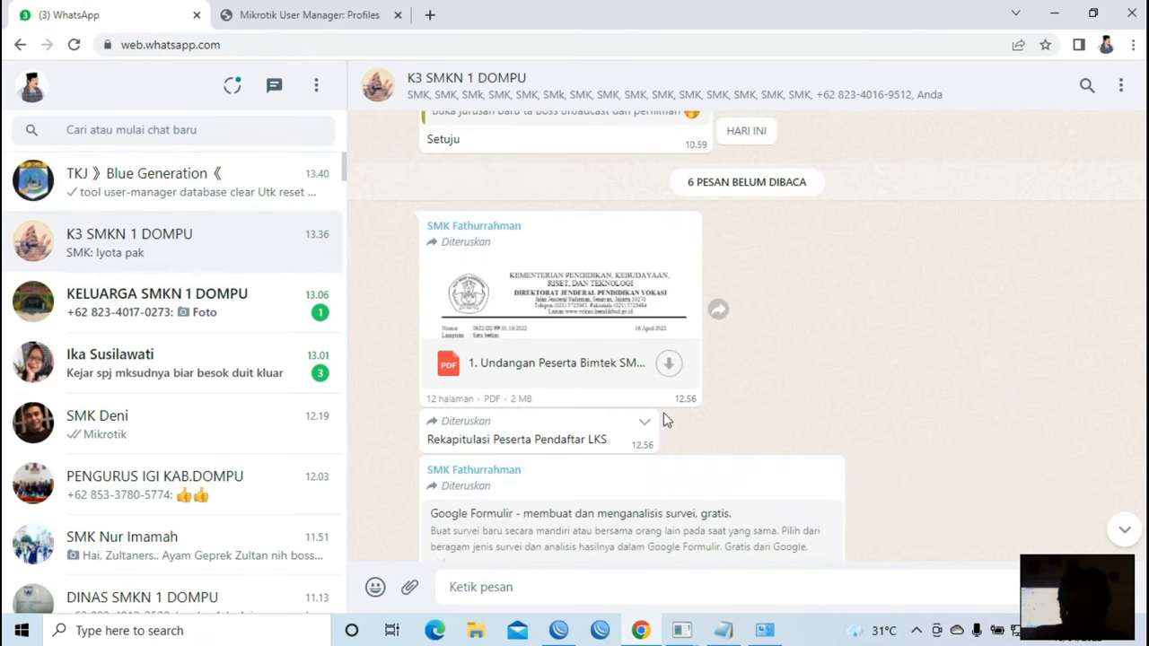
{"action": "scroll", "coordinate": [768, 400], "scroll_direction": "down", "scroll_amount": 3}
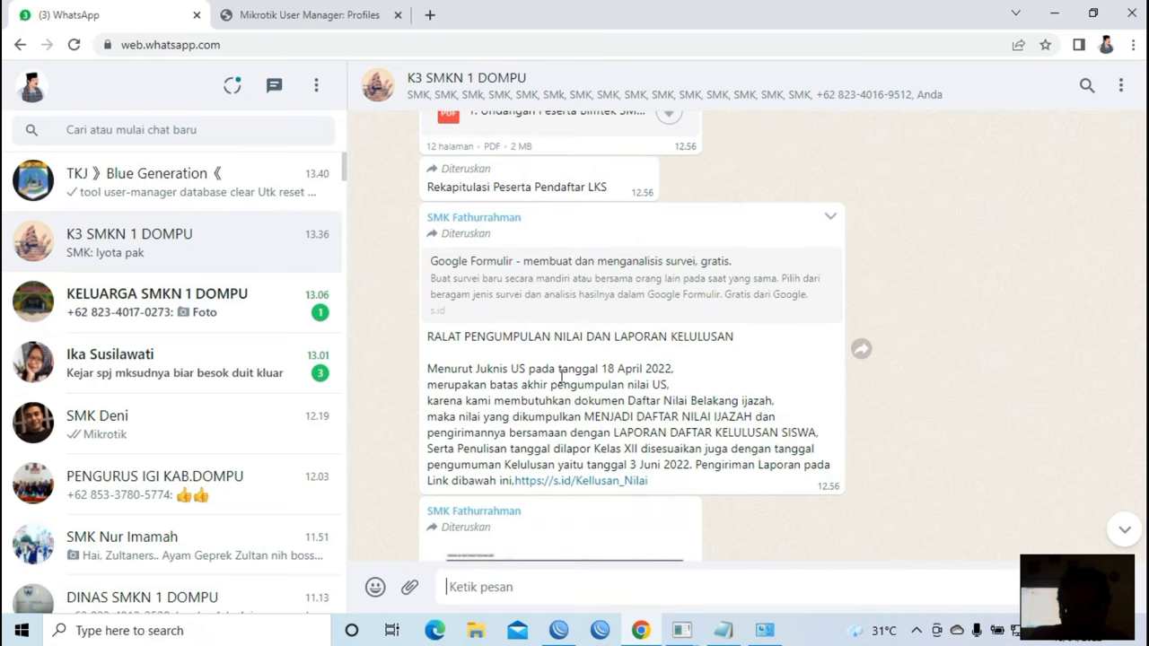
{"action": "scroll", "coordinate": [561, 377], "scroll_direction": "down", "scroll_amount": 3}
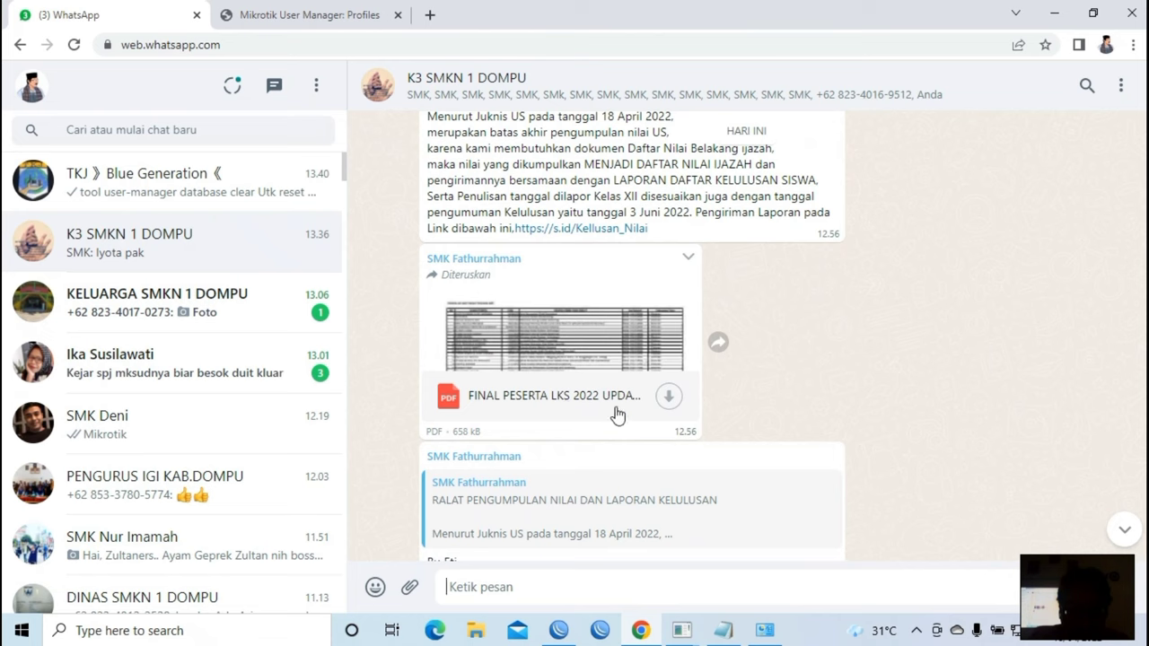
{"action": "left_click", "coordinate": [668, 399]}
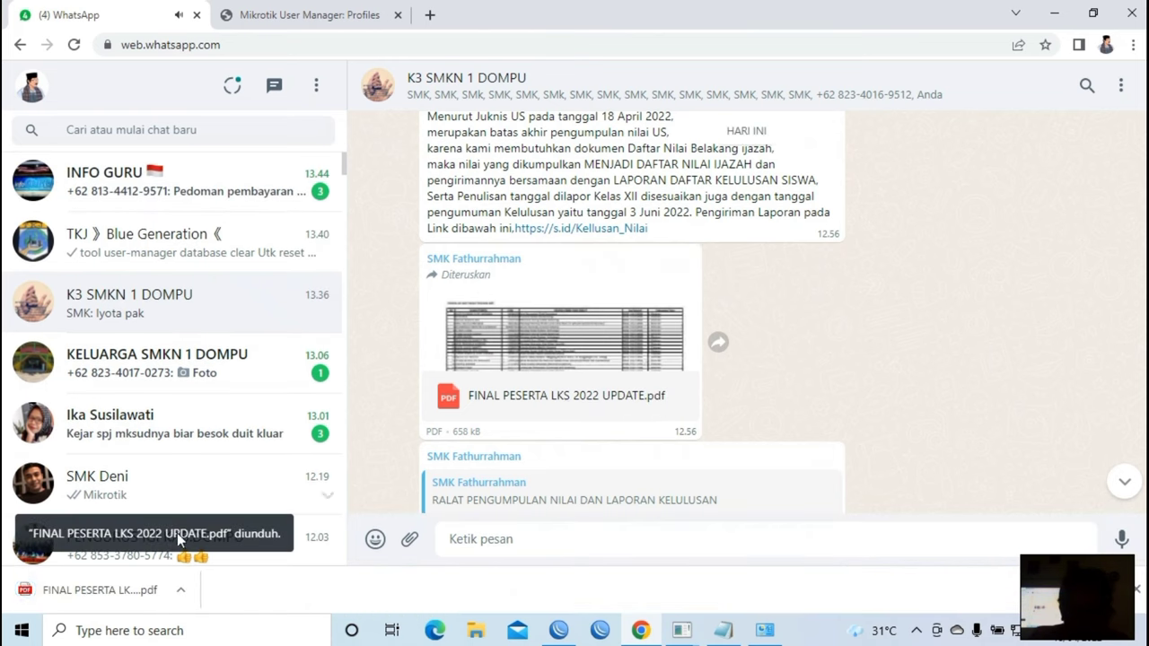
{"action": "left_click", "coordinate": [98, 593]}
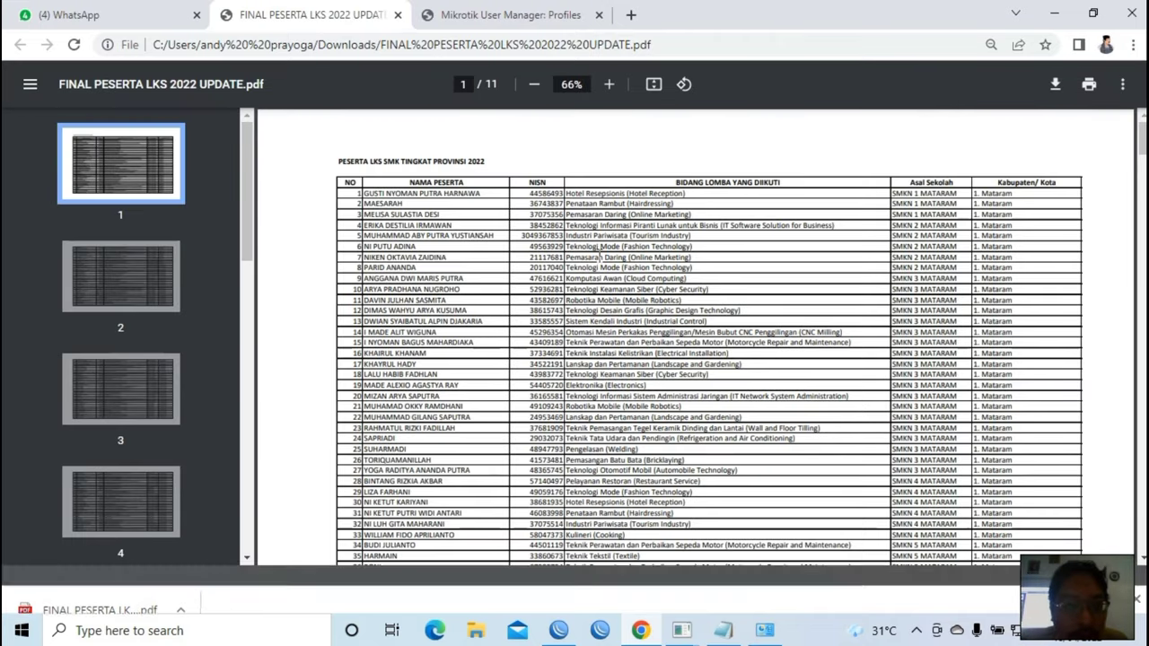
Zoom the PDF to 103% and scroll down toward page 9 of the participant list.
{"action": "scroll", "coordinate": [599, 251], "scroll_direction": "up", "scroll_amount": 3, "text": "ctrl"}
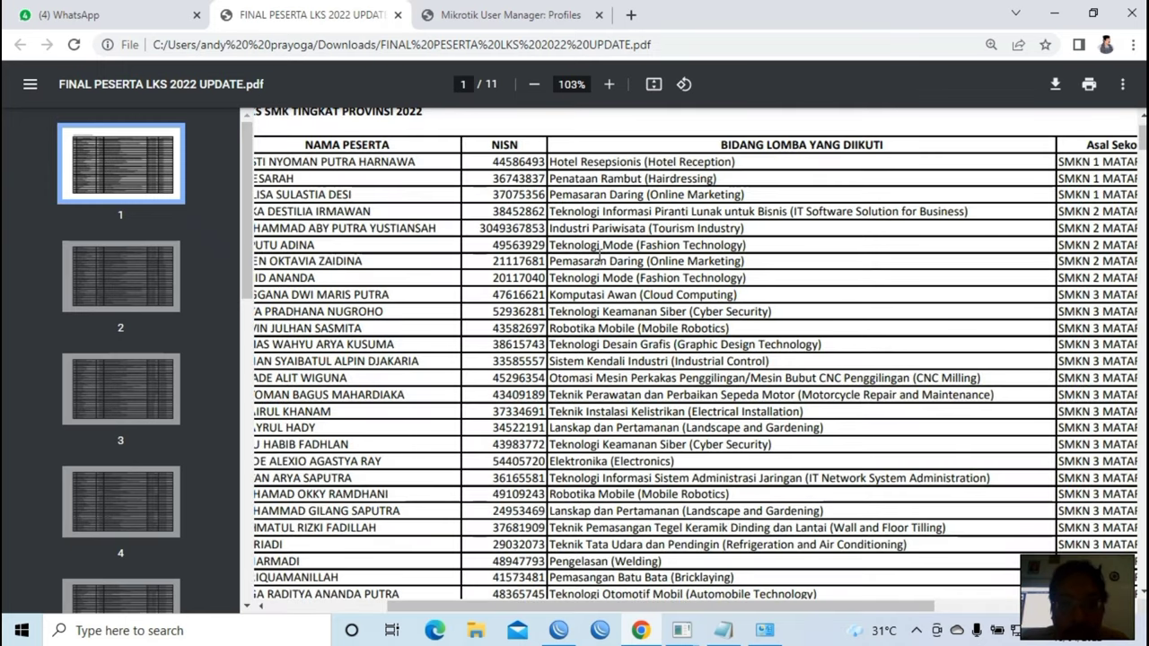
{"action": "left_click_drag", "start_coordinate": [519, 273], "coordinate": [640, 297]}
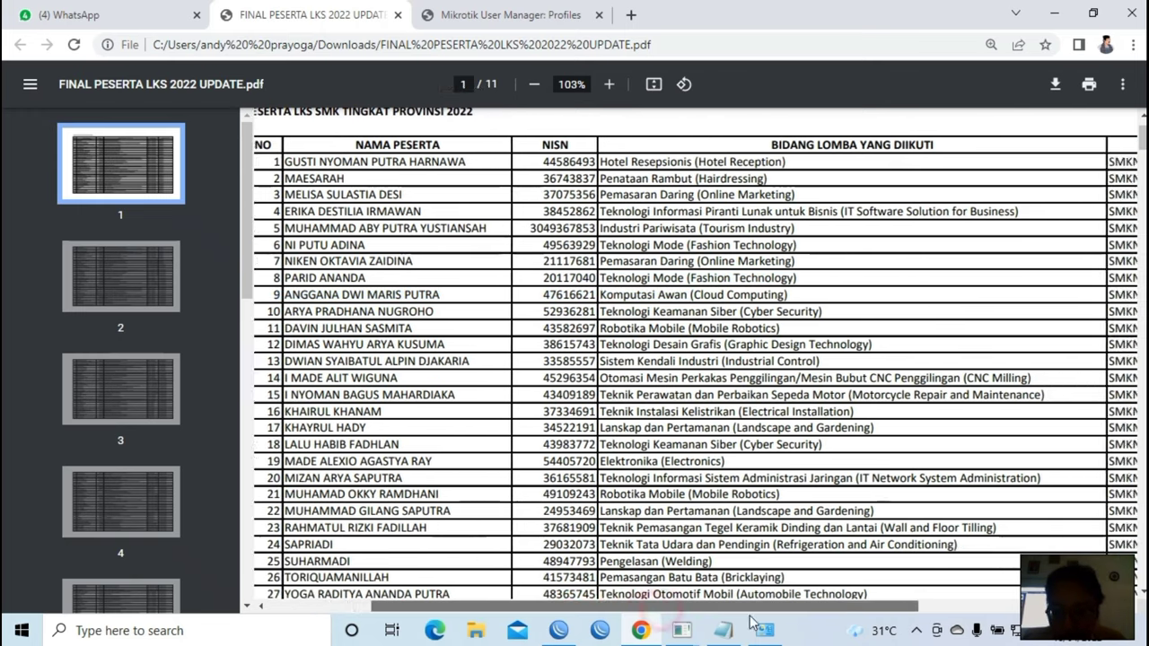
{"action": "left_click_drag", "start_coordinate": [752, 622], "coordinate": [869, 639]}
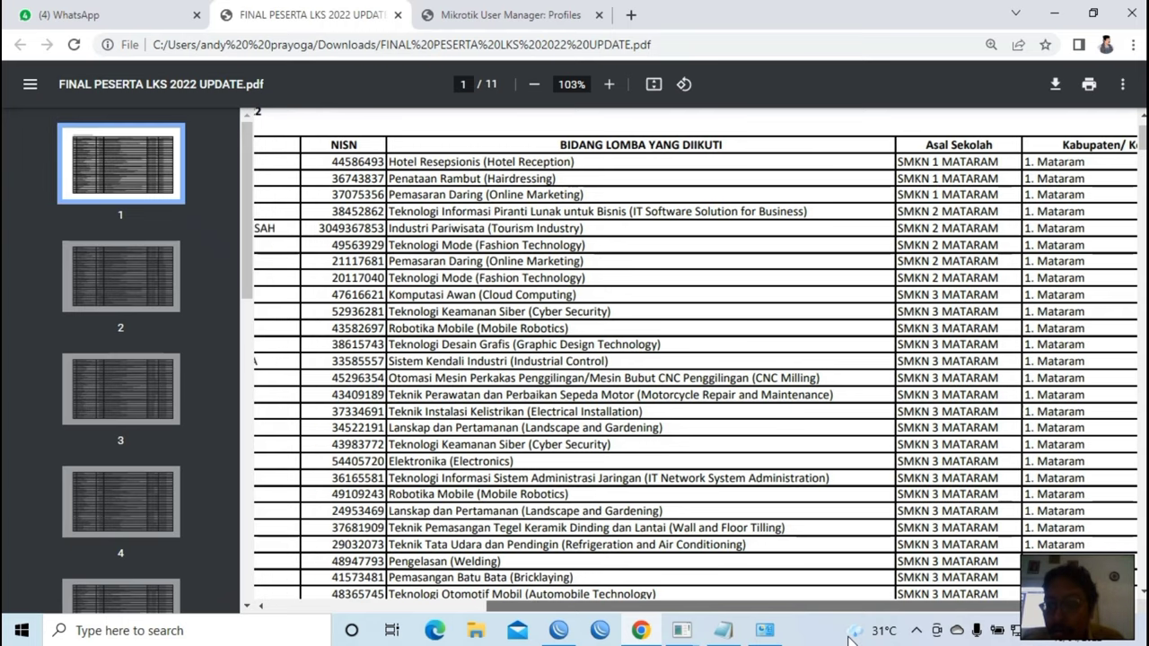
{"action": "scroll", "coordinate": [815, 494], "scroll_direction": "down", "scroll_amount": 20}
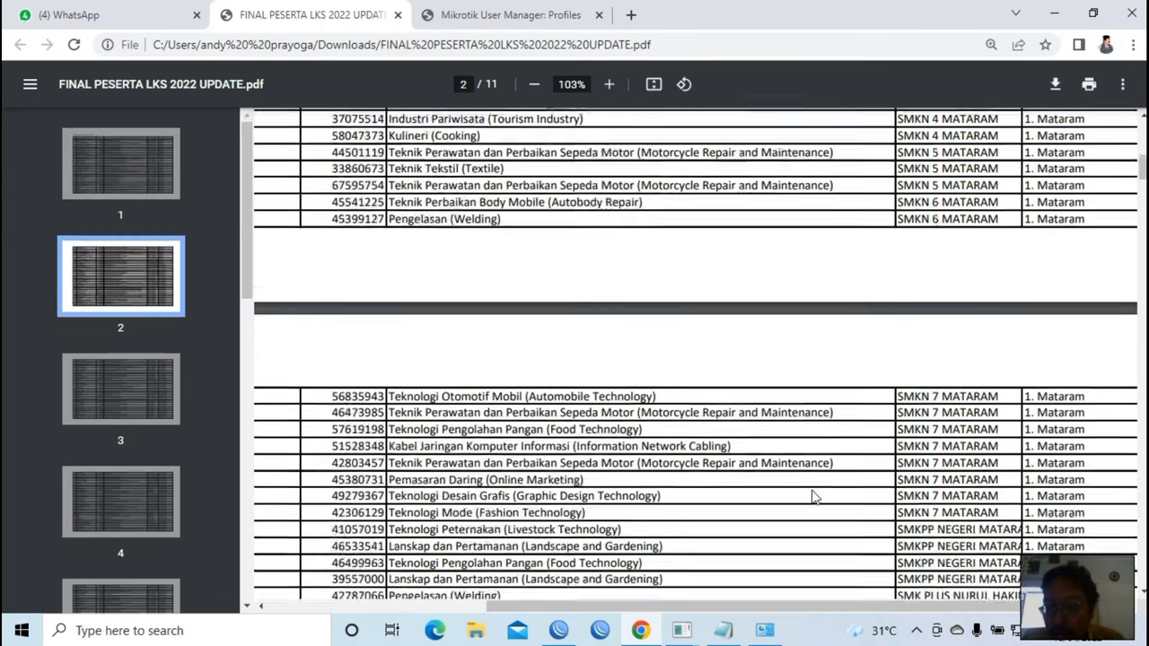
{"action": "scroll", "coordinate": [815, 496], "scroll_direction": "down", "scroll_amount": 15}
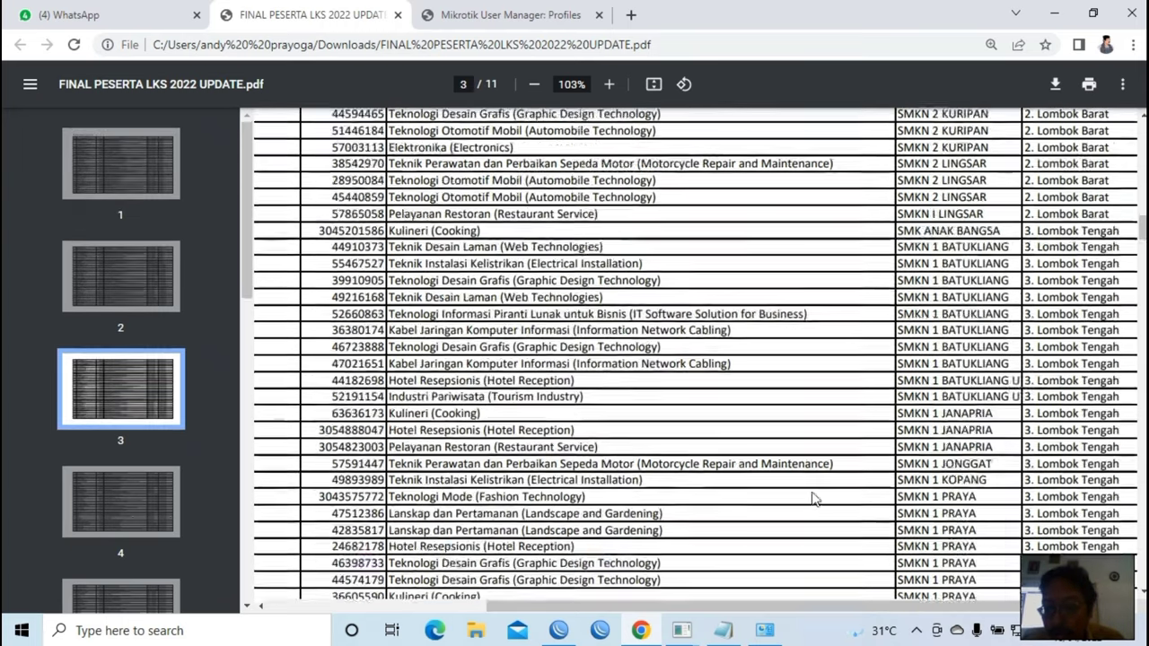
{"action": "scroll", "coordinate": [815, 500], "scroll_direction": "down", "scroll_amount": 20}
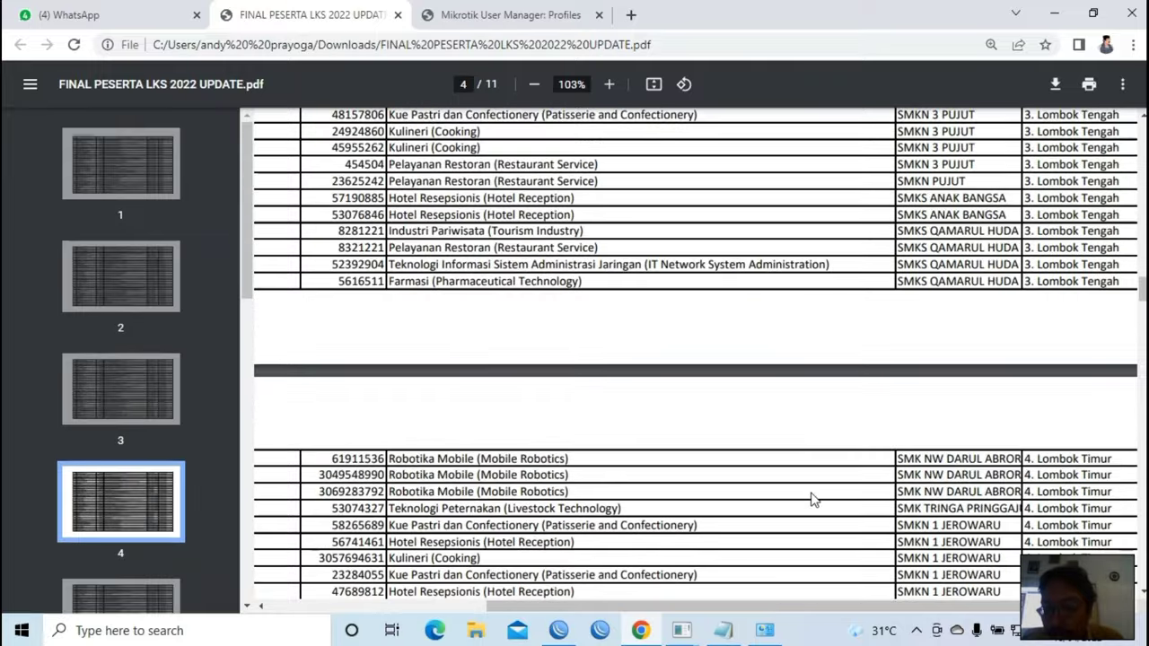
{"action": "scroll", "coordinate": [811, 501], "scroll_direction": "down", "scroll_amount": 15}
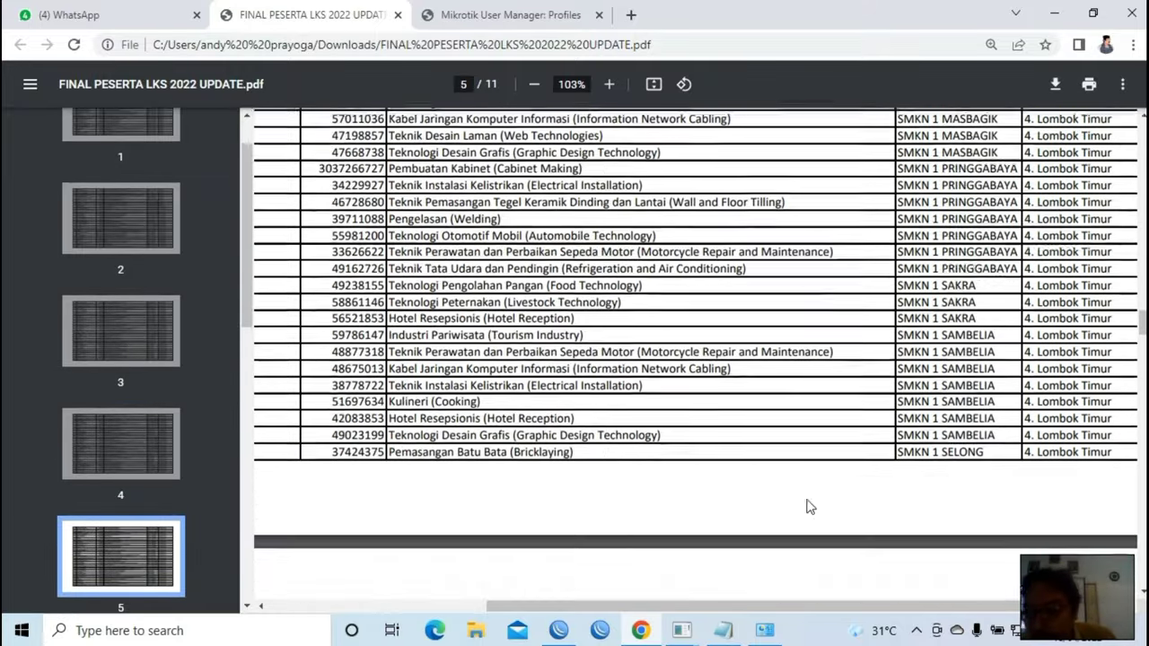
{"action": "scroll", "coordinate": [810, 507], "scroll_direction": "down", "scroll_amount": 15}
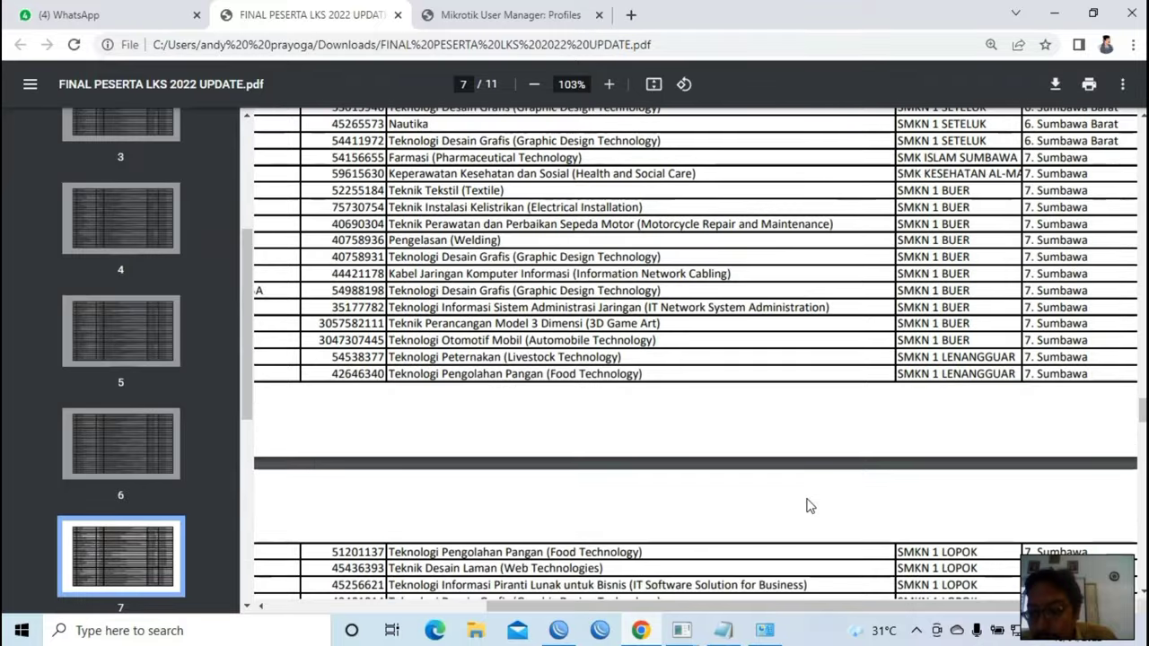
{"action": "scroll", "coordinate": [810, 506], "scroll_direction": "down", "scroll_amount": 15}
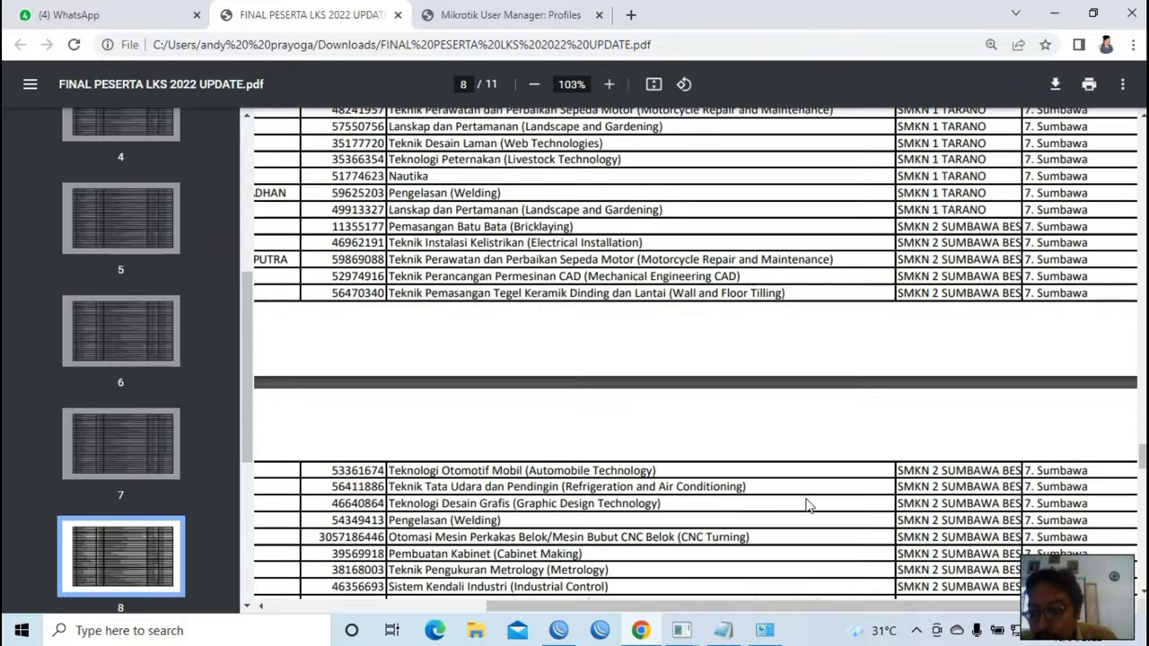
Select the SMKN 1 DOMPU entries in rows 351 to 360 on page 9.
{"action": "scroll", "coordinate": [805, 508], "scroll_direction": "up", "scroll_amount": 3}
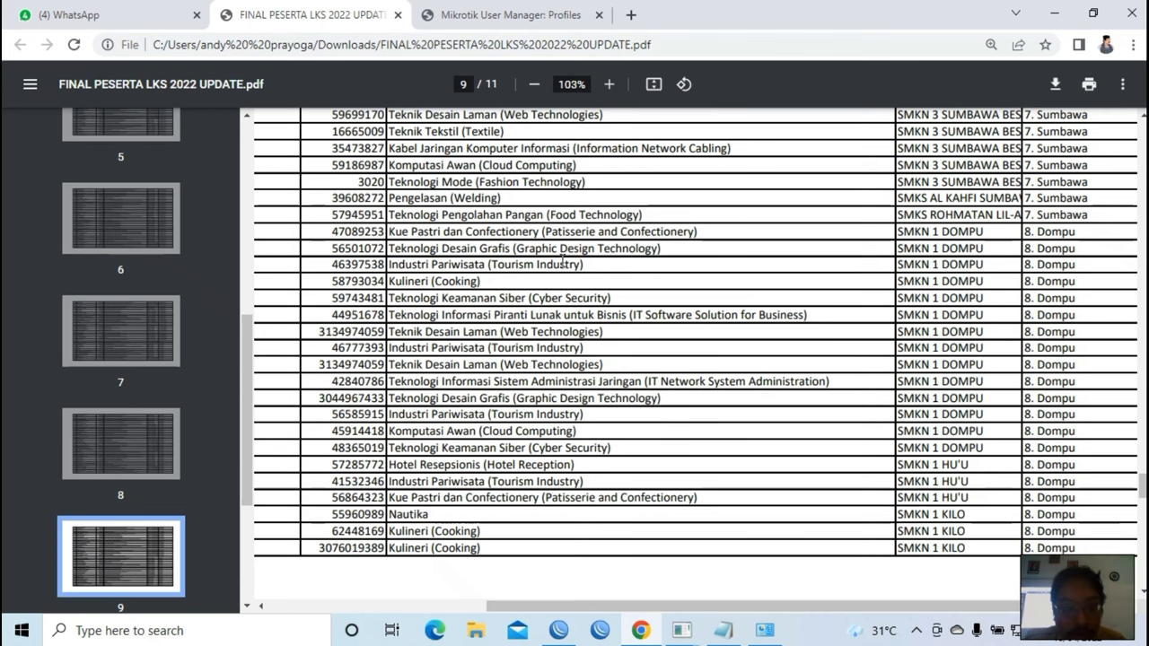
{"action": "left_click_drag", "start_coordinate": [549, 608], "coordinate": [376, 605]}
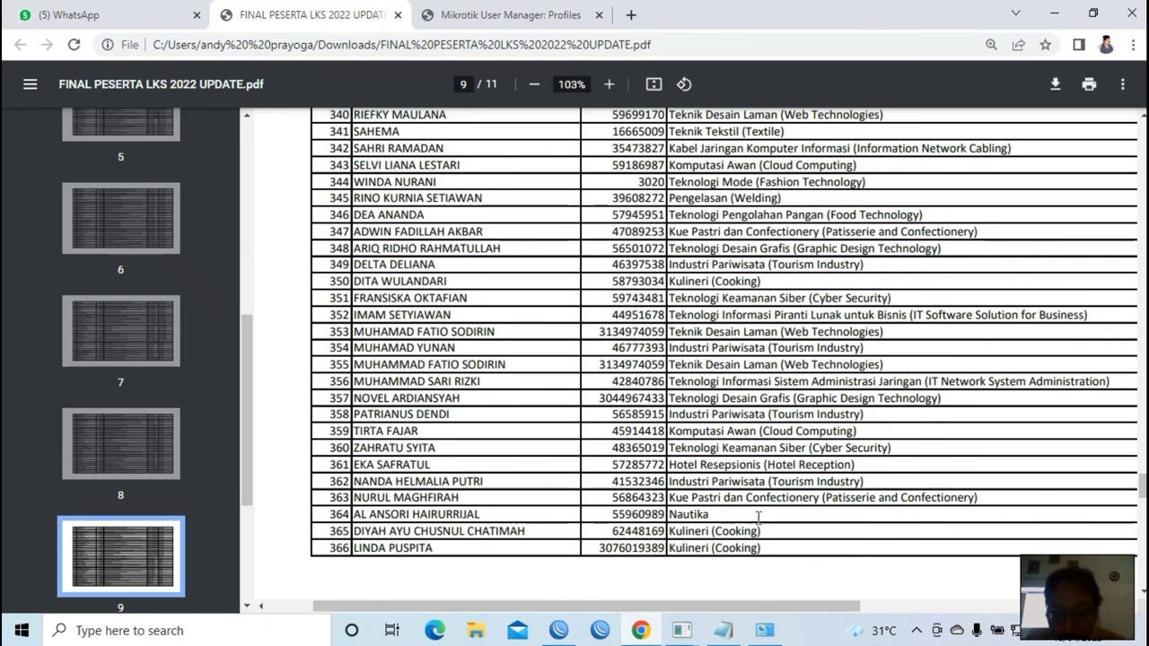
{"action": "left_click_drag", "start_coordinate": [668, 607], "coordinate": [839, 638]}
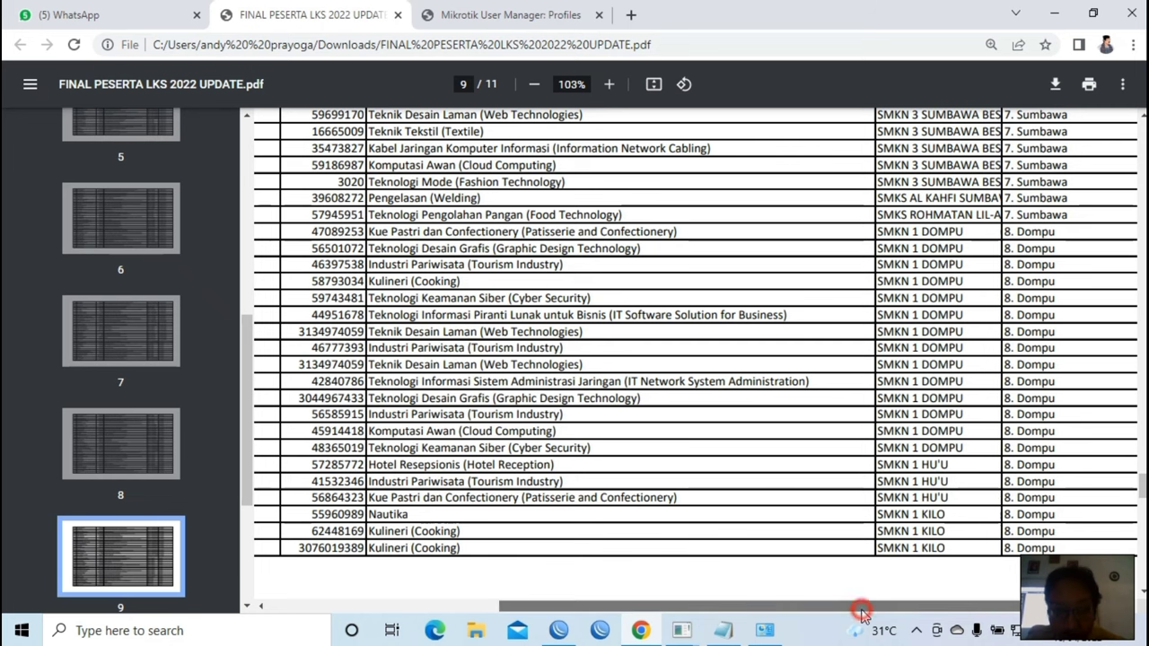
{"action": "scroll", "coordinate": [861, 612], "scroll_direction": "left", "scroll_amount": 1}
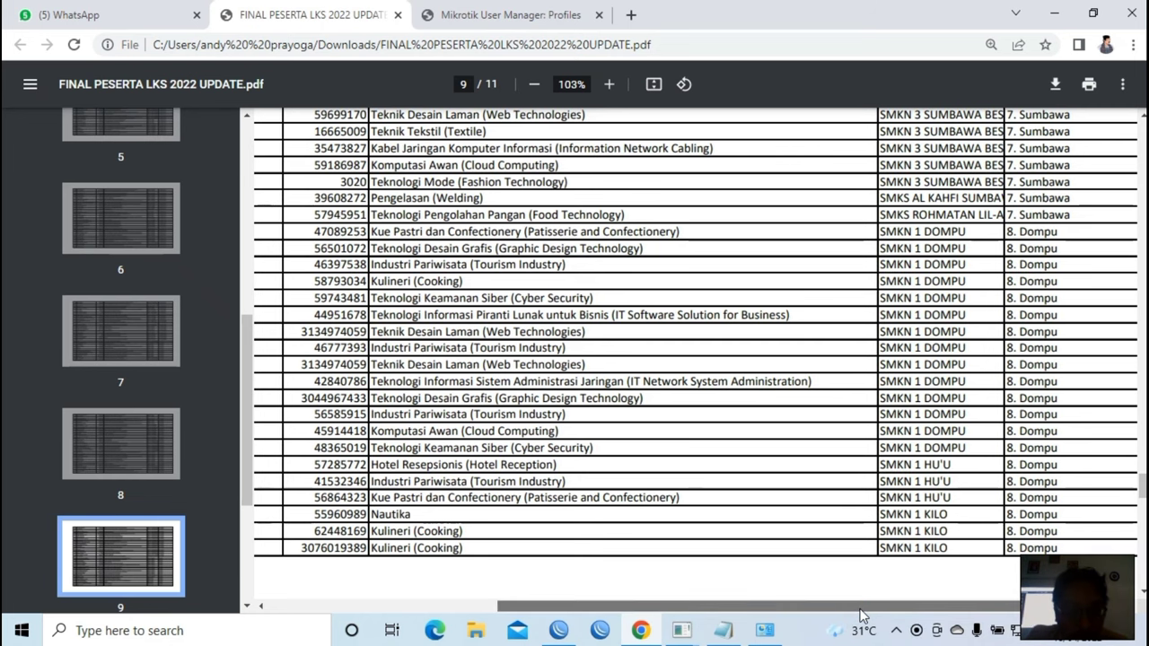
{"action": "scroll", "coordinate": [861, 616], "scroll_direction": "right", "scroll_amount": 3}
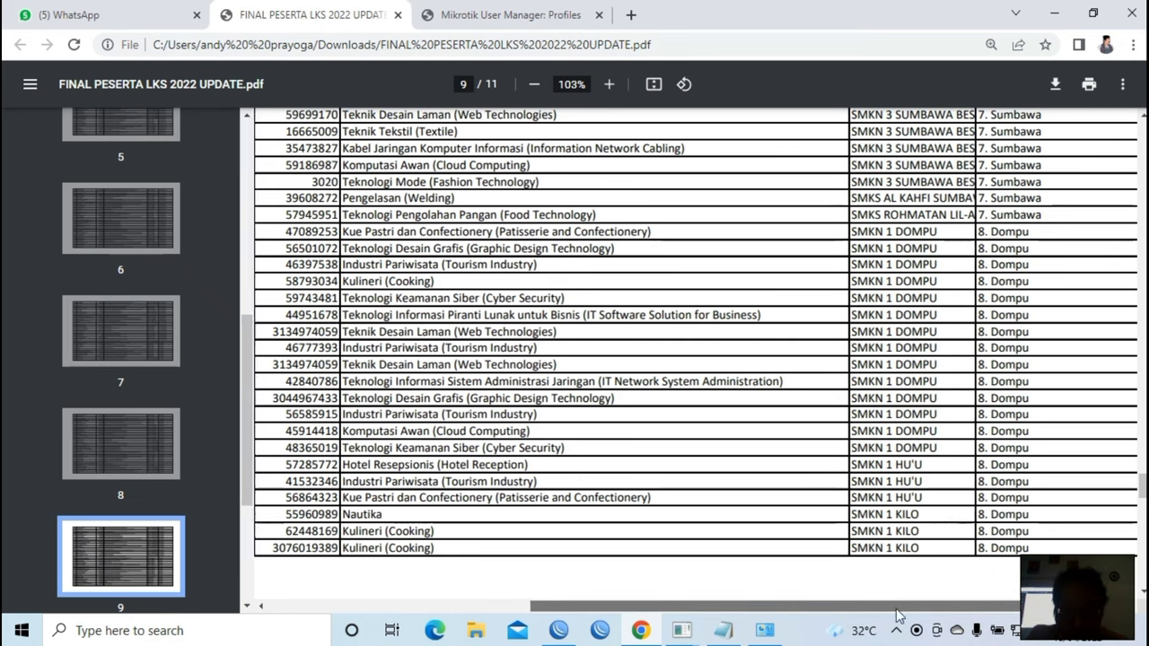
{"action": "left_click_drag", "start_coordinate": [852, 611], "coordinate": [675, 596]}
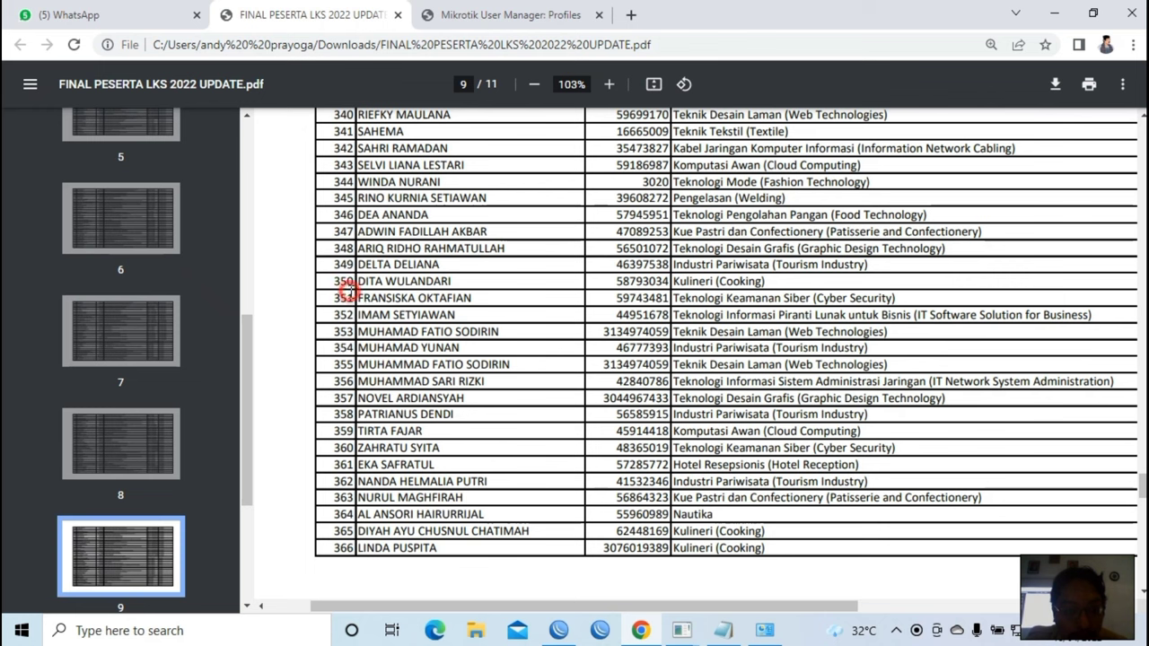
{"action": "left_click_drag", "start_coordinate": [358, 297], "coordinate": [475, 400]}
{"action": "left_click_drag", "start_coordinate": [594, 492], "coordinate": [899, 447]}
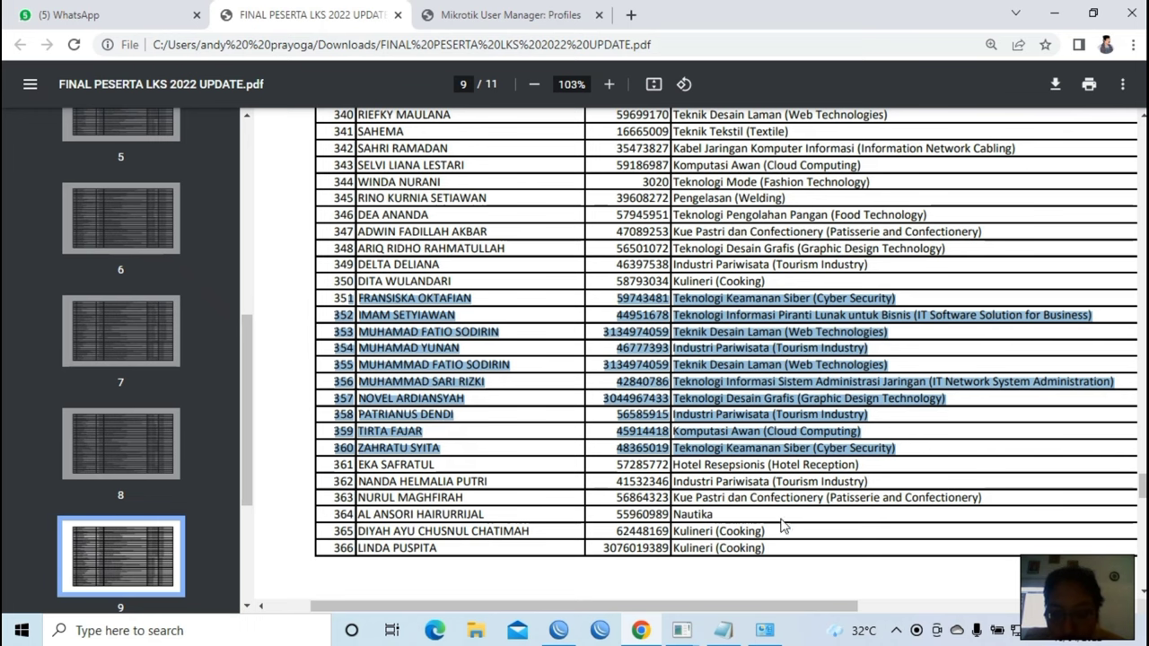
{"action": "left_click_drag", "start_coordinate": [744, 605], "coordinate": [916, 627]}
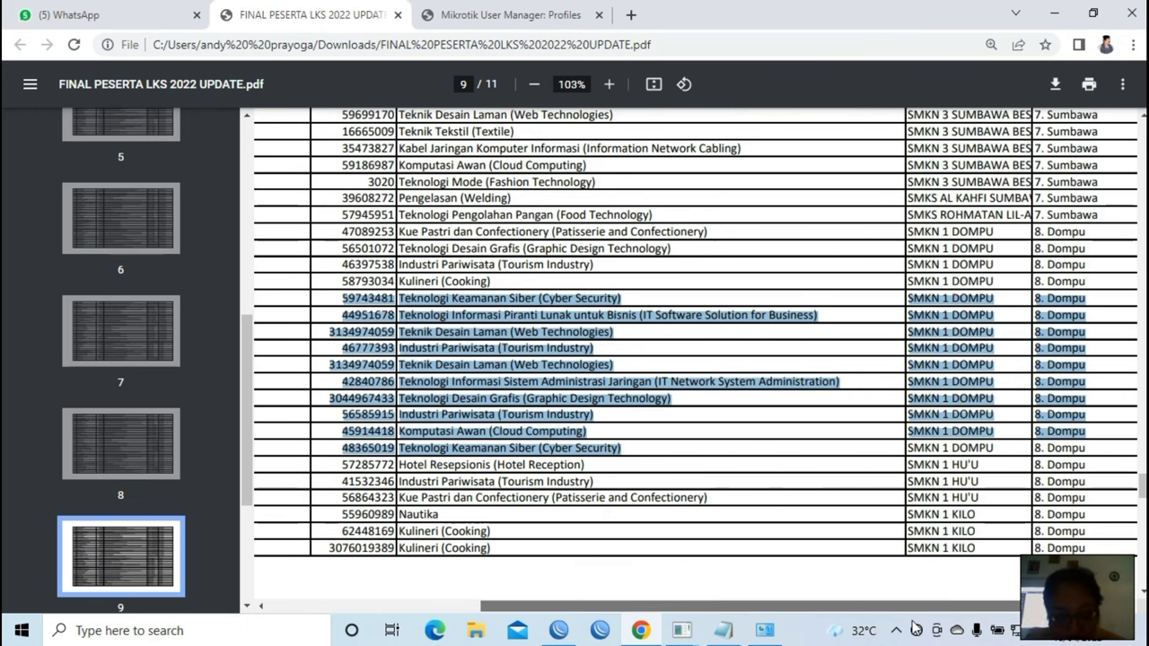
{"action": "mouse_move", "coordinate": [915, 627]}
{"action": "left_mouse_down"}
{"action": "mouse_move", "coordinate": [777, 623]}
{"action": "mouse_move", "coordinate": [932, 614]}
{"action": "left_mouse_up"}
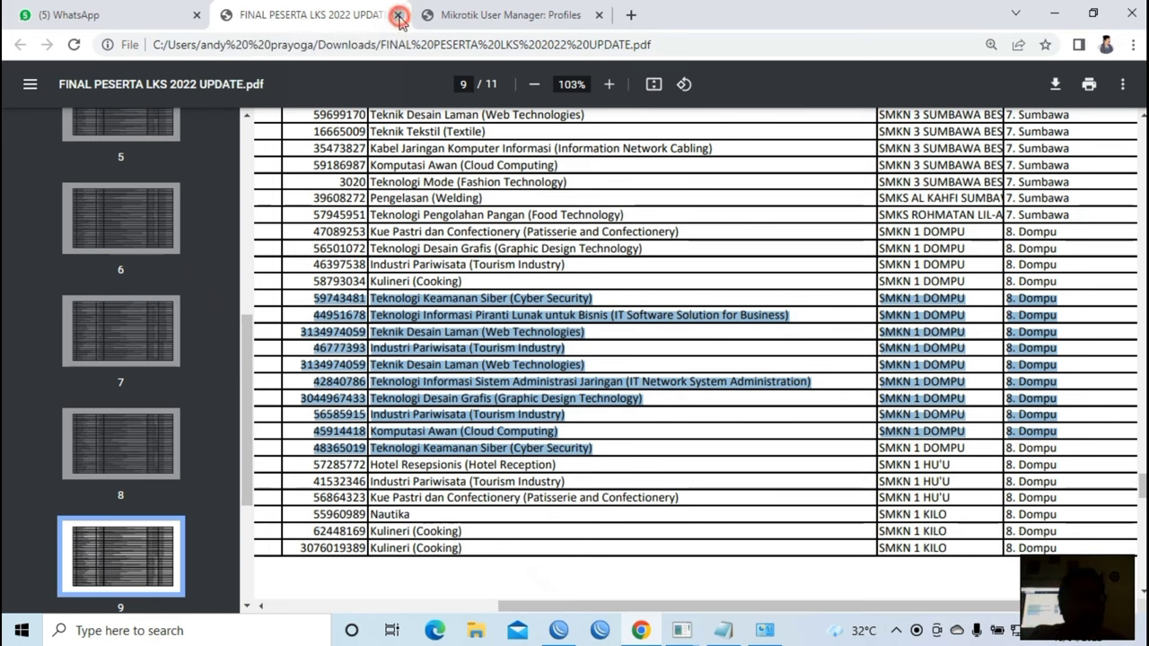
Reply to the forwarded PDF in K3 SMKN 1 DOMPU with 'Network Cabling knape kgk ada Bosque ?'.
{"action": "left_click", "coordinate": [397, 16]}
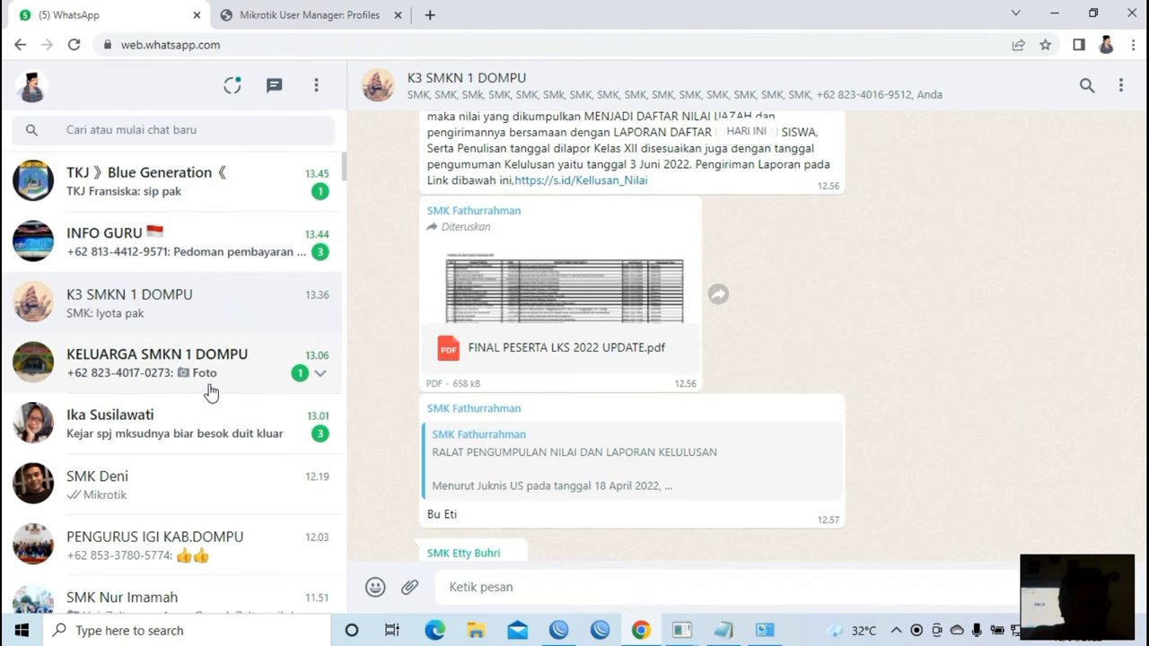
{"action": "left_click", "coordinate": [224, 322]}
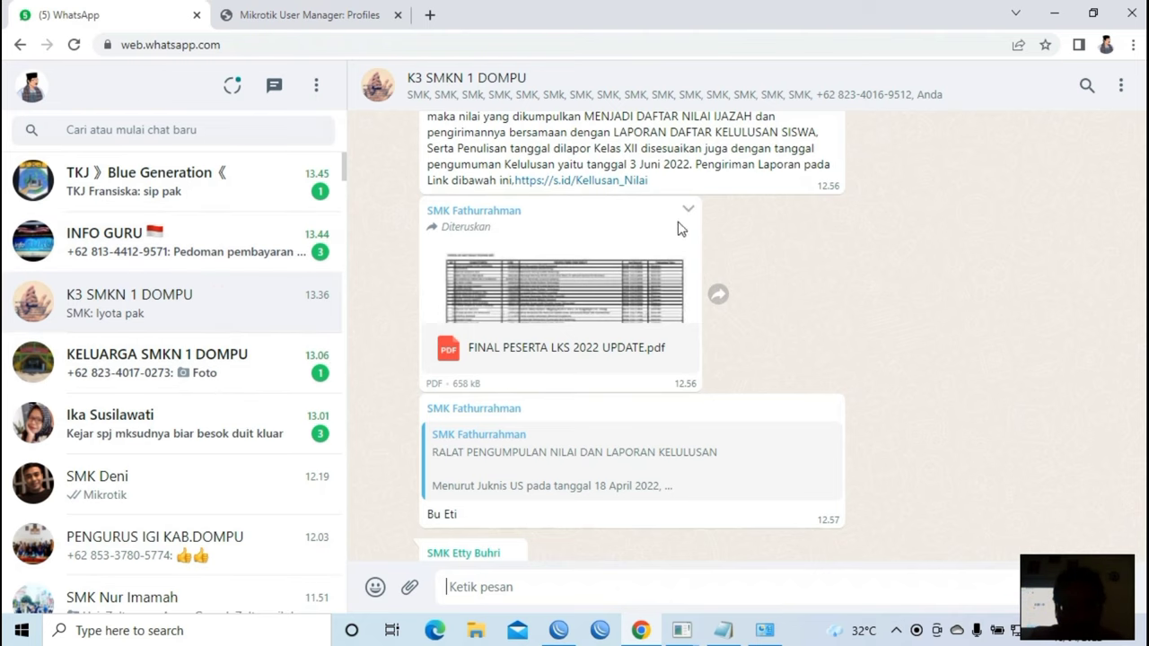
{"action": "left_click", "coordinate": [683, 214]}
{"action": "left_click", "coordinate": [716, 249]}
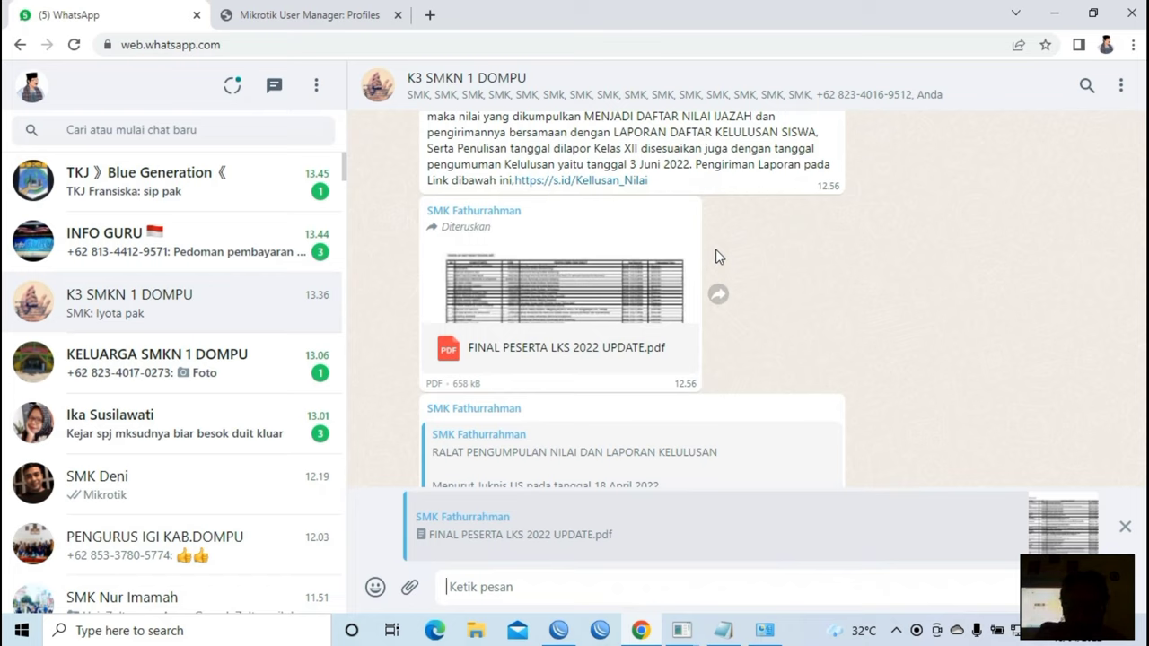
{"action": "type", "text": "Netwo"}
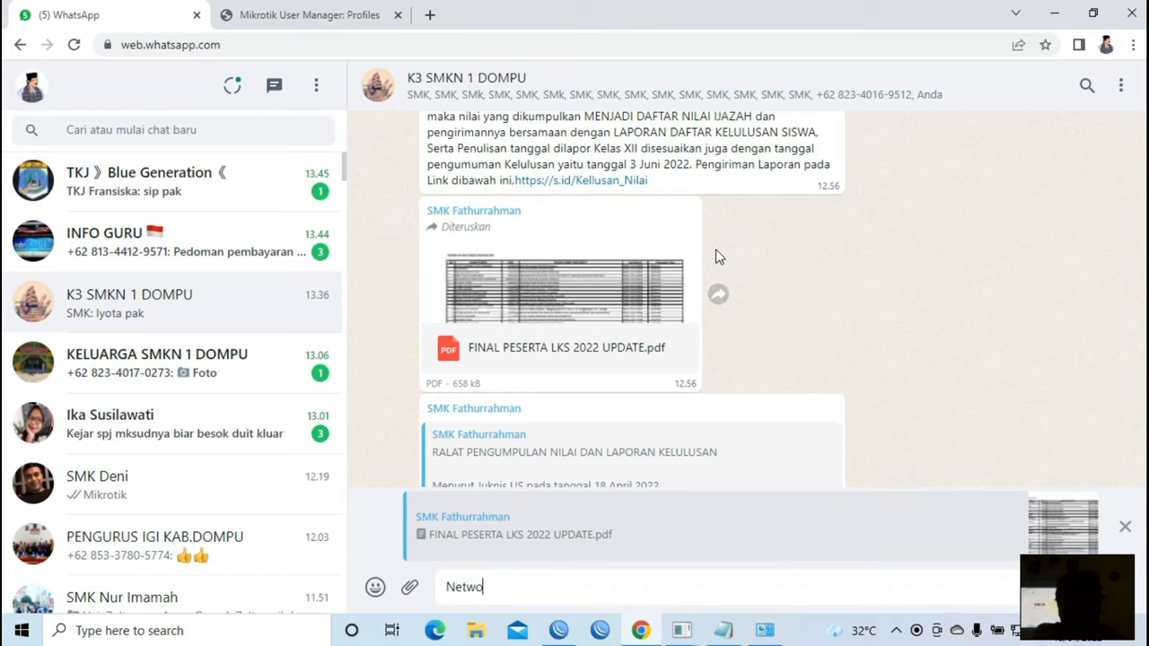
{"action": "type", "text": "rk Cabling knap"}
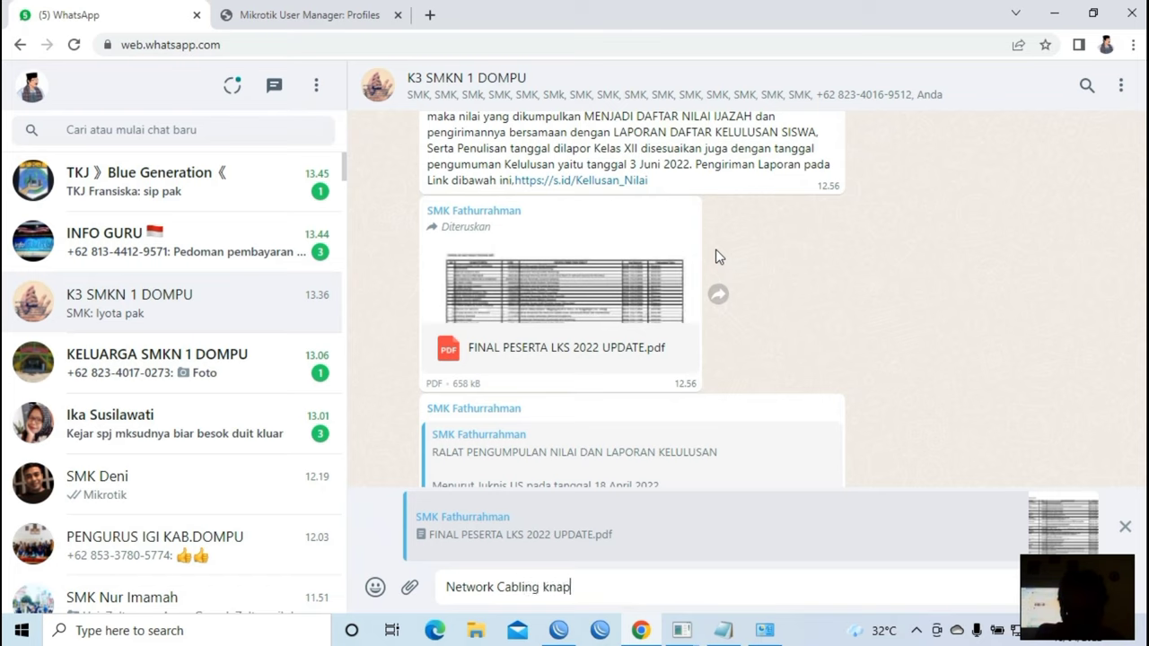
{"action": "type", "text": "e kgk ada?"}
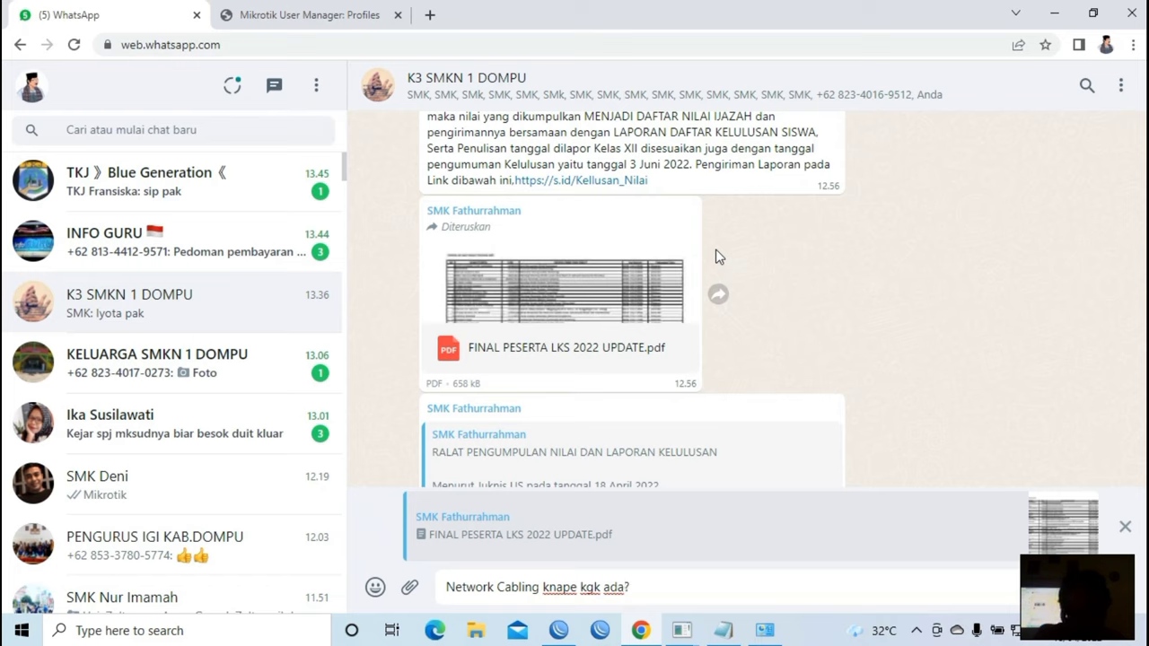
{"action": "type", "text": "Bosque"}
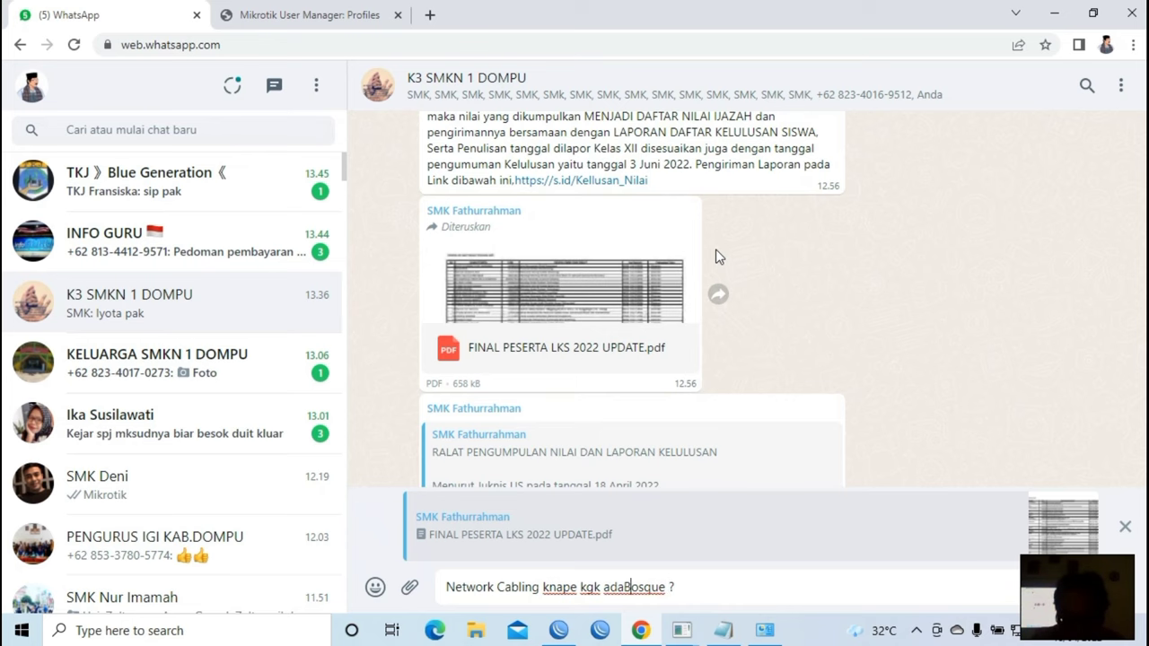
{"action": "key", "text": "Return"}
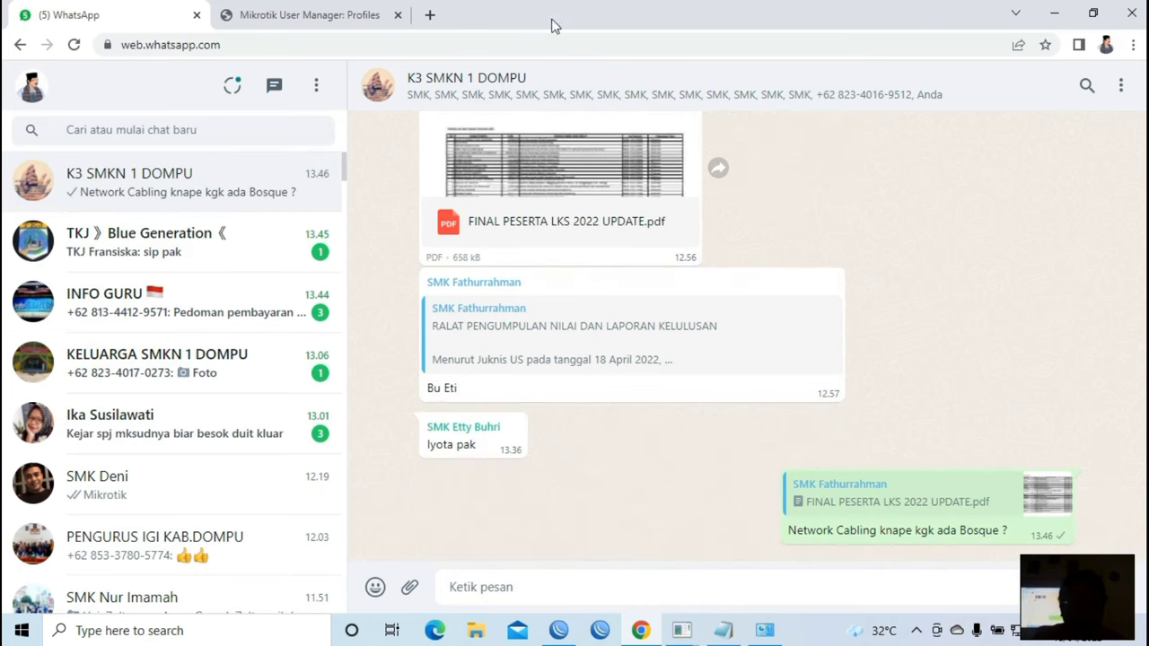
Log back into User Manager as admin and show the empty Routers list.
{"action": "left_click", "coordinate": [262, 13]}
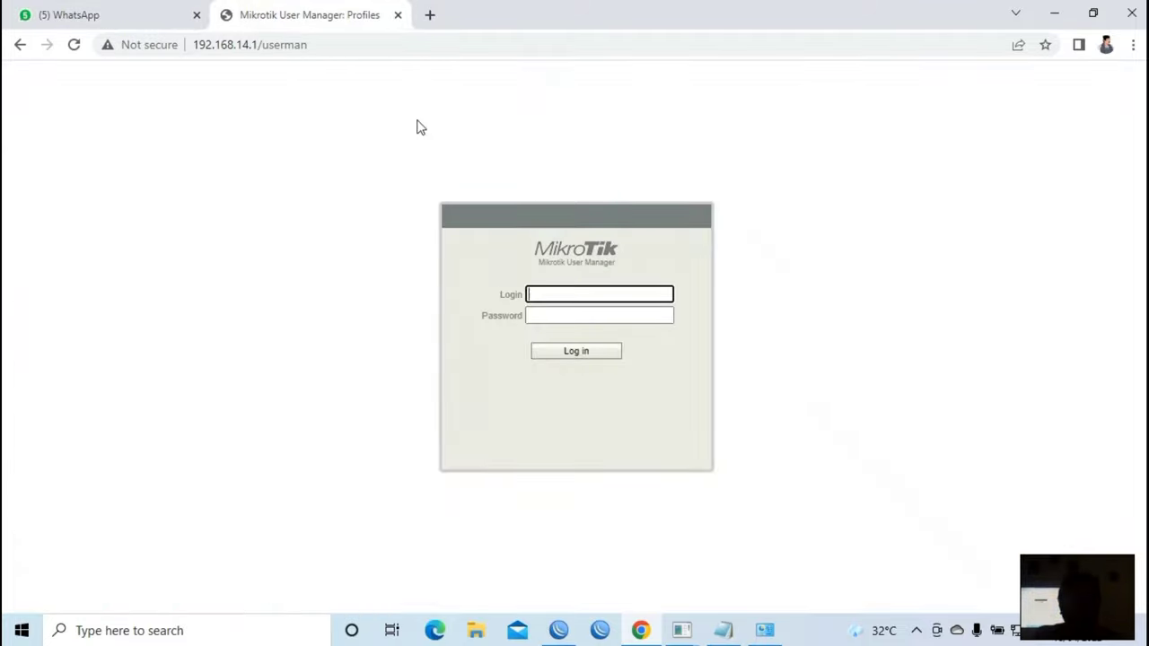
{"action": "left_click", "coordinate": [607, 281]}
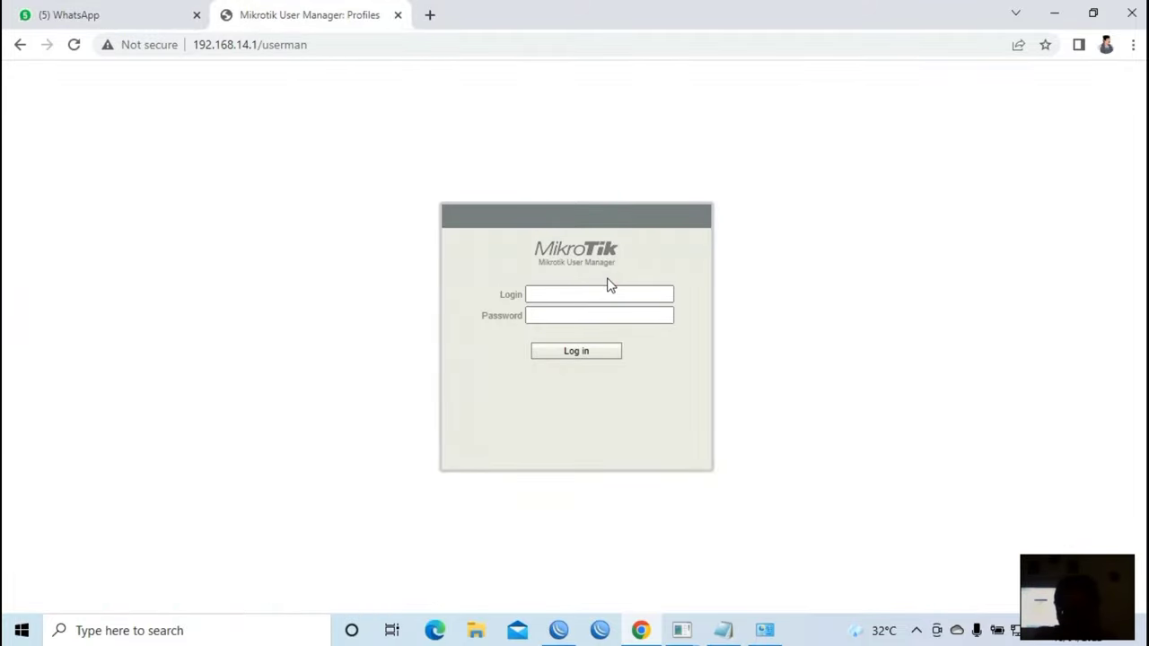
{"action": "left_click", "coordinate": [608, 293]}
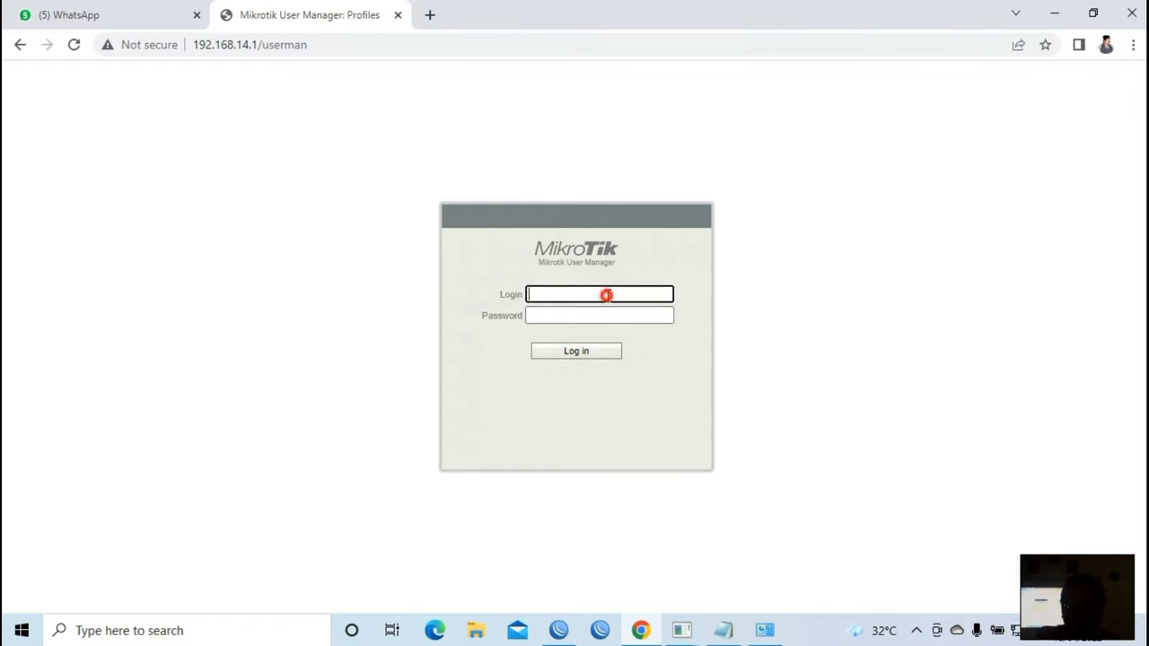
{"action": "type", "text": "admin"}
{"action": "key", "text": "Return"}
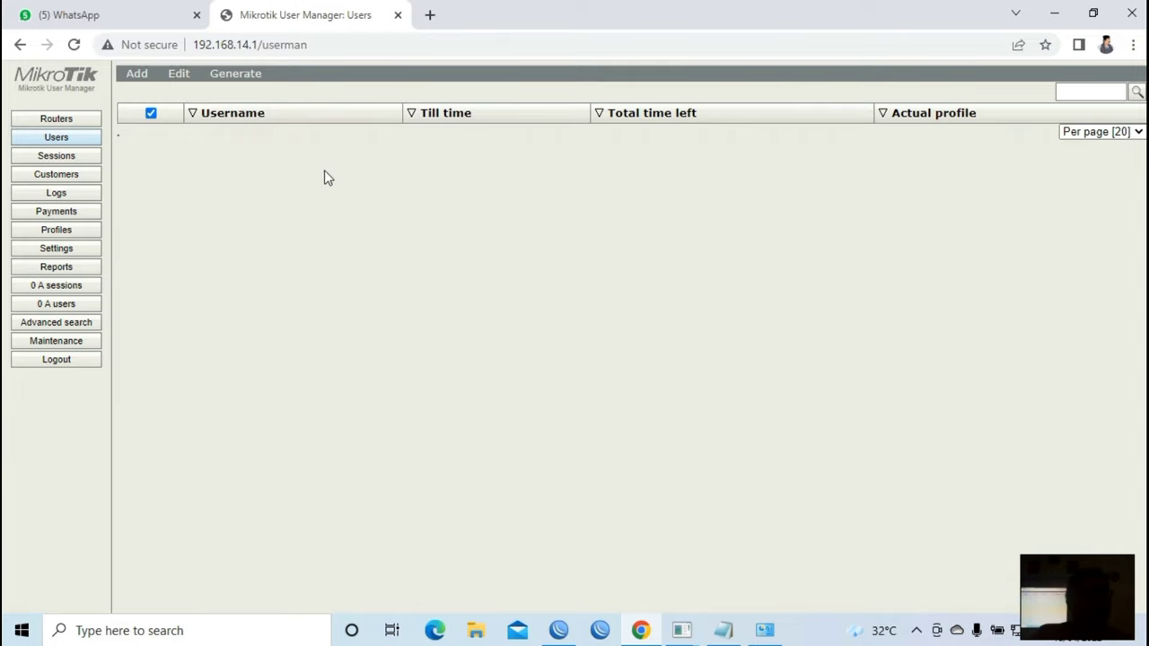
{"action": "left_click", "coordinate": [76, 121]}
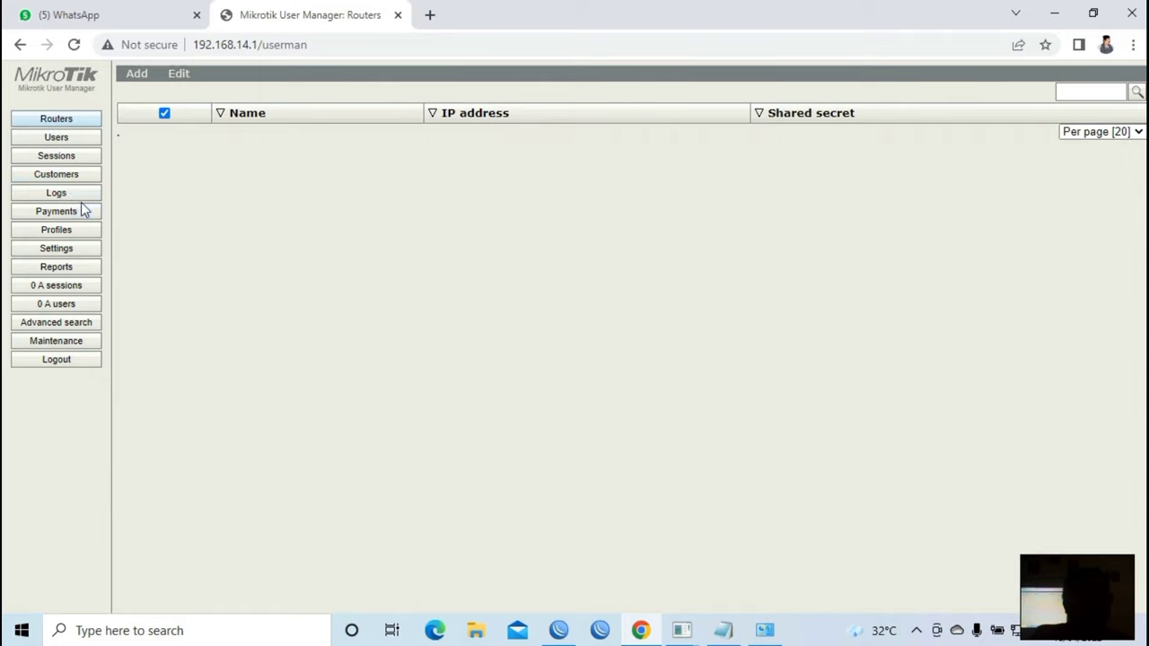
Create a new router entry, giving it a name and IP address 192.168.14.1.
{"action": "left_click", "coordinate": [139, 73]}
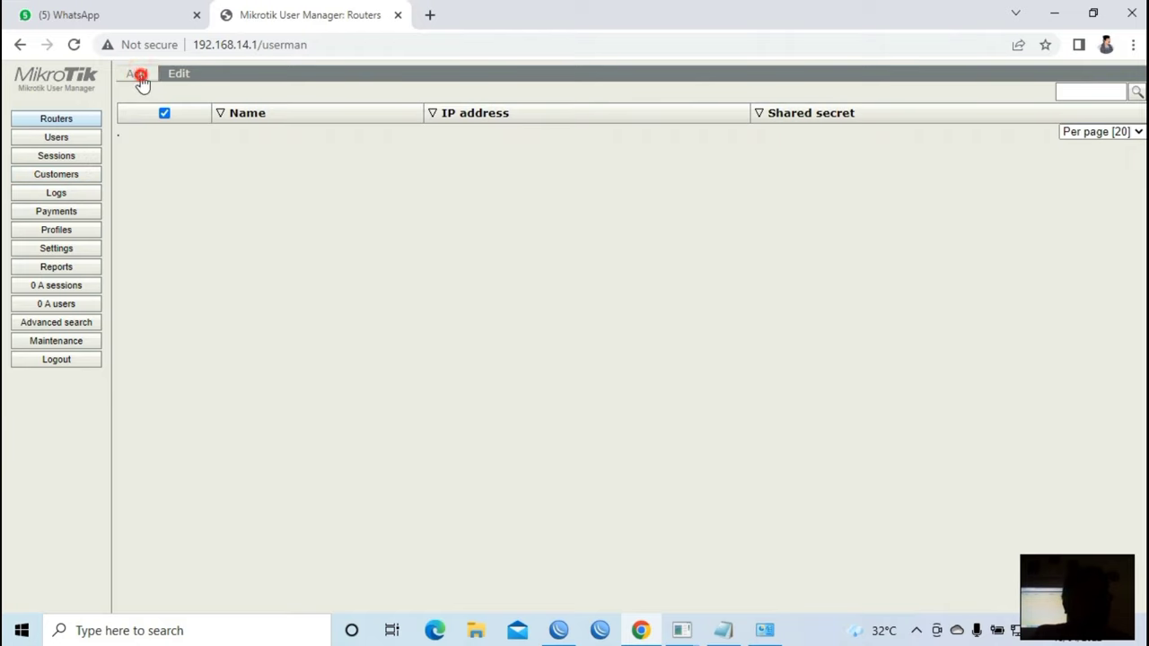
{"action": "left_click", "coordinate": [142, 93]}
{"action": "left_click", "coordinate": [552, 224]}
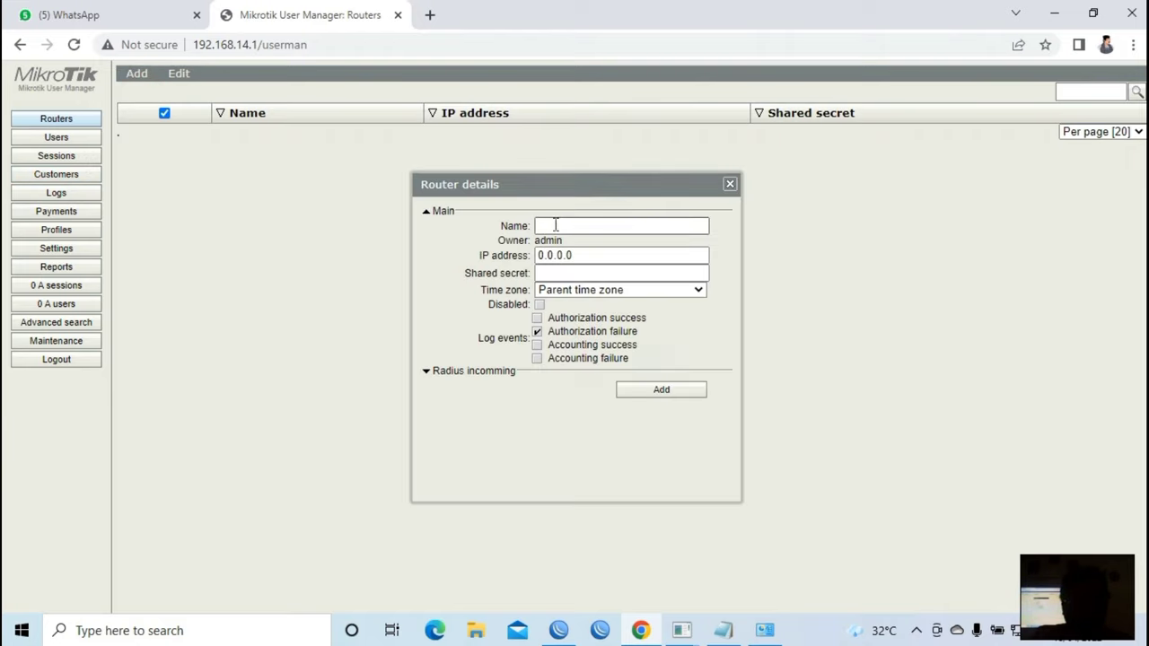
{"action": "left_click", "coordinate": [556, 225]}
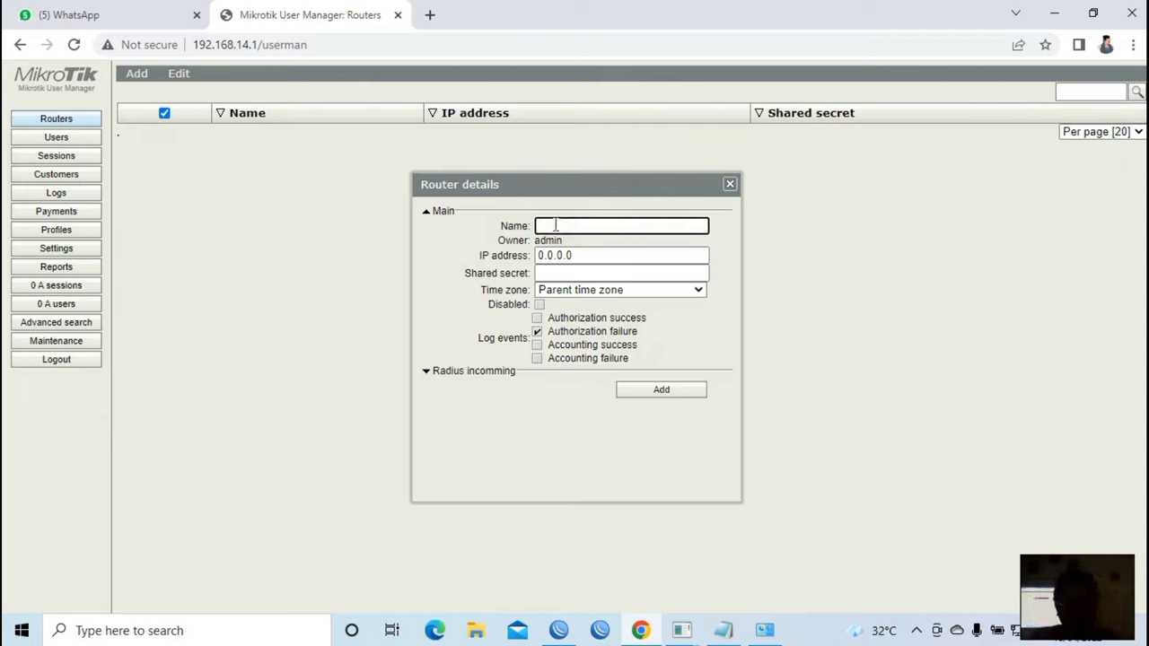
{"action": "type", "text": "Pajjo"}
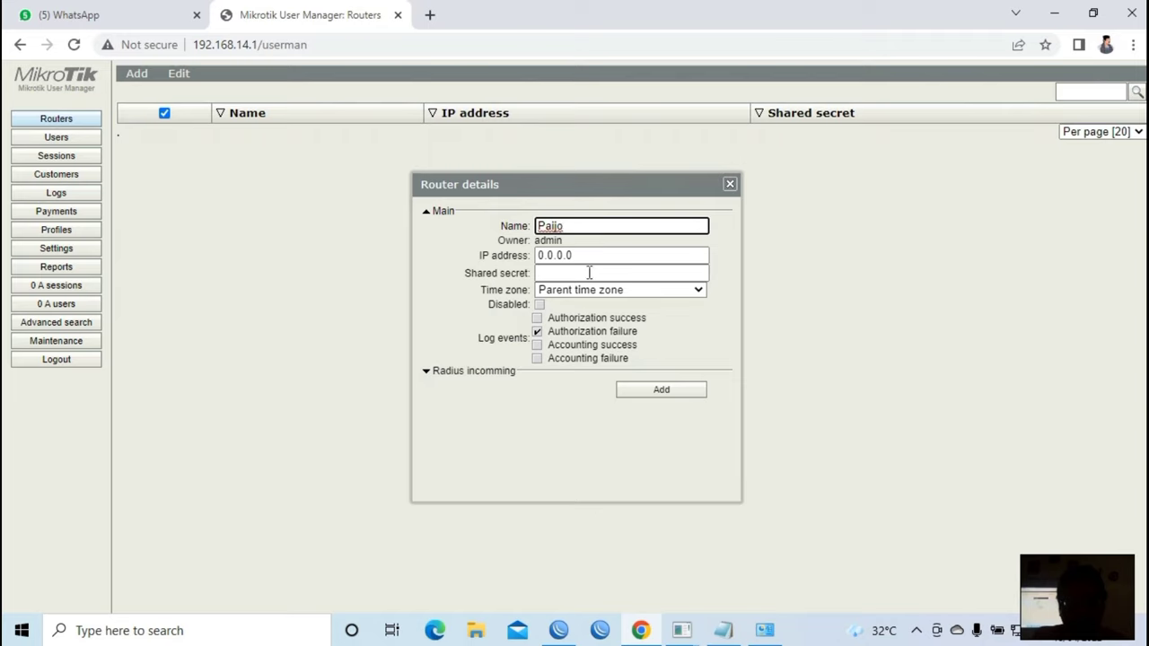
{"action": "left_click", "coordinate": [583, 254]}
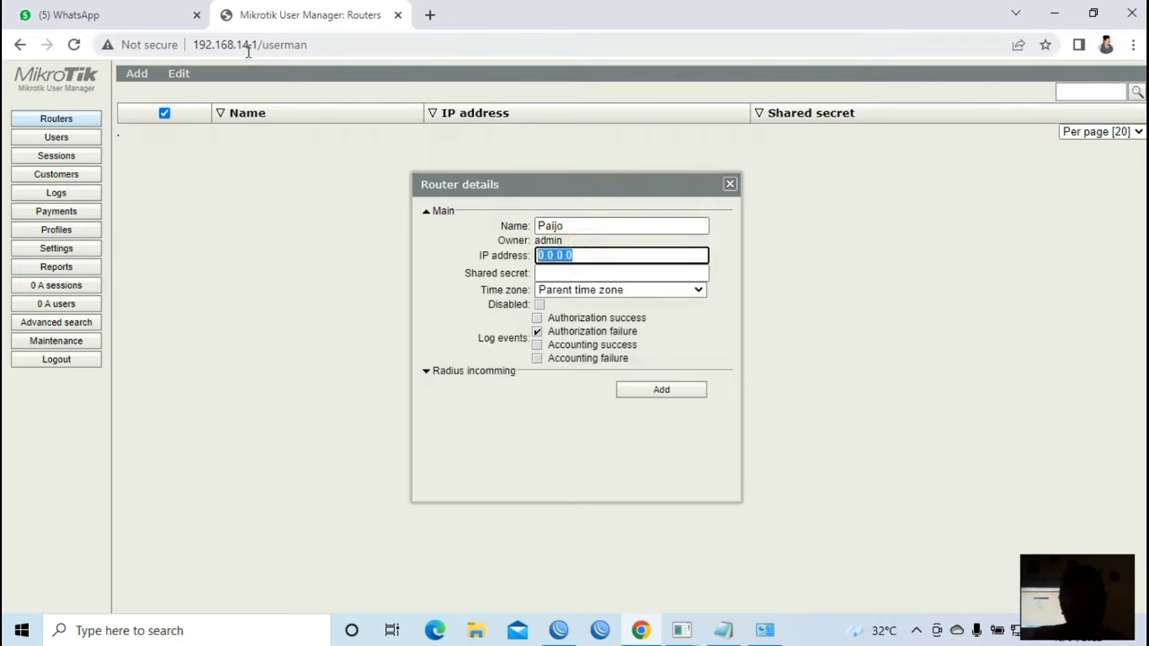
{"action": "type", "text": "192"}
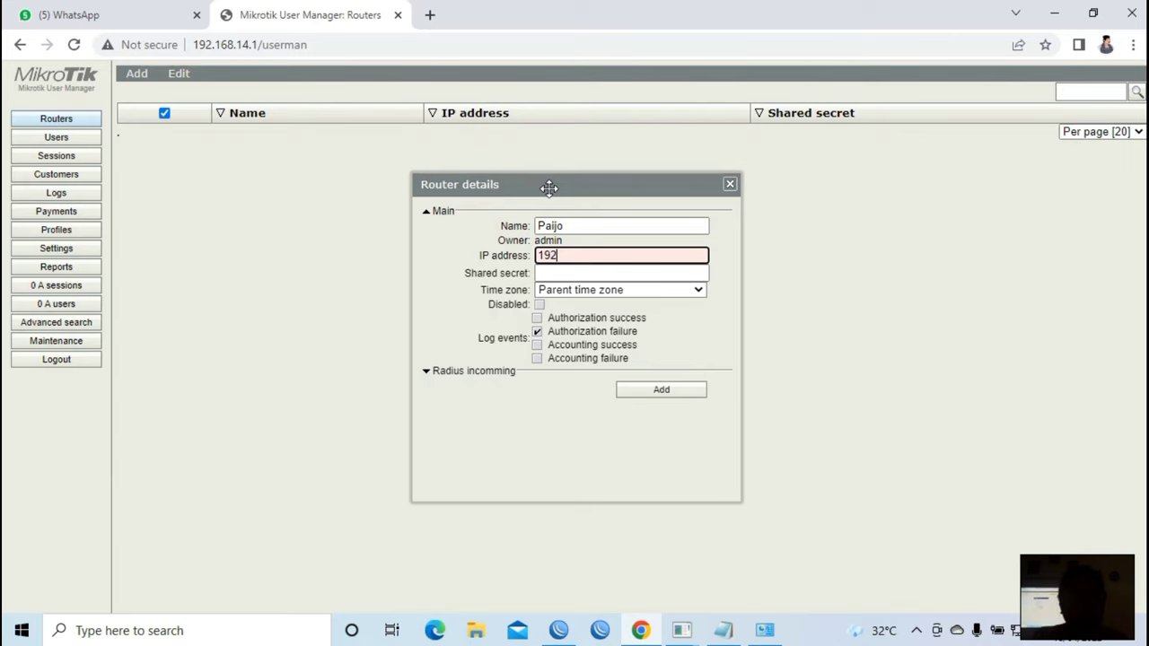
{"action": "mouse_move", "coordinate": [627, 626]}
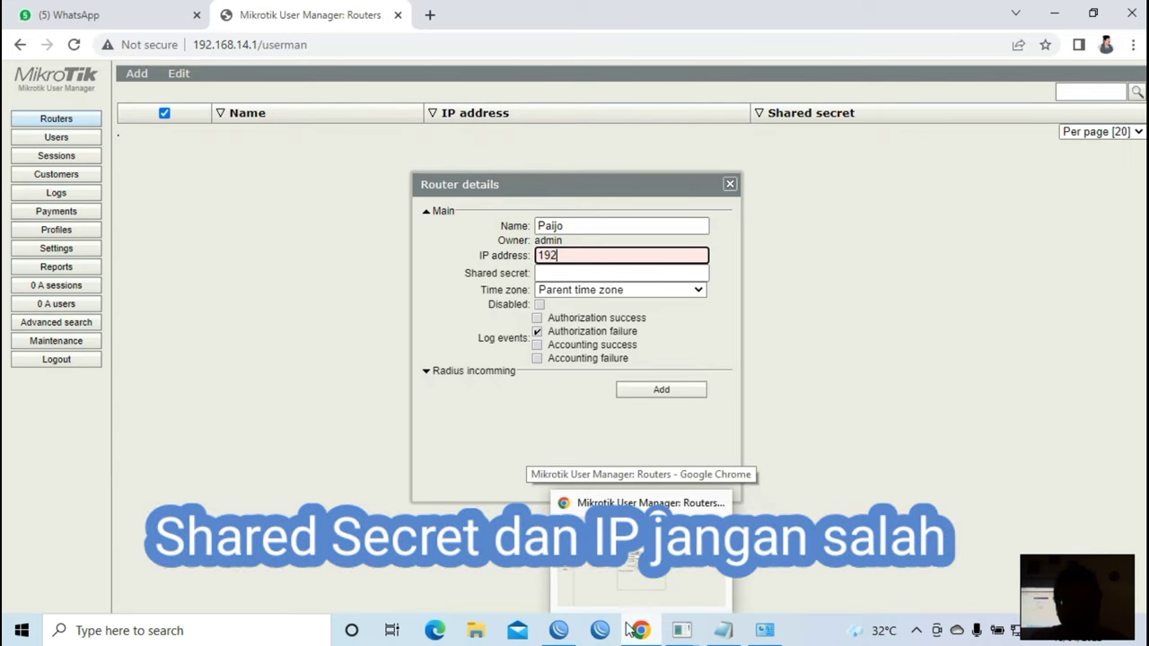
{"action": "type", "text": "92.1"}
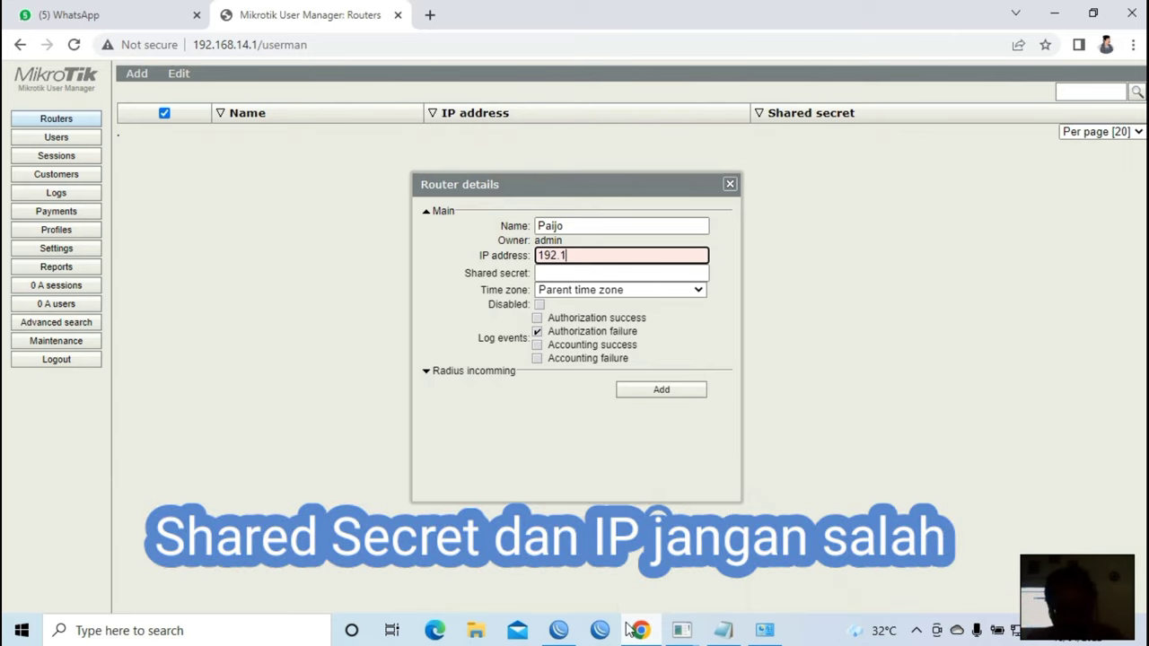
{"action": "type", "text": "68.14.1"}
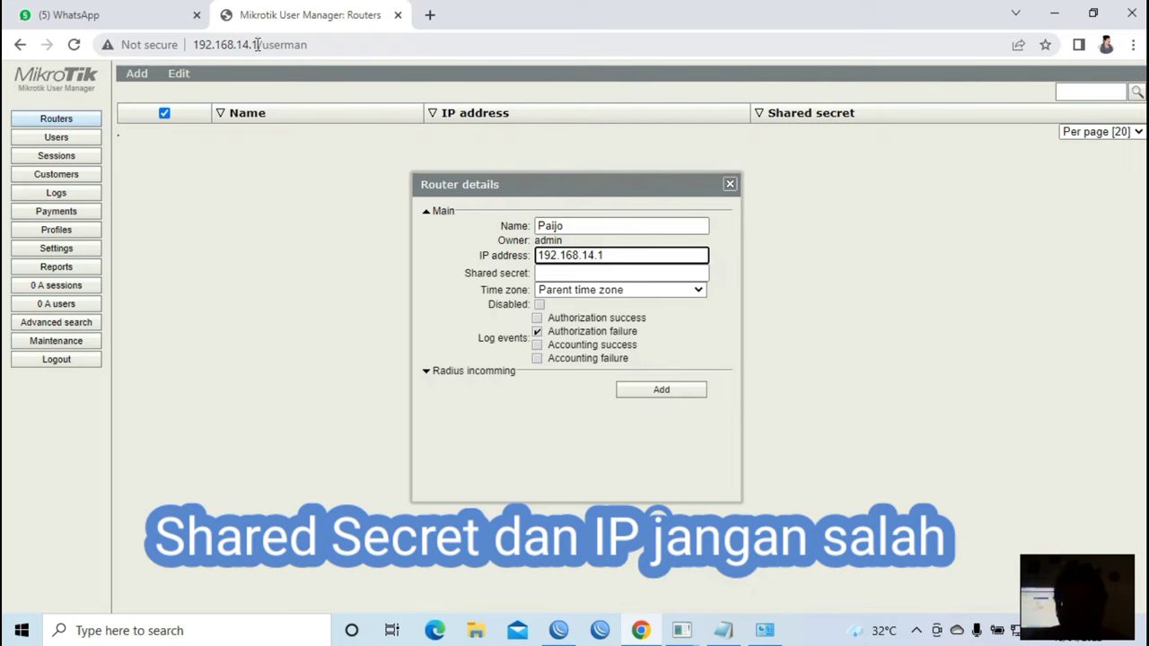
Enter the shared secret and confirm it matches the RADIUS entry in WinBox.
{"action": "left_click", "coordinate": [582, 272]}
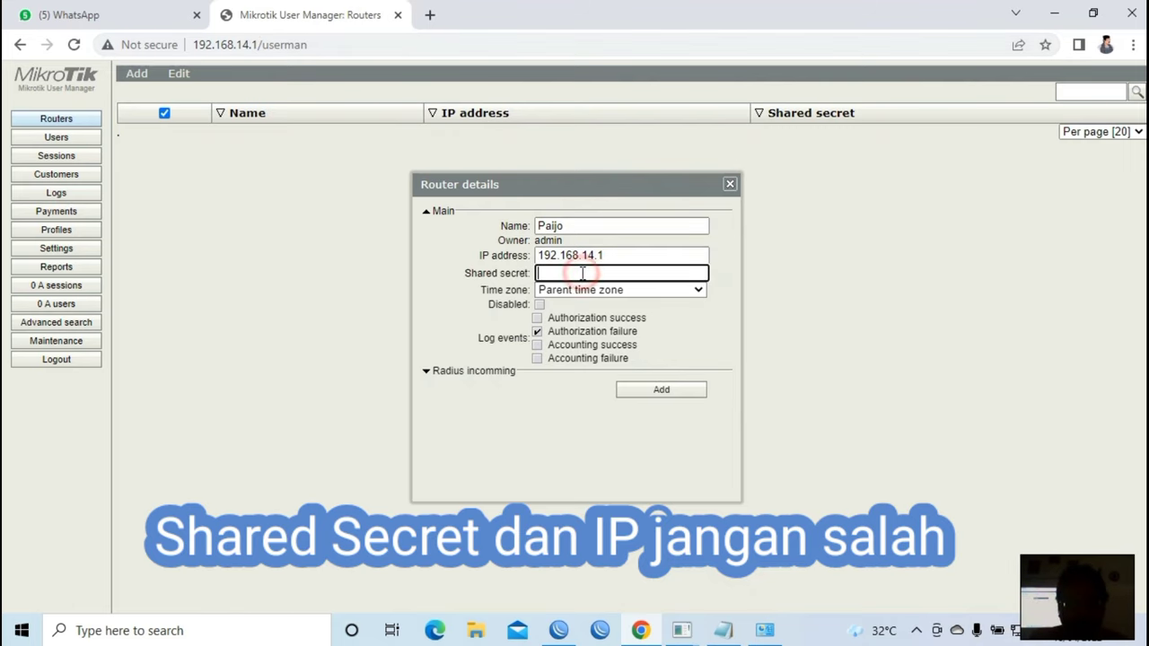
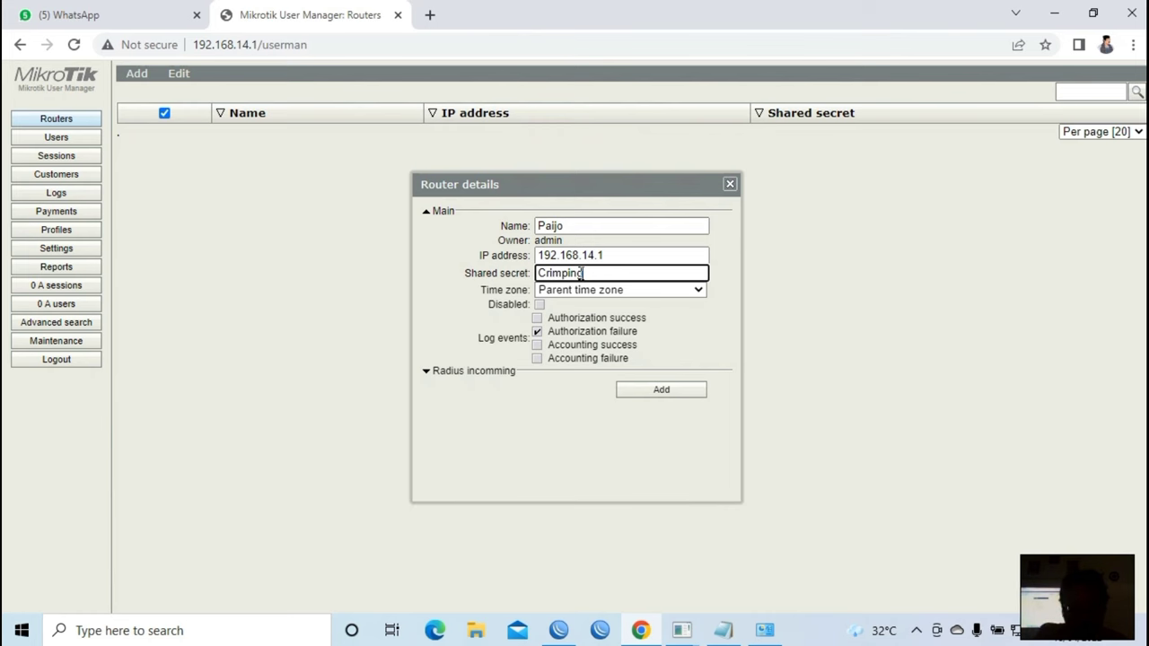
{"action": "left_click", "coordinate": [558, 630]}
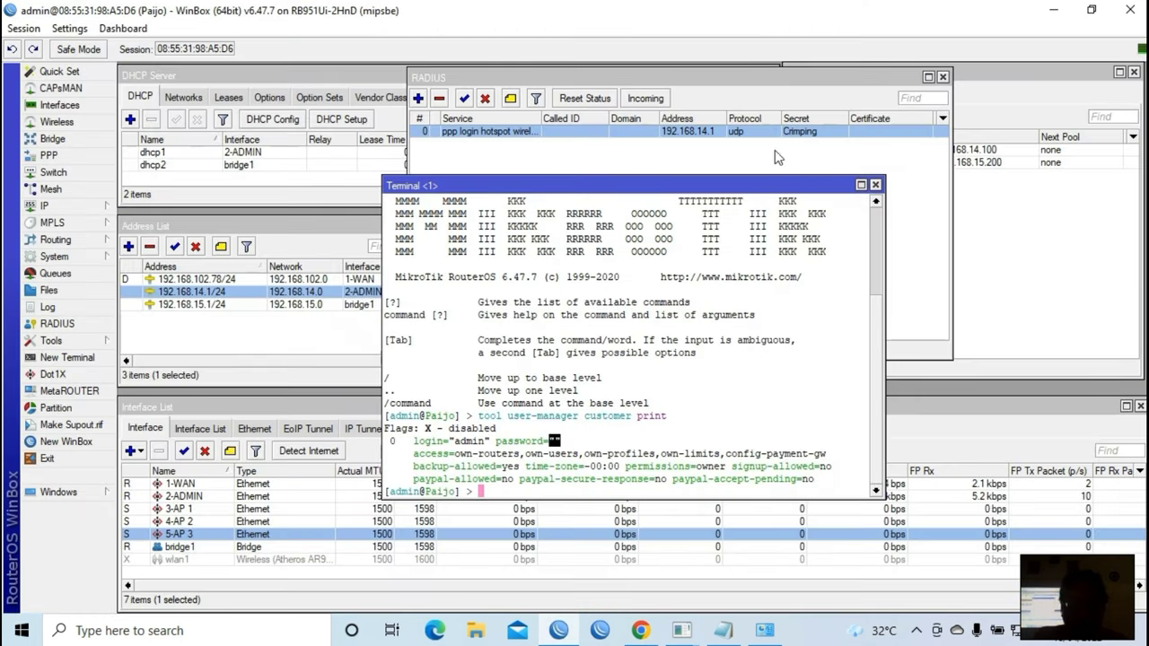
{"action": "left_click", "coordinate": [875, 185]}
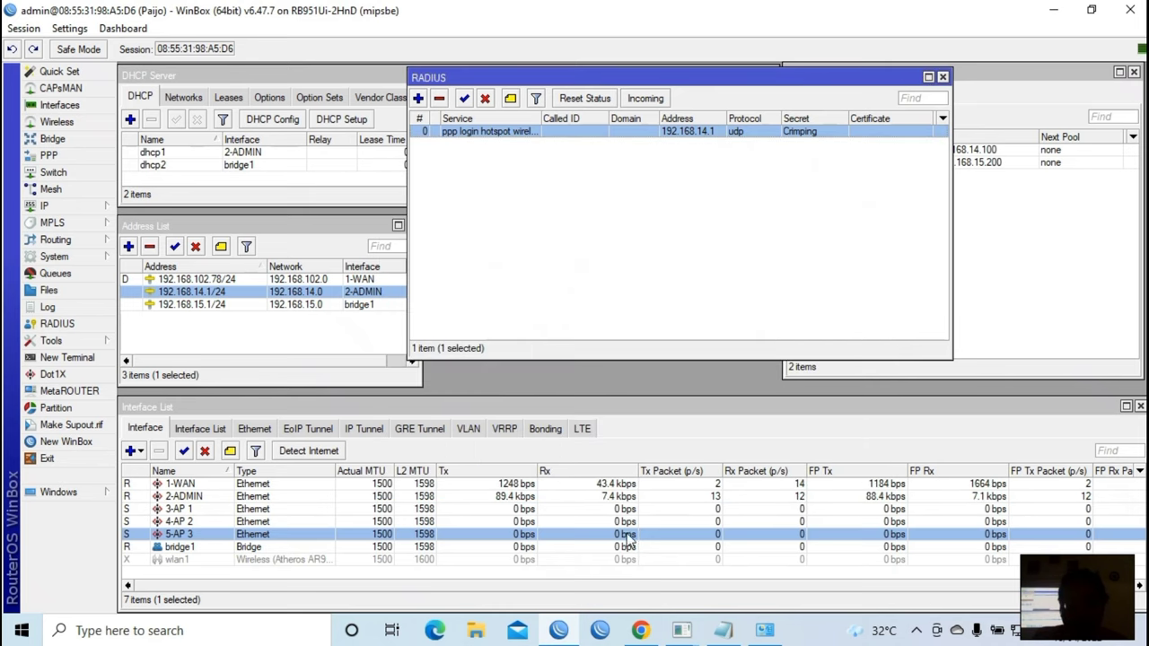
{"action": "left_click", "coordinate": [640, 630]}
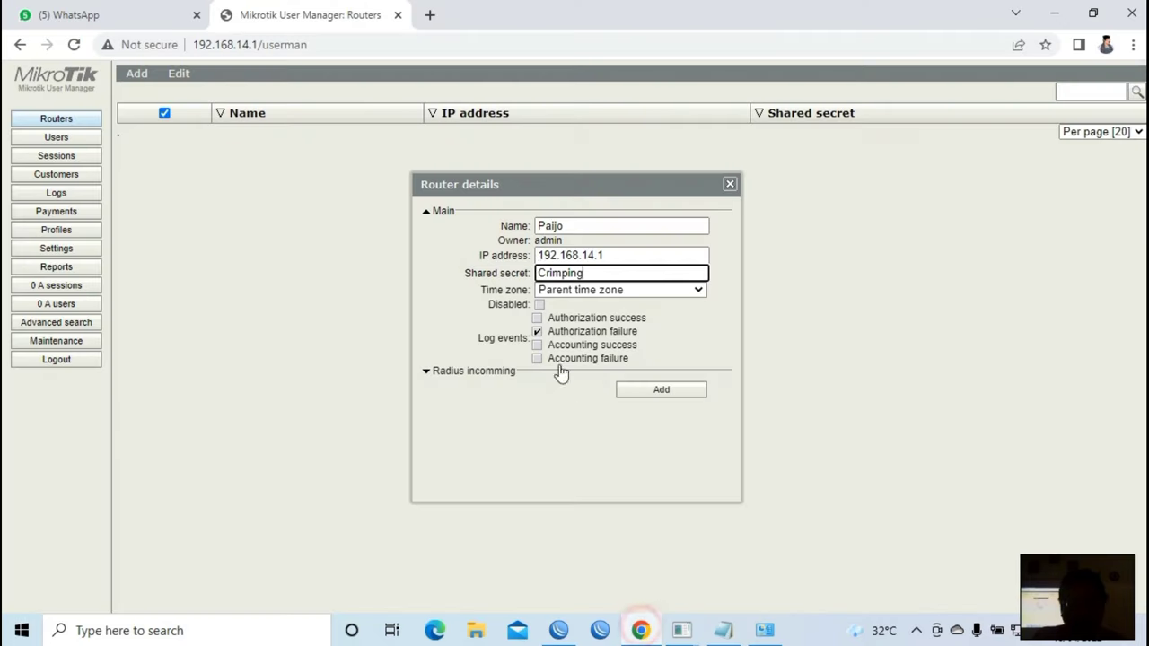
Set the router's time zone to +08:00, enable all four log events, and add the router.
{"action": "left_click", "coordinate": [589, 292]}
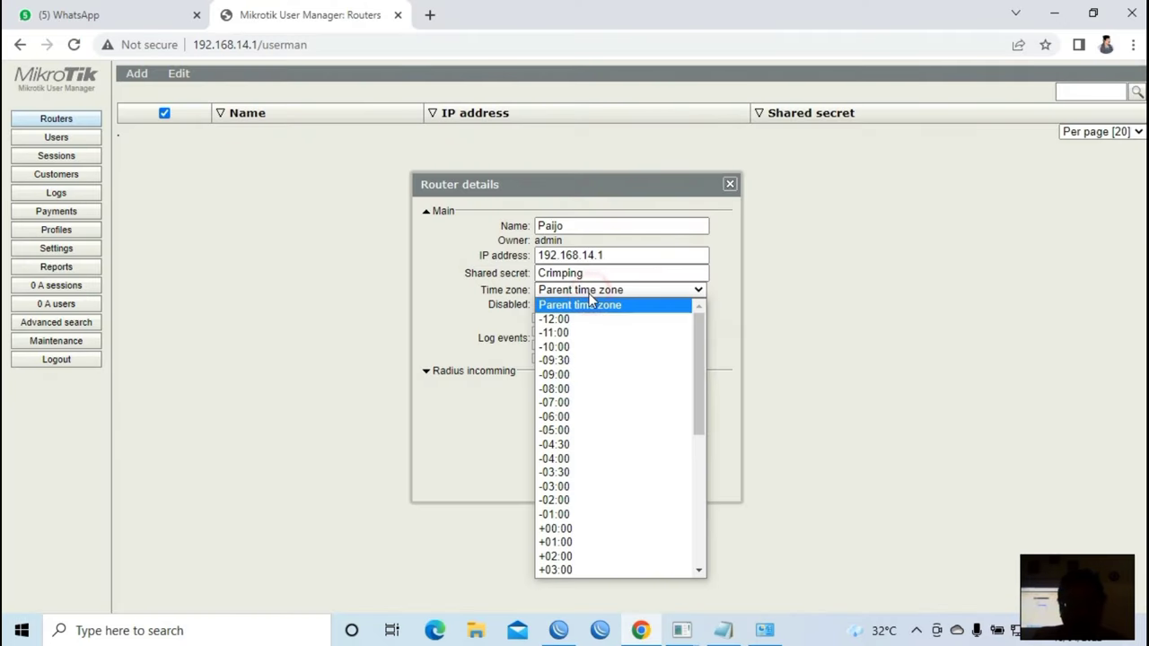
{"action": "left_click_drag", "start_coordinate": [699, 384], "coordinate": [705, 462]}
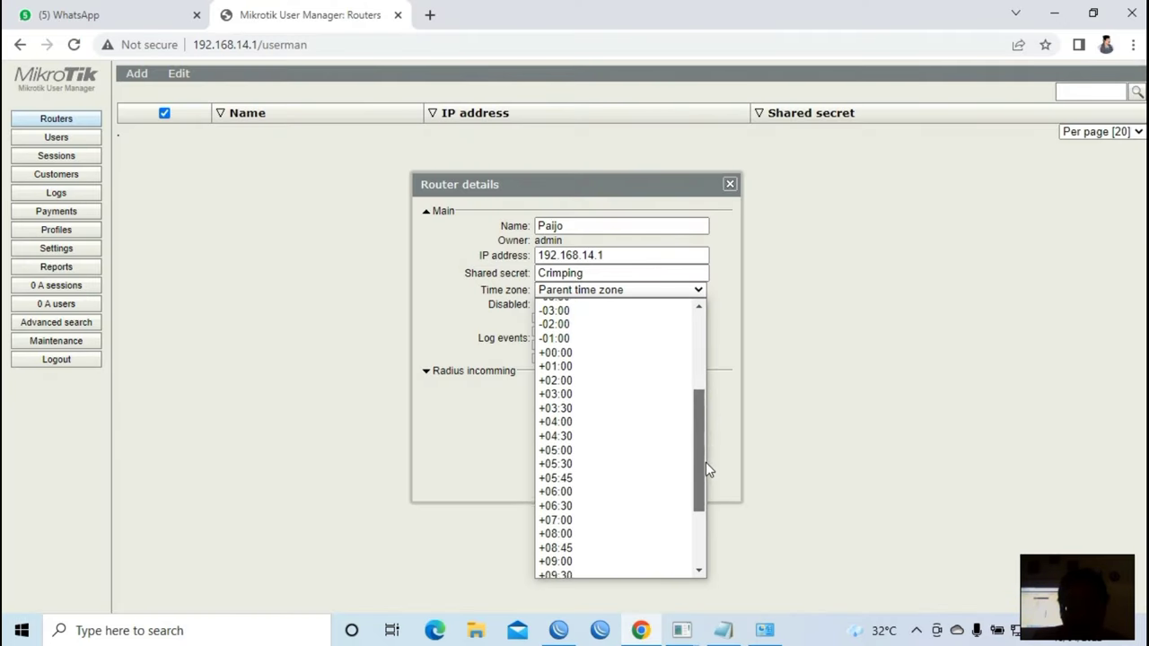
{"action": "left_click", "coordinate": [577, 534]}
{"action": "left_click", "coordinate": [537, 358]}
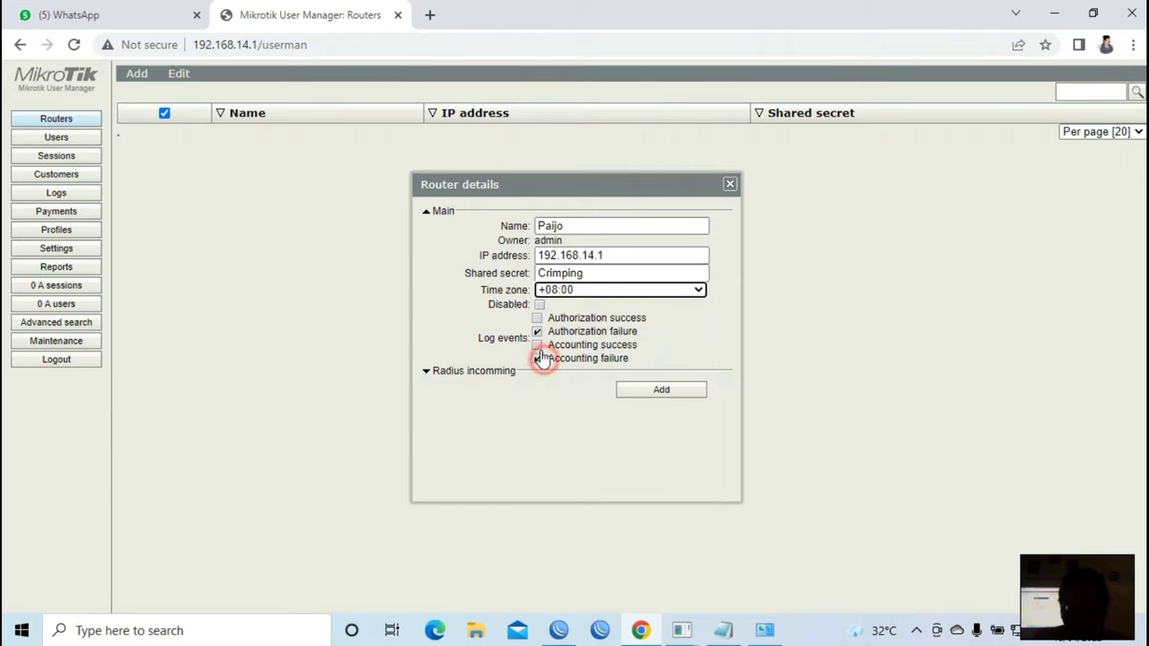
{"action": "left_click", "coordinate": [536, 345]}
{"action": "left_click", "coordinate": [537, 318]}
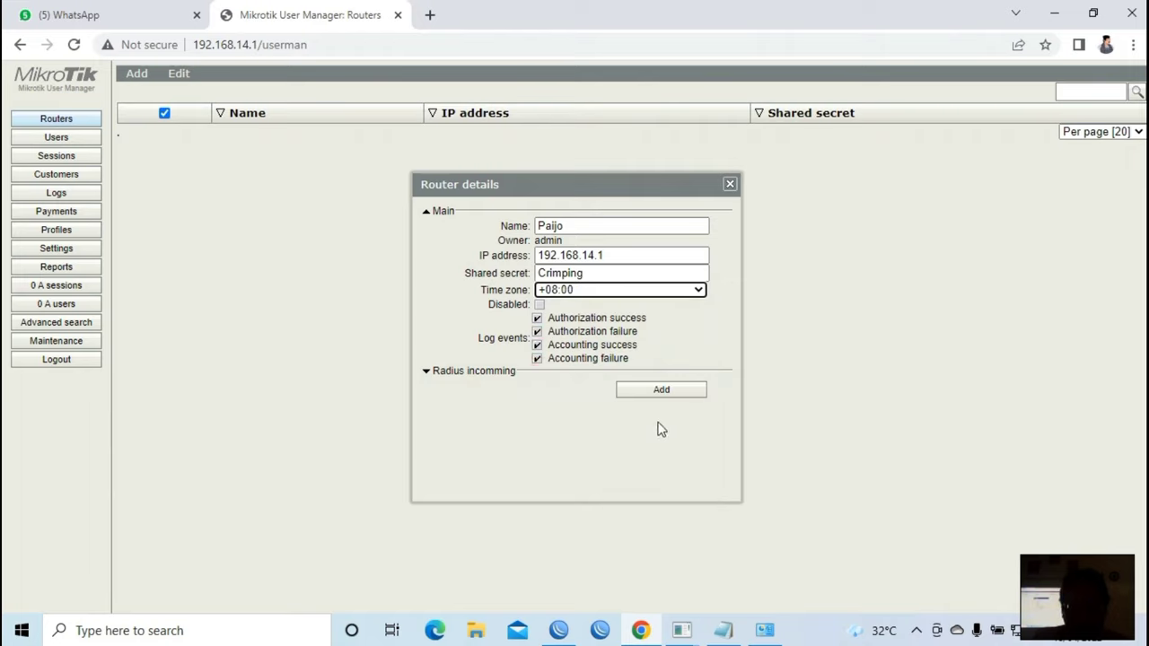
{"action": "left_click", "coordinate": [444, 371]}
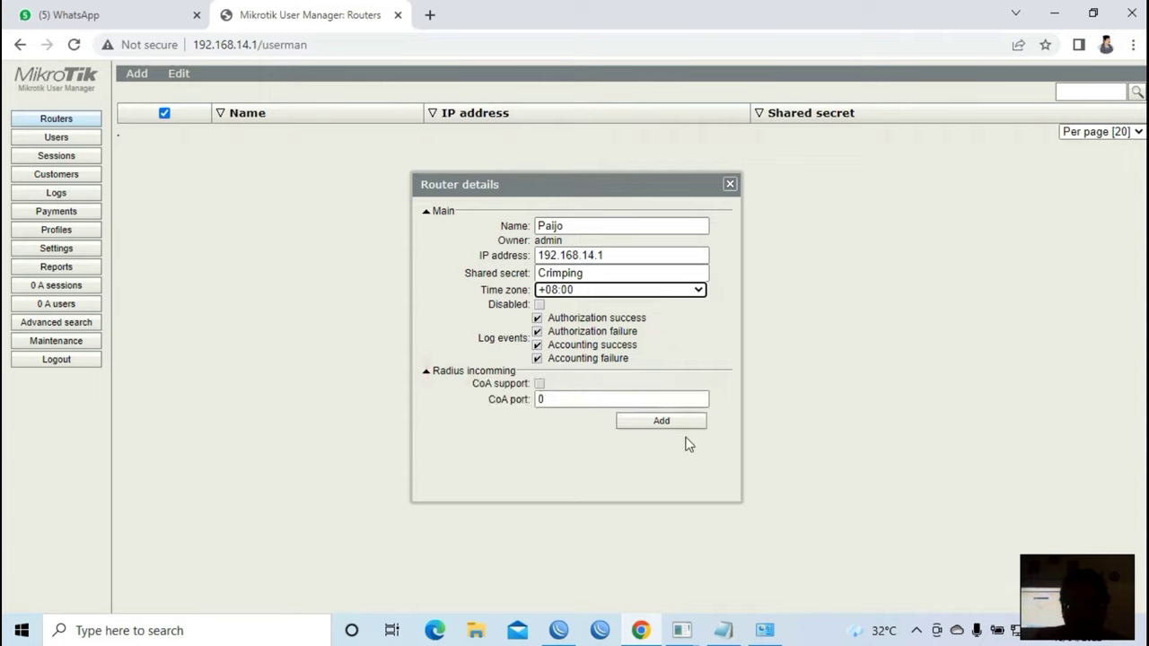
{"action": "left_click", "coordinate": [671, 420]}
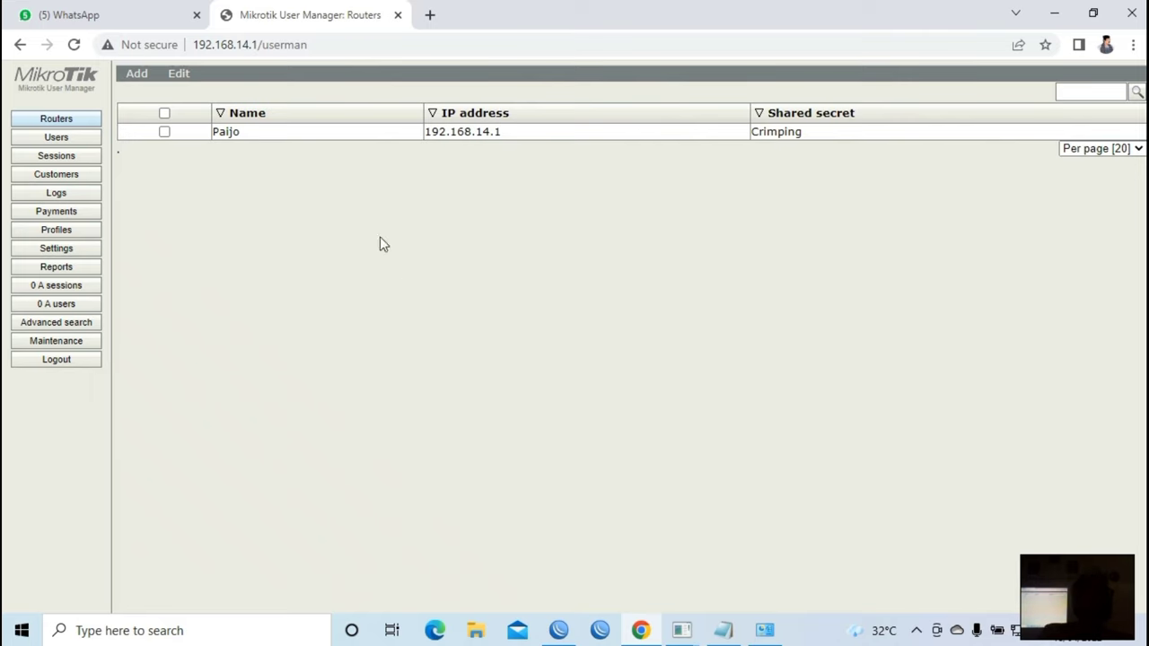
Review the new 192.168.14.1 router's details, then check WhatsApp and return to the routers list.
{"action": "left_click", "coordinate": [272, 142]}
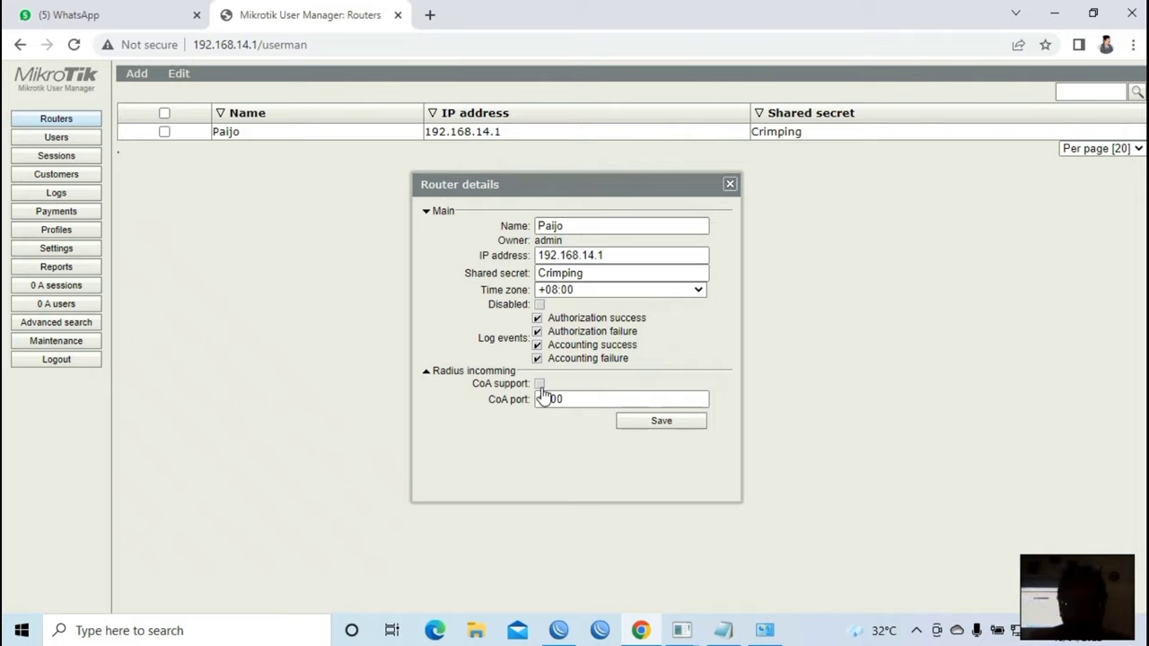
{"action": "left_click", "coordinate": [730, 185]}
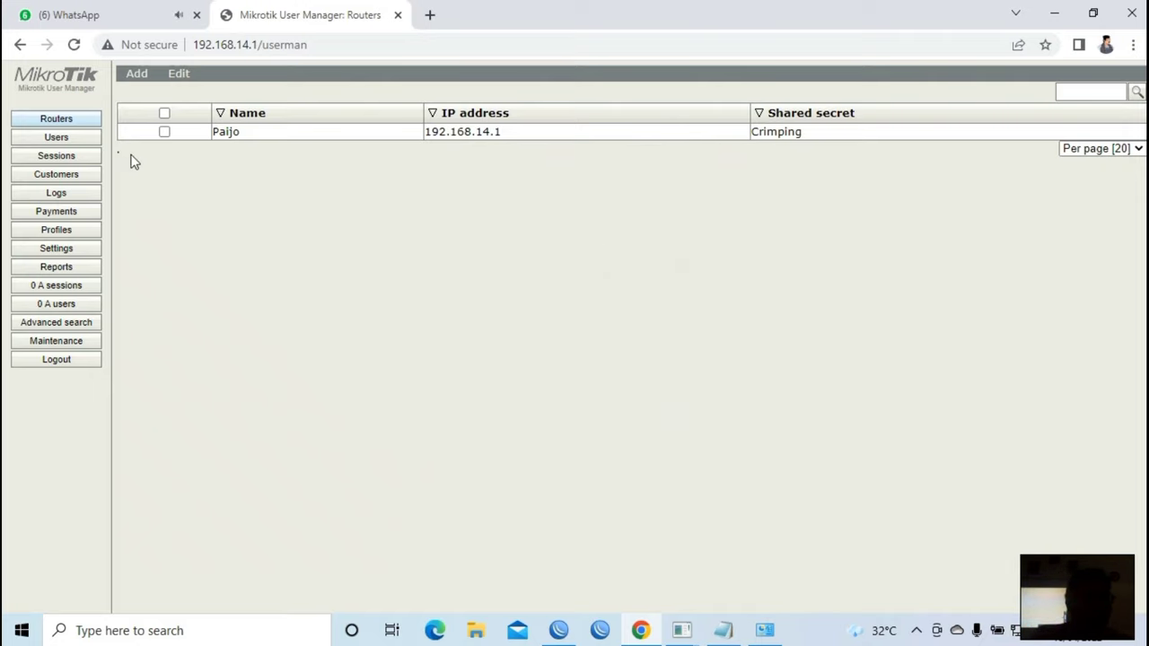
{"action": "left_click", "coordinate": [80, 14]}
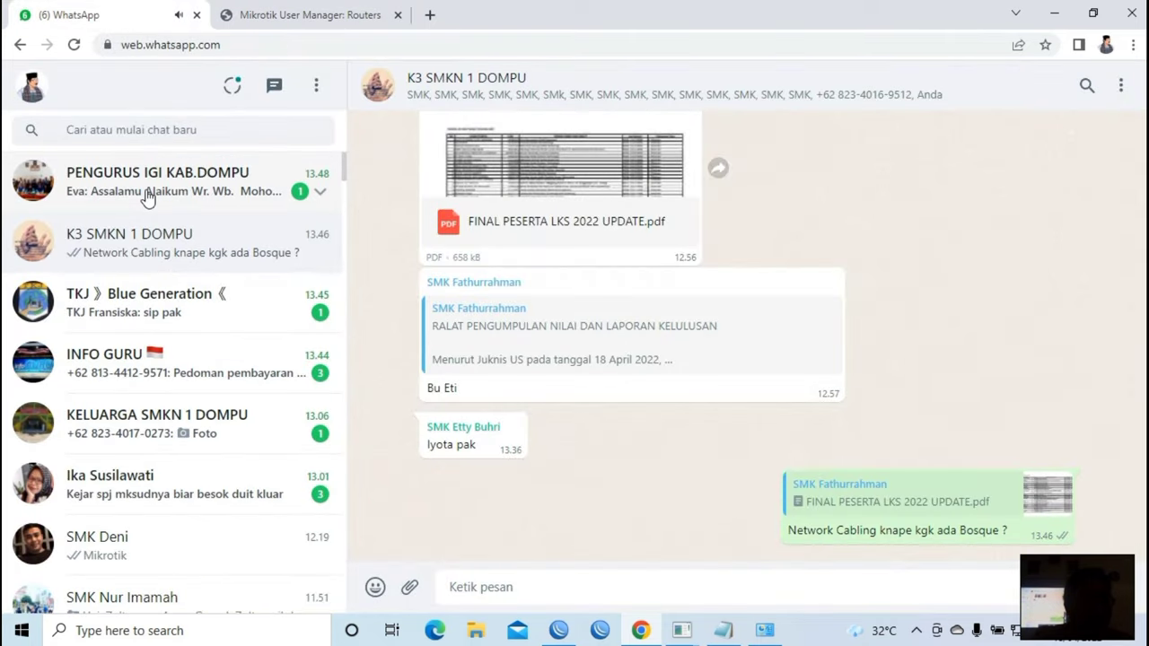
{"action": "left_click", "coordinate": [297, 16]}
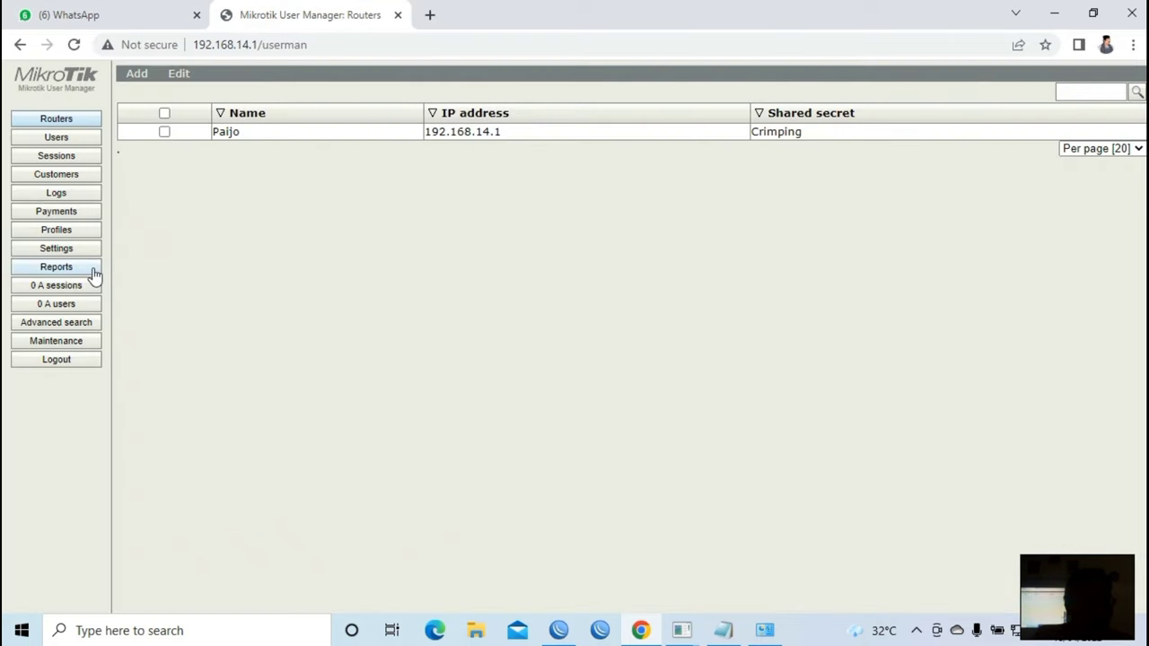
Load id-32.hostddns.us:8262/userman in a new Chrome tab from the 'user' address suggestions.
{"action": "left_click", "coordinate": [428, 16]}
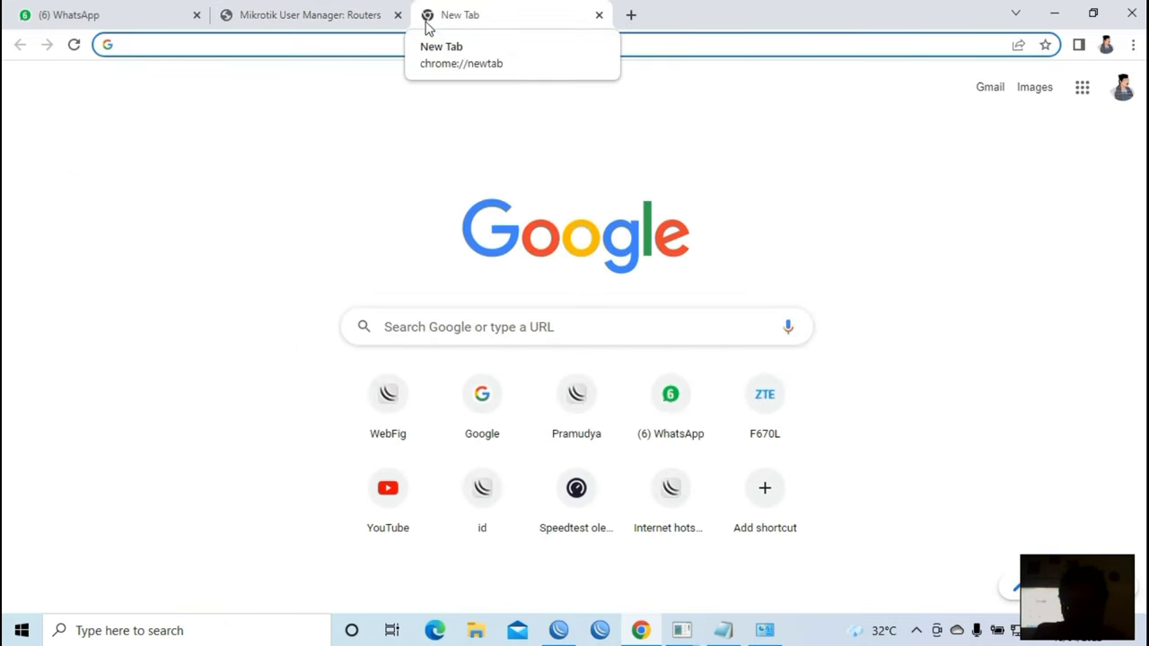
{"action": "type", "text": "user"}
{"action": "key", "text": "Down"}
{"action": "key", "text": "Down"}
{"action": "key", "text": "Down"}
{"action": "key", "text": "Down"}
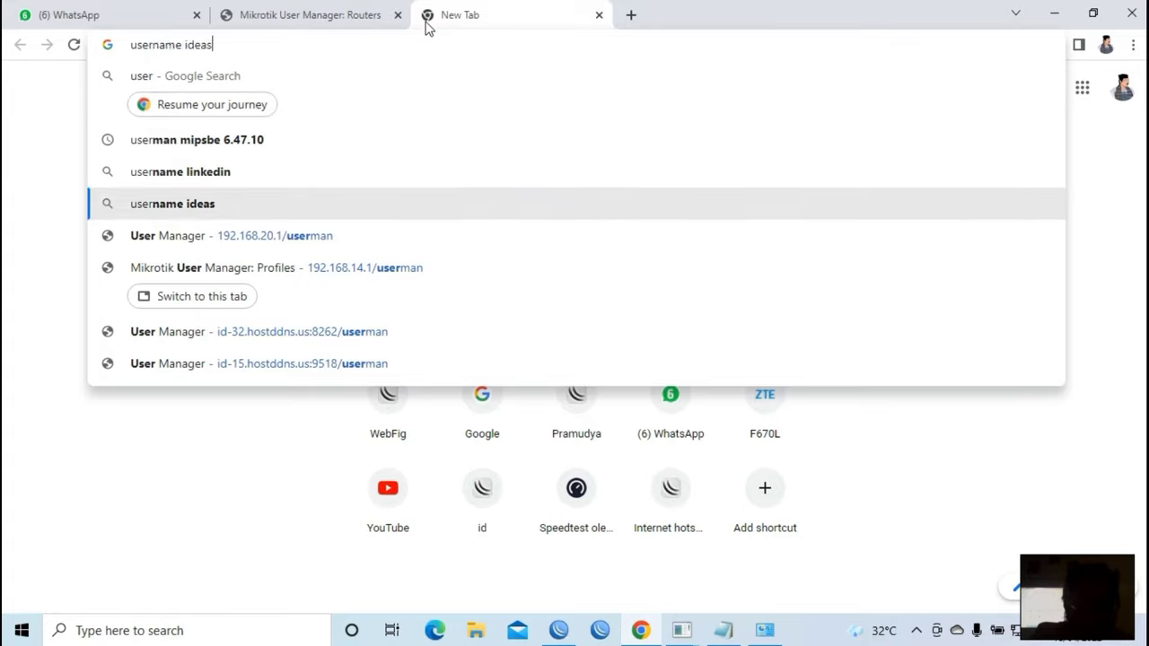
{"action": "key", "text": "Down"}
{"action": "key", "text": "Down"}
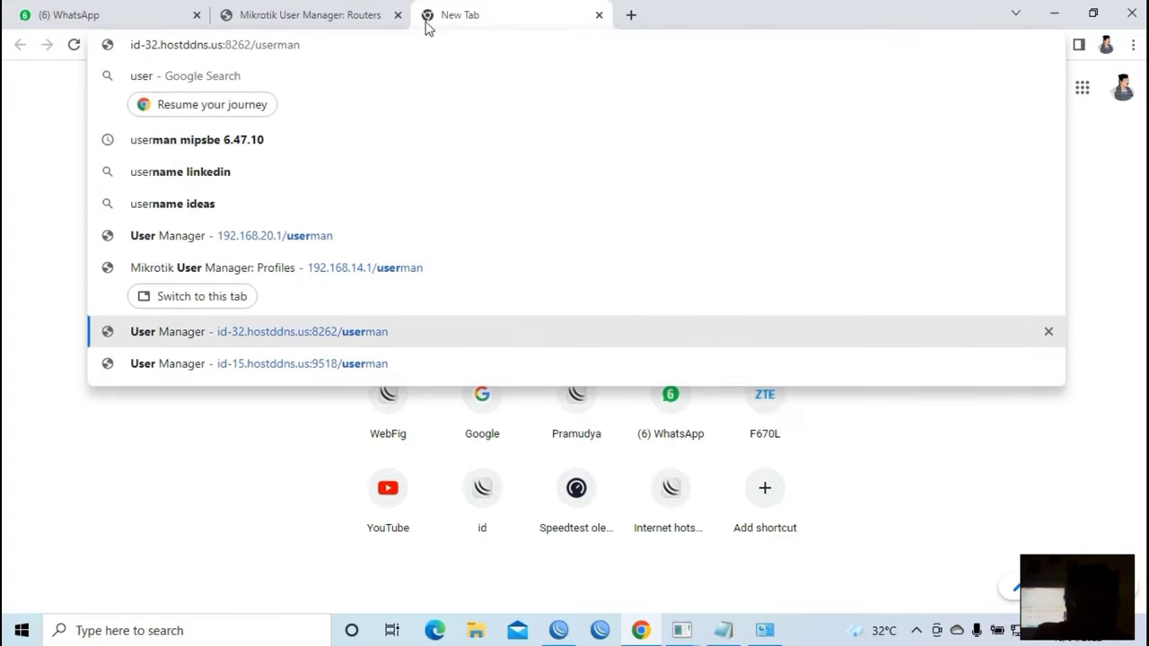
{"action": "key", "text": "Return"}
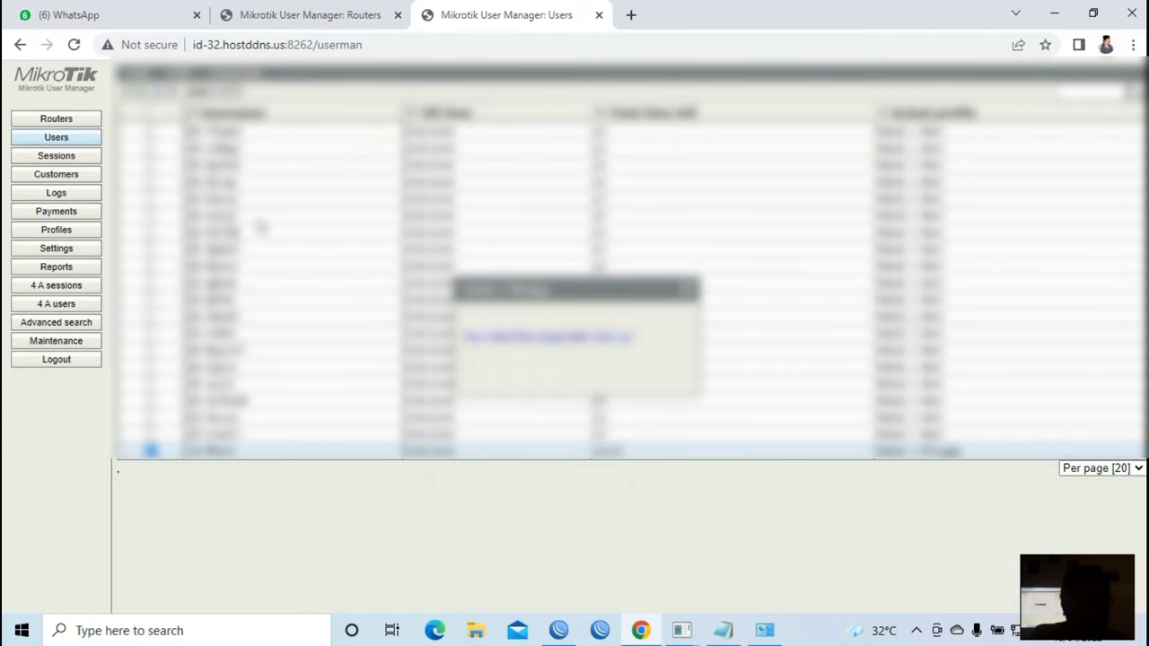
Add blank lines below the Notepad notes, then close the remote User Manager's message popup.
{"action": "left_click", "coordinate": [722, 630]}
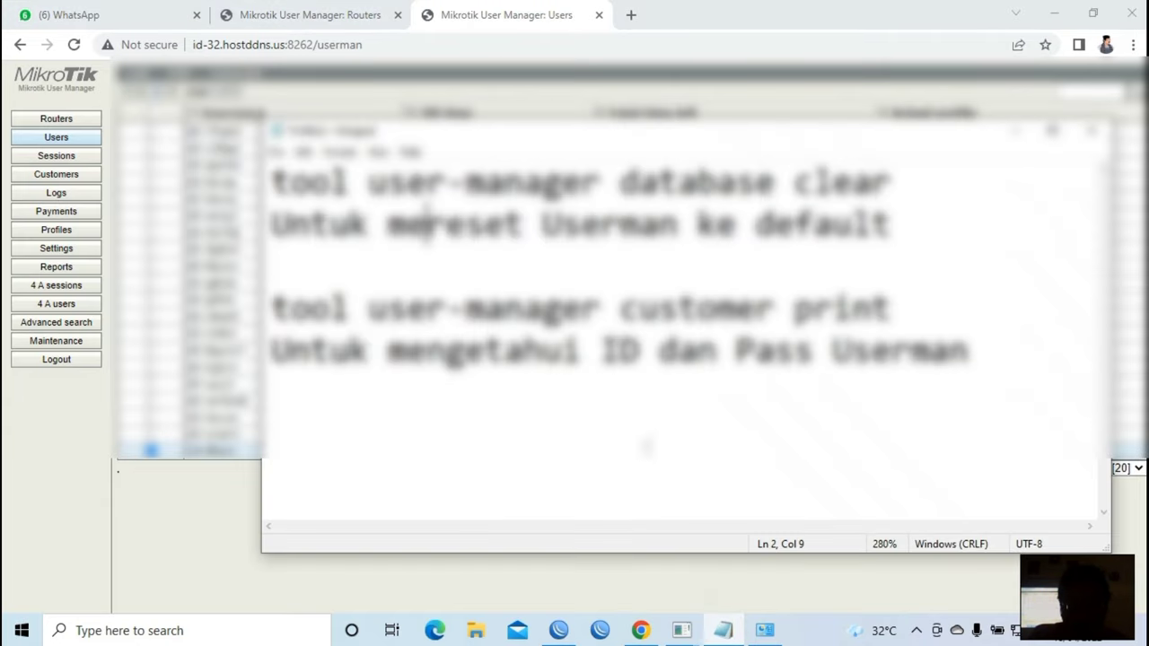
{"action": "left_click", "coordinate": [1036, 363]}
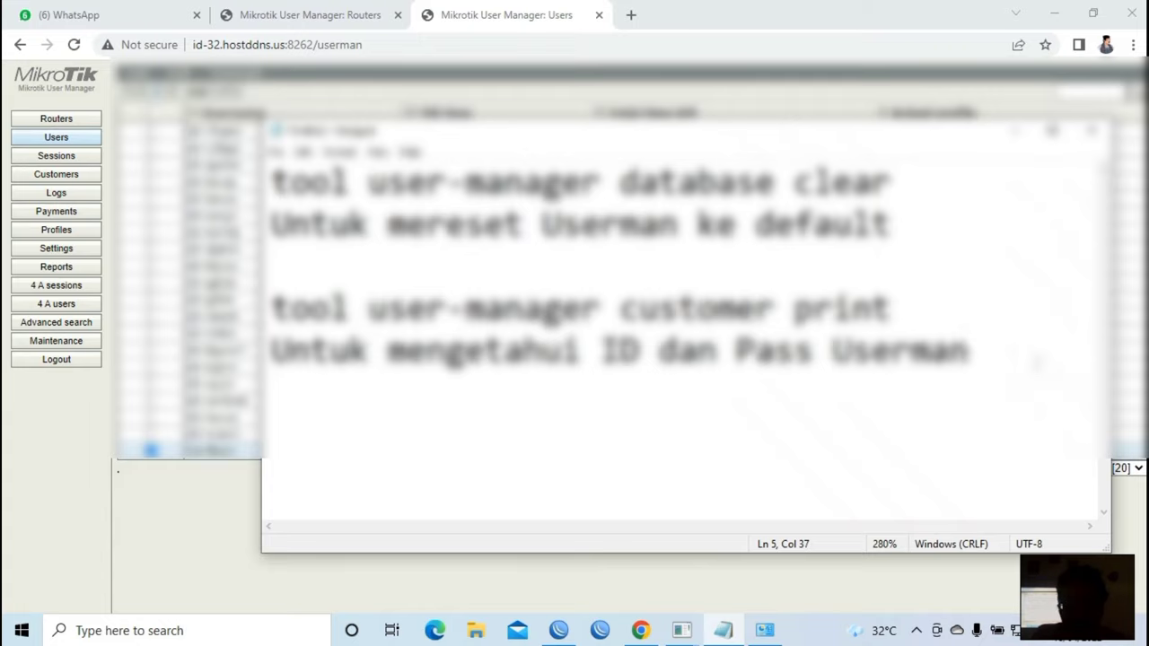
{"action": "key", "text": "Return"}
{"action": "key", "text": "Return"}
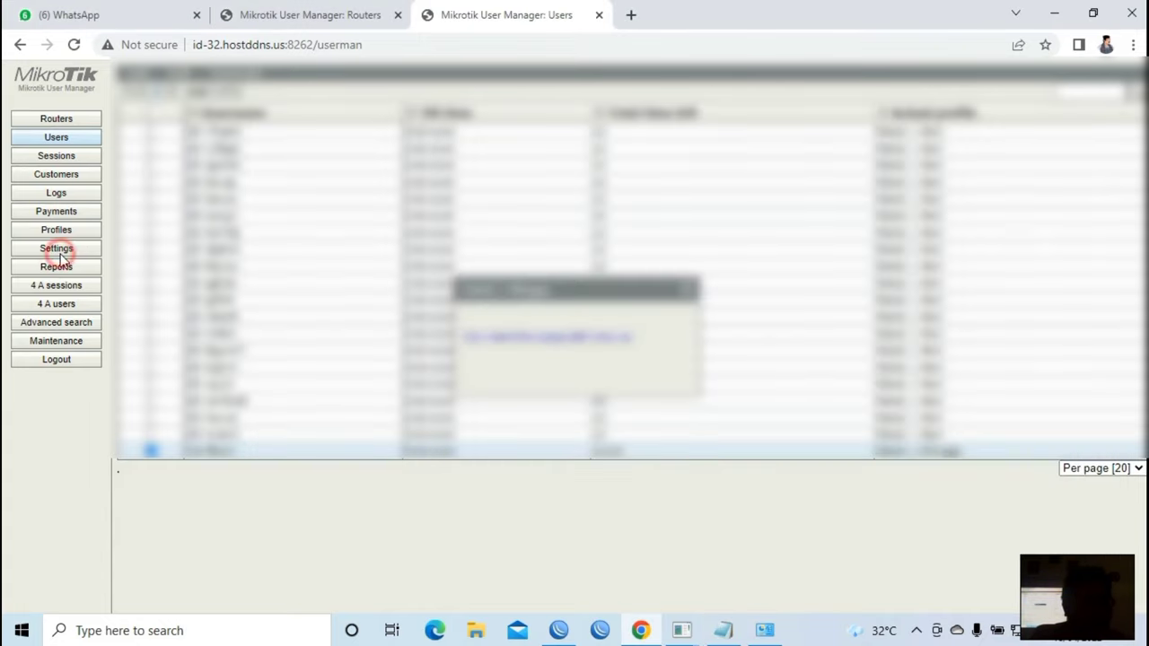
{"action": "left_click", "coordinate": [60, 256]}
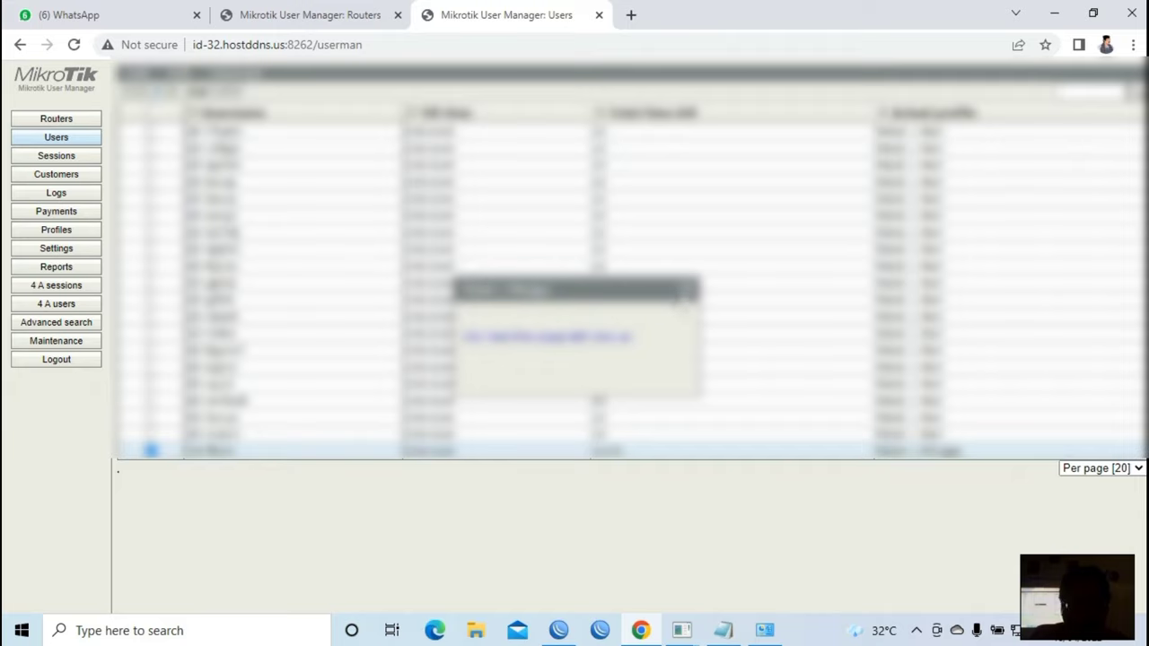
{"action": "left_click", "coordinate": [686, 289]}
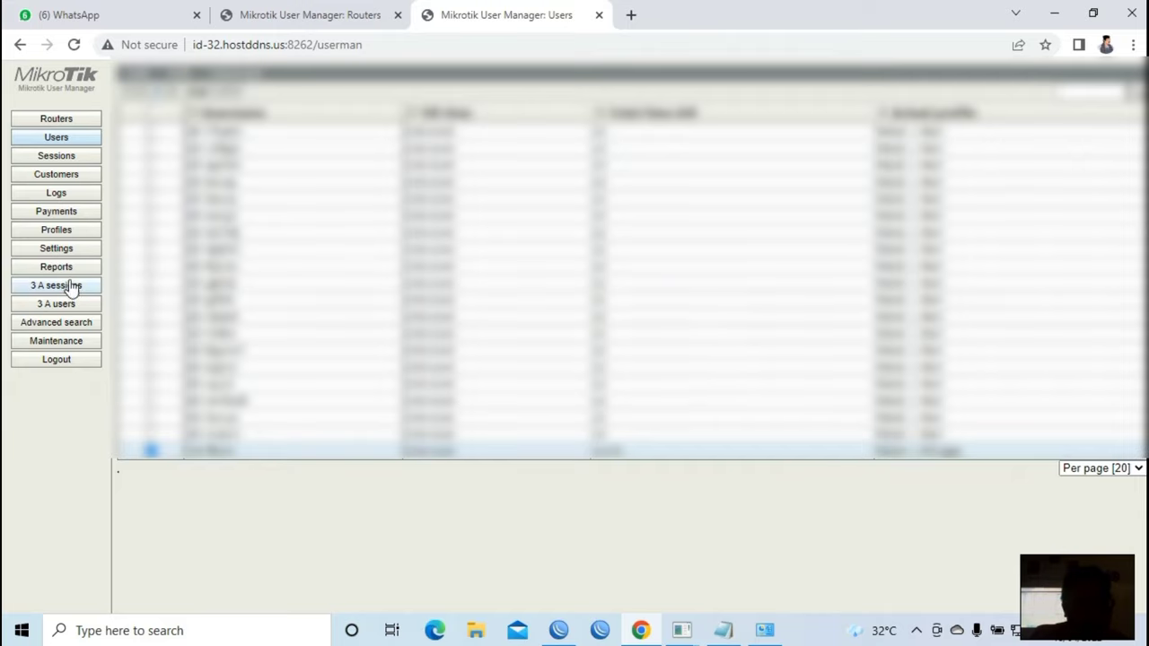
{"action": "left_click", "coordinate": [242, 154]}
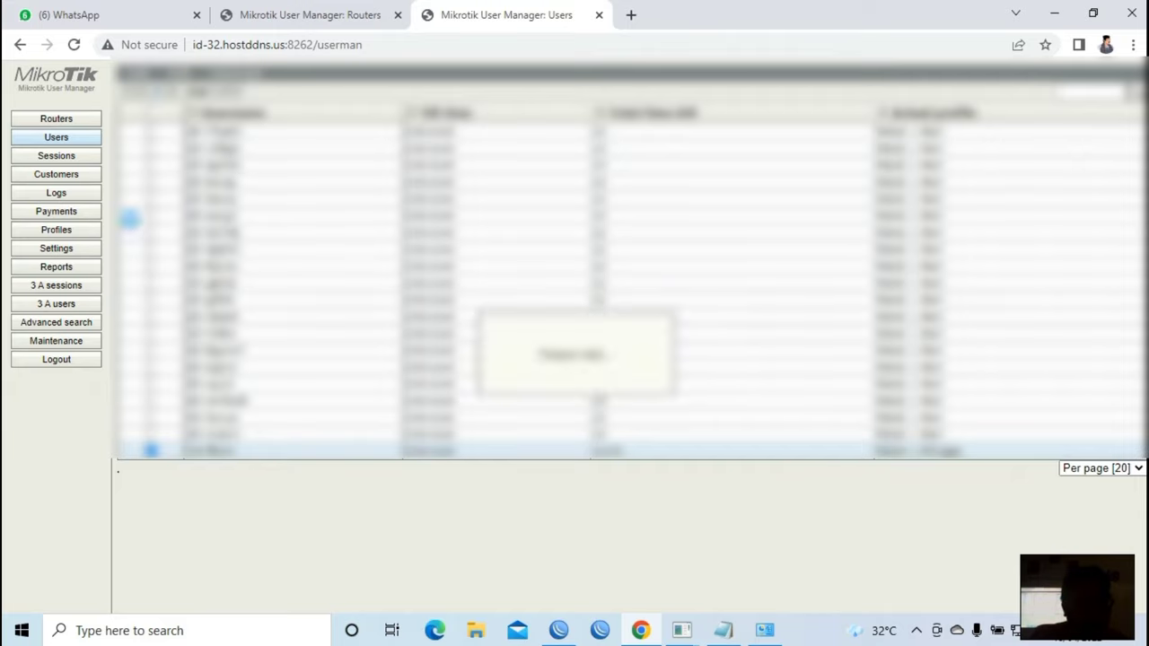
Copy all of the voucher template's Header code in User Manager.
{"action": "left_click", "coordinate": [79, 259]}
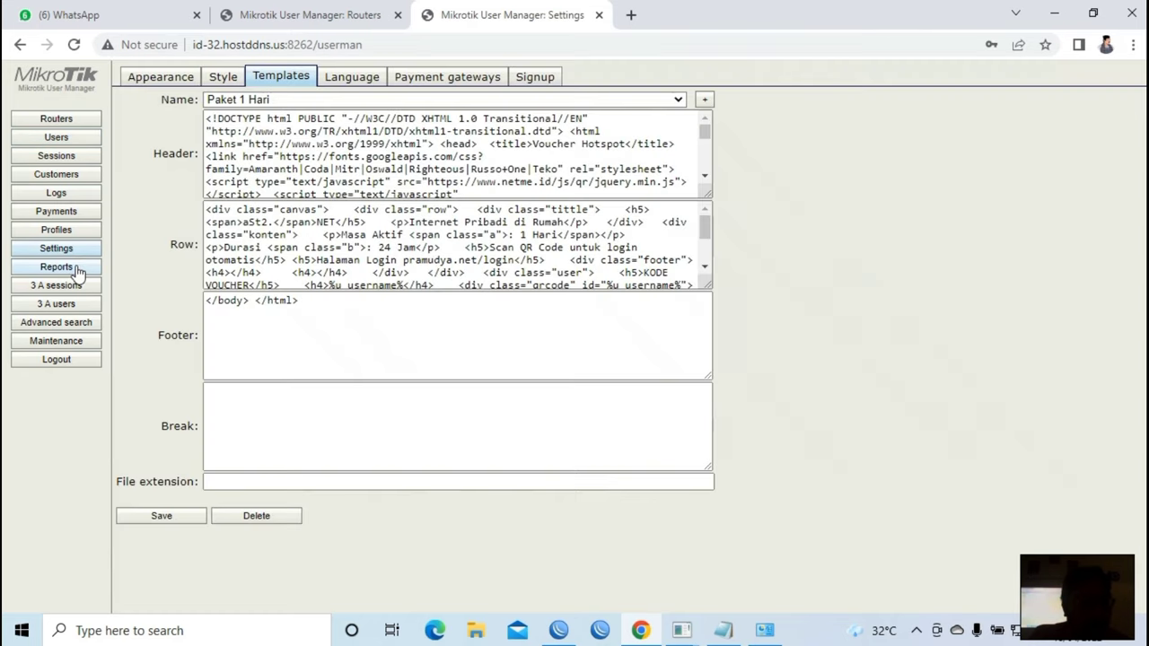
{"action": "left_click", "coordinate": [250, 126]}
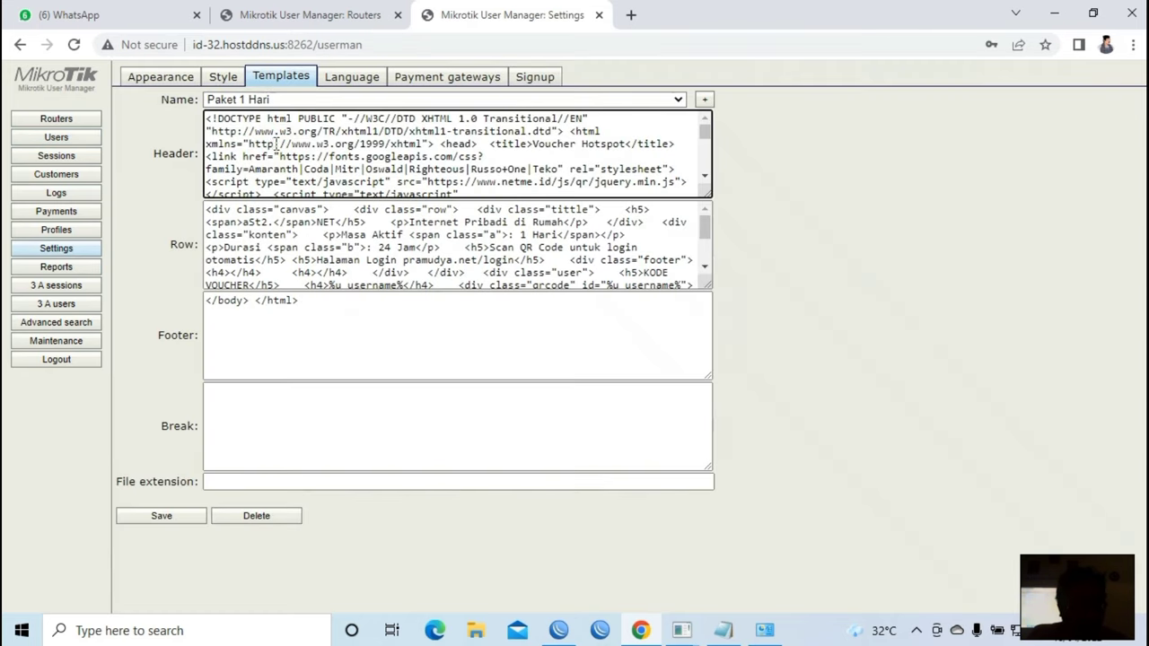
{"action": "key", "text": "ctrl+a"}
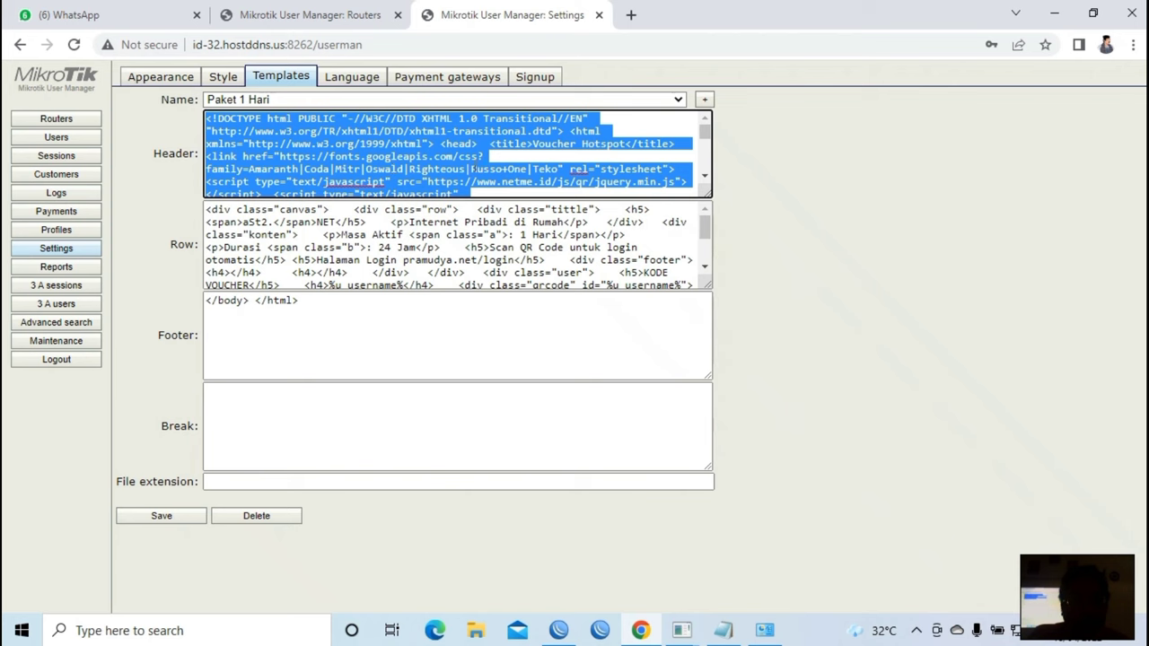
{"action": "scroll", "coordinate": [473, 169], "scroll_direction": "down", "scroll_amount": 5}
{"action": "right_click", "coordinate": [411, 164]}
{"action": "left_click", "coordinate": [453, 225]}
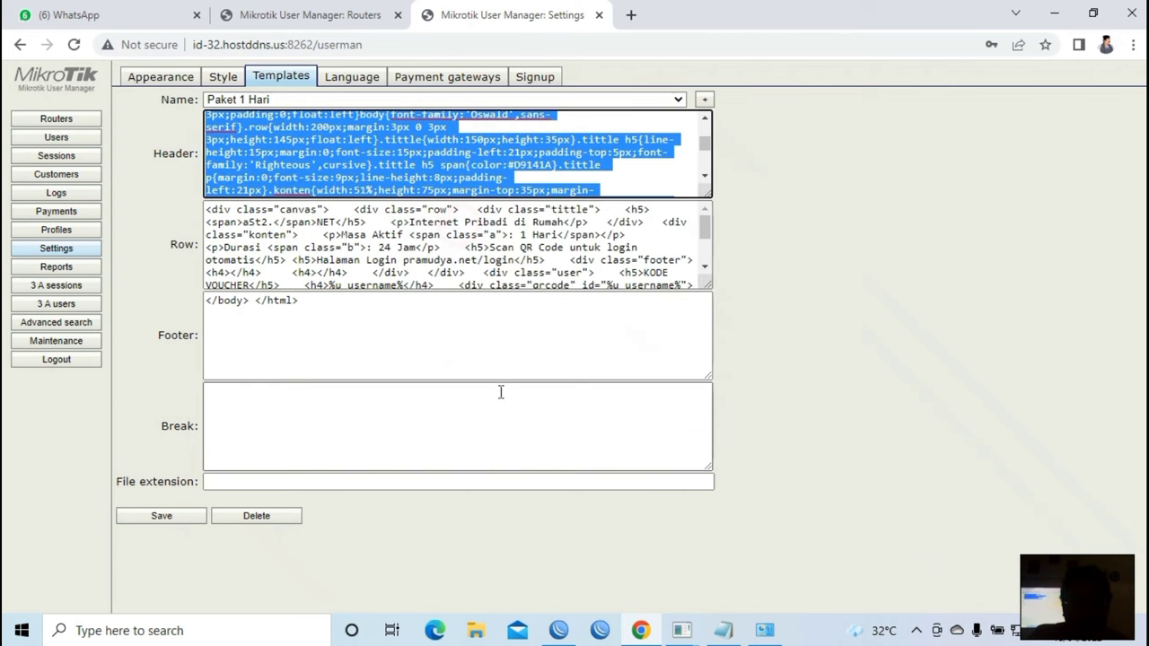
Paste the Header code in Notepad under a 'Header' heading.
{"action": "mouse_move", "coordinate": [725, 628]}
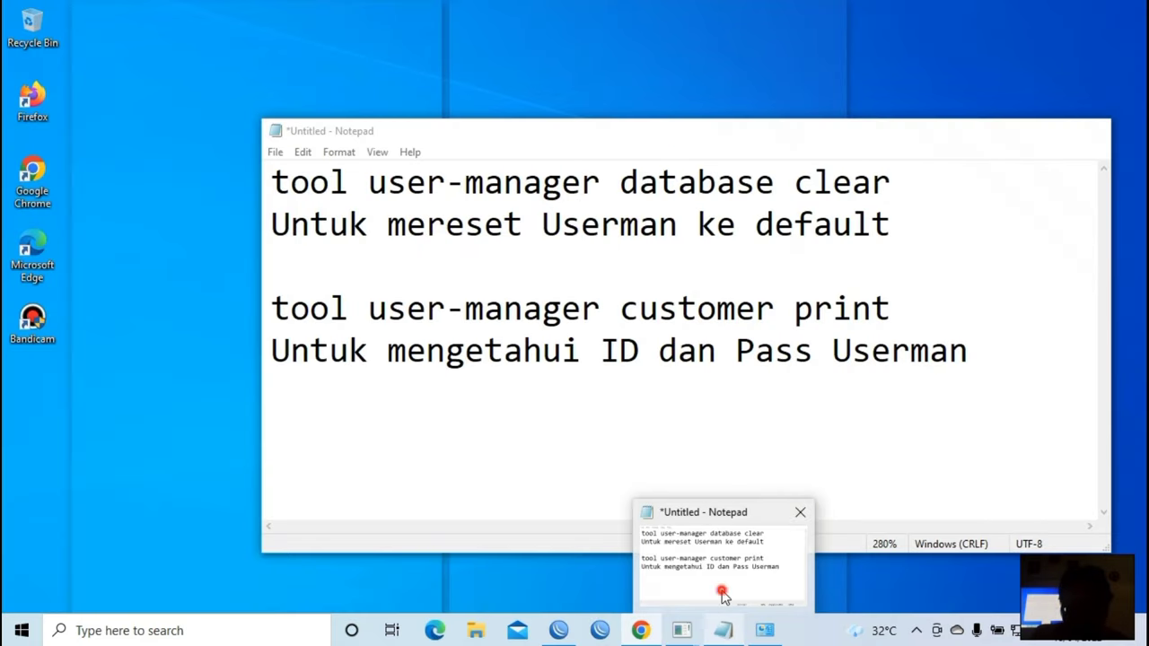
{"action": "left_click", "coordinate": [720, 575]}
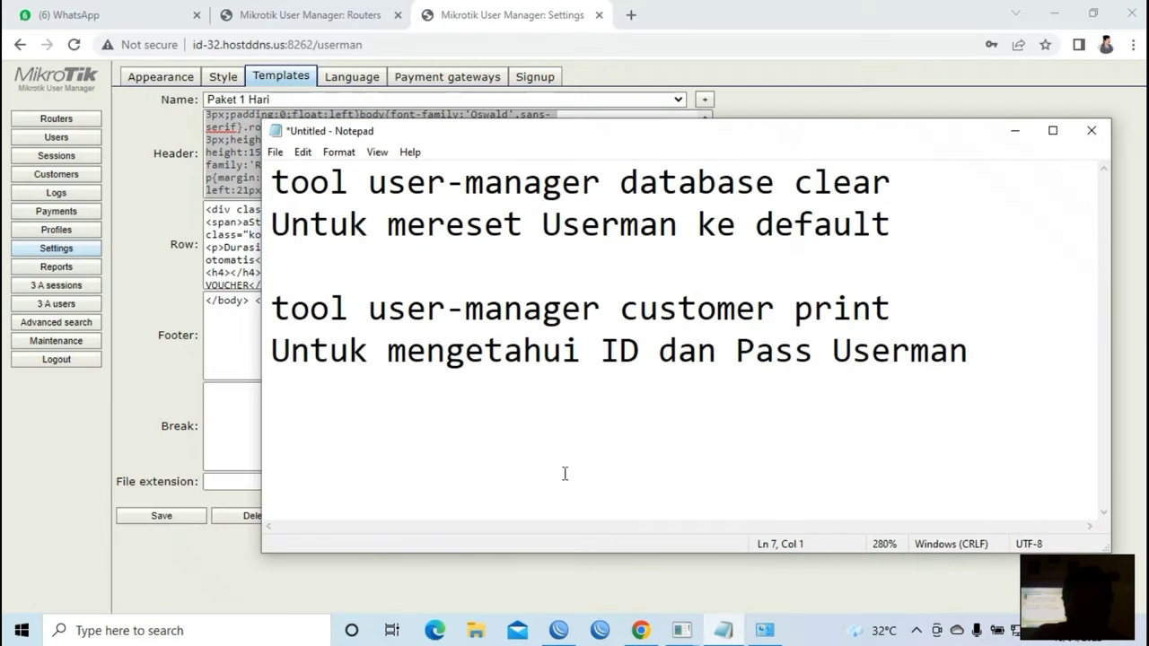
{"action": "type", "text": "he"}
{"action": "key", "text": "BackSpace"}
{"action": "key", "text": "BackSpace"}
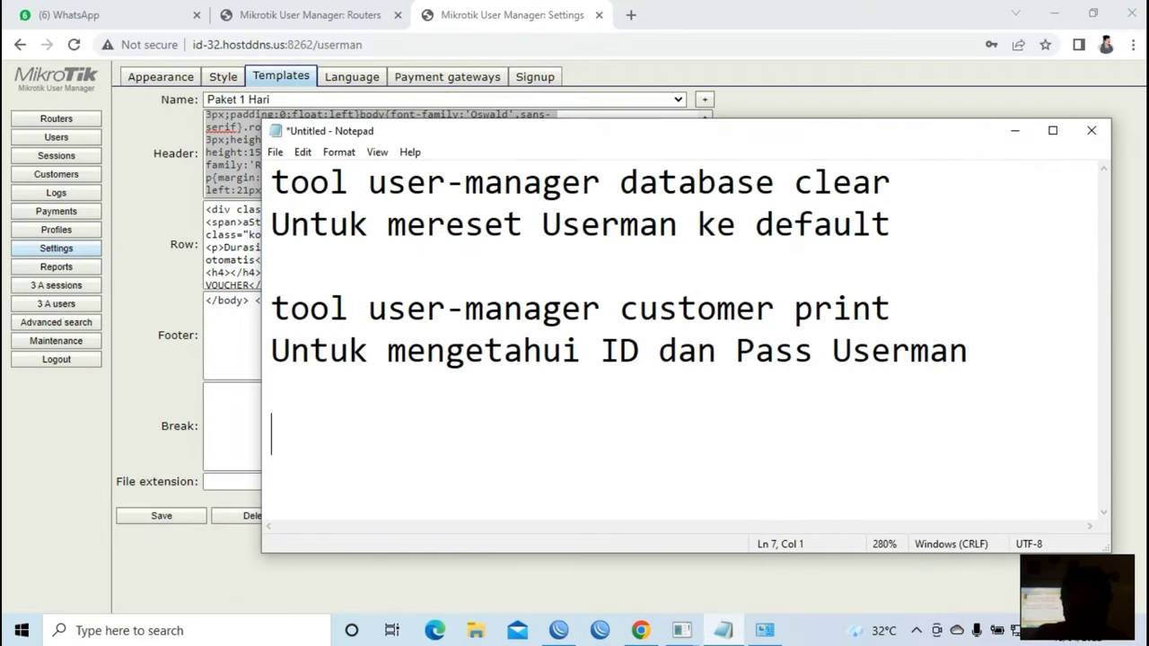
{"action": "type", "text": "Header"}
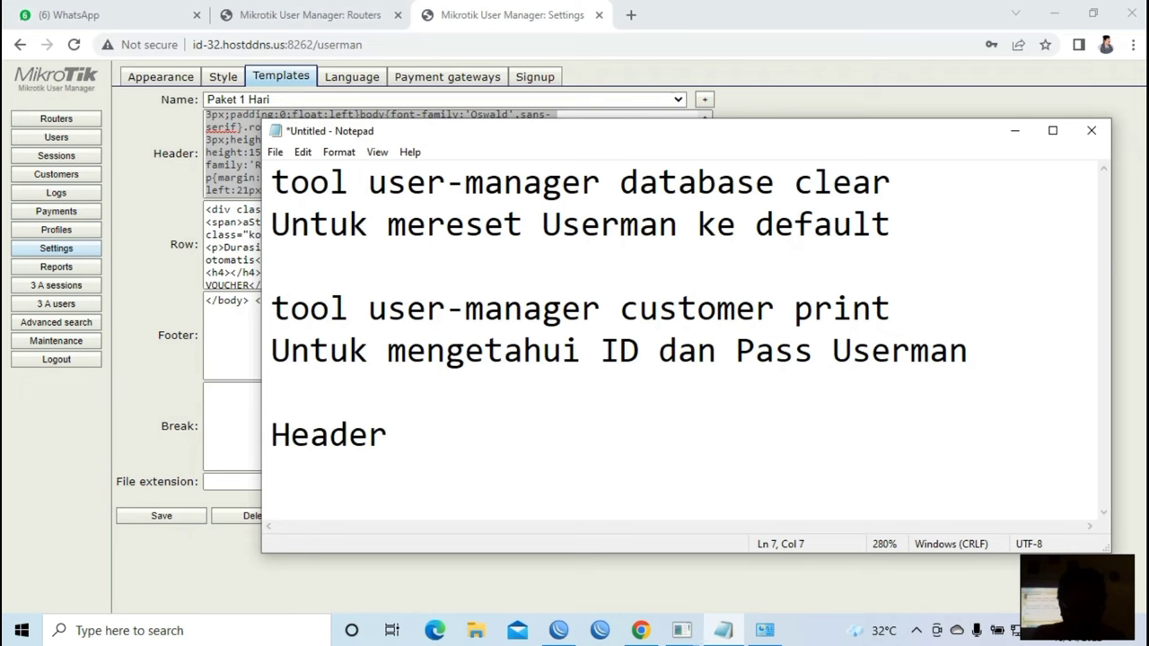
{"action": "key", "text": "Return"}
{"action": "key", "text": "ctrl+v"}
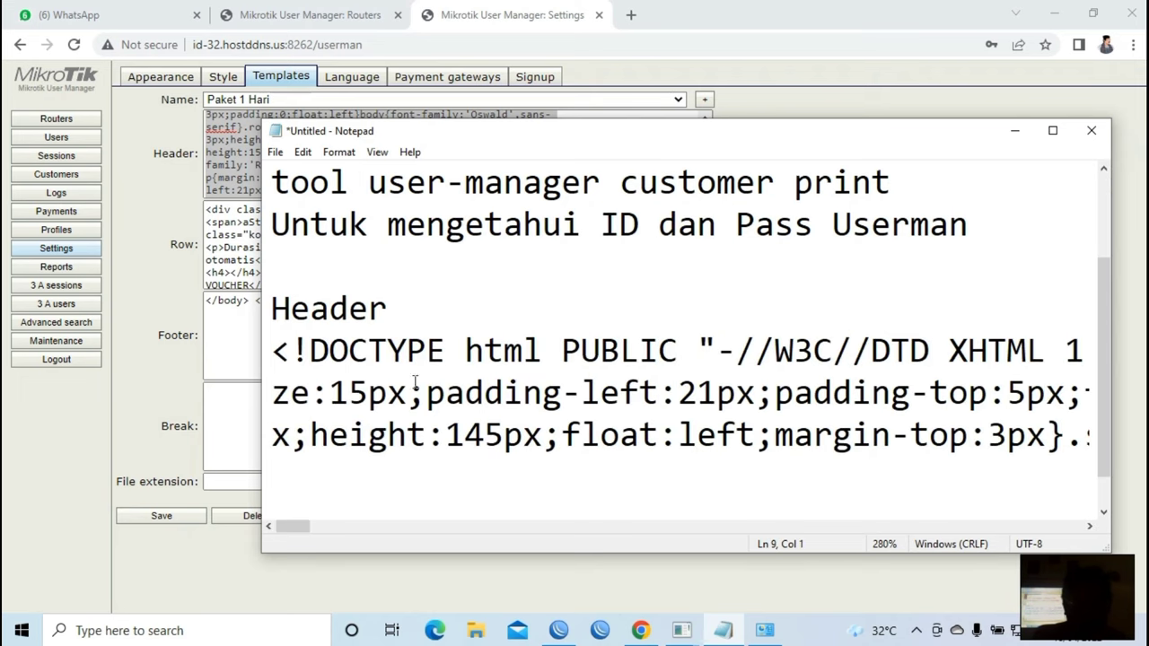
{"action": "key", "text": "Return"}
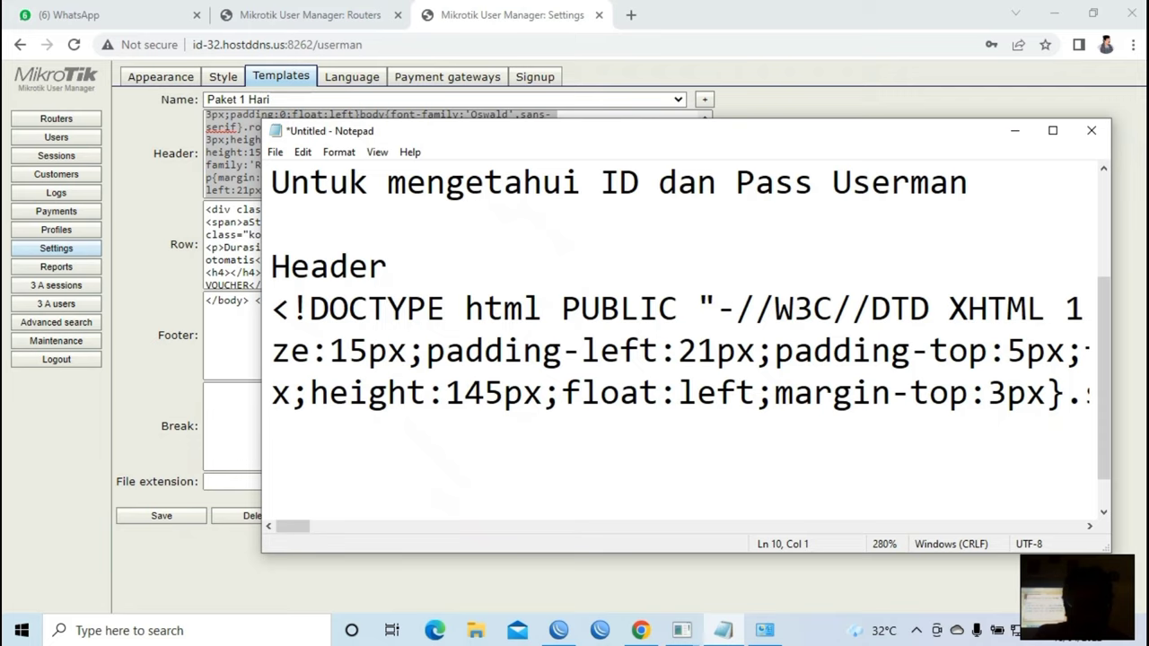
Add 'Row', 'Footer' and 'Break' headings on separate lines in the notes.
{"action": "type", "text": "Row"}
{"action": "key", "text": "Return"}
{"action": "key", "text": "Return"}
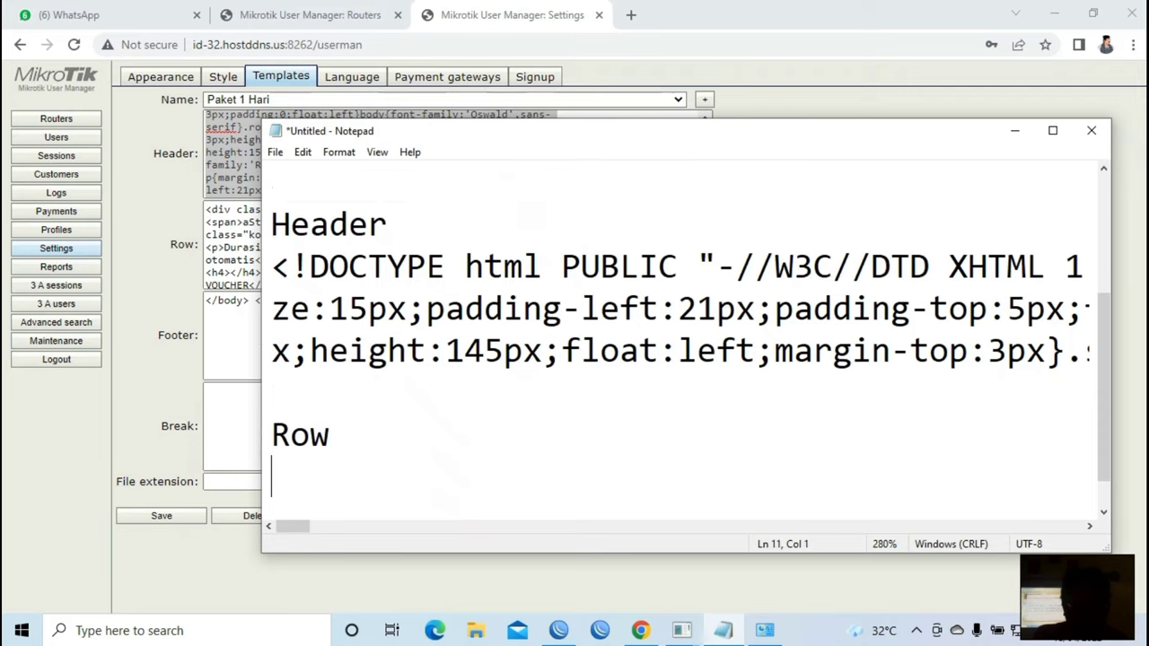
{"action": "type", "text": "F"}
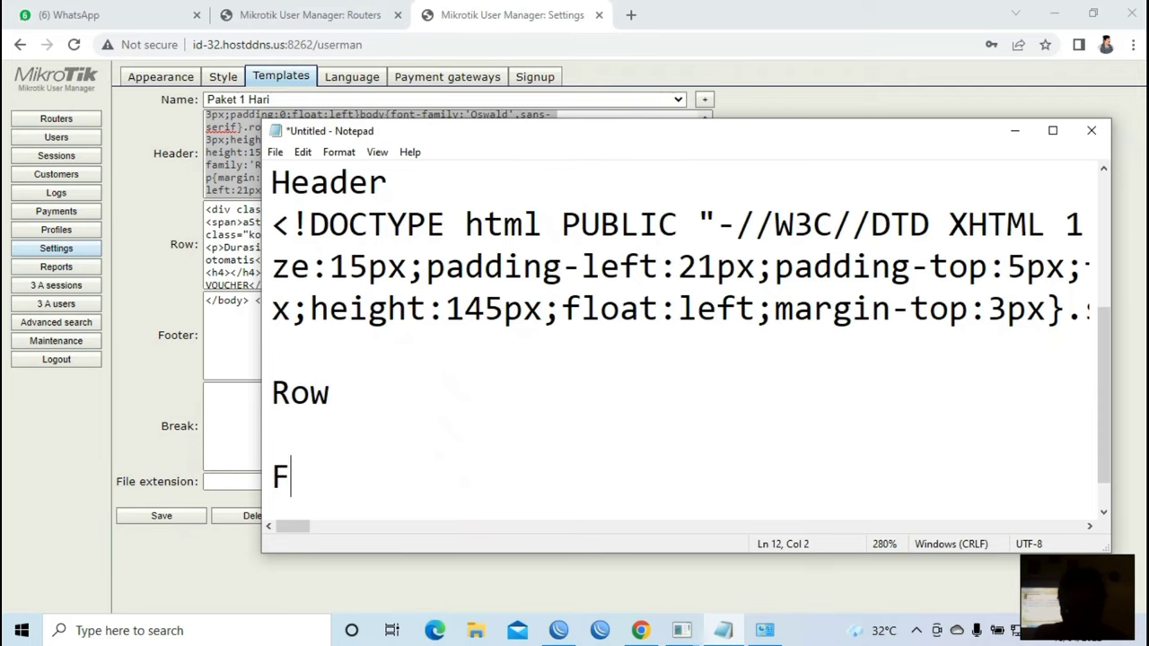
{"action": "type", "text": "ooter"}
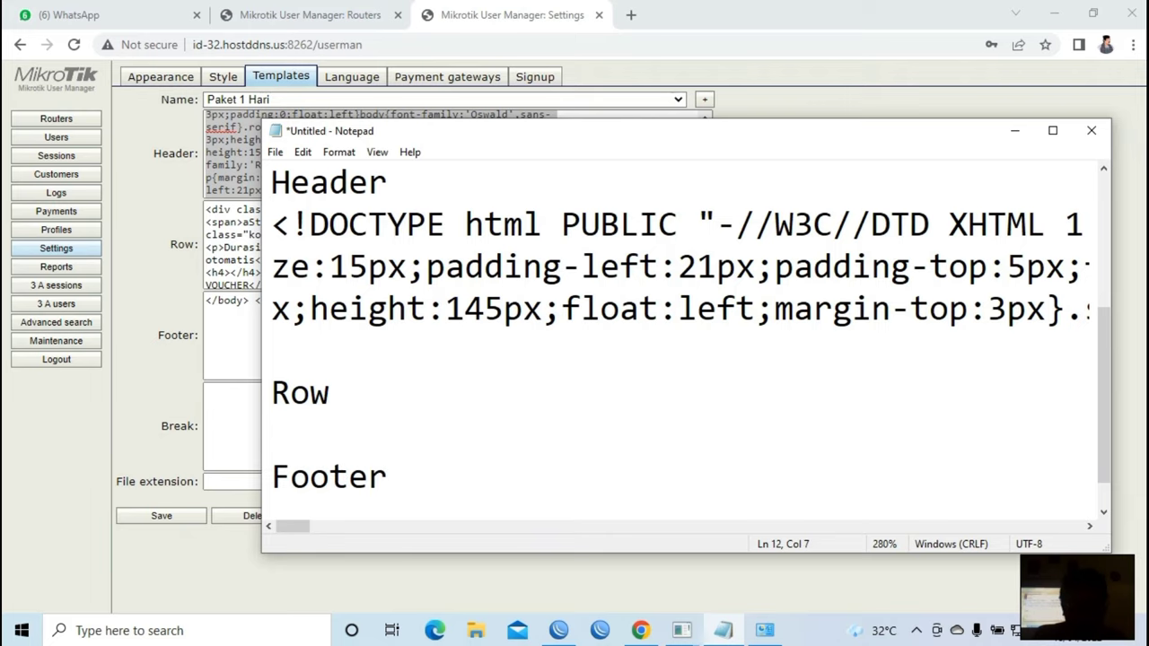
{"action": "key", "text": "Return"}
{"action": "key", "text": "Return"}
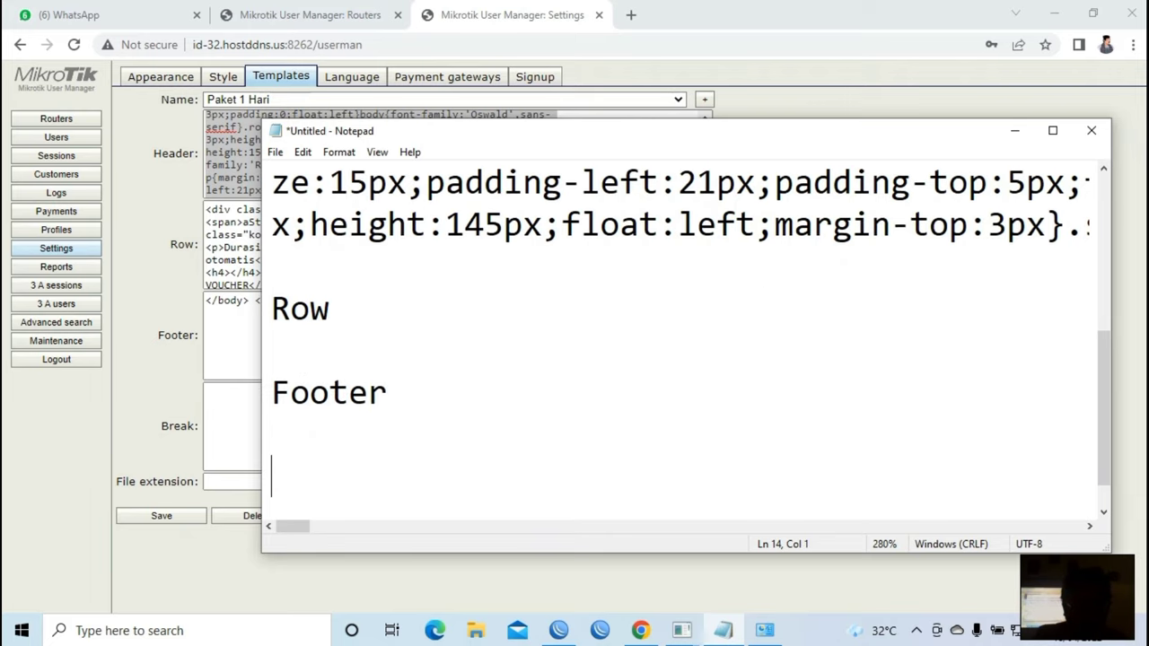
{"action": "type", "text": "Break"}
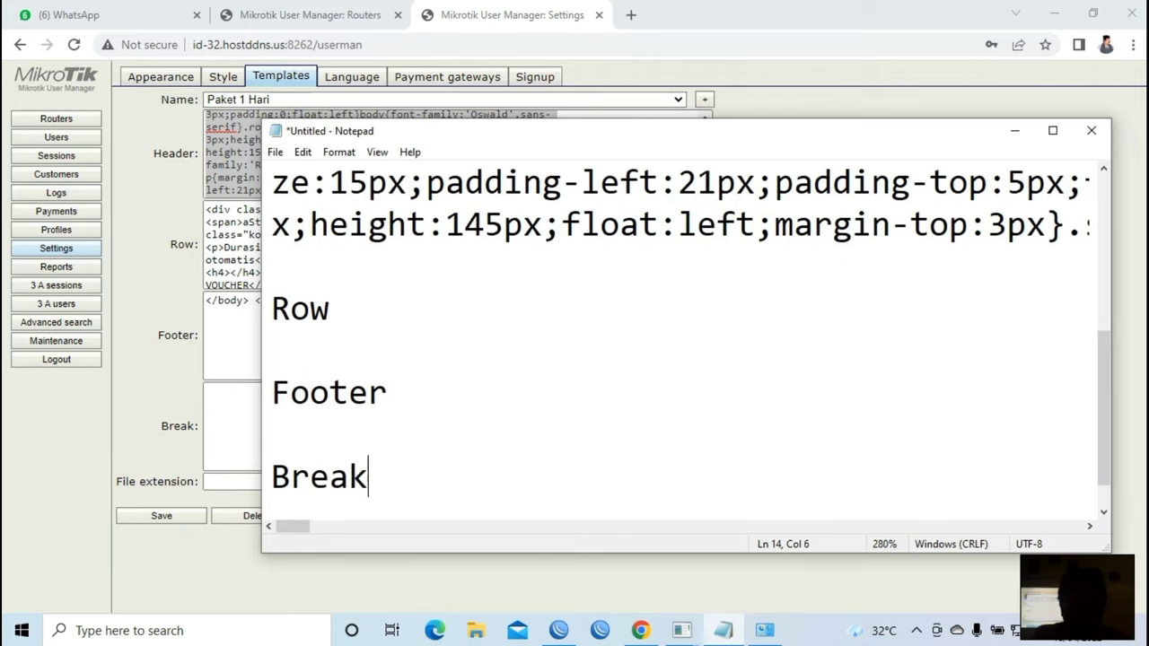
{"action": "key", "text": "Return"}
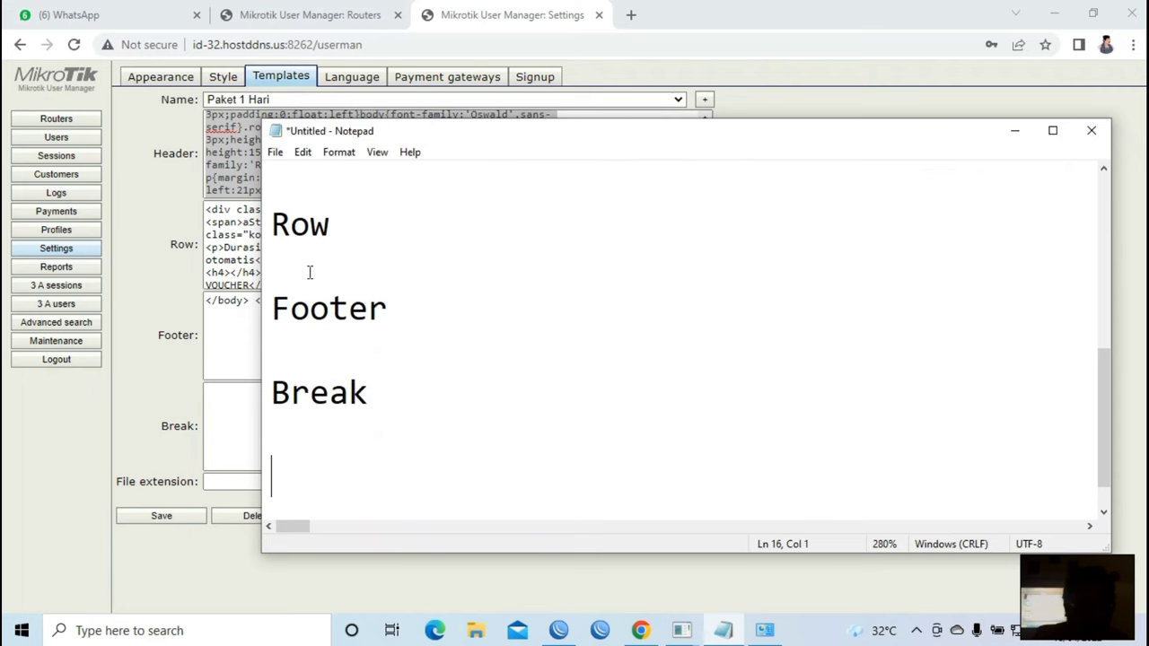
Select all of the Row template code in User Manager.
{"action": "left_click", "coordinate": [305, 267]}
{"action": "scroll", "coordinate": [302, 267], "scroll_direction": "up", "scroll_amount": 3}
{"action": "scroll", "coordinate": [305, 288], "scroll_direction": "up", "scroll_amount": 1}
{"action": "scroll", "coordinate": [314, 323], "scroll_direction": "down", "scroll_amount": 1}
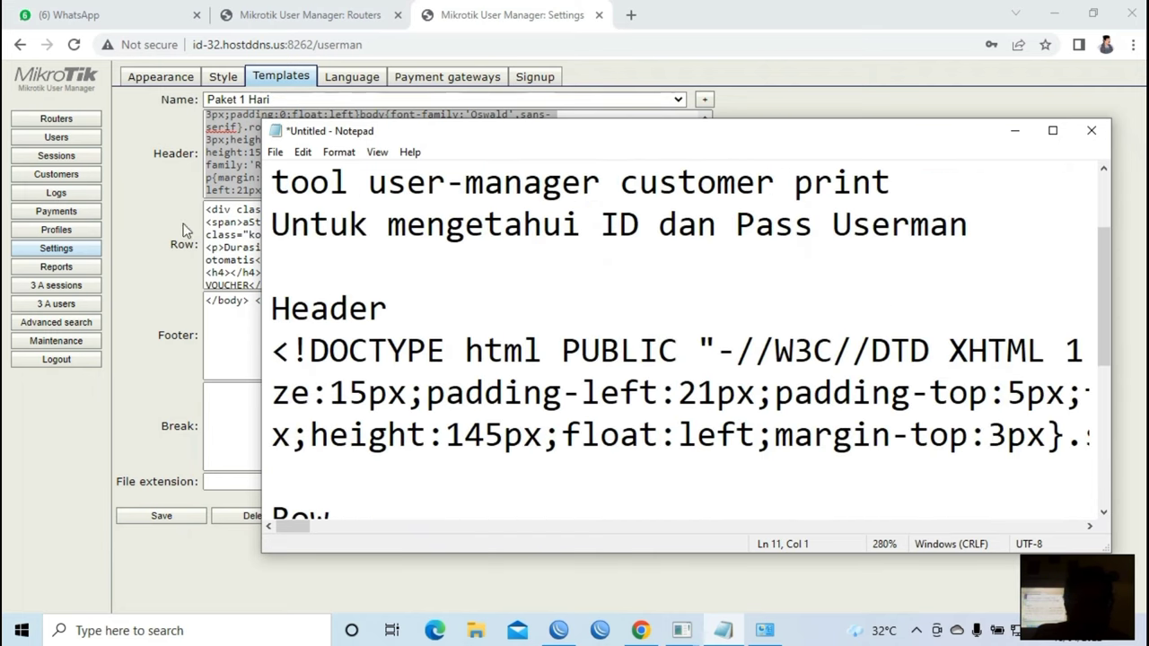
{"action": "left_click", "coordinate": [216, 226]}
{"action": "key", "text": "ctrl+a"}
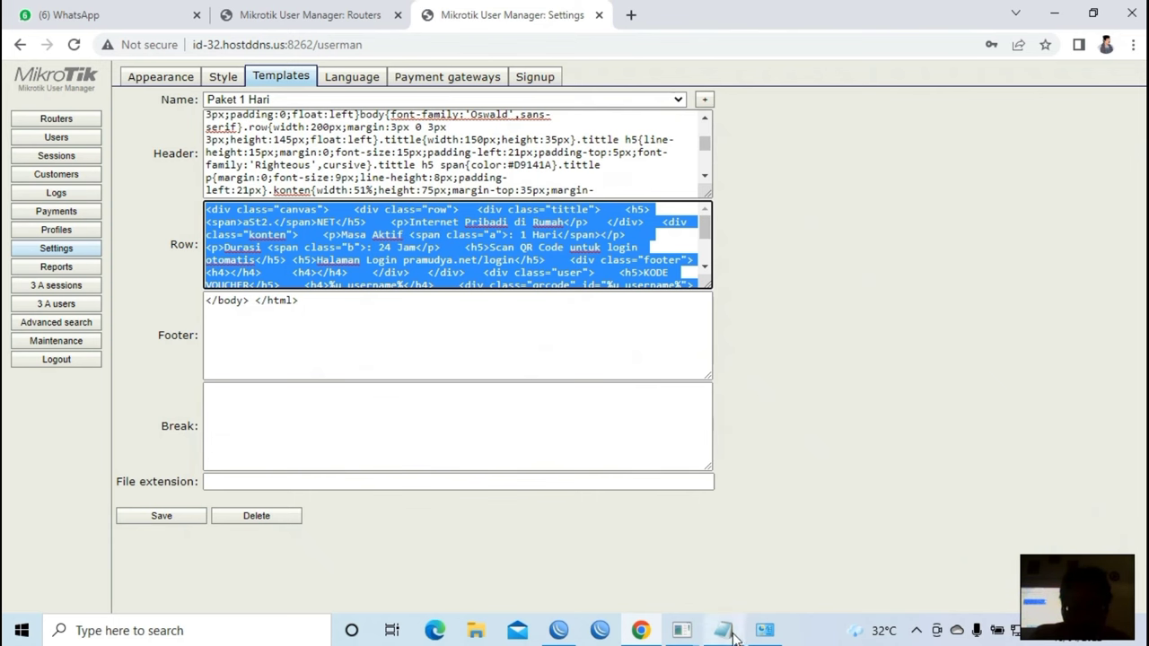
Paste the Row template code under the Row heading, with blank lines around it.
{"action": "left_click", "coordinate": [731, 634]}
{"action": "scroll", "coordinate": [341, 486], "scroll_direction": "down", "scroll_amount": 2}
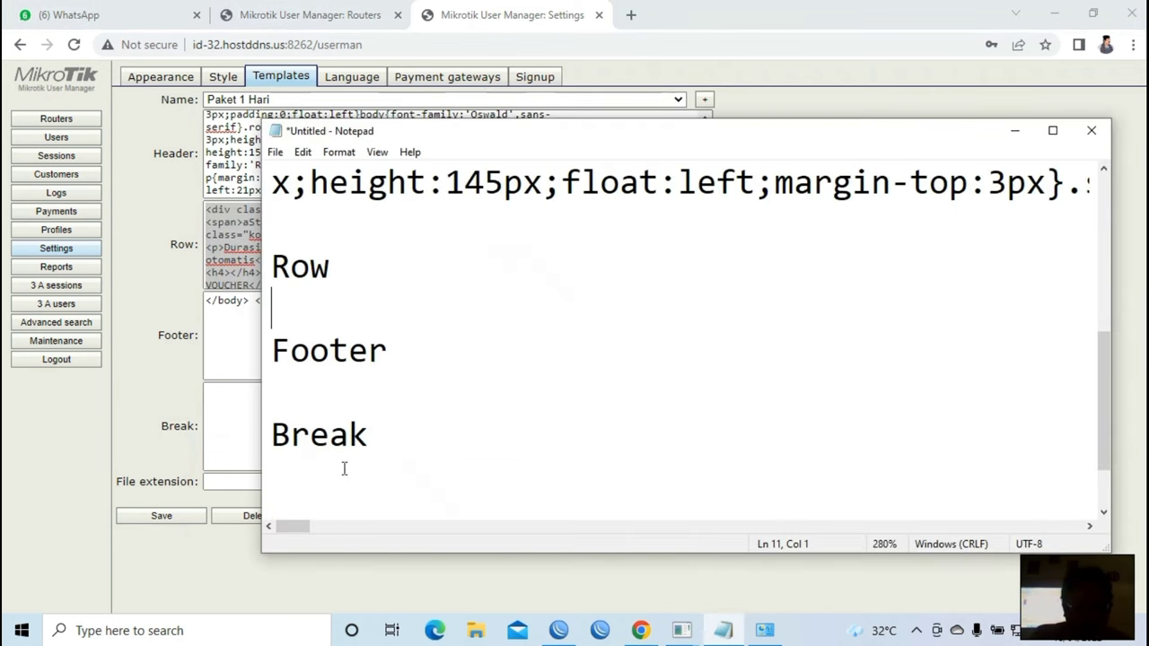
{"action": "left_click", "coordinate": [331, 290]}
{"action": "type", "text": "<div class=\"canvas\">\t<div class=\"row\">"}
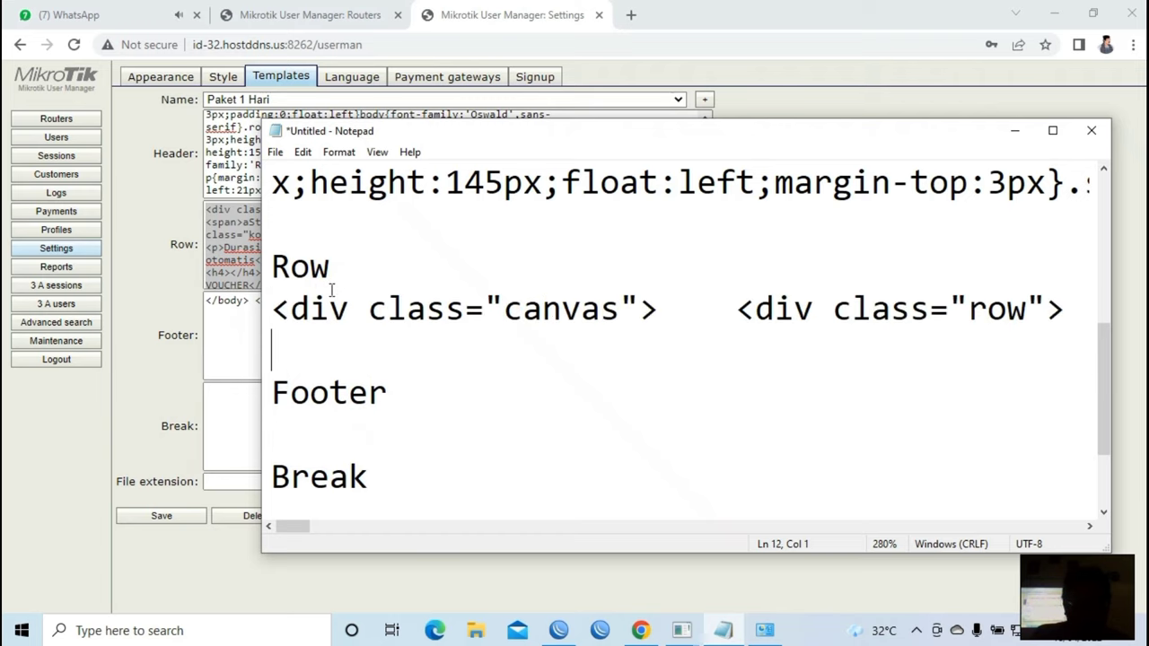
{"action": "key", "text": "Return"}
{"action": "left_click", "coordinate": [280, 238]}
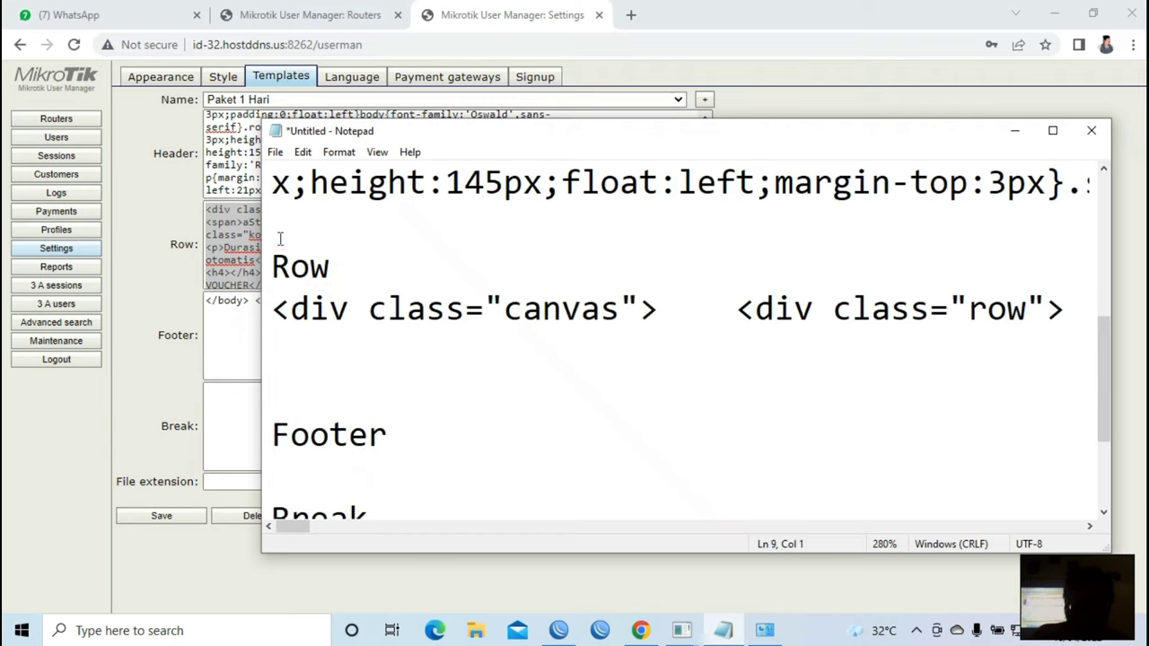
{"action": "key", "text": "Return"}
Copy the Footer code </body> </html> under the Footer heading, then minimize Notepad.
{"action": "left_click", "coordinate": [249, 326]}
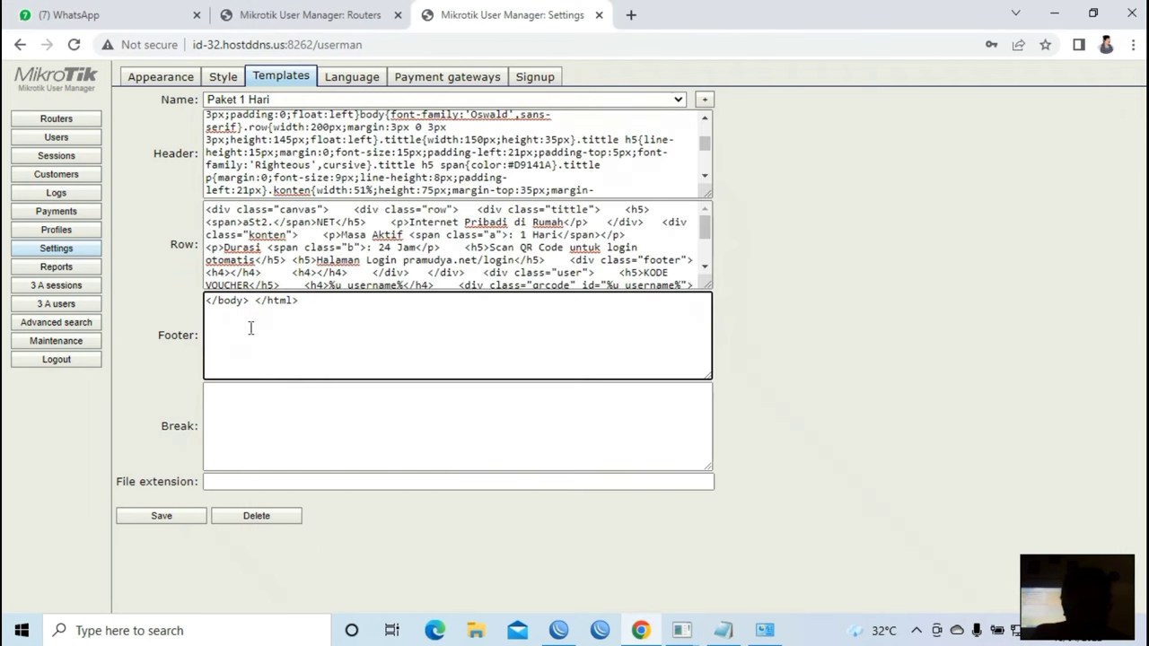
{"action": "key", "text": "ctrl+a"}
{"action": "key", "text": "ctrl+c"}
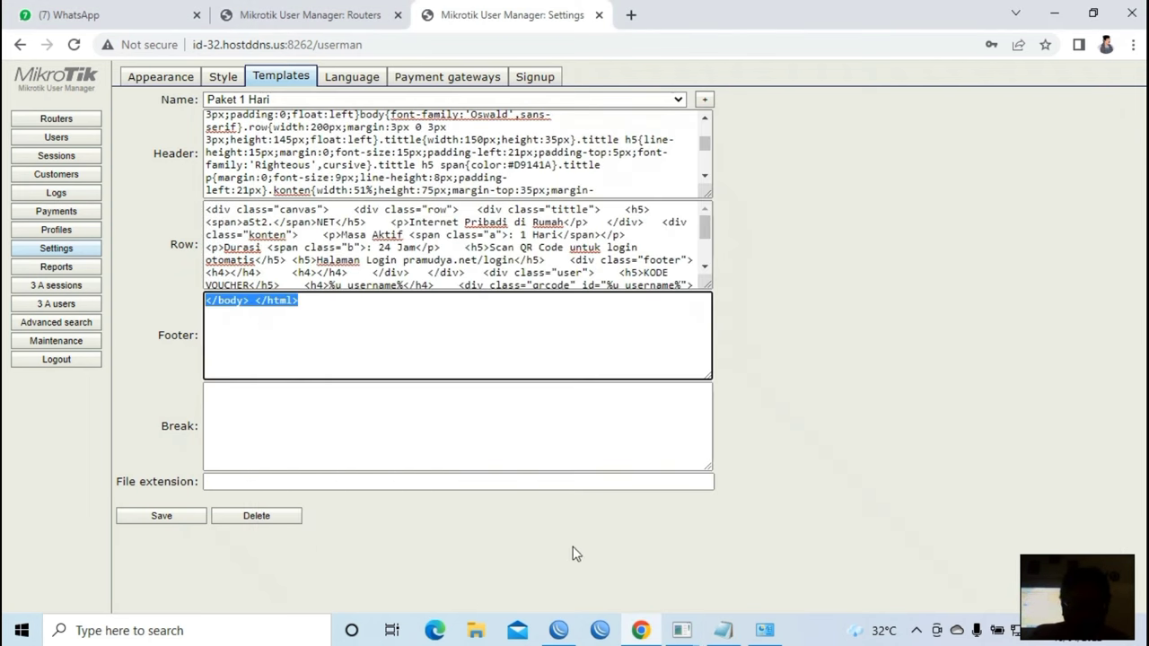
{"action": "left_click", "coordinate": [721, 630]}
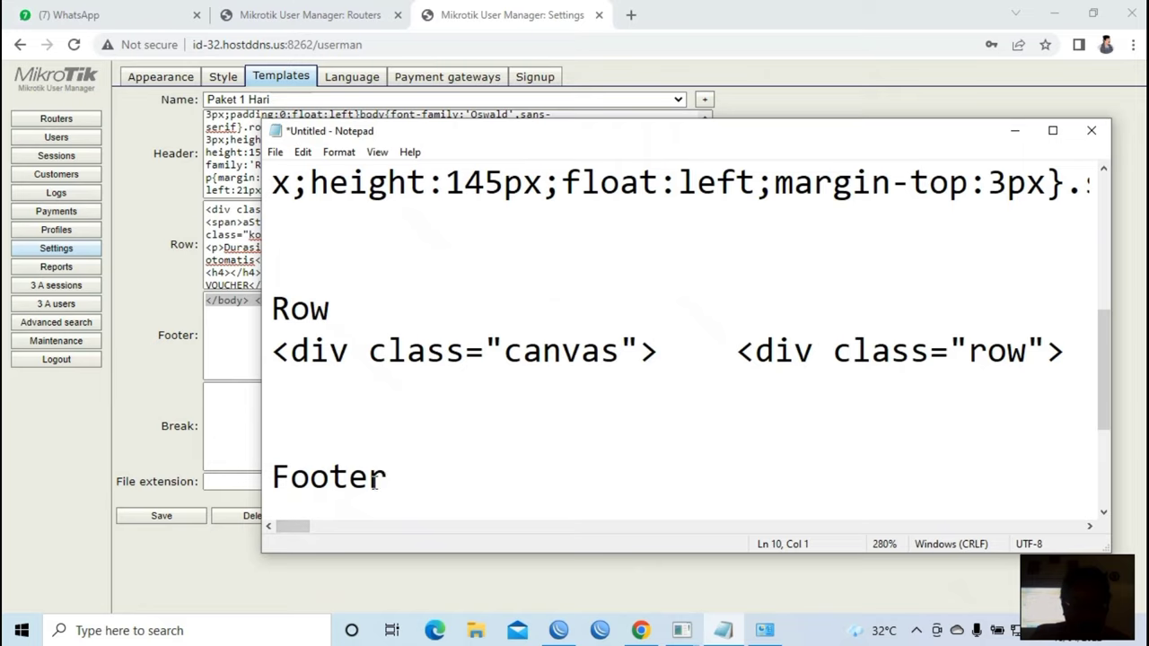
{"action": "scroll", "coordinate": [329, 368], "scroll_direction": "down", "scroll_amount": 2}
{"action": "left_click", "coordinate": [327, 293]}
{"action": "key", "text": "ctrl+v"}
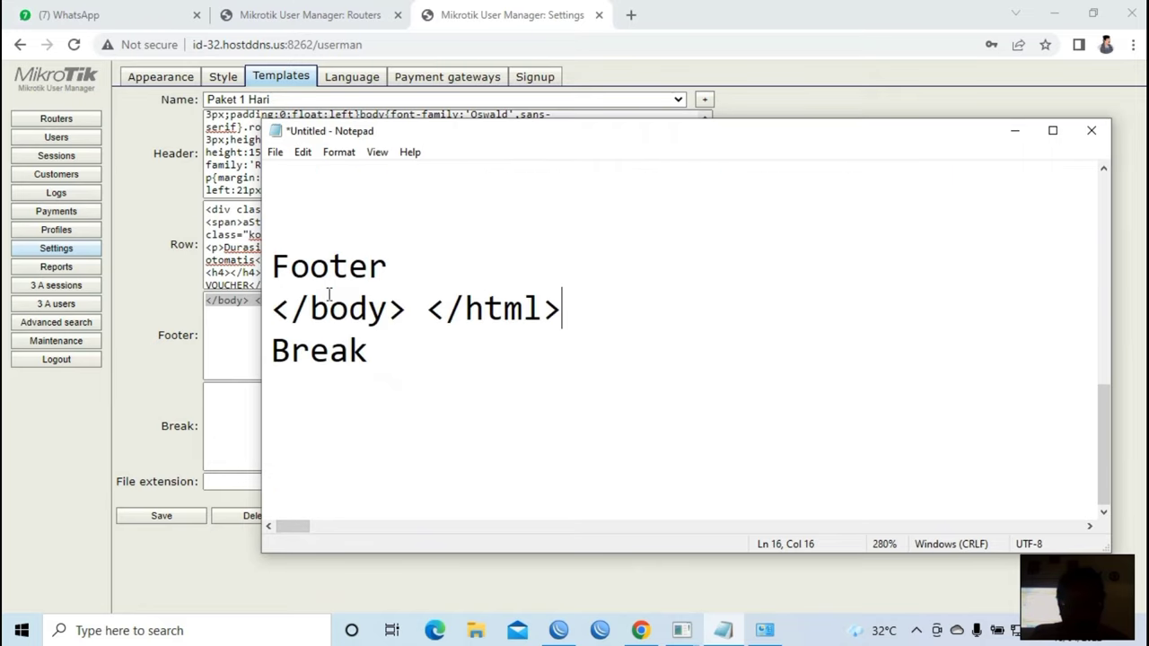
{"action": "key", "text": "Return"}
{"action": "key", "text": "Return"}
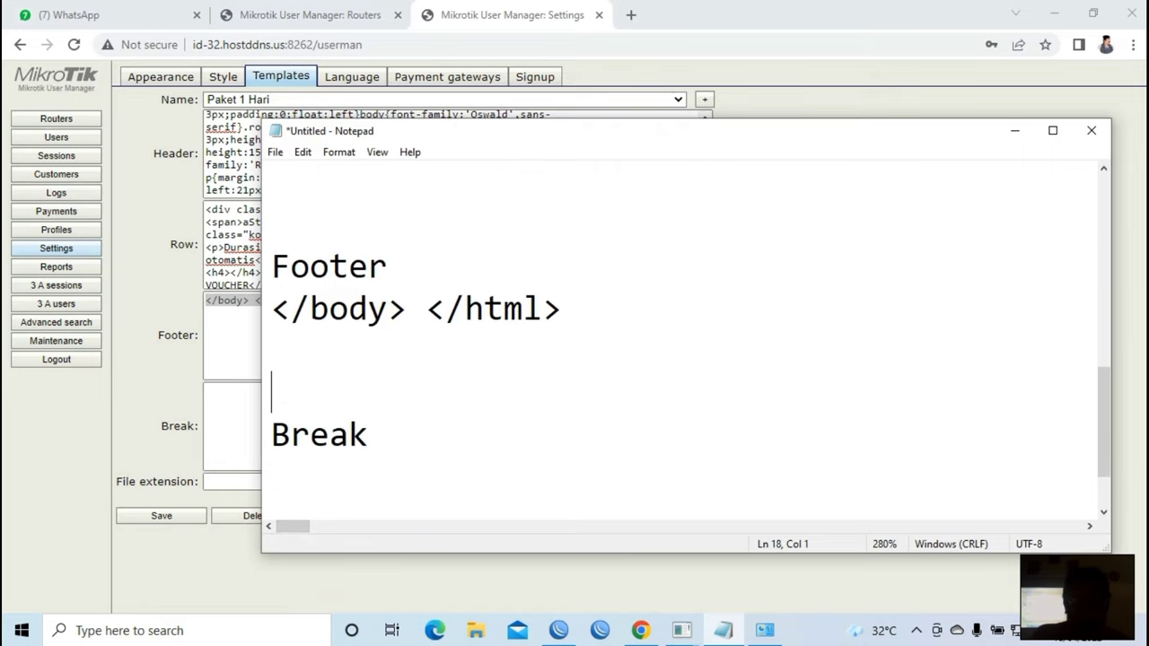
{"action": "left_click", "coordinate": [1016, 130]}
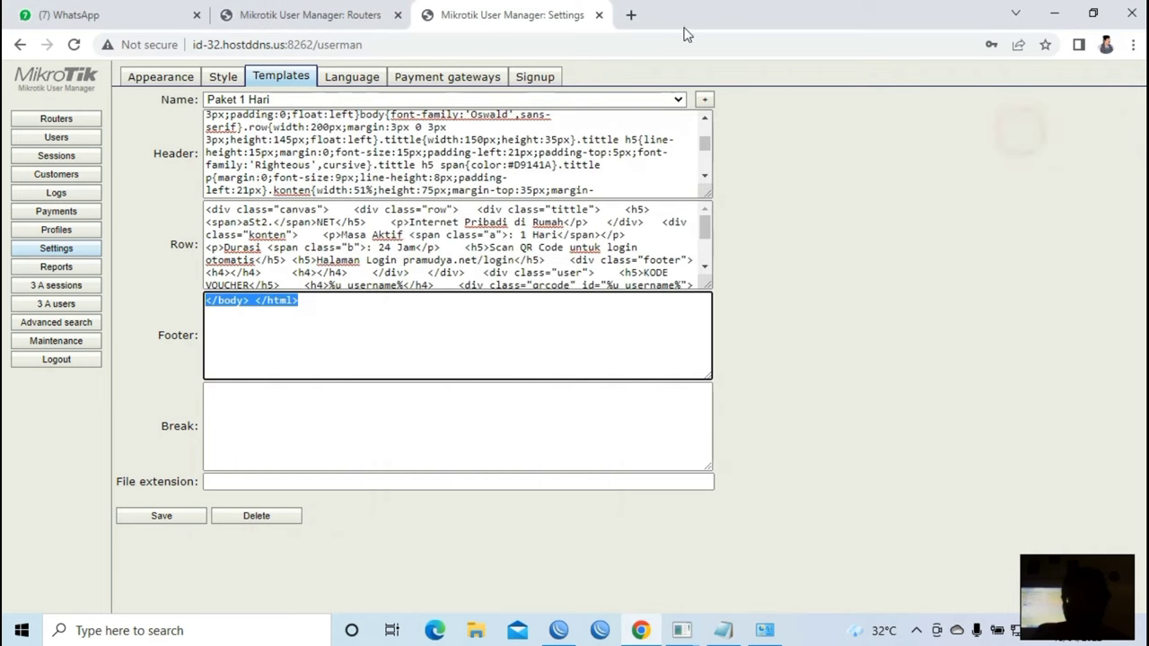
Close the remote Settings tab and open Profiles in User Manager at 192.168.14.1.
{"action": "left_click", "coordinate": [599, 15]}
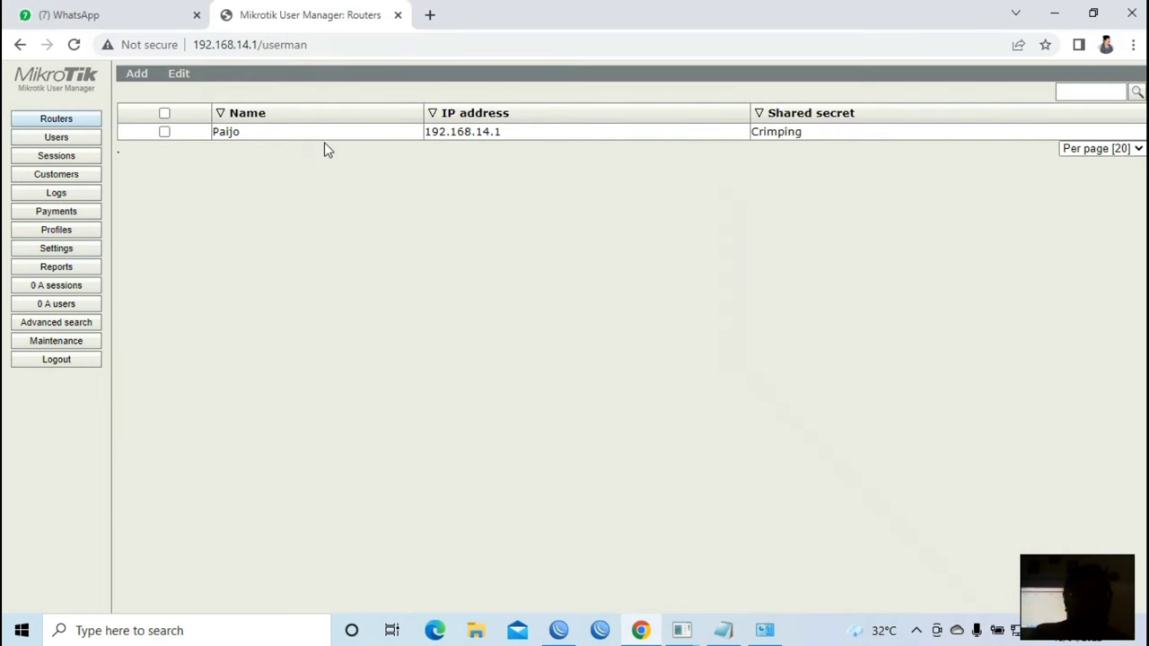
{"action": "left_click", "coordinate": [56, 231]}
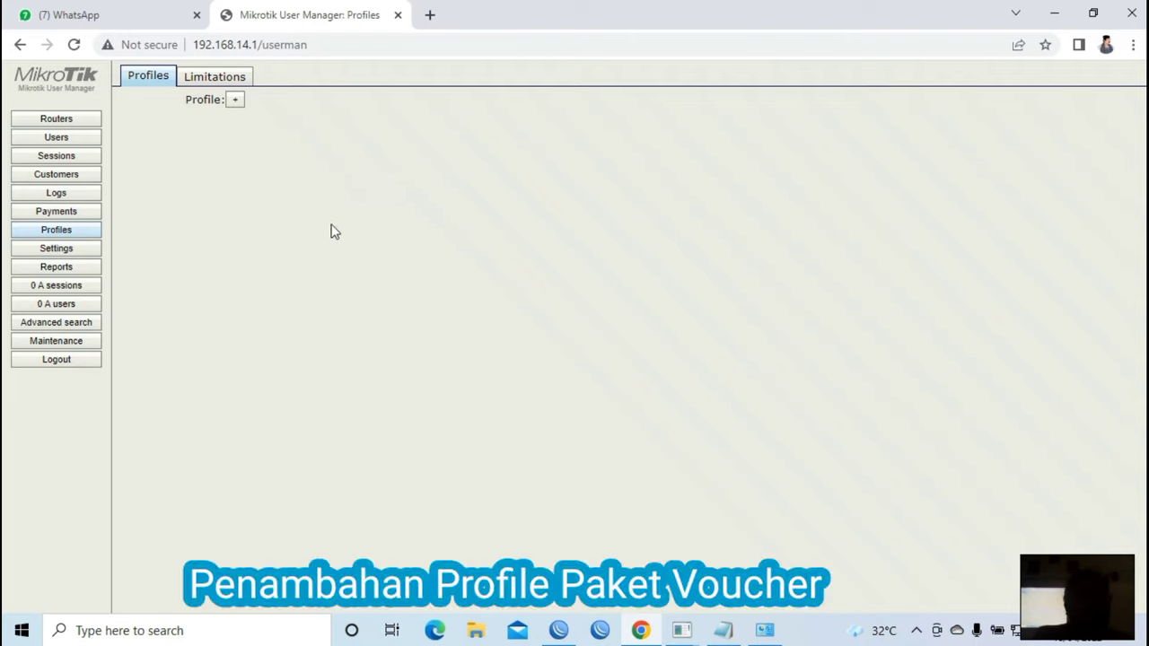
Create the 'Paket 1 Hari' profile and start a second new profile.
{"action": "left_click", "coordinate": [237, 102]}
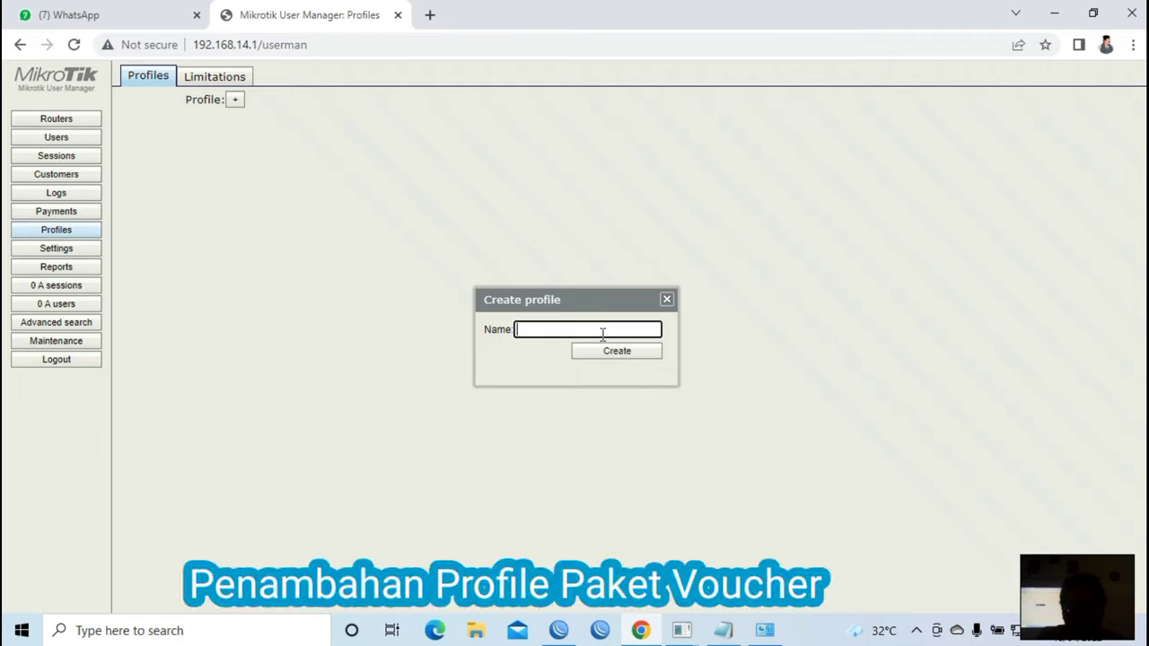
{"action": "type", "text": "Paket 1 Hari"}
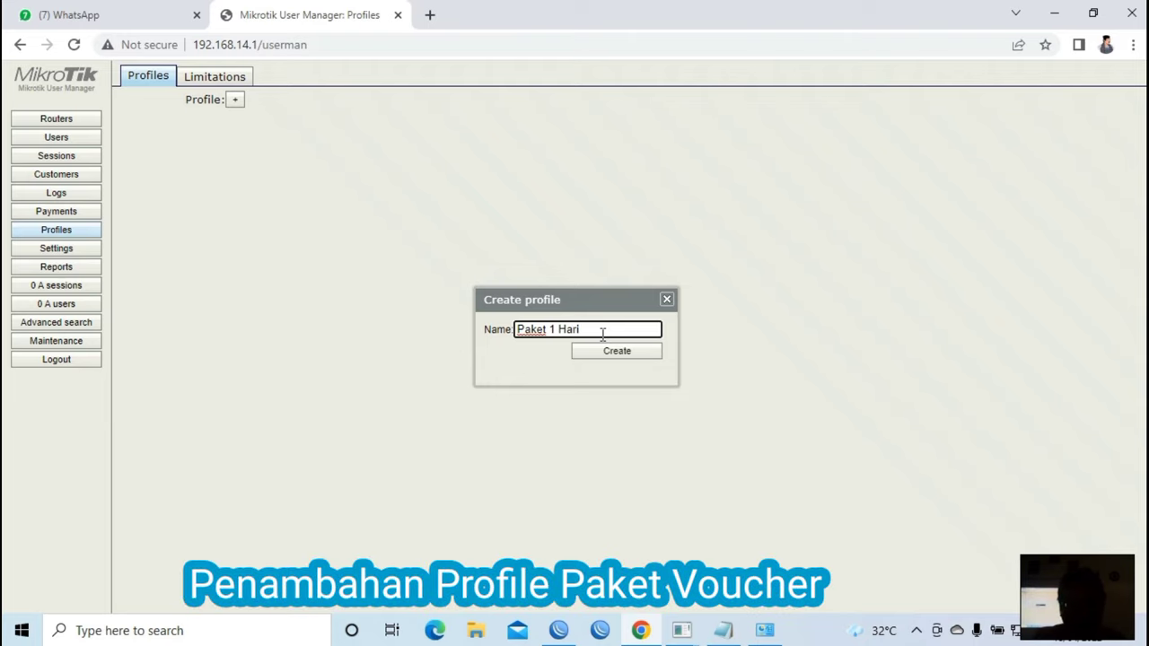
{"action": "left_click", "coordinate": [608, 358]}
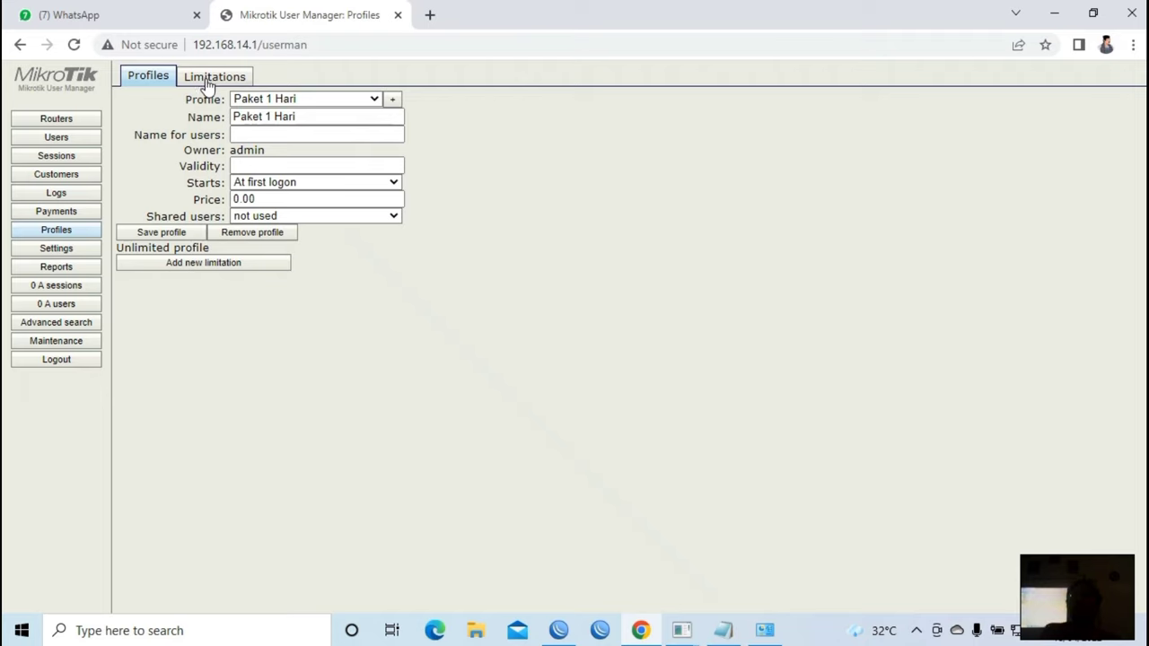
{"action": "left_click", "coordinate": [392, 99]}
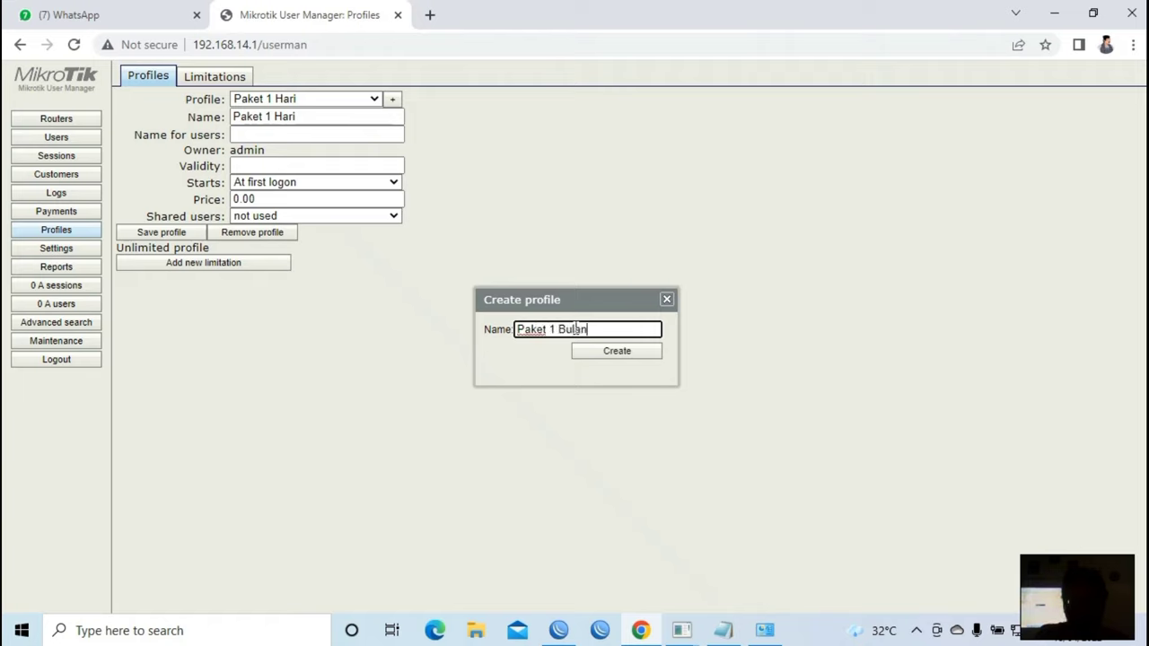
Create the 'Paket 1 Bulan' profile, retrying after cancelling the first dialog.
{"action": "left_click", "coordinate": [666, 299]}
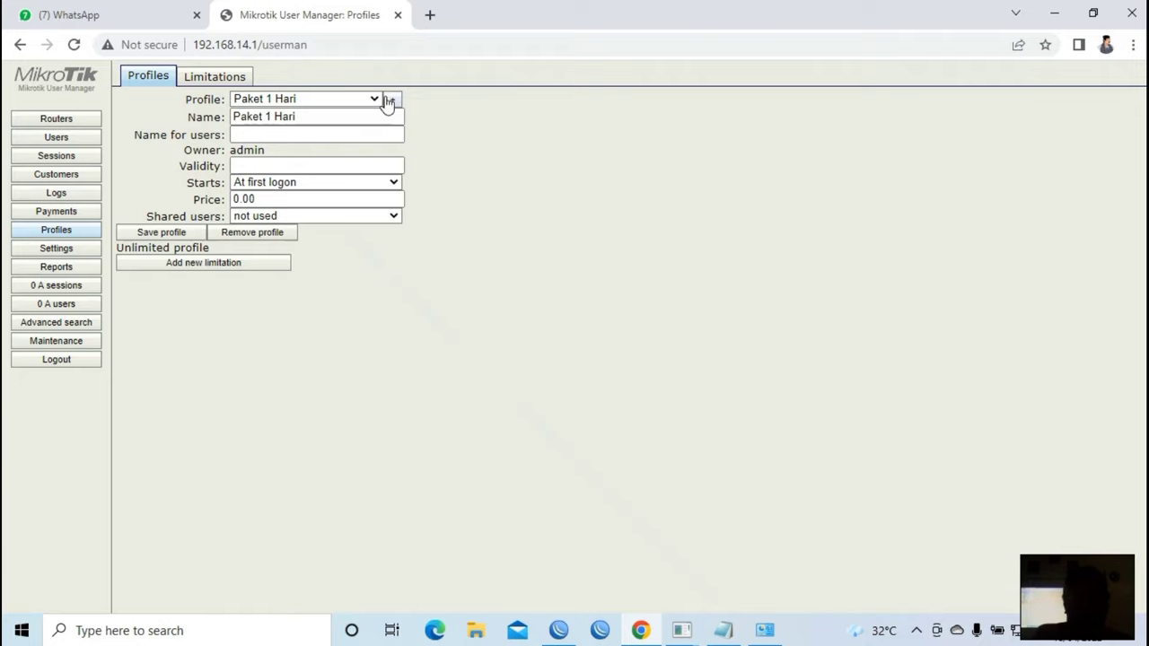
{"action": "left_click", "coordinate": [394, 101]}
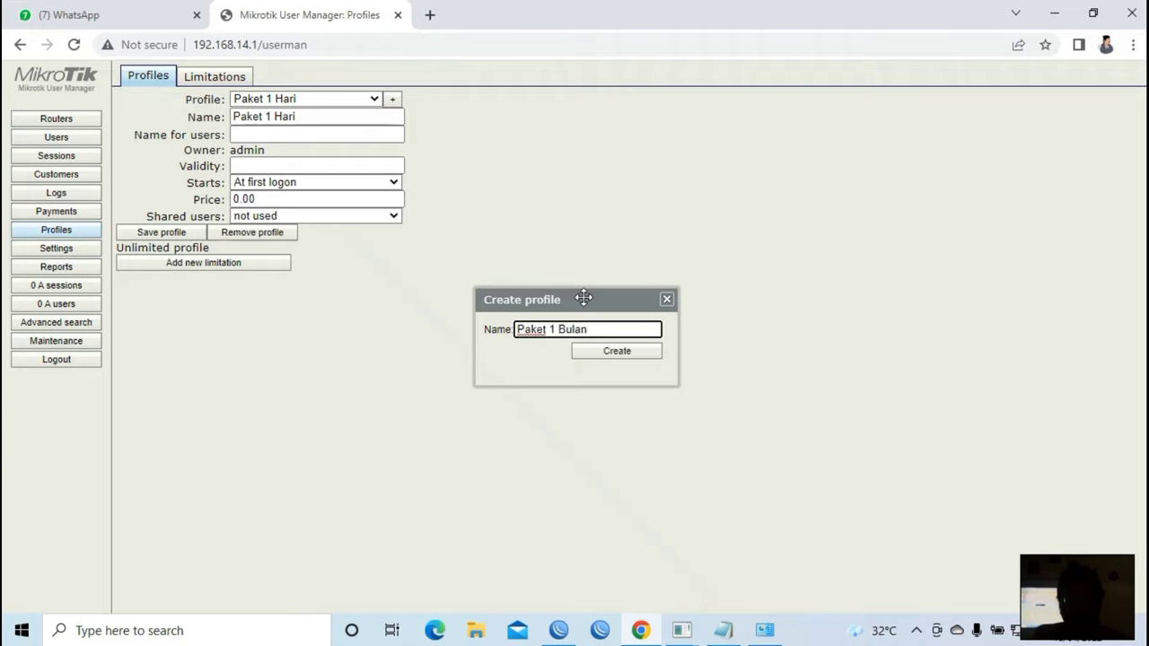
{"action": "left_click", "coordinate": [620, 352]}
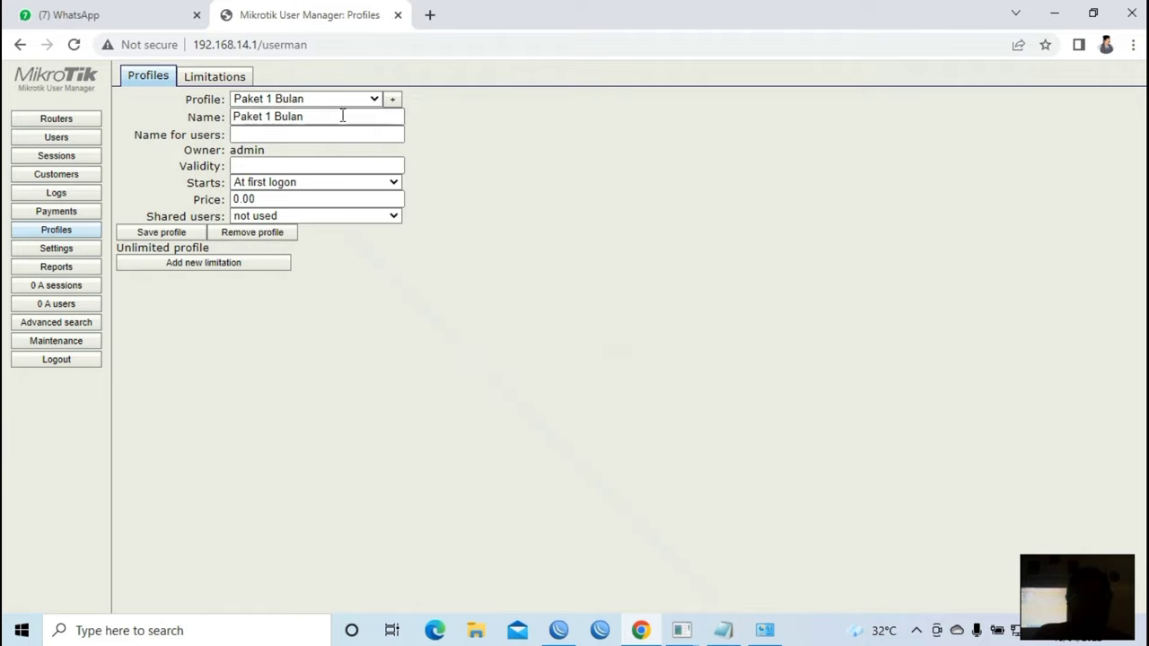
Check the profile list shows both Paket 1 Hari and Paket 1 Bulan.
{"action": "left_click", "coordinate": [374, 99]}
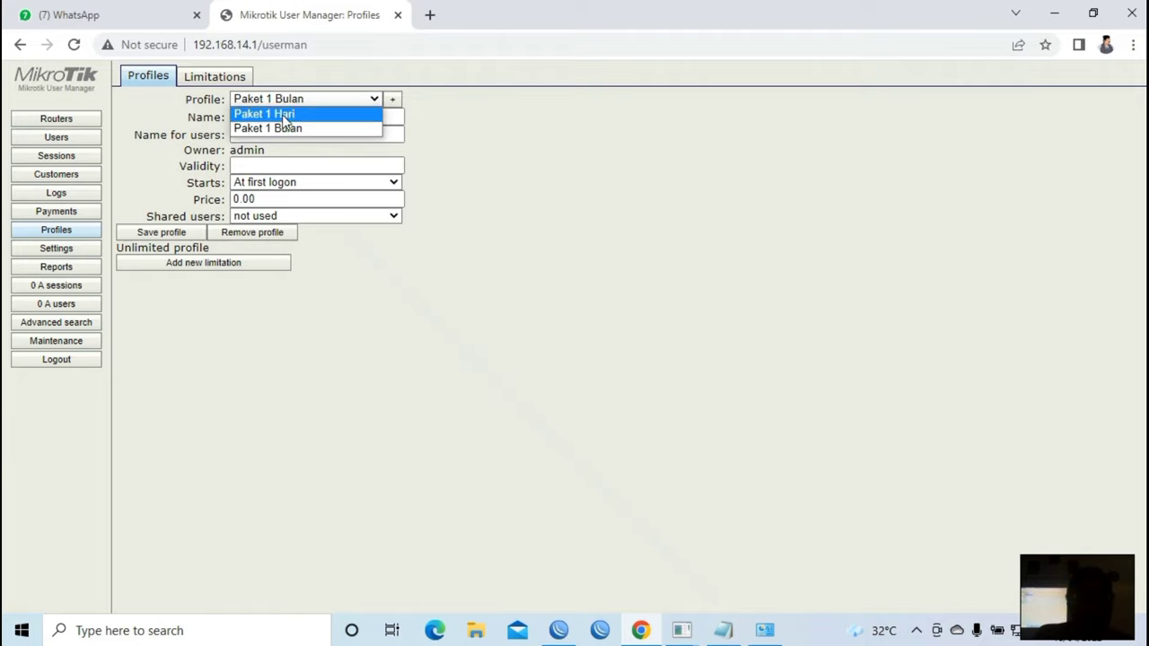
{"action": "left_click", "coordinate": [454, 130]}
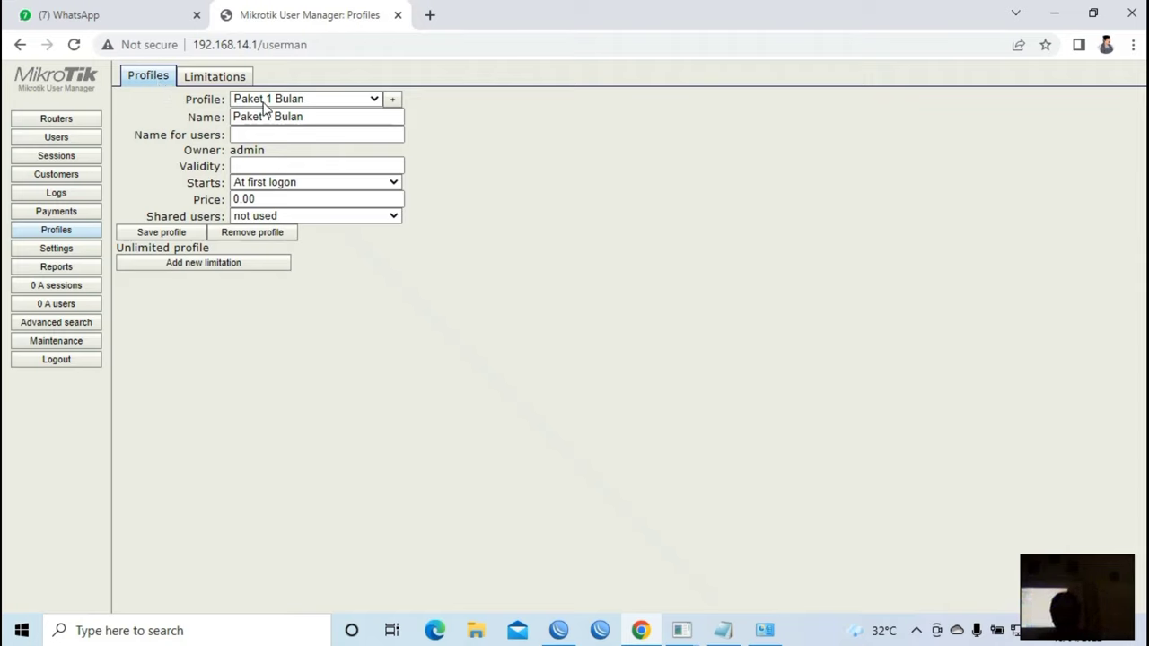
{"action": "left_click", "coordinate": [319, 101]}
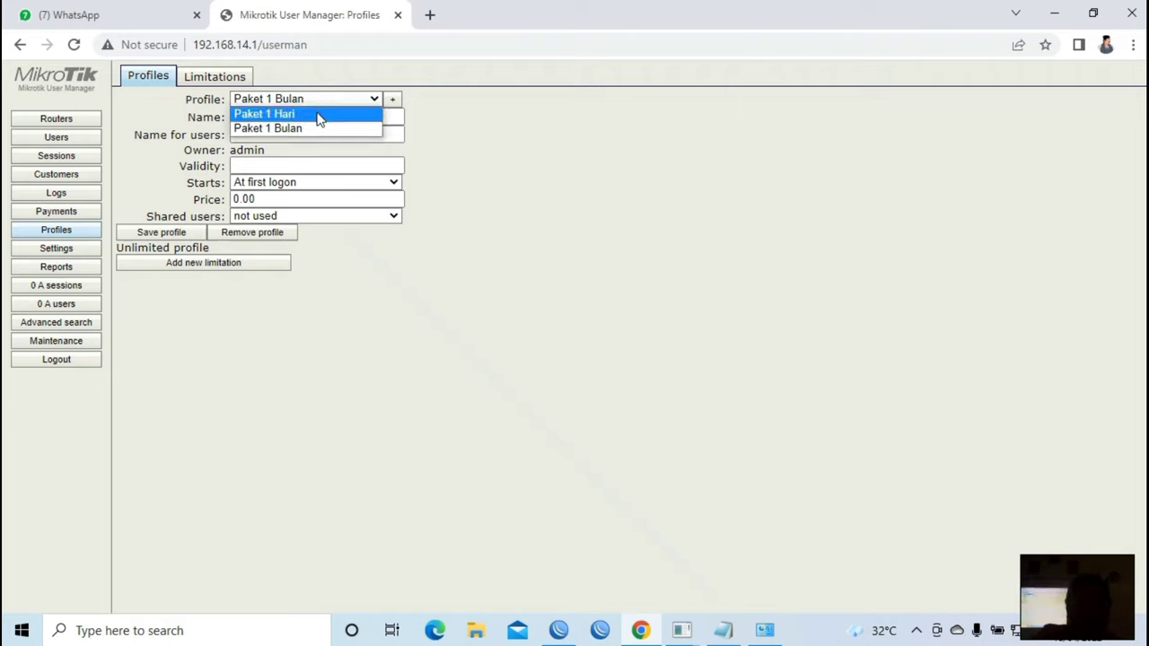
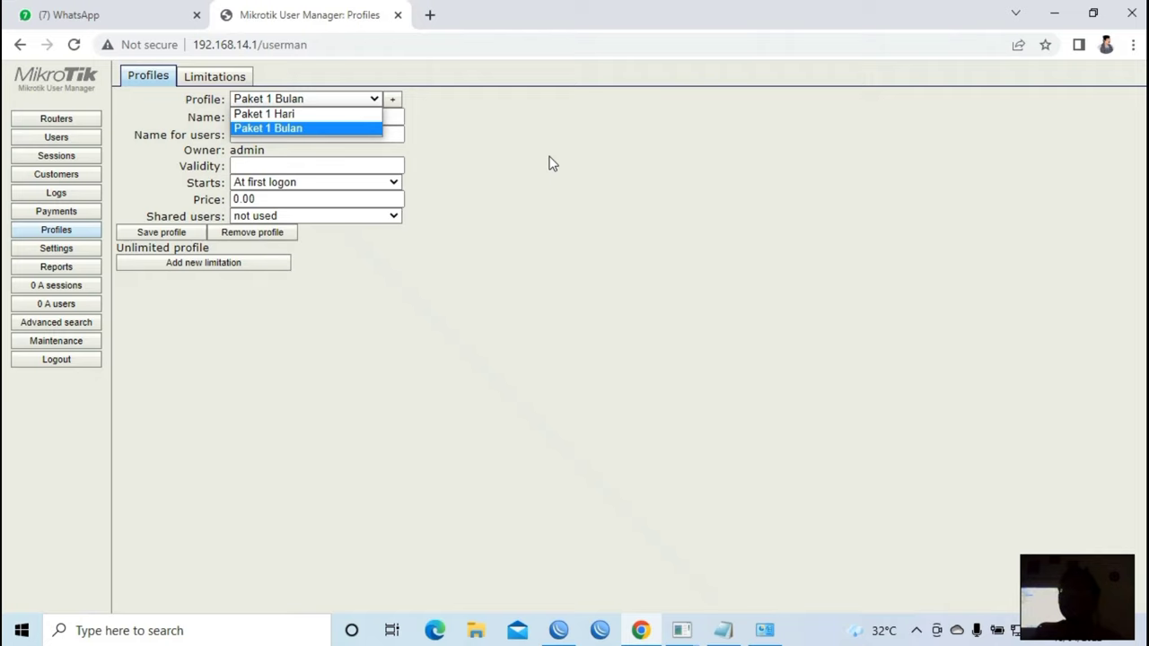
Close the profile list, switch to Limitations, and discard a first new limitation form.
{"action": "left_click", "coordinate": [482, 225]}
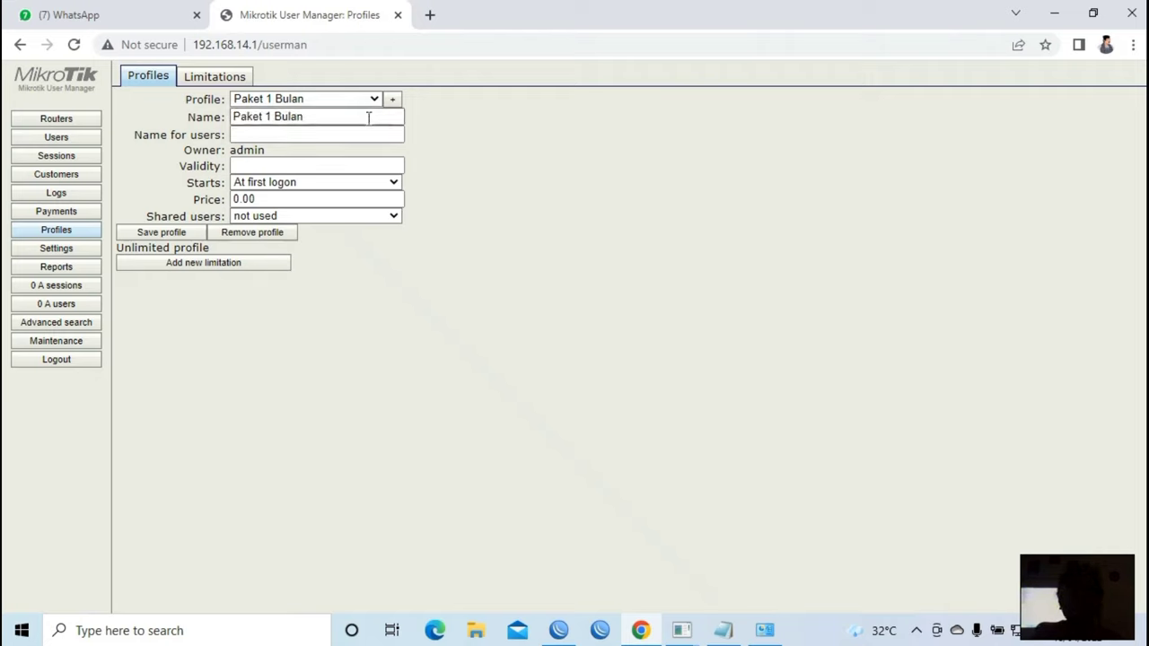
{"action": "left_click", "coordinate": [444, 124]}
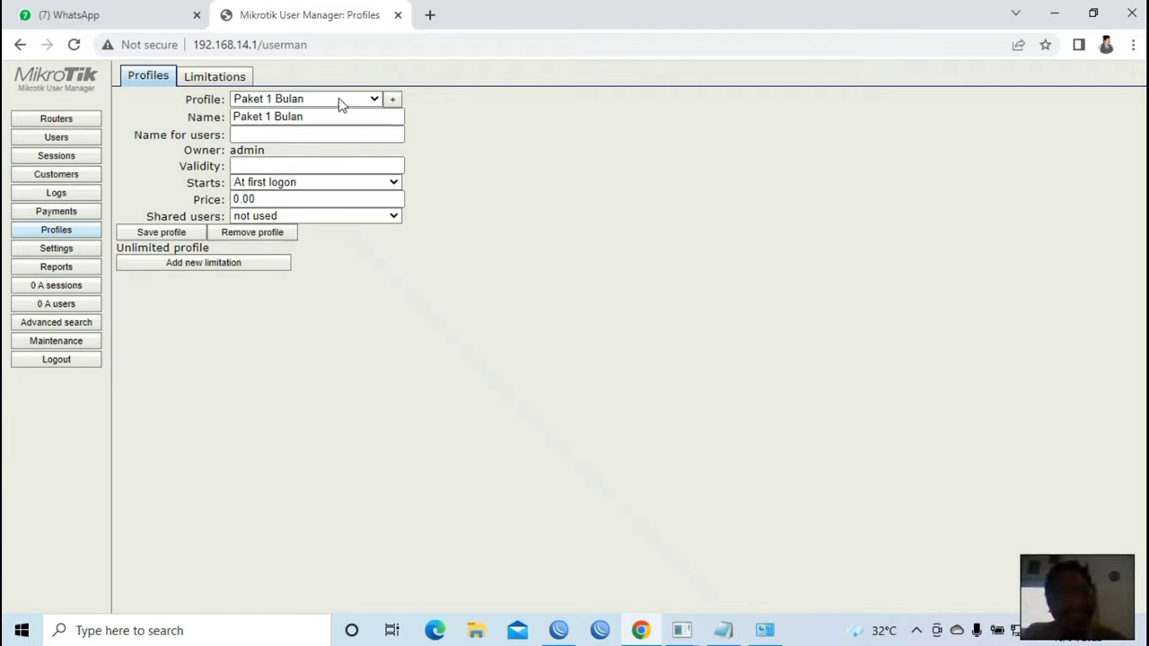
{"action": "left_click", "coordinate": [213, 79]}
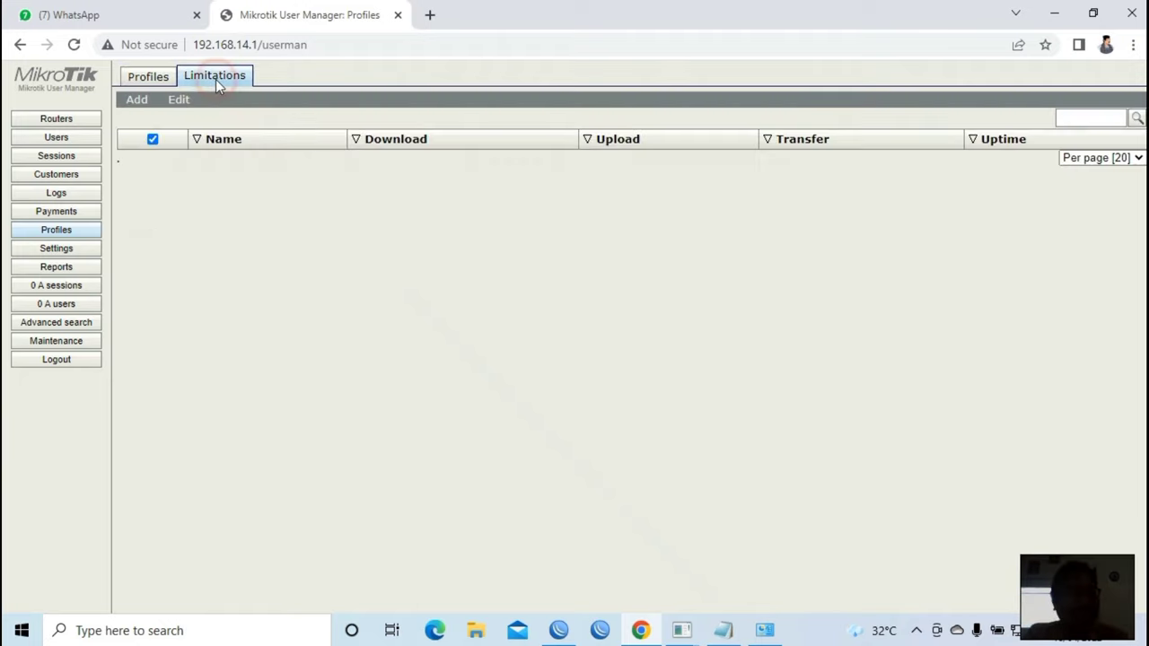
{"action": "left_click", "coordinate": [133, 103]}
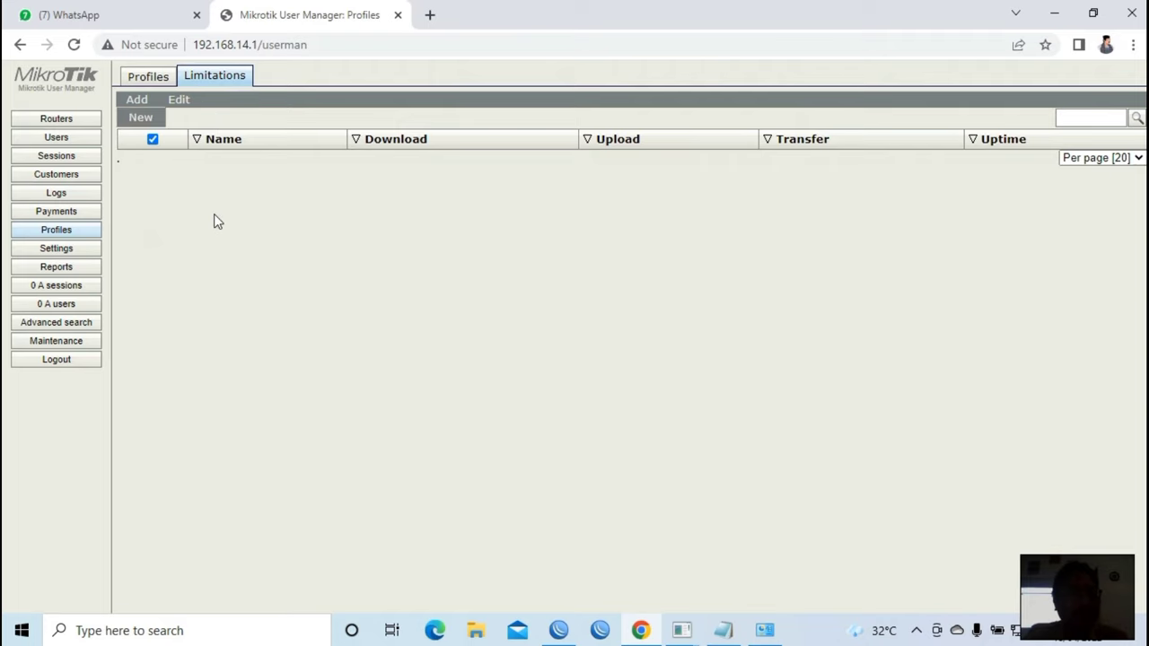
{"action": "left_click", "coordinate": [141, 115]}
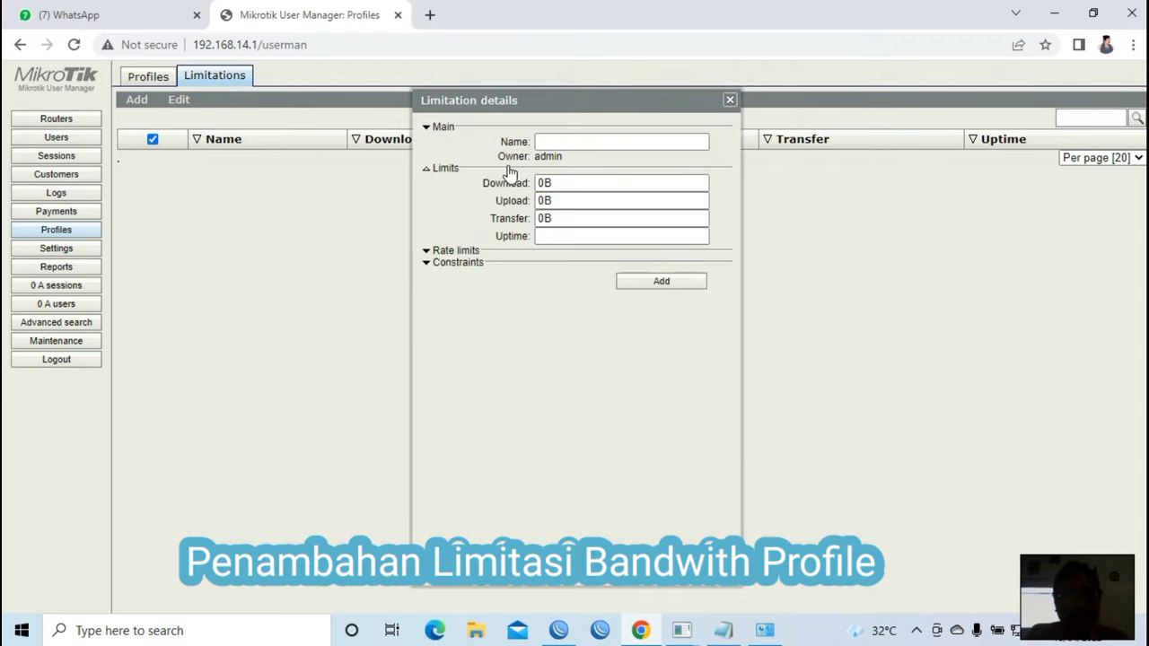
{"action": "left_click", "coordinate": [730, 101]}
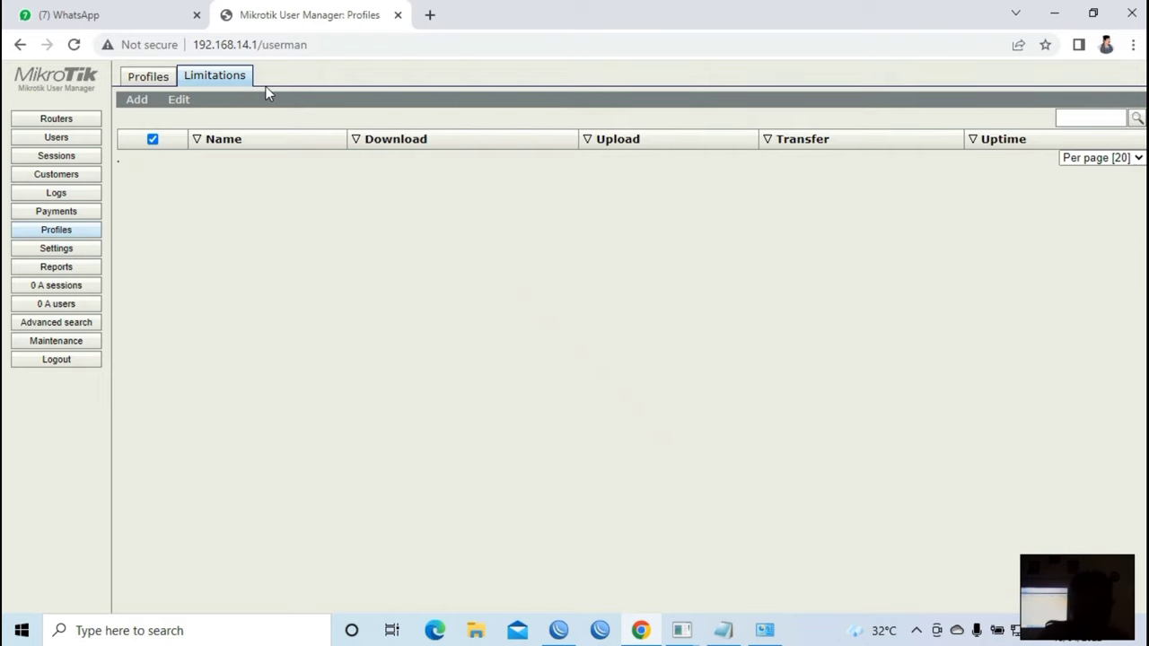
Start a new limitation named 'Paket 1 Hari' and expand its rate limits.
{"action": "left_click", "coordinate": [137, 100]}
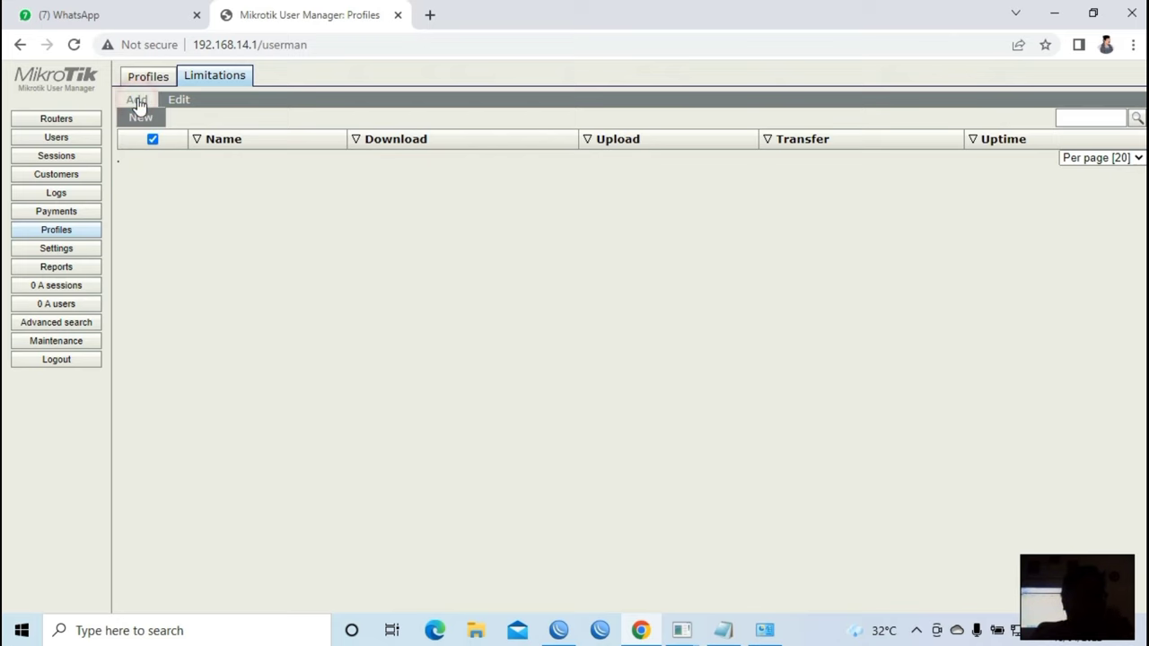
{"action": "left_click", "coordinate": [157, 117]}
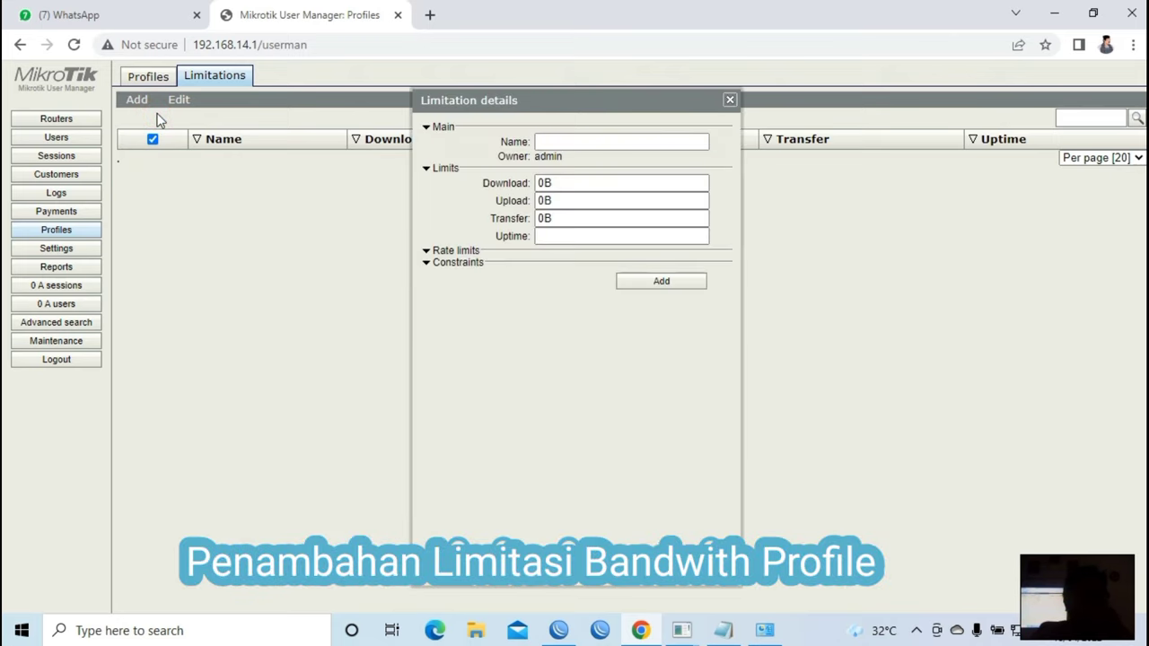
{"action": "left_click", "coordinate": [562, 141]}
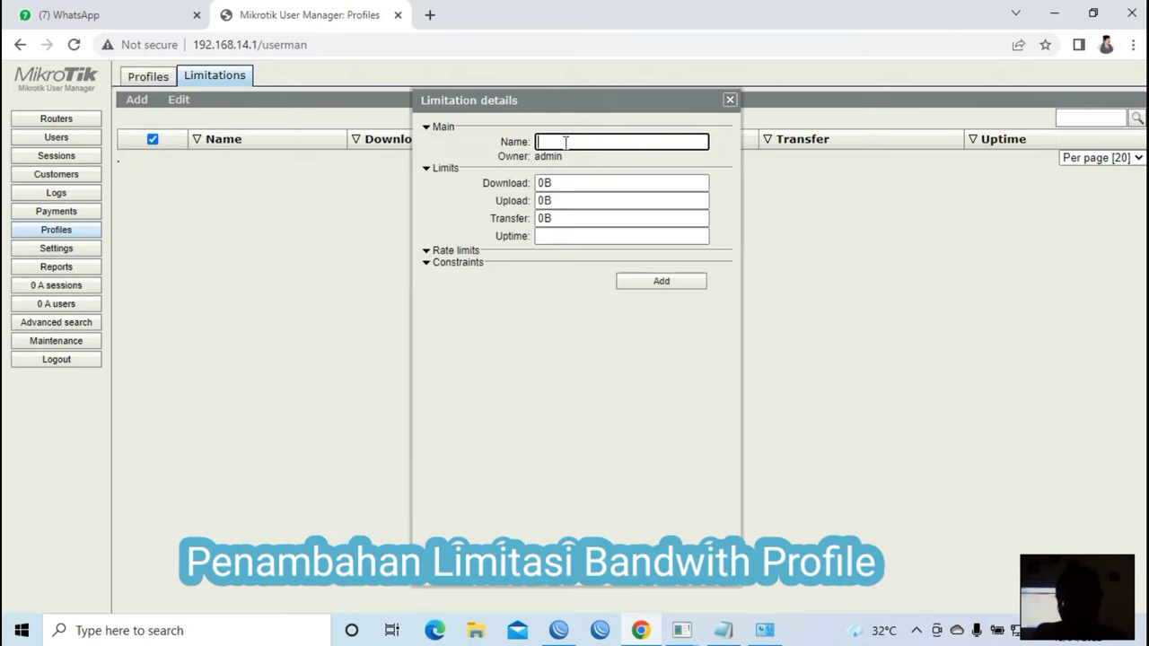
{"action": "type", "text": "Paket 1 "}
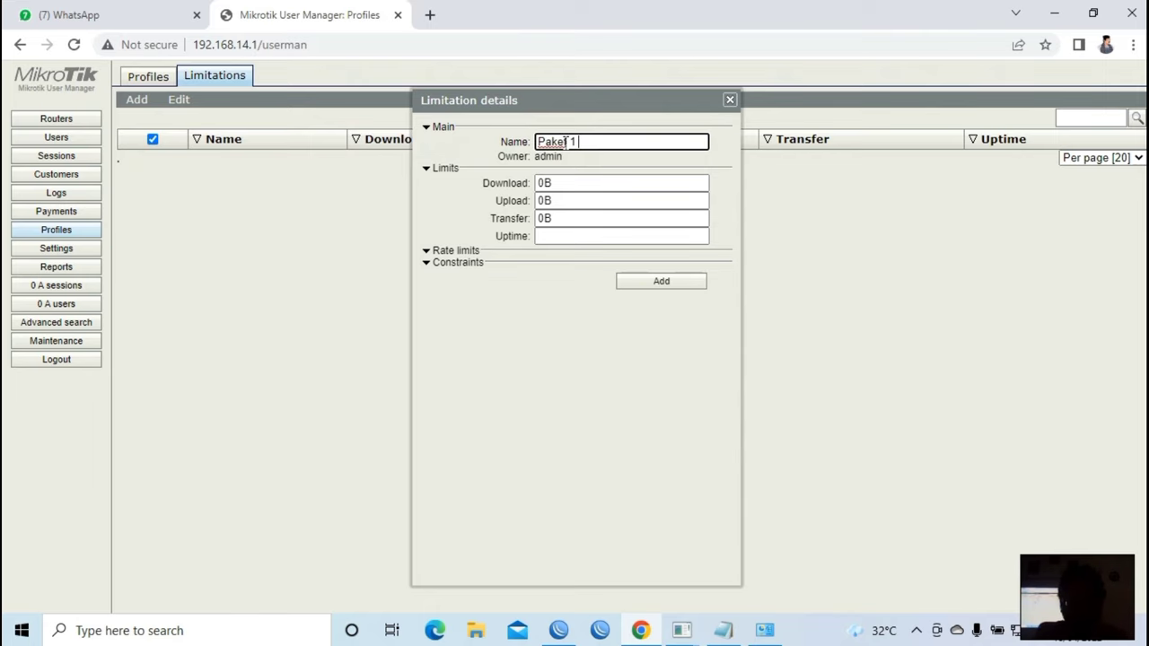
{"action": "type", "text": "Hari"}
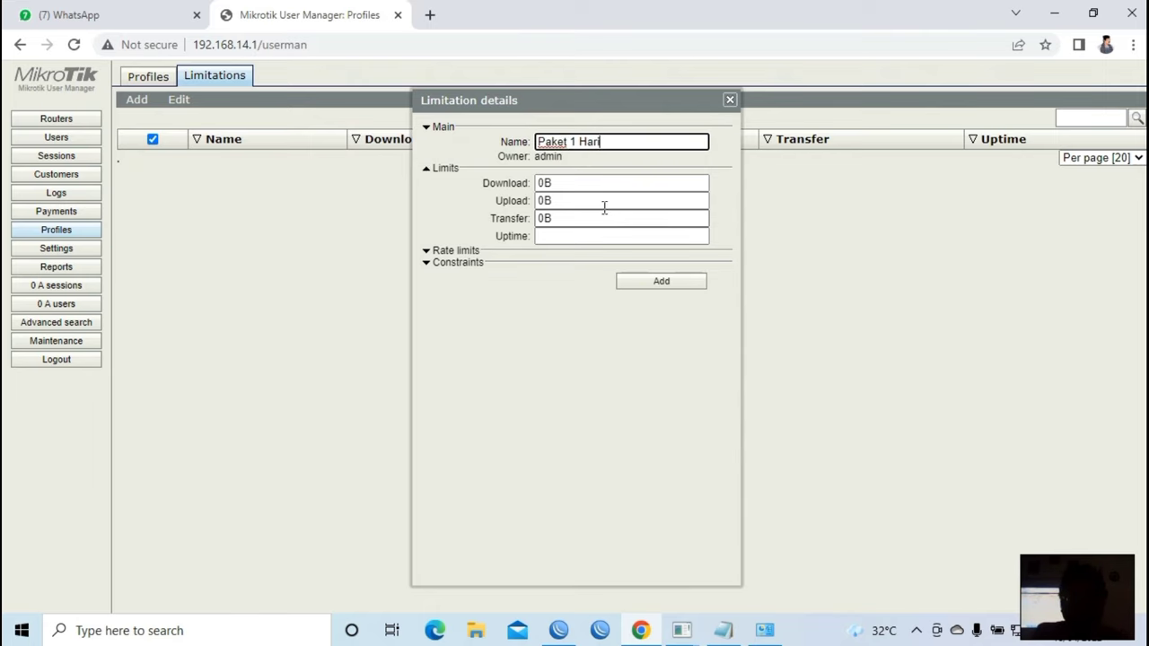
{"action": "left_click", "coordinate": [467, 253]}
Replace the 0B download and upload limits with 10G.
{"action": "left_click", "coordinate": [545, 184]}
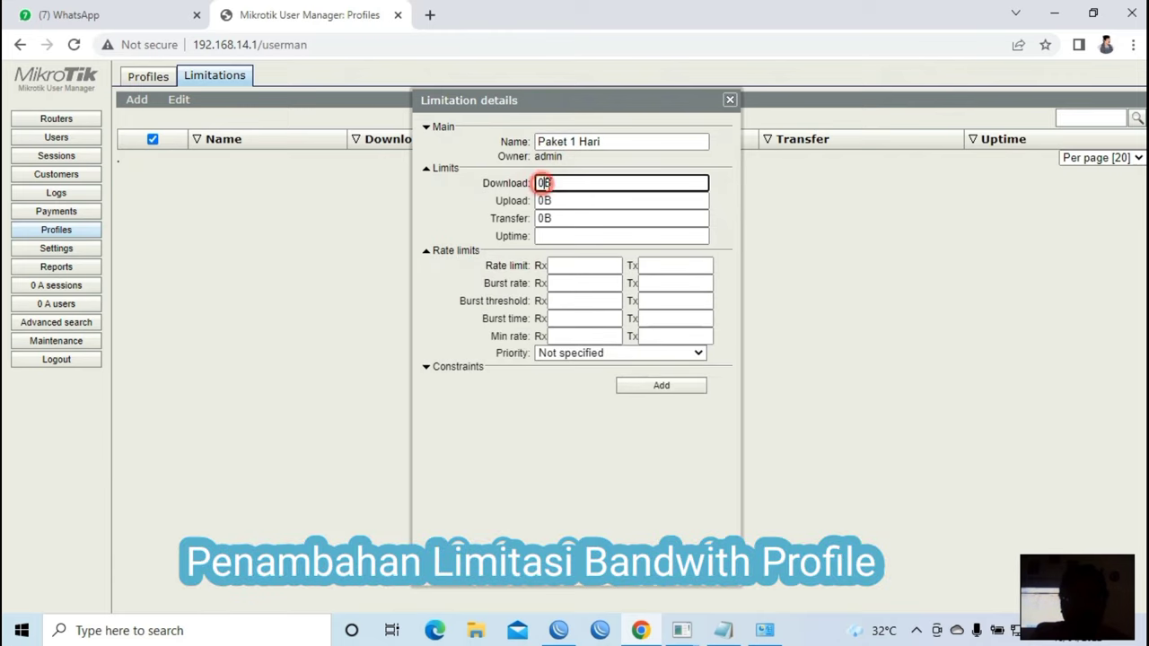
{"action": "left_click", "coordinate": [592, 181]}
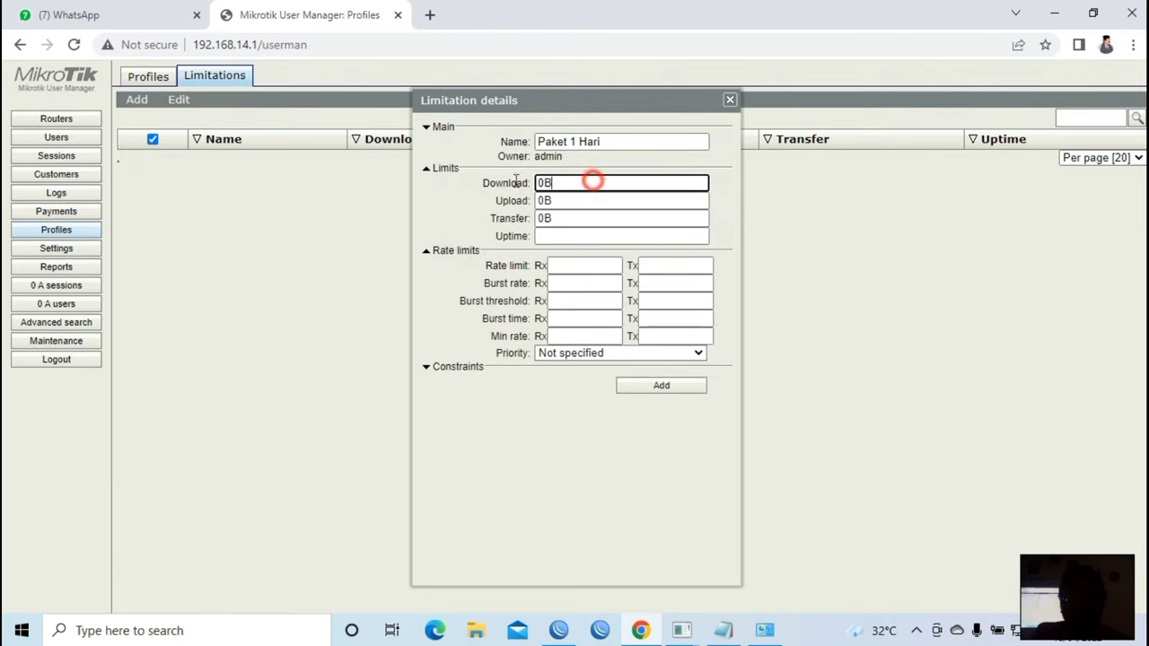
{"action": "left_click_drag", "start_coordinate": [516, 180], "coordinate": [483, 183]}
{"action": "type", "text": "10G"}
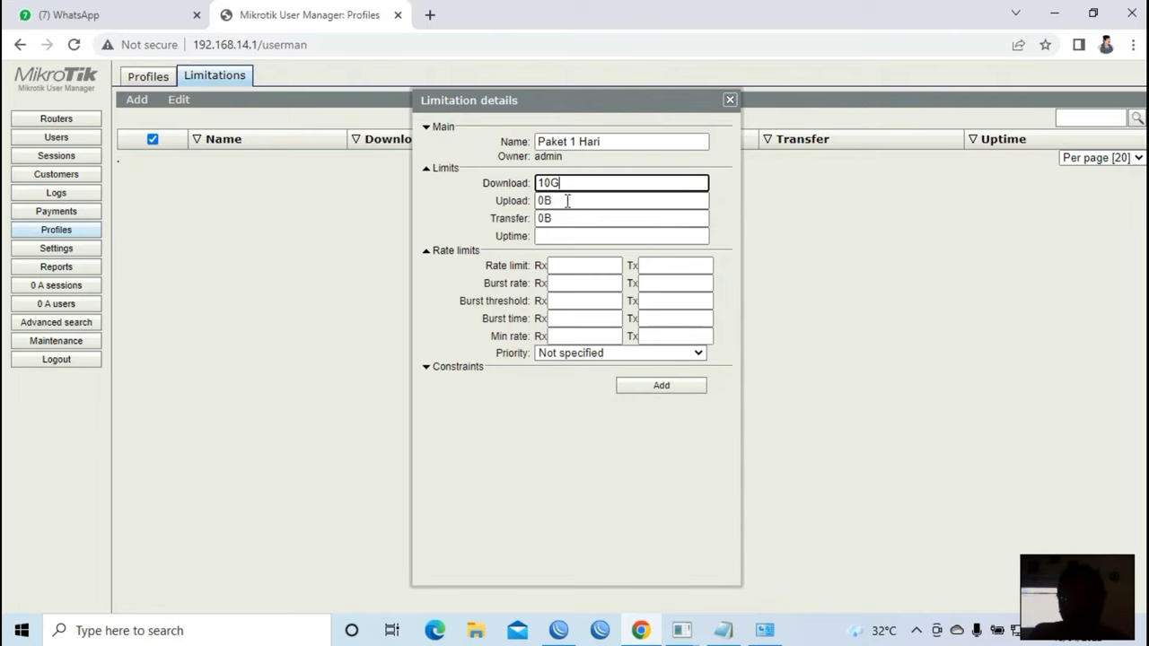
{"action": "left_click_drag", "start_coordinate": [569, 200], "coordinate": [474, 199]}
{"action": "type", "text": "10G"}
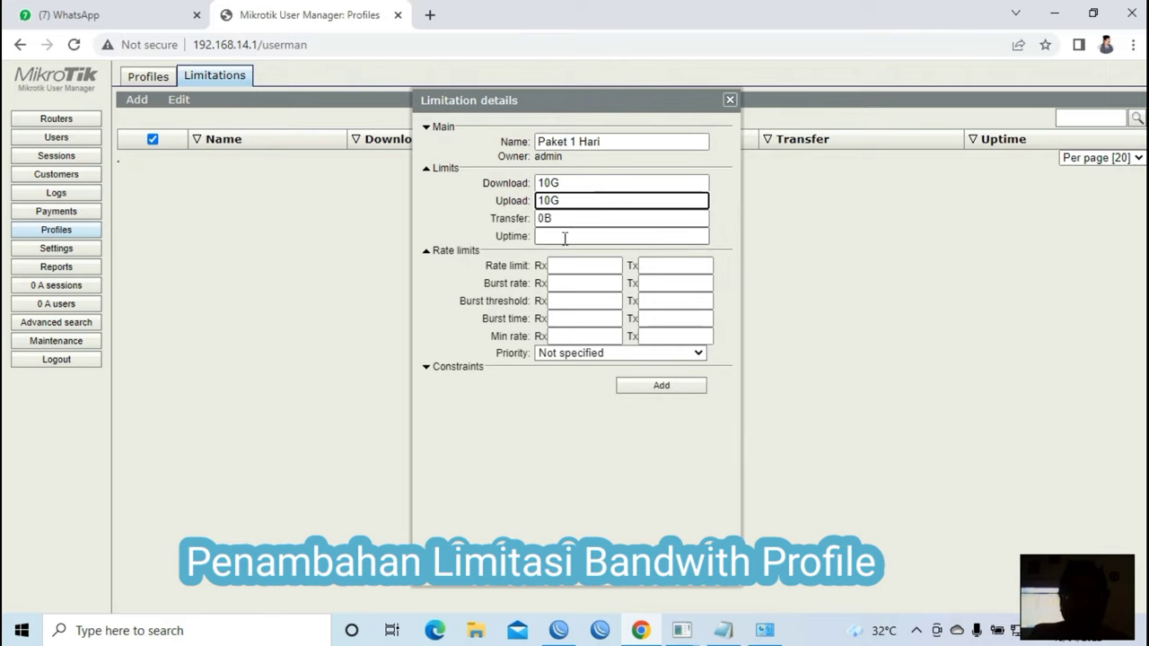
Enter a 1d uptime limit and correct the download limit value.
{"action": "left_click", "coordinate": [564, 236]}
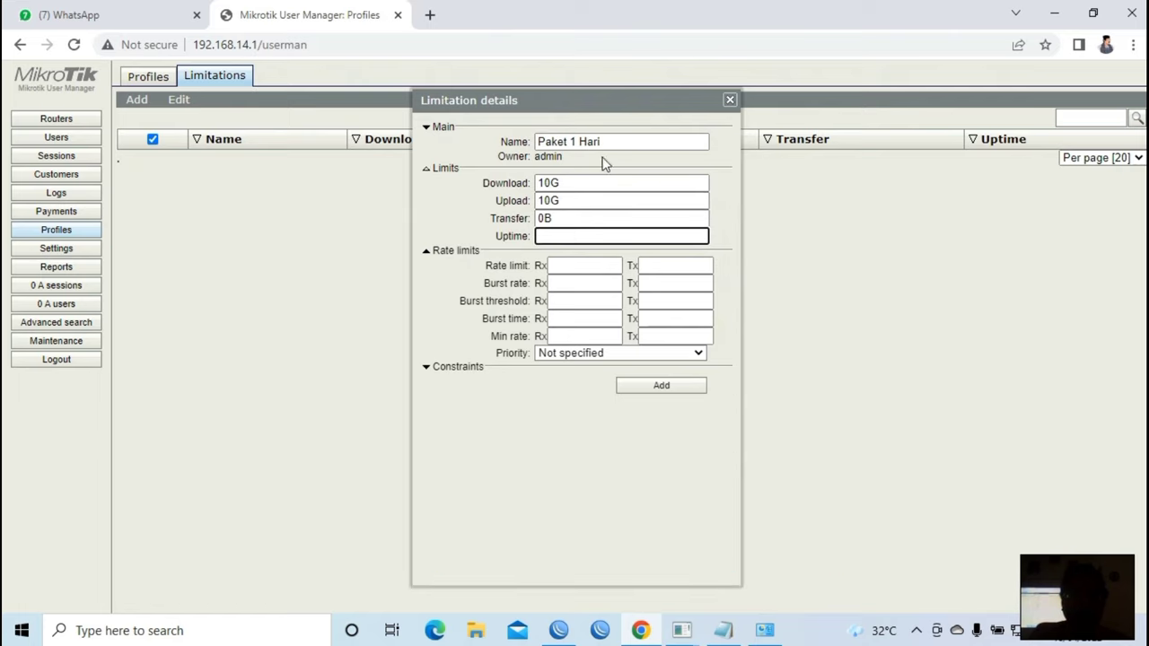
{"action": "type", "text": "1d"}
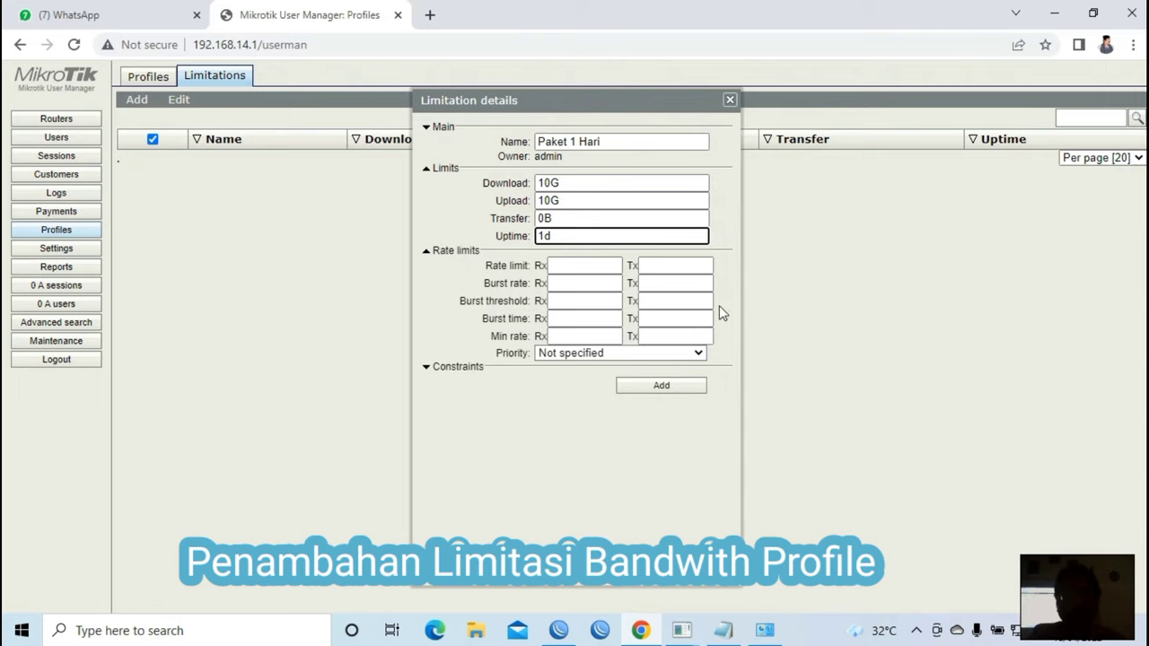
{"action": "left_click", "coordinate": [562, 200]}
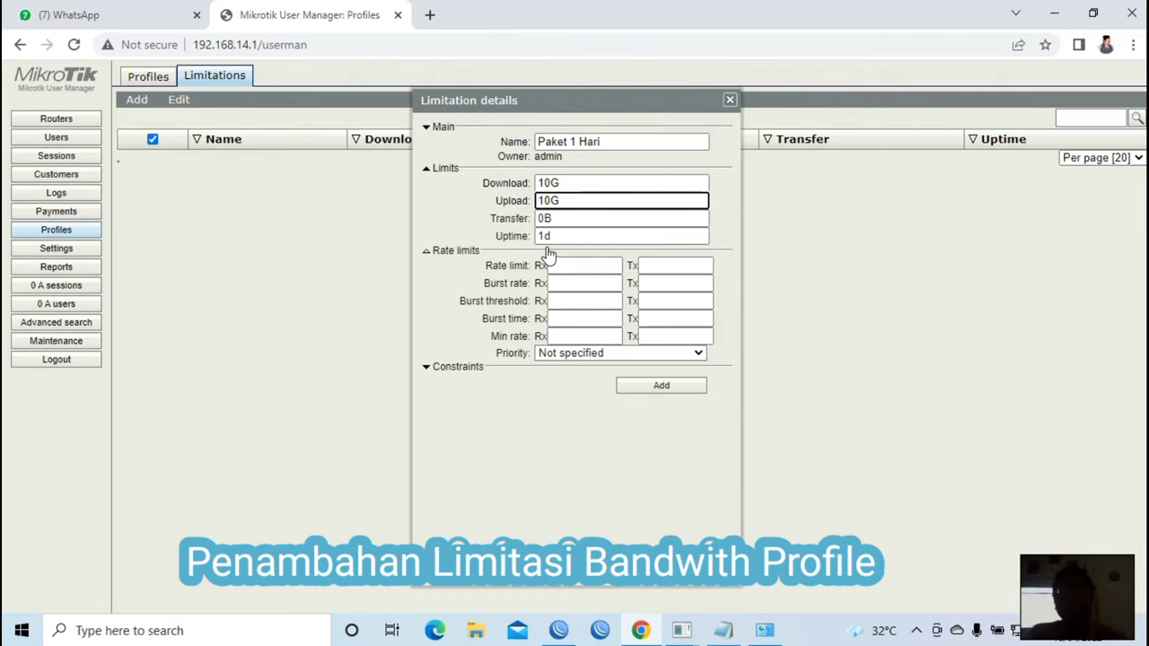
{"action": "left_click", "coordinate": [549, 182]}
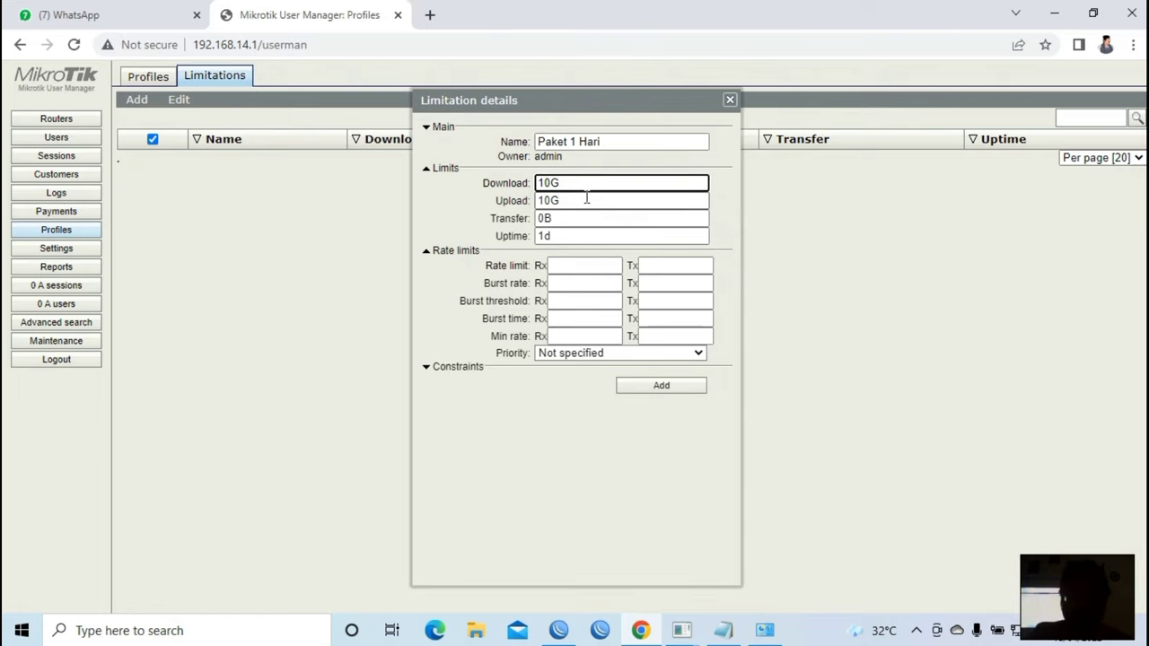
{"action": "key", "text": "BackSpace"}
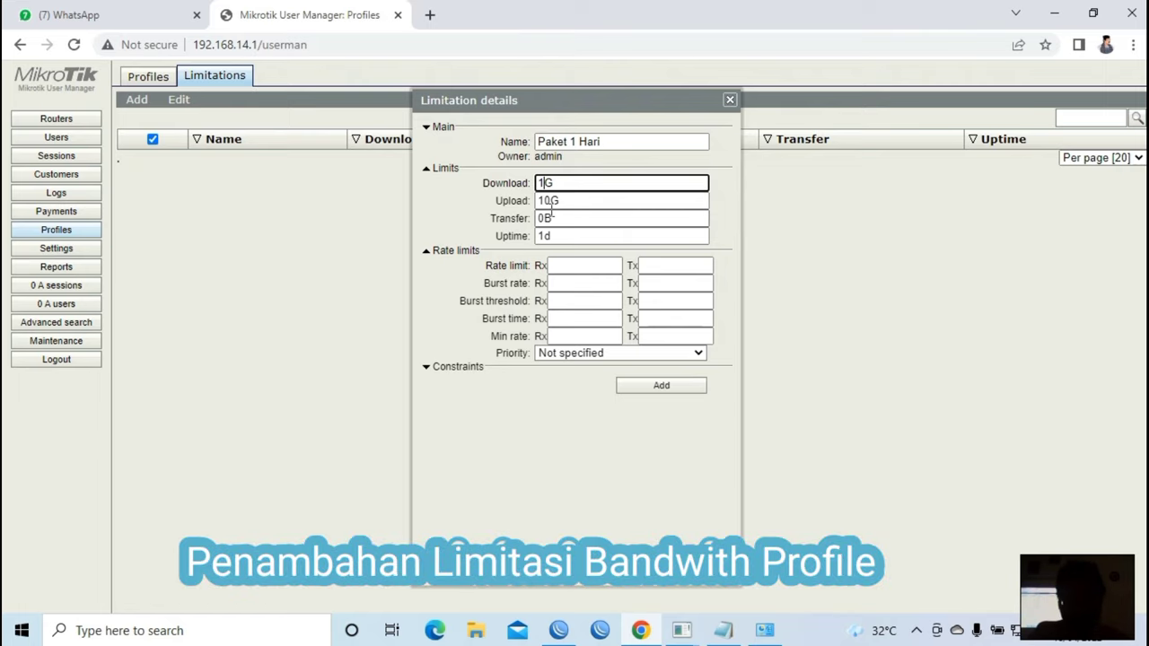
{"action": "type", "text": "0"}
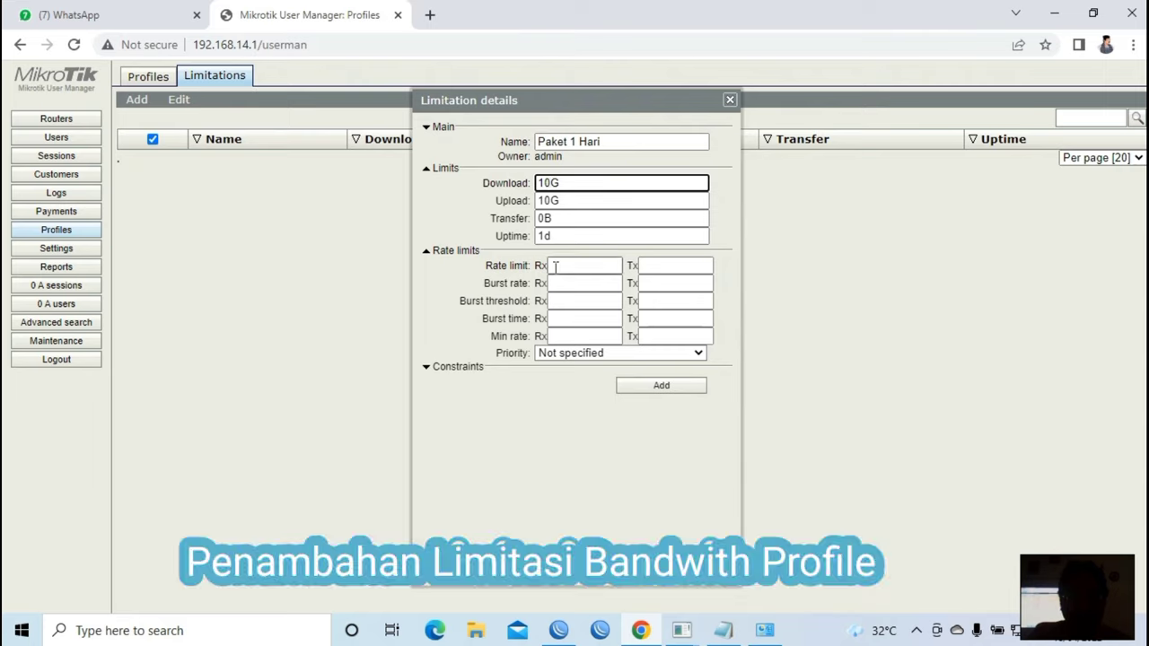
Set the rate limit to 2M receive and 3M transmit.
{"action": "left_click", "coordinate": [554, 266]}
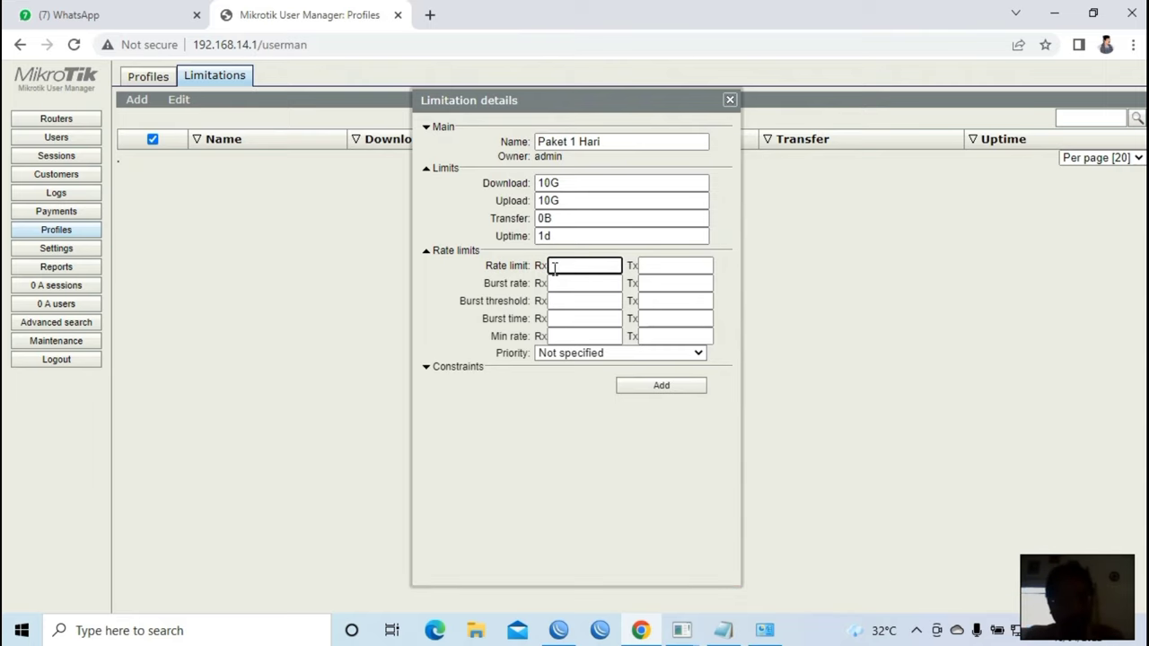
{"action": "type", "text": "3M"}
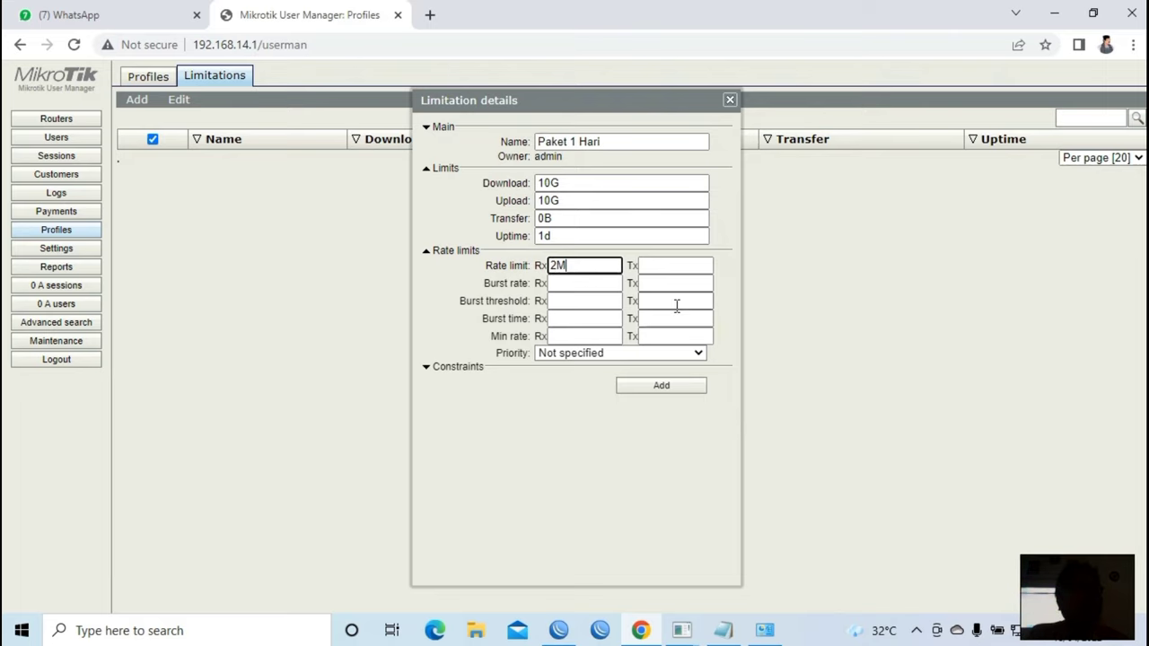
{"action": "left_click", "coordinate": [670, 268]}
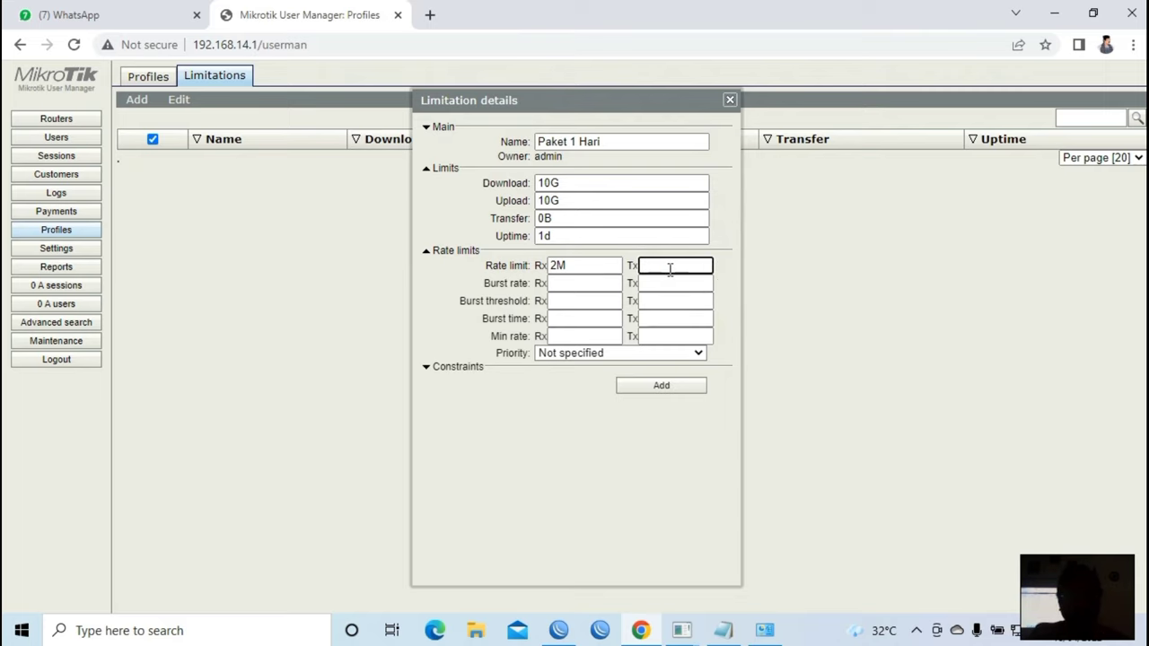
{"action": "type", "text": "3M"}
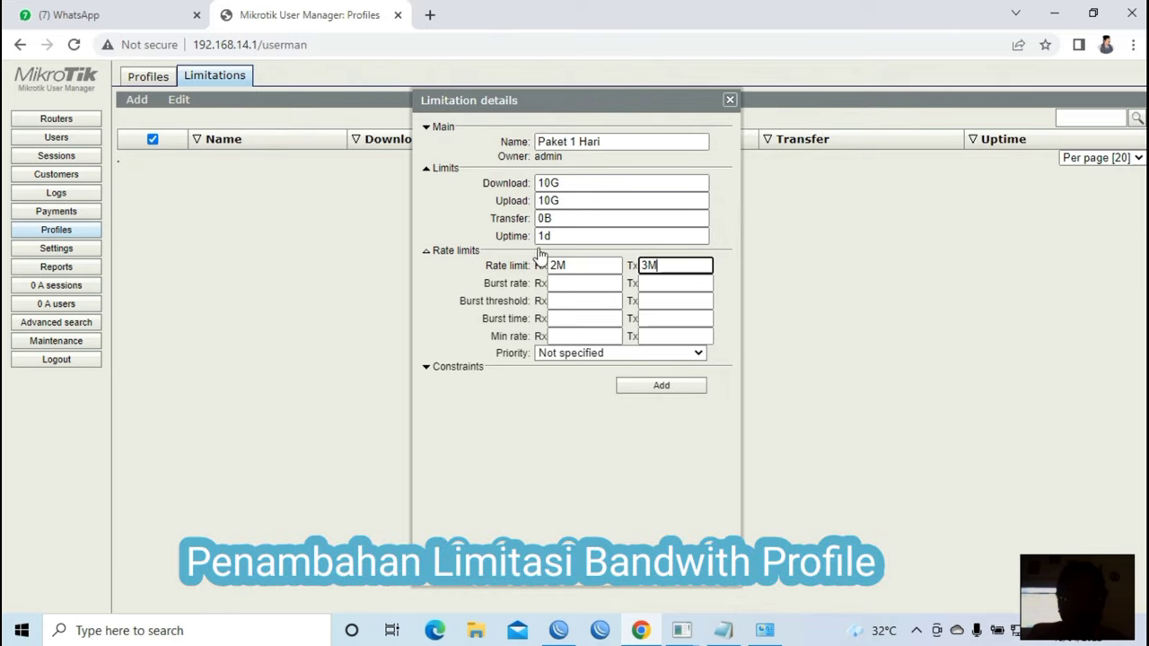
{"action": "left_click", "coordinate": [563, 219]}
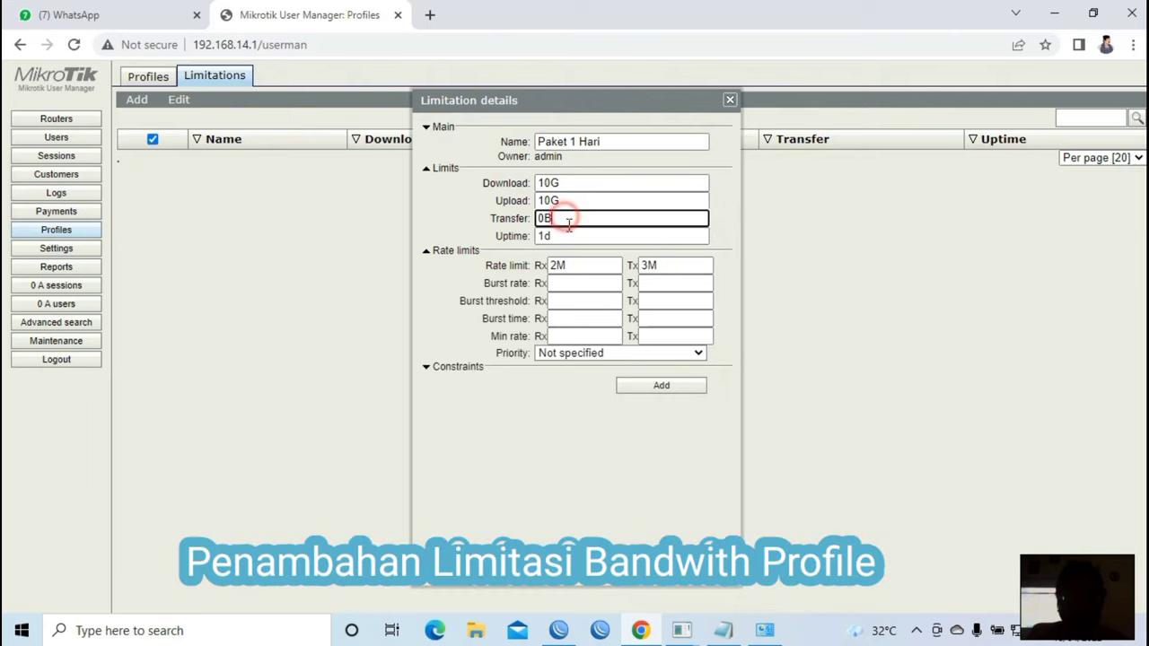
{"action": "left_click", "coordinate": [555, 301]}
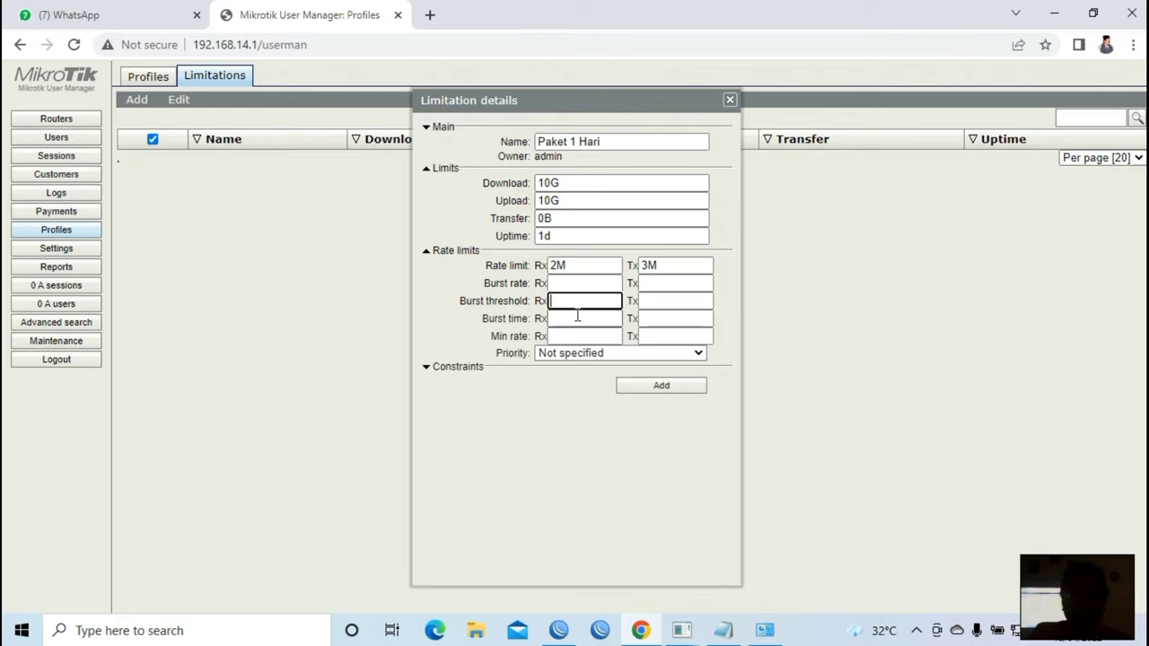
Set the minimum rate to 1M receive and 2M transmit.
{"action": "left_click", "coordinate": [560, 337]}
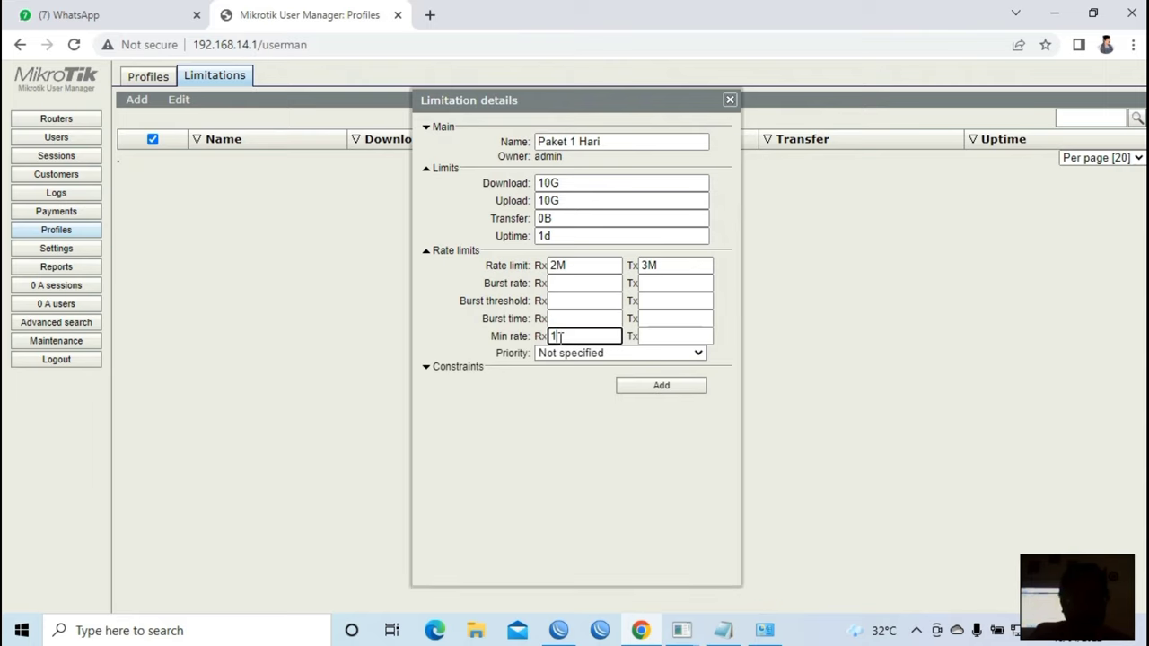
{"action": "type", "text": "M"}
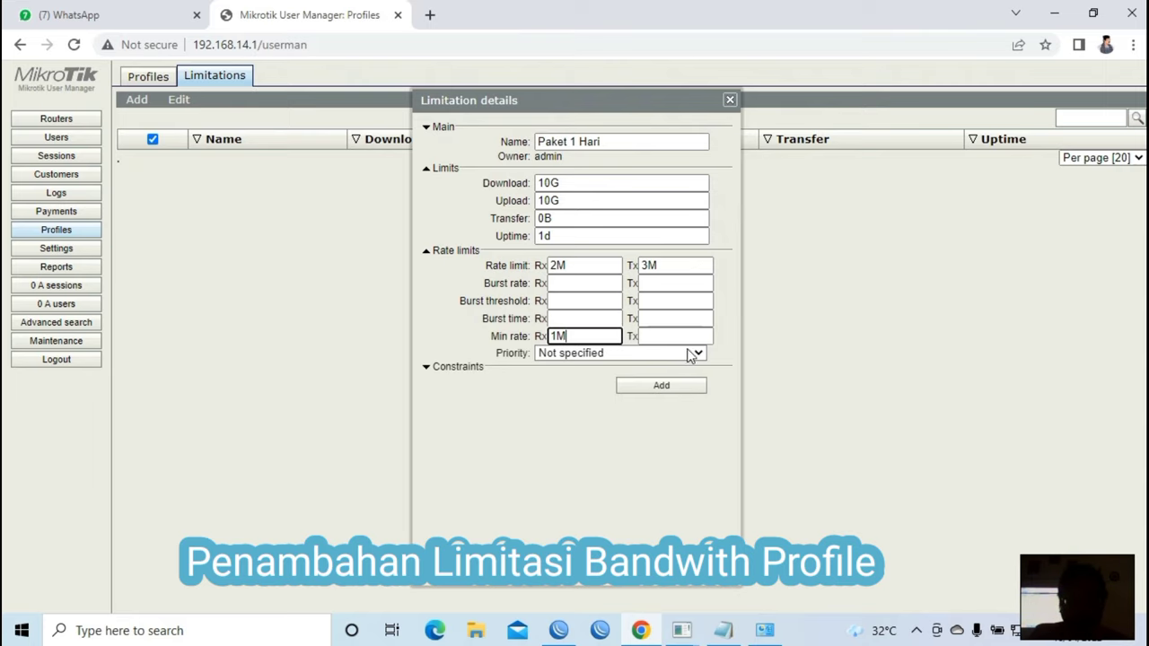
{"action": "left_click", "coordinate": [672, 335]}
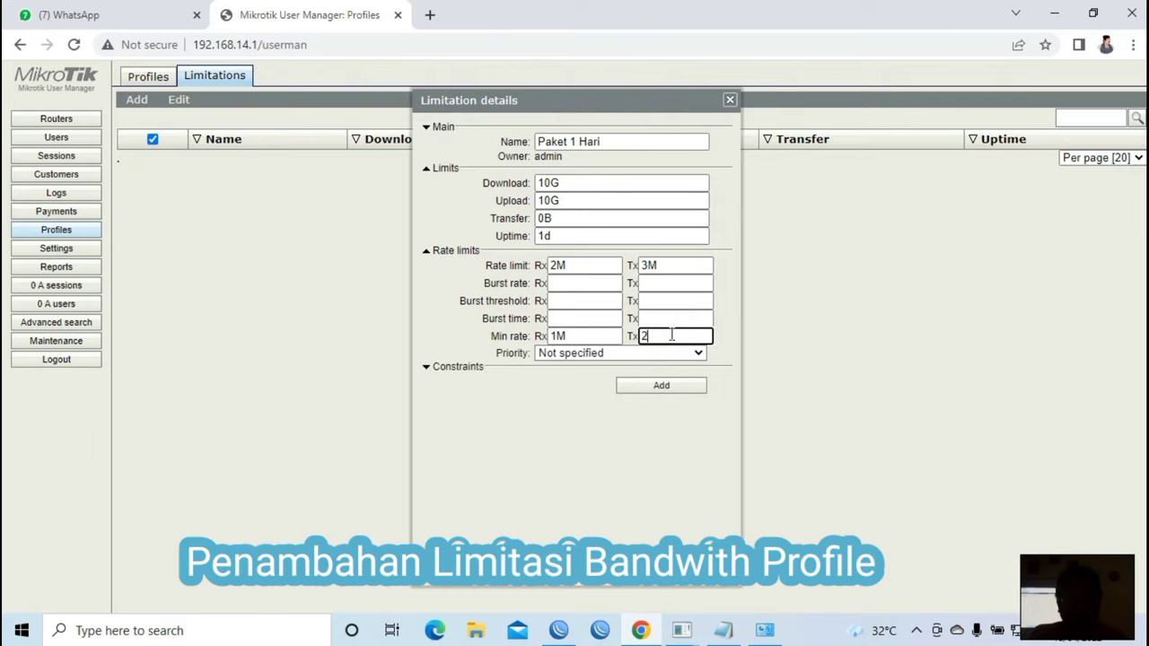
{"action": "type", "text": "2M"}
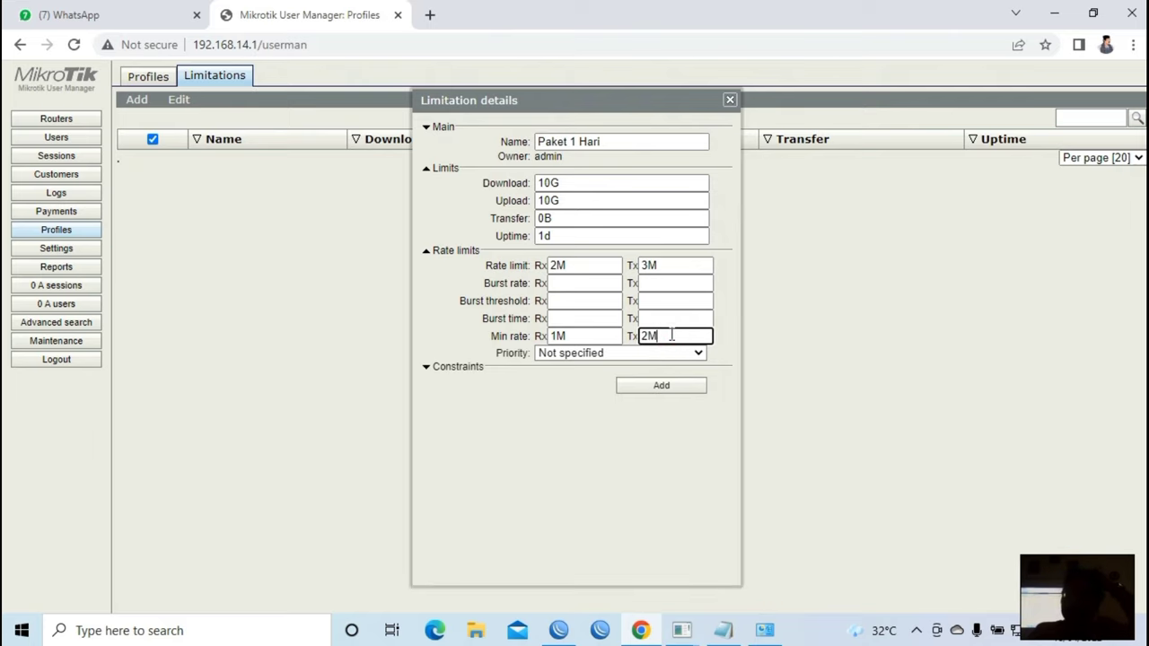
{"action": "left_click", "coordinate": [595, 354]}
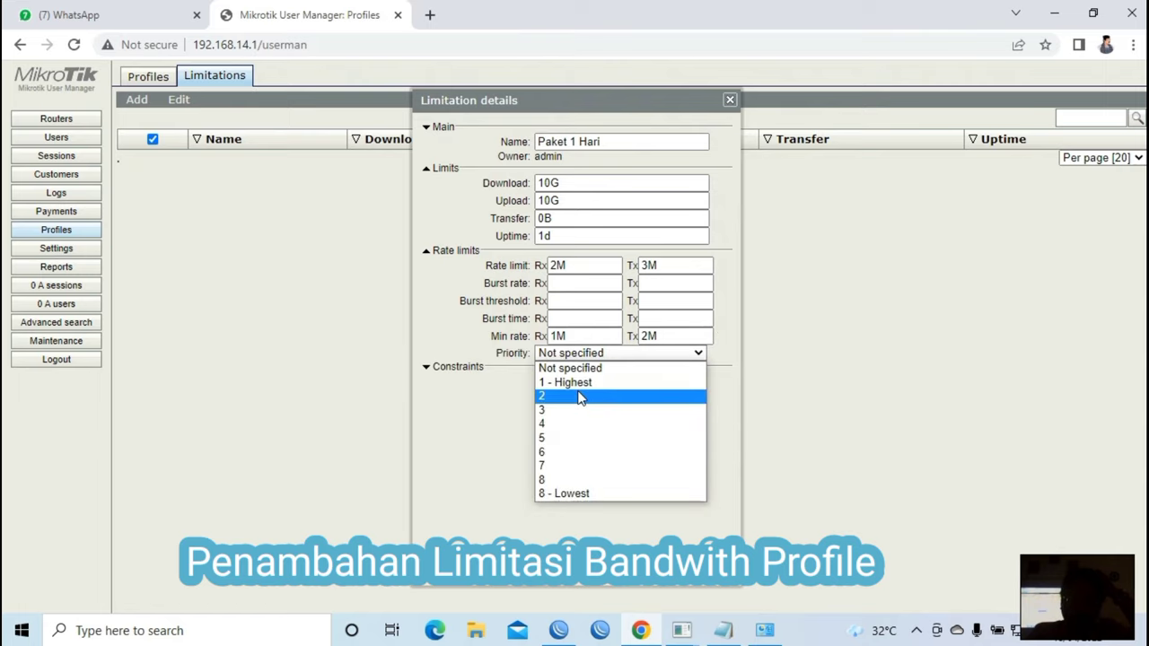
Set the limitation's priority to 1 - Highest.
{"action": "left_click", "coordinate": [578, 383]}
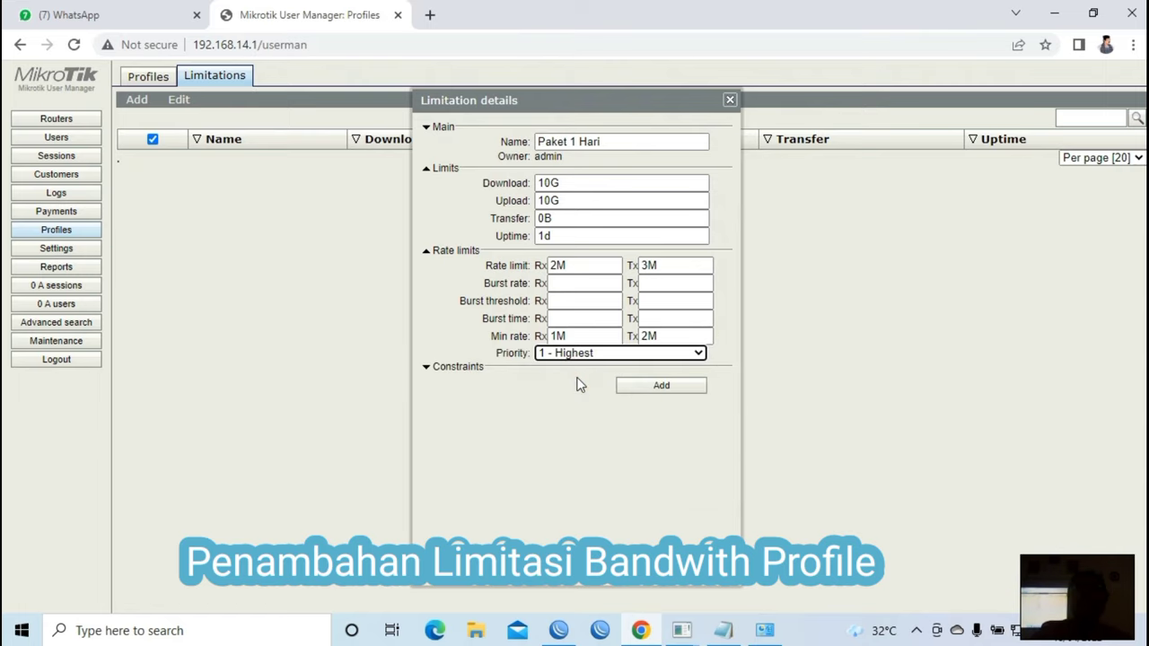
{"action": "left_click", "coordinate": [577, 383]}
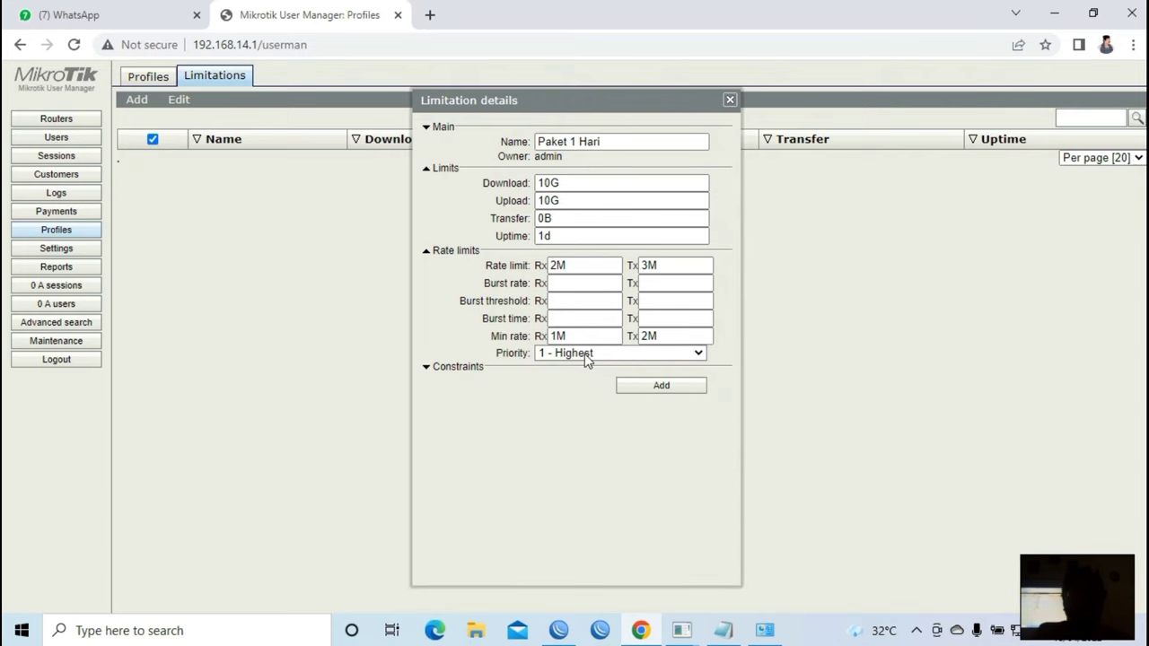
{"action": "left_click", "coordinate": [584, 354]}
{"action": "left_click", "coordinate": [584, 353]}
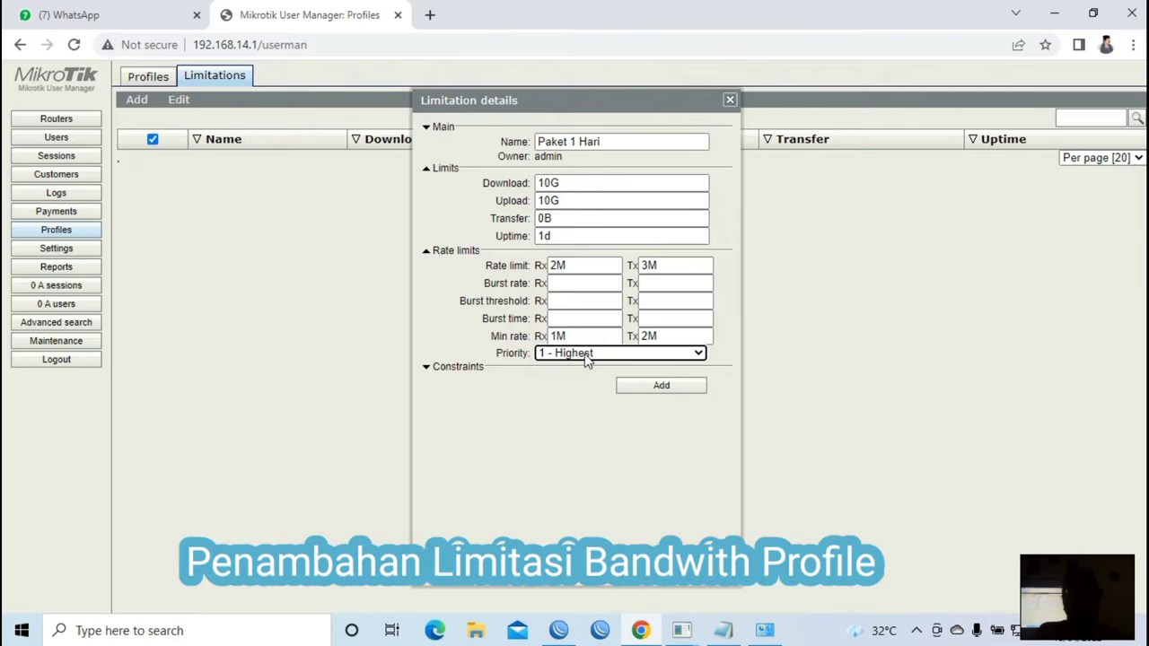
{"action": "left_click", "coordinate": [584, 353]}
{"action": "left_click", "coordinate": [554, 481]}
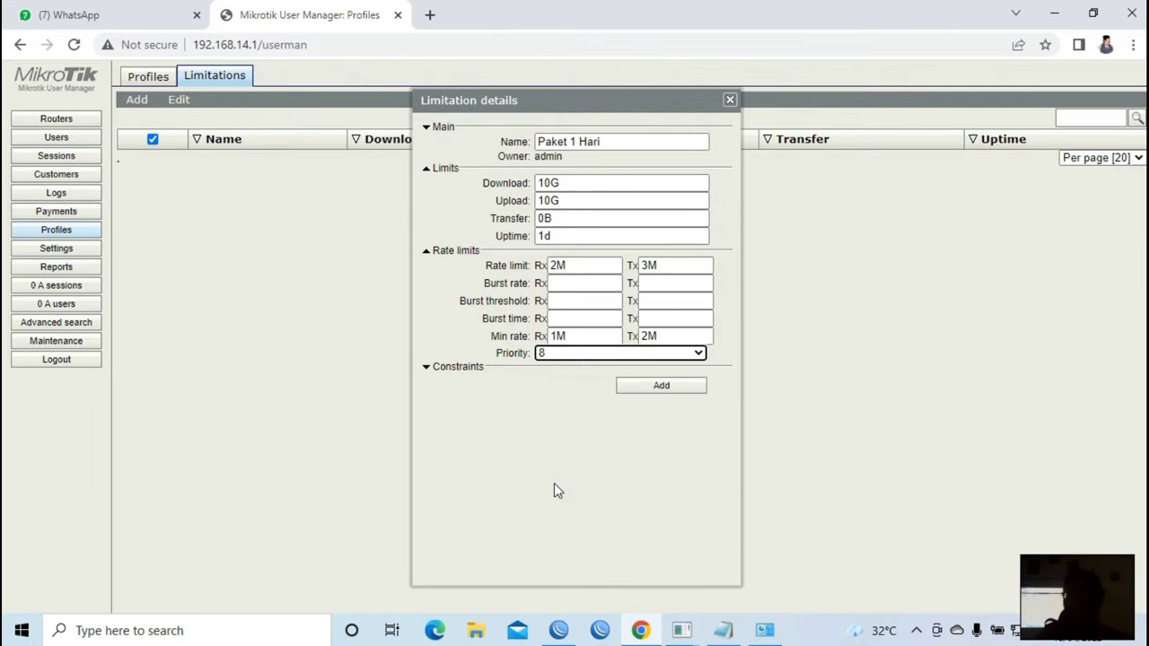
{"action": "left_click", "coordinate": [569, 337]}
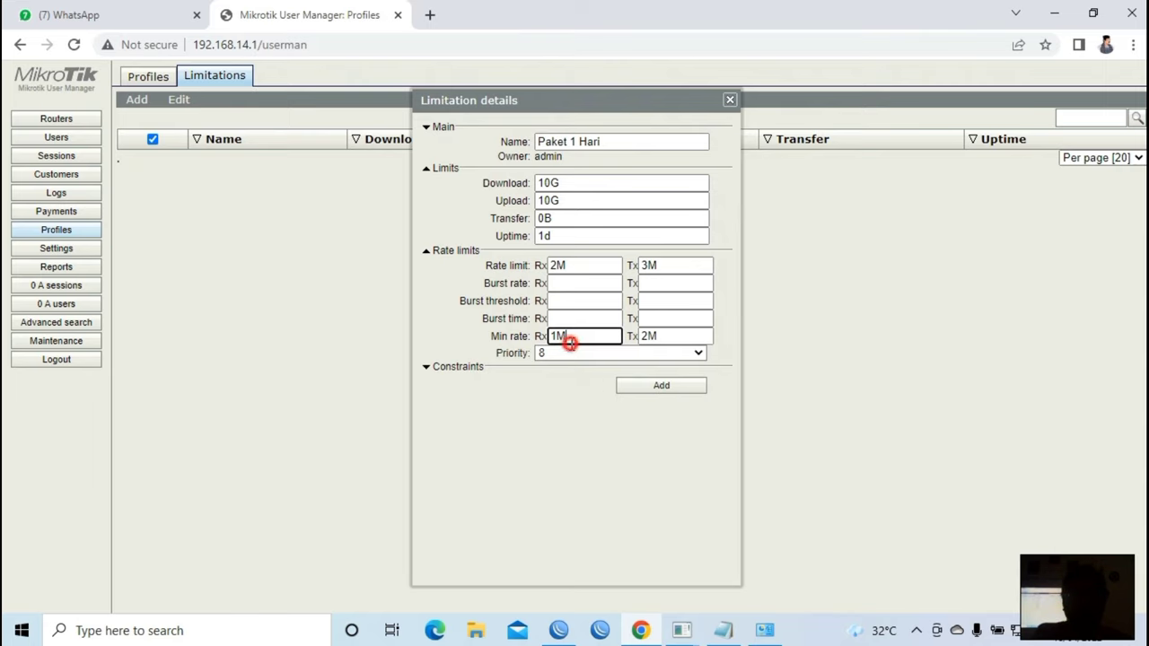
{"action": "left_click", "coordinate": [554, 356]}
{"action": "left_click", "coordinate": [547, 382]}
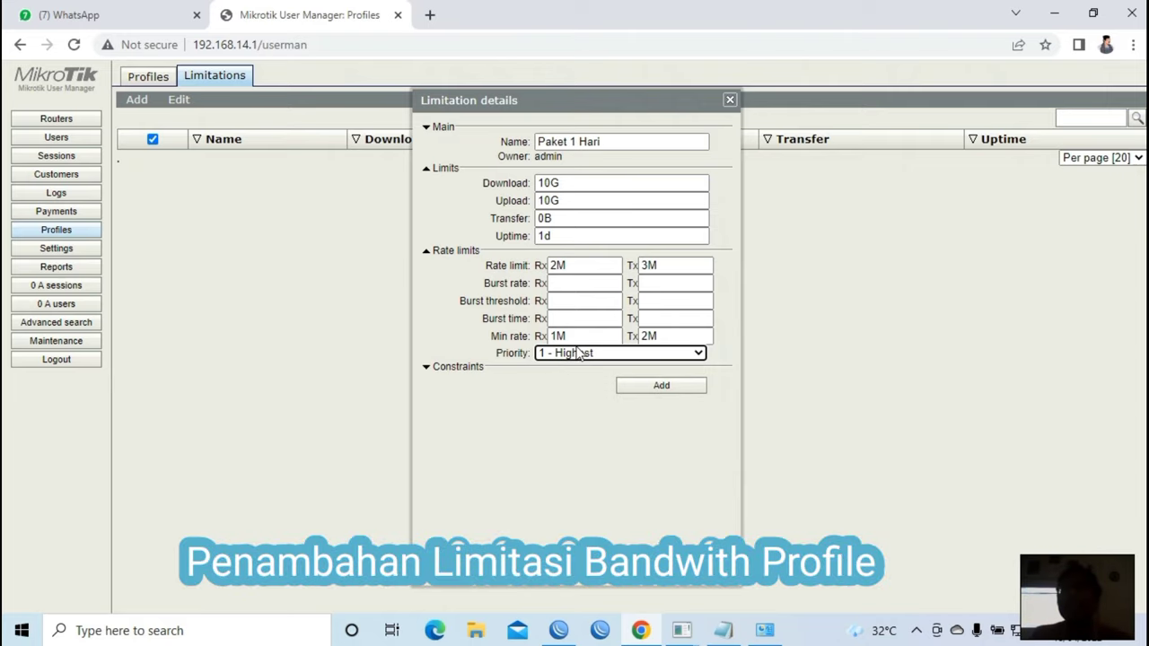
{"action": "left_click", "coordinate": [598, 356]}
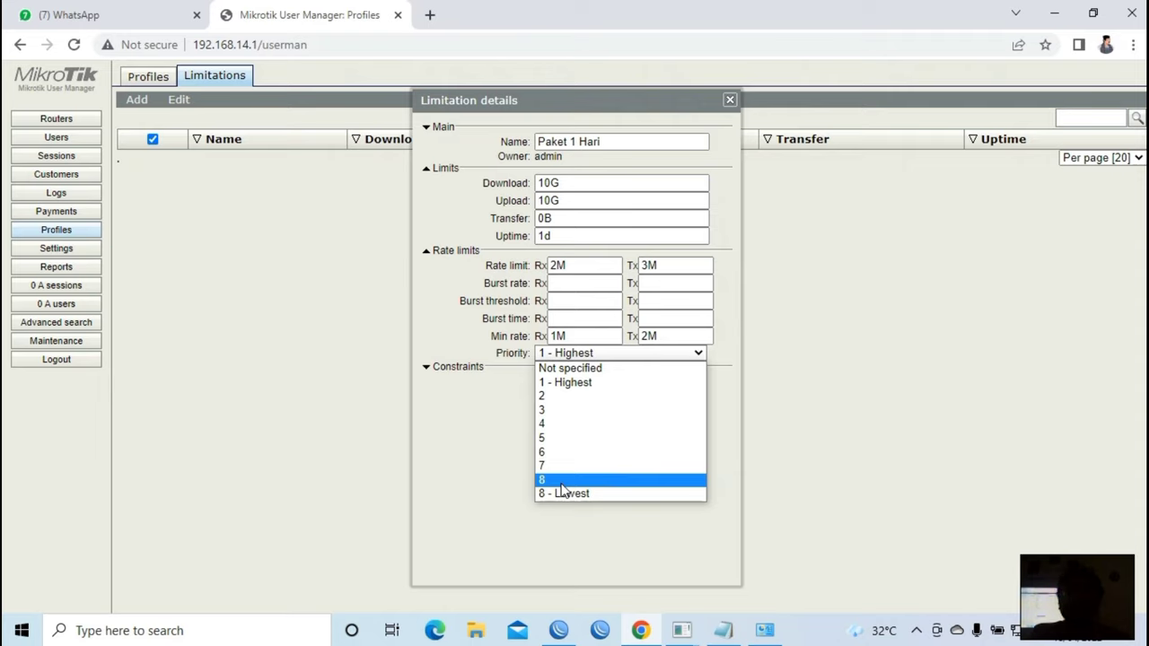
{"action": "left_click", "coordinate": [496, 452]}
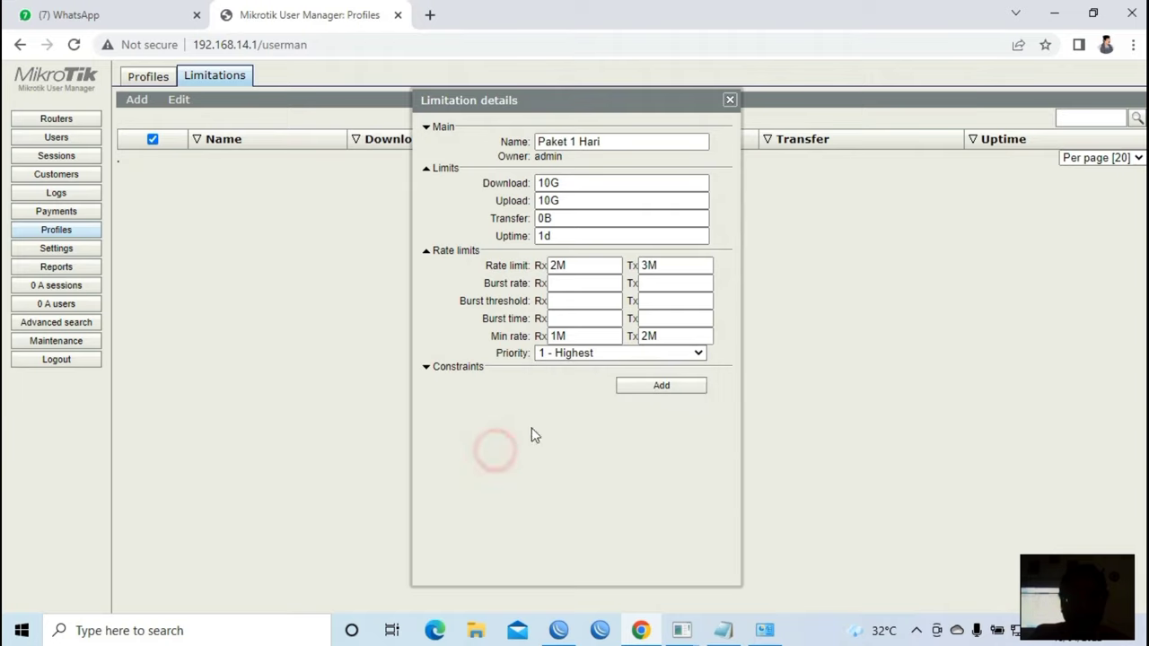
Save the Paket 1 Hari limitation and start a blank new limitation.
{"action": "left_click", "coordinate": [634, 395]}
{"action": "left_click", "coordinate": [235, 84]}
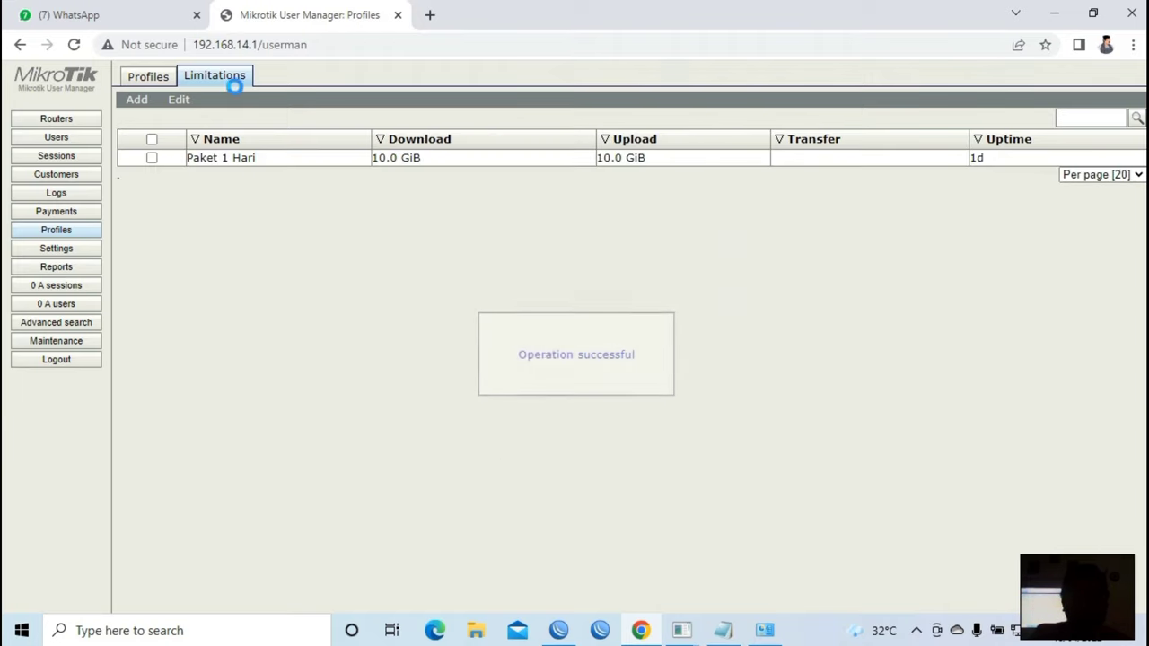
{"action": "left_click", "coordinate": [135, 101]}
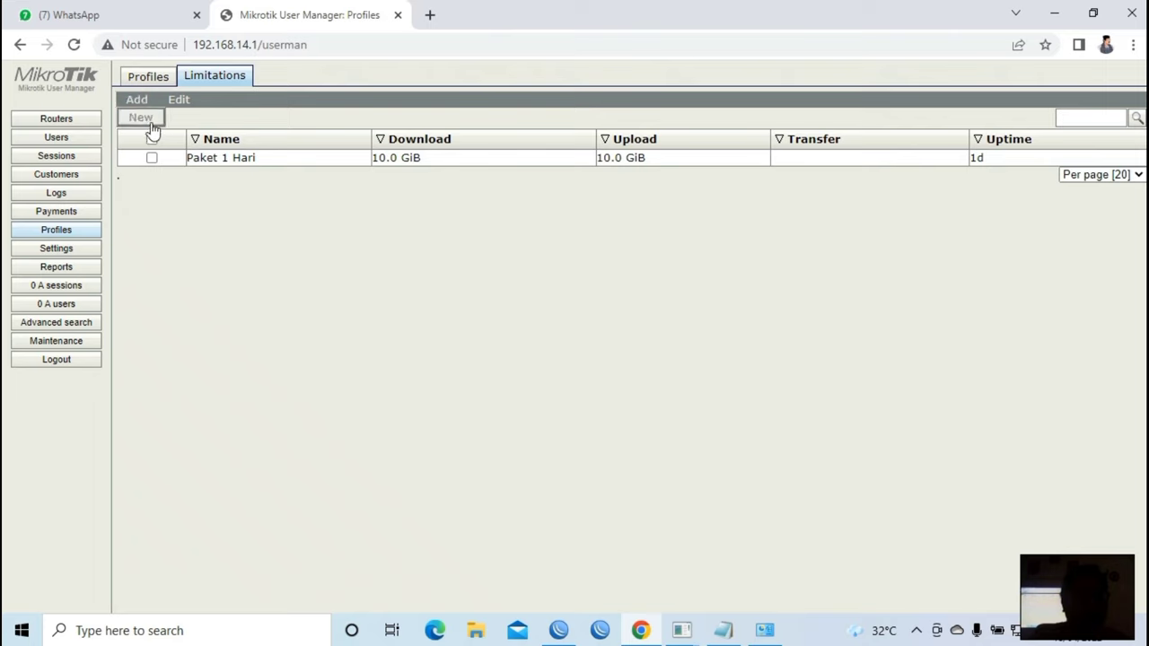
{"action": "left_click", "coordinate": [147, 119]}
Name the limitation 'Paket 1 Bulan' with 75G download, 75G upload and 30d uptime.
{"action": "left_click", "coordinate": [556, 142]}
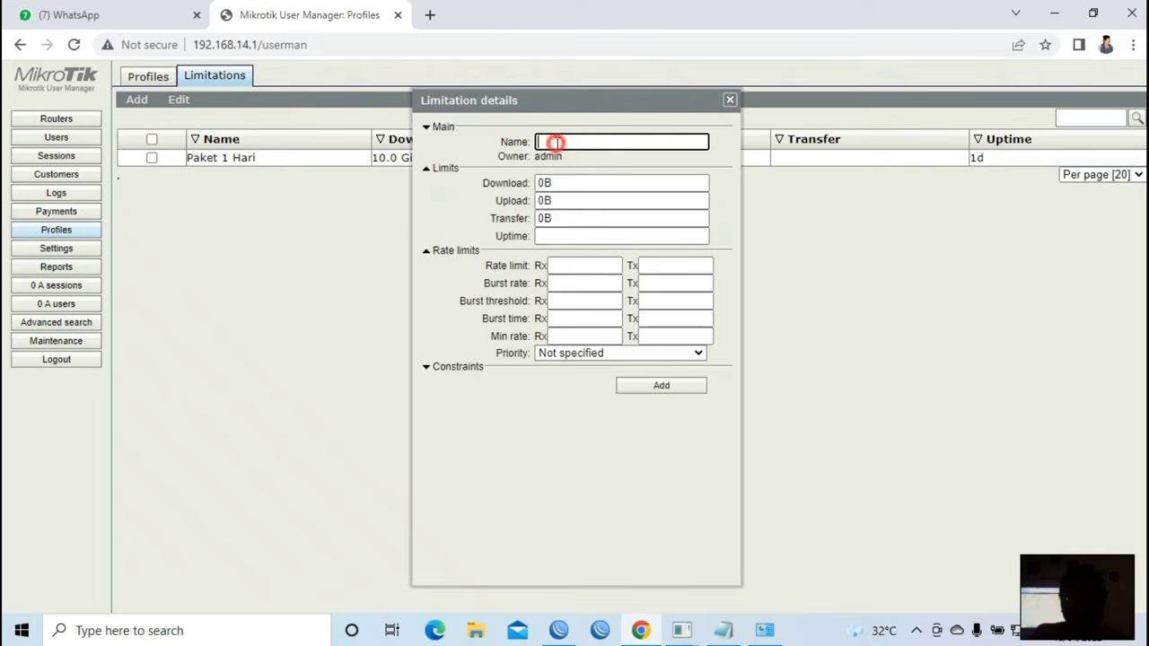
{"action": "type", "text": "Paket 1 Bulan"}
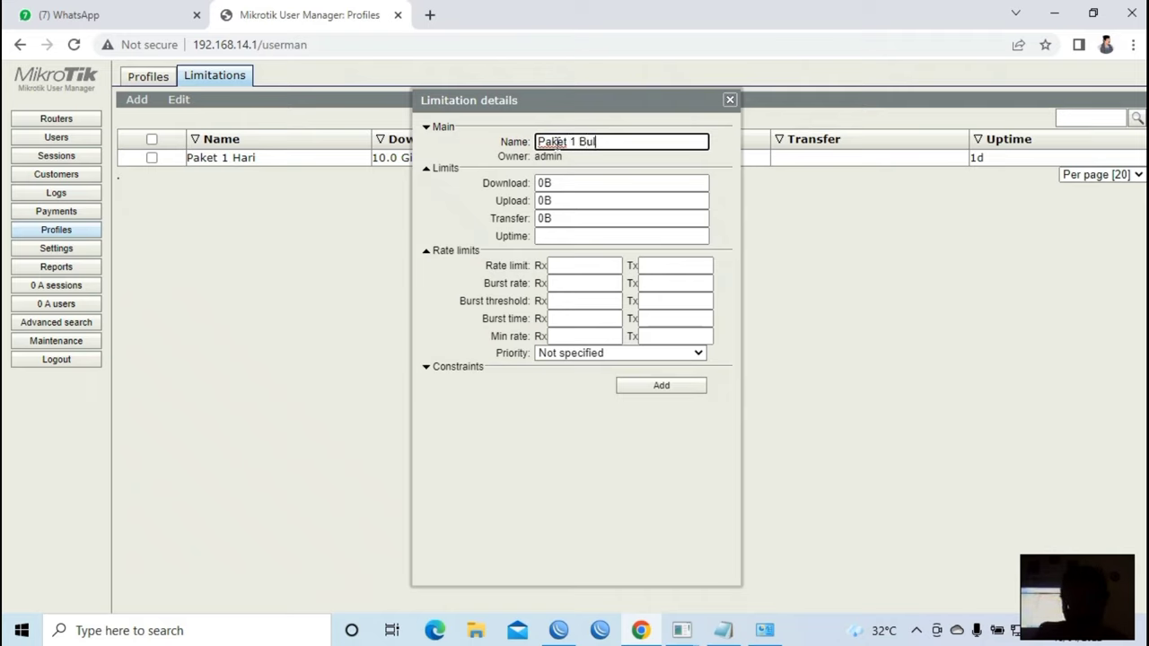
{"action": "double_click", "coordinate": [547, 183]}
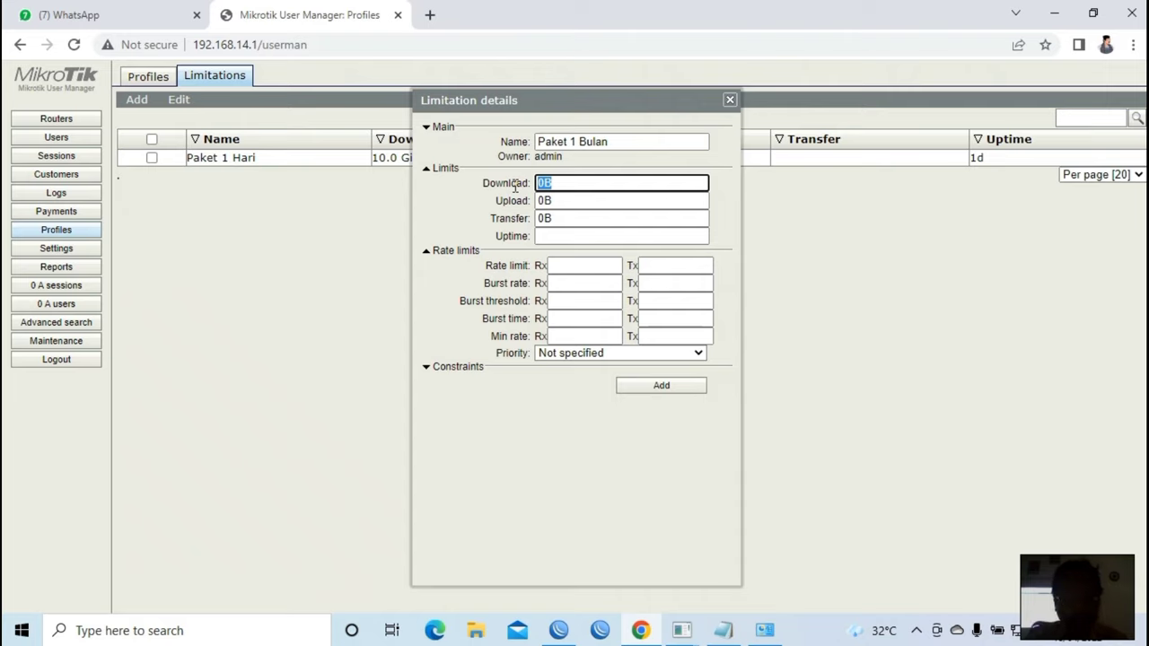
{"action": "type", "text": "75G"}
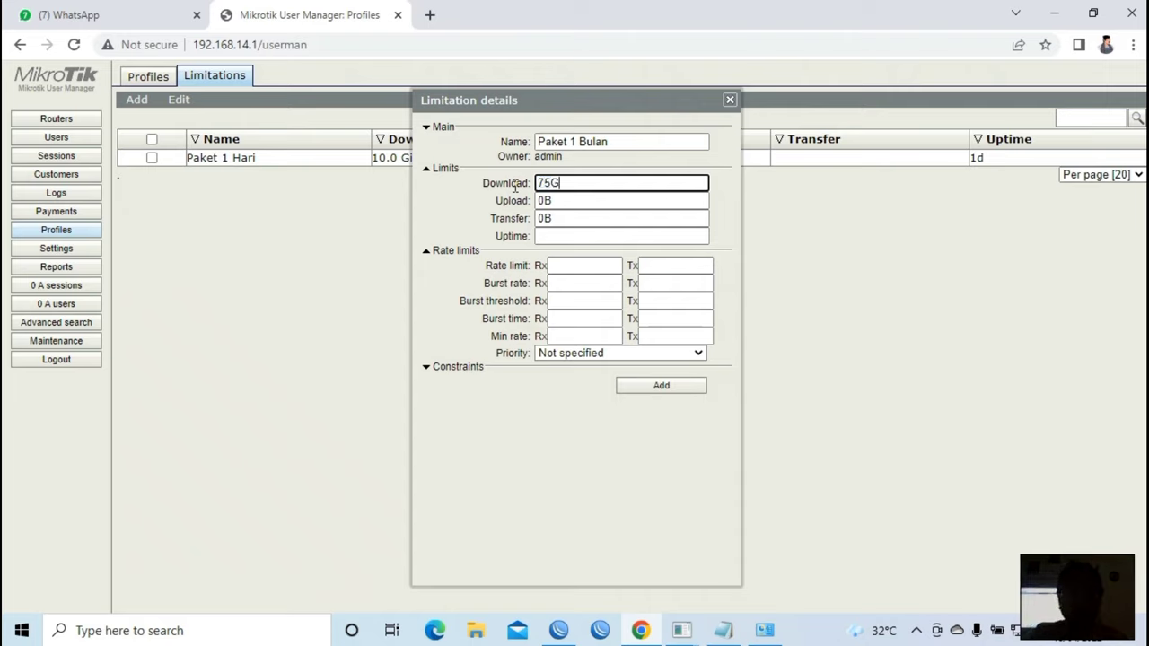
{"action": "key", "text": "Tab"}
{"action": "type", "text": "7"}
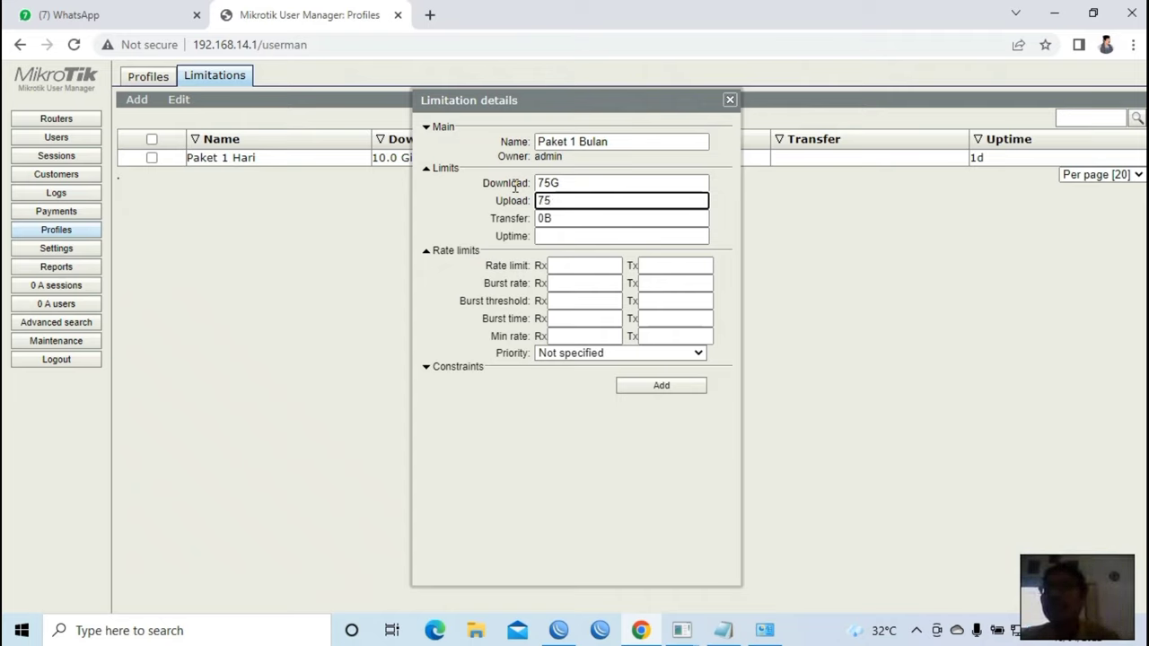
{"action": "type", "text": "5"}
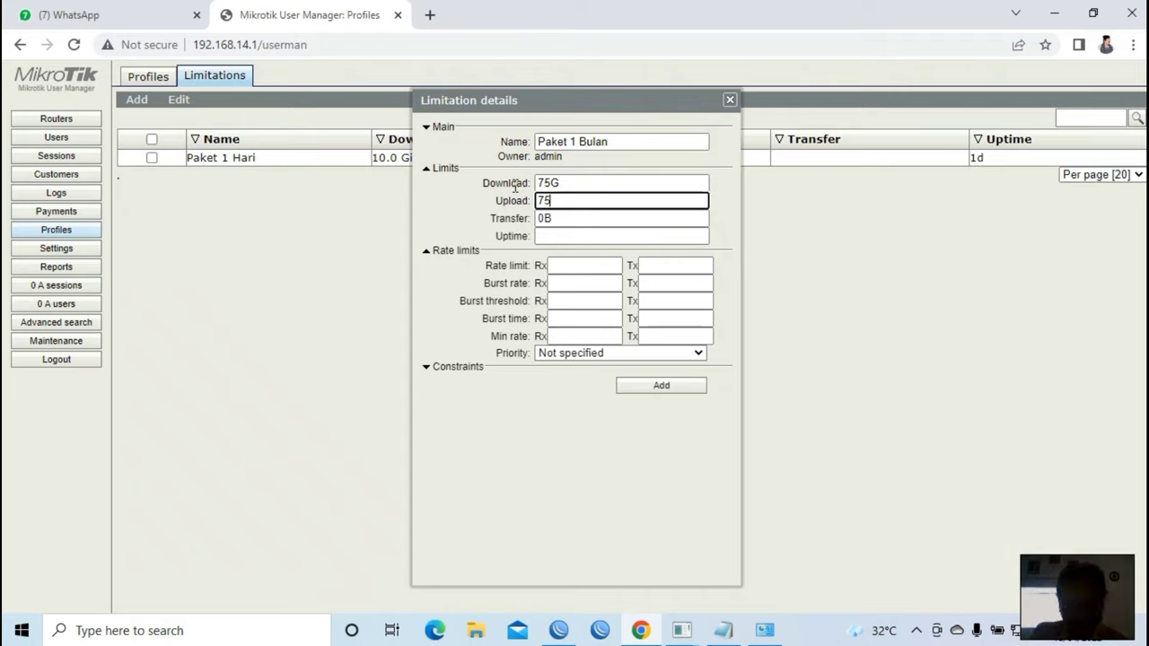
{"action": "type", "text": "G"}
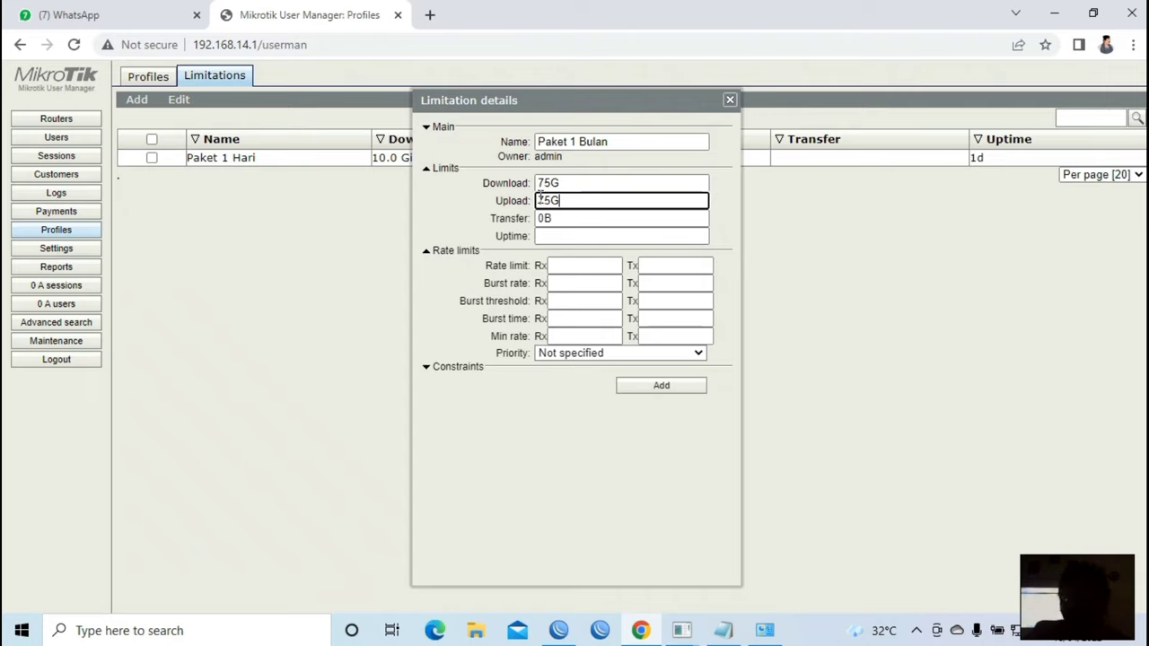
{"action": "left_click", "coordinate": [569, 236]}
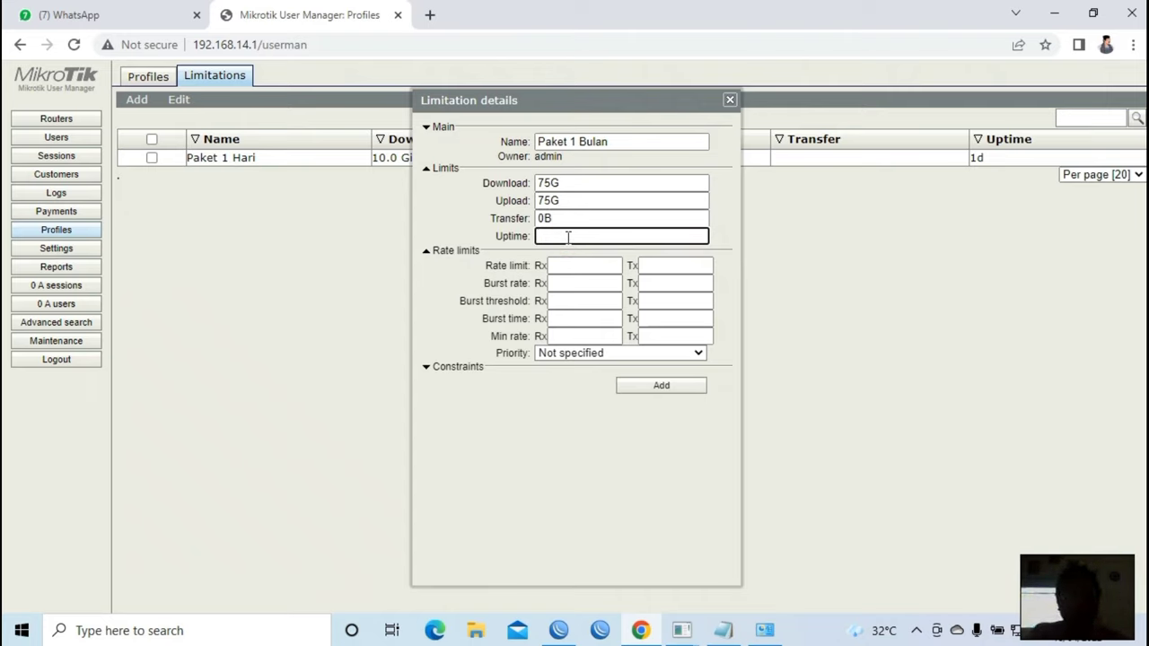
{"action": "type", "text": "30d"}
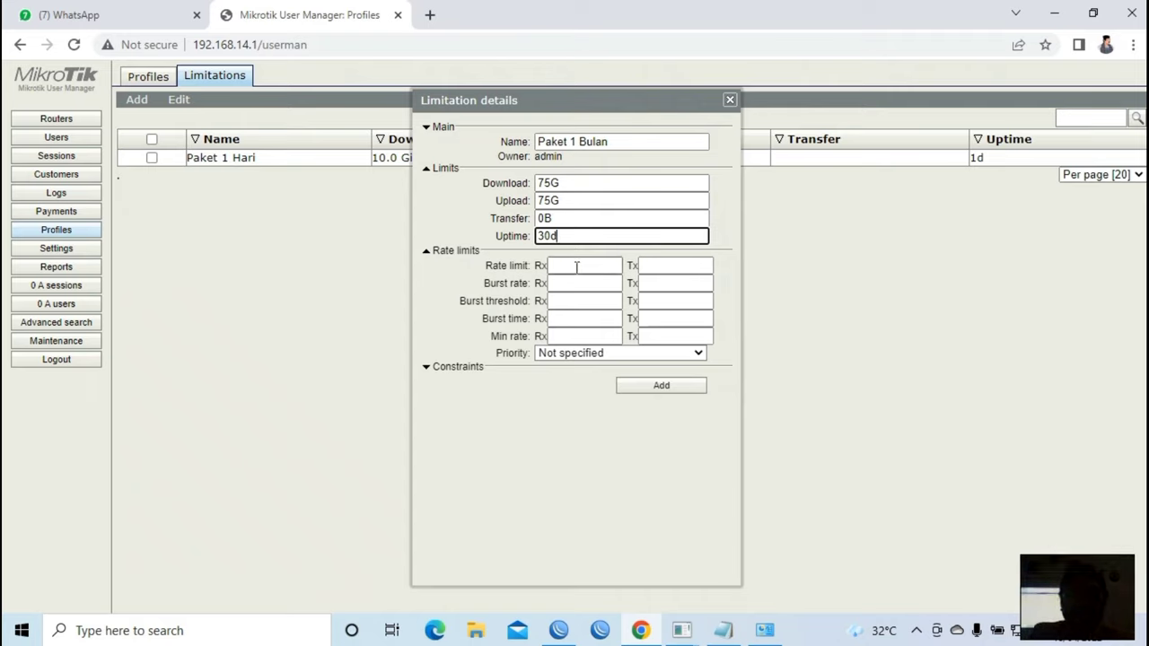
{"action": "left_click", "coordinate": [576, 266]}
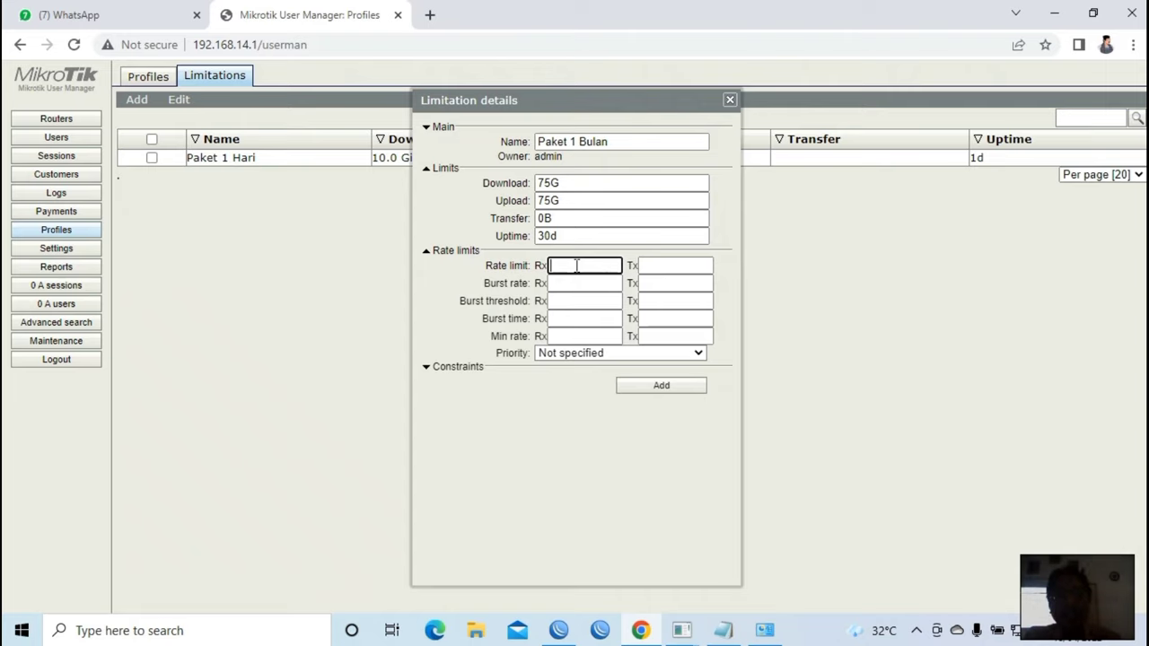
Set the Paket 1 Bulan rate limit to 4M receive and 6M transmit.
{"action": "type", "text": "2M"}
{"action": "left_click", "coordinate": [677, 265]}
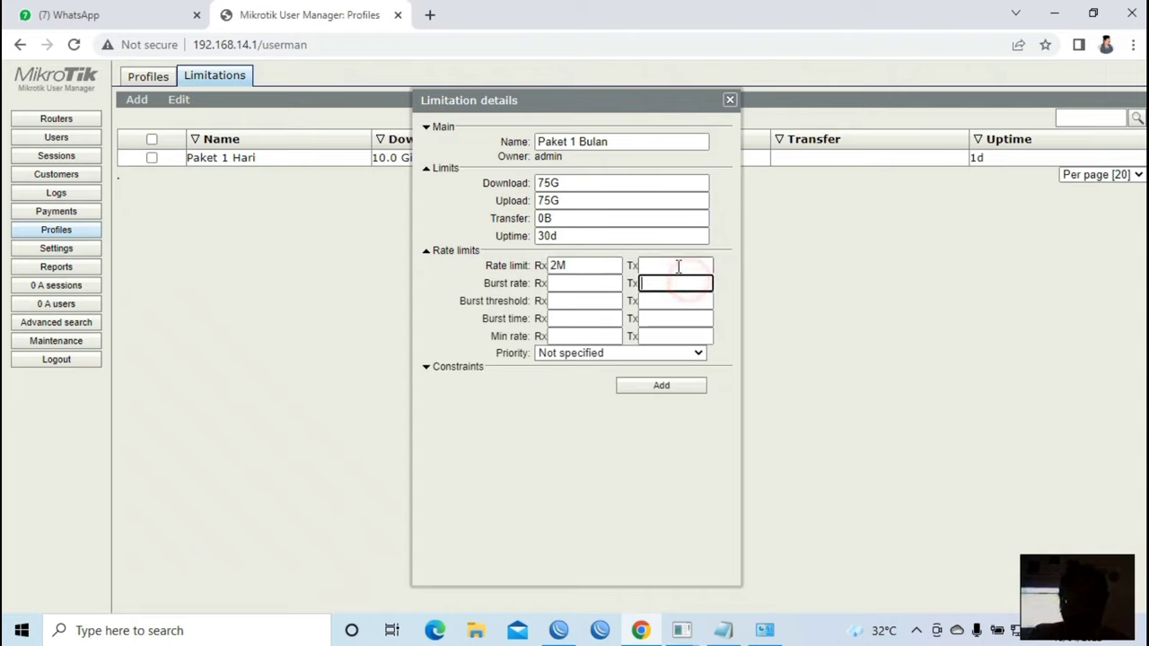
{"action": "type", "text": "3M"}
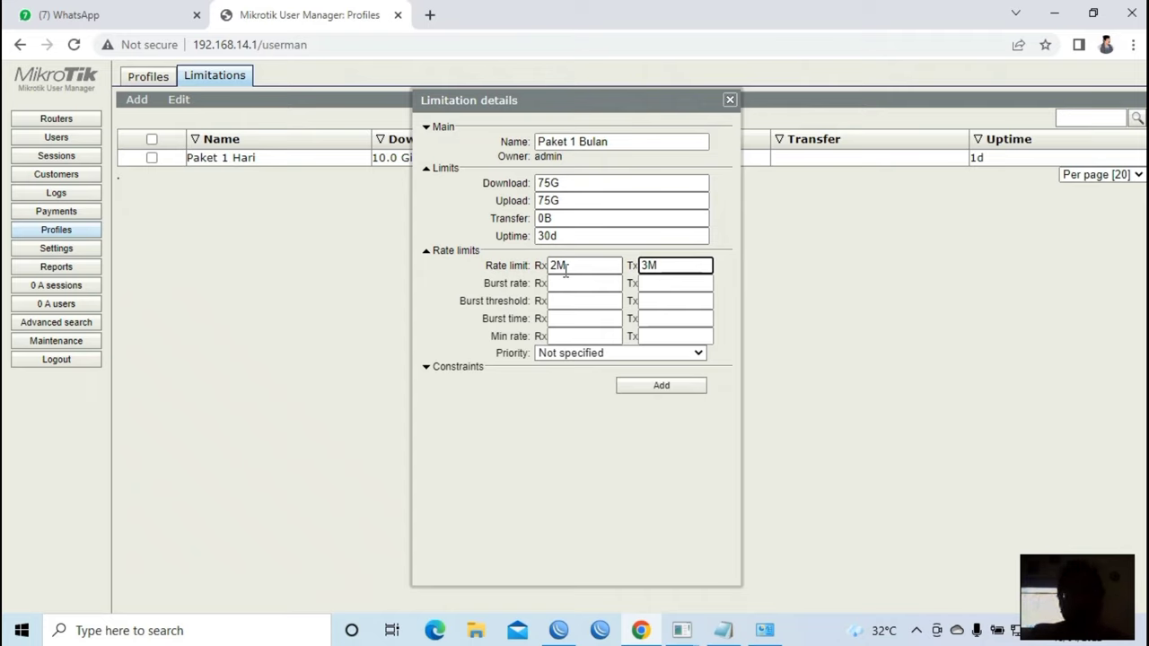
{"action": "left_click", "coordinate": [553, 263]}
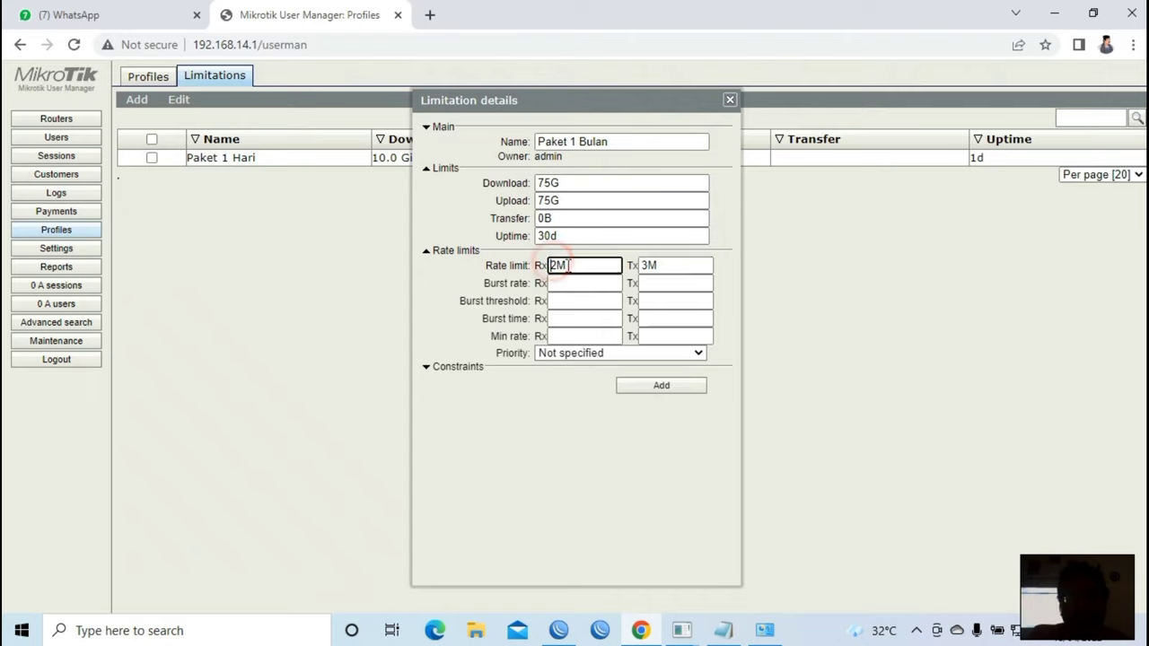
{"action": "type", "text": "4"}
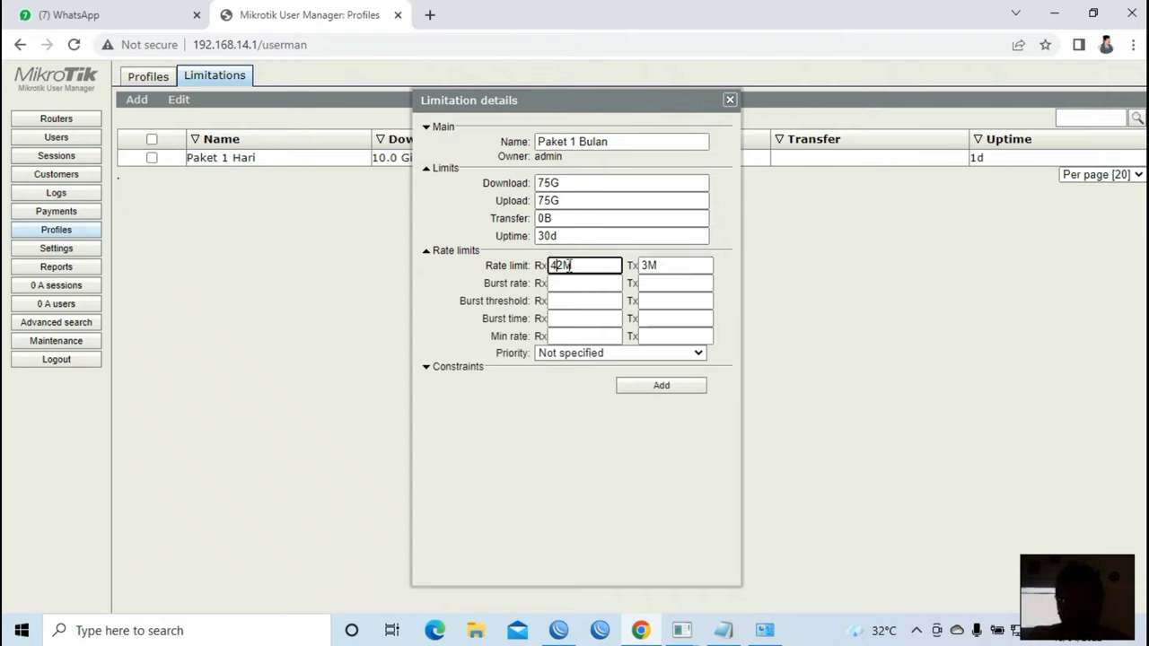
{"action": "key", "text": "Delete"}
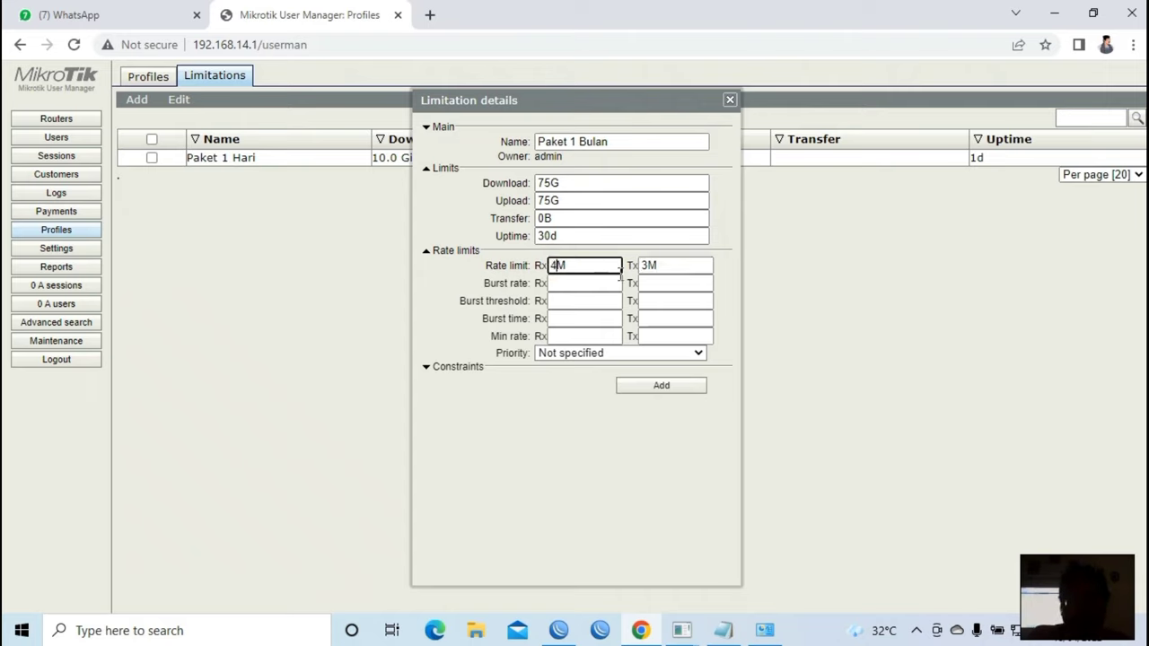
{"action": "left_click", "coordinate": [641, 266]}
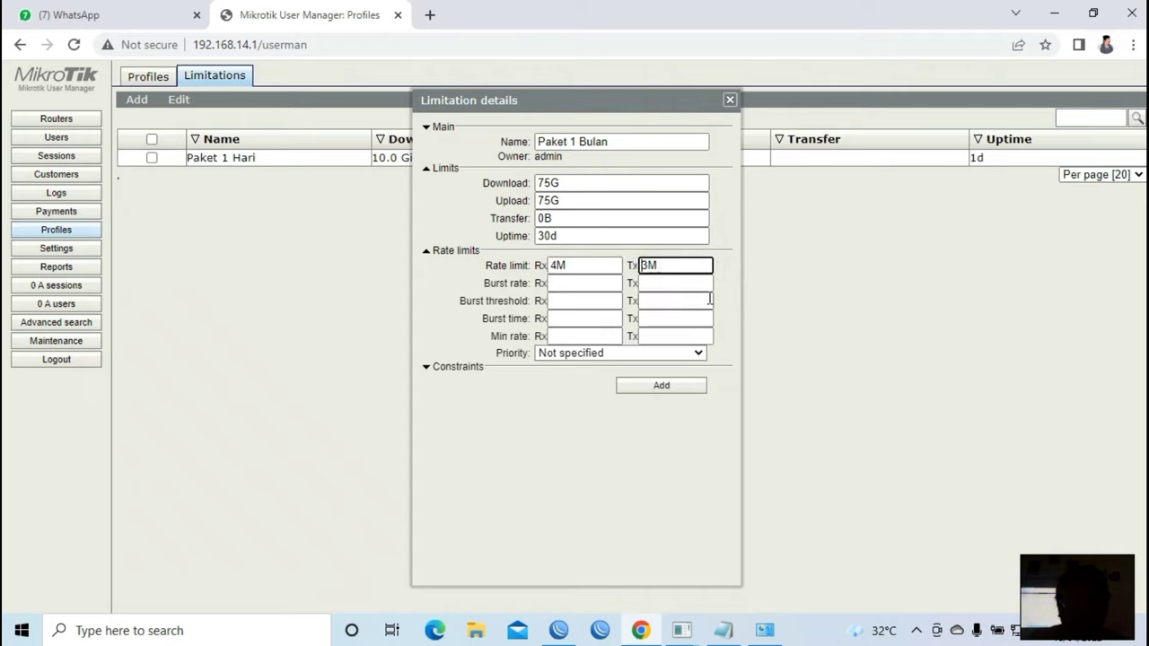
{"action": "type", "text": "6"}
{"action": "key", "text": "Delete"}
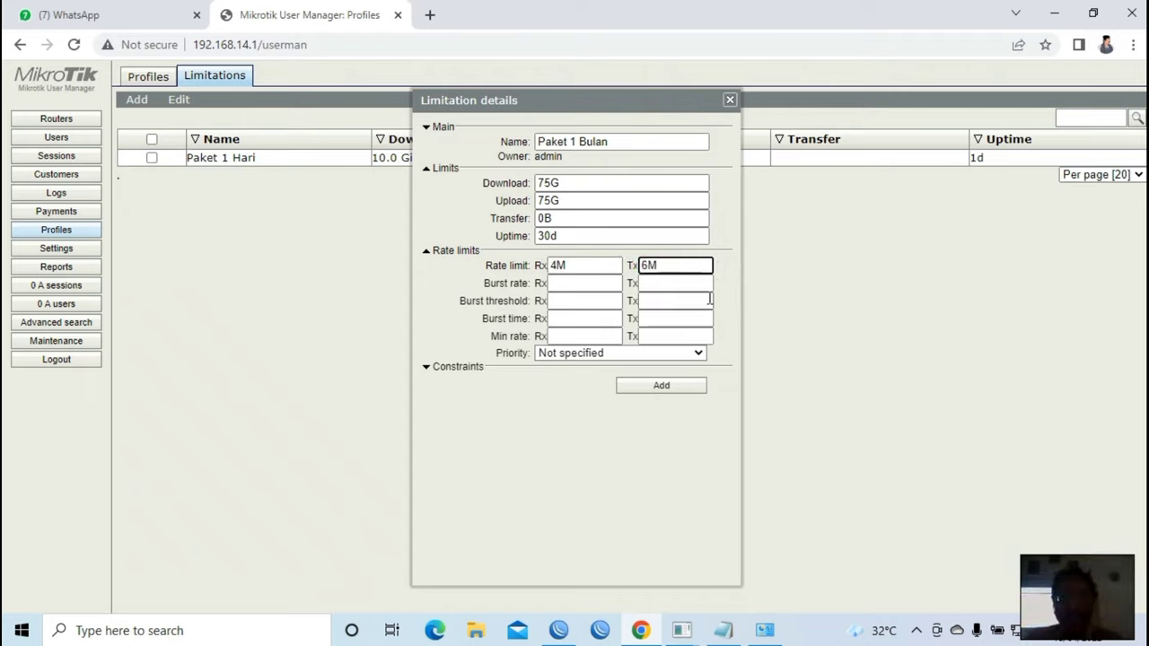
Give it a 2M/3M minimum rate and priority 1 - Highest, then add it.
{"action": "left_click", "coordinate": [594, 334]}
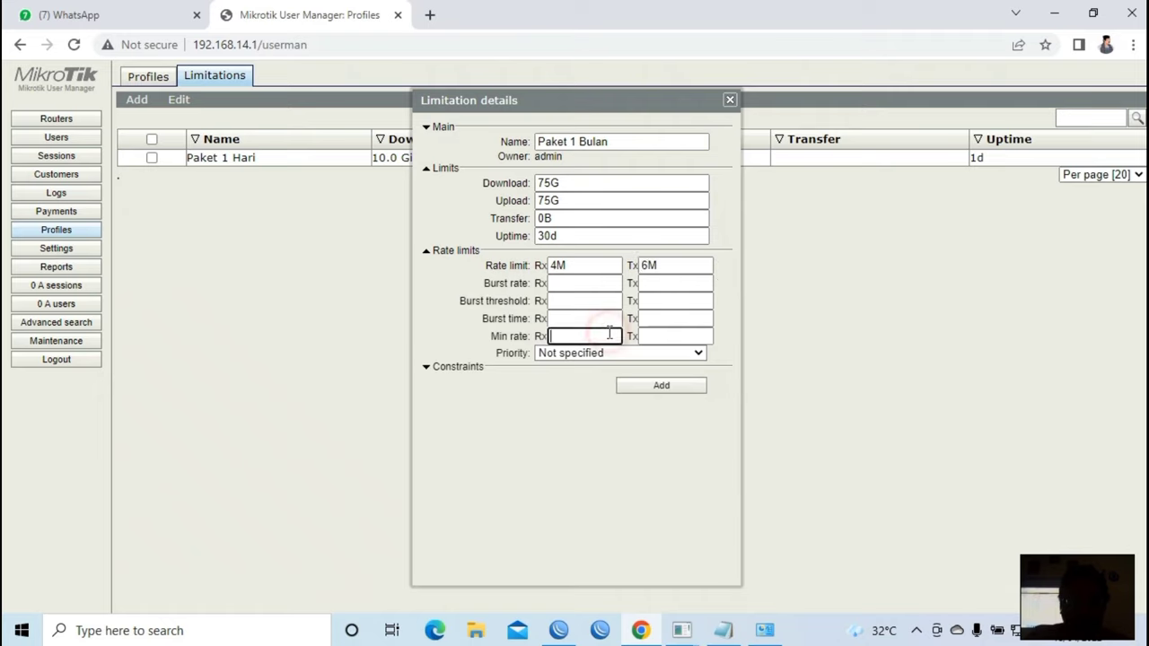
{"action": "type", "text": "2M"}
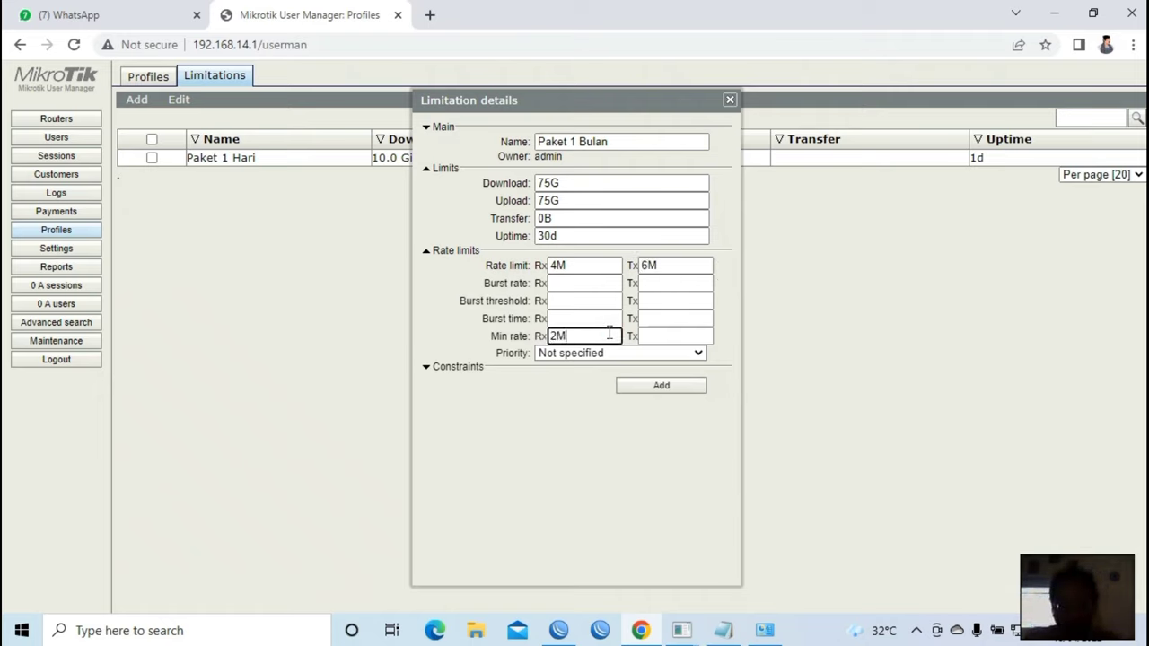
{"action": "key", "text": "Tab"}
{"action": "type", "text": "3M"}
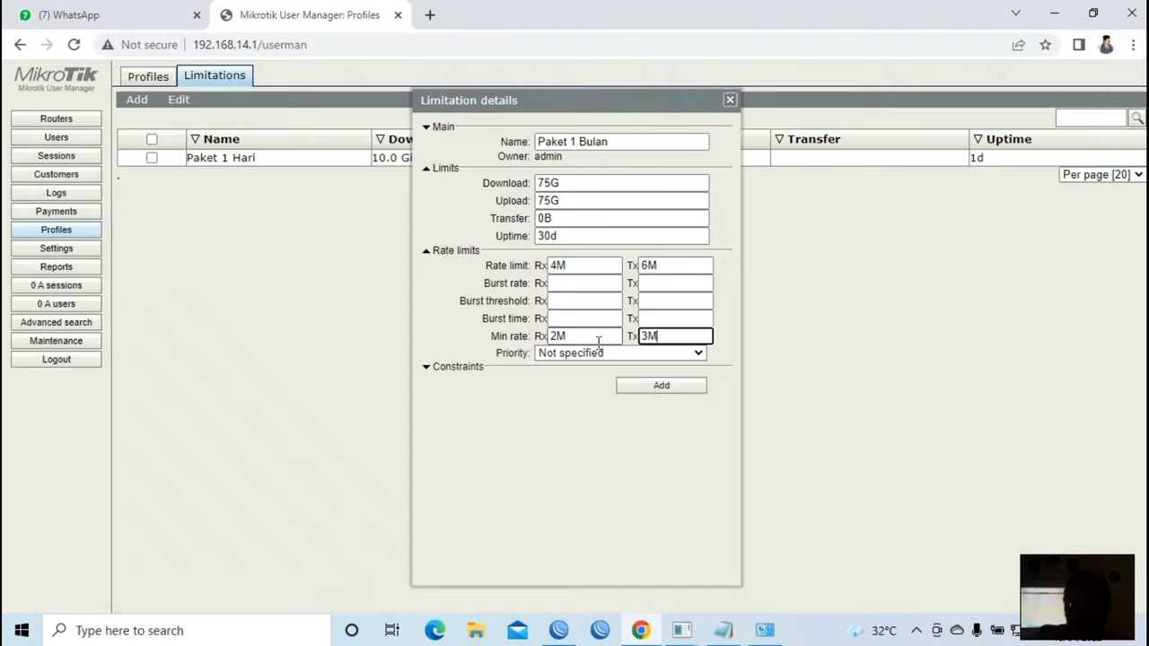
{"action": "left_click", "coordinate": [606, 356]}
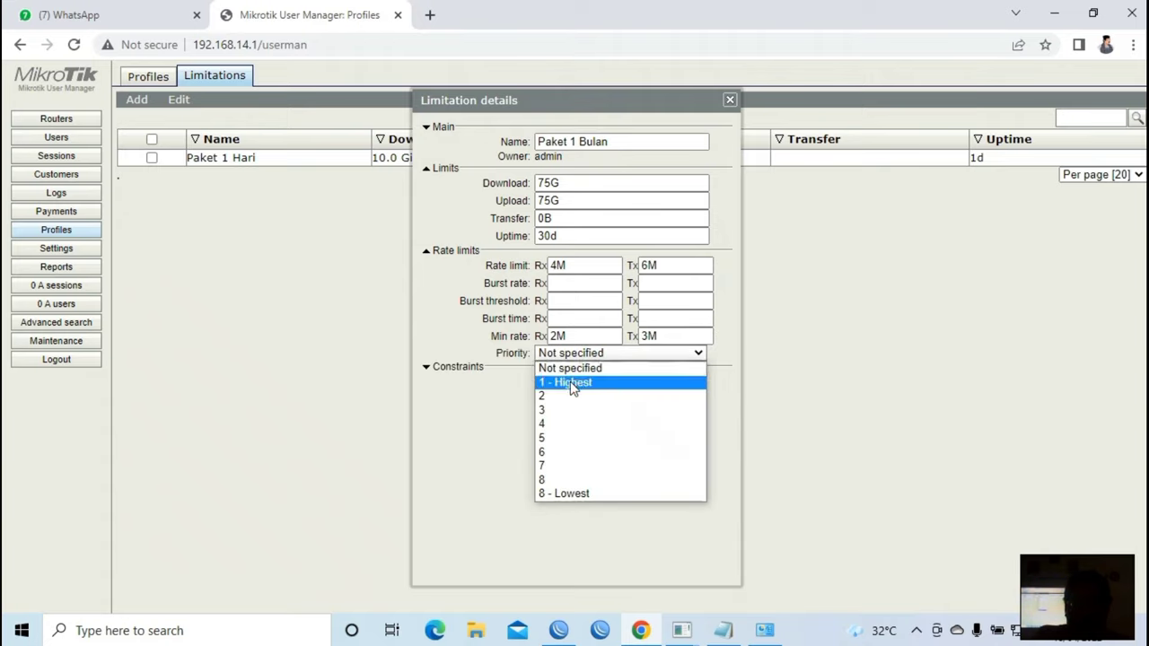
{"action": "left_click", "coordinate": [570, 381]}
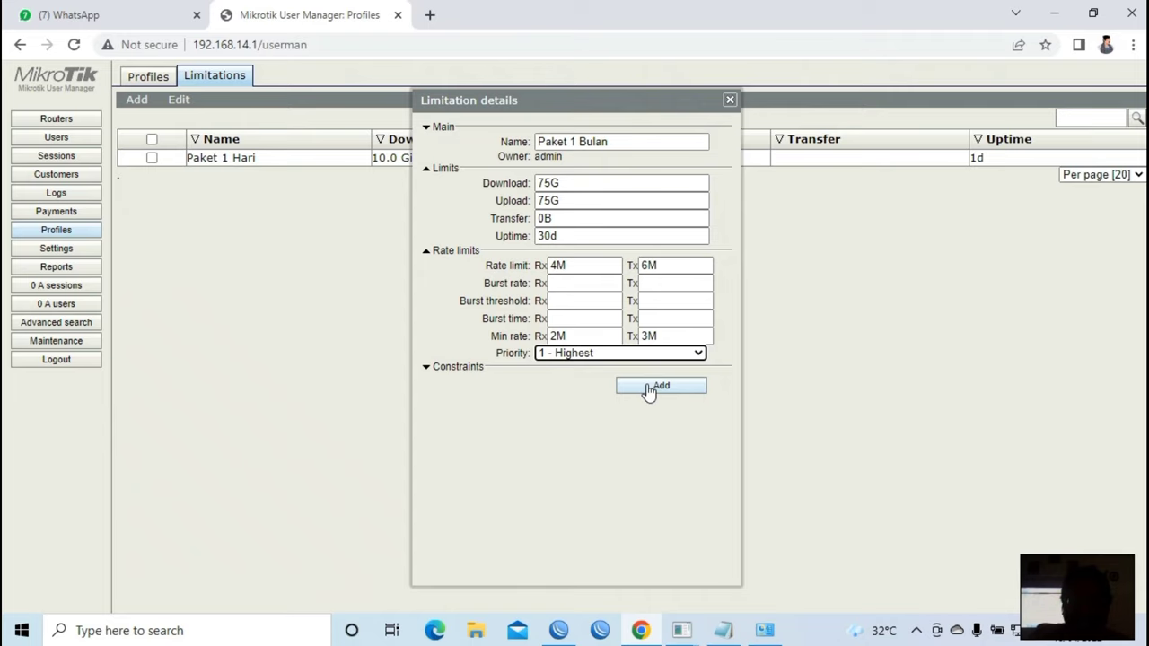
{"action": "left_click", "coordinate": [649, 389]}
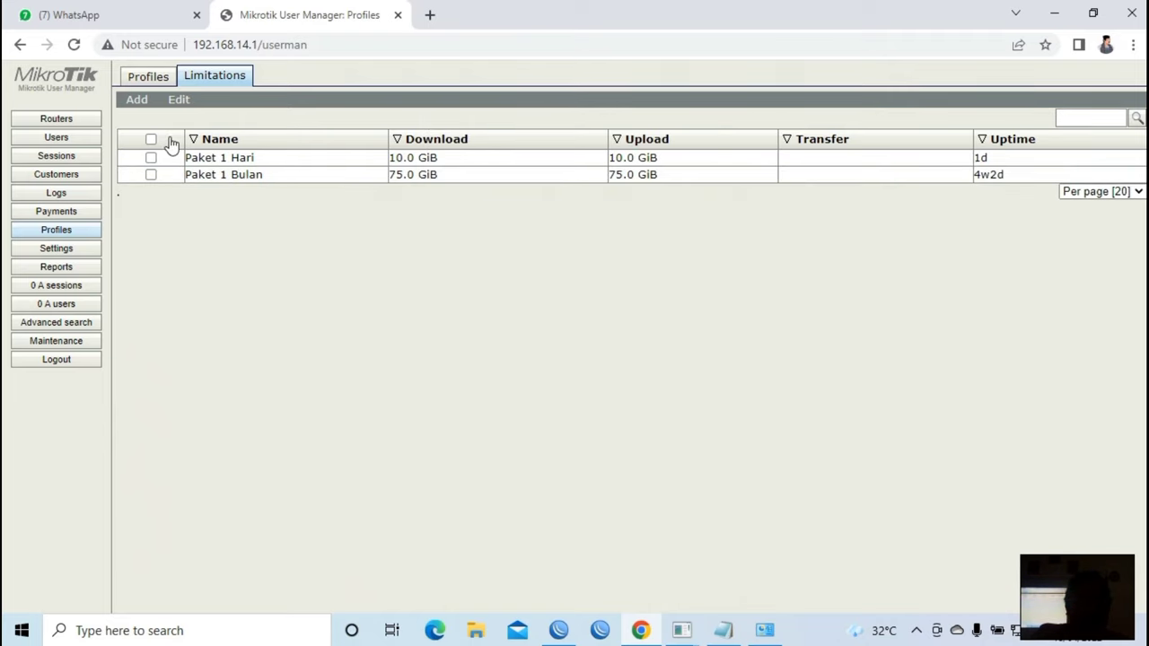
Select the Paket 1 Hari profile on the Profiles tab.
{"action": "left_click", "coordinate": [154, 77]}
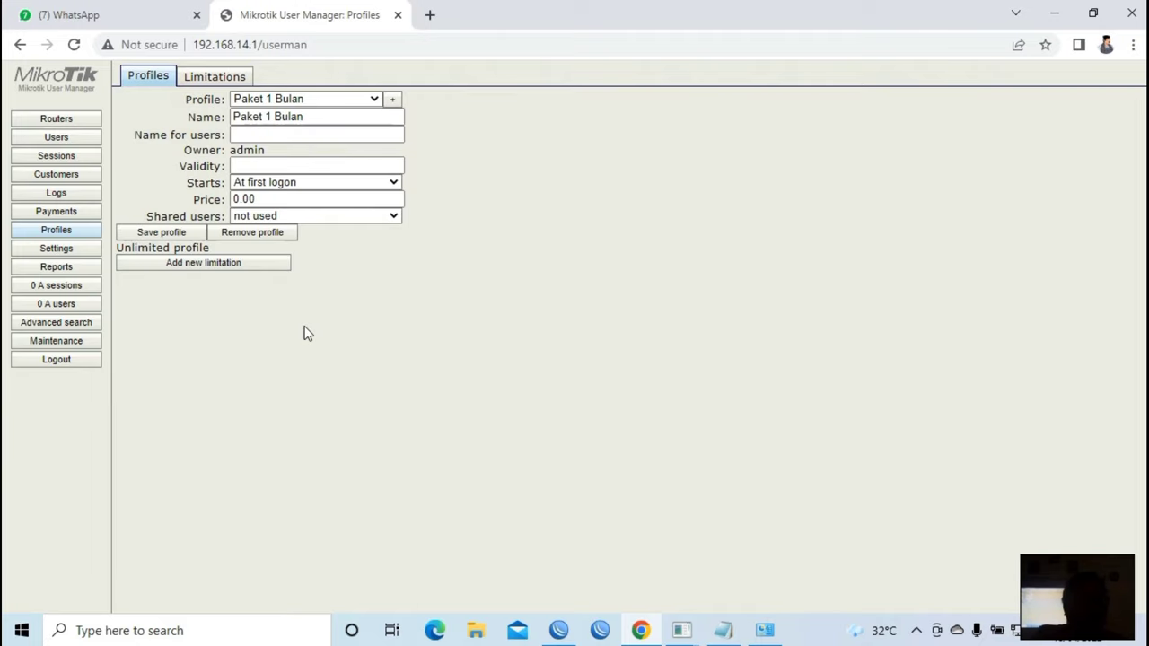
{"action": "left_click", "coordinate": [373, 98]}
{"action": "left_click", "coordinate": [325, 115]}
{"action": "left_click", "coordinate": [372, 102]}
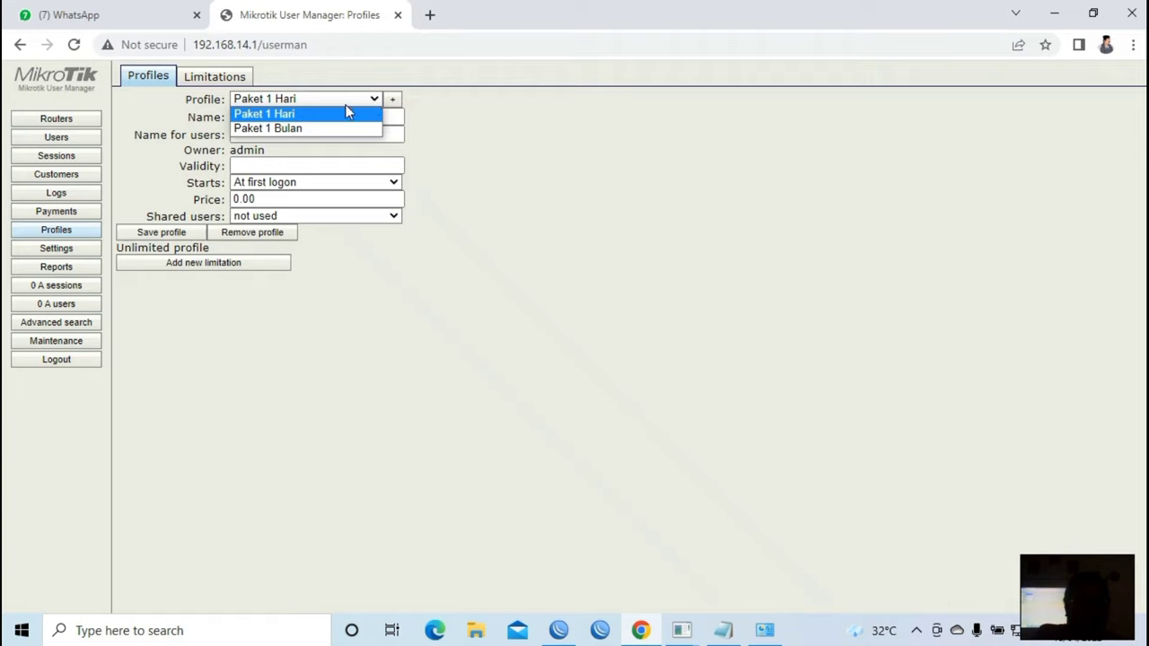
{"action": "left_click", "coordinate": [287, 114]}
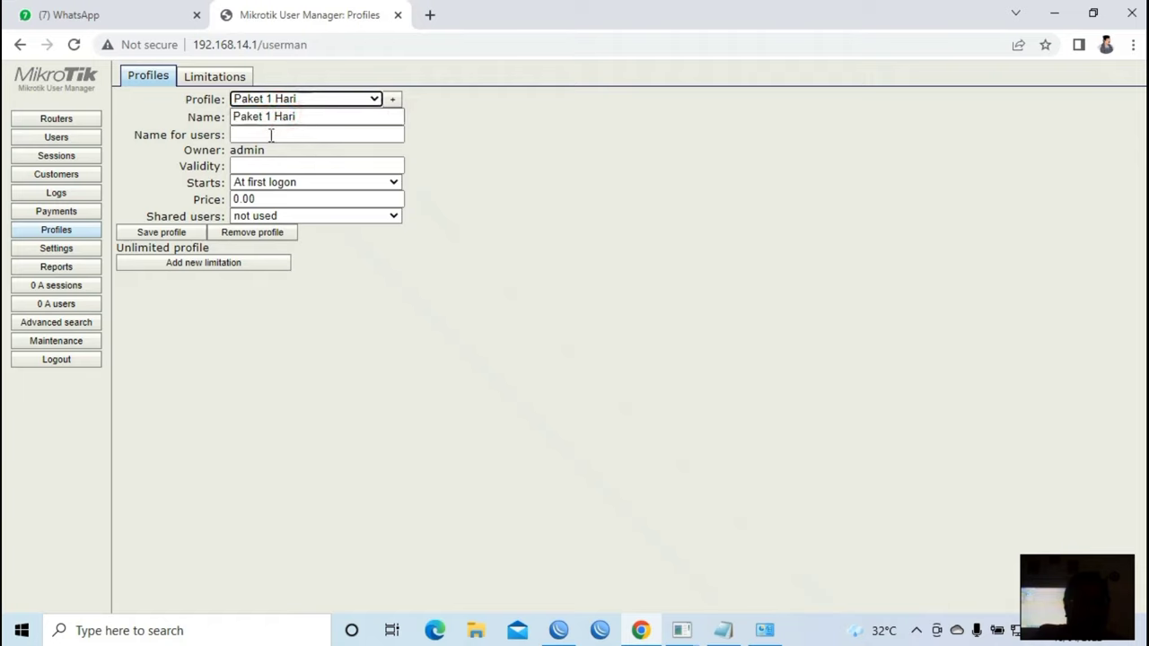
Enter 24h validity, 1 shared user and a price of 500.
{"action": "left_click", "coordinate": [249, 165]}
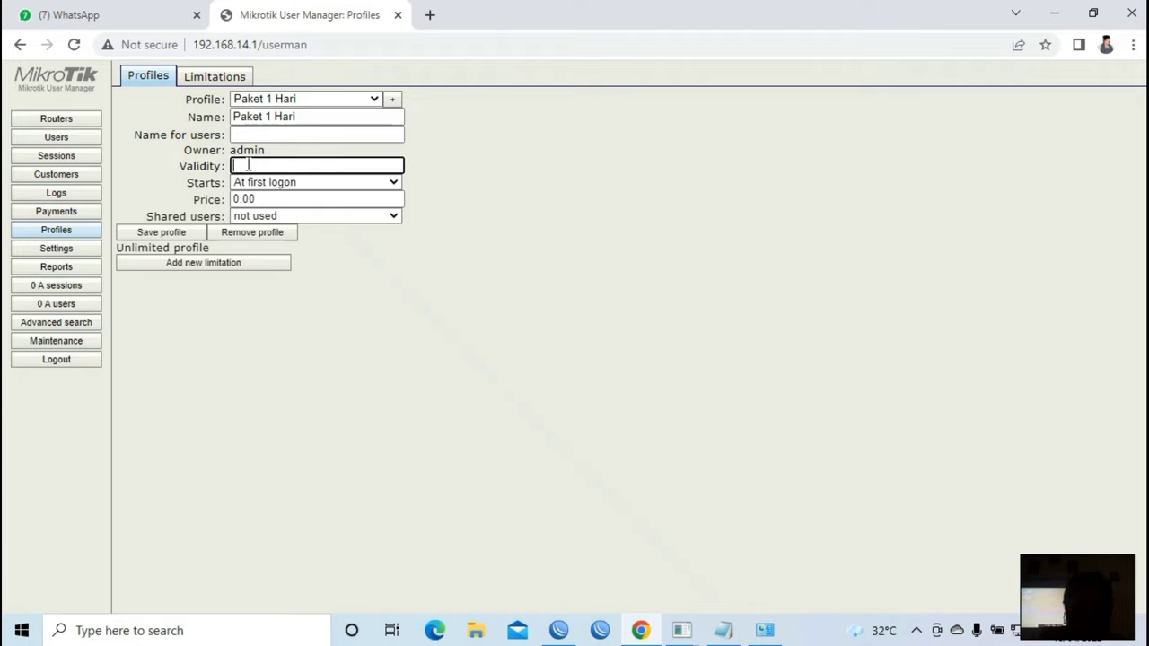
{"action": "type", "text": "24h"}
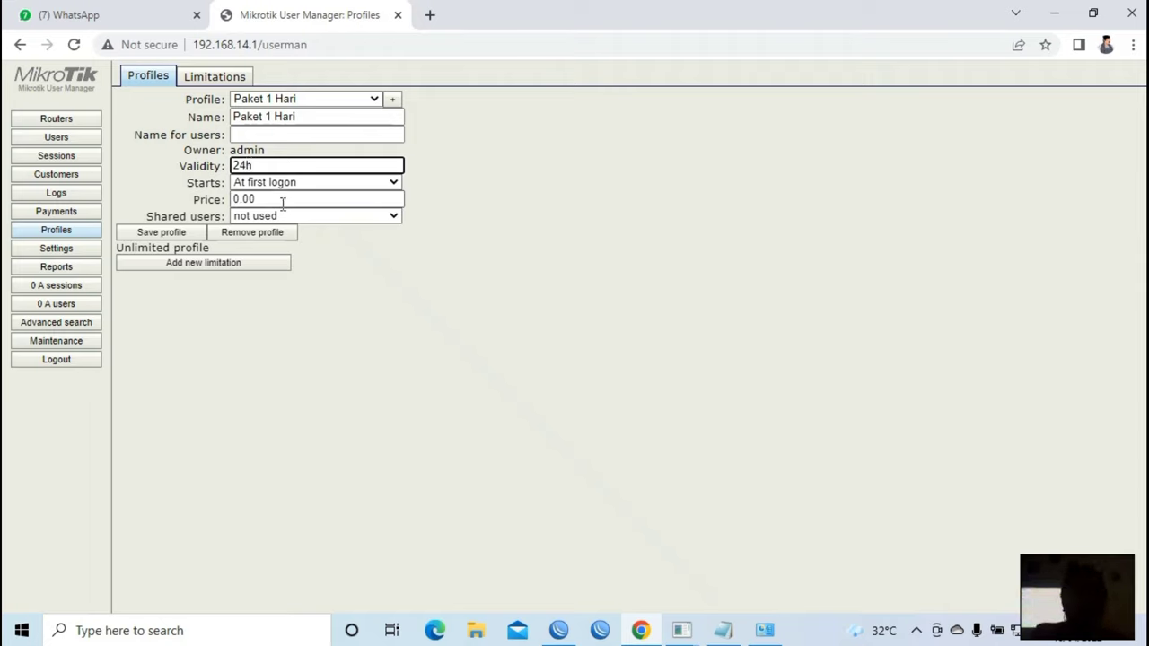
{"action": "left_click", "coordinate": [259, 217]}
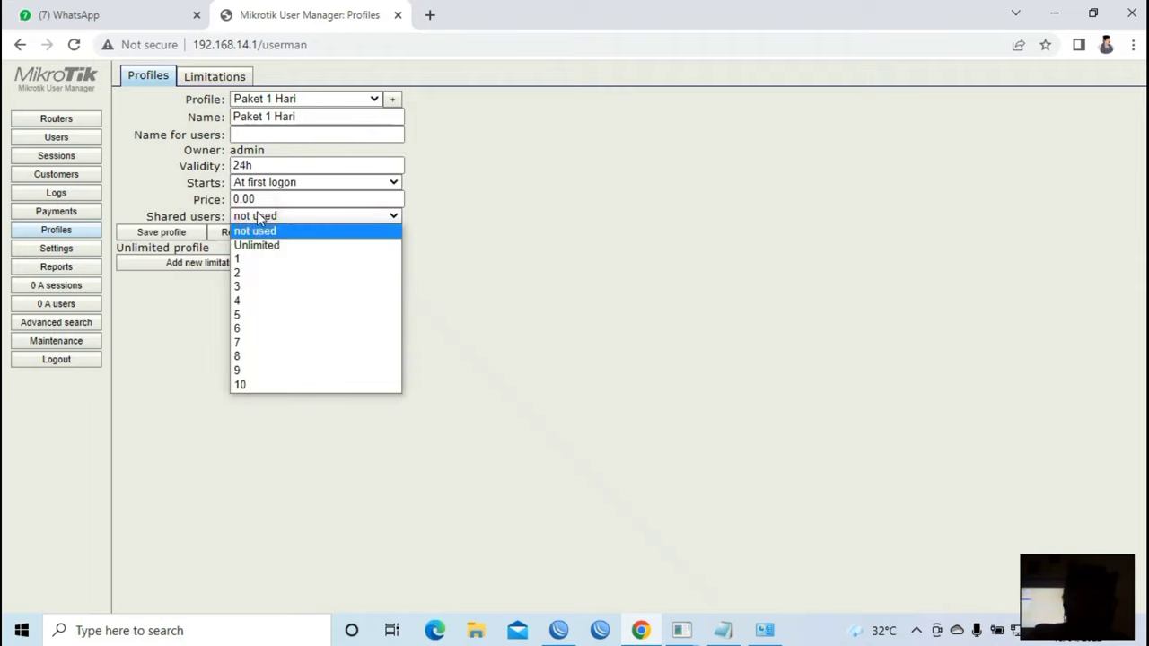
{"action": "left_click", "coordinate": [244, 259]}
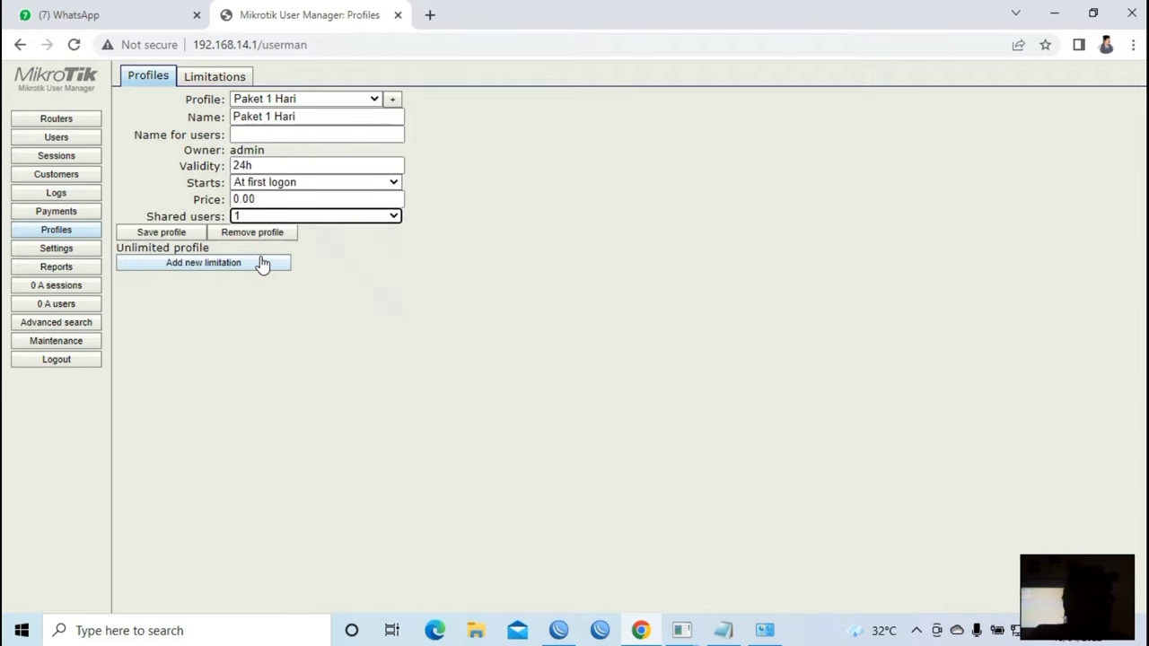
{"action": "left_click", "coordinate": [235, 201]}
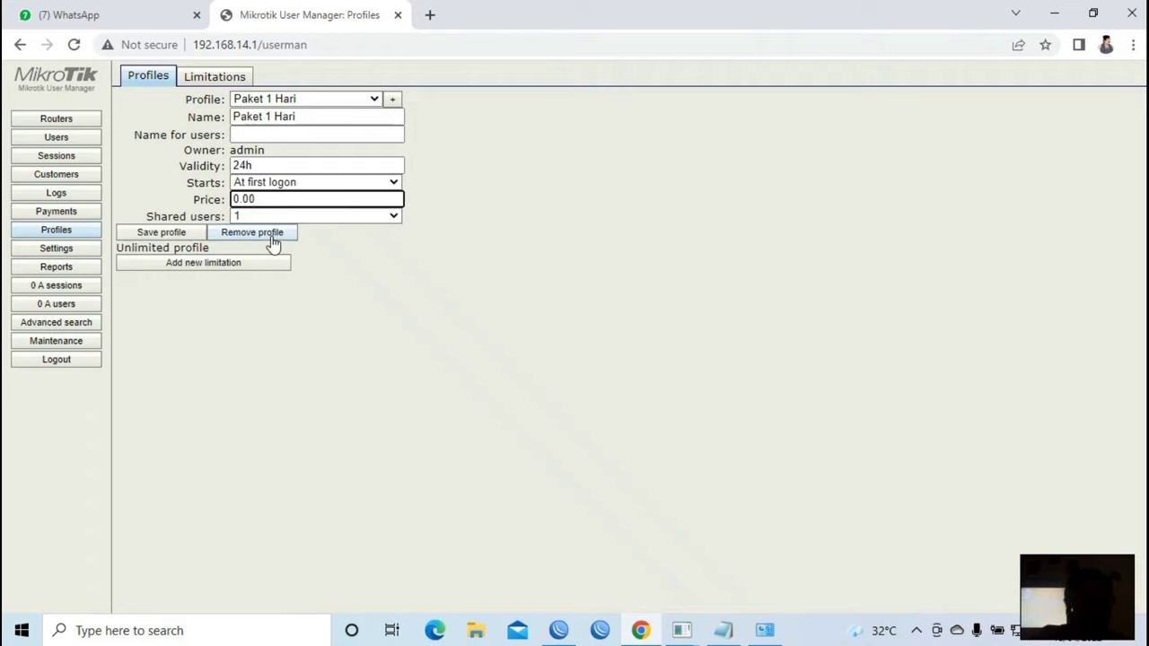
{"action": "type", "text": "500"}
{"action": "left_click", "coordinate": [166, 265]}
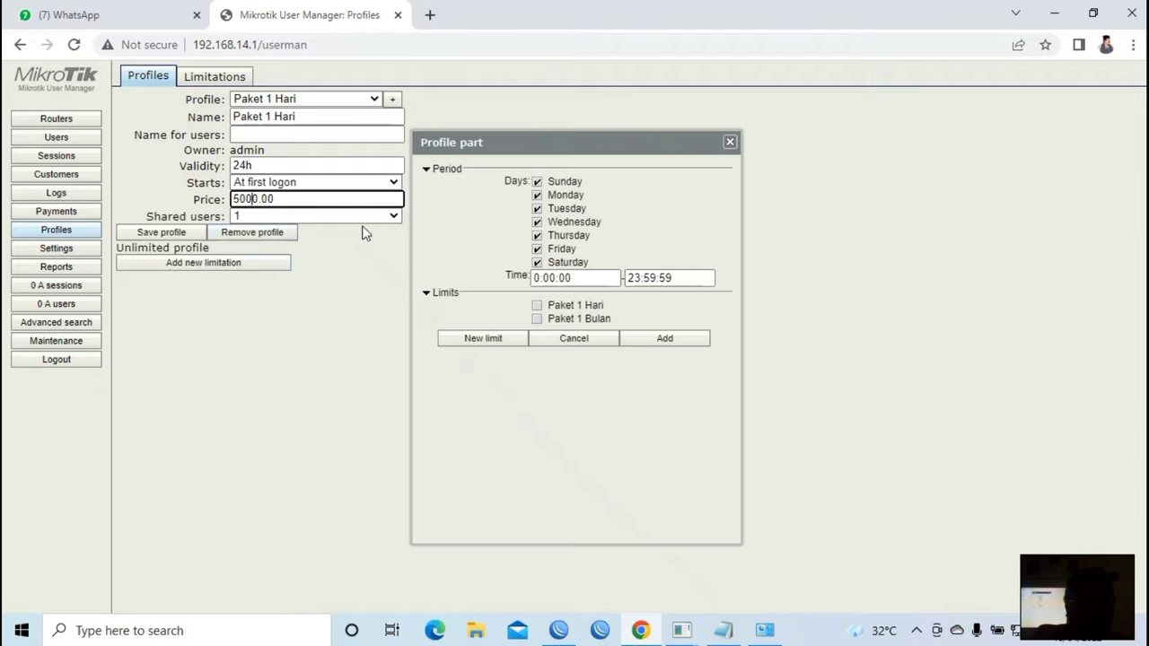
Close the limitation dialog and retype the Paket 1 Hari price as 5000.
{"action": "left_click", "coordinate": [730, 142]}
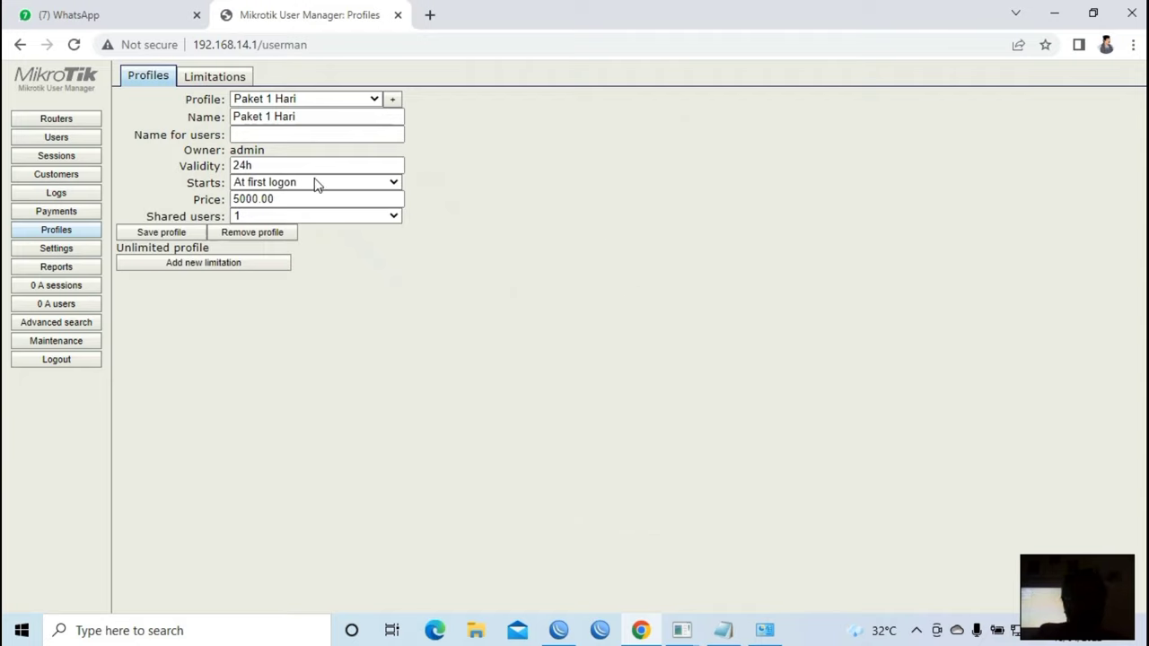
{"action": "left_click_drag", "start_coordinate": [276, 200], "coordinate": [5, 197]}
{"action": "type", "text": "5"}
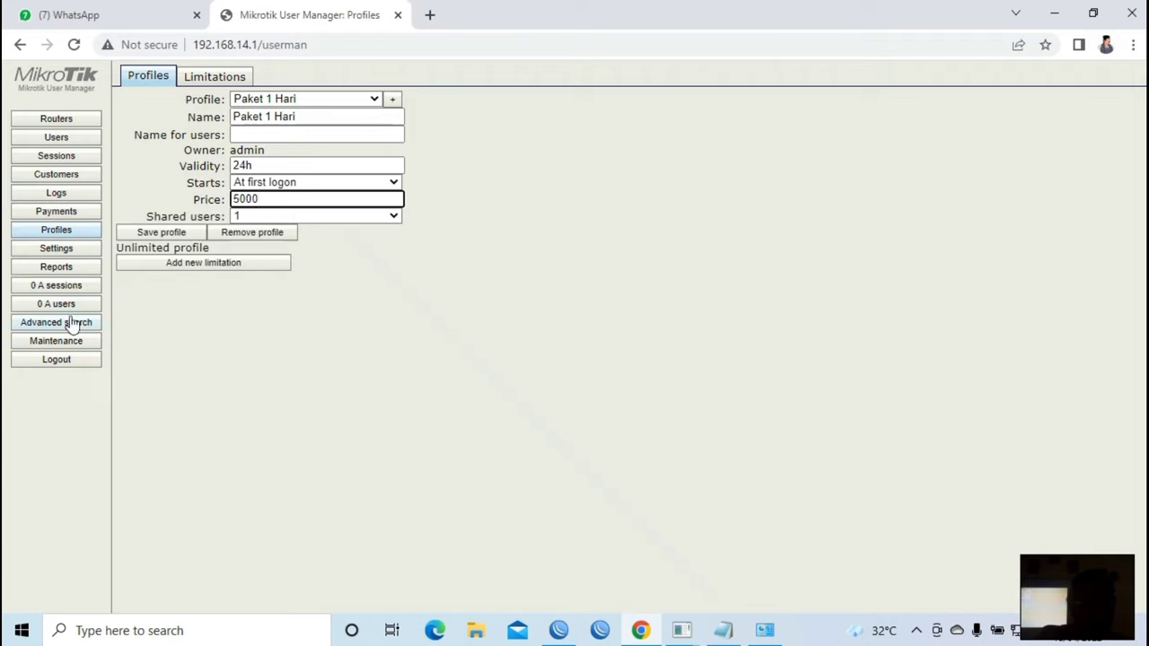
{"action": "left_click", "coordinate": [238, 357]}
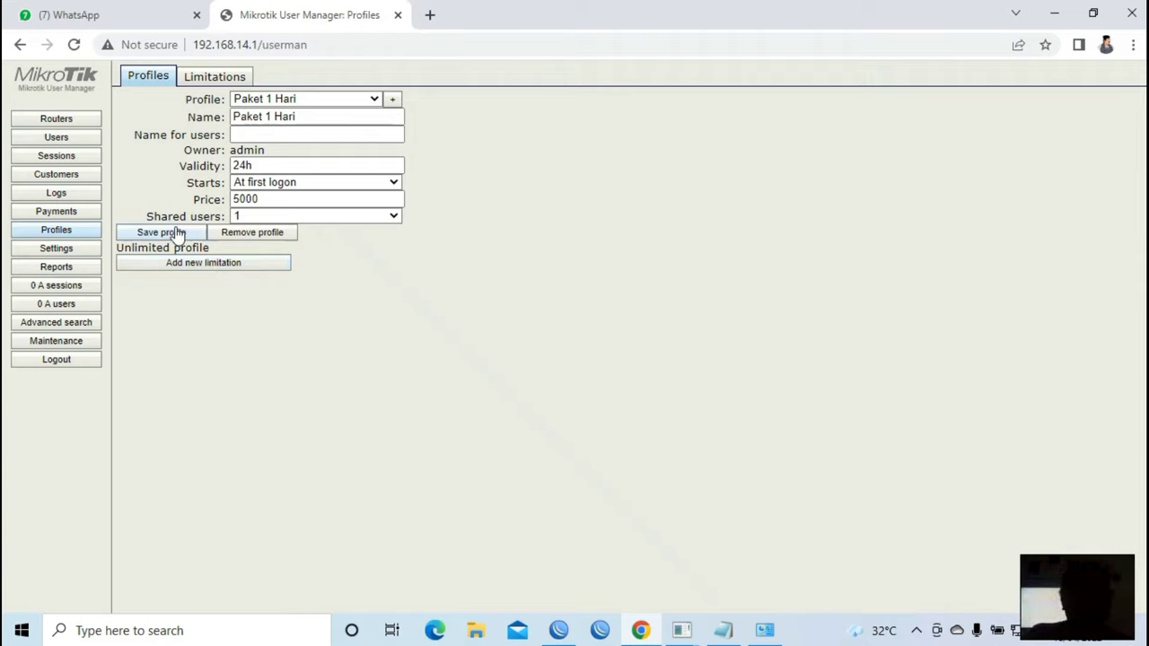
Add the Paket 1 Hari limitation to the profile, tick it active, and save the profile.
{"action": "left_click", "coordinate": [172, 270]}
{"action": "left_click_drag", "start_coordinate": [499, 146], "coordinate": [631, 97]}
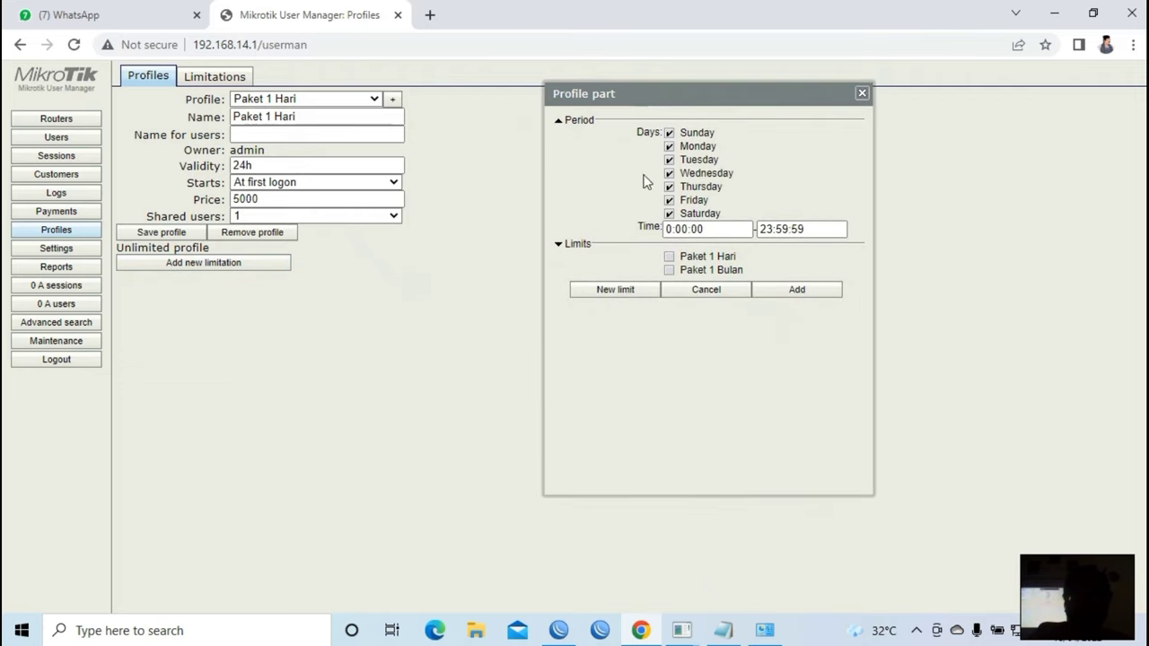
{"action": "left_click", "coordinate": [669, 257]}
{"action": "left_click", "coordinate": [799, 290]}
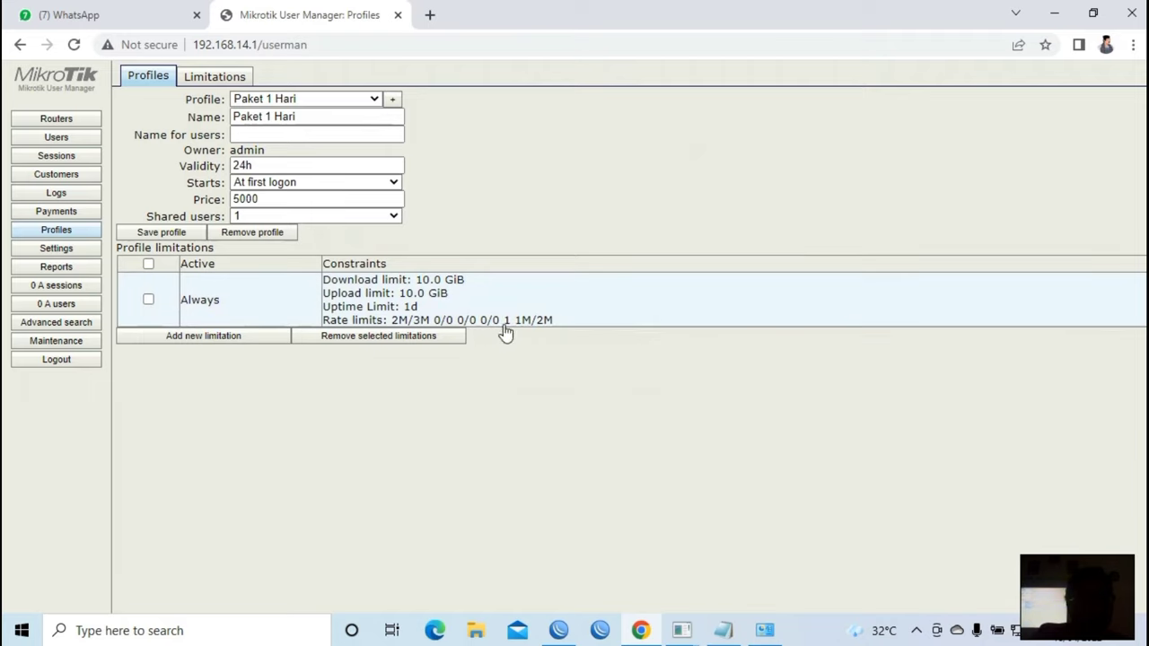
{"action": "left_click", "coordinate": [148, 264]}
{"action": "left_click", "coordinate": [160, 231]}
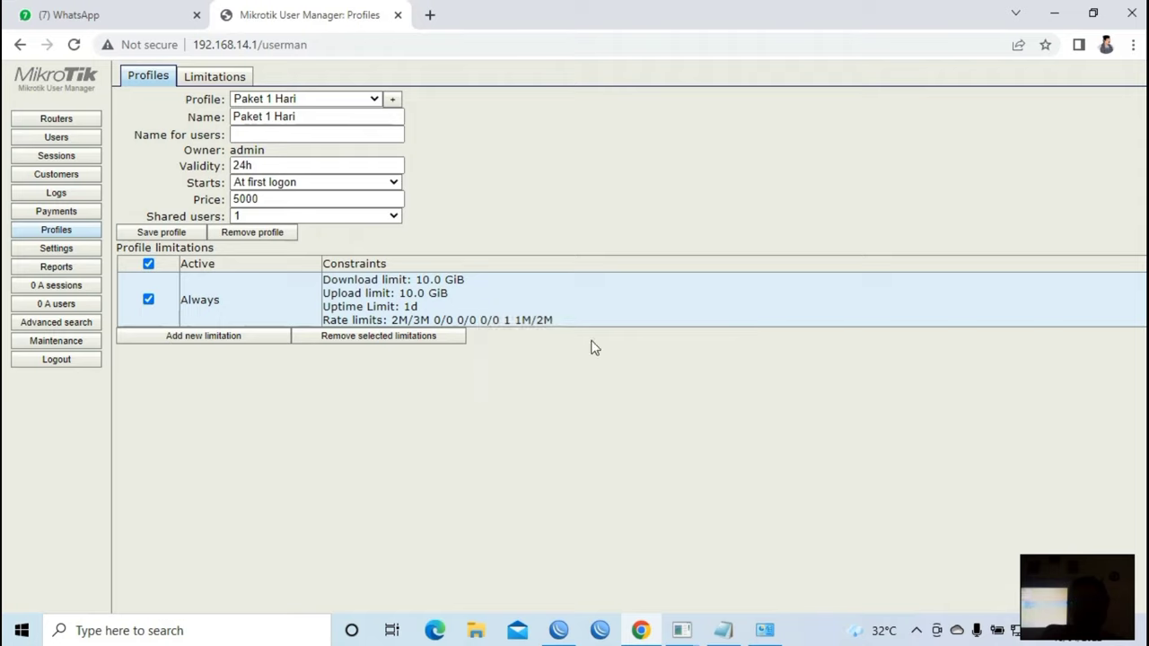
Switch to the Paket 1 Bulan profile and enter 30d validity and price 50000.
{"action": "left_click", "coordinate": [374, 99]}
{"action": "left_click", "coordinate": [338, 128]}
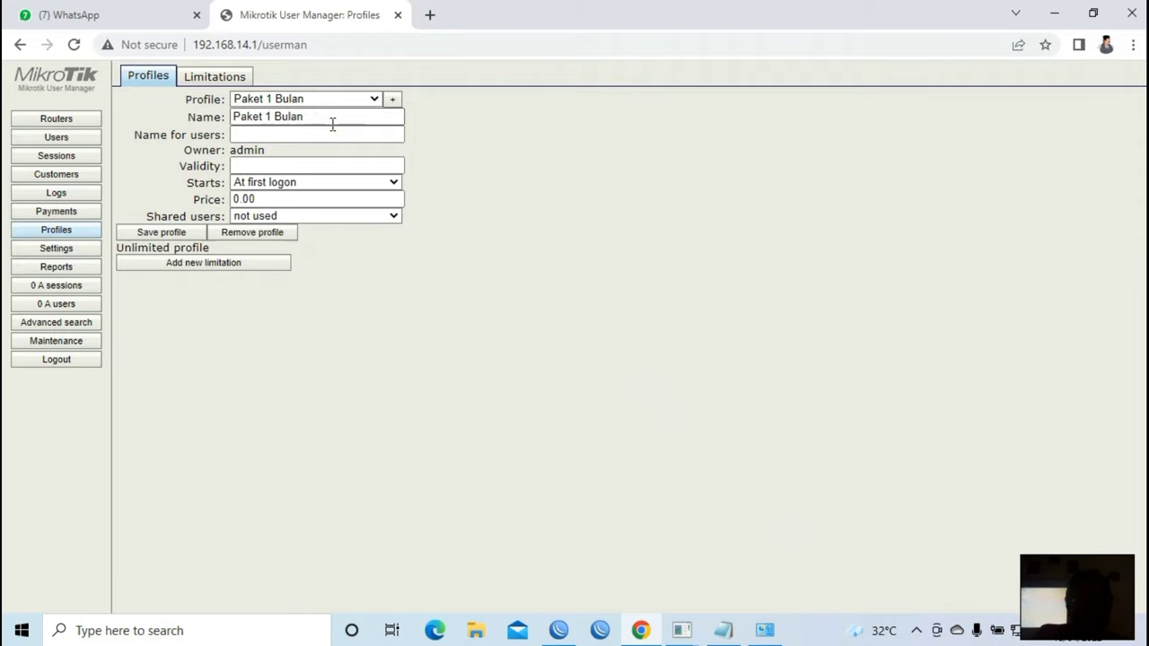
{"action": "left_click", "coordinate": [275, 165]}
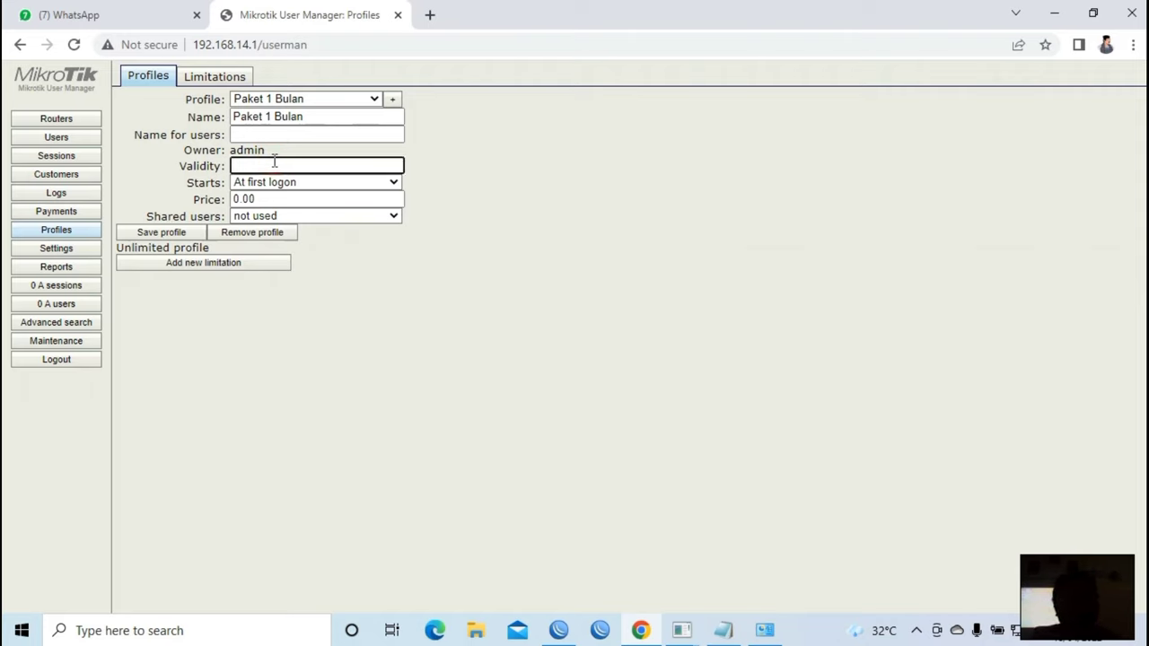
{"action": "type", "text": "30d"}
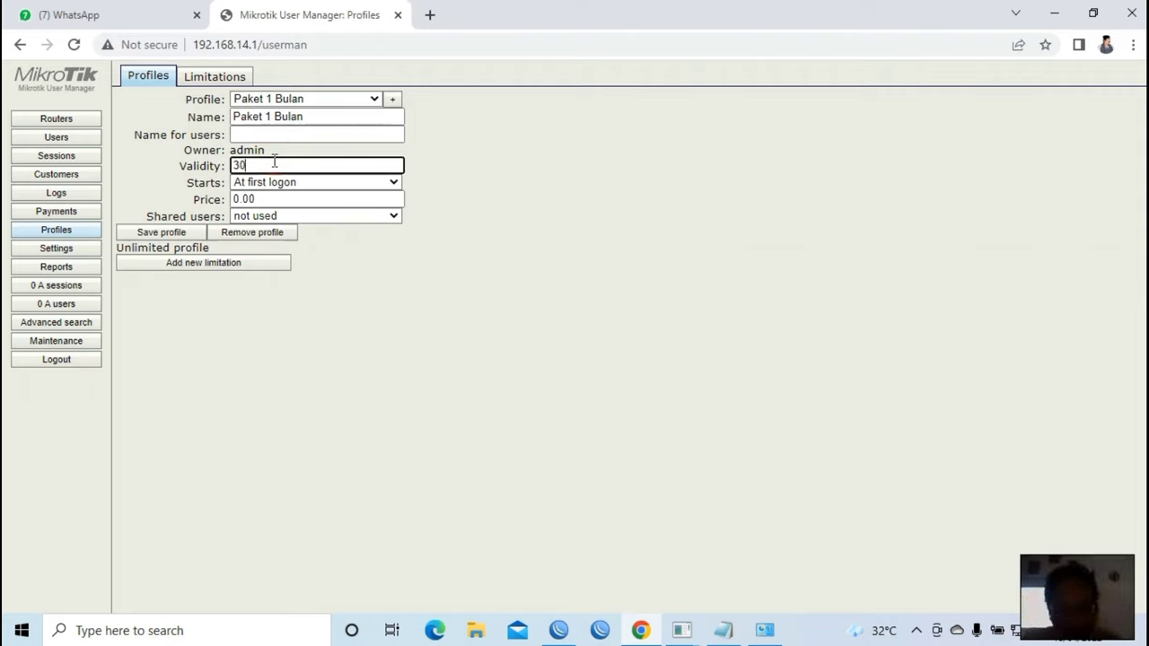
{"action": "left_click", "coordinate": [236, 199]}
{"action": "type", "text": "590"}
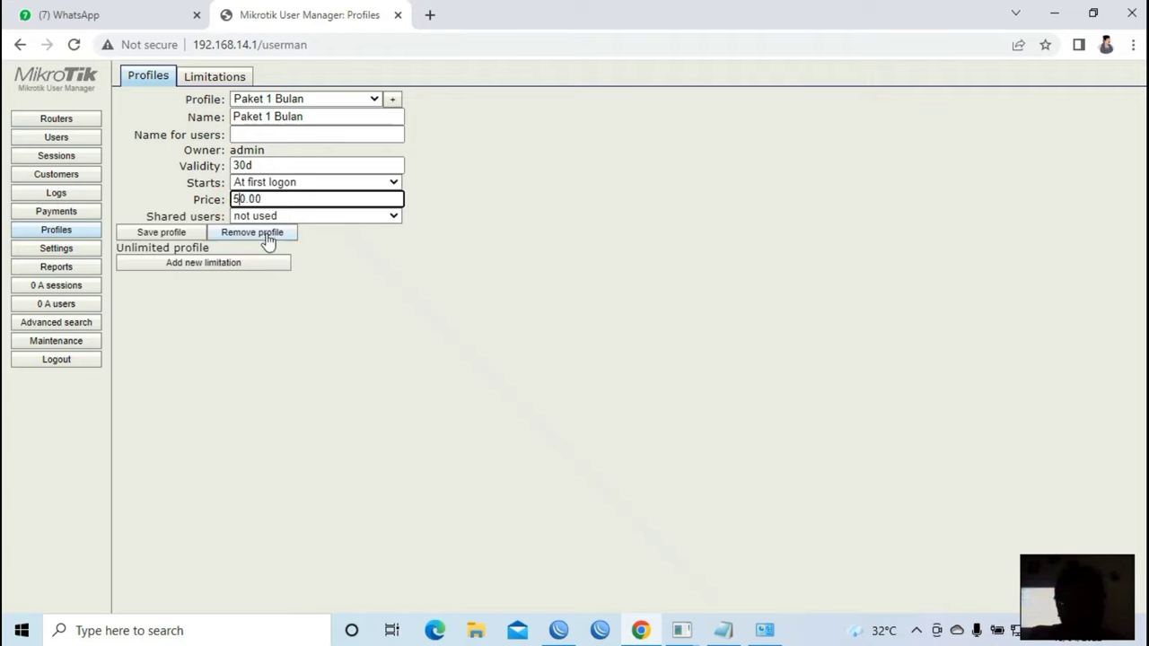
{"action": "key", "text": "BackSpace"}
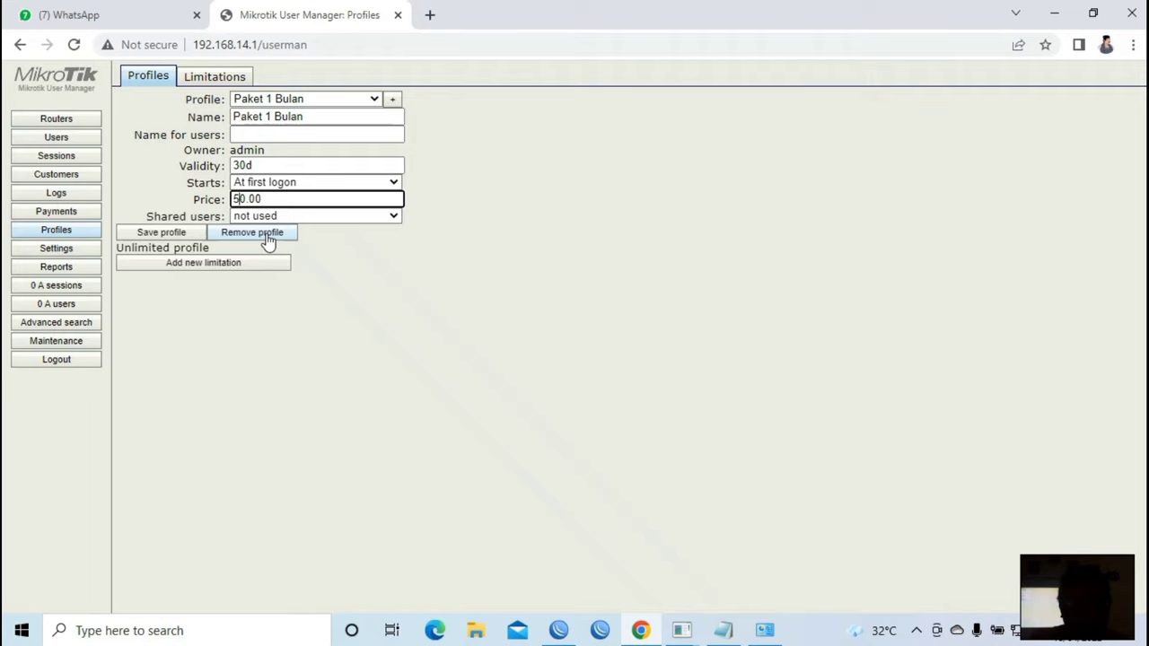
{"action": "type", "text": "000"}
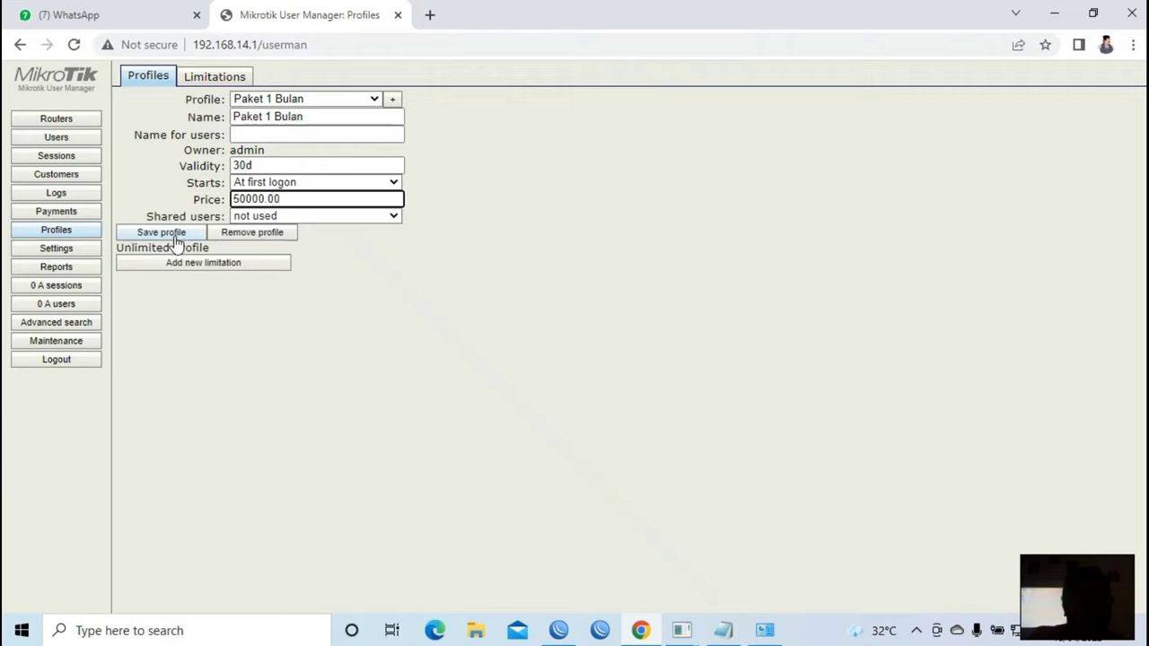
{"action": "left_click", "coordinate": [250, 217]}
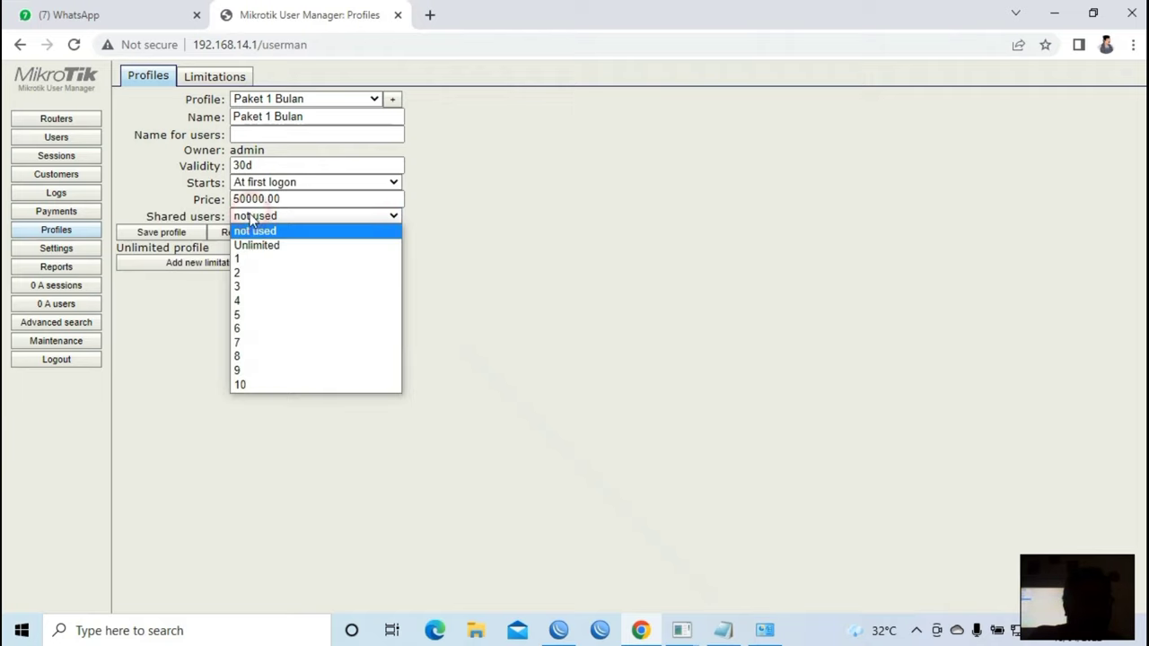
Set Shared users to 1 and attach the always-active Paket 1 Bulan limitation to the profile.
{"action": "left_click", "coordinate": [240, 260]}
{"action": "left_click", "coordinate": [180, 262]}
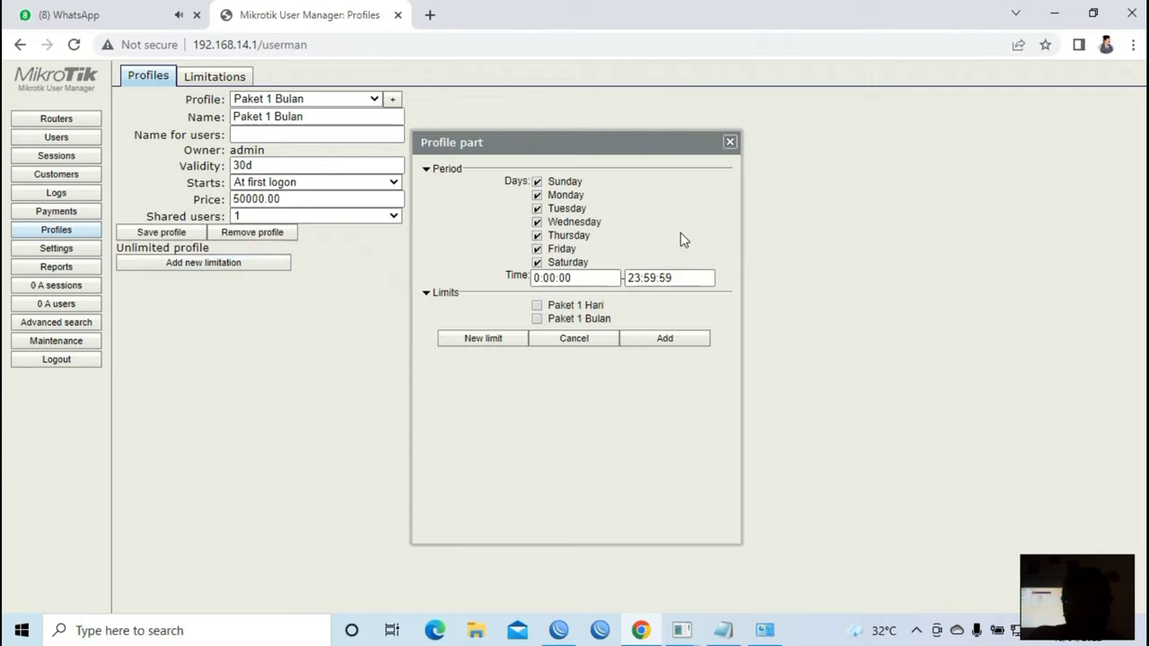
{"action": "left_click", "coordinate": [566, 318]}
{"action": "left_click", "coordinate": [664, 341]}
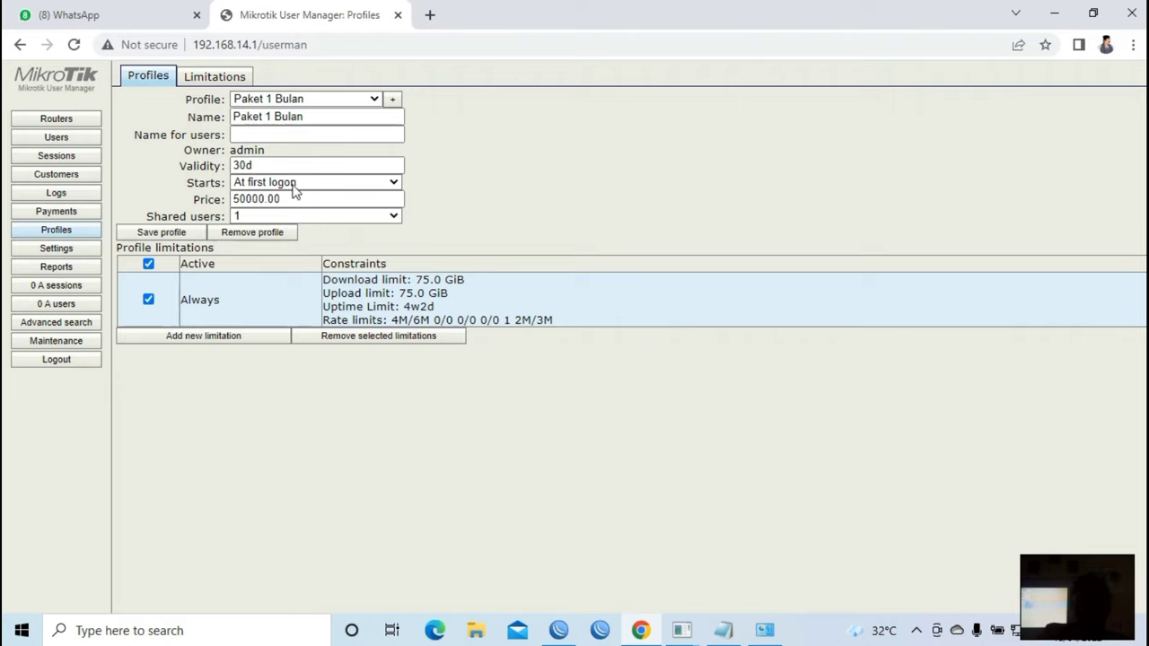
{"action": "left_click", "coordinate": [277, 165]}
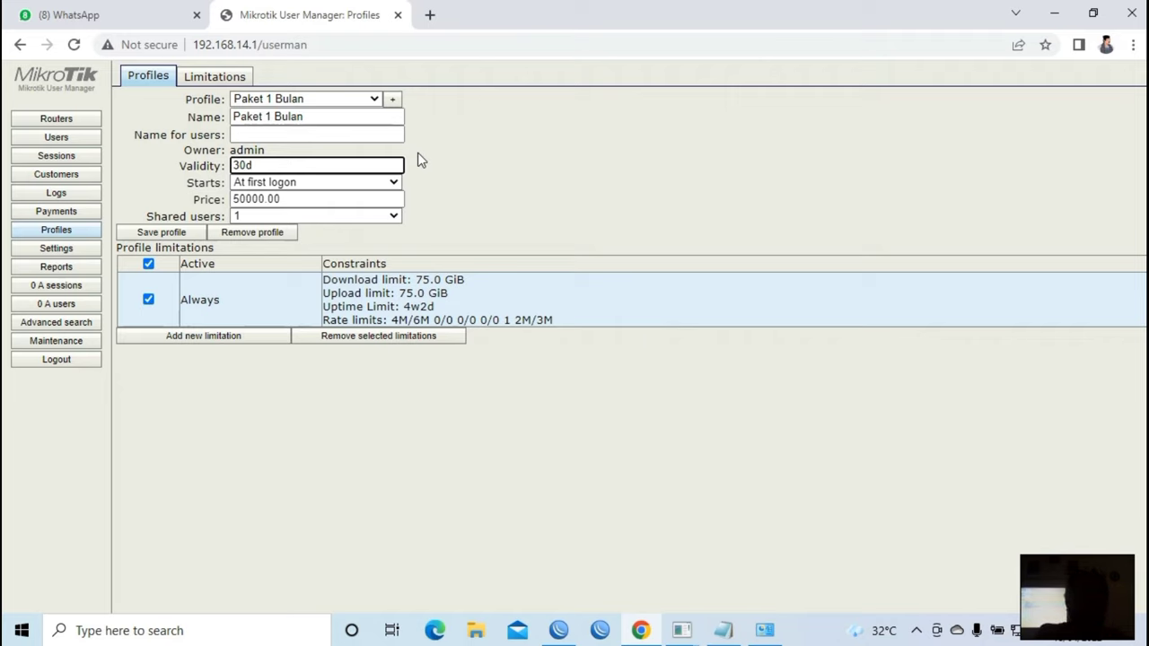
Save the profile with validity corrected to 30d by removing the stray 'f', then open Settings.
{"action": "left_click", "coordinate": [156, 234]}
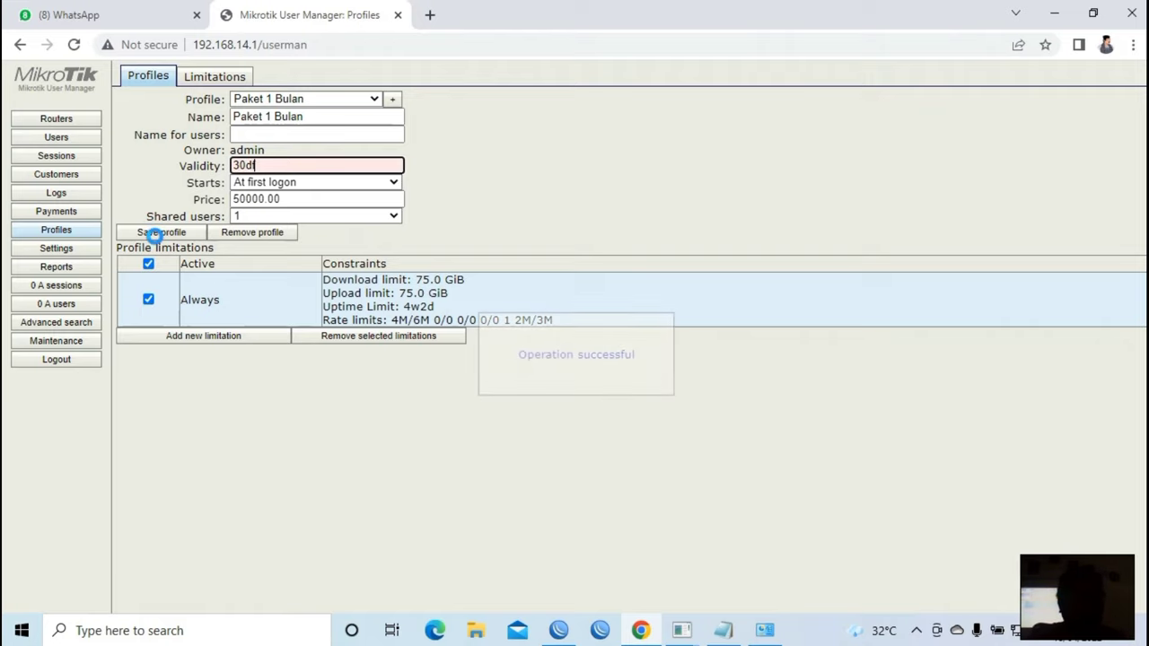
{"action": "left_click", "coordinate": [303, 165]}
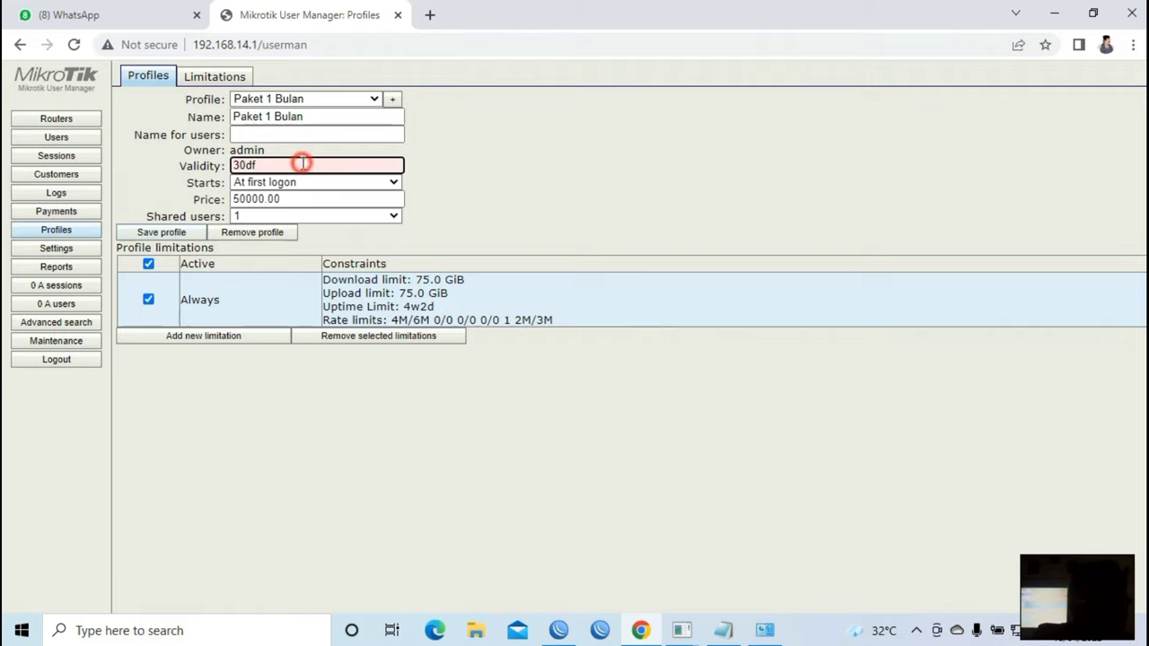
{"action": "key", "text": "BackSpace"}
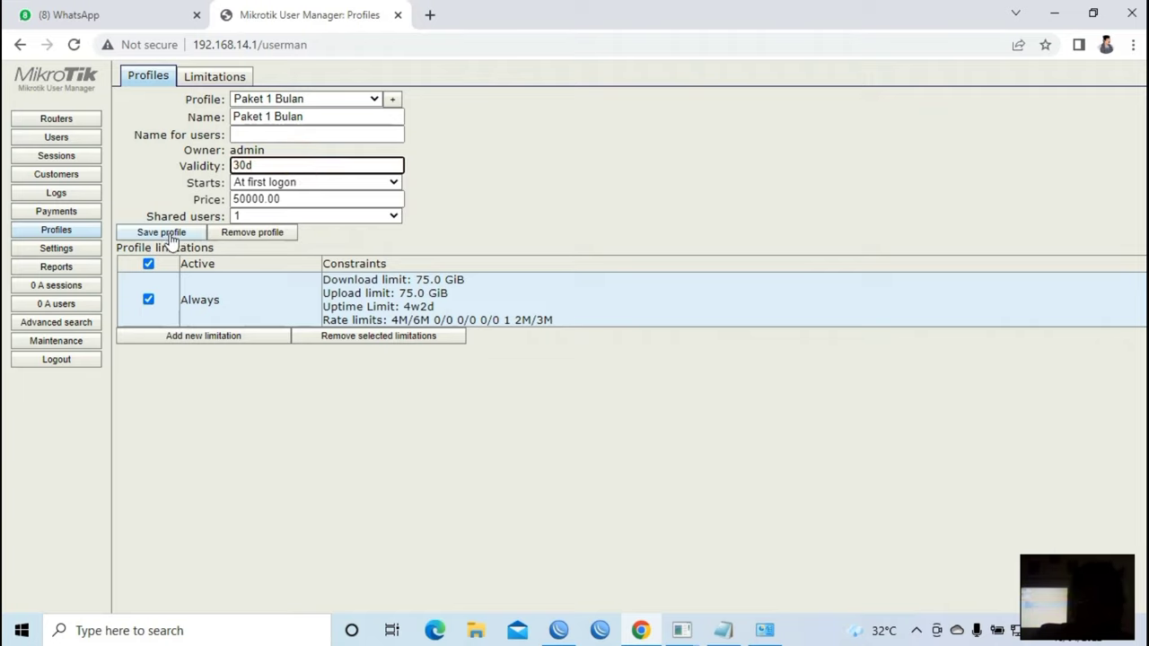
{"action": "left_click", "coordinate": [165, 234]}
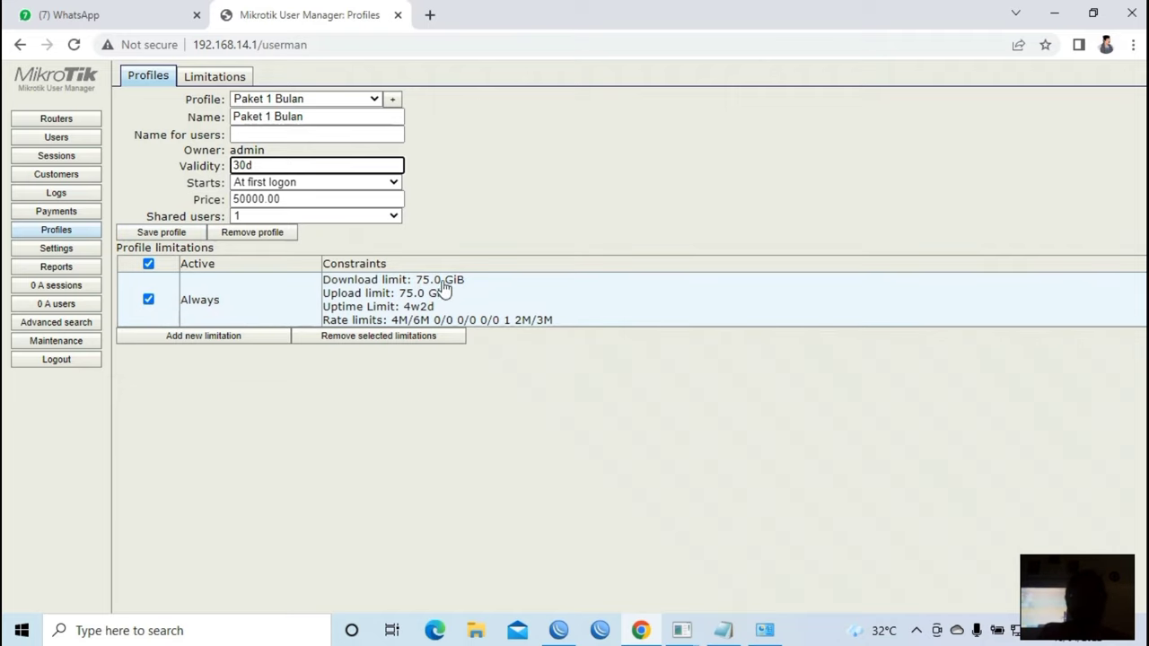
{"action": "left_click", "coordinate": [543, 219]}
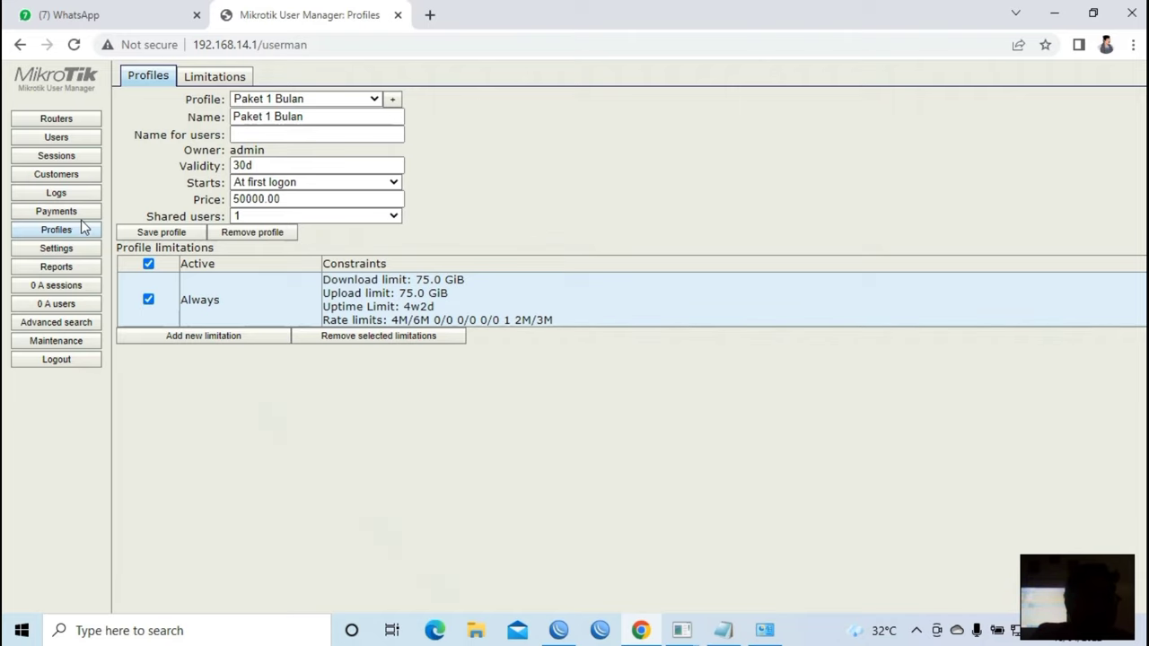
{"action": "left_click", "coordinate": [58, 252]}
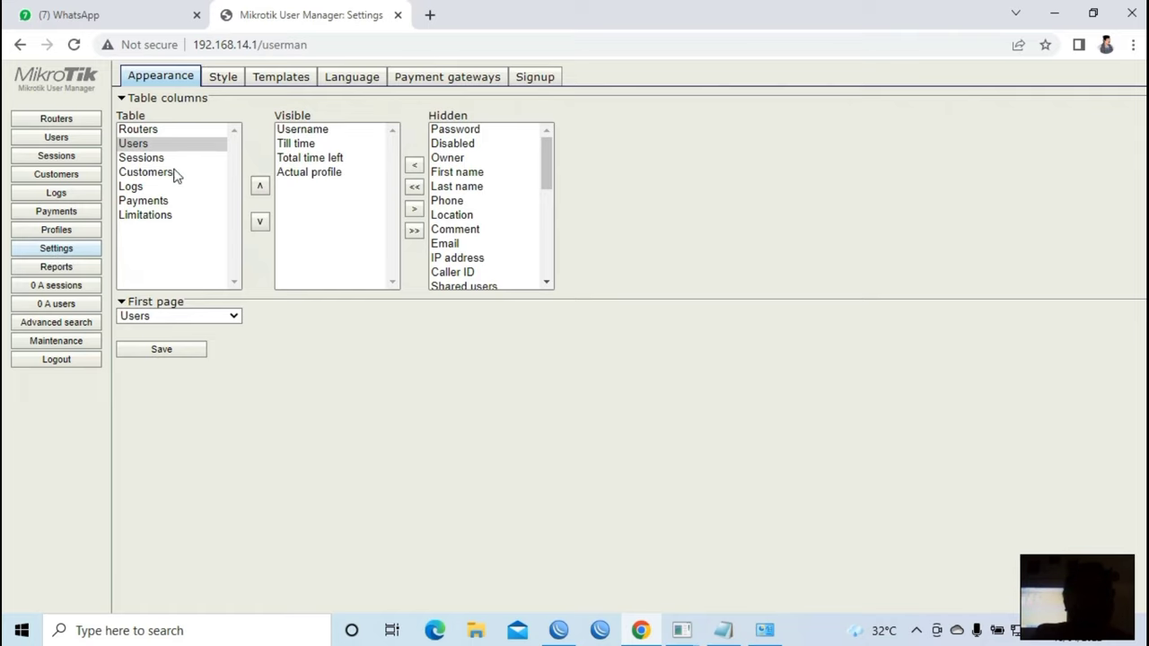
Add a voucher template named Paket 1 Hari, then bring the Notepad HTML notes forward.
{"action": "left_click", "coordinate": [282, 77]}
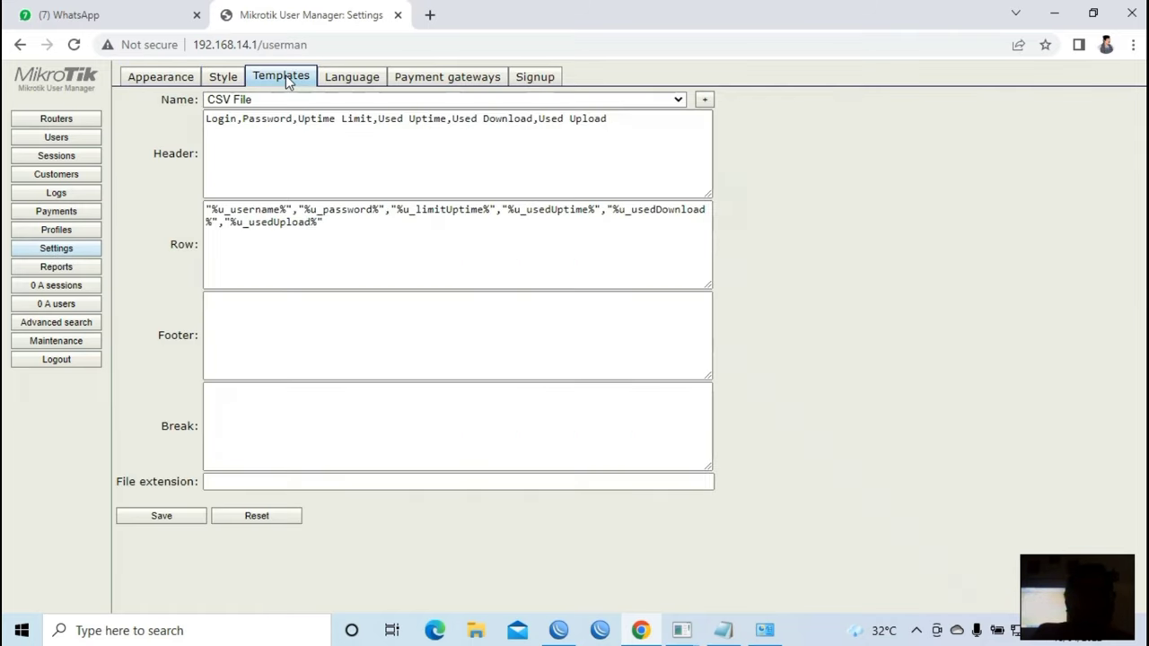
{"action": "left_click", "coordinate": [706, 101]}
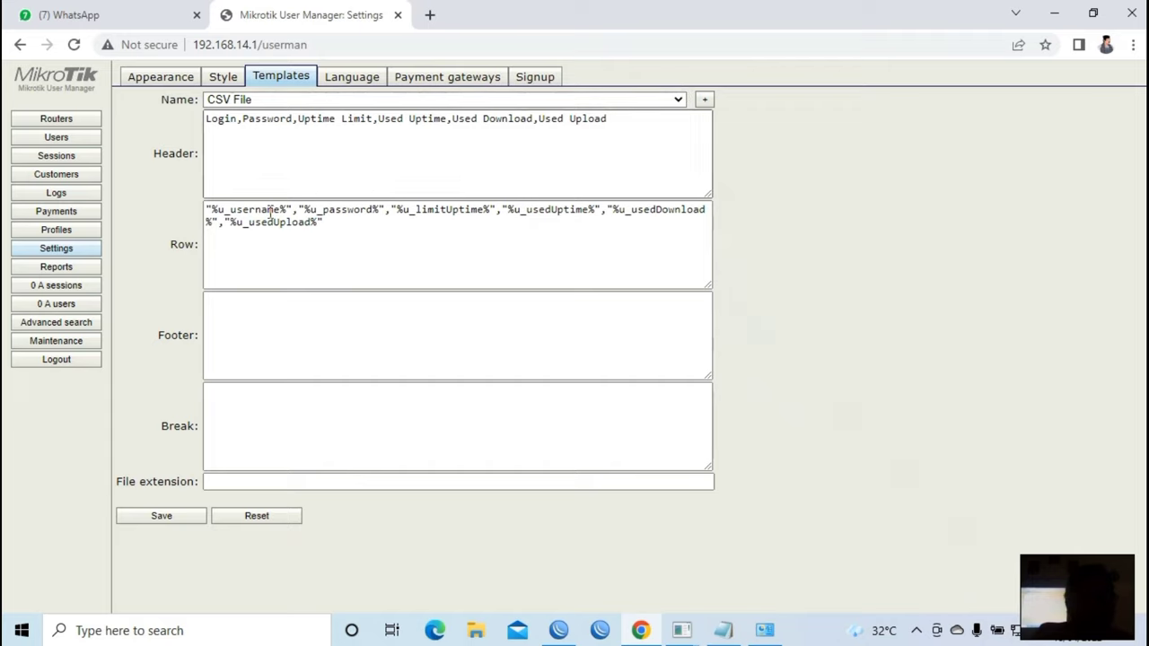
{"action": "left_click", "coordinate": [76, 249]}
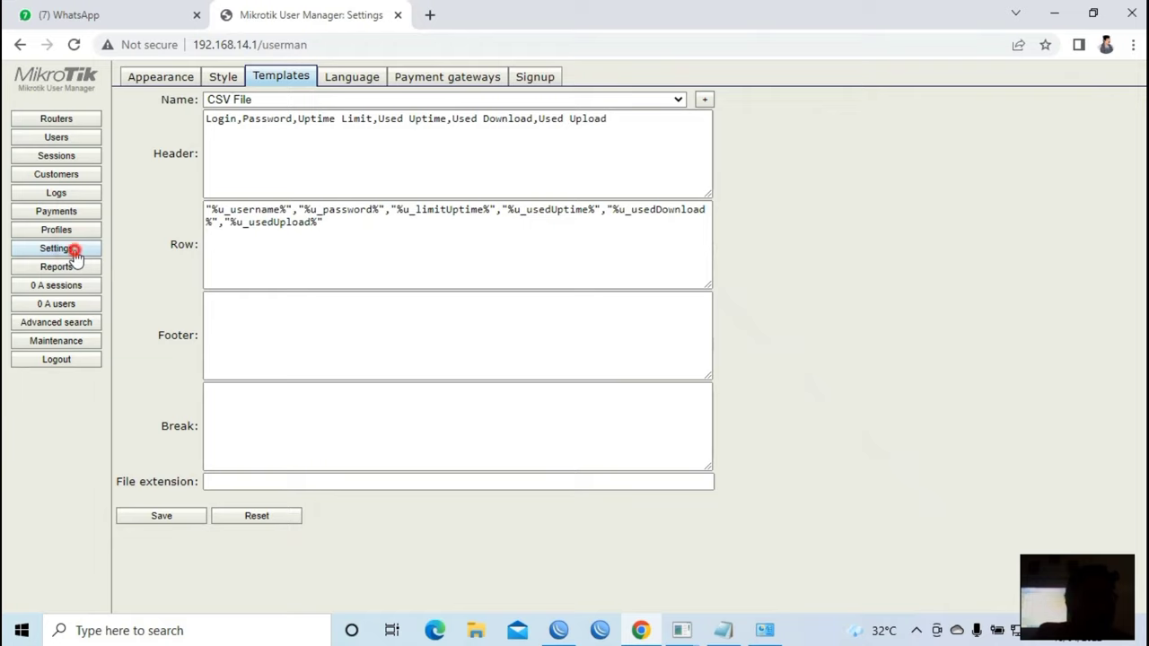
{"action": "left_click", "coordinate": [291, 76]}
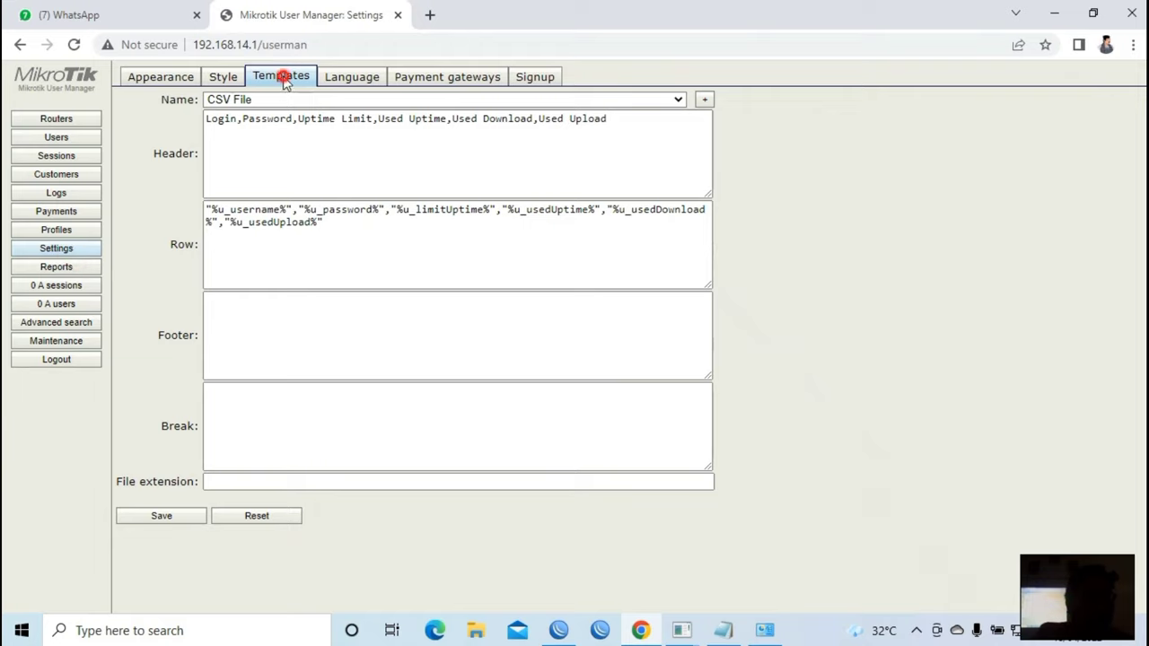
{"action": "left_click", "coordinate": [706, 99]}
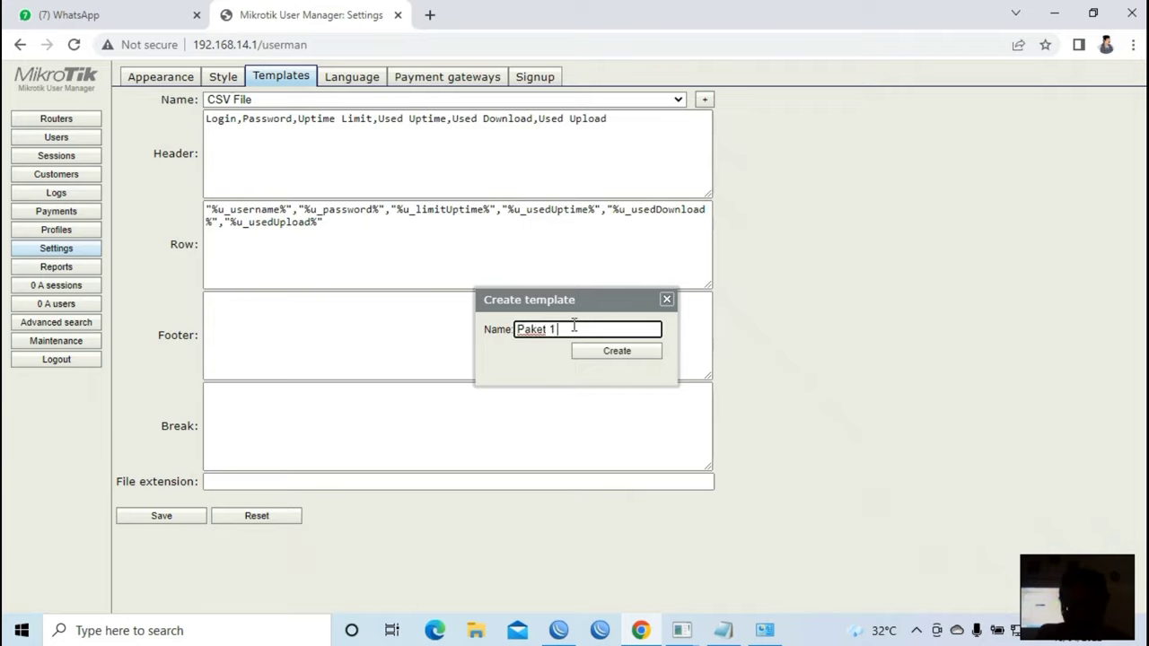
{"action": "left_click", "coordinate": [613, 352]}
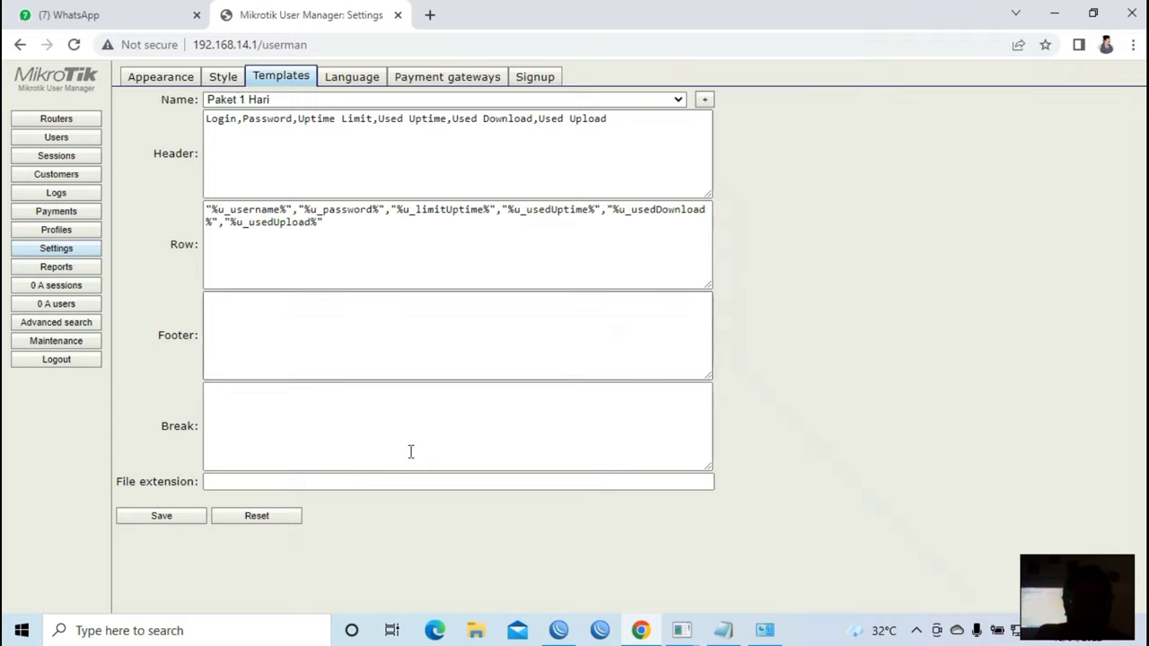
{"action": "left_click", "coordinate": [736, 630]}
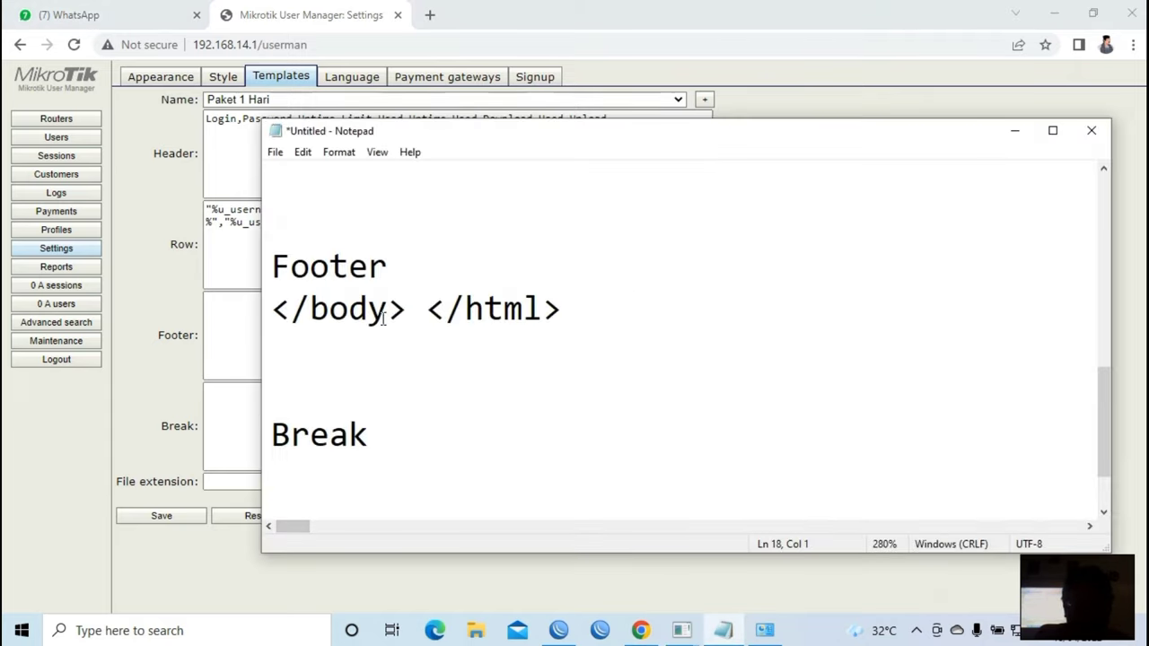
Select the Notepad template HTML from Header down to Break, then switch to WhatsApp Web.
{"action": "scroll", "coordinate": [421, 457], "scroll_direction": "down", "scroll_amount": 1}
{"action": "left_click", "coordinate": [403, 362]}
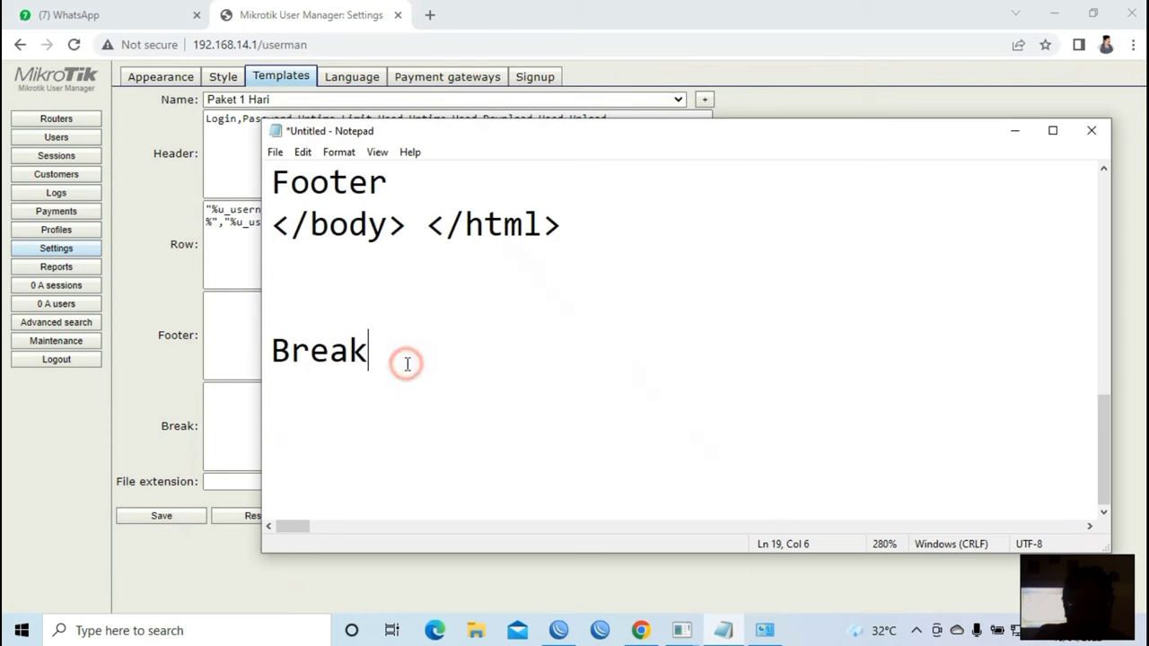
{"action": "scroll", "coordinate": [401, 362], "scroll_direction": "up", "scroll_amount": 5}
{"action": "left_click", "coordinate": [275, 434], "text": "shift"}
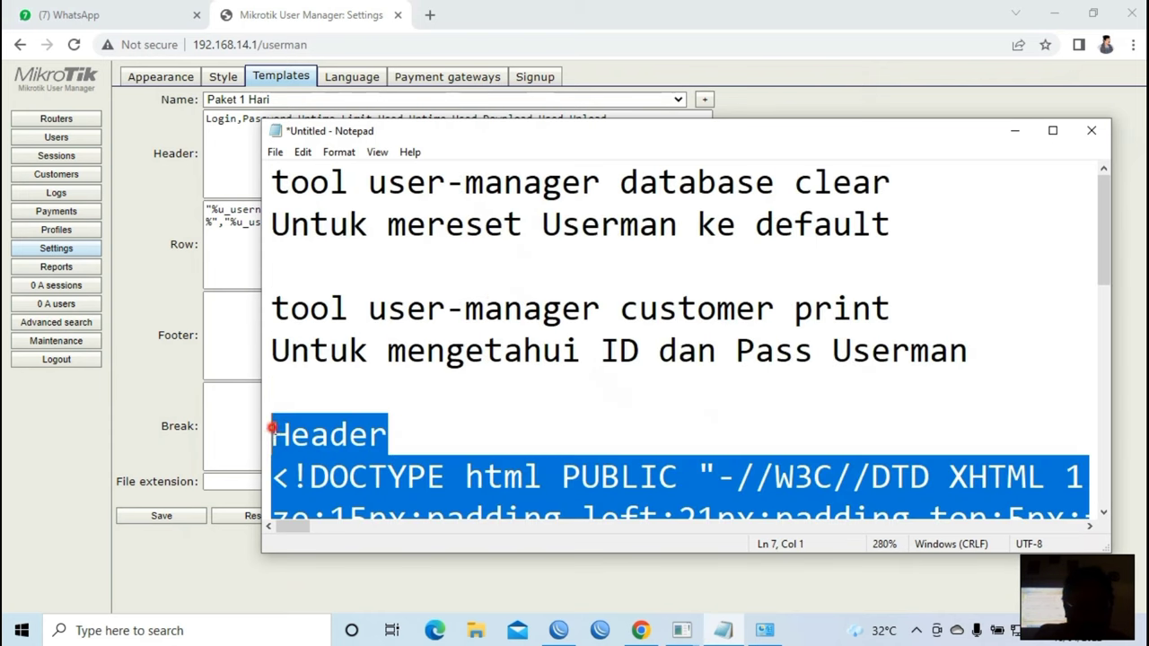
{"action": "left_click", "coordinate": [643, 630]}
{"action": "left_click", "coordinate": [135, 15]}
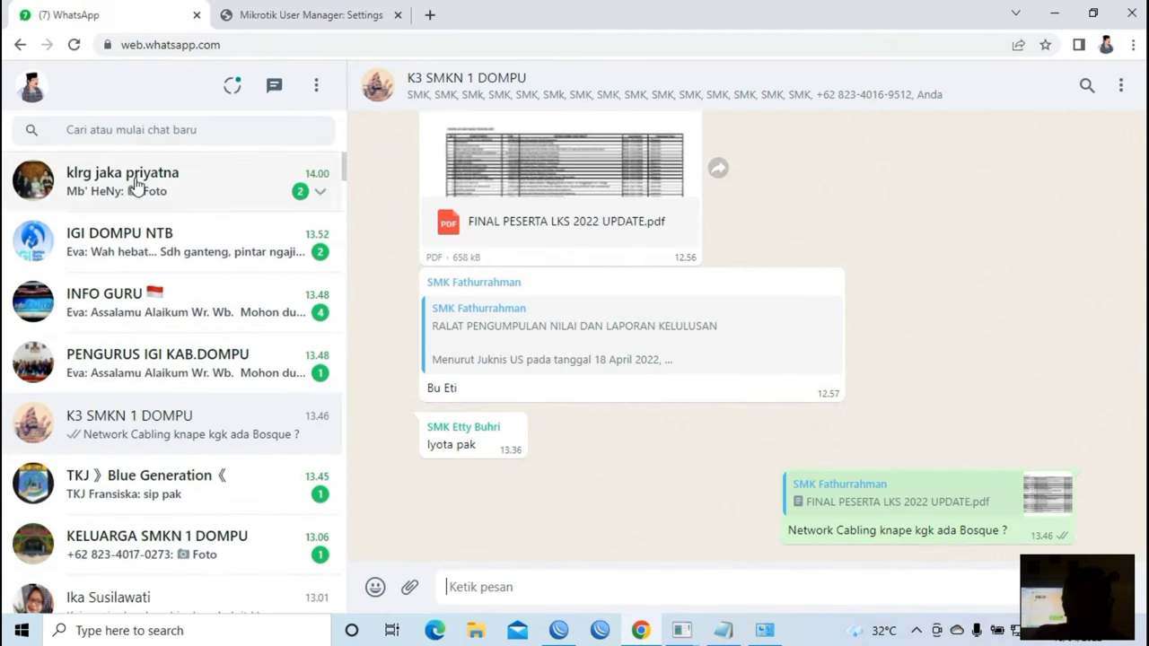
Search the chats for 'cyb' and open the Team Cyber group chat.
{"action": "left_click", "coordinate": [228, 131]}
{"action": "type", "text": "pe"}
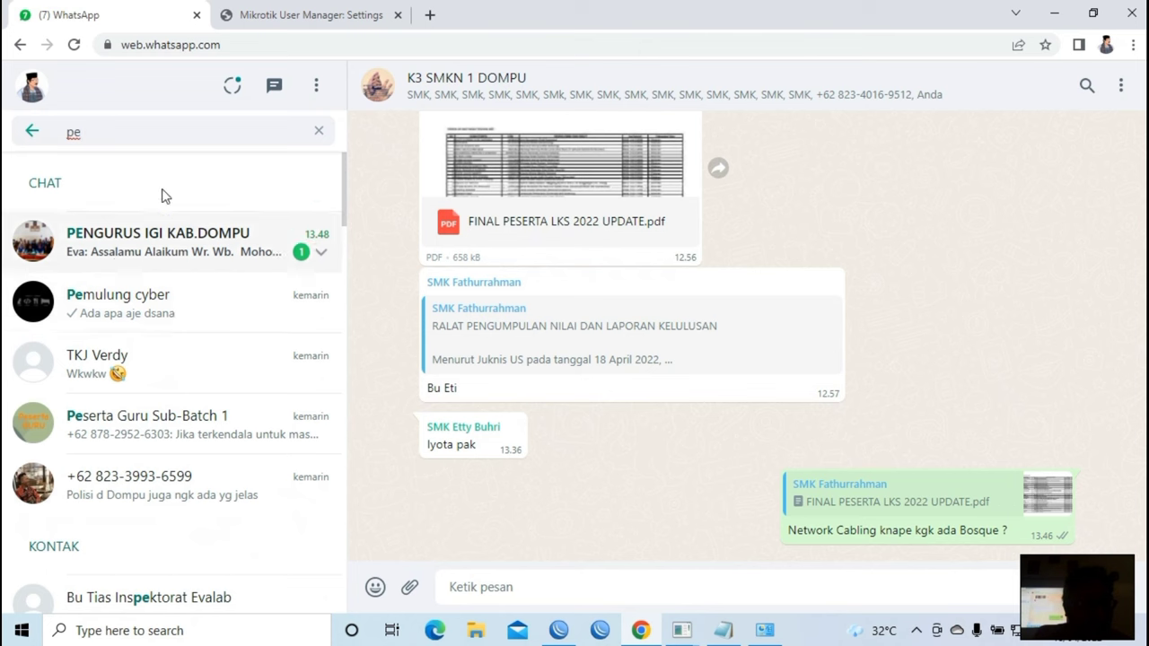
{"action": "key", "text": "BackSpace"}
{"action": "key", "text": "Escape"}
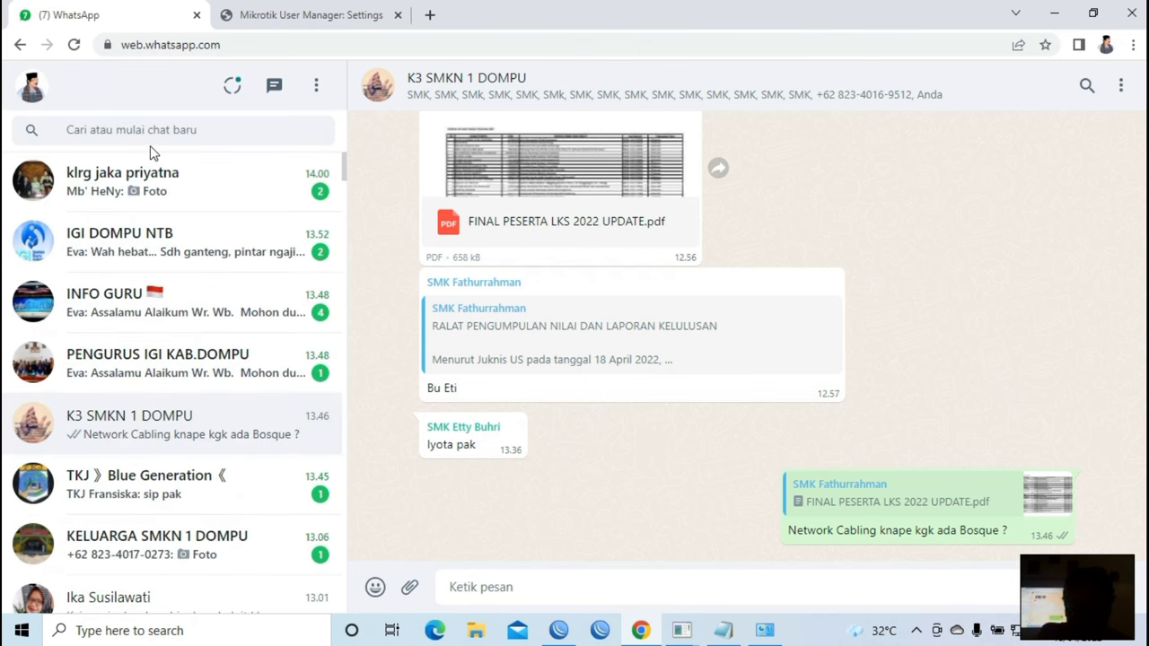
{"action": "left_click", "coordinate": [145, 135]}
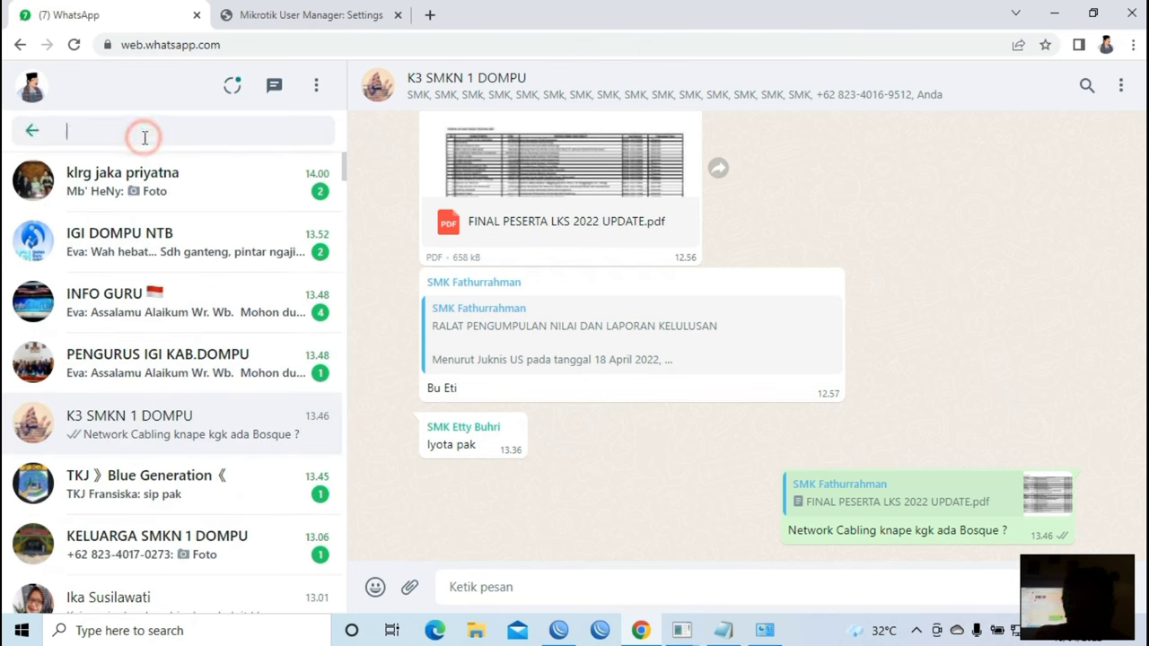
{"action": "type", "text": "v"}
{"action": "key", "text": "BackSpace"}
{"action": "key", "text": "Escape"}
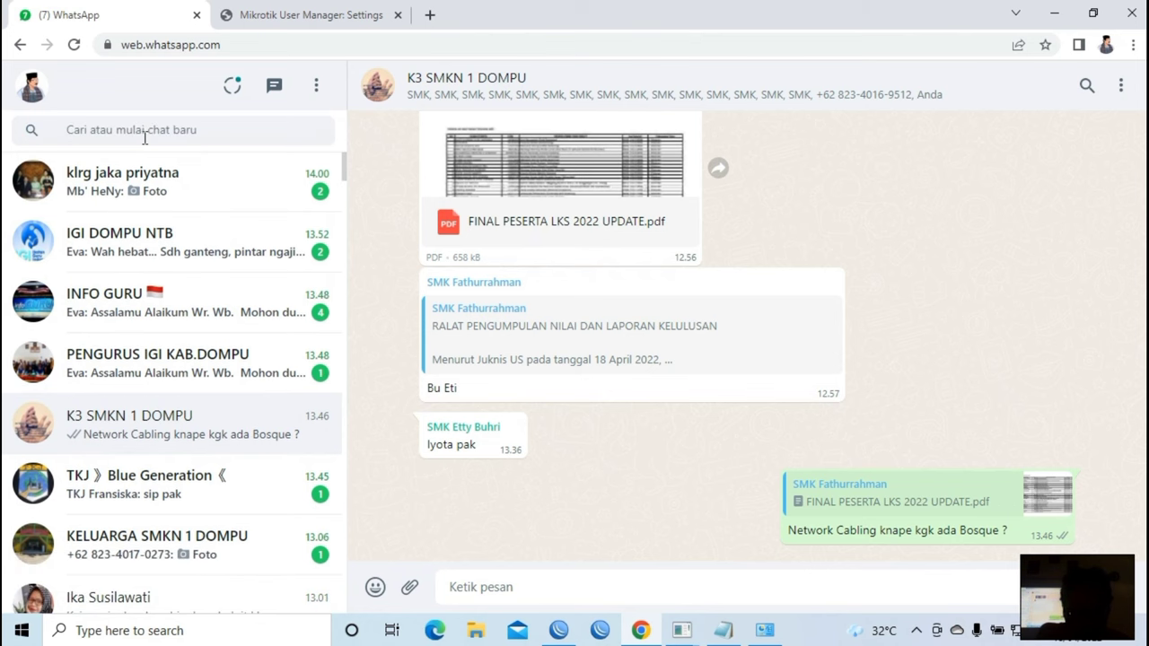
{"action": "left_click", "coordinate": [144, 135]}
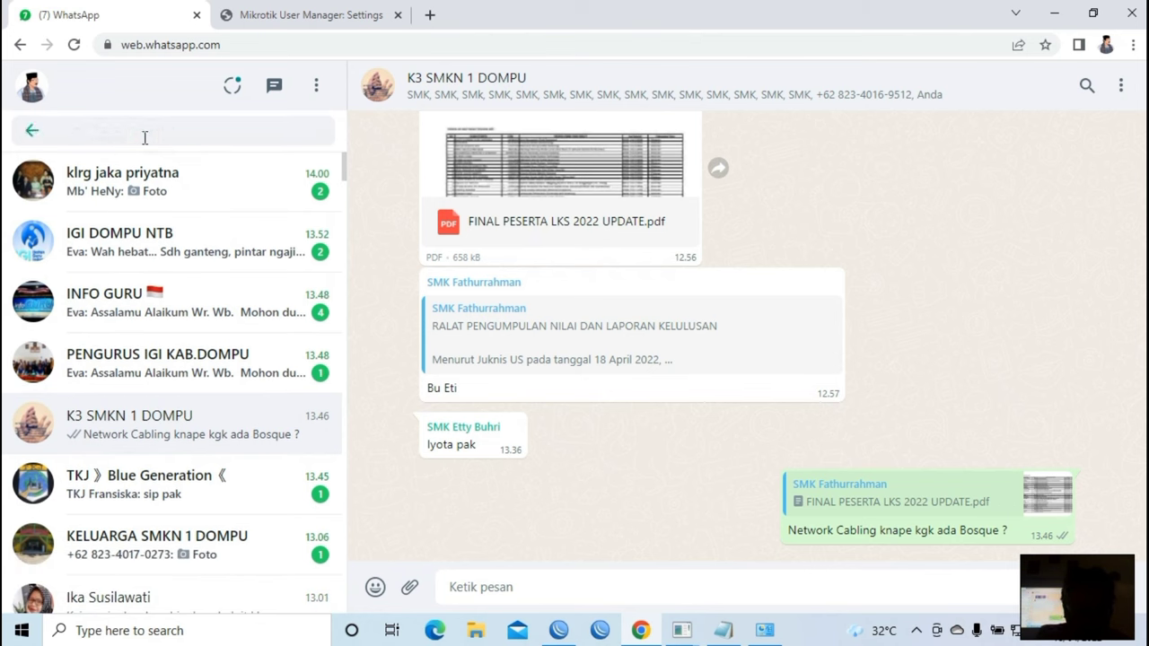
{"action": "type", "text": "cyb"}
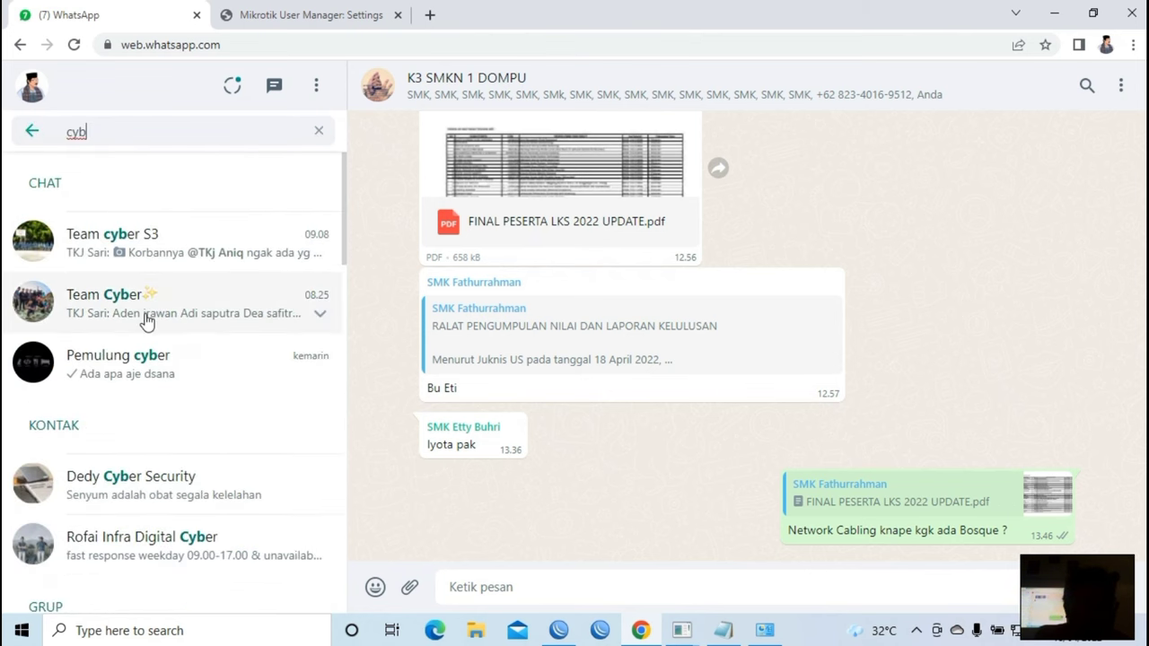
{"action": "left_click", "coordinate": [146, 316]}
Paste and send the template HTML as a message, then select the sent text.
{"action": "left_click", "coordinate": [500, 582]}
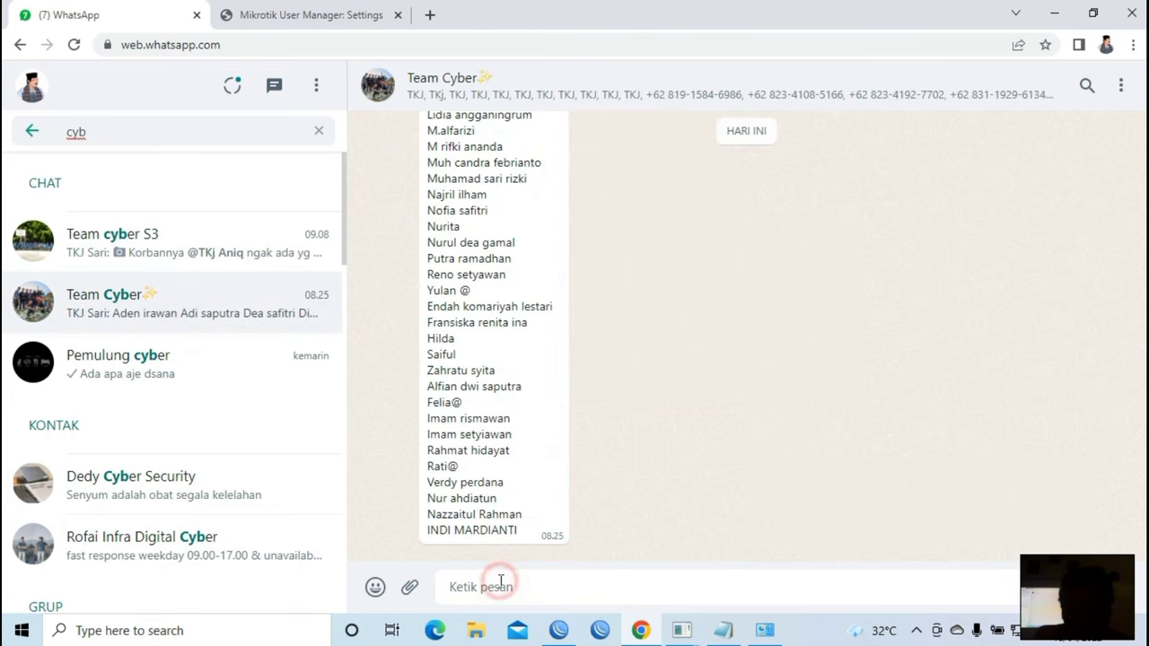
{"action": "key", "text": "ctrl+v"}
{"action": "key", "text": "Return"}
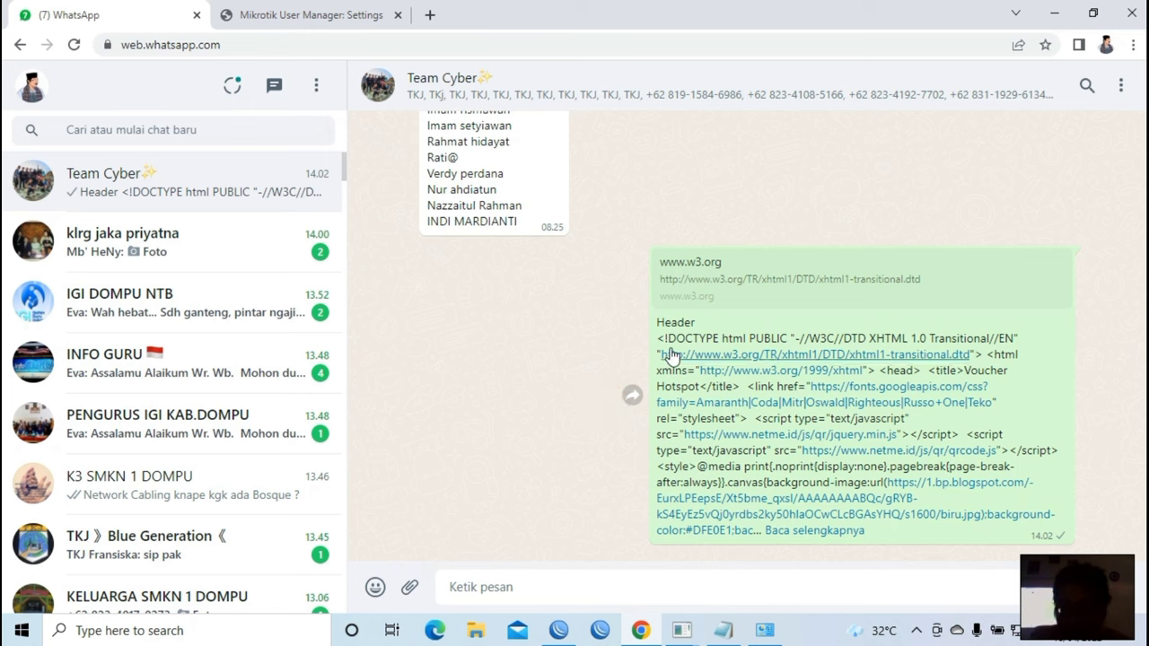
{"action": "left_click", "coordinate": [653, 322]}
{"action": "left_click_drag", "start_coordinate": [653, 321], "coordinate": [992, 451]}
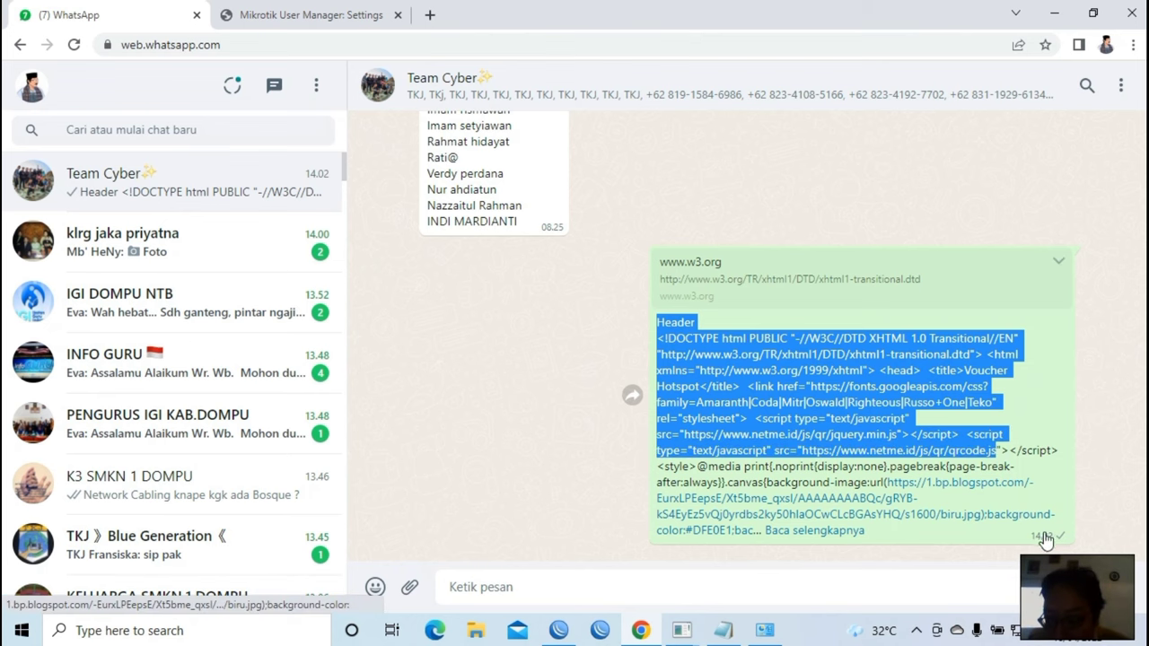
Expand the full HTML message to read its Header and Row code, then return to Notepad.
{"action": "left_click", "coordinate": [819, 531]}
{"action": "scroll", "coordinate": [790, 431], "scroll_direction": "down", "scroll_amount": 3}
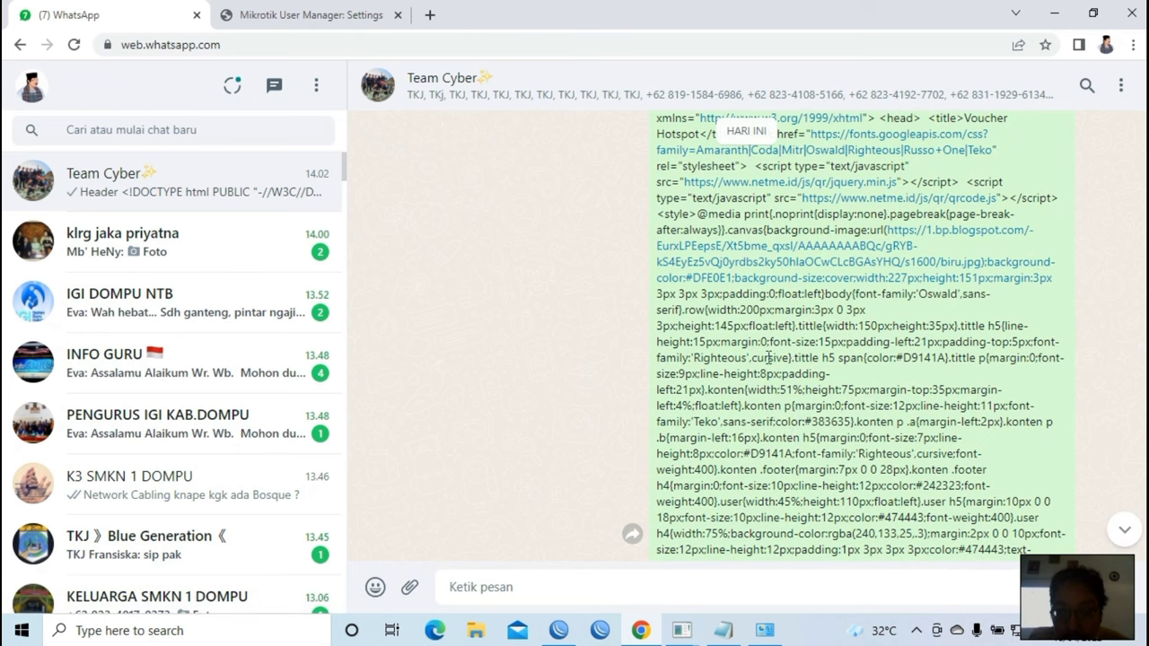
{"action": "scroll", "coordinate": [768, 357], "scroll_direction": "down", "scroll_amount": 5}
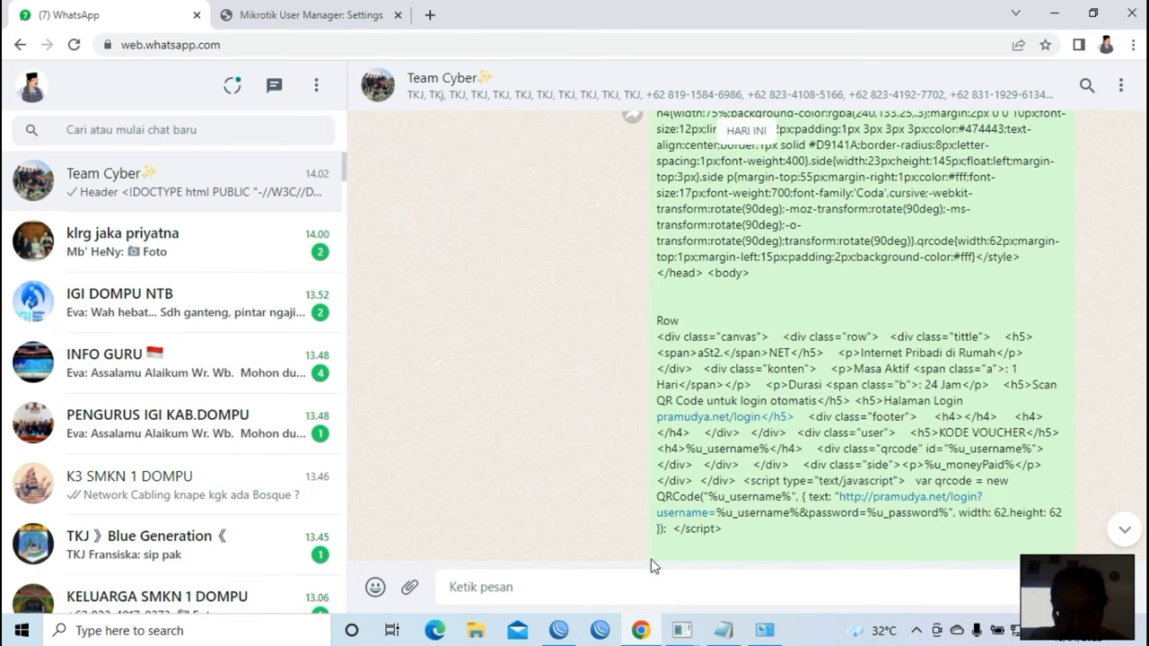
{"action": "left_click", "coordinate": [722, 630]}
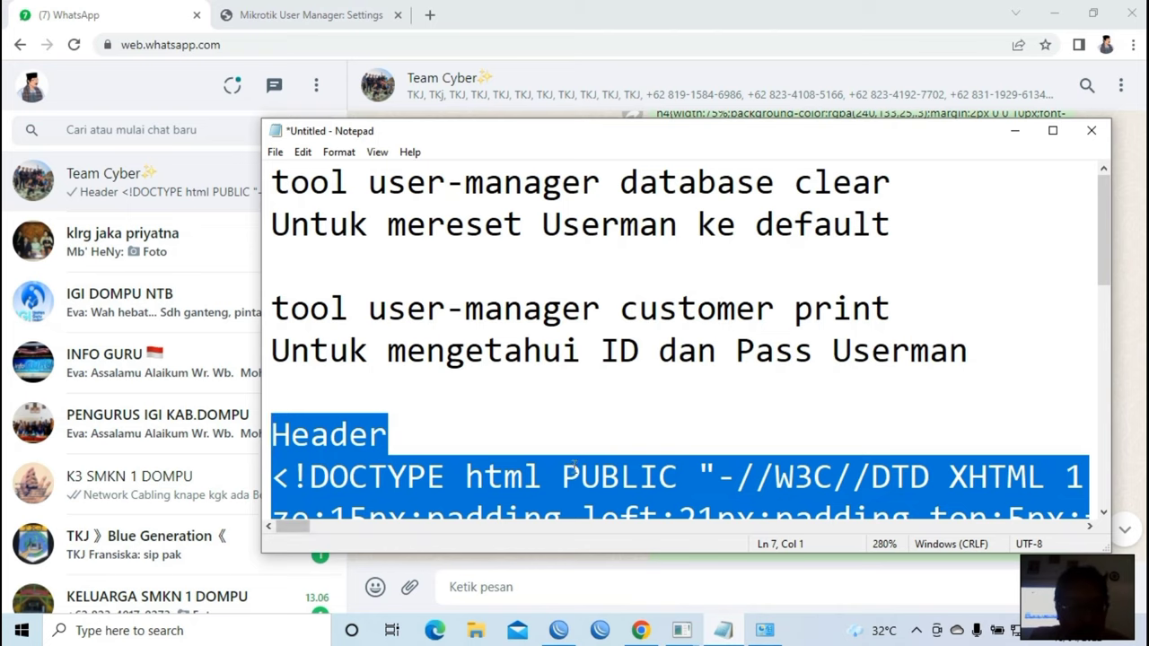
Check the Paket 1 Hari template's Header field in User Manager.
{"action": "scroll", "coordinate": [571, 464], "scroll_direction": "down", "scroll_amount": 4}
{"action": "scroll", "coordinate": [567, 461], "scroll_direction": "up", "scroll_amount": 3}
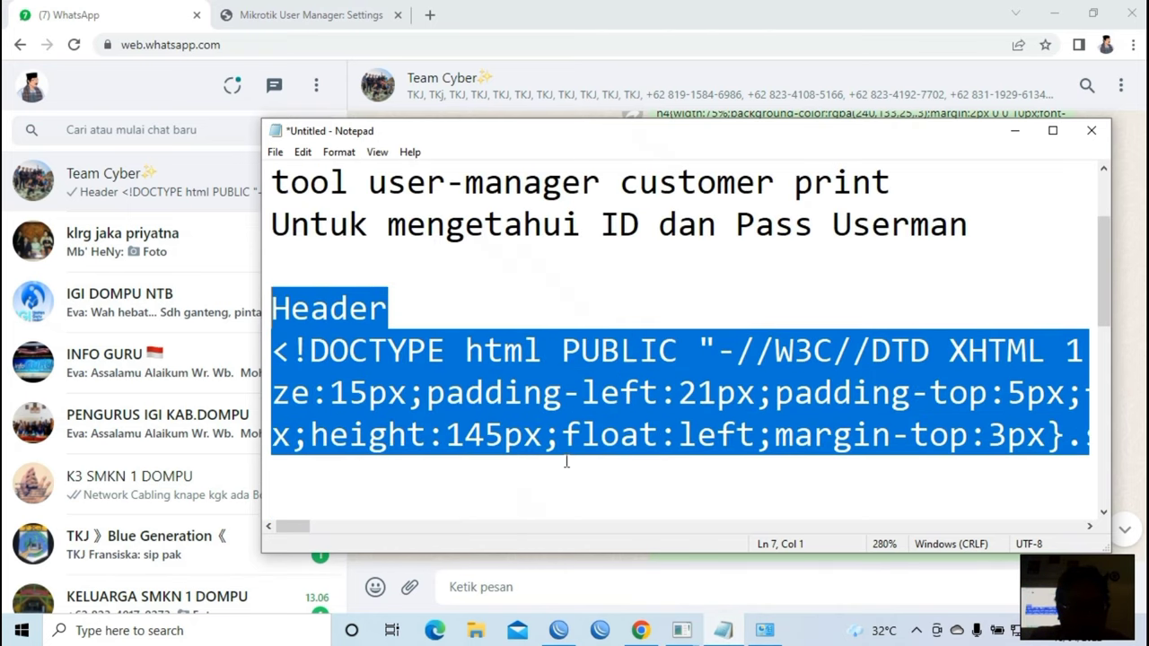
{"action": "scroll", "coordinate": [566, 461], "scroll_direction": "down", "scroll_amount": 4}
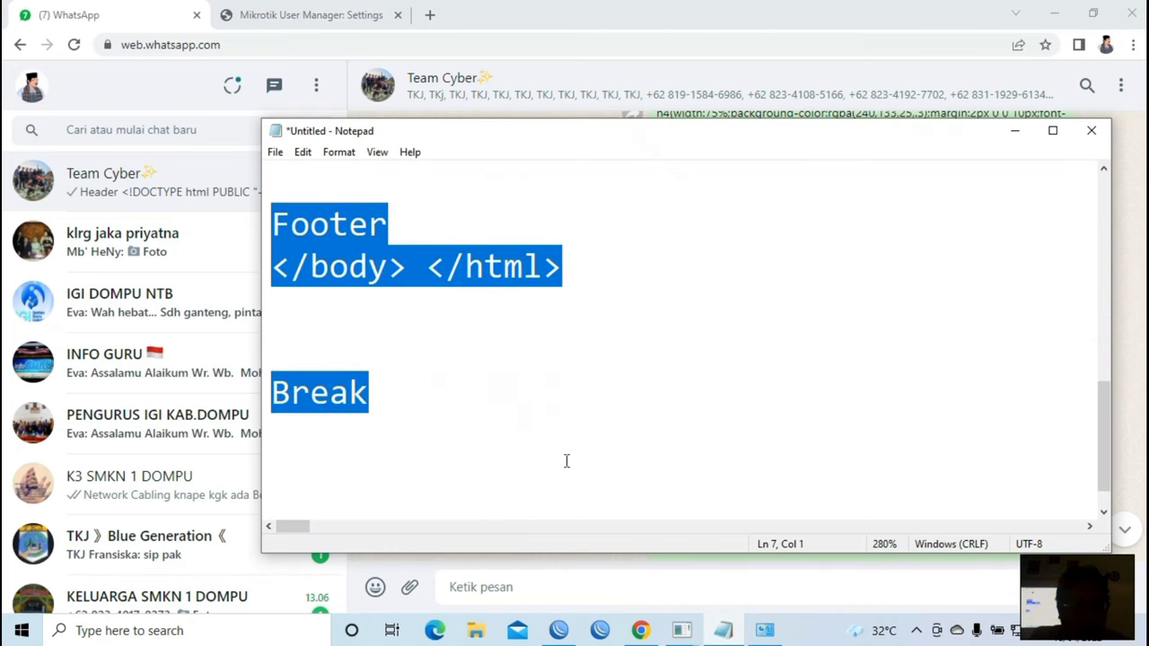
{"action": "left_click", "coordinate": [303, 13]}
{"action": "left_click", "coordinate": [287, 129]}
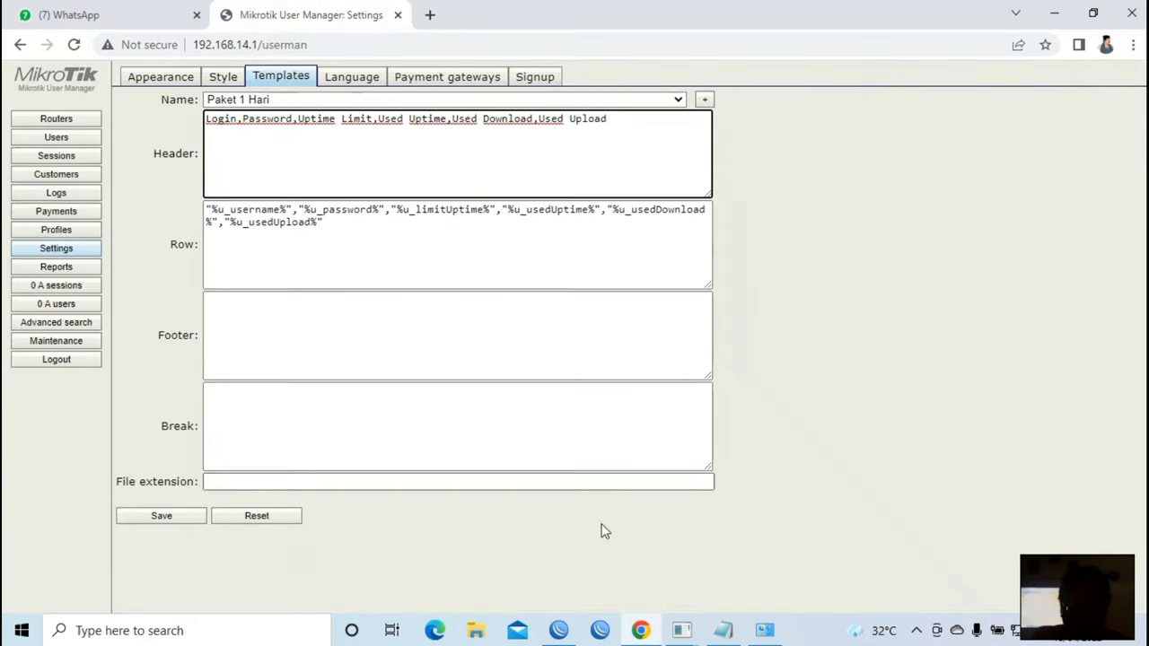
In Notepad, select the Header HTML from <!DOCTYPE through <body>, trimming trailing spaces.
{"action": "left_click", "coordinate": [725, 631]}
{"action": "scroll", "coordinate": [395, 284], "scroll_direction": "up", "scroll_amount": 4}
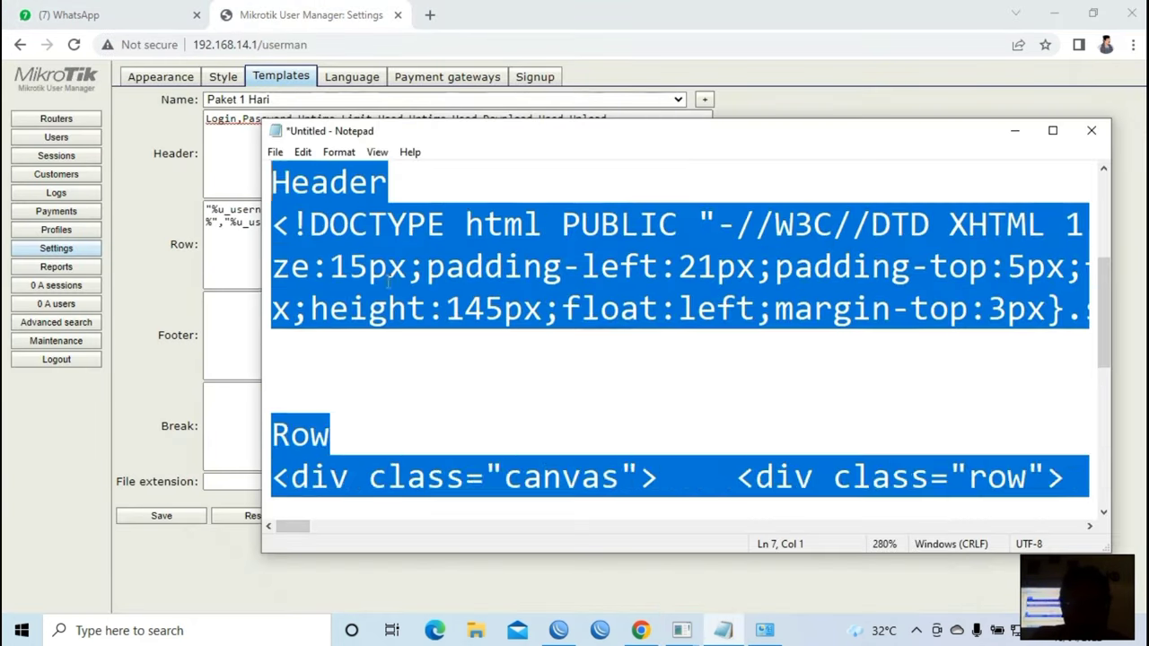
{"action": "left_click", "coordinate": [280, 352]}
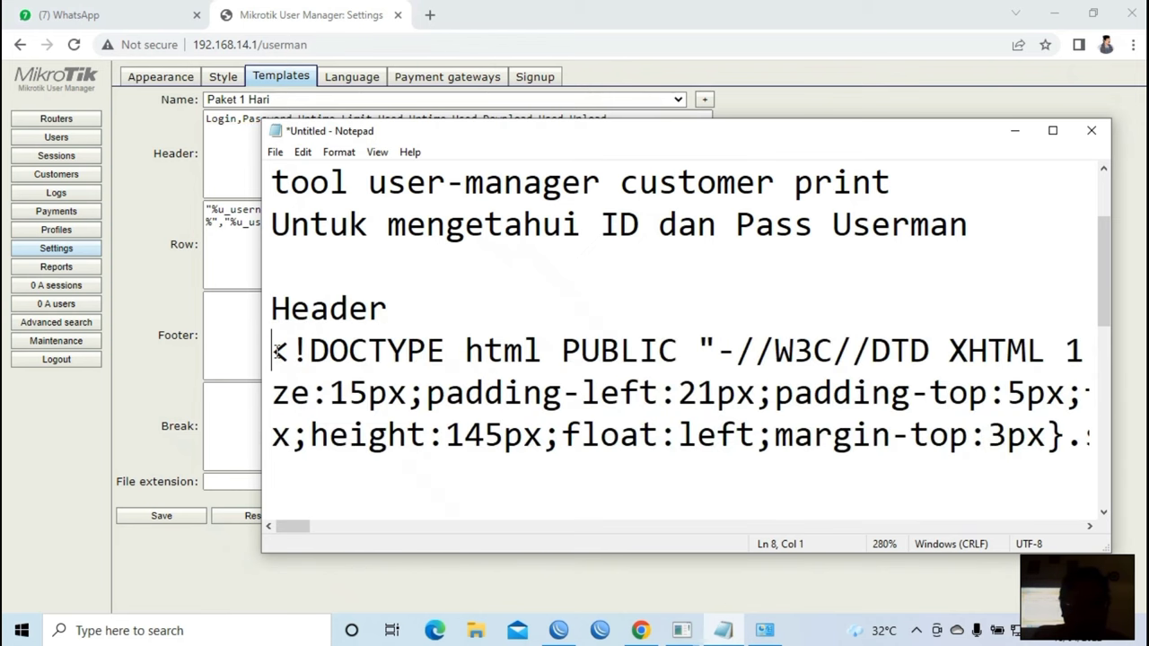
{"action": "scroll", "coordinate": [281, 353], "scroll_direction": "down", "scroll_amount": 1}
{"action": "left_click", "coordinate": [285, 342], "text": "shift"}
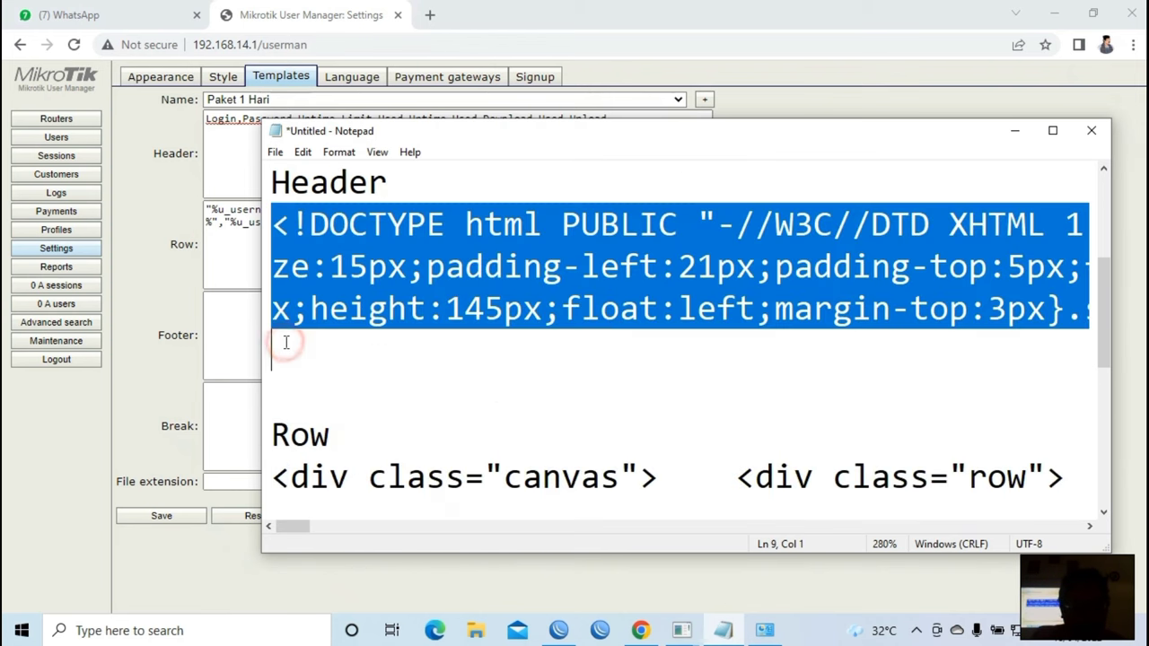
{"action": "key", "text": "shift+Left"}
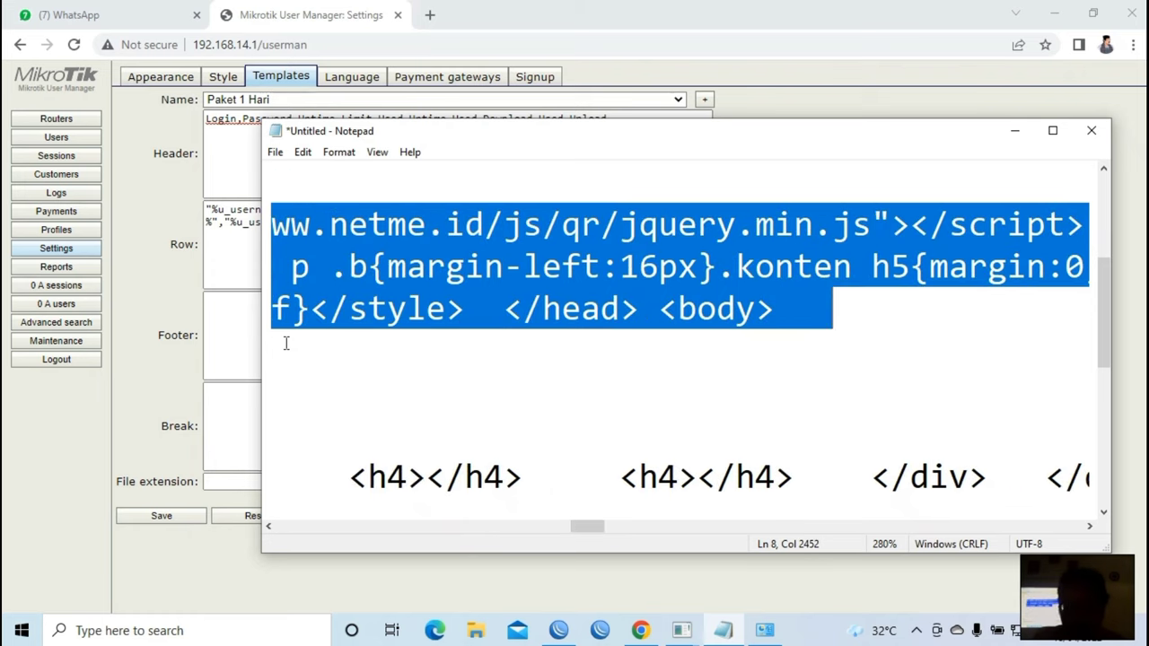
{"action": "key", "text": "shift+Left"}
{"action": "key", "text": "shift+Left"}
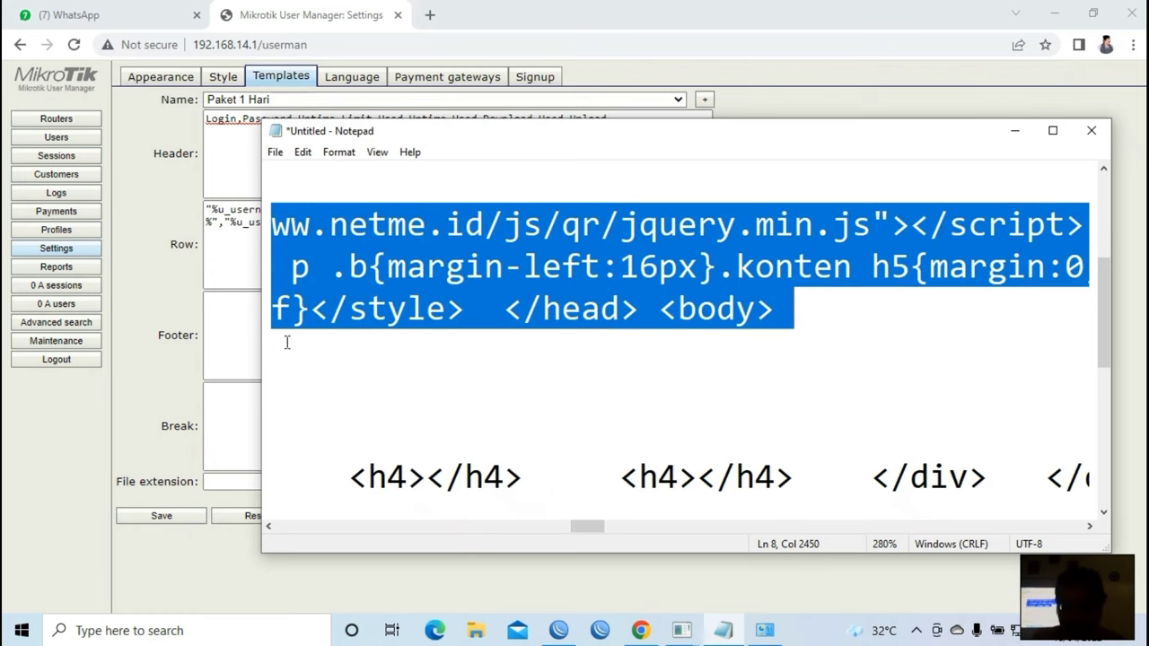
{"action": "key", "text": "shift+Left"}
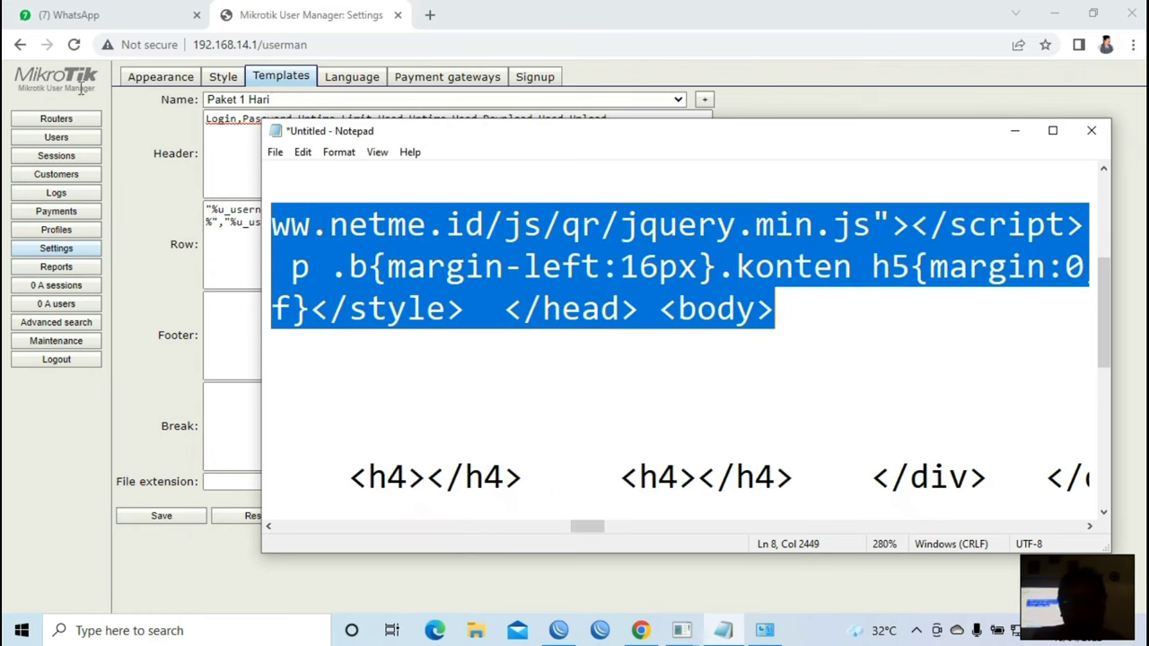
{"action": "left_click", "coordinate": [216, 146]}
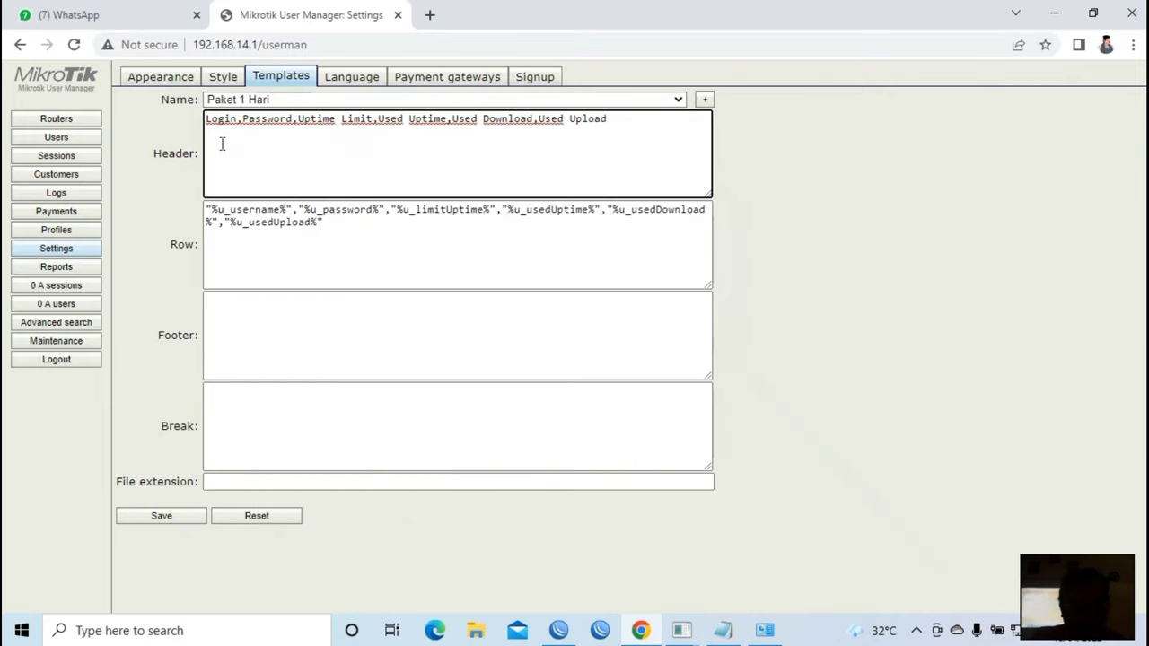
Replace all the Header text with the copied voucher HTML ending in <body>.
{"action": "key", "text": "ctrl+a"}
{"action": "key", "text": "ctrl+v"}
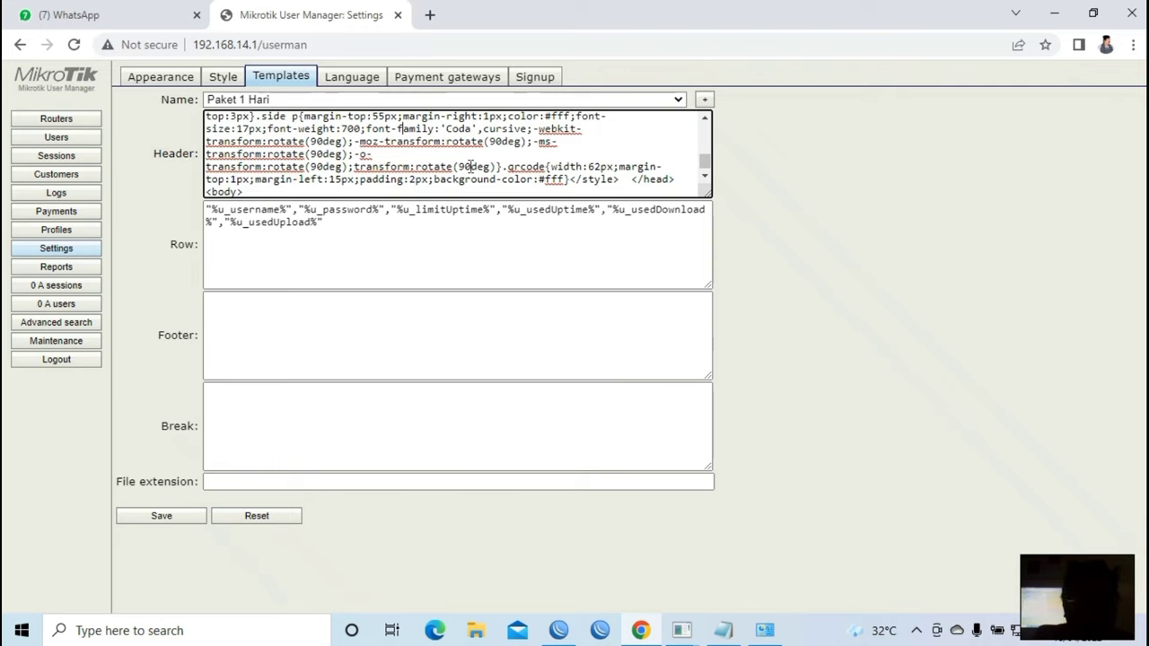
{"action": "left_click", "coordinate": [731, 626]}
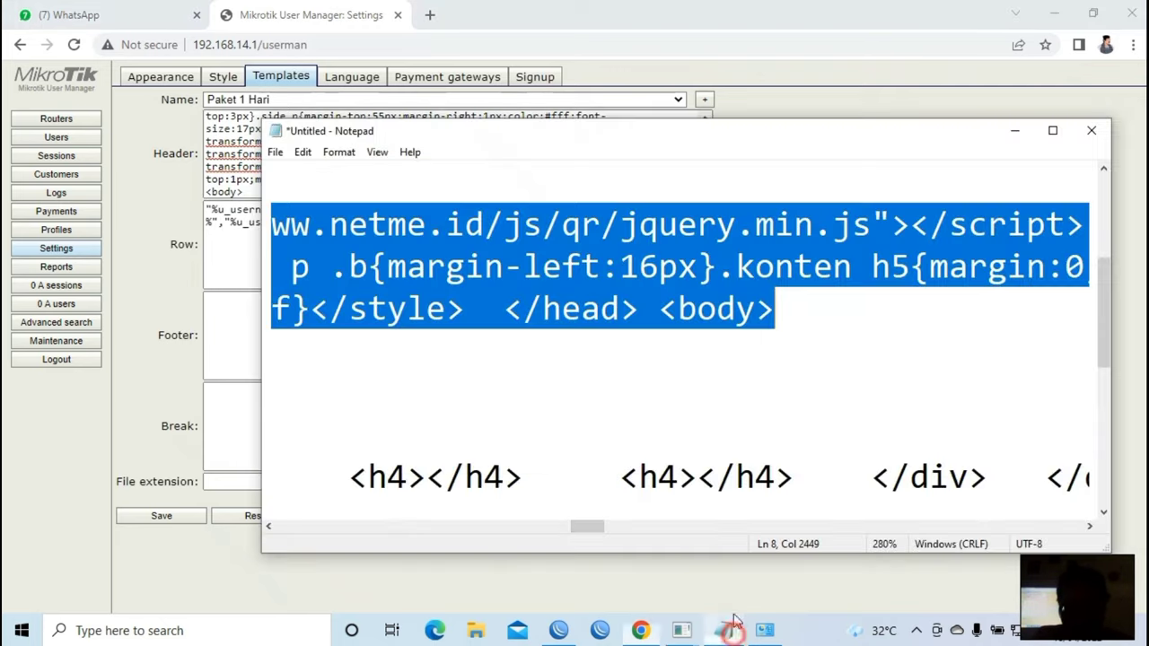
Scroll and step through the long Header code line in Notepad to inspect it.
{"action": "scroll", "coordinate": [715, 353], "scroll_direction": "down", "scroll_amount": 9}
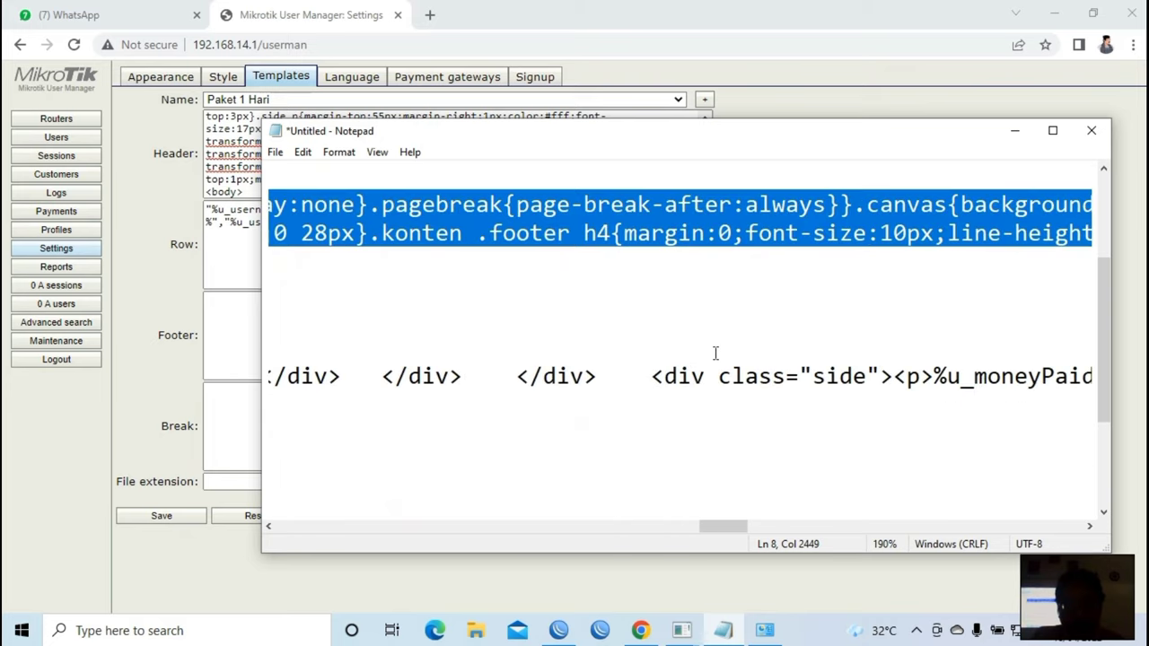
{"action": "scroll", "coordinate": [715, 352], "scroll_direction": "down", "scroll_amount": 8}
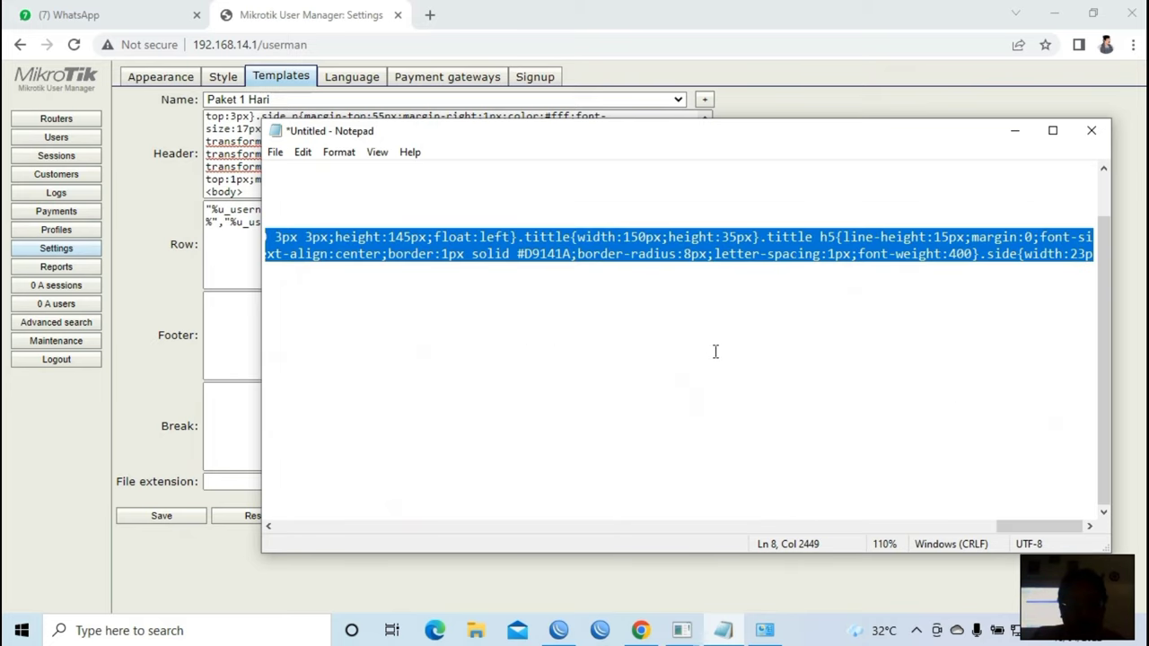
{"action": "scroll", "coordinate": [715, 352], "scroll_direction": "up", "scroll_amount": 1}
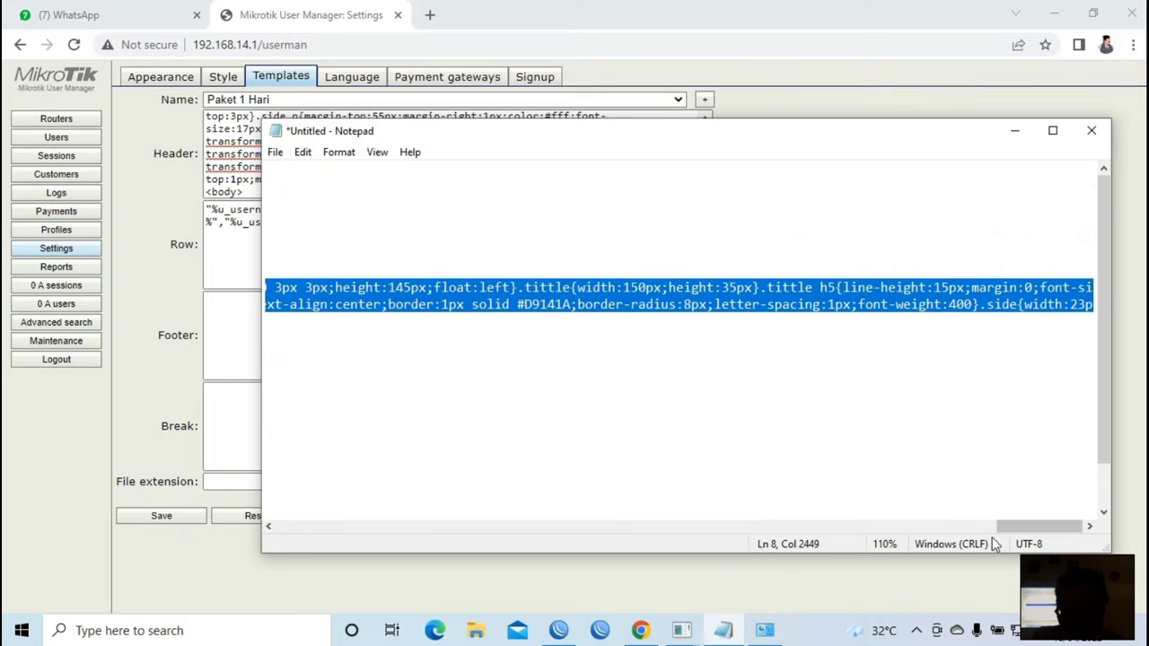
{"action": "left_click_drag", "start_coordinate": [1018, 525], "coordinate": [287, 536]}
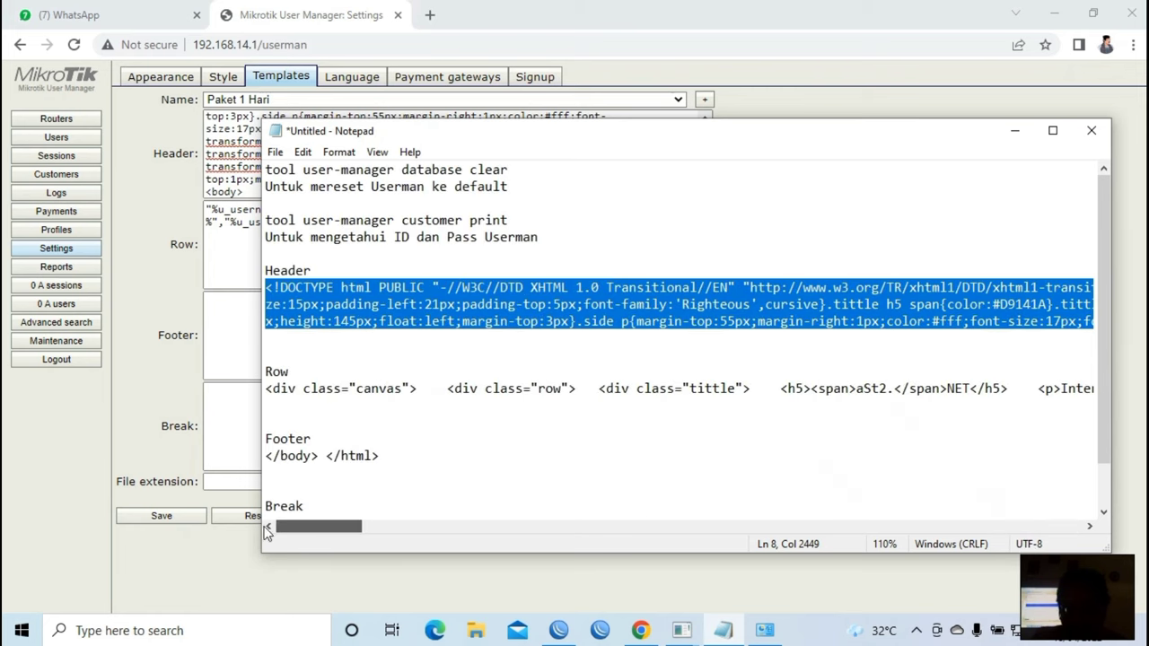
{"action": "left_click", "coordinate": [379, 288]}
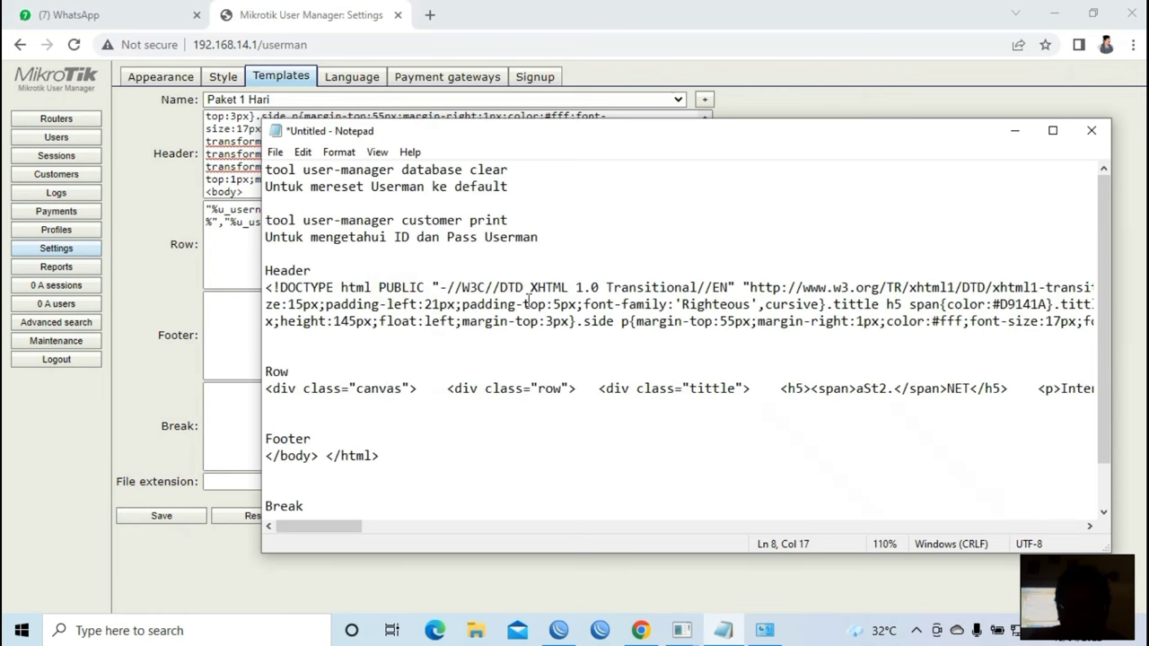
{"action": "key", "text": "Down"}
{"action": "key", "text": "Down"}
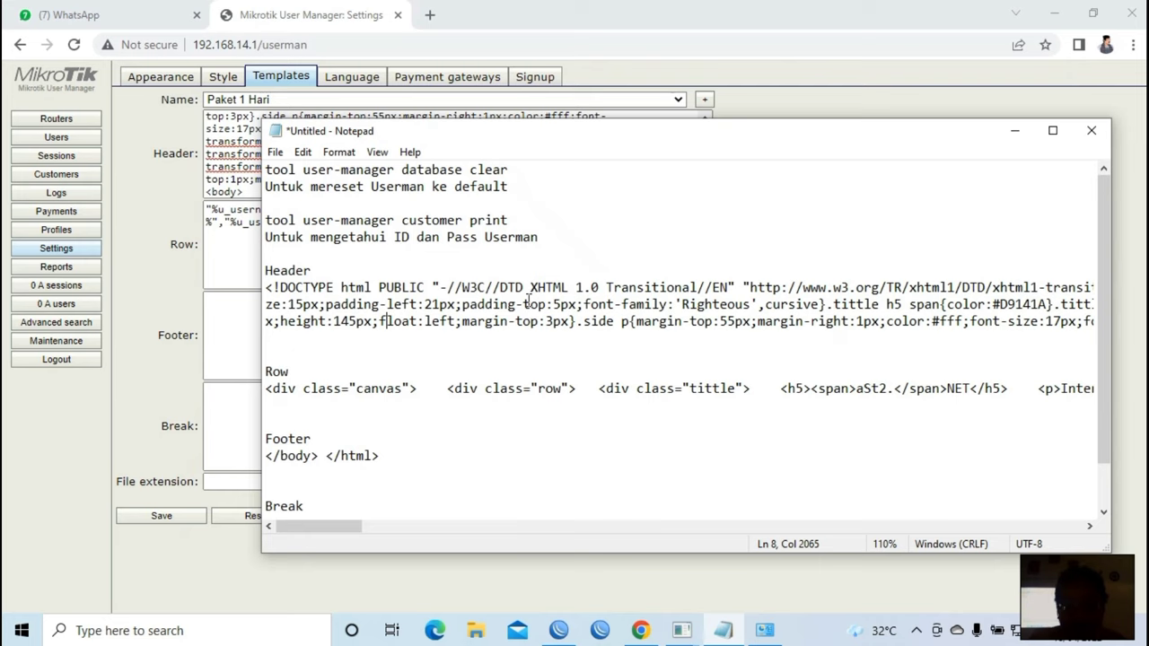
{"action": "key", "text": "Right"}
{"action": "key", "text": "Right"}
{"action": "key", "text": "Right"}
{"action": "key", "text": "Right"}
{"action": "key", "text": "Right"}
{"action": "key", "text": "Right"}
{"action": "key", "text": "Right"}
{"action": "key", "text": "Right"}
{"action": "key", "text": "Right"}
{"action": "key", "text": "Right"}
{"action": "key", "text": "Right"}
{"action": "key", "text": "Right"}
{"action": "key", "text": "Right"}
{"action": "key", "text": "Right"}
{"action": "key", "text": "Right"}
{"action": "key", "text": "Right"}
{"action": "key", "text": "Right"}
{"action": "key", "text": "Right"}
{"action": "key", "text": "Right"}
{"action": "key", "text": "Right"}
{"action": "key", "text": "Right"}
{"action": "key", "text": "Right"}
{"action": "key", "text": "Right"}
{"action": "key", "text": "Right"}
{"action": "key", "text": "Right"}
{"action": "key", "text": "Right"}
{"action": "key", "text": "Right"}
{"action": "key", "text": "Right"}
{"action": "key", "text": "Right"}
{"action": "key", "text": "Right"}
{"action": "key", "text": "Right"}
{"action": "key", "text": "Right"}
{"action": "key", "text": "Right"}
{"action": "key", "text": "Right"}
{"action": "key", "text": "Right"}
{"action": "key", "text": "Right"}
{"action": "key", "text": "Right"}
{"action": "key", "text": "Right"}
{"action": "key", "text": "Right"}
{"action": "key", "text": "Right"}
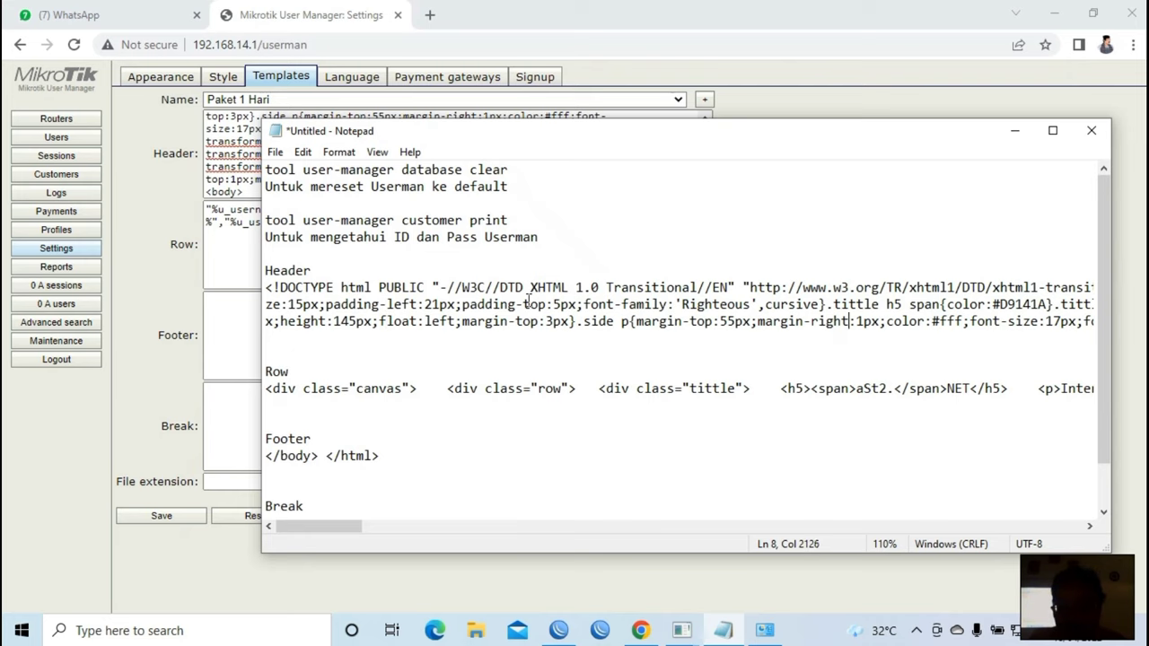
{"action": "key", "text": "Right"}
{"action": "key", "text": "Right"}
{"action": "key", "text": "Right"}
{"action": "key", "text": "Right"}
{"action": "key", "text": "Right"}
{"action": "key", "text": "Right"}
{"action": "key", "text": "Right"}
{"action": "key", "text": "Right"}
{"action": "key", "text": "Right"}
{"action": "key", "text": "Right"}
{"action": "key", "text": "Right"}
{"action": "key", "text": "Right"}
{"action": "key", "text": "Right"}
{"action": "key", "text": "Right"}
{"action": "key", "text": "Right"}
{"action": "key", "text": "Right"}
{"action": "key", "text": "Right"}
{"action": "key", "text": "Right"}
{"action": "key", "text": "Right"}
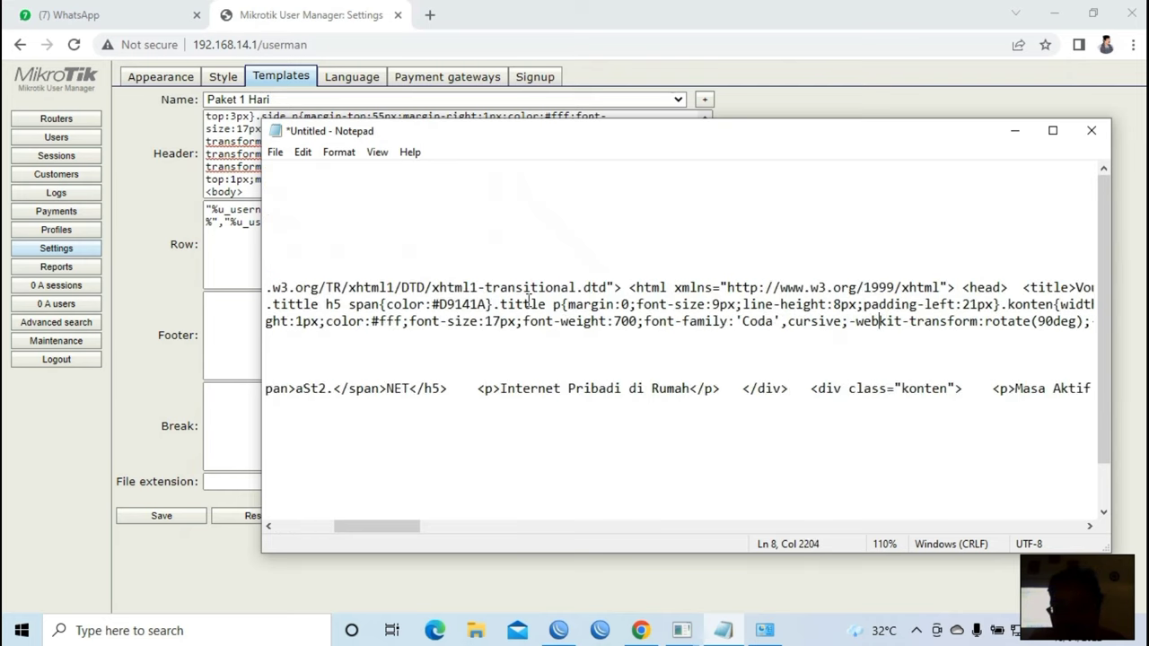
{"action": "key", "text": "Right"}
{"action": "key", "text": "Right"}
{"action": "key", "text": "Right"}
{"action": "key", "text": "Right"}
{"action": "key", "text": "Right"}
{"action": "key", "text": "Right"}
{"action": "key", "text": "Right"}
{"action": "key", "text": "Right"}
{"action": "key", "text": "Right"}
{"action": "key", "text": "Right"}
{"action": "key", "text": "Right"}
{"action": "key", "text": "Right"}
{"action": "key", "text": "Right"}
{"action": "key", "text": "Right"}
{"action": "key", "text": "Right"}
{"action": "key", "text": "Right"}
{"action": "key", "text": "Right"}
{"action": "key", "text": "Right"}
{"action": "key", "text": "Right"}
{"action": "key", "text": "Right"}
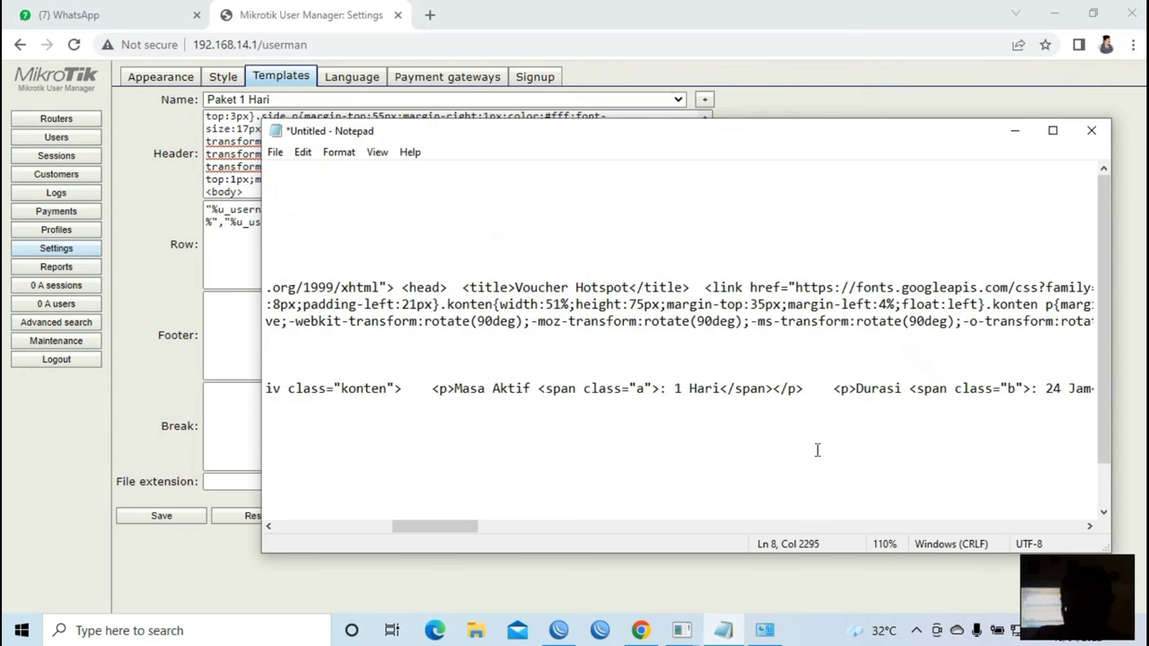
{"action": "left_click_drag", "start_coordinate": [462, 528], "coordinate": [395, 528]}
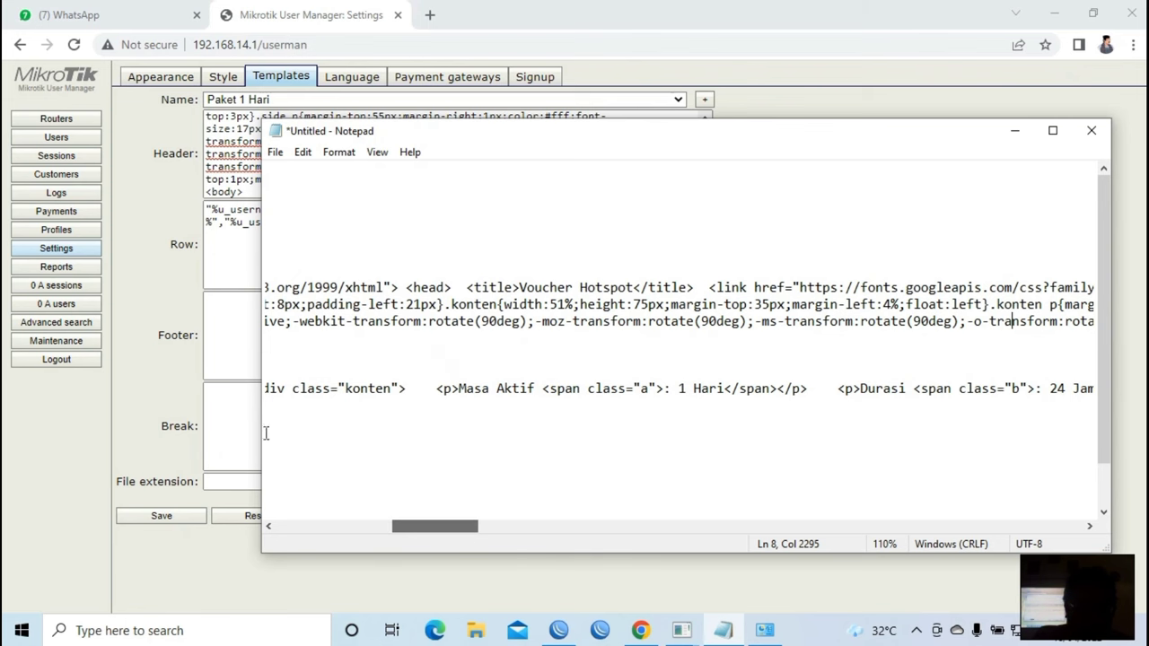
{"action": "left_click", "coordinate": [302, 528]}
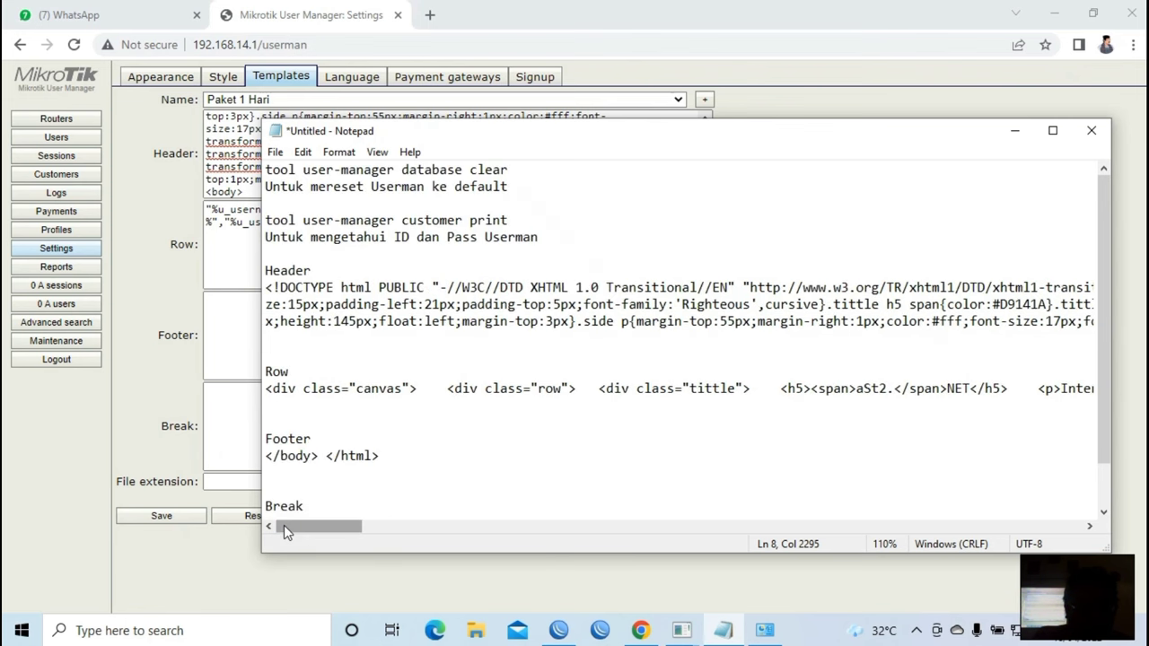
Select the entire Row HTML line ending with the QR code script.
{"action": "left_click", "coordinate": [275, 287]}
{"action": "left_click_drag", "start_coordinate": [362, 532], "coordinate": [330, 433]}
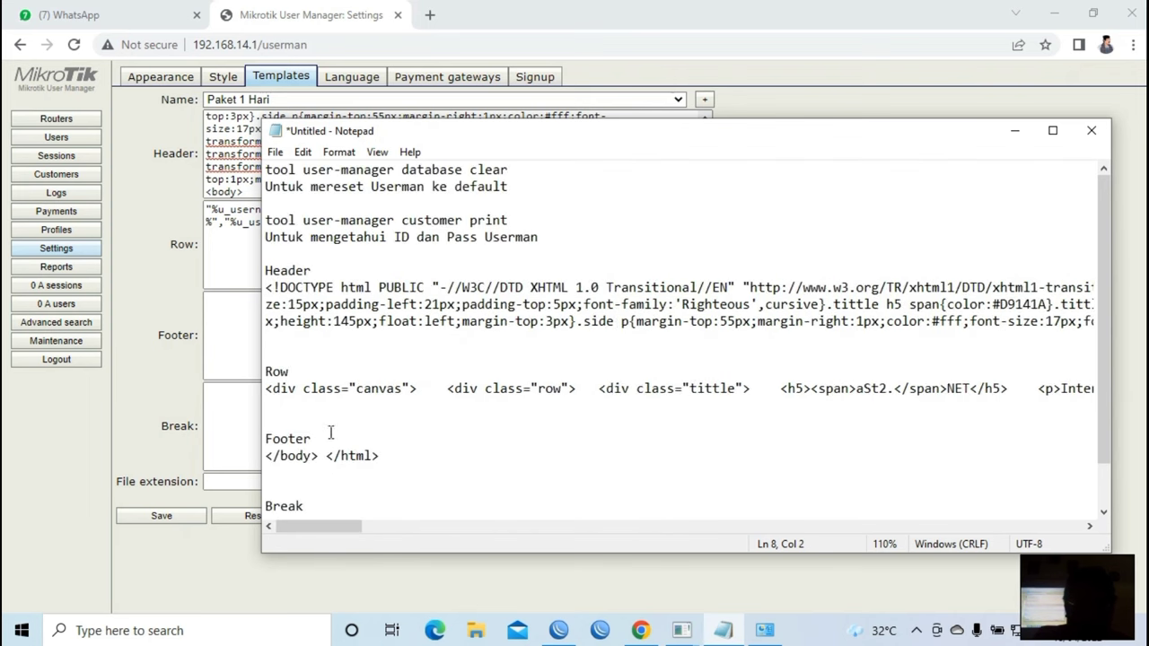
{"action": "left_click", "coordinate": [265, 389]}
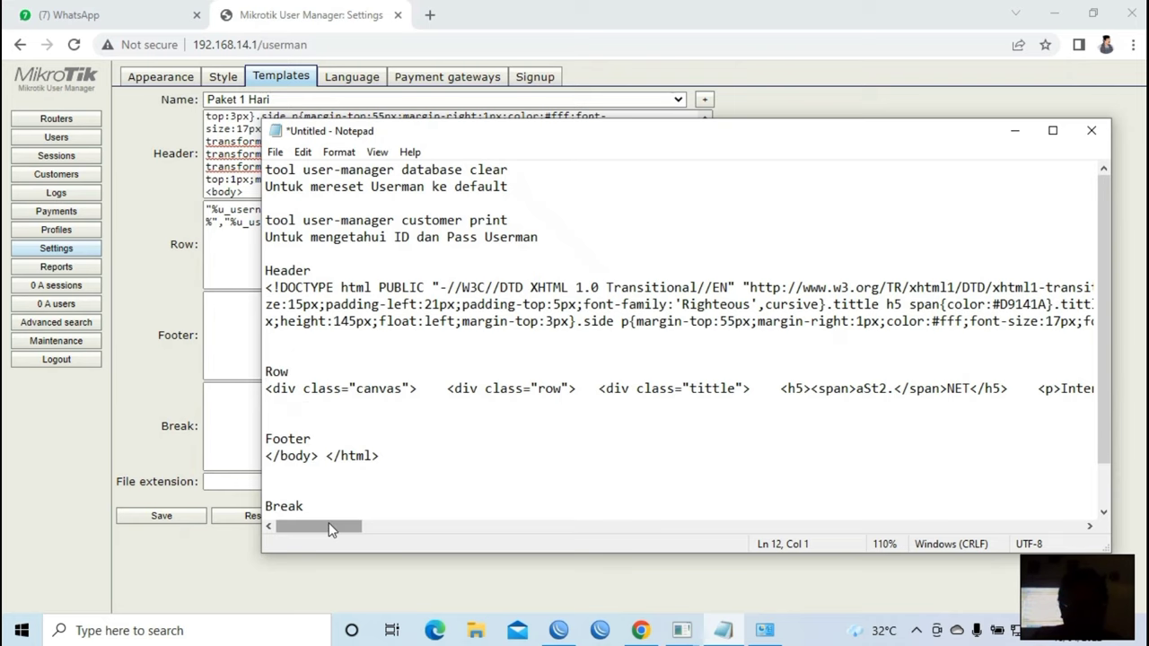
{"action": "left_click_drag", "start_coordinate": [329, 528], "coordinate": [943, 551]}
{"action": "left_click", "coordinate": [485, 395], "text": "shift"}
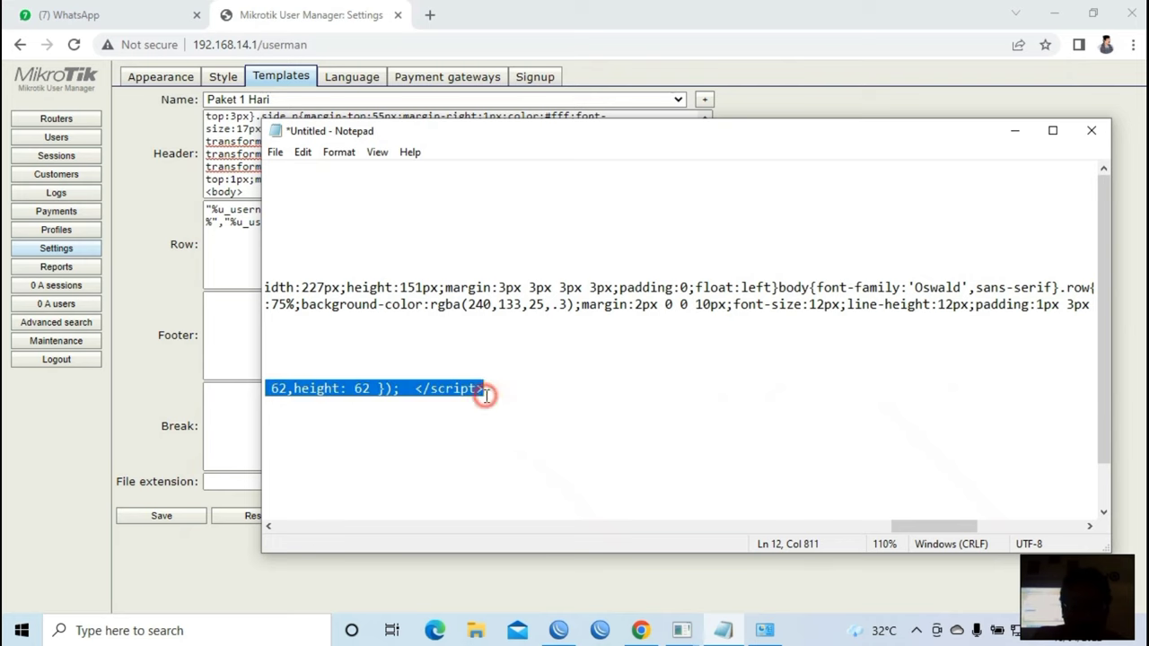
Replace all the Row text with the QR voucher HTML.
{"action": "left_click", "coordinate": [254, 261]}
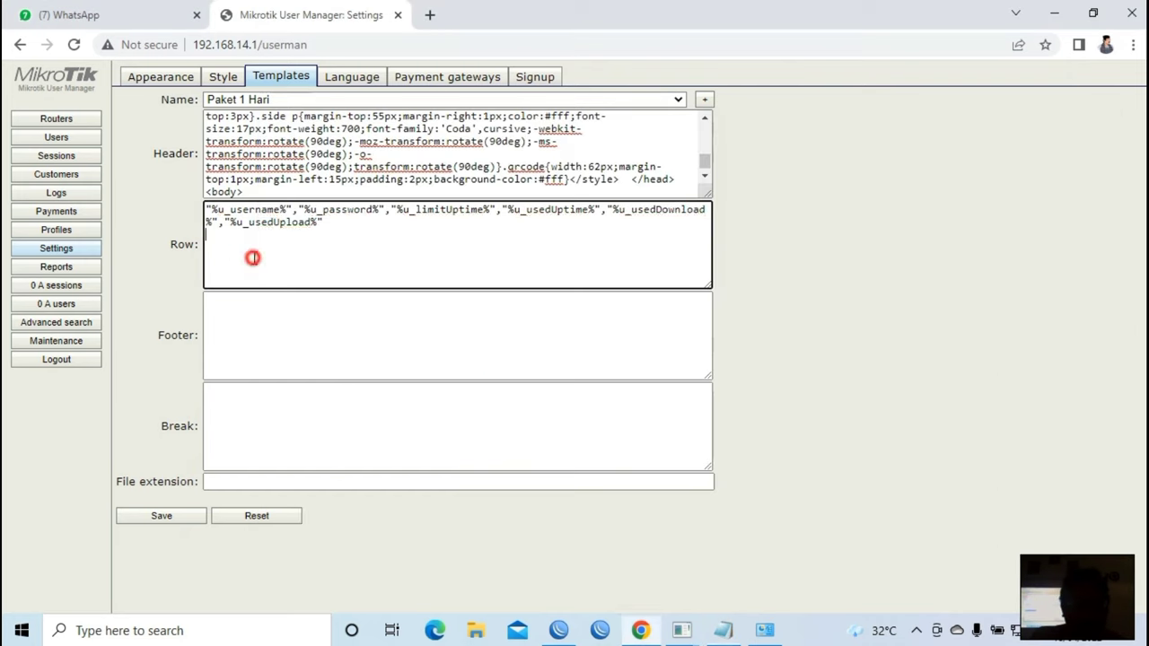
{"action": "key", "text": "ctrl+a"}
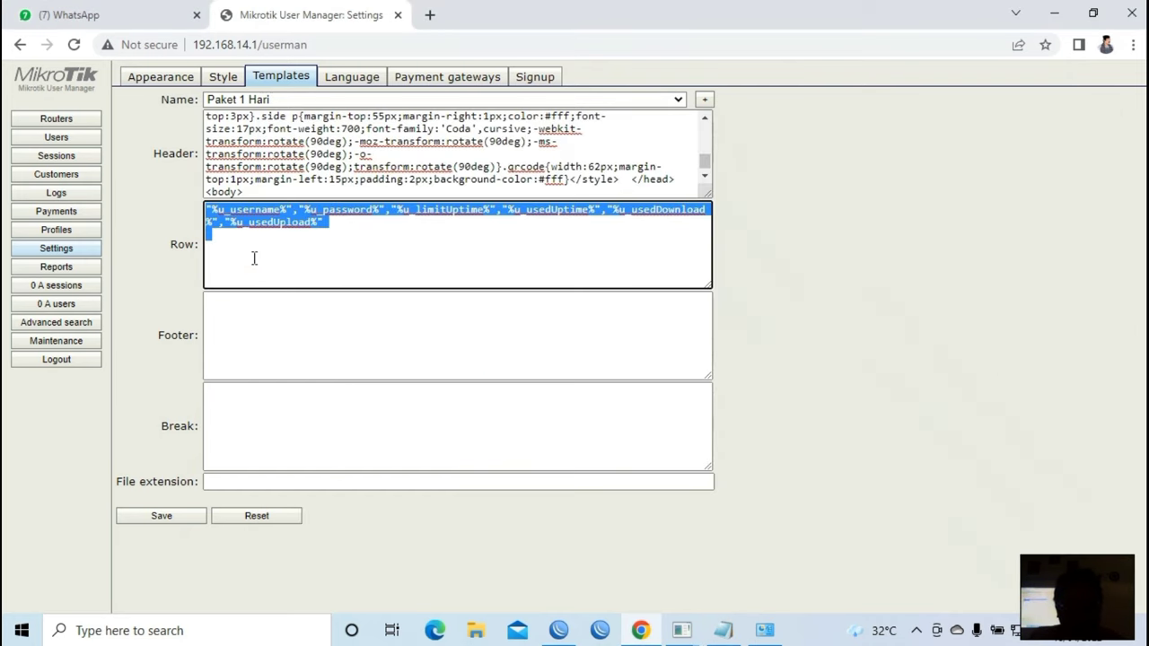
{"action": "key", "text": "ctrl+v"}
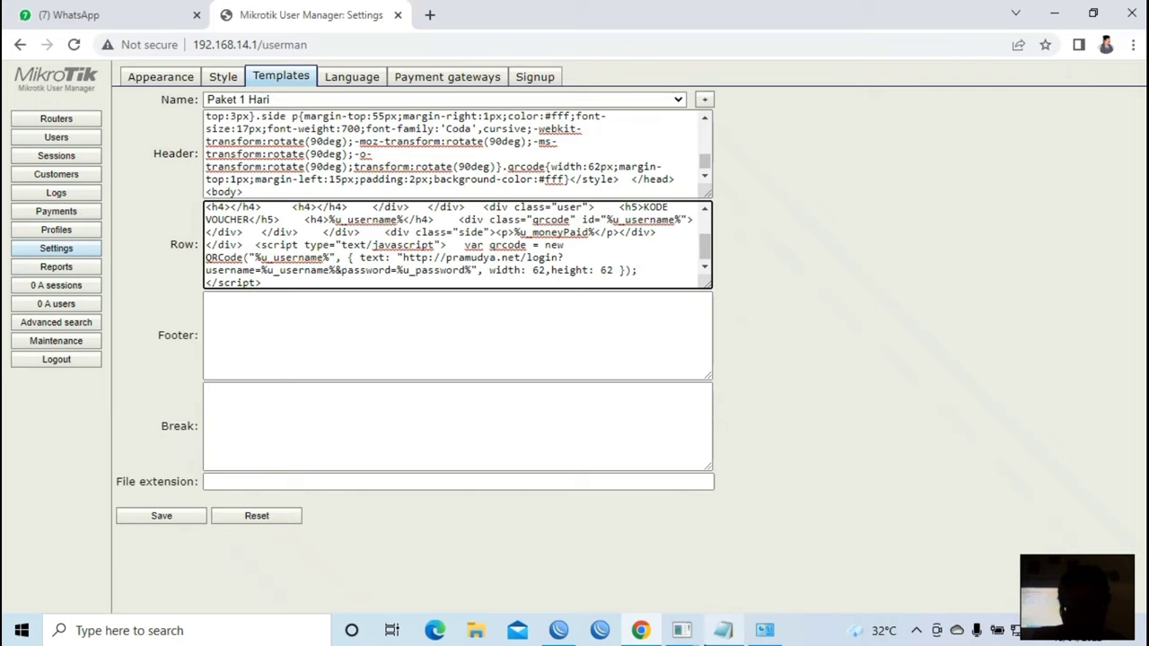
Copy </body> </html> from Notepad into the Footer and save the template.
{"action": "left_click", "coordinate": [719, 633]}
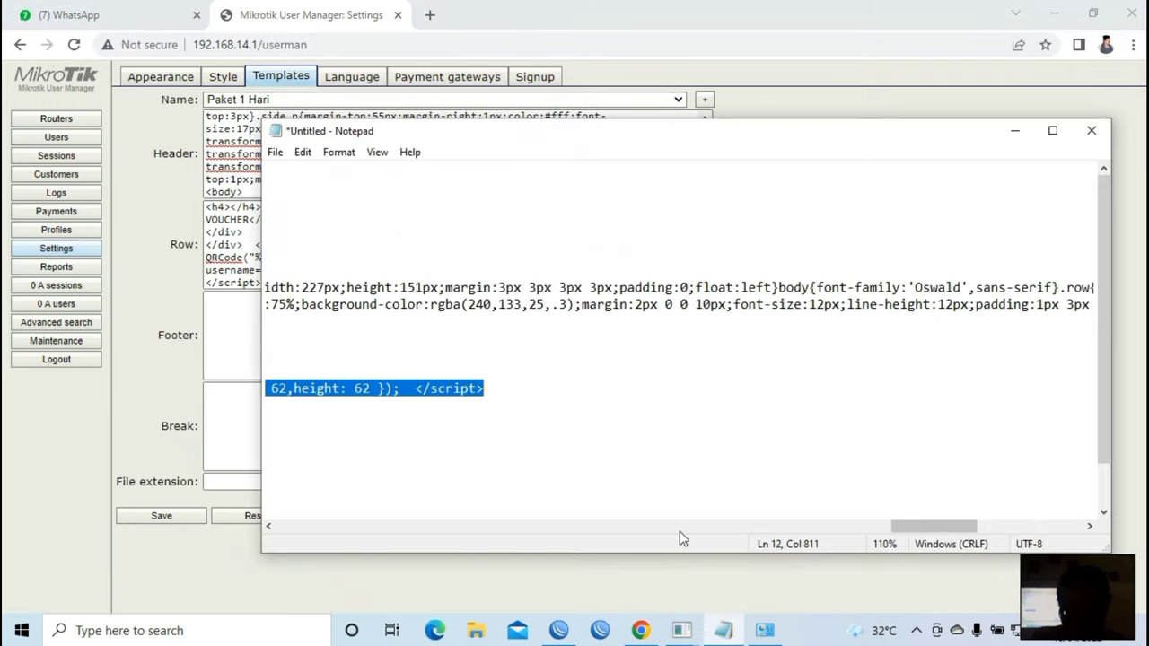
{"action": "left_click", "coordinate": [680, 530]}
{"action": "left_click", "coordinate": [677, 529]}
{"action": "left_click_drag", "start_coordinate": [734, 529], "coordinate": [260, 489]}
{"action": "left_click", "coordinate": [302, 528]}
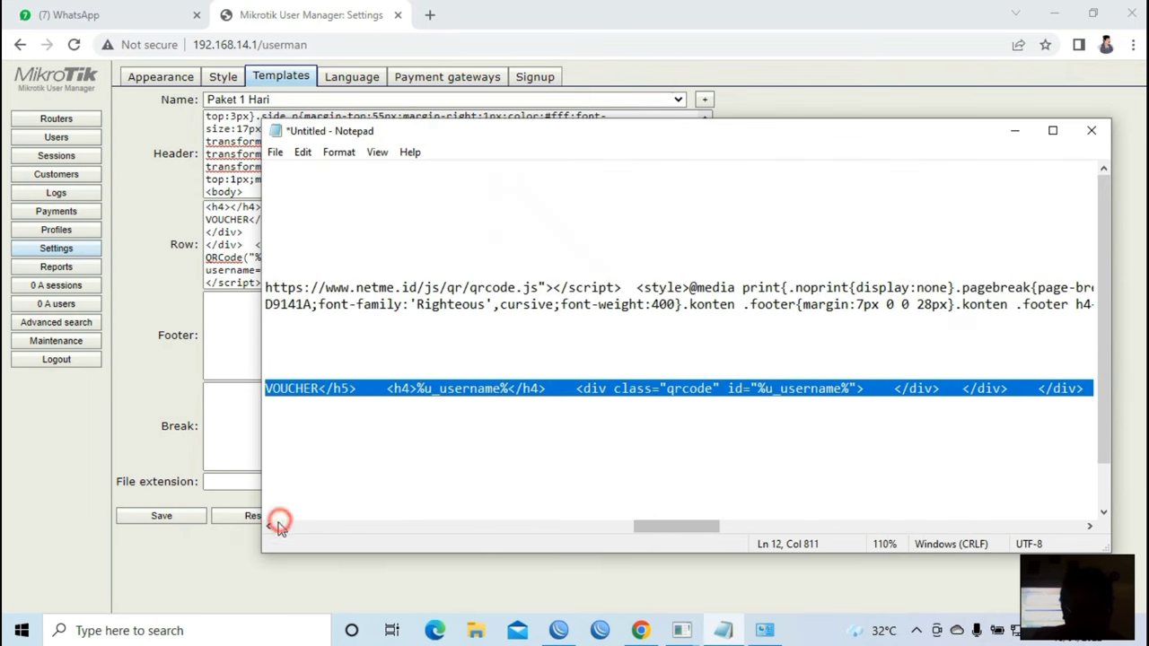
{"action": "left_click_drag", "start_coordinate": [303, 527], "coordinate": [278, 526]}
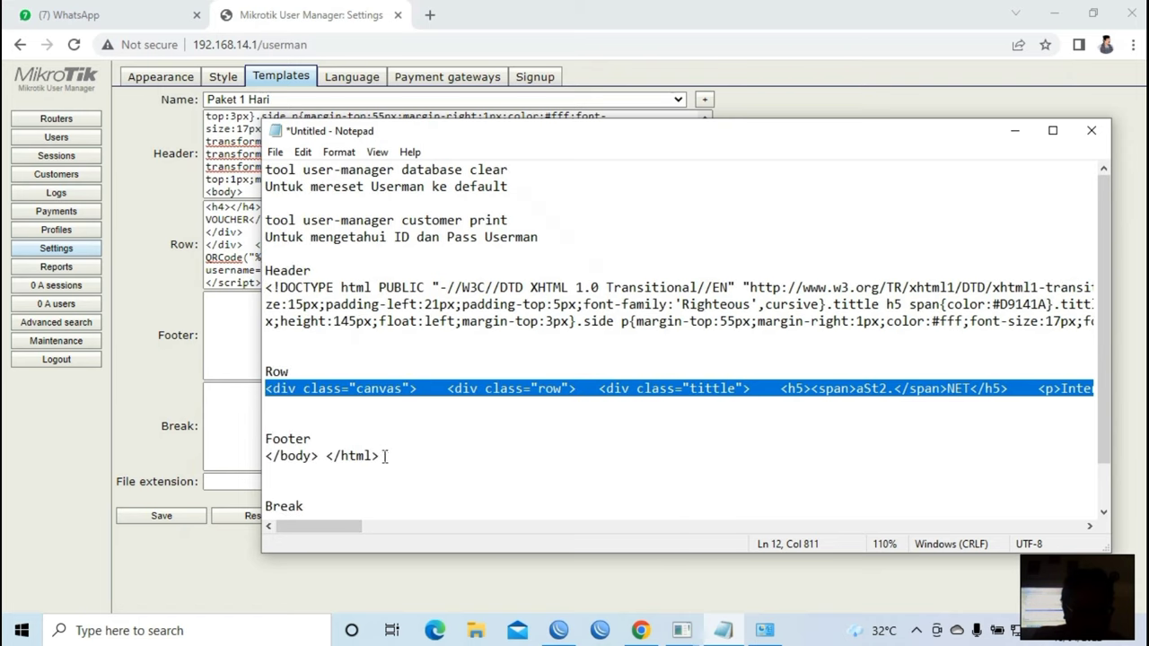
{"action": "left_click_drag", "start_coordinate": [384, 456], "coordinate": [268, 444]}
{"action": "key", "text": "ctrl+c"}
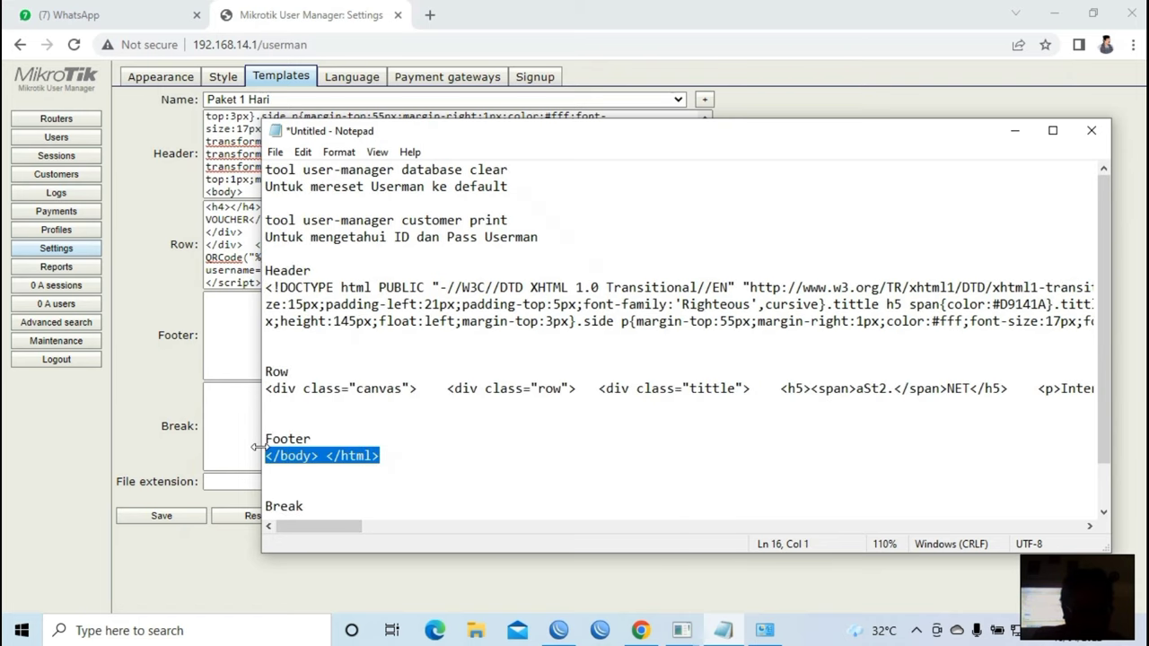
{"action": "left_click", "coordinate": [250, 350]}
{"action": "key", "text": "ctrl+v"}
{"action": "left_click", "coordinate": [266, 441]}
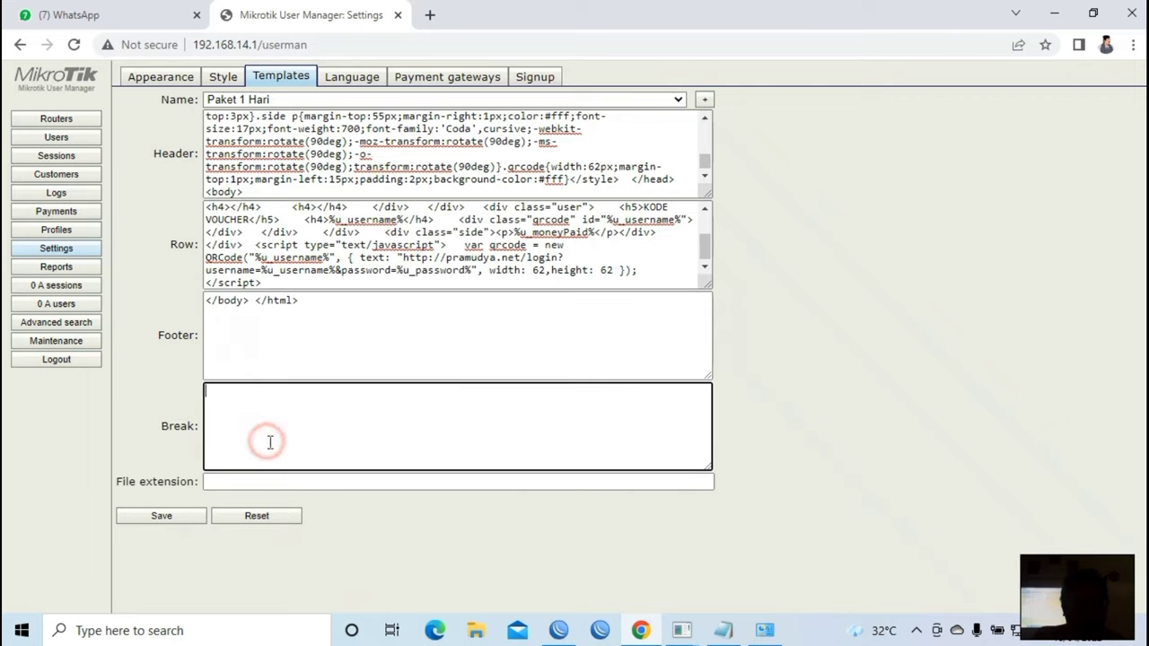
{"action": "left_click", "coordinate": [180, 515]}
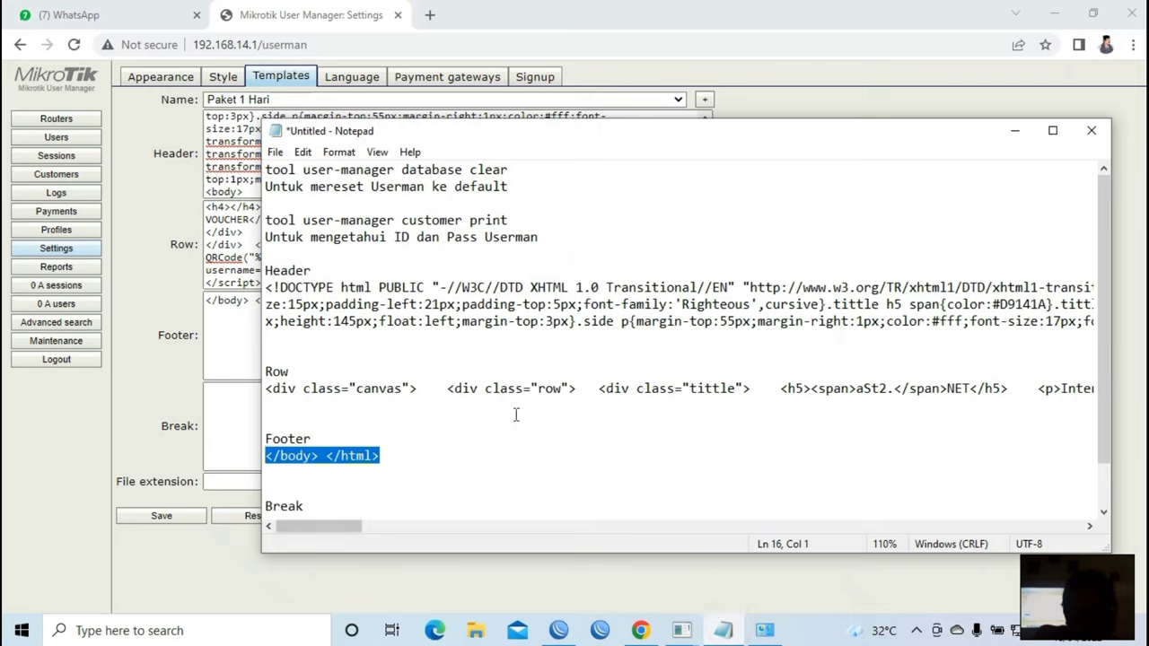
Read through the Header style rules in Notepad, then save the Paket 1 Hari template again.
{"action": "left_click", "coordinate": [416, 294]}
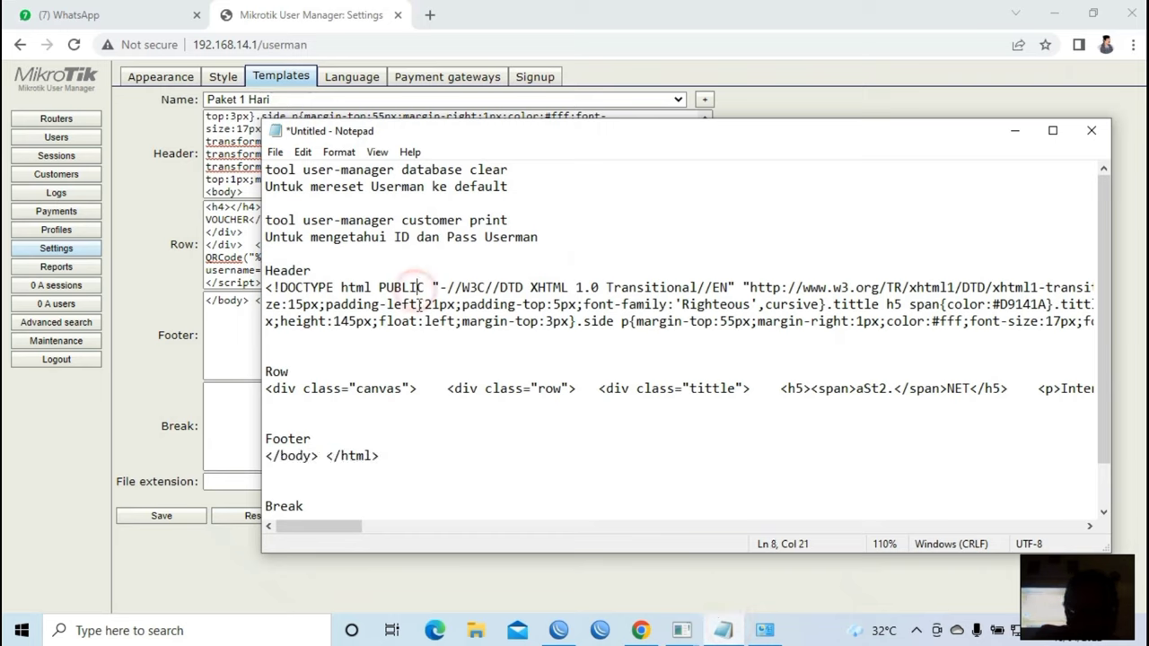
{"action": "left_click", "coordinate": [482, 306]}
{"action": "key", "text": "Down"}
{"action": "key", "text": "Down"}
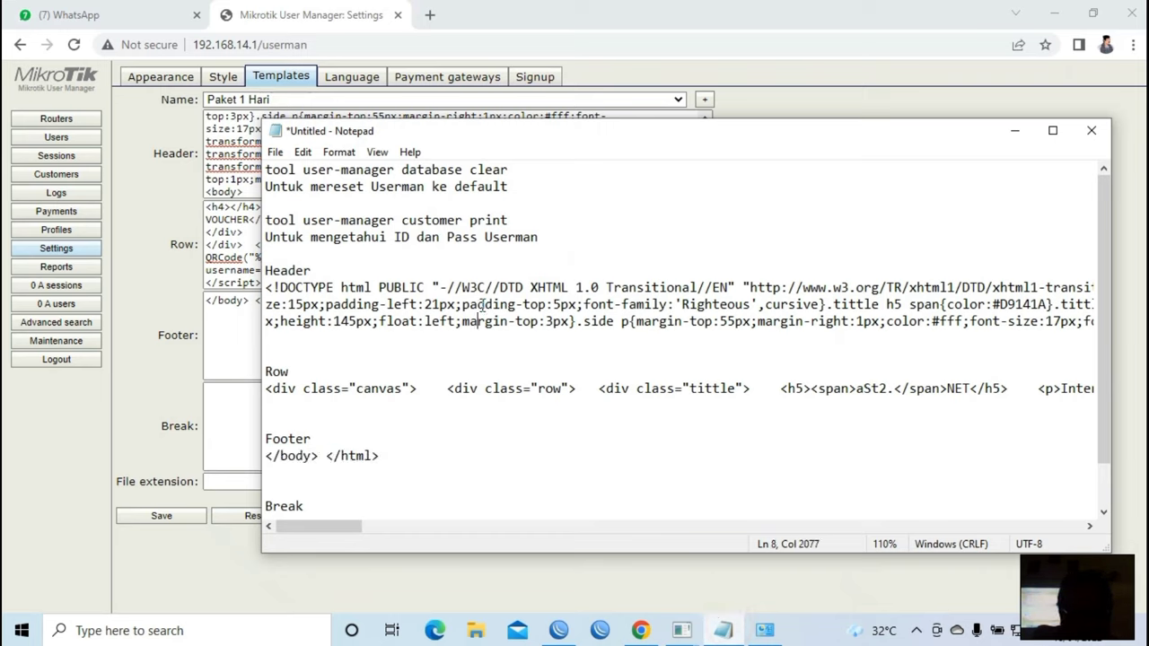
{"action": "key", "text": "Up"}
{"action": "key", "text": "Right"}
{"action": "key", "text": "Right"}
{"action": "key", "text": "Right"}
{"action": "key", "text": "Right"}
{"action": "key", "text": "Right"}
{"action": "key", "text": "Right"}
{"action": "key", "text": "Right"}
{"action": "key", "text": "Right"}
{"action": "key", "text": "Right"}
{"action": "key", "text": "Right"}
{"action": "key", "text": "Right"}
{"action": "key", "text": "Right"}
{"action": "key", "text": "Right"}
{"action": "key", "text": "Right"}
{"action": "key", "text": "Right"}
{"action": "key", "text": "Right"}
{"action": "key", "text": "Right"}
{"action": "key", "text": "Right"}
{"action": "key", "text": "Right"}
{"action": "key", "text": "Right"}
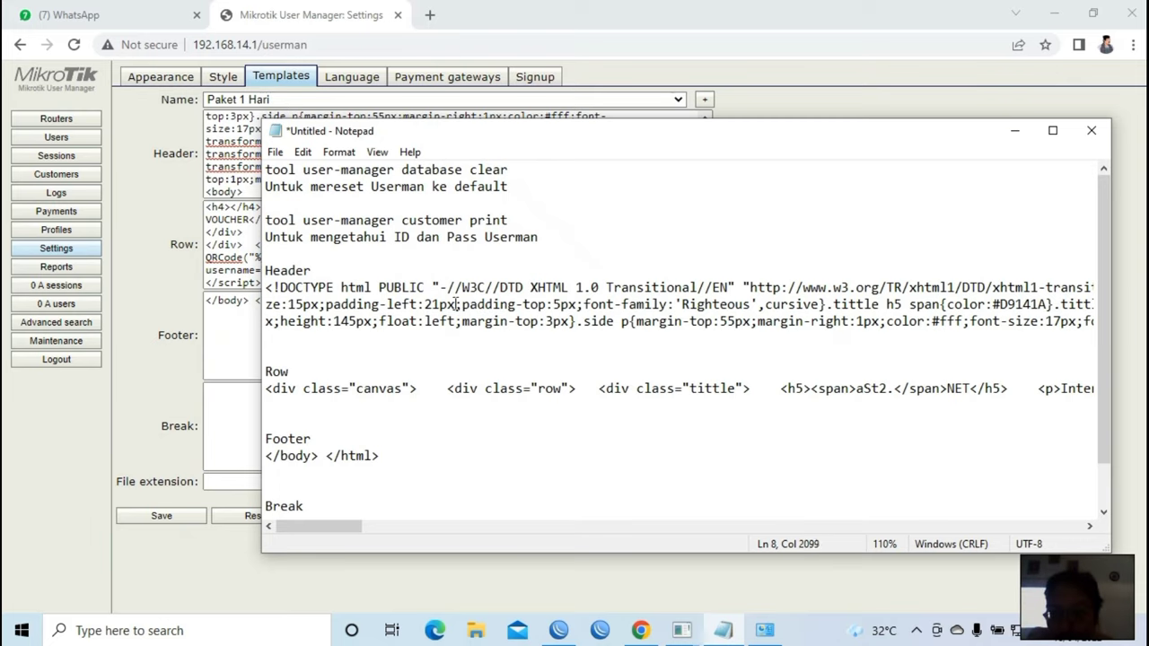
{"action": "key", "text": "Right"}
{"action": "key", "text": "Right"}
{"action": "key", "text": "Right"}
{"action": "key", "text": "Right"}
{"action": "key", "text": "Right"}
{"action": "key", "text": "Right"}
{"action": "key", "text": "Right"}
{"action": "key", "text": "Right"}
{"action": "key", "text": "Right"}
{"action": "key", "text": "Right"}
{"action": "key", "text": "Right"}
{"action": "key", "text": "Right"}
{"action": "key", "text": "Right"}
{"action": "key", "text": "Right"}
{"action": "key", "text": "Right"}
{"action": "key", "text": "Right"}
{"action": "key", "text": "Right"}
{"action": "key", "text": "Right"}
{"action": "key", "text": "Right"}
{"action": "key", "text": "Right"}
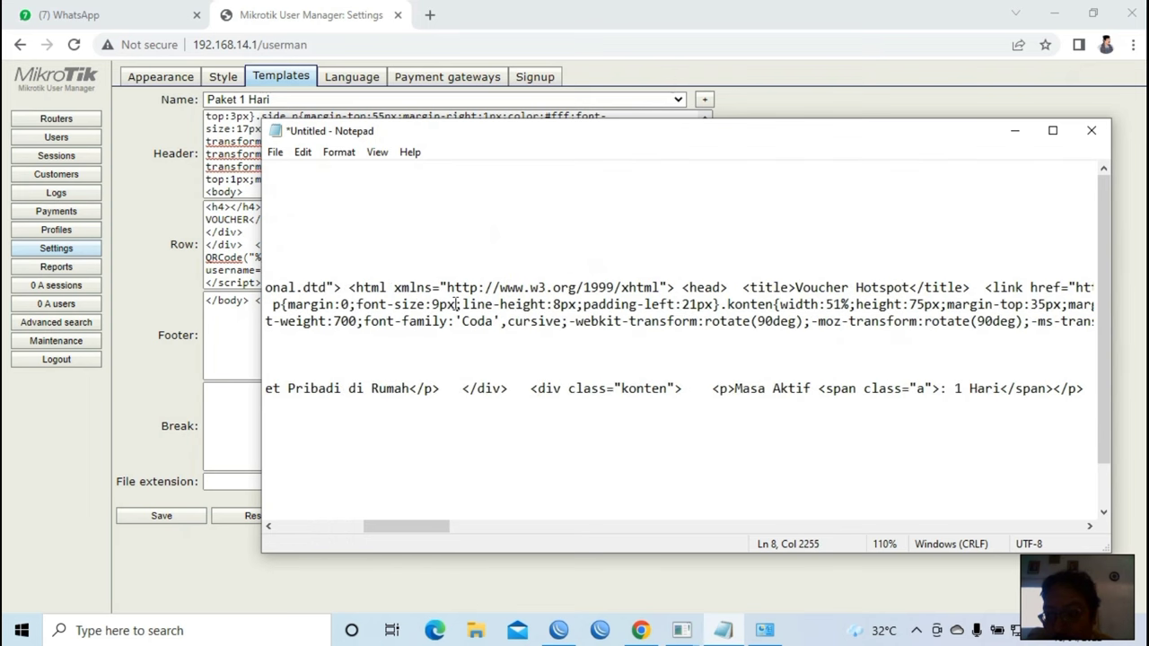
{"action": "key", "text": "Right"}
{"action": "key", "text": "Right"}
{"action": "key", "text": "Right"}
{"action": "key", "text": "Right"}
{"action": "key", "text": "Right"}
{"action": "key", "text": "Right"}
{"action": "key", "text": "Right"}
{"action": "key", "text": "Right"}
{"action": "key", "text": "Right"}
{"action": "key", "text": "Right"}
{"action": "key", "text": "Right"}
{"action": "key", "text": "Right"}
{"action": "key", "text": "Right"}
{"action": "key", "text": "Right"}
{"action": "key", "text": "Right"}
{"action": "key", "text": "Right"}
{"action": "key", "text": "Right"}
{"action": "key", "text": "Right"}
{"action": "key", "text": "Right"}
{"action": "key", "text": "Right"}
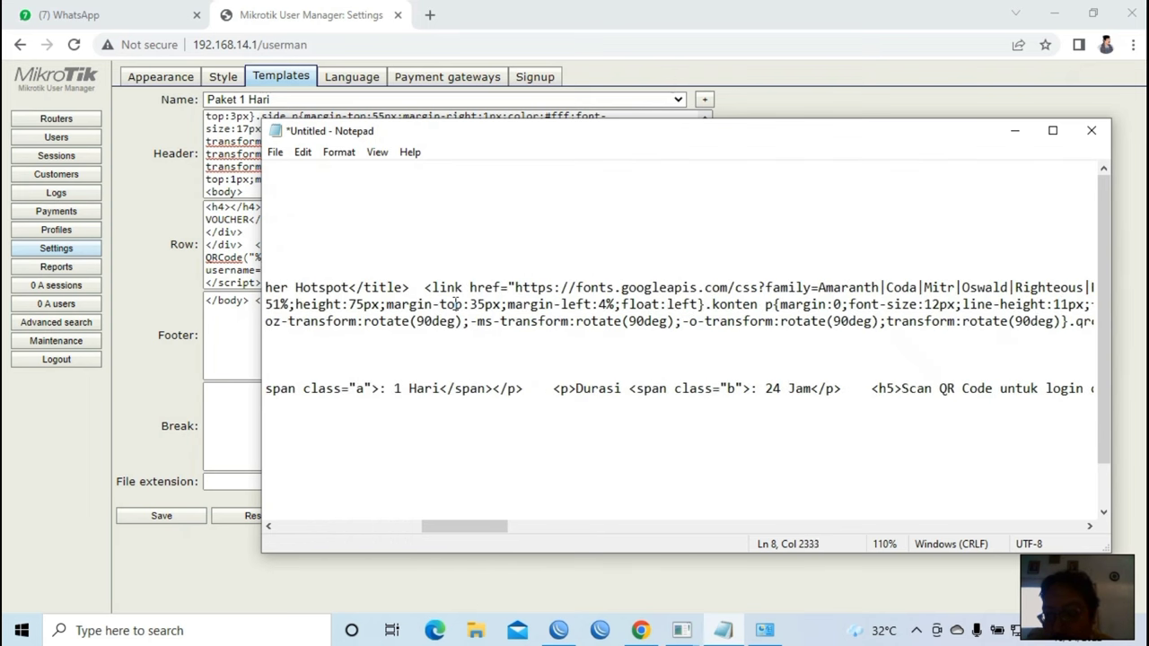
{"action": "key", "text": "Right"}
{"action": "key", "text": "Right"}
{"action": "key", "text": "Right"}
{"action": "key", "text": "Right"}
{"action": "key", "text": "Right"}
{"action": "key", "text": "Right"}
{"action": "key", "text": "Right"}
{"action": "key", "text": "Right"}
{"action": "key", "text": "Right"}
{"action": "key", "text": "Right"}
{"action": "key", "text": "Right"}
{"action": "key", "text": "Right"}
{"action": "key", "text": "Right"}
{"action": "key", "text": "Right"}
{"action": "key", "text": "Right"}
{"action": "key", "text": "Right"}
{"action": "key", "text": "Right"}
{"action": "key", "text": "Right"}
{"action": "key", "text": "Right"}
{"action": "key", "text": "Right"}
{"action": "key", "text": "Right"}
{"action": "key", "text": "Right"}
{"action": "key", "text": "Right"}
{"action": "key", "text": "Right"}
{"action": "key", "text": "Right"}
{"action": "key", "text": "Right"}
{"action": "key", "text": "Right"}
{"action": "key", "text": "Right"}
{"action": "key", "text": "Right"}
{"action": "key", "text": "Right"}
{"action": "key", "text": "Right"}
{"action": "key", "text": "Right"}
{"action": "key", "text": "Right"}
{"action": "key", "text": "Right"}
{"action": "key", "text": "Right"}
{"action": "key", "text": "Right"}
{"action": "key", "text": "Right"}
{"action": "key", "text": "Right"}
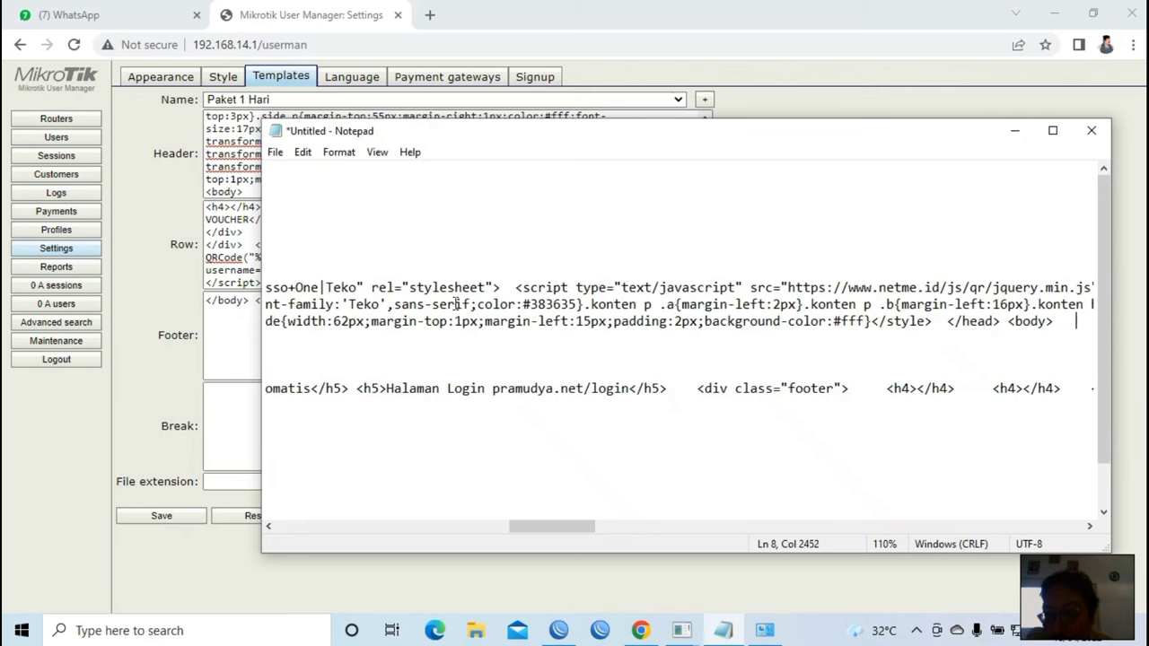
{"action": "key", "text": "Right"}
{"action": "key", "text": "Right"}
{"action": "key", "text": "Right"}
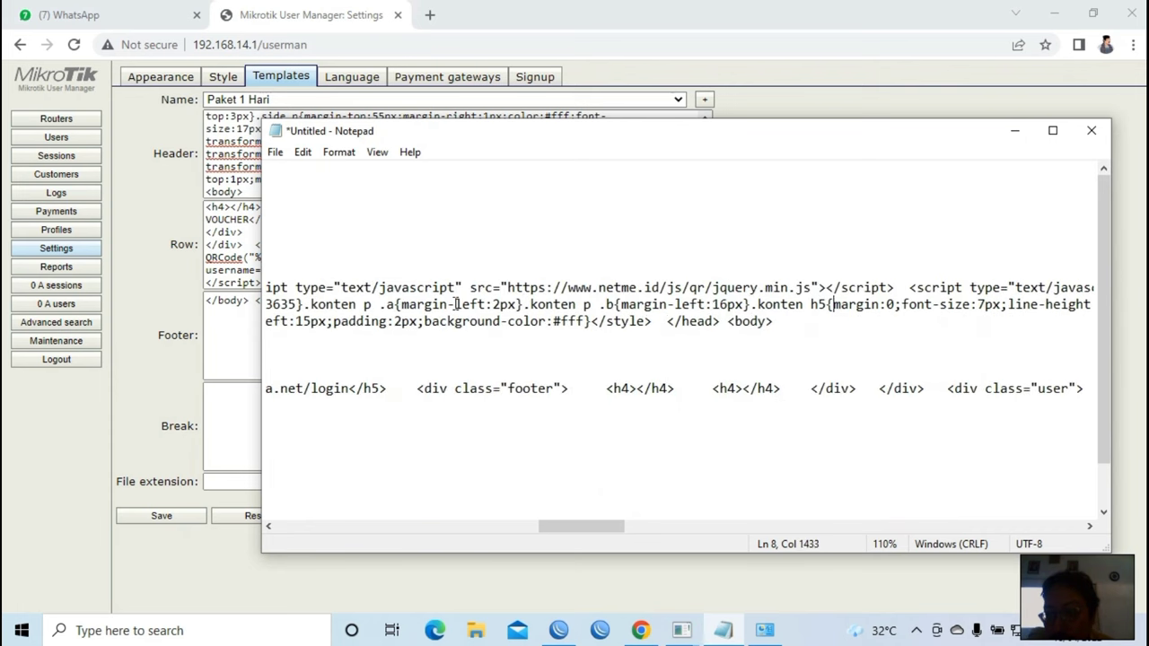
{"action": "key", "text": "Right"}
{"action": "key", "text": "Right"}
{"action": "key", "text": "Right"}
{"action": "key", "text": "Right"}
{"action": "key", "text": "Right"}
{"action": "key", "text": "Right"}
{"action": "key", "text": "Right"}
{"action": "key", "text": "Right"}
{"action": "key", "text": "Right"}
{"action": "key", "text": "Right"}
{"action": "key", "text": "Right"}
{"action": "key", "text": "Right"}
{"action": "key", "text": "Right"}
{"action": "key", "text": "Right"}
{"action": "key", "text": "Right"}
{"action": "key", "text": "Right"}
{"action": "key", "text": "Right"}
{"action": "key", "text": "Right"}
{"action": "key", "text": "Right"}
{"action": "key", "text": "Right"}
{"action": "key", "text": "Right"}
{"action": "key", "text": "Right"}
{"action": "key", "text": "Right"}
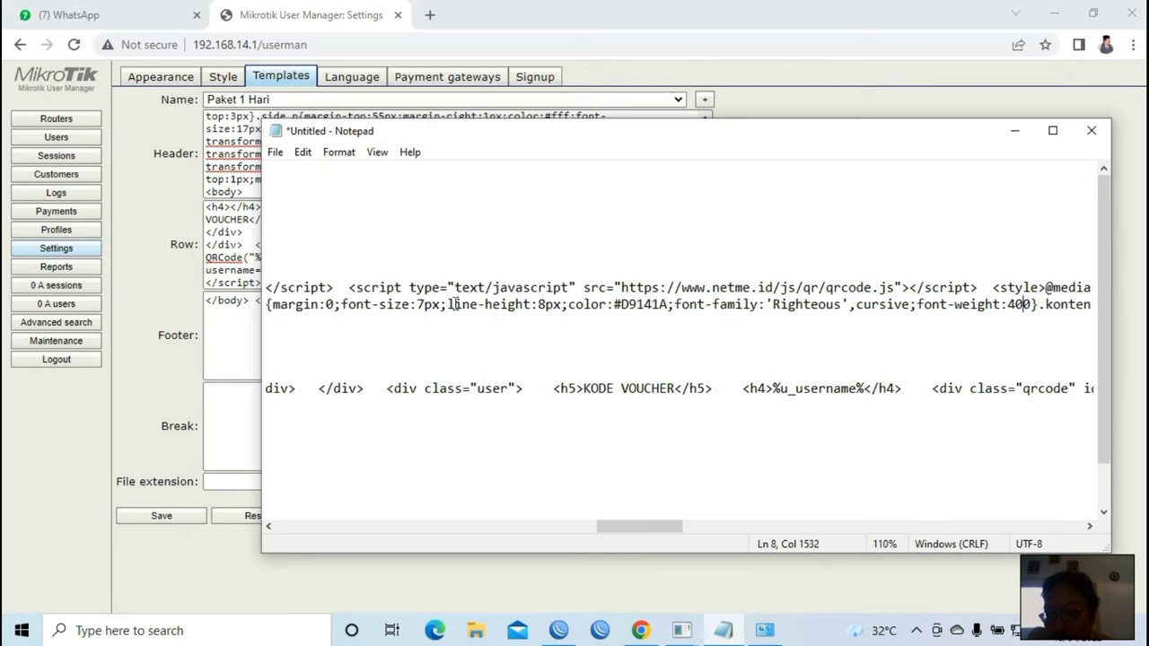
{"action": "key", "text": "Right"}
{"action": "key", "text": "Right"}
{"action": "key", "text": "Right"}
{"action": "key", "text": "Right"}
{"action": "key", "text": "Right"}
{"action": "key", "text": "Right"}
{"action": "key", "text": "Right"}
{"action": "key", "text": "Right"}
{"action": "key", "text": "Right"}
{"action": "key", "text": "Right"}
{"action": "key", "text": "Right"}
{"action": "key", "text": "Right"}
{"action": "key", "text": "Right"}
{"action": "key", "text": "Right"}
{"action": "key", "text": "Right"}
{"action": "key", "text": "Right"}
{"action": "key", "text": "Right"}
{"action": "key", "text": "Right"}
{"action": "key", "text": "Right"}
{"action": "key", "text": "Right"}
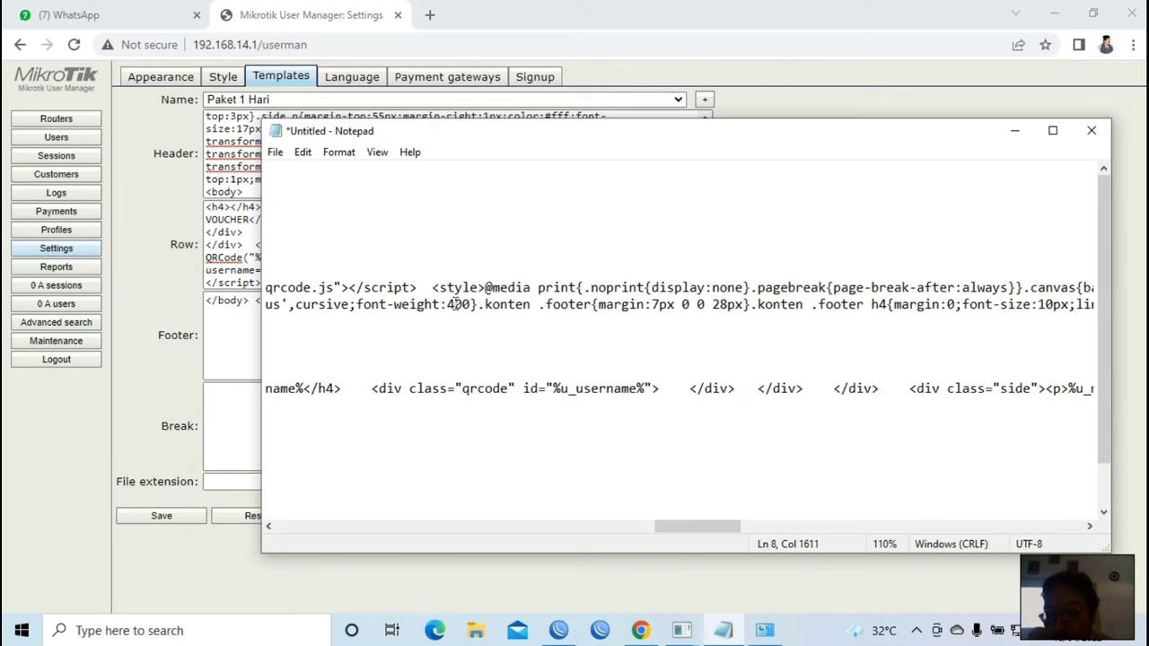
{"action": "key", "text": "Right"}
{"action": "key", "text": "Right"}
{"action": "key", "text": "Right"}
{"action": "key", "text": "Right"}
{"action": "key", "text": "Right"}
{"action": "key", "text": "Right"}
{"action": "key", "text": "Right"}
{"action": "key", "text": "Right"}
{"action": "key", "text": "Right"}
{"action": "key", "text": "Right"}
{"action": "key", "text": "Right"}
{"action": "key", "text": "Right"}
{"action": "key", "text": "Right"}
{"action": "key", "text": "Right"}
{"action": "key", "text": "Right"}
{"action": "key", "text": "Right"}
{"action": "key", "text": "Right"}
{"action": "key", "text": "Right"}
{"action": "key", "text": "Right"}
{"action": "key", "text": "Right"}
{"action": "key", "text": "Right"}
{"action": "key", "text": "Right"}
{"action": "key", "text": "Right"}
{"action": "key", "text": "Right"}
{"action": "key", "text": "Right"}
{"action": "key", "text": "Right"}
{"action": "key", "text": "Right"}
{"action": "key", "text": "Right"}
{"action": "key", "text": "Right"}
{"action": "key", "text": "Right"}
{"action": "key", "text": "Right"}
{"action": "key", "text": "Right"}
{"action": "key", "text": "Right"}
{"action": "key", "text": "Right"}
{"action": "key", "text": "Right"}
{"action": "key", "text": "Right"}
{"action": "key", "text": "Right"}
{"action": "key", "text": "Right"}
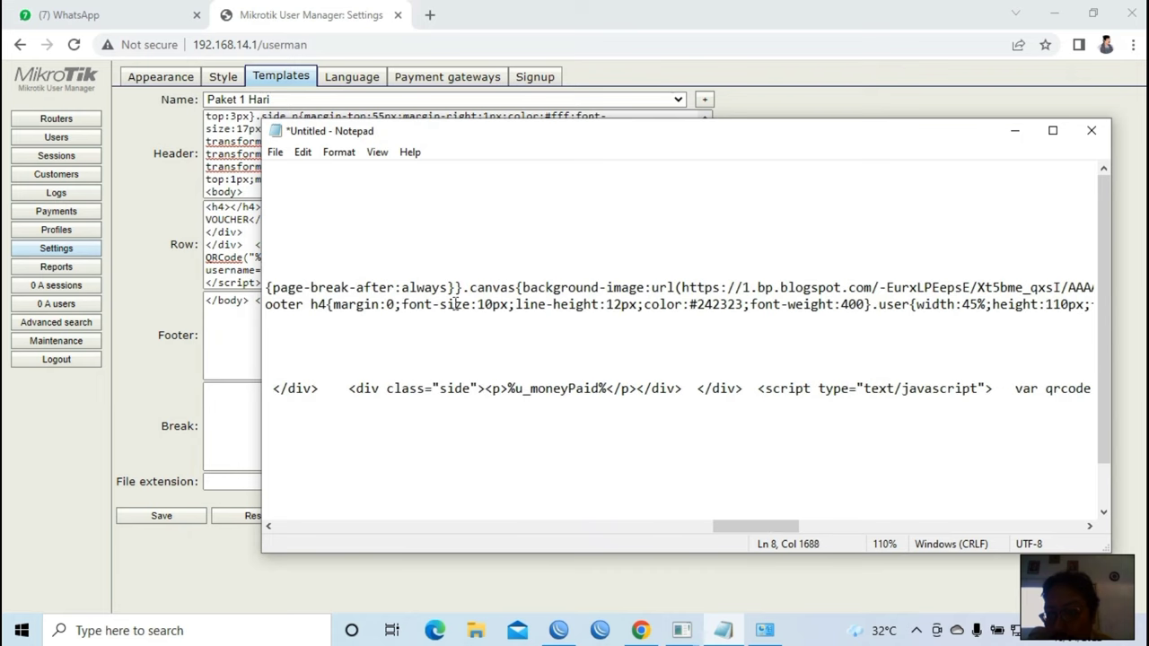
{"action": "key", "text": "Right"}
{"action": "key", "text": "Right"}
{"action": "key", "text": "Right"}
{"action": "key", "text": "Right"}
{"action": "key", "text": "Right"}
{"action": "key", "text": "Right"}
{"action": "key", "text": "Right"}
{"action": "key", "text": "Right"}
{"action": "key", "text": "Right"}
{"action": "key", "text": "Right"}
{"action": "key", "text": "Right"}
{"action": "key", "text": "Right"}
{"action": "key", "text": "Right"}
{"action": "key", "text": "Right"}
{"action": "key", "text": "Right"}
{"action": "key", "text": "Right"}
{"action": "key", "text": "Right"}
{"action": "key", "text": "Right"}
{"action": "key", "text": "Right"}
{"action": "key", "text": "Right"}
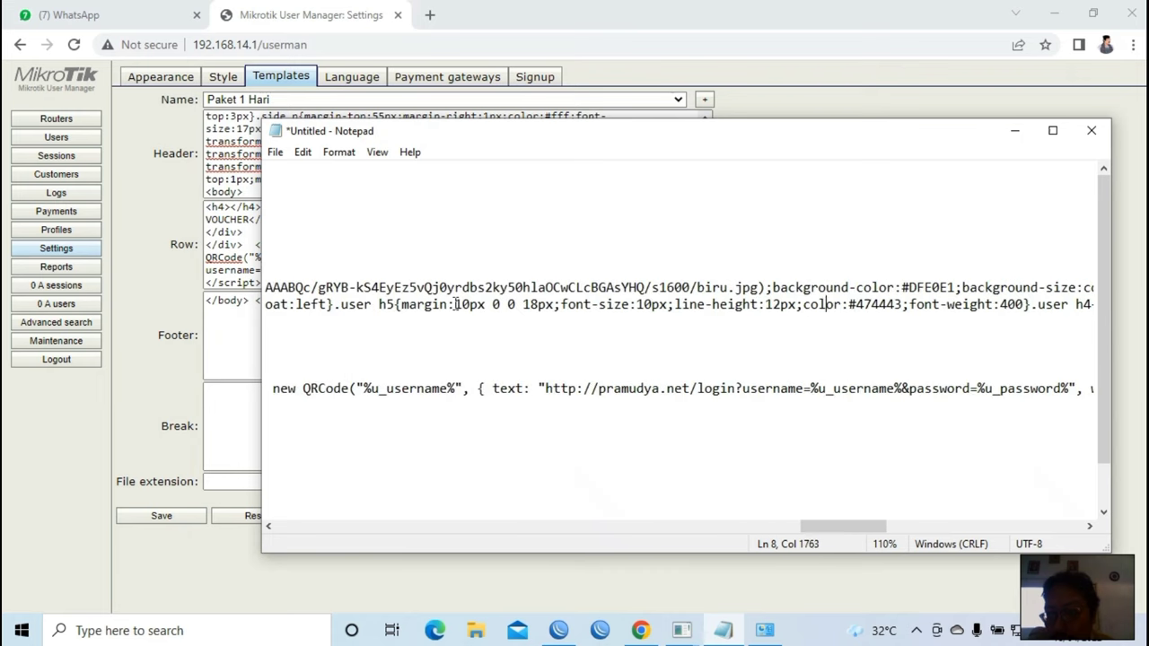
{"action": "key", "text": "Right"}
{"action": "key", "text": "Right"}
{"action": "key", "text": "Right"}
{"action": "key", "text": "Right"}
{"action": "key", "text": "Right"}
{"action": "key", "text": "Right"}
{"action": "key", "text": "Right"}
{"action": "key", "text": "Right"}
{"action": "key", "text": "Right"}
{"action": "key", "text": "Right"}
{"action": "key", "text": "Right"}
{"action": "key", "text": "Right"}
{"action": "key", "text": "Right"}
{"action": "key", "text": "Right"}
{"action": "key", "text": "Right"}
{"action": "key", "text": "Right"}
{"action": "key", "text": "Right"}
{"action": "key", "text": "Right"}
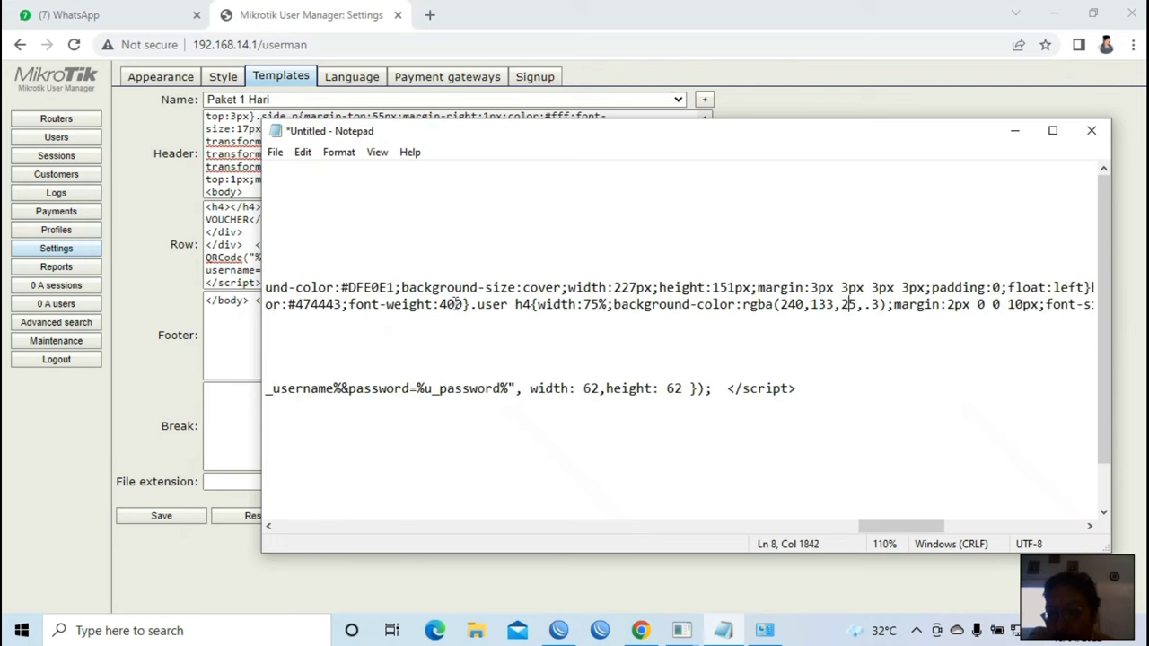
{"action": "key", "text": "Right"}
{"action": "key", "text": "Right"}
{"action": "key", "text": "Right"}
{"action": "key", "text": "Right"}
{"action": "key", "text": "Right"}
{"action": "key", "text": "Right"}
{"action": "key", "text": "Right"}
{"action": "key", "text": "Right"}
{"action": "key", "text": "Right"}
{"action": "key", "text": "Right"}
{"action": "key", "text": "Right"}
{"action": "key", "text": "Right"}
{"action": "key", "text": "Right"}
{"action": "key", "text": "Right"}
{"action": "key", "text": "Right"}
{"action": "key", "text": "Right"}
{"action": "key", "text": "Right"}
{"action": "key", "text": "Right"}
{"action": "key", "text": "Right"}
{"action": "key", "text": "Right"}
{"action": "key", "text": "Right"}
{"action": "key", "text": "Right"}
{"action": "key", "text": "Right"}
{"action": "key", "text": "Right"}
{"action": "key", "text": "Right"}
{"action": "key", "text": "Right"}
{"action": "key", "text": "Right"}
{"action": "key", "text": "Right"}
{"action": "key", "text": "Right"}
{"action": "key", "text": "Right"}
{"action": "key", "text": "Right"}
{"action": "key", "text": "Right"}
{"action": "key", "text": "Right"}
{"action": "key", "text": "Right"}
{"action": "key", "text": "Right"}
{"action": "key", "text": "Right"}
{"action": "key", "text": "Right"}
{"action": "key", "text": "Right"}
{"action": "key", "text": "Right"}
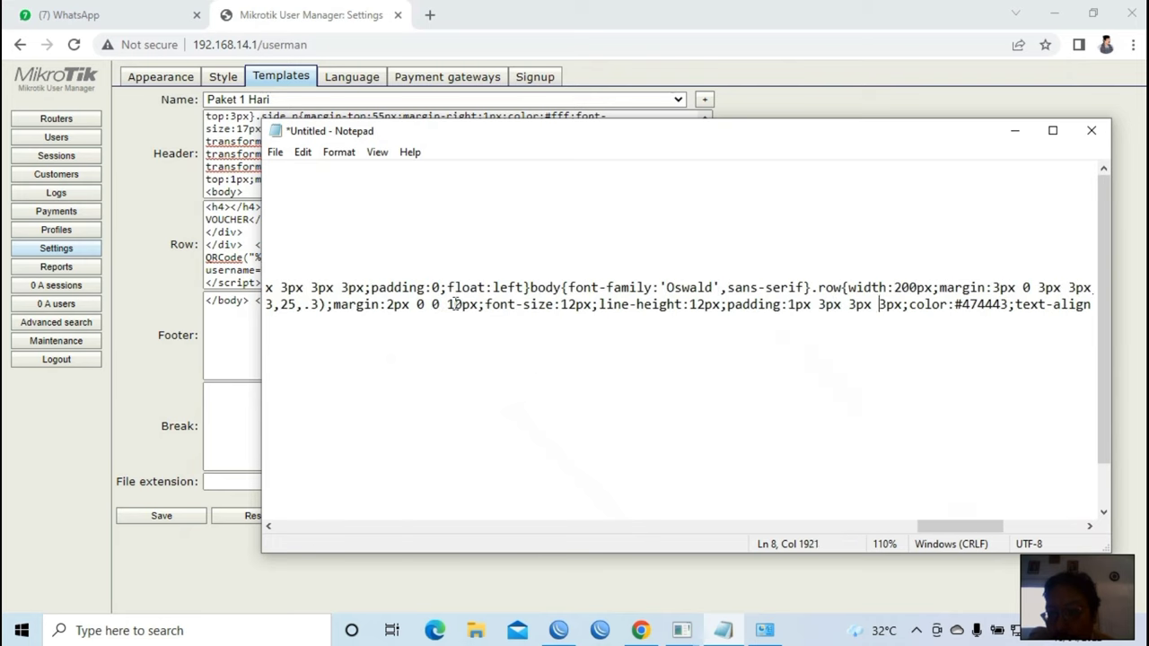
{"action": "key", "text": "Right"}
{"action": "key", "text": "Right"}
{"action": "key", "text": "Right"}
{"action": "key", "text": "Right"}
{"action": "key", "text": "Right"}
{"action": "key", "text": "Right"}
{"action": "key", "text": "Right"}
{"action": "key", "text": "Right"}
{"action": "key", "text": "Right"}
{"action": "key", "text": "Right"}
{"action": "key", "text": "Right"}
{"action": "key", "text": "Right"}
{"action": "key", "text": "Right"}
{"action": "key", "text": "Right"}
{"action": "key", "text": "Right"}
{"action": "key", "text": "Right"}
{"action": "key", "text": "Right"}
{"action": "key", "text": "Right"}
{"action": "key", "text": "Right"}
{"action": "key", "text": "Right"}
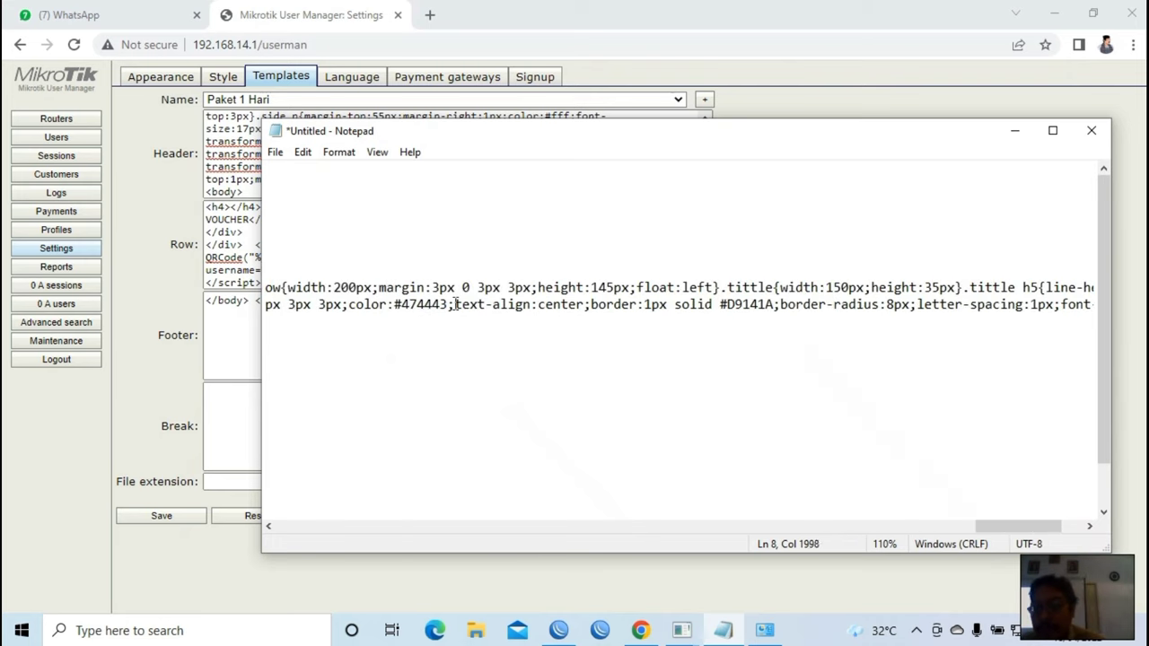
{"action": "key", "text": "Right"}
{"action": "key", "text": "Right"}
{"action": "key", "text": "Right"}
{"action": "key", "text": "Right"}
{"action": "key", "text": "Right"}
{"action": "key", "text": "Right"}
{"action": "key", "text": "Right"}
{"action": "key", "text": "Right"}
{"action": "key", "text": "Right"}
{"action": "key", "text": "Right"}
{"action": "key", "text": "Right"}
{"action": "key", "text": "Right"}
{"action": "key", "text": "Right"}
{"action": "key", "text": "Right"}
{"action": "key", "text": "Right"}
{"action": "key", "text": "Right"}
{"action": "key", "text": "Right"}
{"action": "key", "text": "Right"}
{"action": "key", "text": "Right"}
{"action": "key", "text": "Right"}
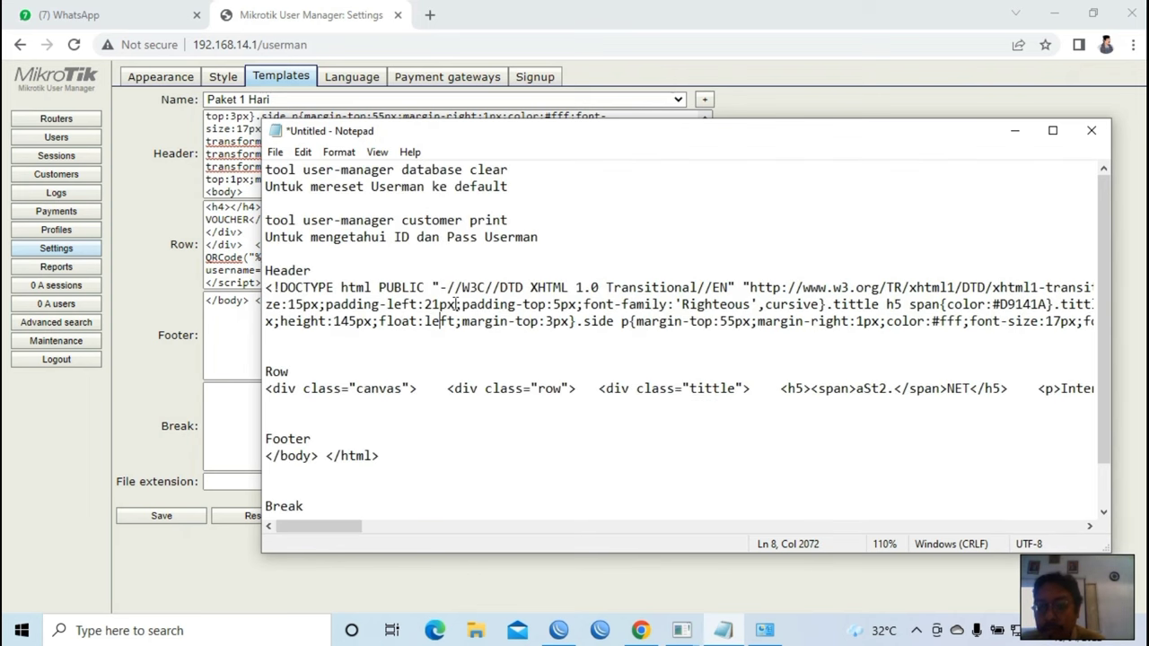
{"action": "key", "text": "Down"}
{"action": "key", "text": "Down"}
{"action": "key", "text": "Down"}
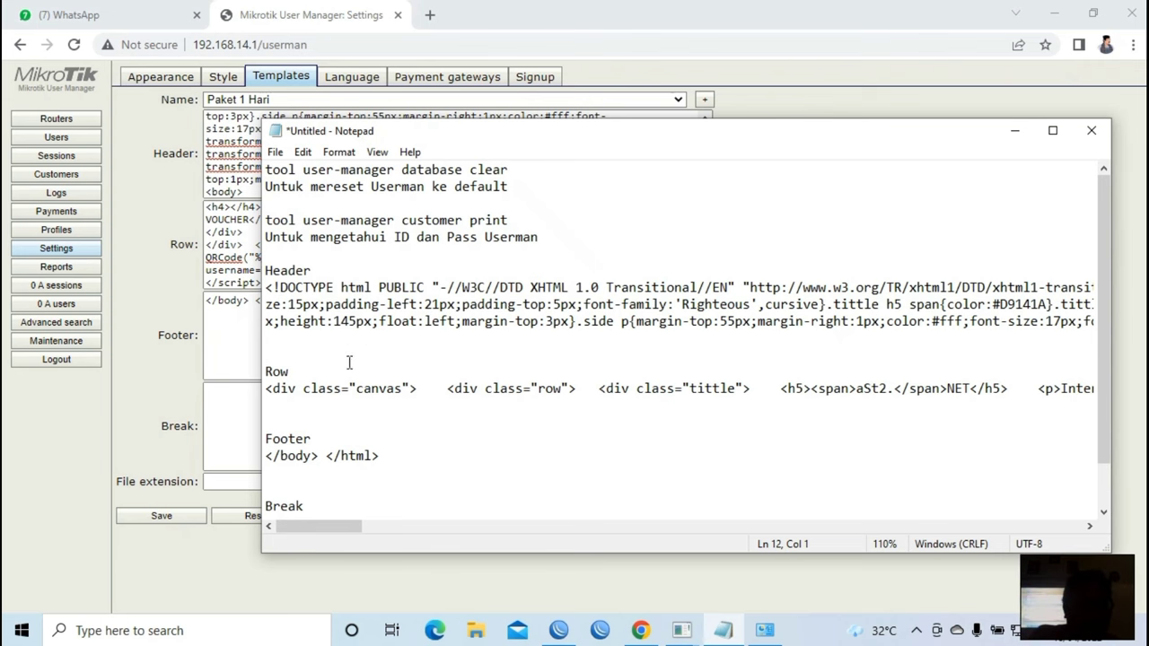
{"action": "left_click", "coordinate": [253, 357]}
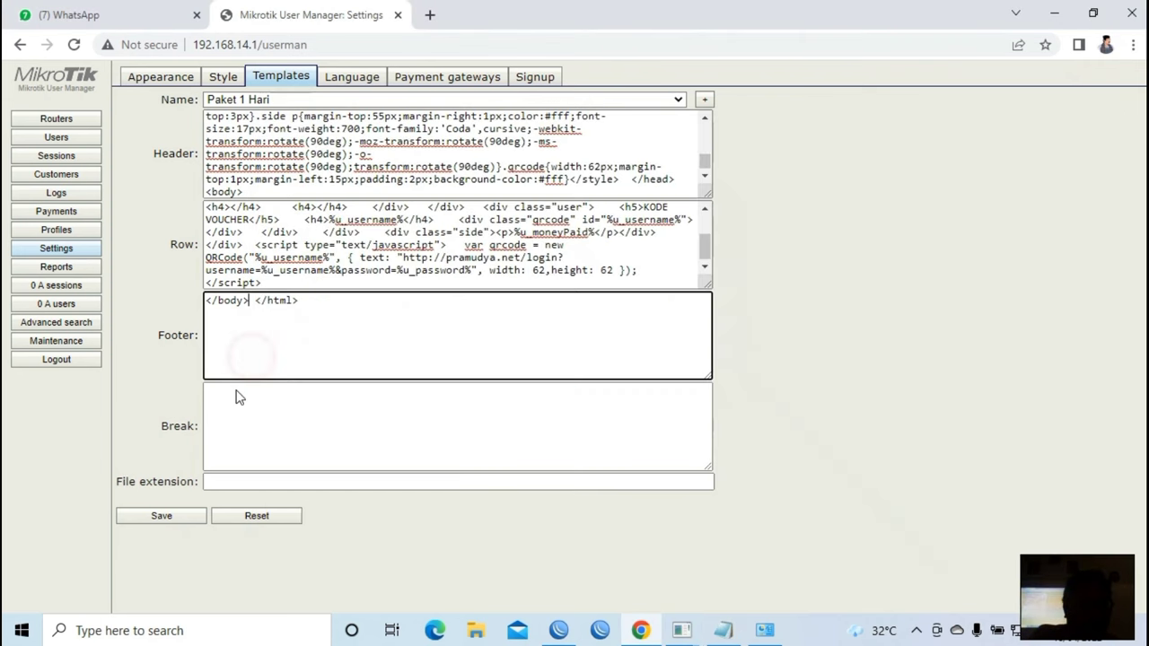
{"action": "left_click", "coordinate": [182, 517]}
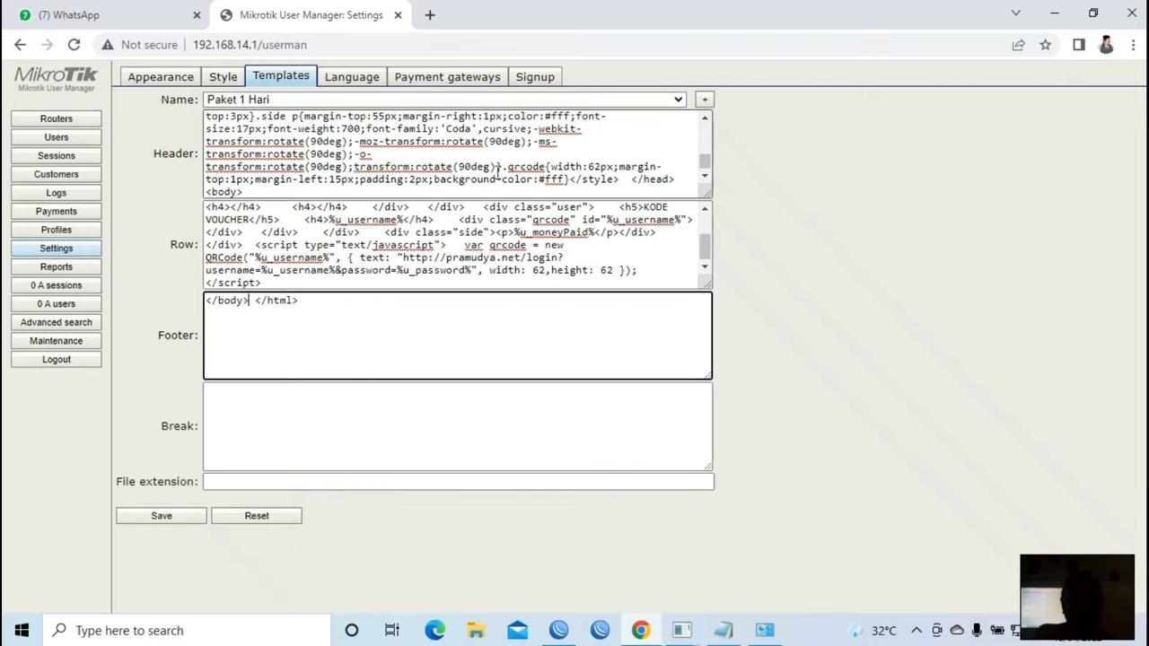
Create a new voucher template with the name 'Paket 1 Bulan'.
{"action": "left_click", "coordinate": [705, 102]}
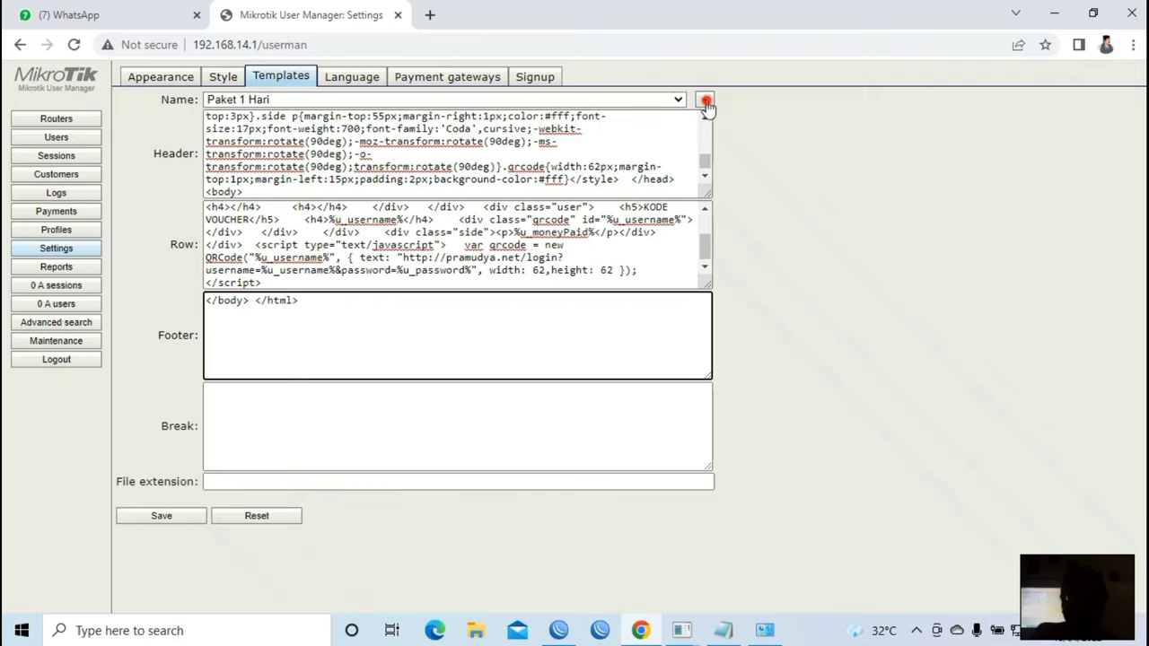
{"action": "left_click", "coordinate": [542, 330]}
{"action": "type", "text": "Paket 1"}
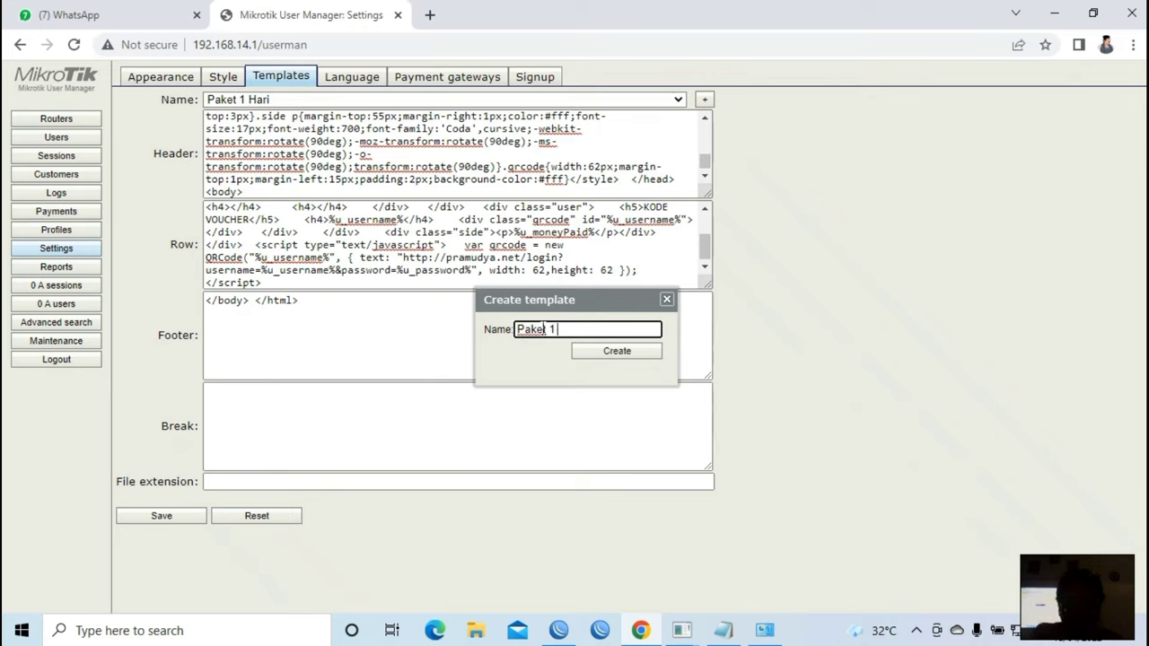
{"action": "type", "text": " Bulan"}
{"action": "left_click", "coordinate": [588, 353]}
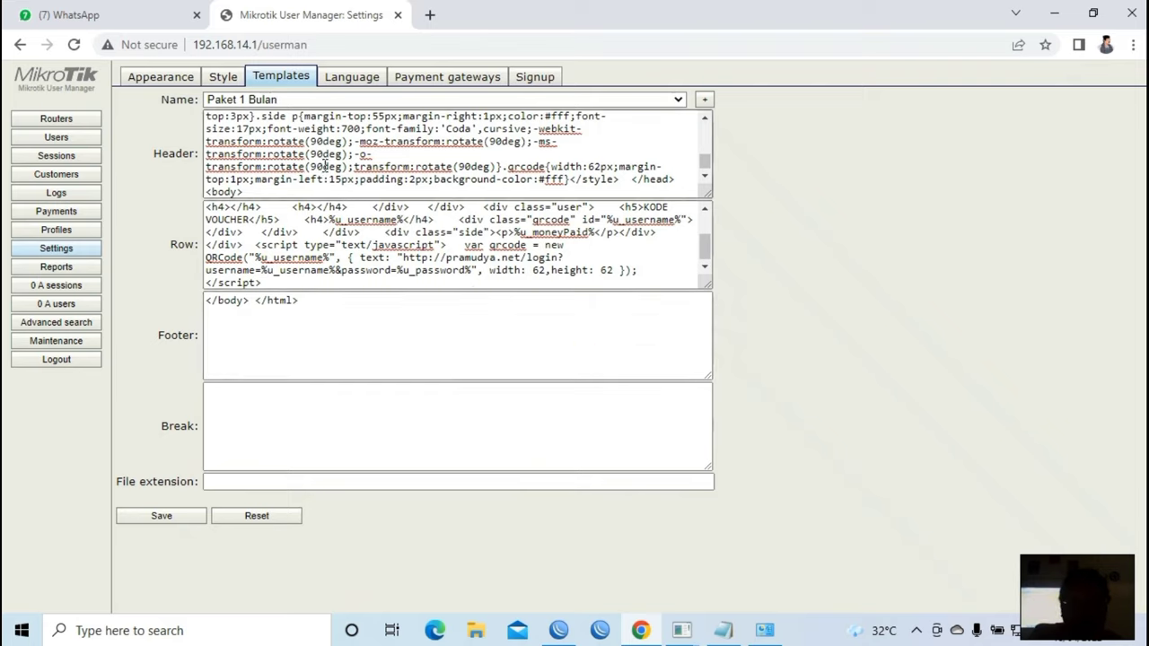
Check the template's Header and Footer fields against the Notepad notes.
{"action": "left_click", "coordinate": [321, 166]}
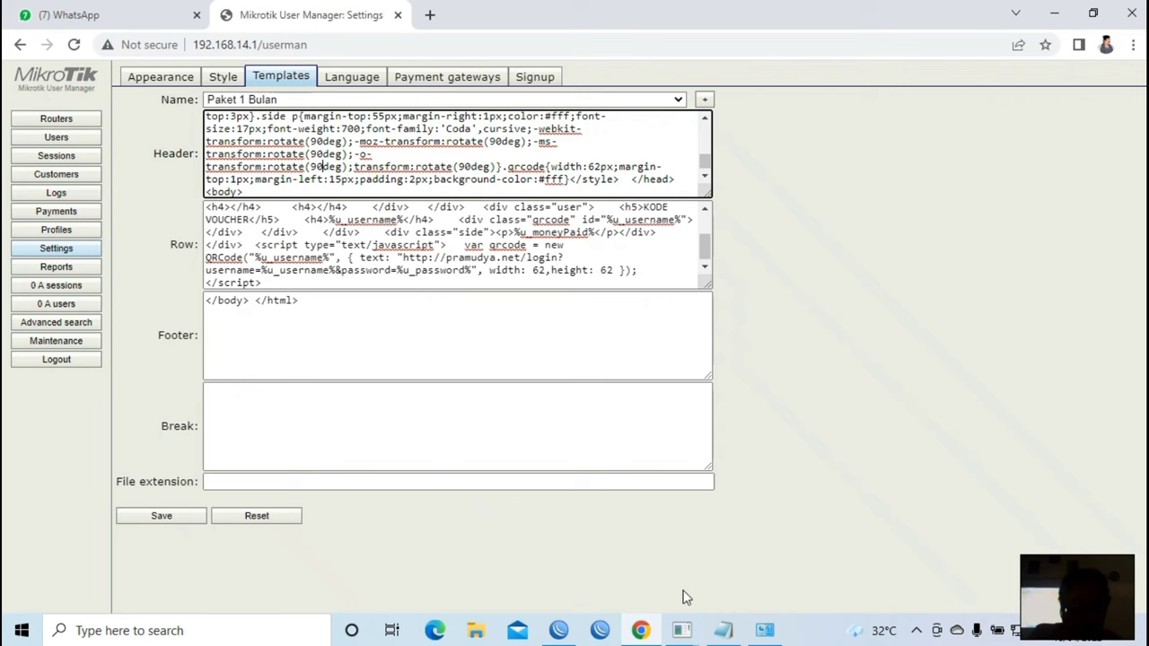
{"action": "left_click", "coordinate": [723, 630]}
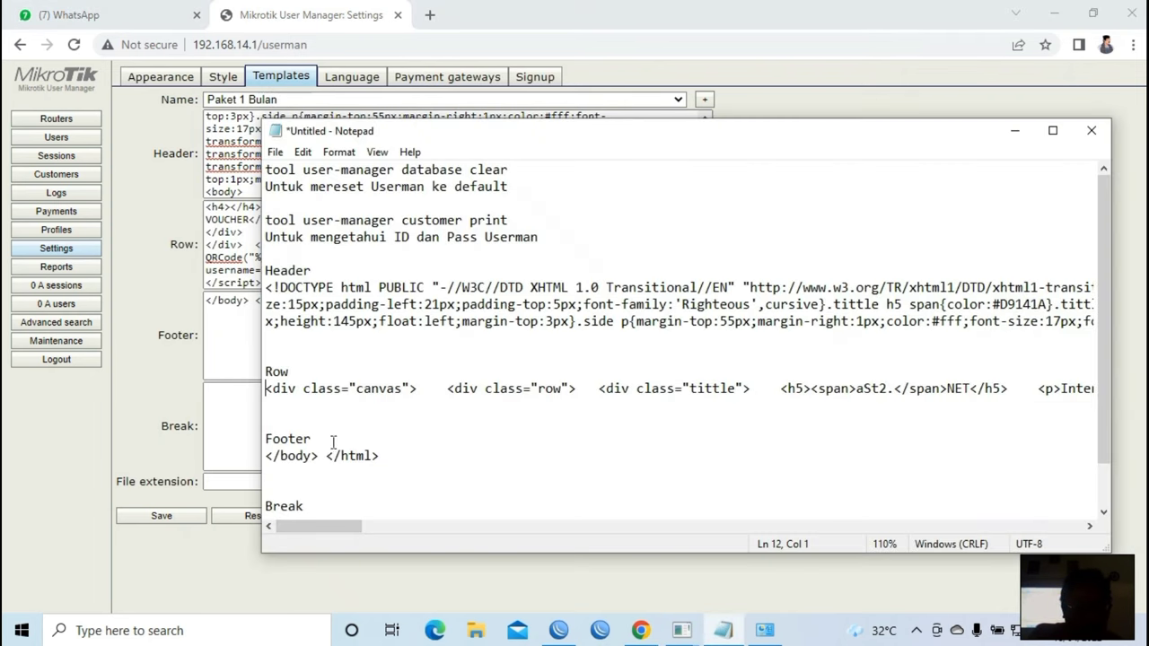
{"action": "left_click", "coordinate": [223, 349]}
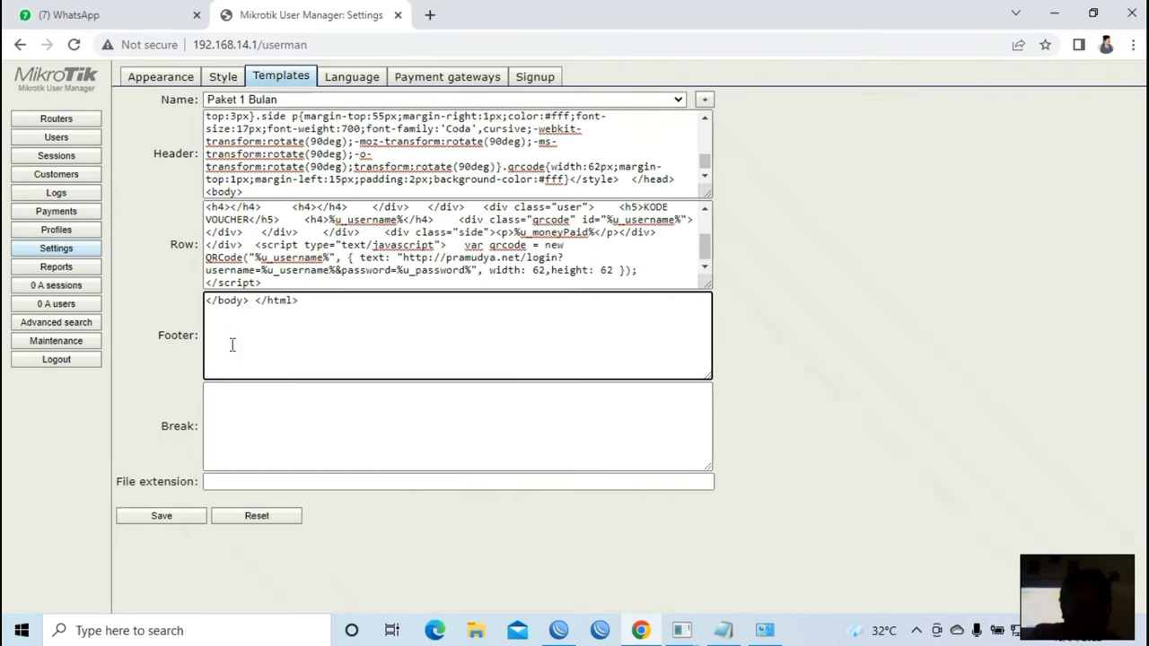
{"action": "key", "text": "ctrl+a"}
{"action": "left_click", "coordinate": [232, 345]}
{"action": "left_click", "coordinate": [724, 631]}
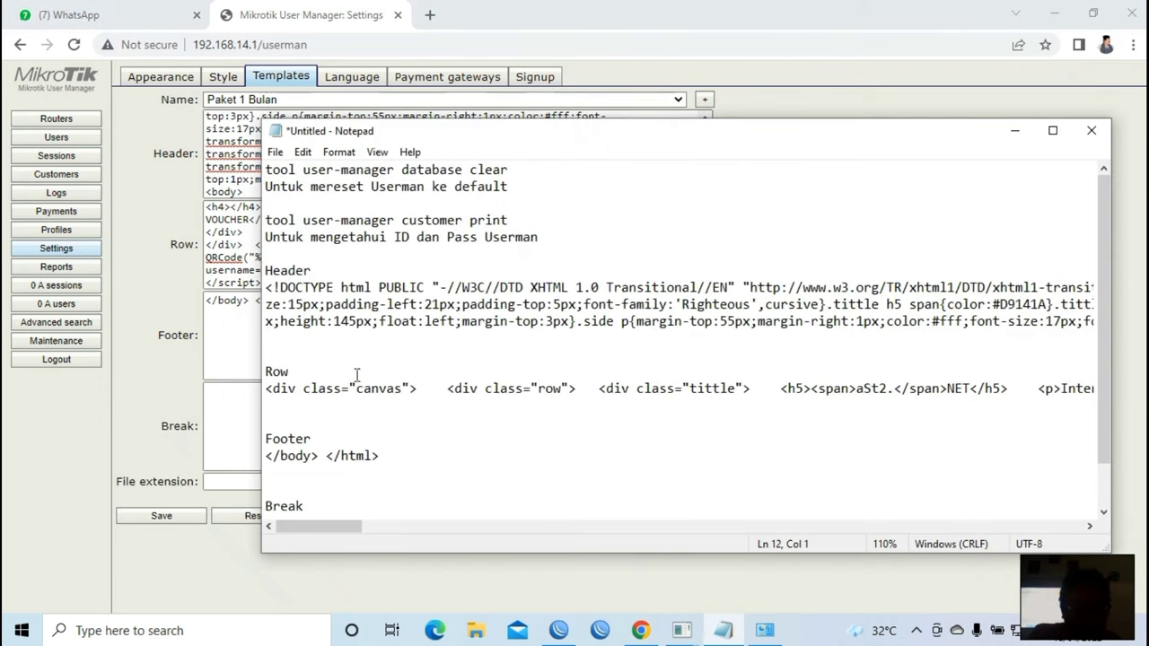
Copy the Header HTML from Notepad and paste it over the template's Header field.
{"action": "left_click", "coordinate": [267, 288]}
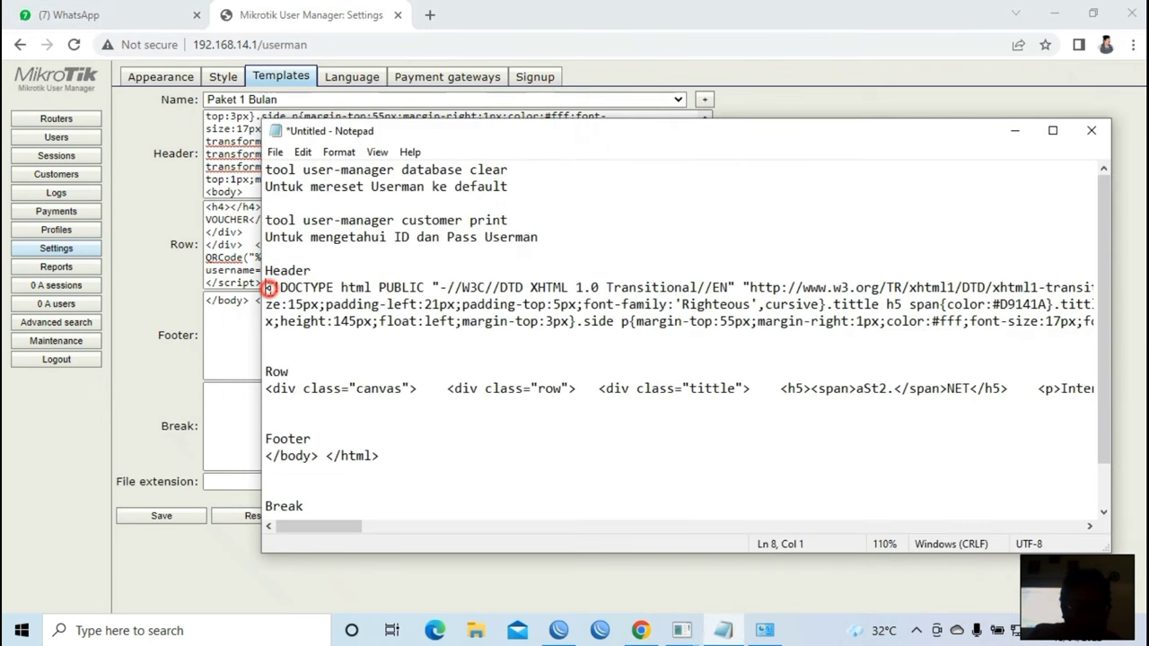
{"action": "left_click", "coordinate": [268, 339], "text": "shift"}
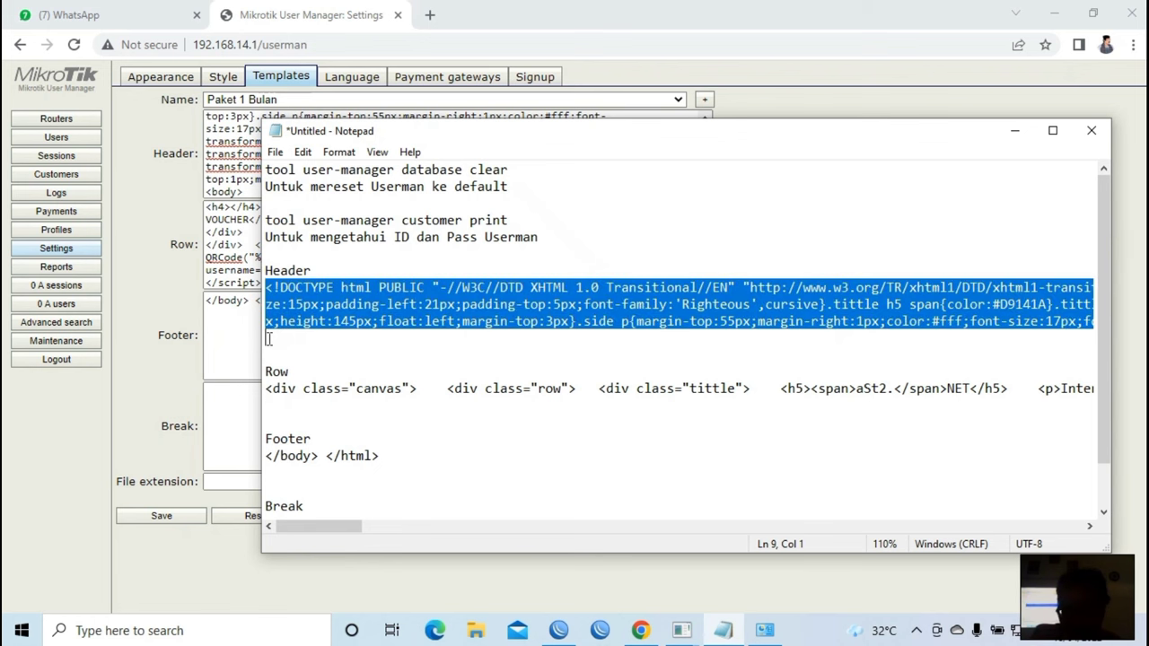
{"action": "key", "text": "shift+Left"}
{"action": "key", "text": "shift+Left"}
{"action": "key", "text": "shift+Left"}
{"action": "key", "text": "shift+Left"}
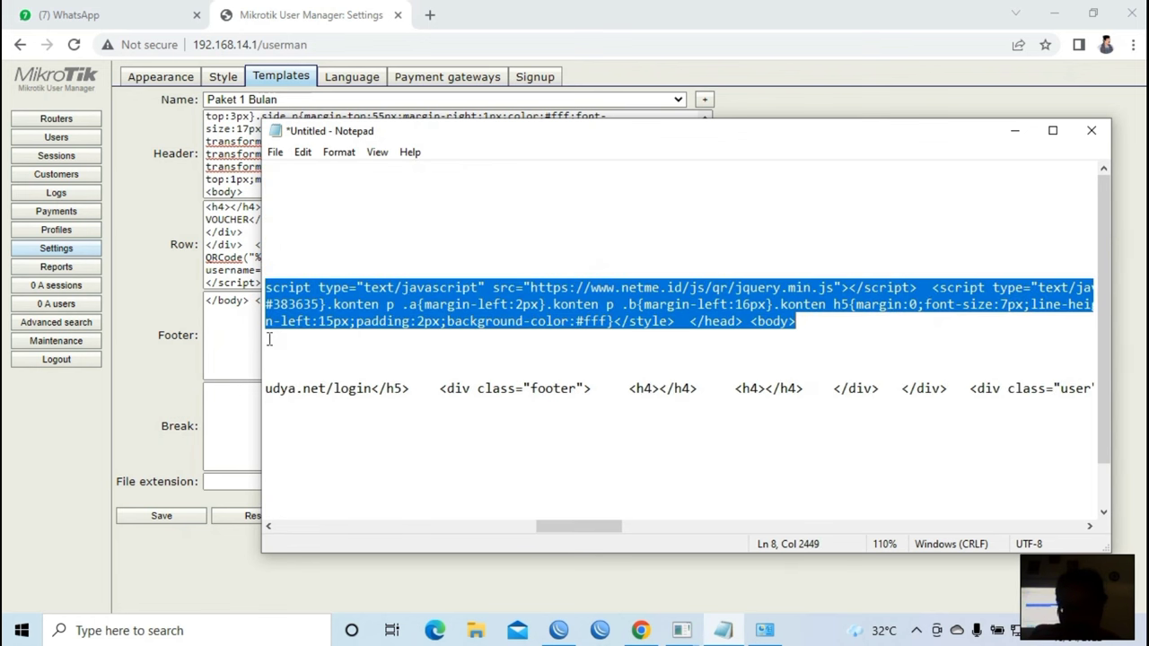
{"action": "left_click", "coordinate": [230, 154]}
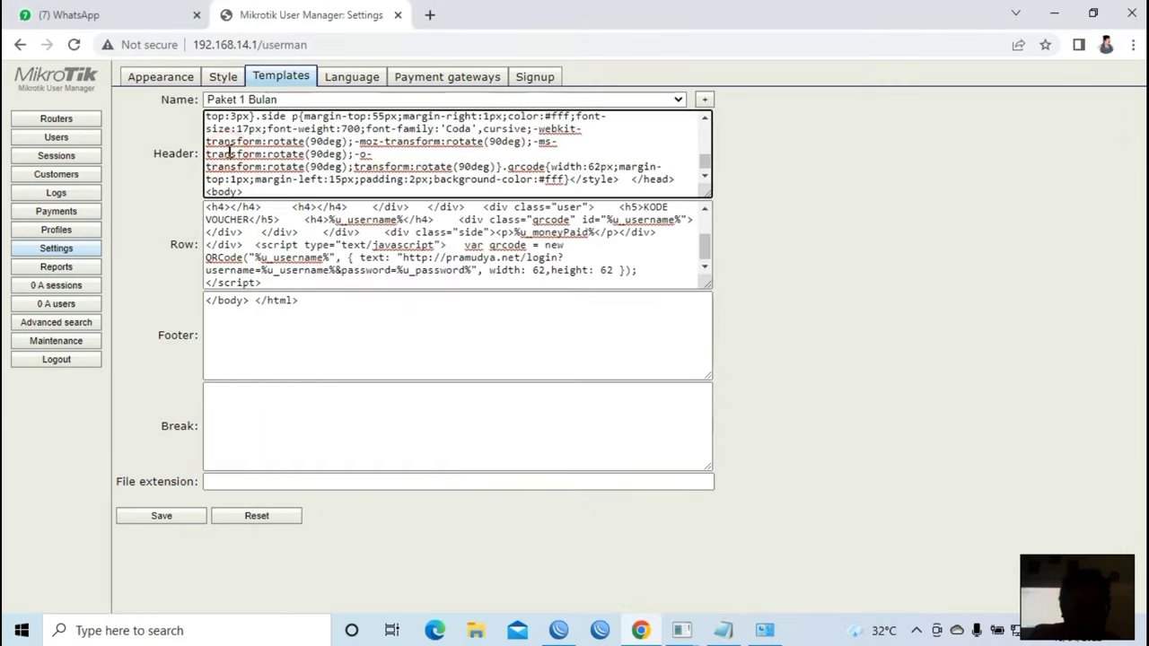
{"action": "key", "text": "ctrl+a"}
{"action": "key", "text": "ctrl+v"}
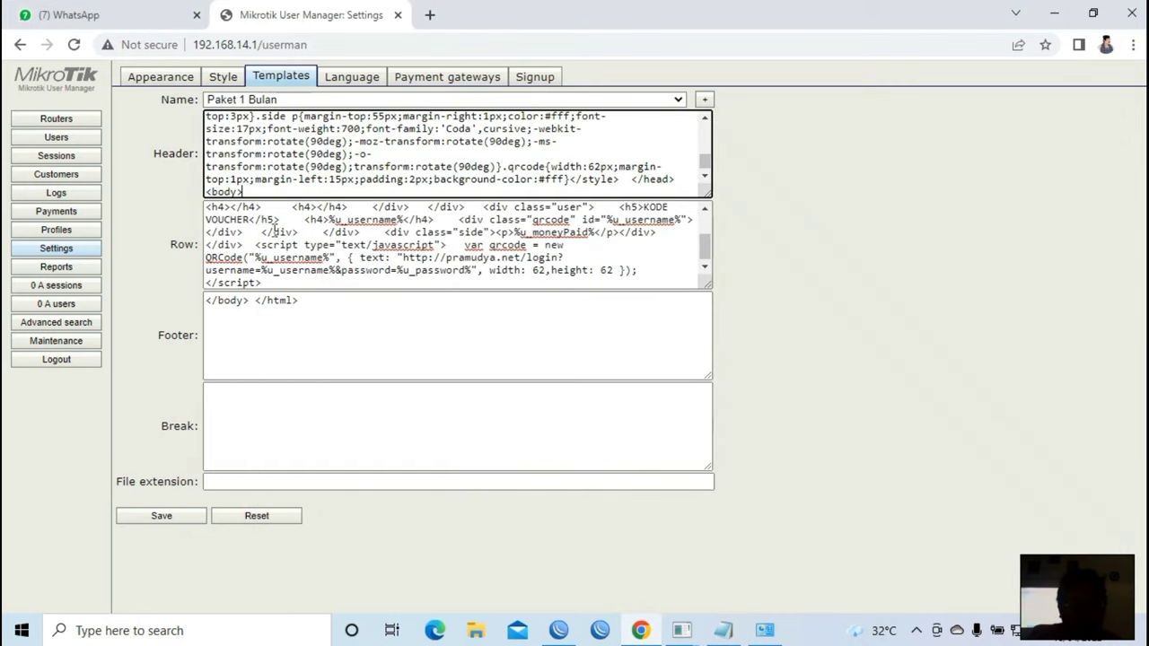
Return to the Notepad notes at the Row section.
{"action": "left_click", "coordinate": [372, 270]}
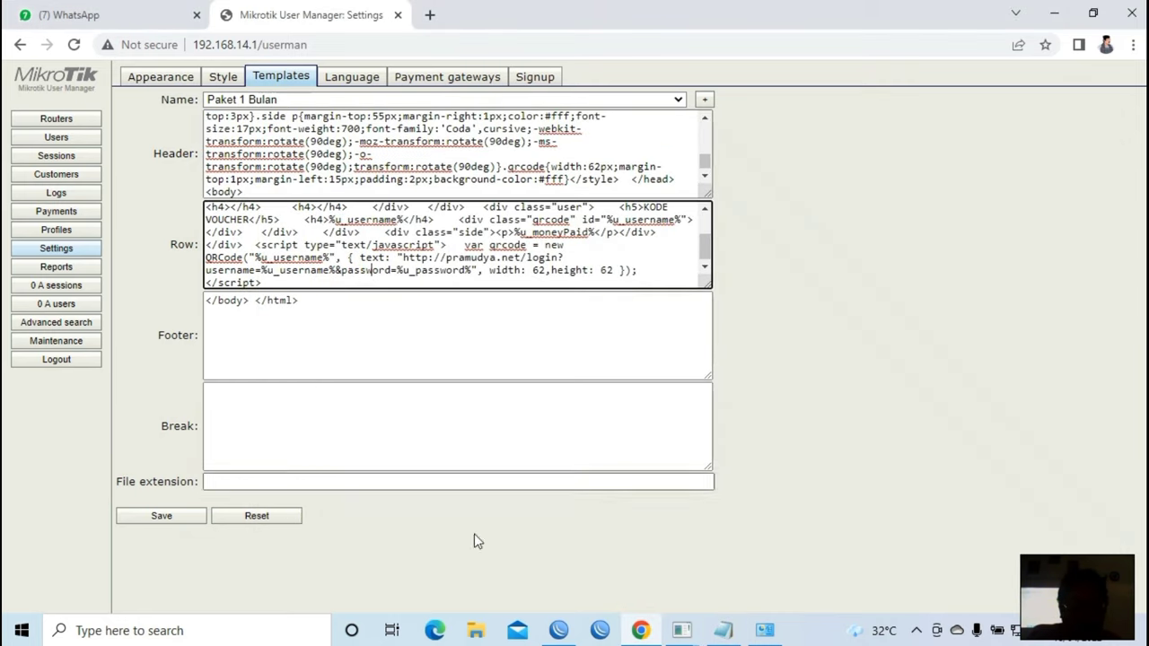
{"action": "left_click", "coordinate": [724, 631]}
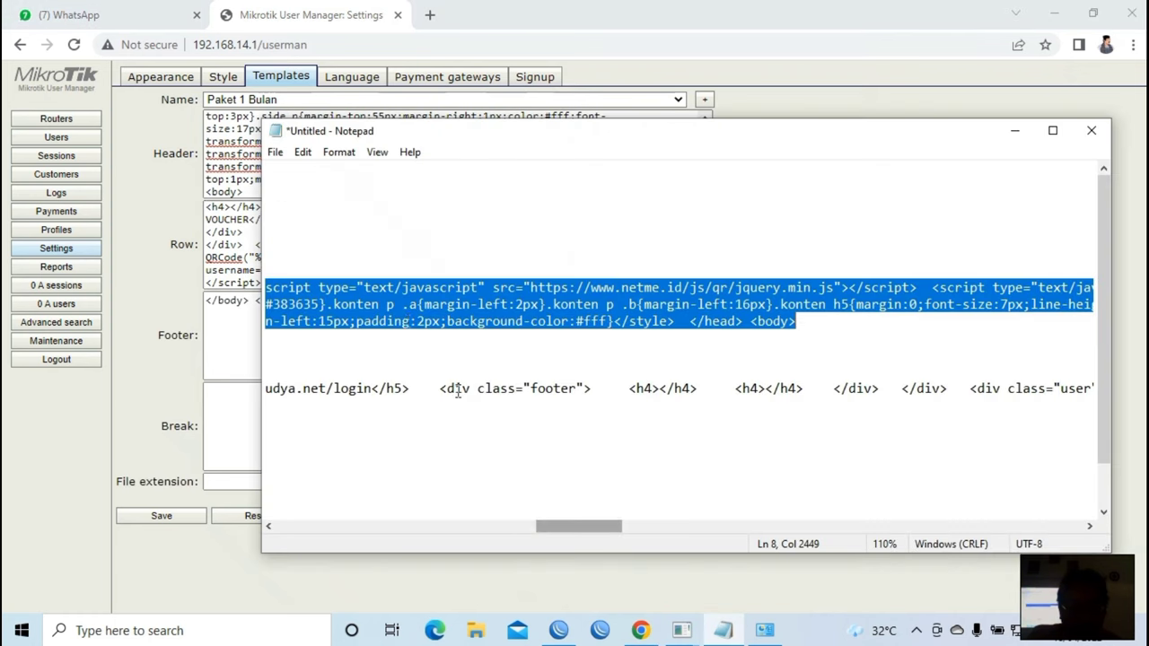
{"action": "left_click", "coordinate": [372, 372]}
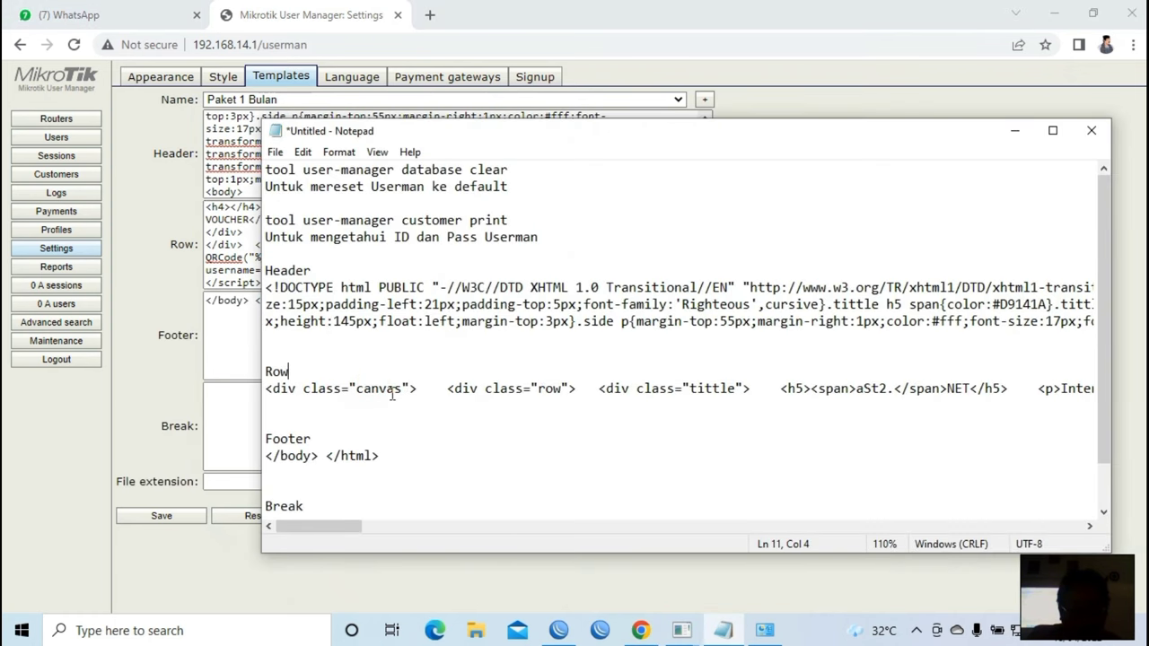
Replace 'aSt2.' with 'Paijo' so the Row brand heading reads PaijoNET.
{"action": "left_click_drag", "start_coordinate": [400, 390], "coordinate": [392, 390]}
{"action": "left_click", "coordinate": [786, 392]}
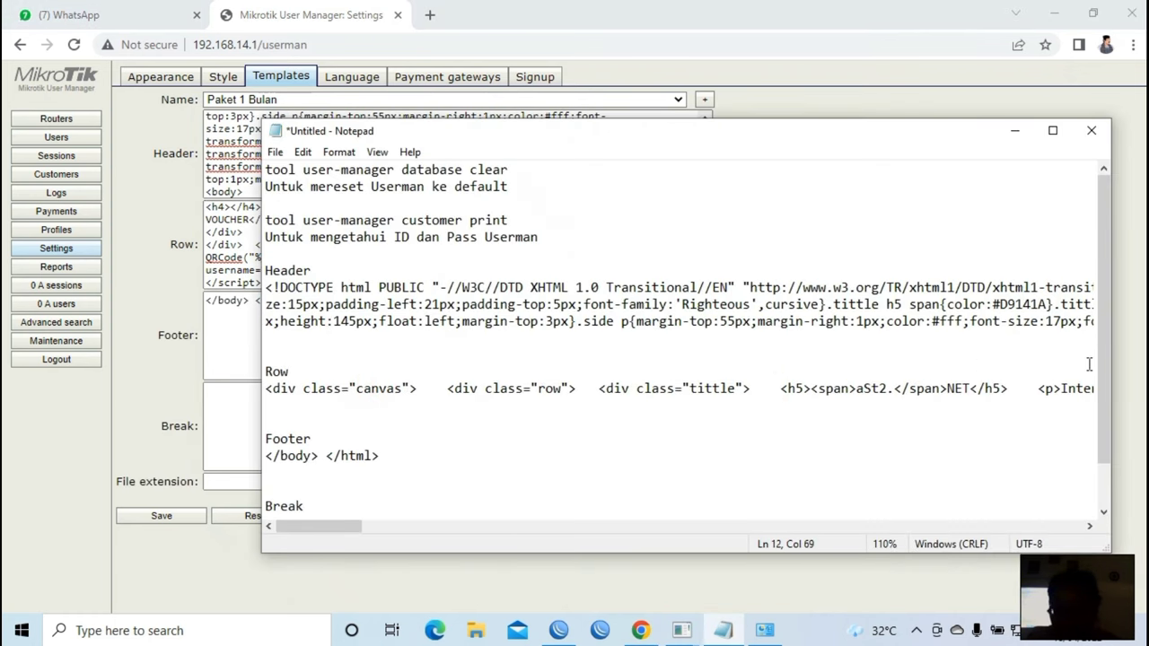
{"action": "key", "text": "Right"}
{"action": "key", "text": "Right"}
{"action": "key", "text": "Right"}
{"action": "key", "text": "Right"}
{"action": "key", "text": "Right"}
{"action": "key", "text": "Right"}
{"action": "key", "text": "Right"}
{"action": "key", "text": "Right"}
{"action": "key", "text": "Right"}
{"action": "key", "text": "Right"}
{"action": "key", "text": "Right"}
{"action": "key", "text": "Right"}
{"action": "key", "text": "Right"}
{"action": "key", "text": "Right"}
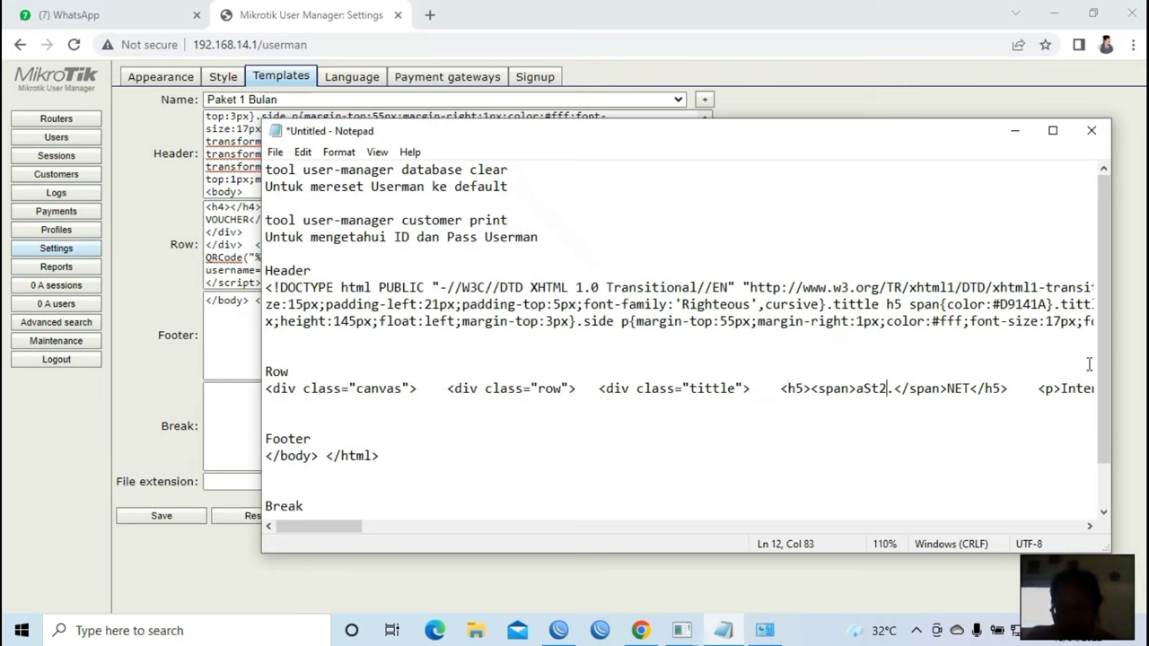
{"action": "key", "text": "BackSpace"}
{"action": "key", "text": "BackSpace"}
{"action": "key", "text": "BackSpace"}
{"action": "key", "text": "BackSpace"}
{"action": "key", "text": "BackSpace"}
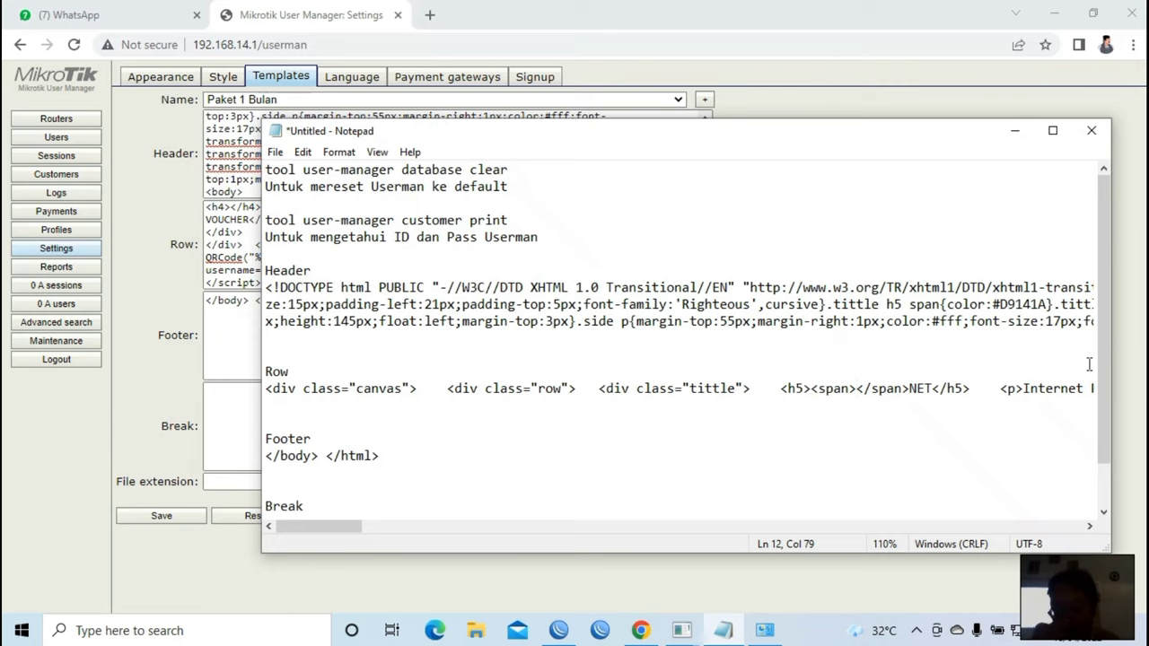
{"action": "type", "text": "Paijo"}
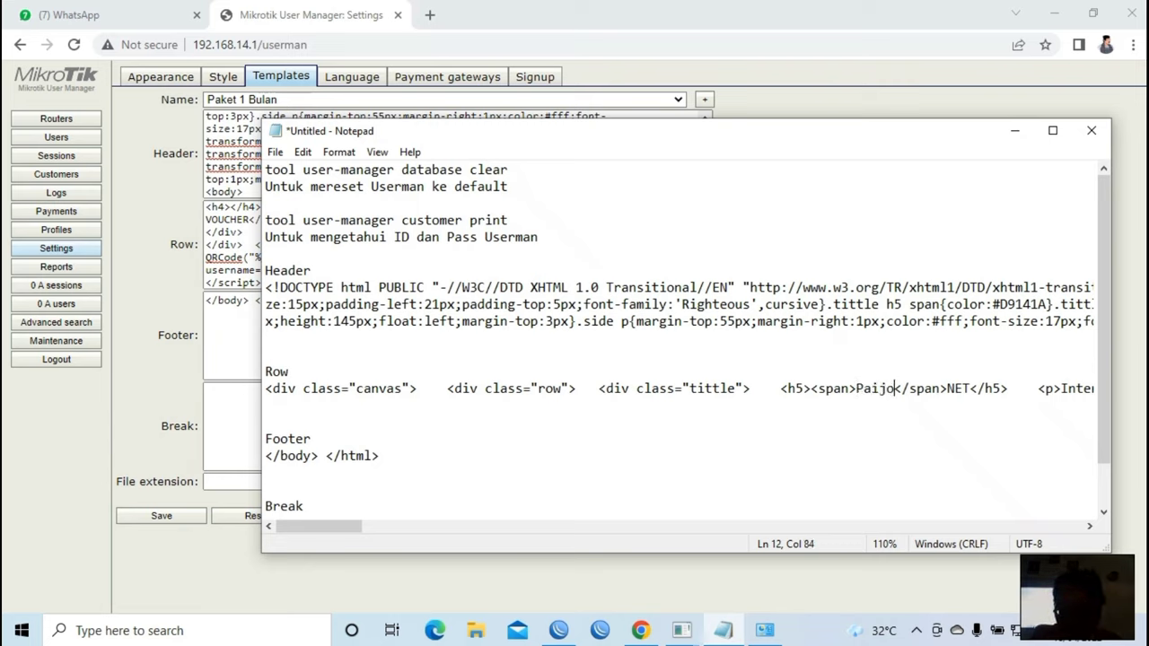
{"action": "key", "text": "Right"}
{"action": "key", "text": "Right"}
{"action": "key", "text": "Right"}
{"action": "key", "text": "Right"}
{"action": "key", "text": "Right"}
{"action": "key", "text": "Right"}
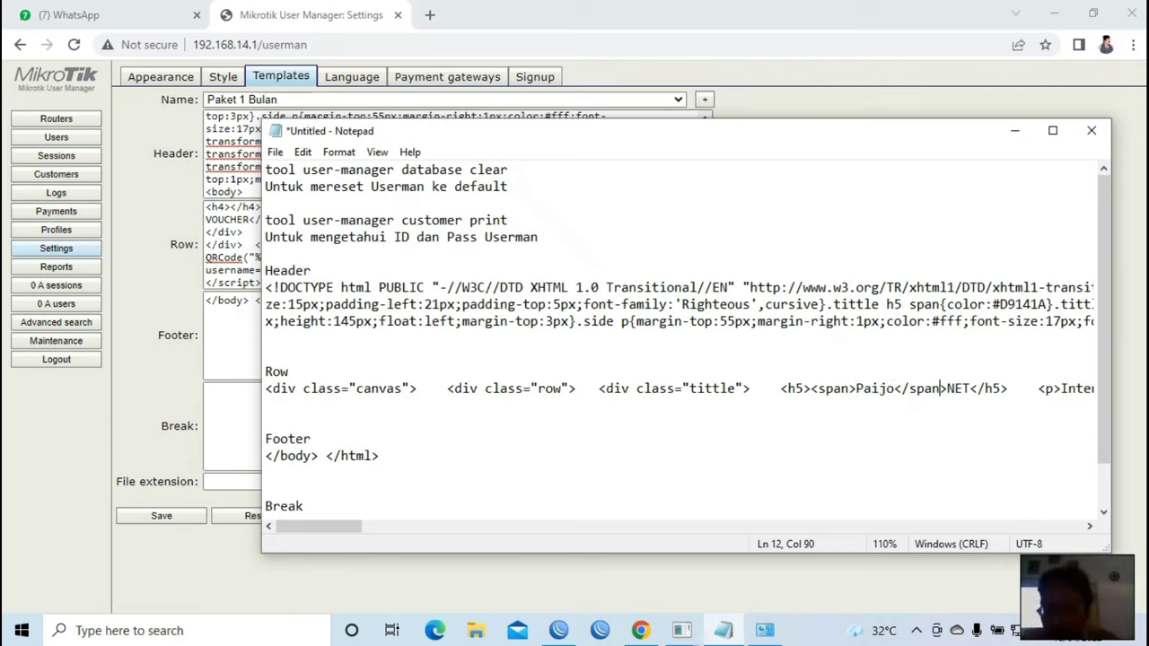
{"action": "key", "text": "Right"}
{"action": "key", "text": "Right"}
{"action": "key", "text": "Right"}
{"action": "key", "text": "Right"}
{"action": "key", "text": "Right"}
{"action": "key", "text": "Right"}
{"action": "key", "text": "Right"}
{"action": "key", "text": "Right"}
{"action": "key", "text": "Right"}
{"action": "key", "text": "Right"}
{"action": "key", "text": "Right"}
{"action": "key", "text": "Right"}
{"action": "key", "text": "Right"}
{"action": "key", "text": "Right"}
{"action": "key", "text": "Right"}
{"action": "key", "text": "Right"}
{"action": "key", "text": "Right"}
{"action": "key", "text": "Right"}
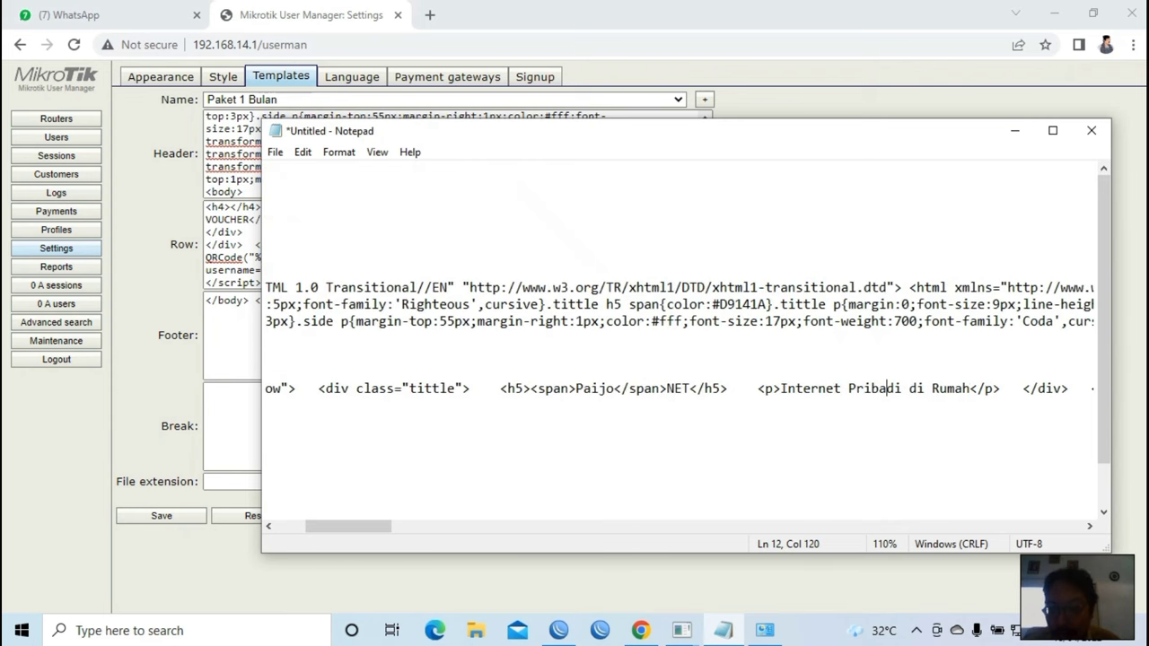
Change the Masa Aktif value from 1 Hari to 30 Hari.
{"action": "key", "text": "Right"}
{"action": "key", "text": "Right"}
{"action": "key", "text": "Right"}
{"action": "key", "text": "Right"}
{"action": "key", "text": "Right"}
{"action": "key", "text": "Right"}
{"action": "key", "text": "Right"}
{"action": "key", "text": "Right"}
{"action": "key", "text": "Right"}
{"action": "key", "text": "Right"}
{"action": "key", "text": "Right"}
{"action": "key", "text": "Right"}
{"action": "key", "text": "Right"}
{"action": "key", "text": "Right"}
{"action": "key", "text": "Right"}
{"action": "key", "text": "Right"}
{"action": "key", "text": "Right"}
{"action": "key", "text": "Right"}
{"action": "key", "text": "Right"}
{"action": "key", "text": "Right"}
{"action": "key", "text": "Right"}
{"action": "key", "text": "Right"}
{"action": "key", "text": "Right"}
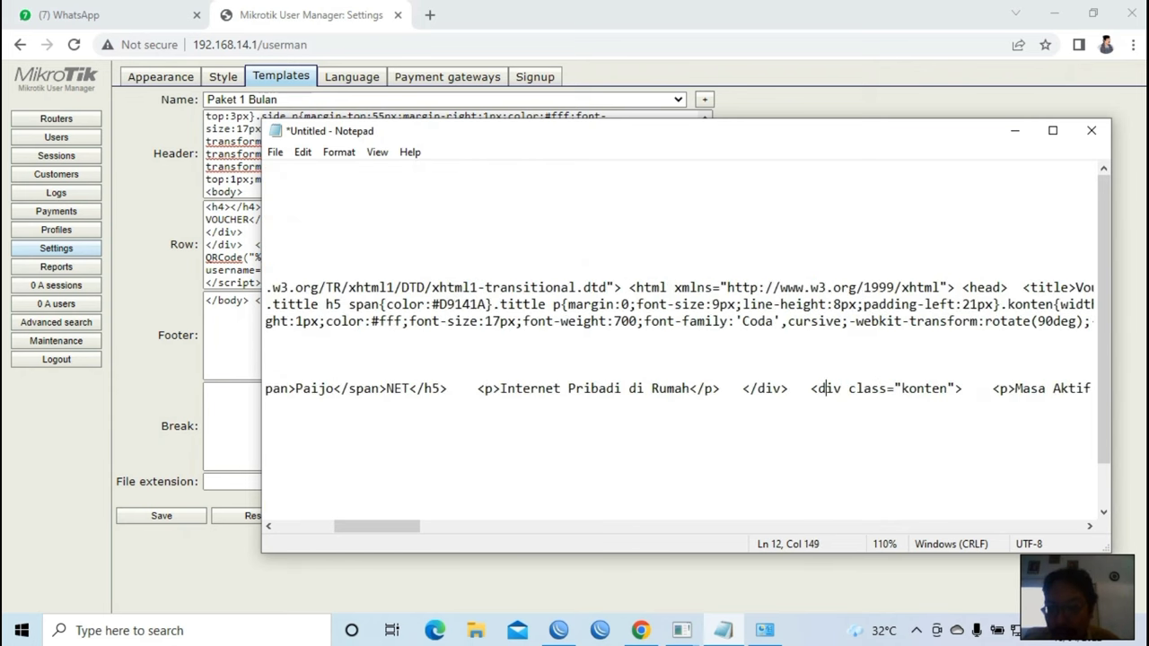
{"action": "key", "text": "Right"}
{"action": "key", "text": "Right"}
{"action": "key", "text": "Right"}
{"action": "key", "text": "Right"}
{"action": "key", "text": "Right"}
{"action": "key", "text": "Right"}
{"action": "key", "text": "Right"}
{"action": "key", "text": "Right"}
{"action": "key", "text": "Right"}
{"action": "key", "text": "Right"}
{"action": "key", "text": "Right"}
{"action": "key", "text": "Right"}
{"action": "key", "text": "Right"}
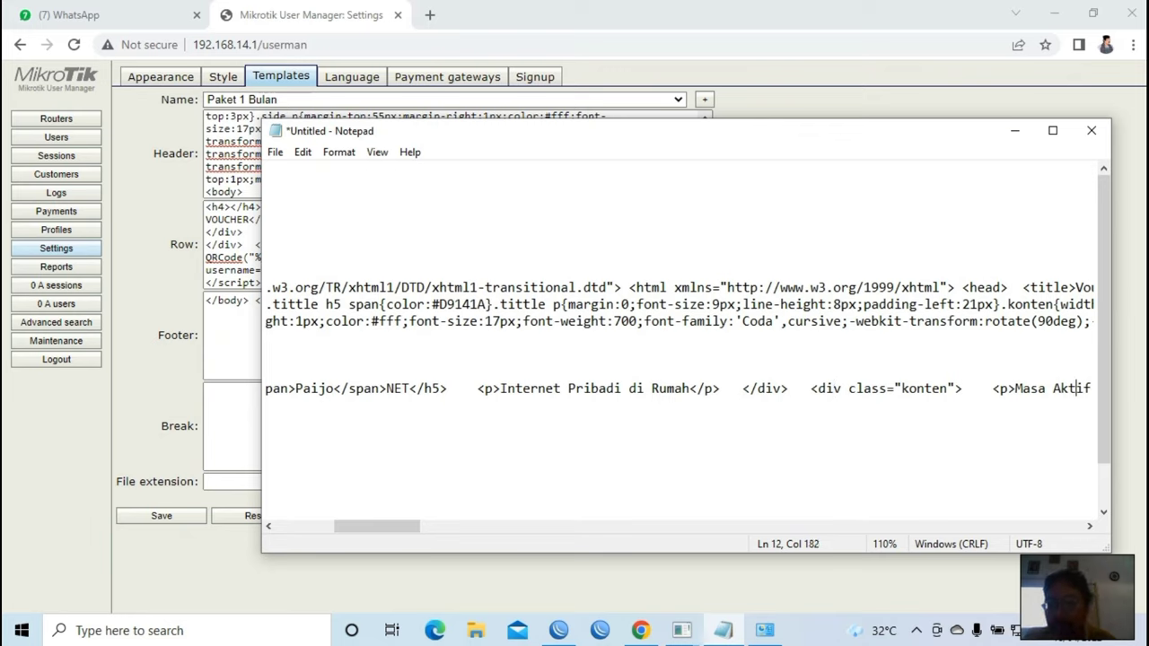
{"action": "key", "text": "Right"}
{"action": "key", "text": "Right"}
{"action": "key", "text": "Right"}
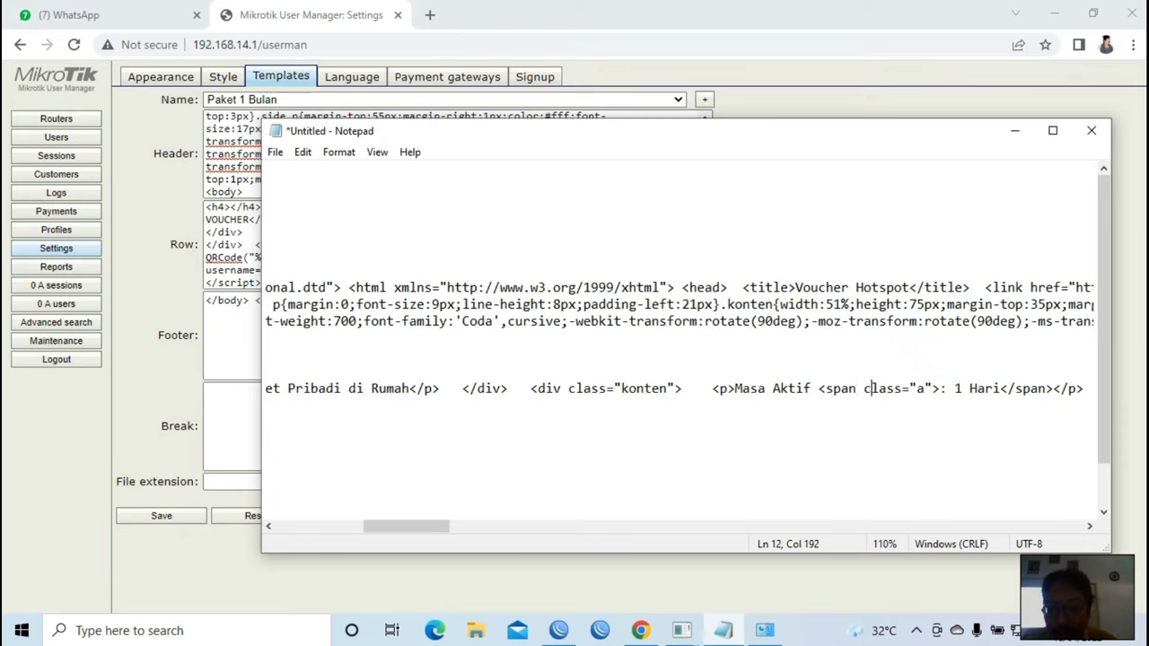
{"action": "key", "text": "Right"}
{"action": "key", "text": "Right"}
{"action": "key", "text": "Right"}
{"action": "key", "text": "Right"}
{"action": "key", "text": "Right"}
{"action": "key", "text": "Right"}
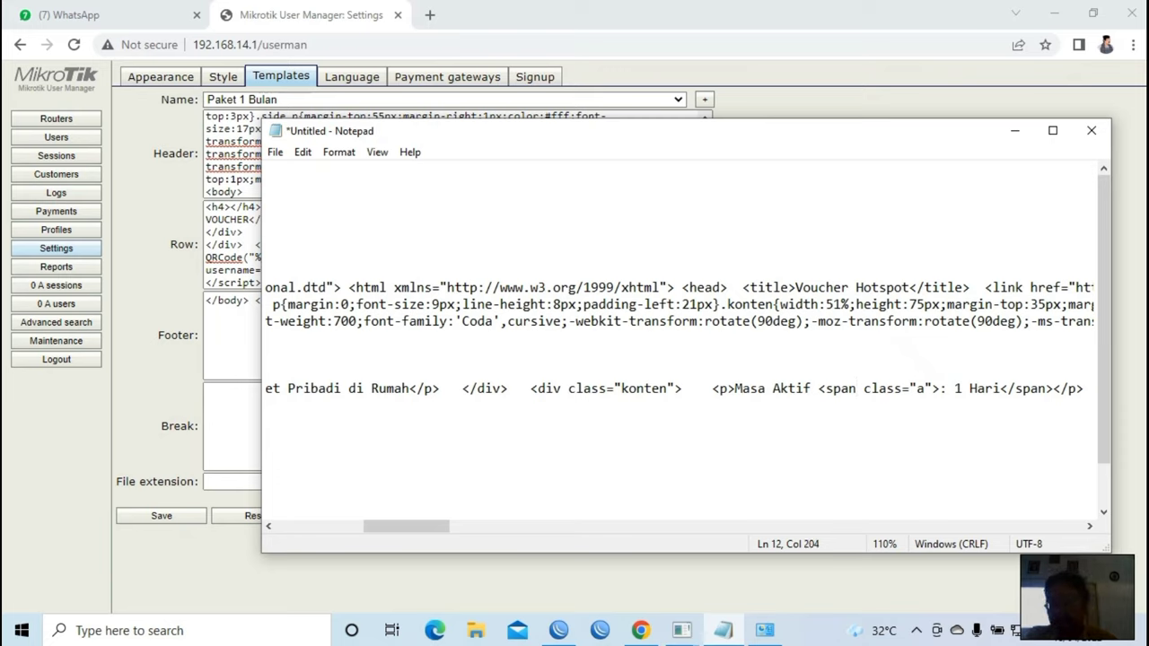
{"action": "key", "text": "BackSpace"}
{"action": "type", "text": "30"}
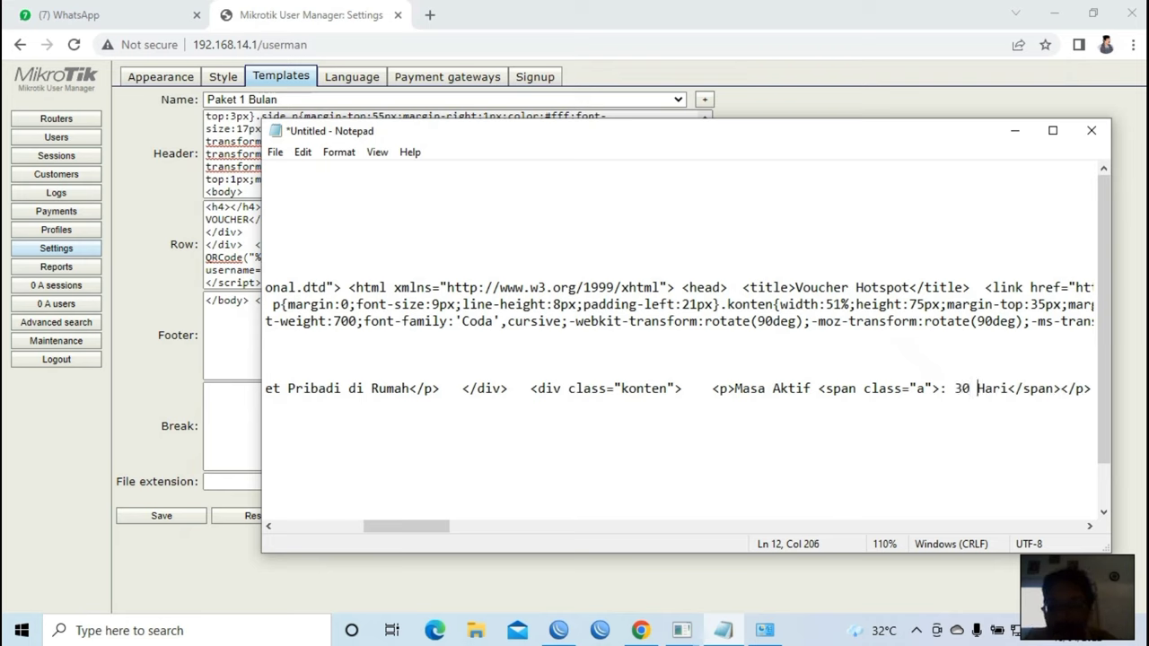
{"action": "key", "text": "Right"}
{"action": "key", "text": "Right"}
{"action": "key", "text": "Right"}
{"action": "key", "text": "Right"}
{"action": "key", "text": "Right"}
{"action": "key", "text": "Right"}
{"action": "key", "text": "Right"}
{"action": "key", "text": "Right"}
{"action": "key", "text": "Right"}
{"action": "key", "text": "Right"}
{"action": "key", "text": "Right"}
{"action": "key", "text": "Right"}
{"action": "key", "text": "Right"}
{"action": "key", "text": "Right"}
{"action": "key", "text": "Right"}
{"action": "key", "text": "Right"}
{"action": "key", "text": "Right"}
{"action": "key", "text": "Right"}
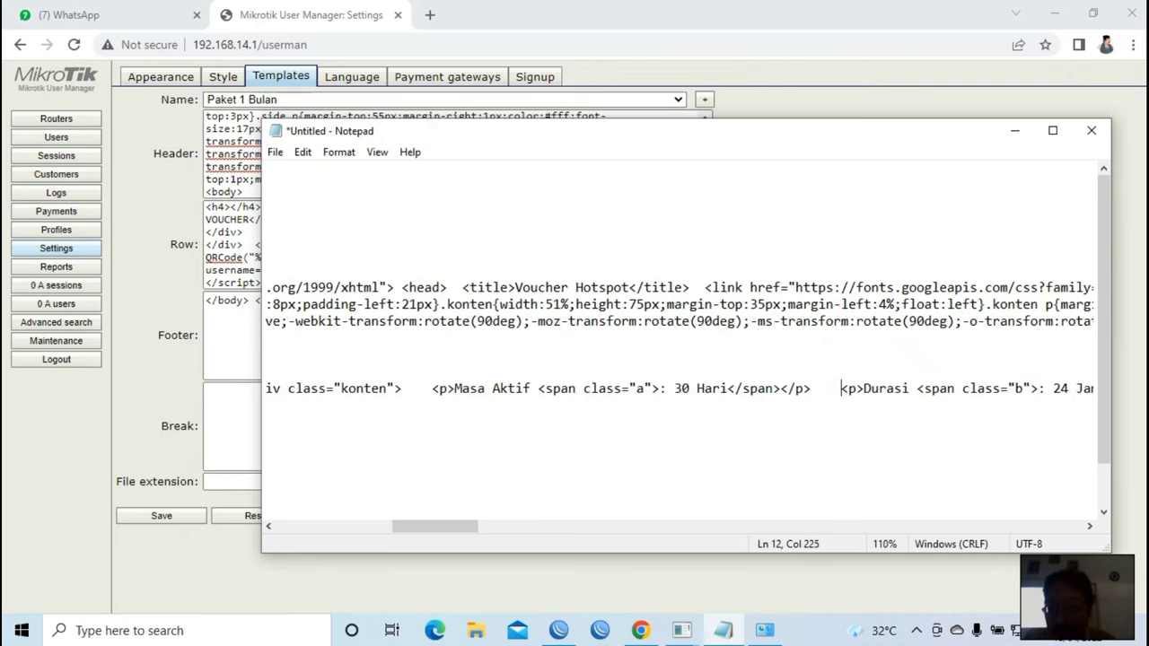
{"action": "key", "text": "Right"}
{"action": "key", "text": "Right"}
{"action": "key", "text": "Right"}
{"action": "key", "text": "Right"}
{"action": "key", "text": "Right"}
{"action": "key", "text": "Right"}
{"action": "key", "text": "Right"}
{"action": "key", "text": "Right"}
{"action": "key", "text": "Right"}
{"action": "key", "text": "Right"}
{"action": "key", "text": "Right"}
{"action": "key", "text": "Right"}
{"action": "key", "text": "Right"}
{"action": "key", "text": "Right"}
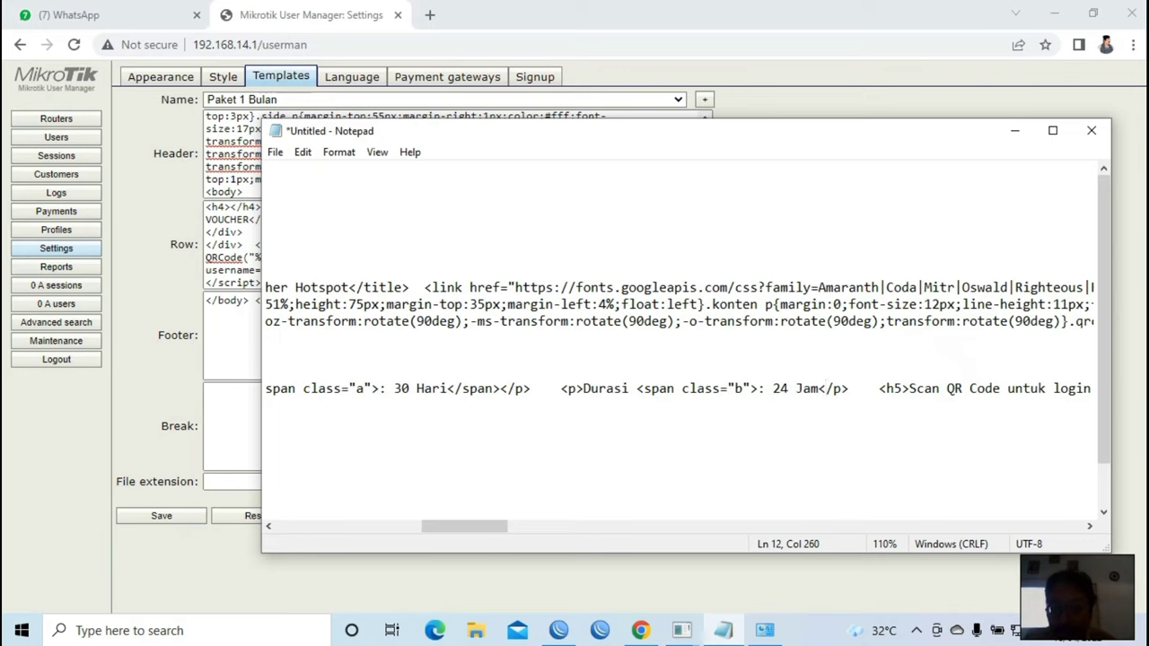
Replace the 24 Jam duration with '1 Bulan'.
{"action": "key", "text": "shift+Left"}
{"action": "key", "text": "shift+Left"}
{"action": "key", "text": "shift+Left"}
{"action": "key", "text": "shift+Left"}
{"action": "key", "text": "shift+Left"}
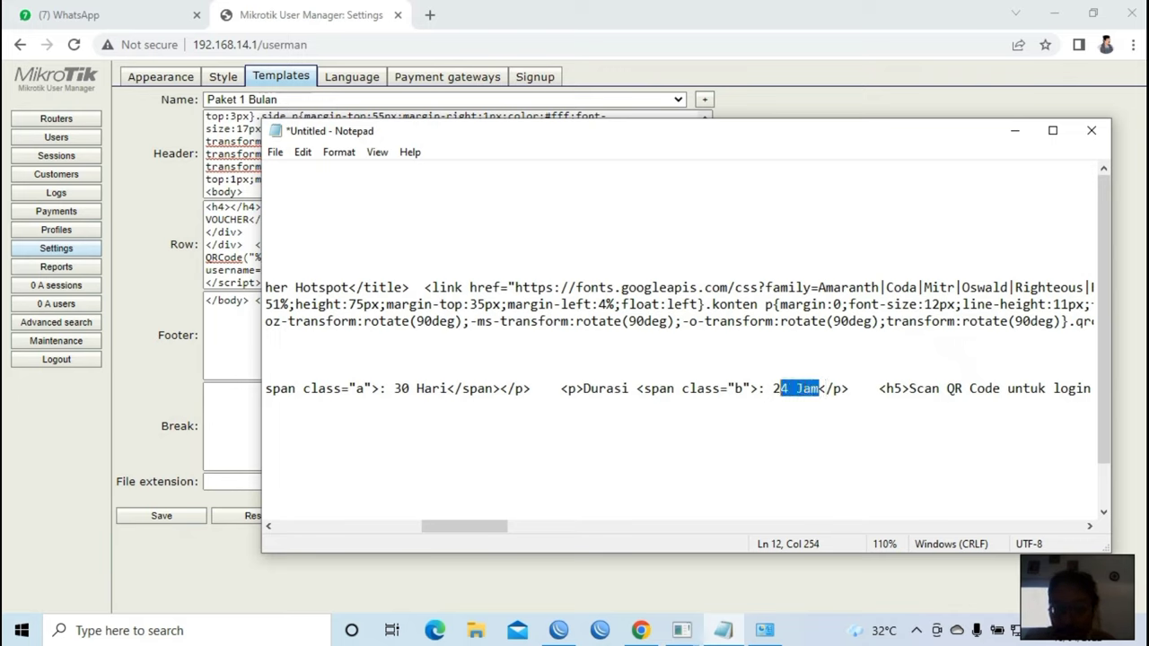
{"action": "key", "text": "shift+Left"}
{"action": "type", "text": "1 Bula"}
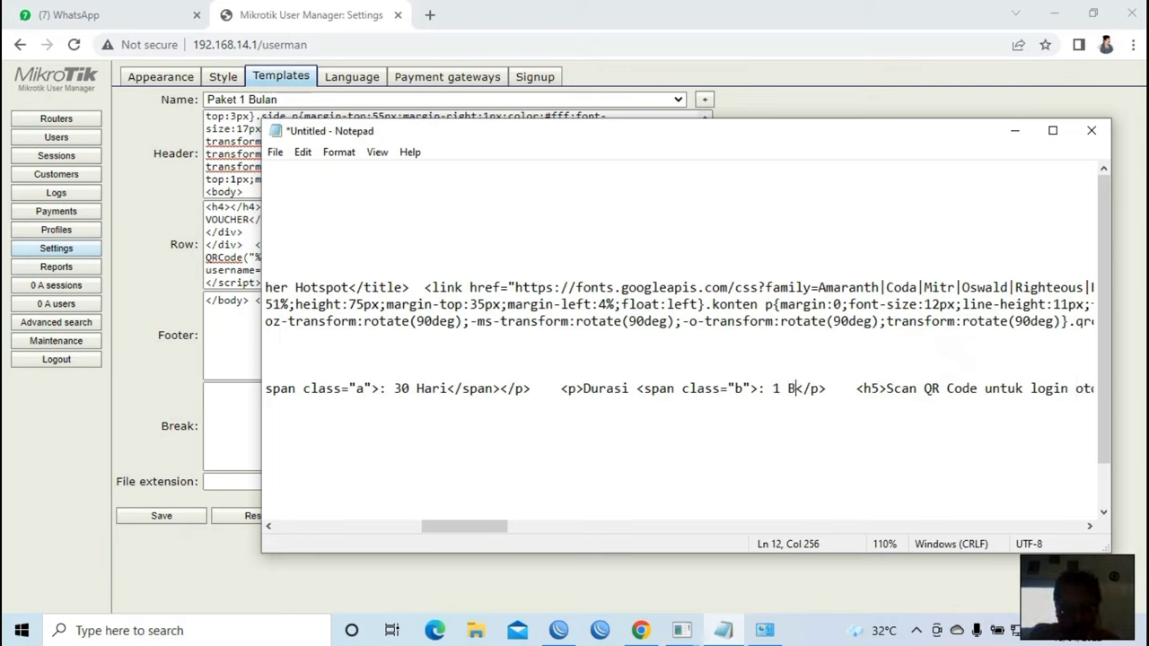
{"action": "type", "text": "n"}
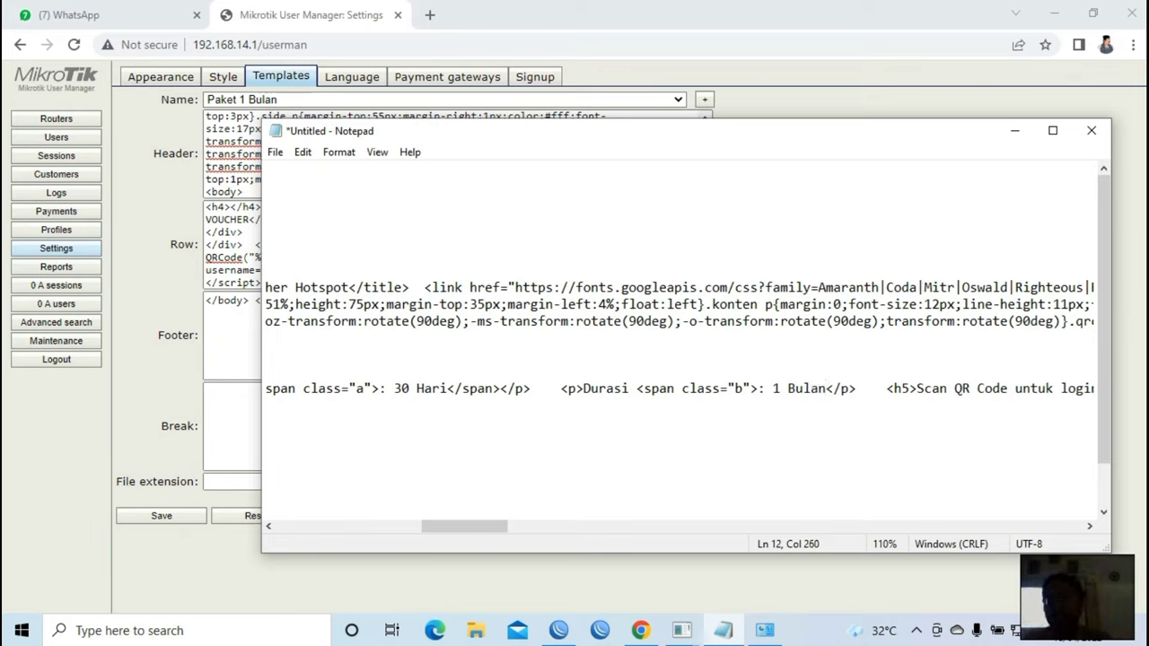
Change the login text's domain to Paijo.Net.
{"action": "key", "text": "Right"}
{"action": "key", "text": "Right"}
{"action": "key", "text": "Right"}
{"action": "key", "text": "Right"}
{"action": "key", "text": "Right"}
{"action": "key", "text": "Right"}
{"action": "key", "text": "Right"}
{"action": "key", "text": "Right"}
{"action": "key", "text": "Right"}
{"action": "key", "text": "Right"}
{"action": "key", "text": "Right"}
{"action": "key", "text": "Right"}
{"action": "key", "text": "Right"}
{"action": "key", "text": "Right"}
{"action": "key", "text": "Right"}
{"action": "key", "text": "Right"}
{"action": "key", "text": "Right"}
{"action": "key", "text": "Right"}
{"action": "key", "text": "Right"}
{"action": "key", "text": "Right"}
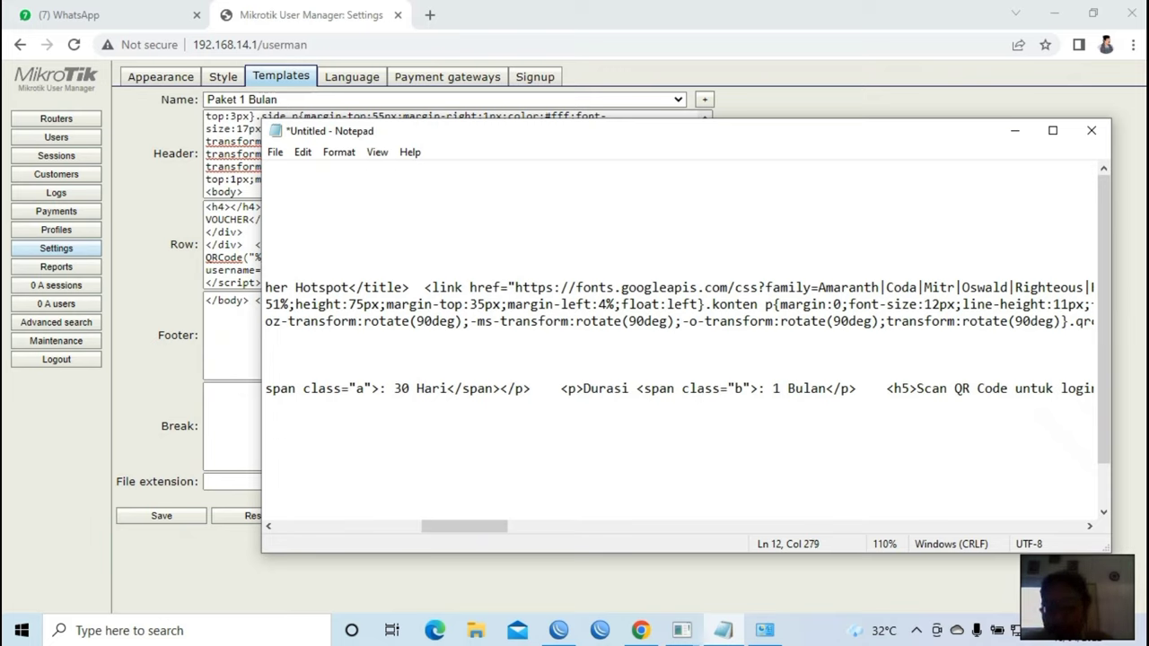
{"action": "key", "text": "Right"}
{"action": "key", "text": "Right"}
{"action": "key", "text": "Right"}
{"action": "key", "text": "Right"}
{"action": "key", "text": "Right"}
{"action": "key", "text": "Right"}
{"action": "key", "text": "Right"}
{"action": "key", "text": "Right"}
{"action": "key", "text": "Right"}
{"action": "key", "text": "Right"}
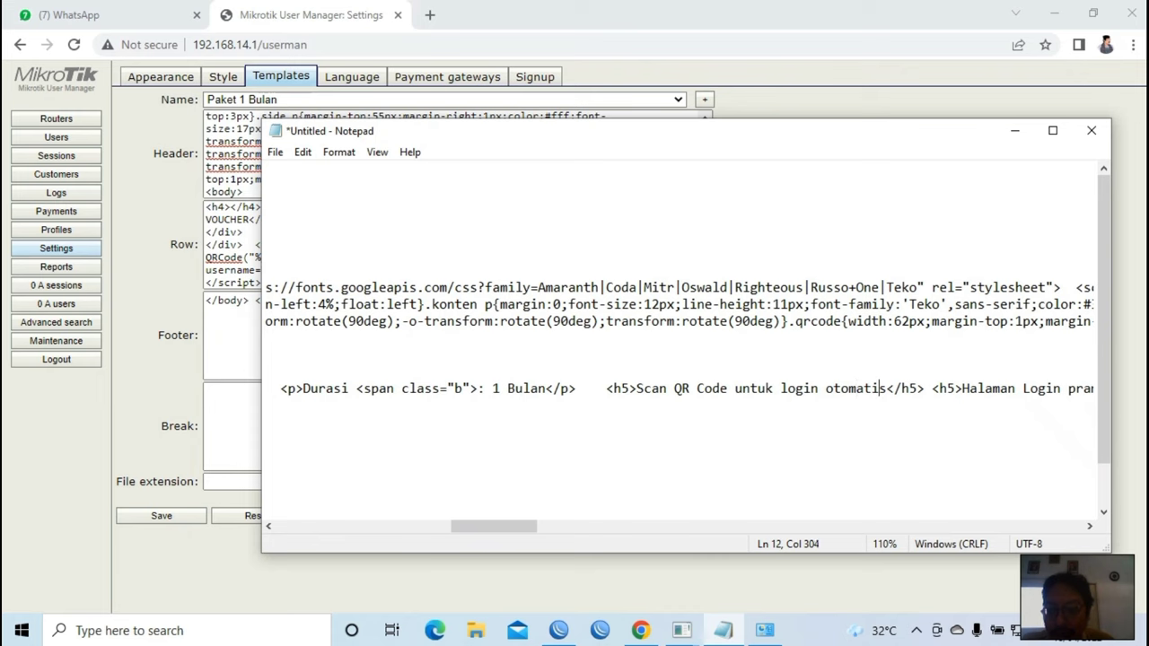
{"action": "key", "text": "Right"}
{"action": "key", "text": "Right"}
{"action": "key", "text": "Right"}
{"action": "key", "text": "Right"}
{"action": "key", "text": "Right"}
{"action": "key", "text": "Right"}
{"action": "key", "text": "Right"}
{"action": "key", "text": "Right"}
{"action": "key", "text": "Right"}
{"action": "key", "text": "Right"}
{"action": "key", "text": "Right"}
{"action": "key", "text": "Right"}
{"action": "key", "text": "Right"}
{"action": "key", "text": "Right"}
{"action": "key", "text": "Right"}
{"action": "key", "text": "Right"}
{"action": "key", "text": "Right"}
{"action": "key", "text": "Right"}
{"action": "key", "text": "Right"}
{"action": "key", "text": "Right"}
{"action": "key", "text": "Right"}
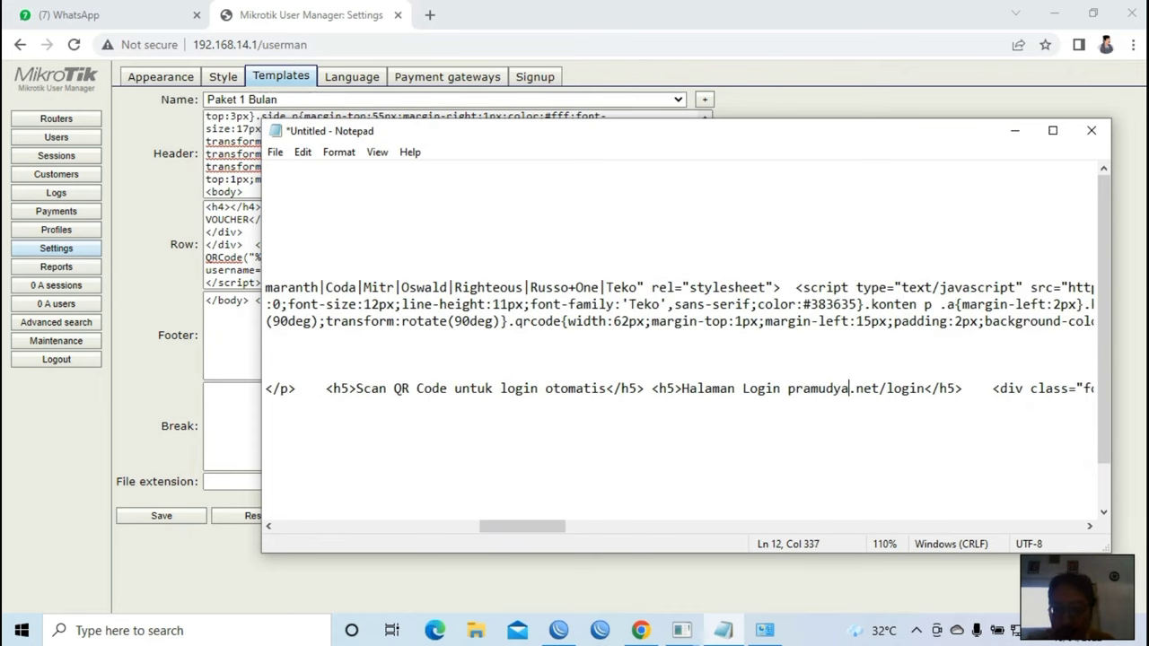
{"action": "key", "text": "BackSpace"}
{"action": "key", "text": "BackSpace"}
{"action": "key", "text": "BackSpace"}
{"action": "key", "text": "BackSpace"}
{"action": "key", "text": "BackSpace"}
{"action": "key", "text": "BackSpace"}
{"action": "key", "text": "BackSpace"}
{"action": "key", "text": "BackSpace"}
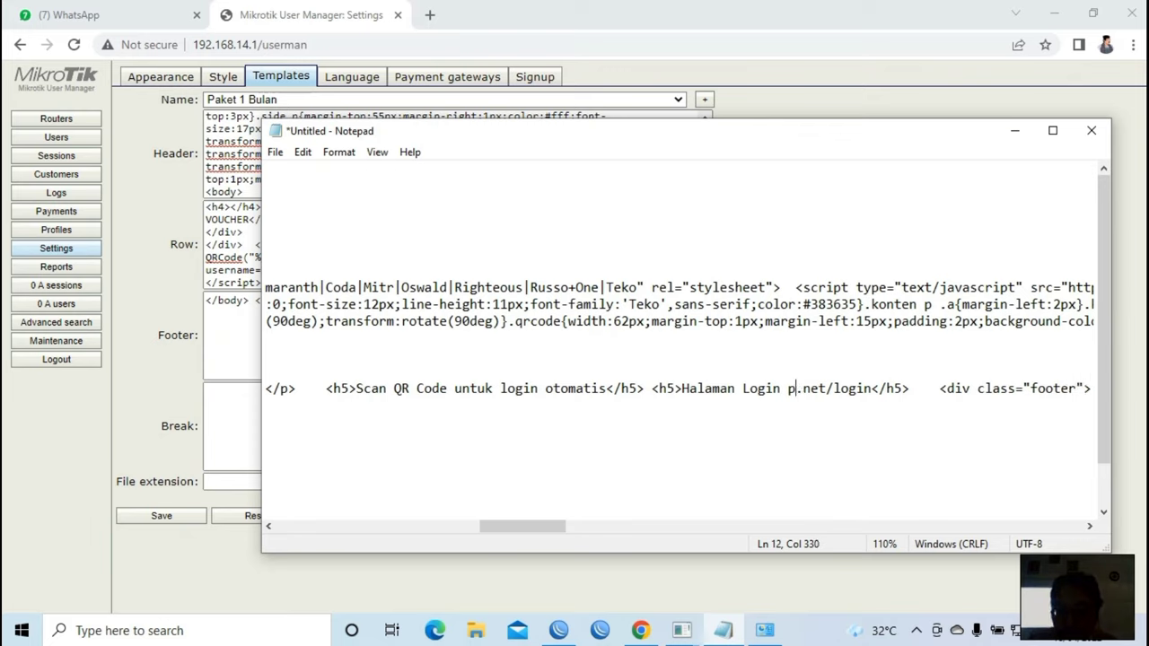
{"action": "type", "text": "Paijo"}
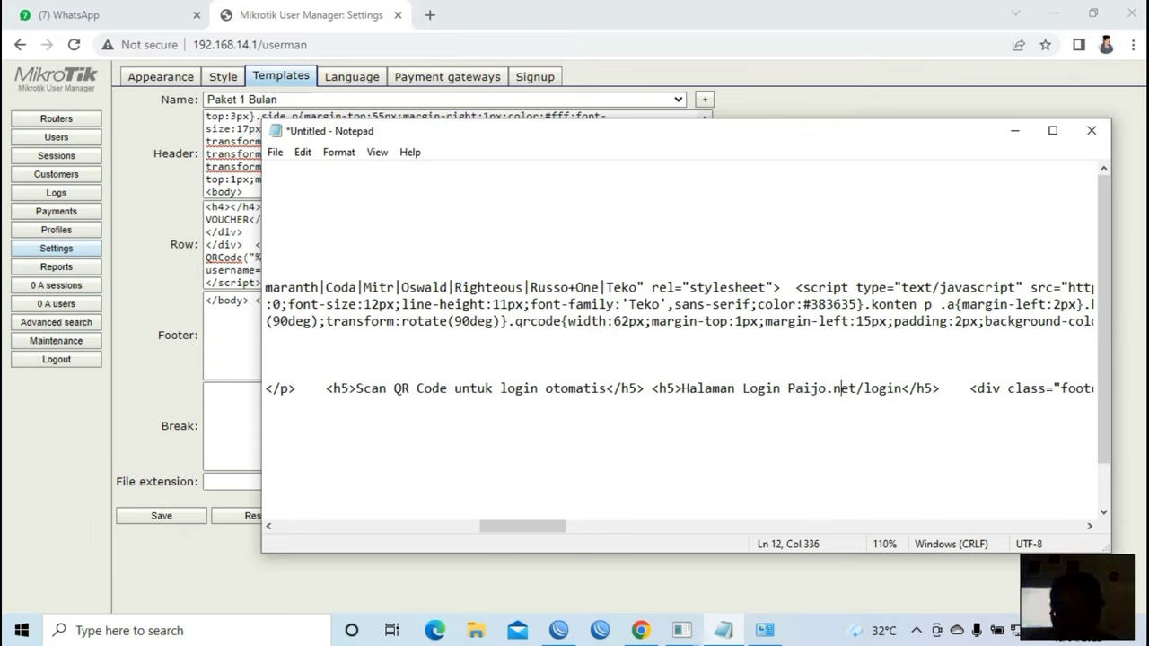
{"action": "key", "text": "BackSpace"}
{"action": "type", "text": "N"}
{"action": "key", "text": "Right"}
{"action": "key", "text": "Right"}
{"action": "key", "text": "Right"}
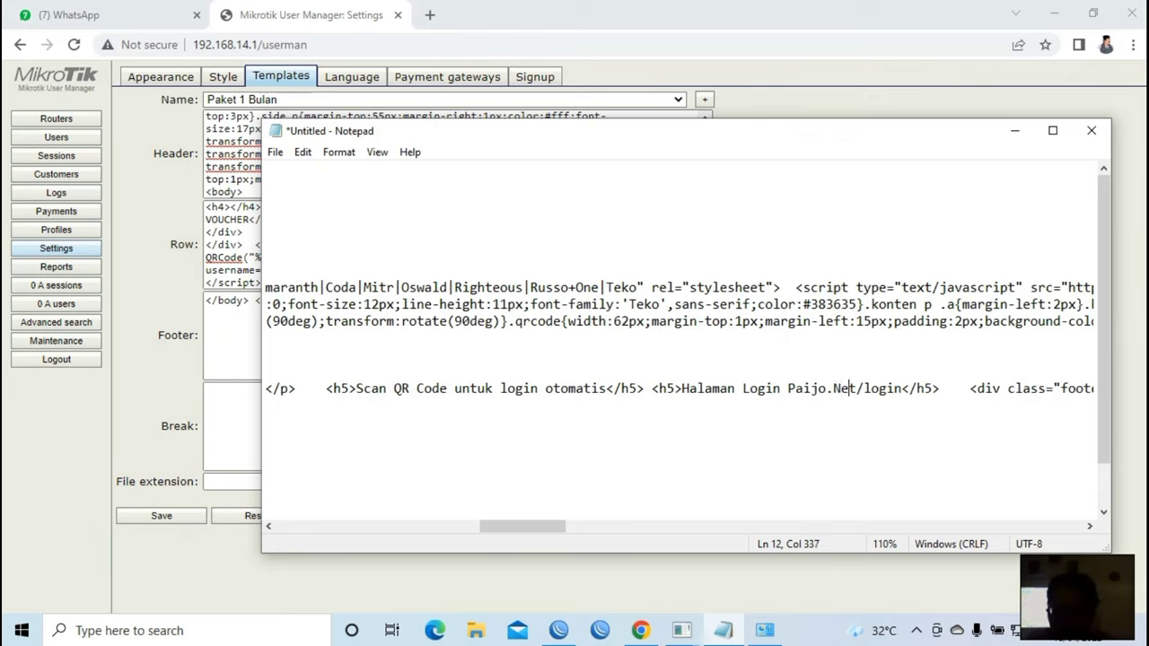
Move through the footer, KODE VOUCHER and price sections to reach the QR code script.
{"action": "left_click", "coordinate": [1007, 387]}
{"action": "key", "text": "Right"}
{"action": "key", "text": "Right"}
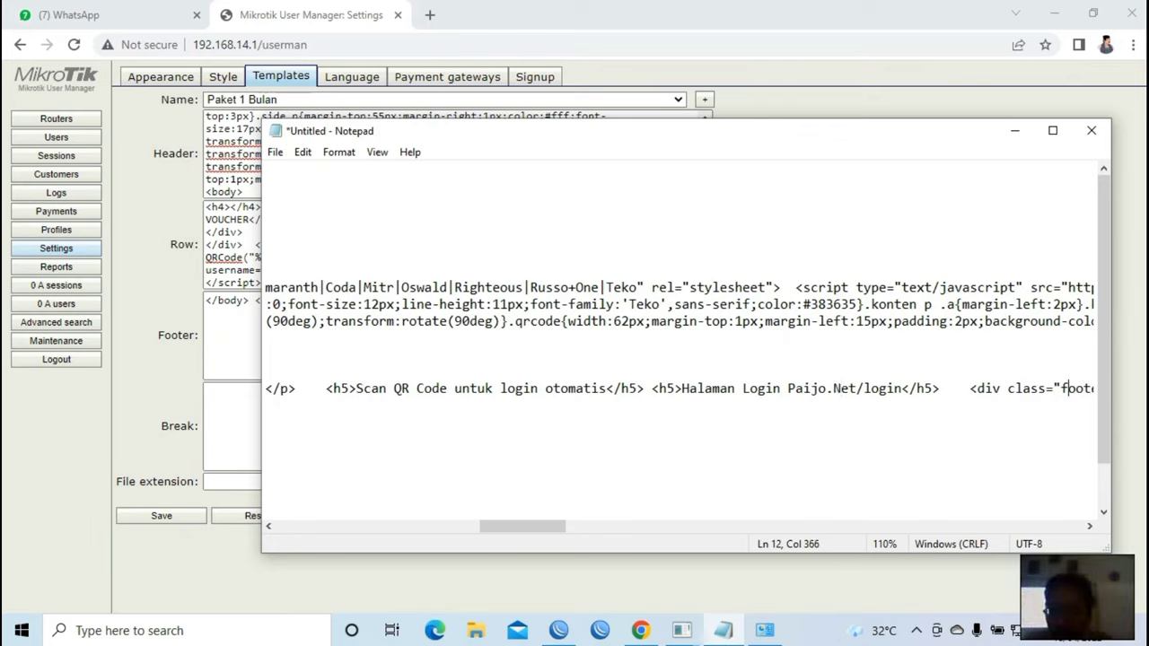
{"action": "key", "text": "Right"}
{"action": "key", "text": "Right"}
{"action": "key", "text": "Right"}
{"action": "key", "text": "Right"}
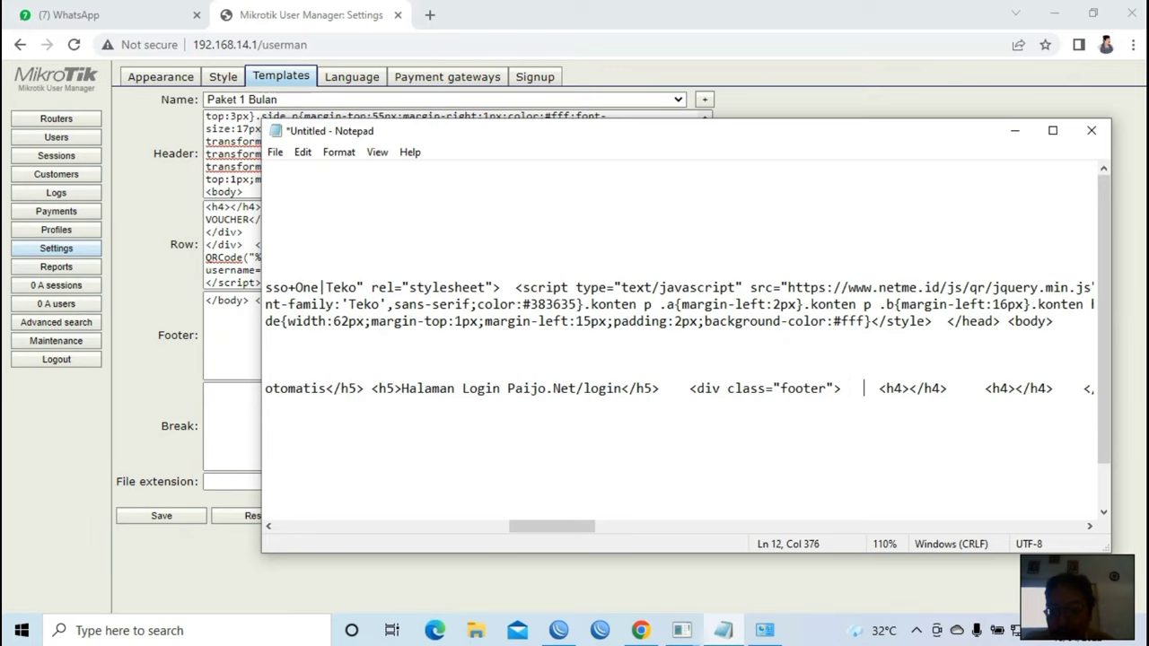
{"action": "key", "text": "Right"}
{"action": "key", "text": "Right"}
{"action": "key", "text": "Right"}
{"action": "key", "text": "Right"}
{"action": "key", "text": "Right"}
{"action": "key", "text": "Right"}
{"action": "key", "text": "Right"}
{"action": "key", "text": "Right"}
{"action": "key", "text": "Right"}
{"action": "key", "text": "Right"}
{"action": "key", "text": "Right"}
{"action": "key", "text": "Right"}
{"action": "key", "text": "Right"}
{"action": "key", "text": "Right"}
{"action": "key", "text": "Right"}
{"action": "key", "text": "Right"}
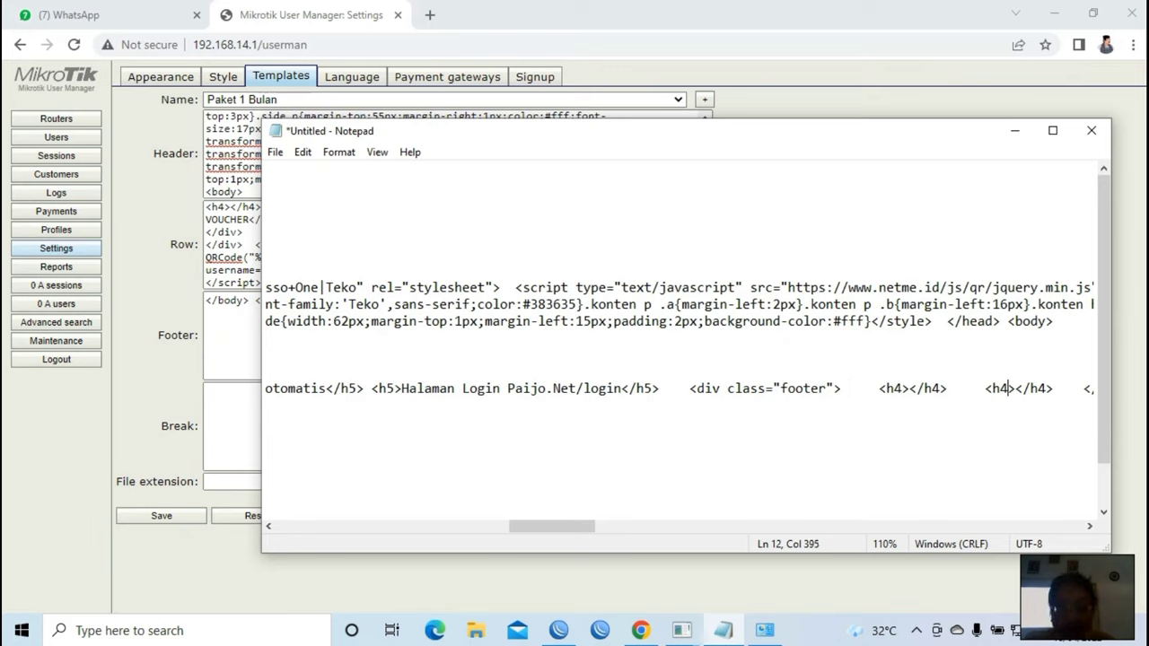
{"action": "key", "text": "Right"}
{"action": "key", "text": "Right"}
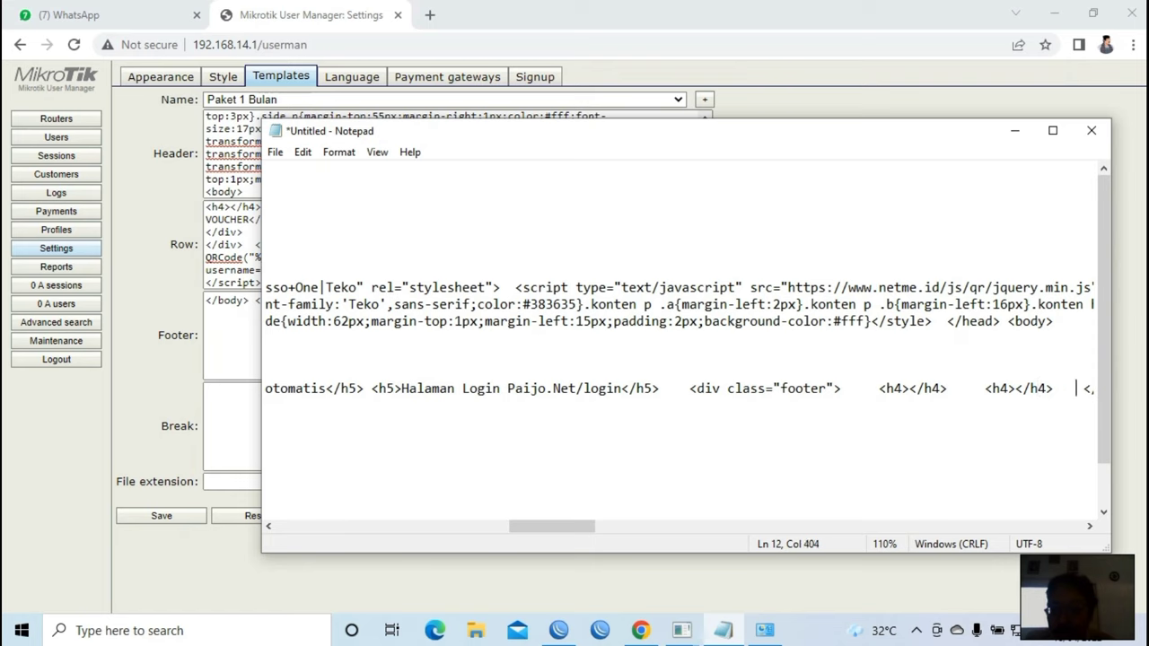
{"action": "key", "text": "Right"}
{"action": "key", "text": "Right"}
{"action": "key", "text": "Right"}
{"action": "key", "text": "Right"}
{"action": "key", "text": "Right"}
{"action": "key", "text": "Right"}
{"action": "key", "text": "Right"}
{"action": "key", "text": "Right"}
{"action": "key", "text": "Right"}
{"action": "key", "text": "Right"}
{"action": "key", "text": "Right"}
{"action": "key", "text": "Right"}
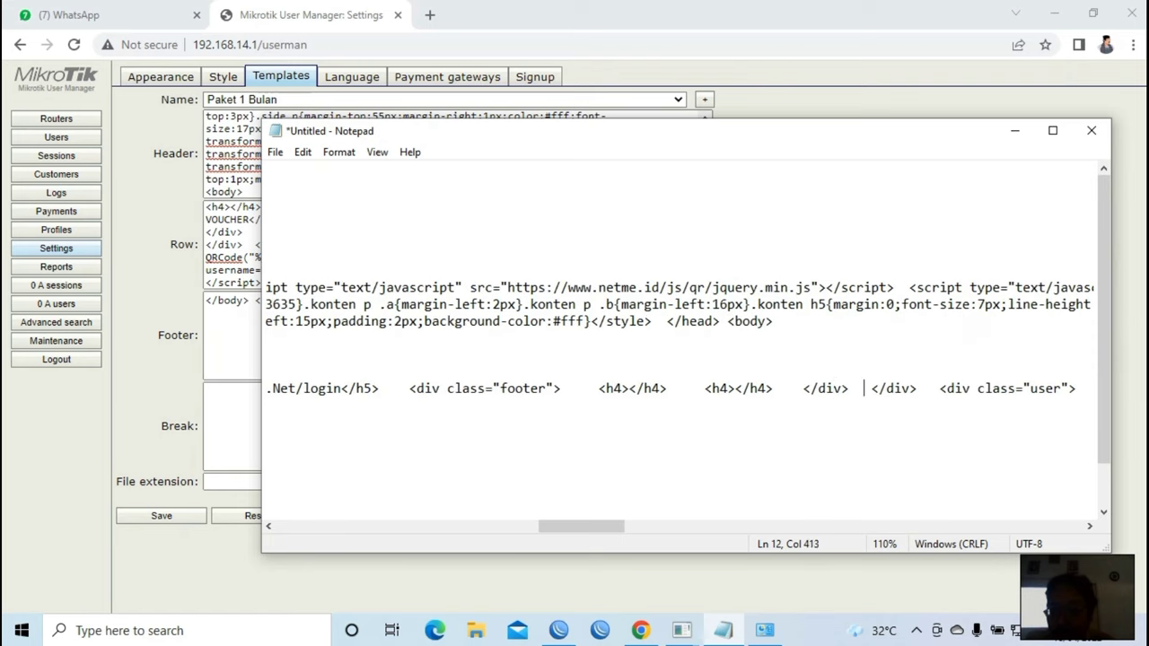
{"action": "key", "text": "Right"}
{"action": "key", "text": "Right"}
{"action": "key", "text": "Right"}
{"action": "key", "text": "Right"}
{"action": "key", "text": "Right"}
{"action": "key", "text": "Right"}
{"action": "key", "text": "Right"}
{"action": "key", "text": "Right"}
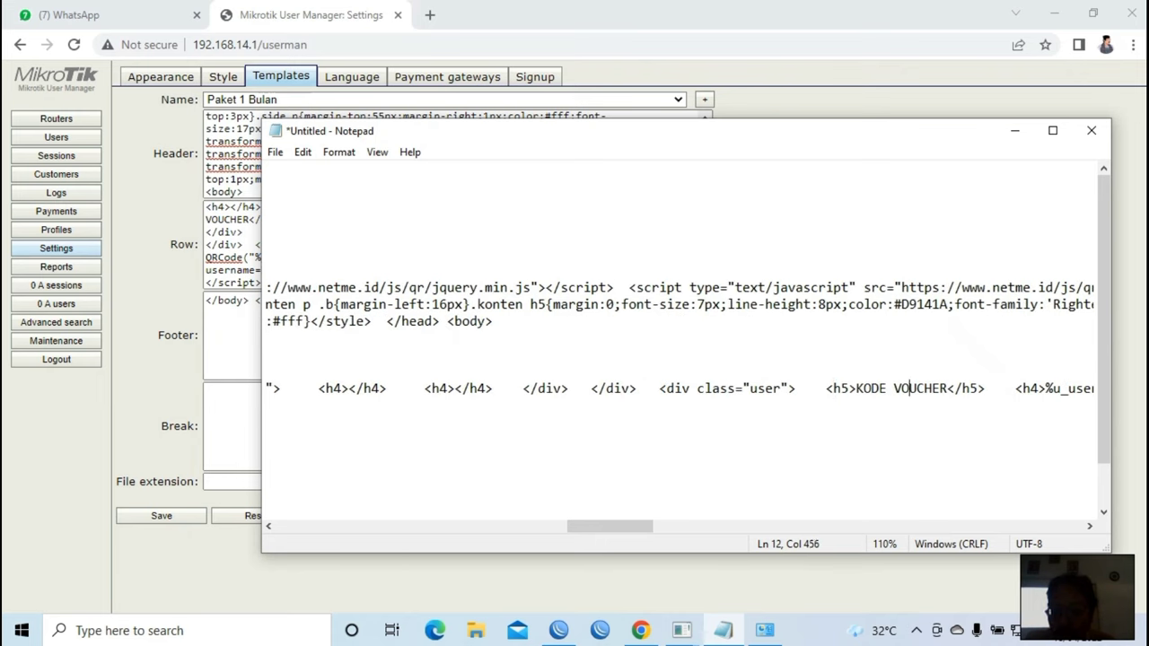
{"action": "key", "text": "Right"}
{"action": "key", "text": "Right"}
{"action": "key", "text": "Right"}
{"action": "key", "text": "Right"}
{"action": "key", "text": "Right"}
{"action": "key", "text": "Right"}
{"action": "key", "text": "Right"}
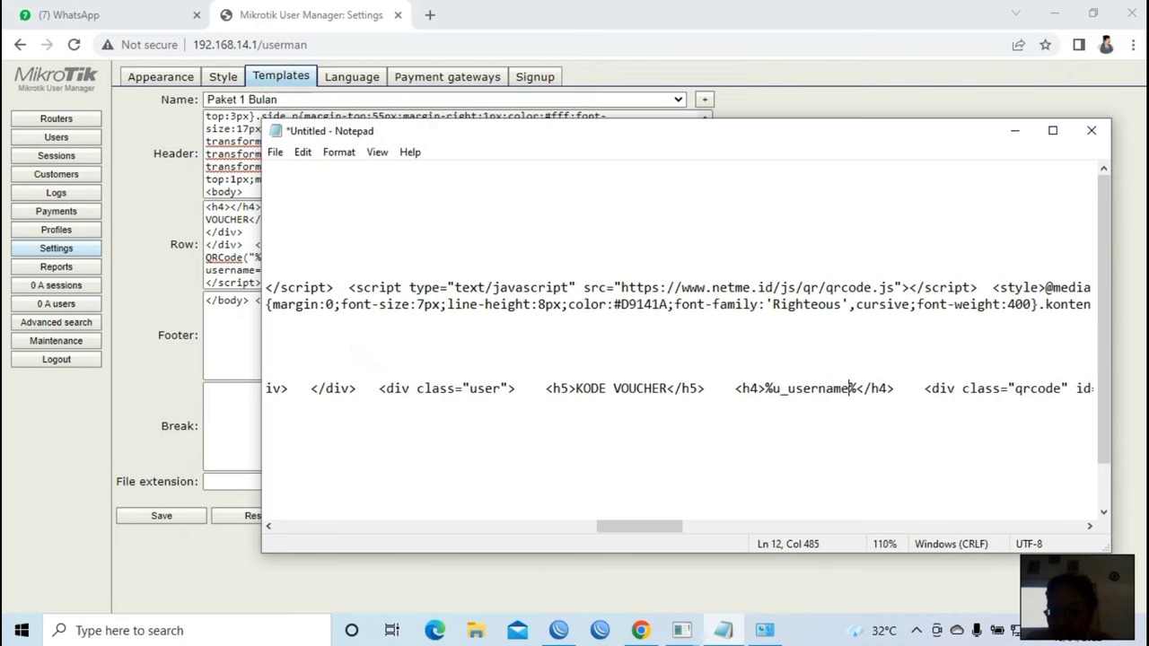
{"action": "key", "text": "Right"}
{"action": "key", "text": "Right"}
{"action": "key", "text": "Right"}
{"action": "key", "text": "Right"}
{"action": "key", "text": "Right"}
{"action": "key", "text": "Right"}
{"action": "key", "text": "Right"}
{"action": "key", "text": "Right"}
{"action": "key", "text": "Right"}
{"action": "key", "text": "Right"}
{"action": "key", "text": "Right"}
{"action": "key", "text": "Right"}
{"action": "key", "text": "Right"}
{"action": "key", "text": "Right"}
{"action": "key", "text": "Right"}
{"action": "key", "text": "Right"}
{"action": "key", "text": "Right"}
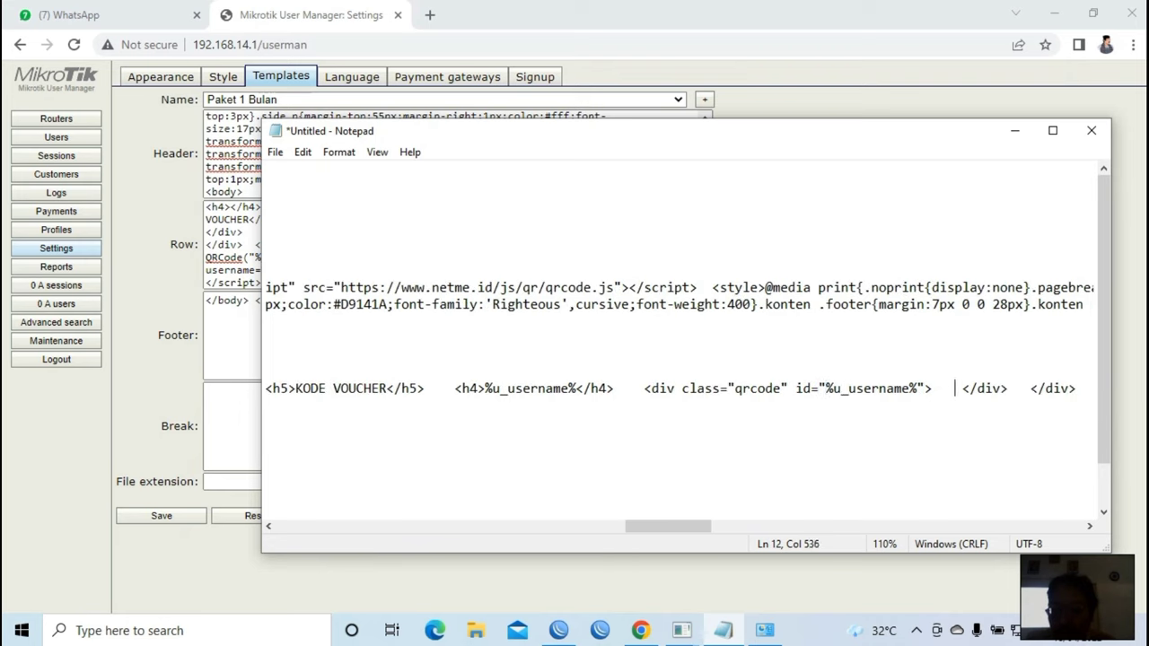
{"action": "key", "text": "Right"}
{"action": "key", "text": "Right"}
{"action": "key", "text": "Right"}
{"action": "key", "text": "Right"}
{"action": "key", "text": "Right"}
{"action": "key", "text": "Right"}
{"action": "key", "text": "Right"}
{"action": "key", "text": "Right"}
{"action": "key", "text": "Right"}
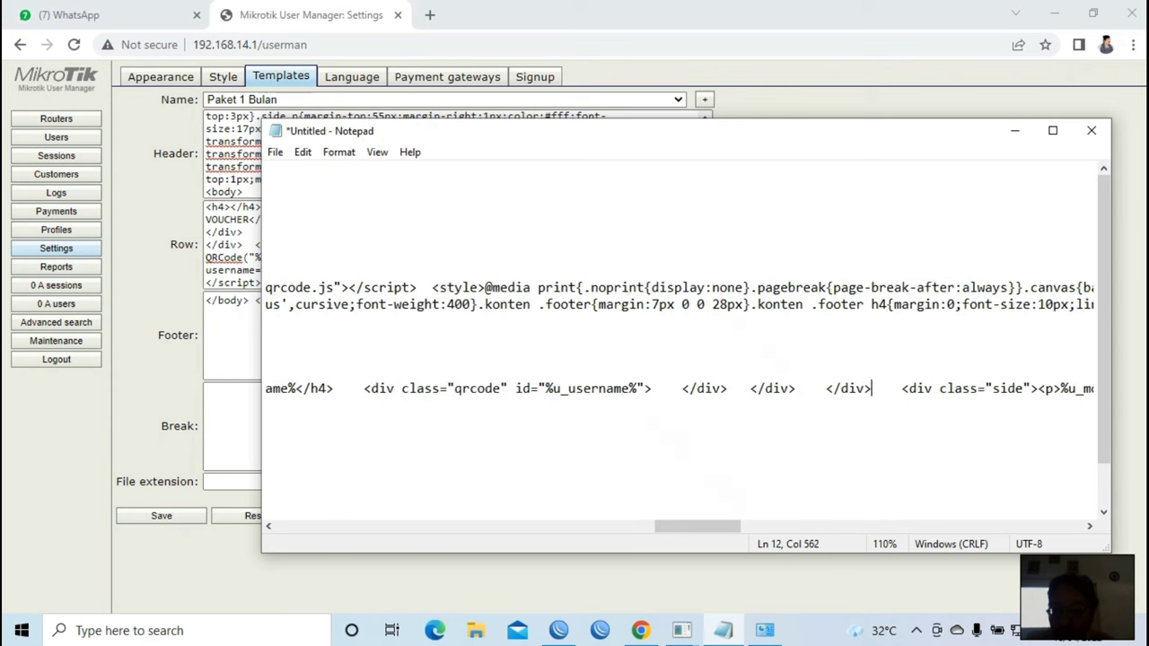
{"action": "key", "text": "Right"}
{"action": "key", "text": "Right"}
{"action": "key", "text": "Right"}
{"action": "key", "text": "Right"}
{"action": "key", "text": "Right"}
{"action": "key", "text": "Right"}
{"action": "key", "text": "Right"}
{"action": "key", "text": "Right"}
{"action": "key", "text": "Right"}
{"action": "key", "text": "Right"}
{"action": "key", "text": "Right"}
{"action": "key", "text": "Right"}
{"action": "key", "text": "Right"}
{"action": "key", "text": "Right"}
{"action": "key", "text": "Right"}
{"action": "key", "text": "Right"}
{"action": "key", "text": "Right"}
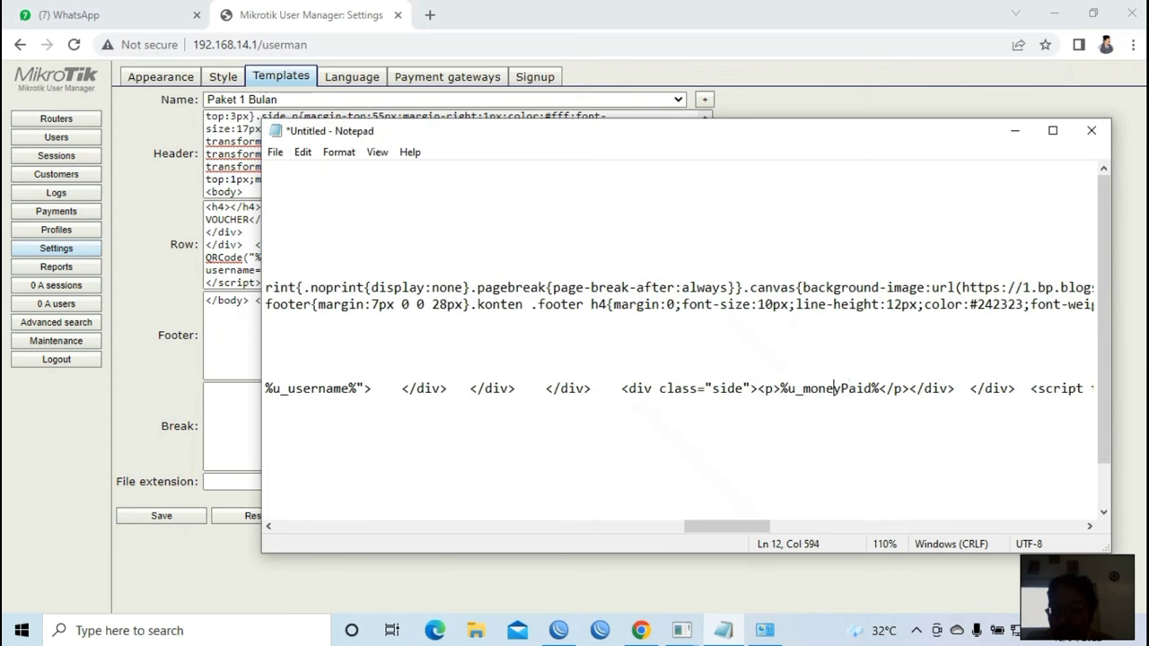
{"action": "key", "text": "Right"}
{"action": "key", "text": "Right"}
{"action": "key", "text": "Right"}
{"action": "key", "text": "Right"}
{"action": "key", "text": "Right"}
{"action": "key", "text": "Right"}
{"action": "key", "text": "Right"}
{"action": "key", "text": "Right"}
{"action": "key", "text": "Right"}
{"action": "key", "text": "Right"}
{"action": "key", "text": "Right"}
{"action": "key", "text": "Right"}
{"action": "key", "text": "Right"}
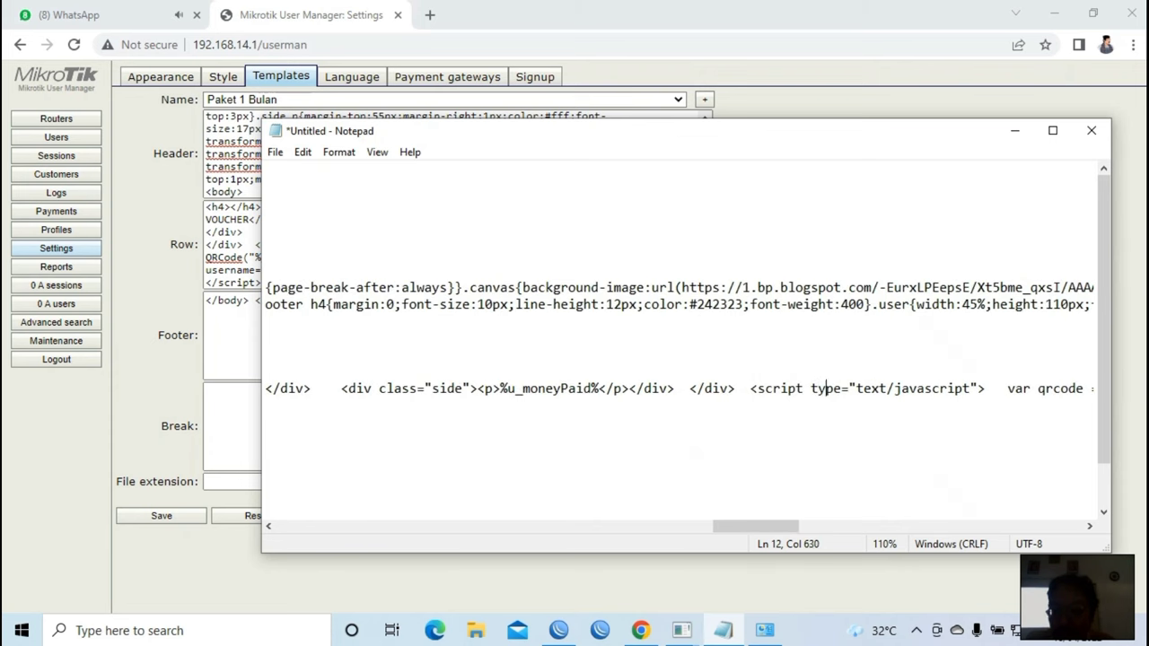
{"action": "key", "text": "Right"}
{"action": "key", "text": "Right"}
{"action": "key", "text": "Right"}
{"action": "key", "text": "Right"}
{"action": "key", "text": "Right"}
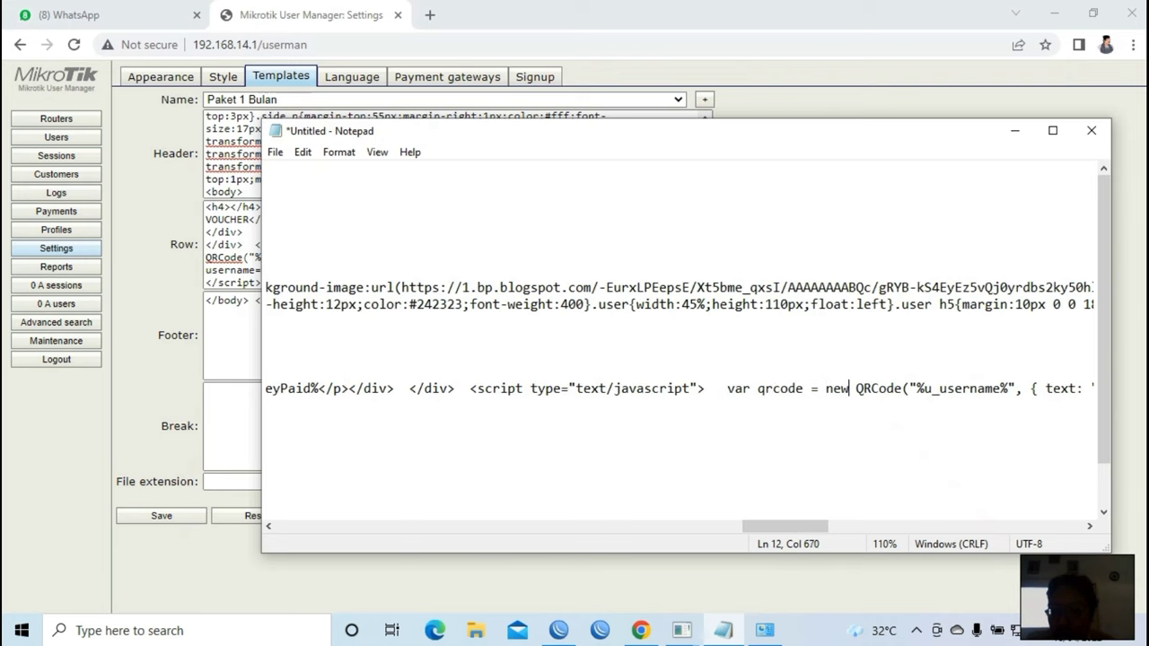
{"action": "key", "text": "Right"}
{"action": "key", "text": "Right"}
{"action": "key", "text": "Right"}
{"action": "key", "text": "Right"}
{"action": "key", "text": "Right"}
{"action": "key", "text": "Right"}
{"action": "key", "text": "Right"}
{"action": "key", "text": "Right"}
{"action": "key", "text": "Right"}
{"action": "key", "text": "Right"}
{"action": "key", "text": "Right"}
{"action": "key", "text": "Right"}
{"action": "key", "text": "Right"}
{"action": "key", "text": "Right"}
{"action": "key", "text": "Right"}
{"action": "key", "text": "Right"}
{"action": "key", "text": "Right"}
{"action": "key", "text": "Right"}
{"action": "key", "text": "Right"}
{"action": "key", "text": "Right"}
{"action": "key", "text": "Right"}
{"action": "key", "text": "Right"}
{"action": "key", "text": "Right"}
{"action": "key", "text": "Right"}
{"action": "key", "text": "Right"}
{"action": "key", "text": "Right"}
{"action": "key", "text": "Right"}
{"action": "key", "text": "Right"}
{"action": "key", "text": "Right"}
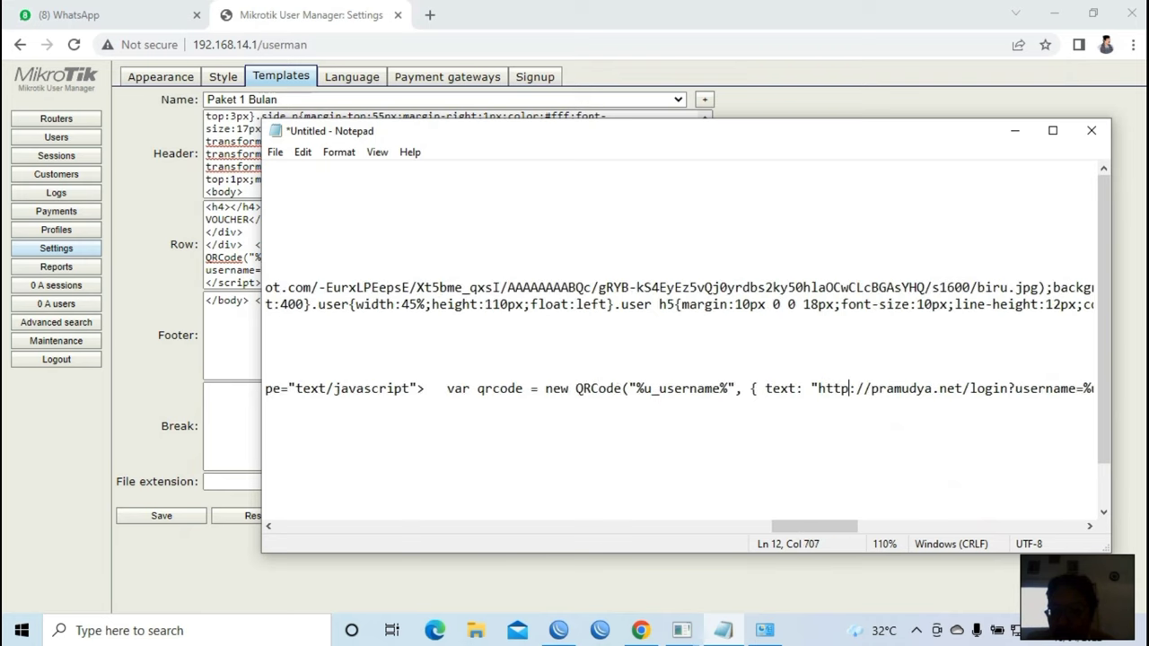
Change the QR code login URL's domain to paijo.net.
{"action": "key", "text": "Left"}
{"action": "key", "text": "Left"}
{"action": "key", "text": "Left"}
{"action": "key", "text": "BackSpace"}
{"action": "key", "text": "BackSpace"}
{"action": "key", "text": "BackSpace"}
{"action": "key", "text": "BackSpace"}
{"action": "key", "text": "BackSpace"}
{"action": "key", "text": "BackSpace"}
{"action": "key", "text": "BackSpace"}
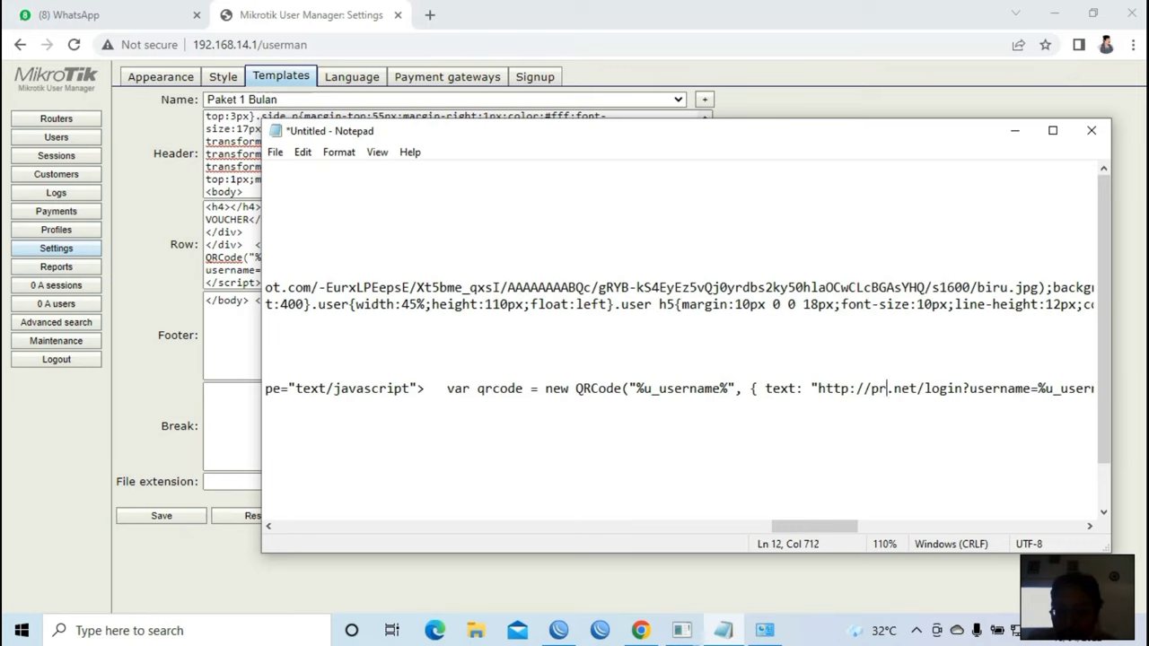
{"action": "type", "text": "aijo"}
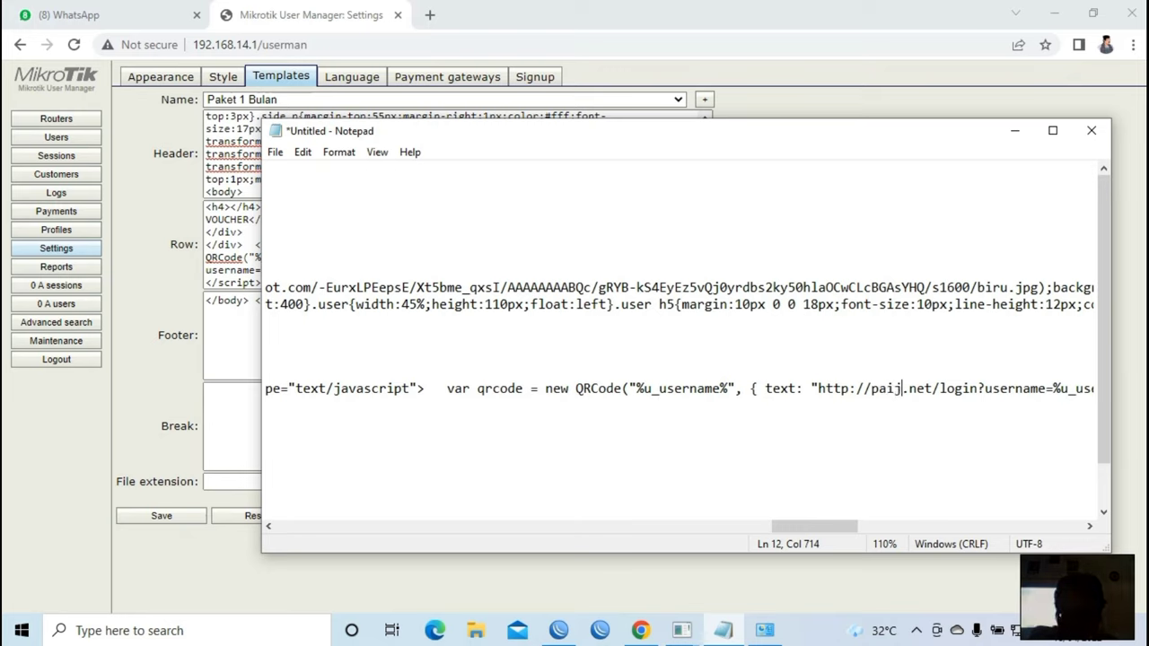
{"action": "key", "text": "Right"}
{"action": "key", "text": "Right"}
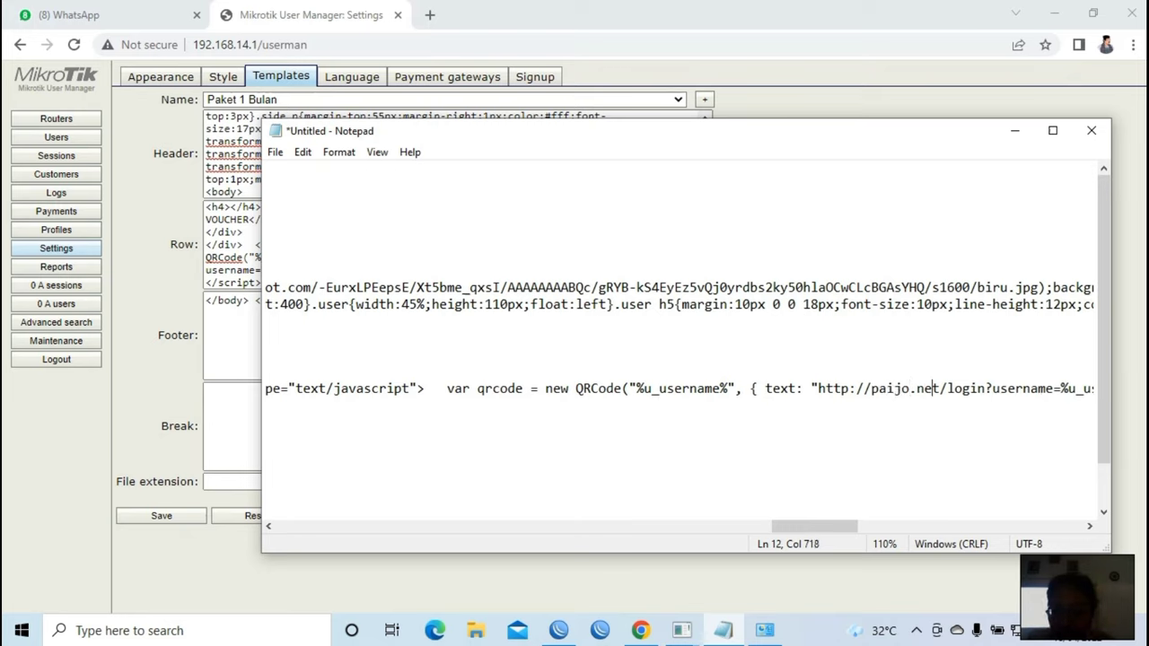
{"action": "key", "text": "Right"}
{"action": "key", "text": "Right"}
{"action": "key", "text": "Right"}
{"action": "key", "text": "Right"}
{"action": "key", "text": "Right"}
{"action": "key", "text": "Right"}
{"action": "key", "text": "Right"}
{"action": "key", "text": "Right"}
{"action": "key", "text": "Right"}
{"action": "key", "text": "Right"}
{"action": "key", "text": "Right"}
{"action": "key", "text": "Right"}
{"action": "key", "text": "Right"}
{"action": "key", "text": "Right"}
{"action": "key", "text": "Right"}
{"action": "key", "text": "Right"}
{"action": "key", "text": "Right"}
{"action": "key", "text": "Right"}
{"action": "key", "text": "Right"}
{"action": "key", "text": "Right"}
{"action": "key", "text": "Right"}
{"action": "key", "text": "Right"}
{"action": "key", "text": "Right"}
{"action": "key", "text": "Right"}
{"action": "key", "text": "Right"}
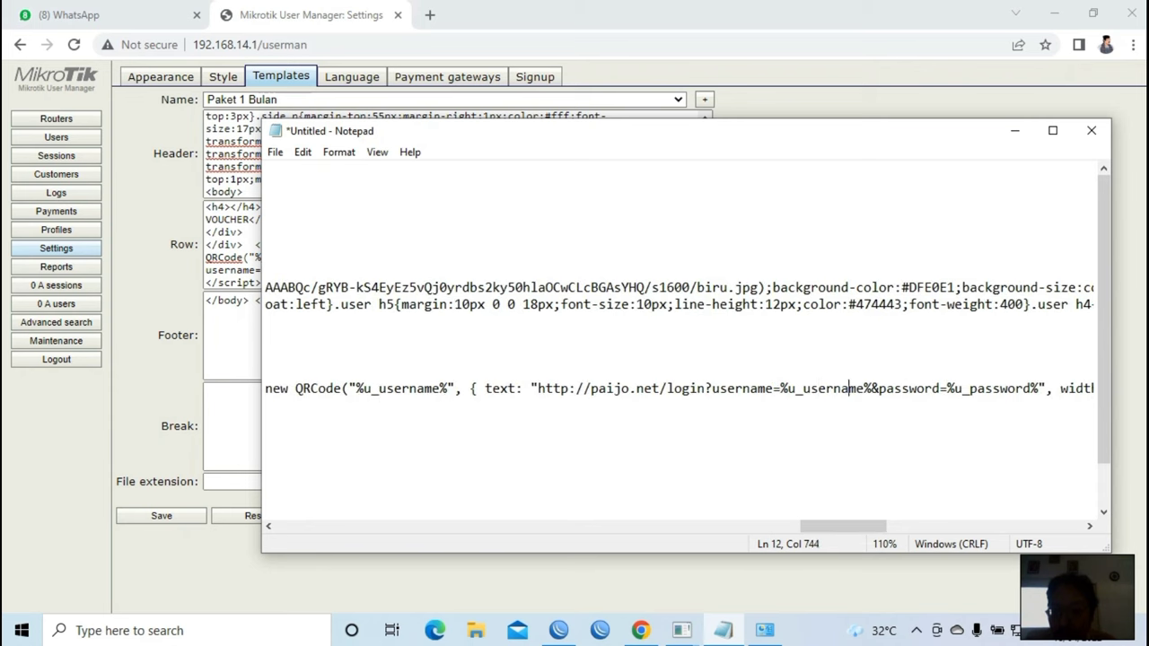
{"action": "key", "text": "Right"}
{"action": "key", "text": "Right"}
{"action": "key", "text": "Right"}
{"action": "key", "text": "Right"}
{"action": "key", "text": "Right"}
{"action": "key", "text": "Right"}
{"action": "key", "text": "Right"}
{"action": "key", "text": "Right"}
{"action": "key", "text": "Right"}
{"action": "key", "text": "Right"}
{"action": "key", "text": "Right"}
{"action": "key", "text": "Right"}
{"action": "key", "text": "Right"}
{"action": "key", "text": "Right"}
{"action": "key", "text": "Right"}
{"action": "key", "text": "Right"}
{"action": "key", "text": "Right"}
{"action": "key", "text": "Right"}
{"action": "key", "text": "Right"}
{"action": "key", "text": "Right"}
Copy the entire edited Row HTML line 12 from Notepad and return to User Manager.
{"action": "left_click", "coordinate": [265, 439]}
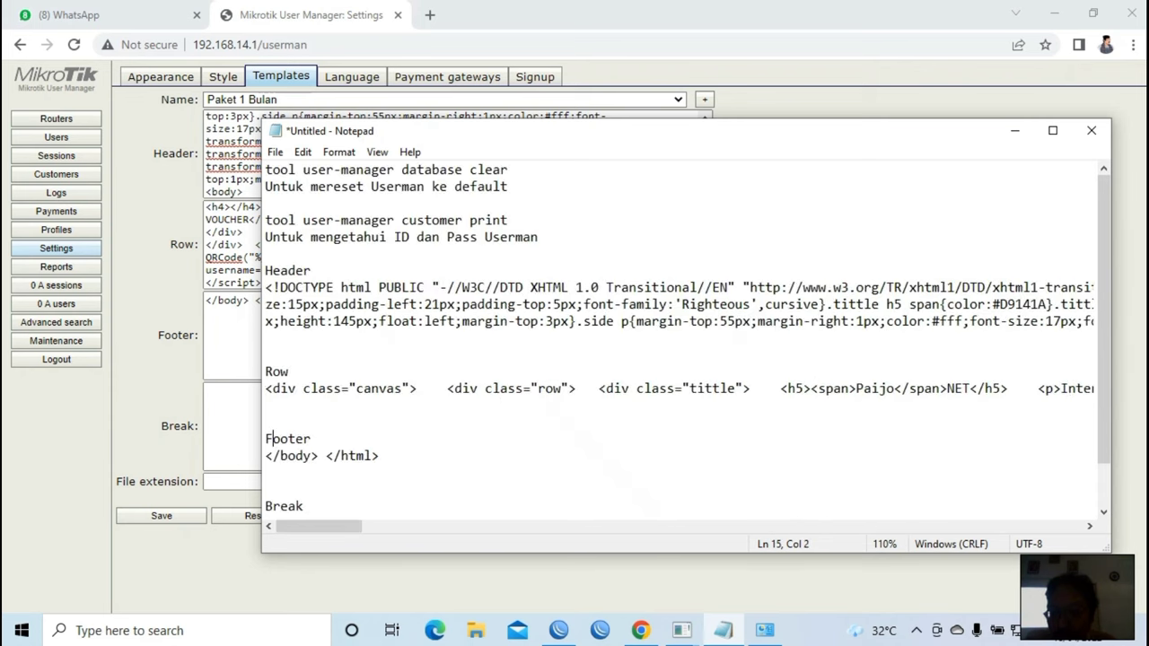
{"action": "key", "text": "Up"}
{"action": "key", "text": "Up"}
{"action": "key", "text": "Up"}
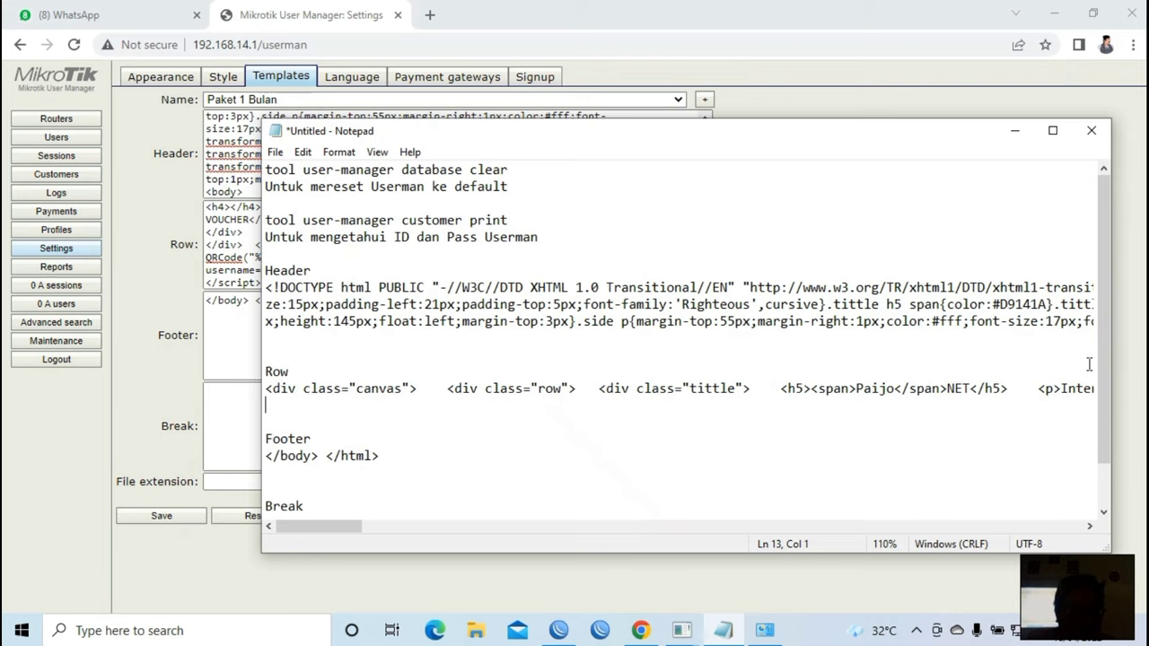
{"action": "key", "text": "End"}
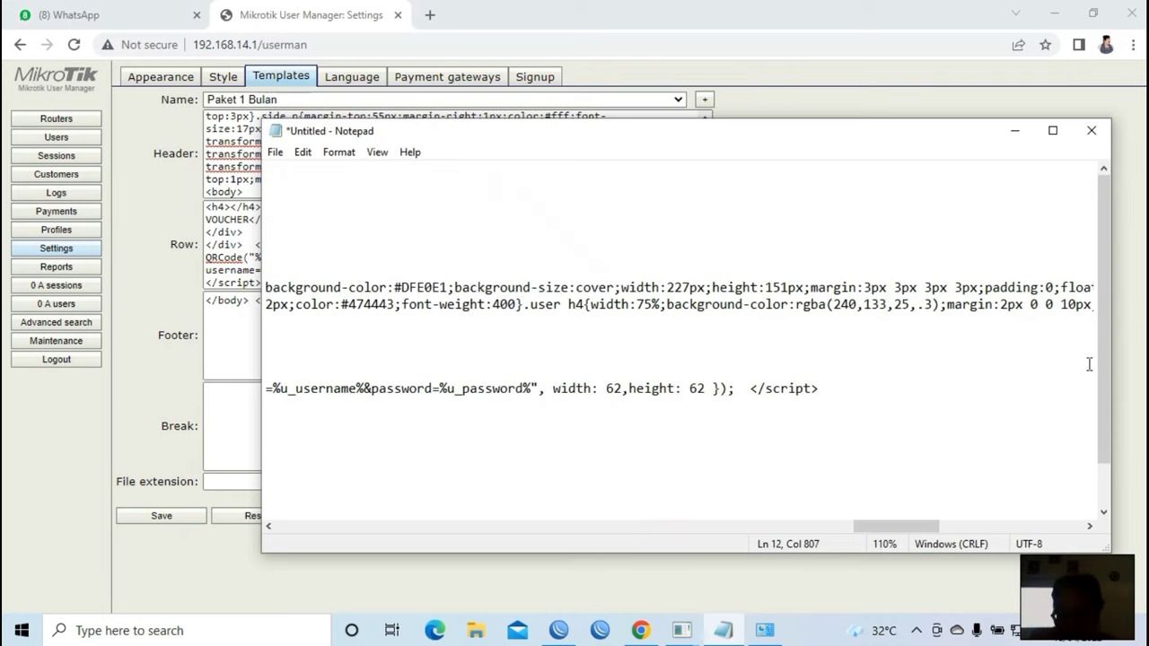
{"action": "key", "text": "shift+Home"}
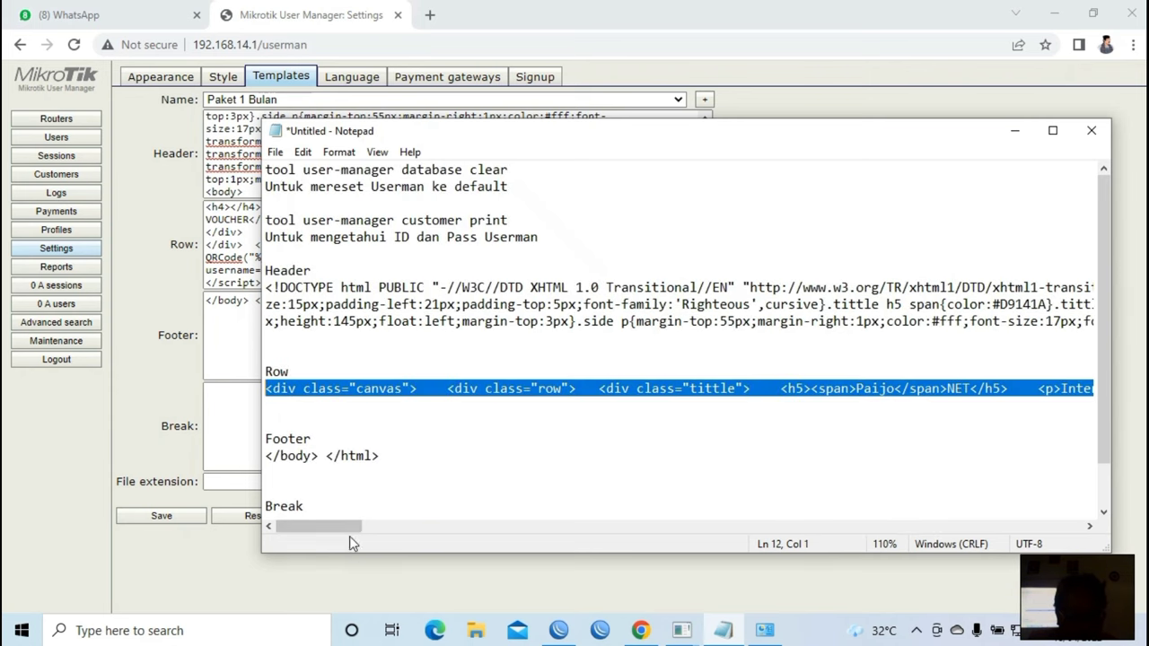
{"action": "left_click_drag", "start_coordinate": [356, 527], "coordinate": [909, 547]}
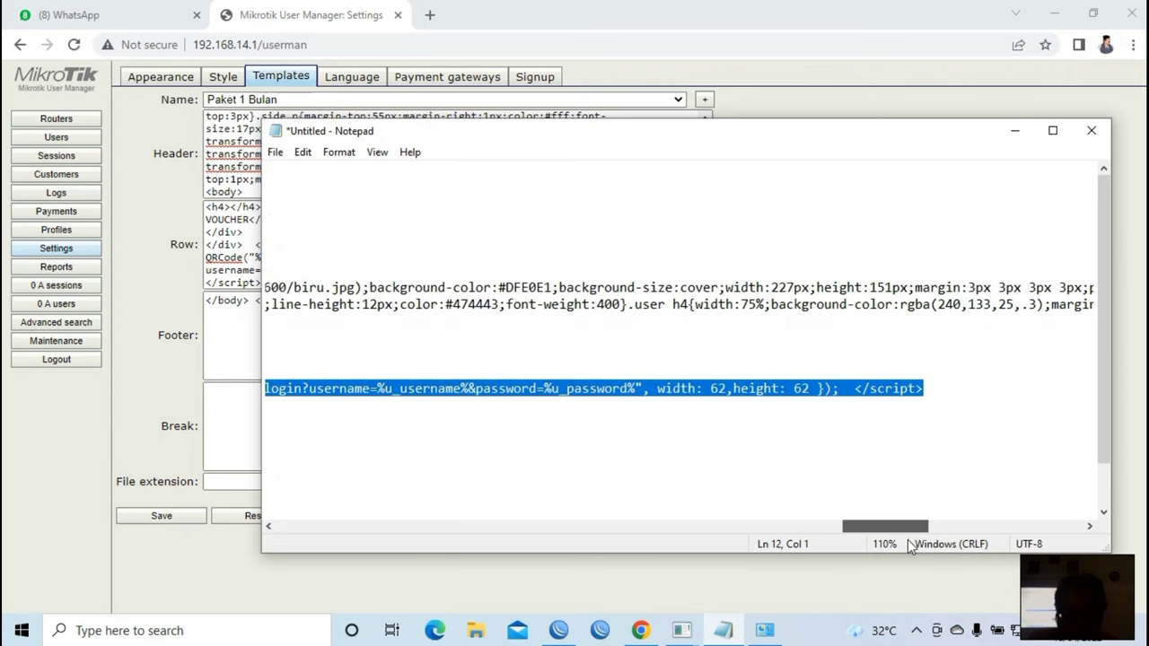
{"action": "right_click", "coordinate": [684, 394]}
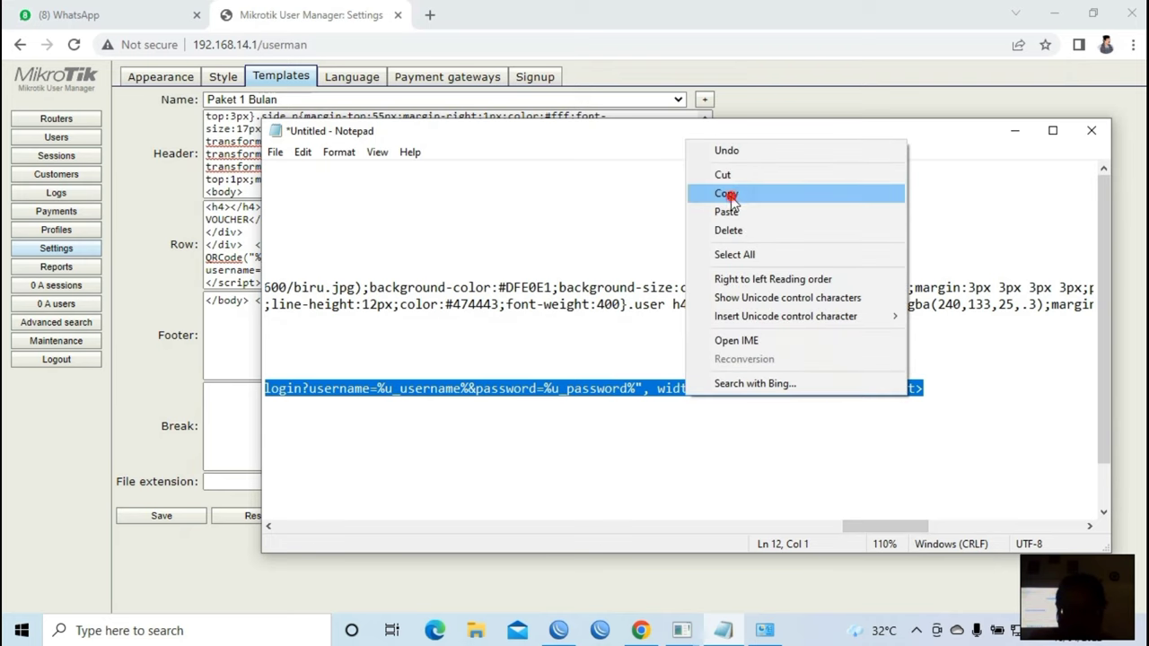
{"action": "left_click", "coordinate": [729, 193]}
{"action": "left_click", "coordinate": [252, 272]}
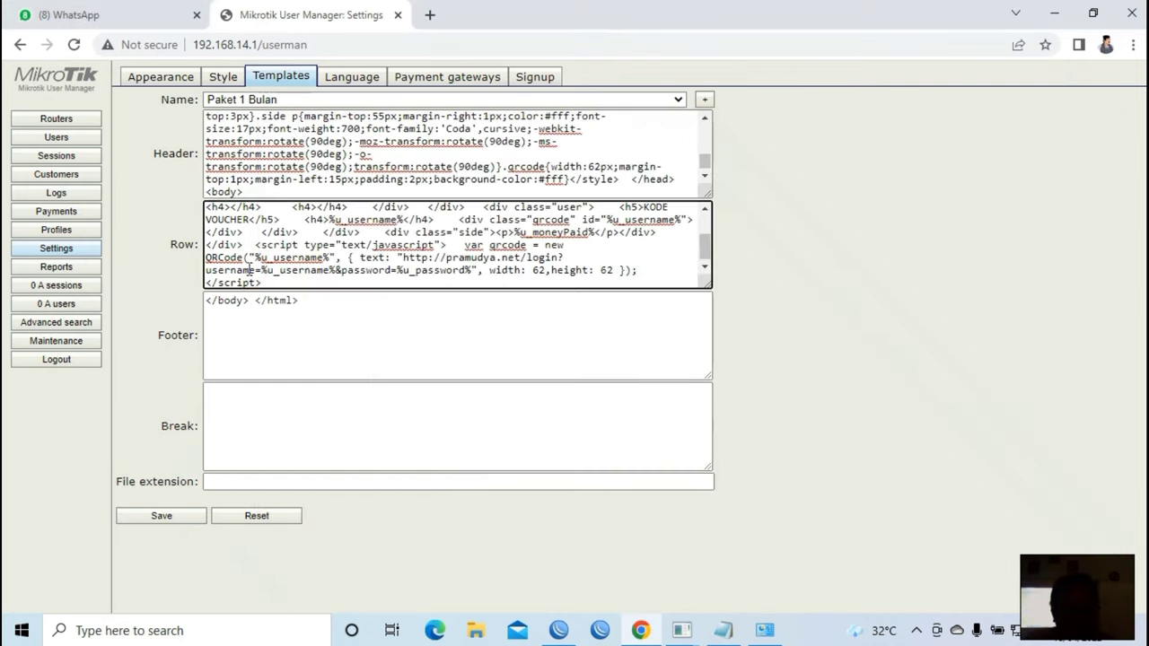
Replace the Row field's contents with the copied paijo.net code and save the template.
{"action": "key", "text": "ctrl+a"}
{"action": "key", "text": "ctrl+v"}
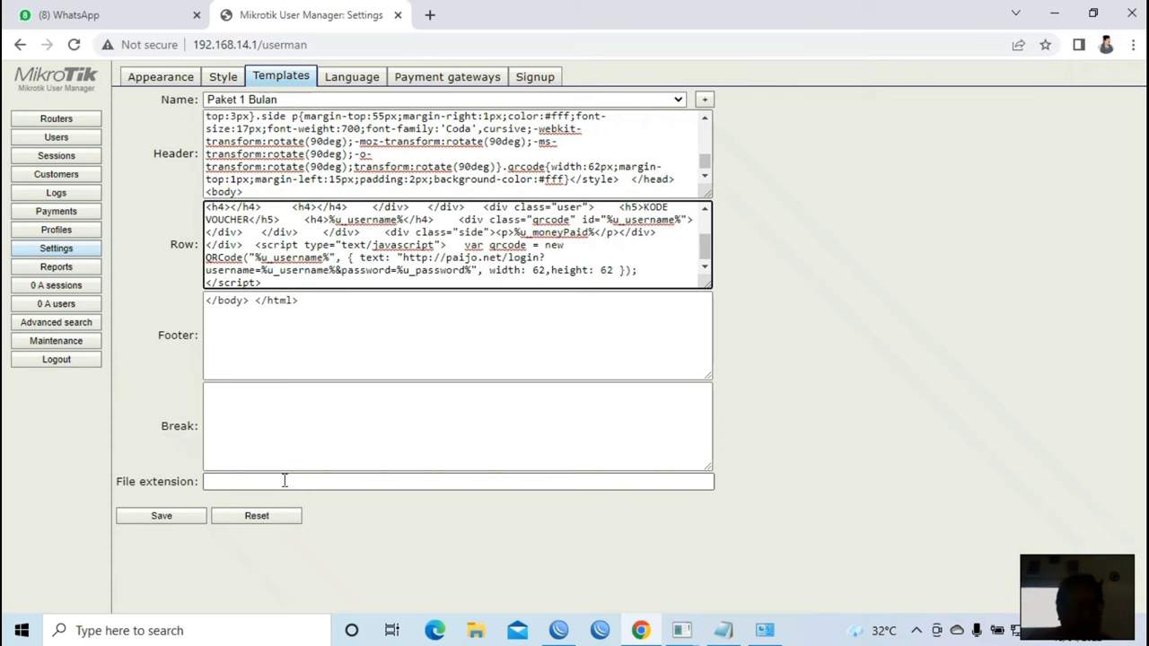
{"action": "left_click", "coordinate": [180, 519]}
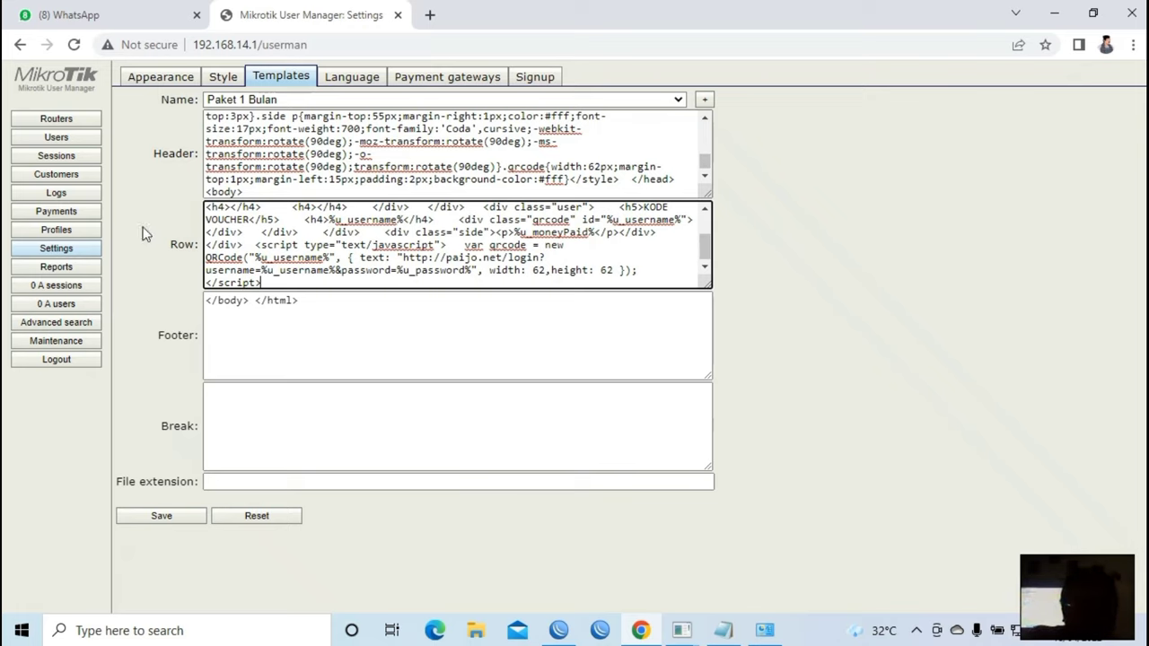
Scroll through the Header HTML to review it.
{"action": "left_click", "coordinate": [340, 154]}
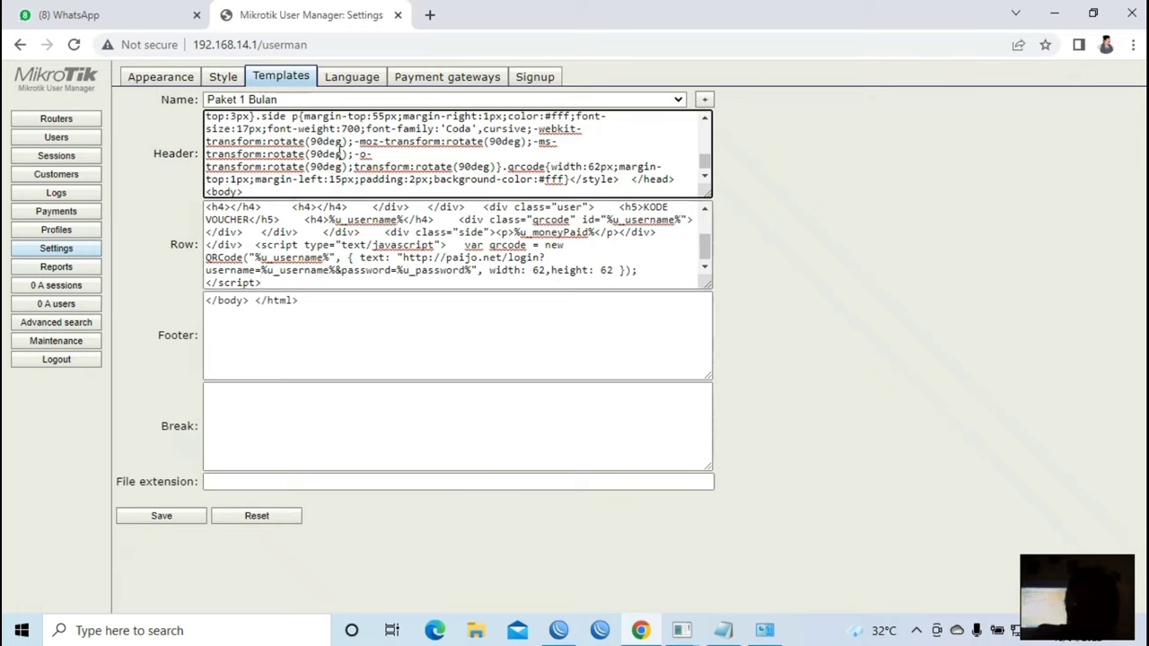
{"action": "scroll", "coordinate": [340, 154], "scroll_direction": "up", "scroll_amount": 3}
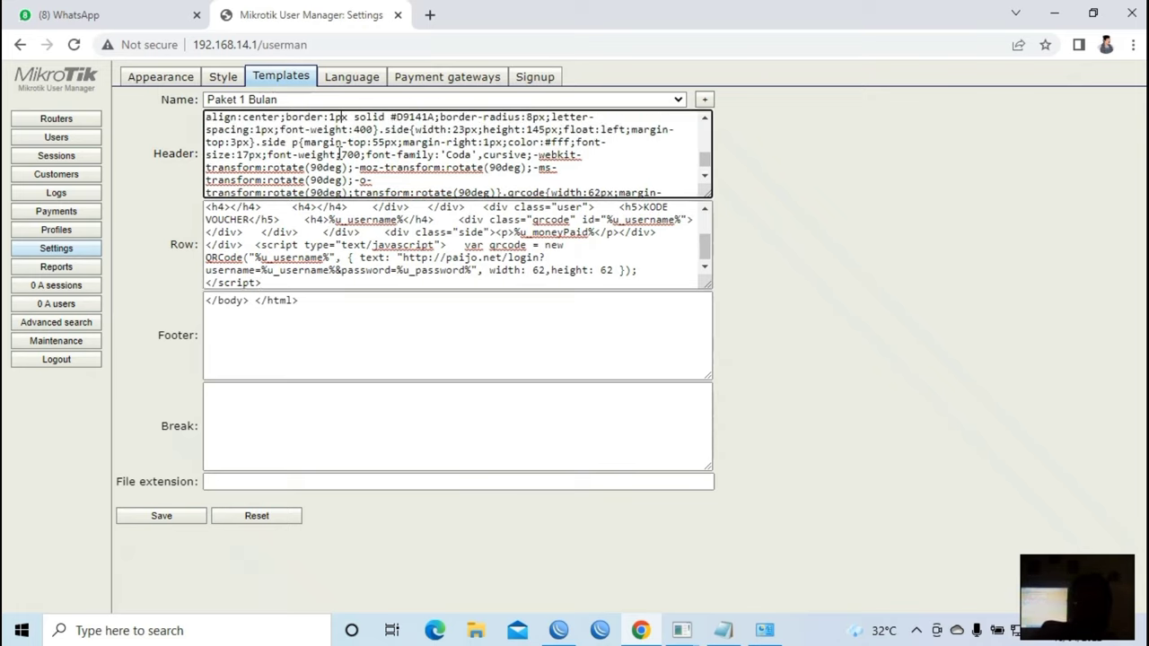
{"action": "scroll", "coordinate": [340, 155], "scroll_direction": "up", "scroll_amount": 5}
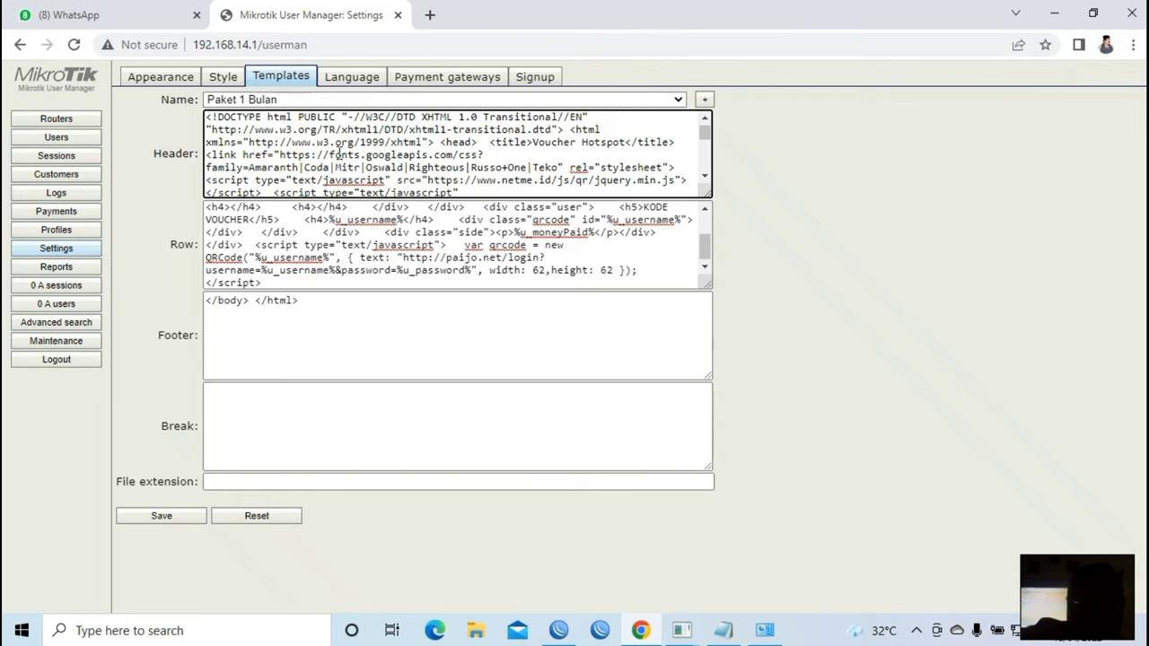
{"action": "scroll", "coordinate": [340, 155], "scroll_direction": "down", "scroll_amount": 6}
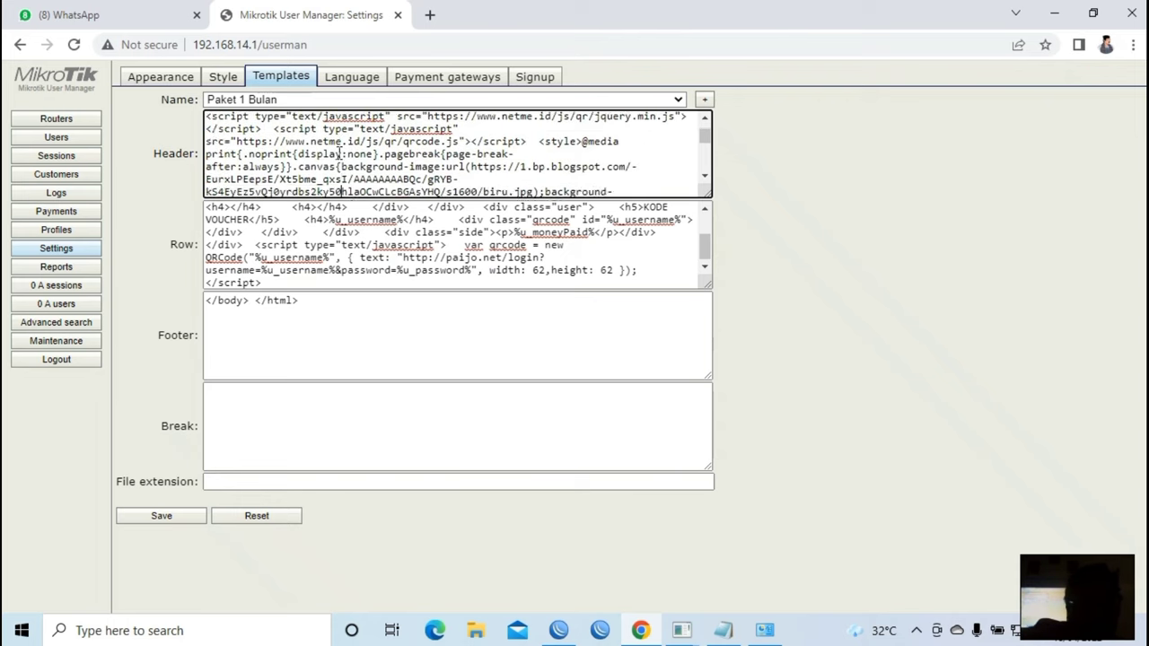
{"action": "scroll", "coordinate": [340, 154], "scroll_direction": "down", "scroll_amount": 8}
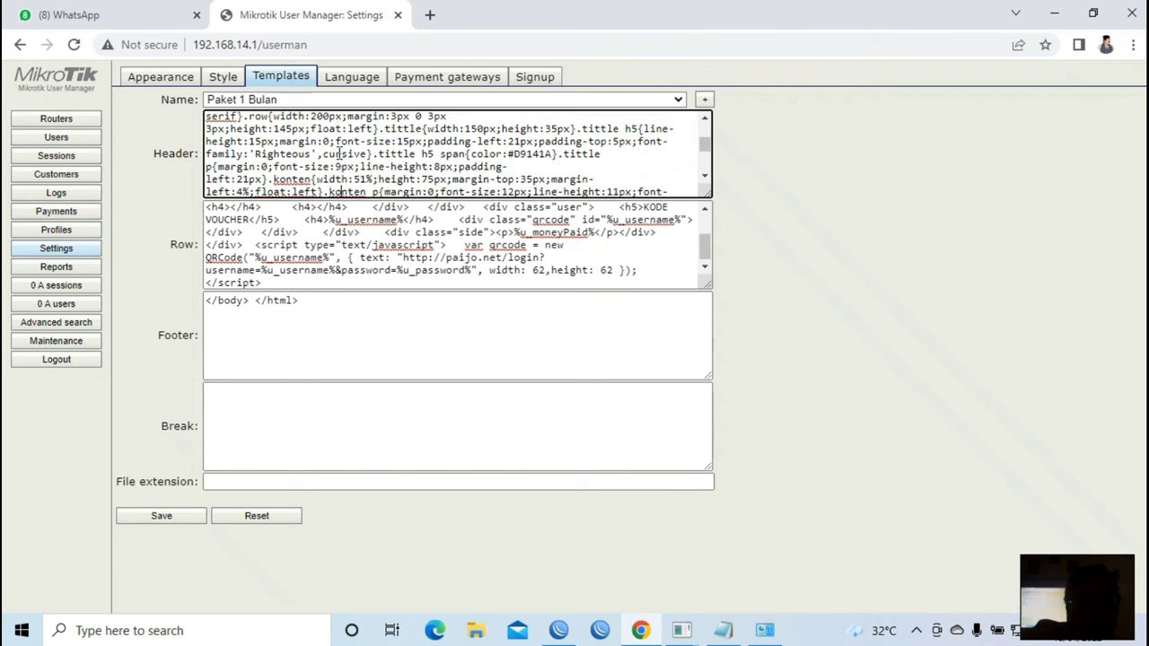
{"action": "scroll", "coordinate": [341, 155], "scroll_direction": "down", "scroll_amount": 8}
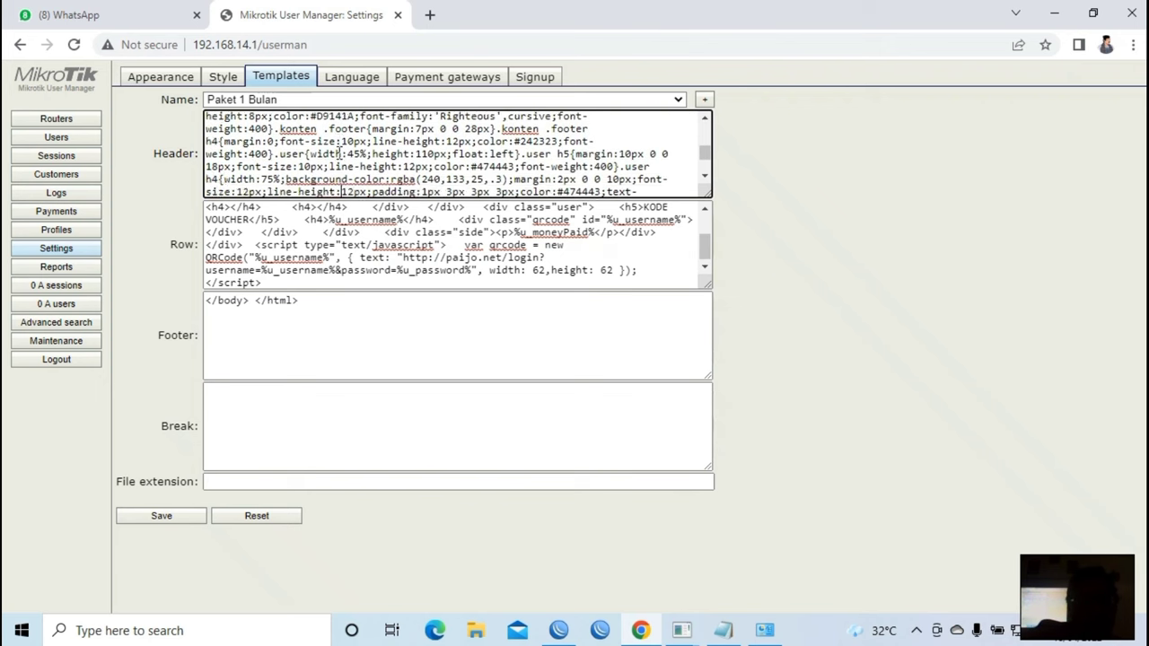
{"action": "scroll", "coordinate": [341, 155], "scroll_direction": "down", "scroll_amount": 5}
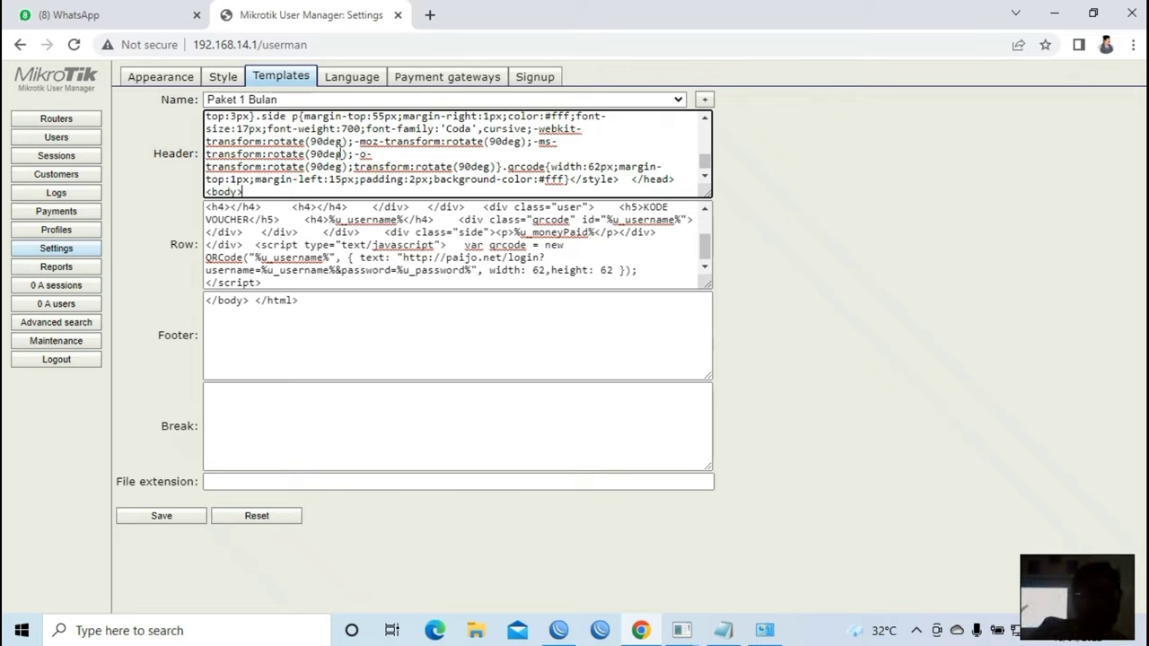
{"action": "left_click", "coordinate": [327, 232]}
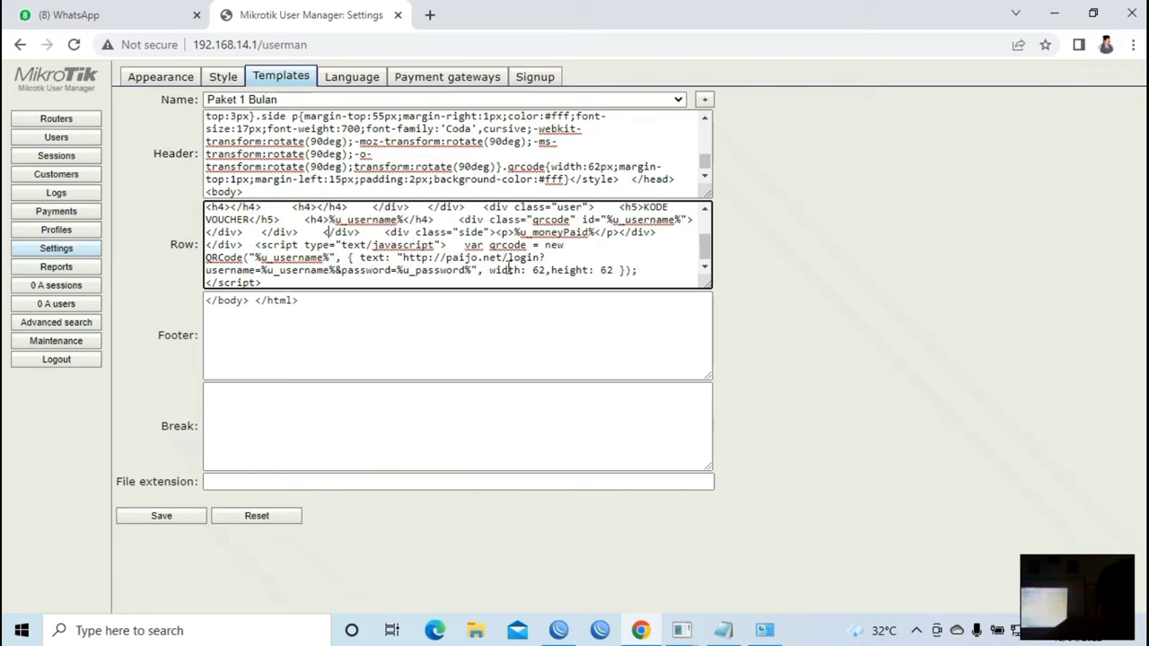
{"action": "left_click_drag", "start_coordinate": [416, 258], "coordinate": [526, 270]}
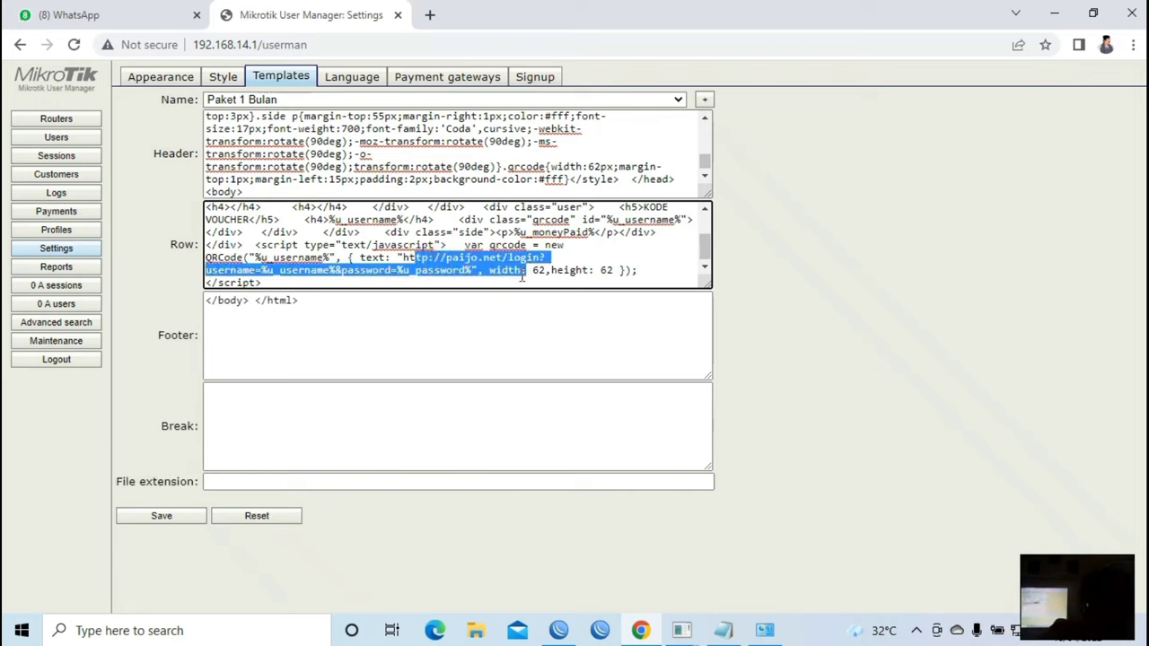
{"action": "left_click", "coordinate": [501, 259]}
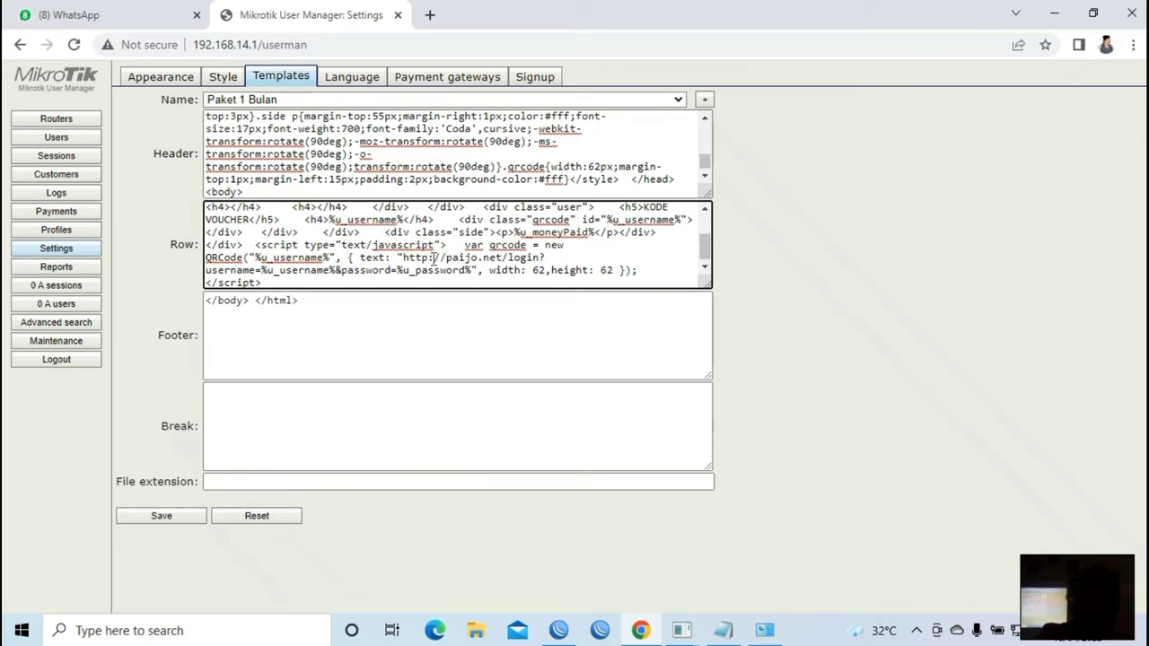
{"action": "left_click_drag", "start_coordinate": [409, 258], "coordinate": [530, 259]}
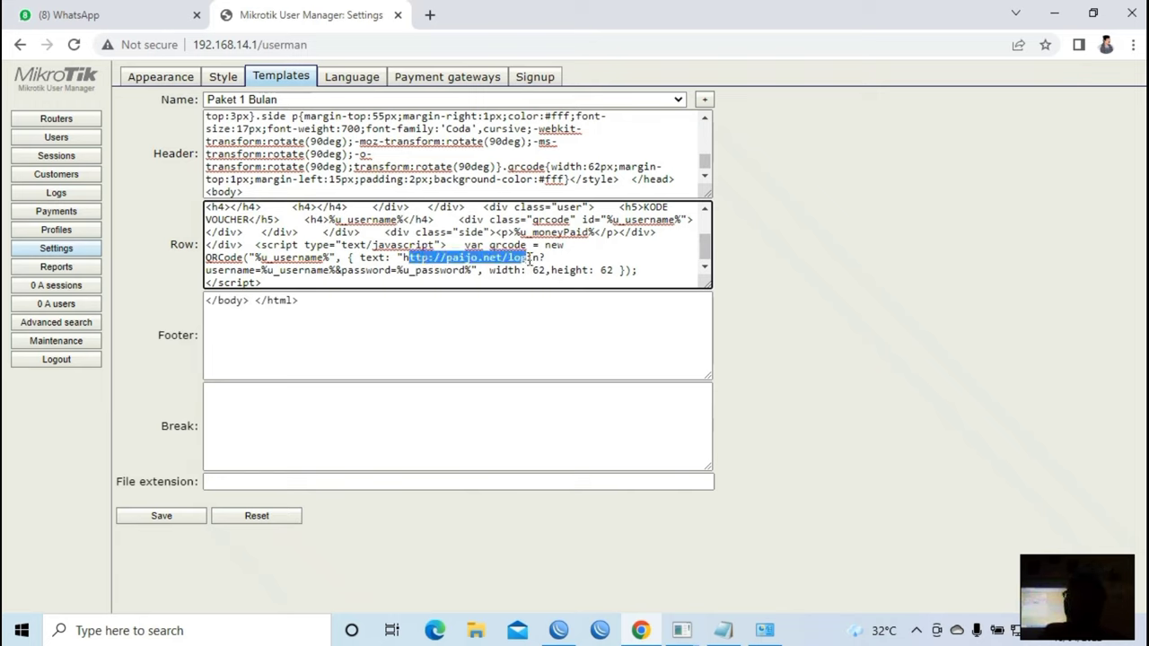
{"action": "left_click_drag", "start_coordinate": [530, 259], "coordinate": [525, 260]}
{"action": "left_click", "coordinate": [471, 262]}
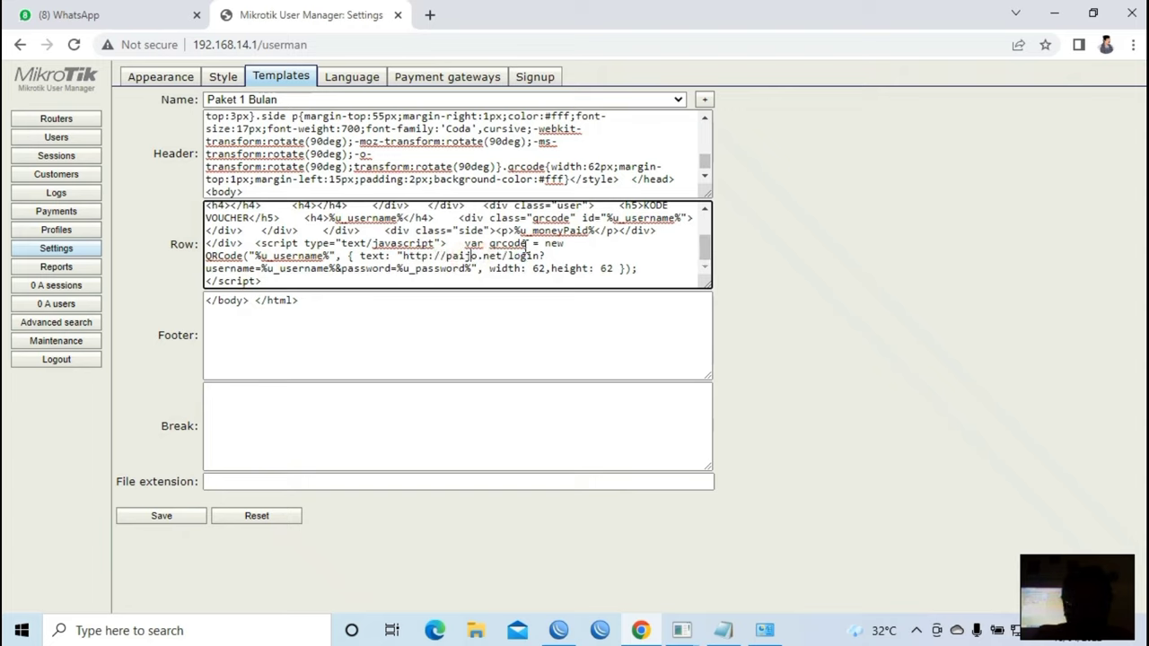
{"action": "scroll", "coordinate": [429, 256], "scroll_direction": "up", "scroll_amount": 3}
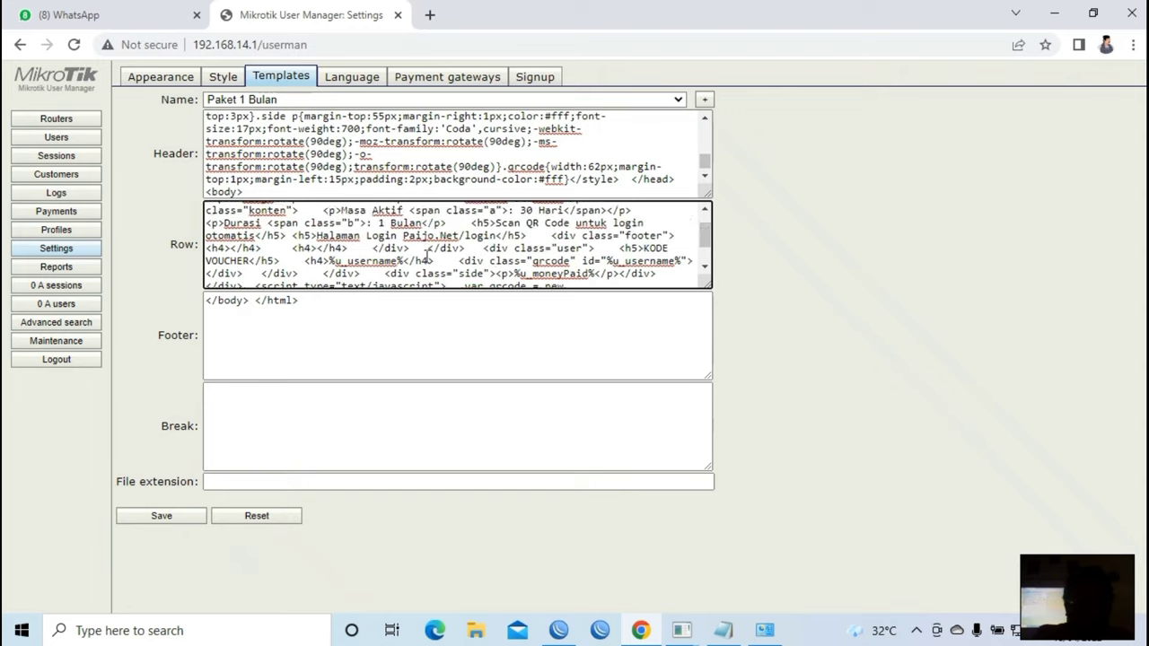
{"action": "scroll", "coordinate": [429, 256], "scroll_direction": "down", "scroll_amount": 3}
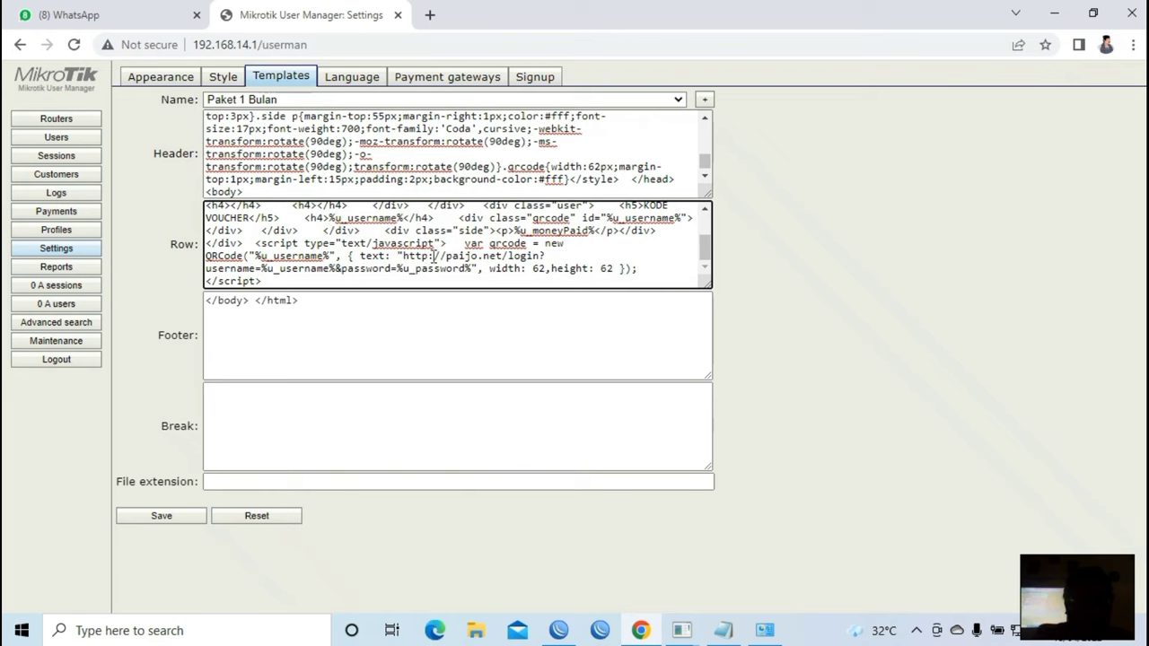
{"action": "scroll", "coordinate": [435, 256], "scroll_direction": "up", "scroll_amount": 2}
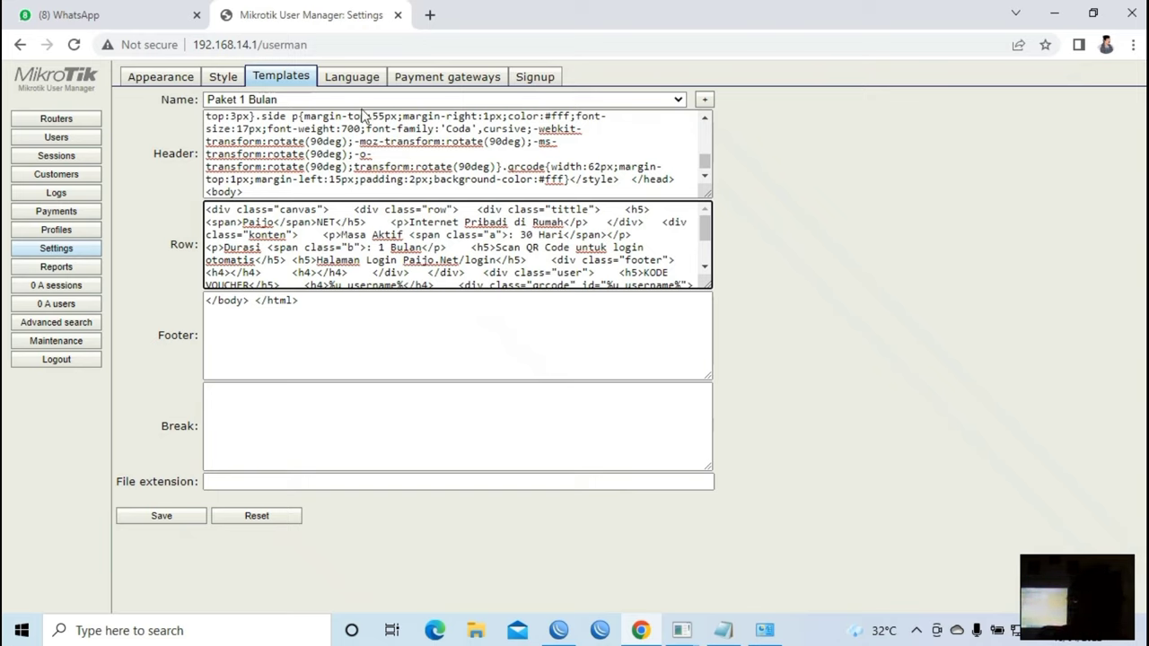
{"action": "left_click", "coordinate": [337, 136]}
{"action": "scroll", "coordinate": [359, 162], "scroll_direction": "up", "scroll_amount": 5}
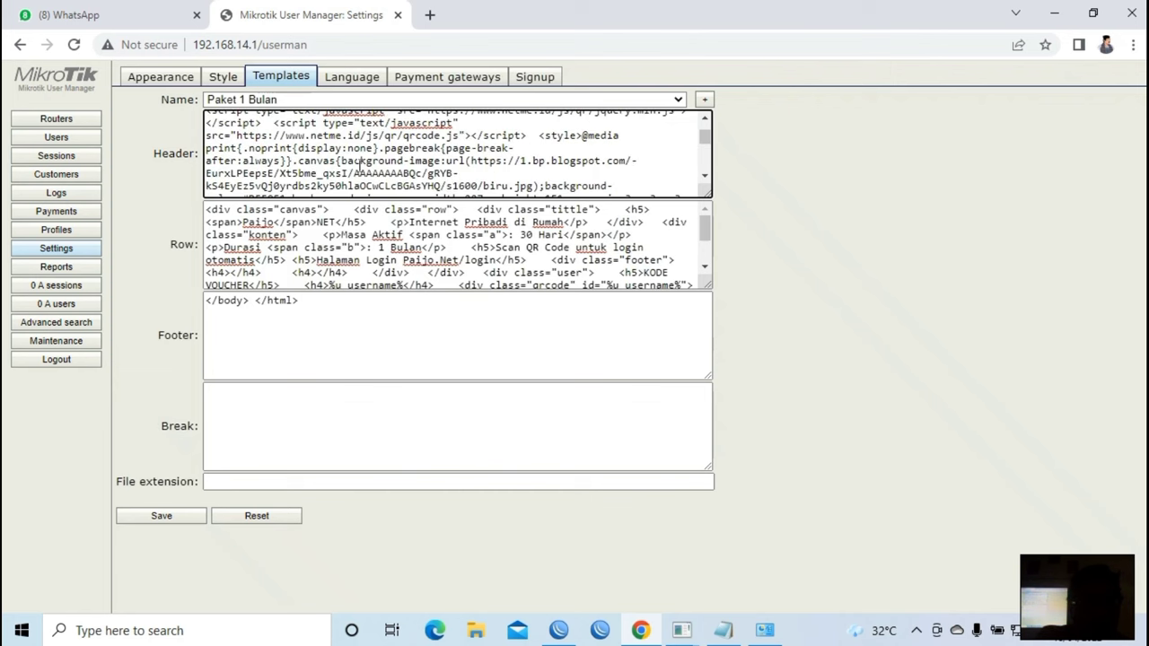
{"action": "scroll", "coordinate": [360, 167], "scroll_direction": "down", "scroll_amount": 3}
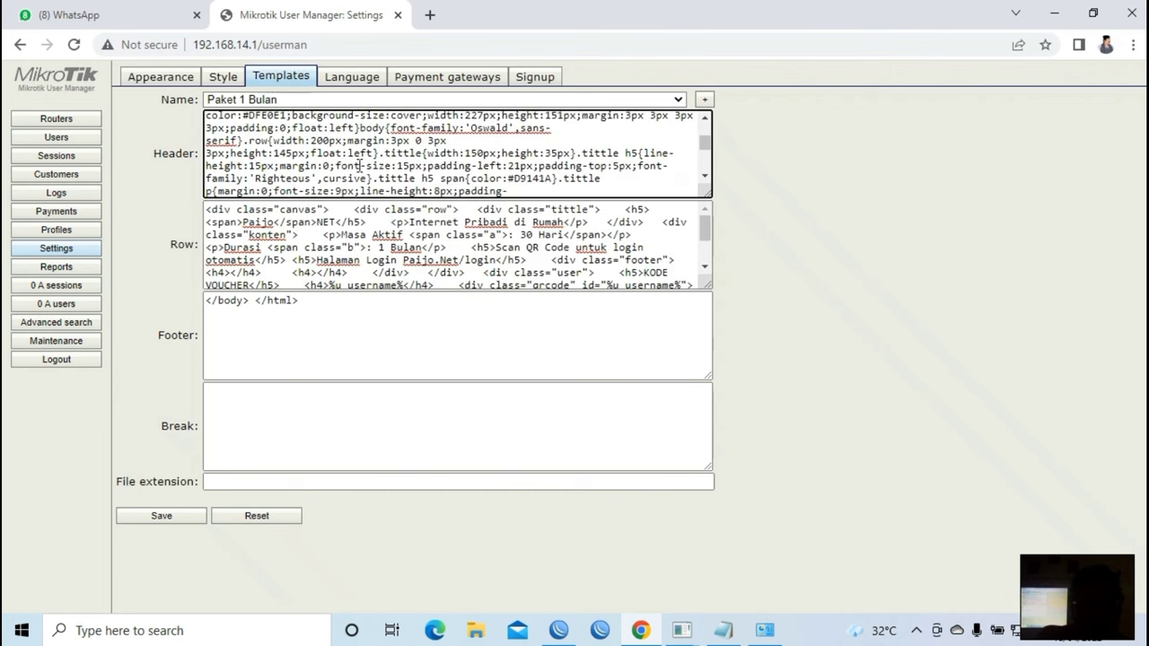
{"action": "scroll", "coordinate": [362, 168], "scroll_direction": "up", "scroll_amount": 6}
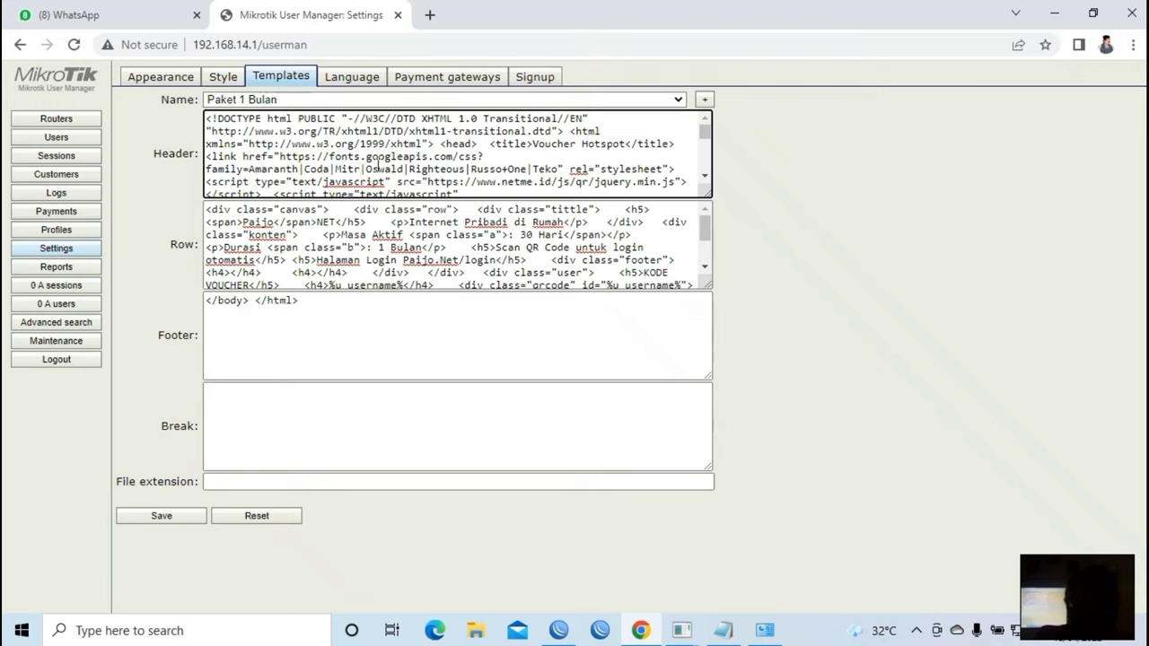
{"action": "scroll", "coordinate": [378, 169], "scroll_direction": "down", "scroll_amount": 5}
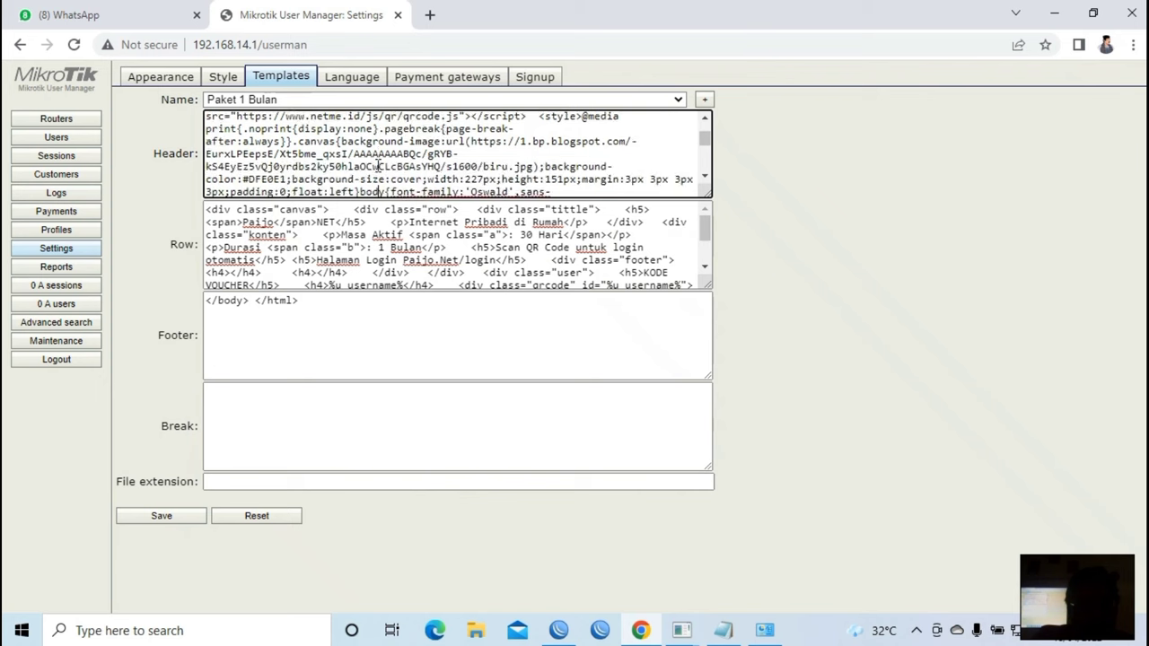
{"action": "scroll", "coordinate": [378, 169], "scroll_direction": "down", "scroll_amount": 5}
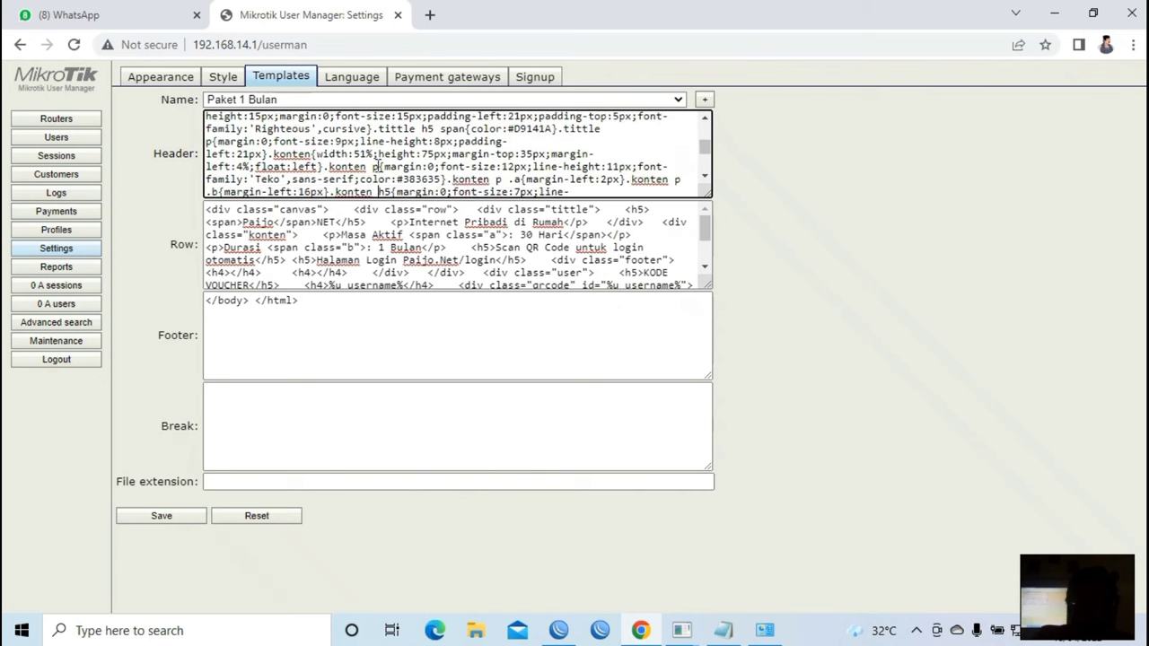
{"action": "scroll", "coordinate": [378, 167], "scroll_direction": "down", "scroll_amount": 5}
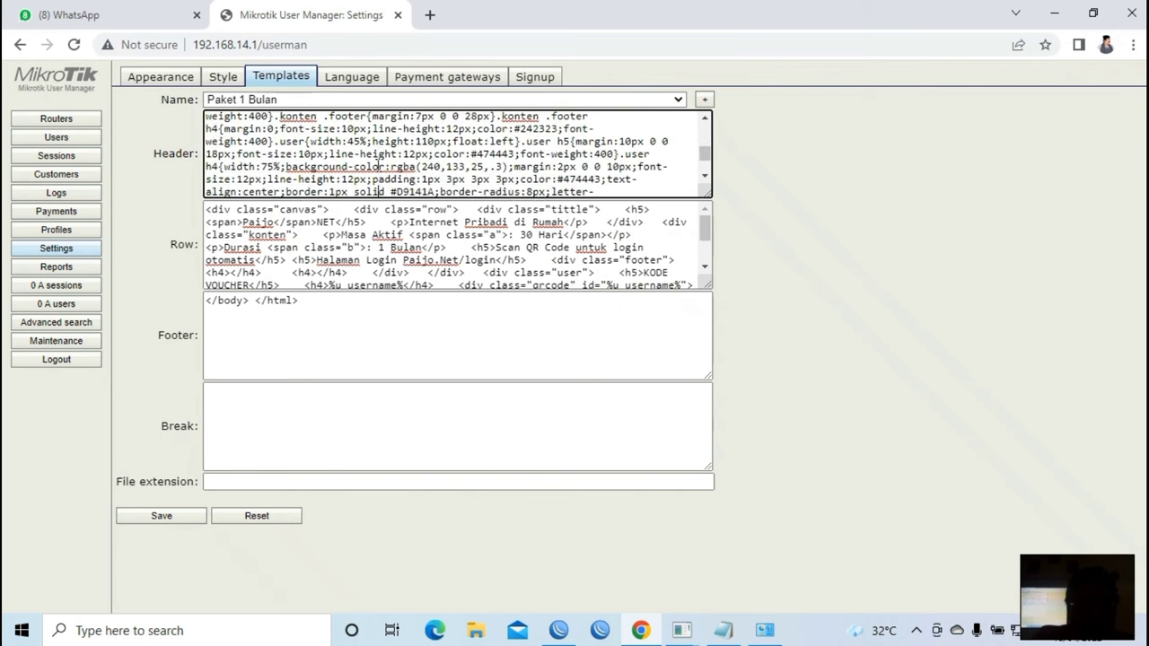
{"action": "scroll", "coordinate": [378, 167], "scroll_direction": "down", "scroll_amount": 3}
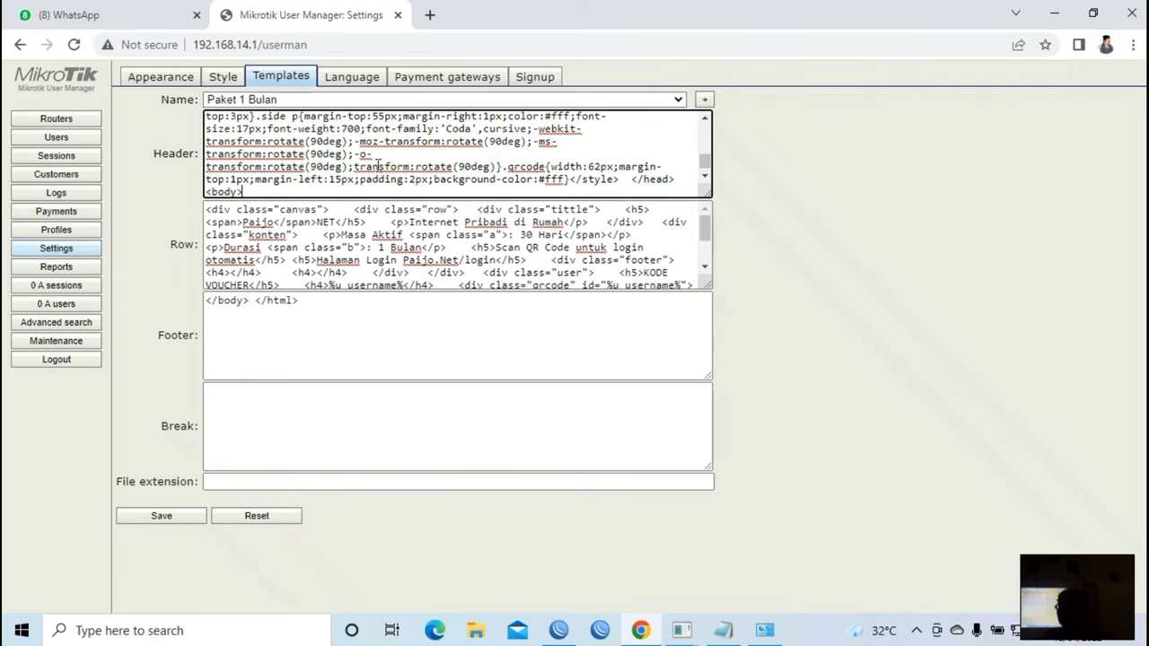
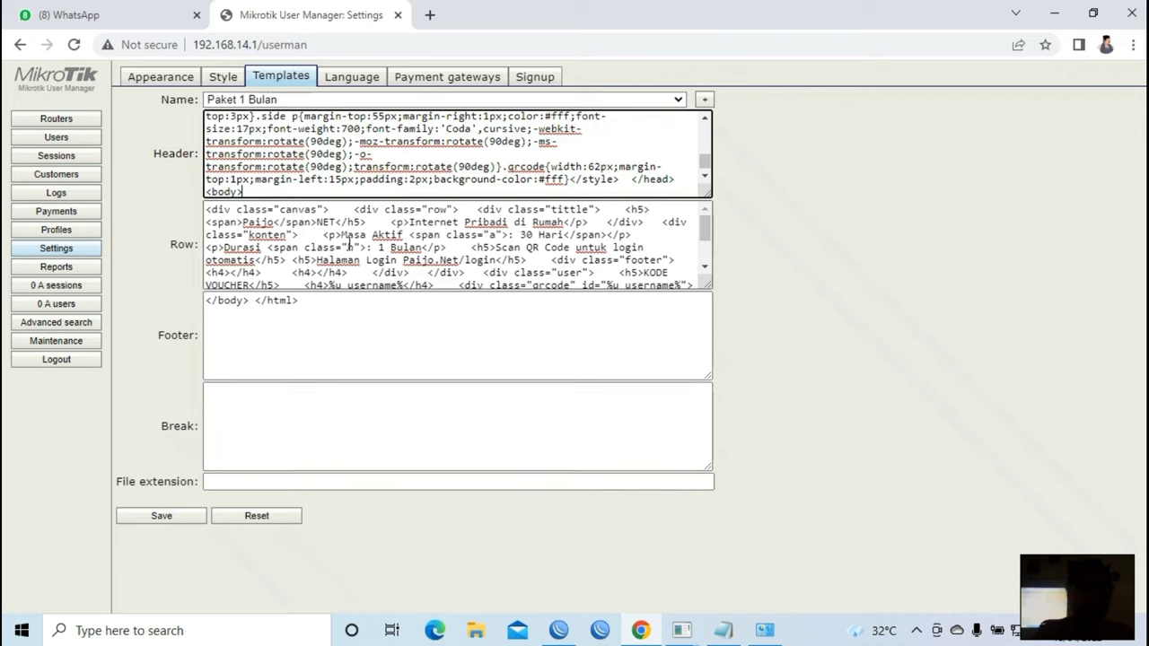
Load the Paket 1 Hari template and change its login heading domain from pramudya.net to paijo.net.
{"action": "left_click", "coordinate": [678, 101]}
{"action": "left_click", "coordinate": [267, 131]}
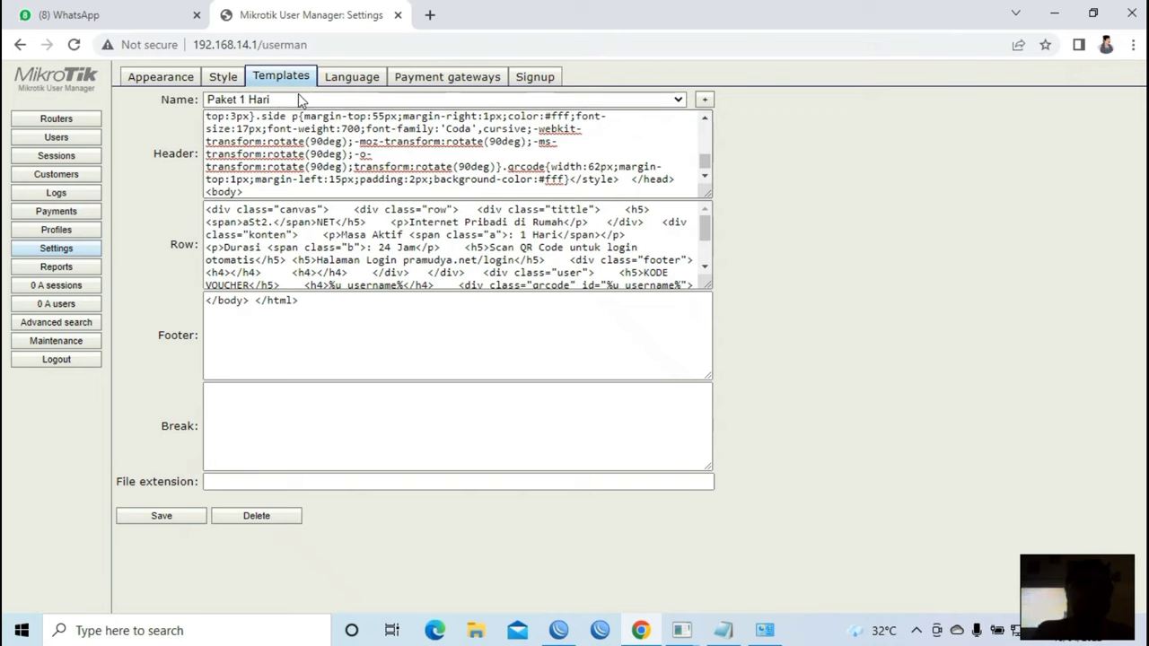
{"action": "left_click", "coordinate": [310, 220]}
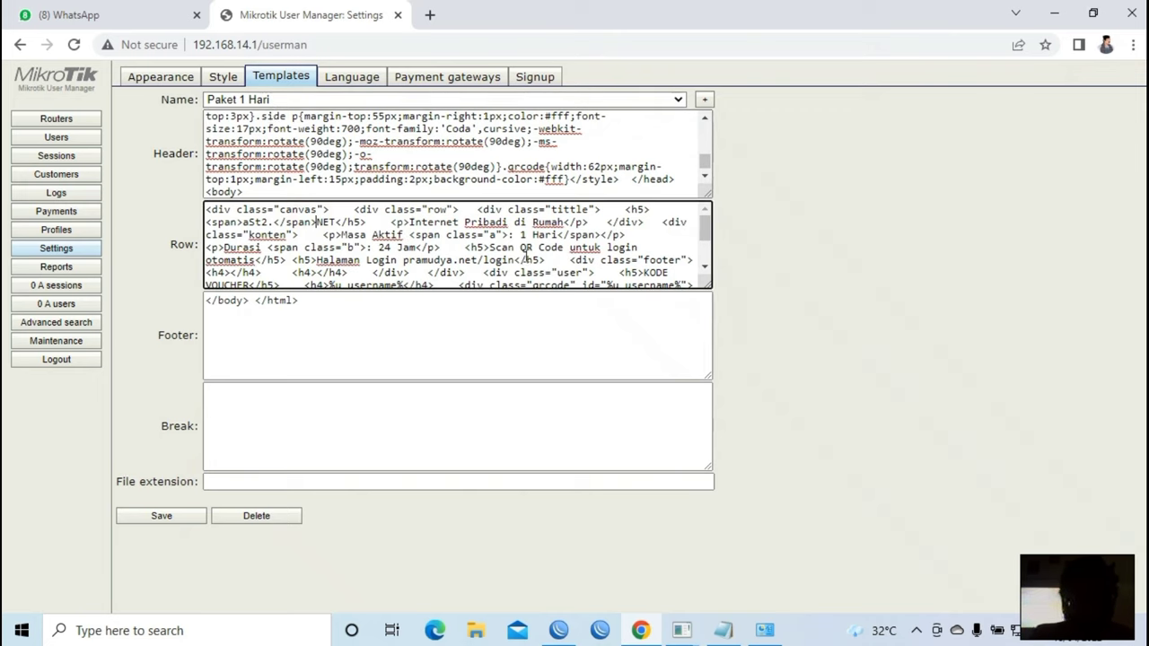
{"action": "left_click_drag", "start_coordinate": [519, 235], "coordinate": [536, 235]}
{"action": "left_click", "coordinate": [451, 261]}
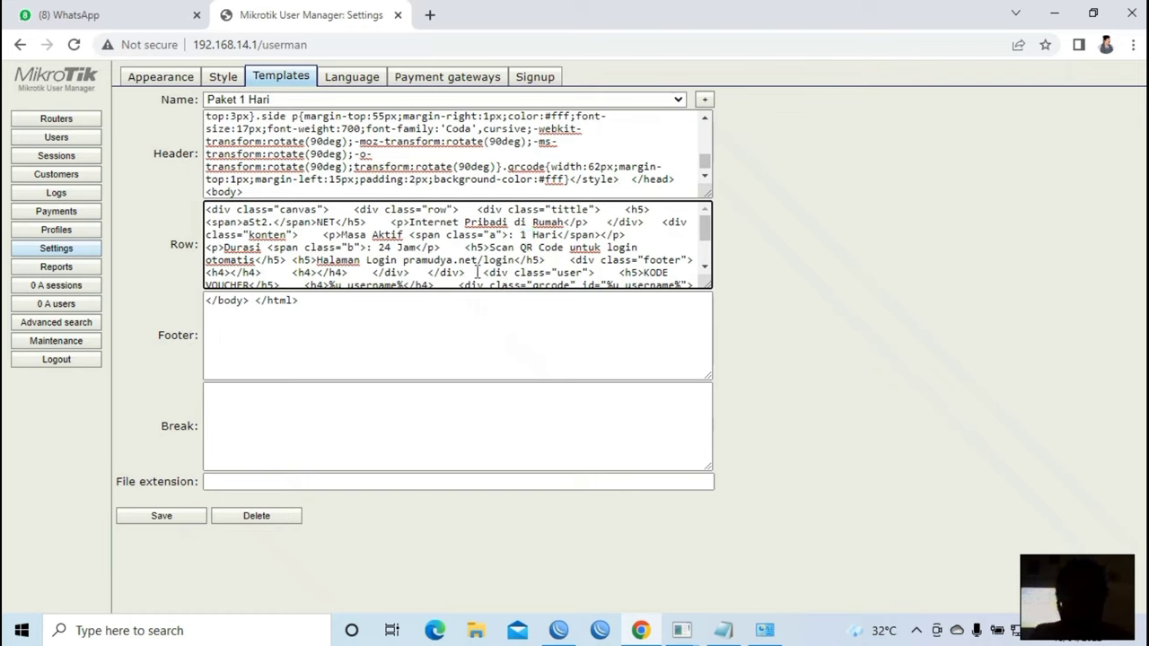
{"action": "key", "text": "BackSpace"}
{"action": "key", "text": "BackSpace"}
{"action": "key", "text": "BackSpace"}
{"action": "key", "text": "BackSpace"}
{"action": "key", "text": "BackSpace"}
{"action": "key", "text": "BackSpace"}
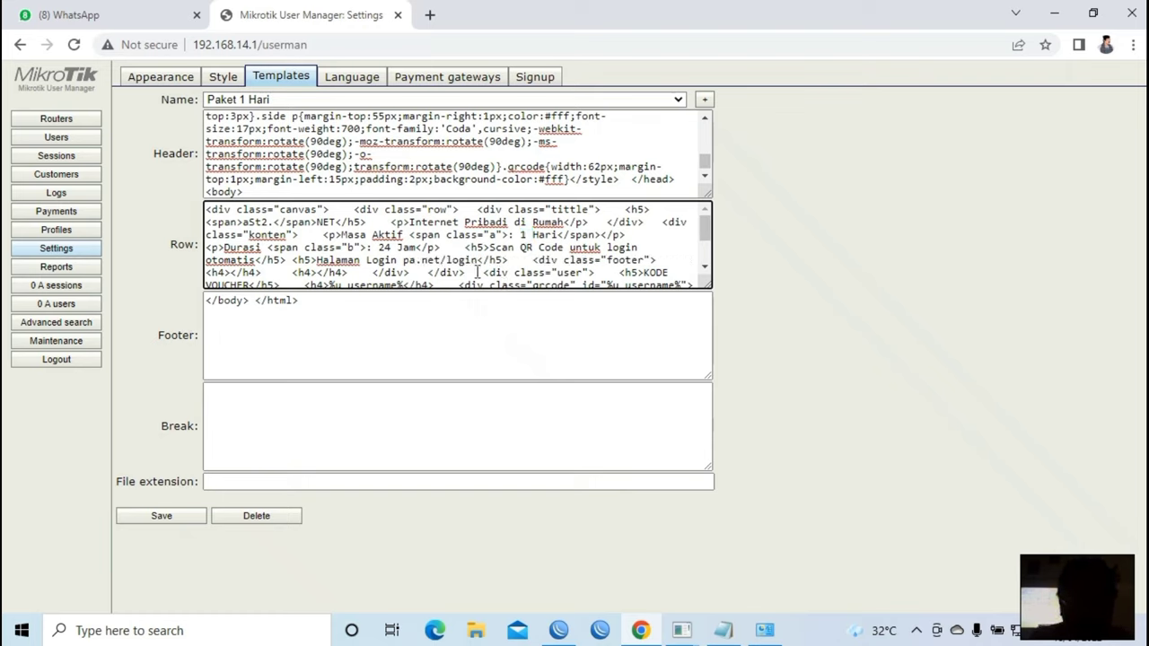
{"action": "key", "text": "BackSpace"}
{"action": "key", "text": "BackSpace"}
{"action": "type", "text": "paijo"}
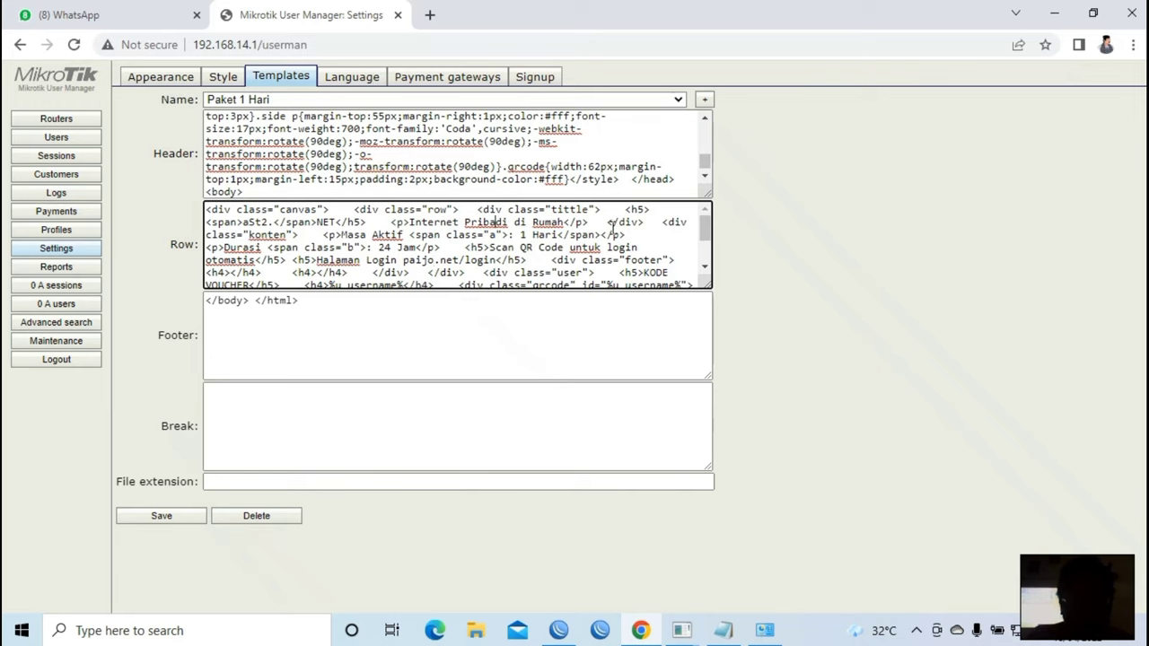
Change the QR code login link's domain in the Row HTML to paijo.net.
{"action": "key", "text": "Down"}
{"action": "key", "text": "Down"}
{"action": "key", "text": "Down"}
{"action": "key", "text": "Down"}
{"action": "key", "text": "Down"}
{"action": "key", "text": "Down"}
{"action": "key", "text": "Down"}
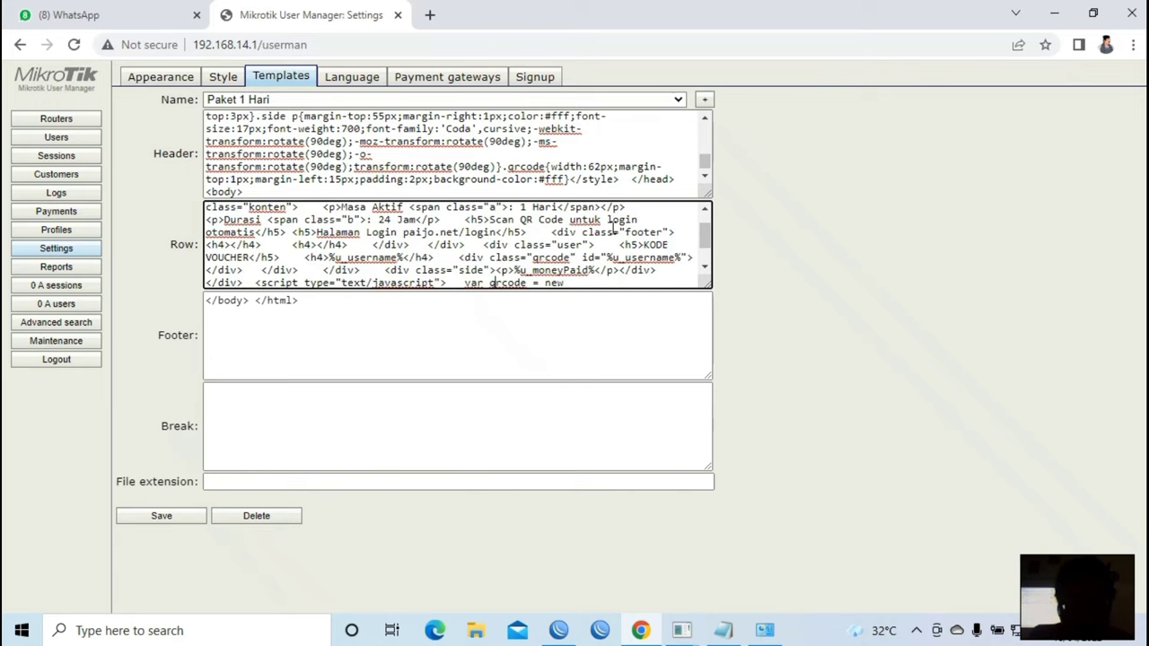
{"action": "key", "text": "Down"}
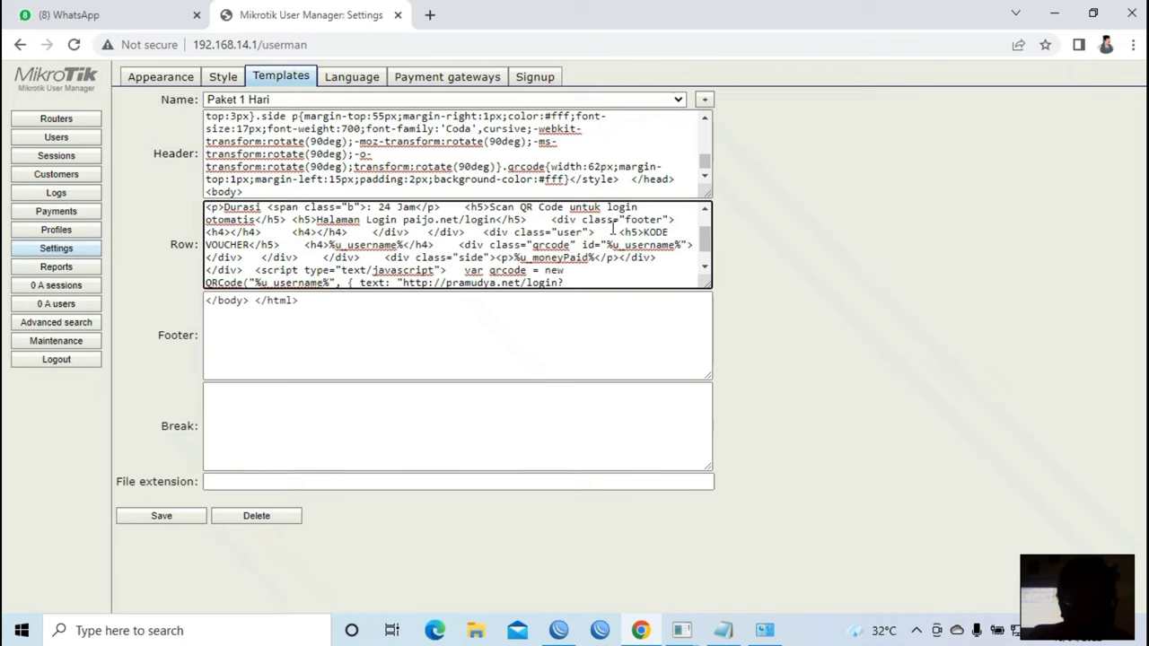
{"action": "key", "text": "Down"}
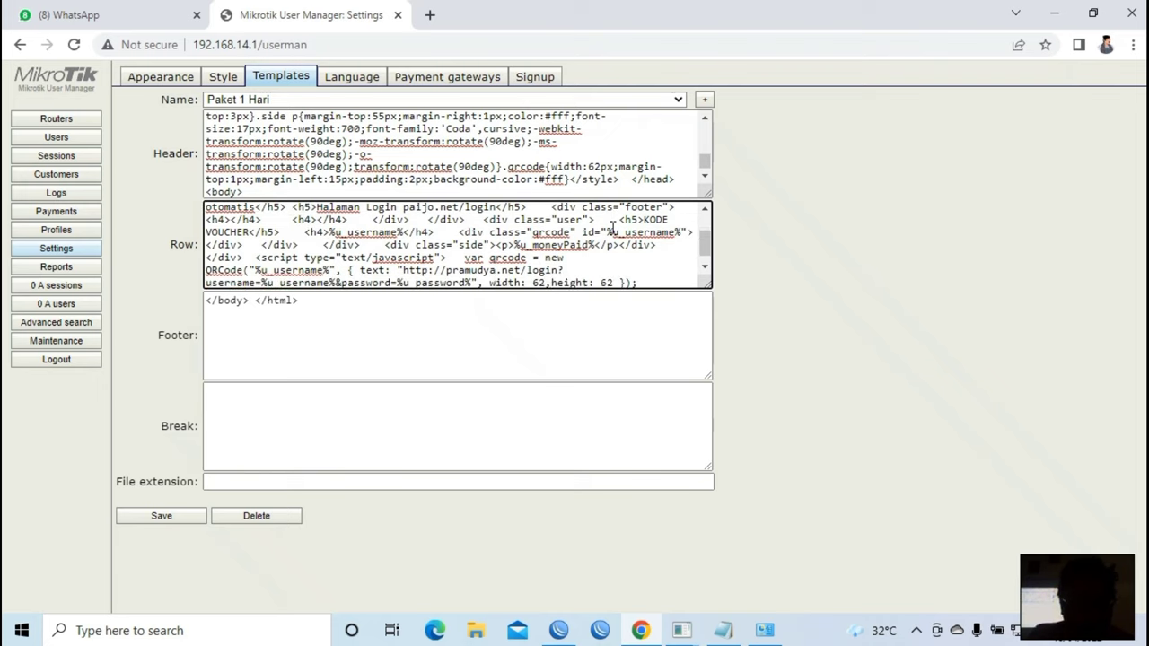
{"action": "key", "text": "BackSpace"}
{"action": "key", "text": "BackSpace"}
{"action": "key", "text": "BackSpace"}
{"action": "key", "text": "BackSpace"}
{"action": "key", "text": "BackSpace"}
{"action": "key", "text": "BackSpace"}
{"action": "key", "text": "BackSpace"}
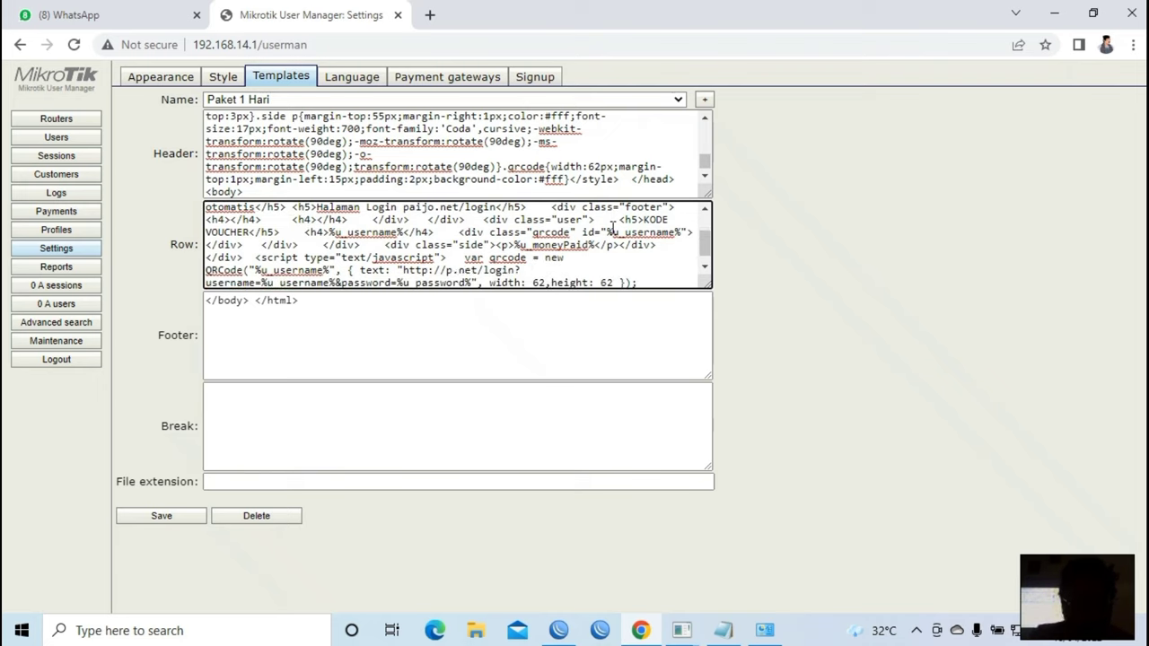
{"action": "type", "text": "aijo"}
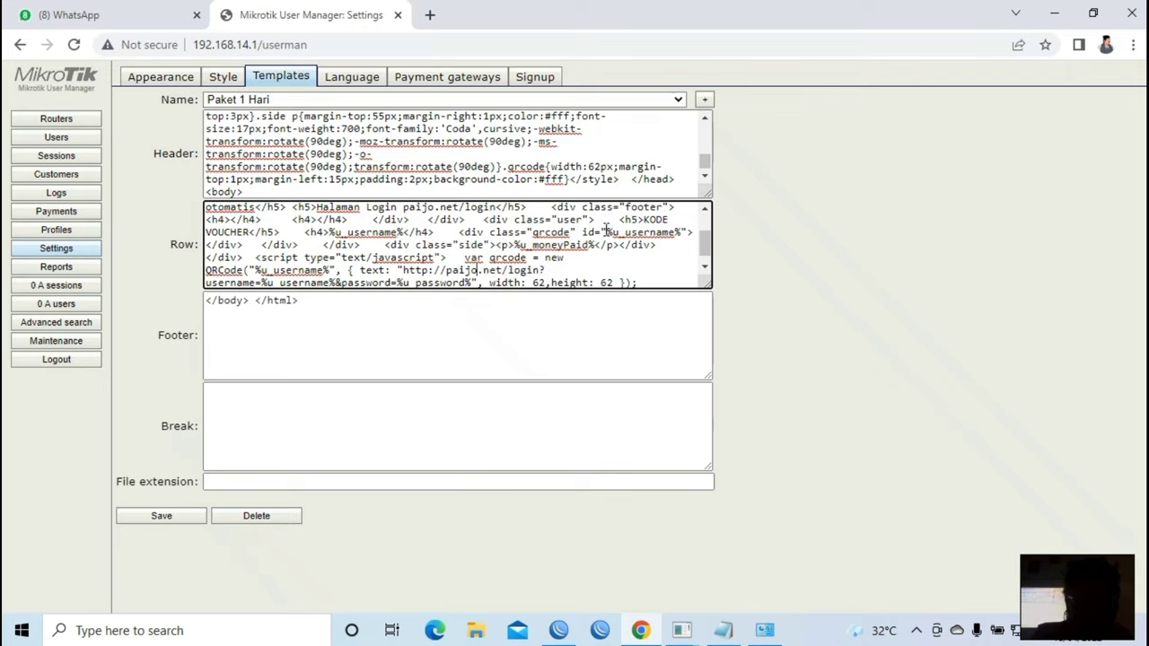
{"action": "key", "text": "Down"}
{"action": "key", "text": "Down"}
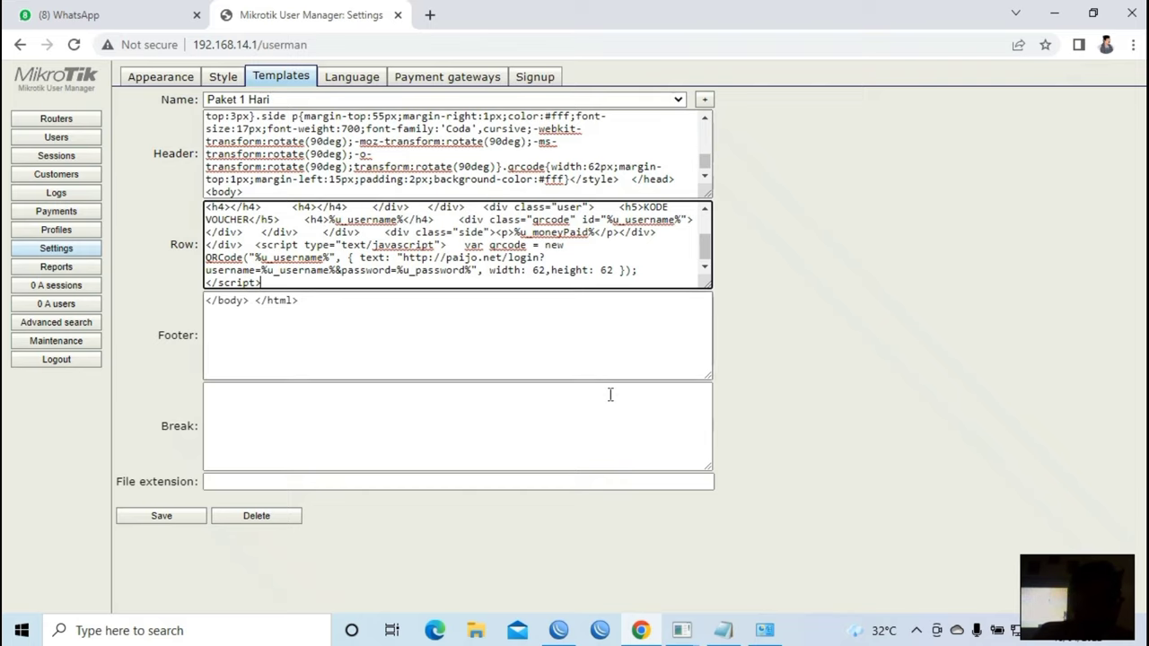
Save the Paket 1 Hari template, then reload it to verify the paijo.net QR login link.
{"action": "left_click", "coordinate": [148, 517]}
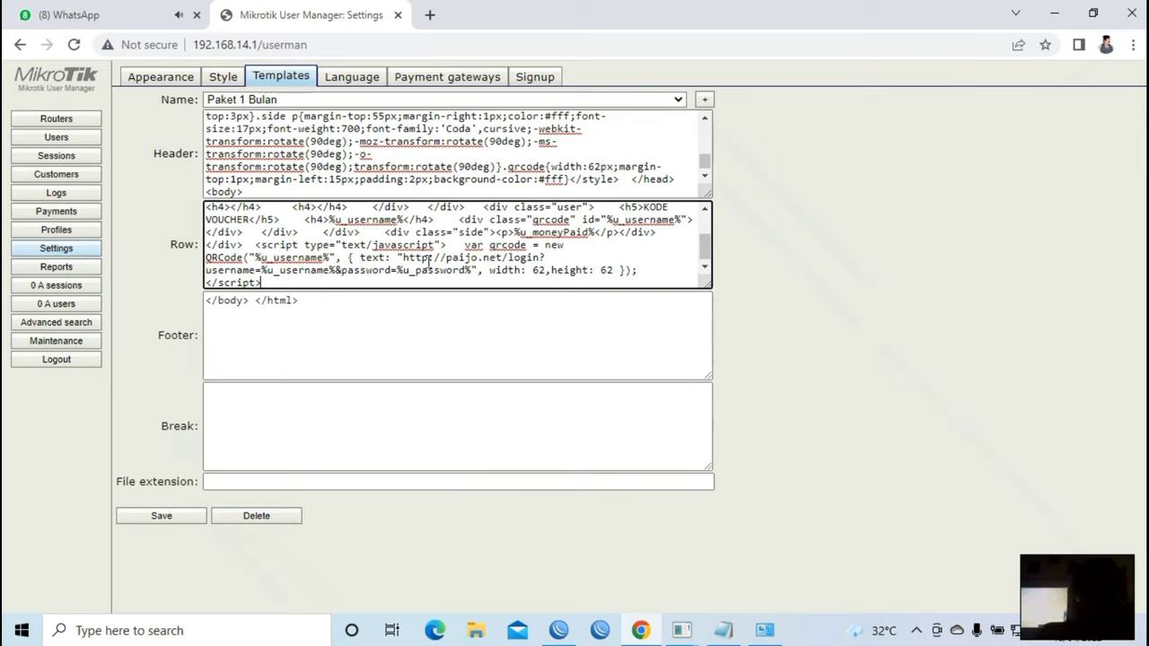
{"action": "left_click_drag", "start_coordinate": [355, 259], "coordinate": [529, 260]}
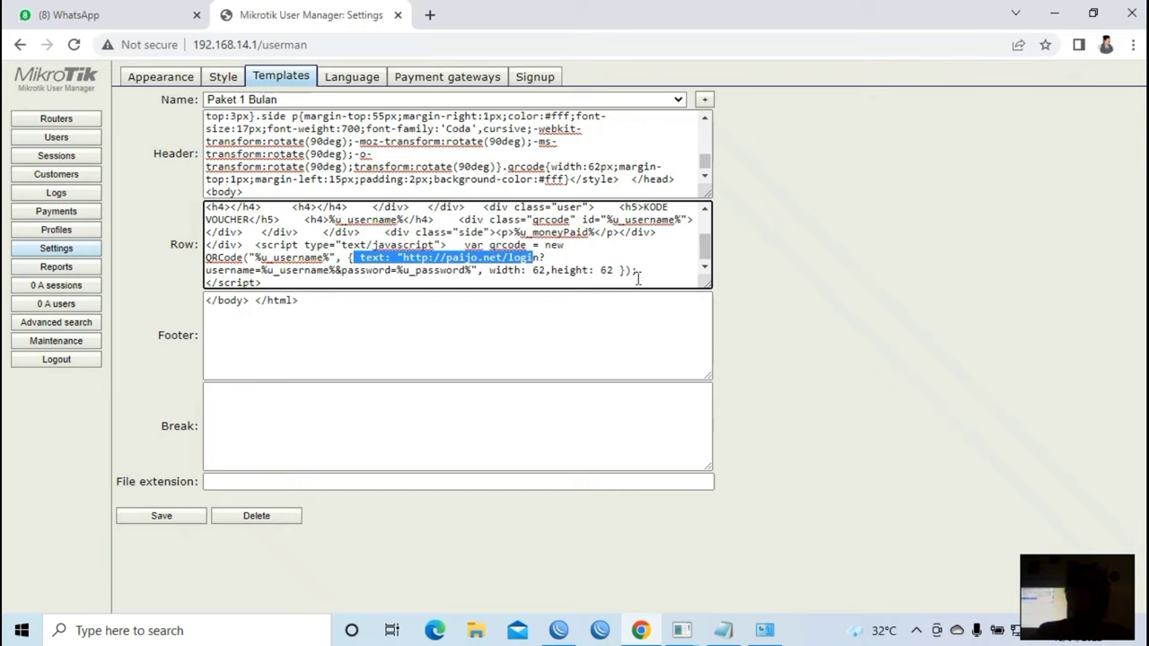
{"action": "left_click", "coordinate": [363, 99]}
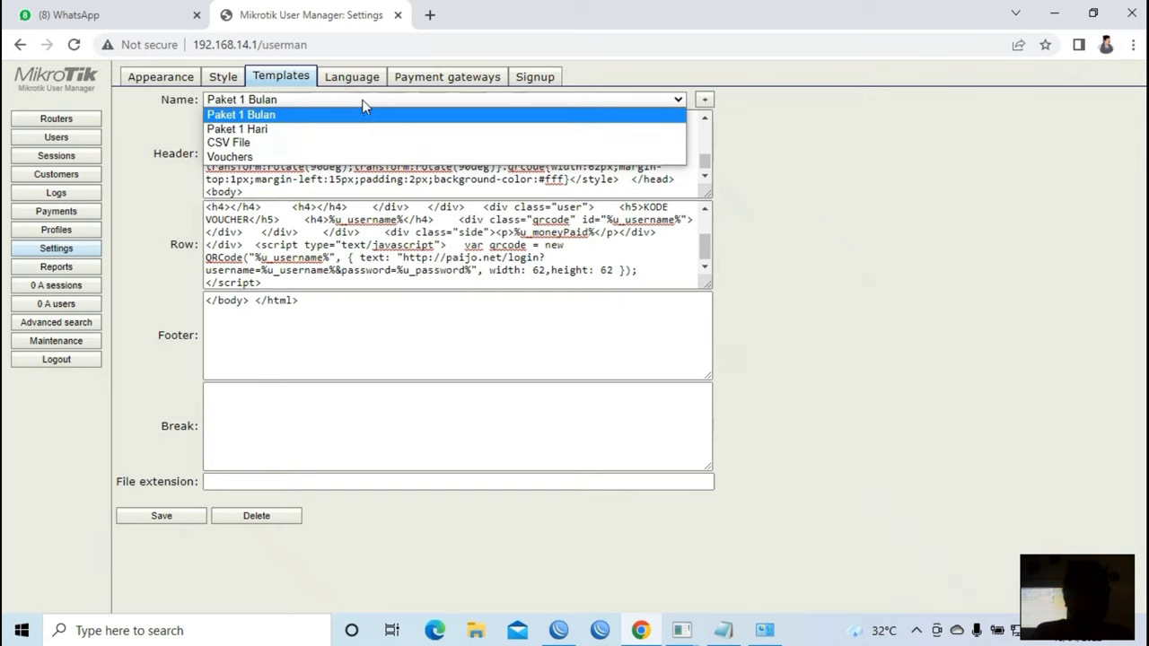
{"action": "left_click", "coordinate": [244, 131]}
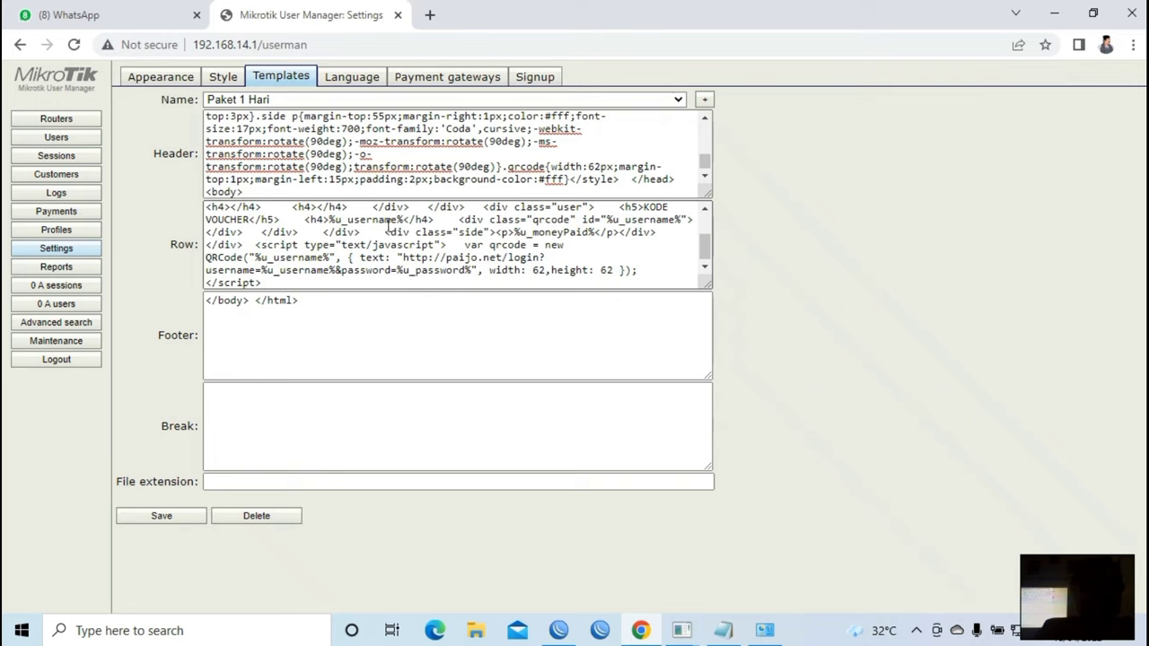
{"action": "left_click", "coordinate": [535, 241]}
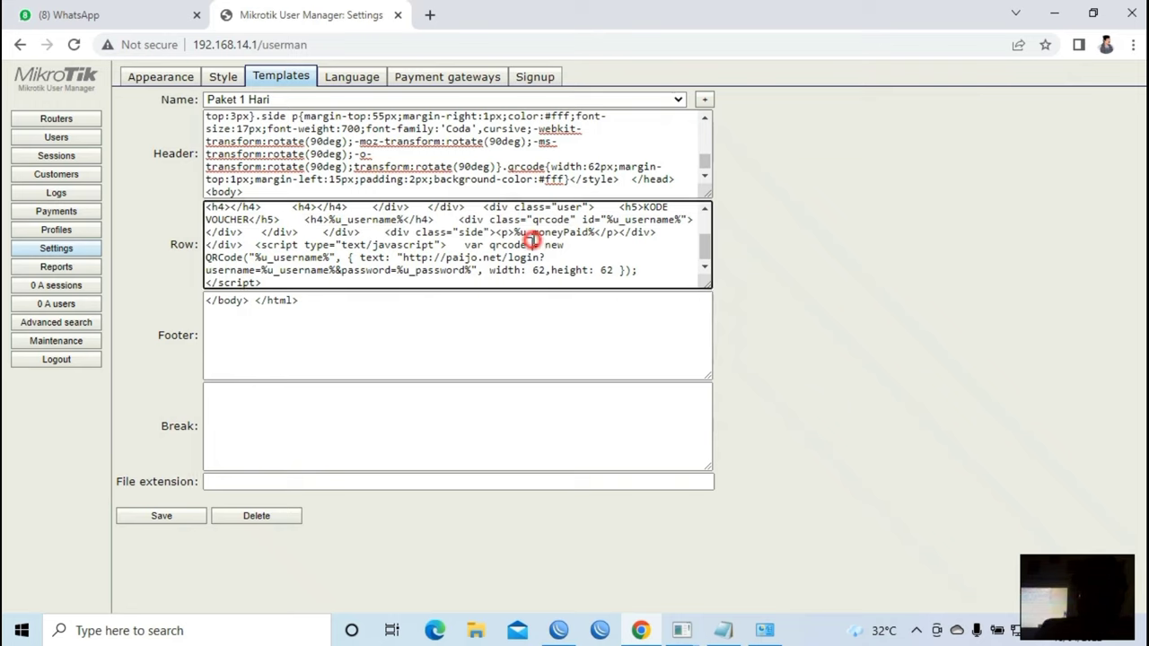
{"action": "left_click_drag", "start_coordinate": [451, 257], "coordinate": [503, 270]}
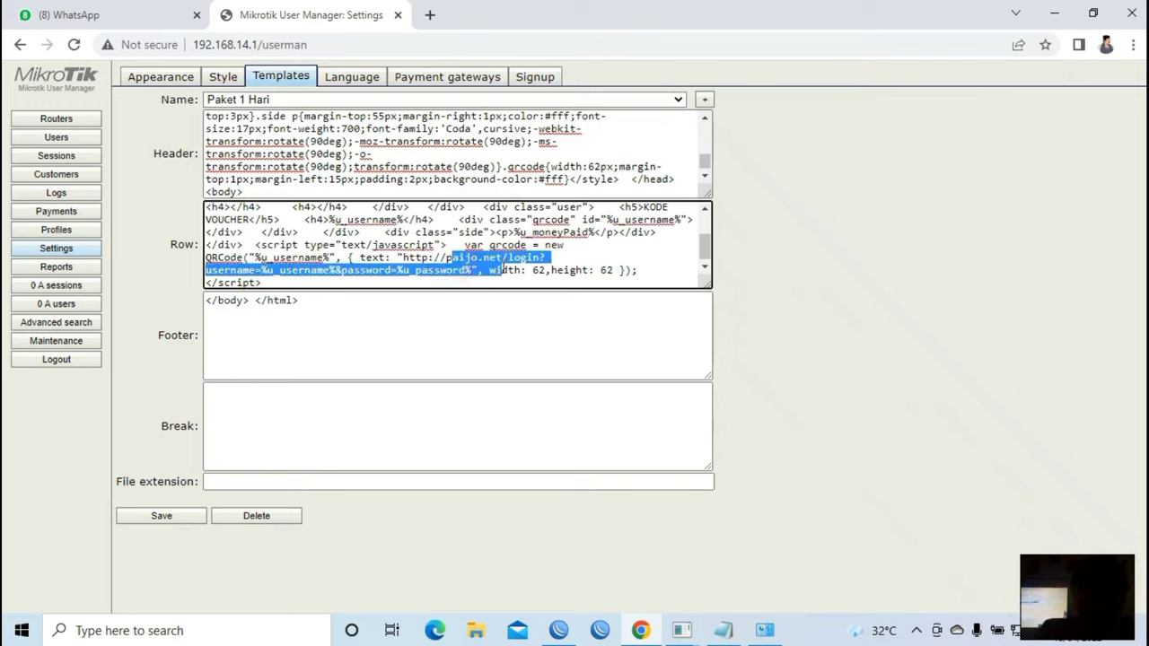
{"action": "left_click", "coordinate": [424, 250]}
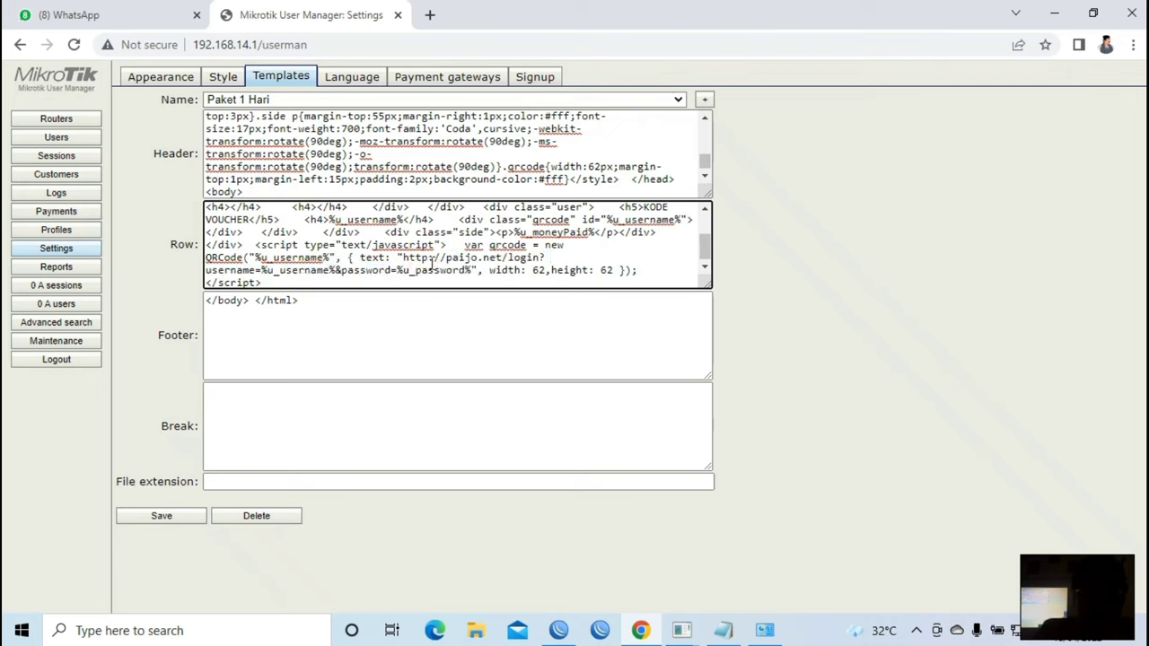
{"action": "scroll", "coordinate": [493, 249], "scroll_direction": "up", "scroll_amount": 1}
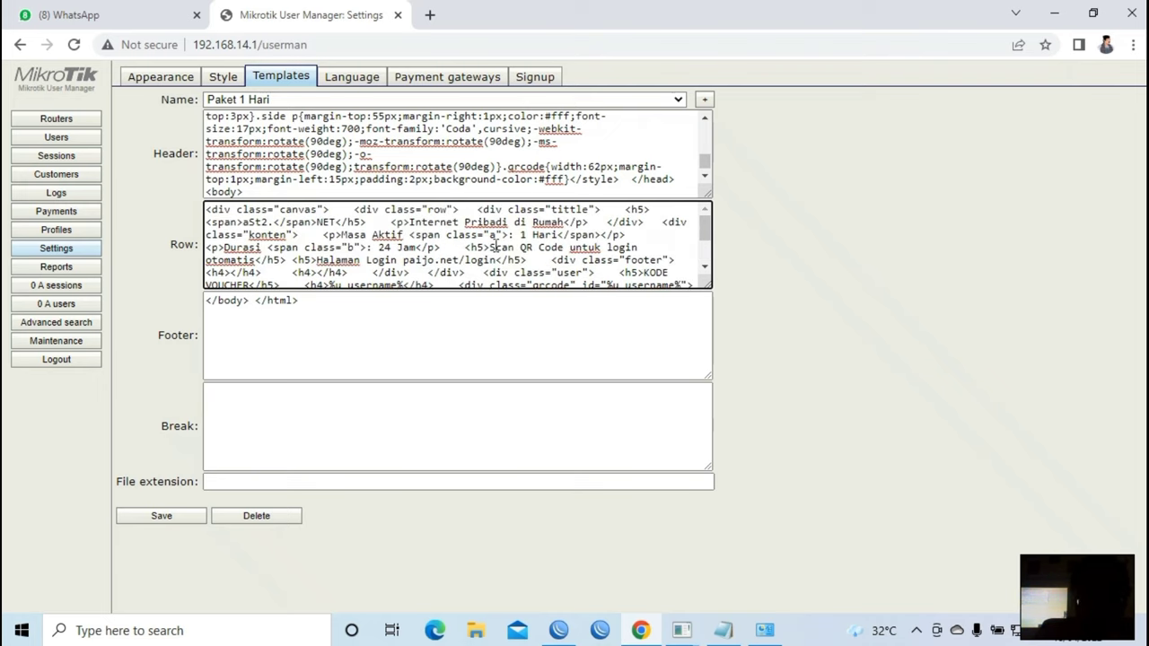
{"action": "left_click_drag", "start_coordinate": [514, 234], "coordinate": [546, 247]}
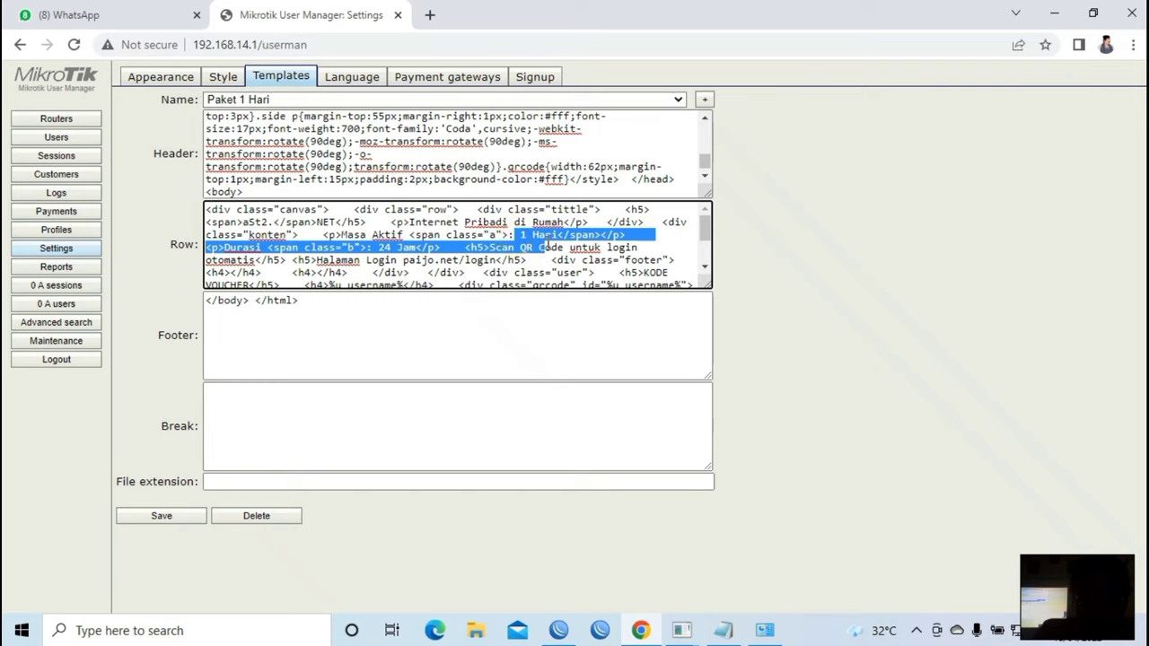
{"action": "left_click", "coordinate": [513, 263]}
{"action": "left_click", "coordinate": [380, 246]}
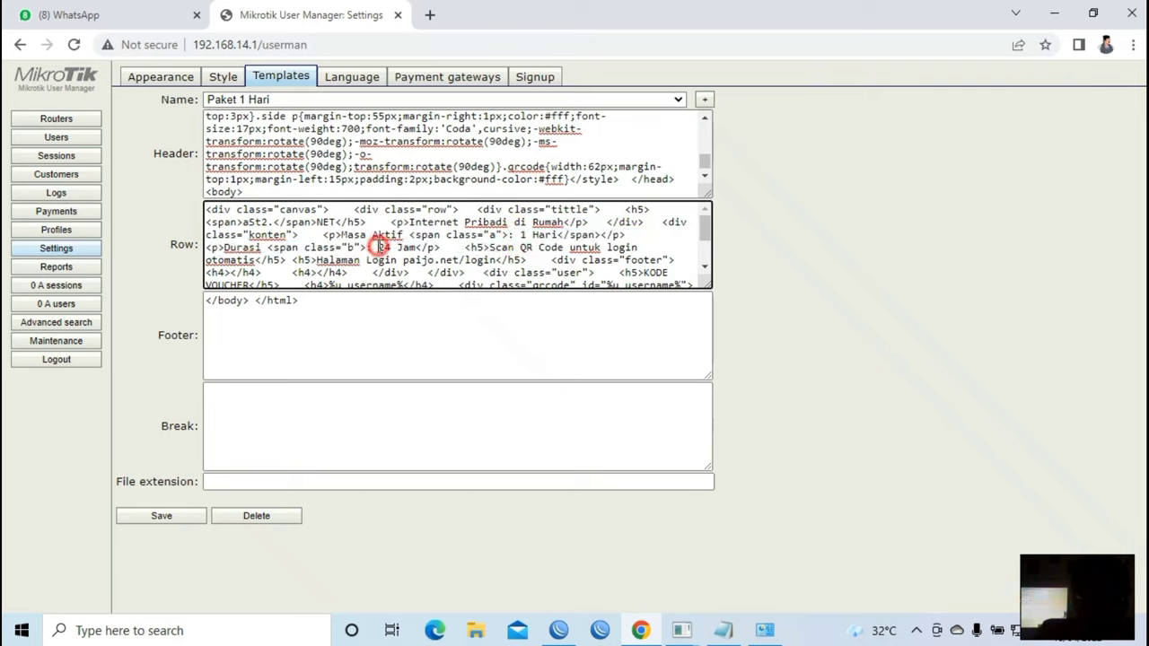
{"action": "double_click", "coordinate": [379, 246]}
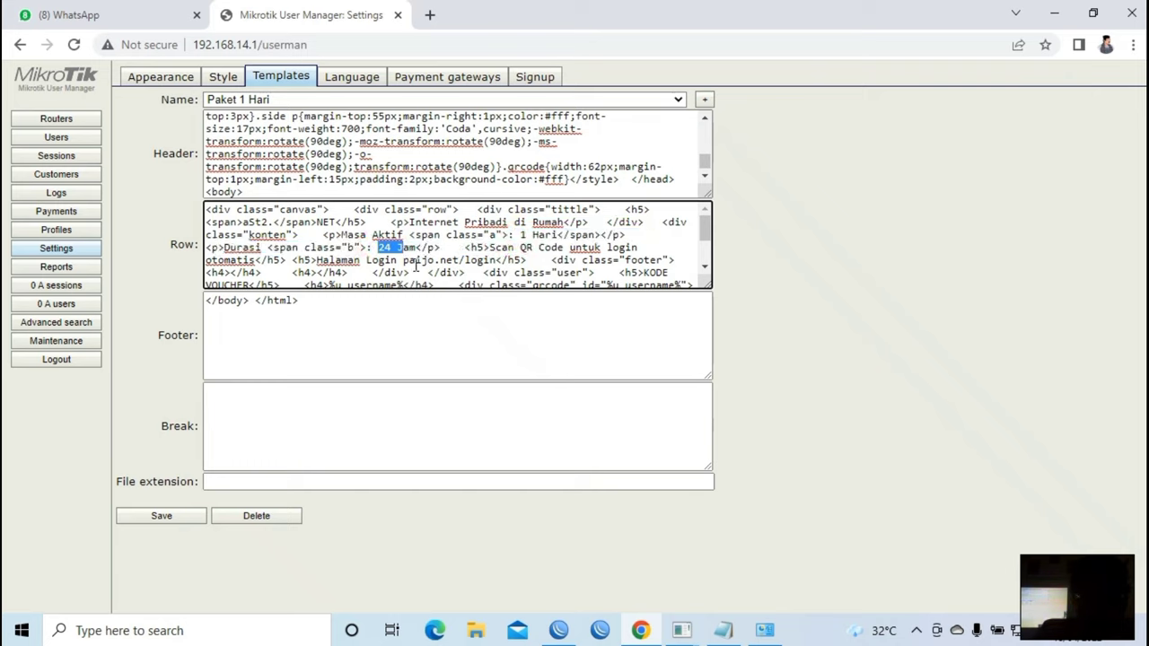
{"action": "left_click_drag", "start_coordinate": [405, 260], "coordinate": [481, 260]}
{"action": "scroll", "coordinate": [558, 260], "scroll_direction": "down", "scroll_amount": 2}
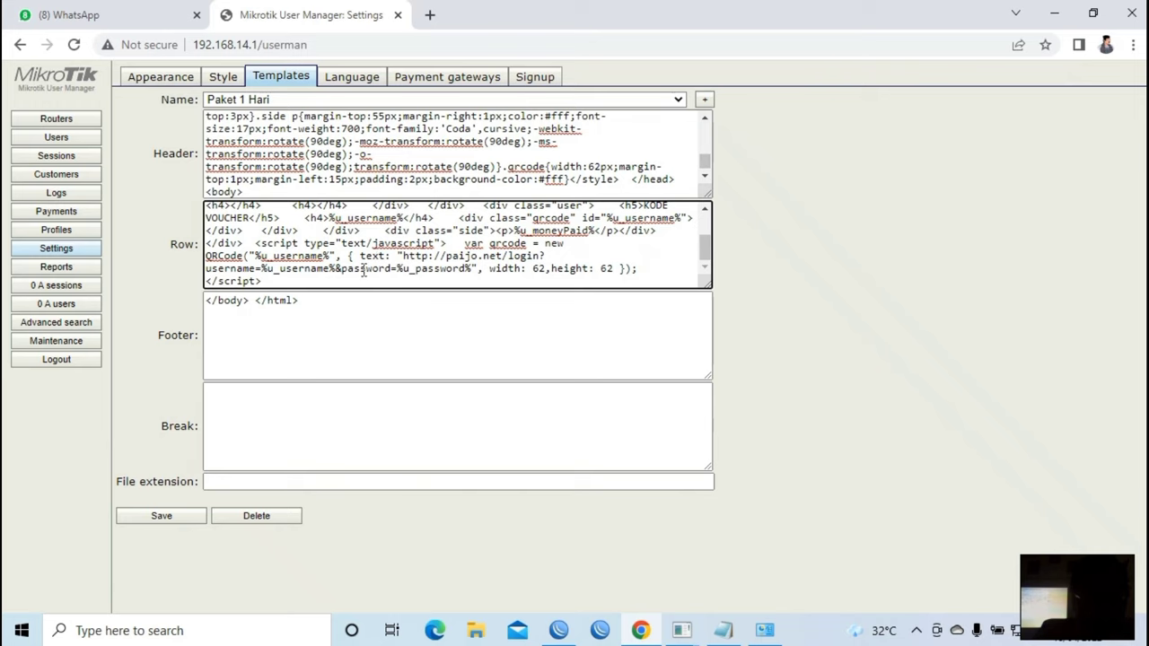
{"action": "scroll", "coordinate": [318, 268], "scroll_direction": "up", "scroll_amount": 2}
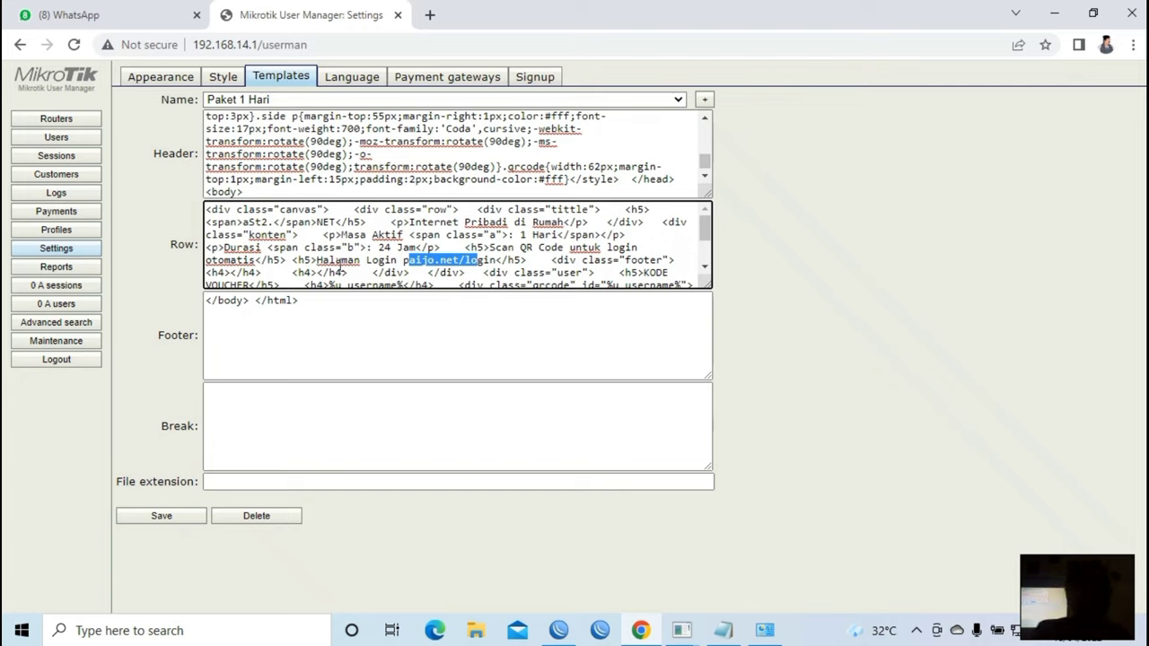
{"action": "left_click", "coordinate": [379, 247]}
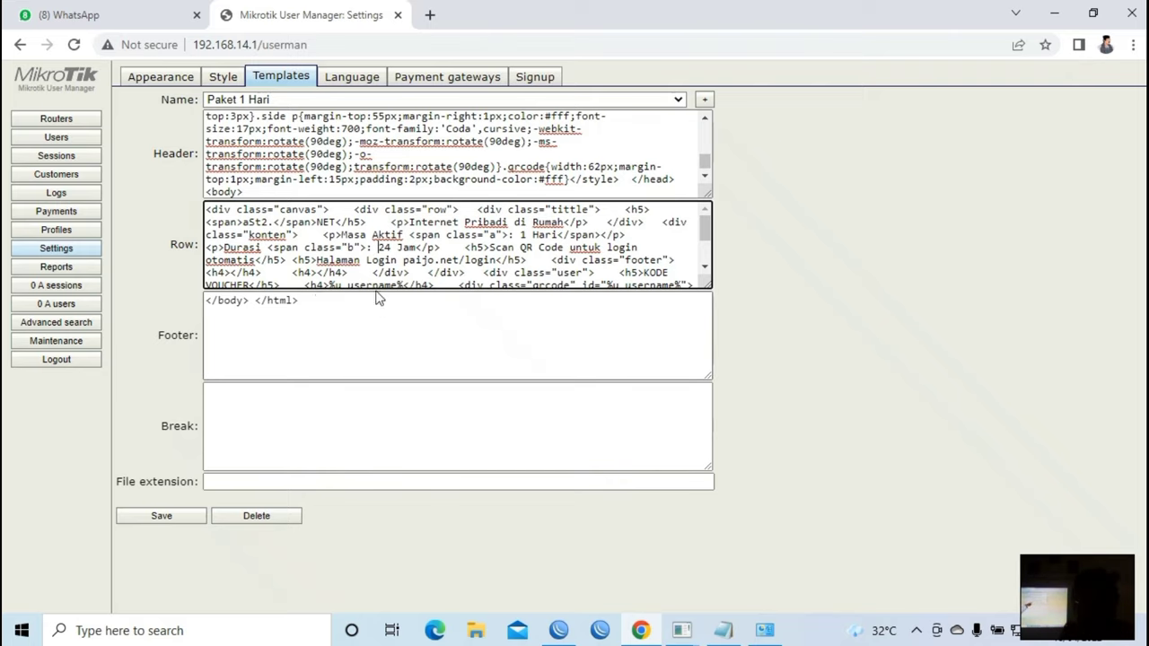
Load the Paket 1 Bulan template's Row HTML, then switch to WinBox.
{"action": "left_click", "coordinate": [312, 101]}
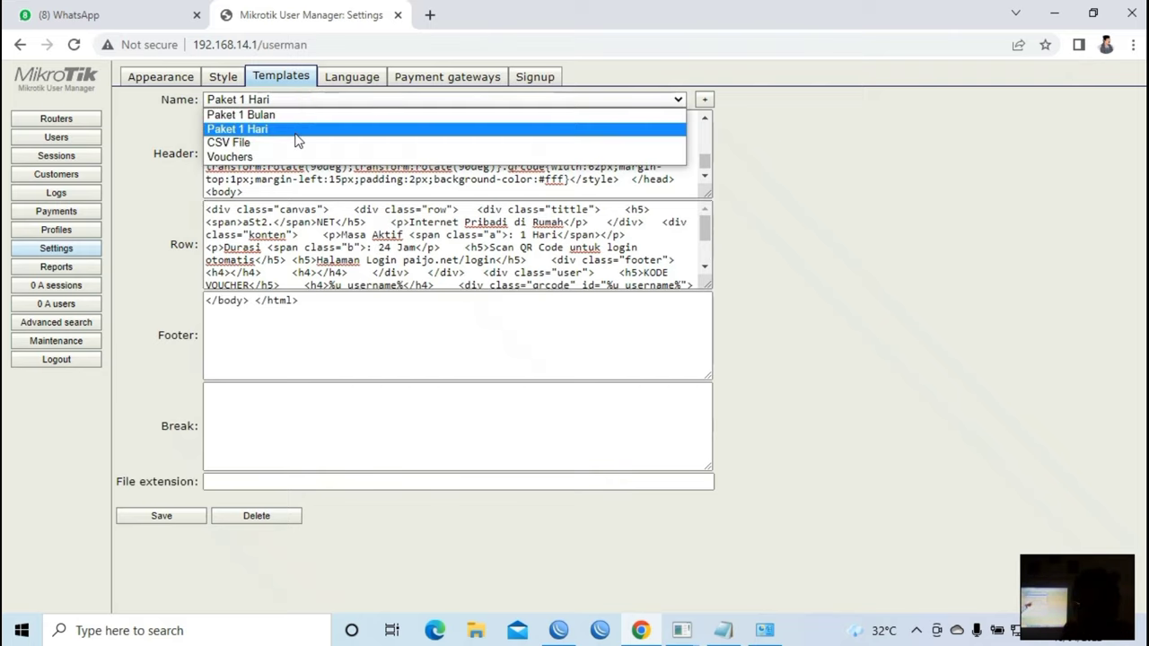
{"action": "left_click", "coordinate": [295, 117]}
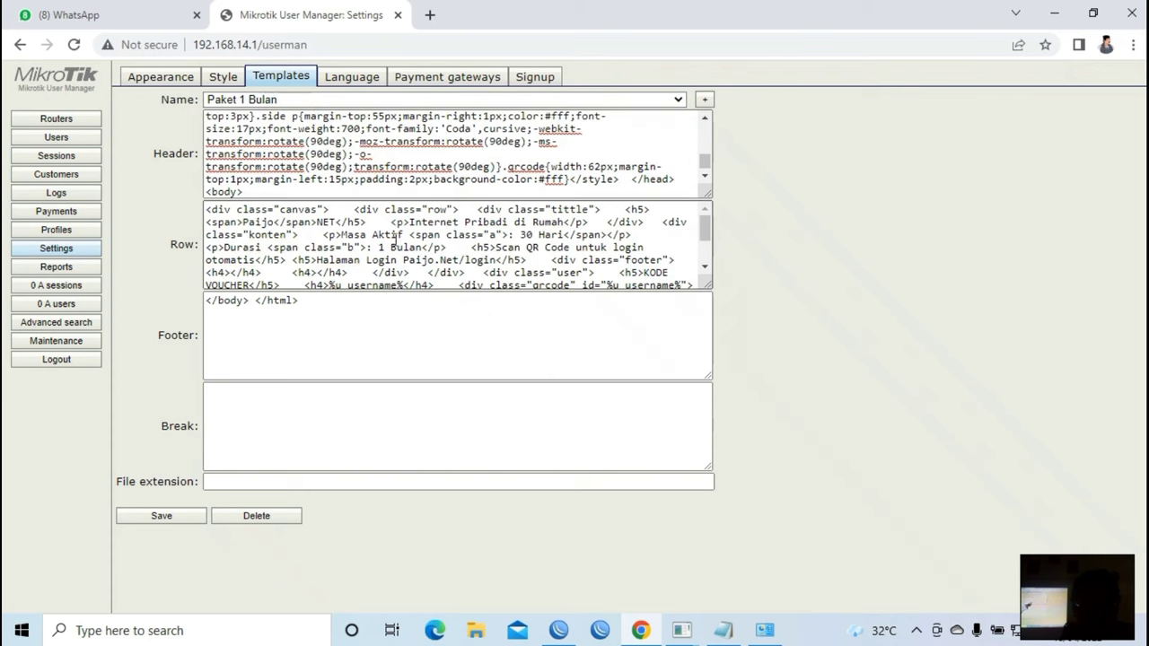
{"action": "left_click", "coordinate": [511, 236]}
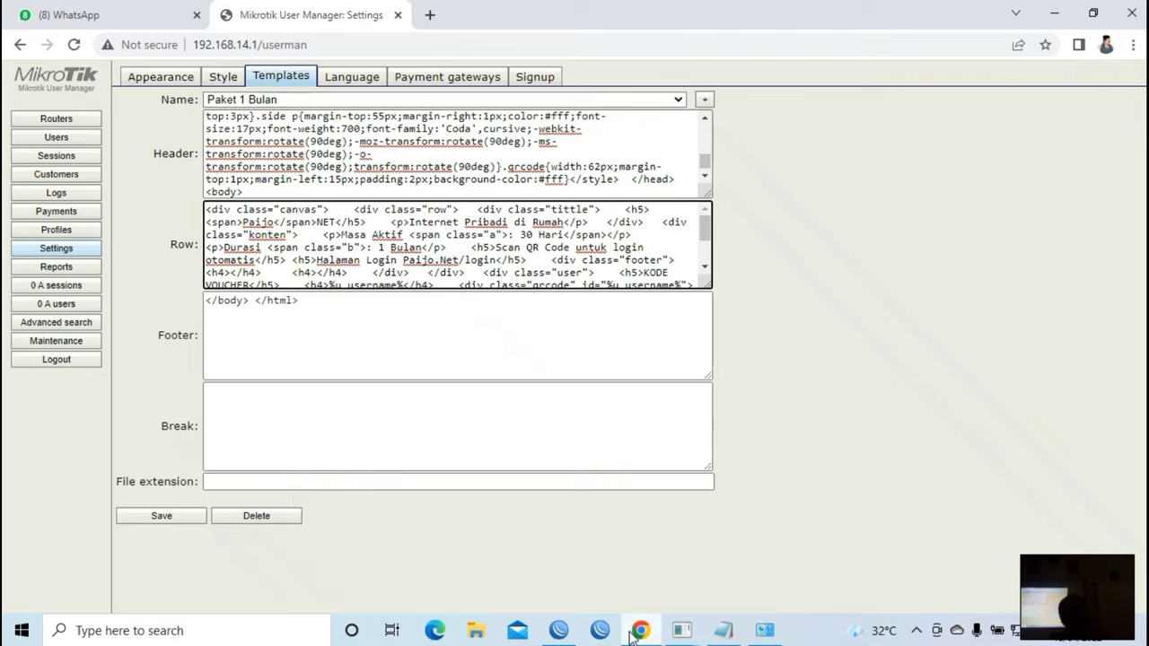
{"action": "mouse_move", "coordinate": [635, 631]}
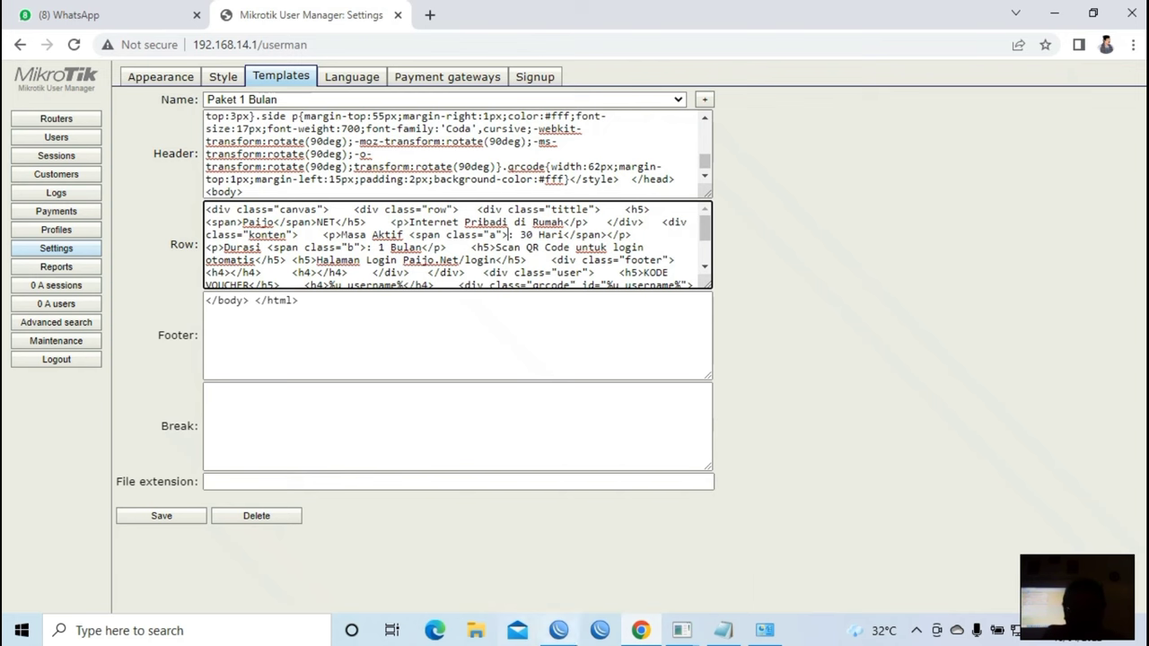
{"action": "left_click", "coordinate": [558, 631]}
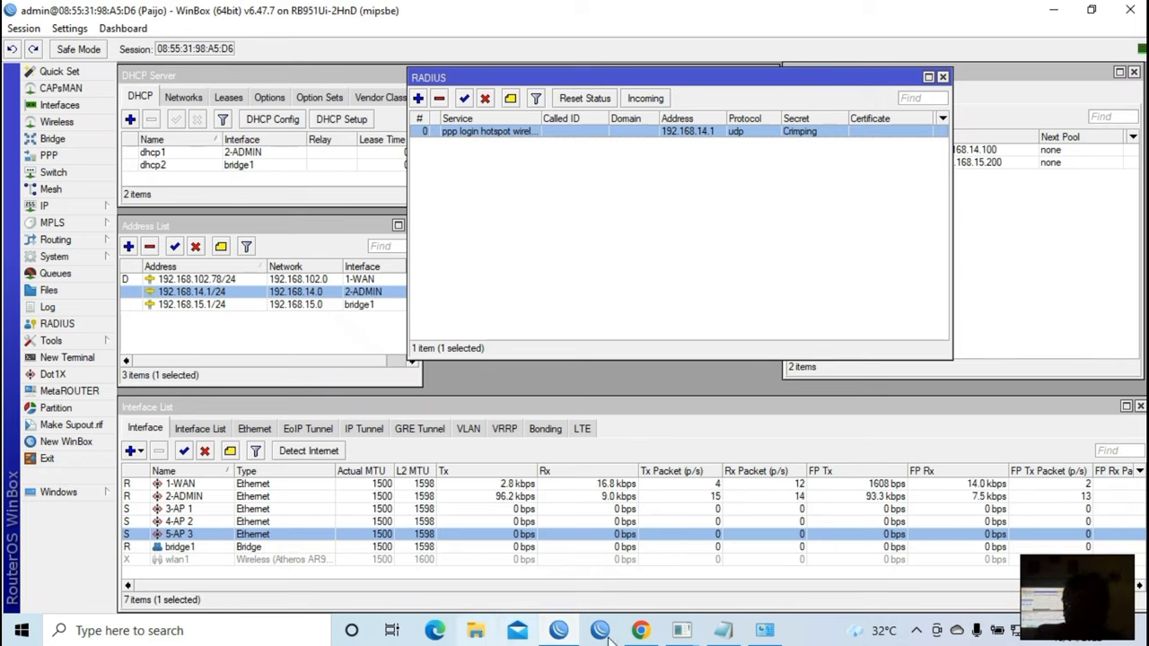
Close WinBox's RADIUS, IP Pool and DHCP Server windows and return to User Manager in Chrome.
{"action": "left_click", "coordinate": [942, 78]}
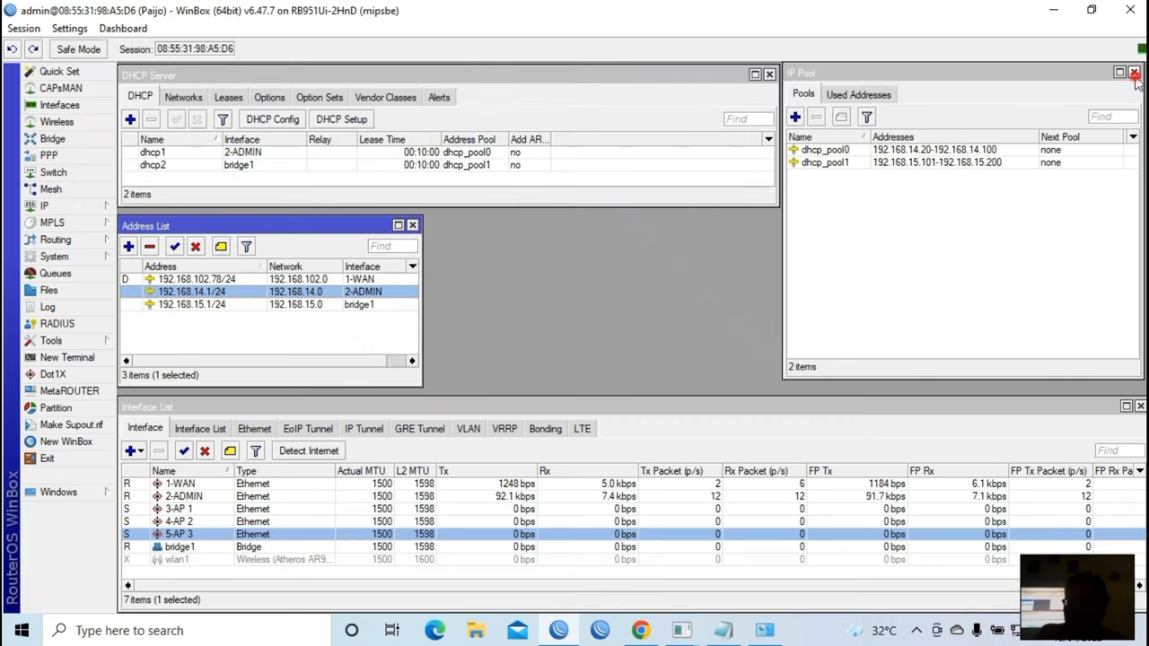
{"action": "left_click", "coordinate": [1133, 72]}
{"action": "left_click", "coordinate": [770, 75]}
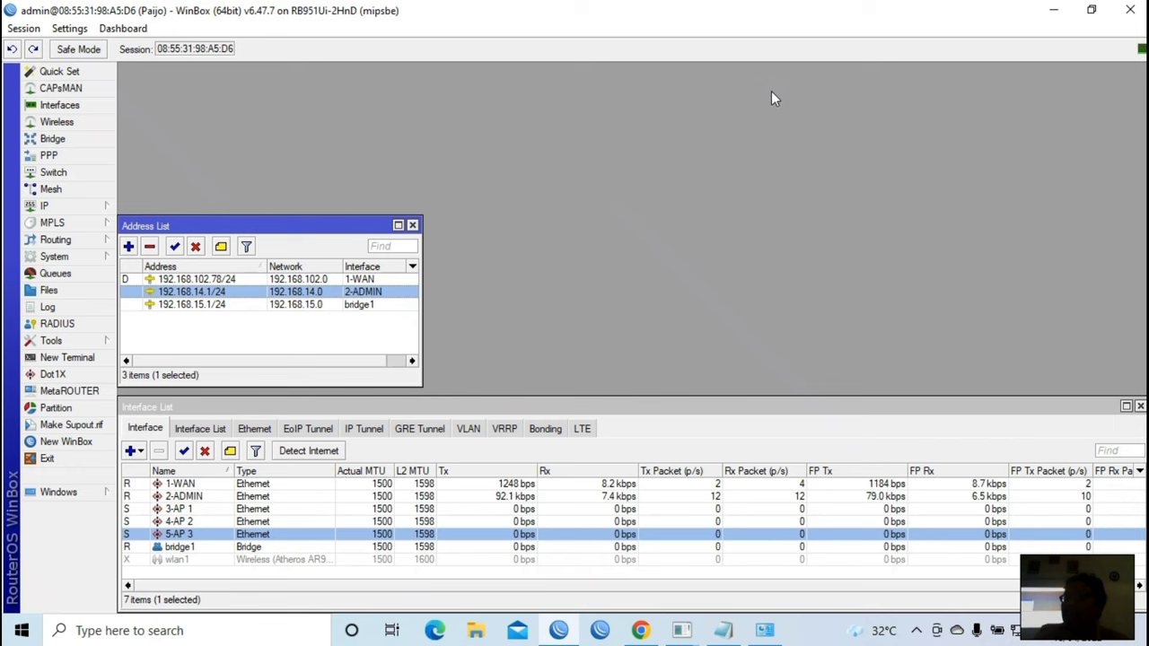
{"action": "left_click", "coordinate": [640, 631]}
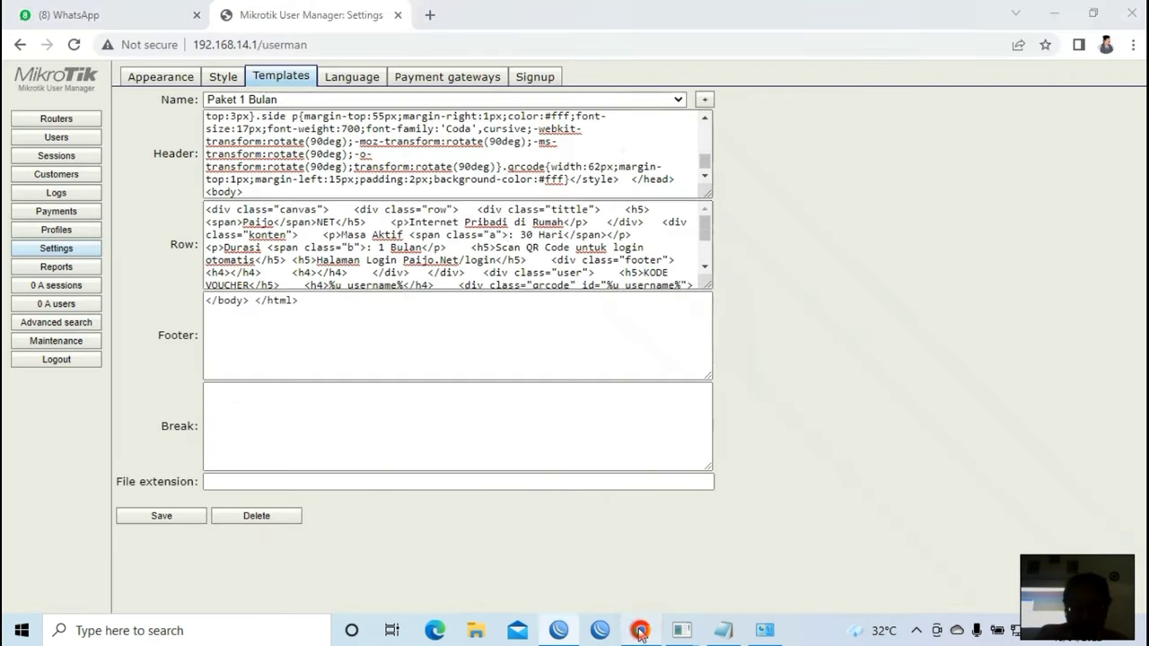
Cancel the Create template dialog, keep Paket 1 Bulan selected, and switch back to WinBox.
{"action": "left_click", "coordinate": [709, 100]}
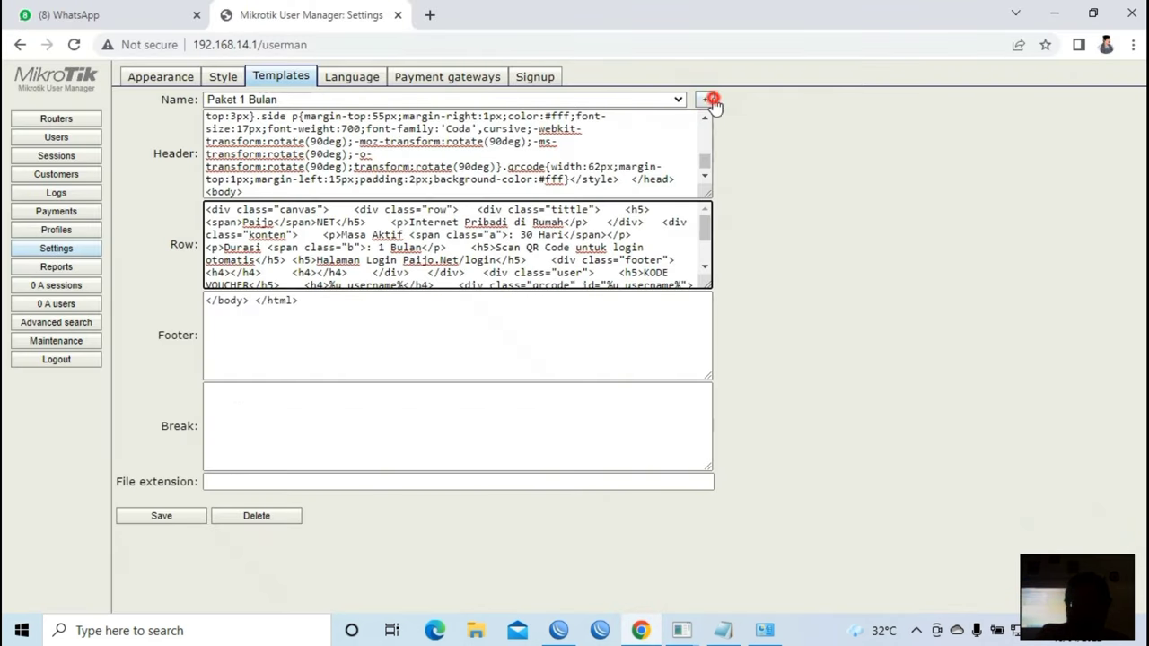
{"action": "left_click", "coordinate": [555, 334]}
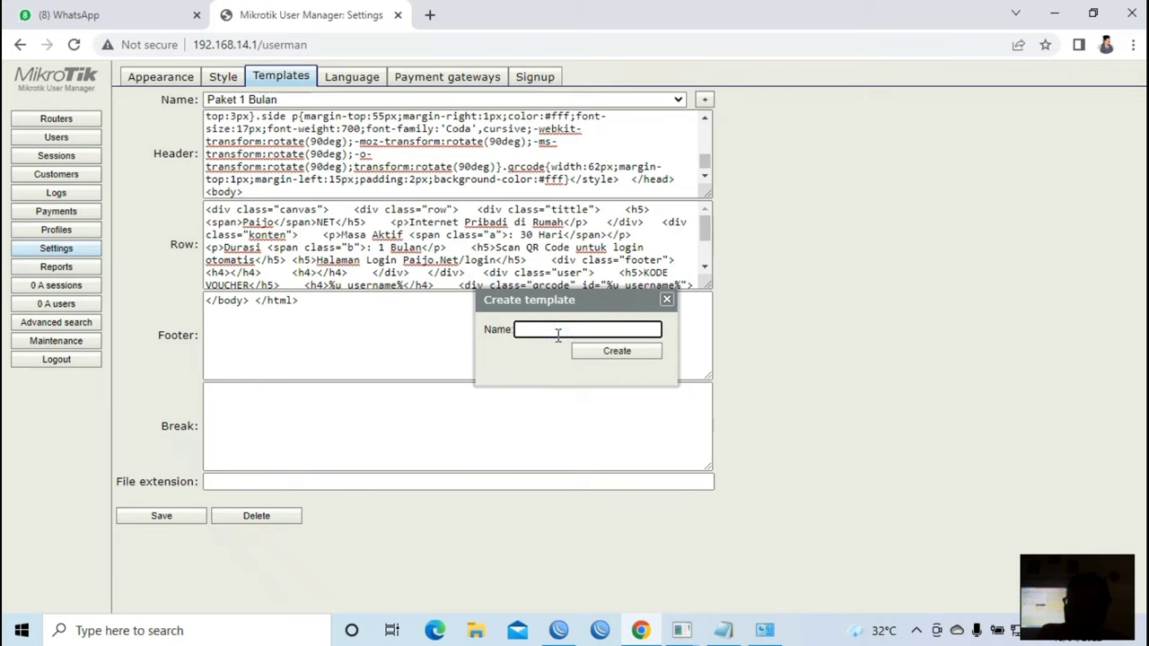
{"action": "left_click", "coordinate": [668, 300]}
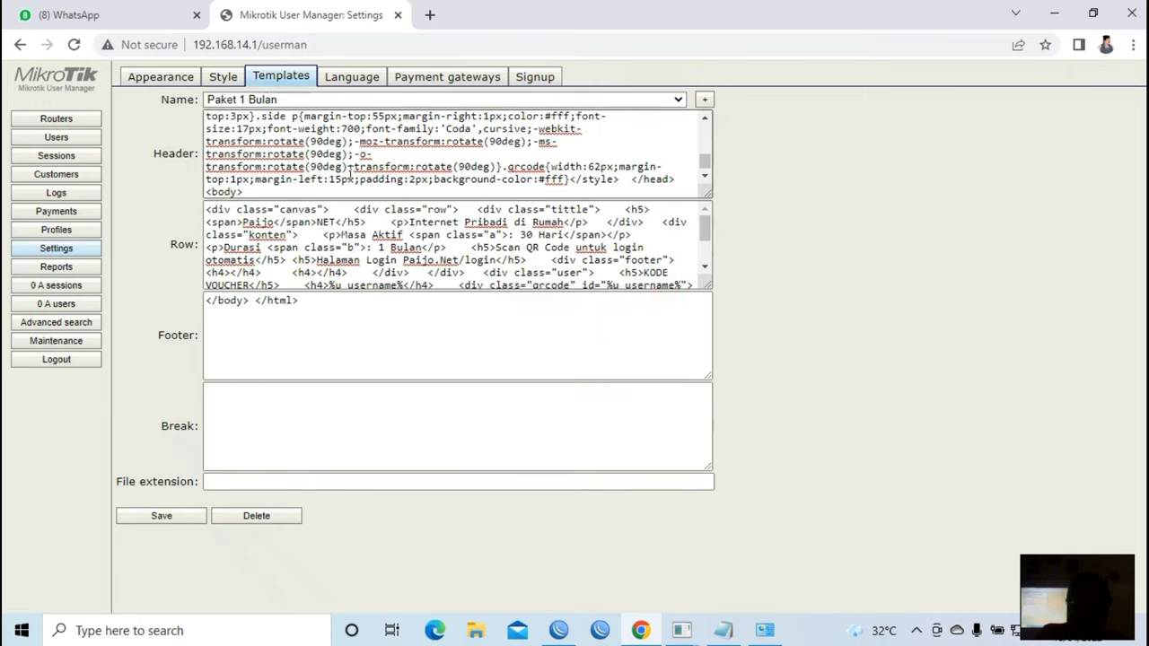
{"action": "left_click", "coordinate": [419, 244]}
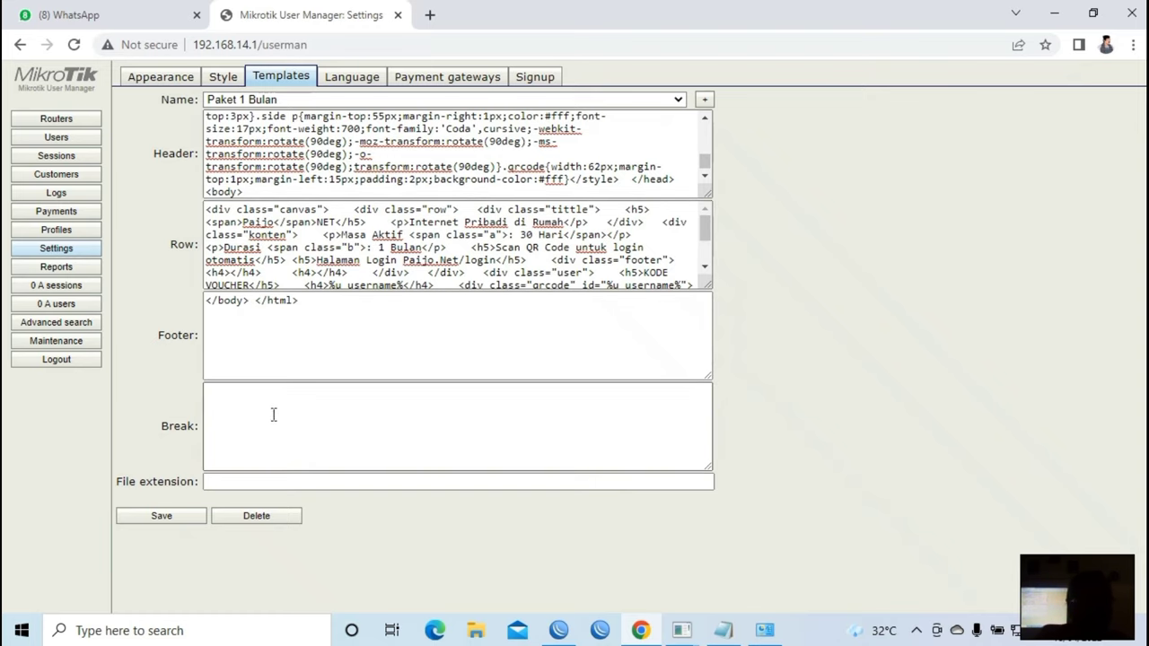
{"action": "left_click", "coordinate": [361, 99]}
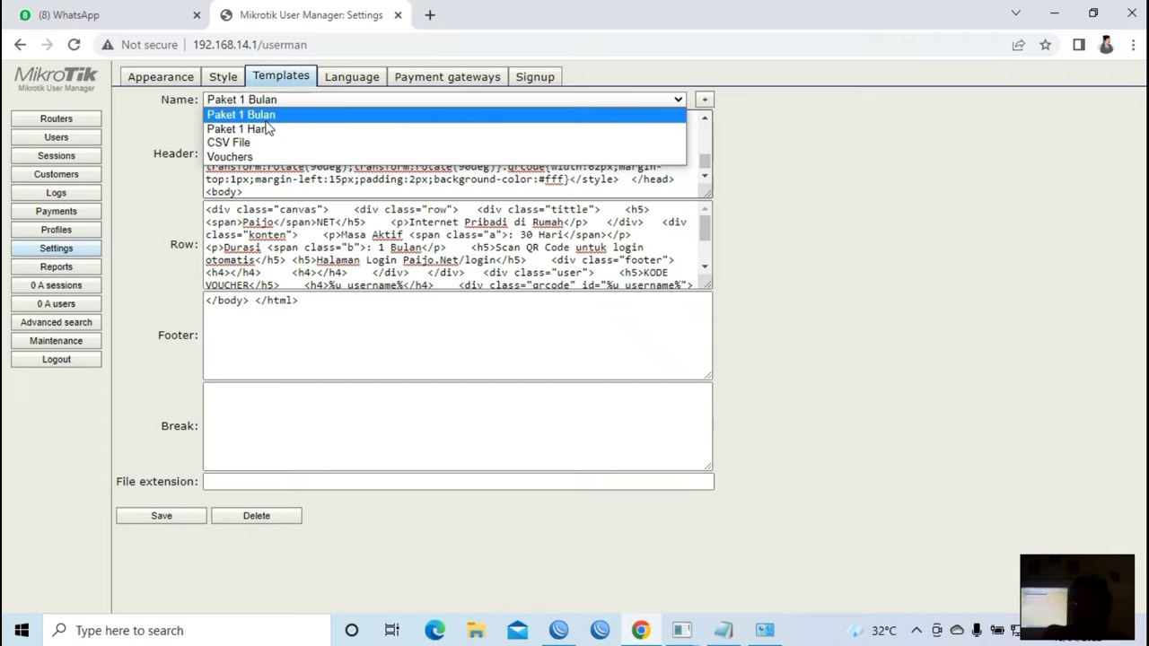
{"action": "left_click", "coordinate": [934, 275]}
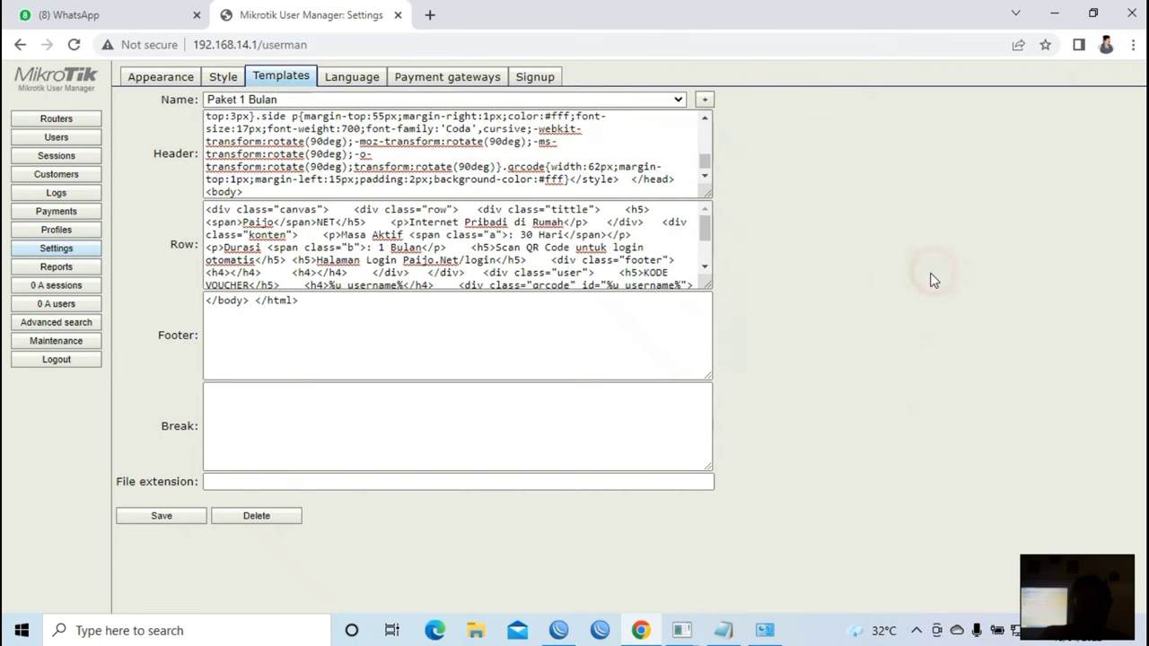
{"action": "left_click", "coordinate": [557, 632]}
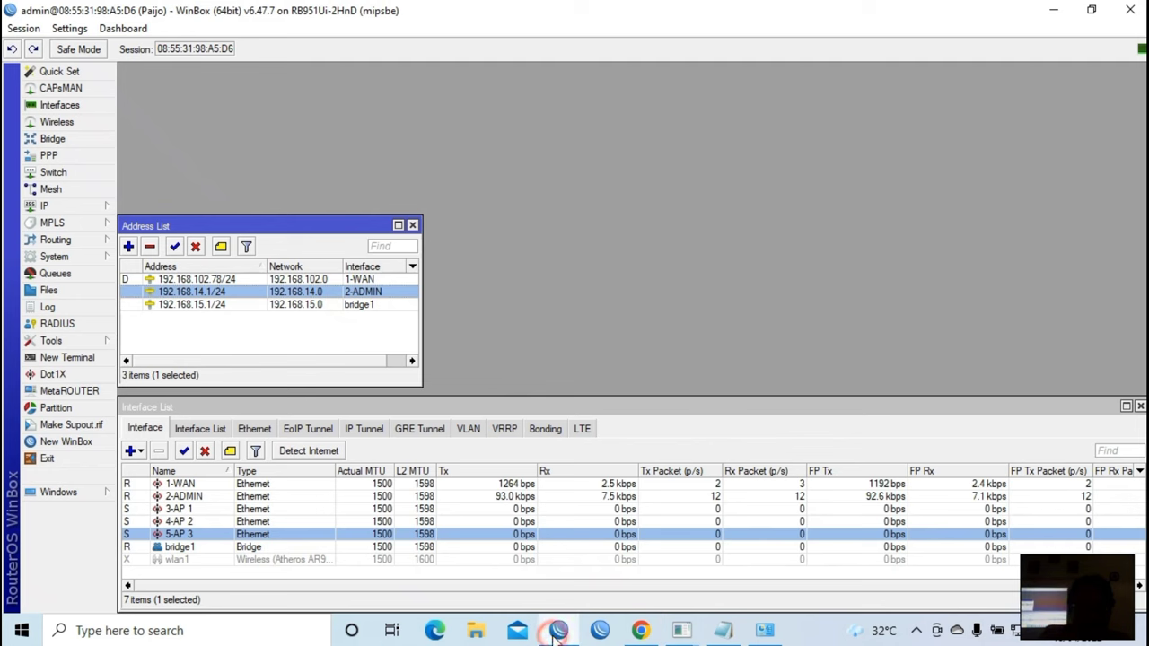
Close the Address List and Interface List windows and open the IP > Hotspot servers window.
{"action": "left_click", "coordinate": [412, 226]}
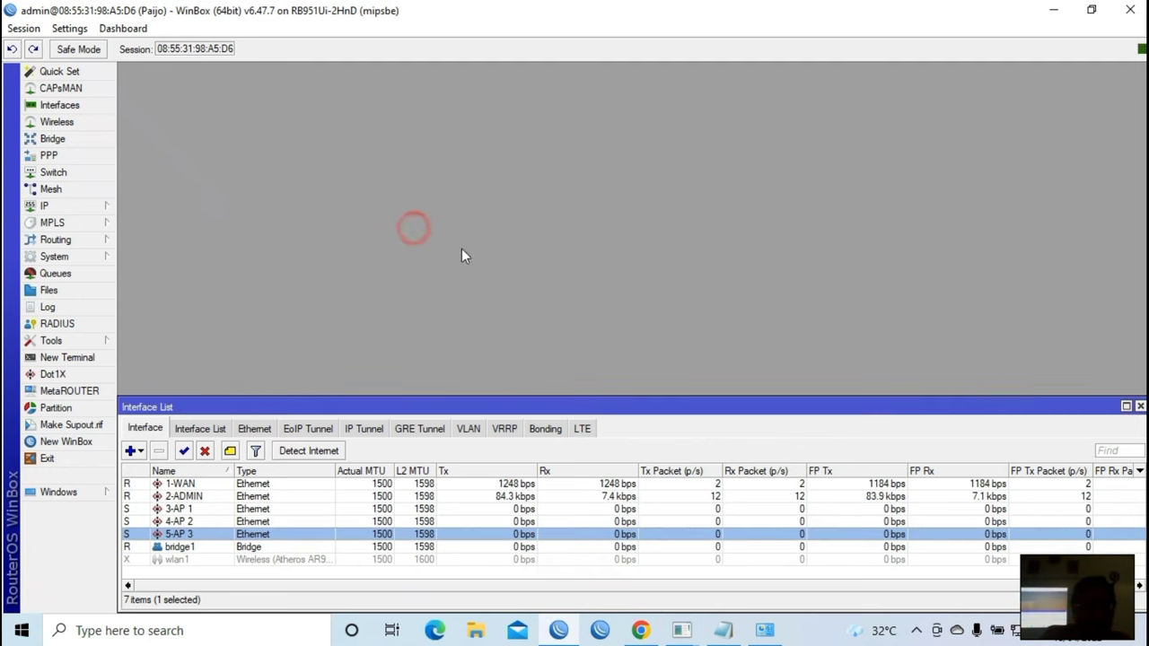
{"action": "left_click", "coordinate": [1138, 406]}
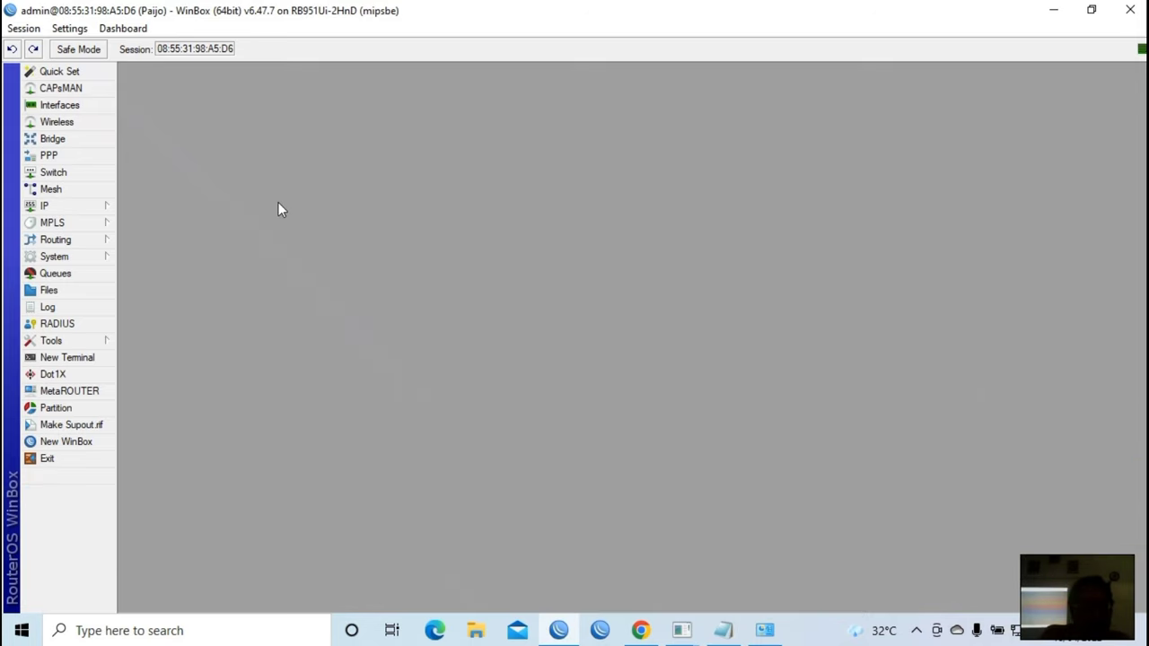
{"action": "left_click", "coordinate": [47, 206]}
{"action": "left_click", "coordinate": [159, 349]}
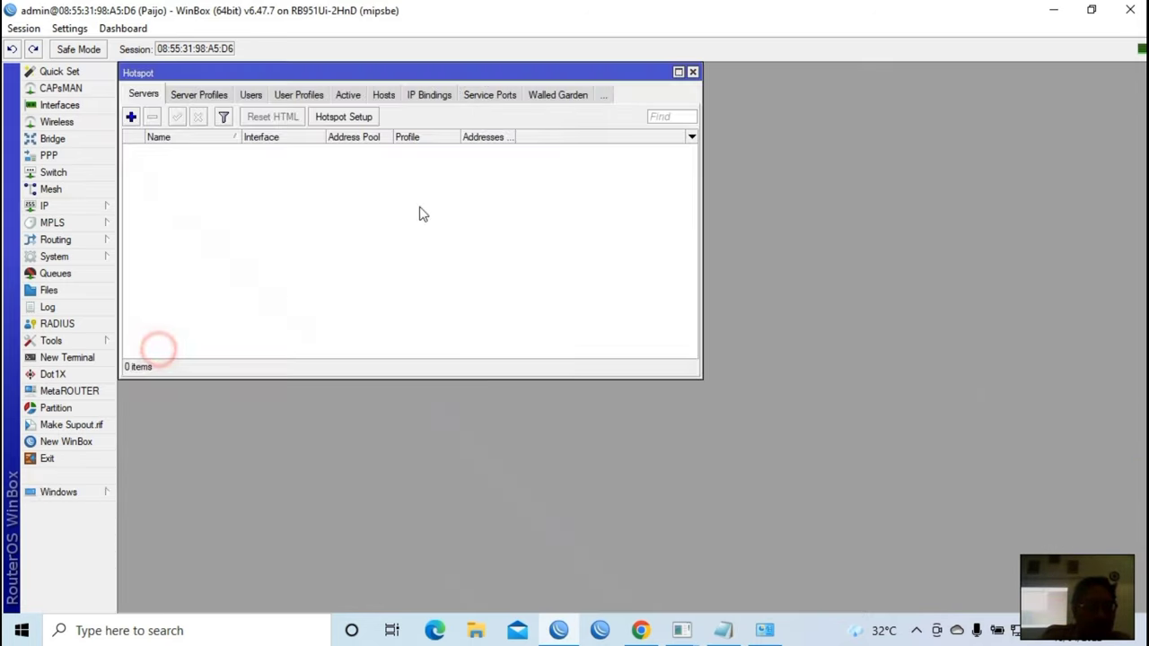
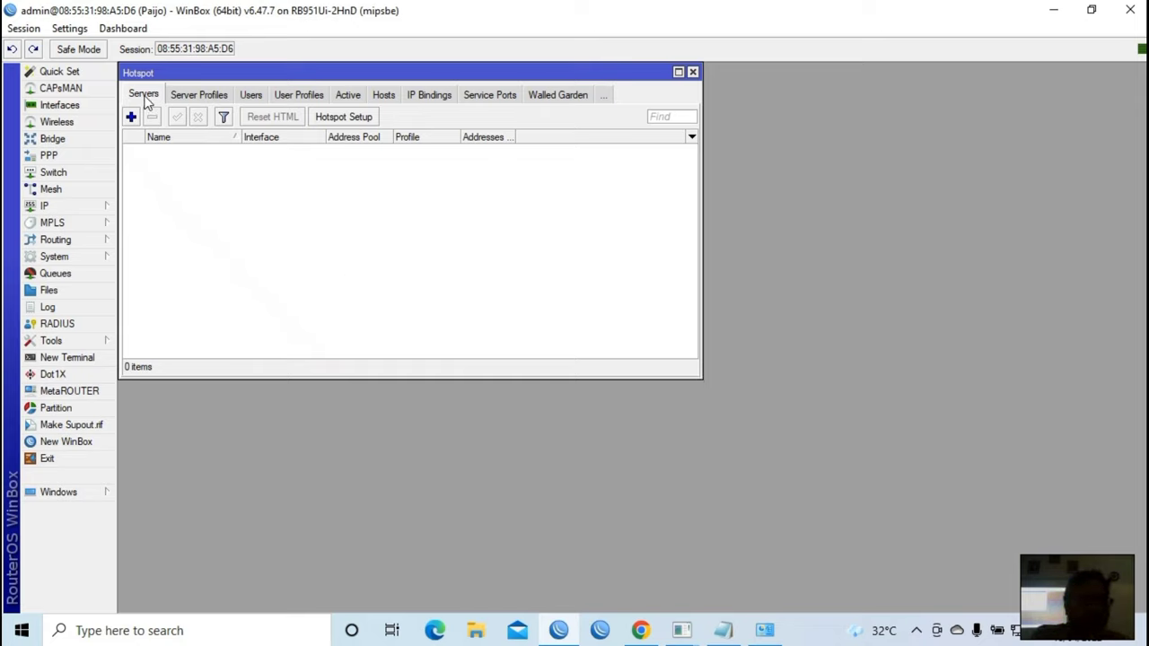
Start the Hotspot Setup wizard and choose bridge1 as the hotspot interface.
{"action": "left_click", "coordinate": [342, 118]}
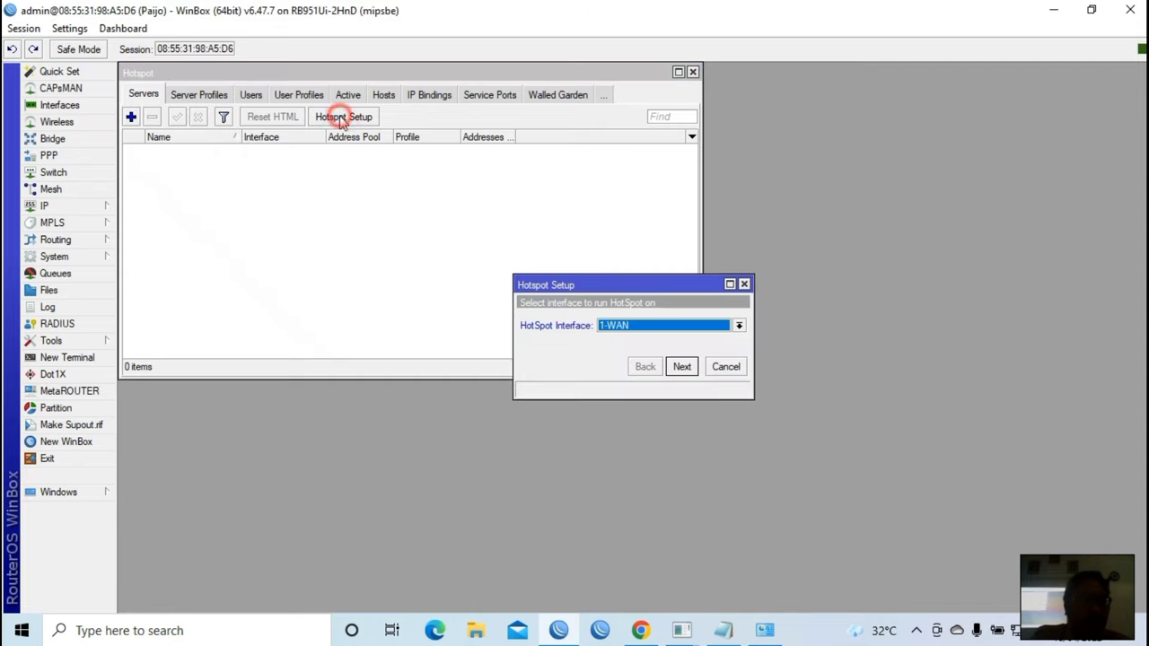
{"action": "left_click", "coordinate": [610, 325]}
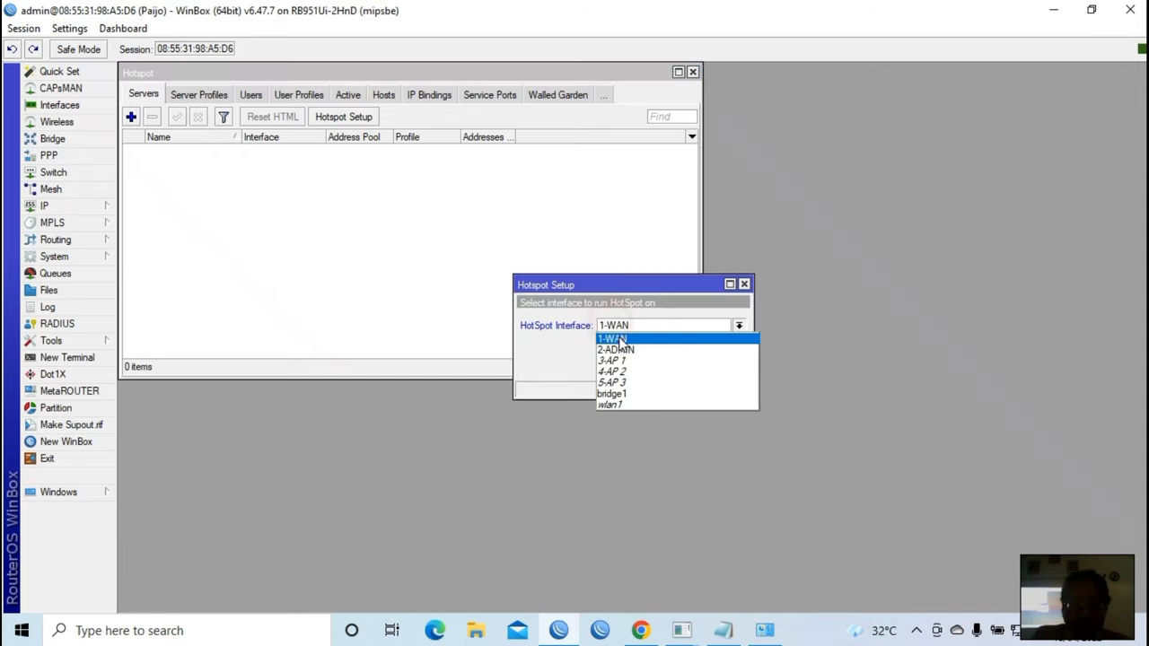
{"action": "left_click", "coordinate": [624, 398]}
{"action": "left_click_drag", "start_coordinate": [628, 284], "coordinate": [548, 216]}
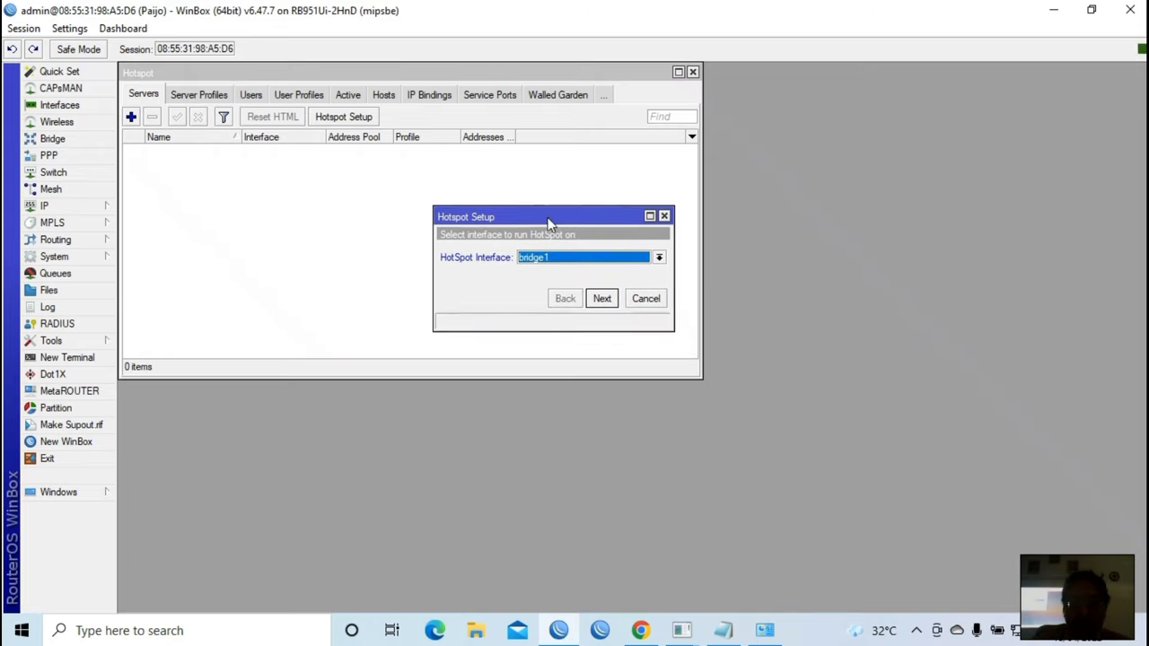
Accept address 192.168.15.1/24, pool 192.168.15.101-200, no certificate, no SMTP, DNS 8.8.8.8/8.8.4.4.
{"action": "left_click", "coordinate": [603, 299]}
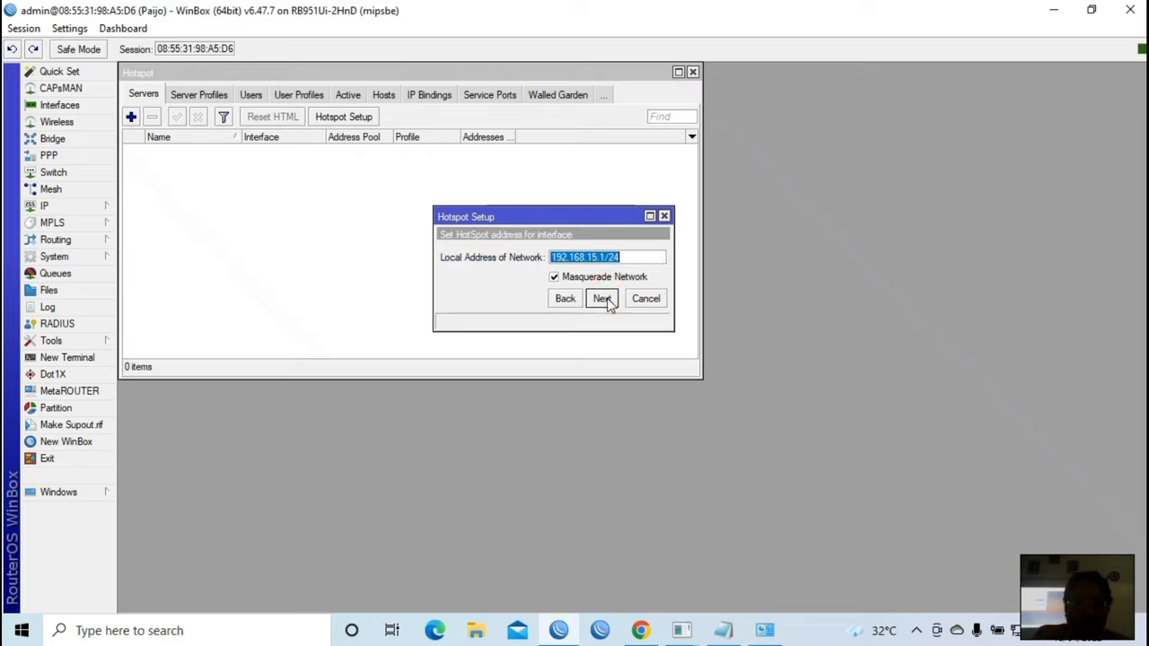
{"action": "left_click", "coordinate": [607, 302]}
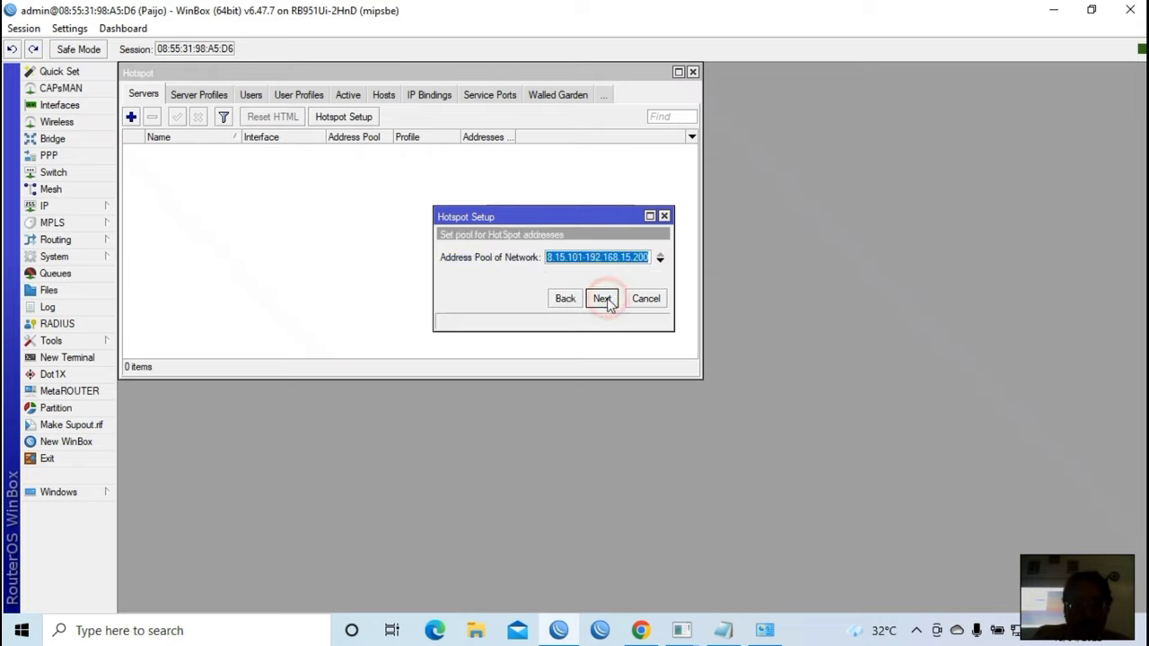
{"action": "left_click", "coordinate": [607, 302]}
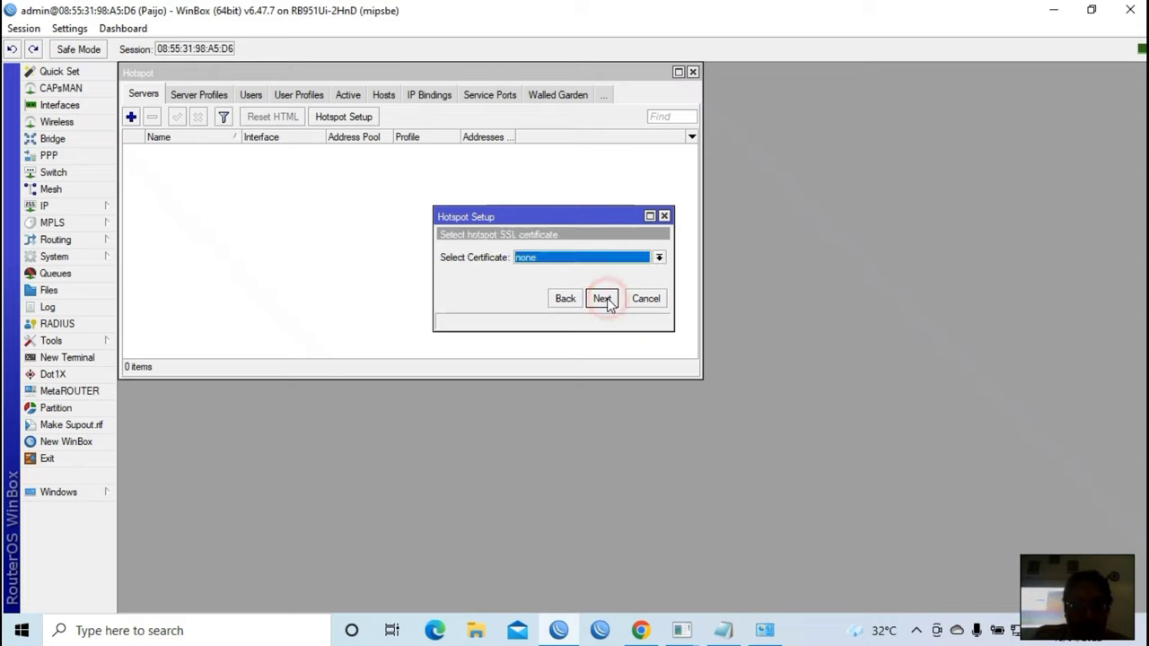
{"action": "left_click", "coordinate": [602, 299]}
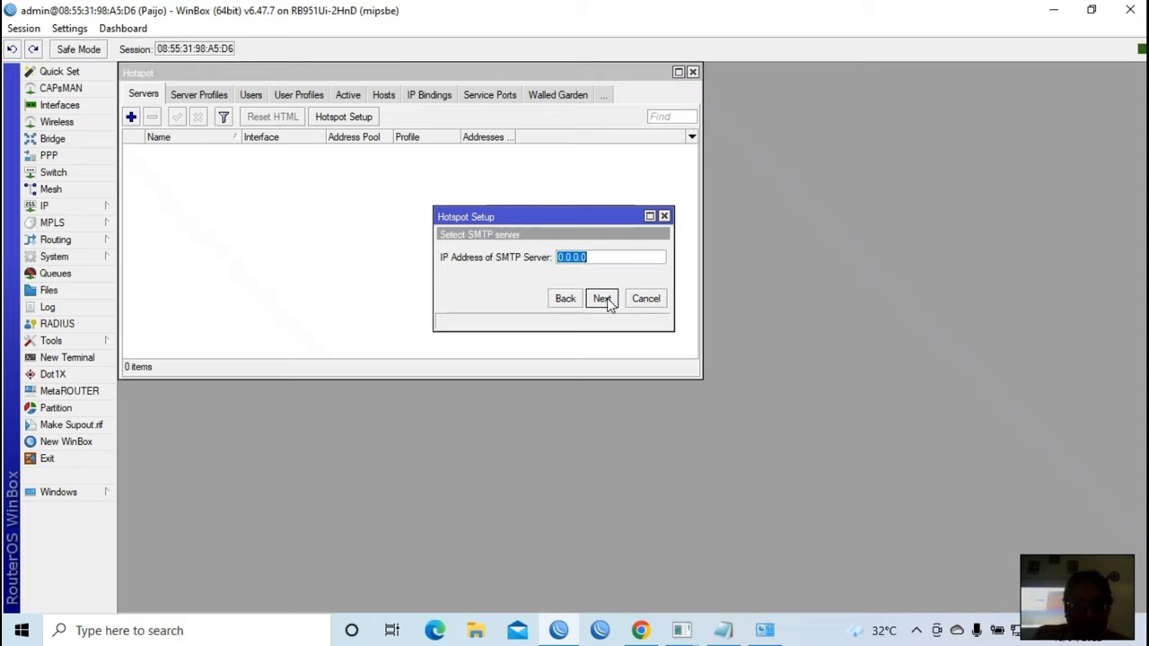
{"action": "left_click", "coordinate": [602, 299]}
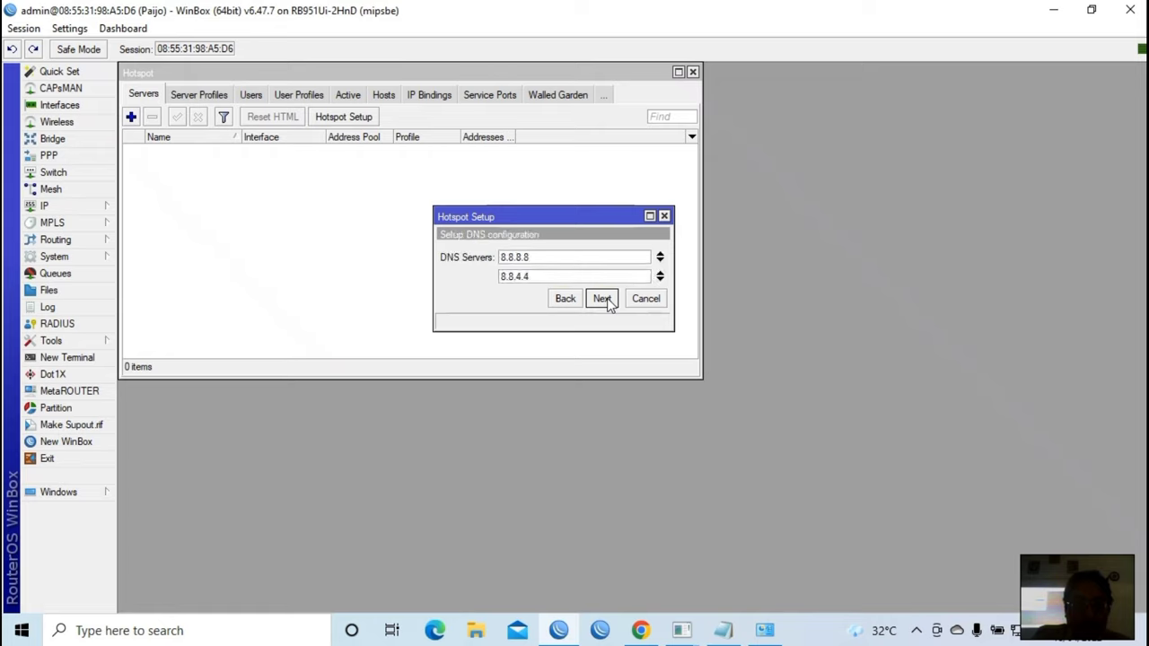
{"action": "left_click", "coordinate": [607, 302]}
Set the hotspot DNS name to paijo.net, enter the local hotspot user, and finish.
{"action": "left_click", "coordinate": [533, 254]}
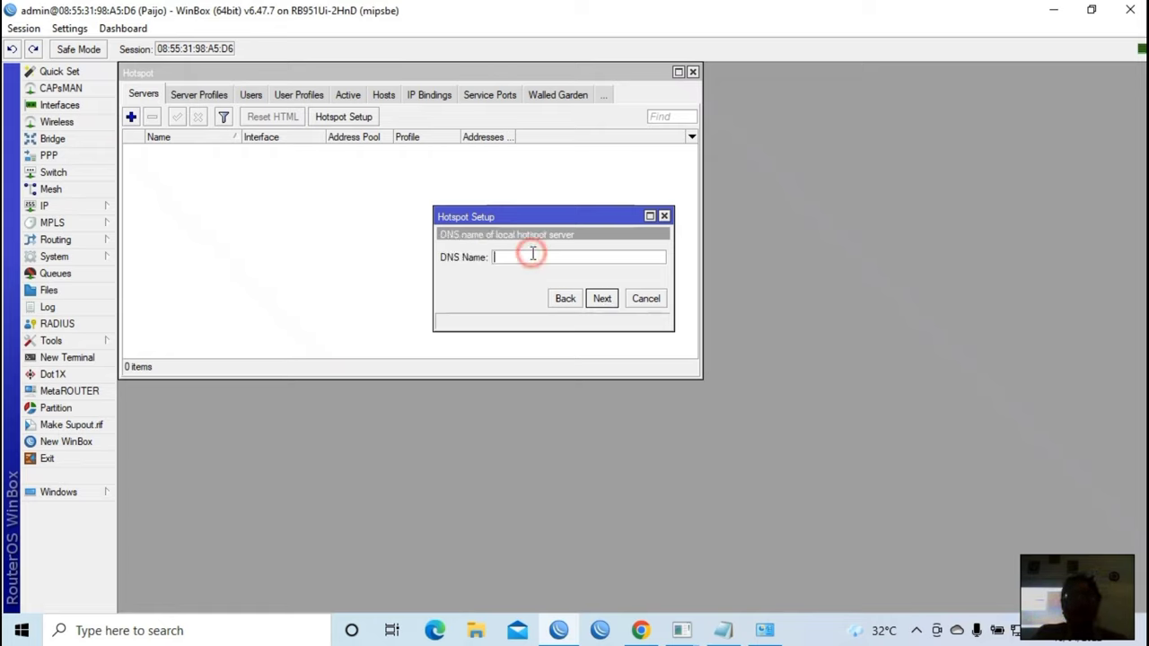
{"action": "type", "text": "p"}
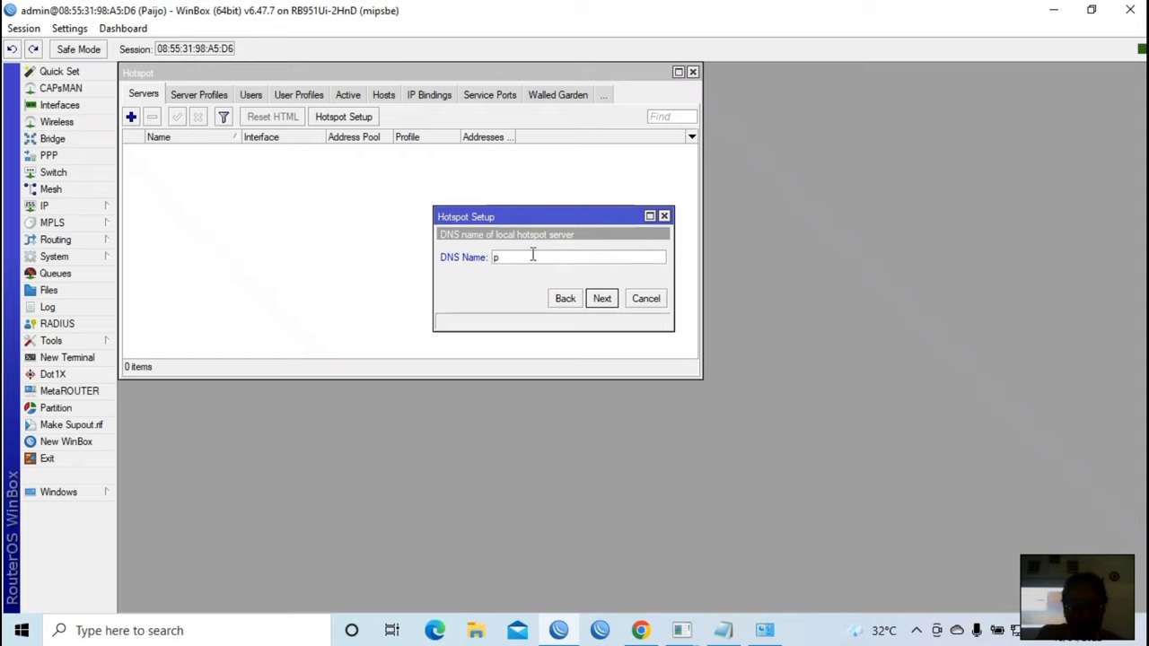
{"action": "type", "text": "aijo.net"}
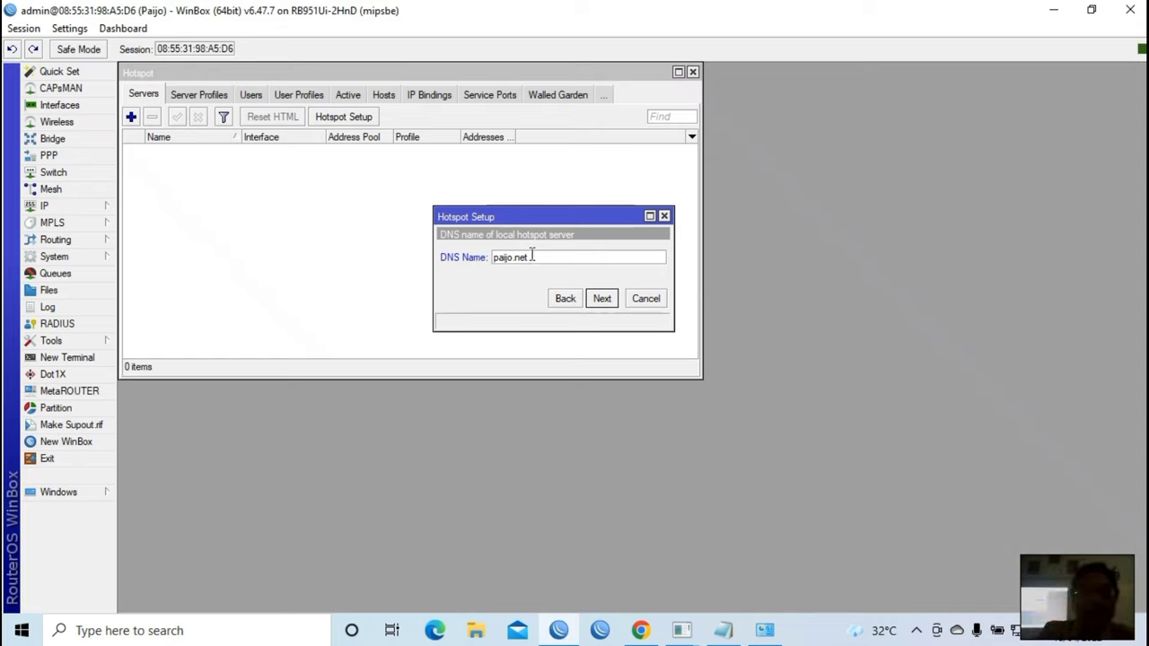
{"action": "left_click", "coordinate": [602, 299]}
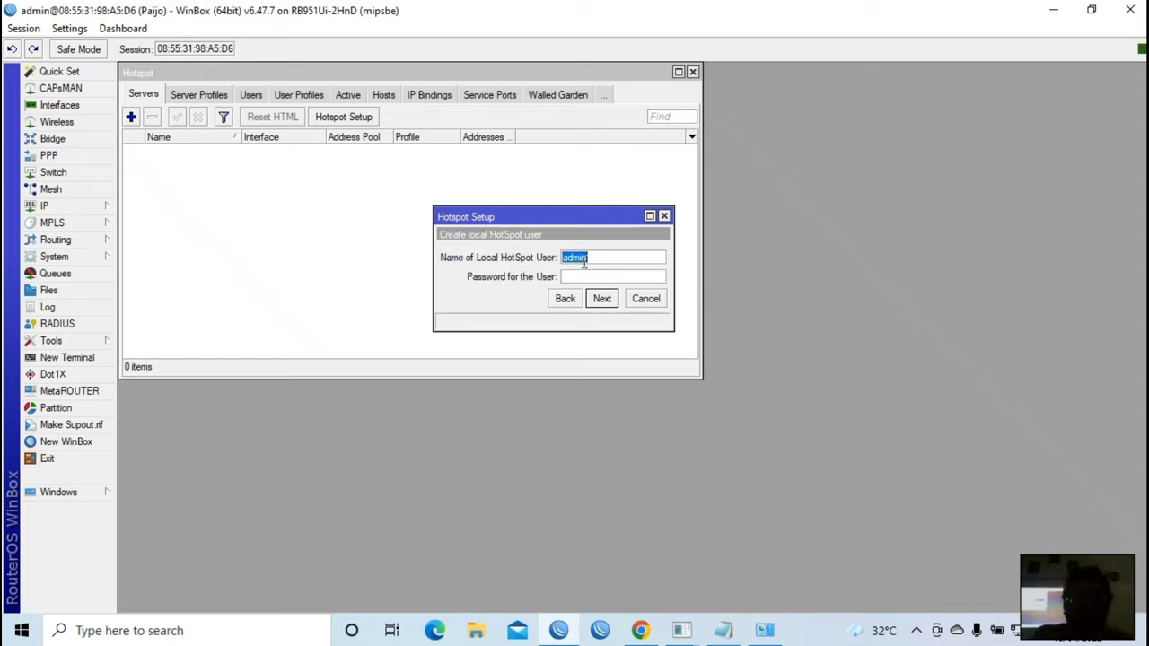
{"action": "double_click", "coordinate": [599, 257]}
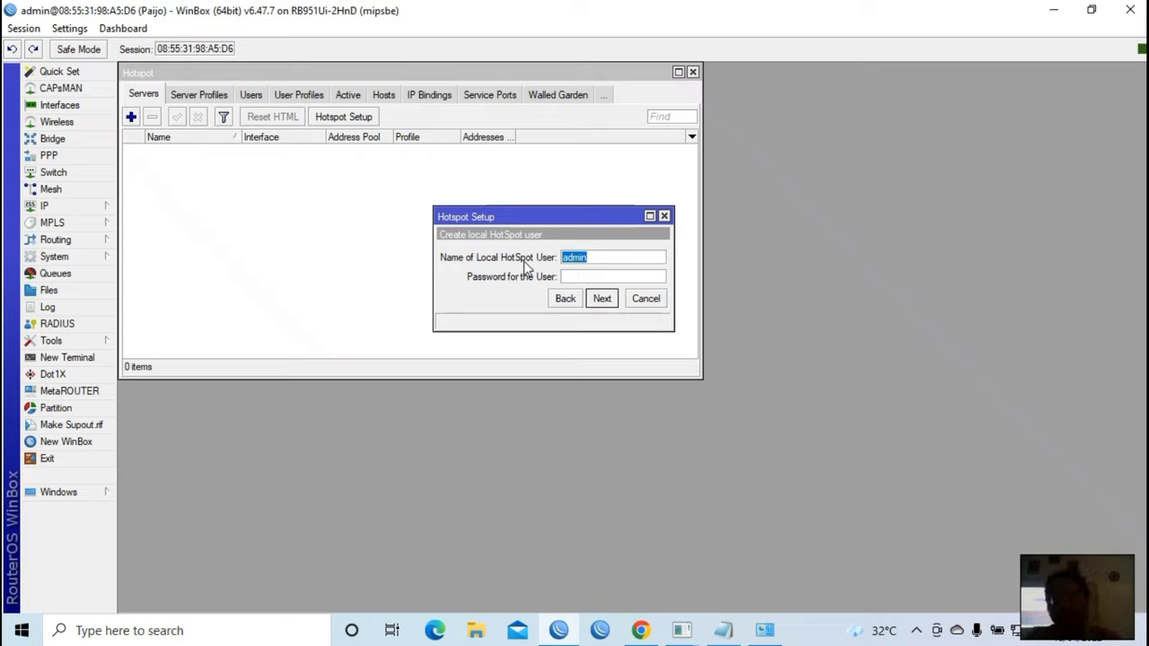
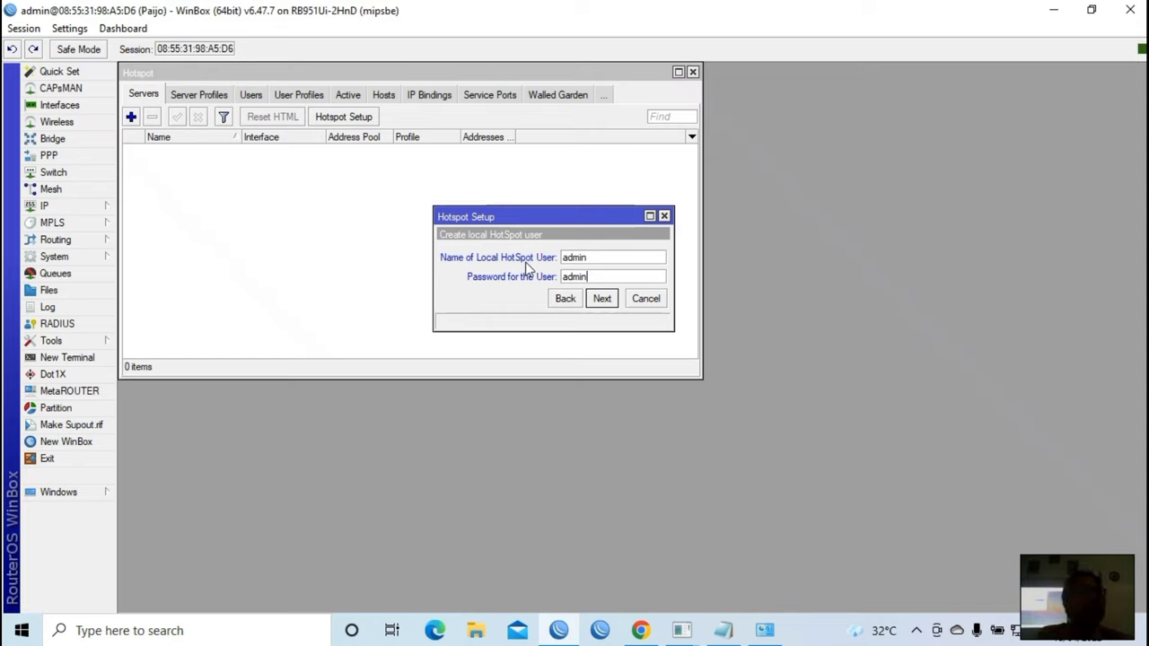
{"action": "left_click", "coordinate": [607, 298]}
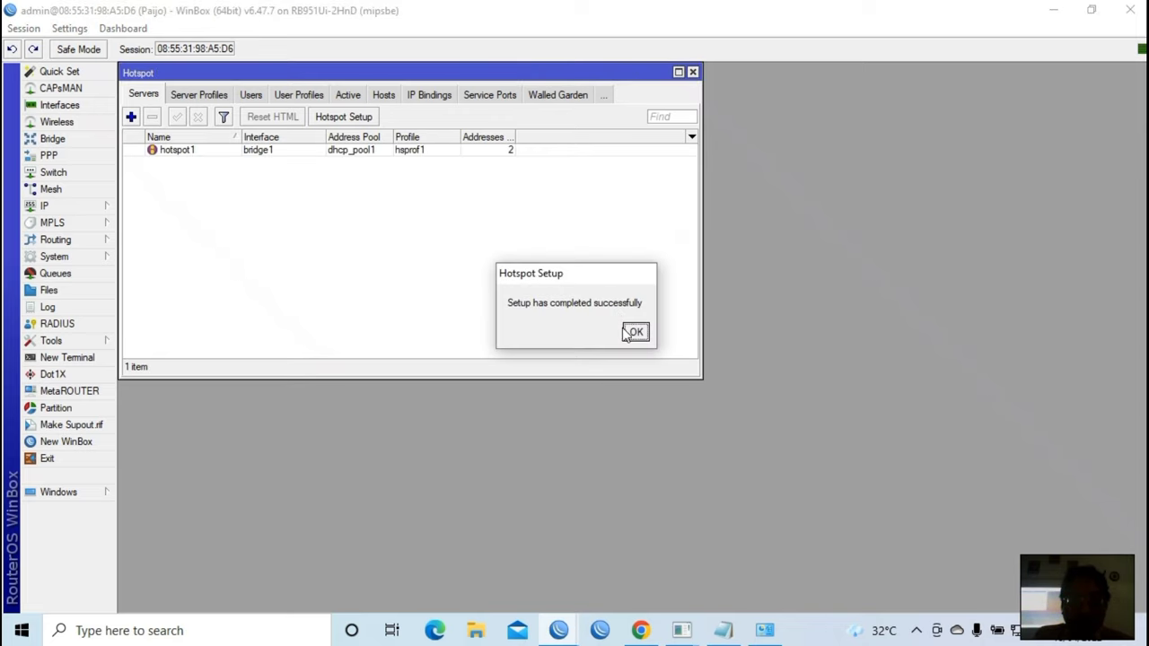
Set hotspot1's Addresses Per MAC to 1 and apply it.
{"action": "left_click", "coordinate": [627, 332]}
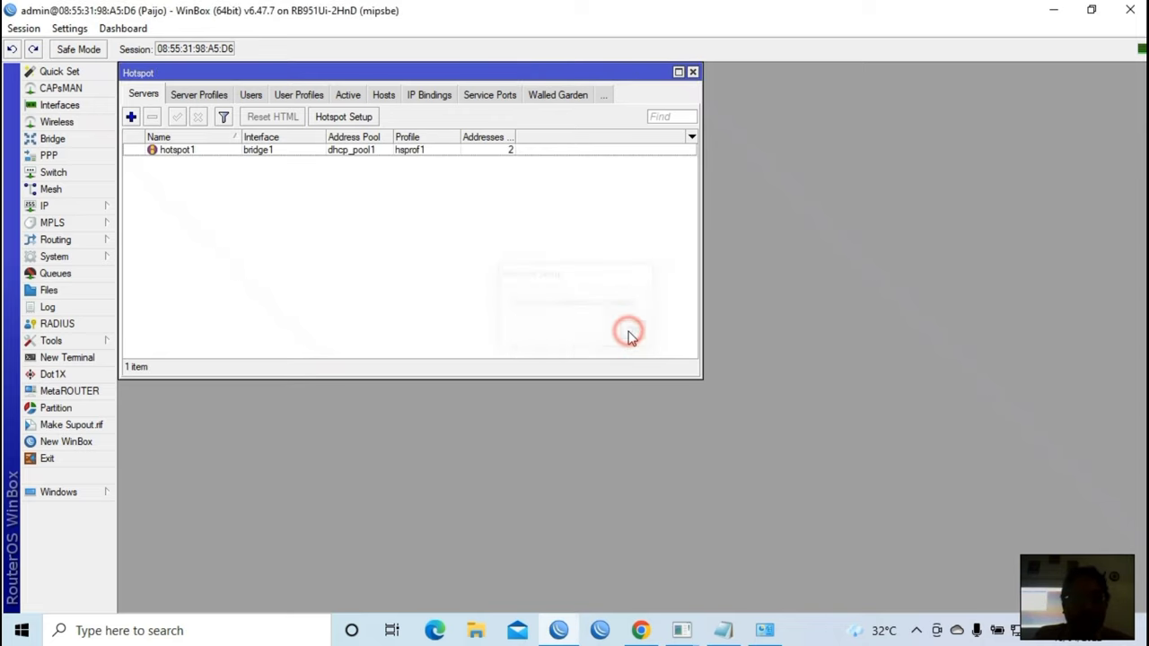
{"action": "double_click", "coordinate": [199, 153]}
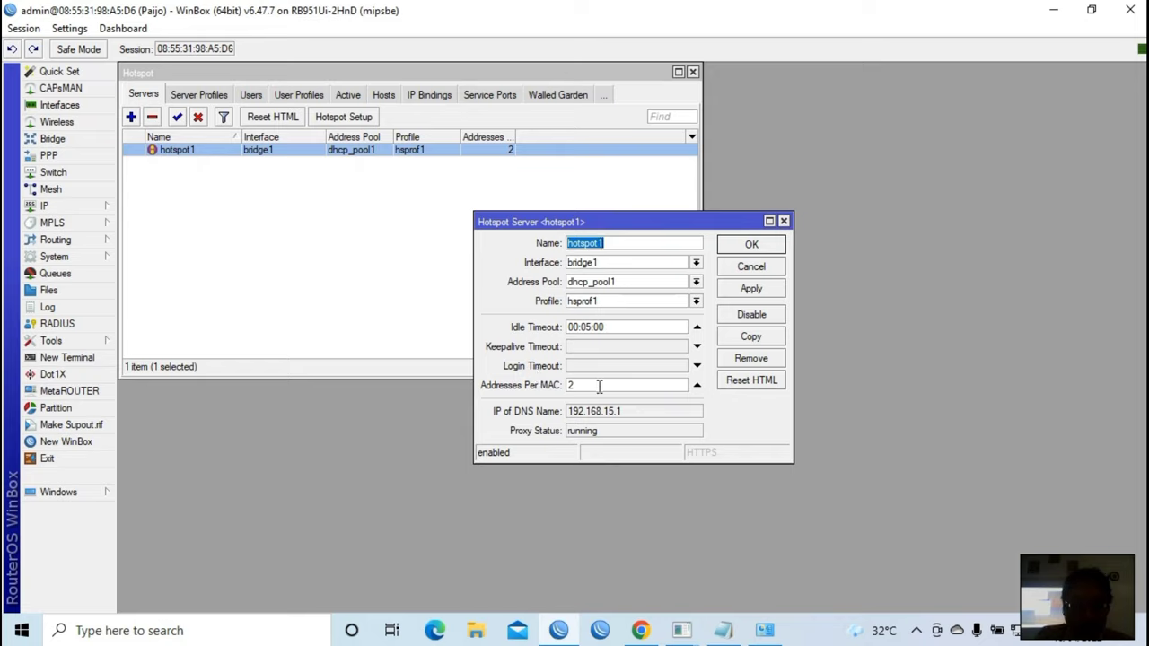
{"action": "left_click", "coordinate": [783, 221]}
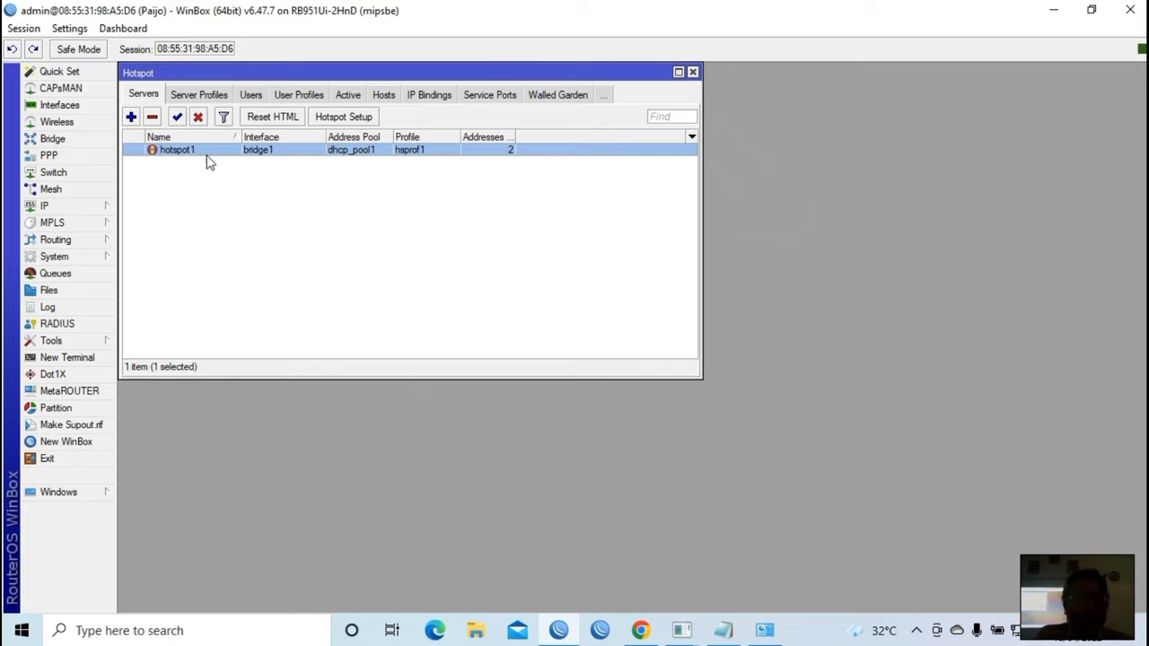
{"action": "double_click", "coordinate": [477, 153]}
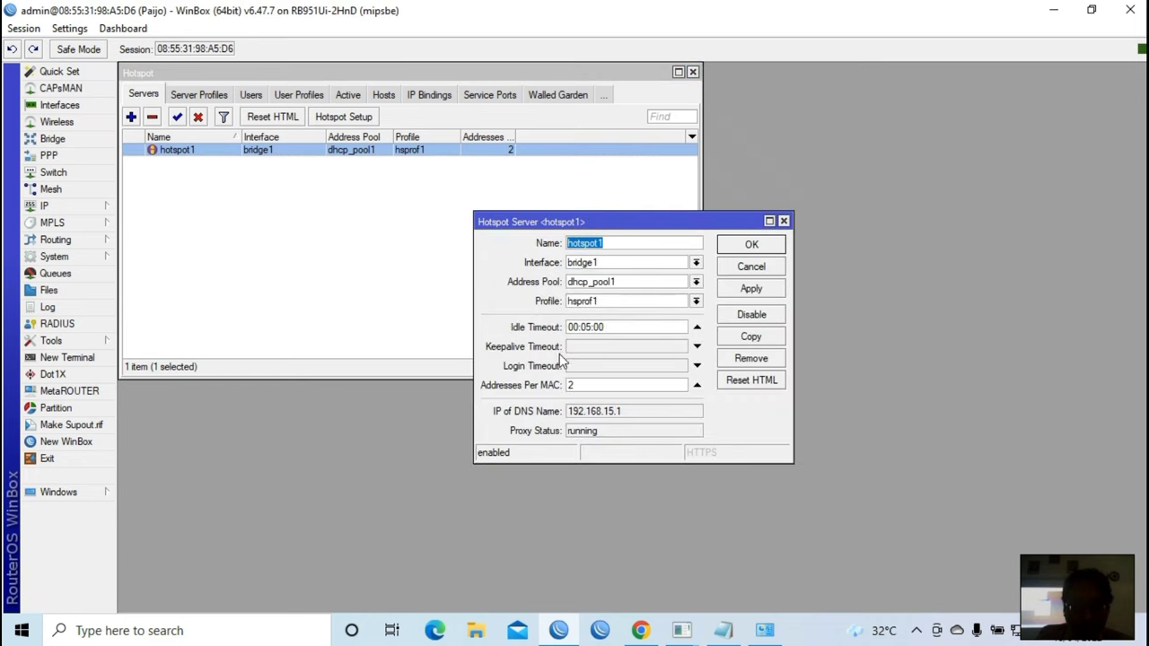
{"action": "double_click", "coordinate": [584, 386]}
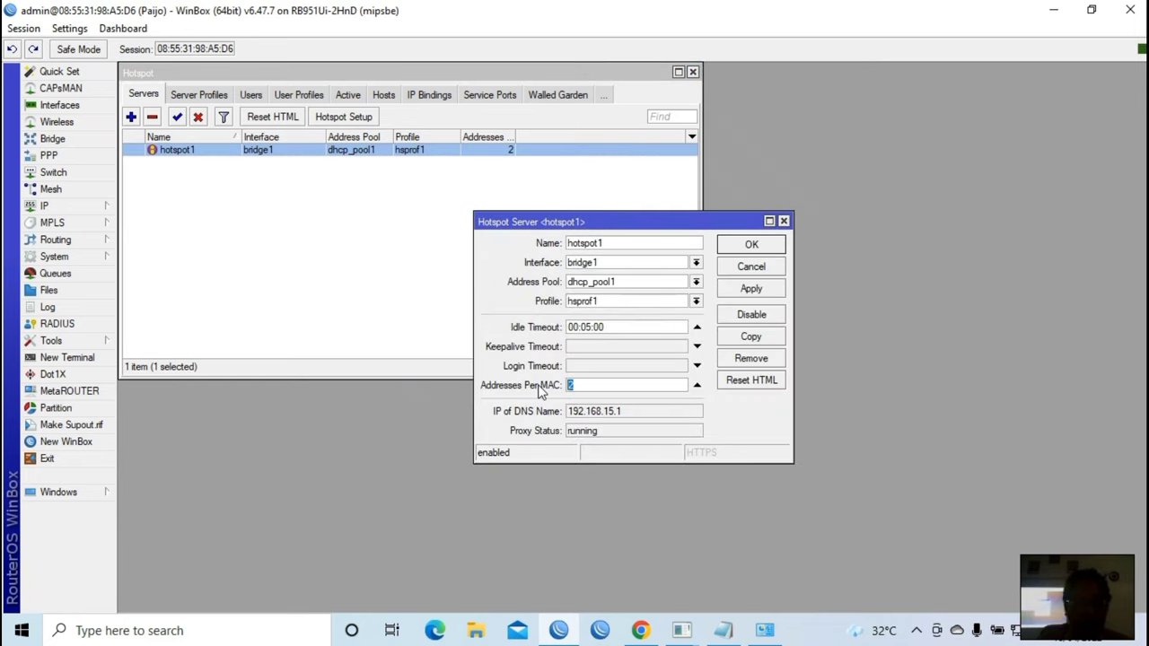
{"action": "type", "text": "1"}
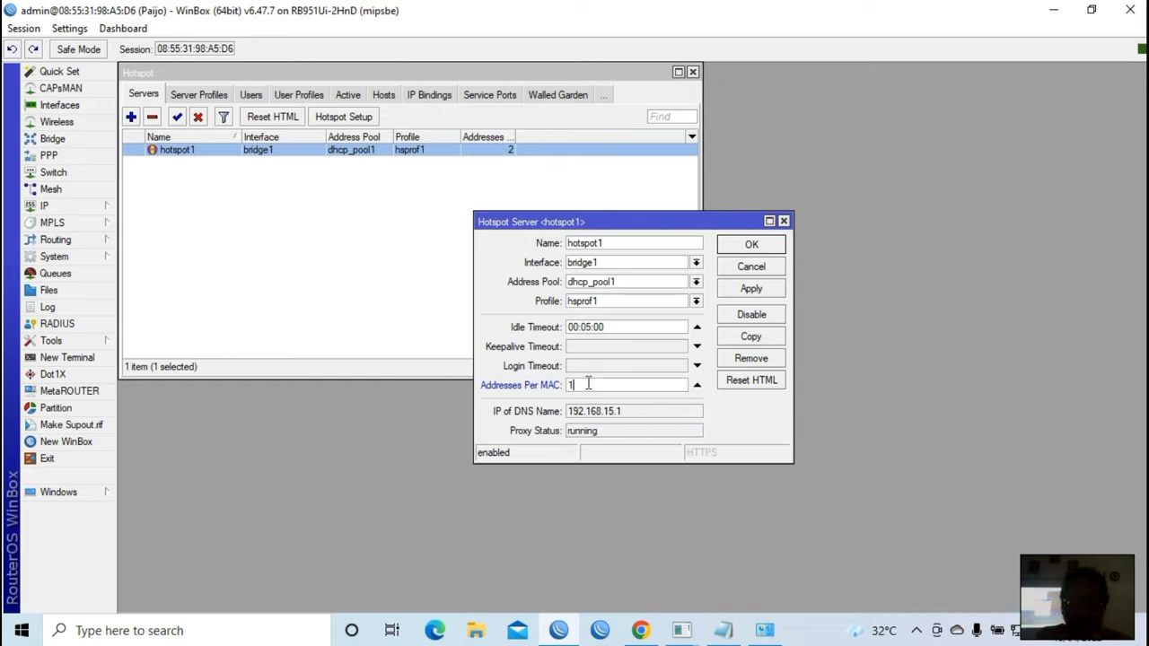
{"action": "left_click", "coordinate": [731, 288]}
{"action": "left_click", "coordinate": [733, 256]}
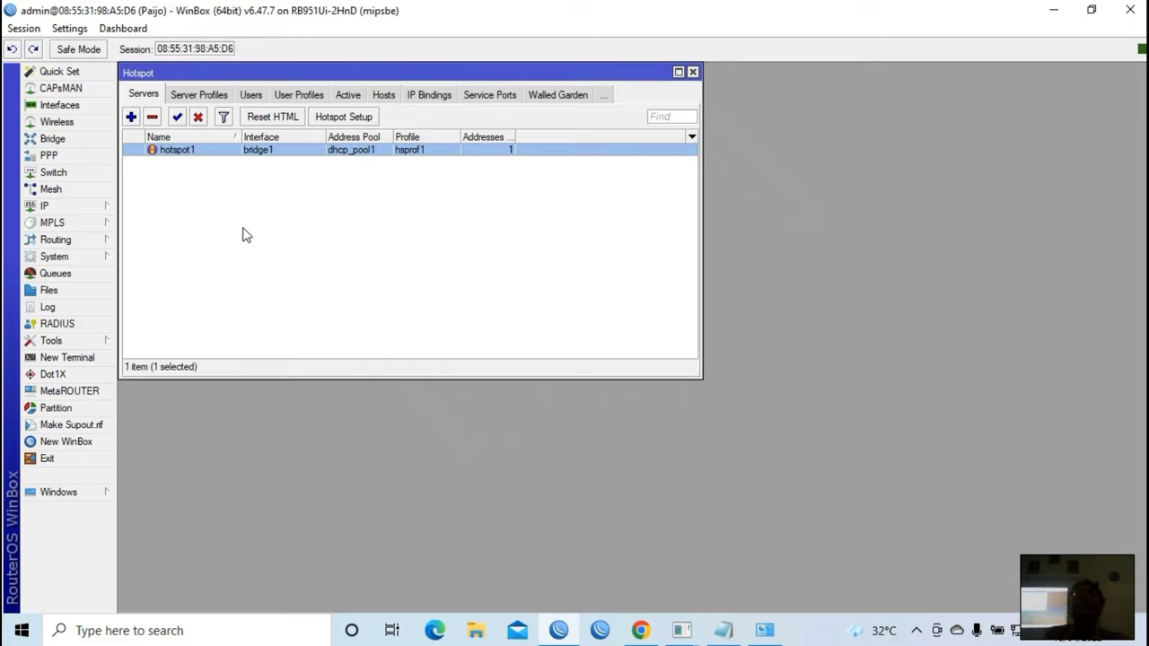
Reopen hotspot1's properties to verify Addresses Per MAC is 1, then close them.
{"action": "double_click", "coordinate": [492, 153]}
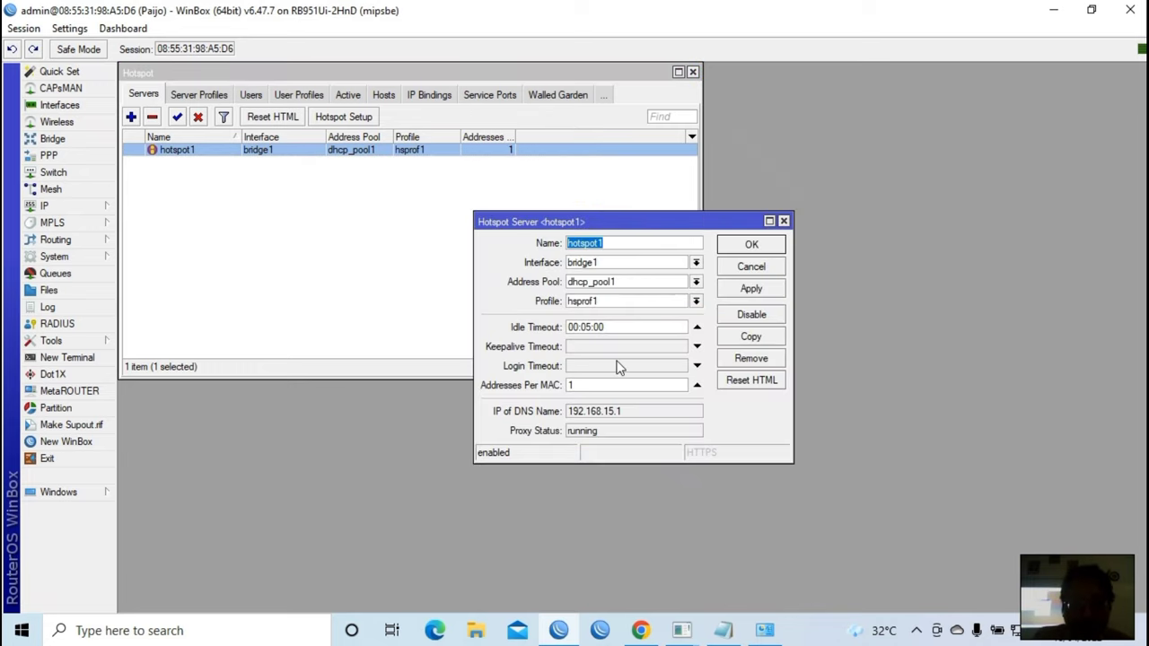
{"action": "left_click_drag", "start_coordinate": [600, 384], "coordinate": [491, 395]}
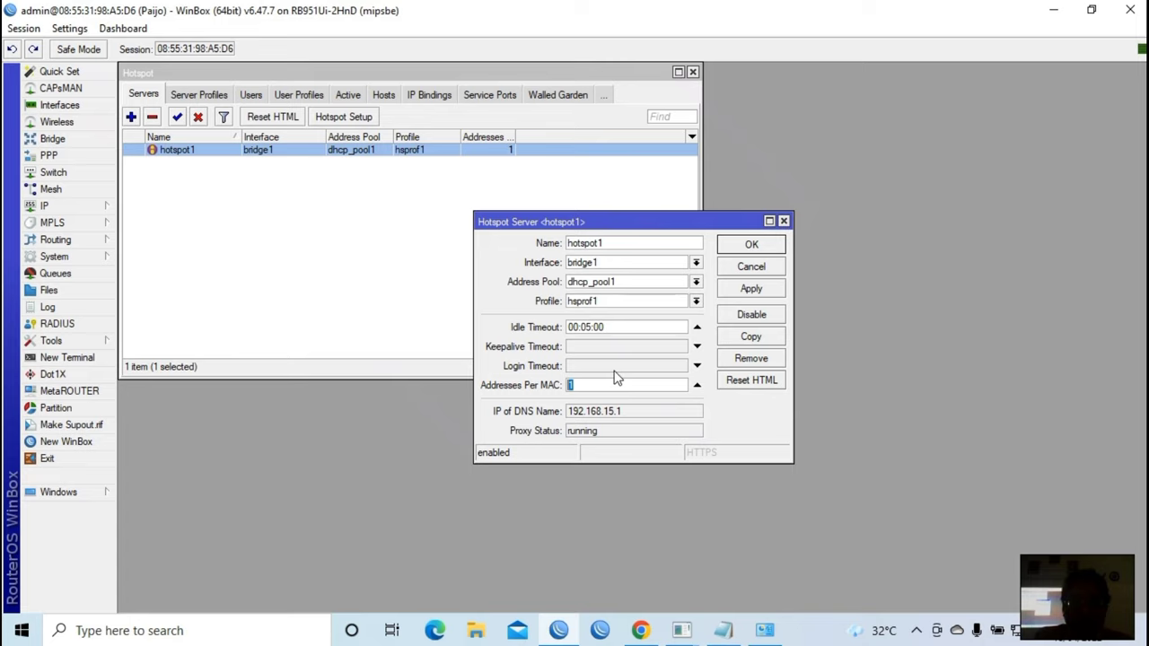
{"action": "left_click", "coordinate": [588, 384]}
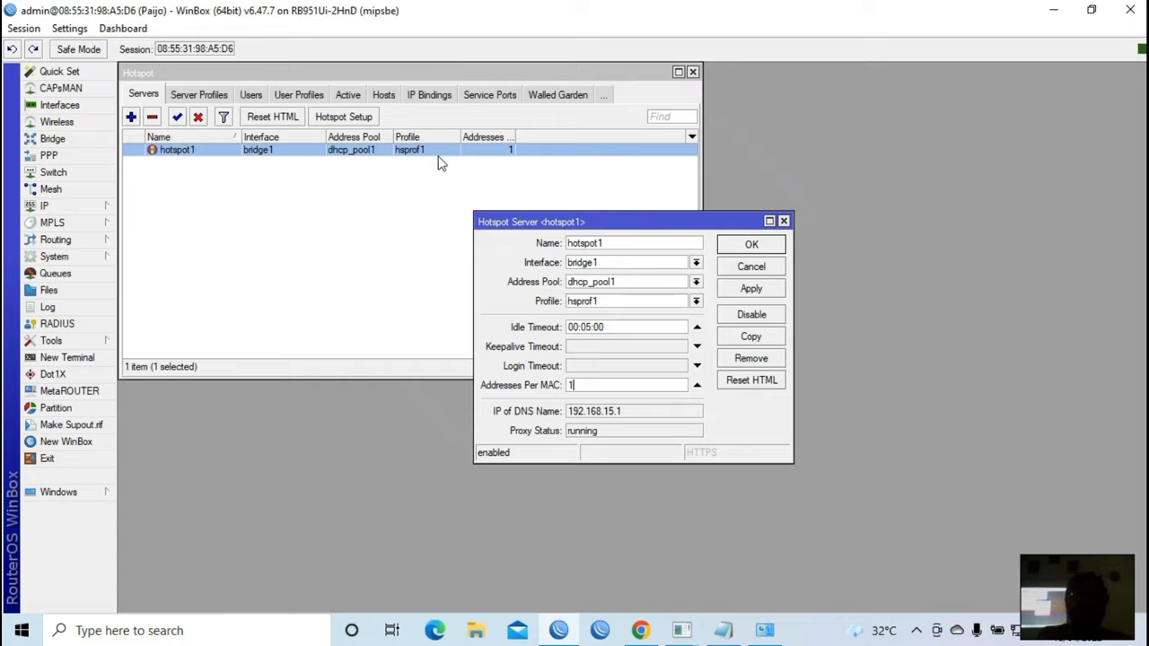
{"action": "left_click", "coordinate": [765, 266]}
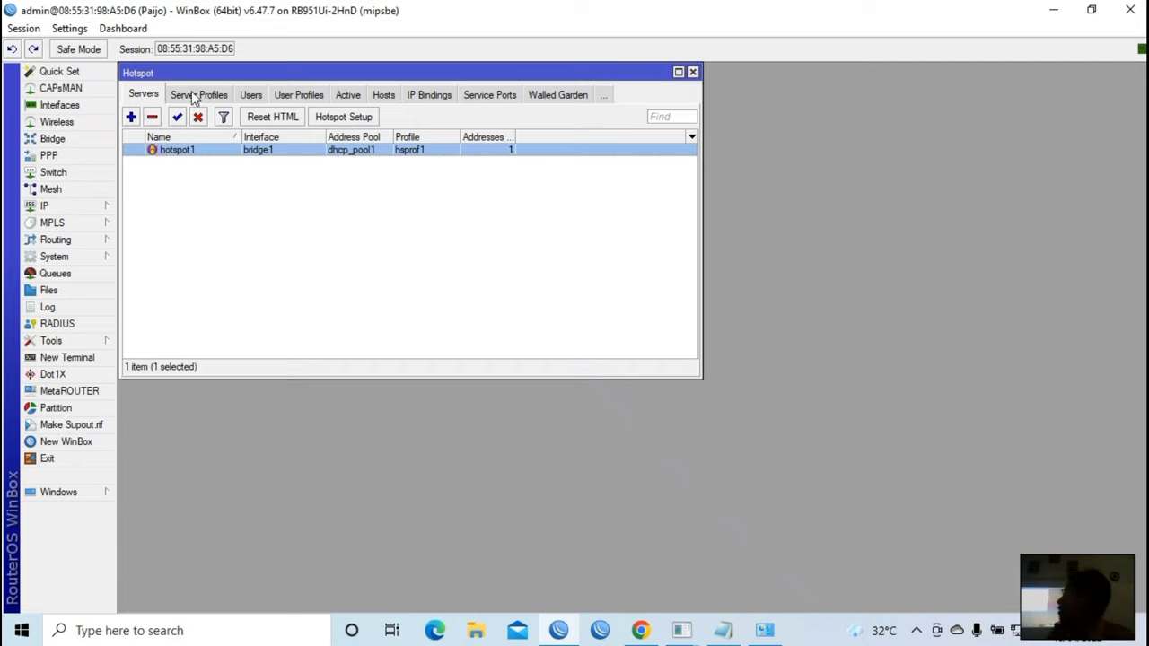
Set hotspot1's Addresses Per MAC to 2 and save it.
{"action": "left_click_drag", "start_coordinate": [239, 71], "coordinate": [408, 172]}
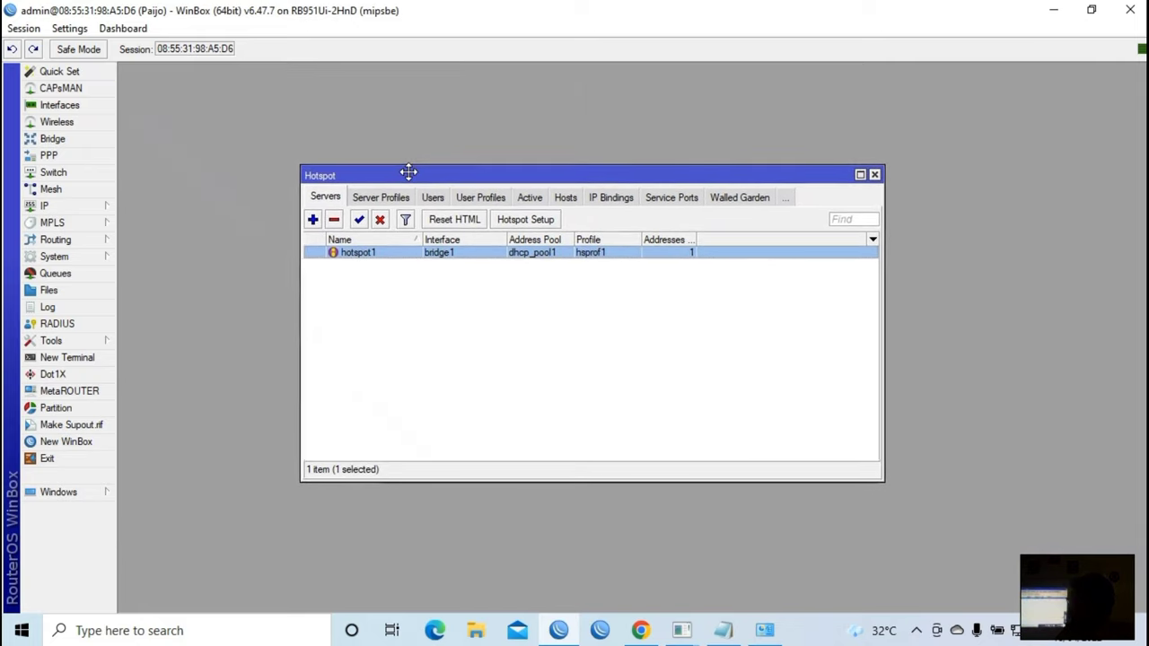
{"action": "double_click", "coordinate": [689, 255]}
{"action": "double_click", "coordinate": [585, 388]}
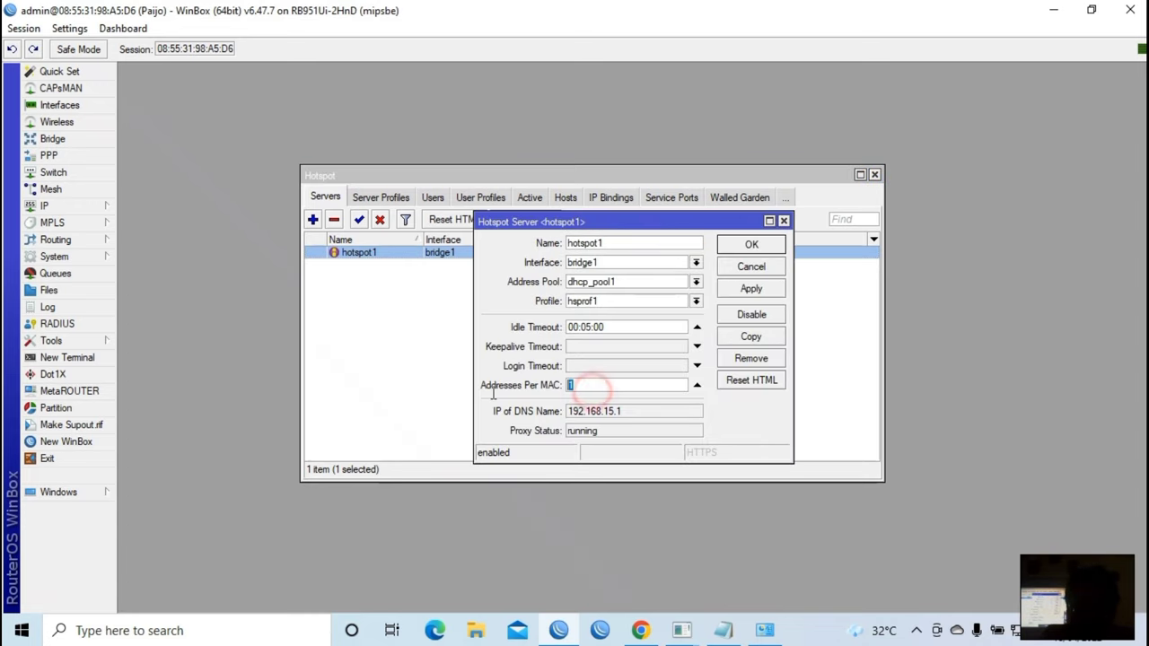
{"action": "type", "text": "2"}
{"action": "left_click", "coordinate": [752, 245]}
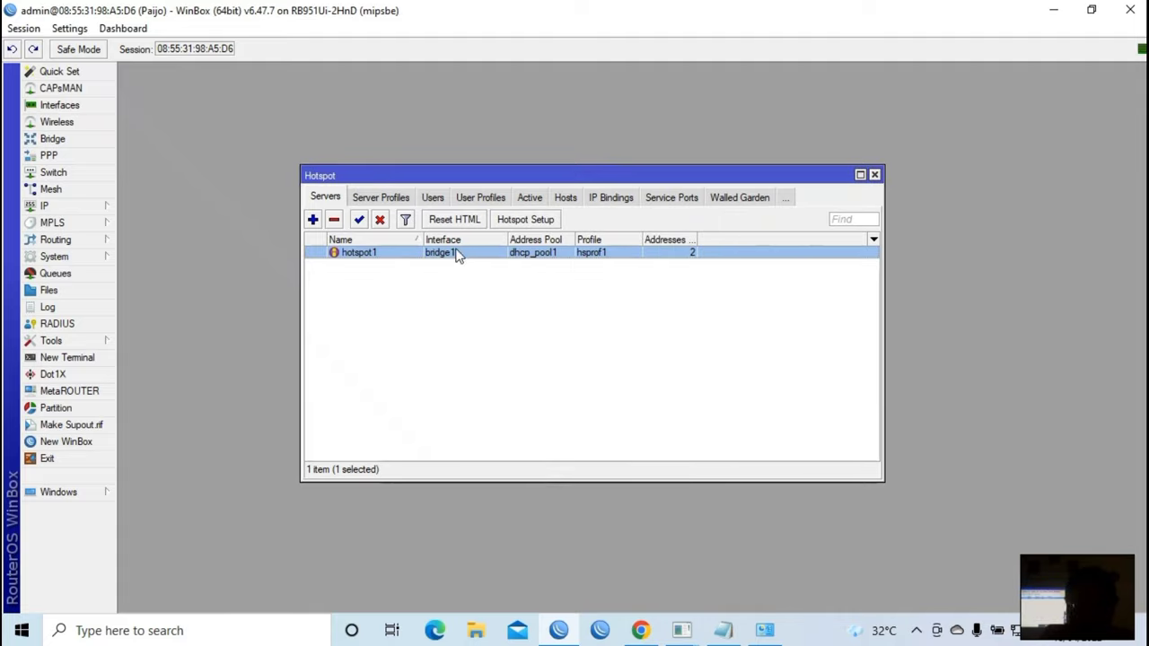
Change hotspot1's Addresses Per MAC back to 1, save, and show the Server Profiles list.
{"action": "double_click", "coordinate": [313, 255]}
{"action": "double_click", "coordinate": [607, 386]}
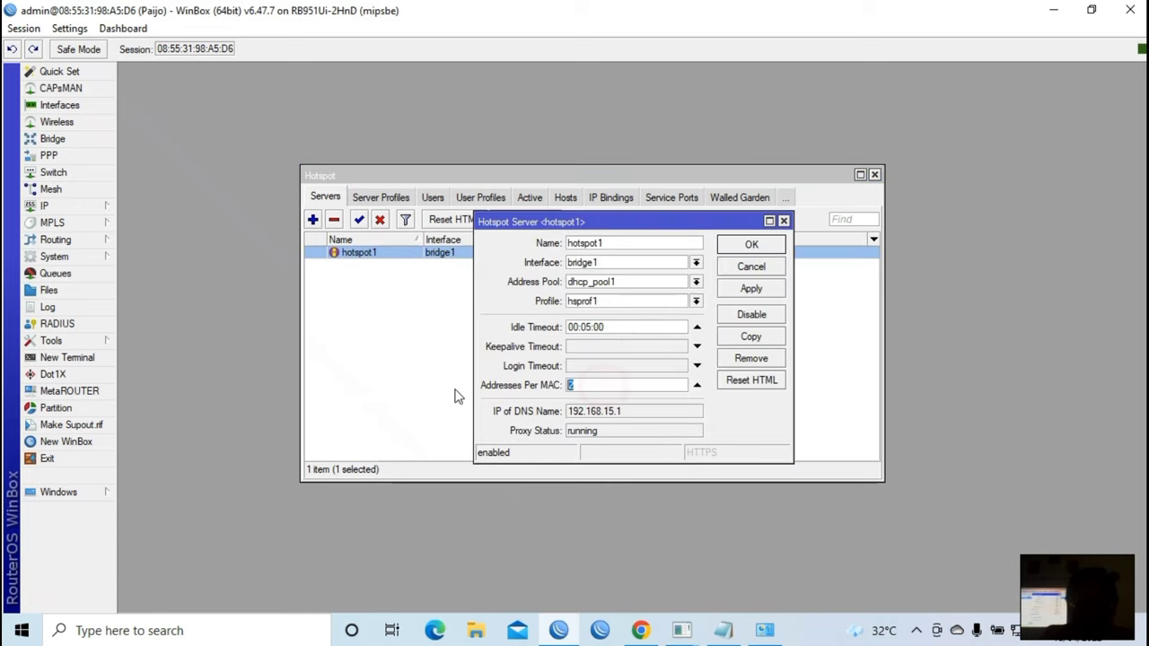
{"action": "type", "text": "1"}
{"action": "left_click", "coordinate": [763, 250]}
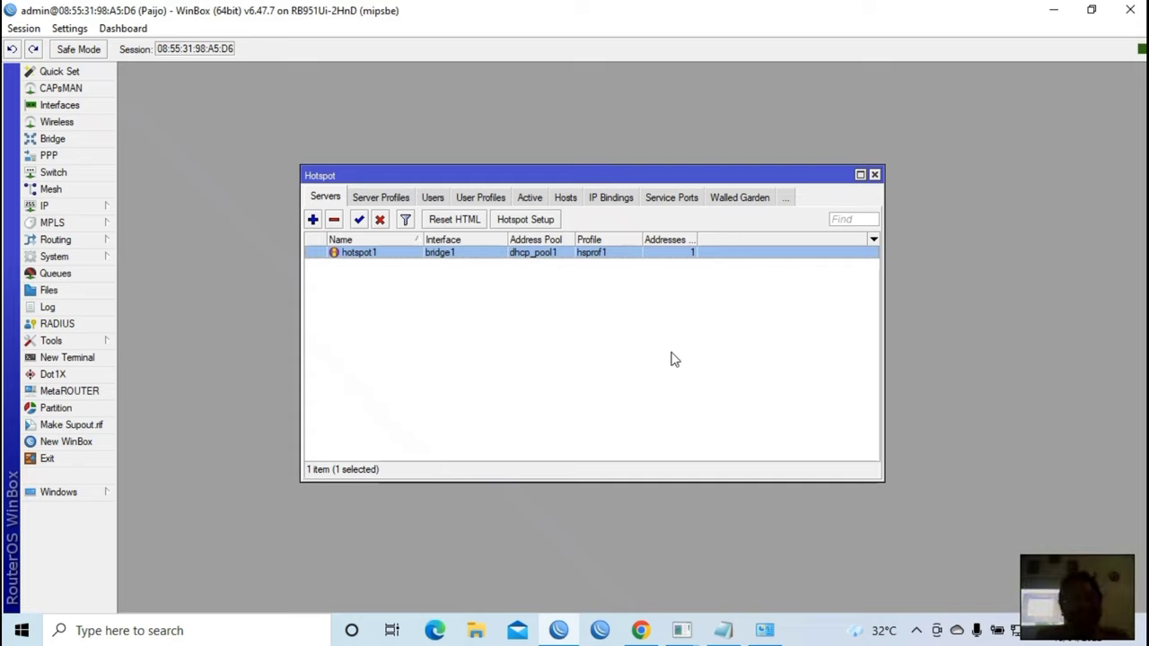
{"action": "left_click", "coordinate": [379, 199]}
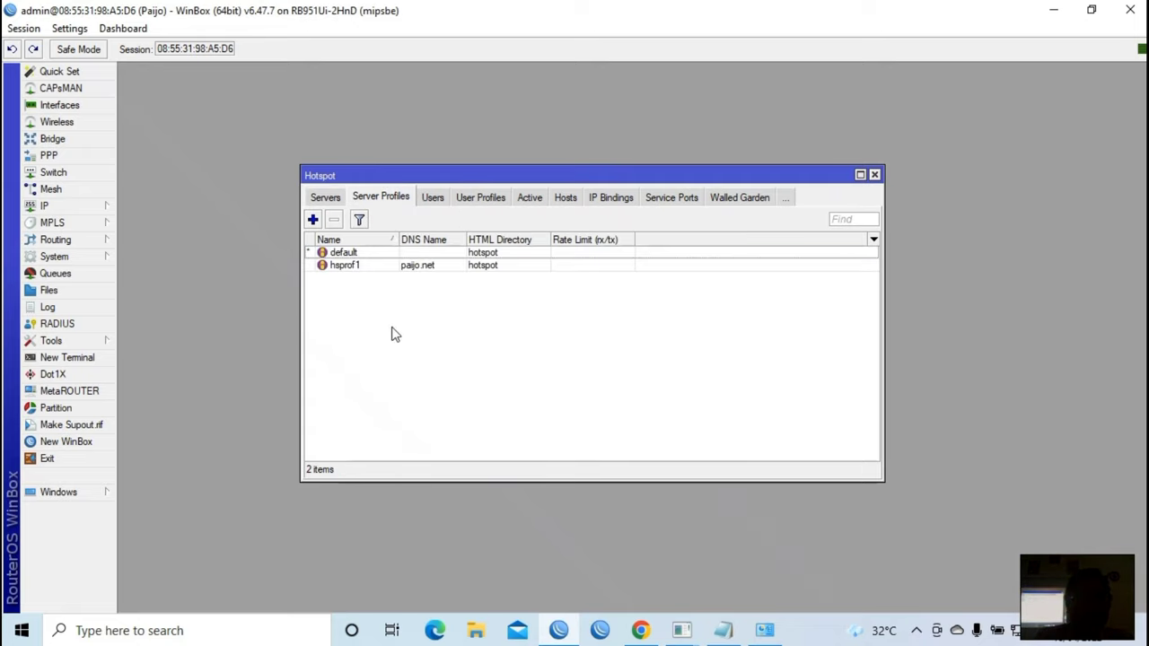
Open the hsprof1 profile and copy its DNS name paijo.net.
{"action": "double_click", "coordinate": [425, 267]}
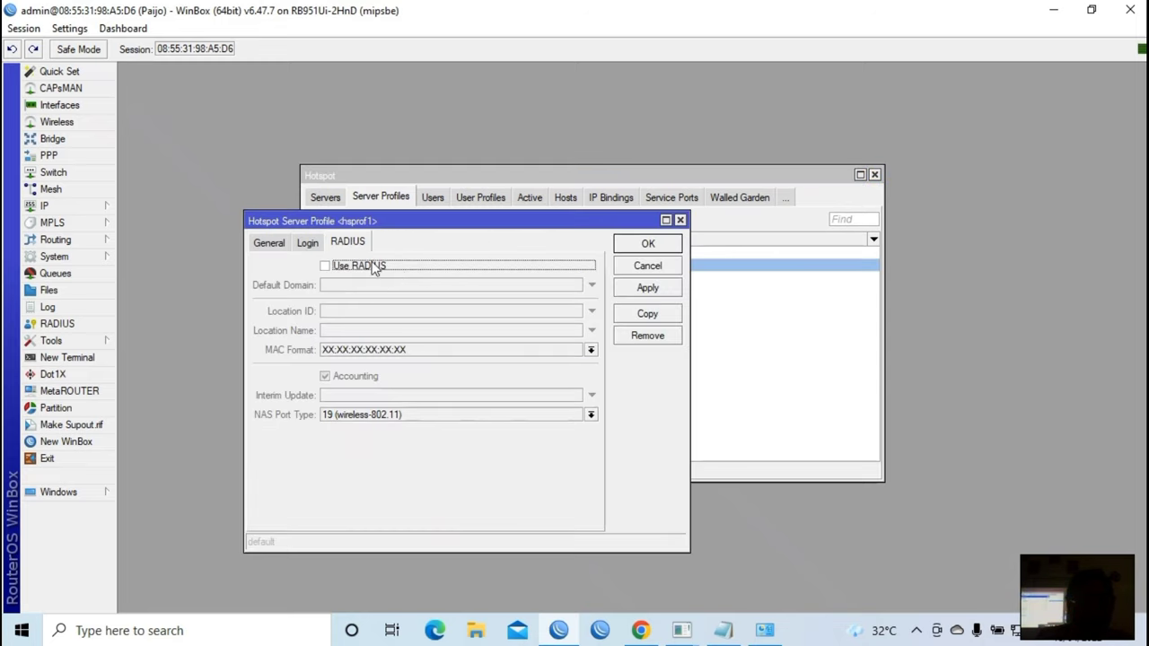
{"action": "left_click", "coordinate": [268, 242]}
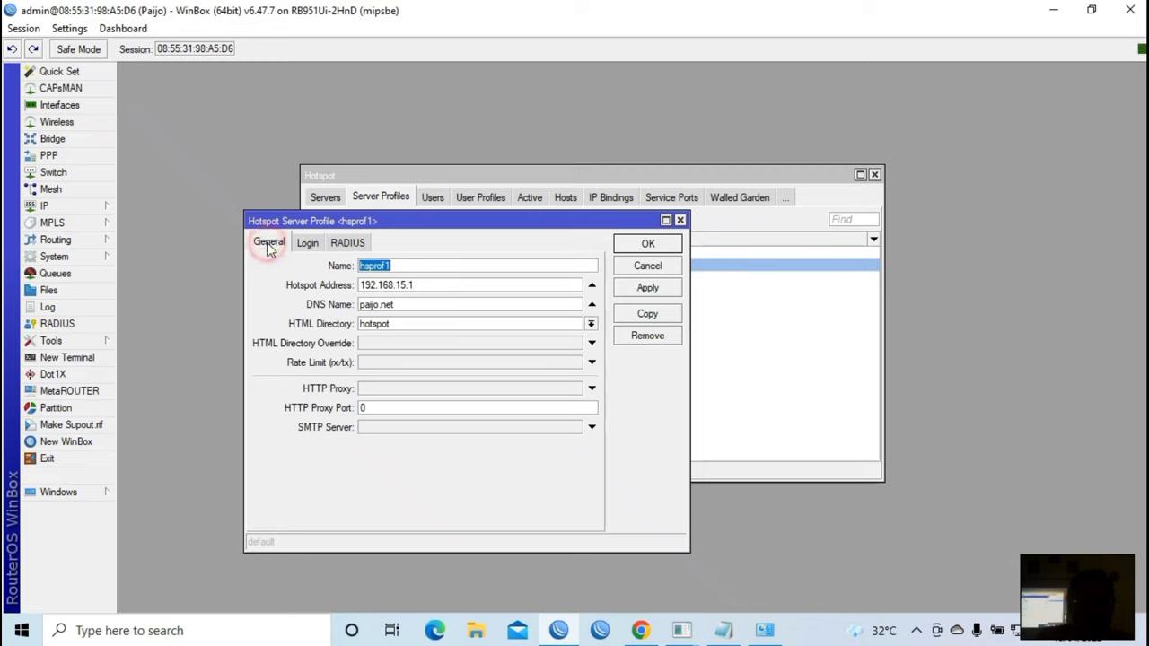
{"action": "double_click", "coordinate": [377, 304]}
{"action": "key", "text": "ctrl+c"}
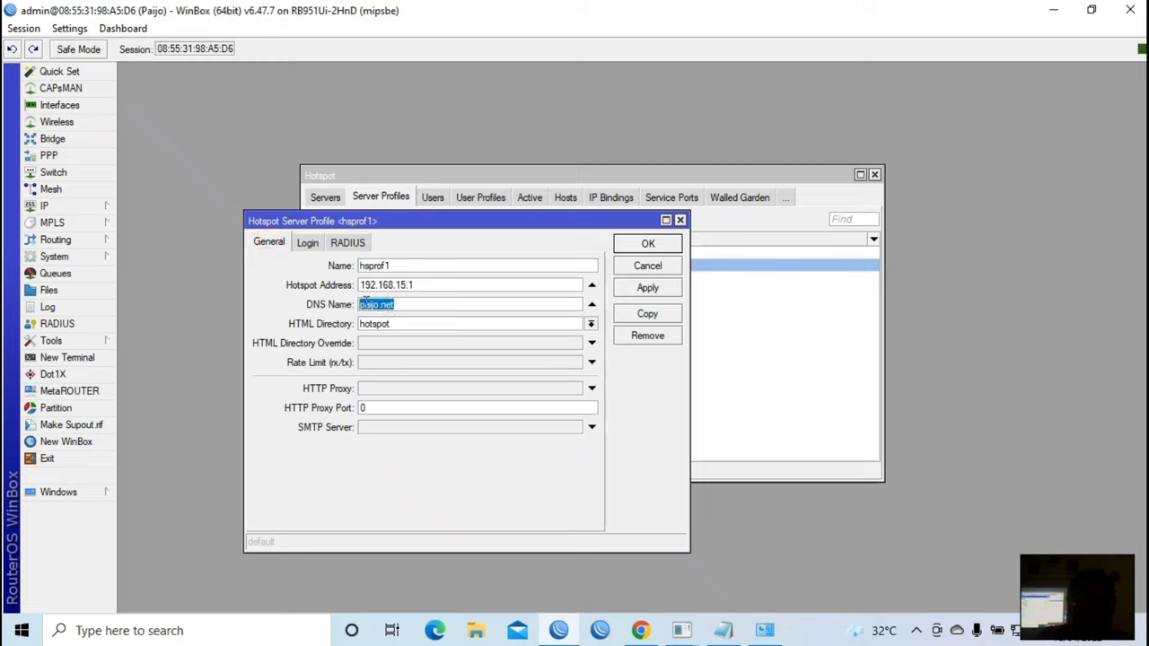
{"action": "right_click", "coordinate": [367, 304]}
{"action": "left_click", "coordinate": [403, 331]}
Set hsprof1's login methods to HTTP PAP and MAC Cookie, turning off Cookie.
{"action": "left_click", "coordinate": [308, 243]}
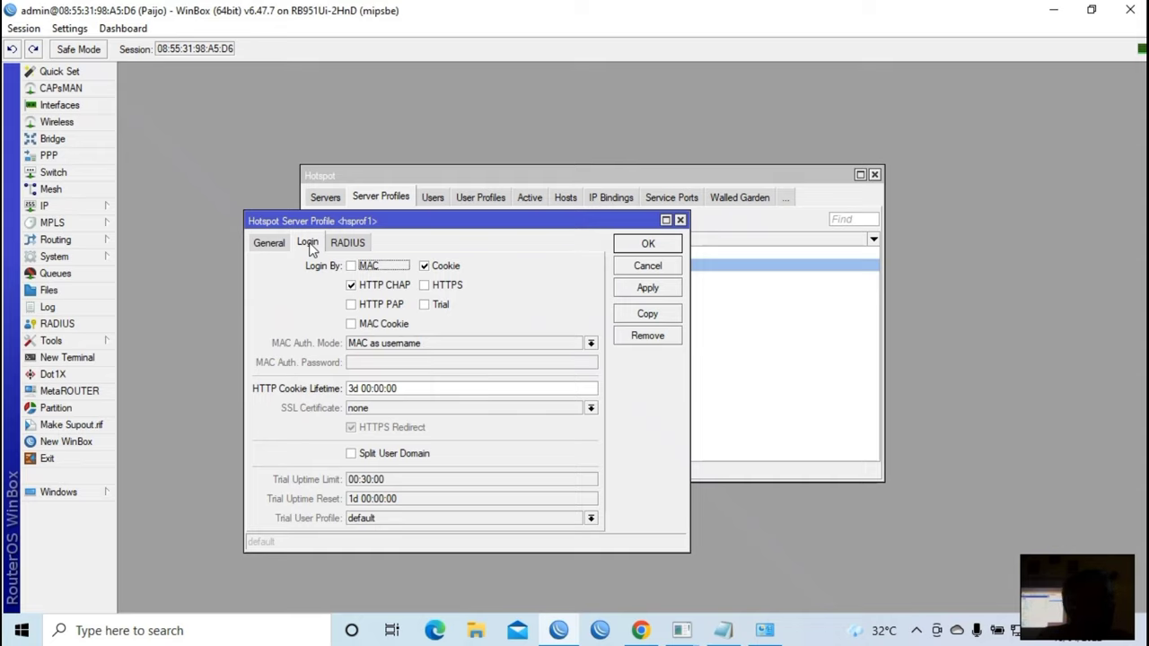
{"action": "left_click", "coordinate": [351, 304]}
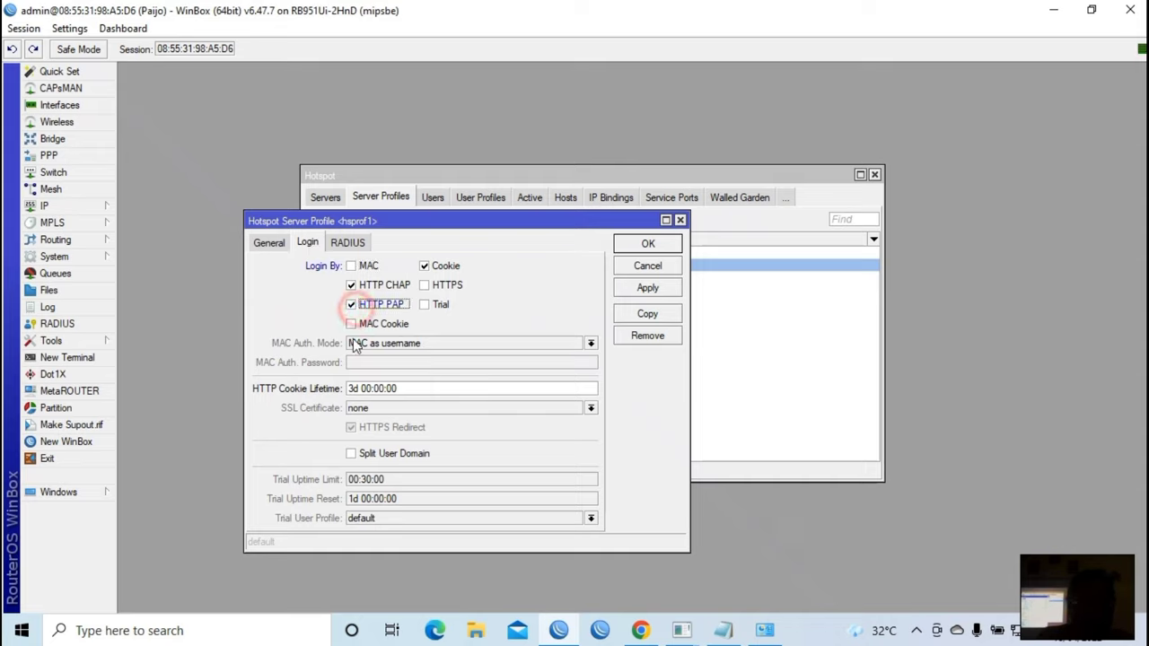
{"action": "left_click", "coordinate": [351, 324]}
{"action": "left_click", "coordinate": [440, 267]}
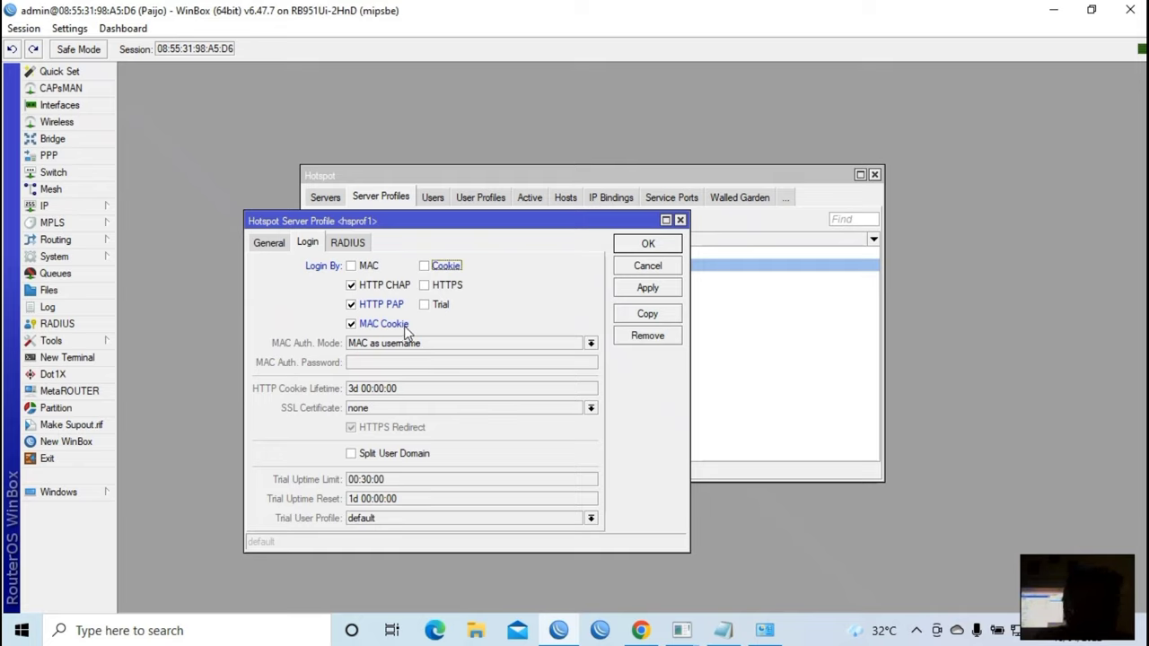
Enable Use RADIUS on hsprof1, then apply and close the profile.
{"action": "left_click", "coordinate": [348, 244]}
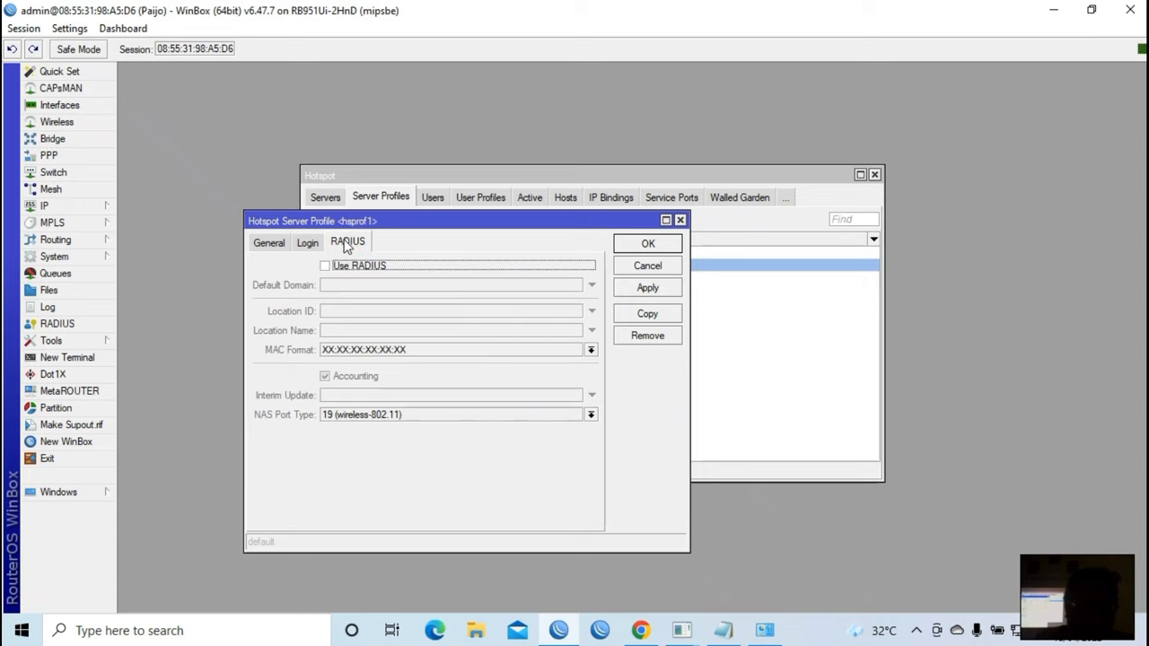
{"action": "left_click", "coordinate": [309, 244]}
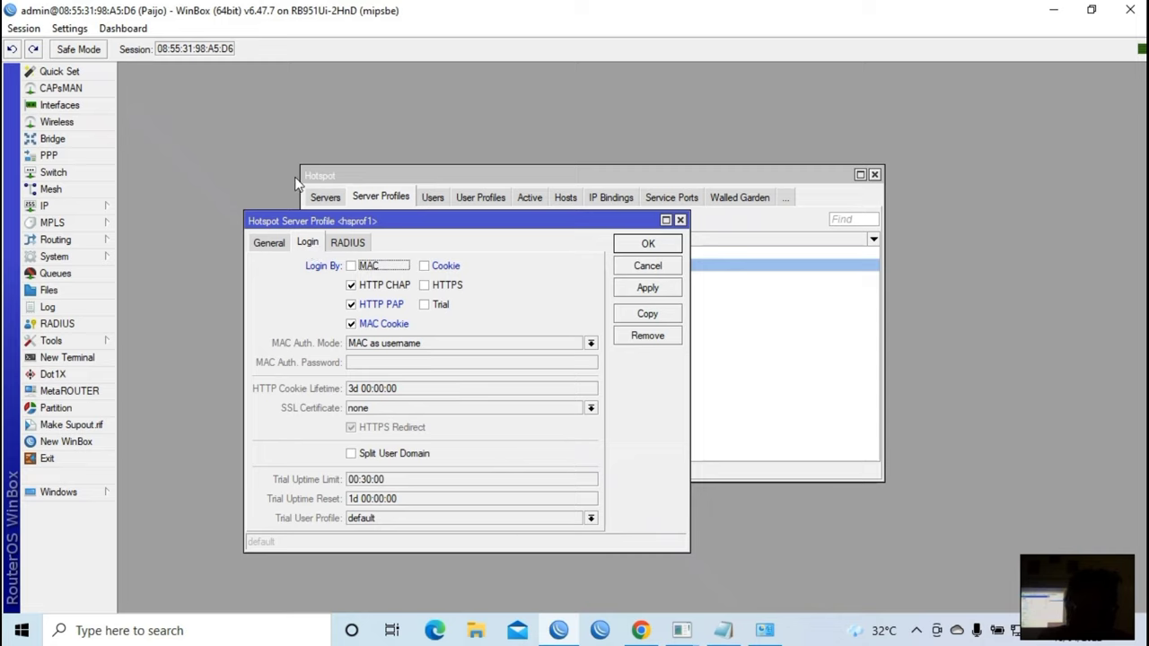
{"action": "left_click", "coordinate": [357, 243]}
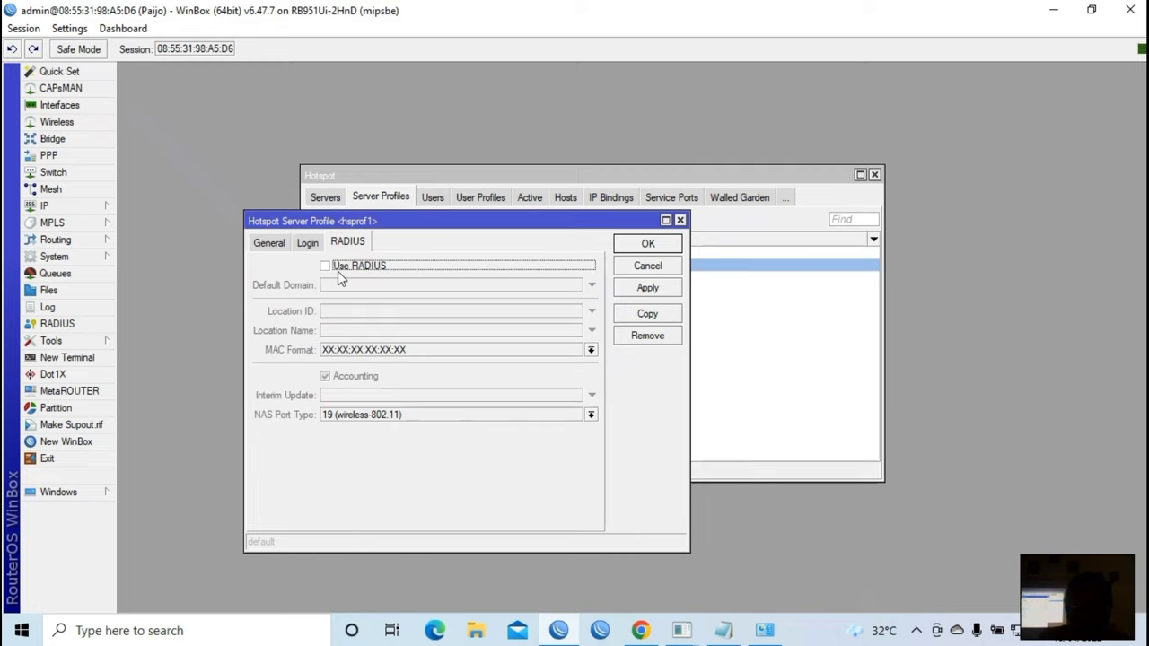
{"action": "left_click", "coordinate": [336, 271]}
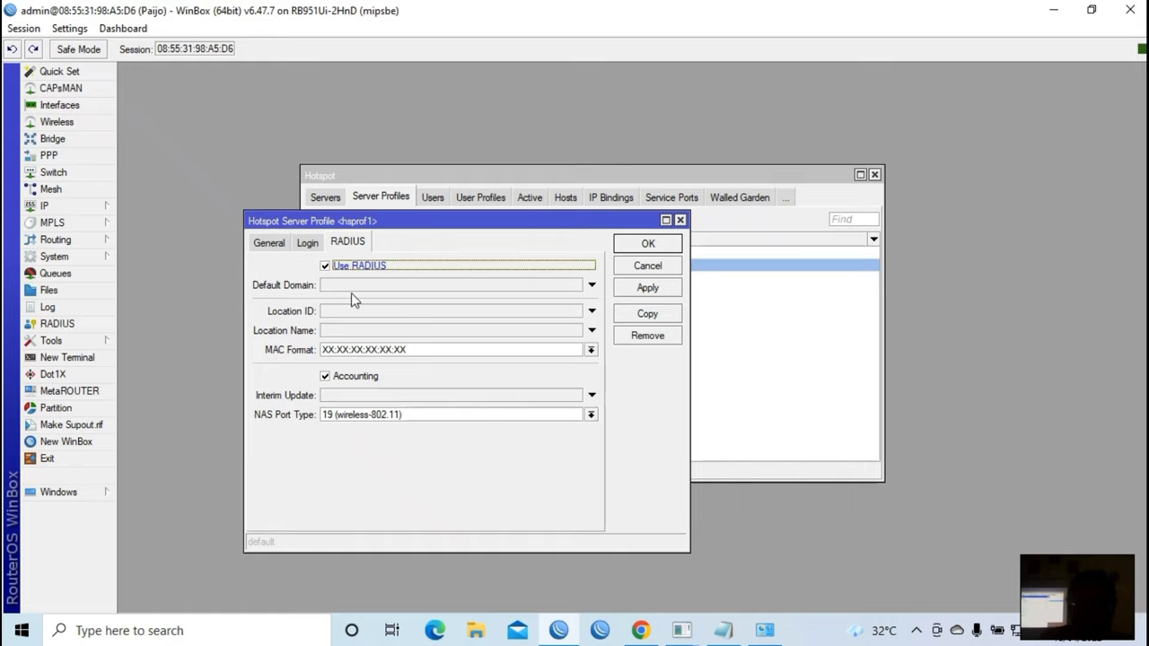
{"action": "left_click", "coordinate": [650, 288]}
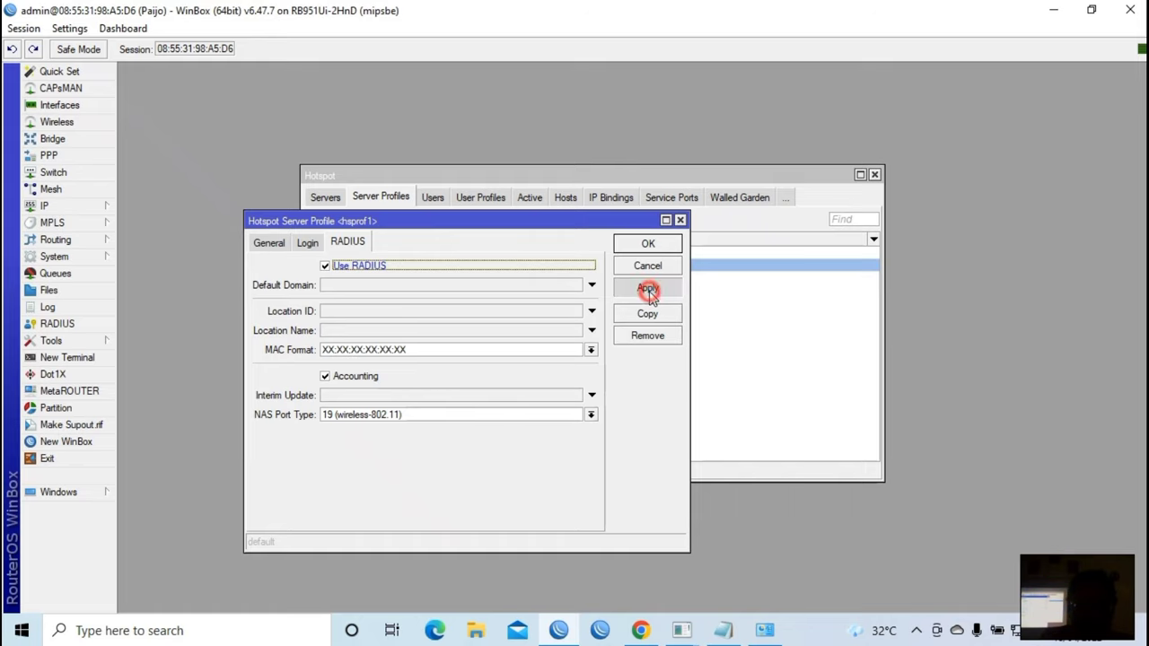
{"action": "left_click", "coordinate": [646, 245]}
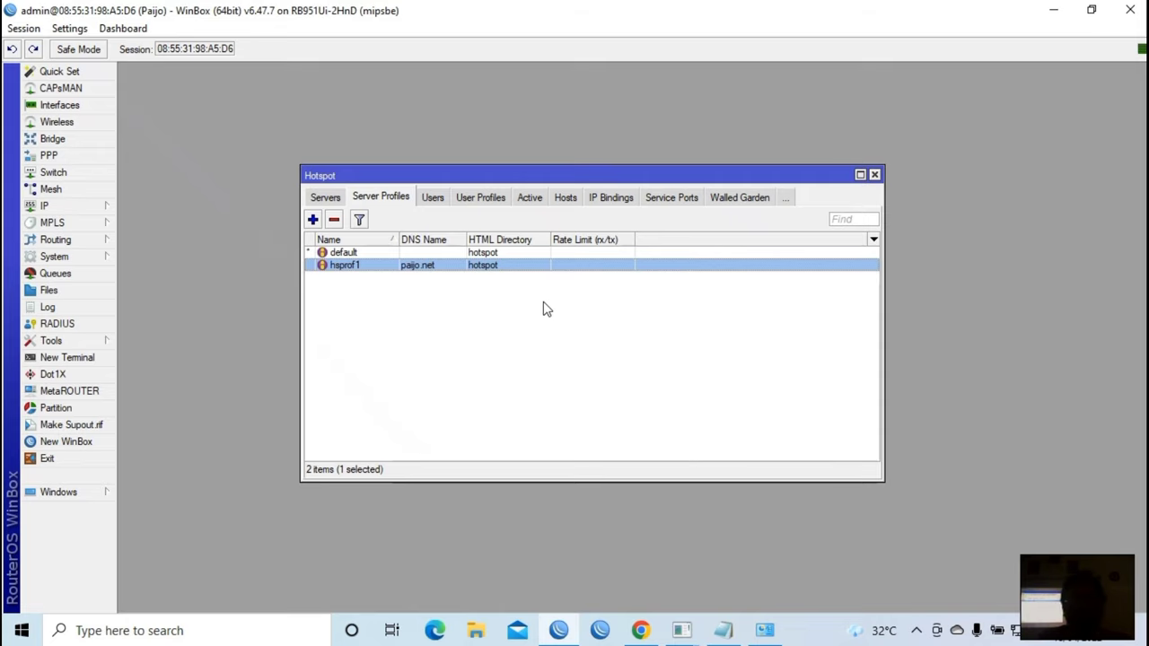
Enable RADIUS on the default profile and set logins to HTTP PAP and MAC Cookie, without Cookie.
{"action": "double_click", "coordinate": [428, 253]}
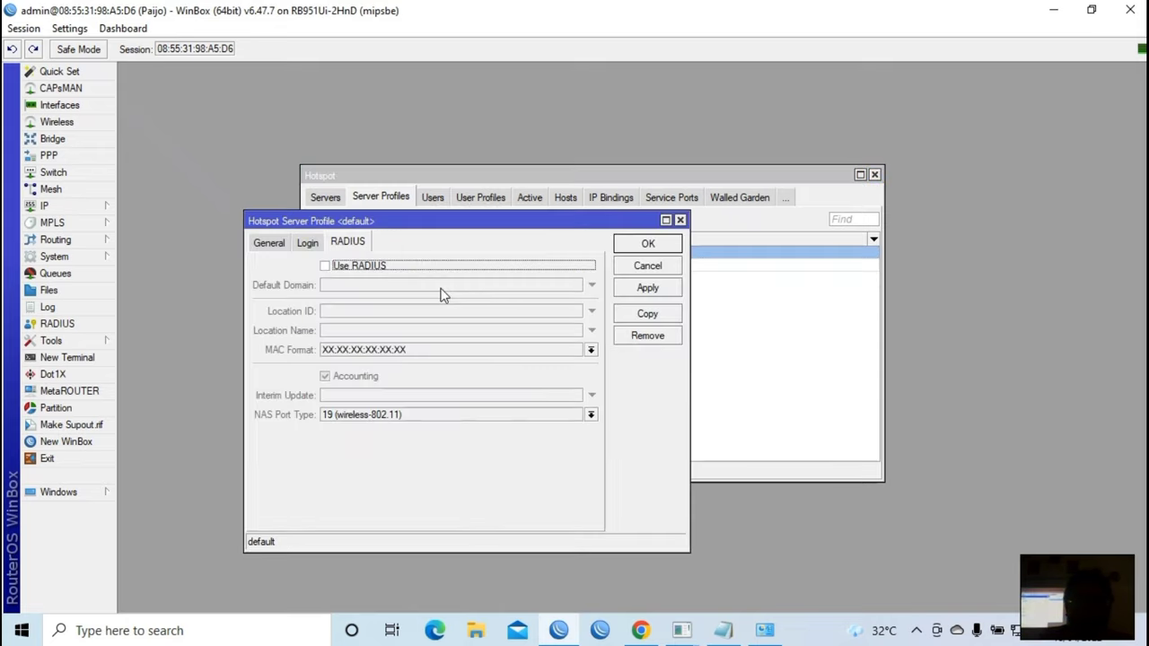
{"action": "left_click", "coordinate": [348, 267]}
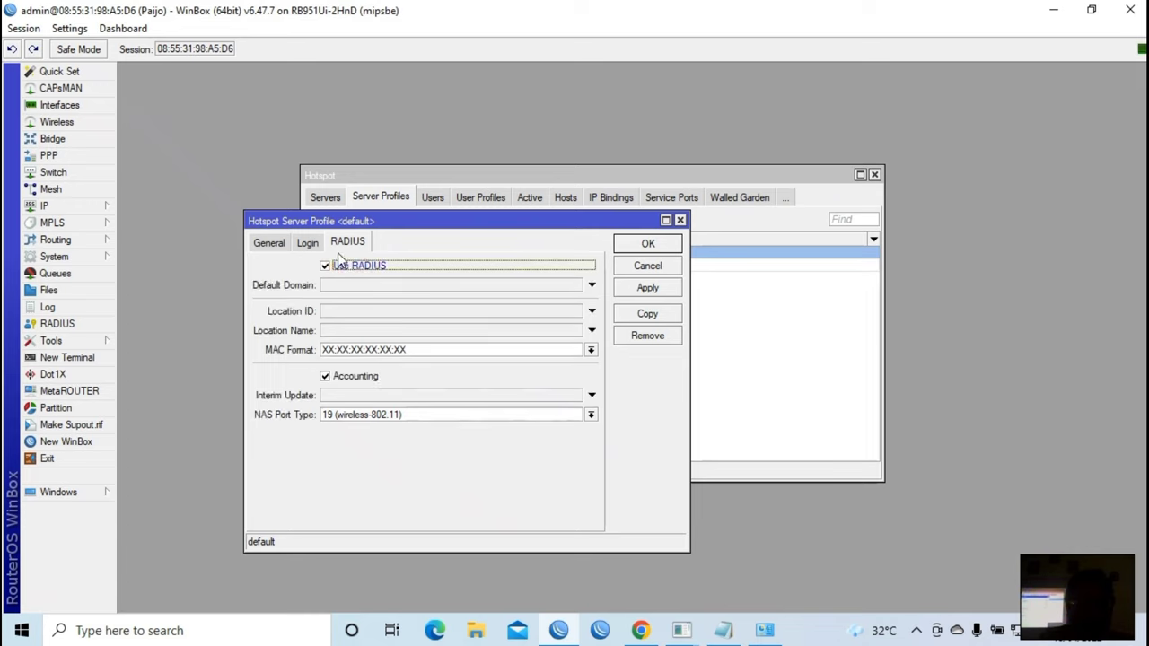
{"action": "left_click", "coordinate": [307, 242]}
{"action": "left_click", "coordinate": [444, 264]}
{"action": "left_click", "coordinate": [377, 304]}
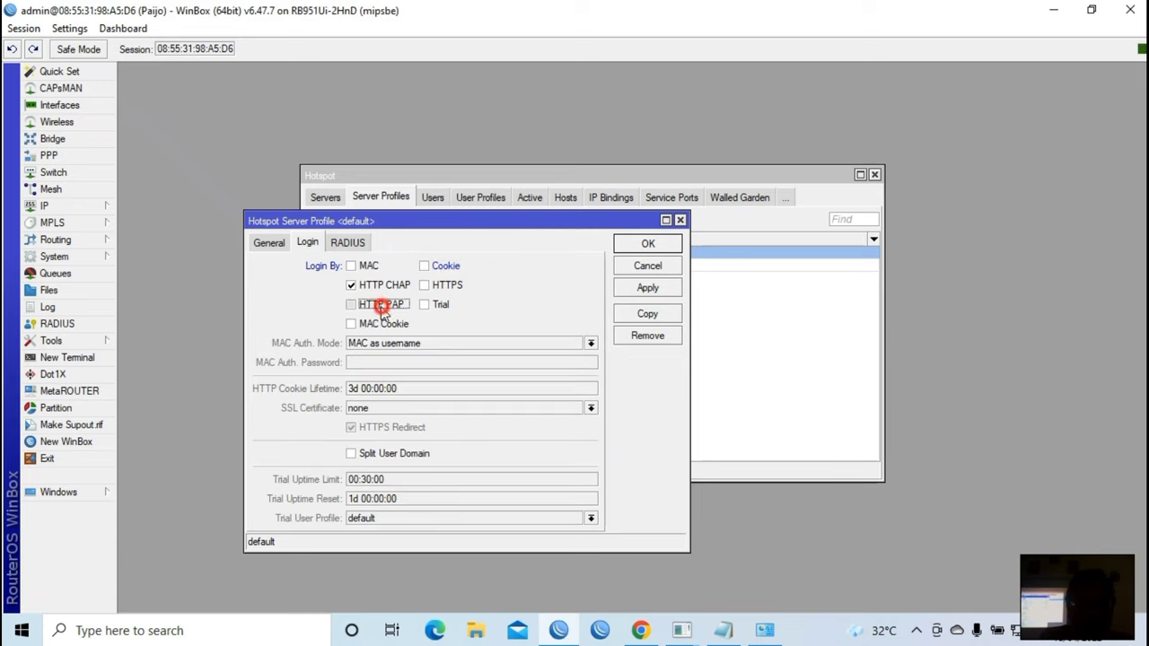
{"action": "left_click", "coordinate": [375, 323]}
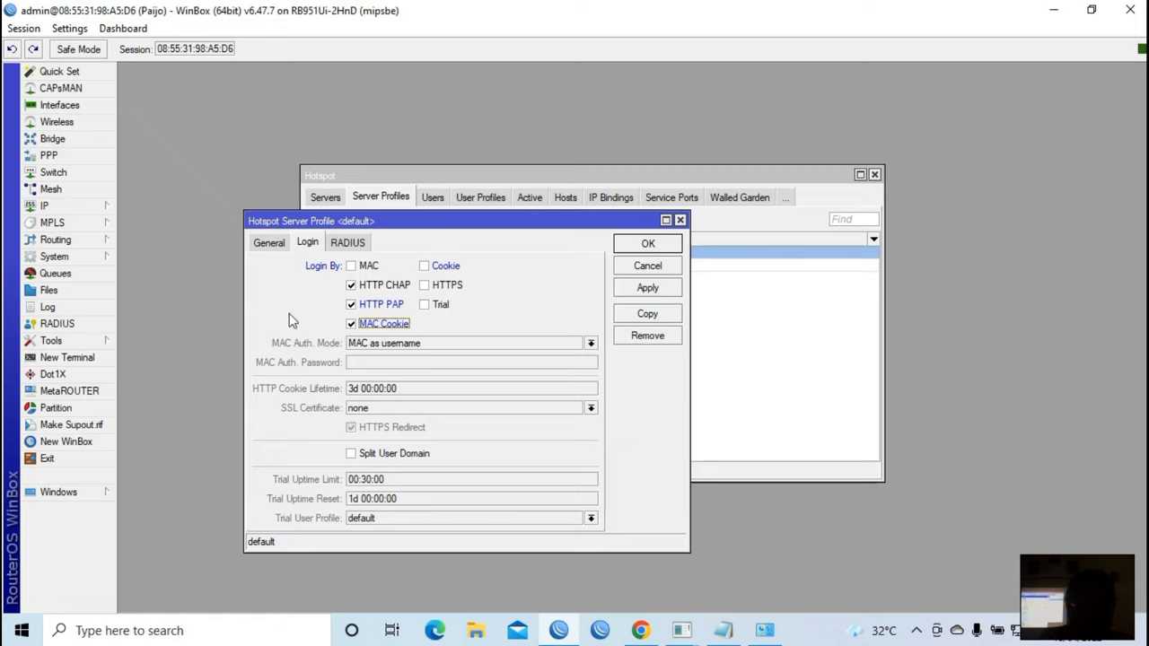
Paste paijo.net as the default profile's DNS name and enter hotspot address 192.168.14.1.
{"action": "left_click", "coordinate": [268, 242]}
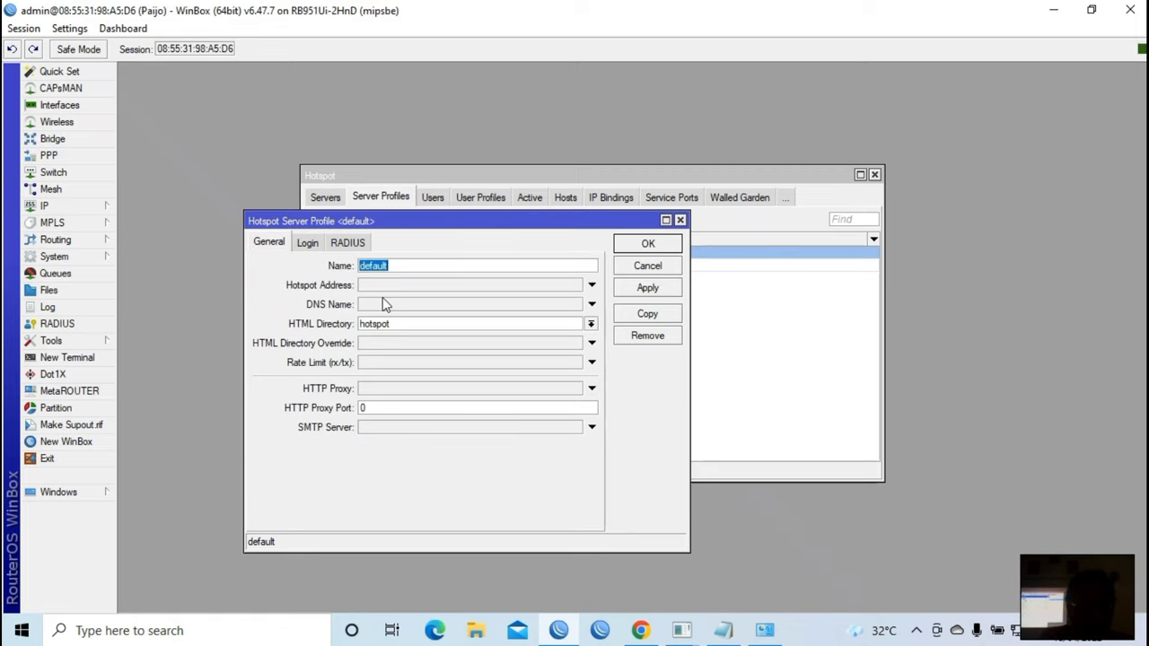
{"action": "left_click", "coordinate": [382, 304]}
{"action": "right_click", "coordinate": [384, 305]}
{"action": "left_click", "coordinate": [421, 348]}
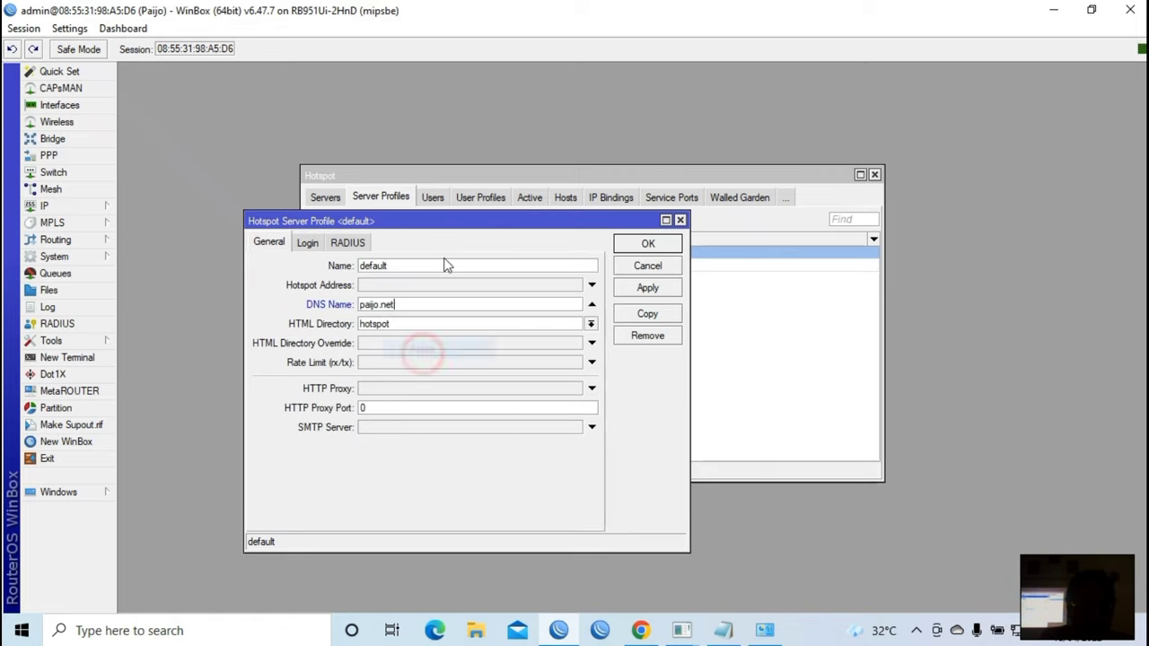
{"action": "left_click_drag", "start_coordinate": [441, 230], "coordinate": [442, 341]}
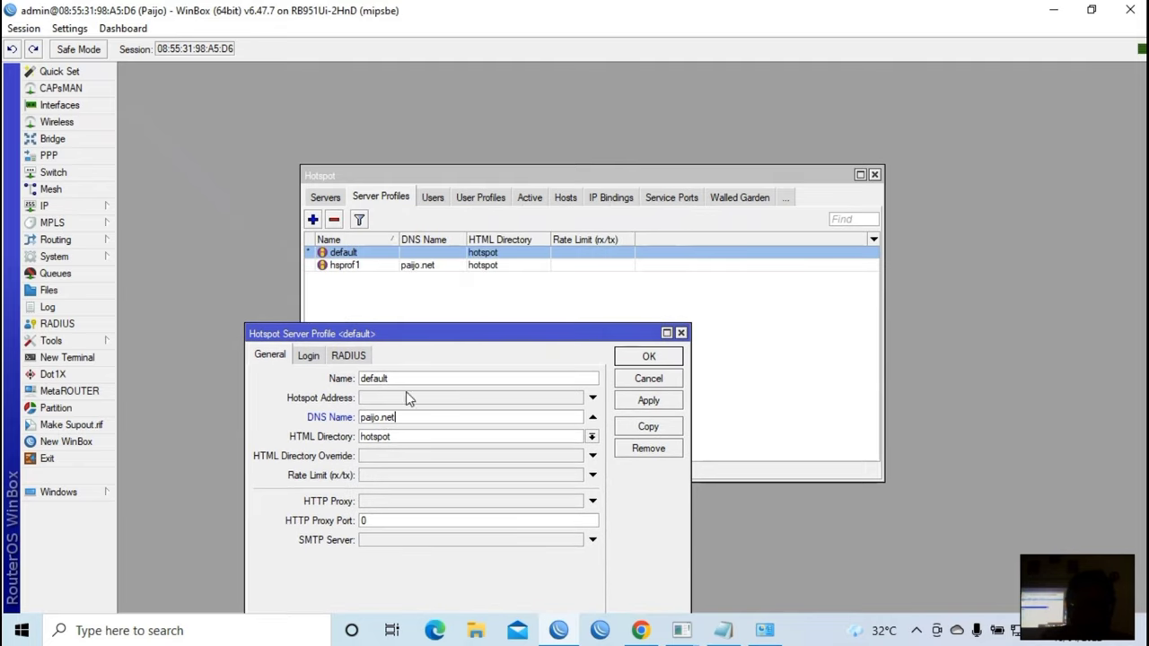
{"action": "left_click", "coordinate": [374, 399]}
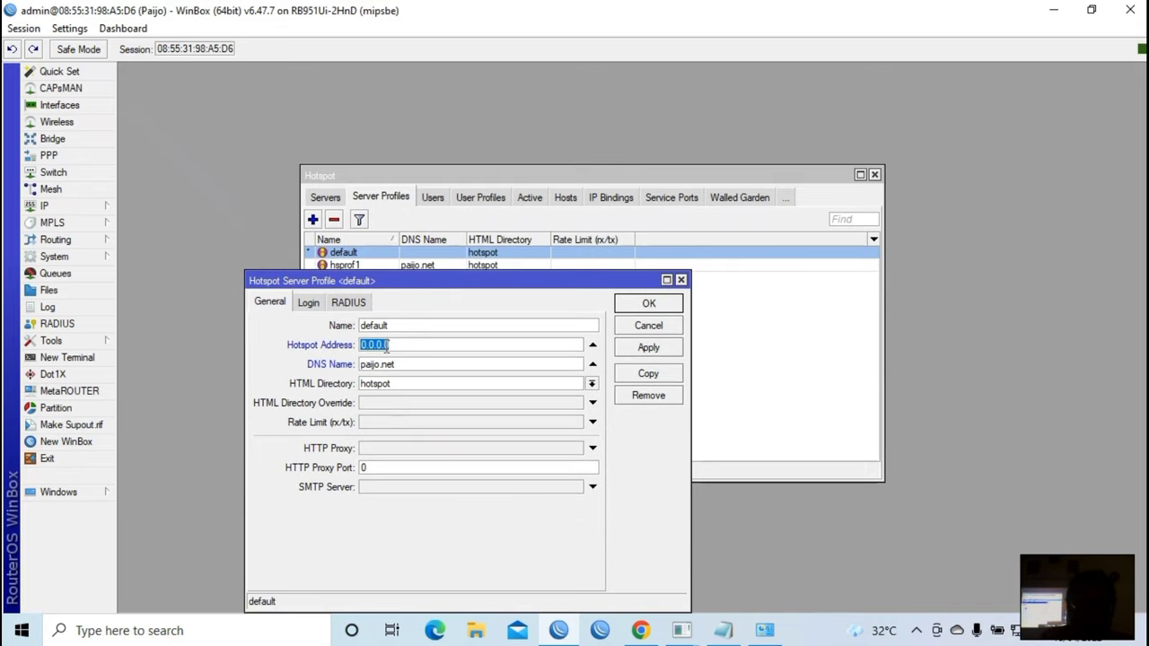
{"action": "type", "text": "192"}
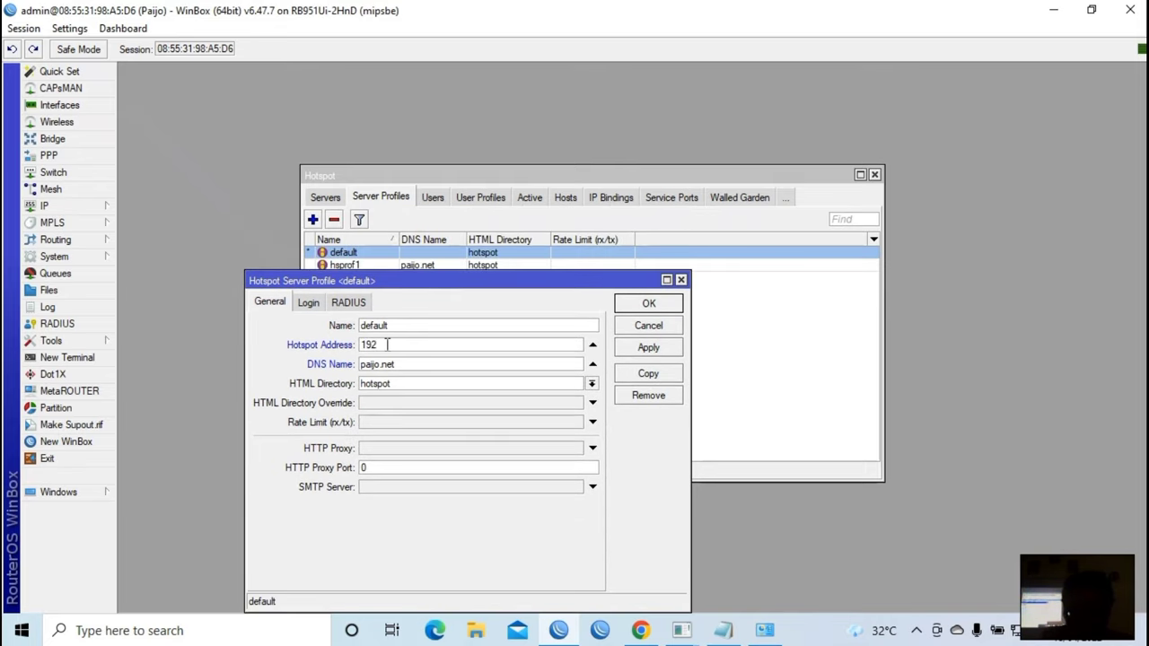
{"action": "type", "text": ".168.14.1"}
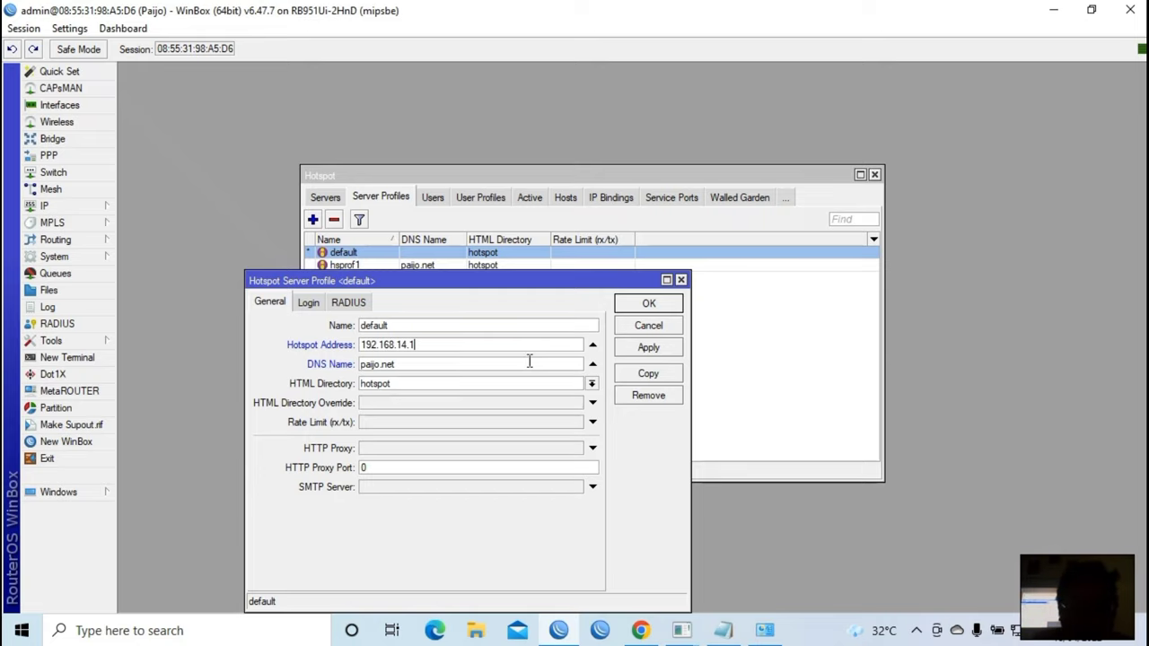
{"action": "left_click_drag", "start_coordinate": [372, 280], "coordinate": [320, 256]}
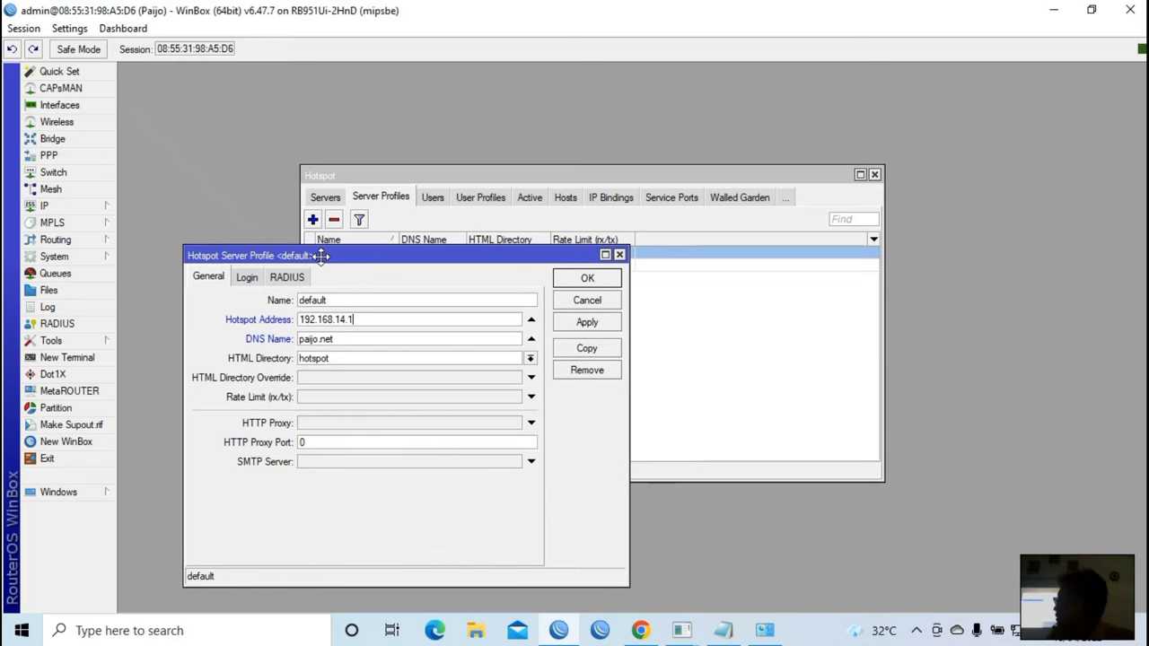
Open hsprof1 beside the default profile dialog for side-by-side comparison.
{"action": "left_click", "coordinate": [741, 280]}
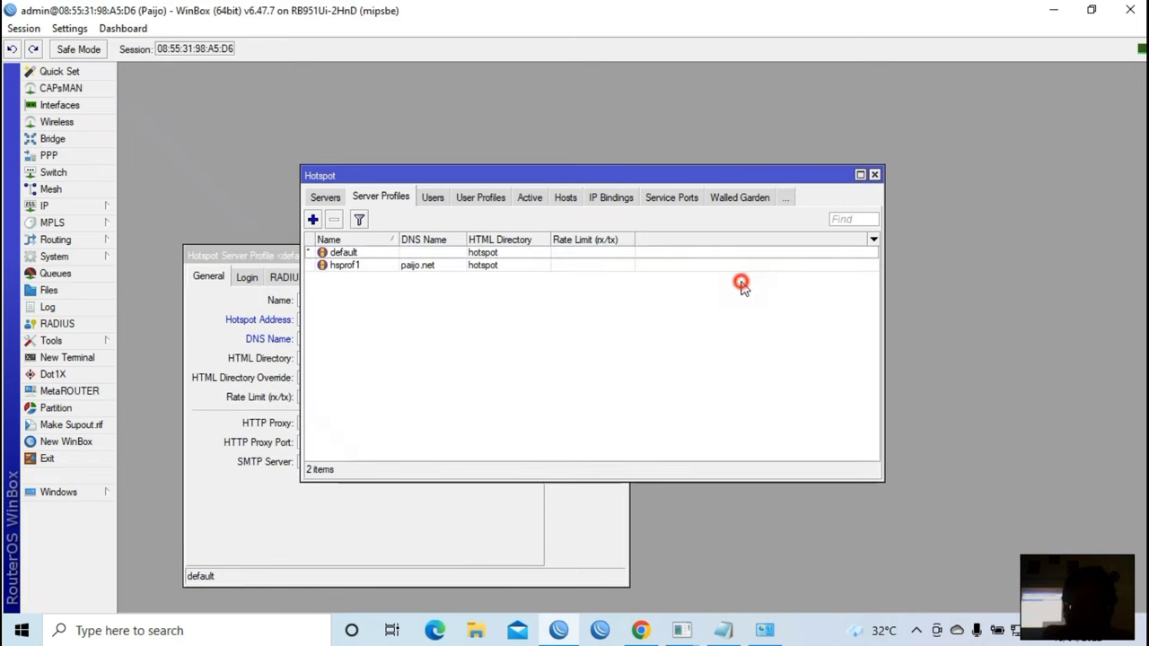
{"action": "double_click", "coordinate": [456, 266]}
{"action": "left_click", "coordinate": [268, 243]}
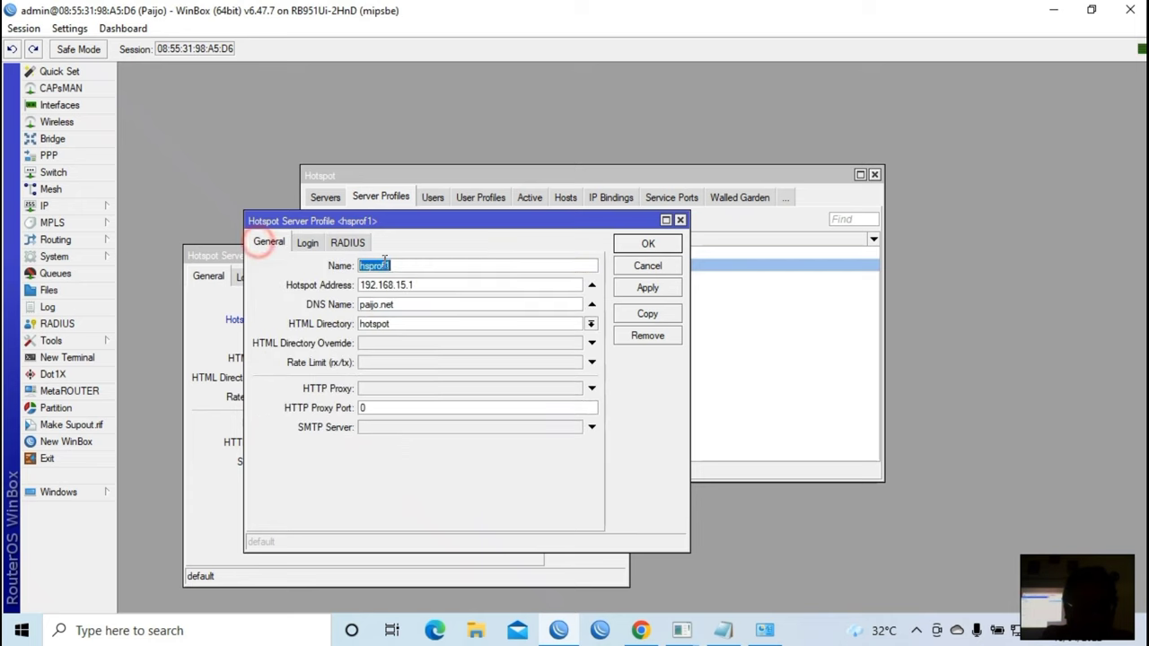
{"action": "left_click", "coordinate": [440, 273]}
{"action": "left_click", "coordinate": [437, 224]}
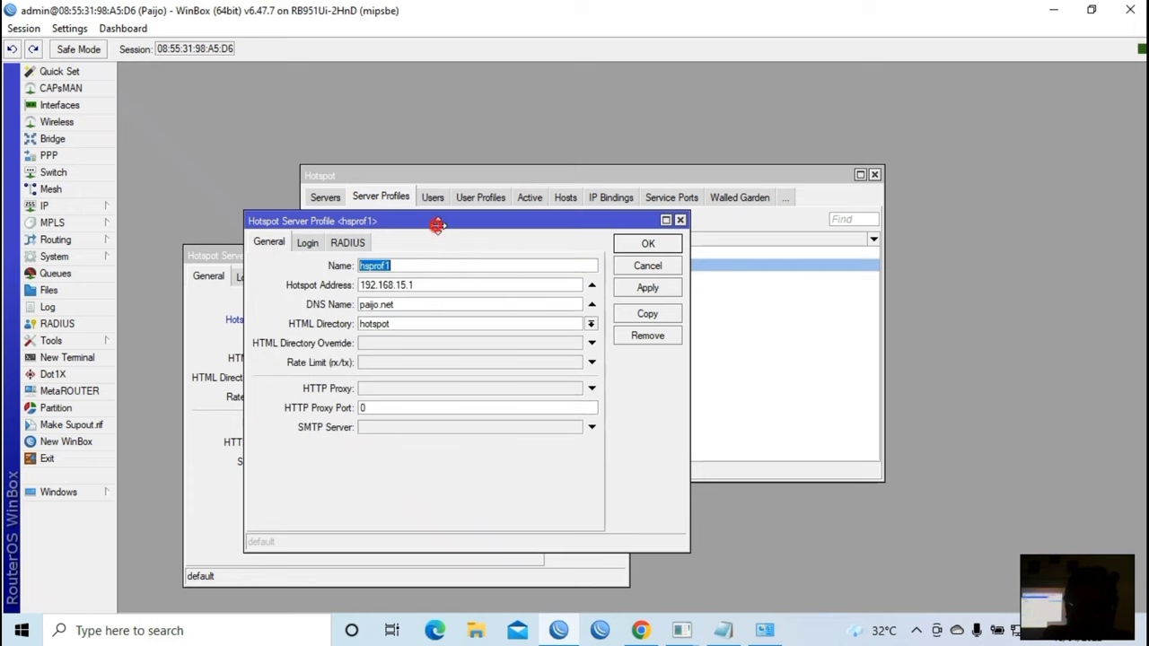
{"action": "left_click_drag", "start_coordinate": [437, 225], "coordinate": [654, 209]}
{"action": "left_click", "coordinate": [297, 256]}
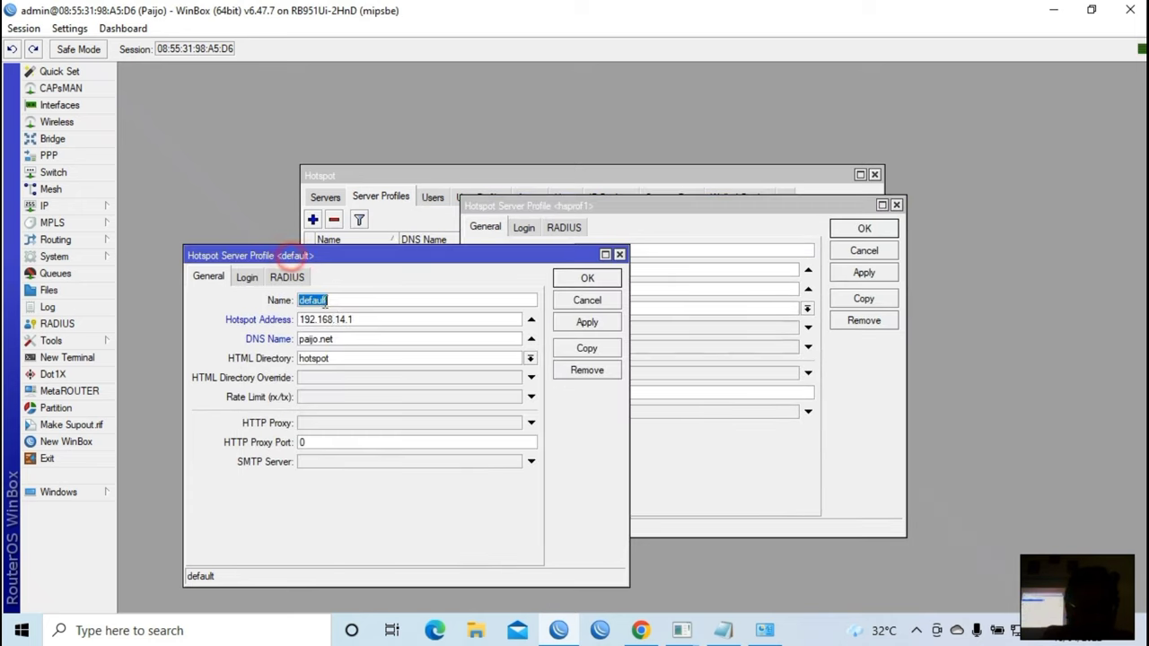
{"action": "left_click", "coordinate": [343, 319]}
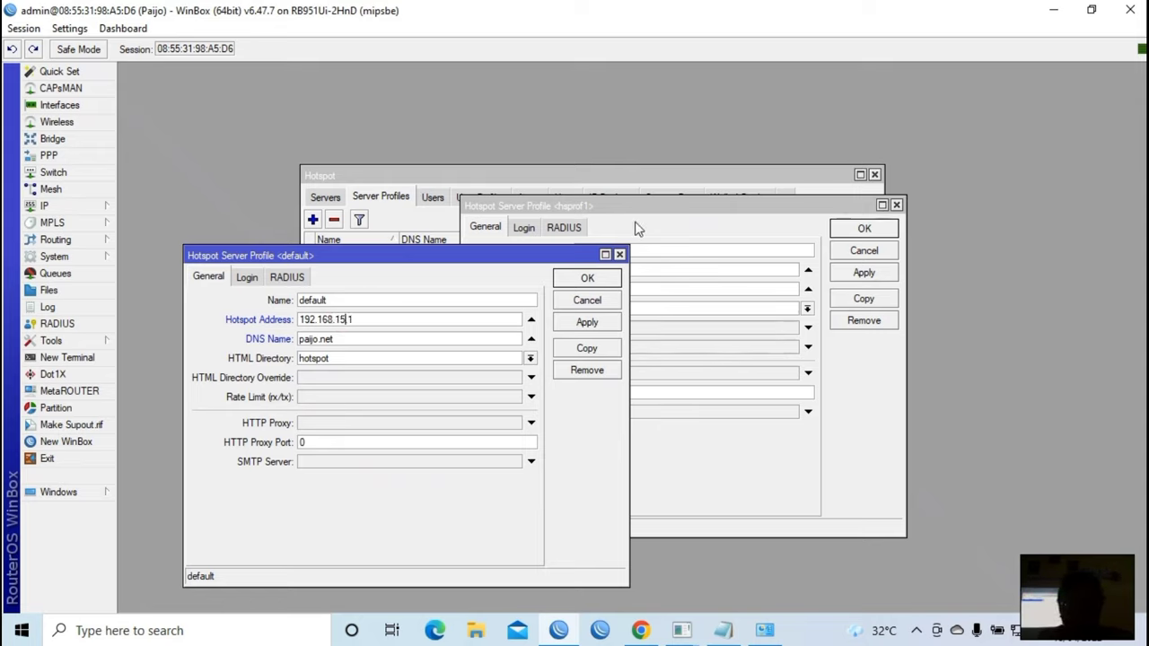
{"action": "left_click", "coordinate": [705, 222]}
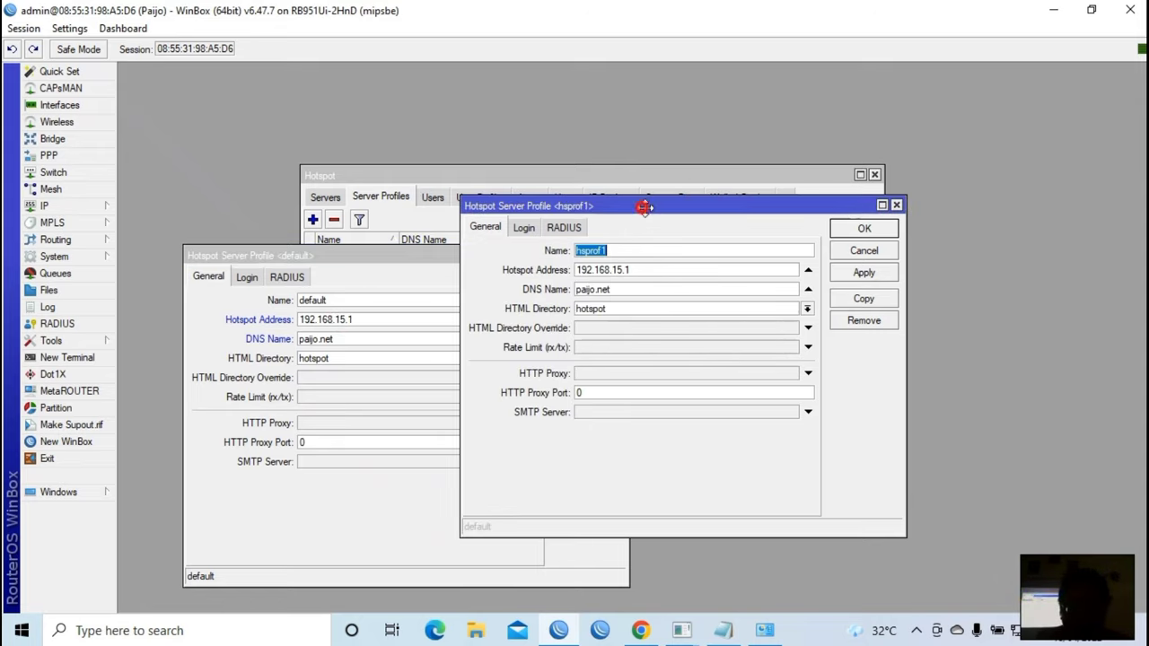
{"action": "left_click_drag", "start_coordinate": [644, 206], "coordinate": [718, 251]}
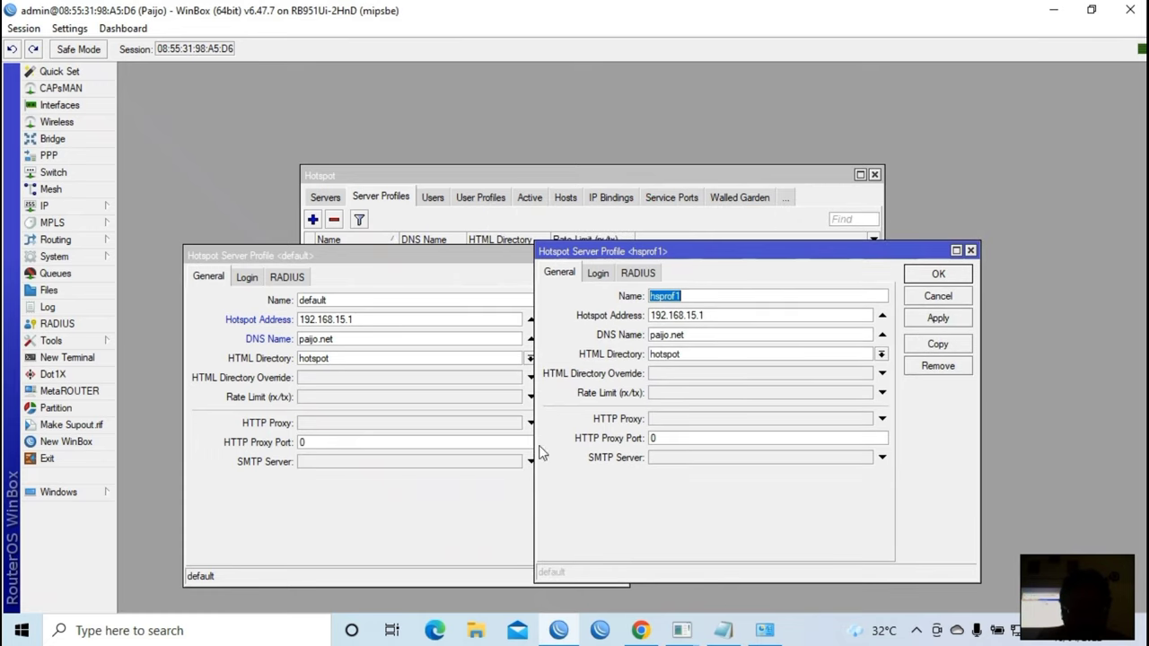
Compare the login settings of the default and hsprof1 profiles.
{"action": "left_click", "coordinate": [245, 280]}
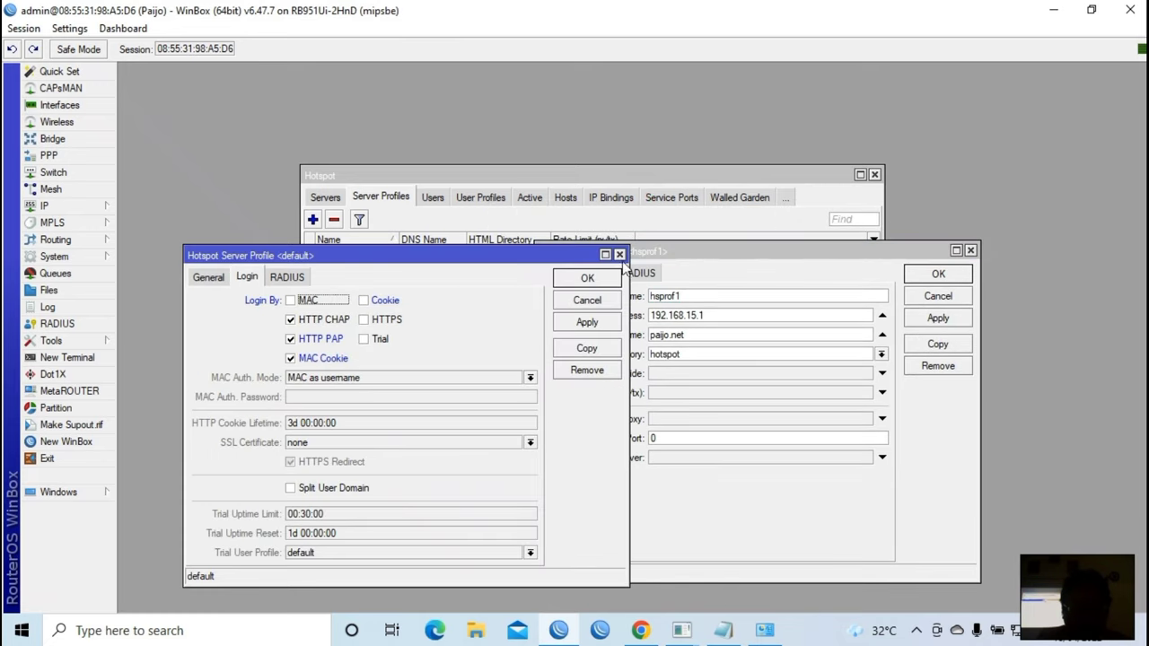
{"action": "left_click", "coordinate": [716, 272]}
{"action": "left_click", "coordinate": [598, 273]}
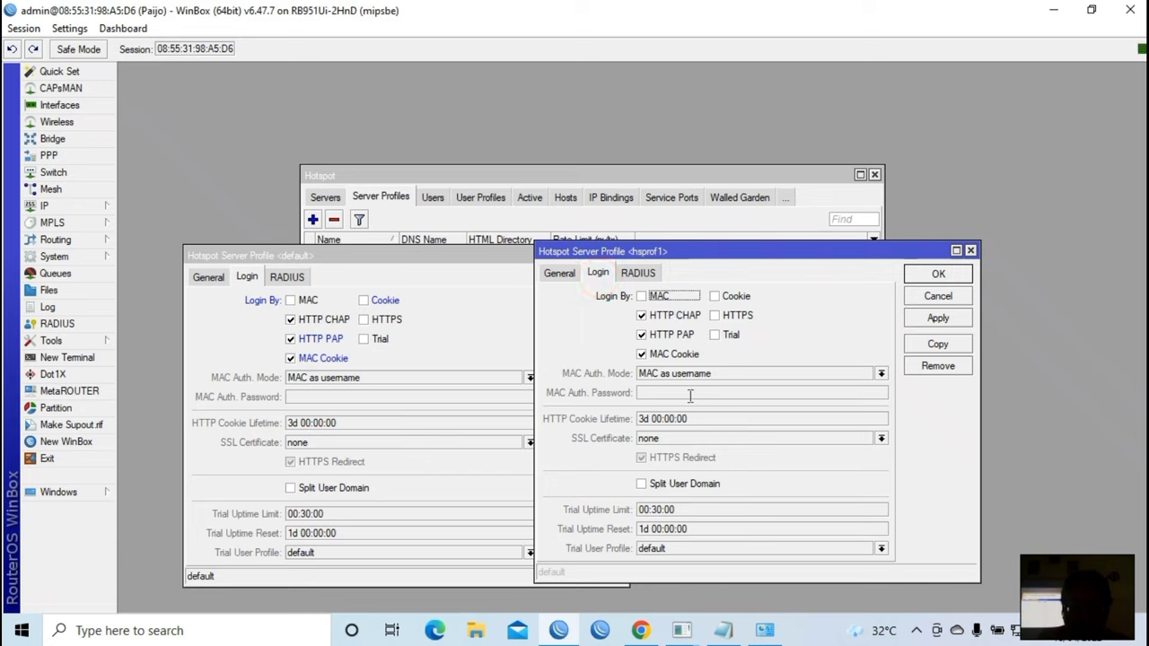
{"action": "left_click", "coordinate": [293, 425]}
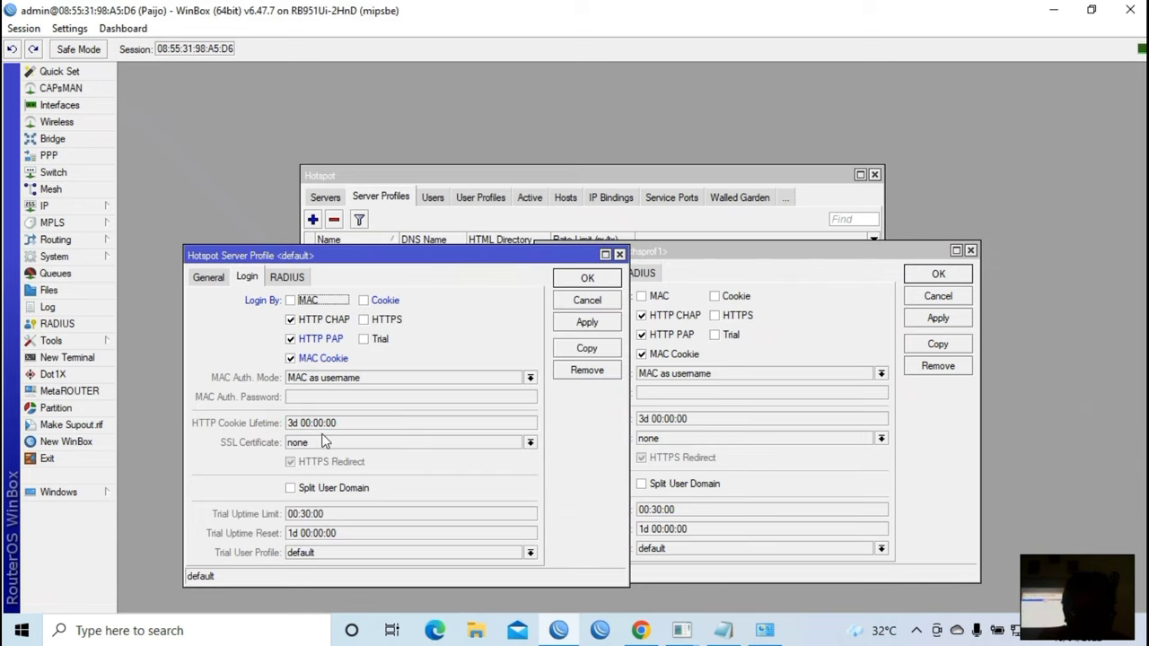
{"action": "left_click", "coordinate": [293, 423]}
{"action": "left_click", "coordinate": [295, 422]}
Enable Use RADIUS on hsprof1, then save both the hsprof1 and default profiles.
{"action": "left_click", "coordinate": [291, 280]}
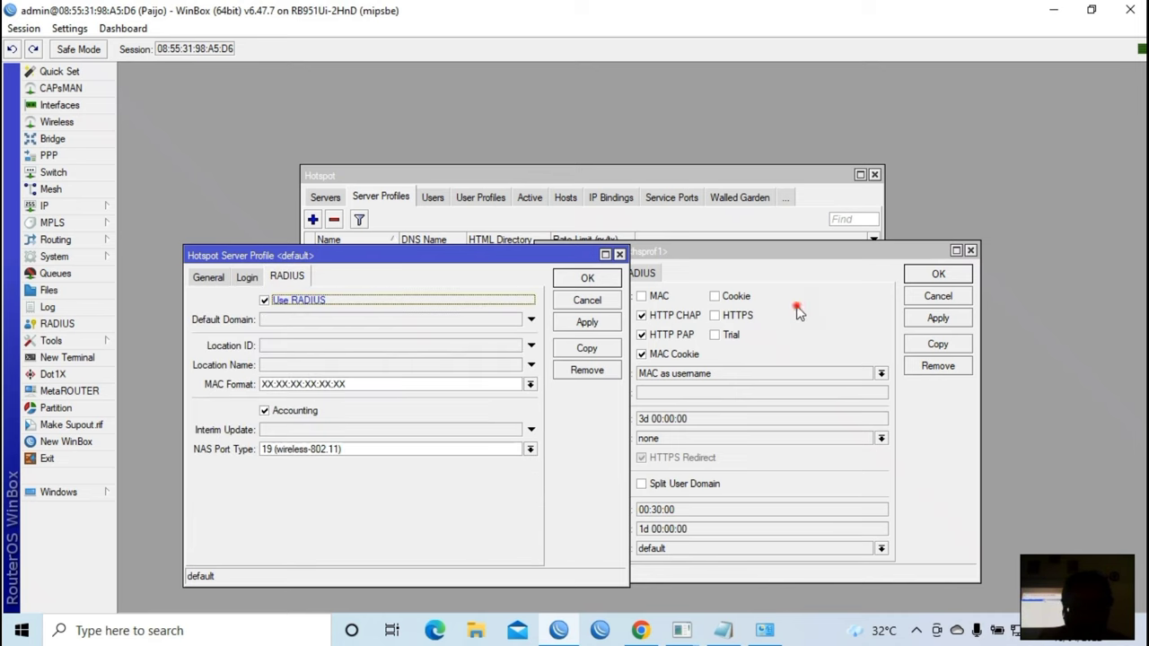
{"action": "left_click", "coordinate": [796, 308]}
{"action": "left_click", "coordinate": [638, 272]}
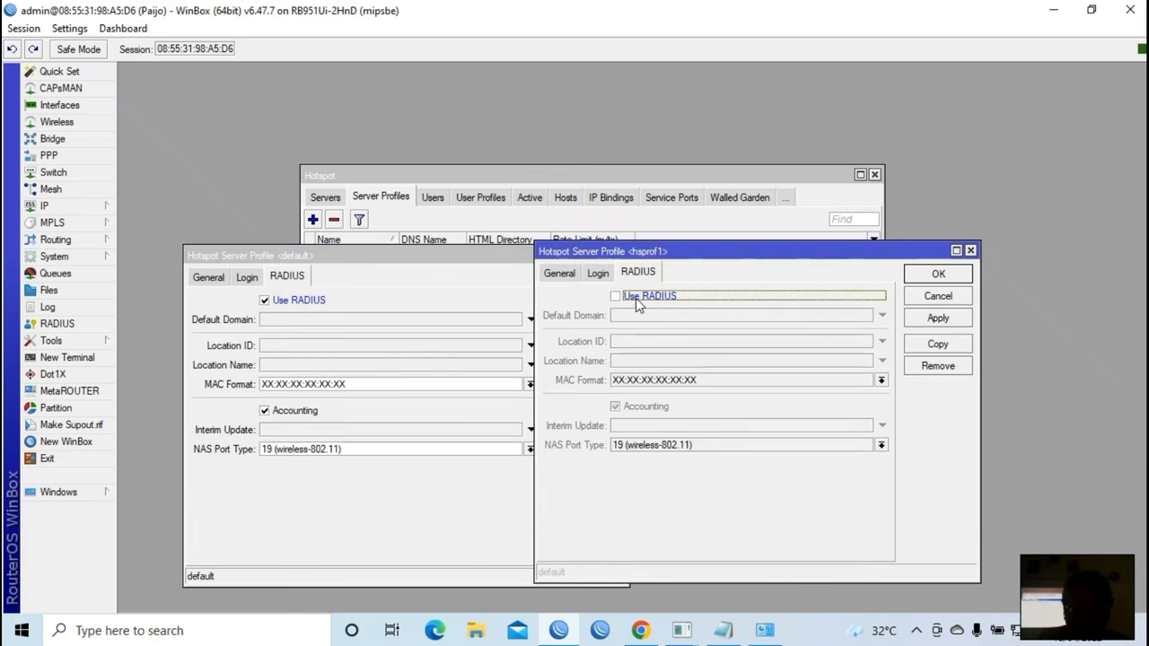
{"action": "left_click", "coordinate": [636, 298]}
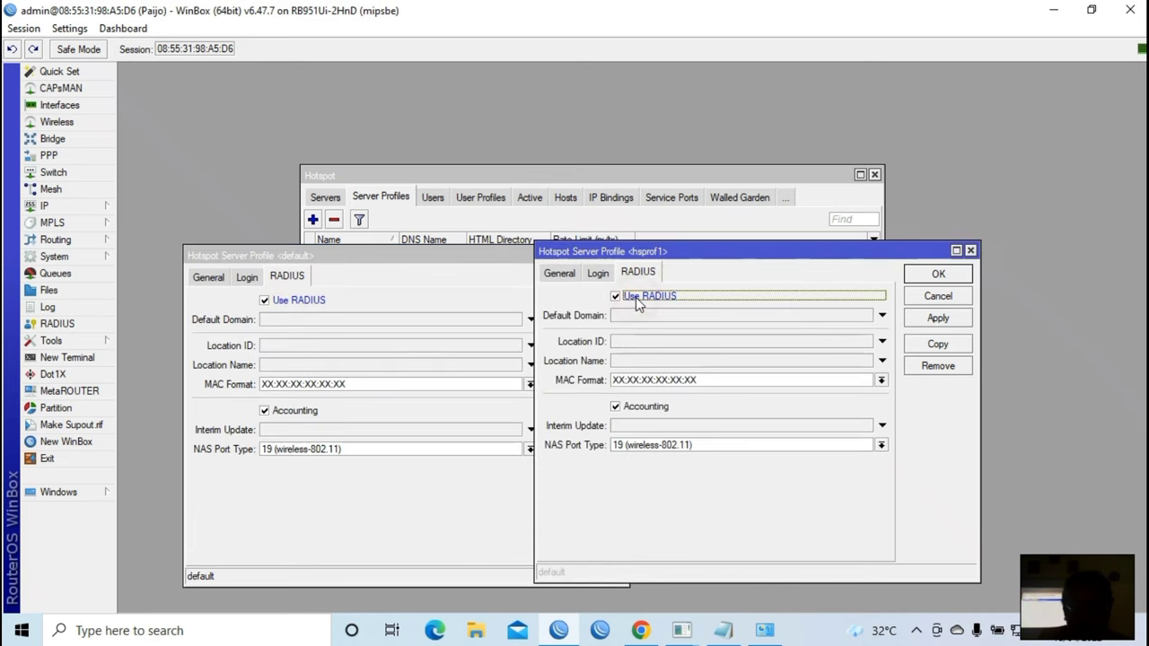
{"action": "left_click", "coordinate": [938, 319]}
{"action": "left_click", "coordinate": [938, 277]}
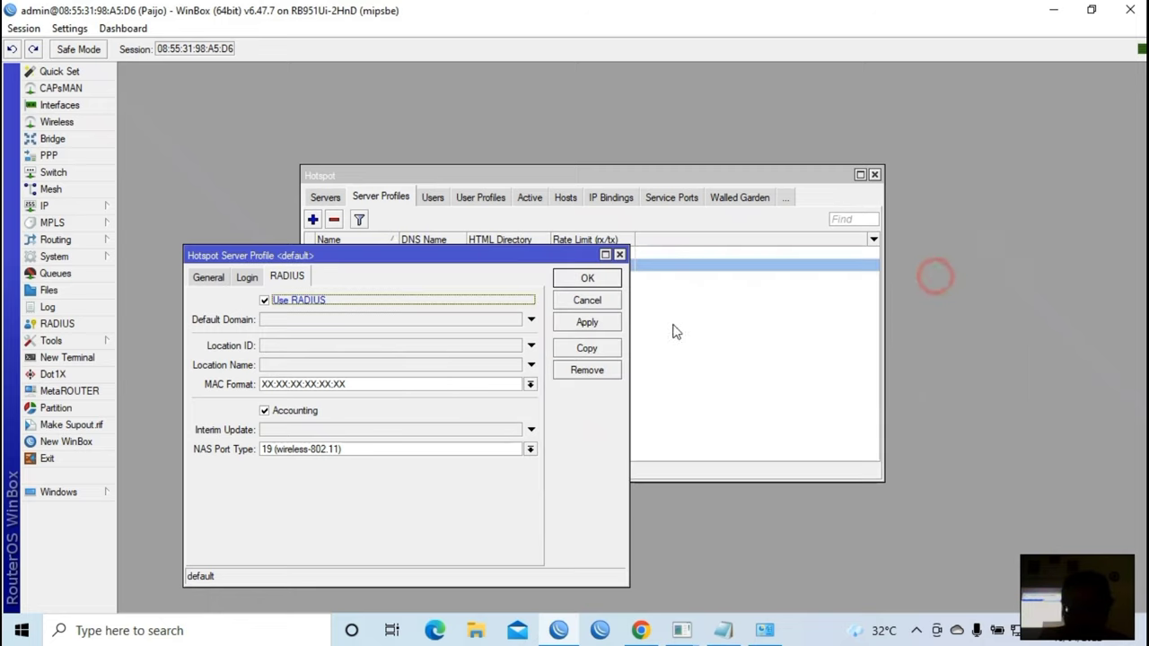
{"action": "left_click", "coordinate": [584, 323]}
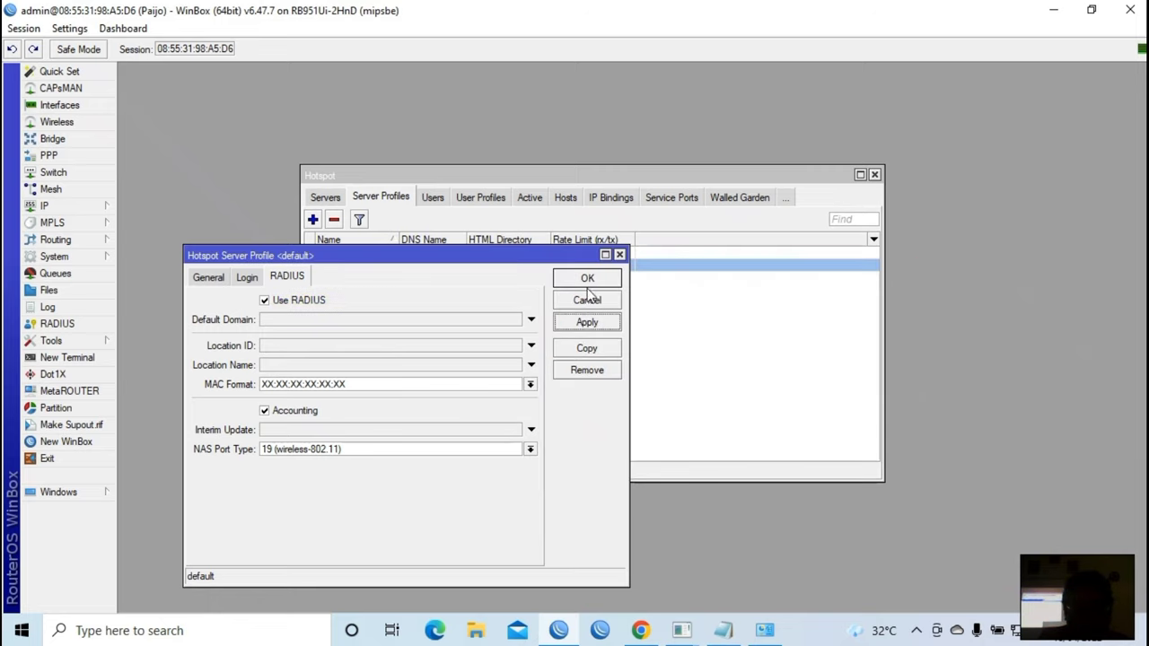
{"action": "left_click", "coordinate": [588, 279]}
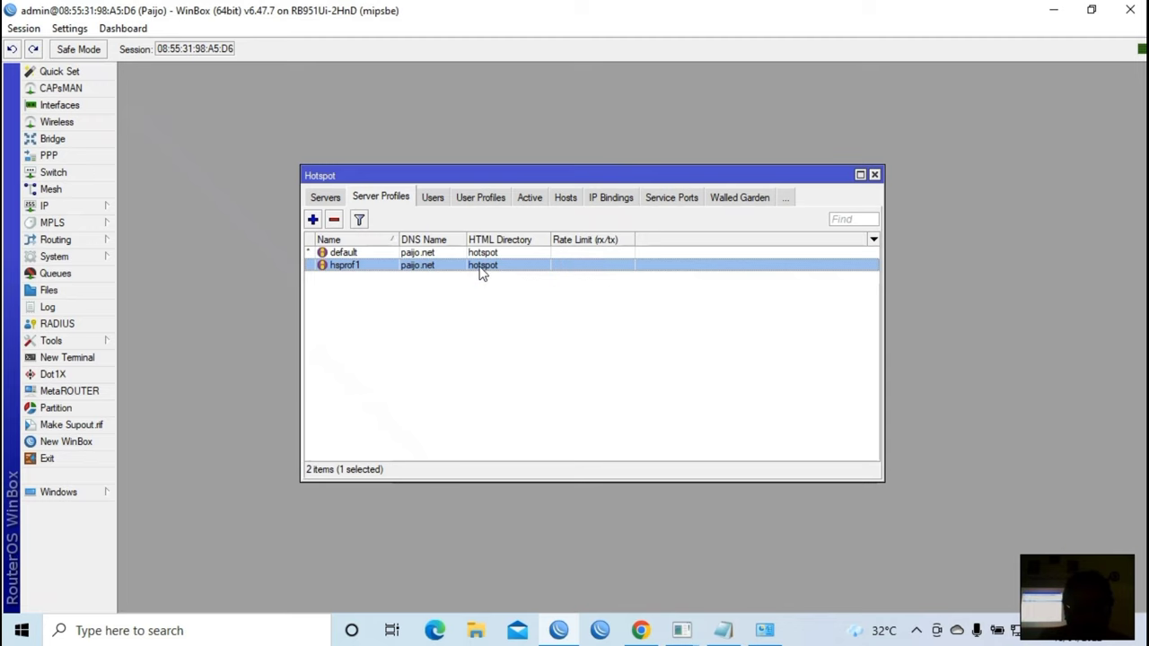
{"action": "double_click", "coordinate": [480, 267]}
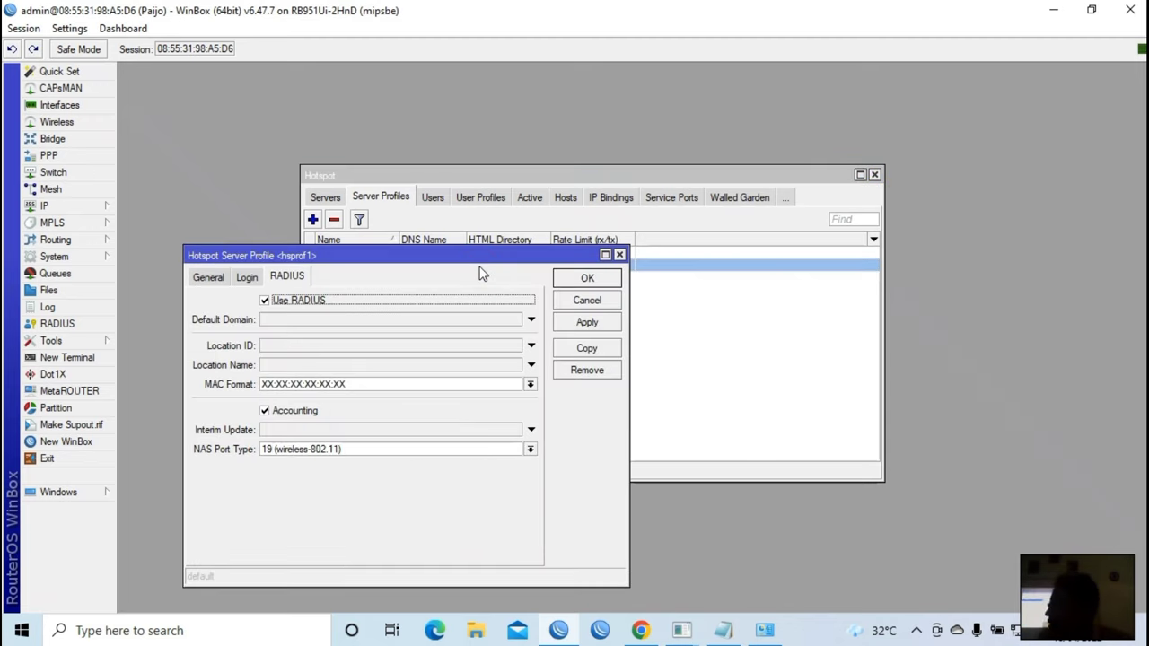
{"action": "left_click", "coordinate": [247, 278]}
{"action": "left_click", "coordinate": [207, 277]}
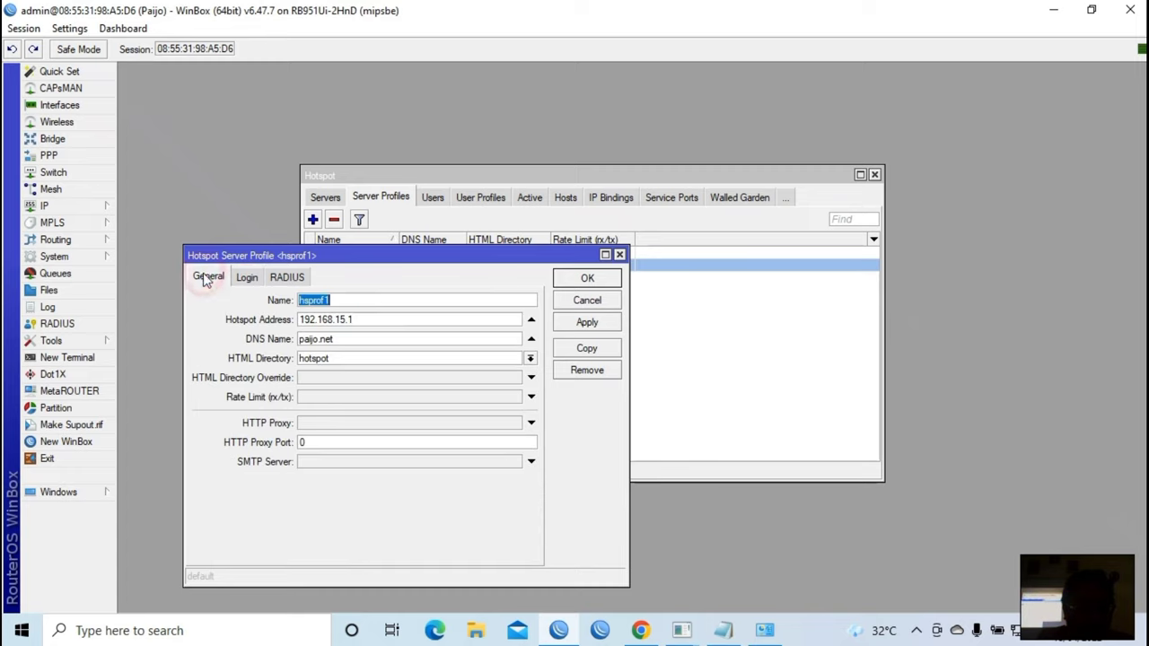
{"action": "left_click", "coordinate": [585, 324]}
{"action": "left_click", "coordinate": [587, 278]}
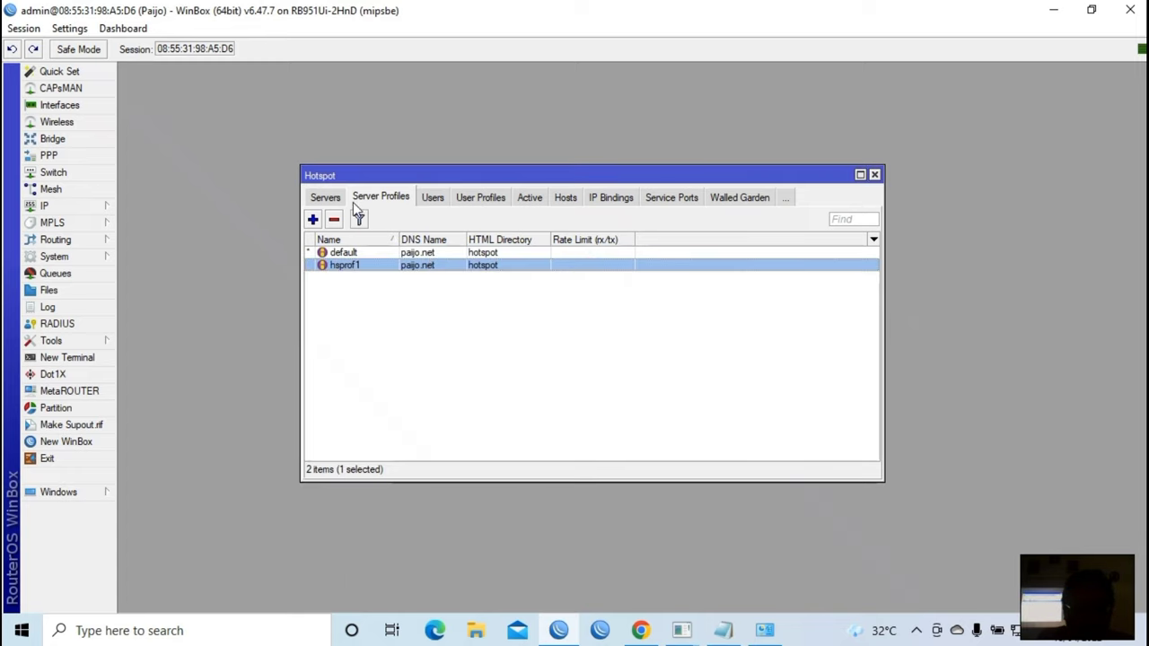
{"action": "double_click", "coordinate": [419, 253]}
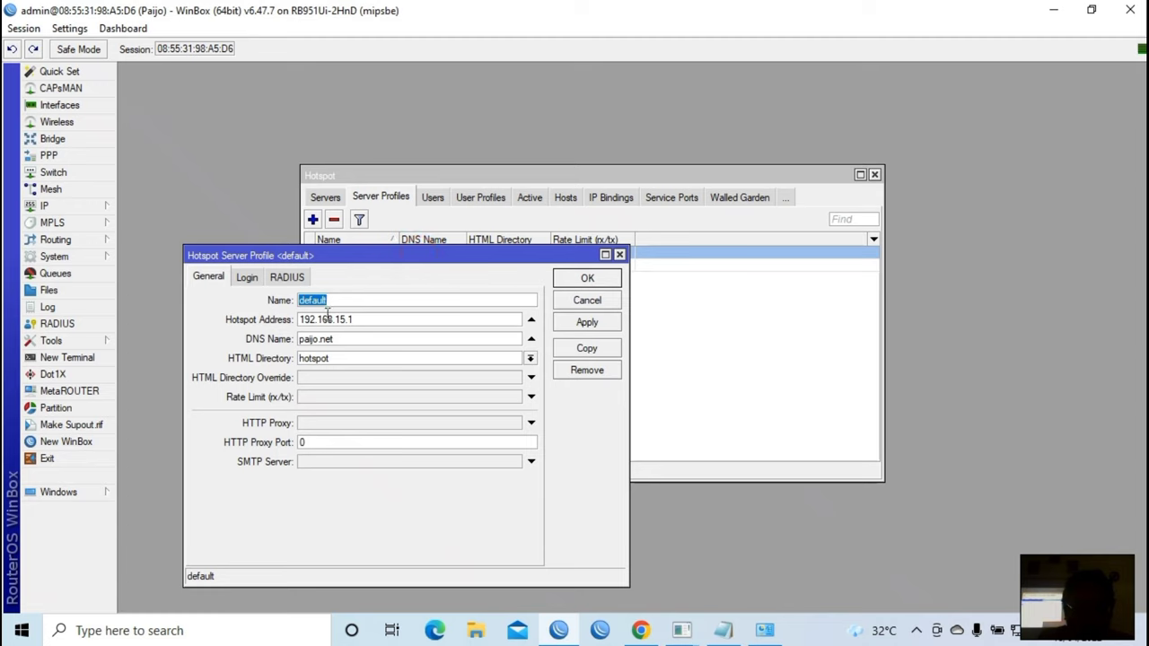
{"action": "left_click", "coordinate": [245, 277]}
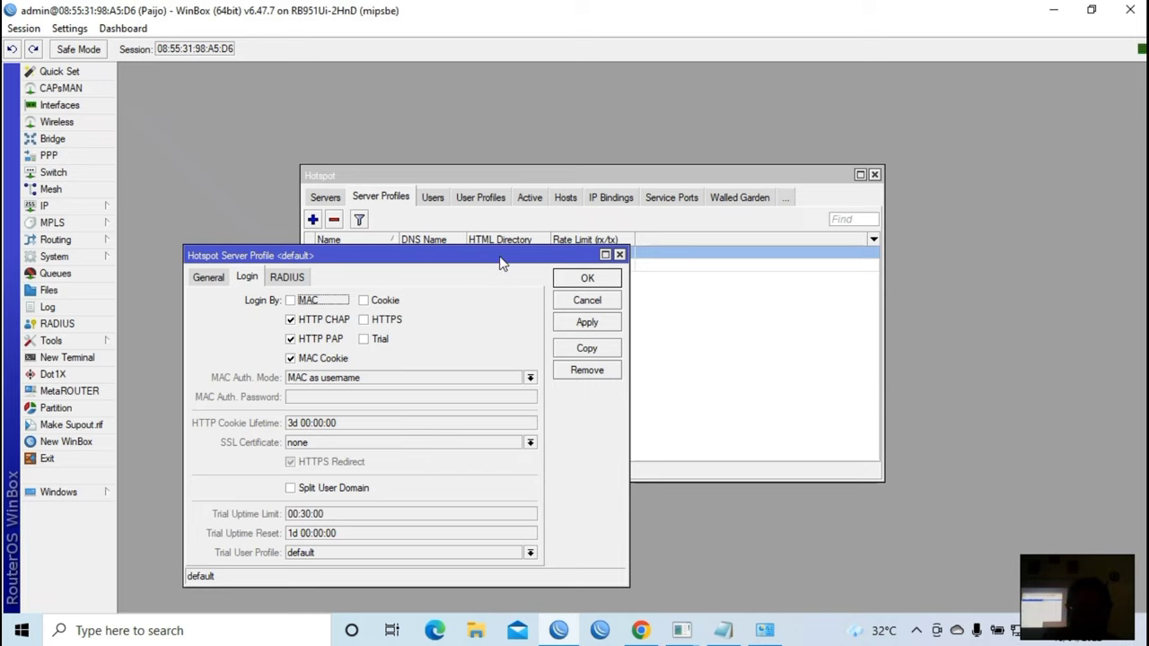
{"action": "left_click", "coordinate": [619, 255]}
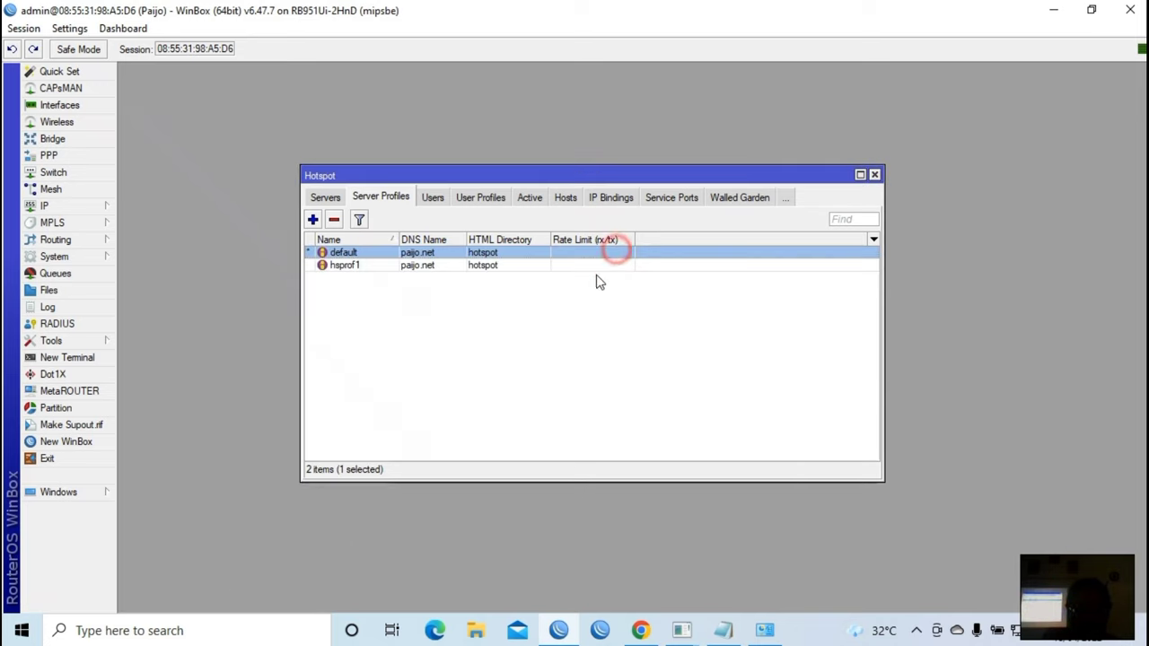
{"action": "double_click", "coordinate": [432, 267]}
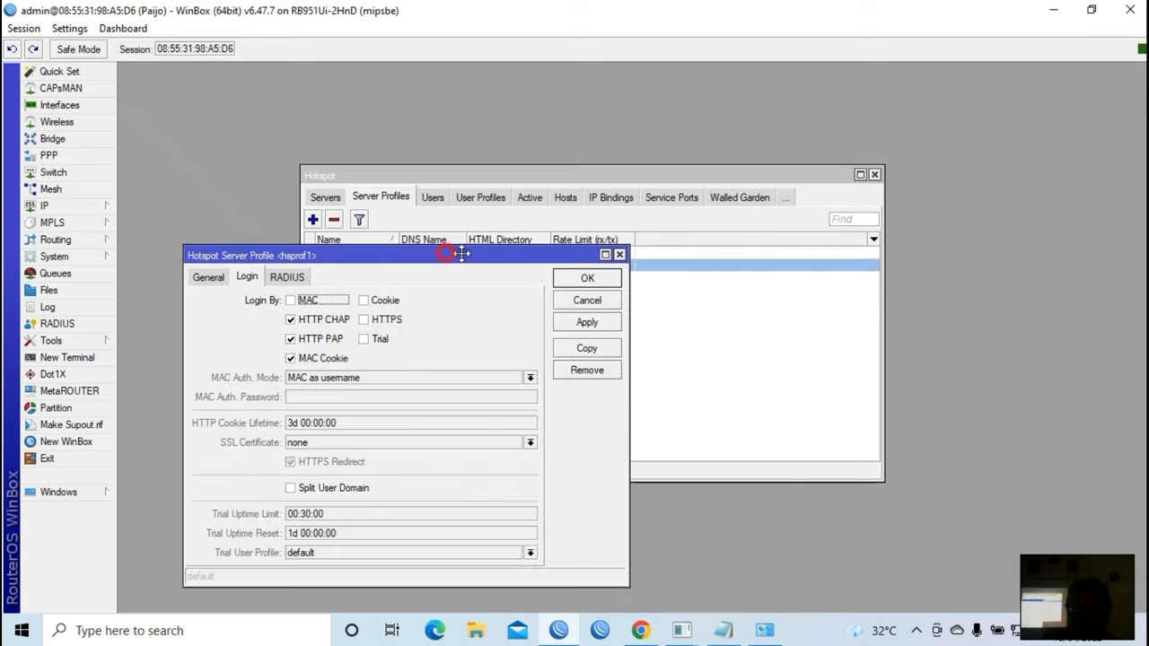
{"action": "left_click_drag", "start_coordinate": [451, 251], "coordinate": [879, 153]}
{"action": "double_click", "coordinate": [419, 254]}
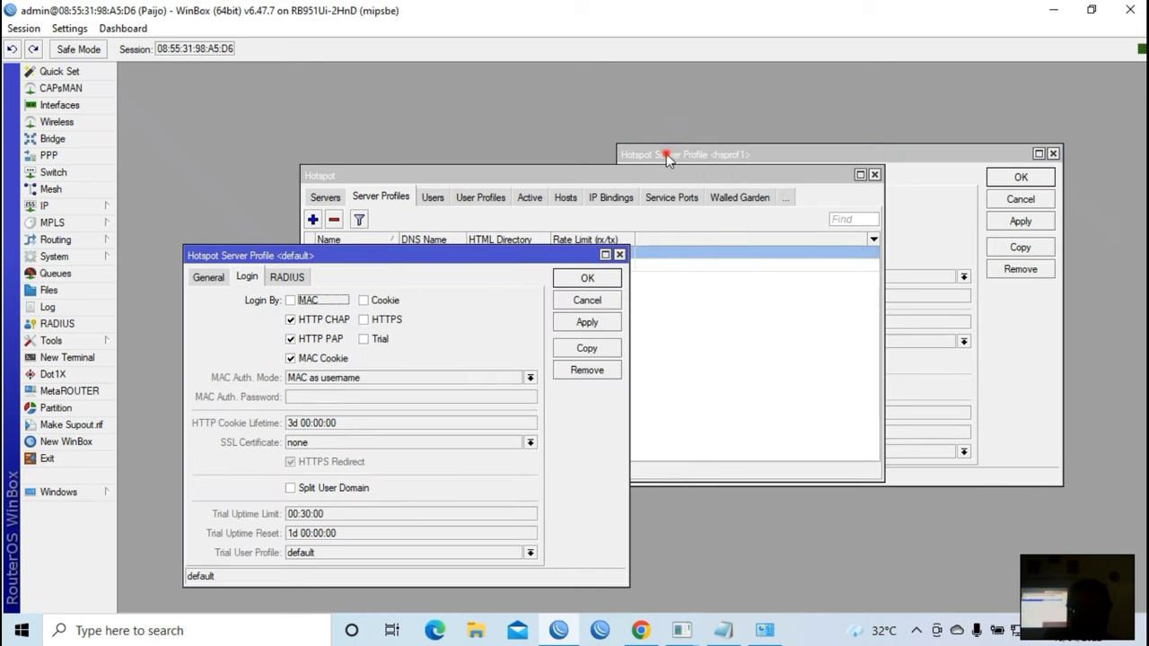
{"action": "left_click_drag", "start_coordinate": [666, 154], "coordinate": [685, 249]}
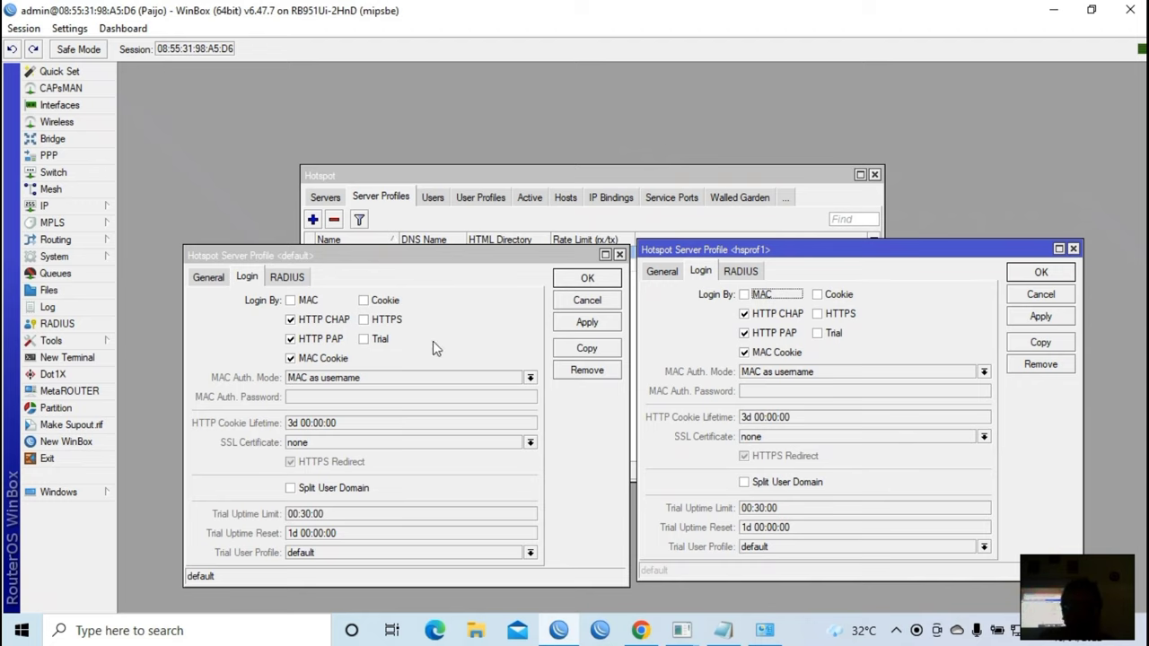
{"action": "left_click", "coordinate": [208, 277]}
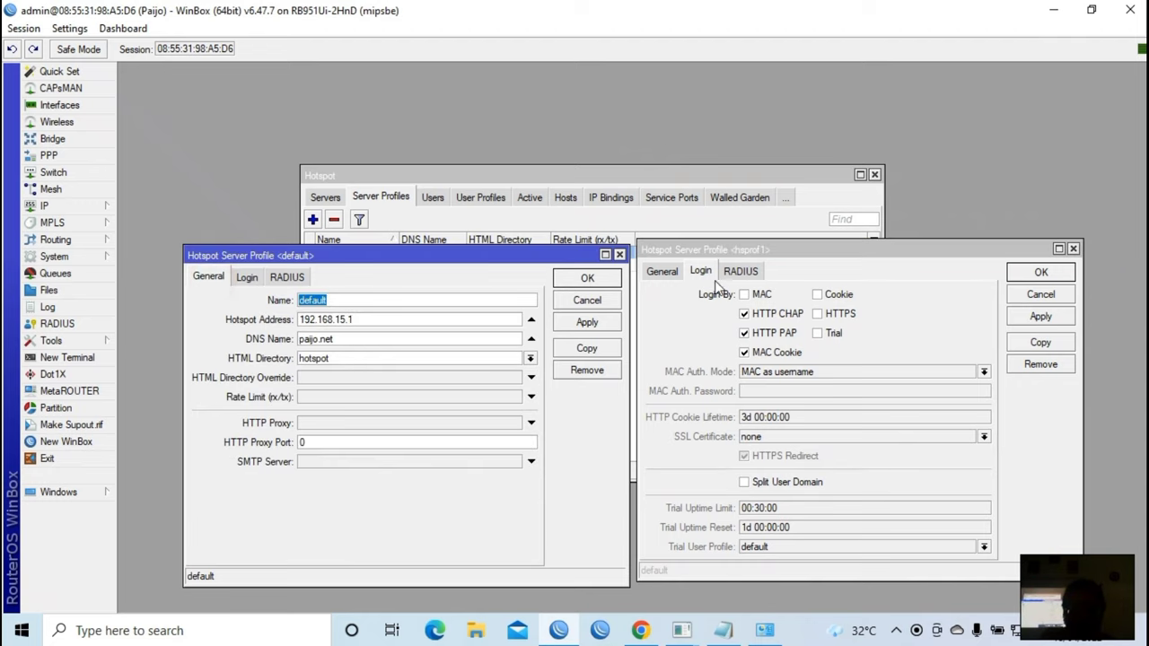
{"action": "left_click", "coordinate": [663, 272]}
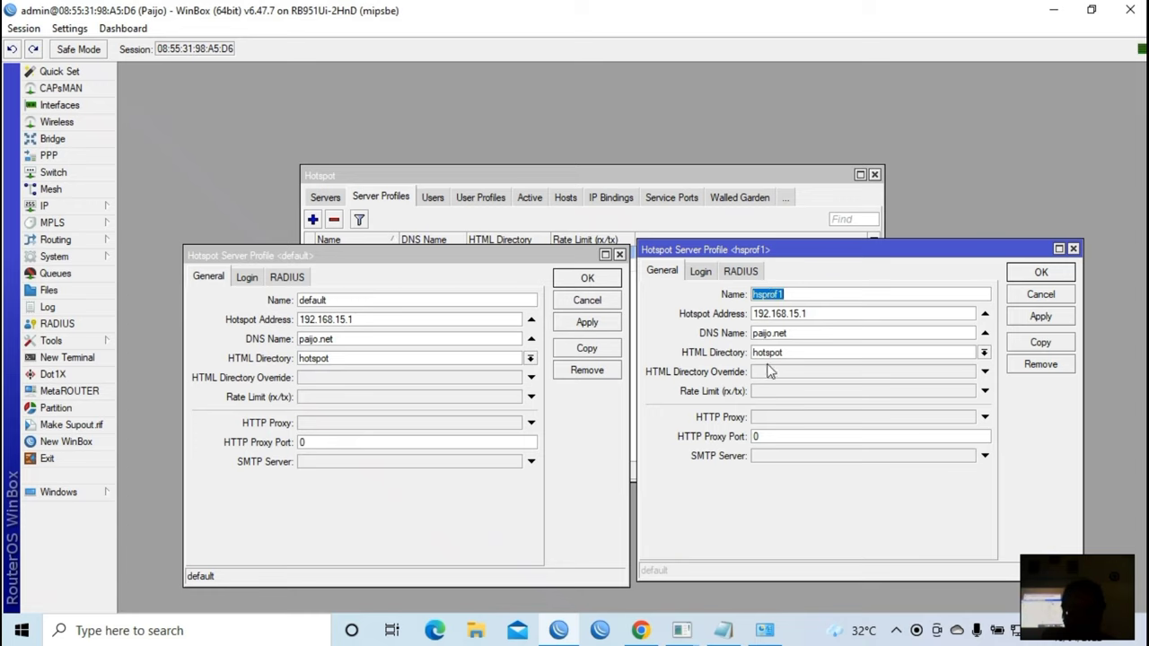
{"action": "left_click", "coordinate": [810, 312]}
{"action": "left_click", "coordinate": [351, 302]}
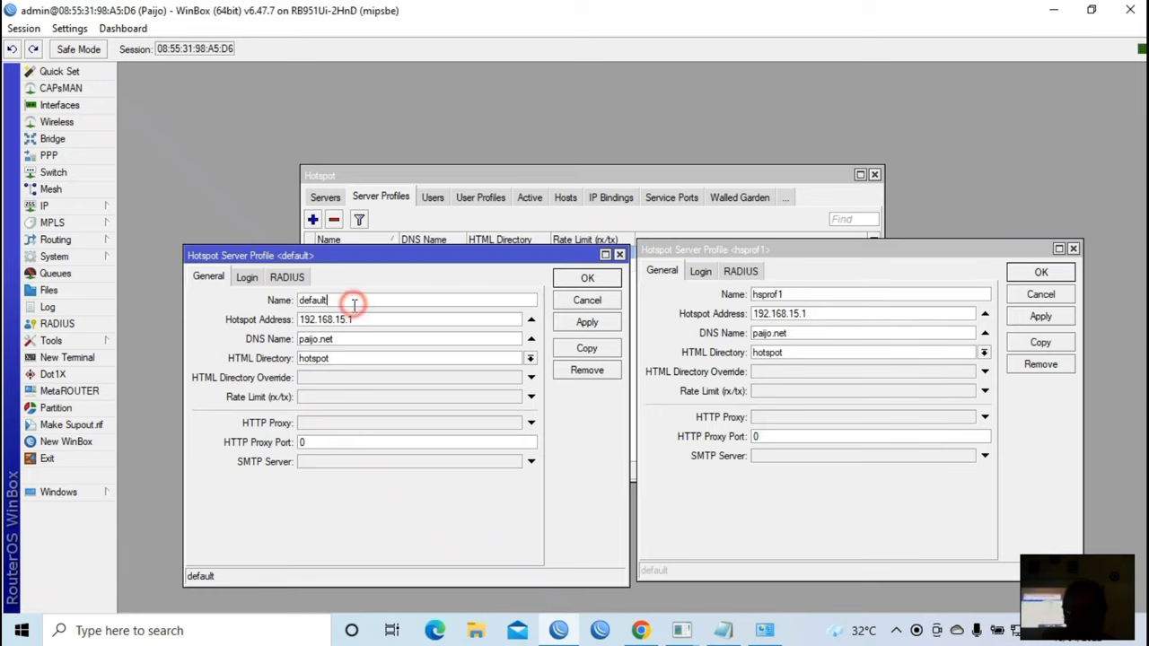
{"action": "left_click", "coordinate": [344, 337]}
{"action": "left_click", "coordinate": [793, 351]}
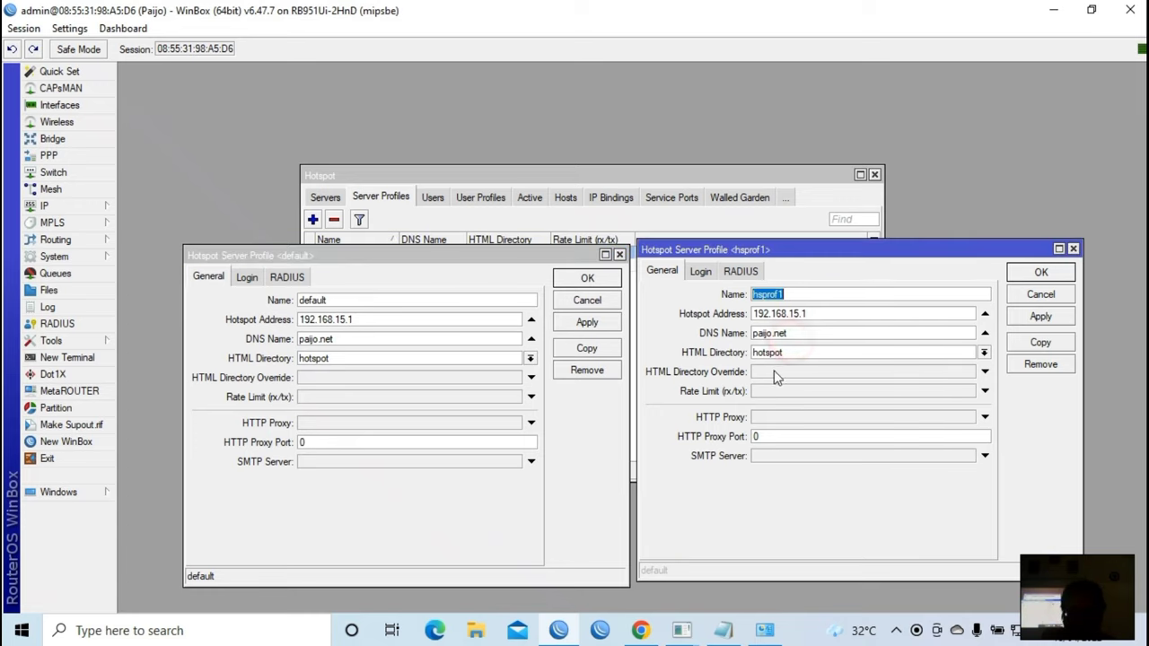
{"action": "left_click", "coordinate": [247, 277]}
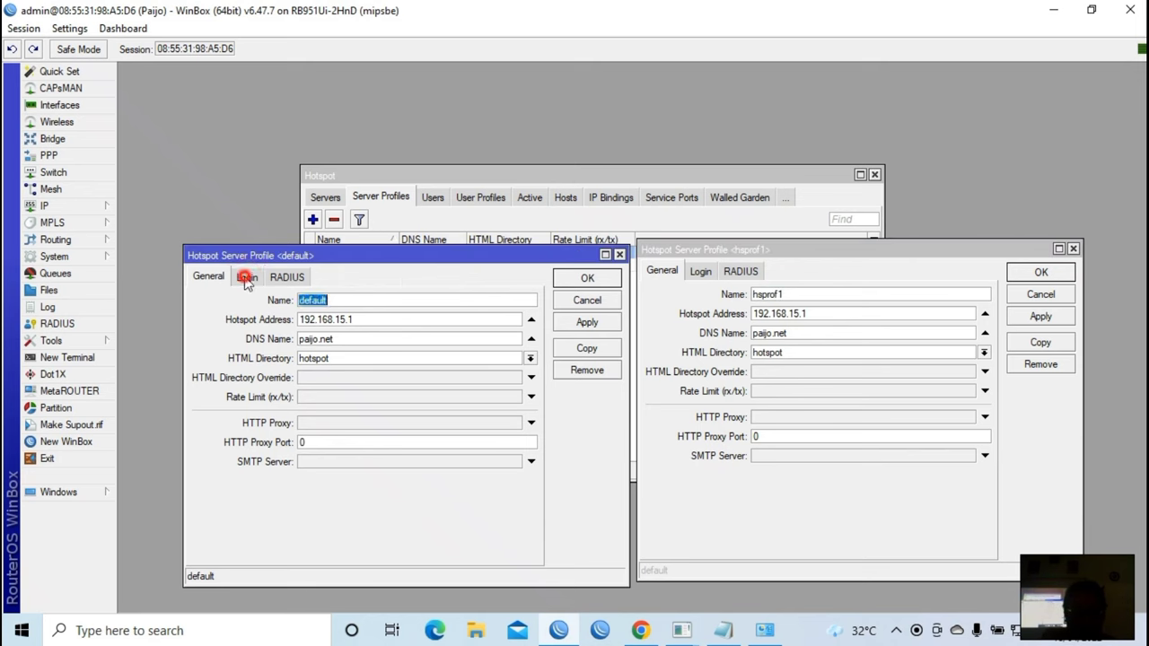
{"action": "left_click", "coordinate": [701, 274]}
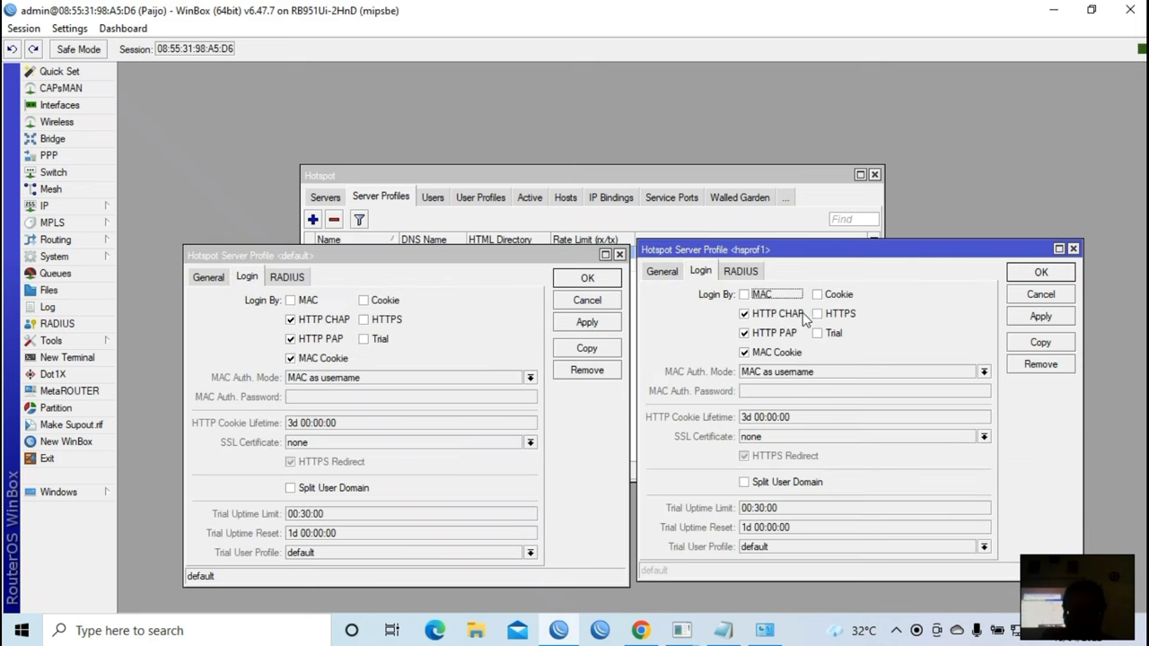
{"action": "left_click", "coordinate": [290, 320]}
{"action": "left_click", "coordinate": [741, 270]}
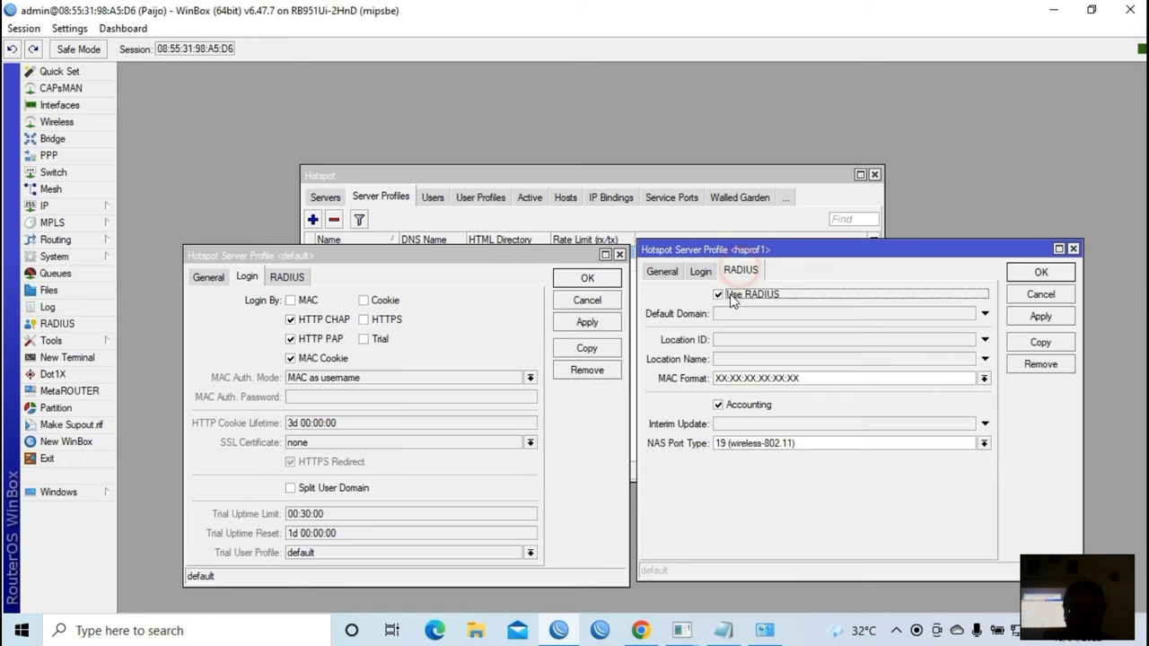
{"action": "left_click", "coordinate": [289, 277]}
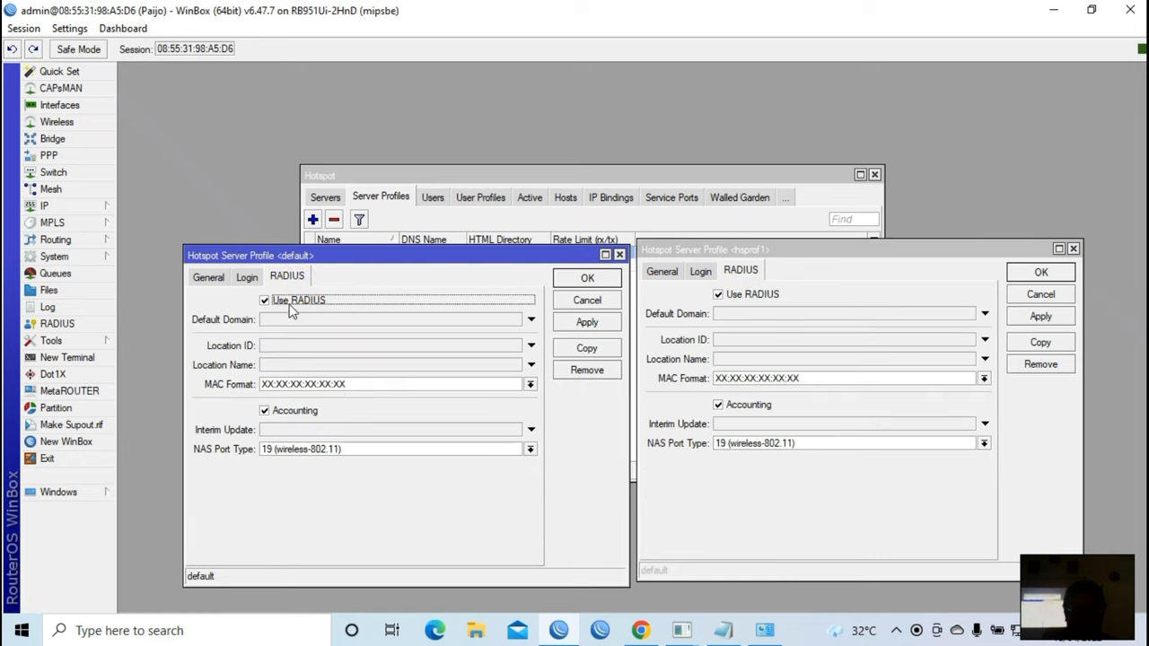
{"action": "left_click", "coordinate": [1026, 276]}
{"action": "left_click", "coordinate": [587, 280]}
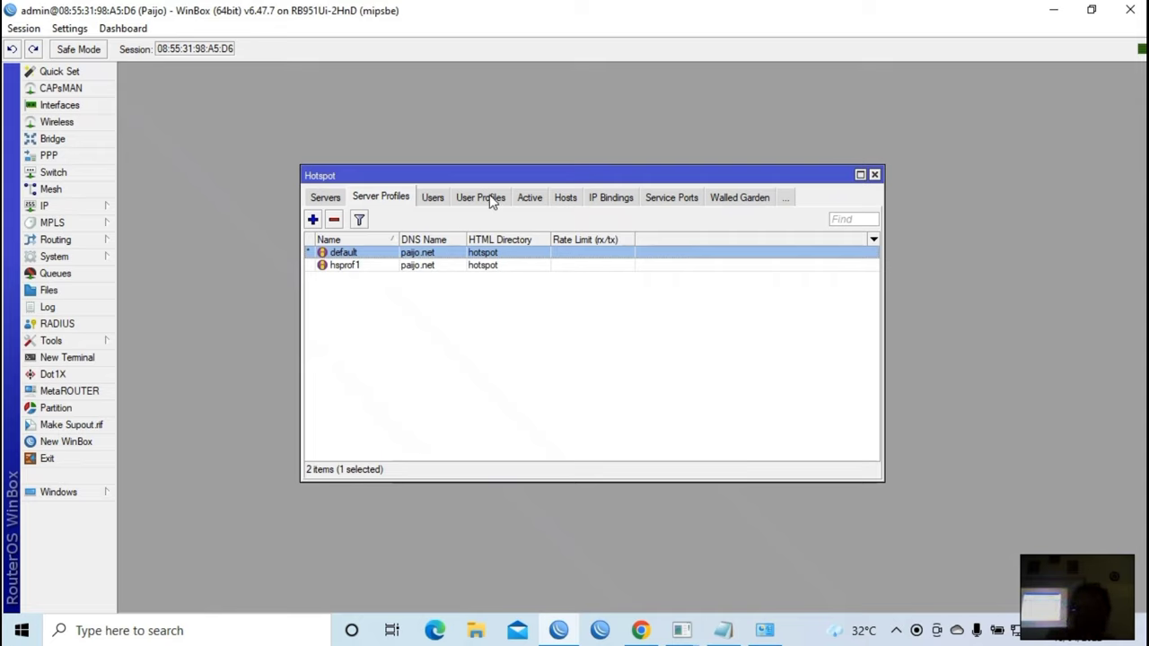
Create a new hotspot user profile named guru with 100 shared users.
{"action": "left_click", "coordinate": [481, 197]}
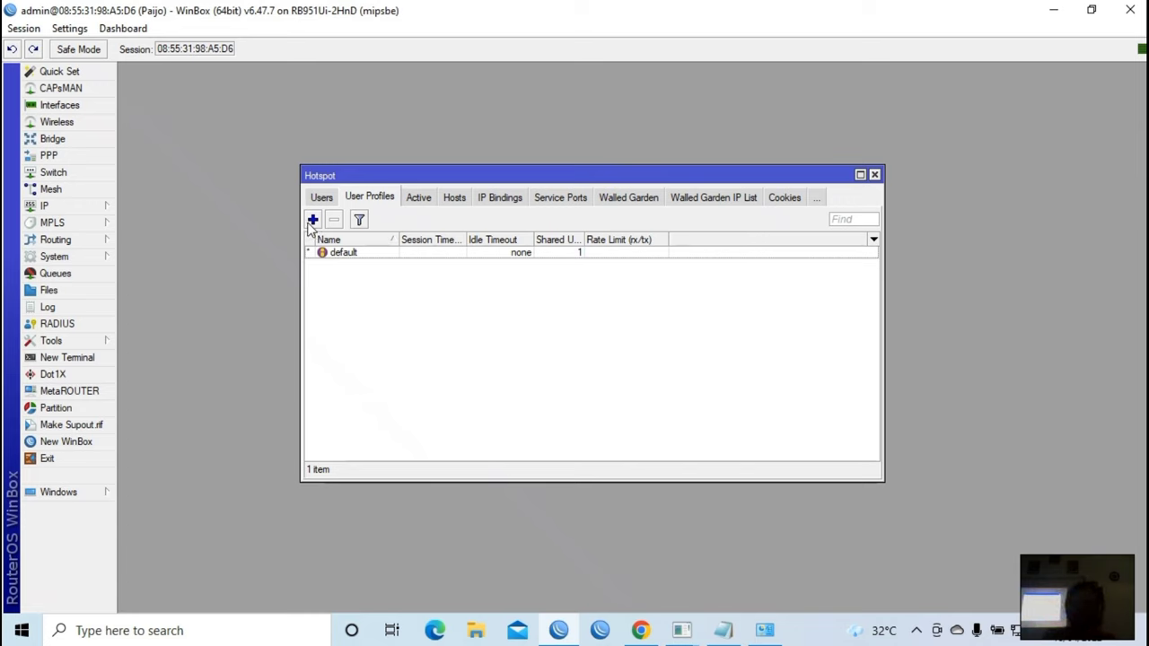
{"action": "left_click", "coordinate": [312, 220]}
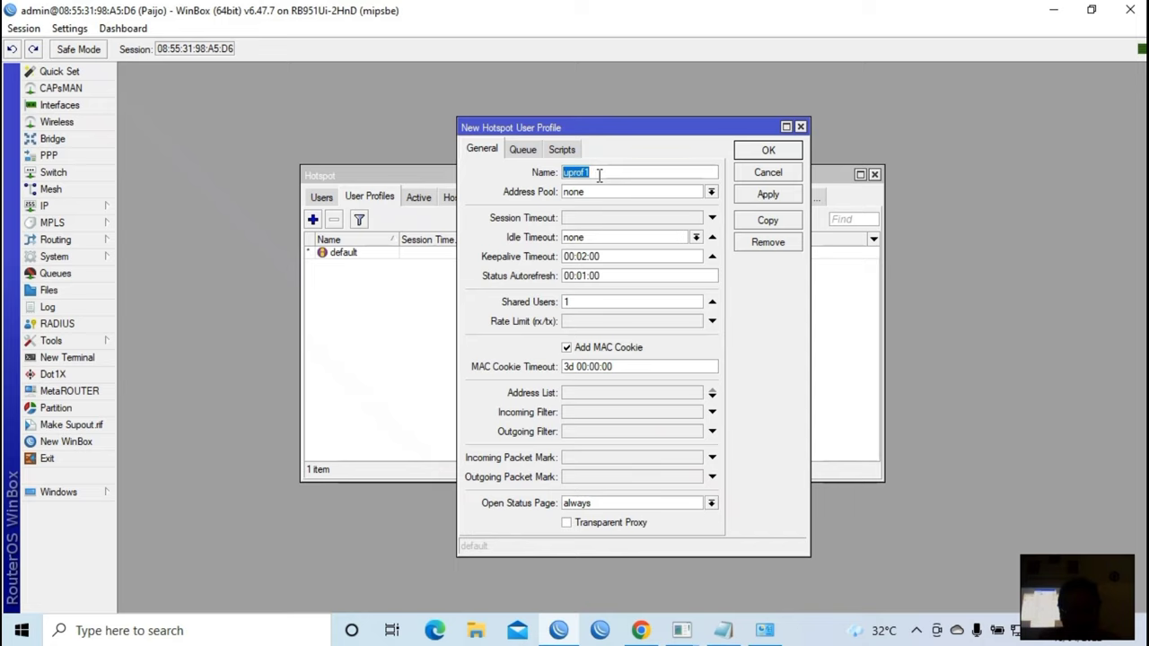
{"action": "type", "text": "guru"}
{"action": "double_click", "coordinate": [584, 301]}
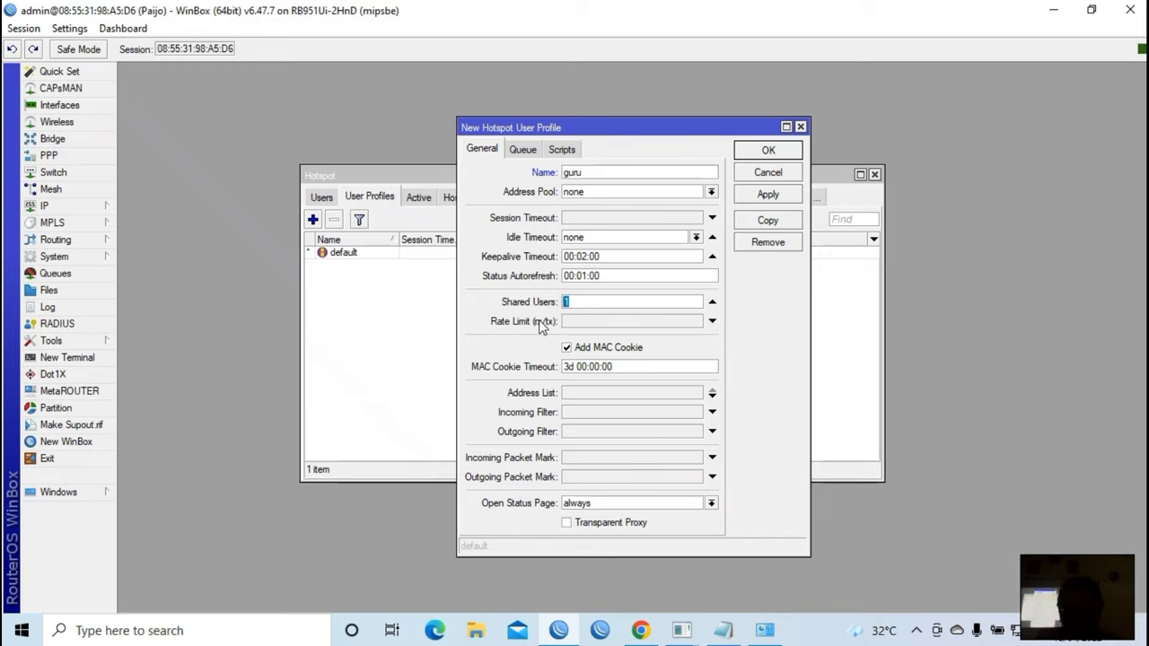
{"action": "type", "text": "50"}
{"action": "key", "text": "BackSpace"}
{"action": "key", "text": "BackSpace"}
{"action": "type", "text": "100"}
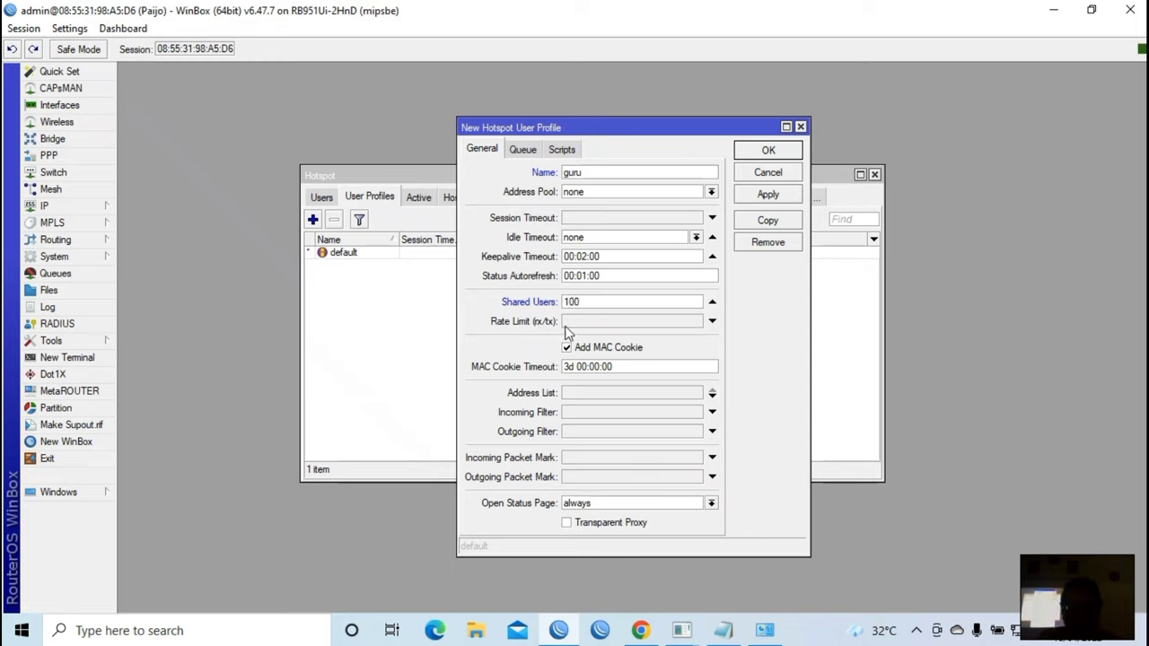
Give guru a 25M/30M rate limit and a 1d MAC cookie timeout.
{"action": "left_click", "coordinate": [567, 323]}
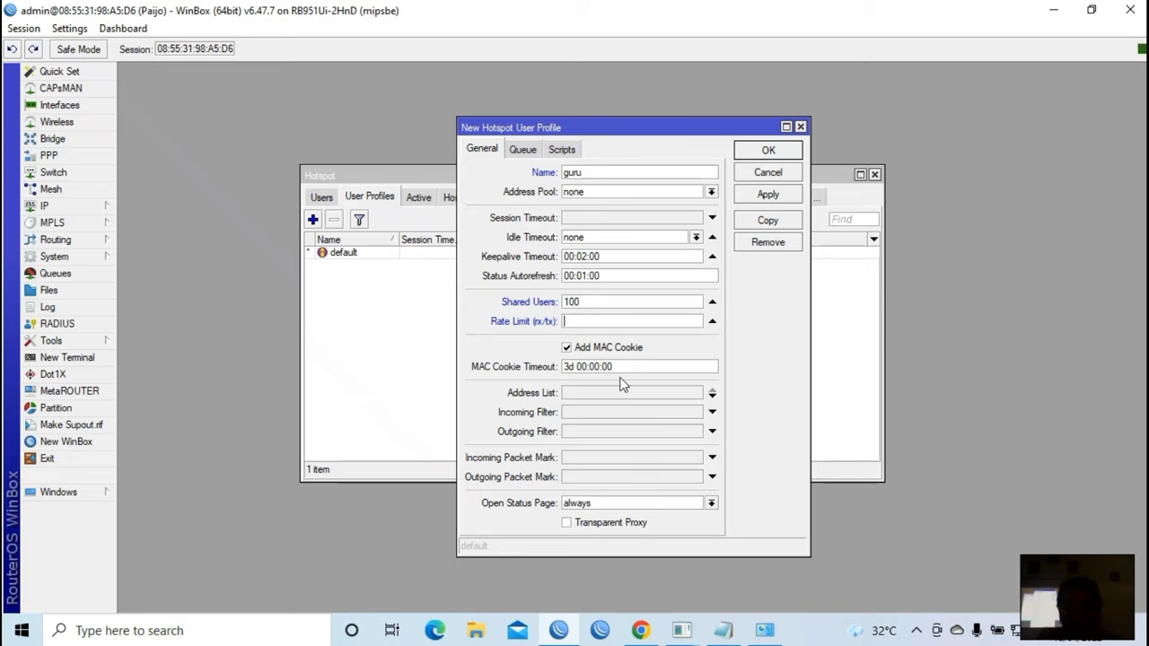
{"action": "type", "text": "30"}
{"action": "type", "text": "M"}
{"action": "key", "text": "BackSpace"}
{"action": "key", "text": "BackSpace"}
{"action": "key", "text": "BackSpace"}
{"action": "type", "text": "25M"}
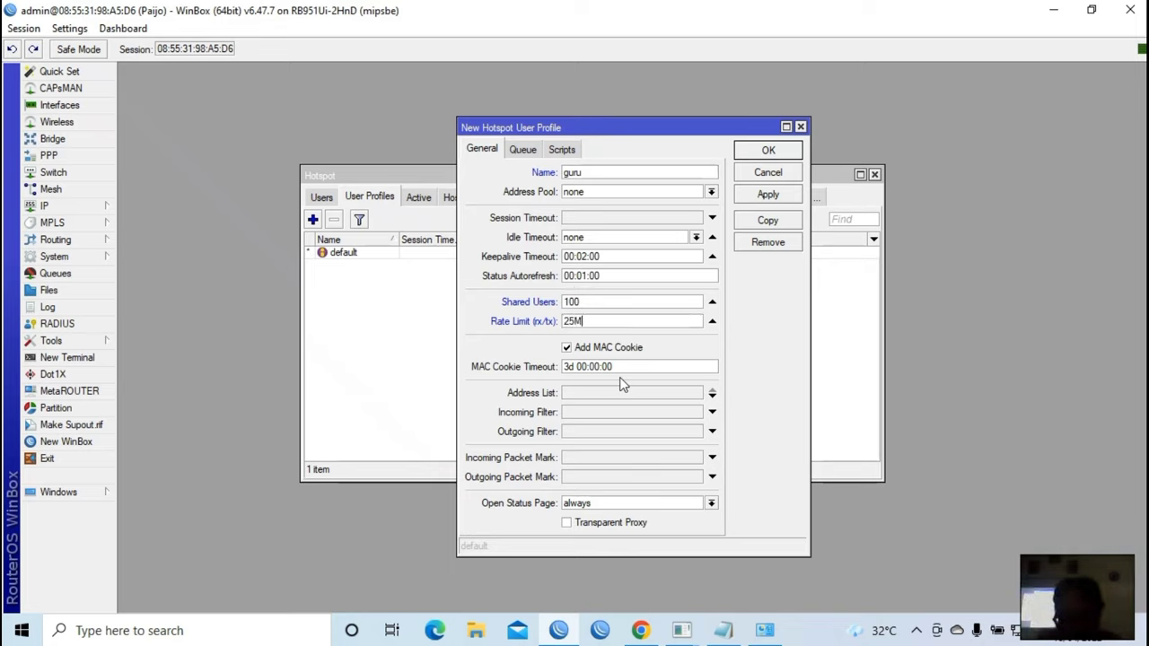
{"action": "type", "text": "/30M"}
{"action": "left_click", "coordinate": [562, 368]}
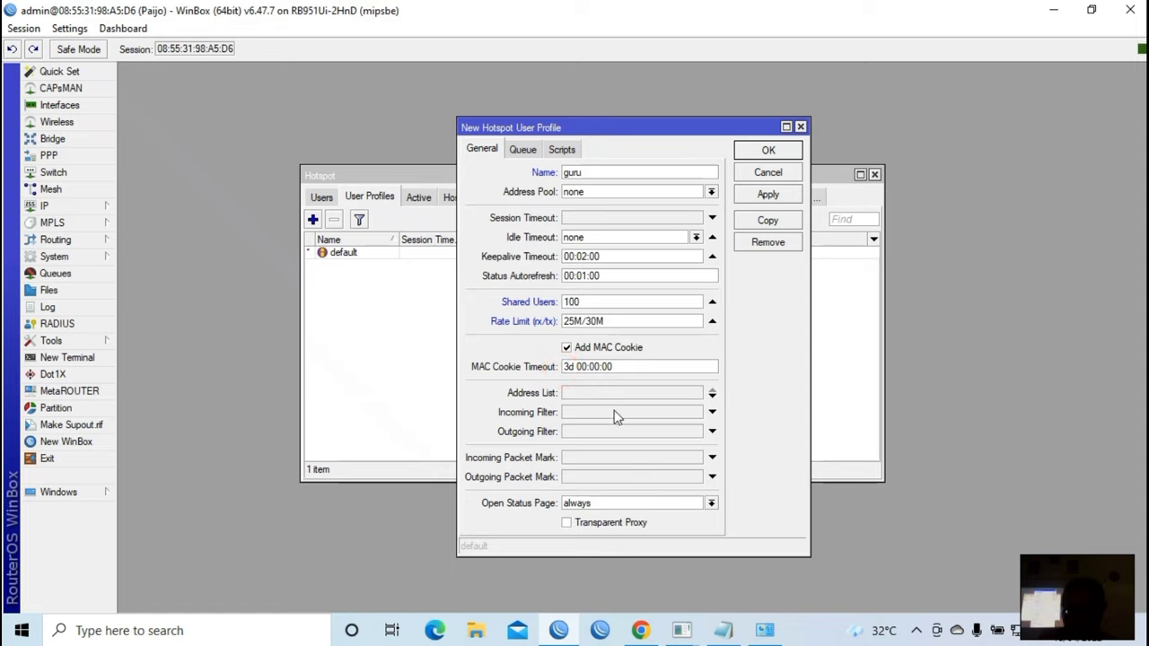
{"action": "key", "text": "Delete"}
{"action": "type", "text": "1"}
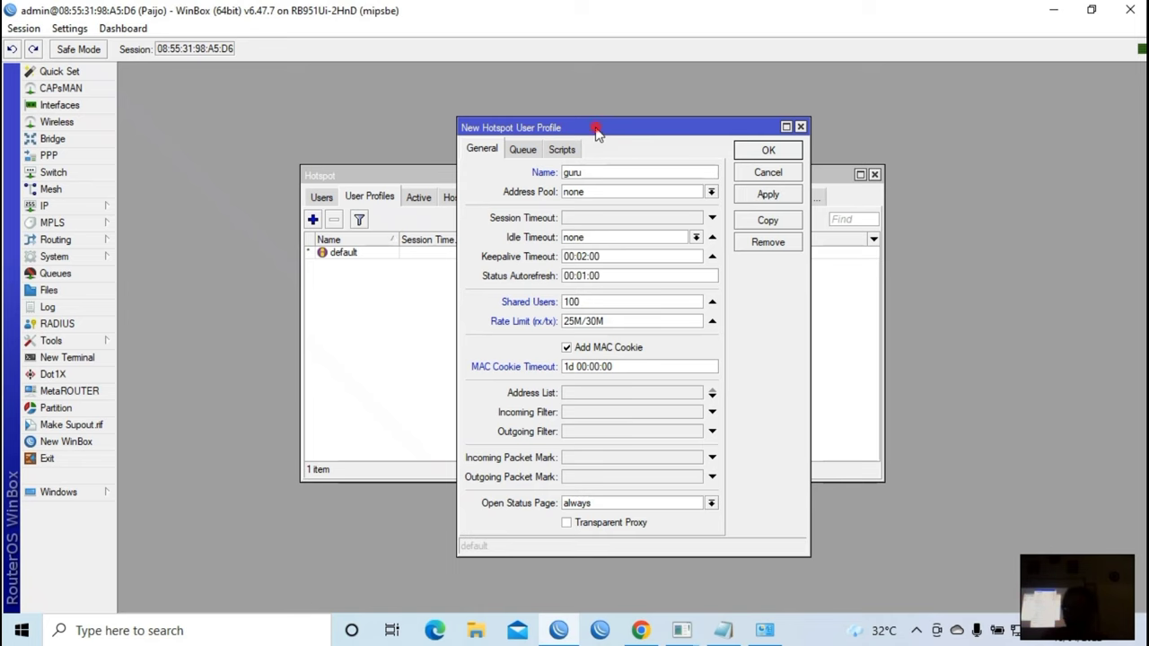
{"action": "left_click_drag", "start_coordinate": [598, 128], "coordinate": [823, 115]}
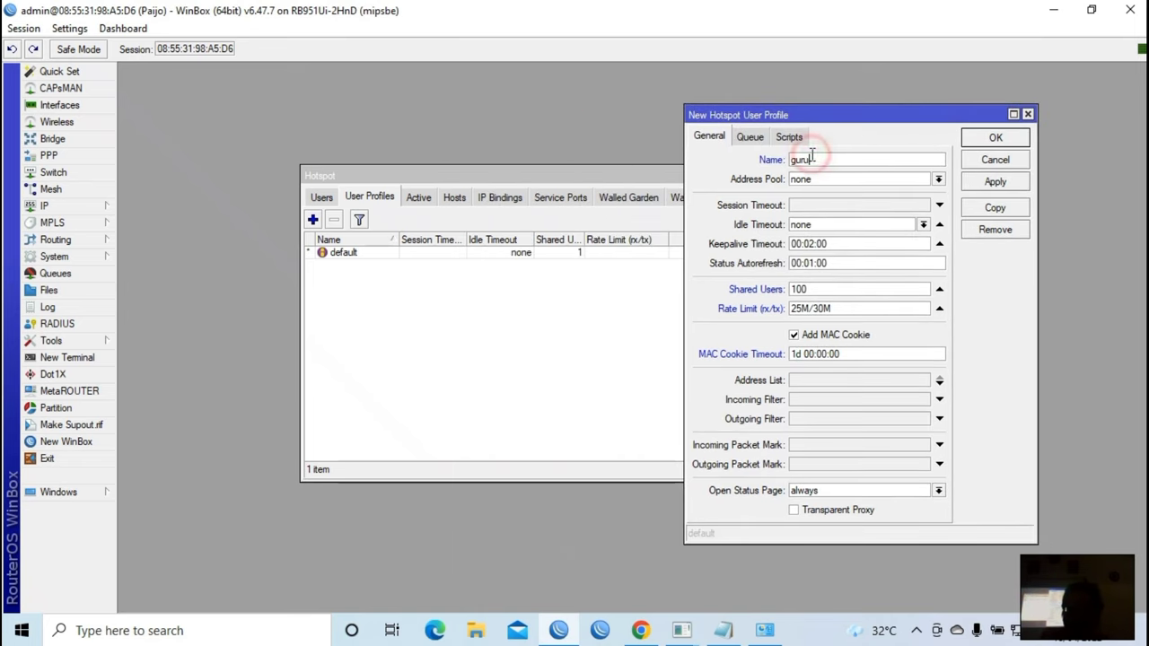
{"action": "double_click", "coordinate": [812, 159]}
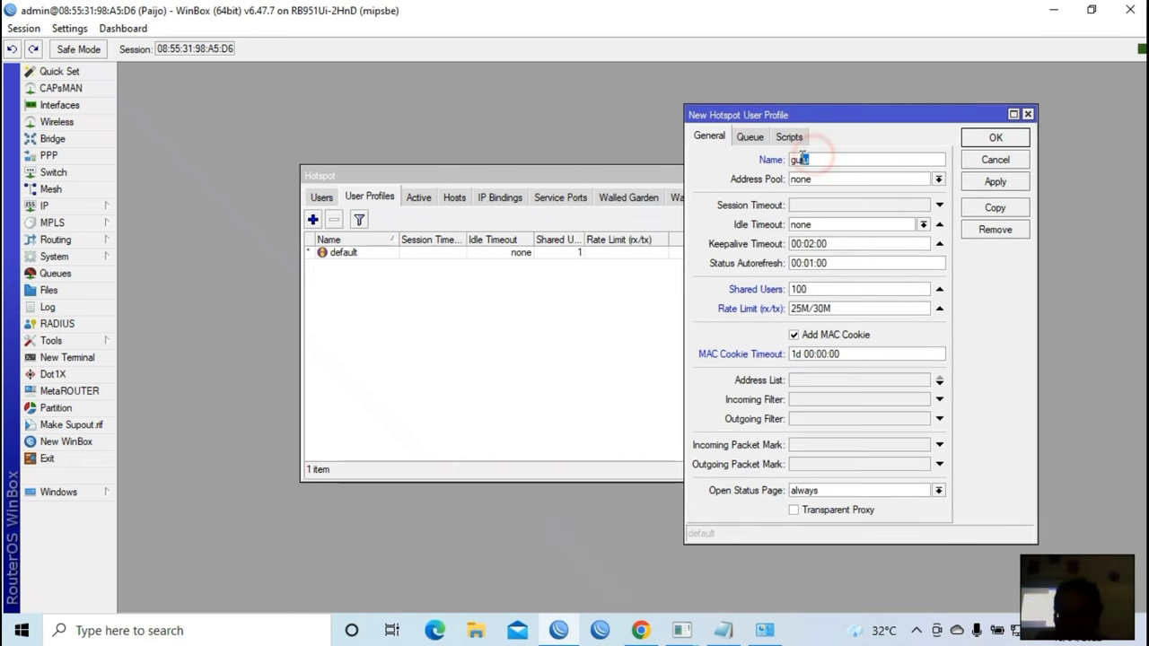
{"action": "double_click", "coordinate": [812, 290]}
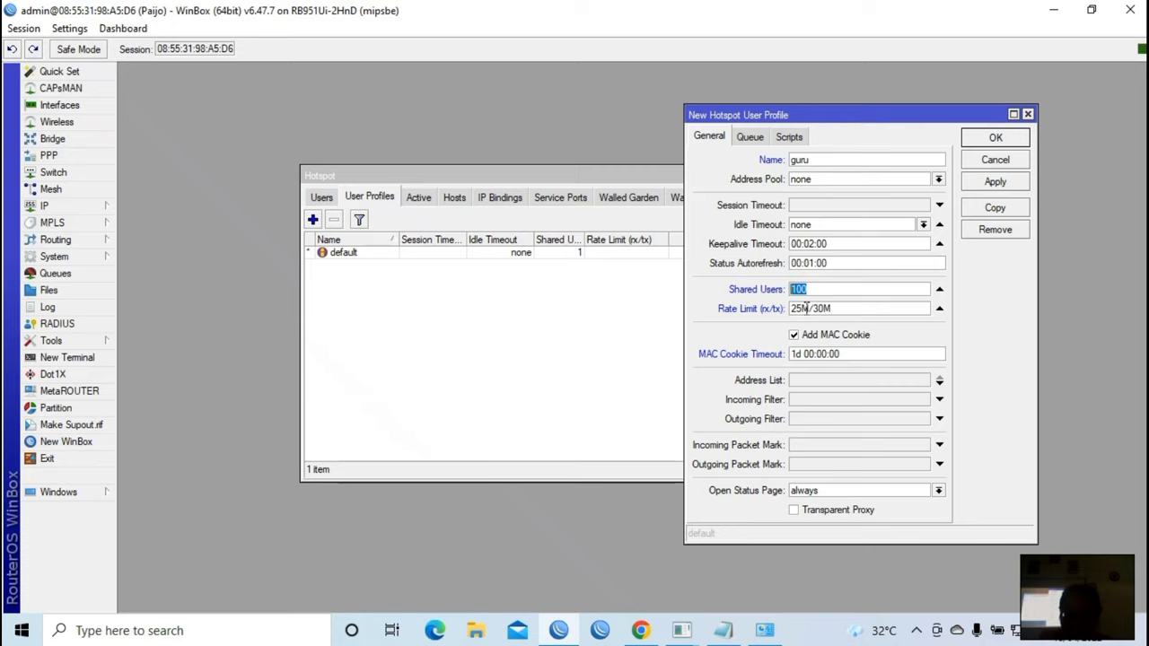
{"action": "left_click", "coordinate": [851, 308]}
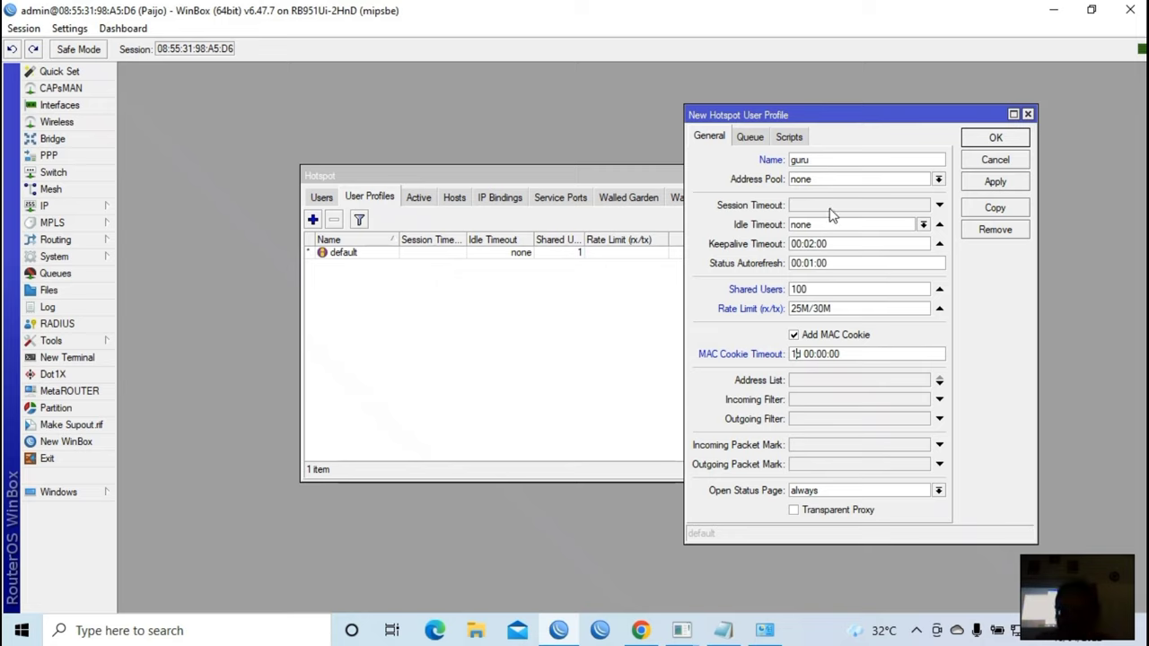
{"action": "left_click", "coordinate": [806, 290]}
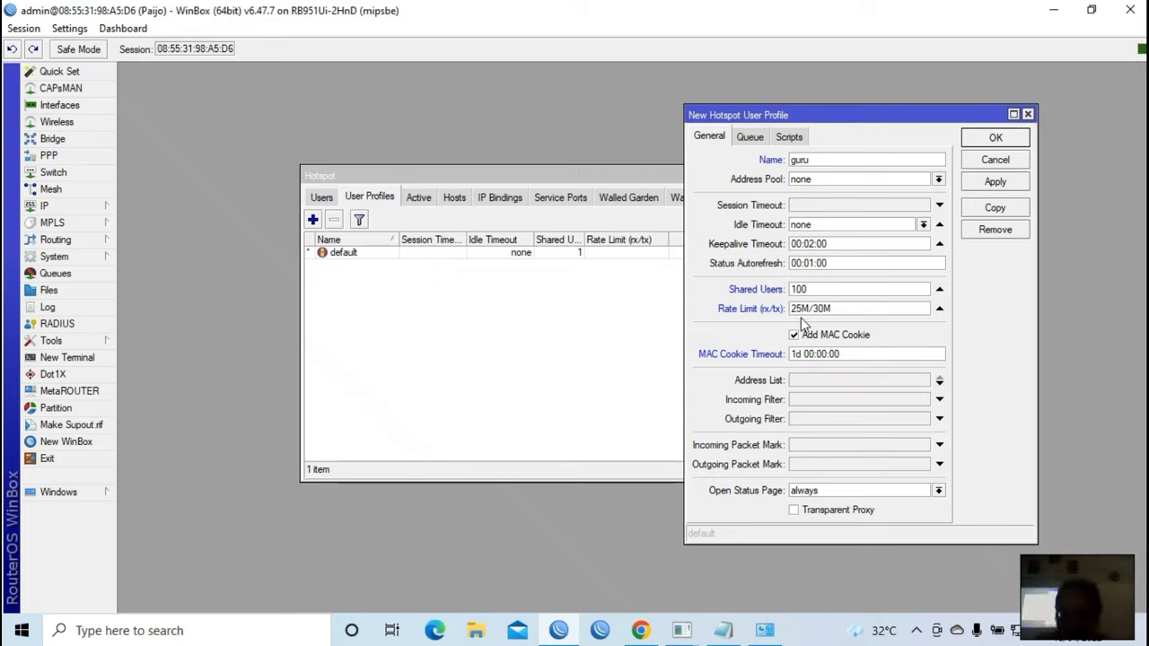
{"action": "left_click", "coordinate": [810, 308]}
{"action": "left_click", "coordinate": [797, 353]}
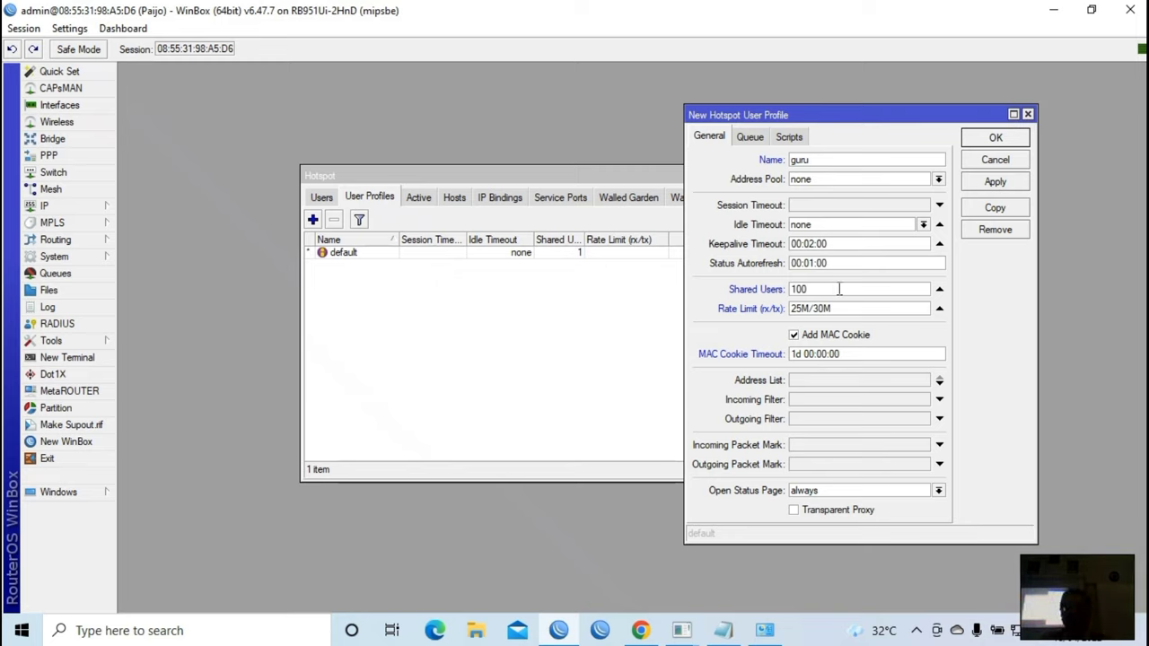
{"action": "left_click_drag", "start_coordinate": [840, 309], "coordinate": [786, 325]}
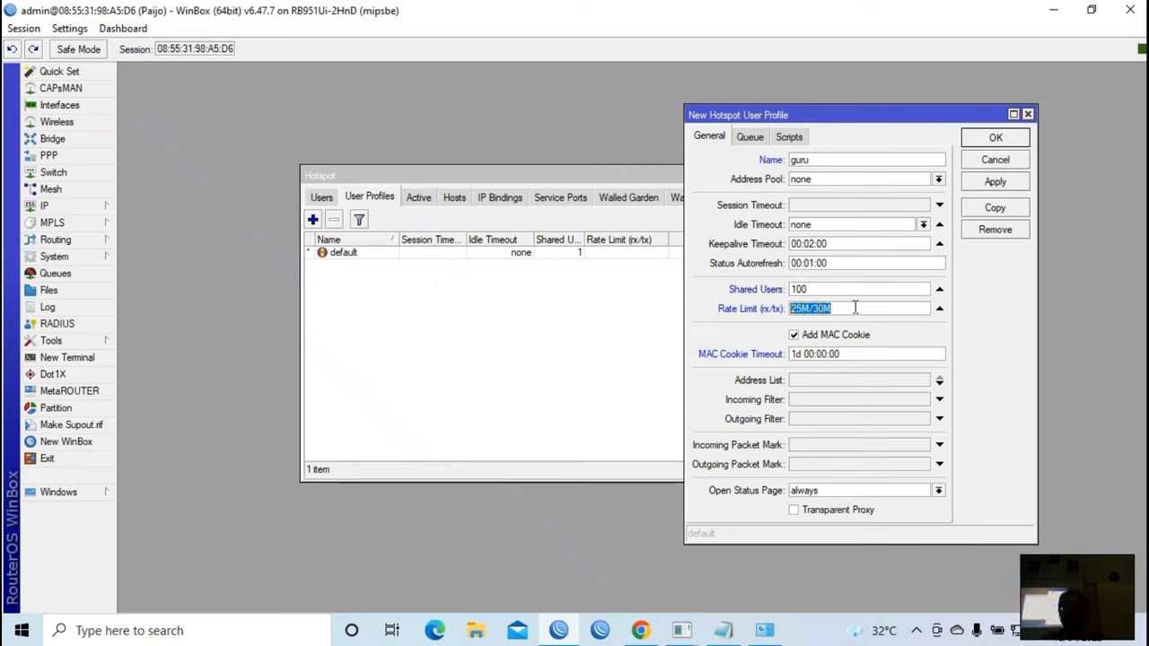
{"action": "left_click", "coordinate": [824, 309]}
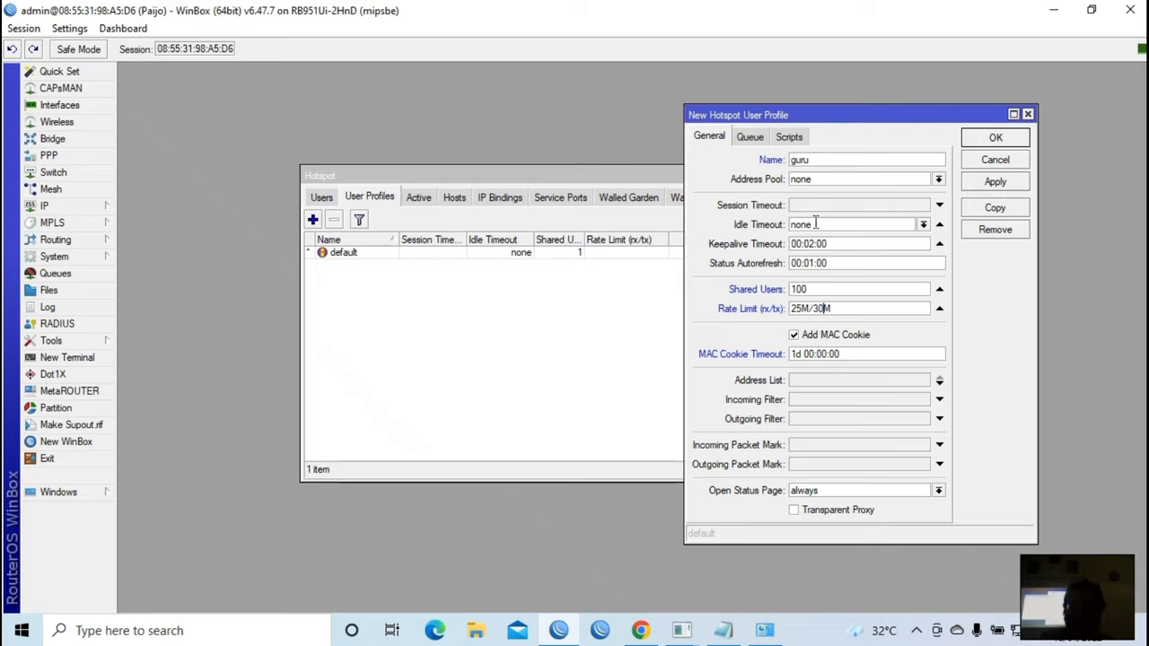
Save the guru profile and start a new siswatkj profile with 36 shared users.
{"action": "left_click", "coordinate": [995, 141]}
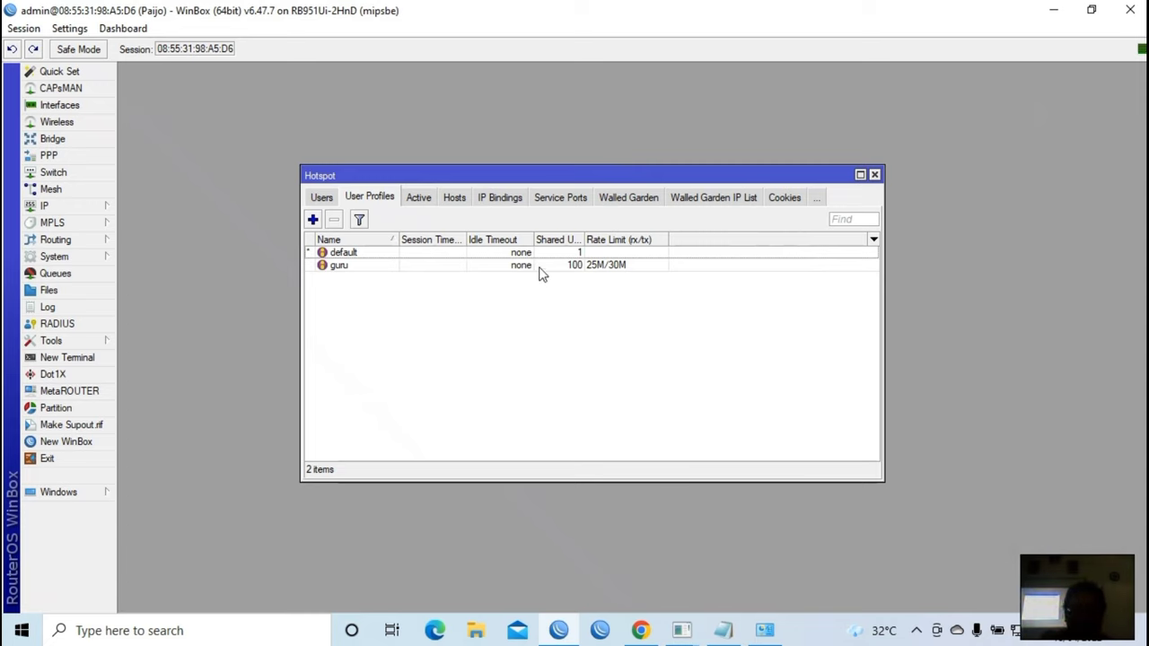
{"action": "left_click", "coordinate": [312, 219]}
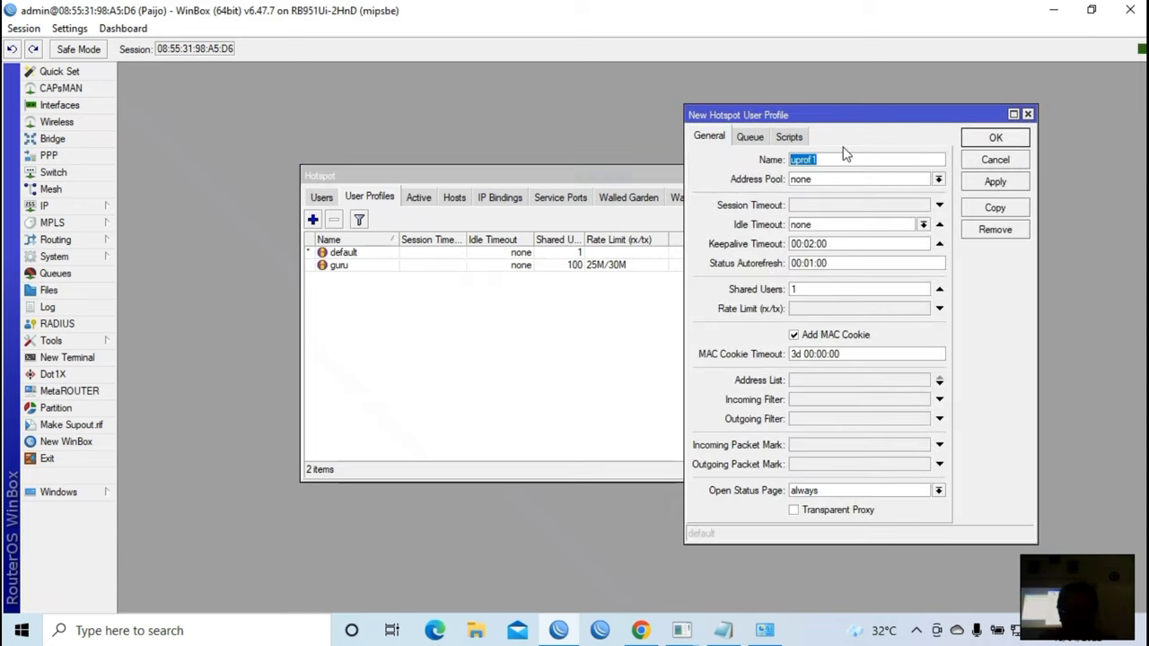
{"action": "type", "text": "s"}
{"action": "key", "text": "BackSpace"}
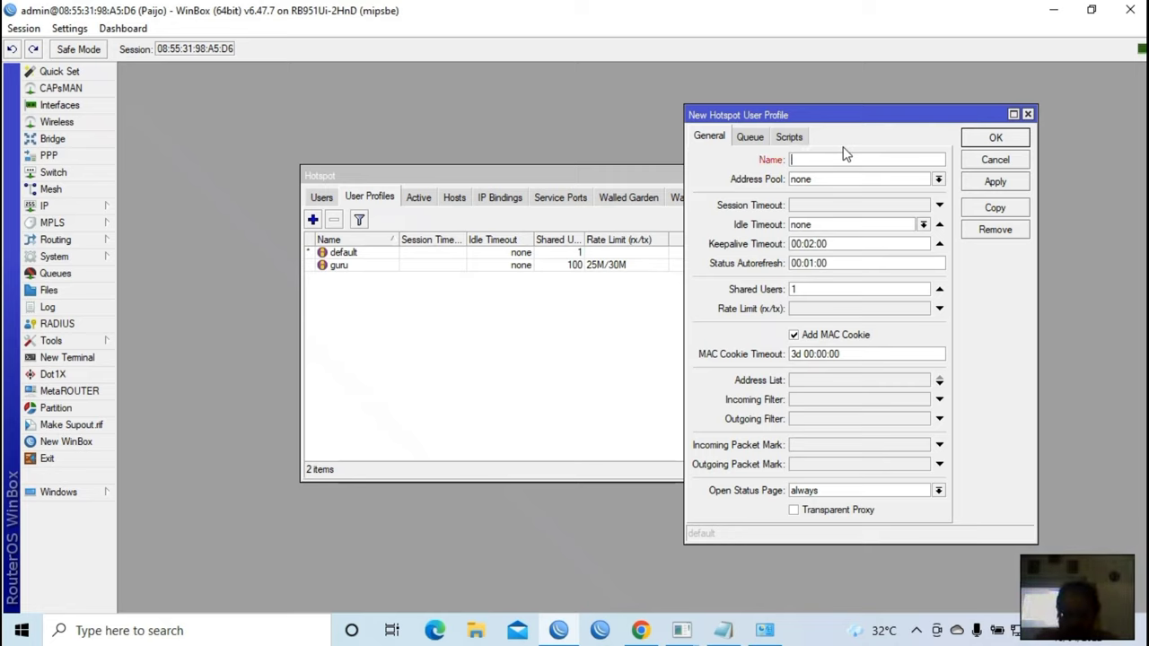
{"action": "type", "text": "siswatkj"}
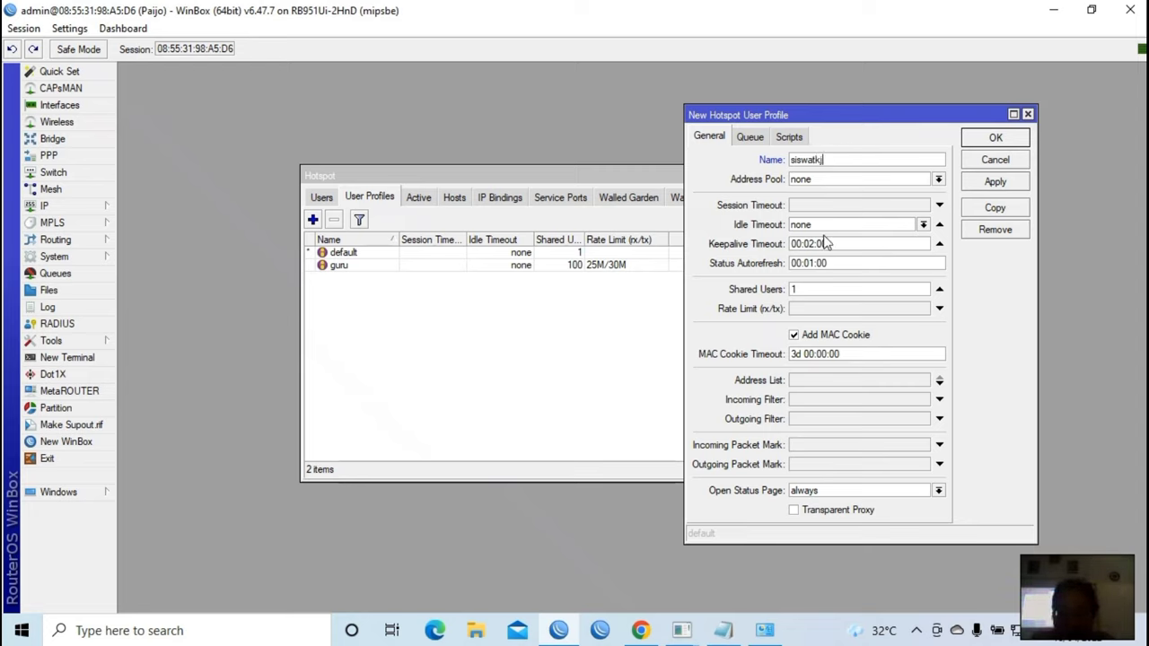
{"action": "double_click", "coordinate": [797, 289]}
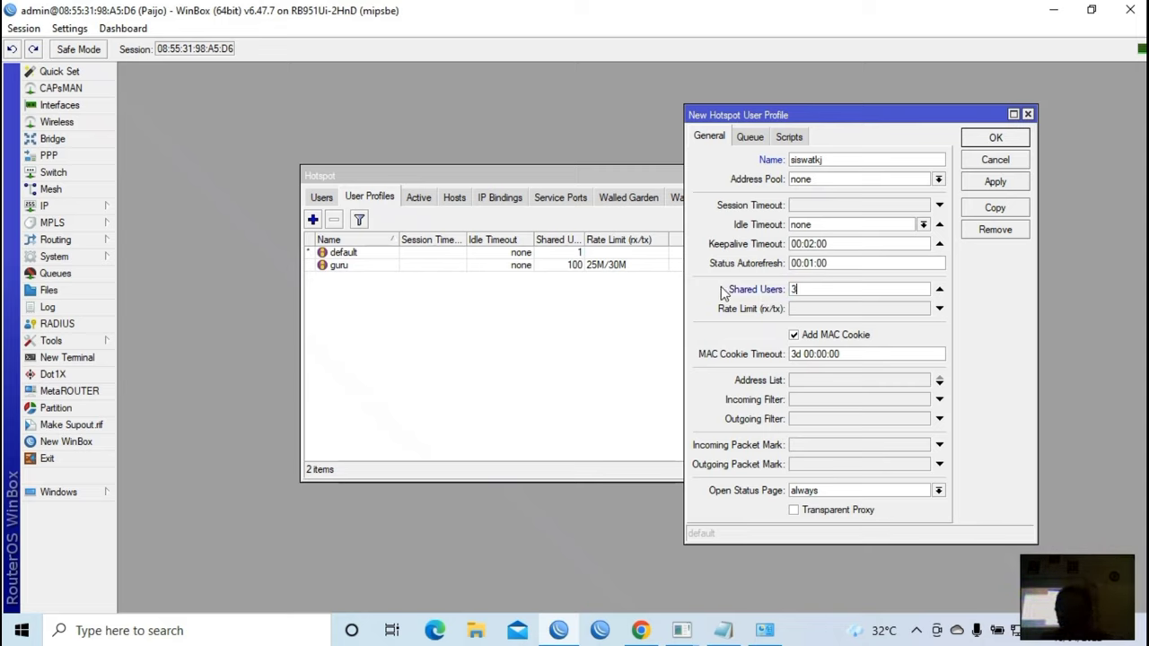
{"action": "type", "text": "6"}
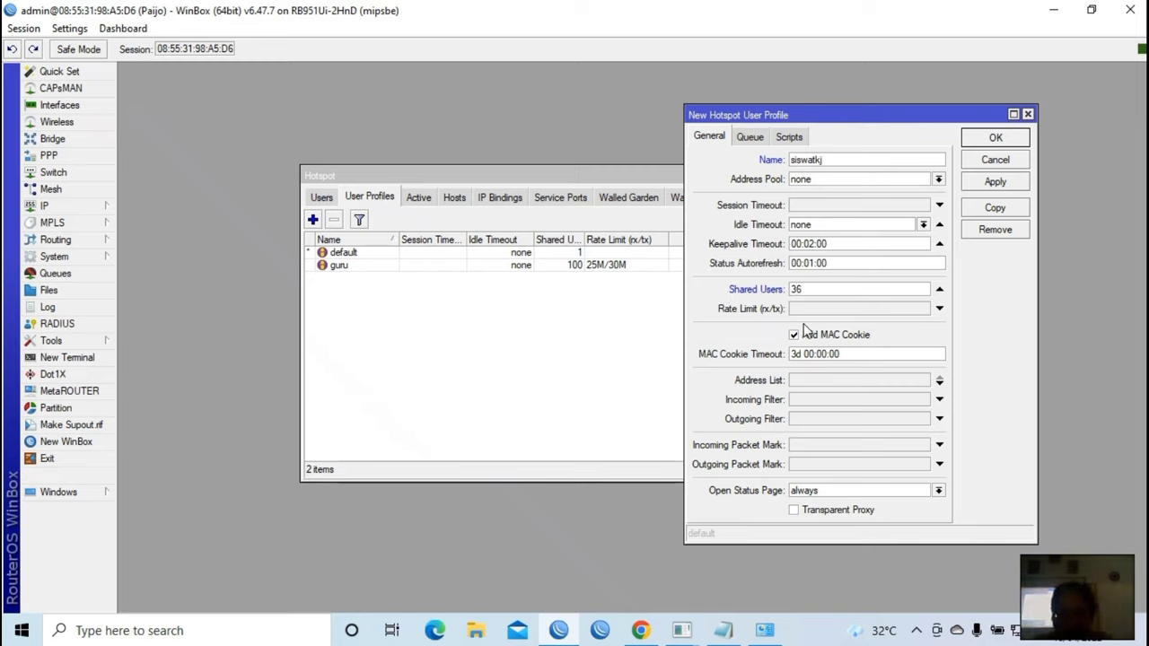
Give siswatkj a 5M/8M rate limit and 1d MAC cookie timeout, then save it.
{"action": "left_click", "coordinate": [807, 310]}
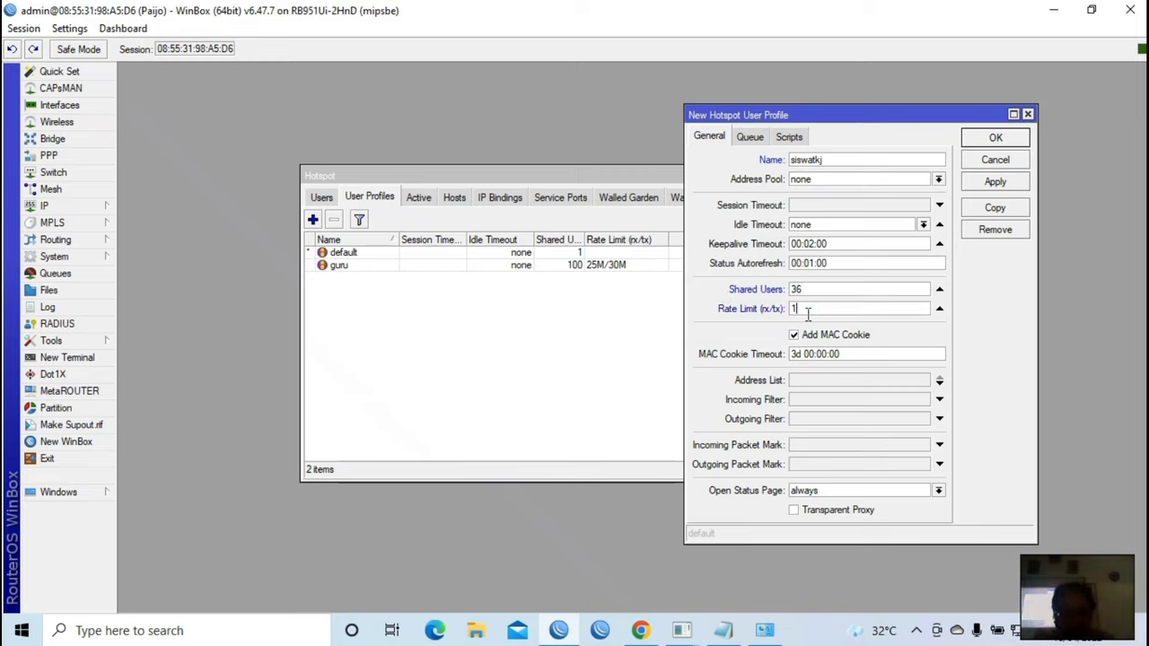
{"action": "key", "text": "BackSpace"}
{"action": "key", "text": "BackSpace"}
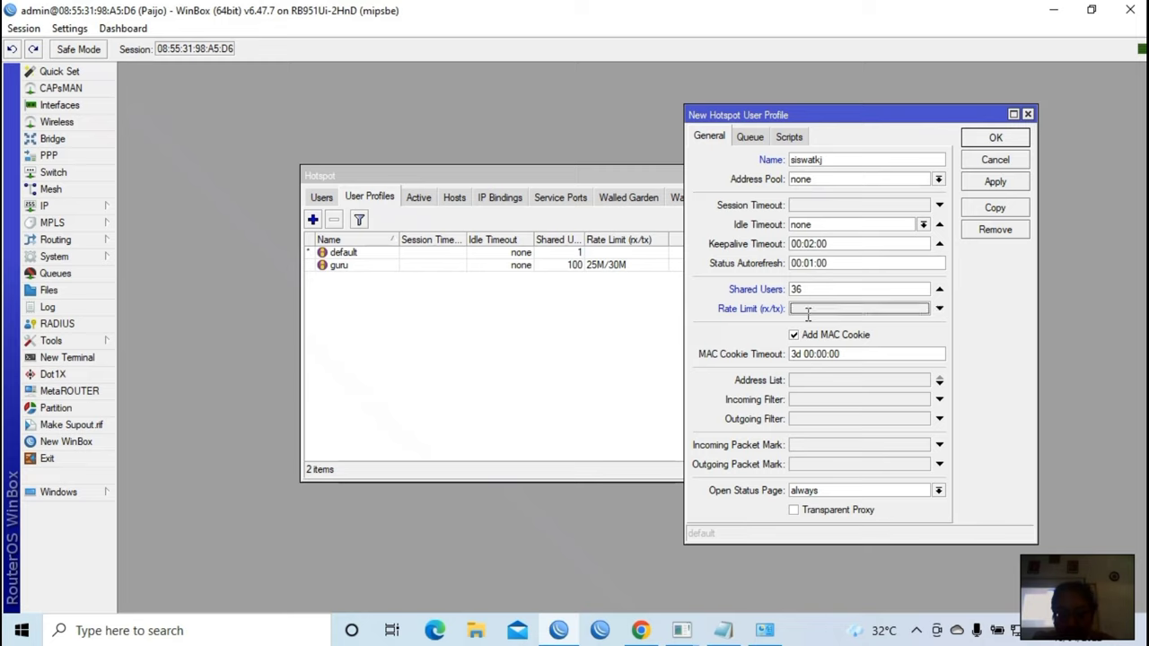
{"action": "type", "text": "5M/8M"}
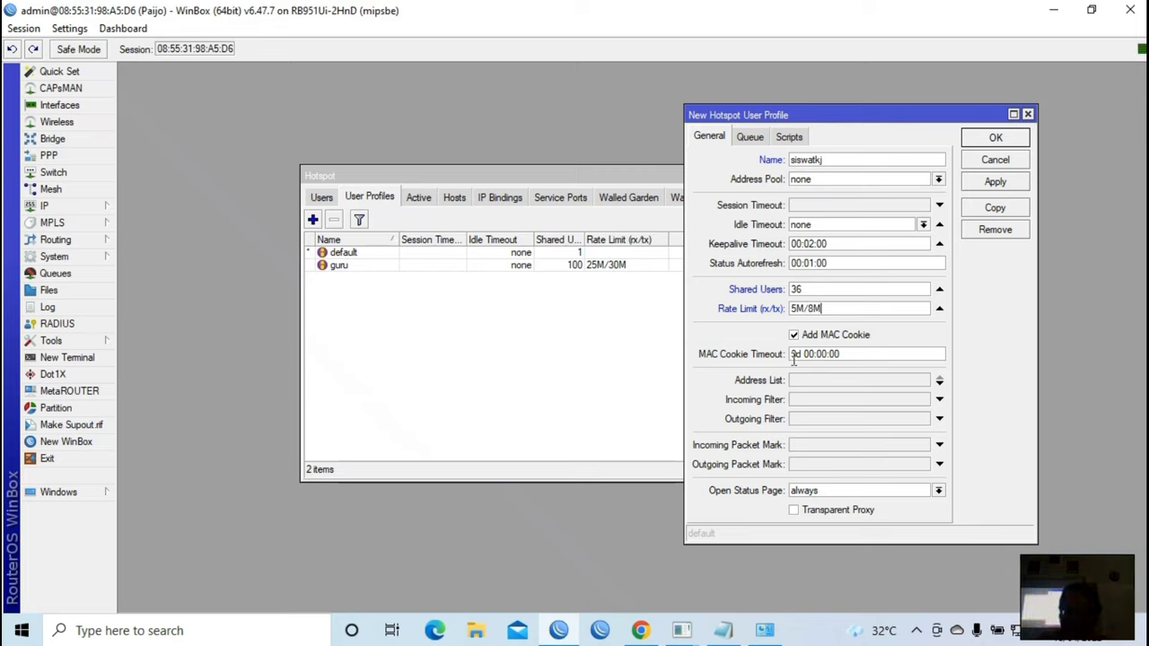
{"action": "key", "text": "Delete"}
{"action": "type", "text": "1"}
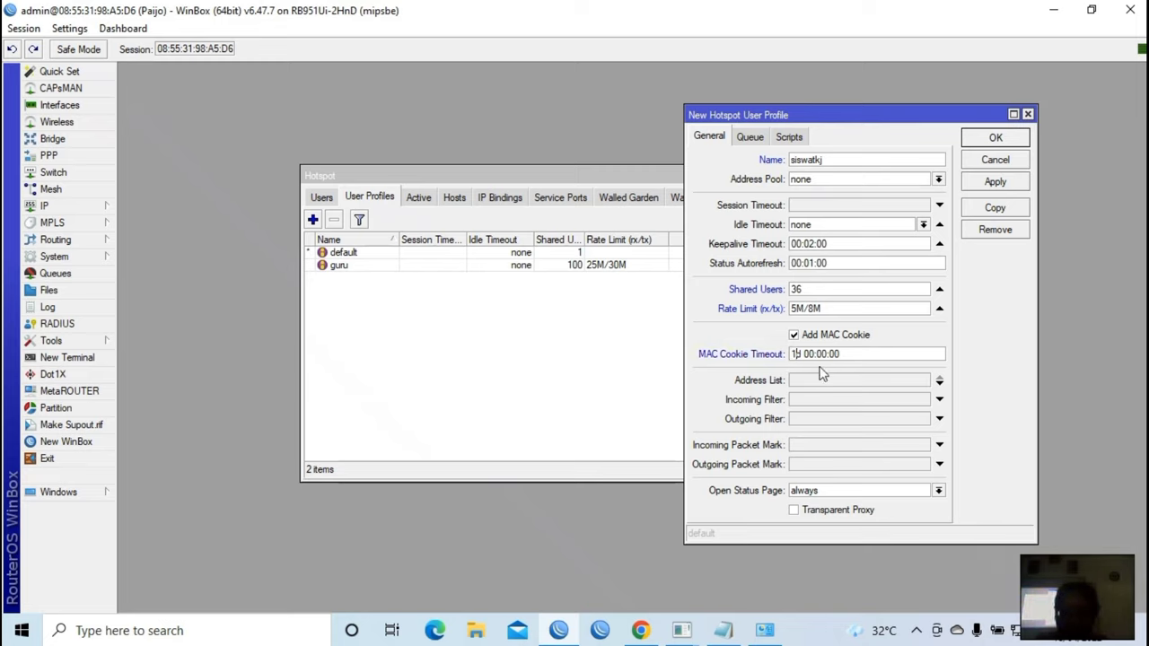
{"action": "left_click", "coordinate": [807, 289]}
{"action": "left_click", "coordinate": [993, 138]}
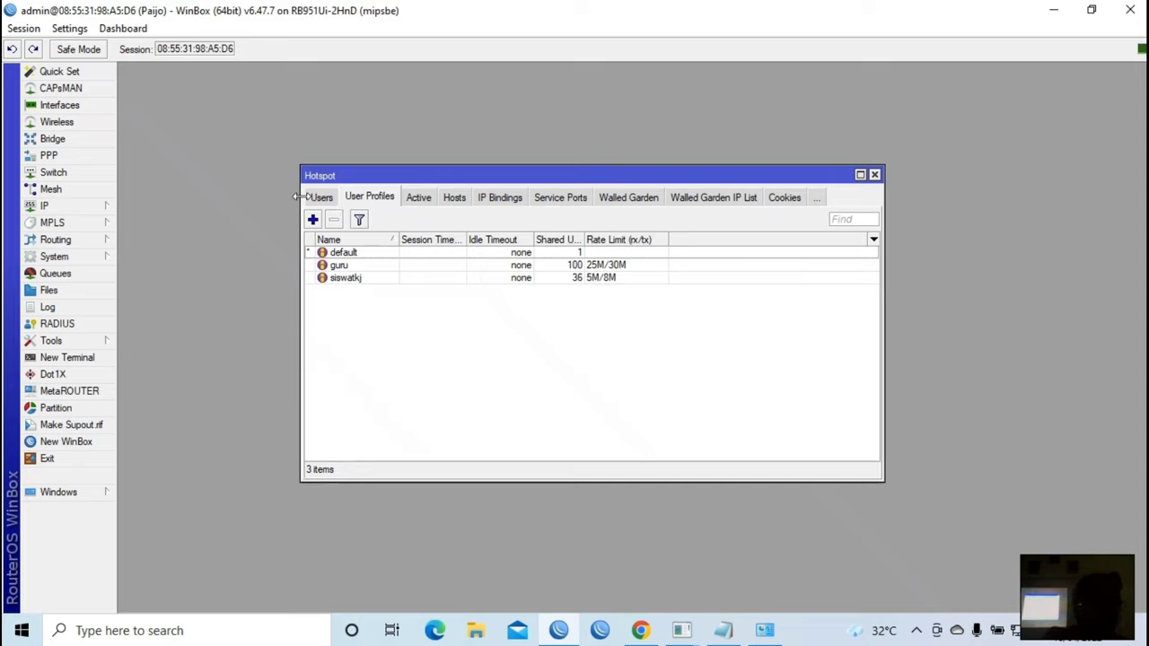
{"action": "left_click", "coordinate": [327, 201]}
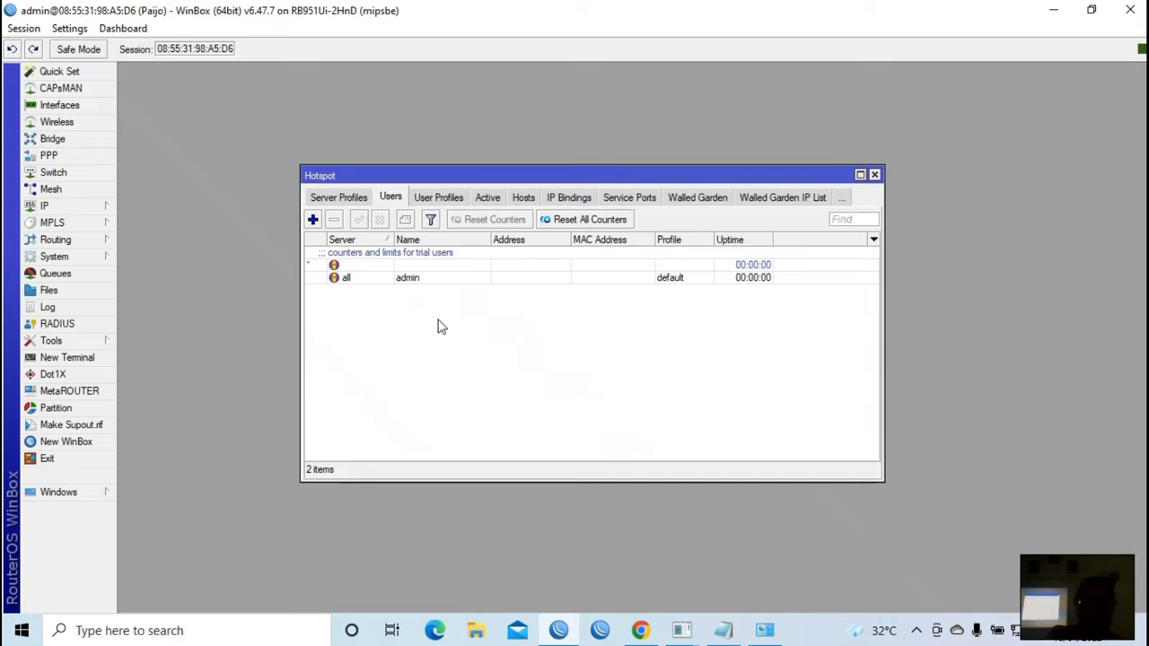
{"action": "left_click", "coordinate": [312, 220]}
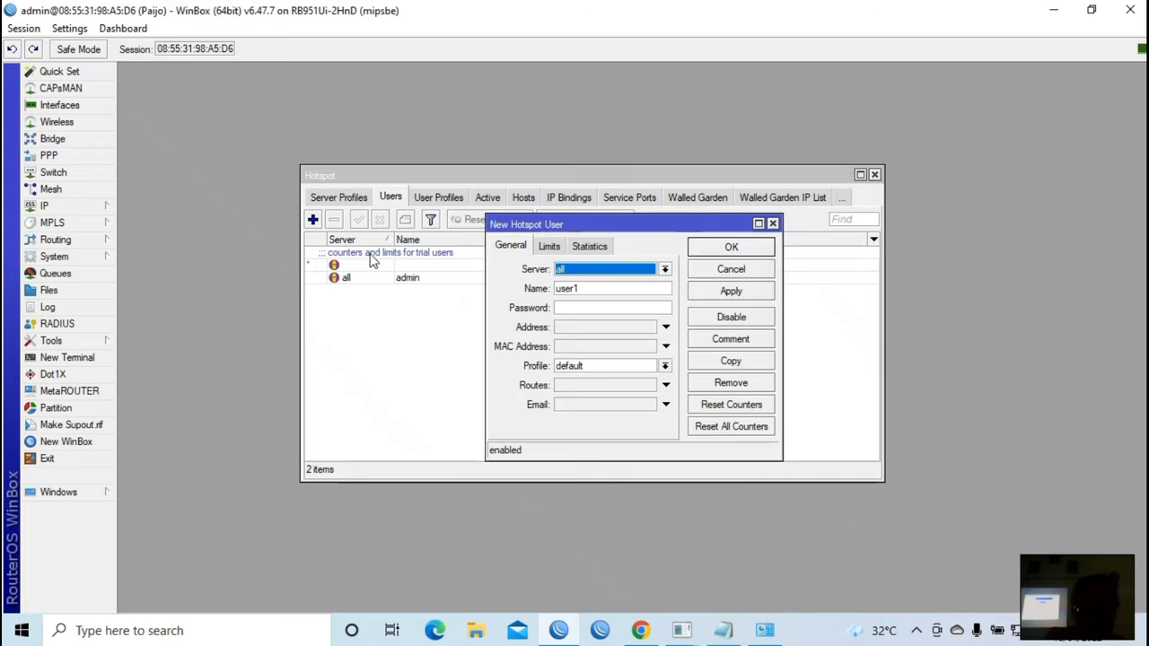
{"action": "left_click", "coordinate": [579, 272]}
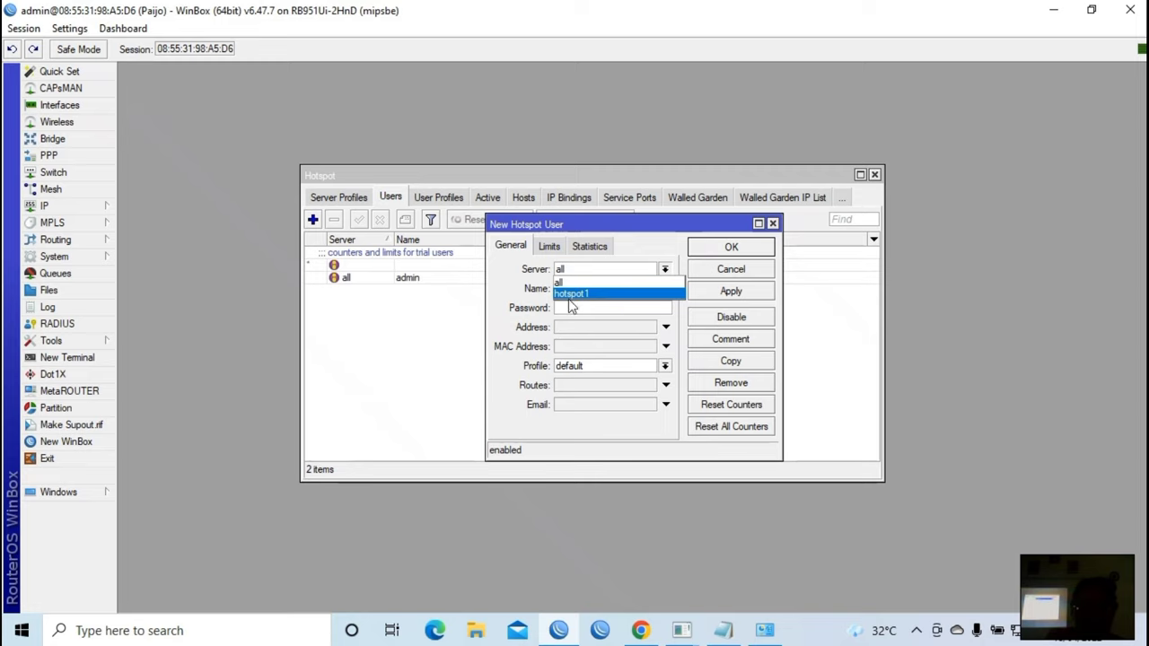
{"action": "left_click", "coordinate": [684, 334]}
{"action": "left_click", "coordinate": [586, 365]}
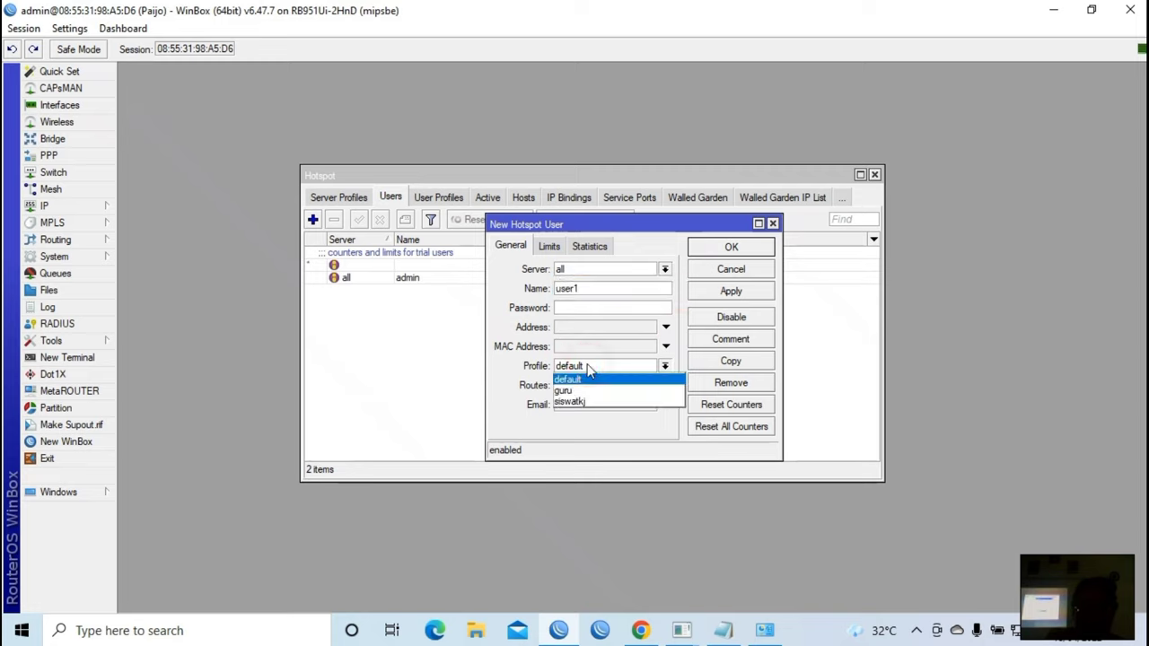
{"action": "left_click", "coordinate": [583, 392]}
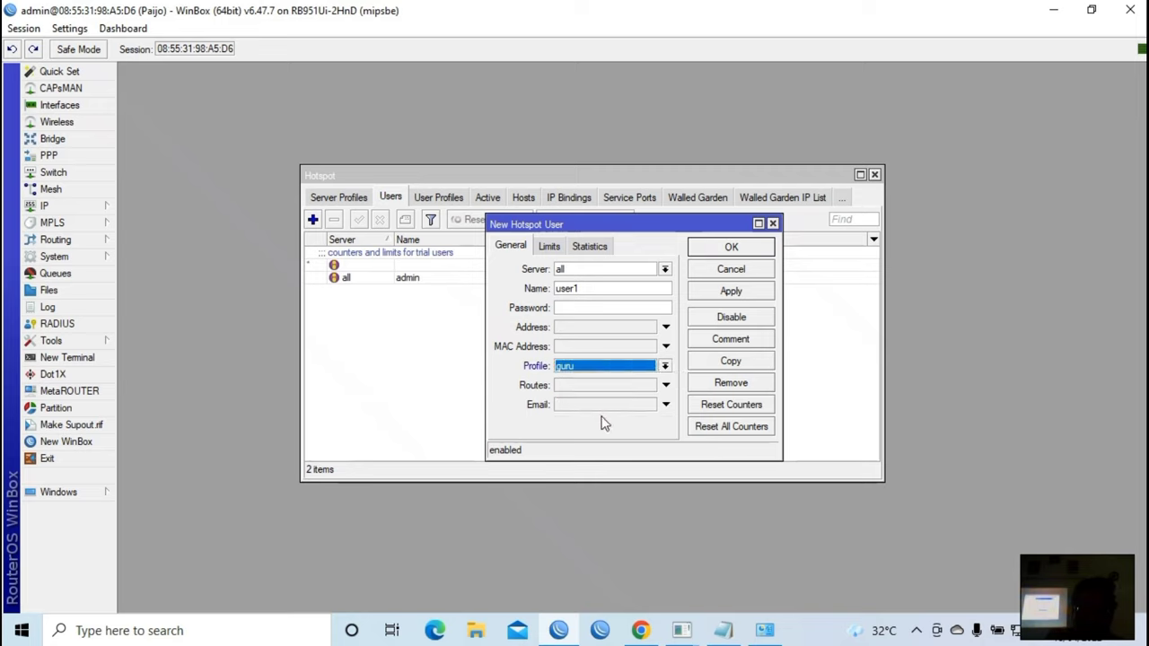
{"action": "left_click", "coordinate": [570, 306]}
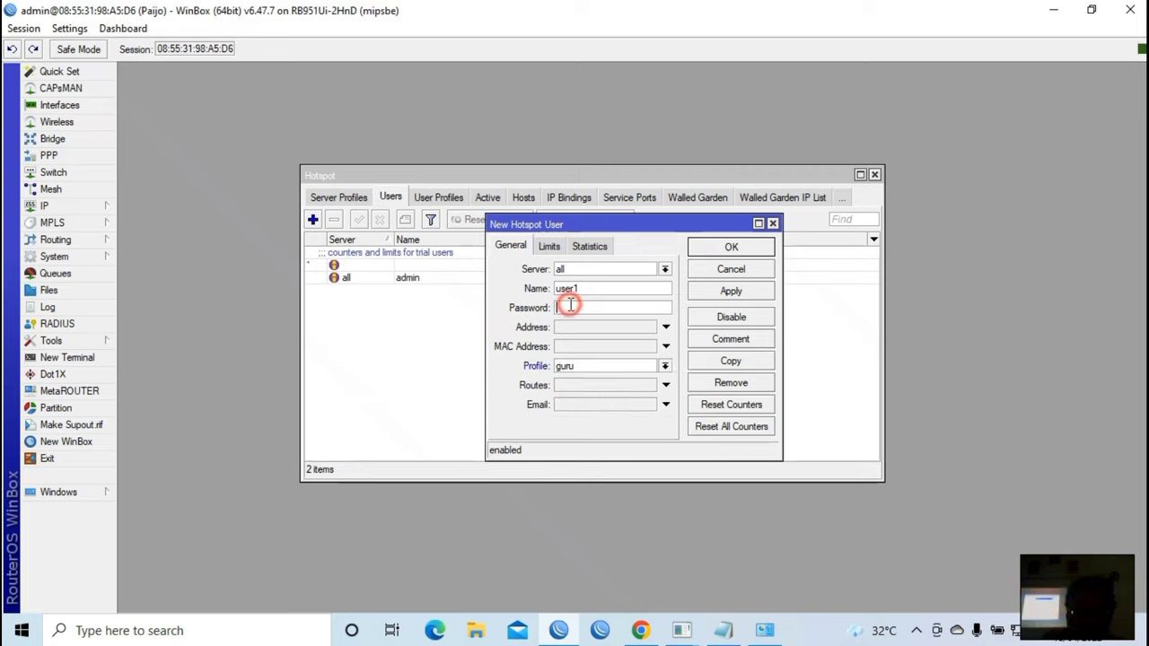
{"action": "double_click", "coordinate": [579, 288]}
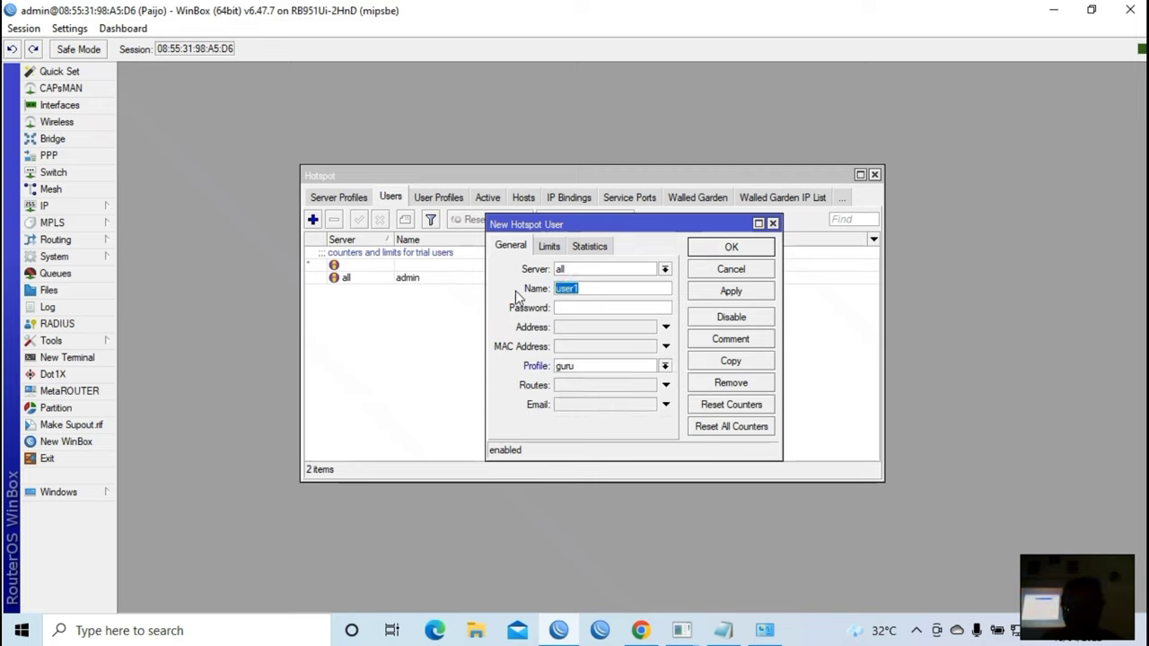
{"action": "type", "text": "guru"}
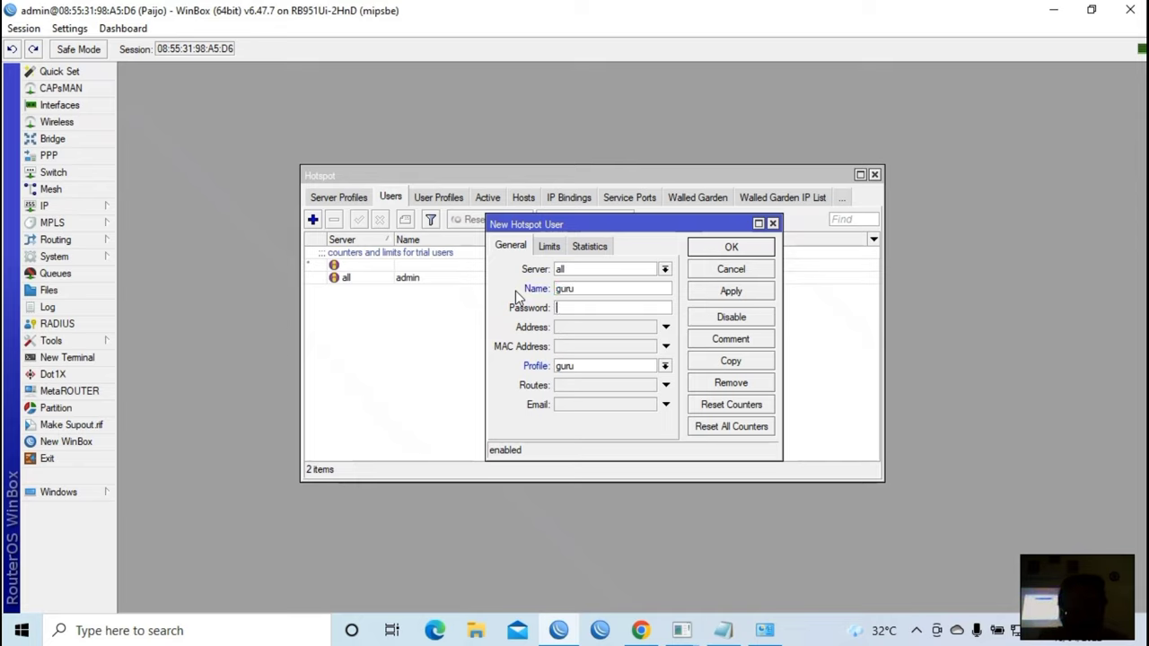
{"action": "type", "text": "gu"}
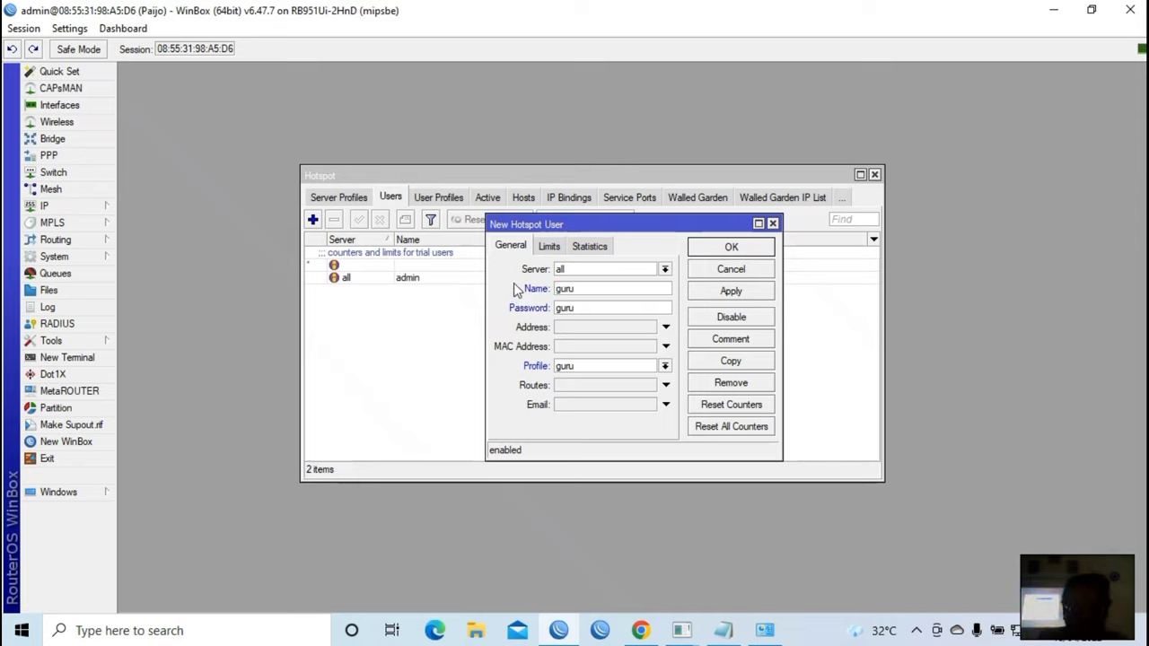
Settle the new user's profile back on guru and save the guru hotspot user.
{"action": "left_click", "coordinate": [594, 364]}
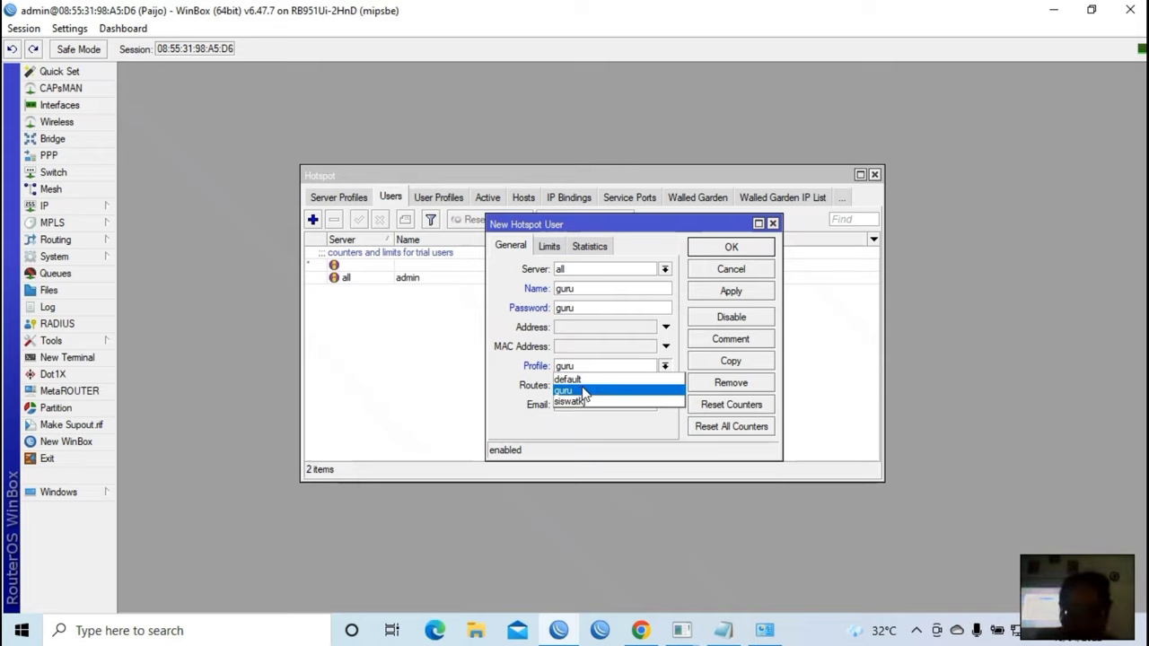
{"action": "left_click", "coordinate": [584, 393]}
{"action": "left_click", "coordinate": [580, 367]}
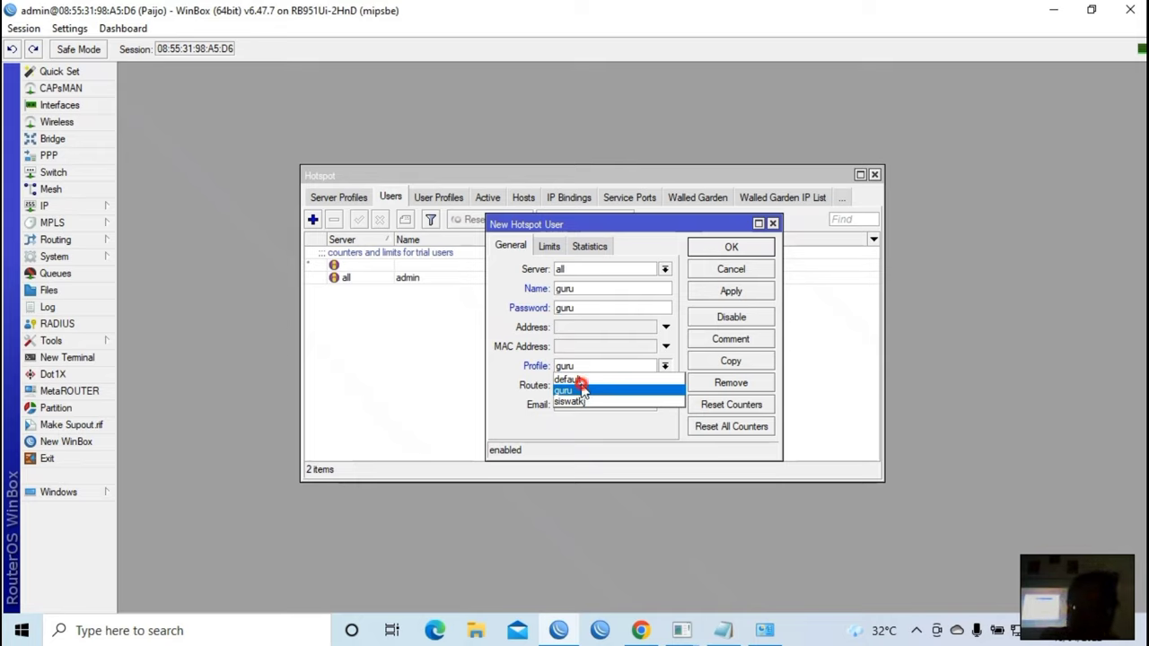
{"action": "left_click", "coordinate": [582, 389]}
{"action": "left_click", "coordinate": [585, 367]}
{"action": "left_click", "coordinate": [588, 379]}
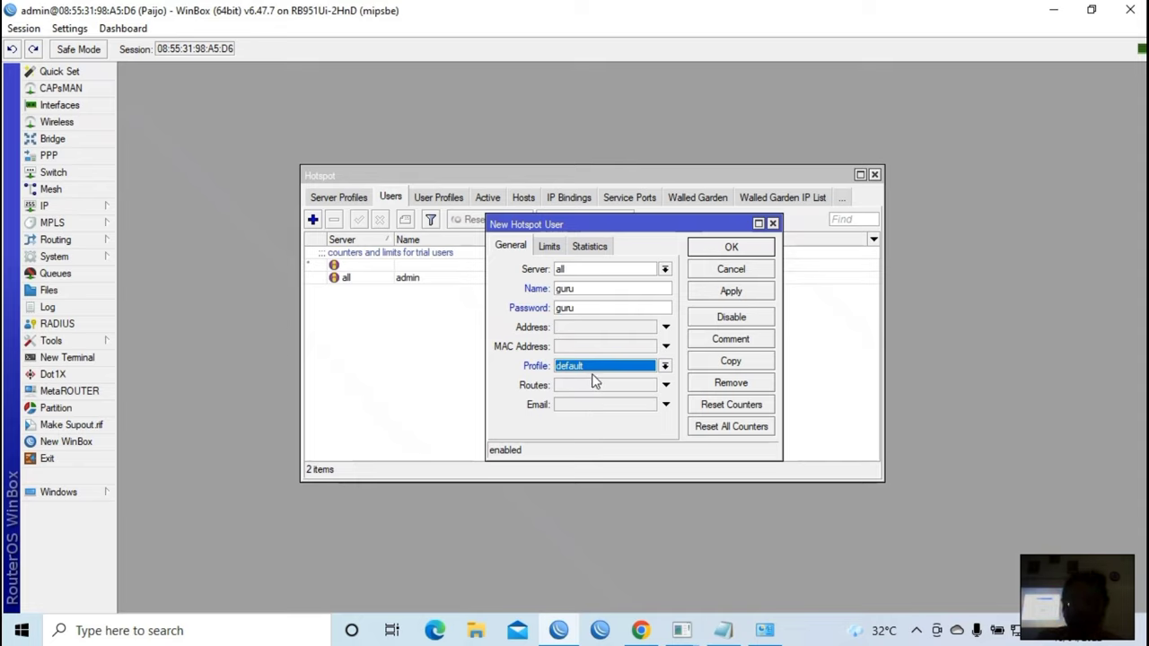
{"action": "left_click", "coordinate": [592, 374]}
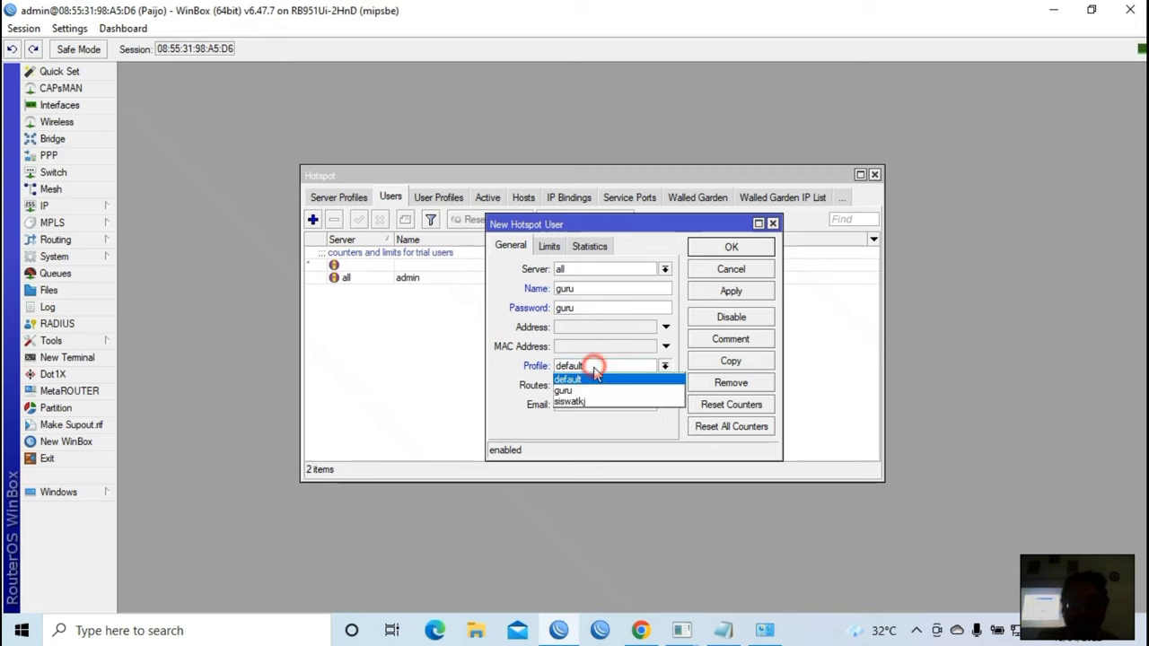
{"action": "left_click", "coordinate": [594, 394]}
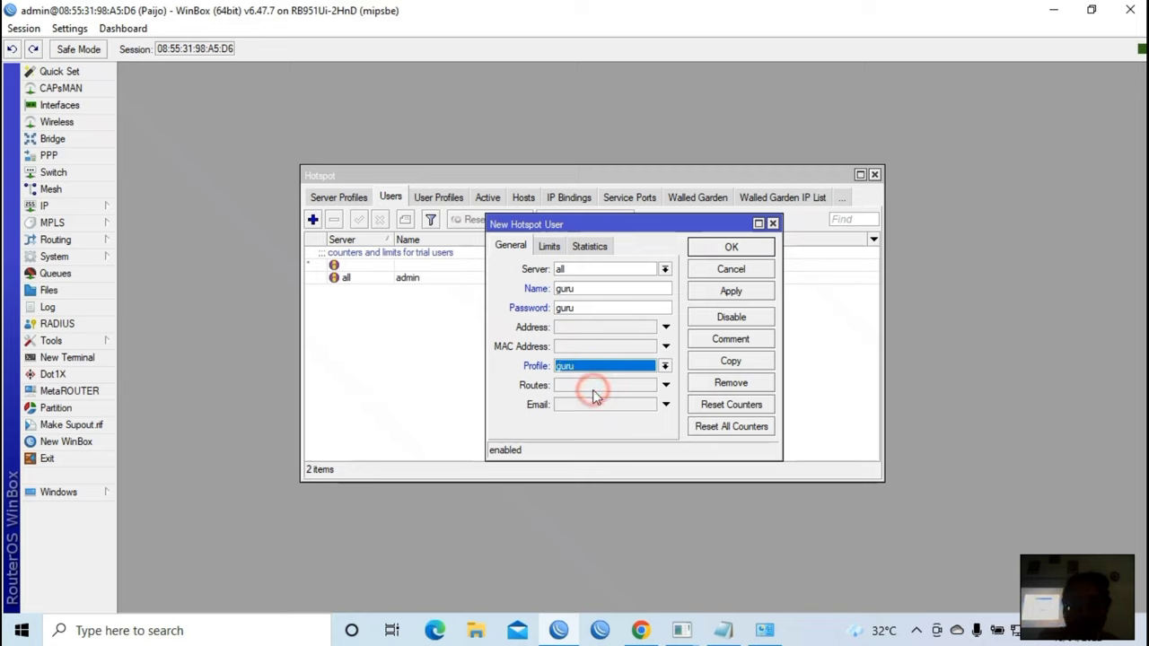
{"action": "left_click", "coordinate": [575, 308]}
{"action": "left_click", "coordinate": [590, 289]}
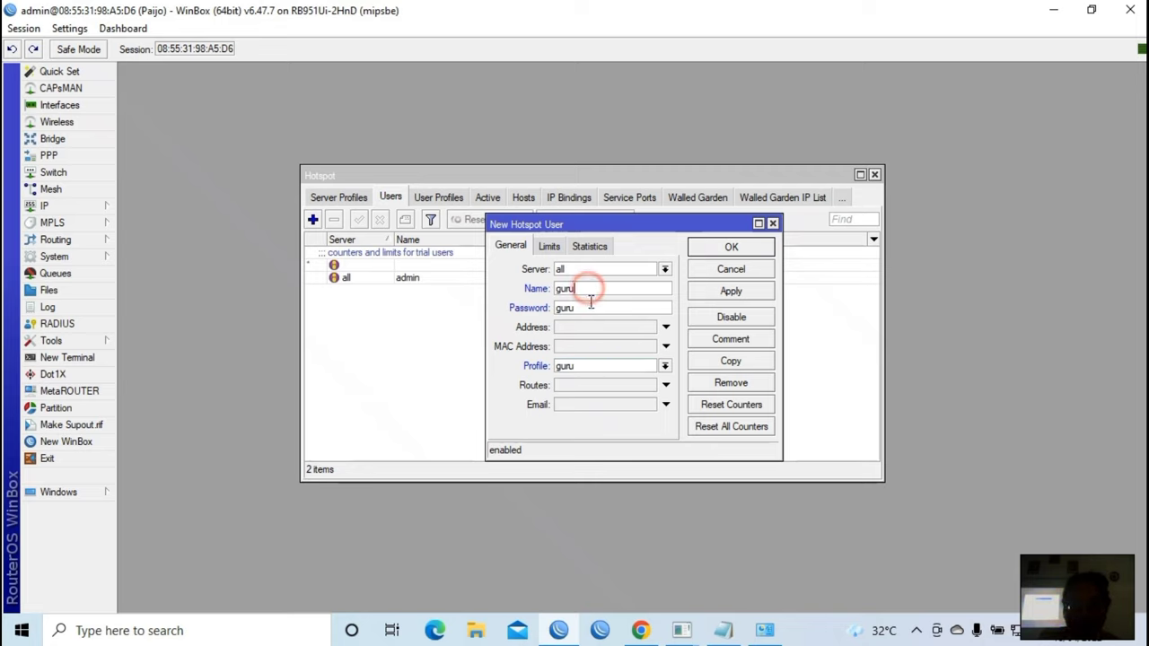
{"action": "left_click", "coordinate": [596, 366]}
{"action": "left_click", "coordinate": [597, 367]}
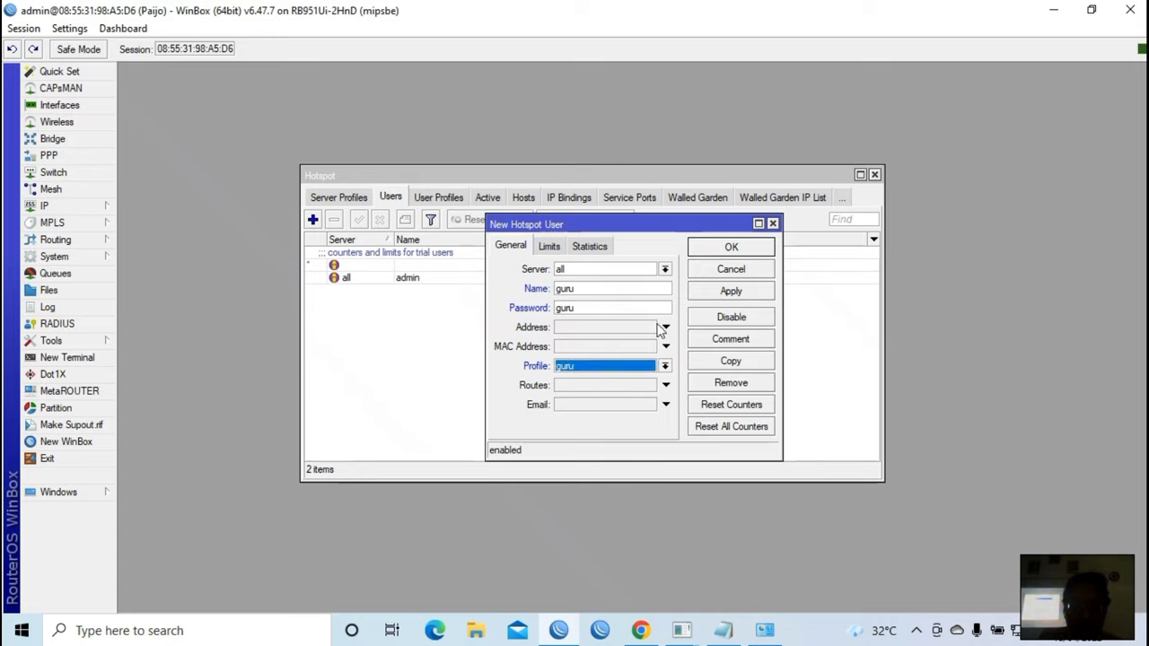
{"action": "left_click", "coordinate": [727, 250]}
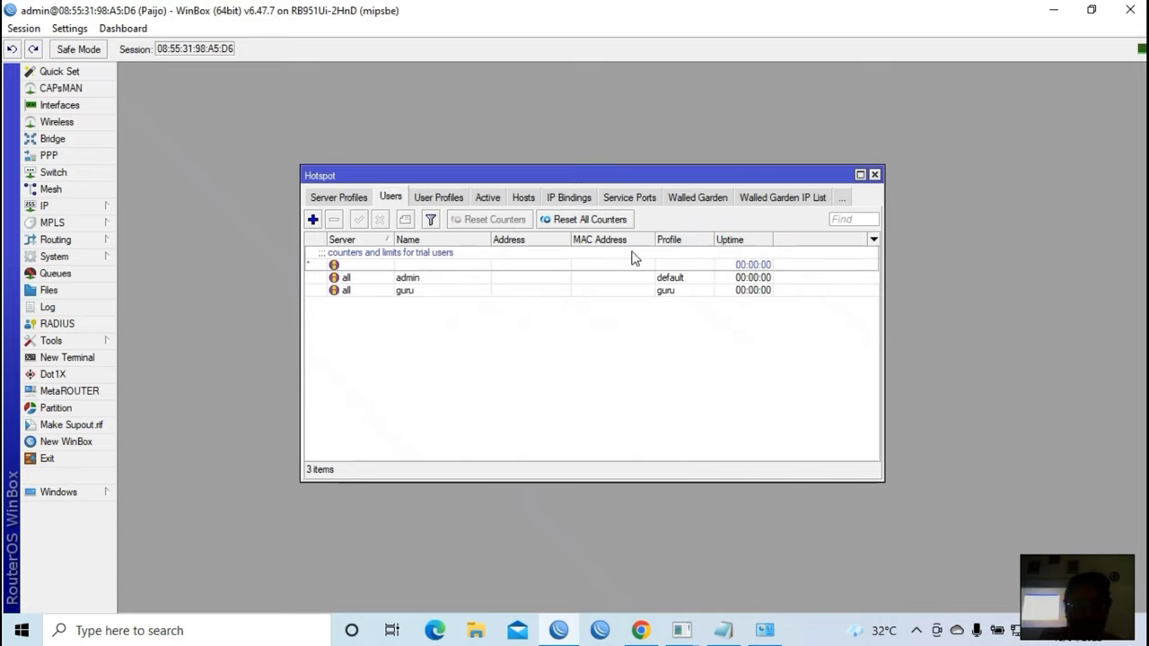
Add hotspot user tkj with profile siswatkj, then bring the User Manager web page forward.
{"action": "left_click", "coordinate": [313, 219]}
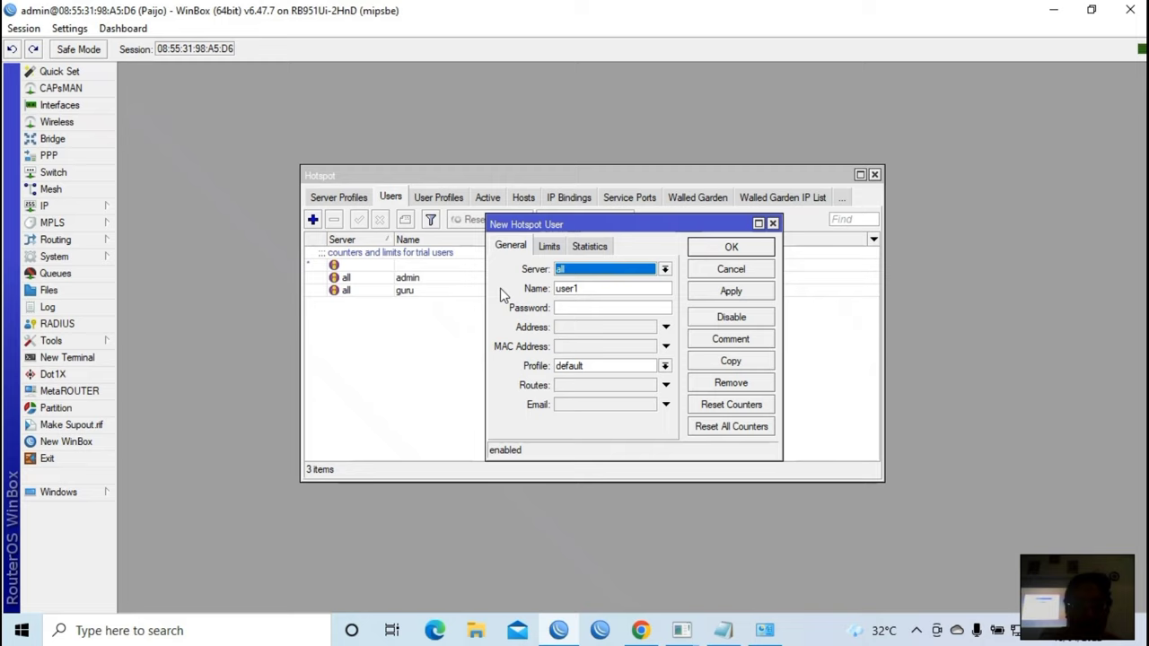
{"action": "double_click", "coordinate": [582, 287]}
{"action": "type", "text": "sis"}
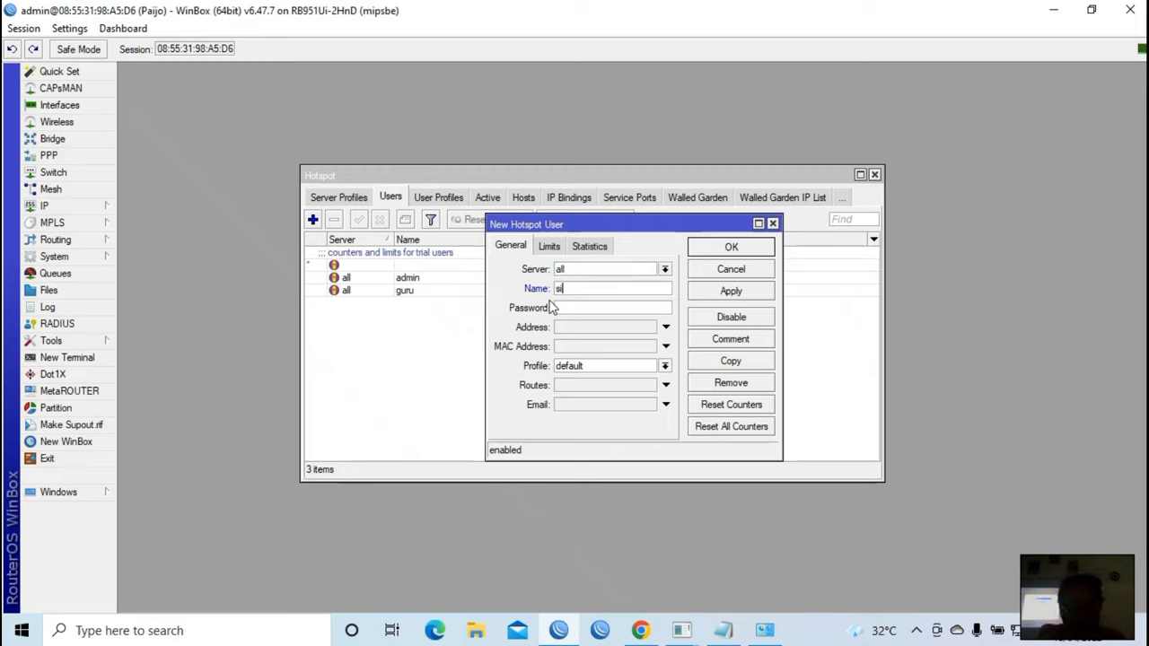
{"action": "key", "text": "BackSpace"}
{"action": "type", "text": "tkj"}
{"action": "left_click", "coordinate": [555, 308]}
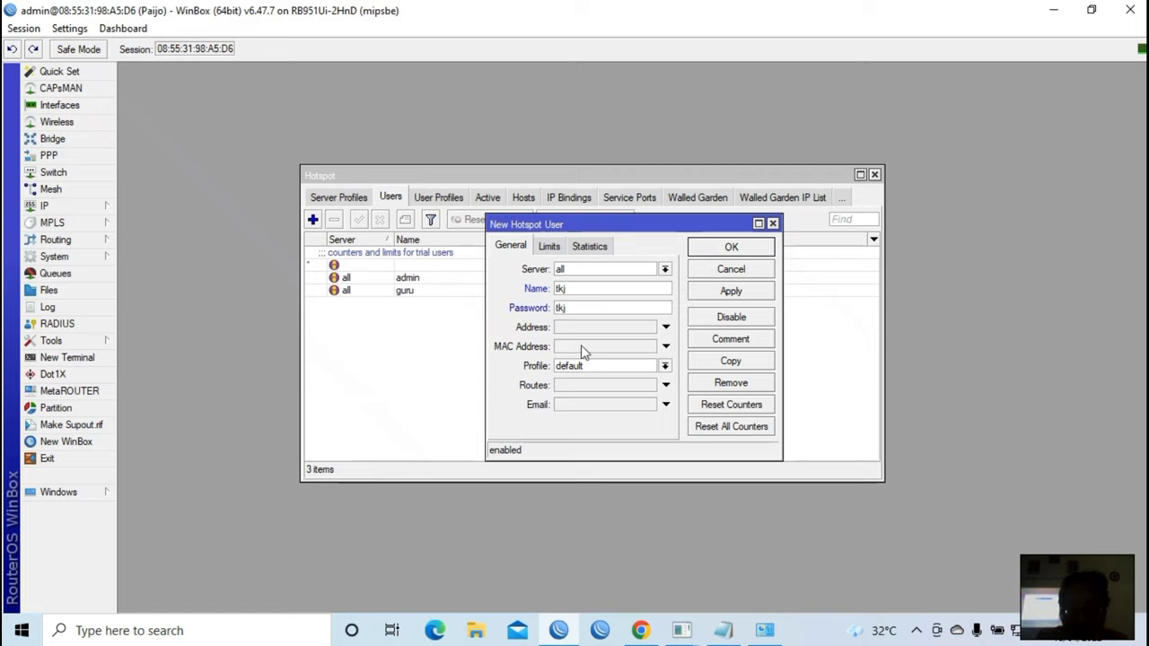
{"action": "left_click", "coordinate": [574, 374]}
{"action": "left_click", "coordinate": [581, 400]}
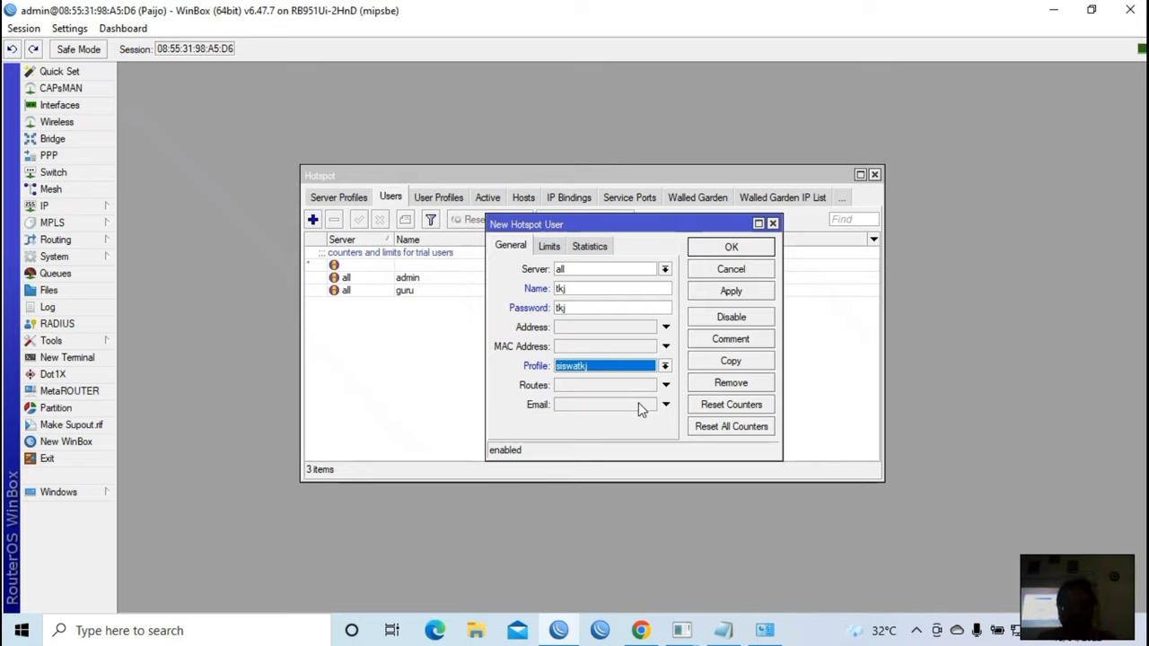
{"action": "left_click", "coordinate": [734, 249]}
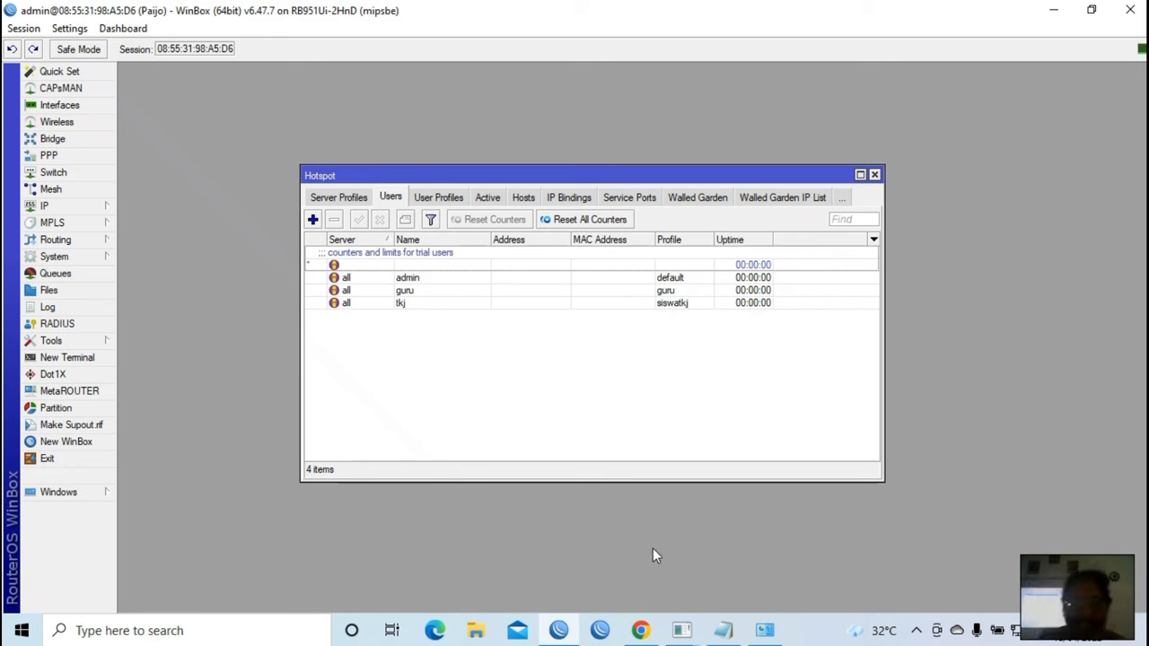
{"action": "left_click", "coordinate": [642, 630]}
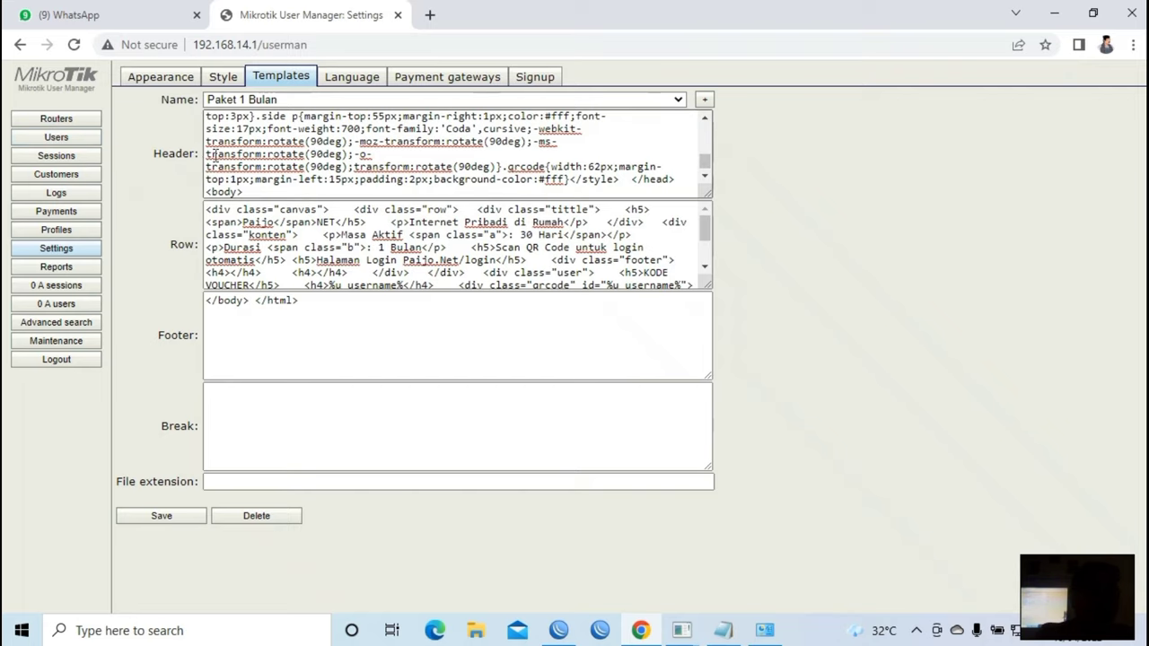
Show the empty User Manager Users page, try and close Add > One, then reopen Add.
{"action": "left_click", "coordinate": [62, 141]}
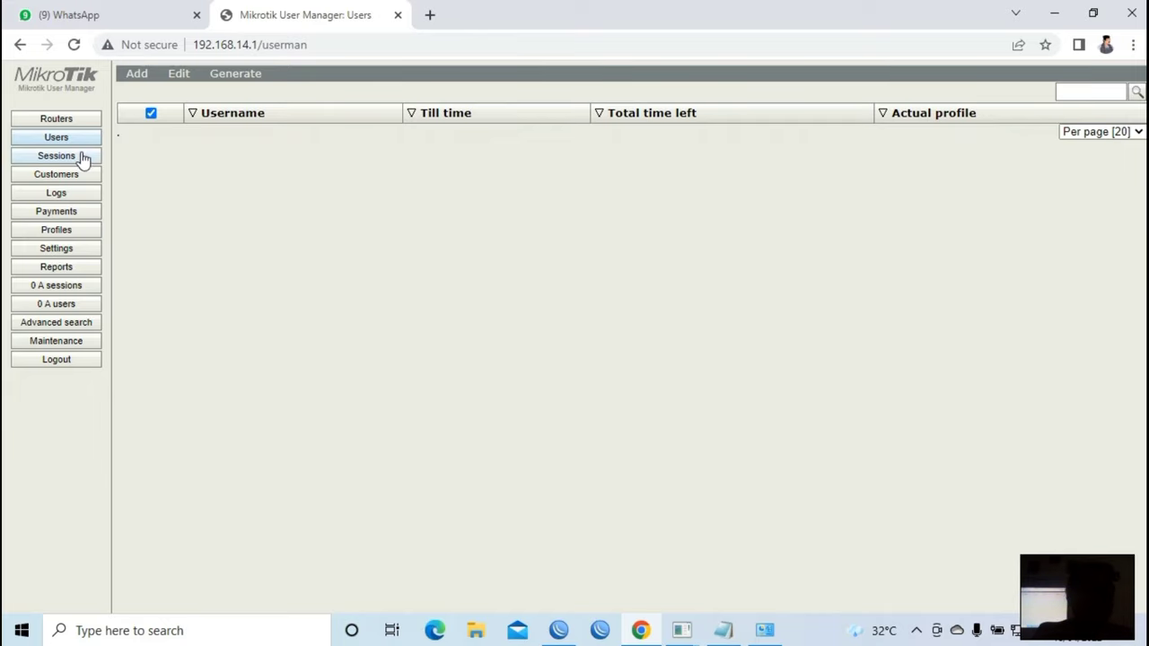
{"action": "left_click", "coordinate": [130, 73]}
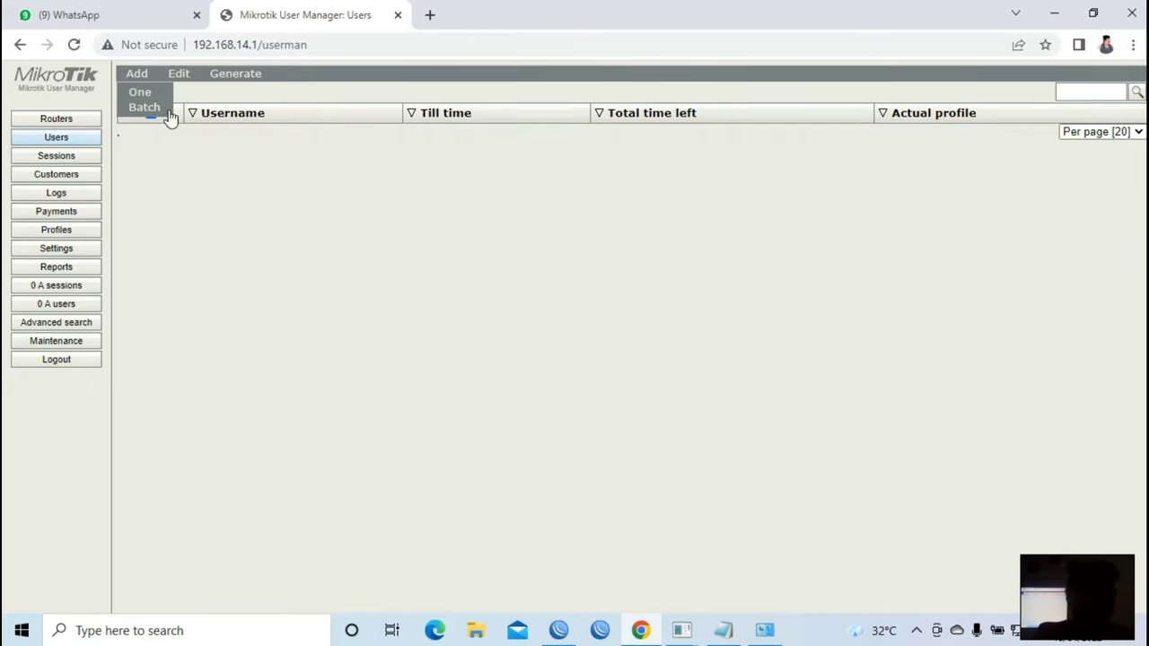
{"action": "left_click", "coordinate": [144, 92]}
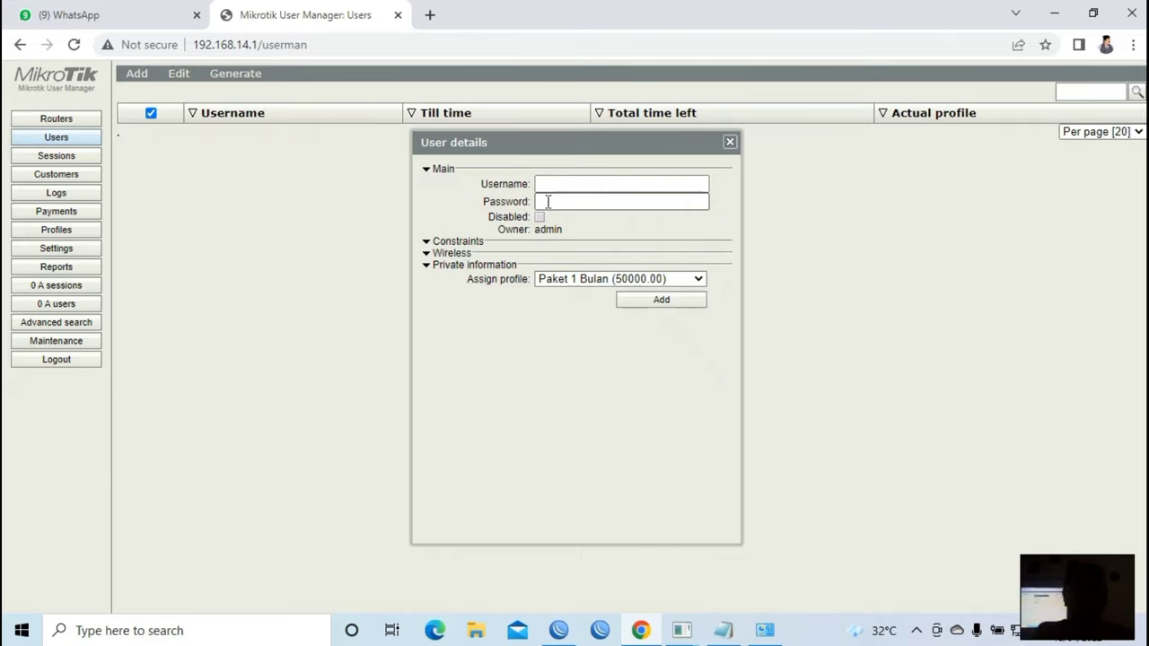
{"action": "left_click", "coordinate": [730, 143]}
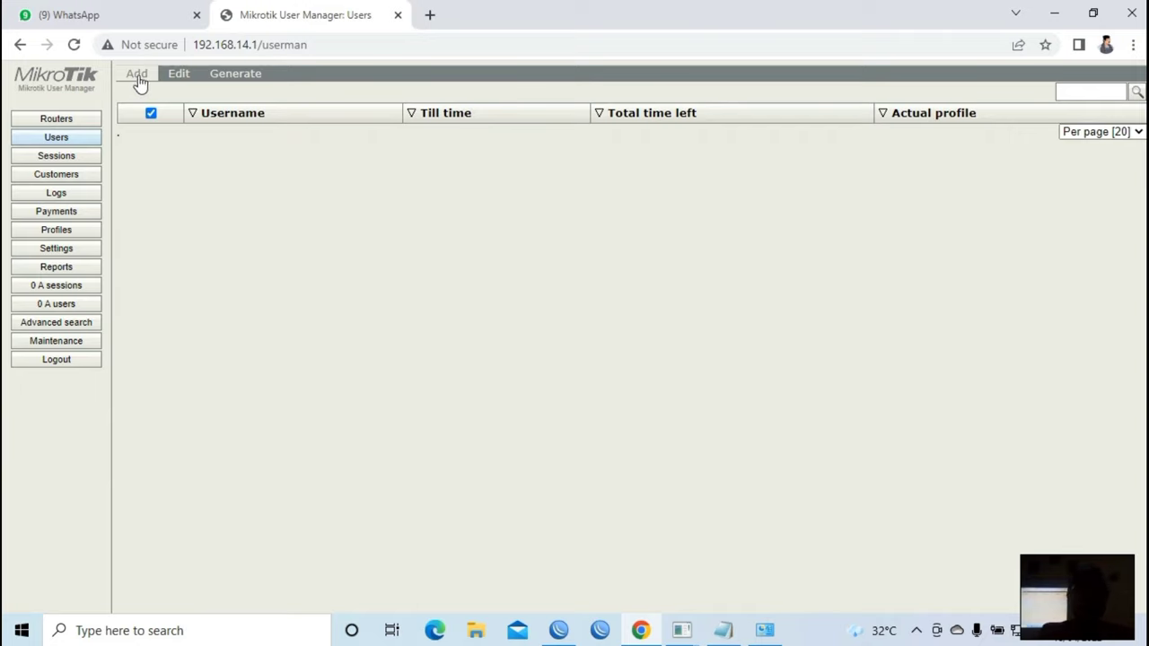
{"action": "left_click", "coordinate": [140, 83]}
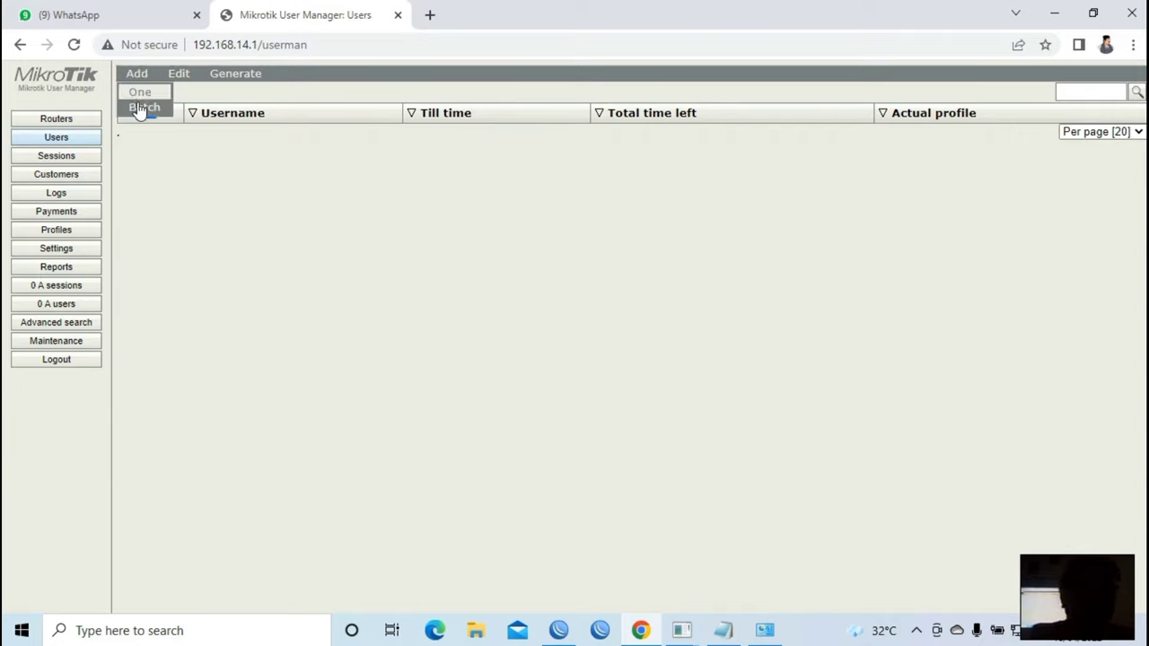
Start a batch of 15 users with the username prefix 1D-.
{"action": "left_click", "coordinate": [139, 108]}
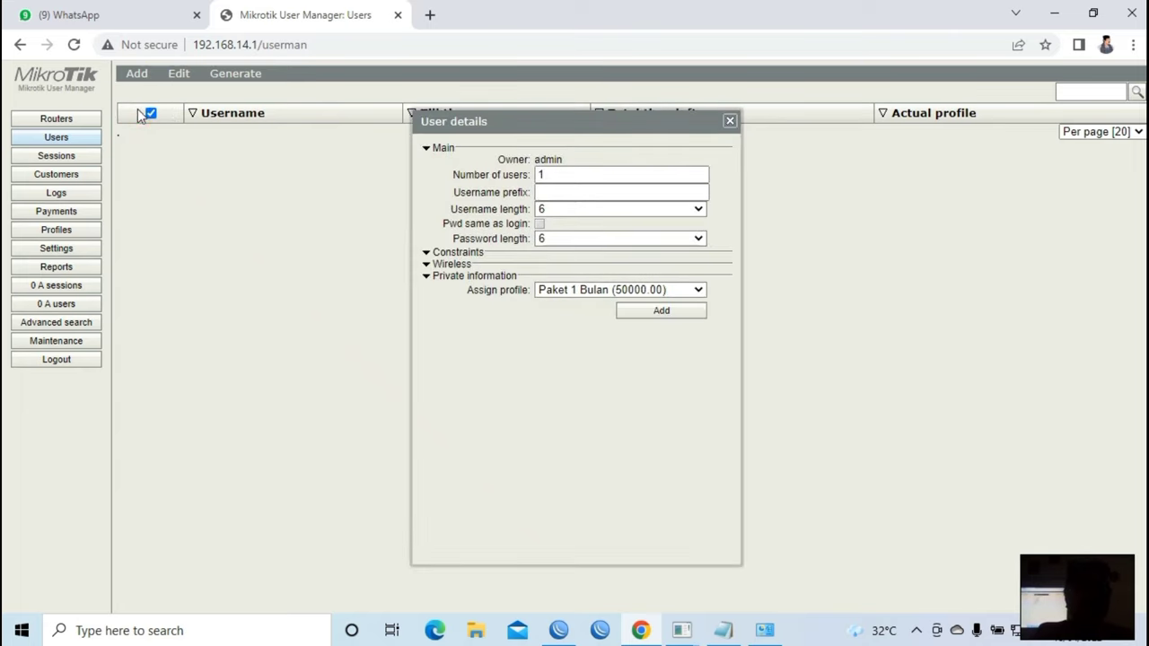
{"action": "double_click", "coordinate": [596, 175]}
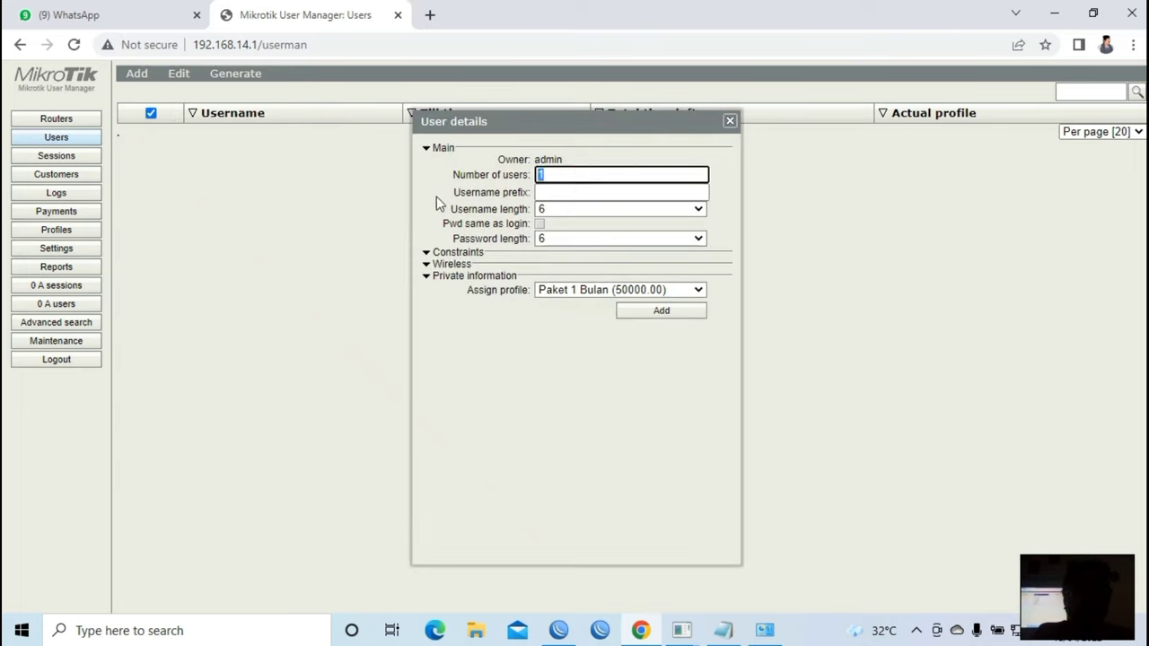
{"action": "type", "text": "20"}
{"action": "key", "text": "BackSpace"}
{"action": "key", "text": "BackSpace"}
{"action": "type", "text": "15"}
{"action": "left_click", "coordinate": [559, 193]}
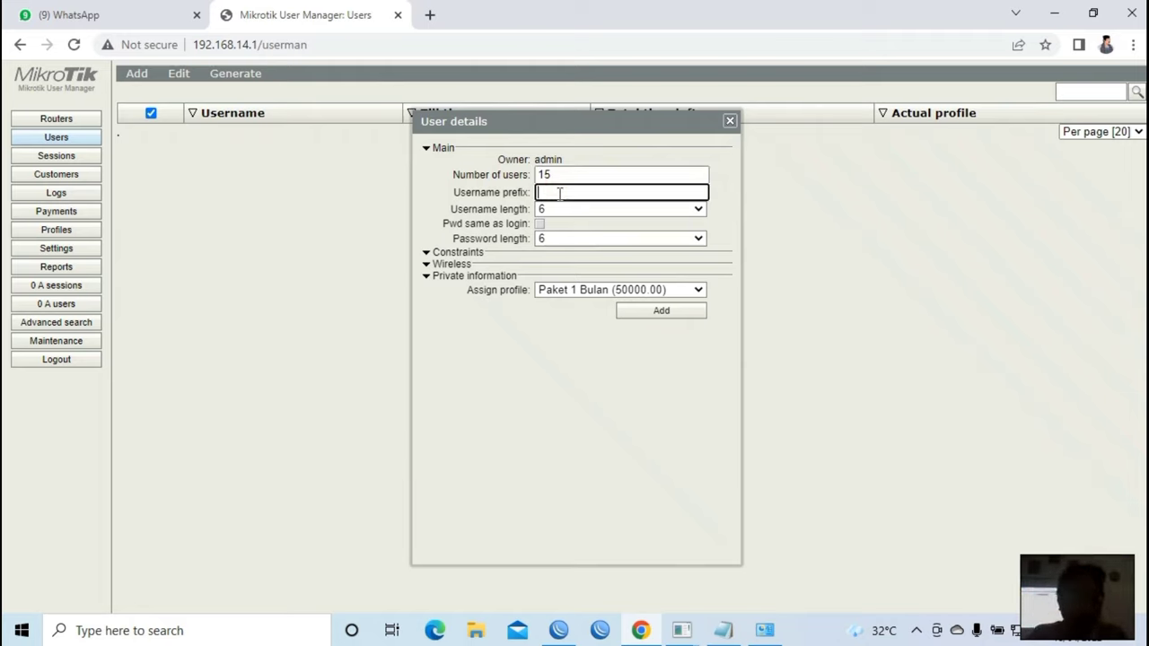
{"action": "type", "text": "1D-"}
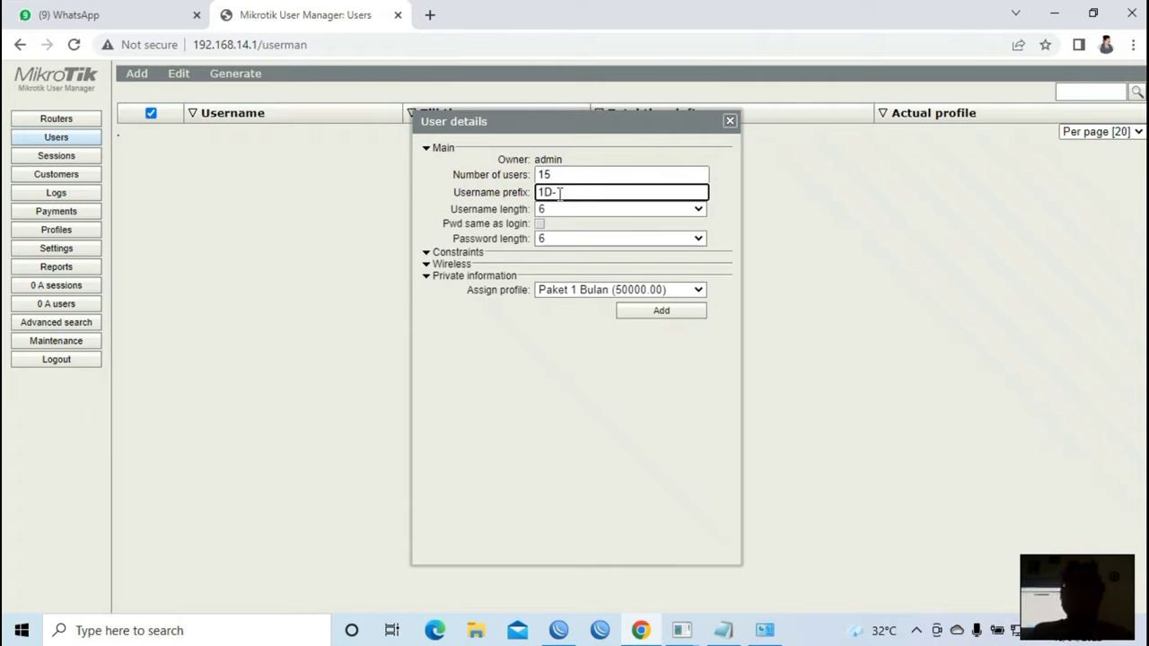
{"action": "key", "text": "BackSpace"}
{"action": "key", "text": "BackSpace"}
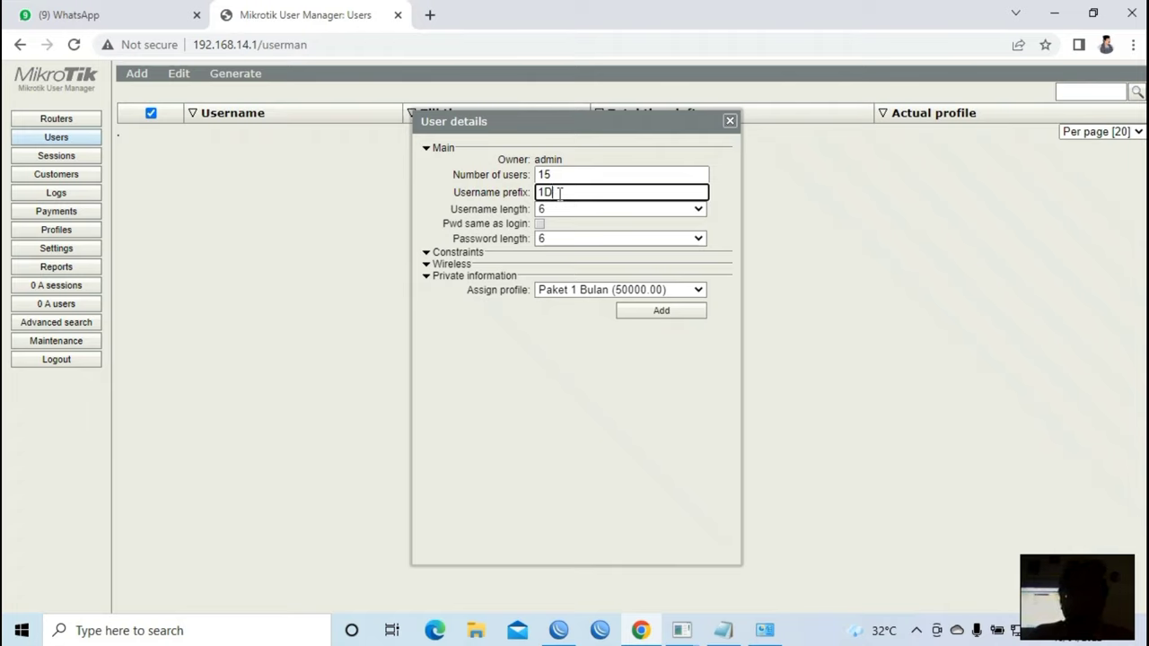
{"action": "type", "text": "M-"}
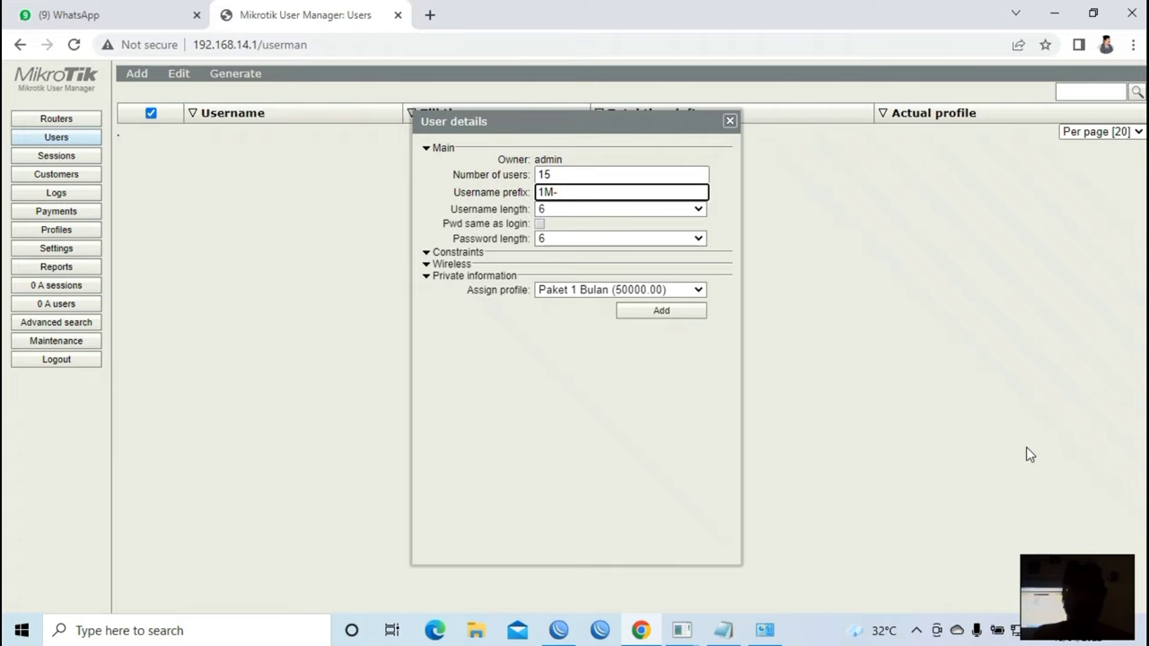
{"action": "key", "text": "BackSpace"}
{"action": "key", "text": "BackSpace"}
{"action": "type", "text": "W"}
{"action": "key", "text": "BackSpace"}
{"action": "key", "text": "BackSpace"}
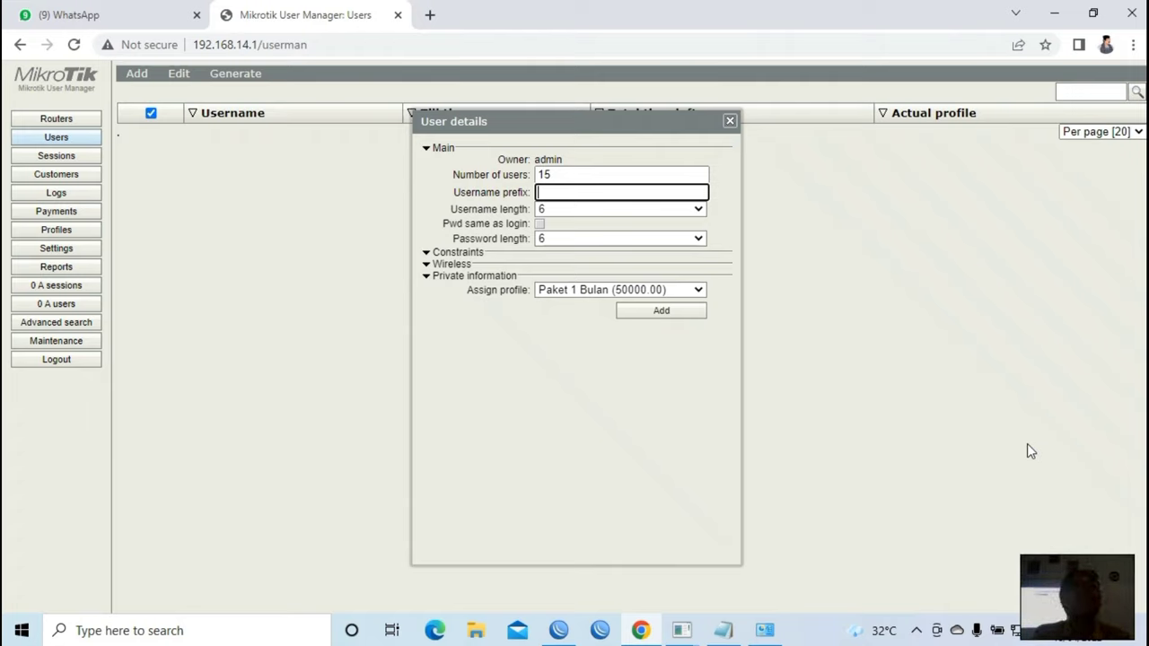
{"action": "type", "text": "1D-"}
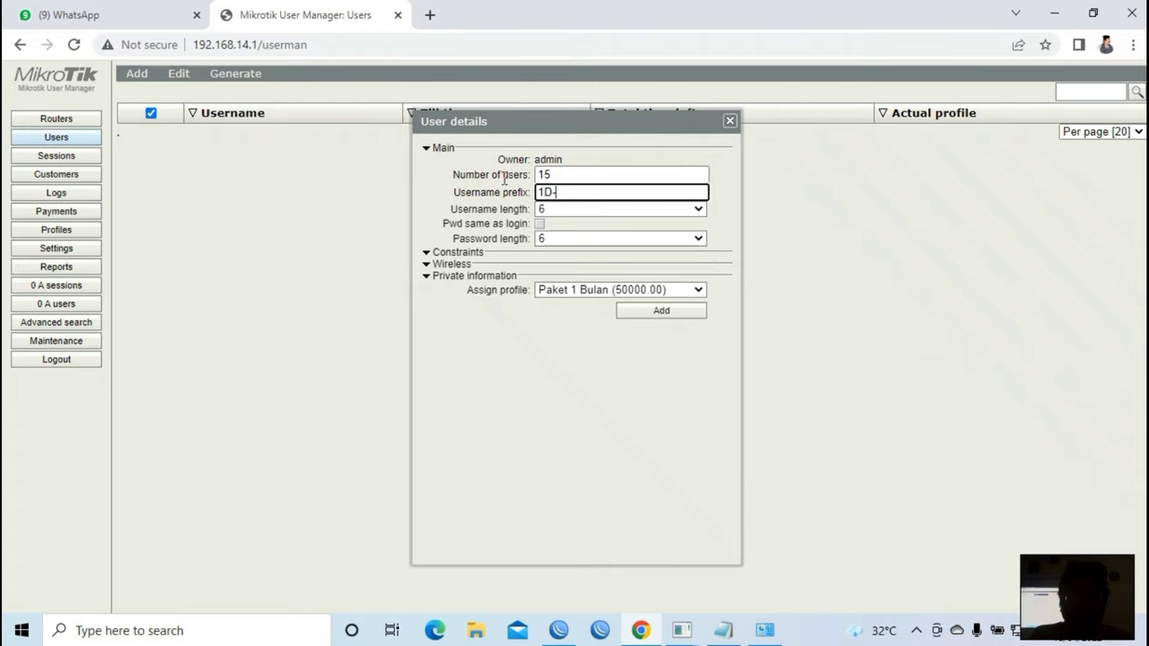
Set username length 5 with passwords same as login, then switch to WinBox.
{"action": "left_click", "coordinate": [561, 209]}
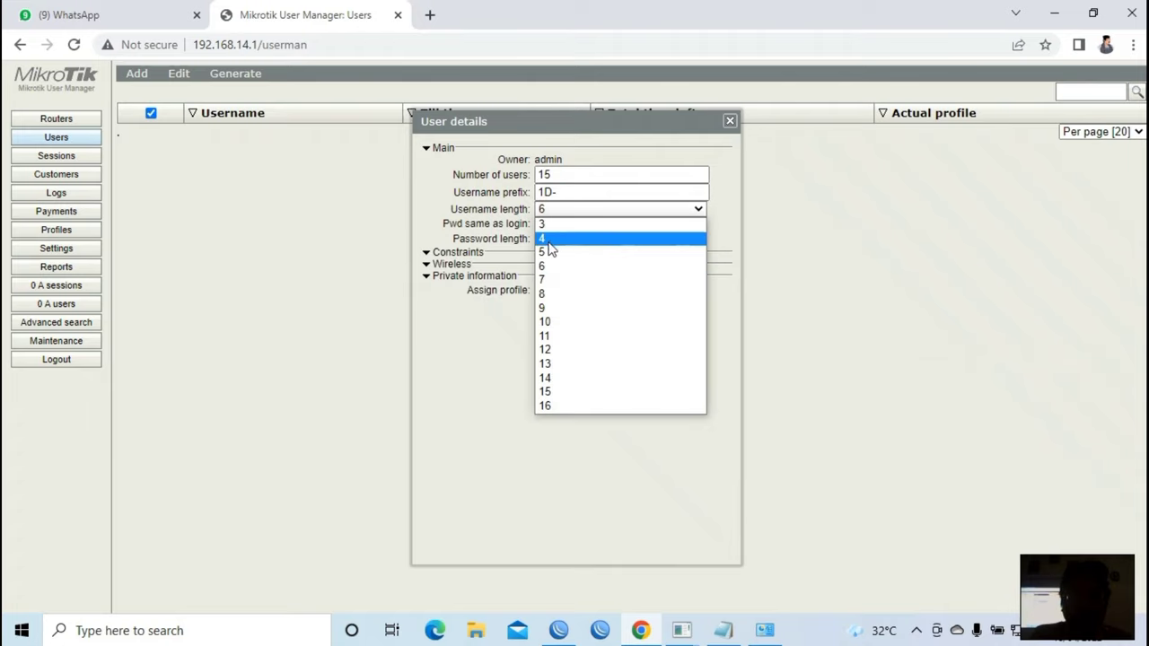
{"action": "left_click", "coordinate": [548, 254]}
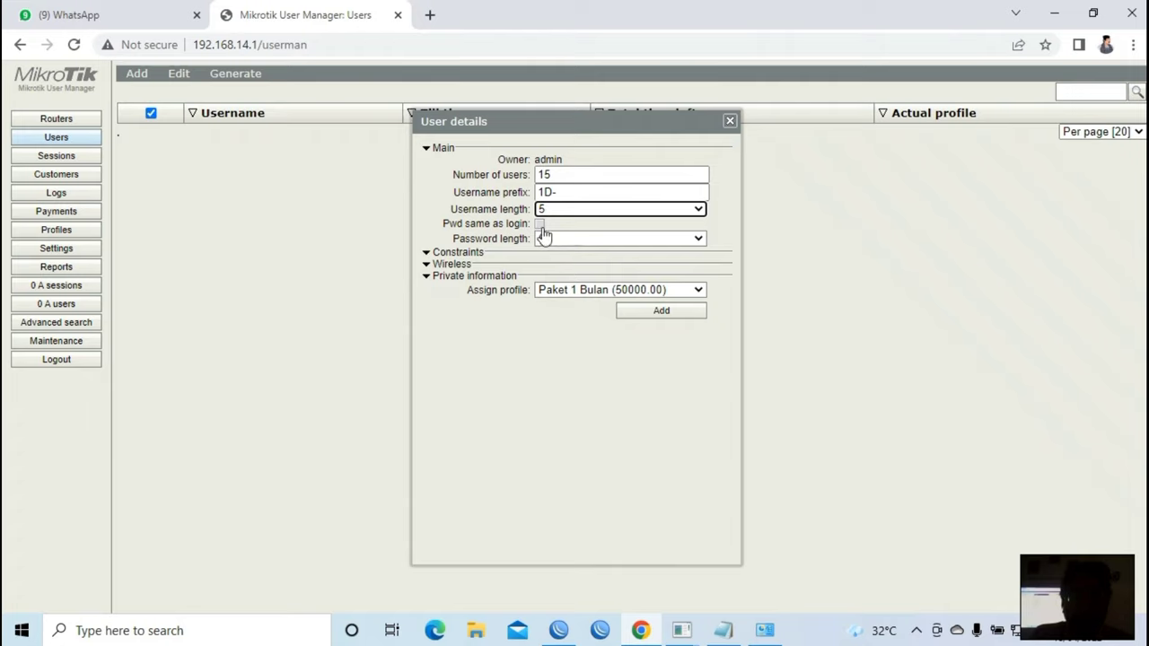
{"action": "left_click", "coordinate": [539, 224]}
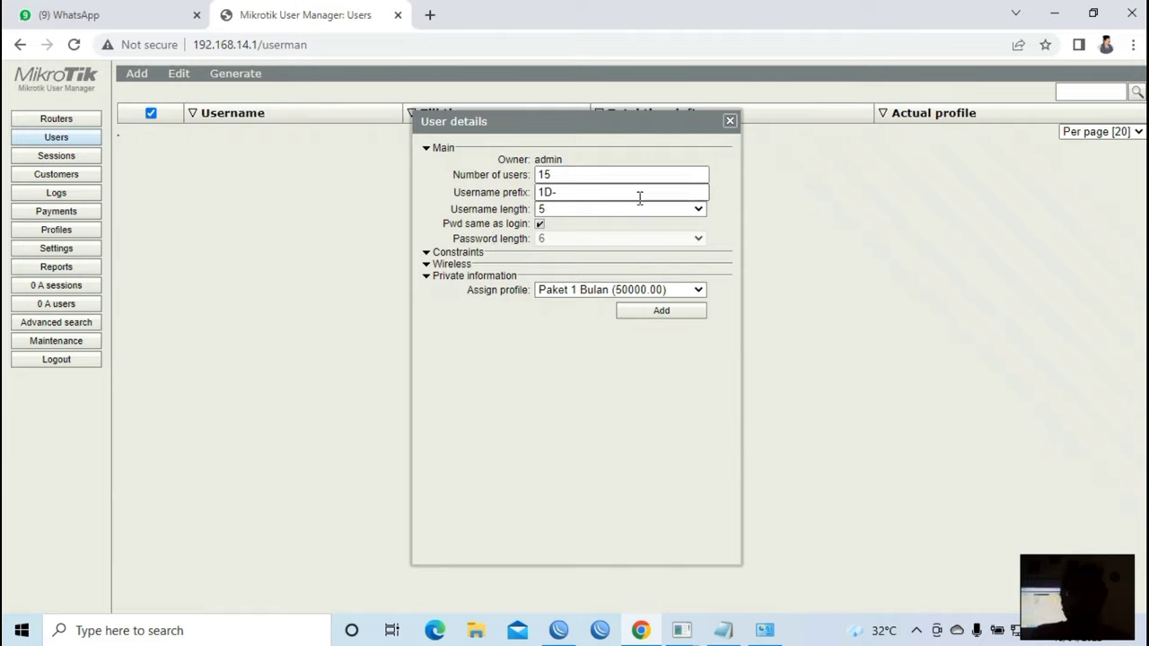
{"action": "left_click", "coordinate": [548, 212]}
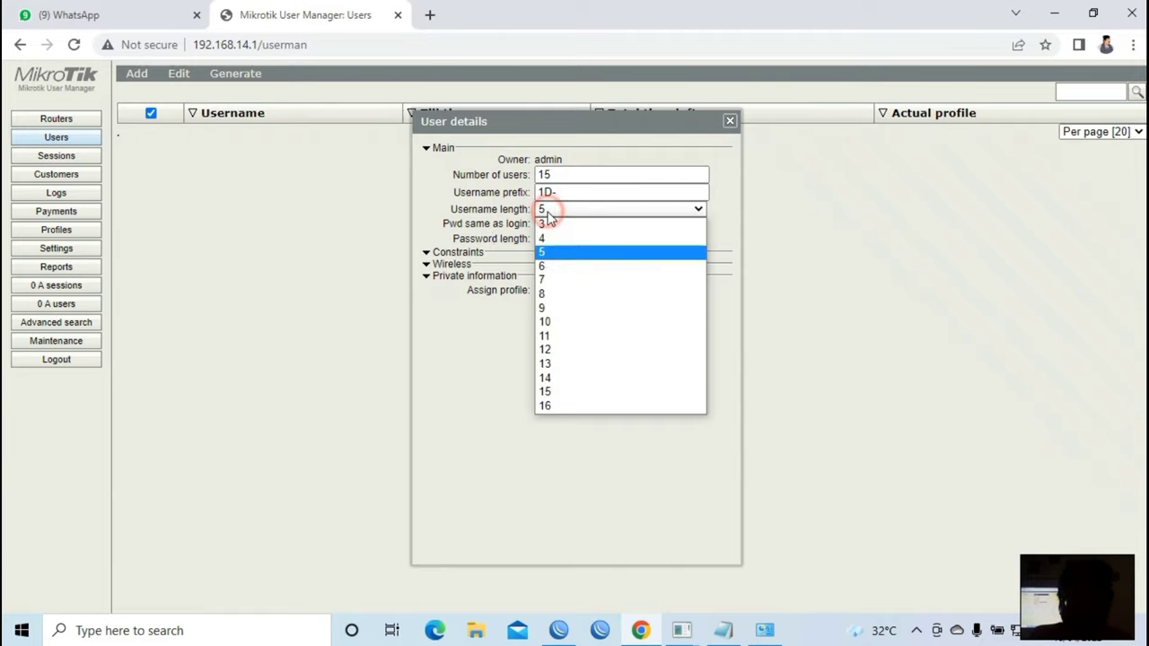
{"action": "left_click", "coordinate": [556, 212]}
{"action": "left_click", "coordinate": [546, 242]}
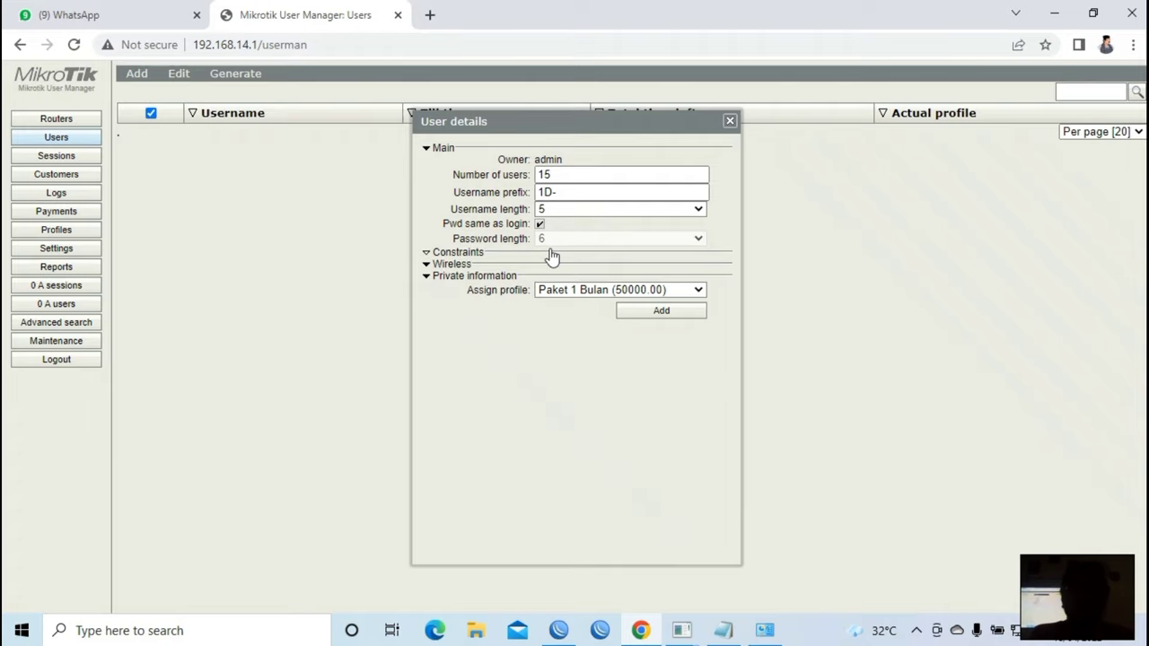
{"action": "left_click", "coordinate": [560, 630]}
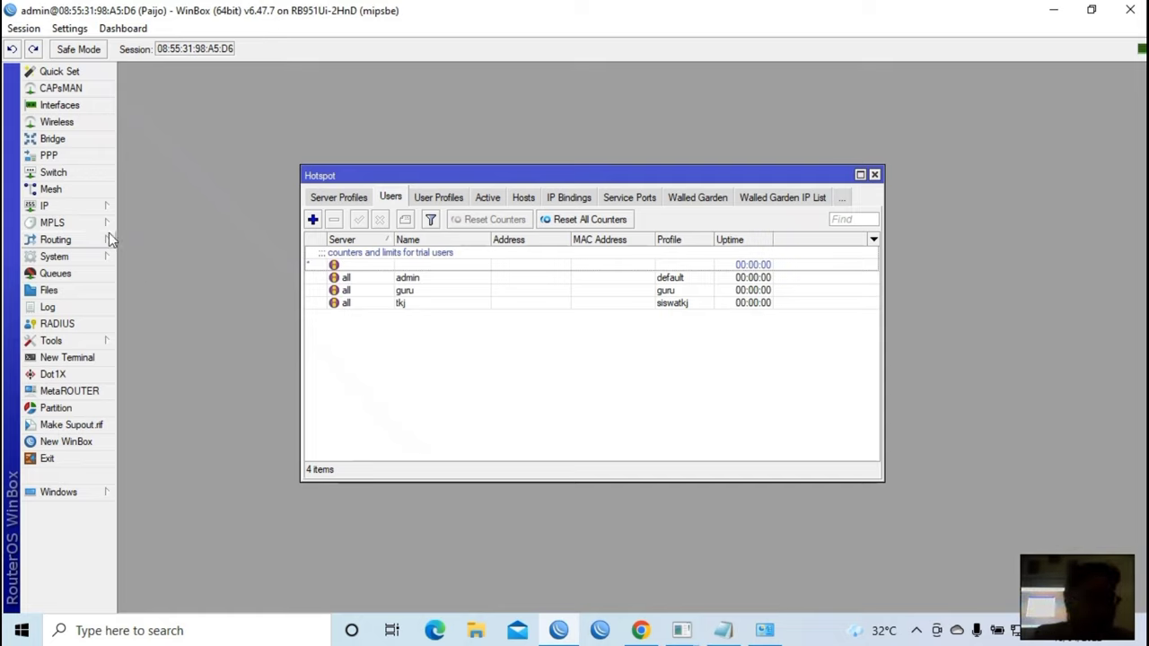
Open RADIUS and select the single server entry at 192.168.14.1.
{"action": "left_click", "coordinate": [74, 325]}
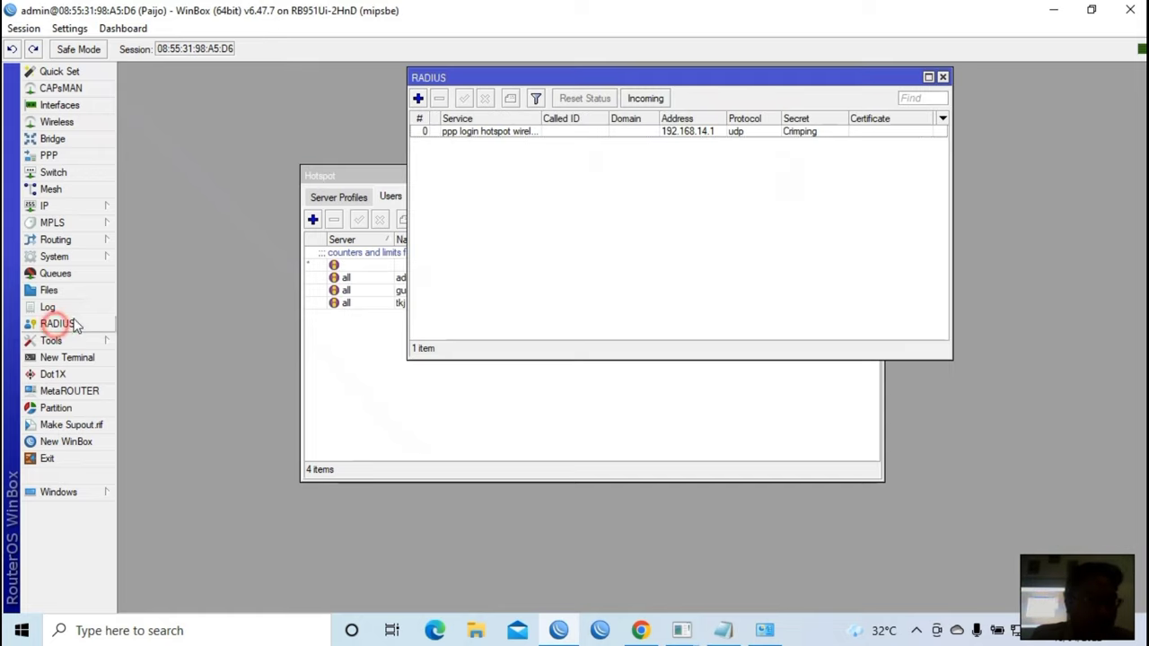
{"action": "left_click", "coordinate": [529, 132]}
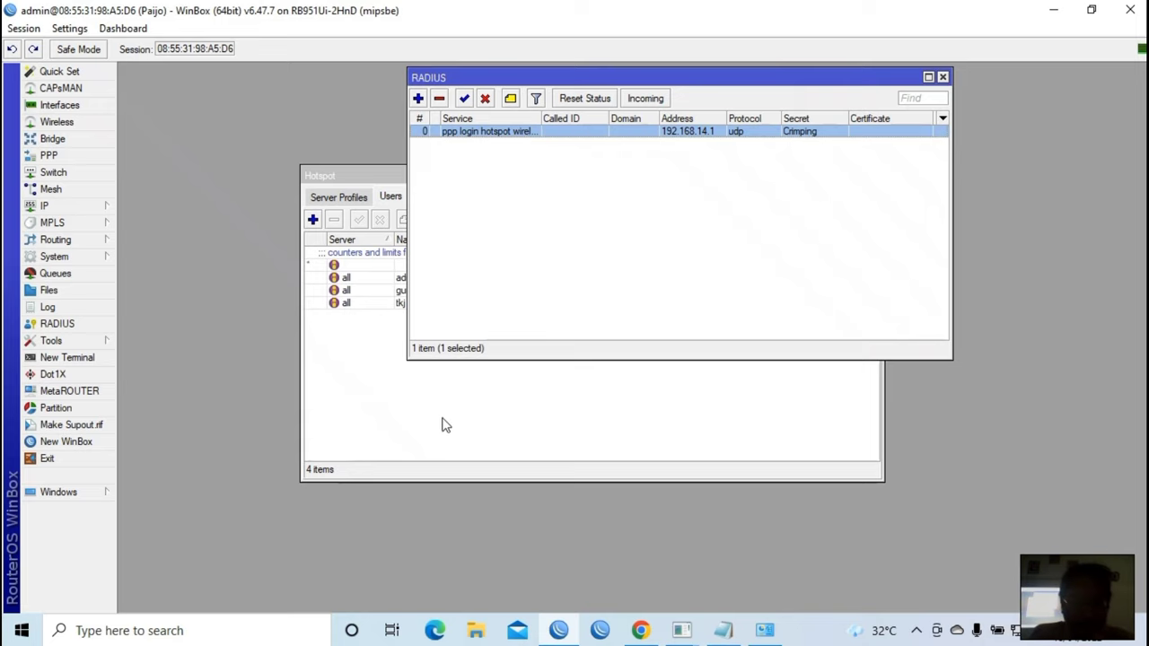
Back in the batch form, assign profile Paket 1 Hari, create the fifteen 1D- users, and close the dialog.
{"action": "left_click", "coordinate": [654, 636]}
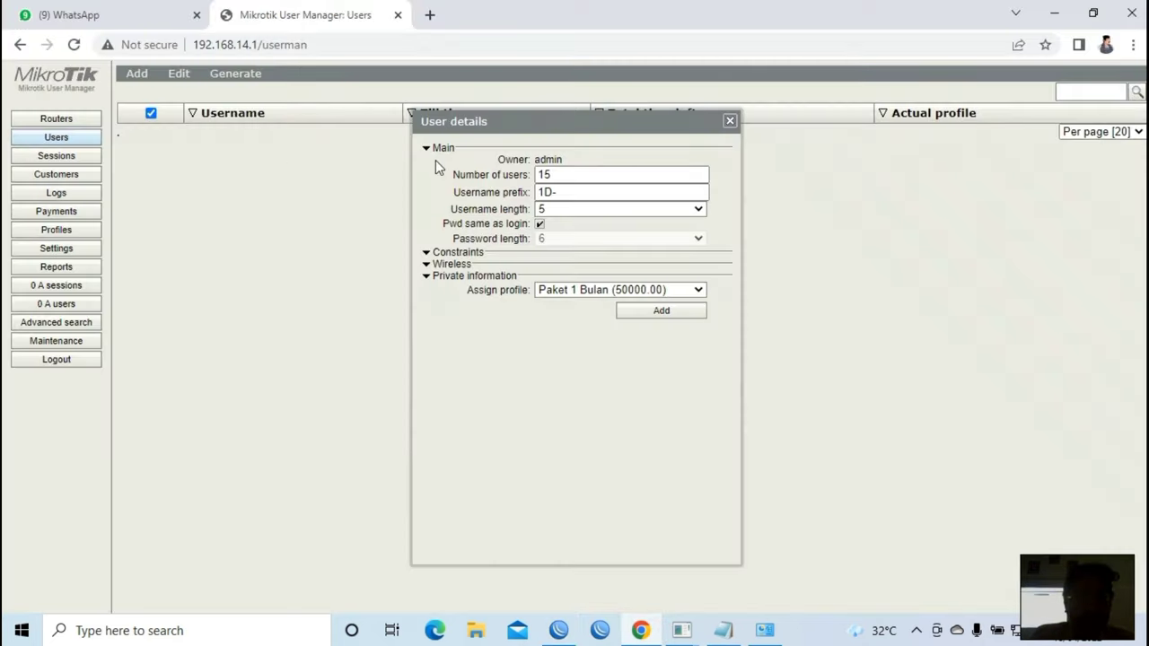
{"action": "double_click", "coordinate": [566, 176]}
{"action": "type", "text": "15"}
{"action": "double_click", "coordinate": [559, 176]}
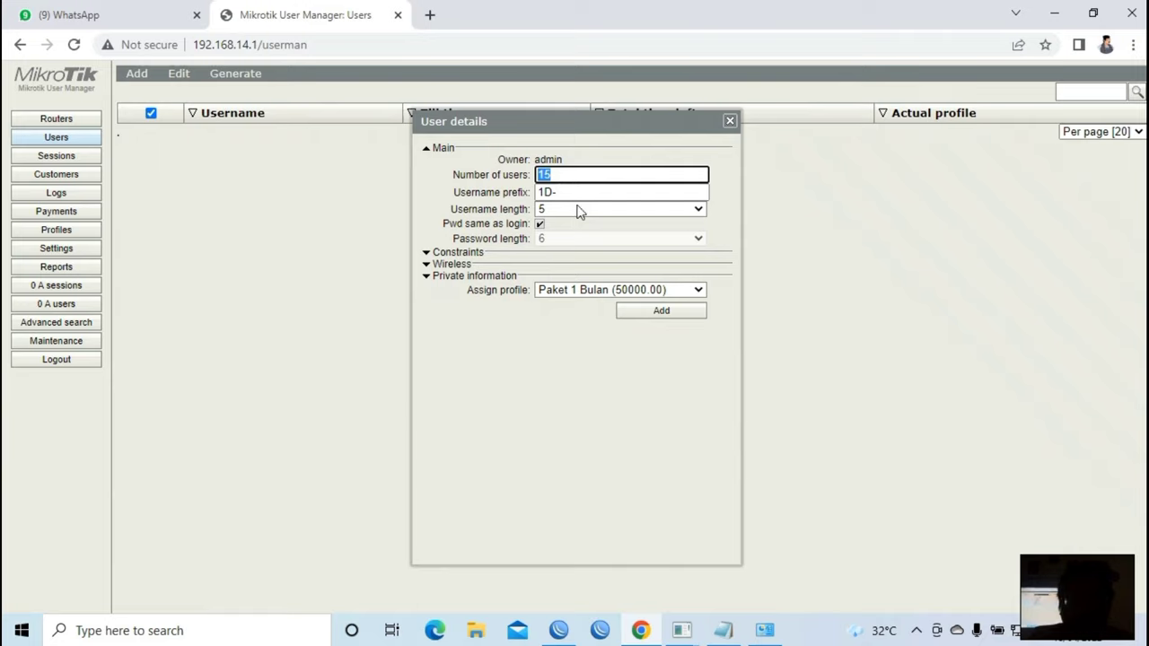
{"action": "double_click", "coordinate": [567, 191]}
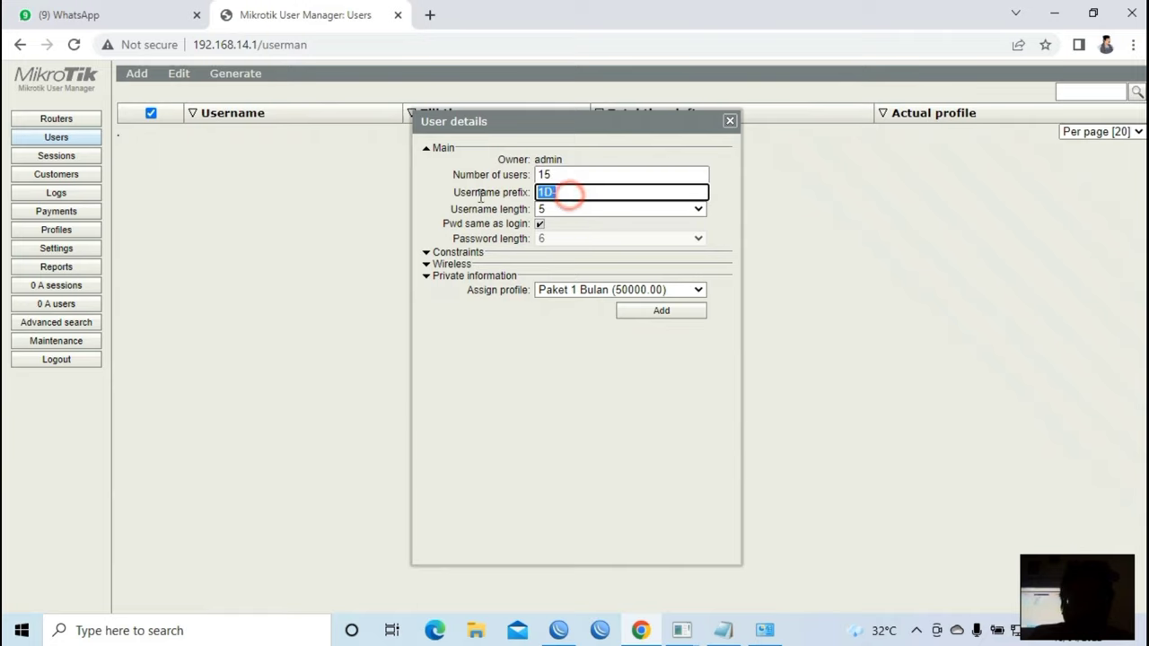
{"action": "left_click", "coordinate": [558, 292]}
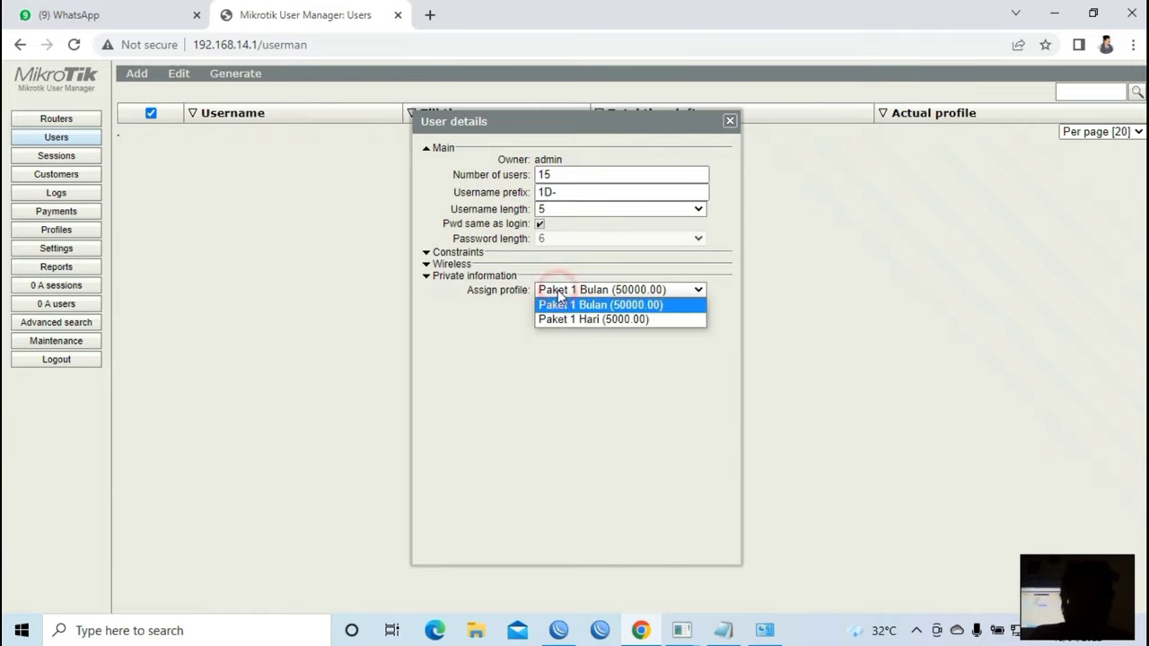
{"action": "left_click", "coordinate": [565, 316]}
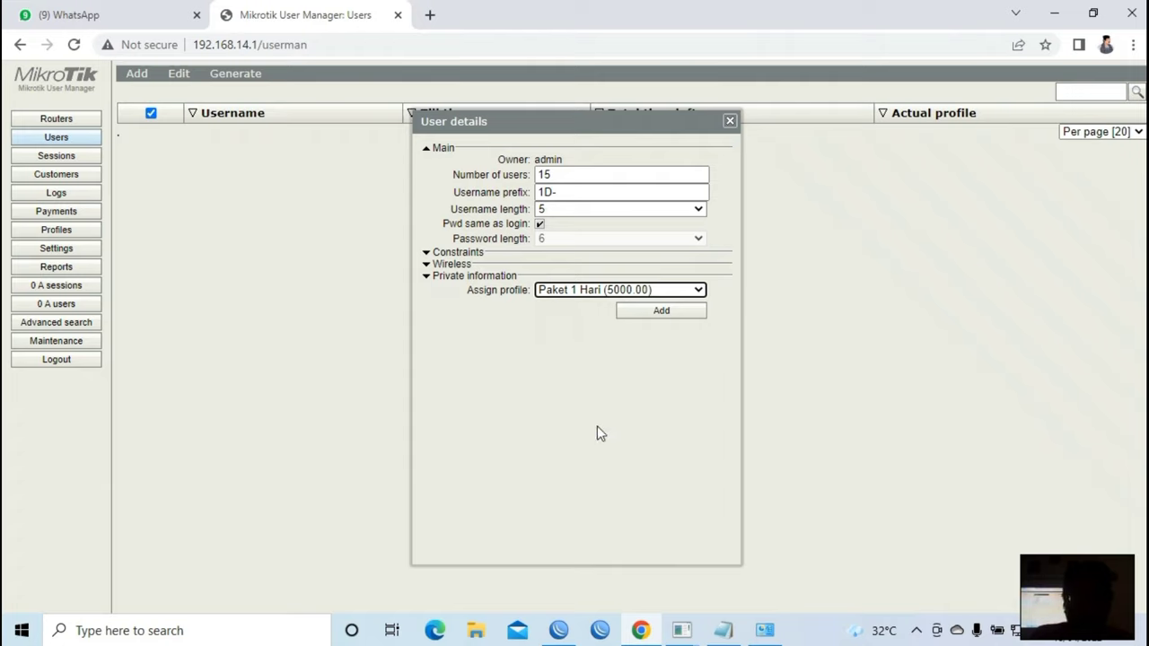
{"action": "left_click", "coordinate": [662, 315]}
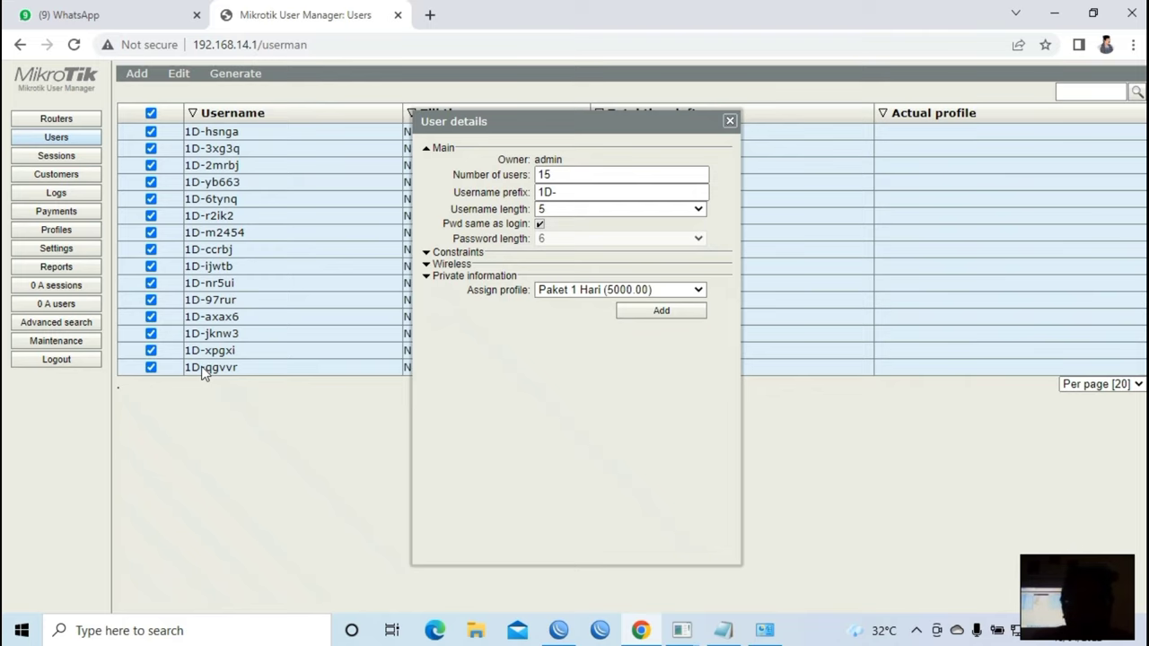
{"action": "left_click", "coordinate": [729, 120]}
{"action": "left_click", "coordinate": [124, 76]}
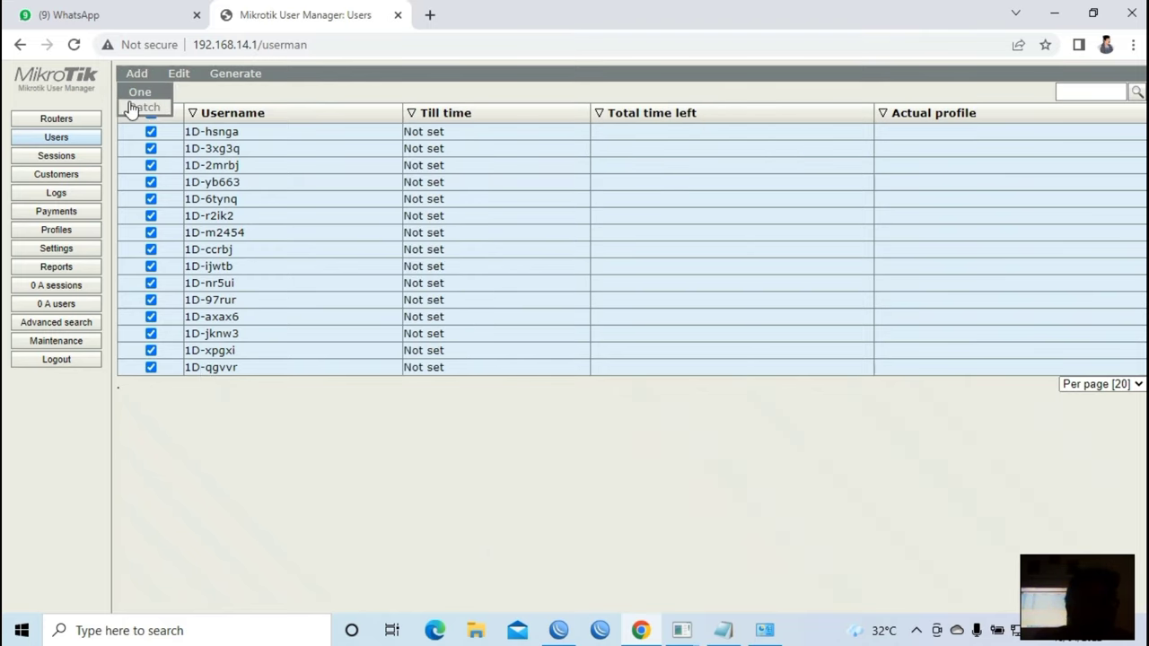
Batch-create 20 users: prefix 1M-, length 6, password same as login, profile Paket 1 Bulan.
{"action": "left_click", "coordinate": [129, 106]}
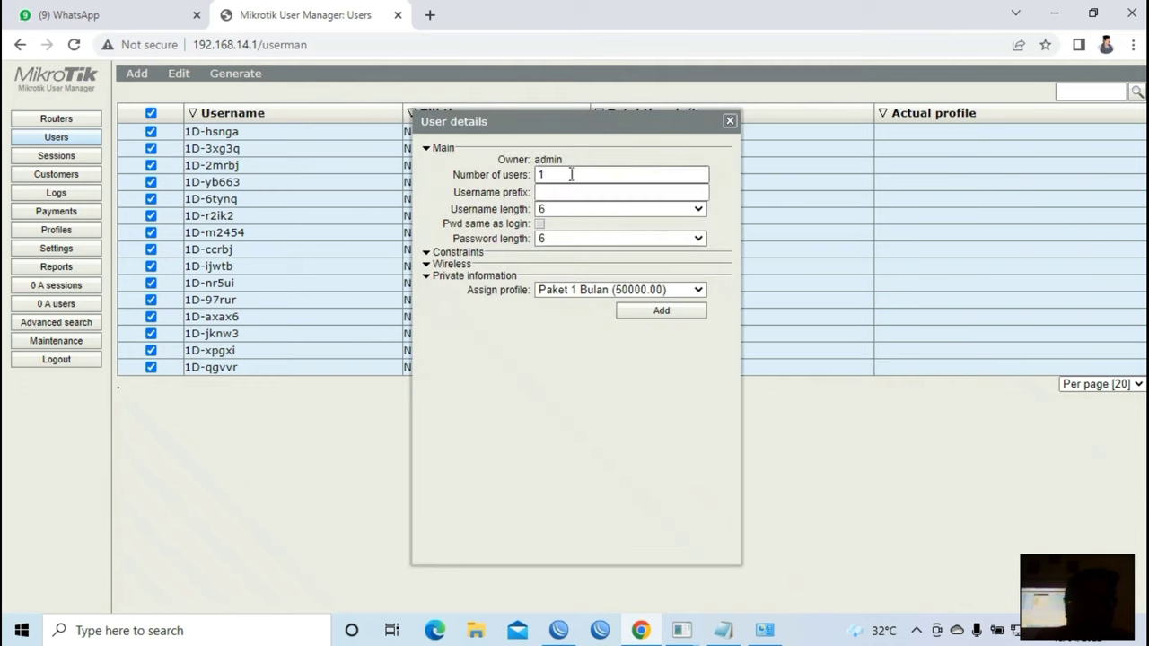
{"action": "double_click", "coordinate": [565, 173]}
{"action": "type", "text": "20"}
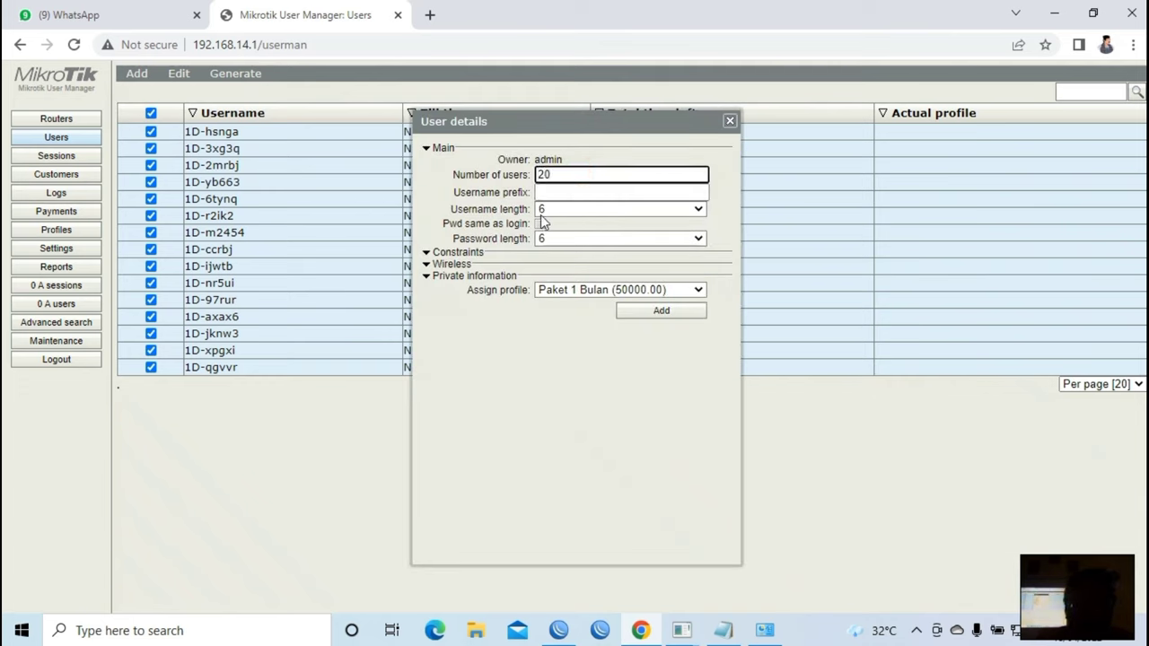
{"action": "left_click", "coordinate": [556, 194]}
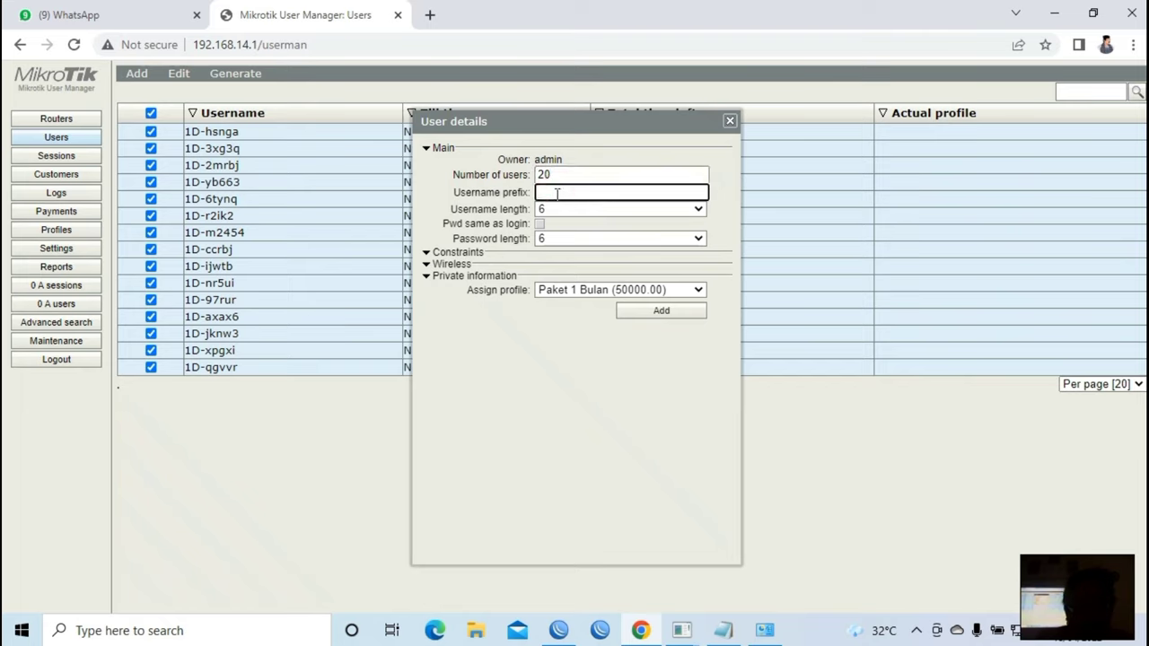
{"action": "type", "text": "1M-"}
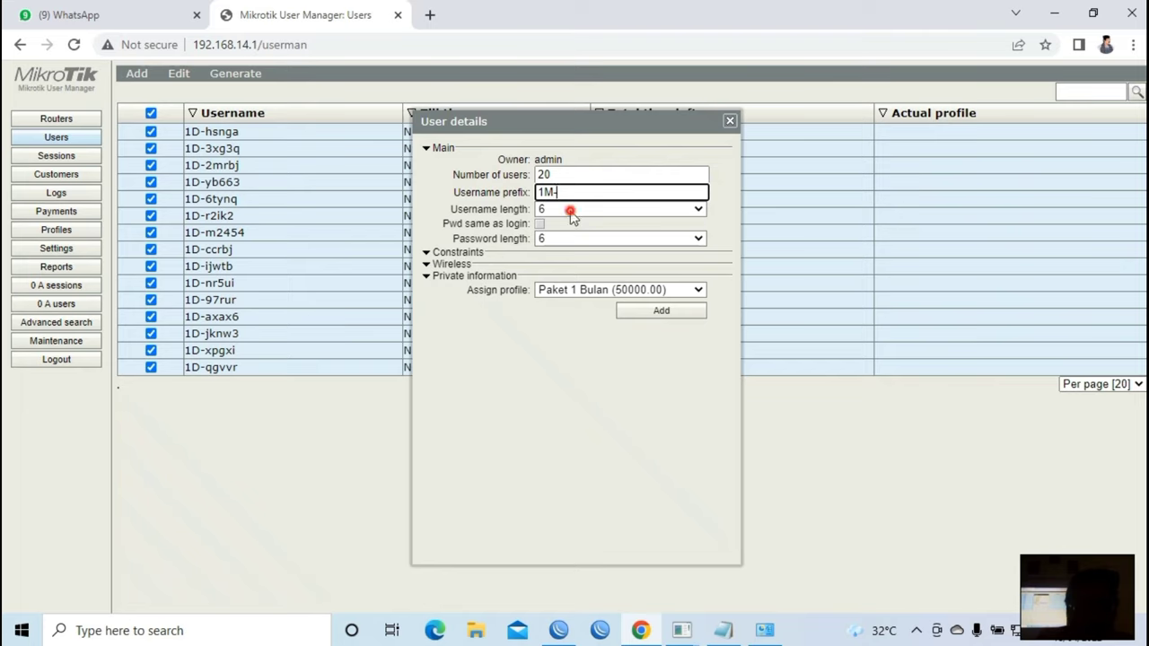
{"action": "left_click", "coordinate": [570, 212]}
{"action": "left_click", "coordinate": [573, 212]}
{"action": "left_click", "coordinate": [540, 225]}
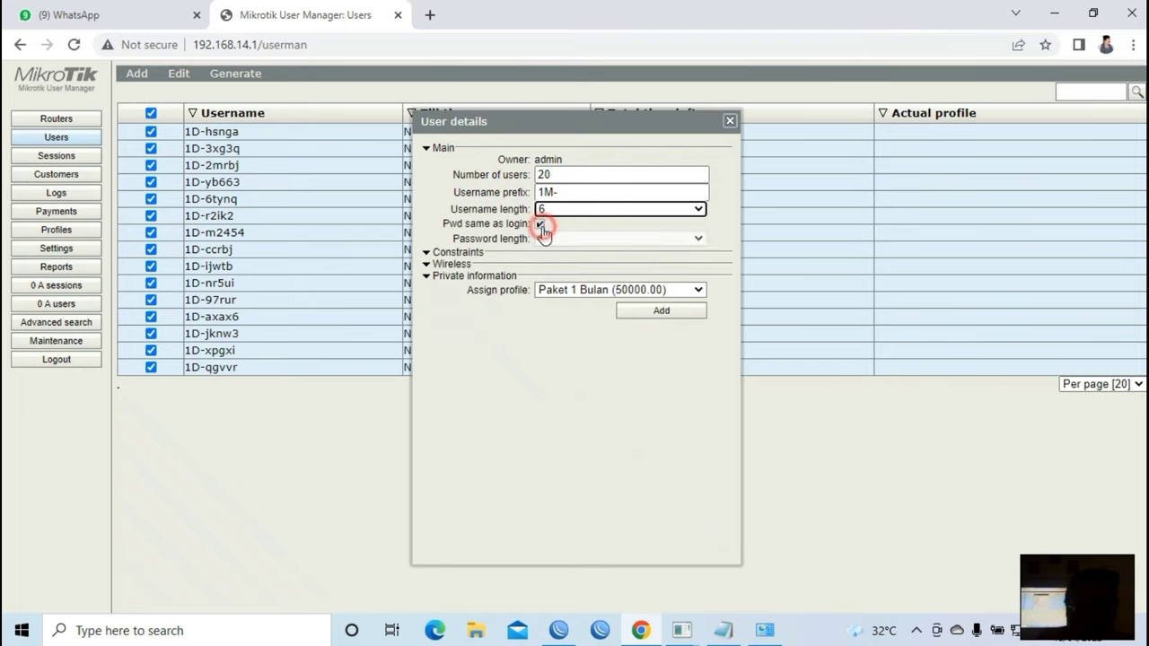
{"action": "left_click", "coordinate": [581, 295]}
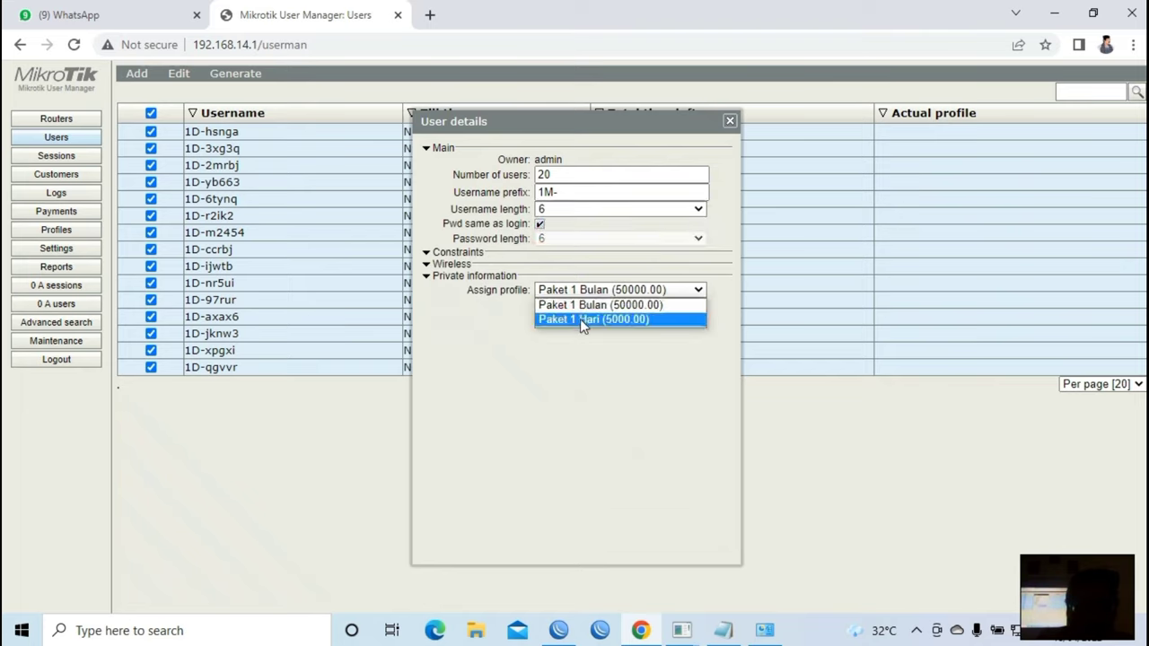
{"action": "left_click", "coordinate": [583, 304]}
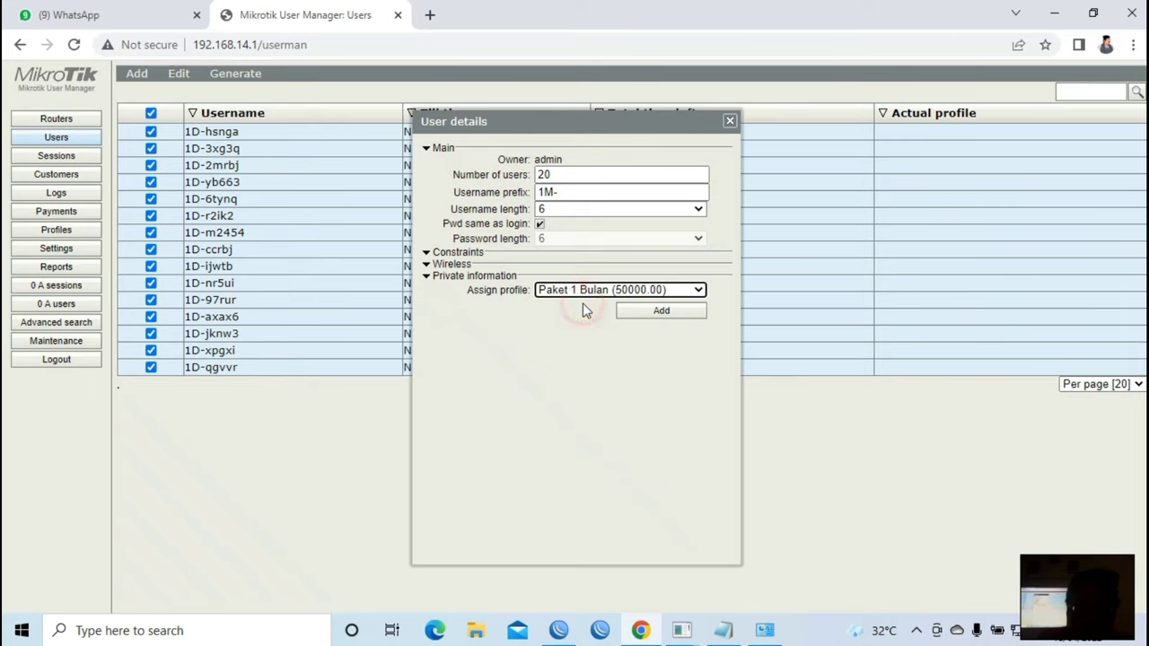
{"action": "left_click", "coordinate": [564, 190]}
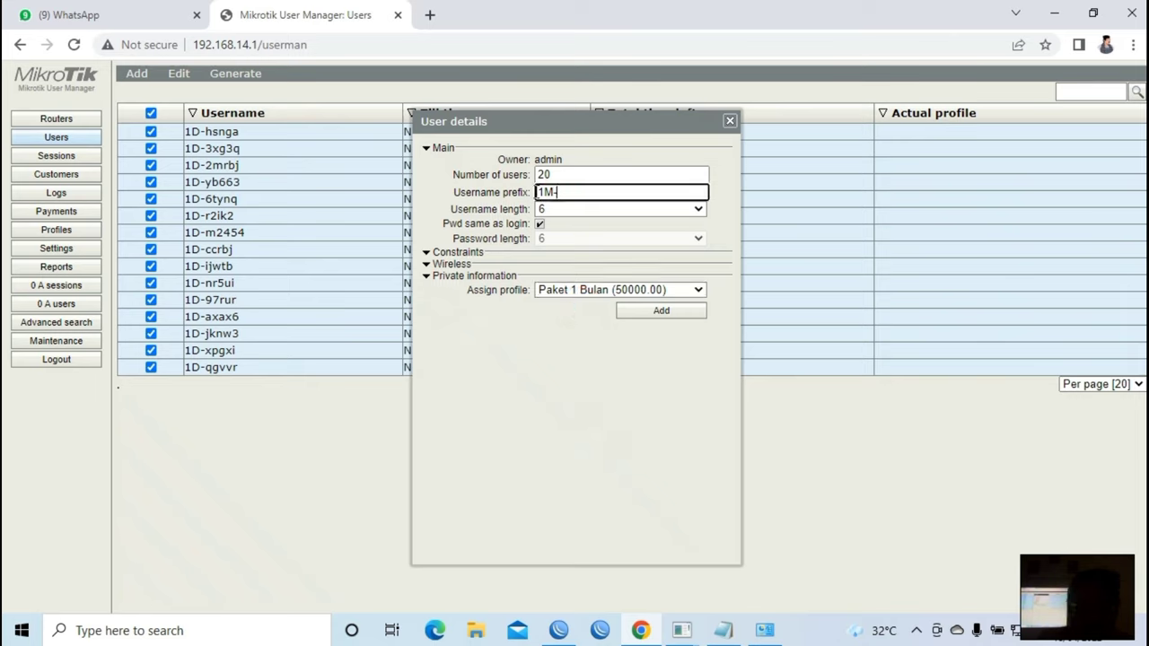
{"action": "left_click", "coordinate": [650, 316]}
Close the batch dialog and check pages 2 and 1 of the user list.
{"action": "left_click", "coordinate": [733, 125]}
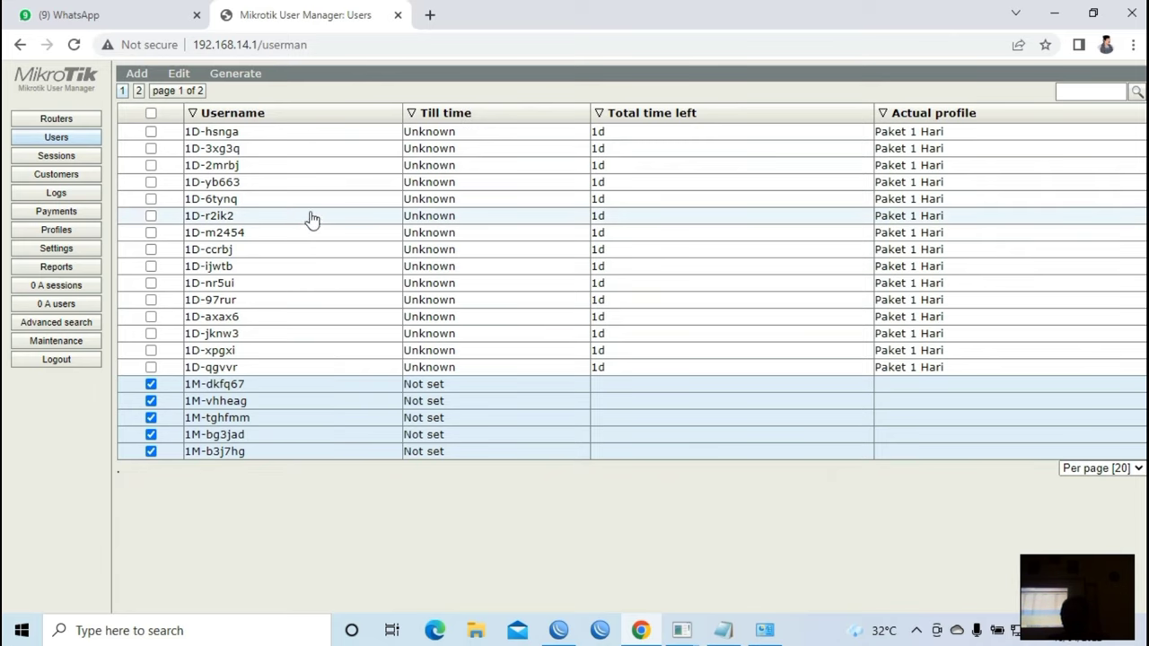
{"action": "left_click", "coordinate": [139, 91]}
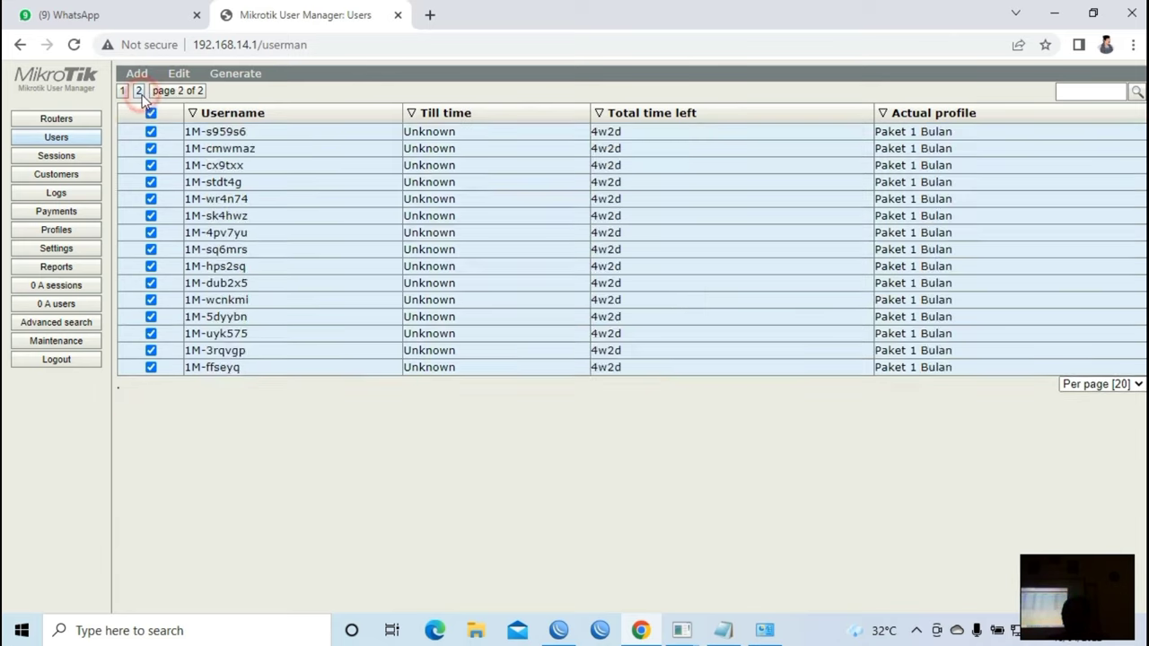
{"action": "left_click", "coordinate": [122, 91]}
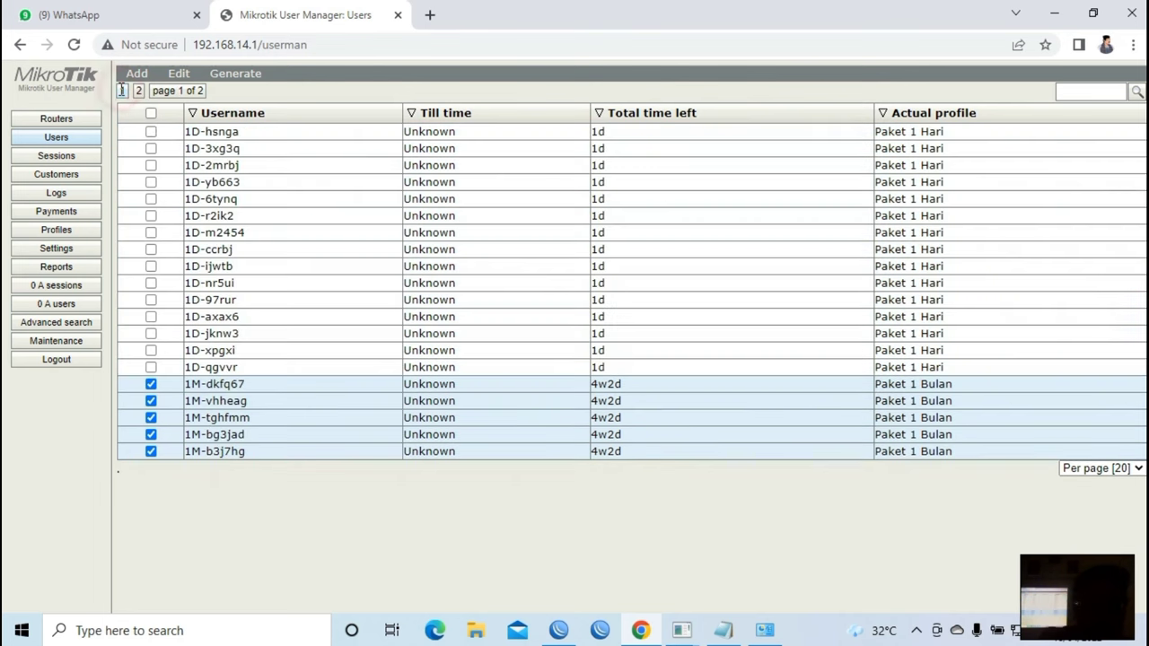
{"action": "left_click", "coordinate": [137, 74]}
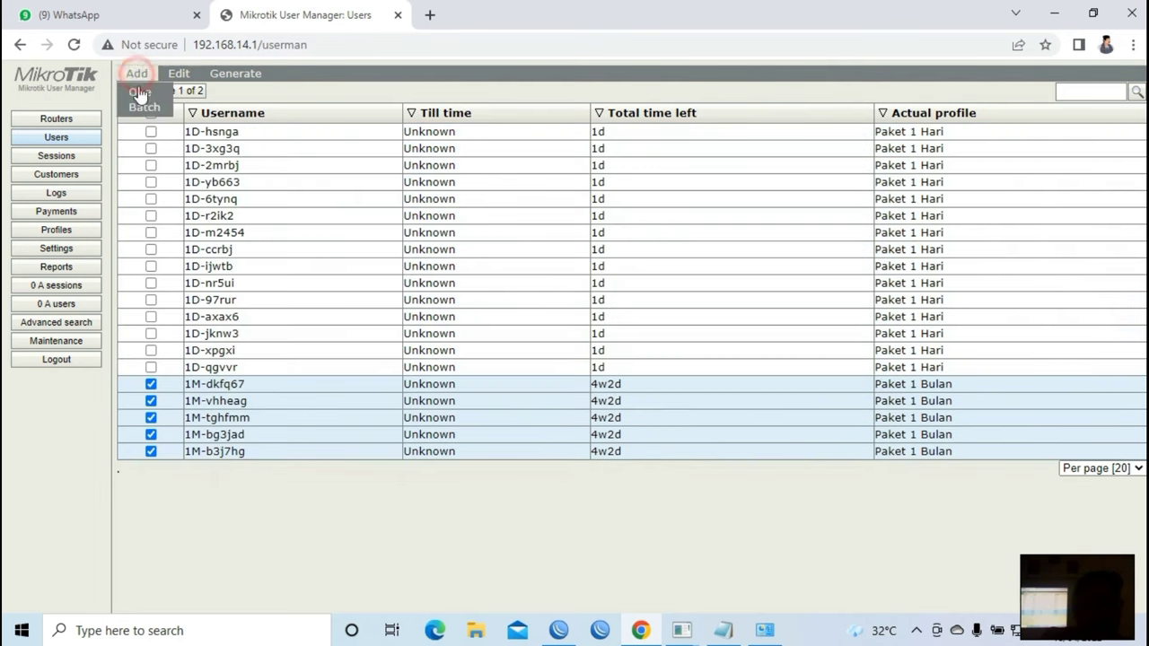
{"action": "left_click", "coordinate": [139, 106]}
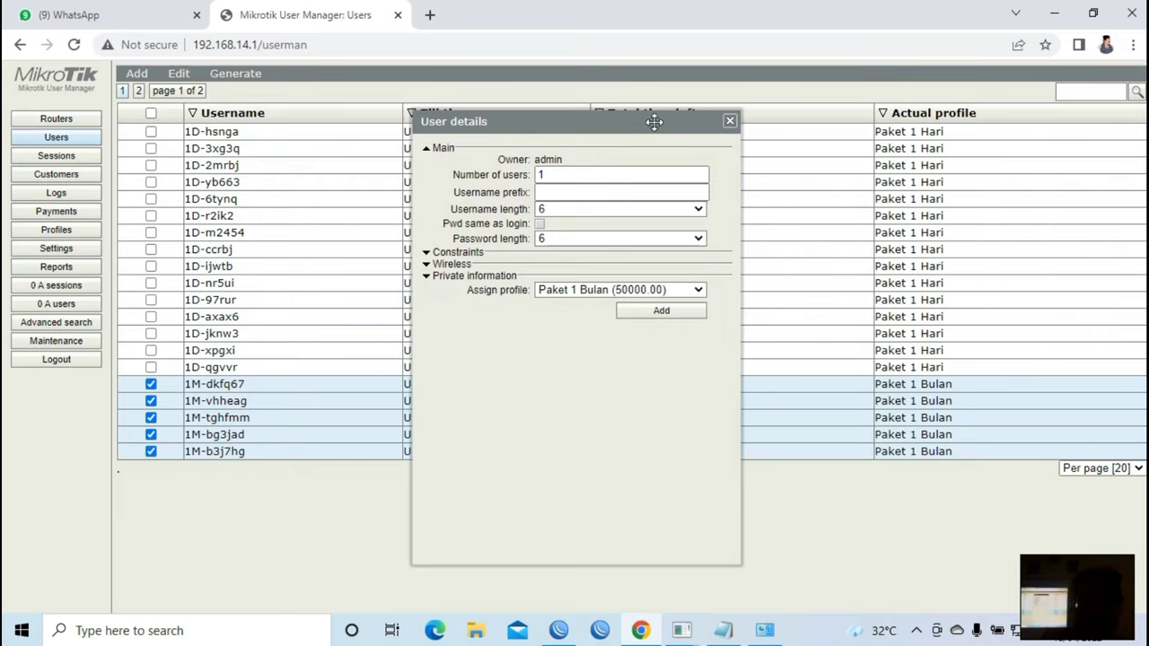
{"action": "left_click", "coordinate": [577, 176]}
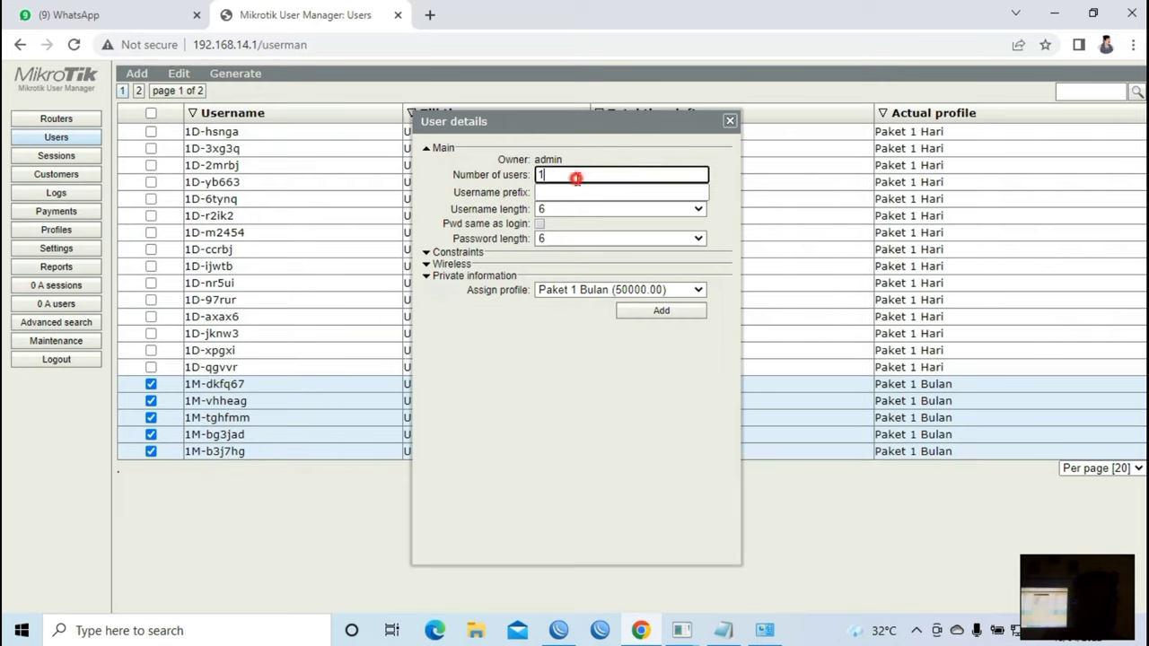
{"action": "double_click", "coordinate": [577, 176]}
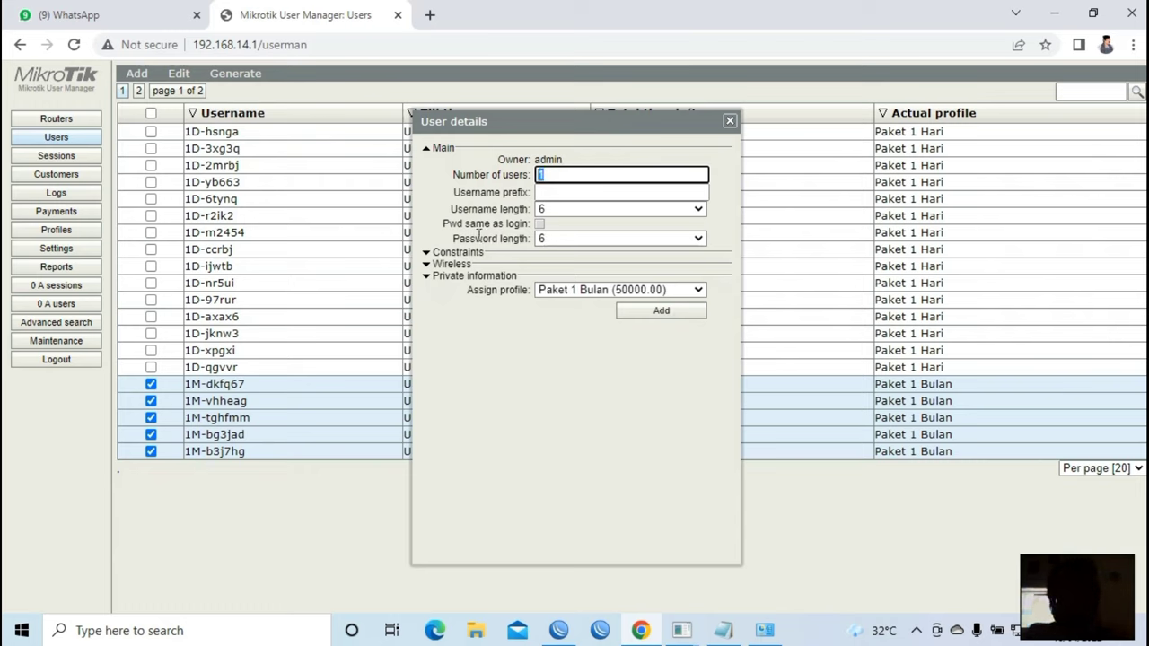
{"action": "type", "text": "15"}
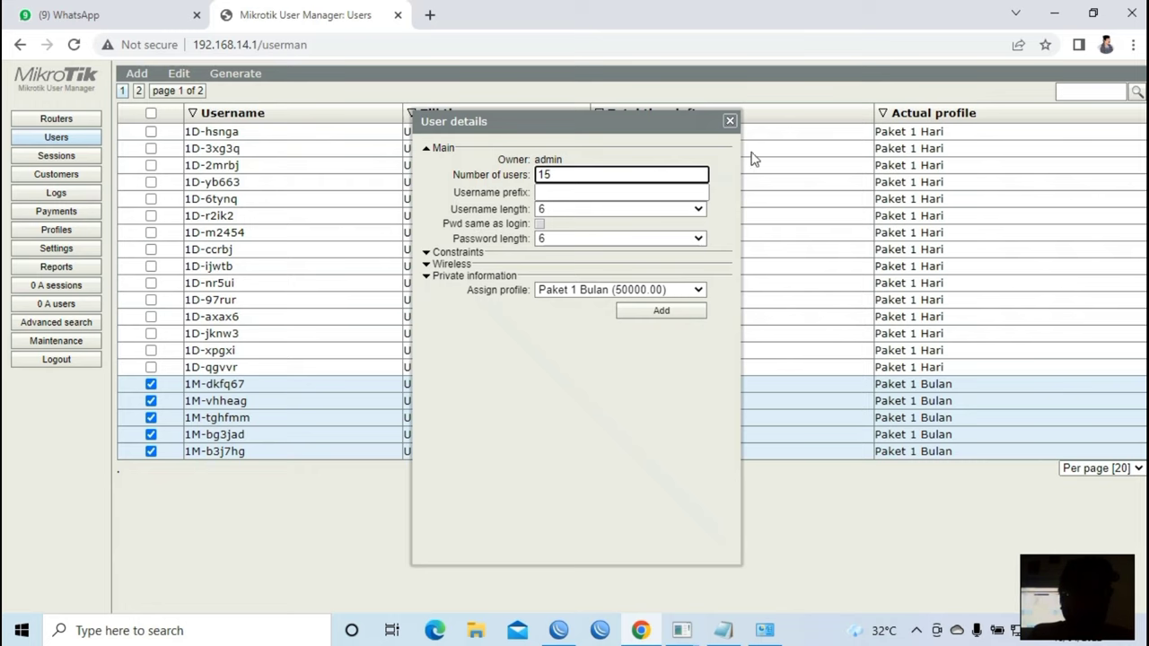
{"action": "left_click", "coordinate": [730, 120]}
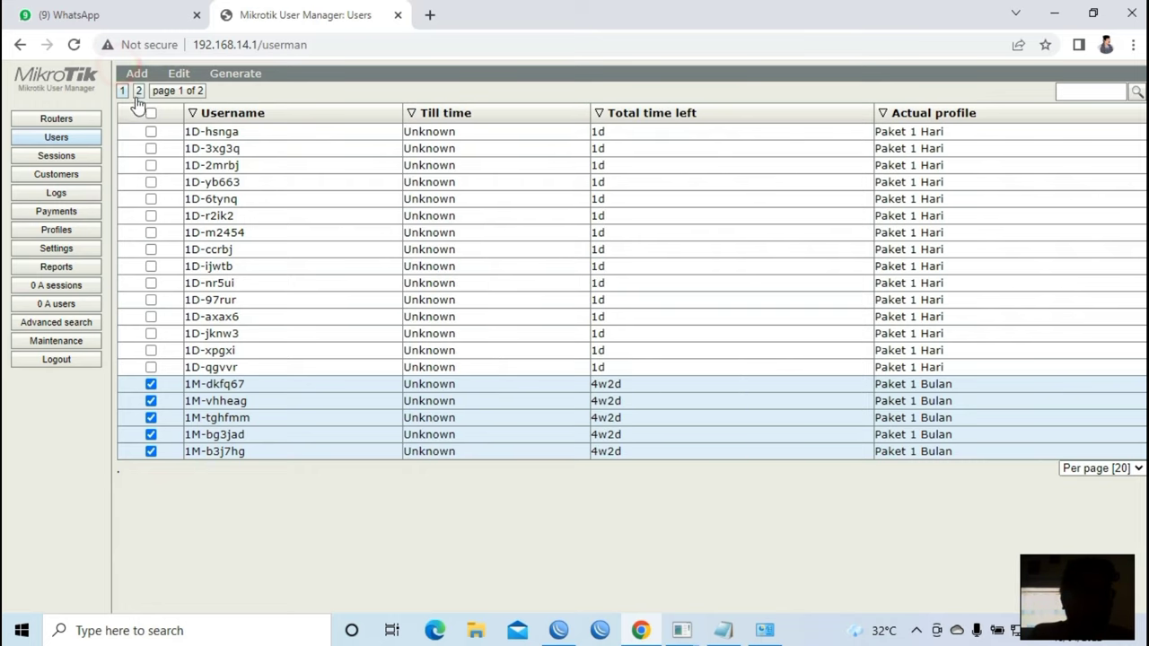
{"action": "left_click", "coordinate": [136, 73]}
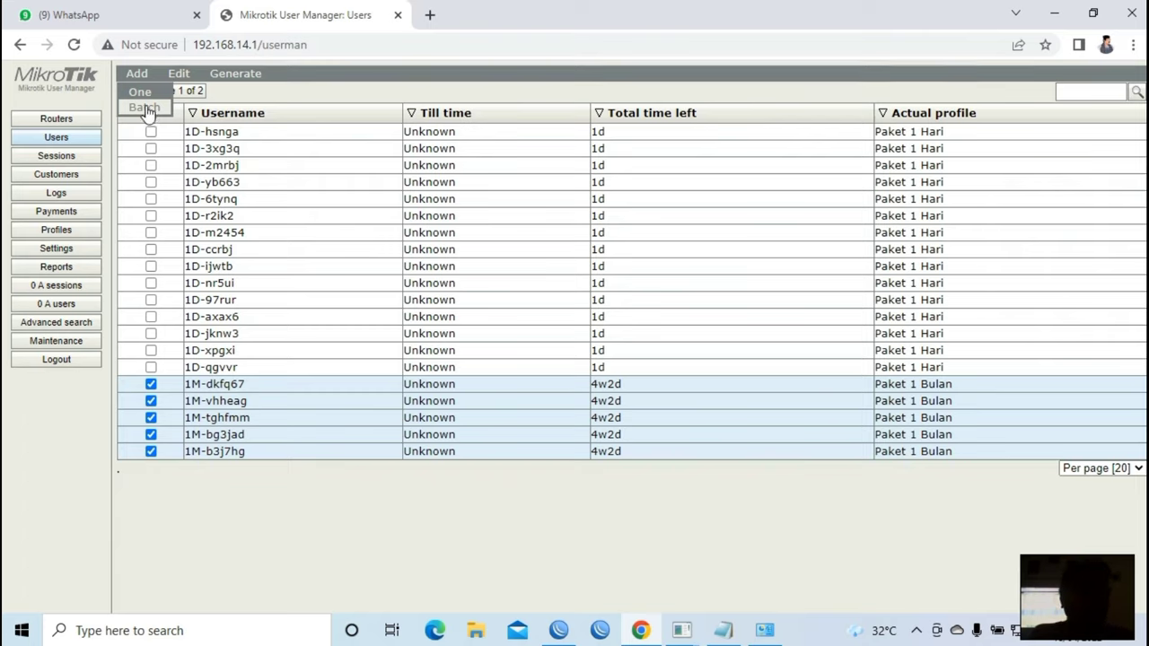
{"action": "left_click", "coordinate": [144, 106]}
{"action": "left_click", "coordinate": [575, 191]}
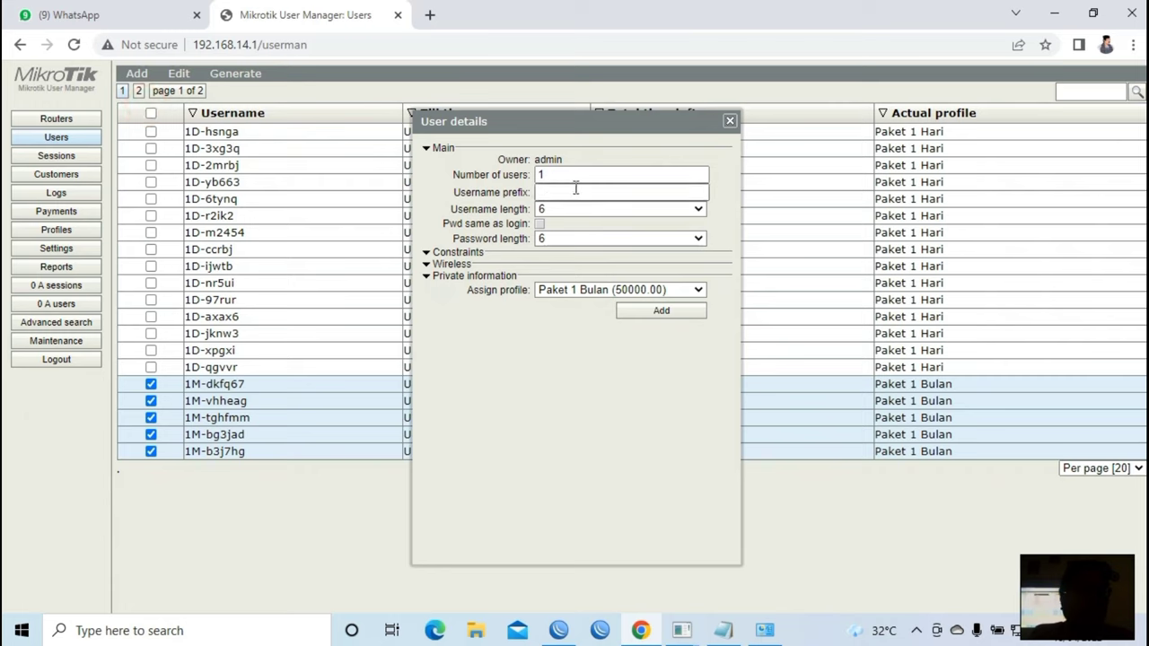
{"action": "left_click", "coordinate": [574, 176]}
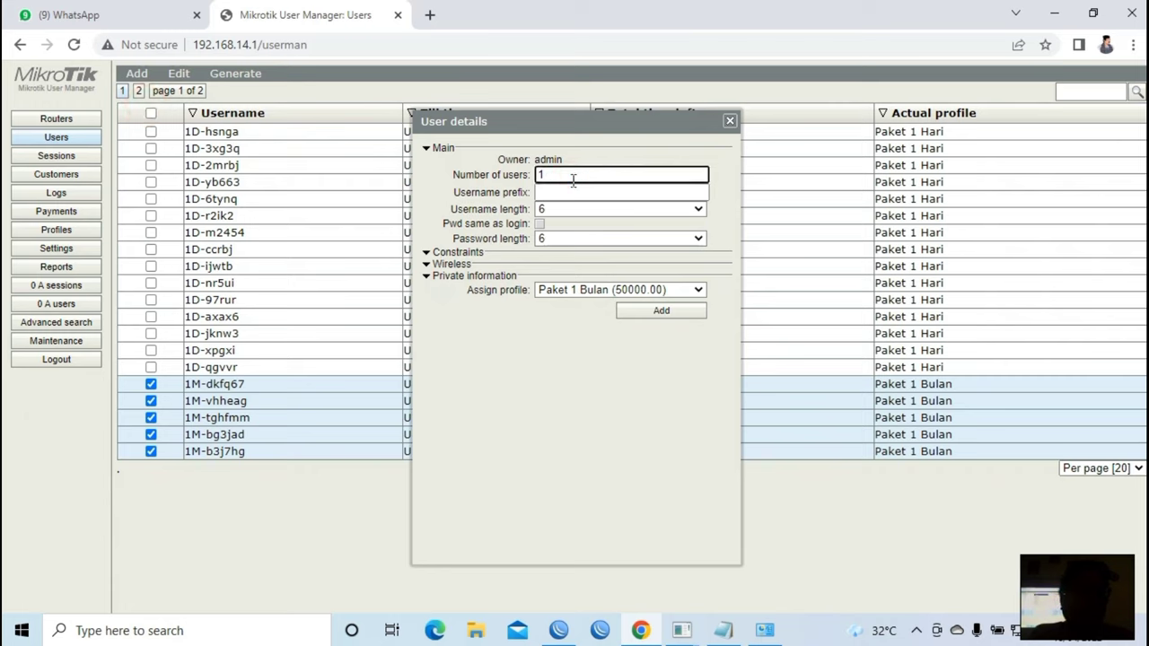
{"action": "double_click", "coordinate": [571, 180]}
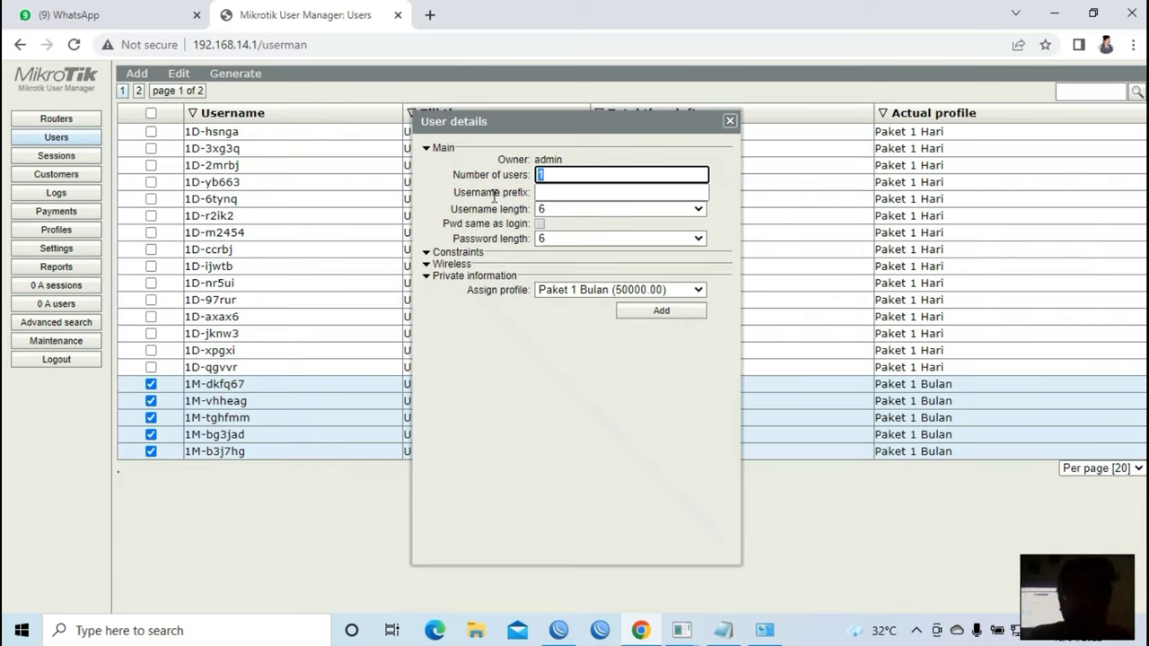
{"action": "type", "text": "15"}
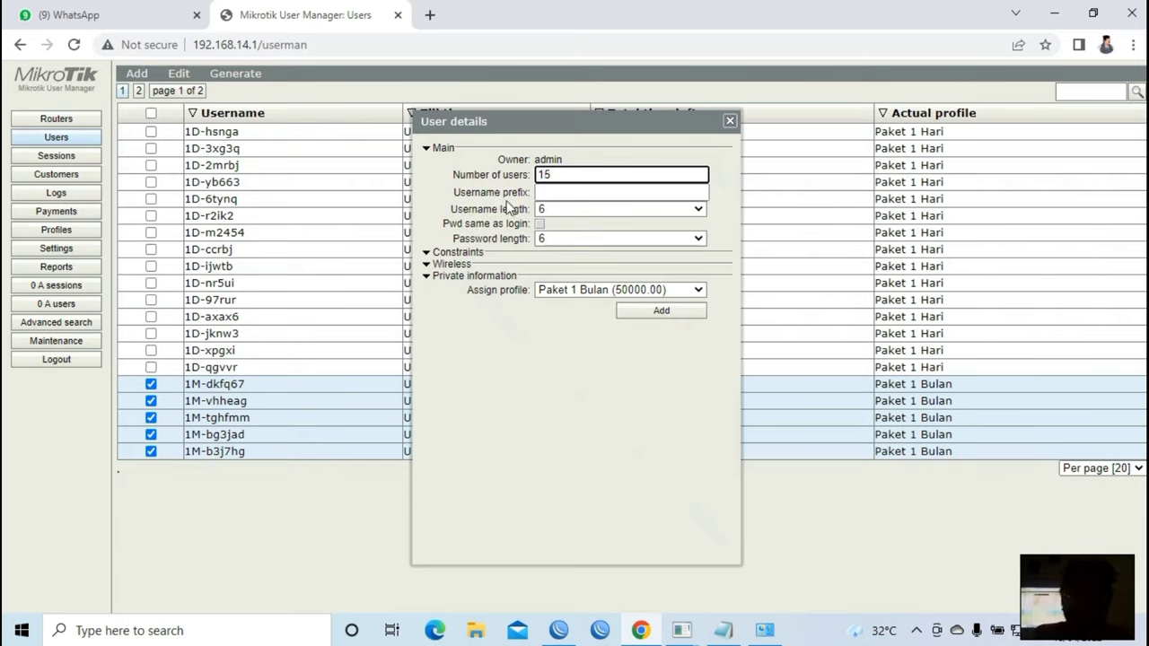
{"action": "left_click", "coordinate": [545, 194]}
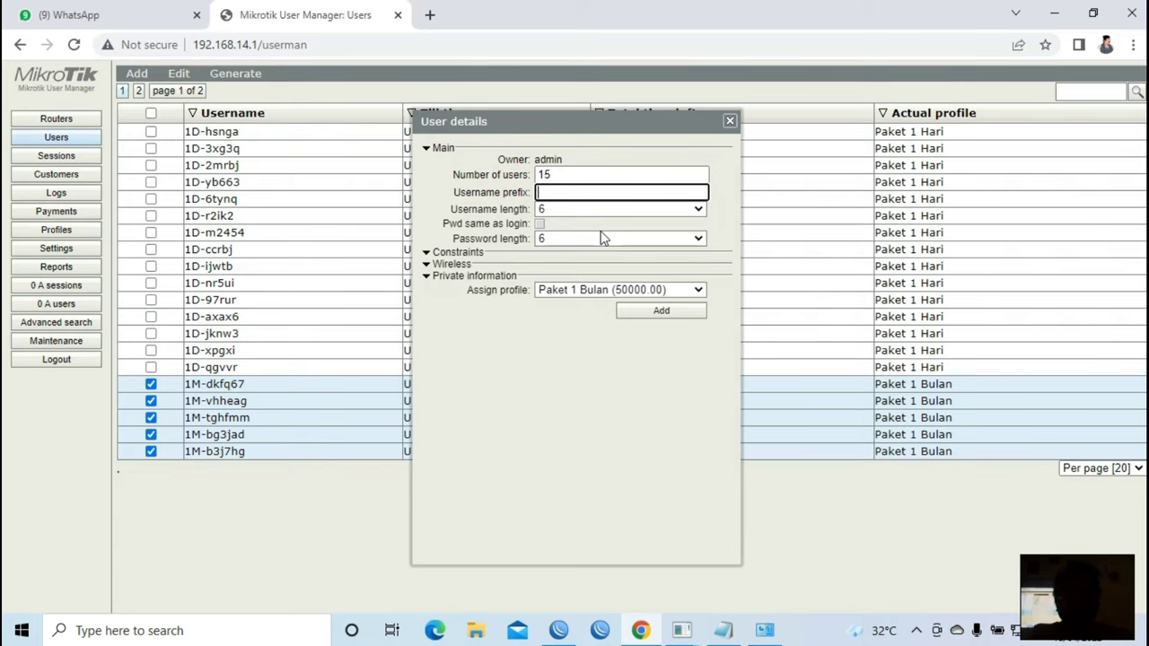
{"action": "type", "text": "1"}
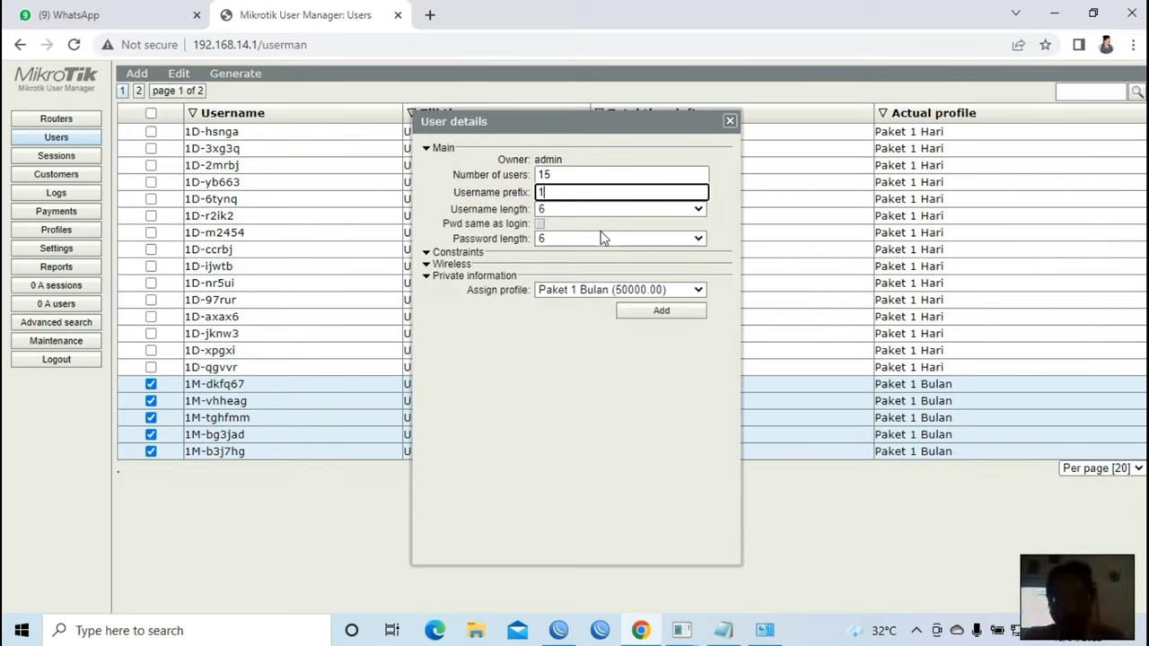
{"action": "type", "text": "D-"}
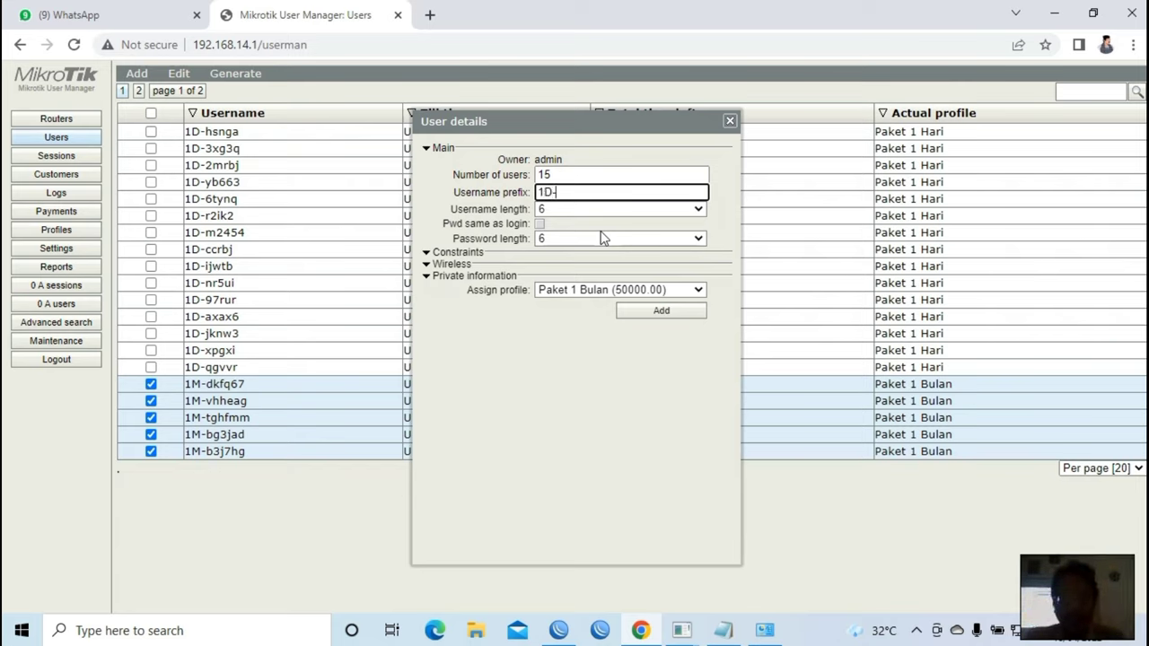
{"action": "left_click", "coordinate": [595, 292]}
{"action": "left_click", "coordinate": [590, 318]}
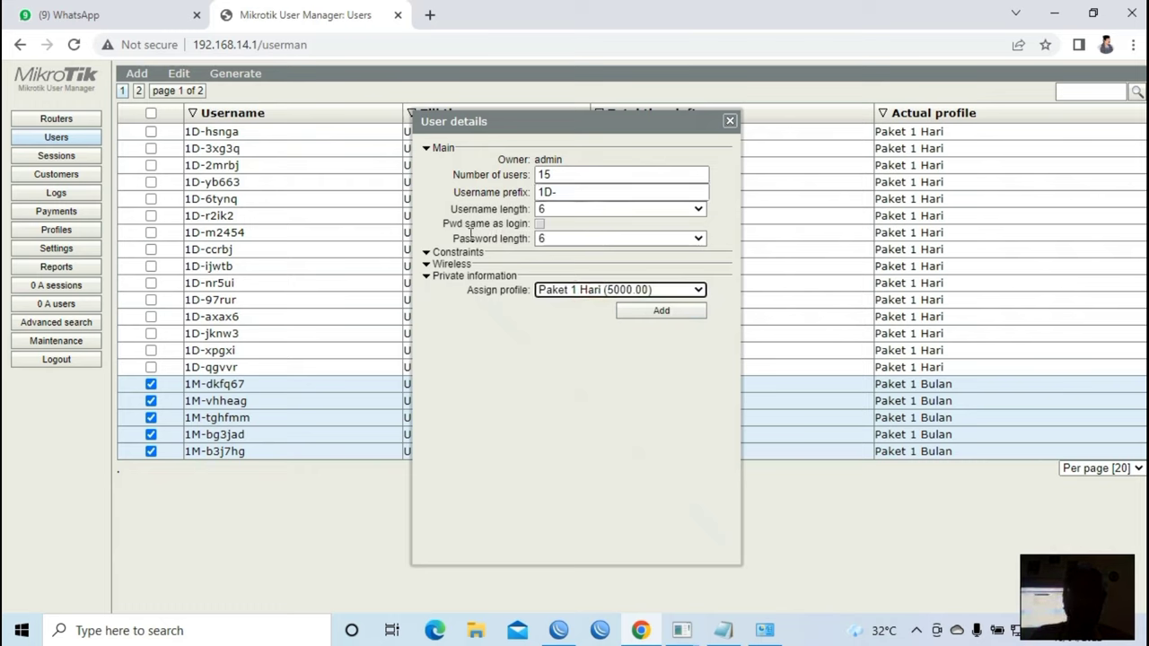
{"action": "left_click", "coordinate": [540, 223]}
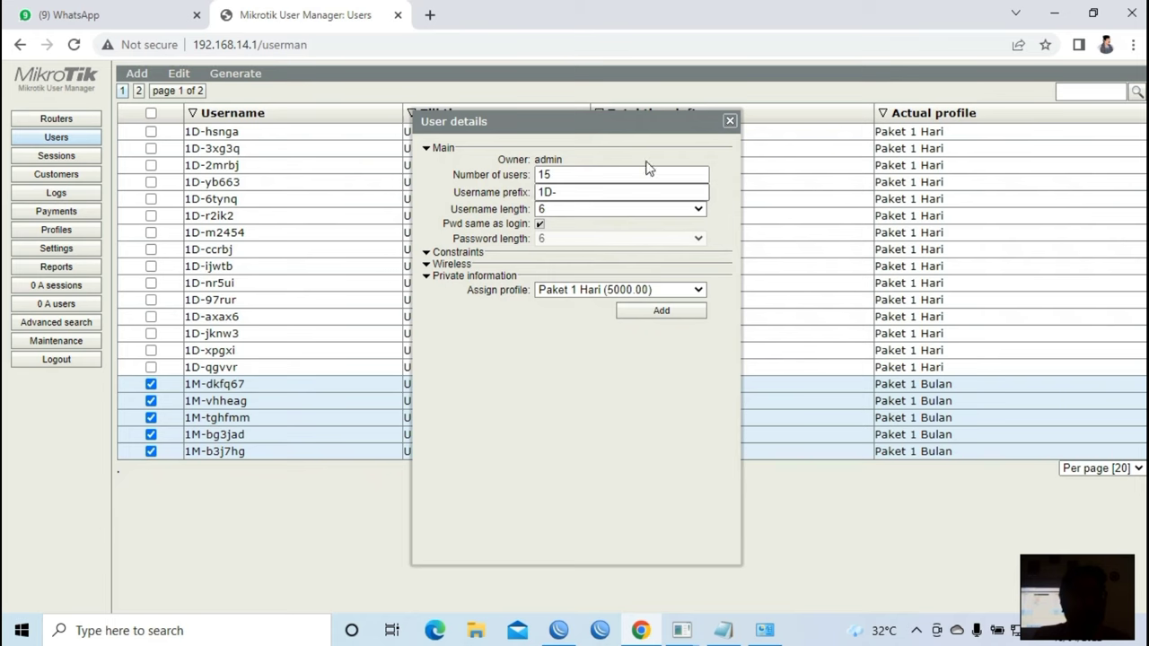
{"action": "left_click", "coordinate": [729, 121]}
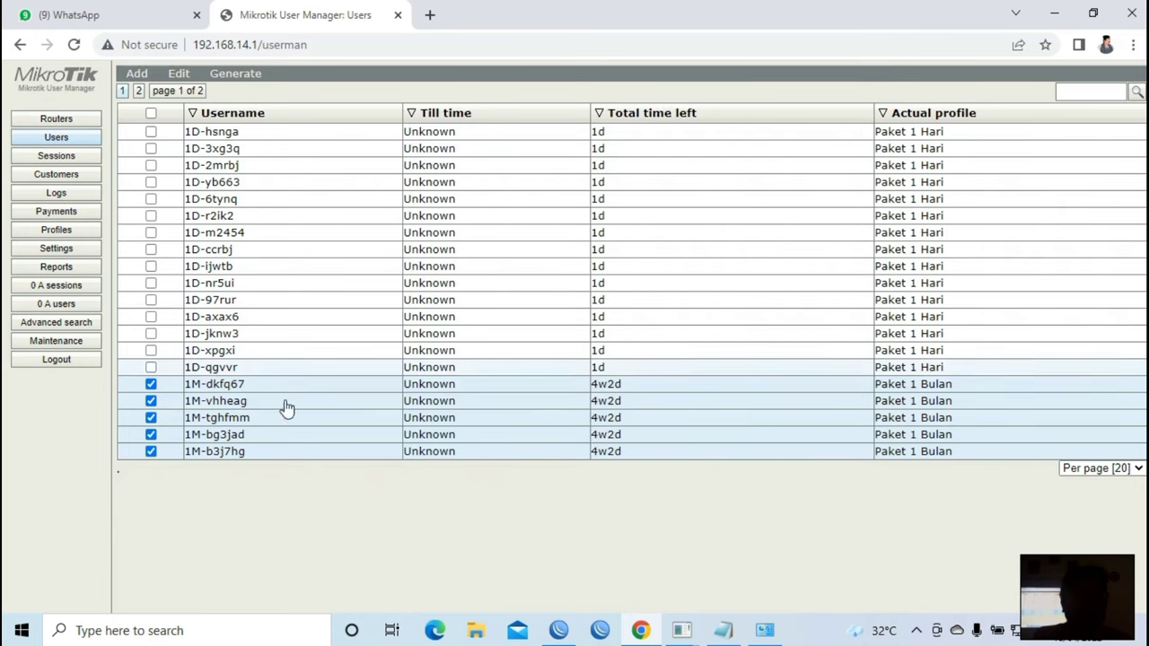
Show page 2 of the users list with its fifteen 1M- Paket 1 Bulan vouchers.
{"action": "left_click", "coordinate": [139, 91]}
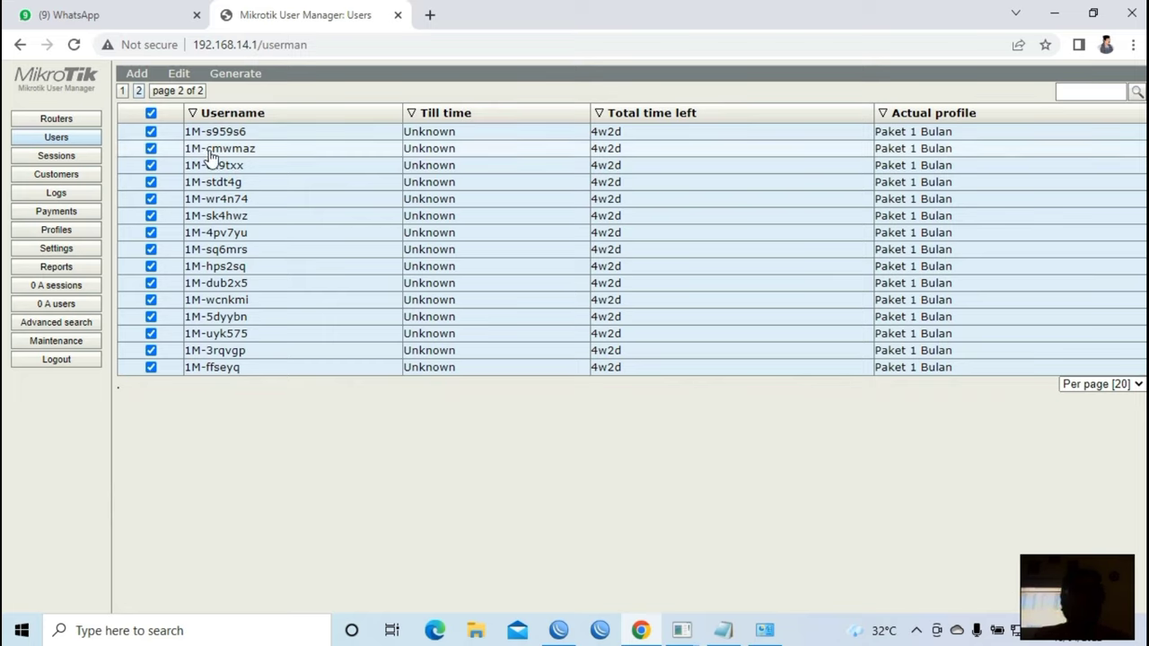
{"action": "left_click", "coordinate": [137, 73]}
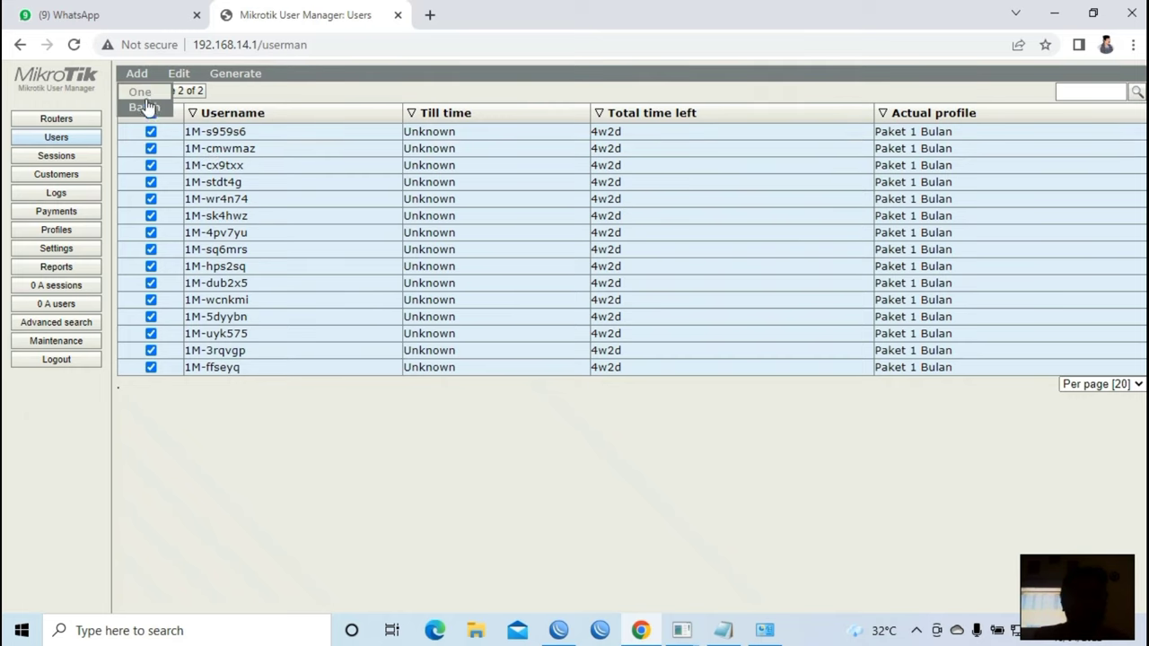
{"action": "left_click", "coordinate": [224, 445]}
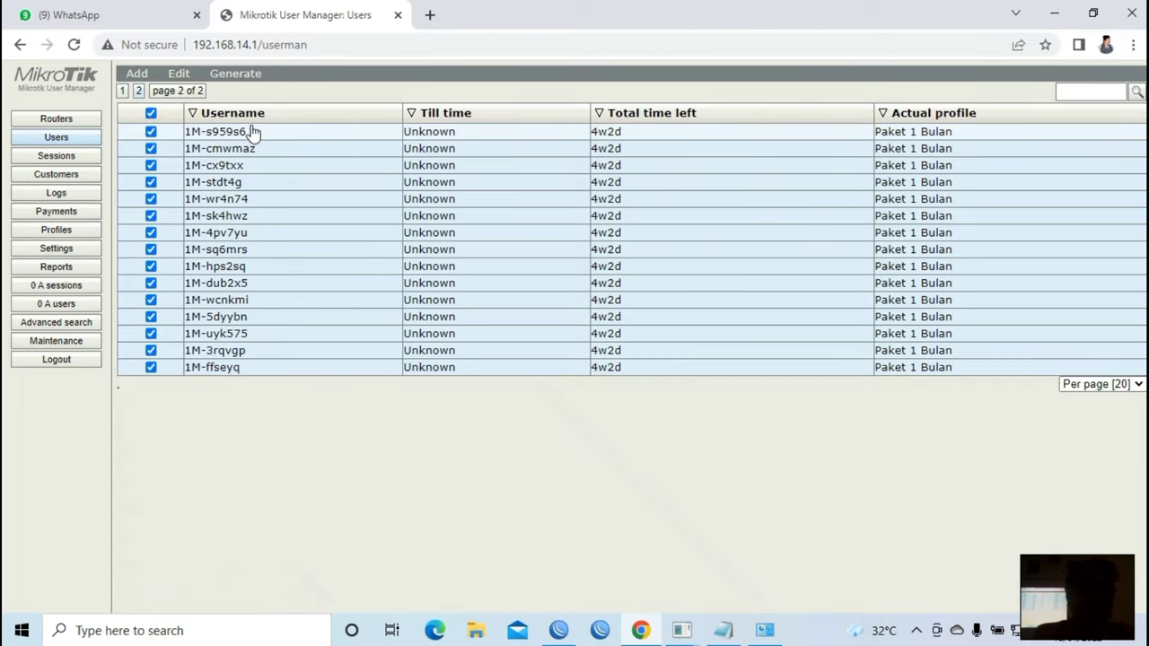
Try the select-all checkbox on pages 1 and 2, leaving every row unticked.
{"action": "left_click", "coordinate": [121, 91]}
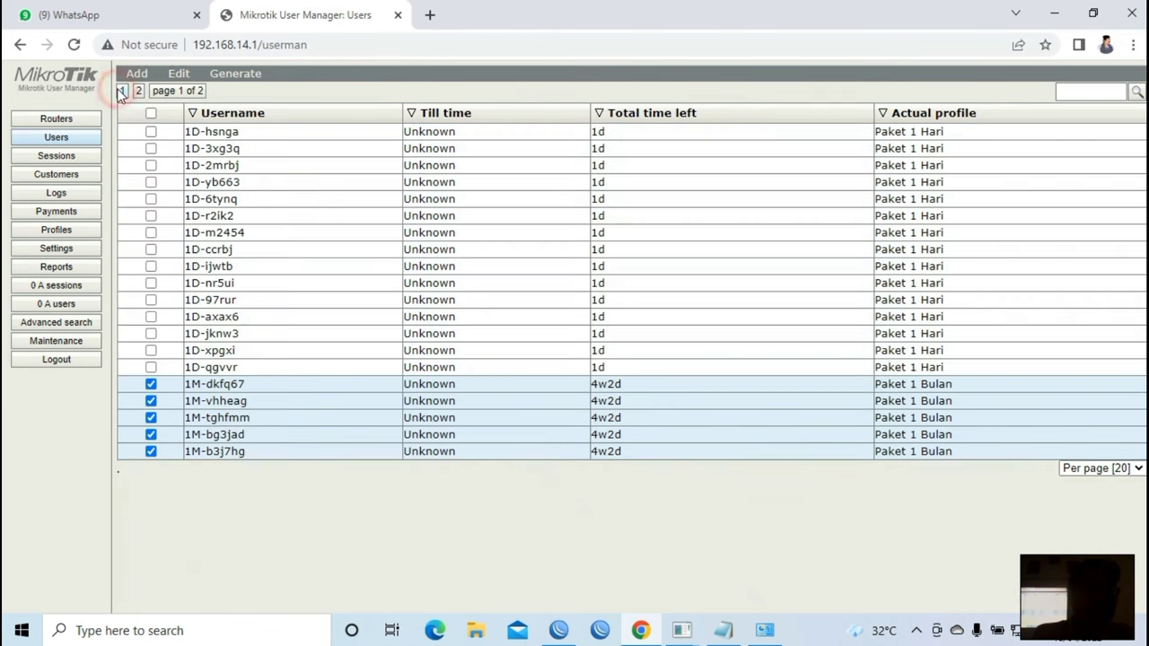
{"action": "left_click", "coordinate": [151, 114]}
{"action": "left_click", "coordinate": [150, 114]}
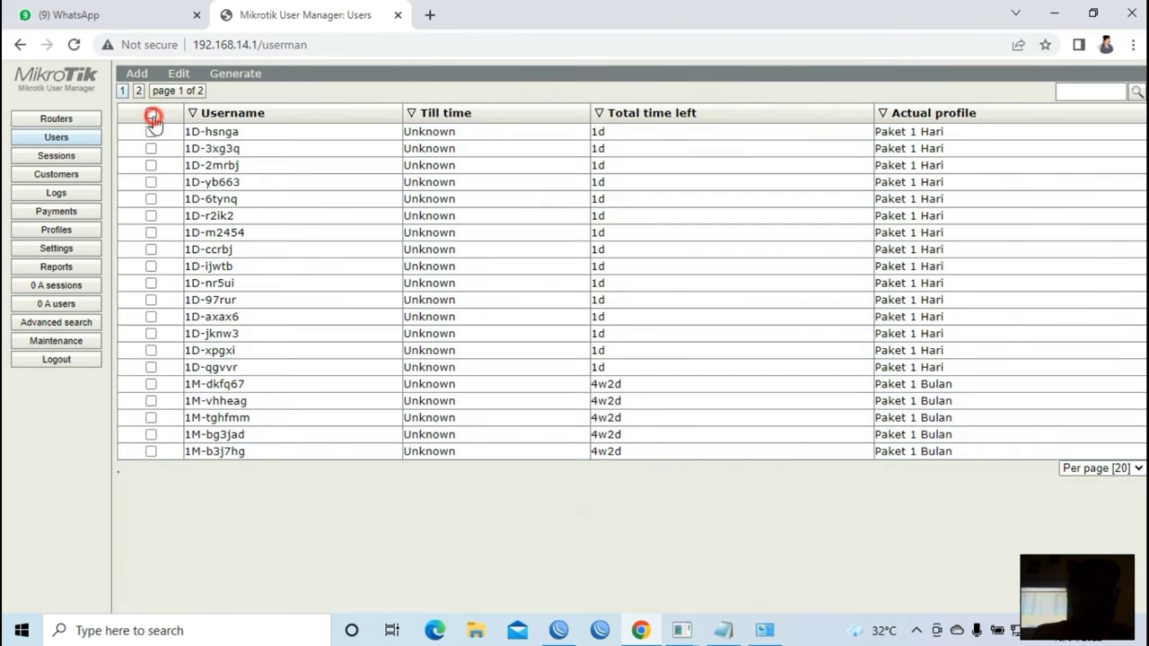
{"action": "left_click", "coordinate": [138, 92]}
{"action": "left_click", "coordinate": [150, 113]}
{"action": "left_click", "coordinate": [151, 113]}
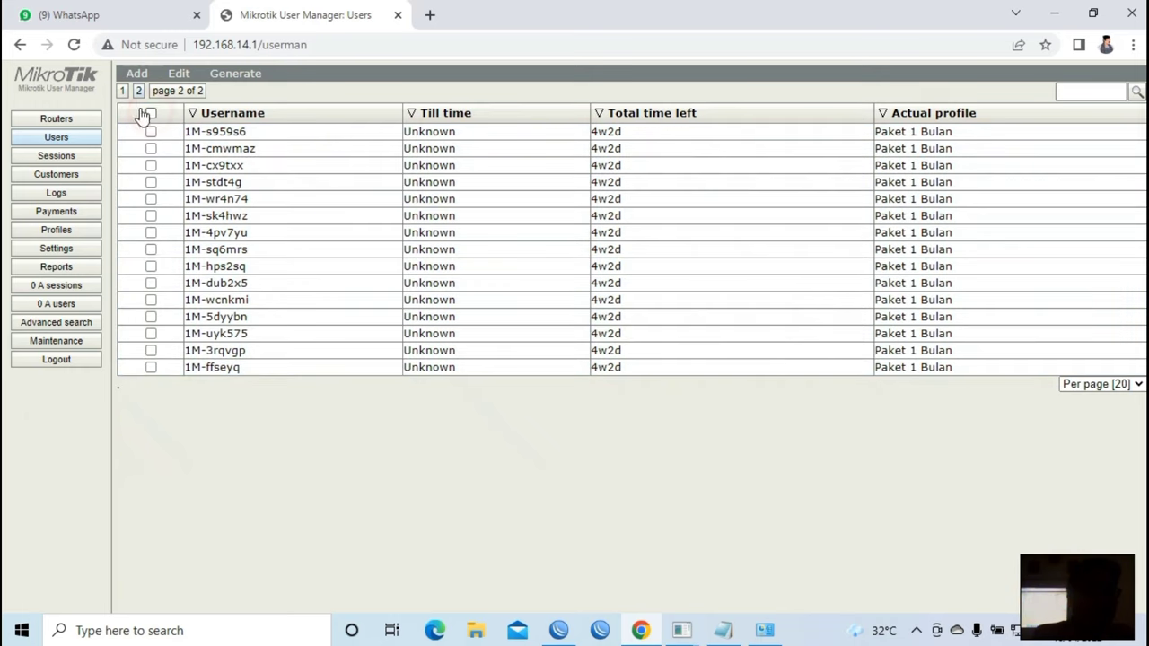
{"action": "left_click", "coordinate": [123, 92]}
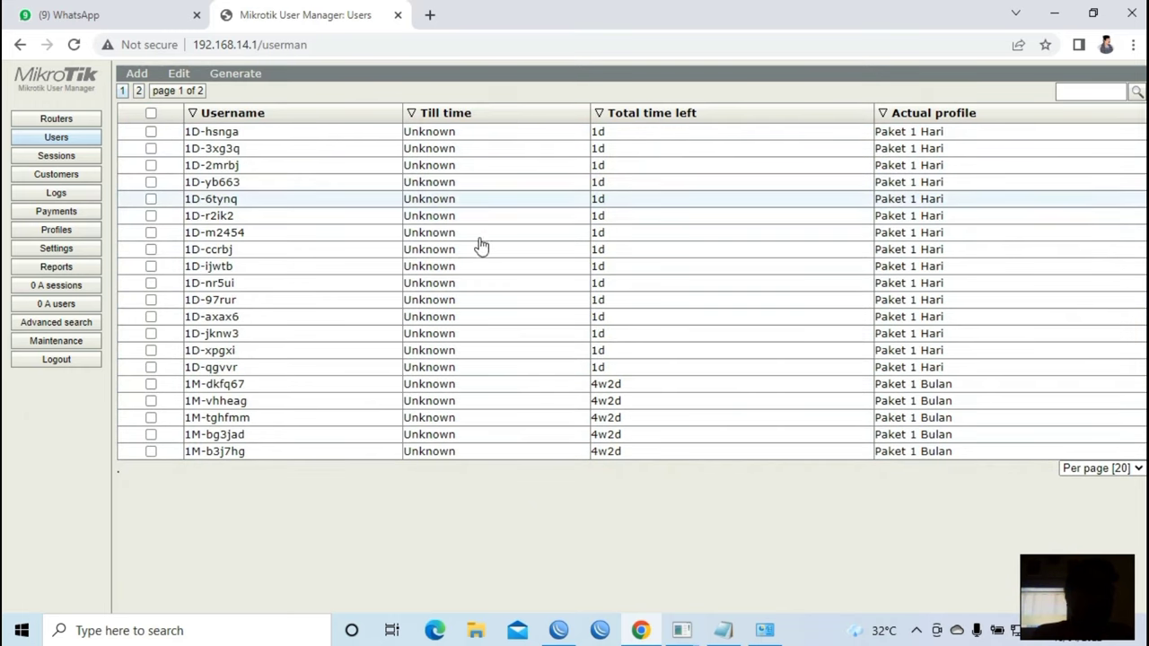
Tick all of page 1 except the five 1M- vouchers, then confirm page 2 is unticked.
{"action": "left_click", "coordinate": [151, 114]}
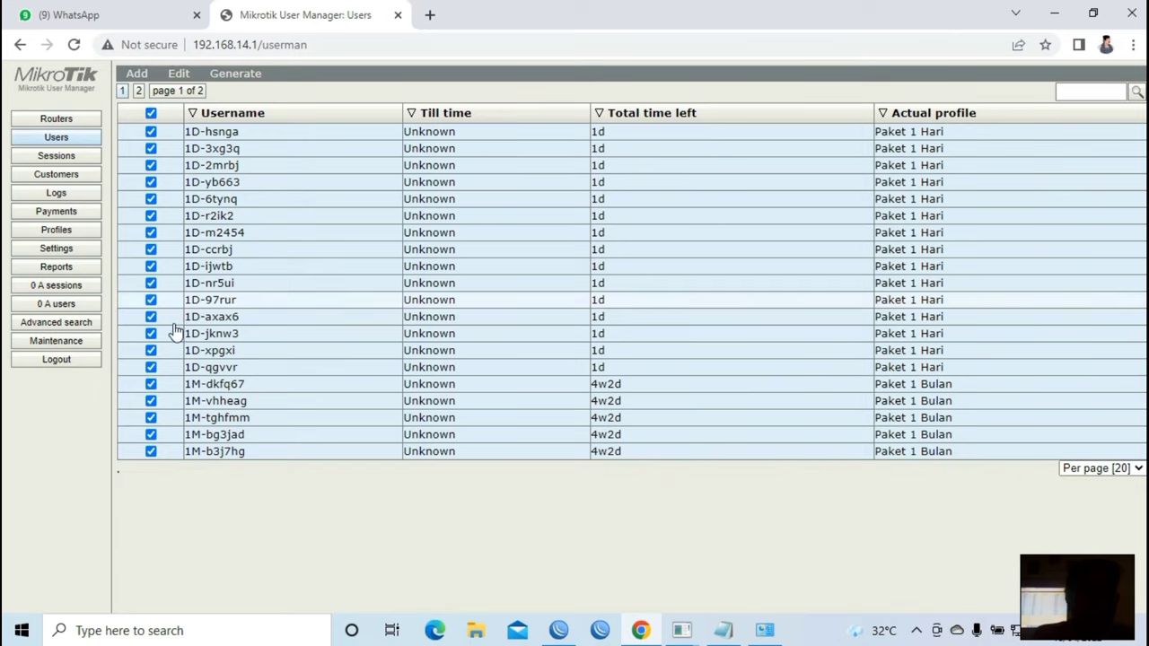
{"action": "left_click", "coordinate": [150, 385]}
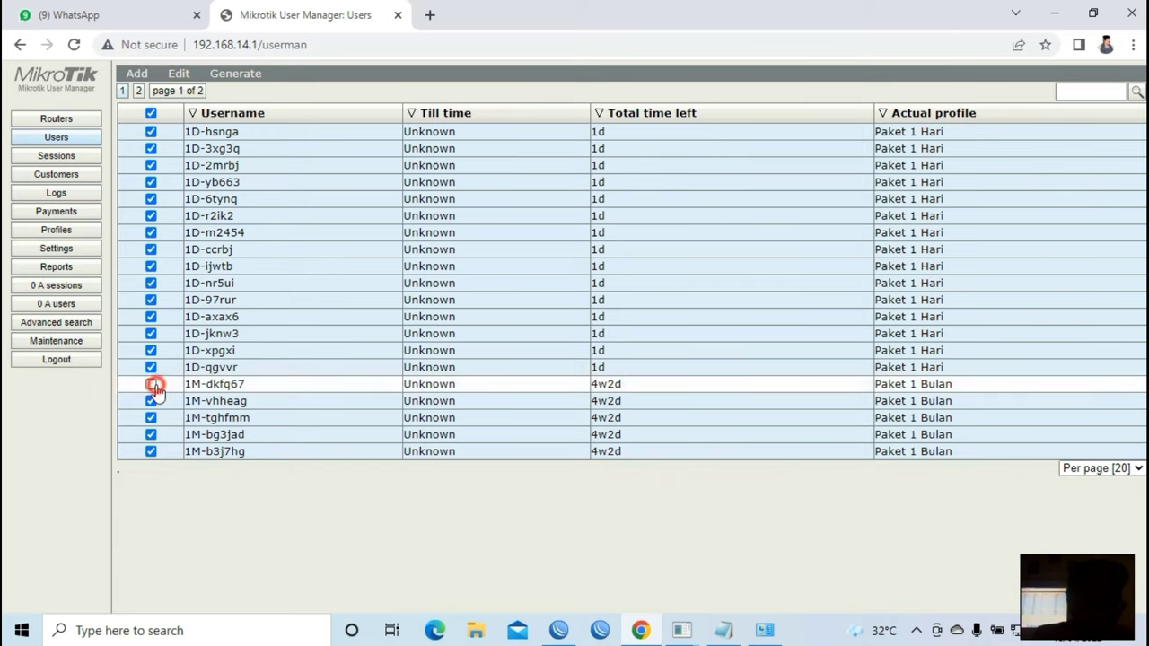
{"action": "left_click", "coordinate": [151, 402]}
{"action": "left_click", "coordinate": [151, 417]}
{"action": "left_click", "coordinate": [151, 435]}
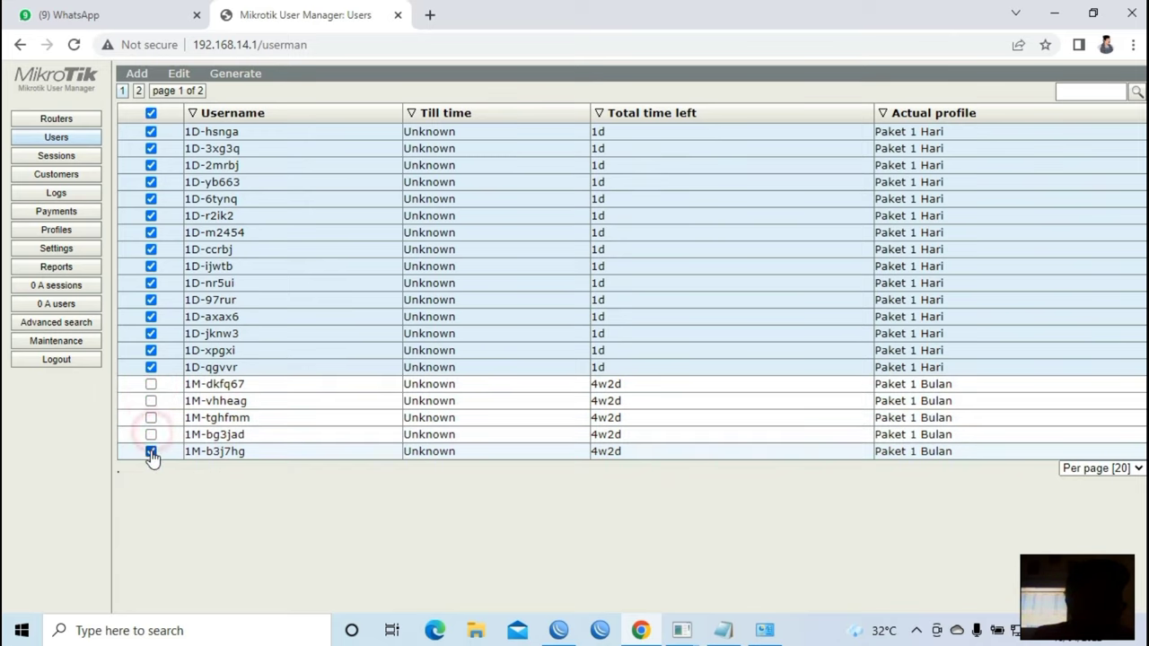
{"action": "left_click", "coordinate": [151, 451]}
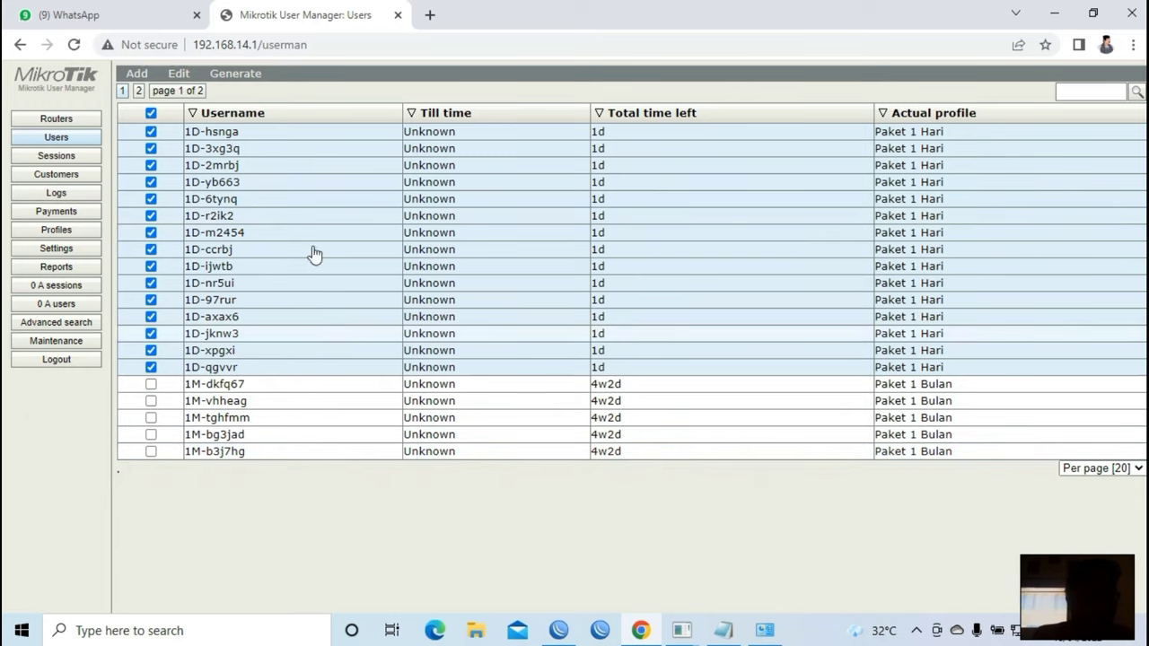
{"action": "left_click", "coordinate": [139, 90]}
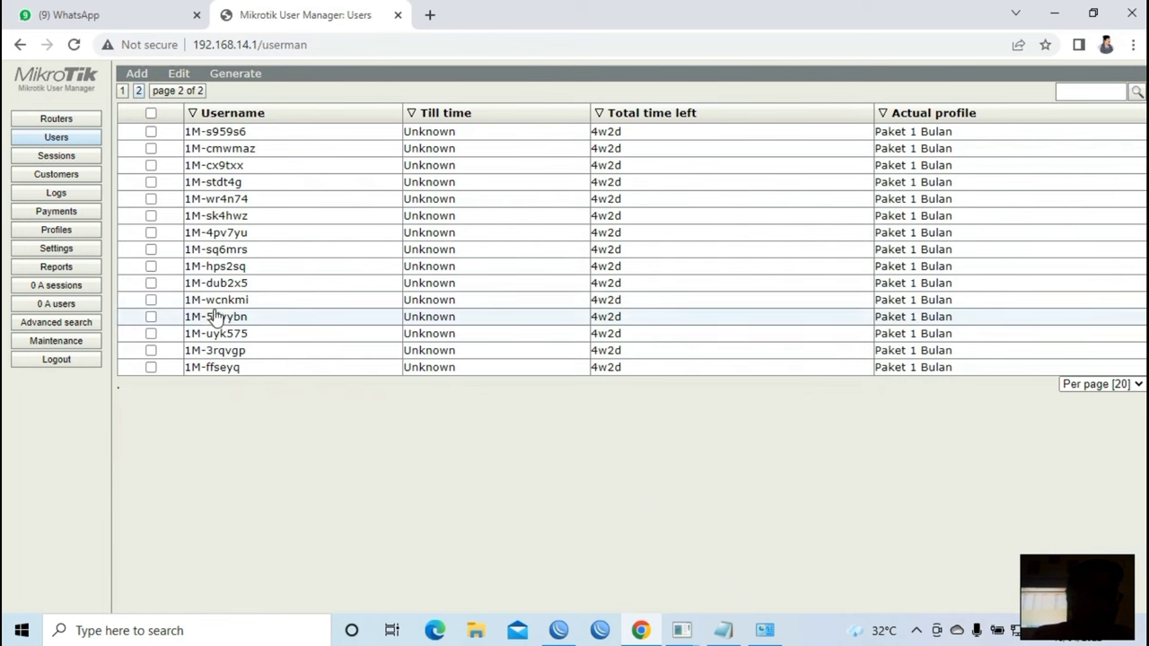
{"action": "left_click", "coordinate": [122, 90]}
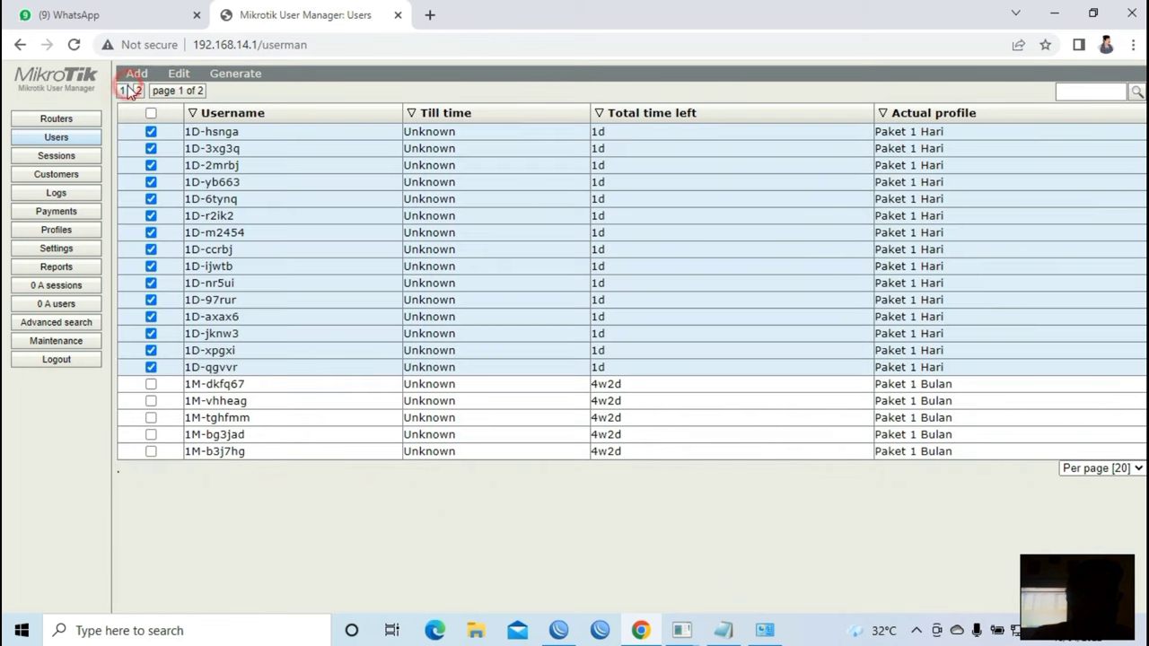
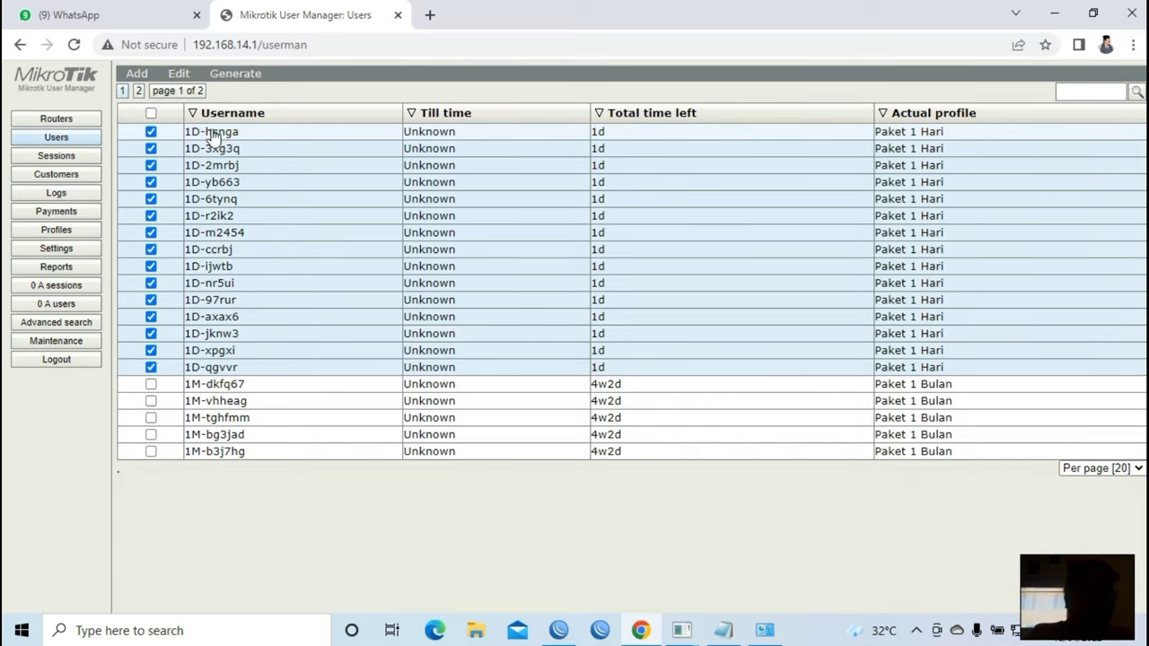
Open the Paket 1 Bulan profile to view its 30d validity and 50000.00 price.
{"action": "left_click", "coordinate": [229, 76]}
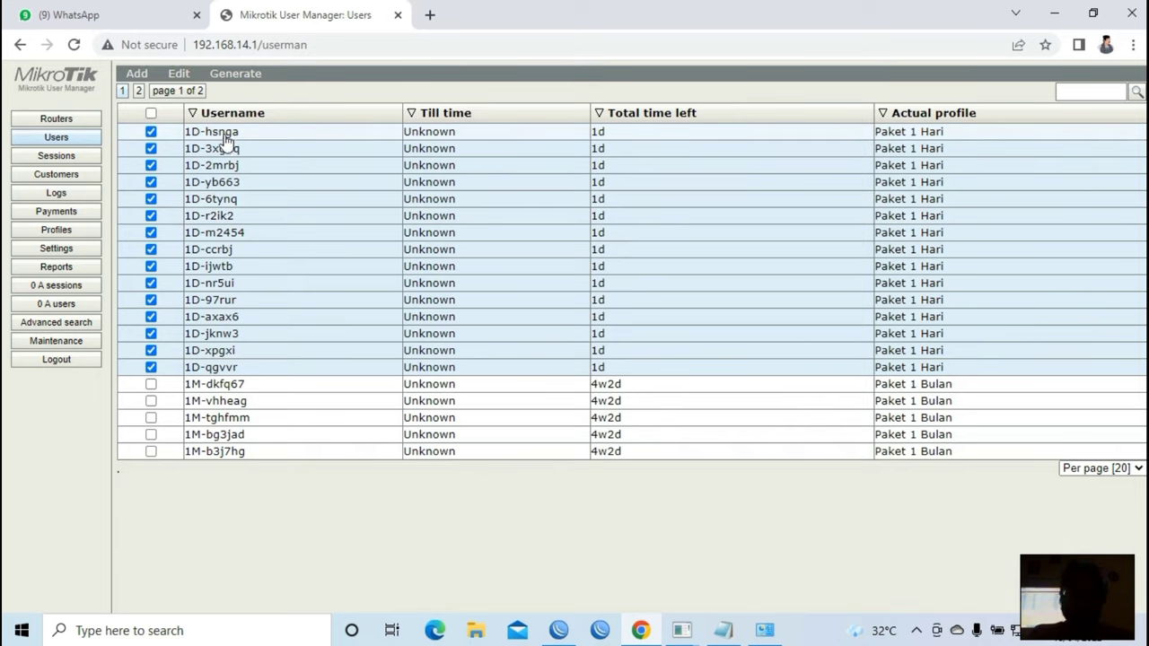
{"action": "left_click", "coordinate": [56, 233]}
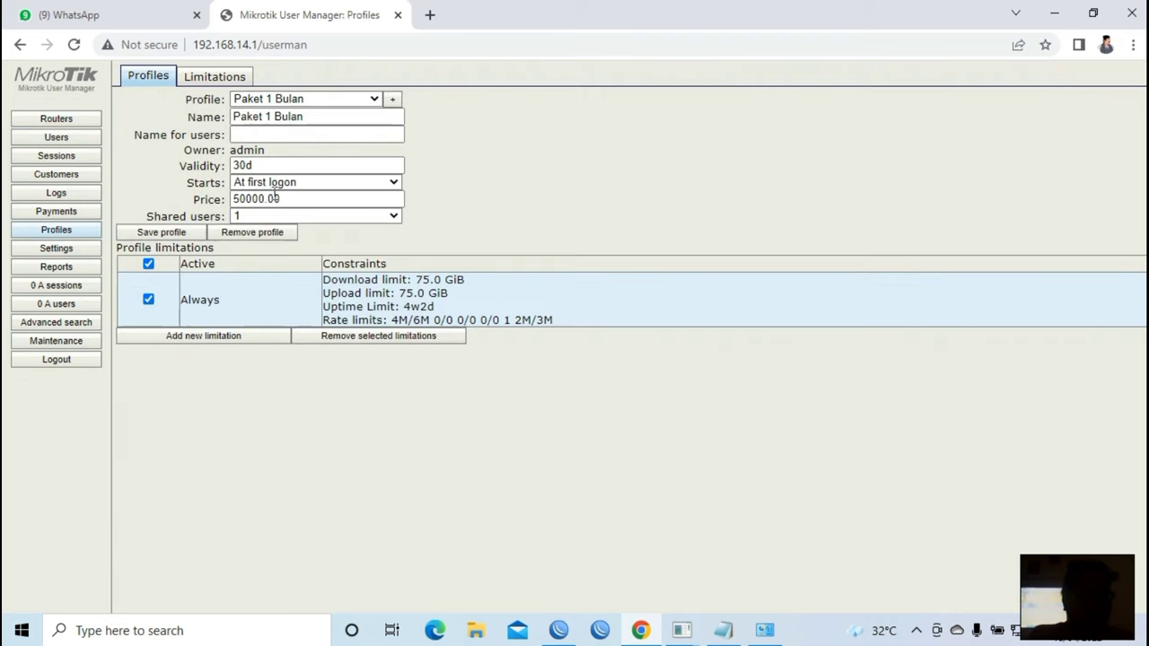
Change the Paket 1 Bulan limitation's uptime from 4w2d to 4w1d and save it.
{"action": "left_click", "coordinate": [211, 77]}
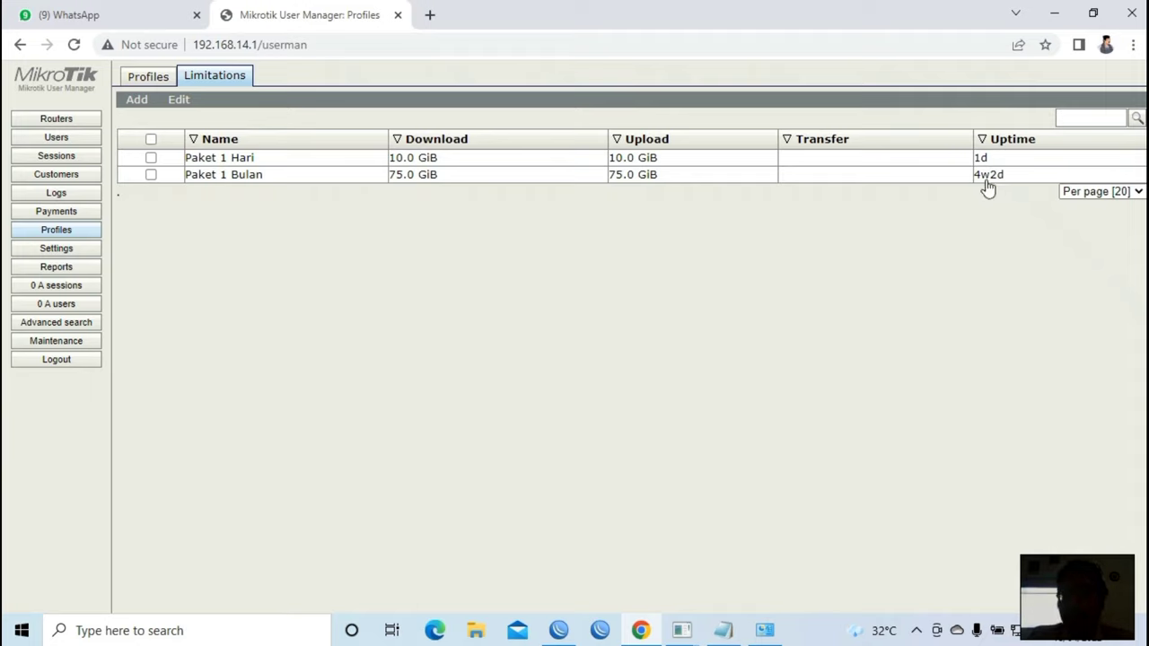
{"action": "left_click", "coordinate": [285, 176]}
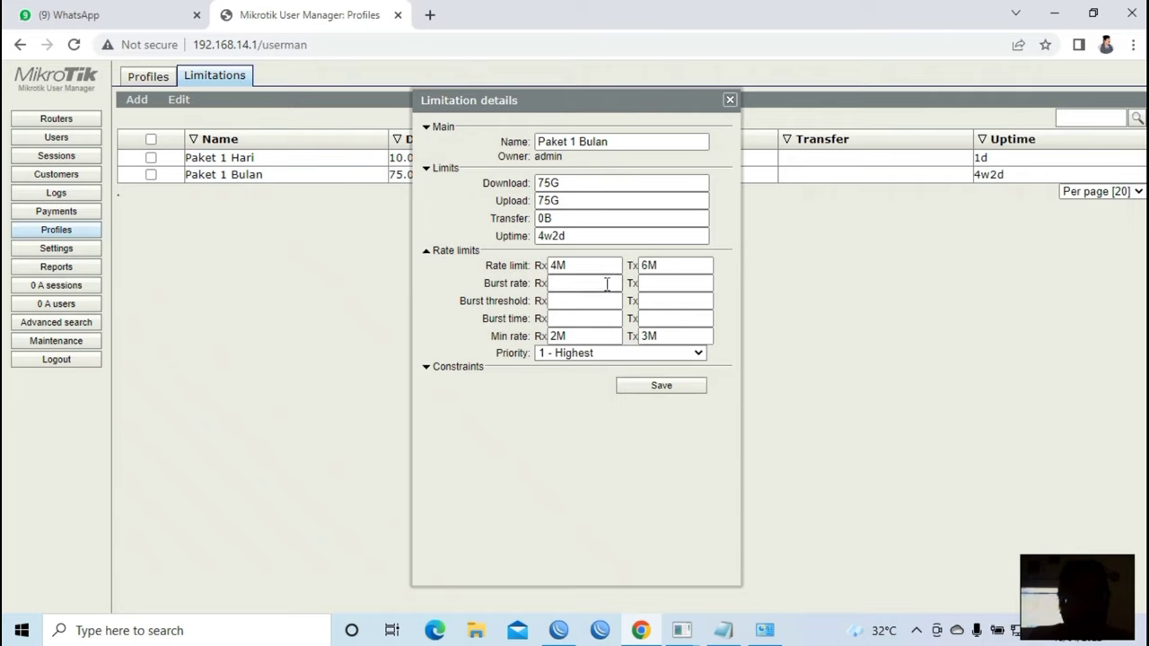
{"action": "left_click", "coordinate": [573, 237]}
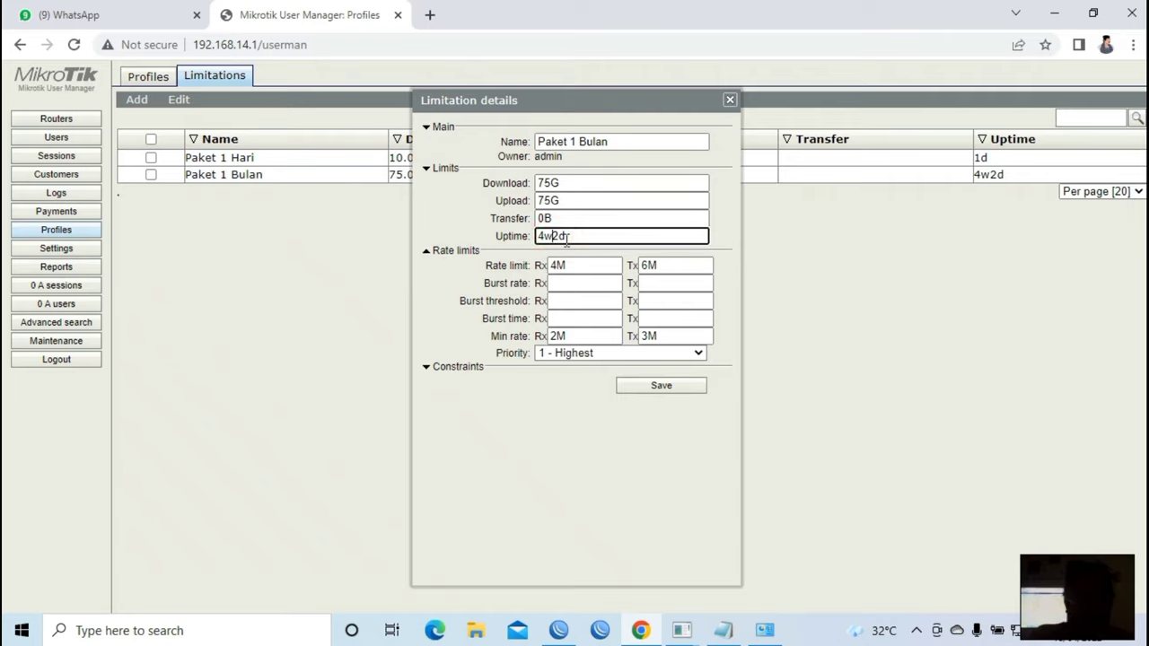
{"action": "left_click", "coordinate": [644, 385]}
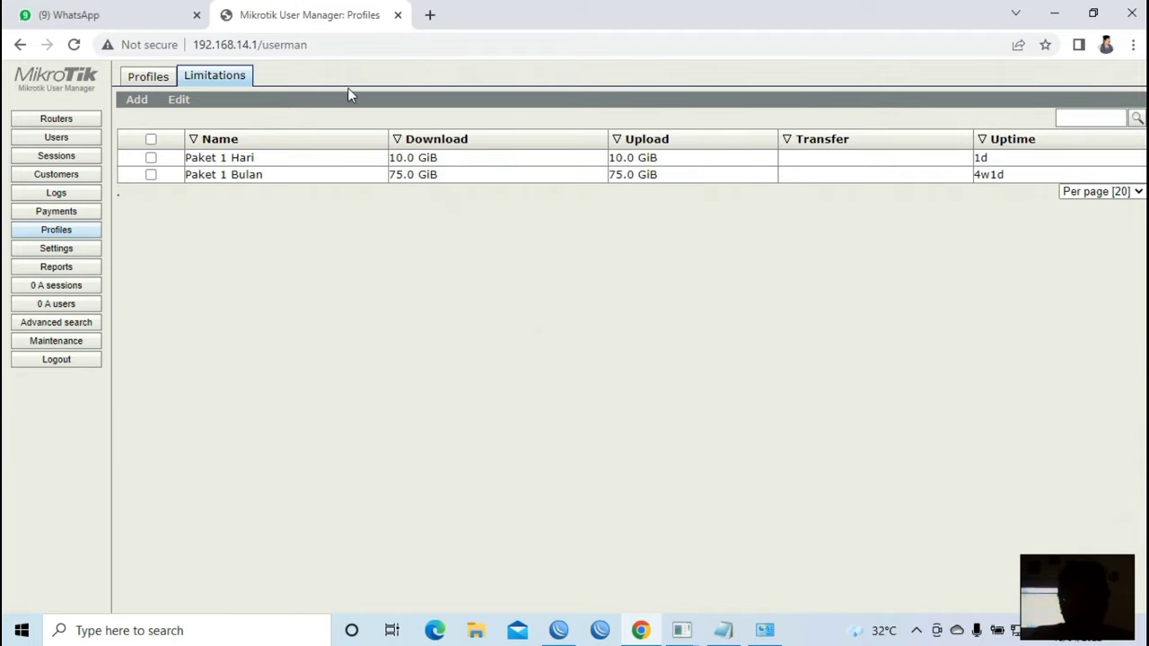
Permanently remove all users on the first page of the users list.
{"action": "left_click", "coordinate": [85, 137]}
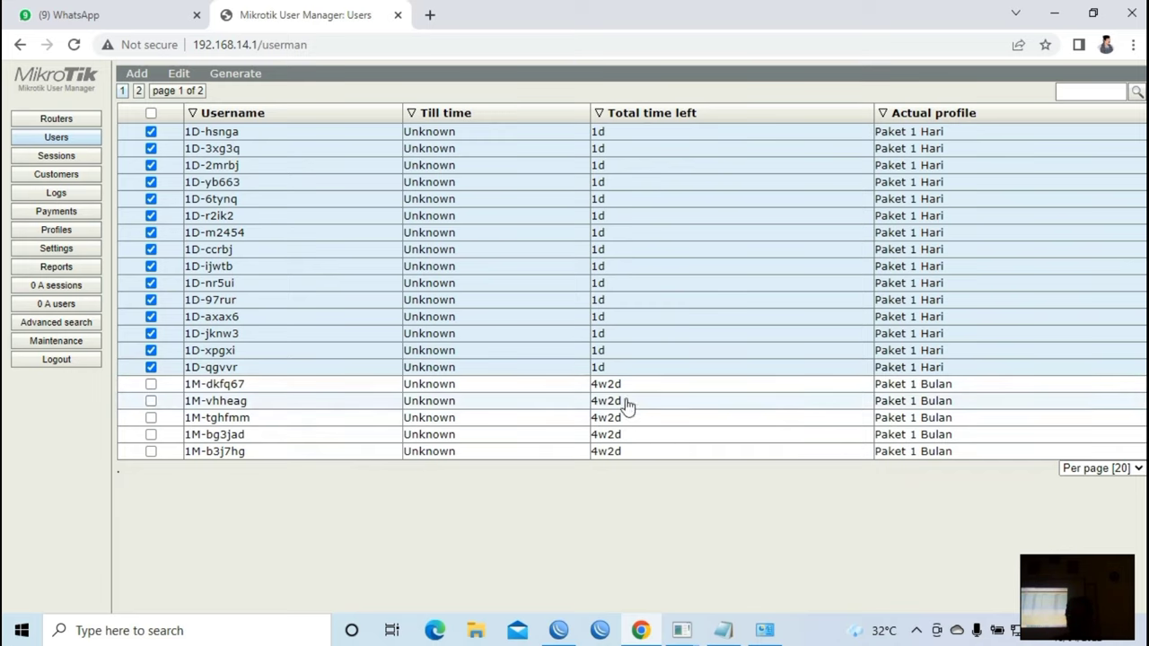
{"action": "left_click", "coordinate": [139, 92]}
{"action": "left_click", "coordinate": [123, 91]}
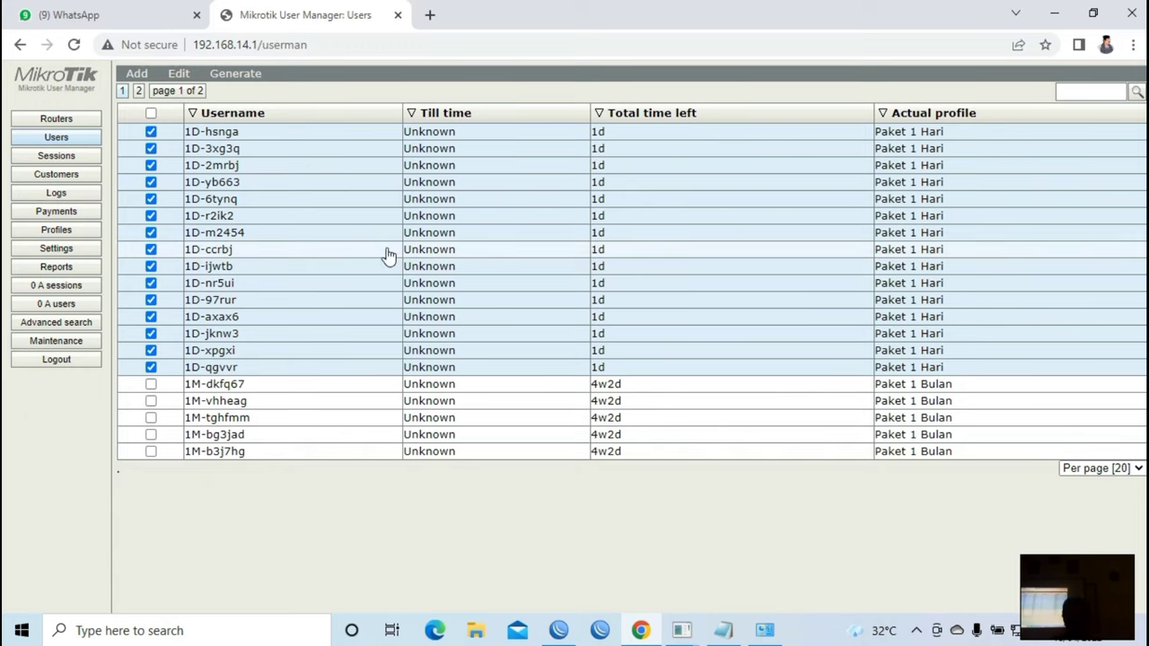
{"action": "left_click", "coordinate": [151, 114]}
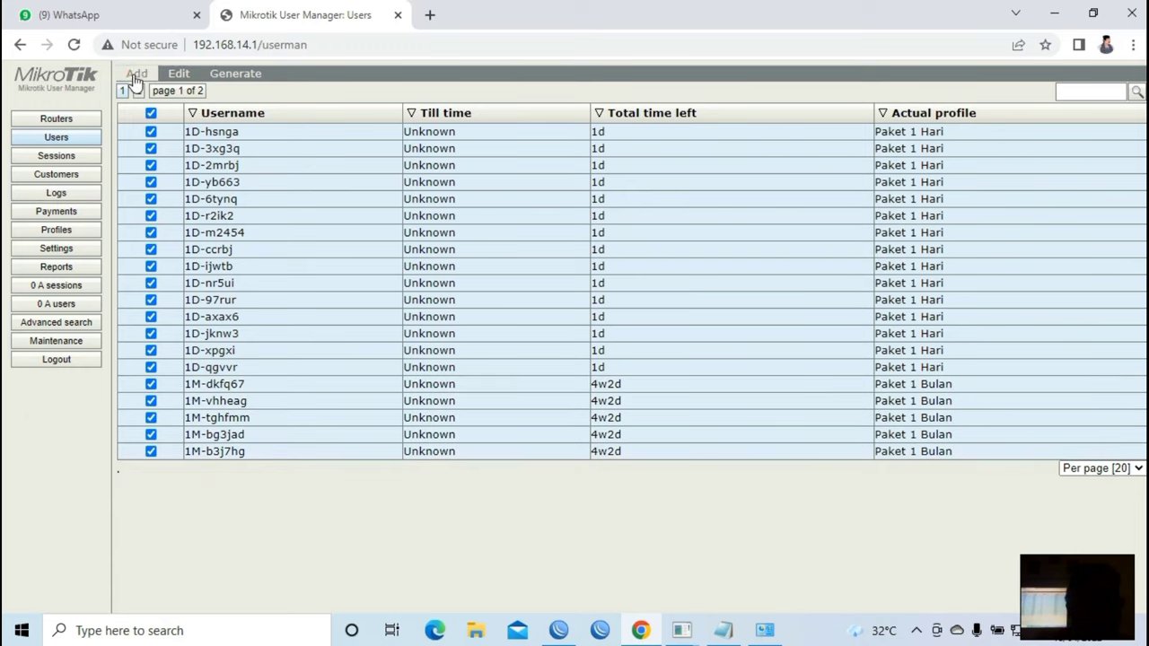
{"action": "left_click", "coordinate": [137, 74]}
{"action": "left_click", "coordinate": [176, 73]}
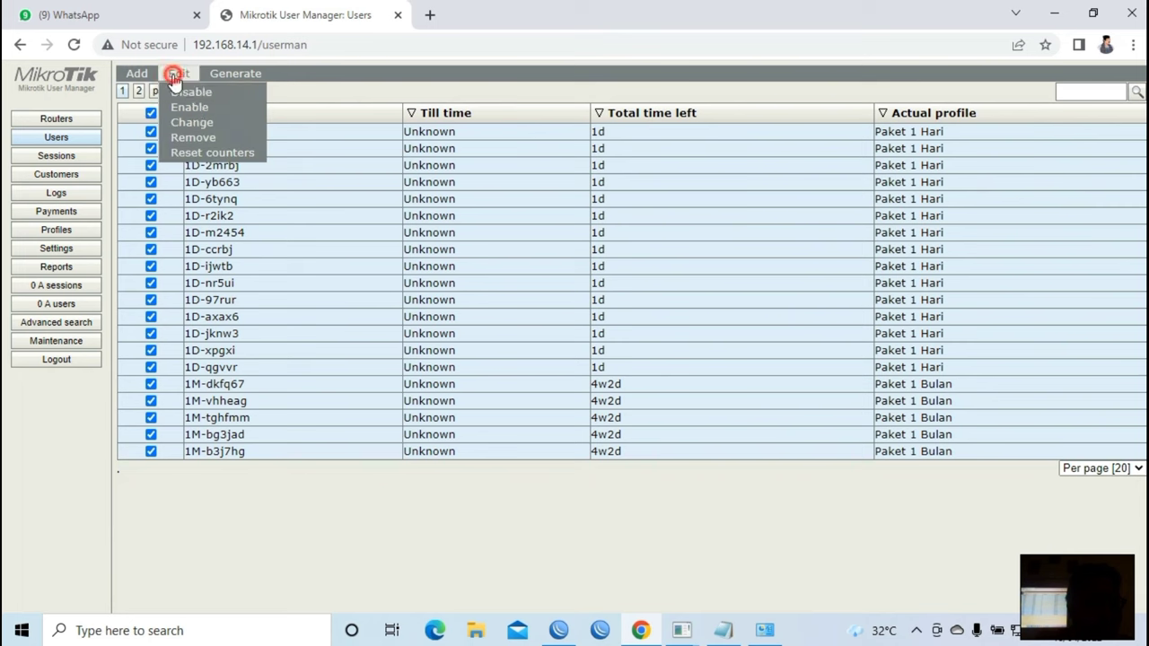
{"action": "left_click", "coordinate": [199, 138]}
{"action": "left_click", "coordinate": [664, 142]}
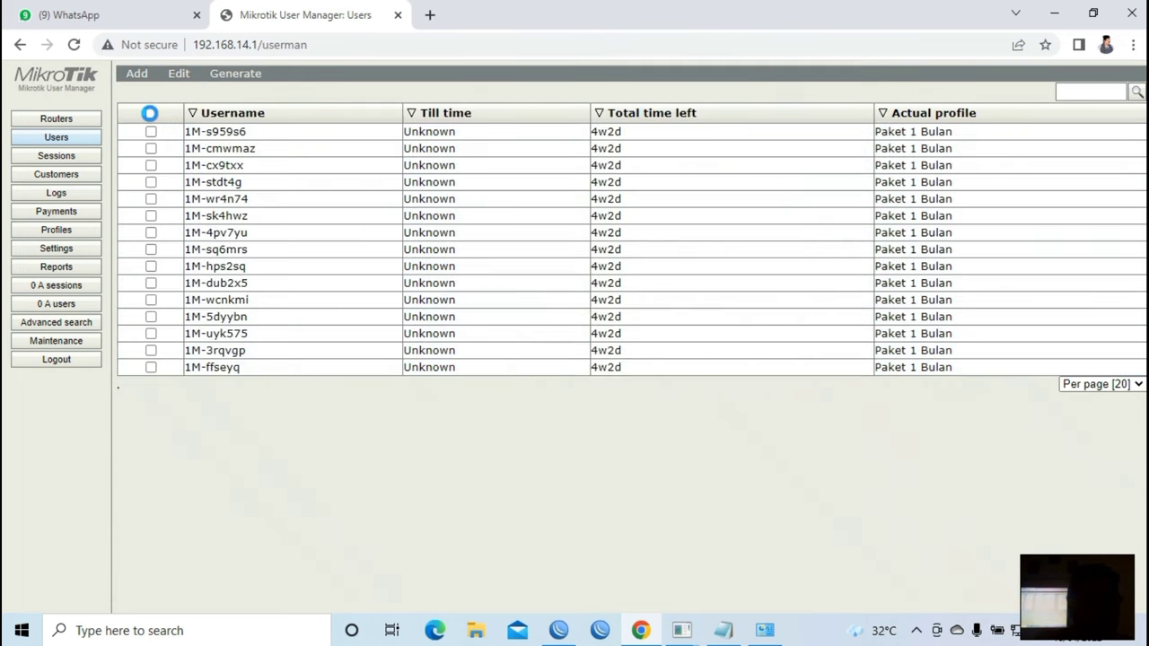
Permanently remove the remaining 15 1M- users, leaving the list empty.
{"action": "left_click", "coordinate": [151, 114]}
{"action": "left_click", "coordinate": [179, 73]}
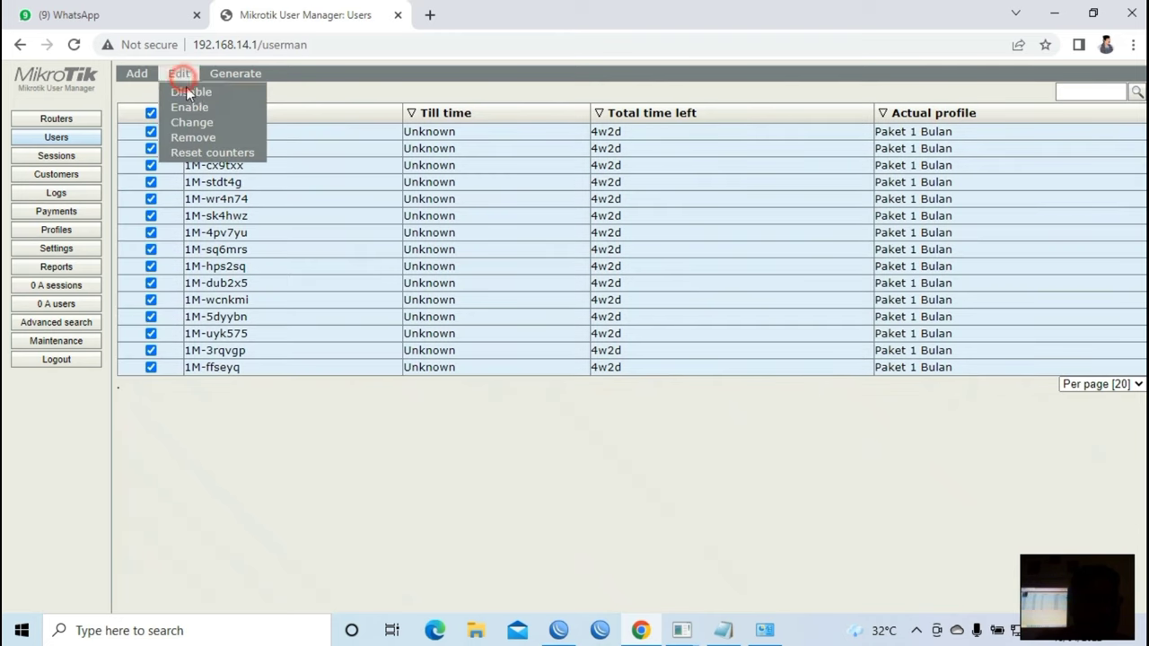
{"action": "left_click", "coordinate": [205, 137]}
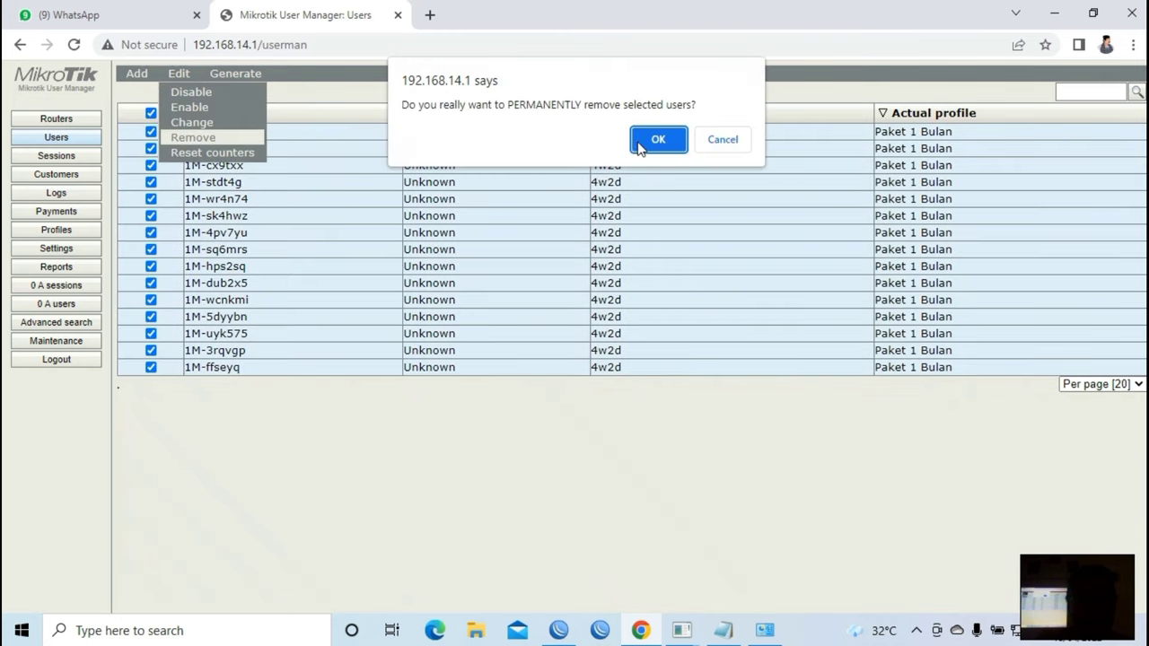
{"action": "left_click", "coordinate": [641, 144]}
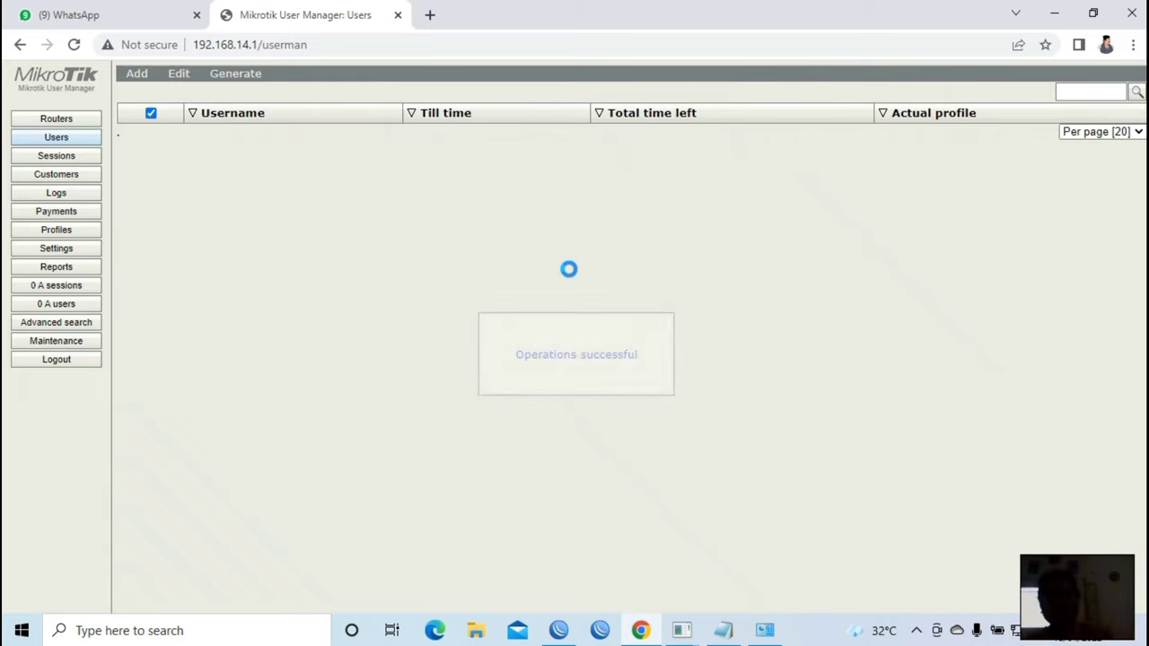
{"action": "left_click", "coordinate": [137, 74]}
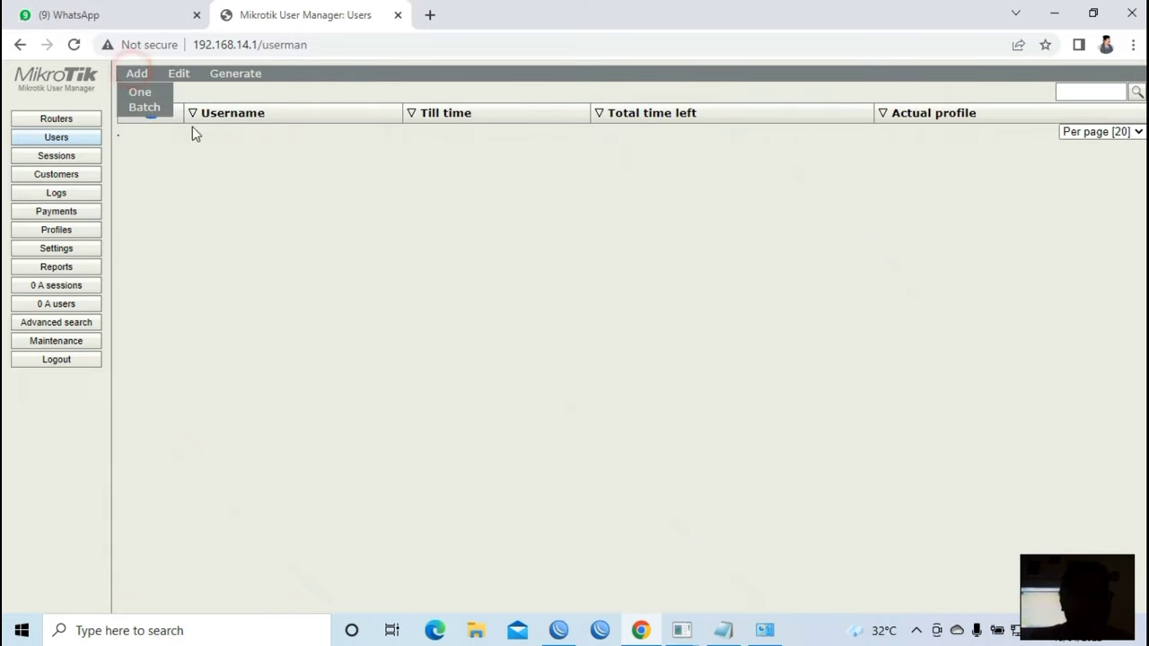
{"action": "left_click", "coordinate": [144, 107]}
{"action": "left_click", "coordinate": [561, 175]}
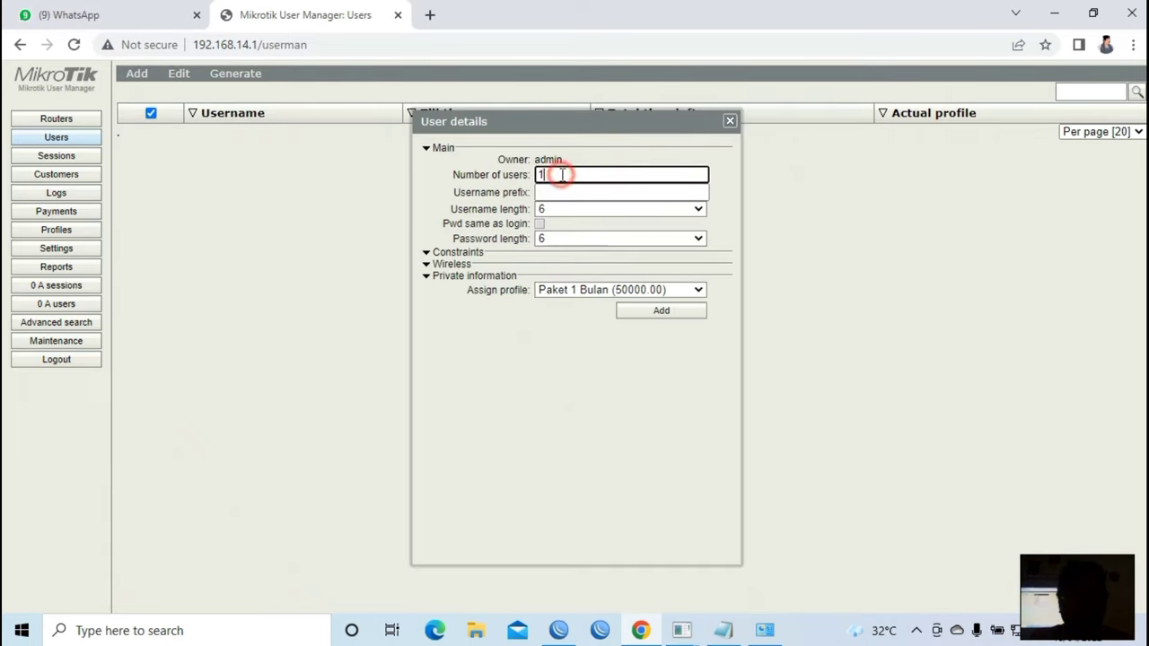
{"action": "double_click", "coordinate": [561, 175]}
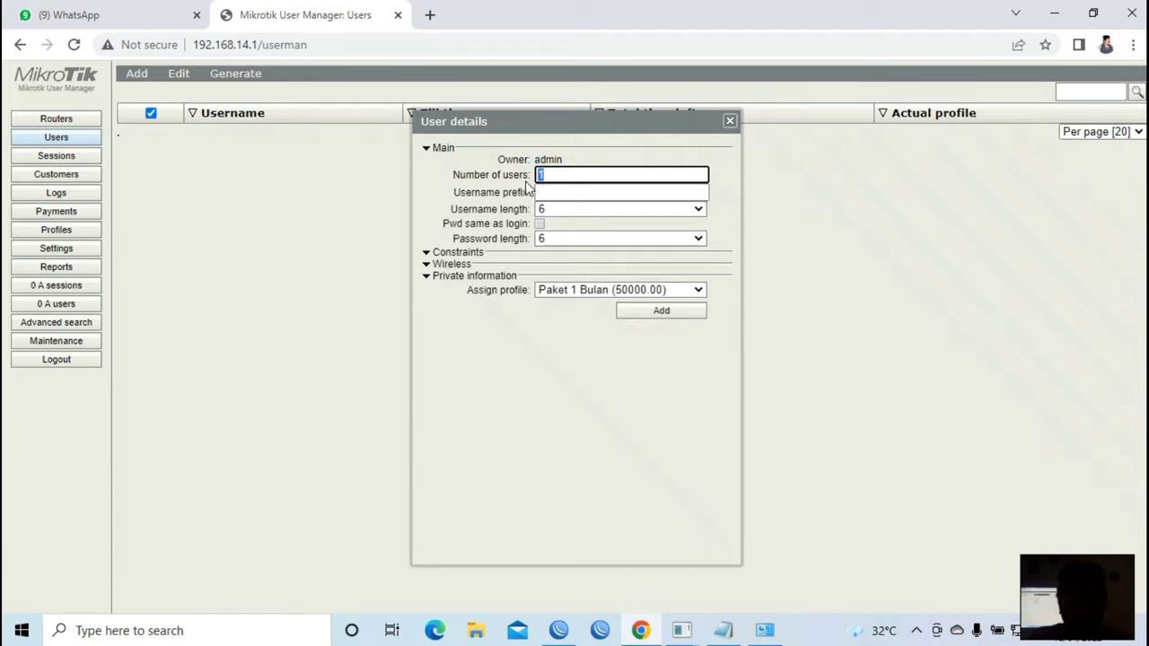
{"action": "left_click", "coordinate": [548, 195]}
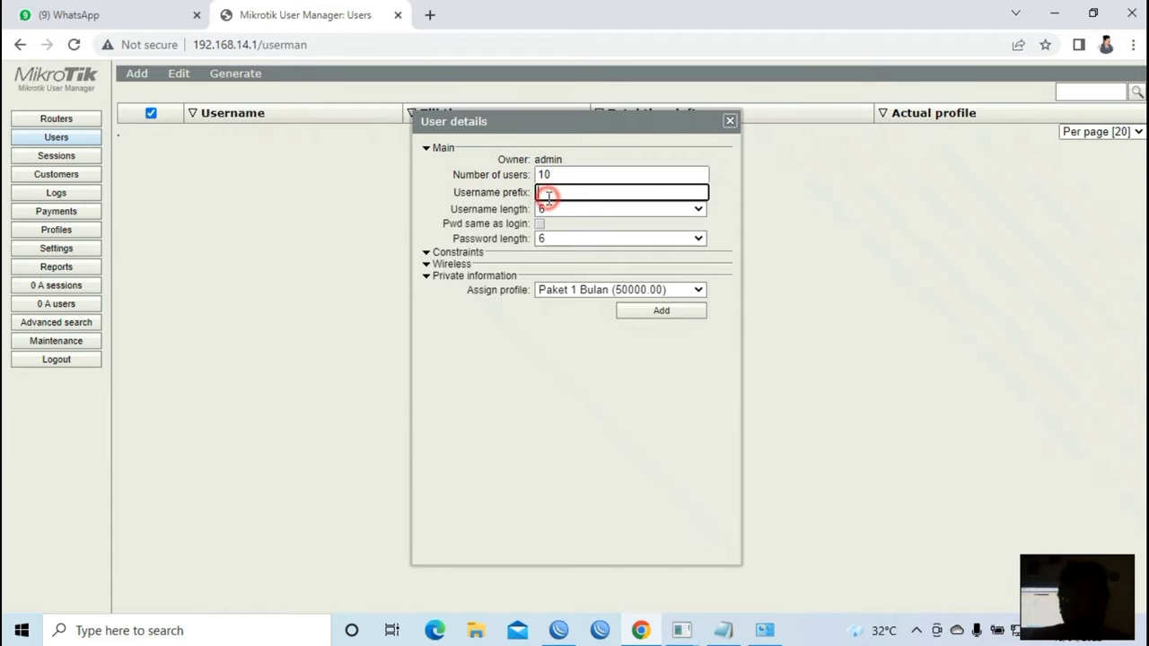
{"action": "left_click", "coordinate": [552, 212]}
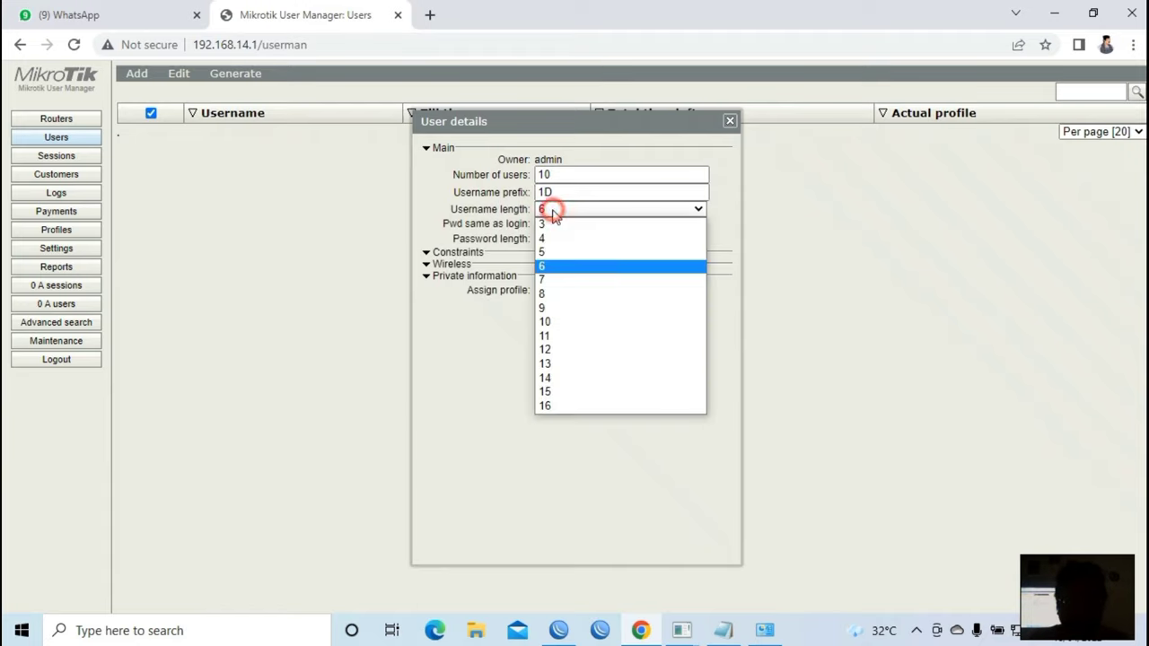
{"action": "left_click", "coordinate": [551, 252]}
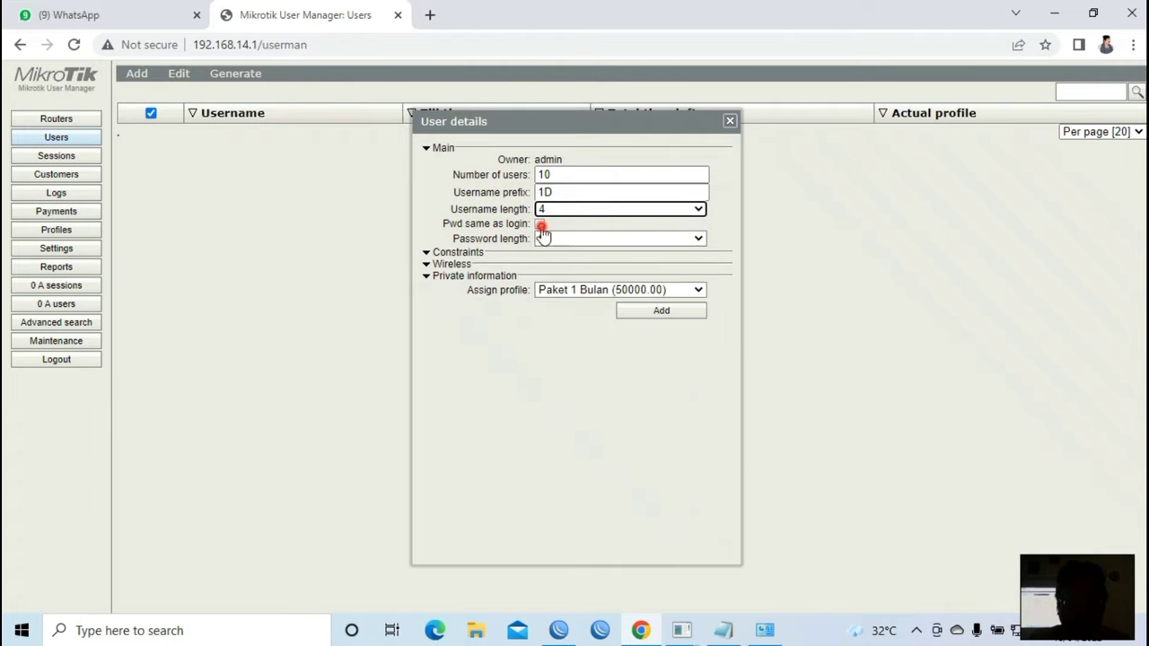
{"action": "left_click", "coordinate": [540, 224]}
{"action": "left_click", "coordinate": [601, 290]}
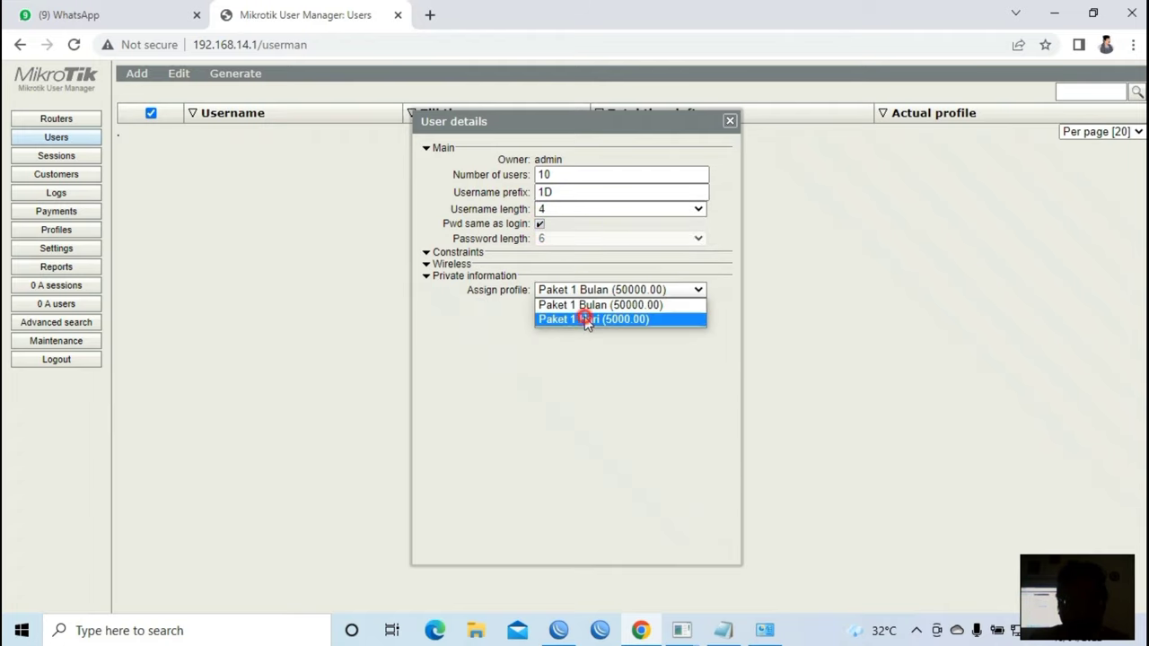
{"action": "left_click", "coordinate": [584, 318]}
{"action": "left_click", "coordinate": [644, 316]}
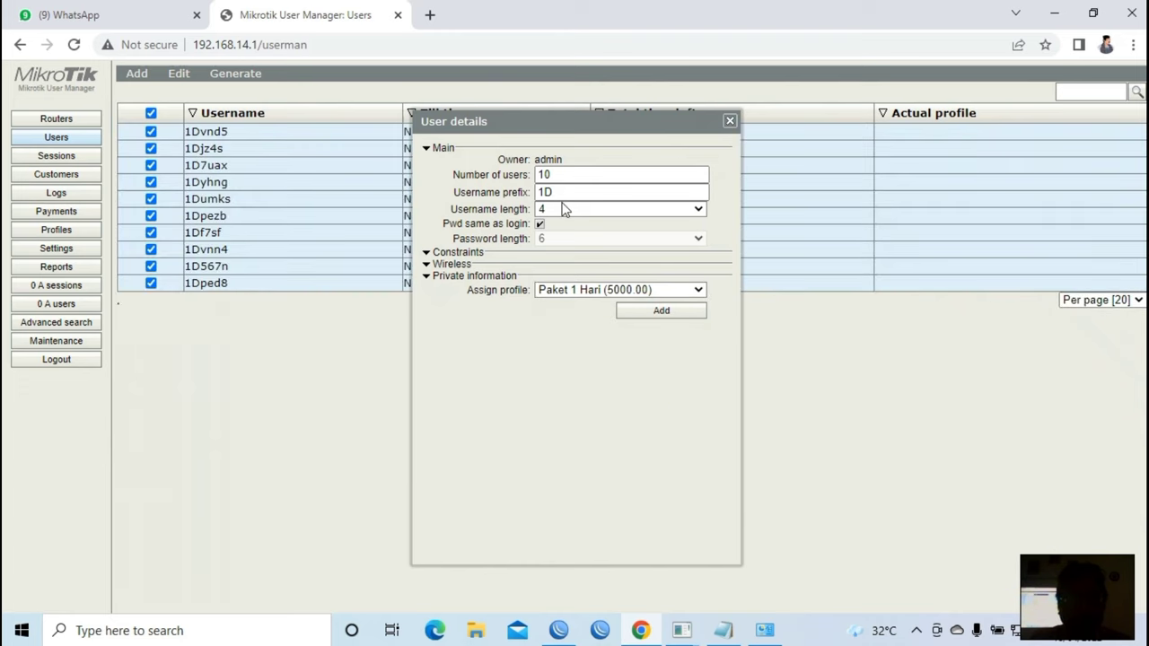
{"action": "left_click", "coordinate": [730, 121]}
{"action": "left_click", "coordinate": [179, 74]}
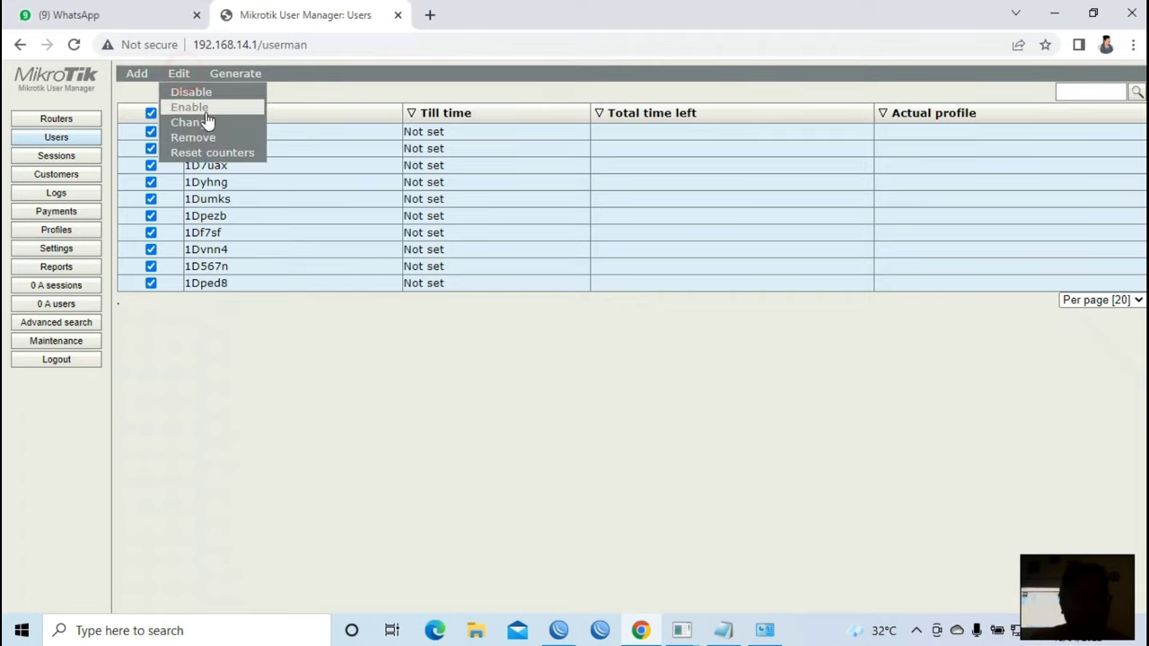
{"action": "left_click", "coordinate": [206, 138]}
{"action": "left_click", "coordinate": [658, 141]}
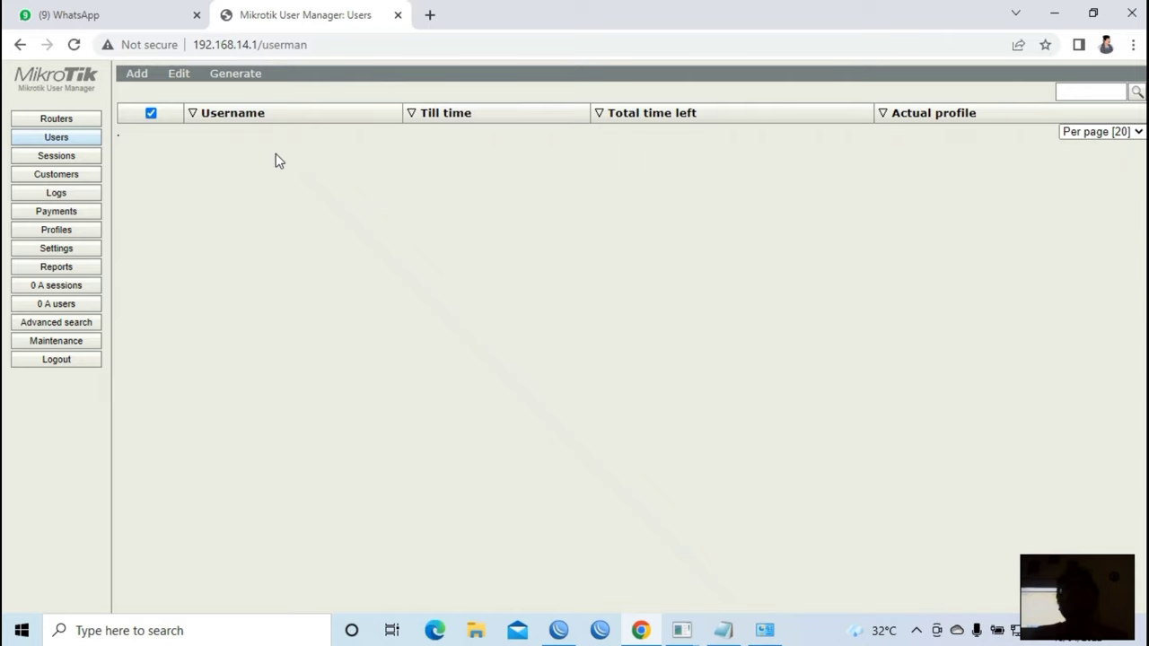
Start a batch of 10 users with prefix 1D- and username length 4.
{"action": "left_click", "coordinate": [147, 74]}
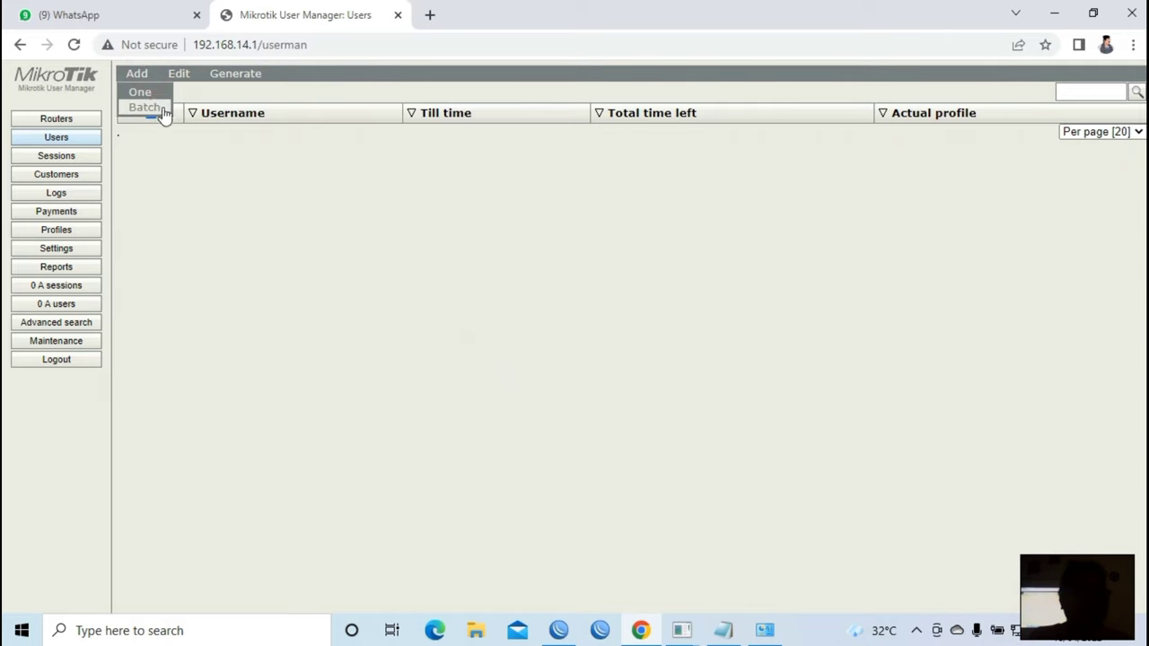
{"action": "left_click", "coordinate": [153, 102]}
{"action": "left_click", "coordinate": [545, 175]}
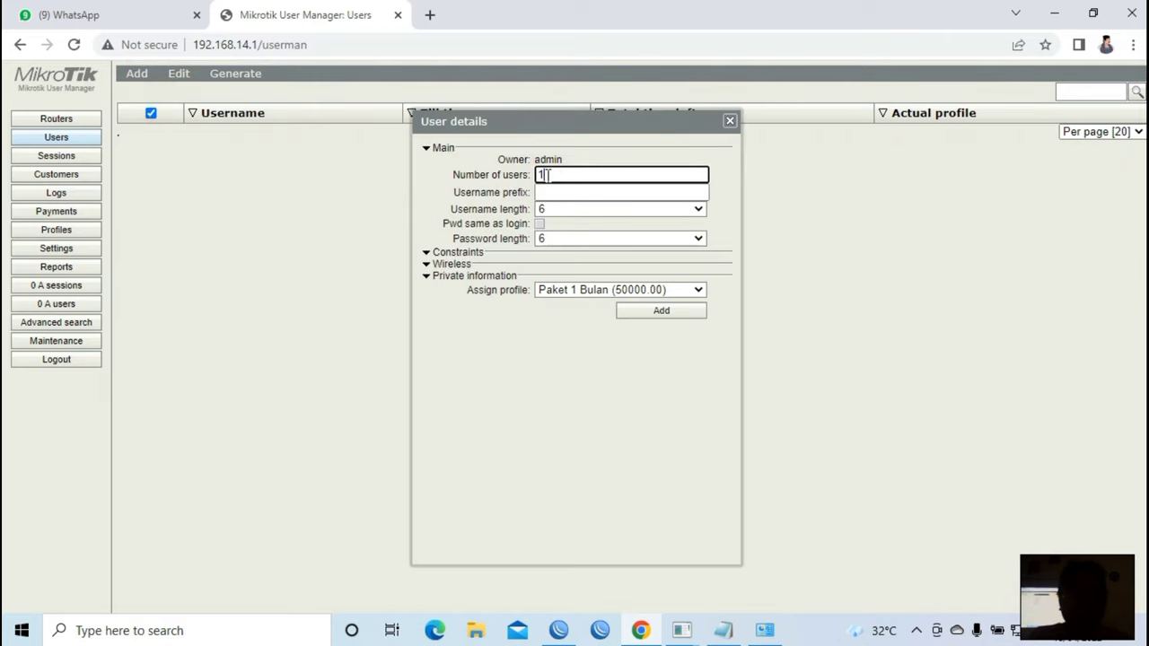
{"action": "type", "text": "10"}
{"action": "key", "text": "Tab"}
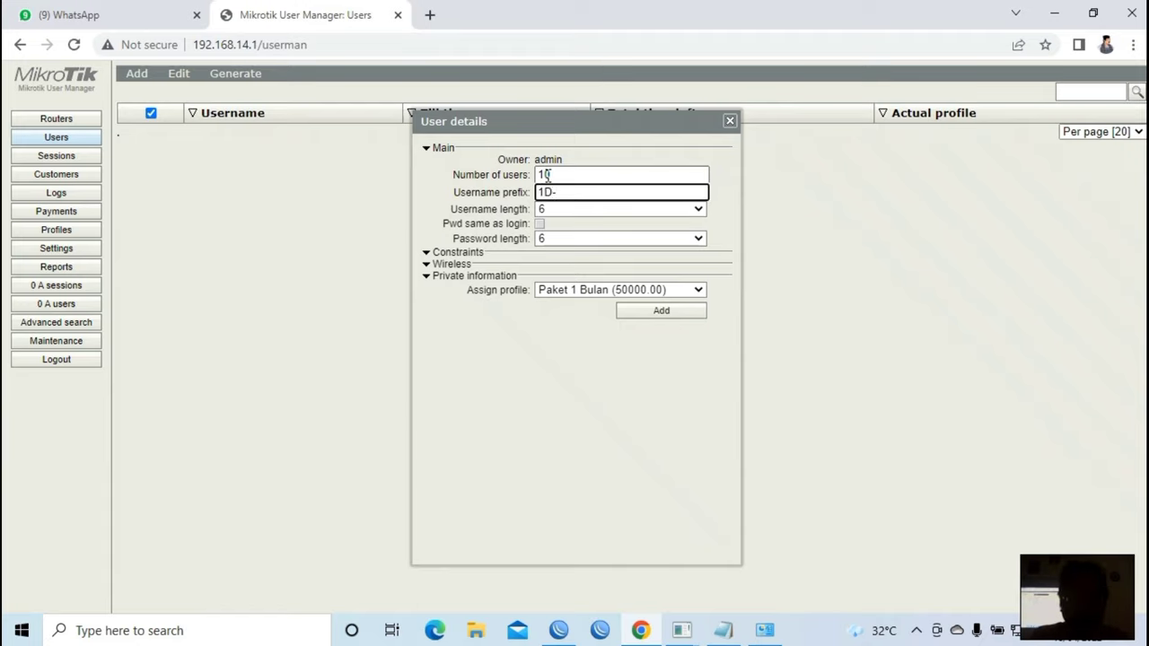
{"action": "type", "text": "1D-"}
{"action": "left_click", "coordinate": [561, 208]}
{"action": "left_click", "coordinate": [552, 237]}
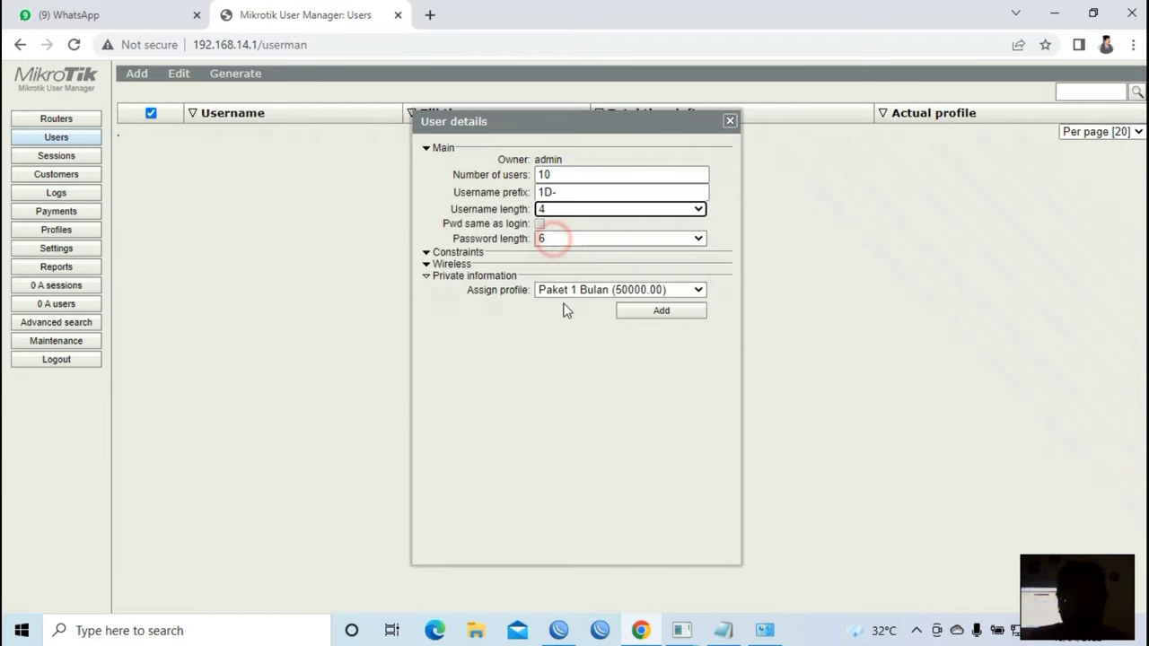
Make passwords match usernames, assign Paket 1 Hari, create the users and close the dialog.
{"action": "left_click", "coordinate": [540, 223]}
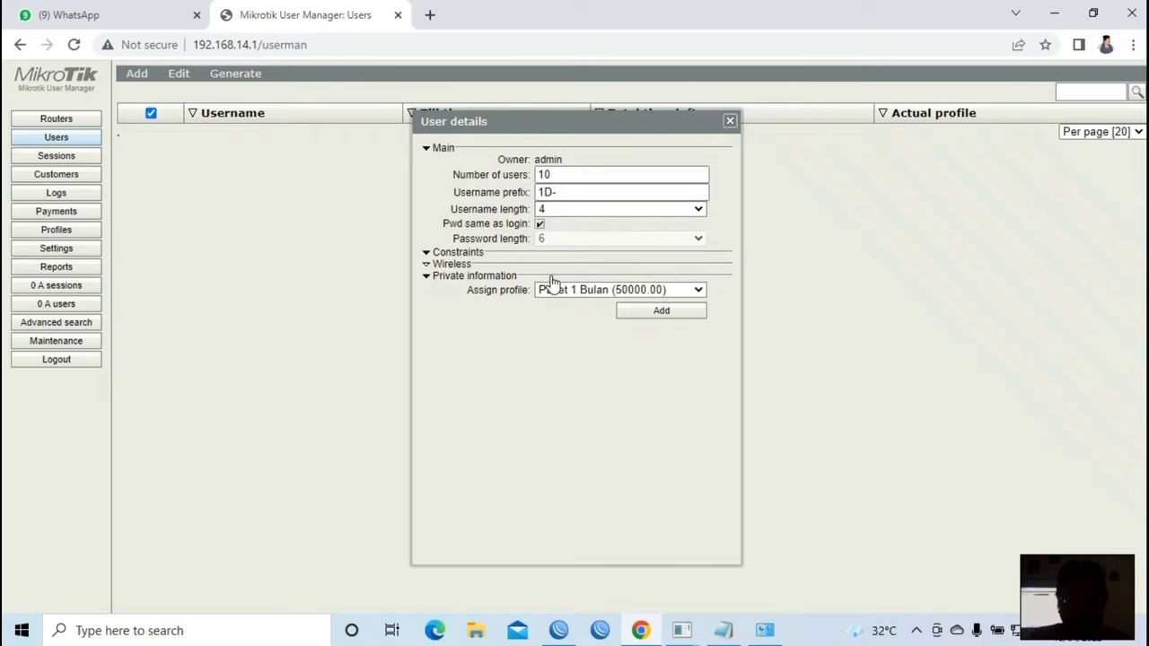
{"action": "left_click", "coordinate": [544, 289]}
{"action": "left_click", "coordinate": [569, 317]}
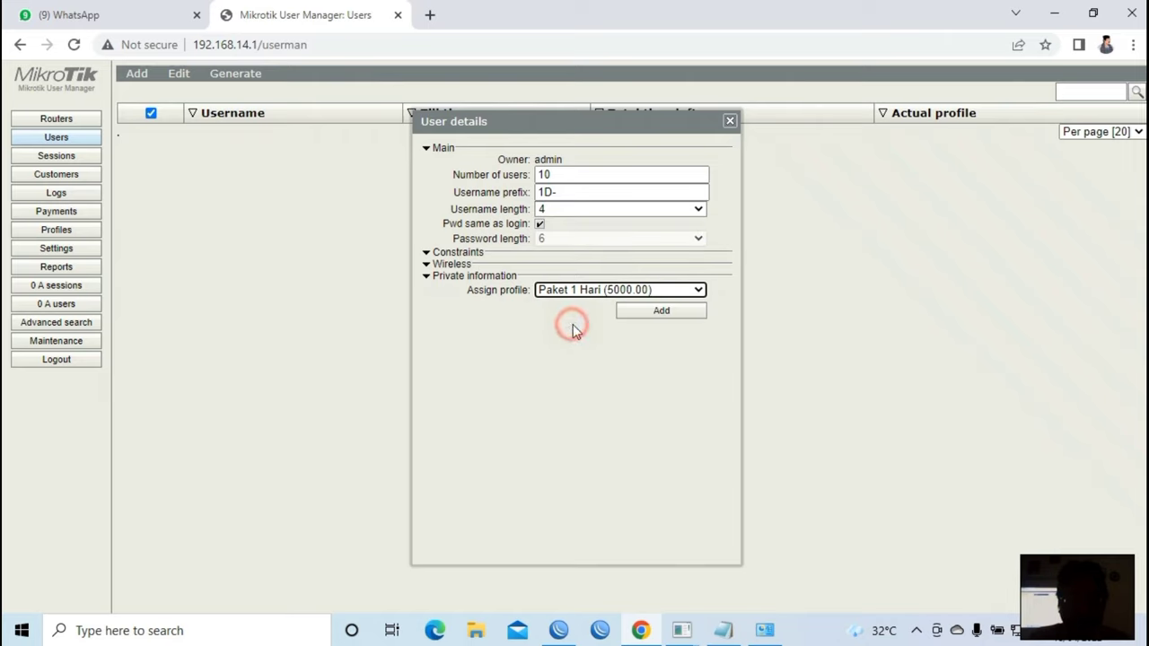
{"action": "left_click", "coordinate": [653, 312]}
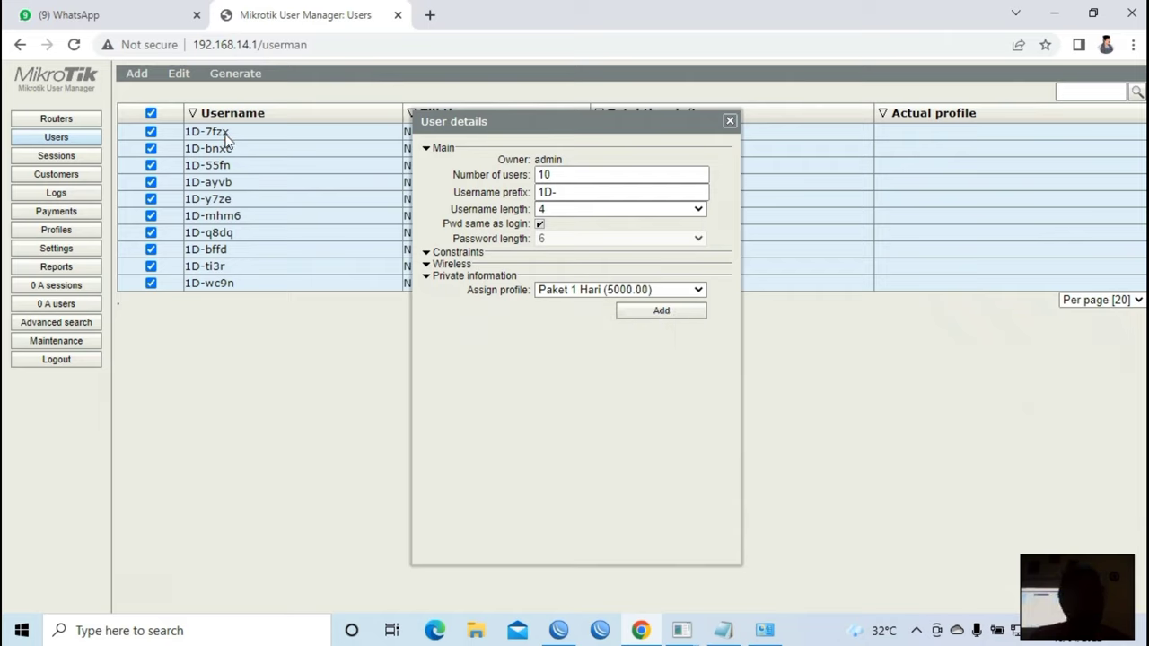
{"action": "left_click", "coordinate": [564, 192]}
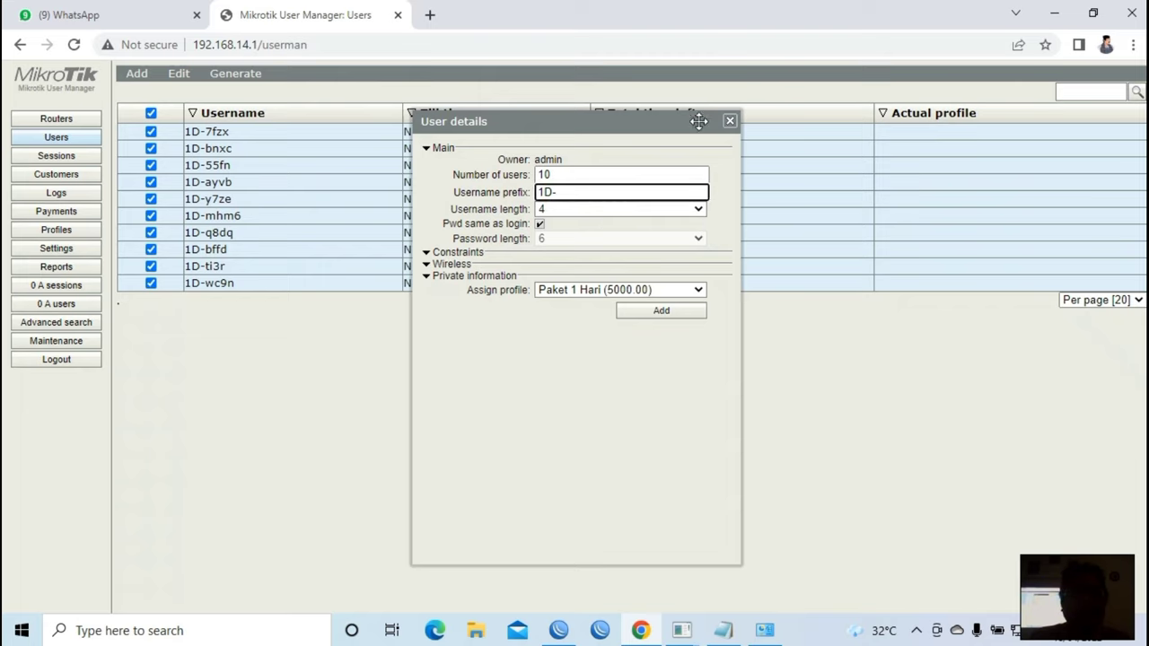
{"action": "left_click", "coordinate": [731, 121]}
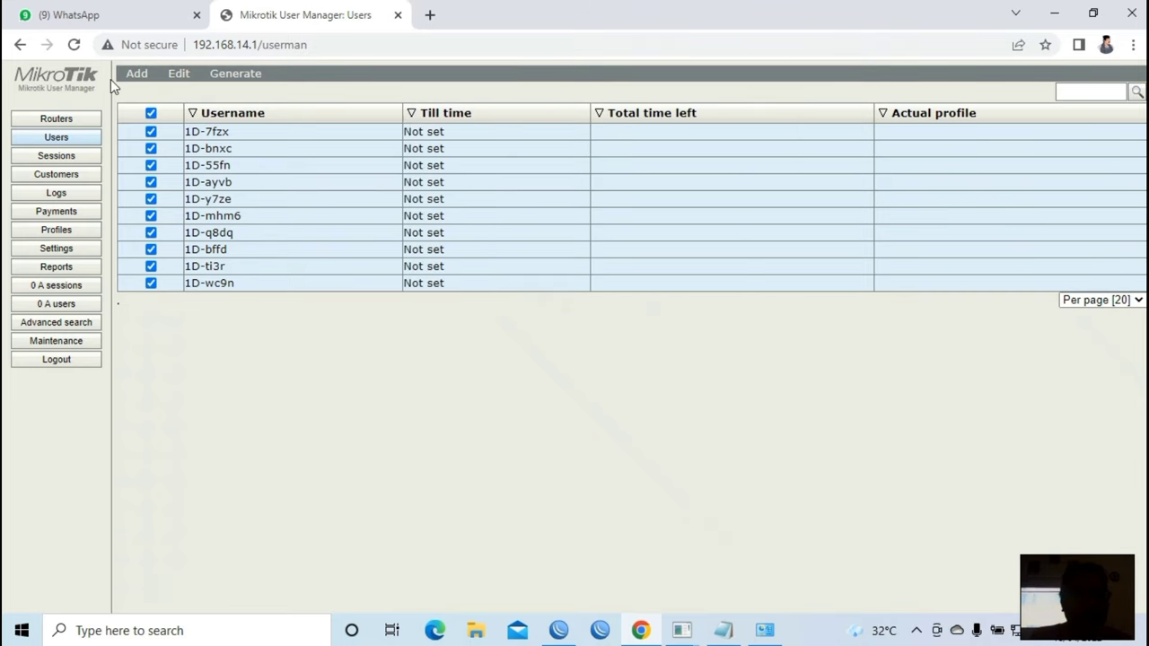
{"action": "left_click", "coordinate": [135, 73]}
Set up a batch of 15 users with prefix 1M- and username length 5.
{"action": "left_click", "coordinate": [152, 107]}
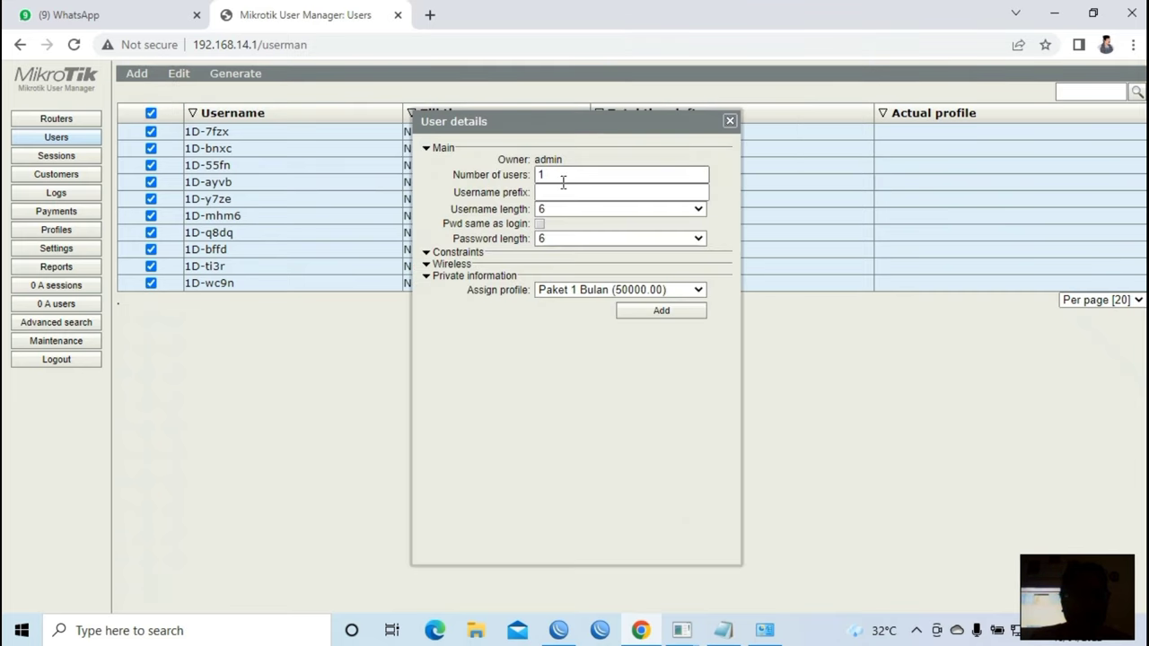
{"action": "left_click", "coordinate": [563, 177]}
{"action": "type", "text": "5"}
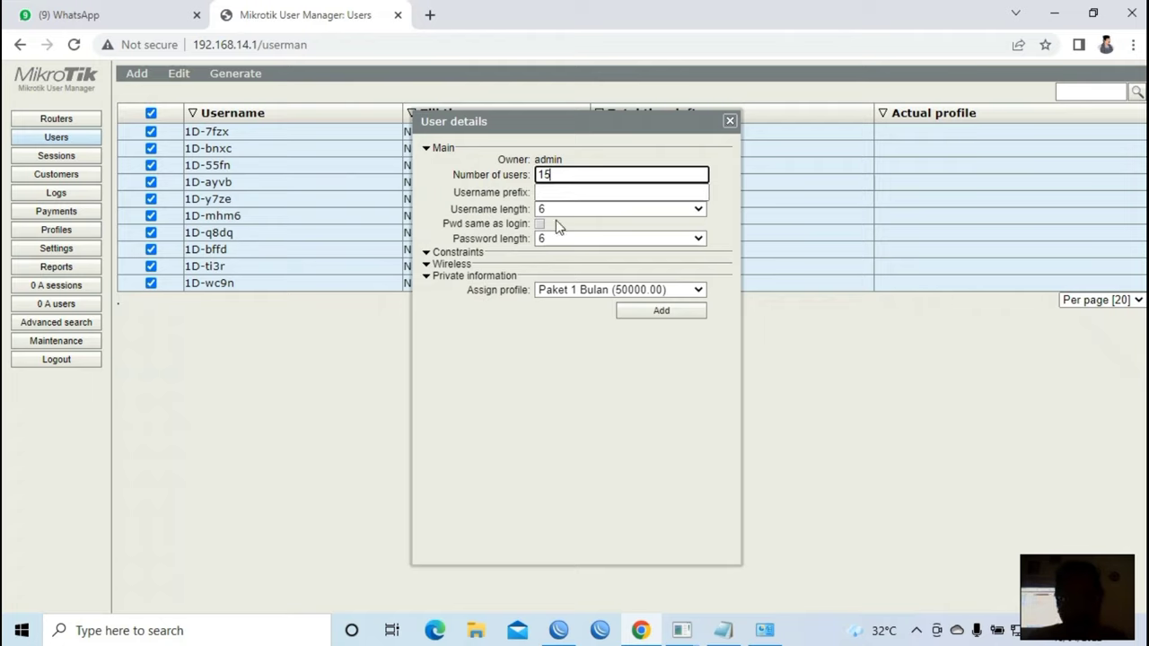
{"action": "left_click", "coordinate": [544, 194]}
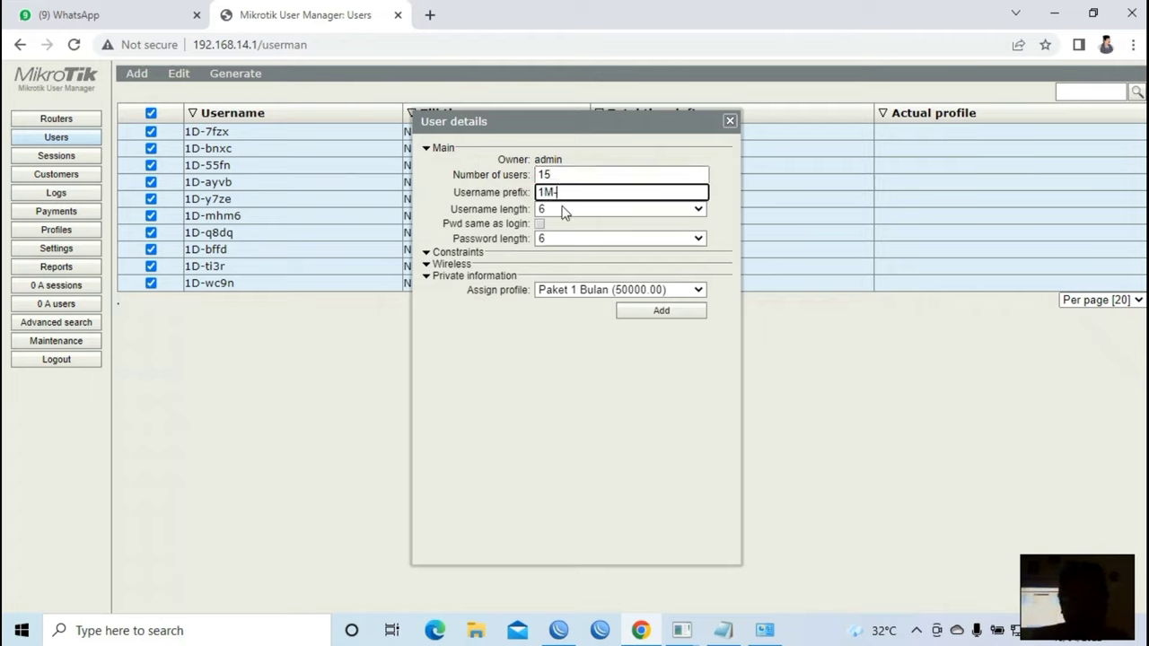
{"action": "left_click", "coordinate": [563, 212]}
{"action": "left_click", "coordinate": [552, 251]}
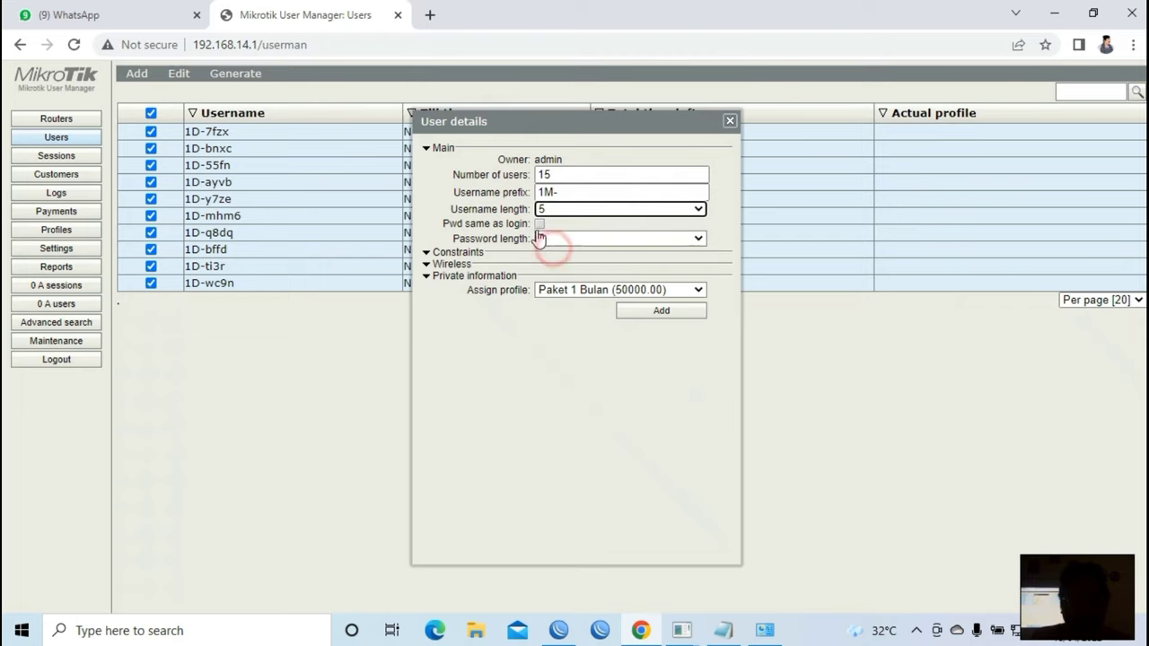
Match passwords to usernames, assign Paket 1 Bulan, create the users and check both list pages.
{"action": "left_click", "coordinate": [537, 225]}
{"action": "left_click", "coordinate": [577, 289]}
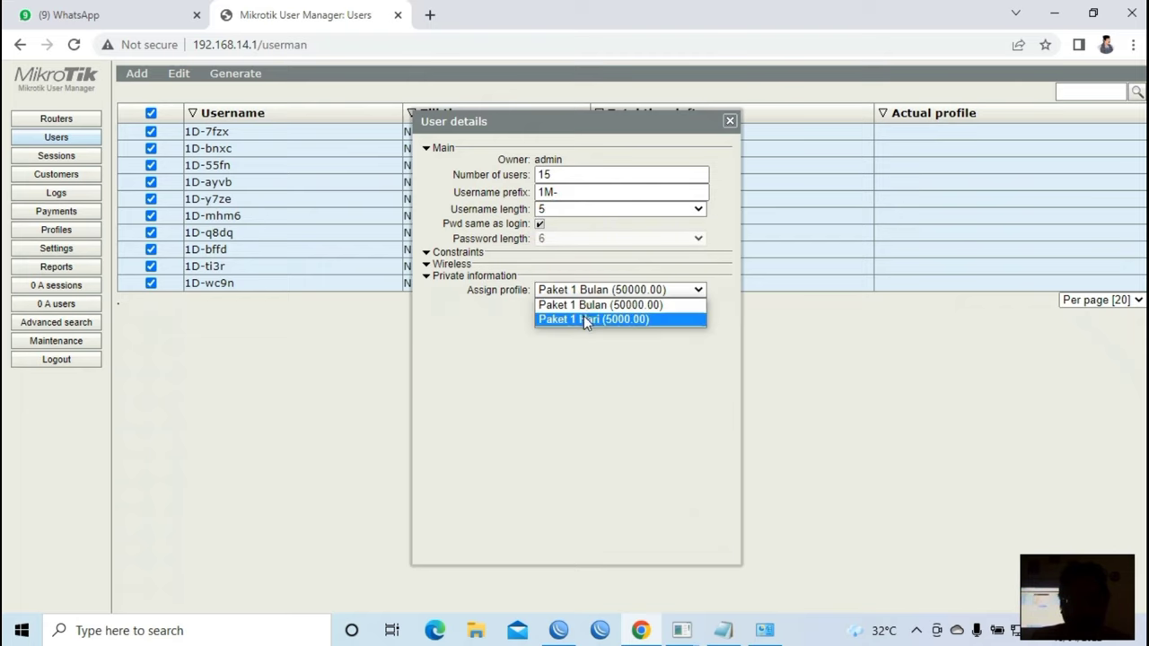
{"action": "left_click", "coordinate": [588, 305]}
{"action": "left_click", "coordinate": [660, 311]}
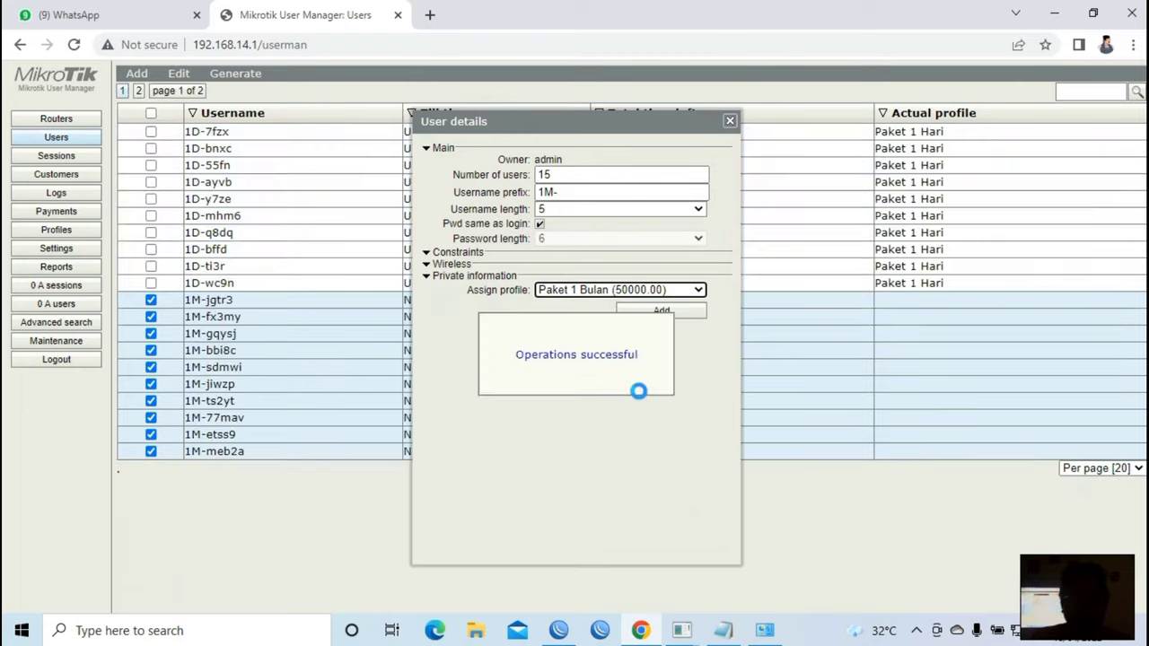
{"action": "left_click", "coordinate": [730, 120]}
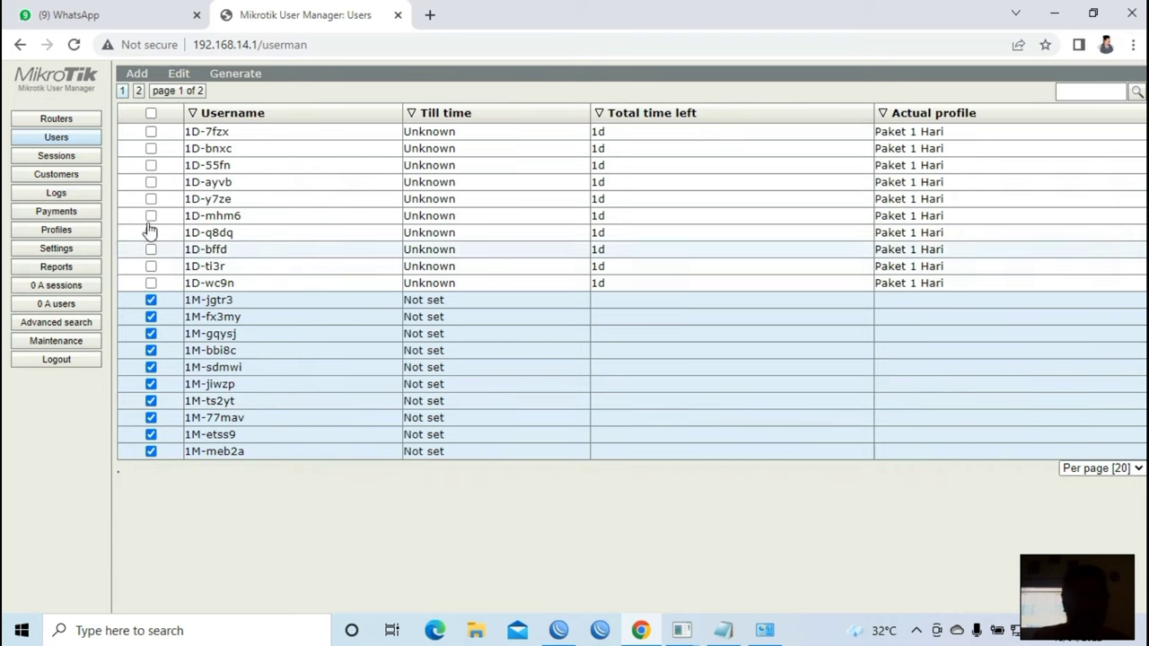
{"action": "left_click", "coordinate": [138, 92]}
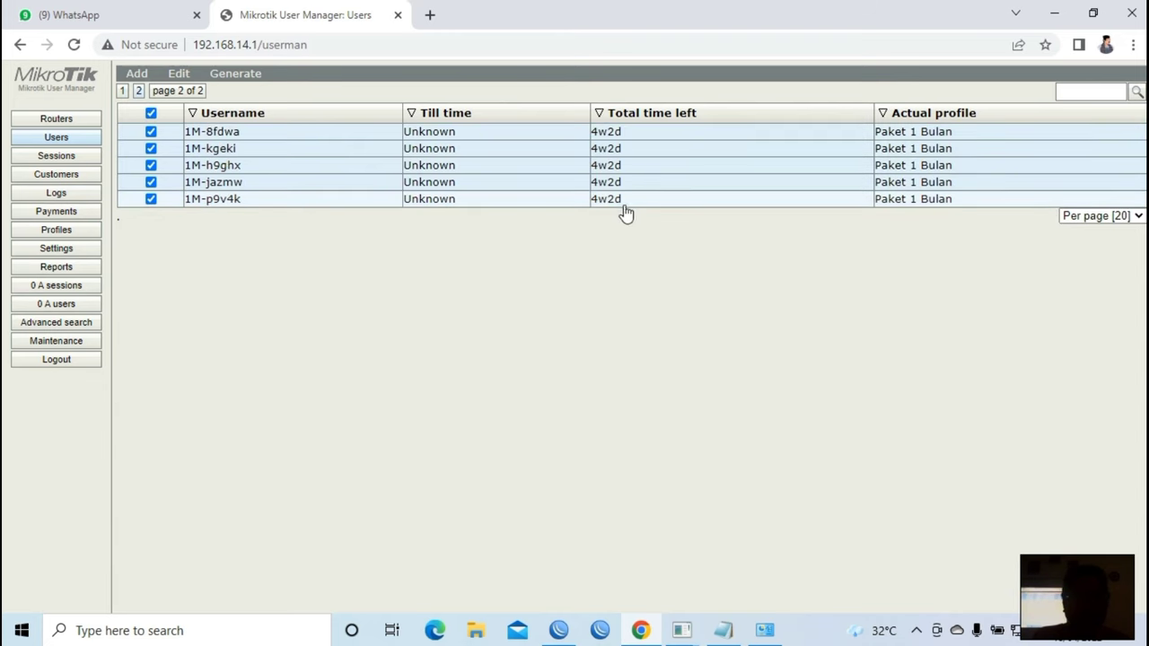
{"action": "left_click", "coordinate": [122, 91]}
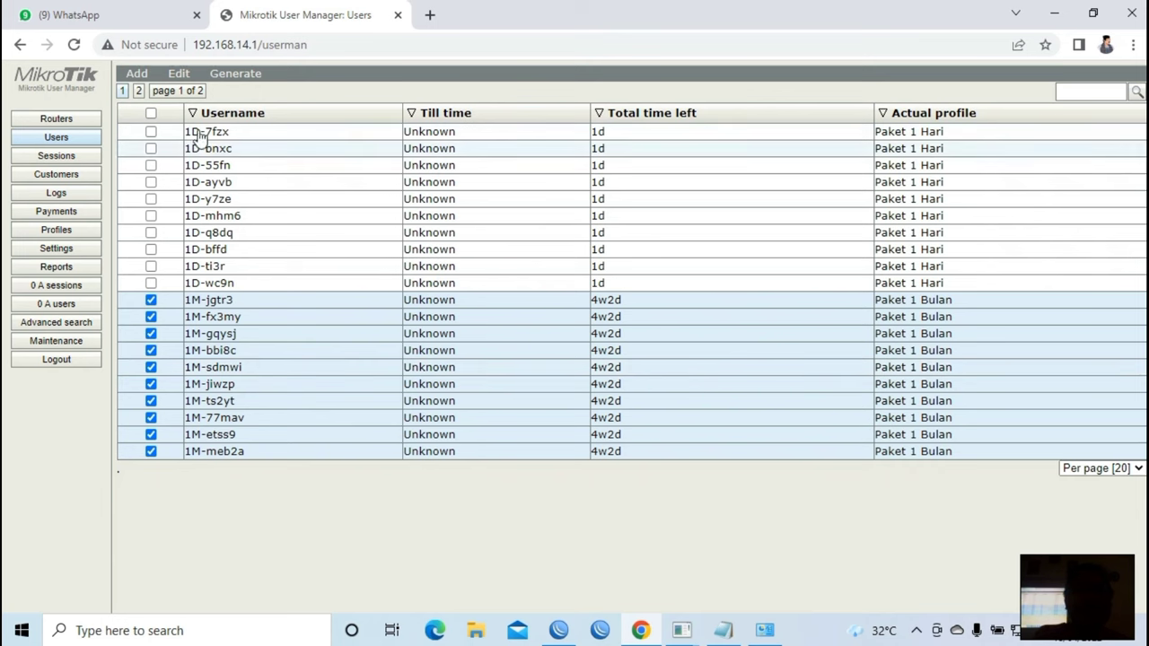
{"action": "left_click", "coordinate": [139, 91]}
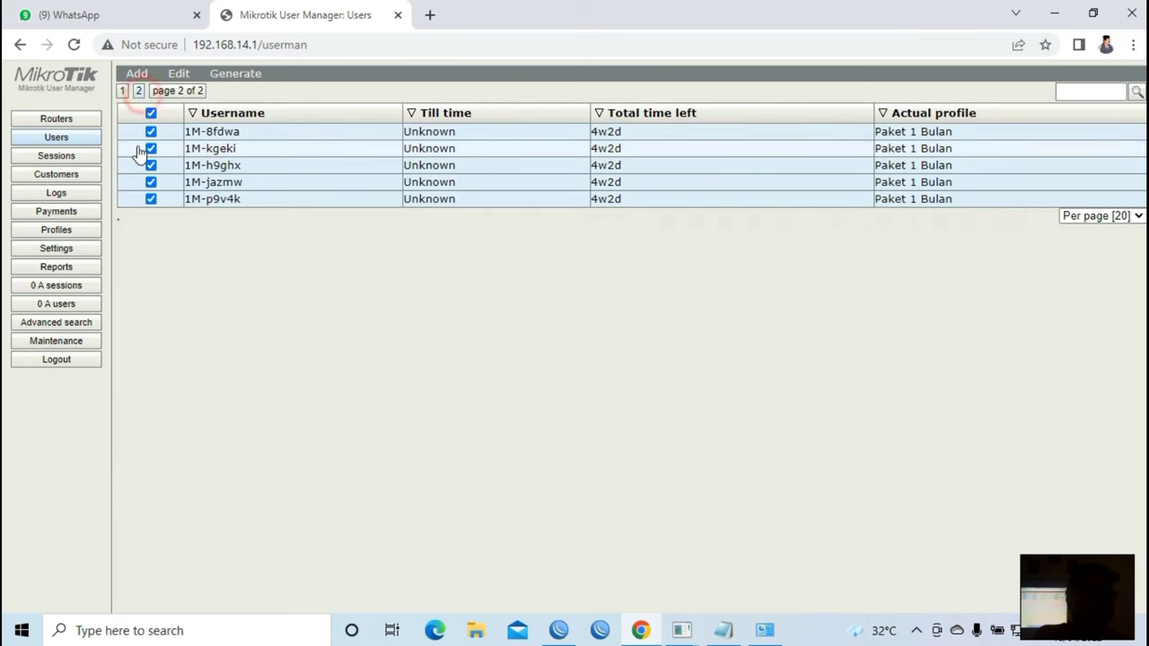
{"action": "left_click", "coordinate": [122, 91]}
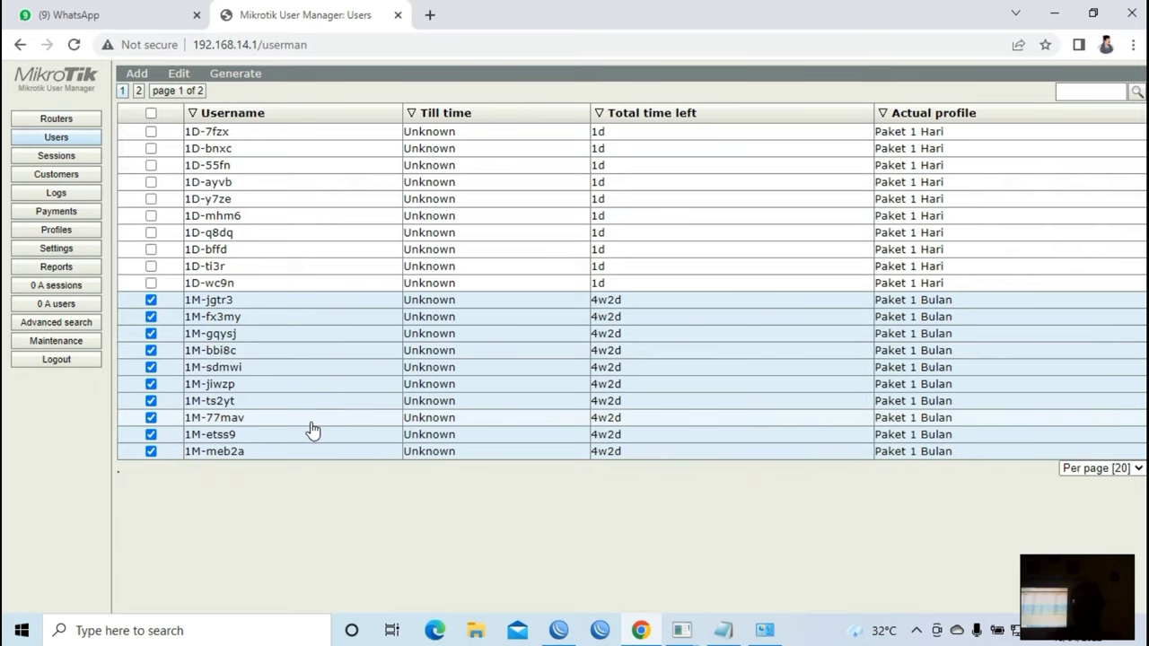
{"action": "left_click", "coordinate": [216, 303]}
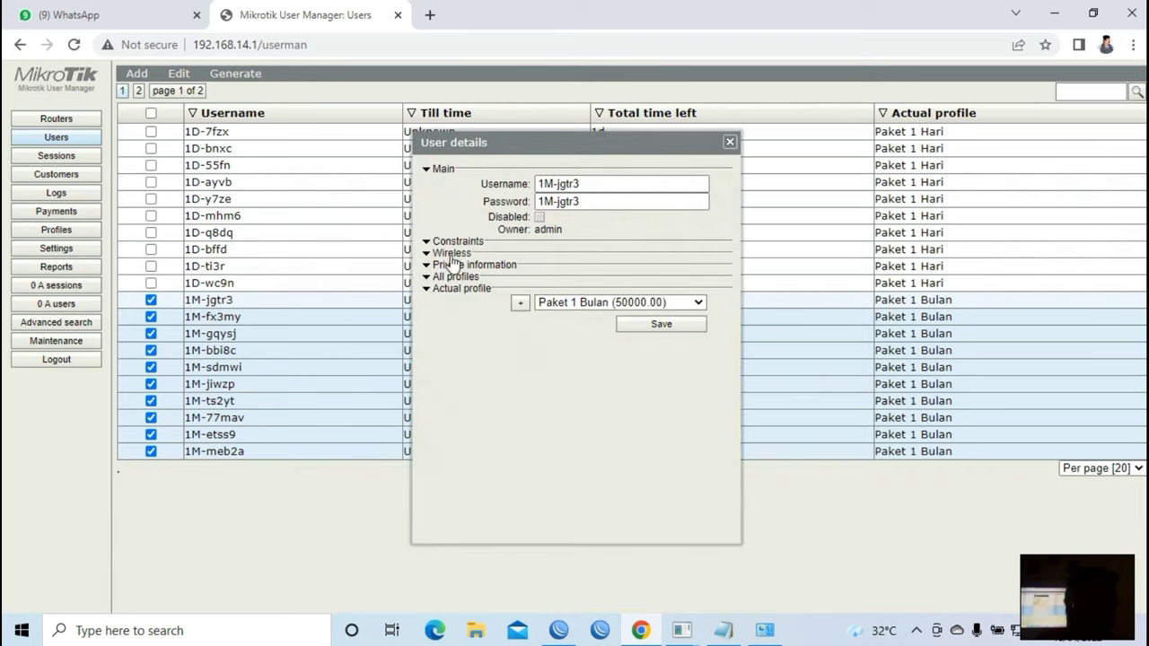
{"action": "left_click", "coordinate": [591, 205]}
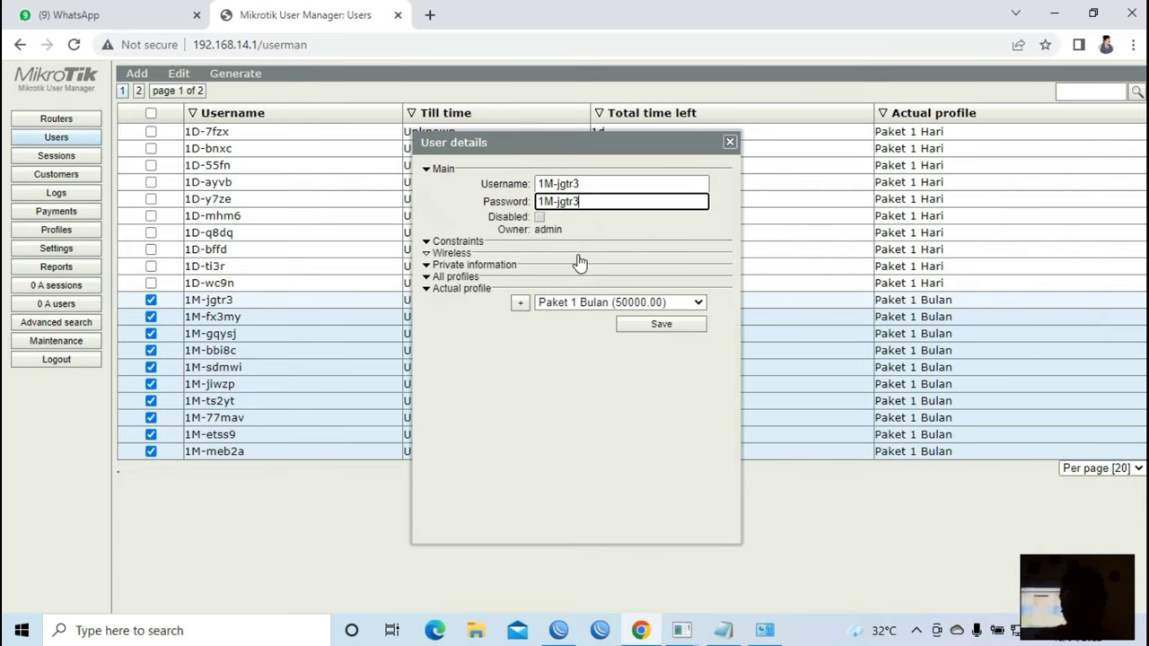
{"action": "left_click", "coordinate": [730, 142]}
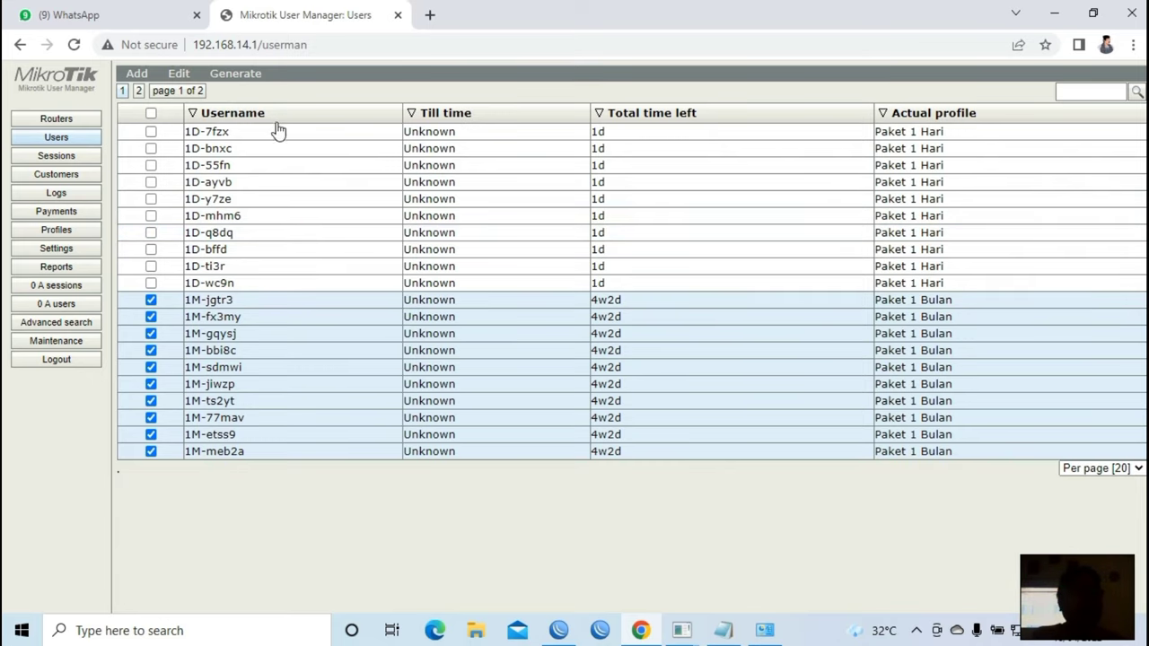
{"action": "left_click", "coordinate": [151, 114]}
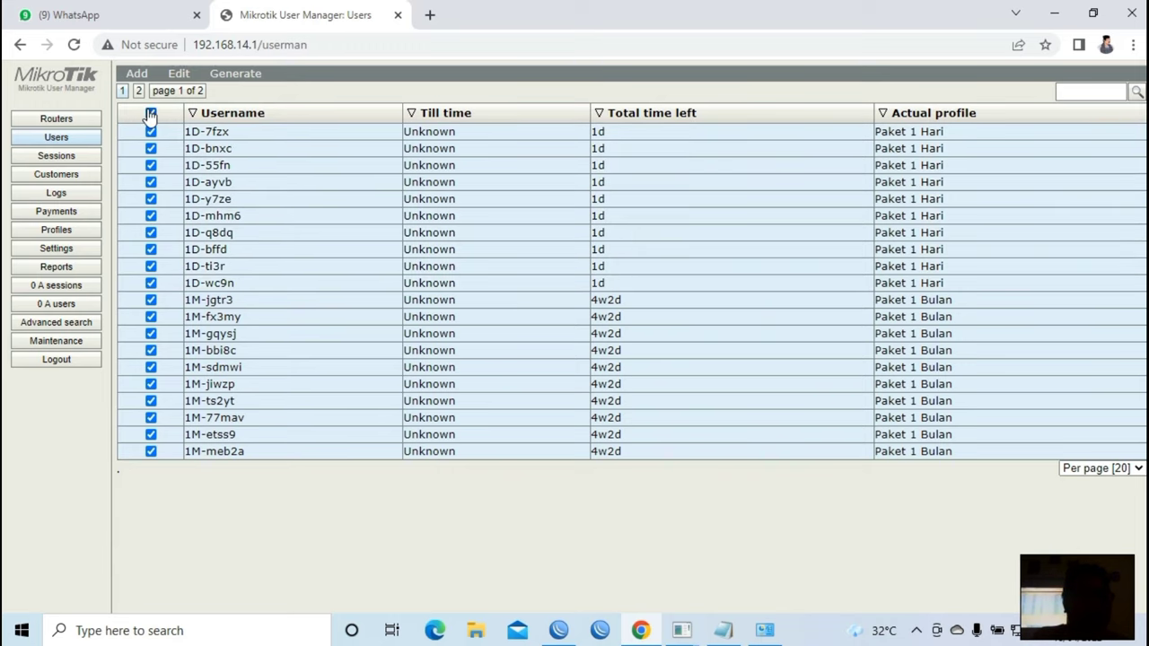
{"action": "left_click", "coordinate": [151, 114]}
{"action": "left_click", "coordinate": [139, 91]}
{"action": "left_click", "coordinate": [151, 114]}
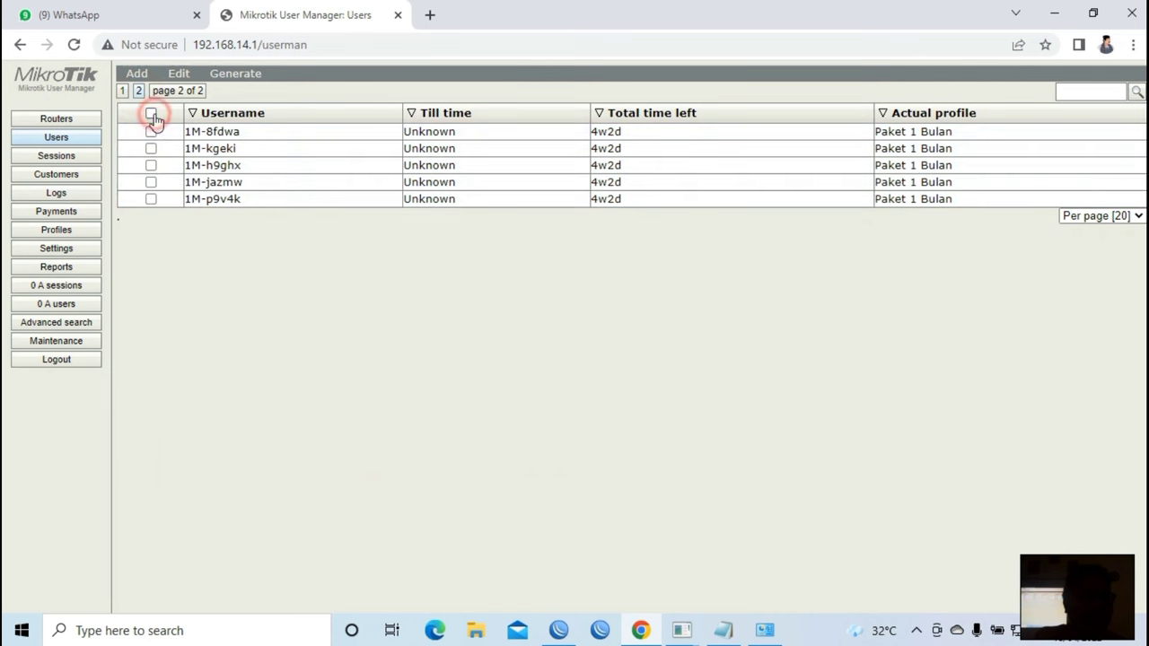
{"action": "left_click", "coordinate": [123, 91]}
{"action": "left_click", "coordinate": [151, 131]}
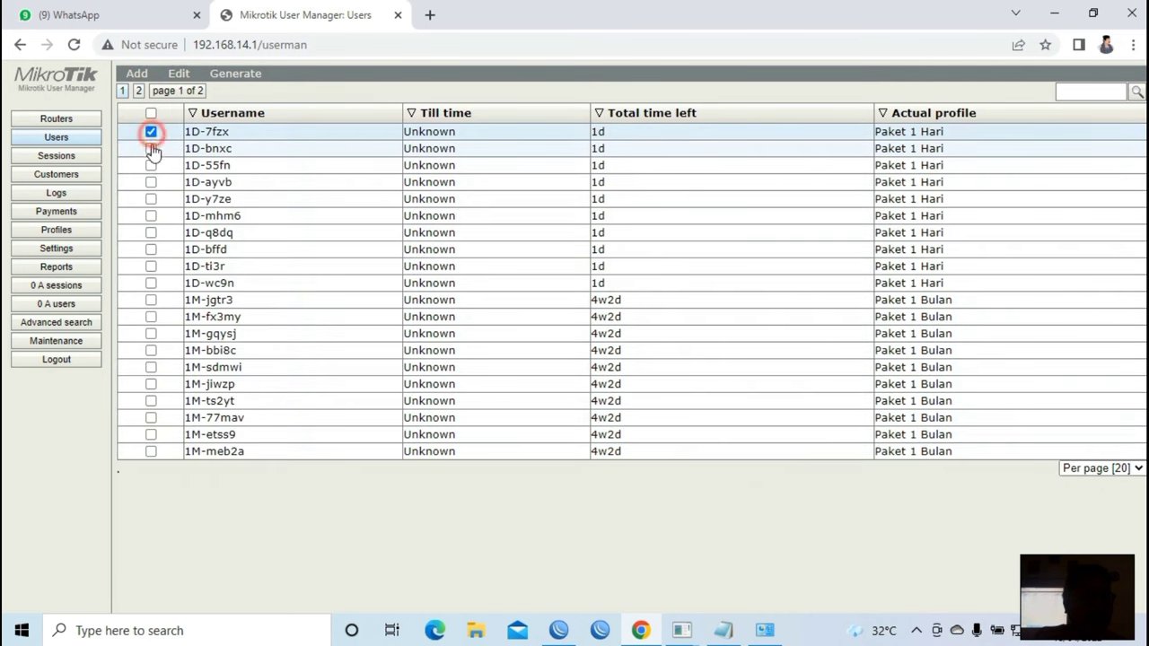
{"action": "left_click", "coordinate": [151, 148]}
{"action": "left_click", "coordinate": [151, 166]}
{"action": "left_click", "coordinate": [150, 182]}
{"action": "left_click", "coordinate": [151, 198]}
{"action": "left_click", "coordinate": [150, 216]}
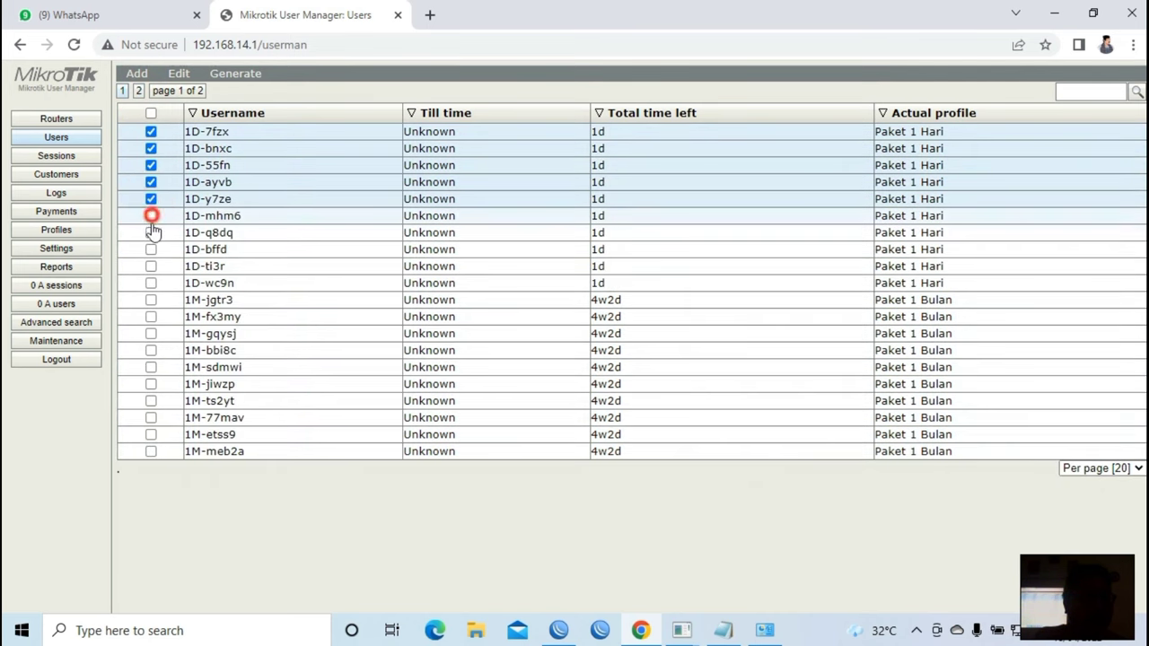
{"action": "left_click", "coordinate": [151, 233]}
{"action": "left_click", "coordinate": [151, 249]}
{"action": "left_click", "coordinate": [151, 300]}
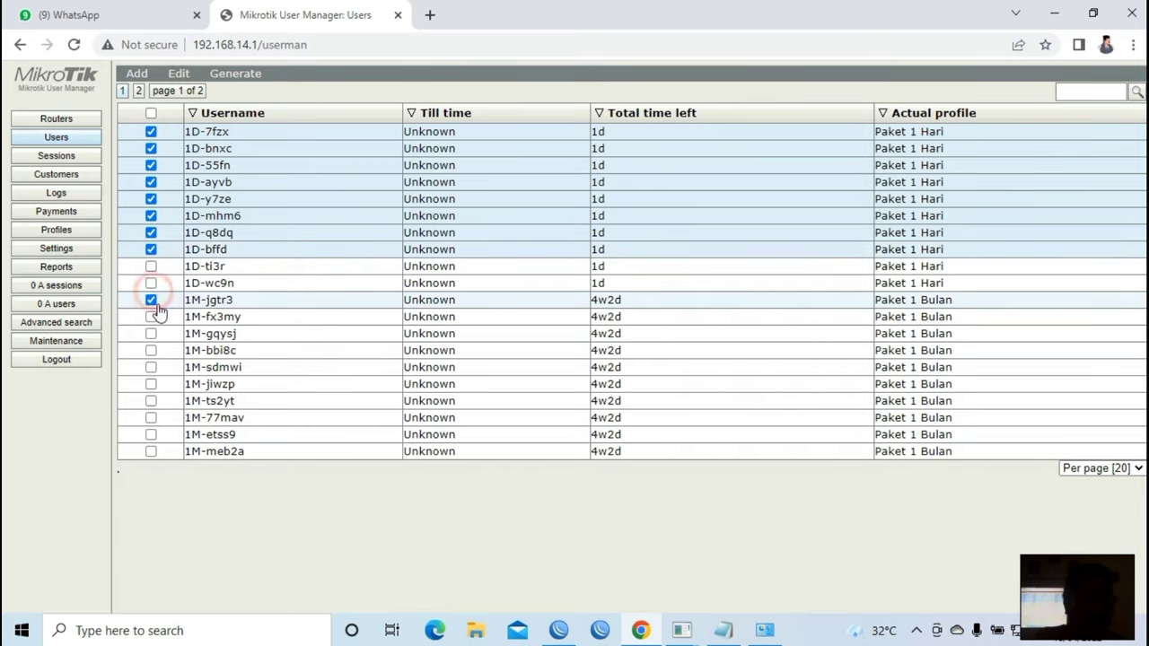
{"action": "left_click", "coordinate": [151, 282]}
{"action": "left_click", "coordinate": [151, 266]}
{"action": "left_click", "coordinate": [150, 300]}
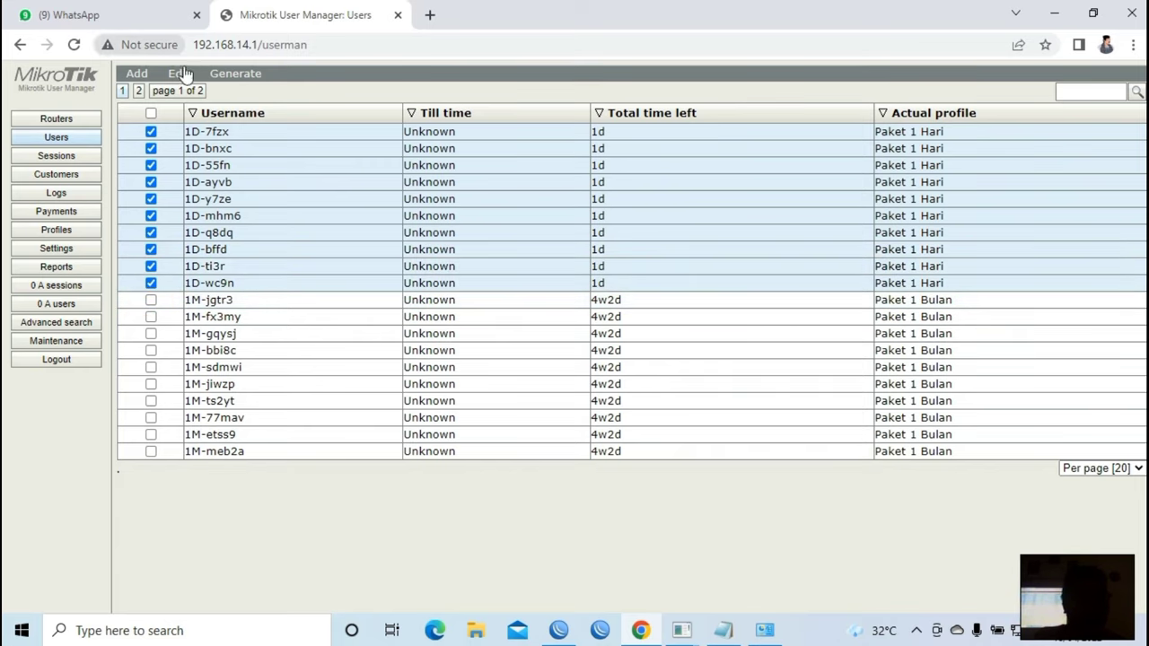
Generate Paket 1 Hari vouchers for them and download the result as a file.
{"action": "left_click", "coordinate": [216, 81]}
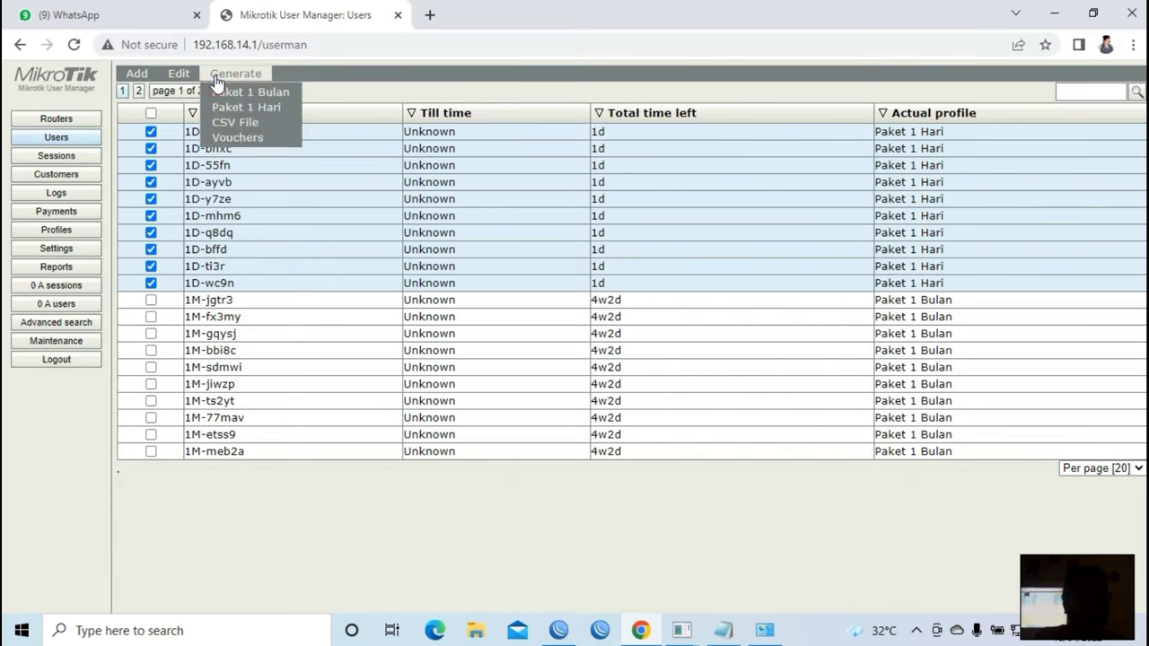
{"action": "left_click", "coordinate": [236, 108]}
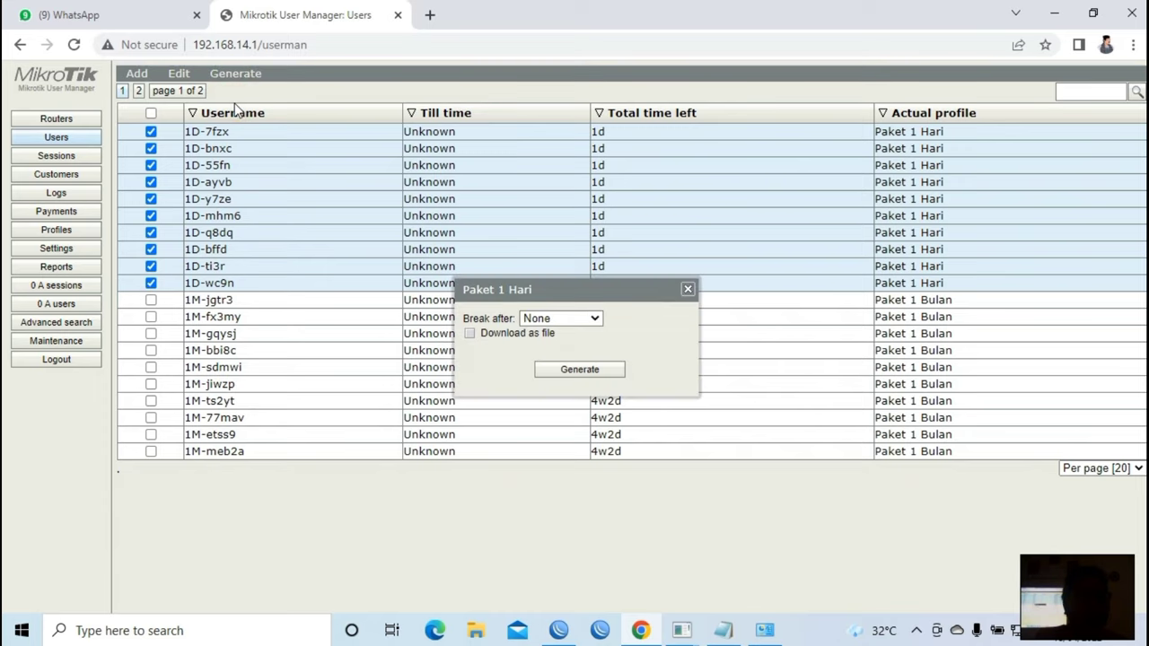
{"action": "left_click", "coordinate": [470, 333]}
{"action": "left_click", "coordinate": [579, 370]}
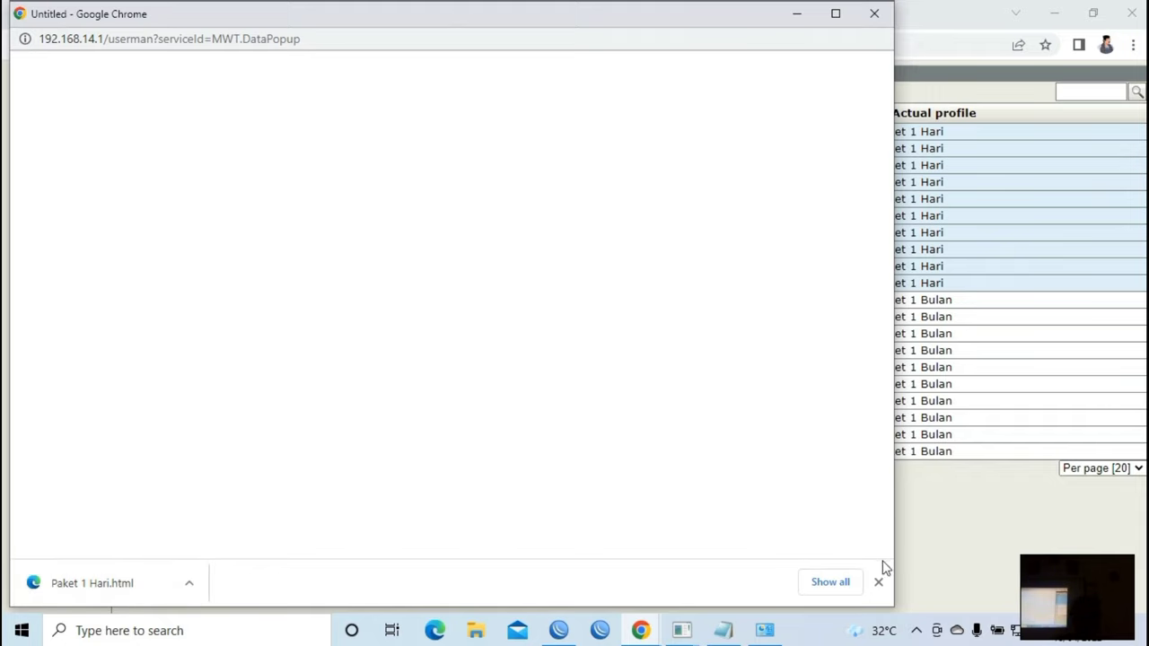
View Paket 1 Hari.html's ten Rp. 5000.00 vouchers, then close that tab and its popup.
{"action": "left_click", "coordinate": [125, 582]}
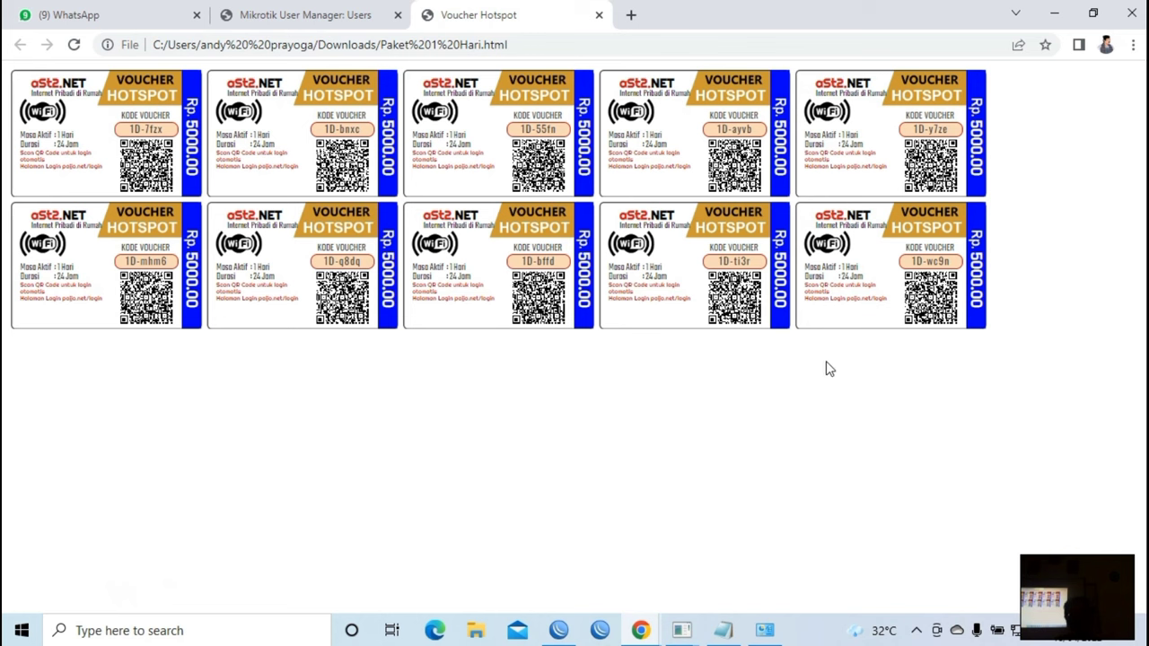
{"action": "scroll", "coordinate": [828, 366], "scroll_direction": "up", "scroll_amount": 5}
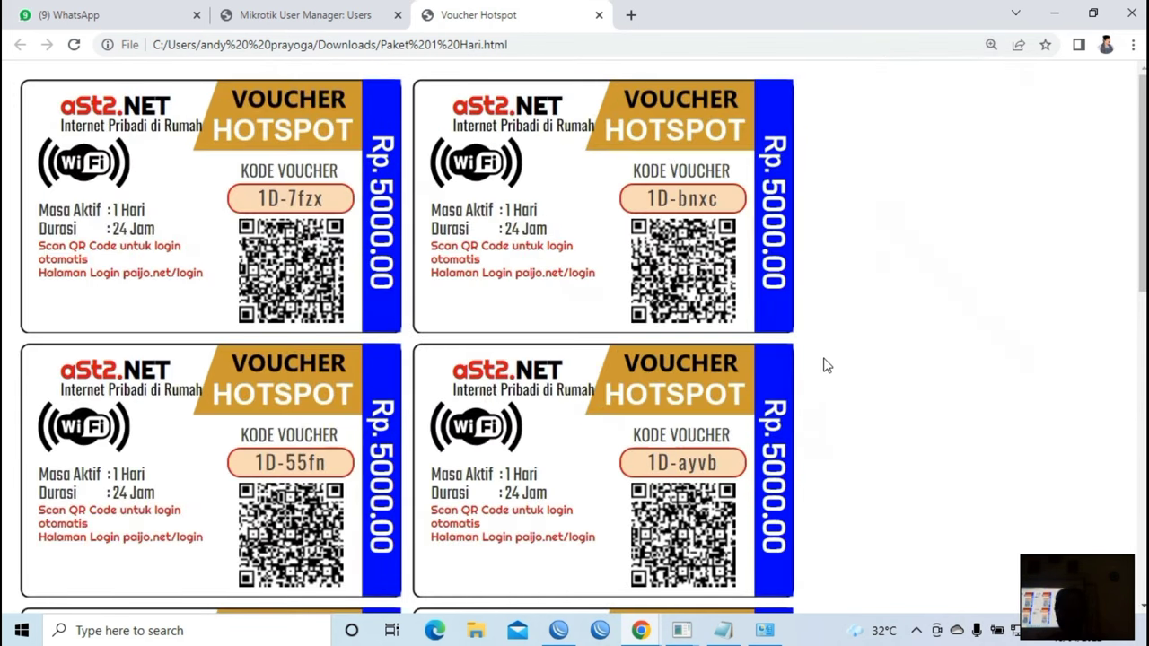
{"action": "left_click", "coordinate": [598, 14]}
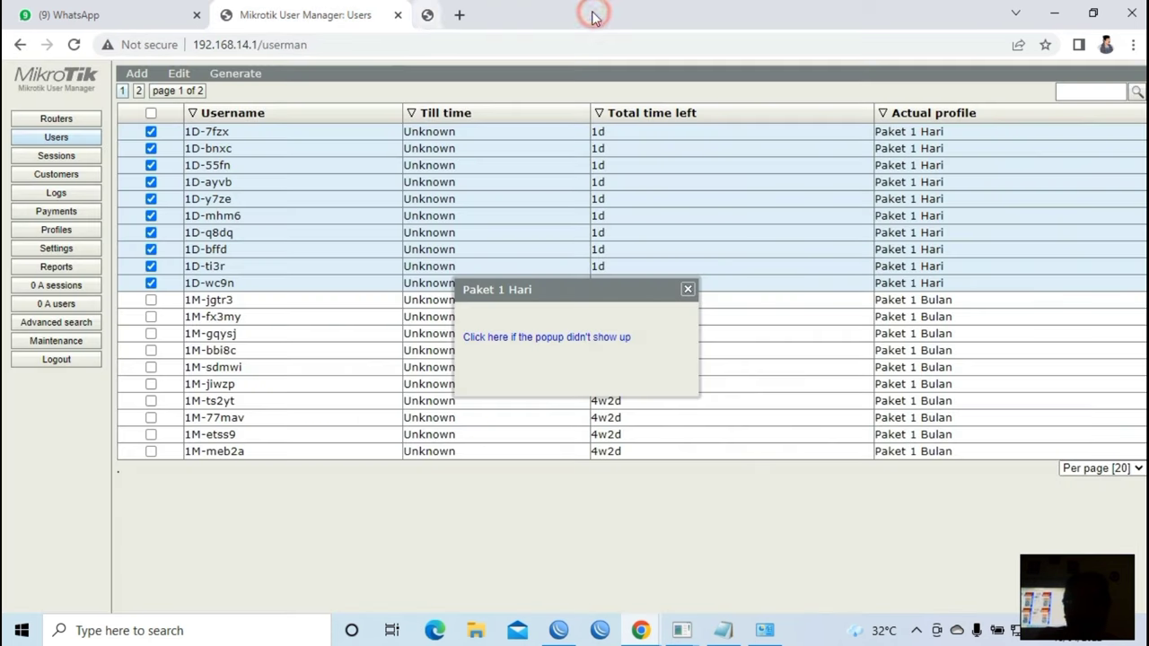
{"action": "left_click", "coordinate": [688, 290]}
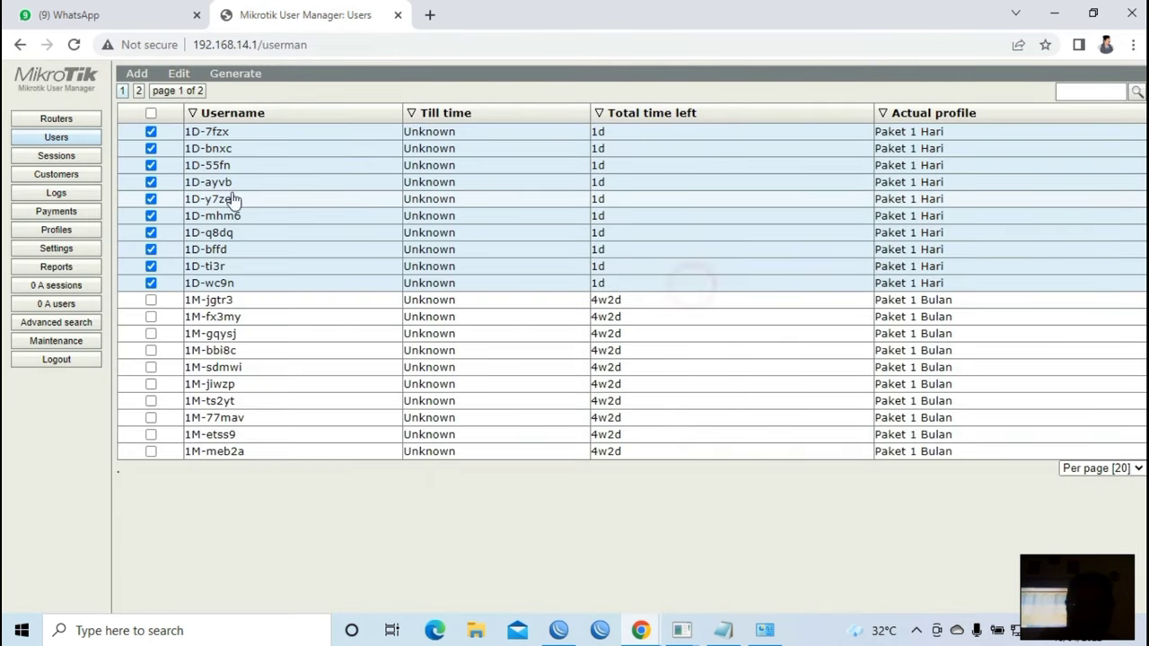
Select only the 1M- users on both pages, excluding all ten 1D- users.
{"action": "left_click", "coordinate": [151, 113]}
{"action": "left_click", "coordinate": [150, 132]}
{"action": "left_click", "coordinate": [151, 148]}
{"action": "left_click", "coordinate": [150, 165]}
{"action": "left_click", "coordinate": [150, 181]}
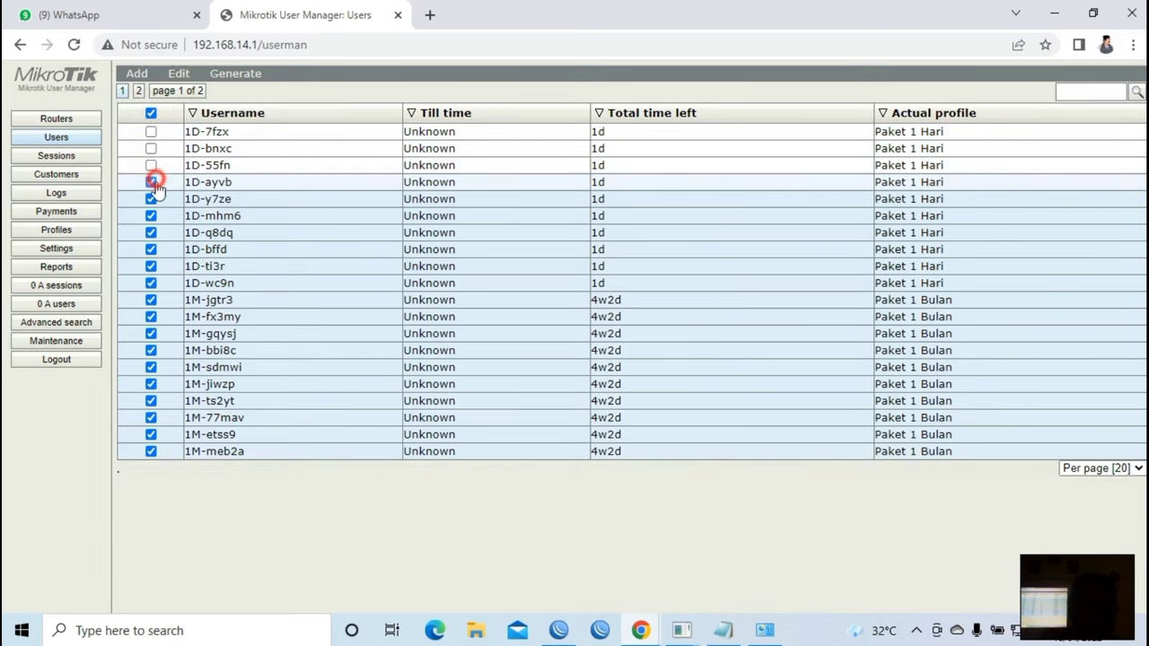
{"action": "left_click", "coordinate": [151, 199]}
{"action": "left_click", "coordinate": [151, 216]}
{"action": "left_click", "coordinate": [151, 233]}
{"action": "left_click", "coordinate": [151, 250]}
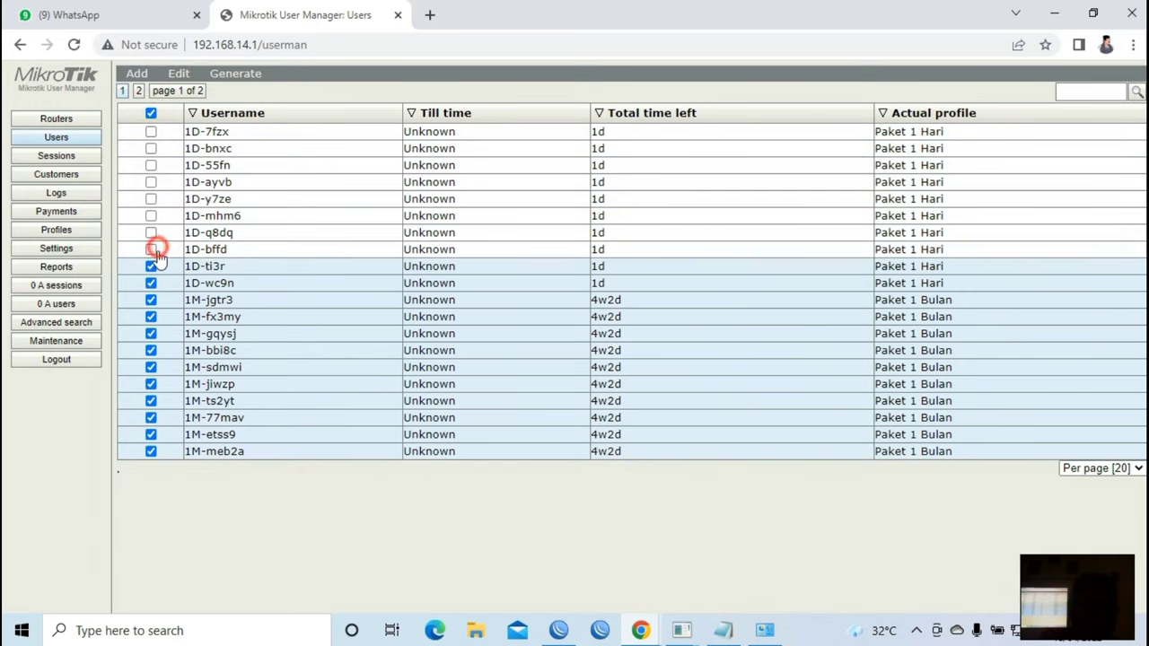
{"action": "left_click", "coordinate": [151, 266]}
{"action": "left_click", "coordinate": [151, 283]}
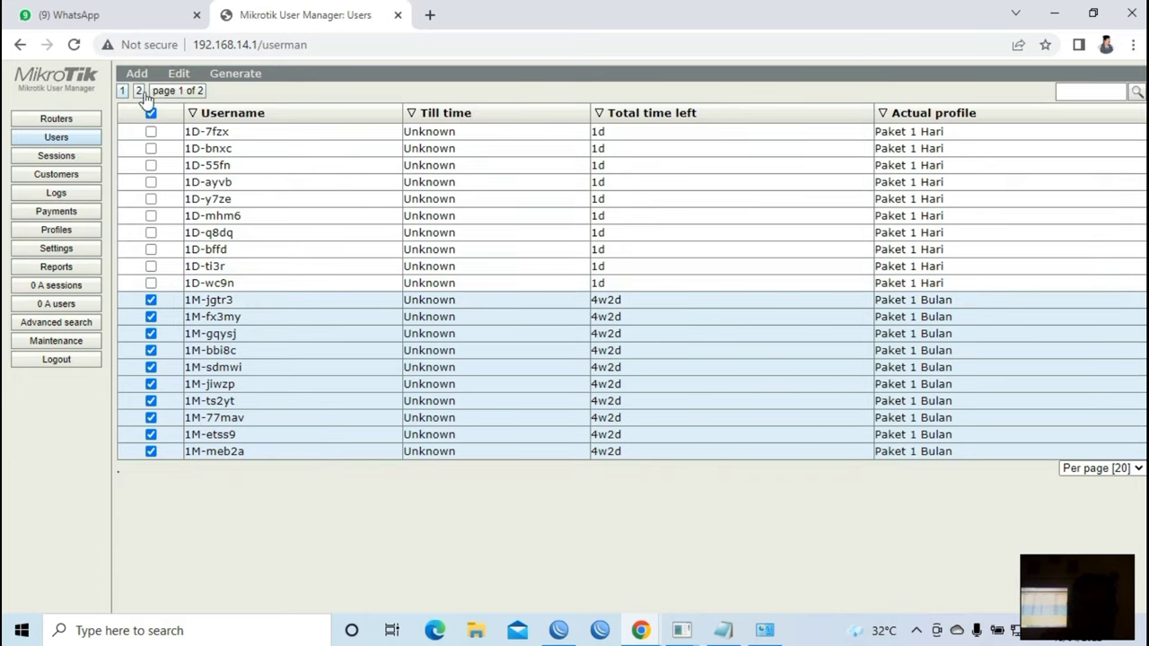
{"action": "left_click", "coordinate": [139, 91]}
{"action": "left_click", "coordinate": [151, 113]}
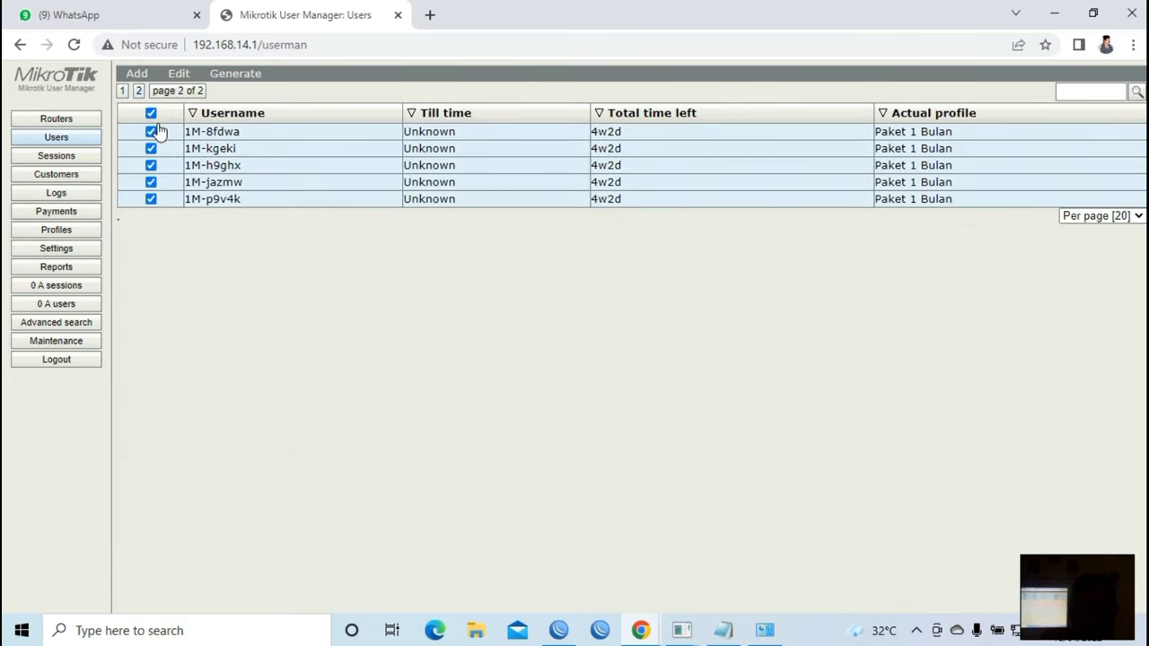
Generate Paket 1 Bulan vouchers for them and download the result as a file.
{"action": "left_click", "coordinate": [245, 79]}
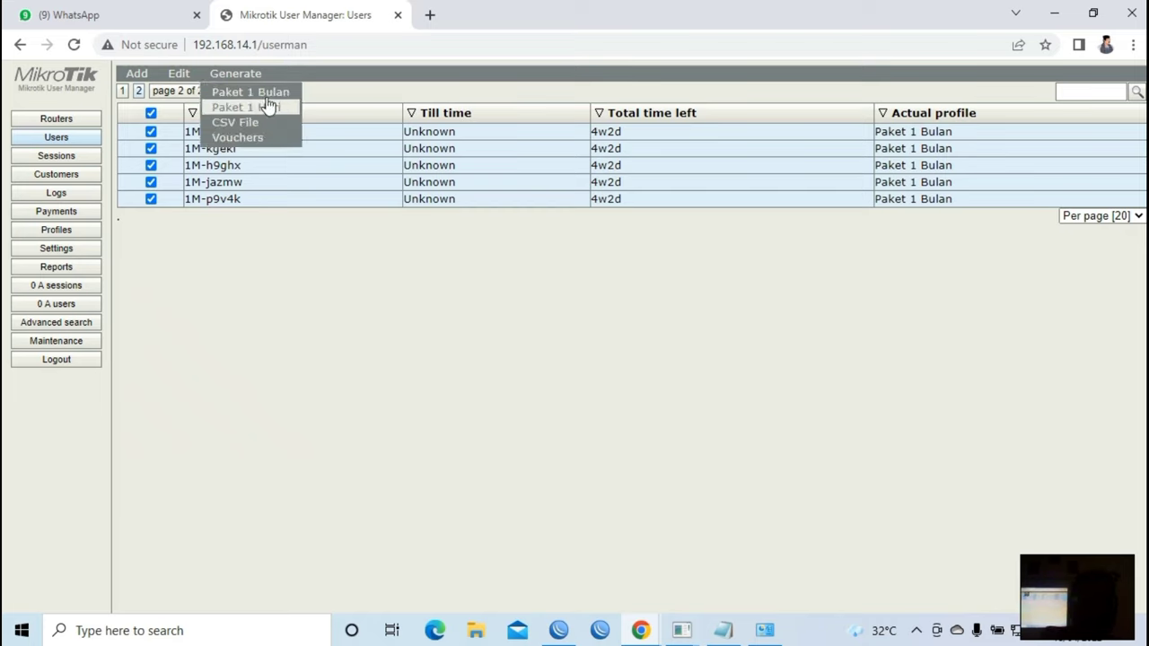
{"action": "left_click", "coordinate": [267, 91]}
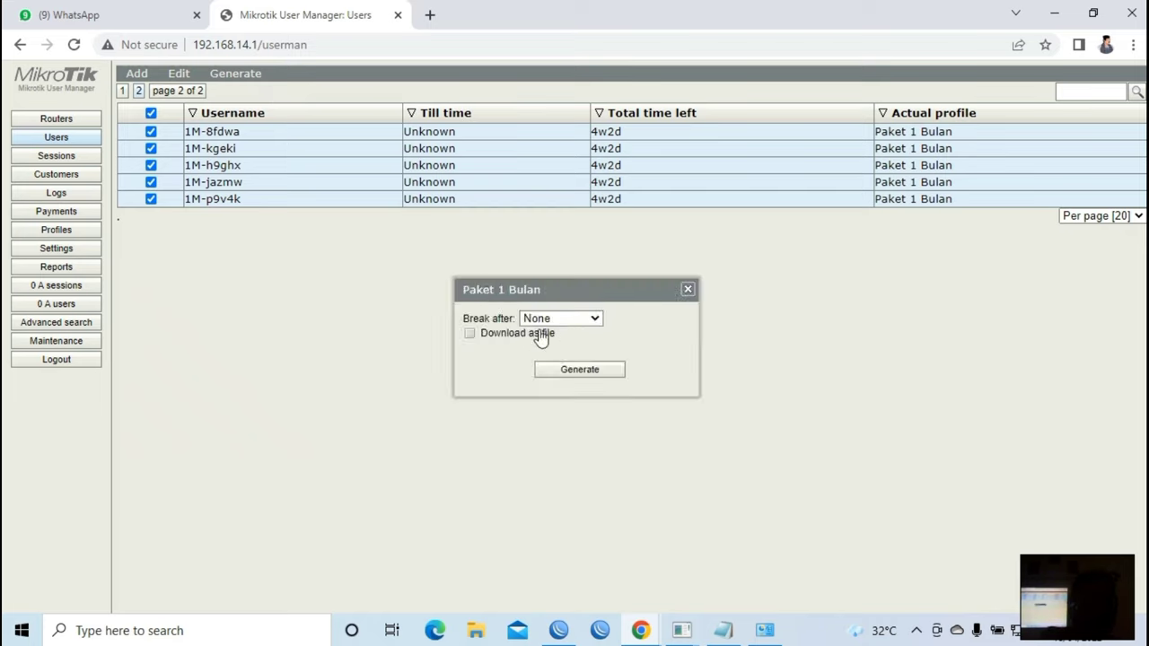
{"action": "left_click", "coordinate": [516, 336]}
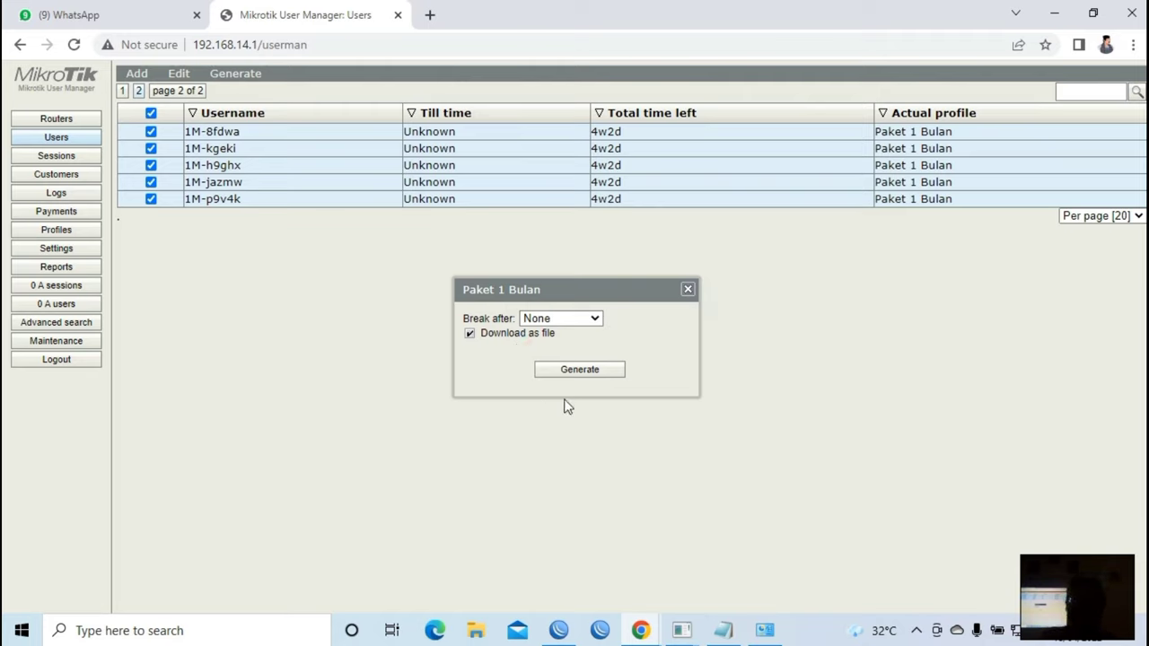
{"action": "left_click", "coordinate": [597, 373]}
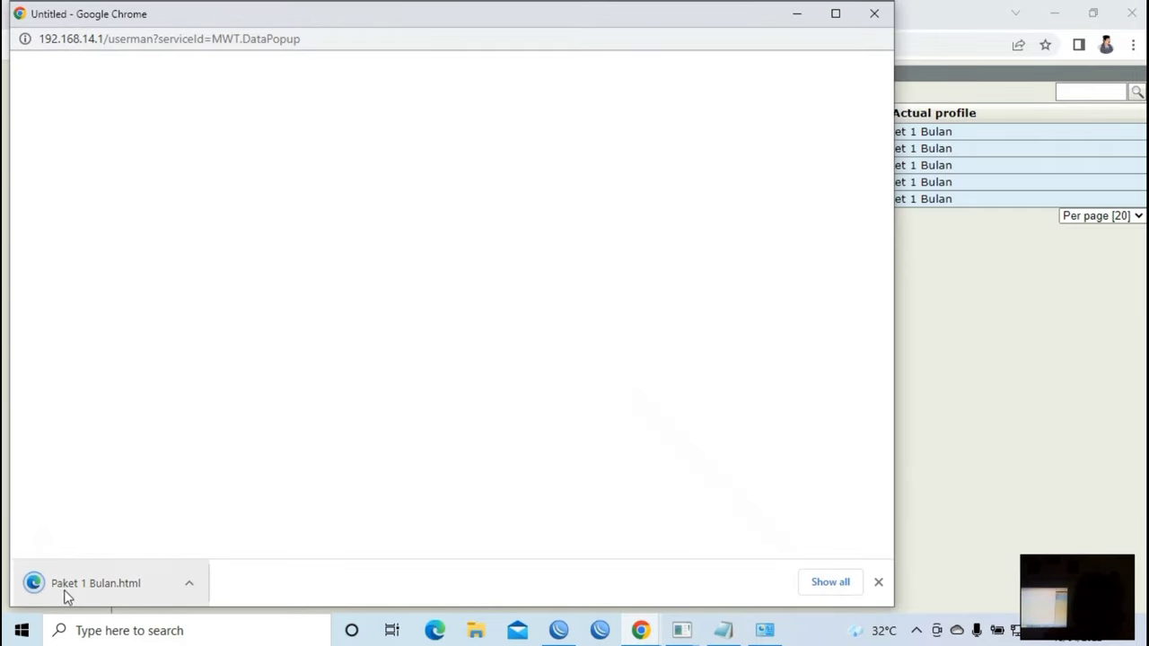
Open Paket 1 Bulan.html in Chrome and decline the translation offer.
{"action": "left_click", "coordinate": [64, 585]}
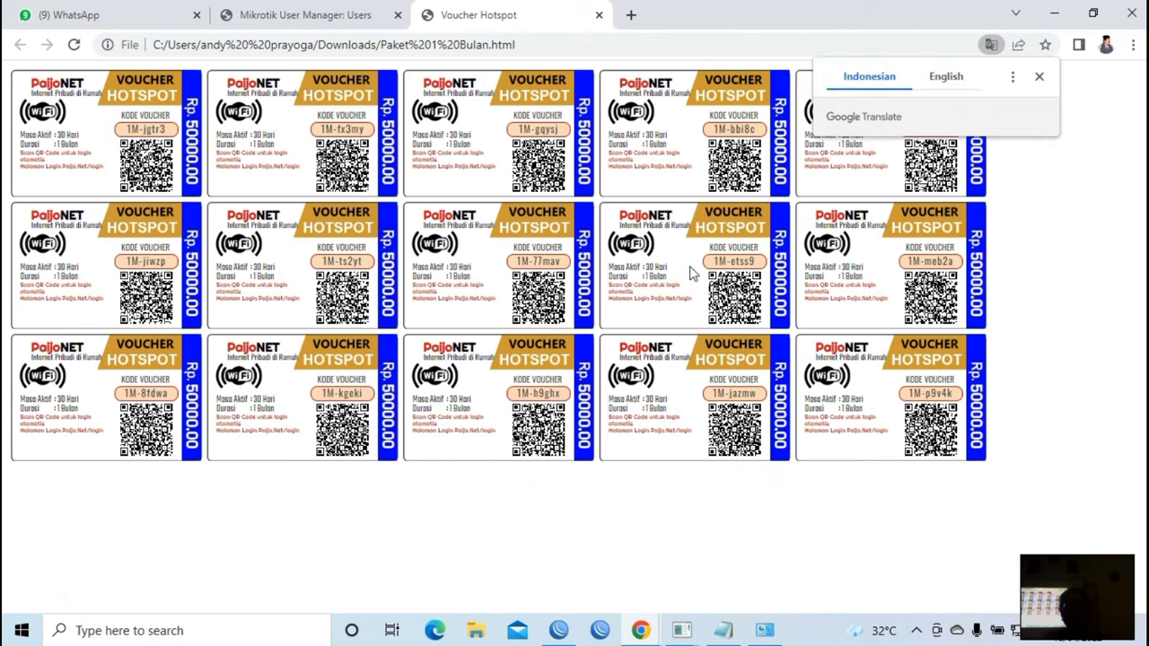
{"action": "left_click", "coordinate": [1038, 76]}
{"action": "scroll", "coordinate": [676, 323], "scroll_direction": "up", "scroll_amount": 7}
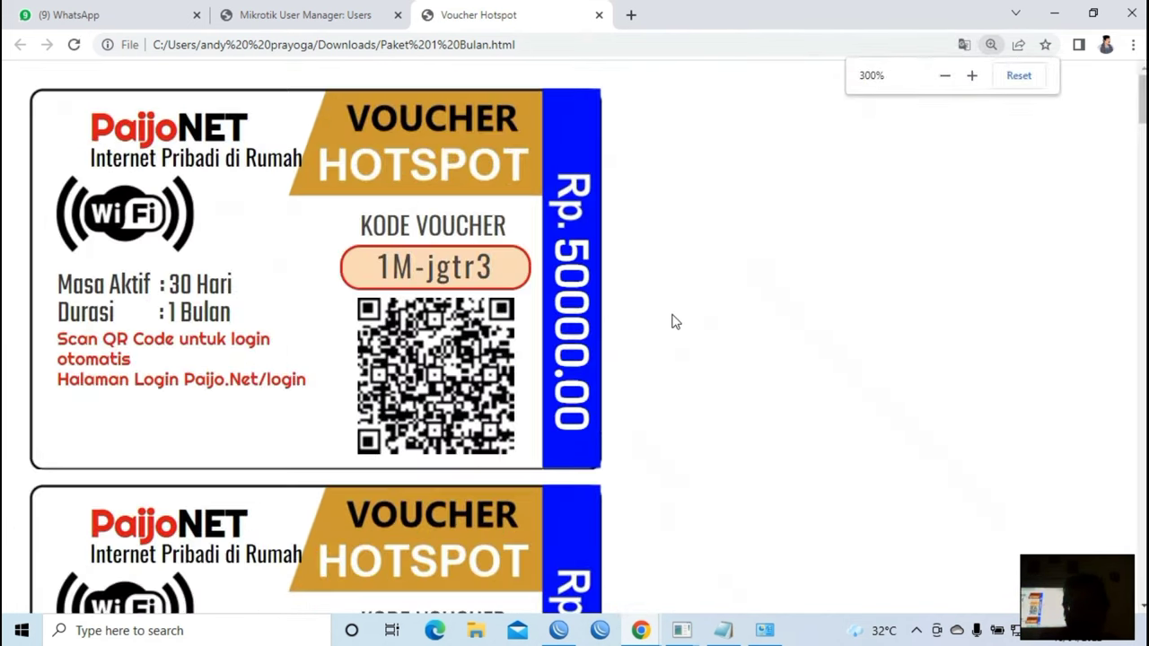
{"action": "scroll", "coordinate": [672, 320], "scroll_direction": "up", "scroll_amount": 1}
{"action": "scroll", "coordinate": [610, 408], "scroll_direction": "down", "scroll_amount": 1}
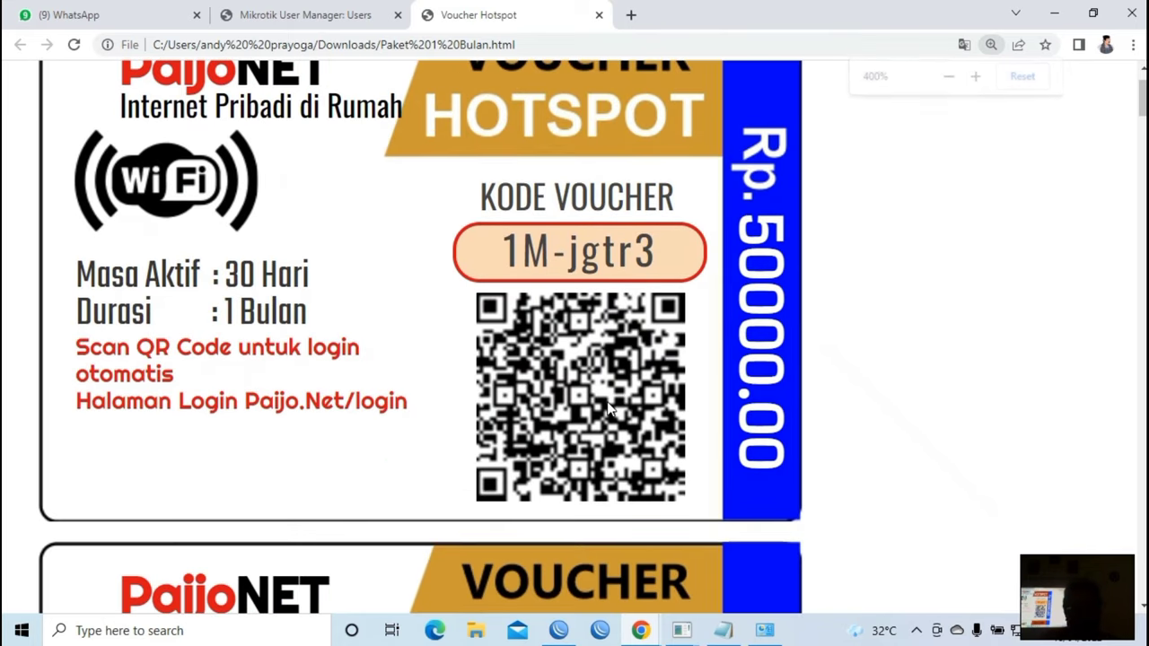
{"action": "scroll", "coordinate": [254, 234], "scroll_direction": "up", "scroll_amount": 1}
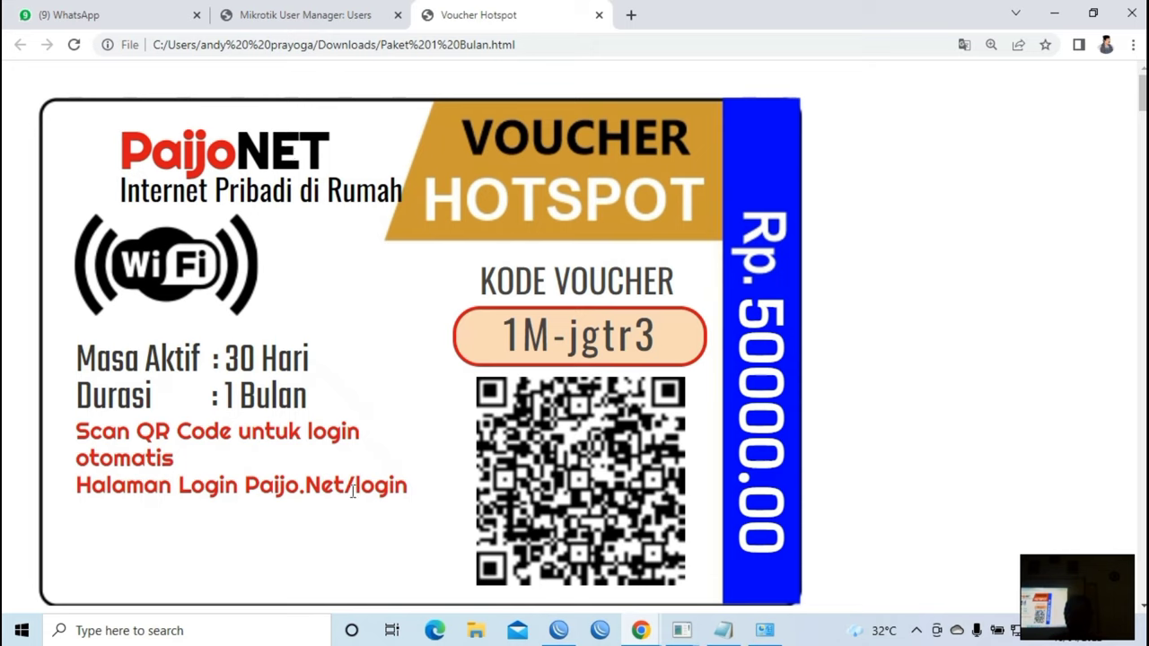
Highlight the voucher's description, active period, Bulan duration and Rp. 50000.00 price, then return to User Manager.
{"action": "left_click_drag", "start_coordinate": [411, 485], "coordinate": [63, 476]}
{"action": "left_click", "coordinate": [207, 447]}
{"action": "left_click_drag", "start_coordinate": [245, 357], "coordinate": [329, 359]}
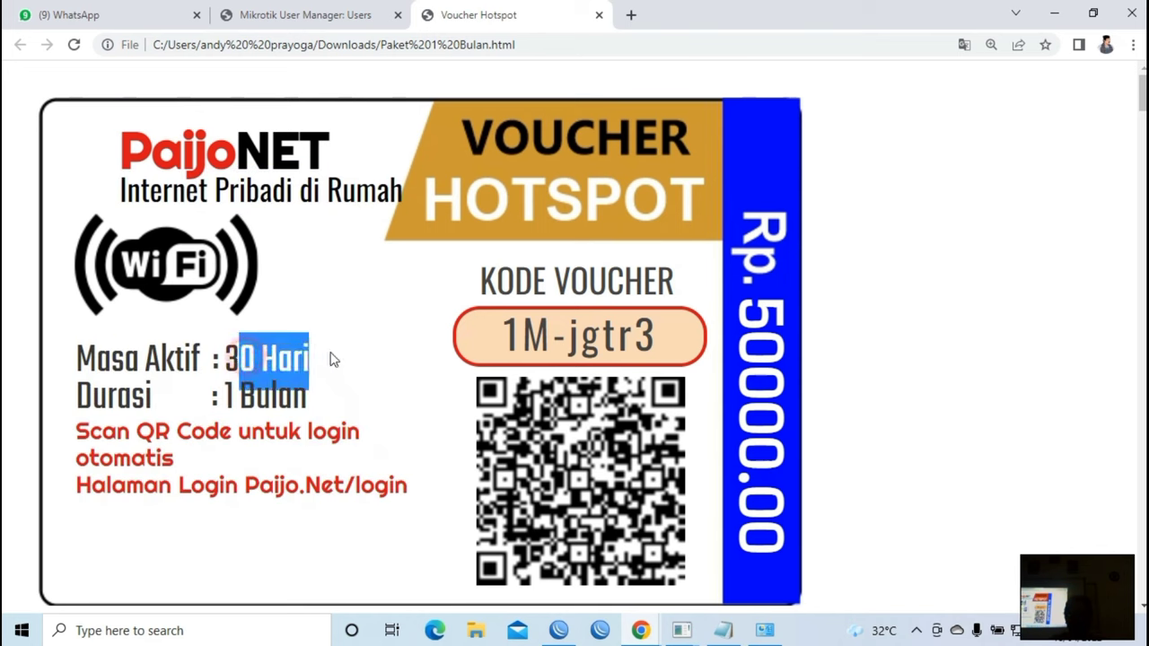
{"action": "left_click", "coordinate": [185, 377]}
{"action": "left_click_drag", "start_coordinate": [243, 392], "coordinate": [321, 402]}
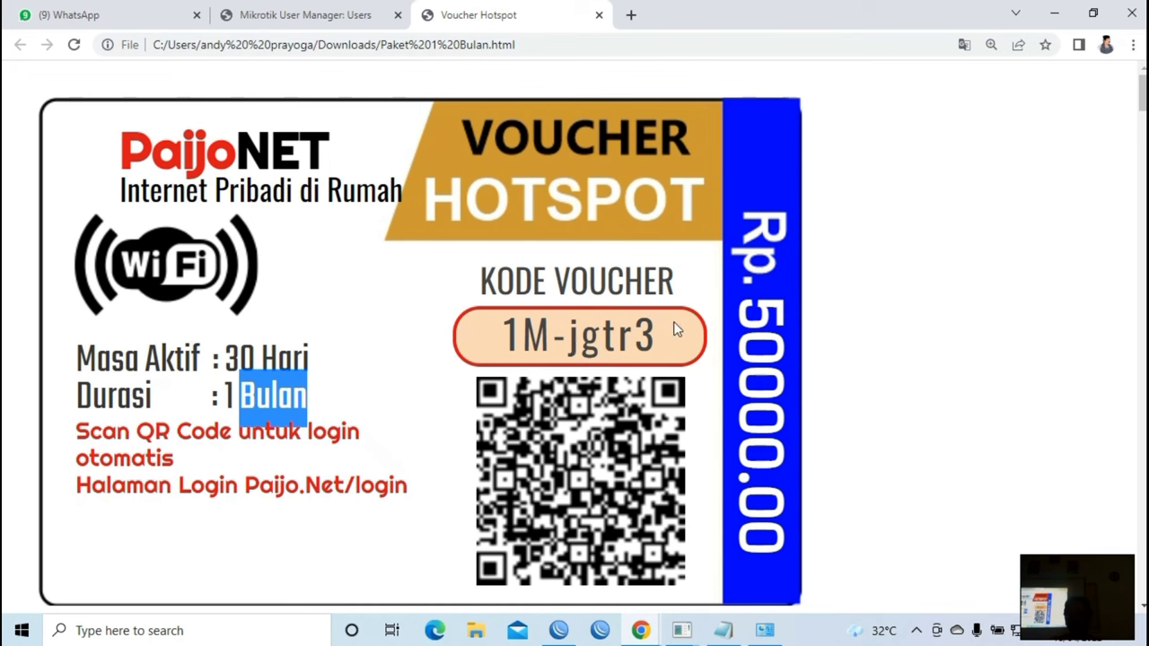
{"action": "left_click_drag", "start_coordinate": [789, 228], "coordinate": [799, 592]}
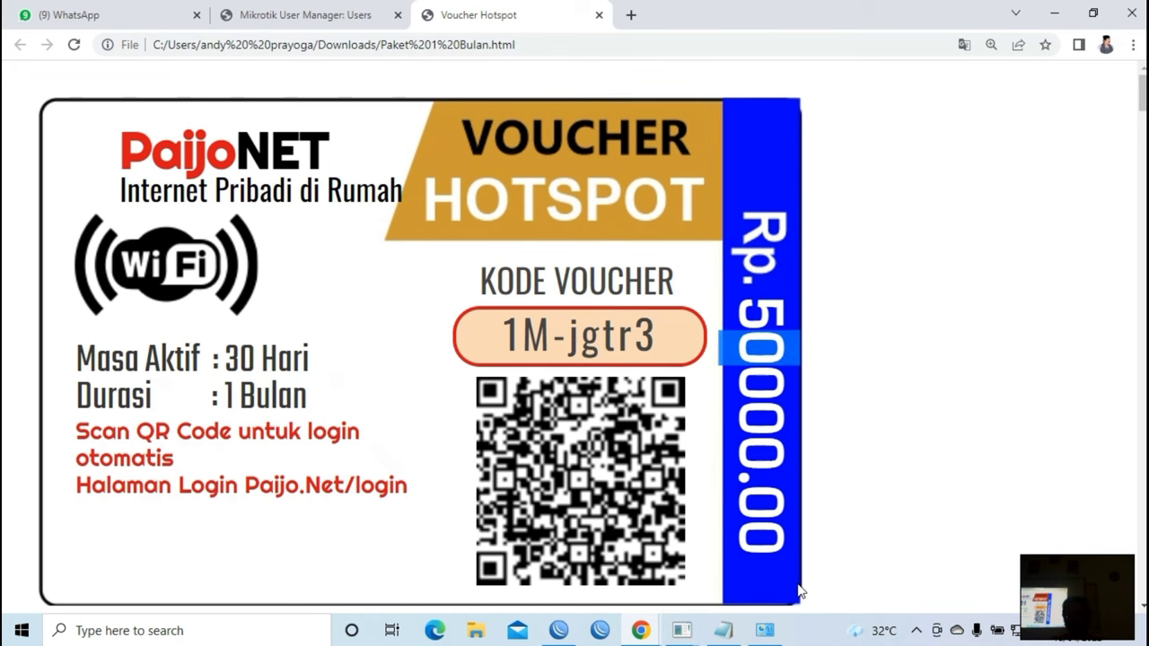
{"action": "left_click", "coordinate": [1014, 463]}
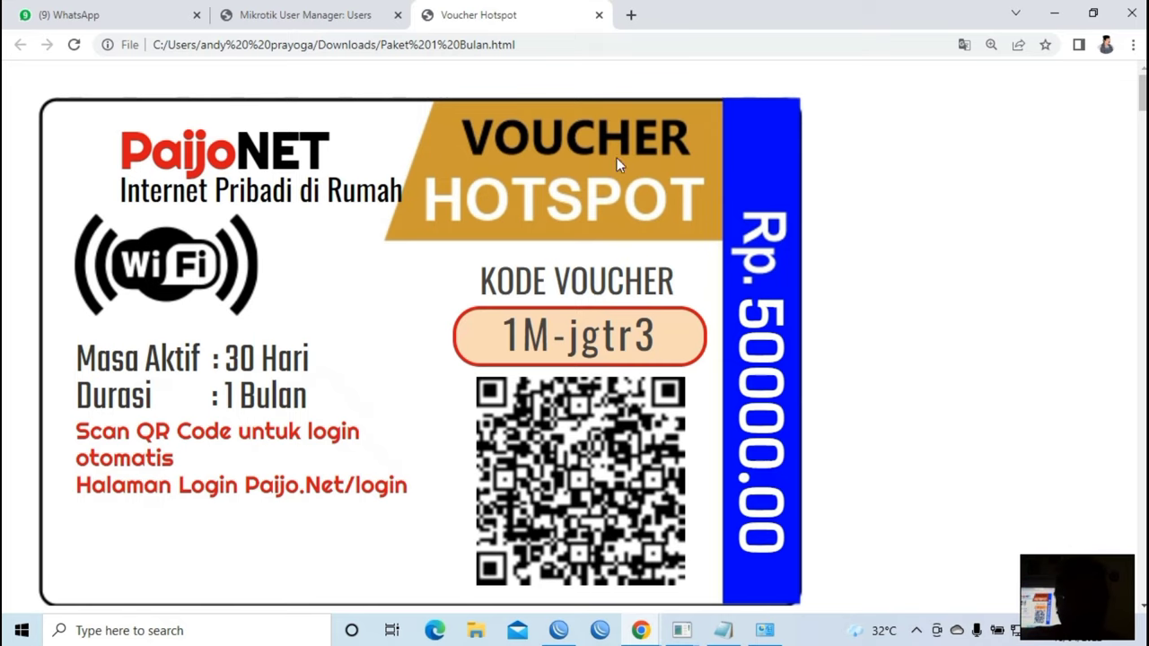
{"action": "scroll", "coordinate": [912, 188], "scroll_direction": "down", "scroll_amount": 2}
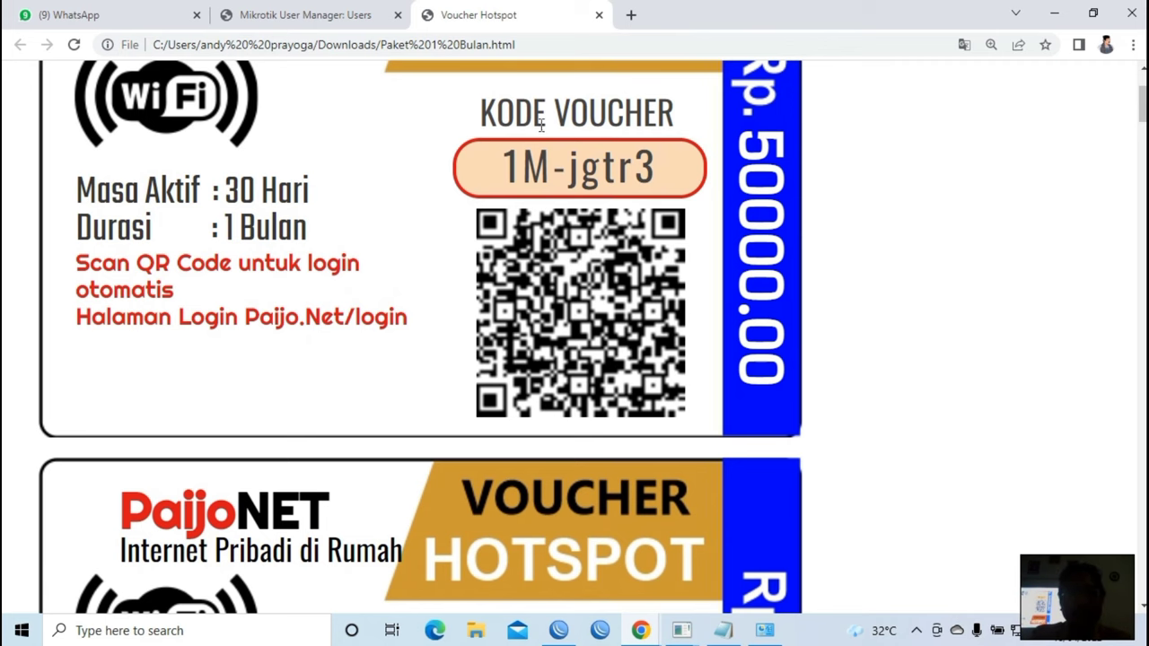
{"action": "left_click", "coordinate": [303, 14]}
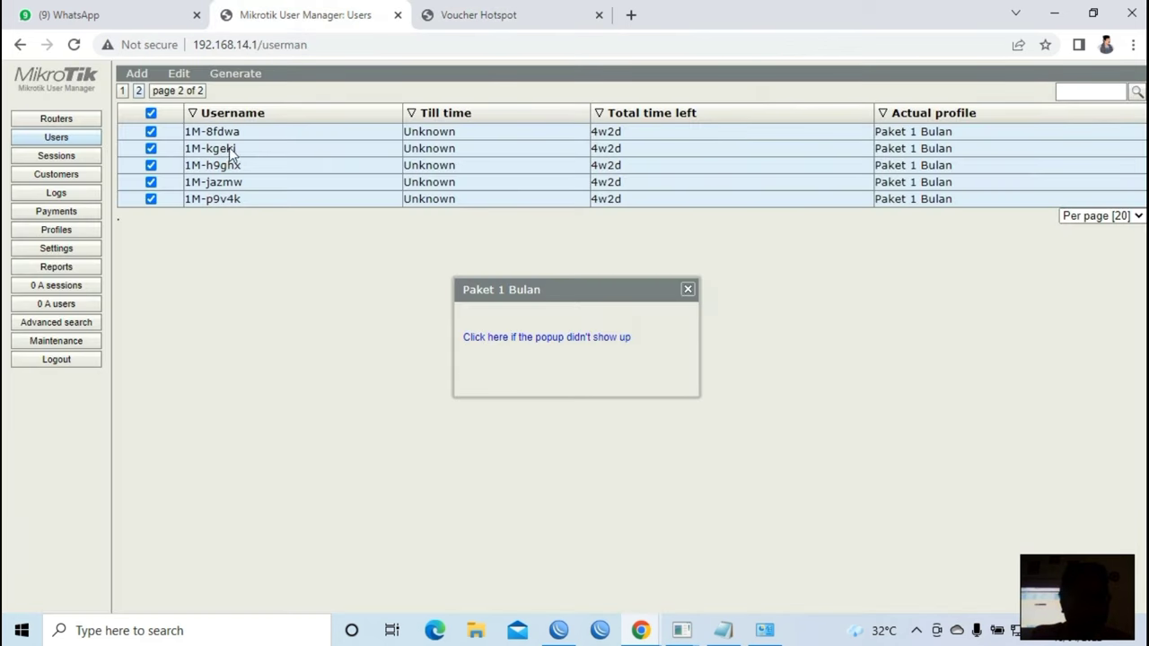
Copy the first 1D- voucher's username from its user details, then close the details.
{"action": "left_click", "coordinate": [123, 91]}
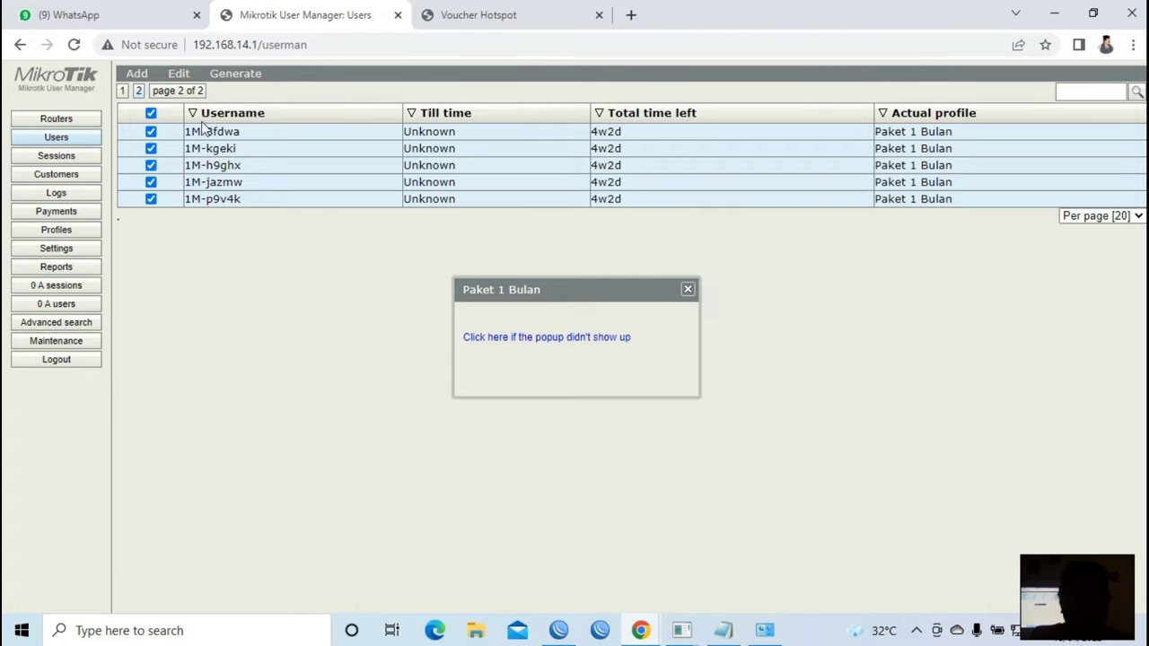
{"action": "left_click", "coordinate": [687, 289]}
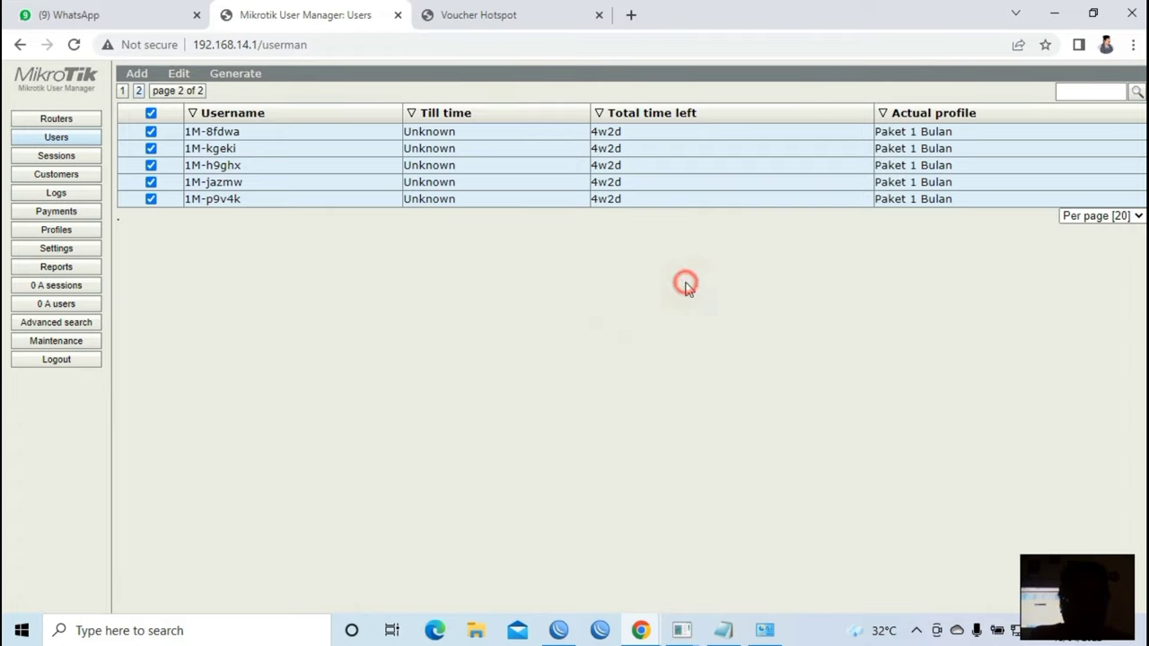
{"action": "left_click", "coordinate": [123, 91]}
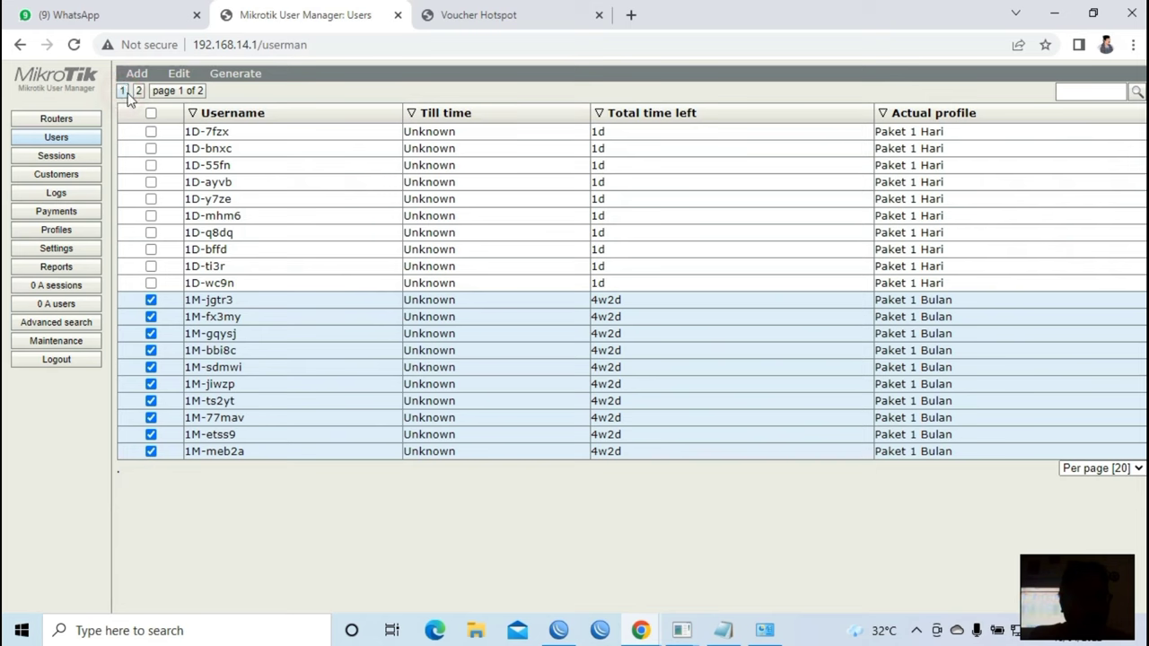
{"action": "left_click", "coordinate": [213, 132]}
{"action": "left_click_drag", "start_coordinate": [613, 186], "coordinate": [532, 185]}
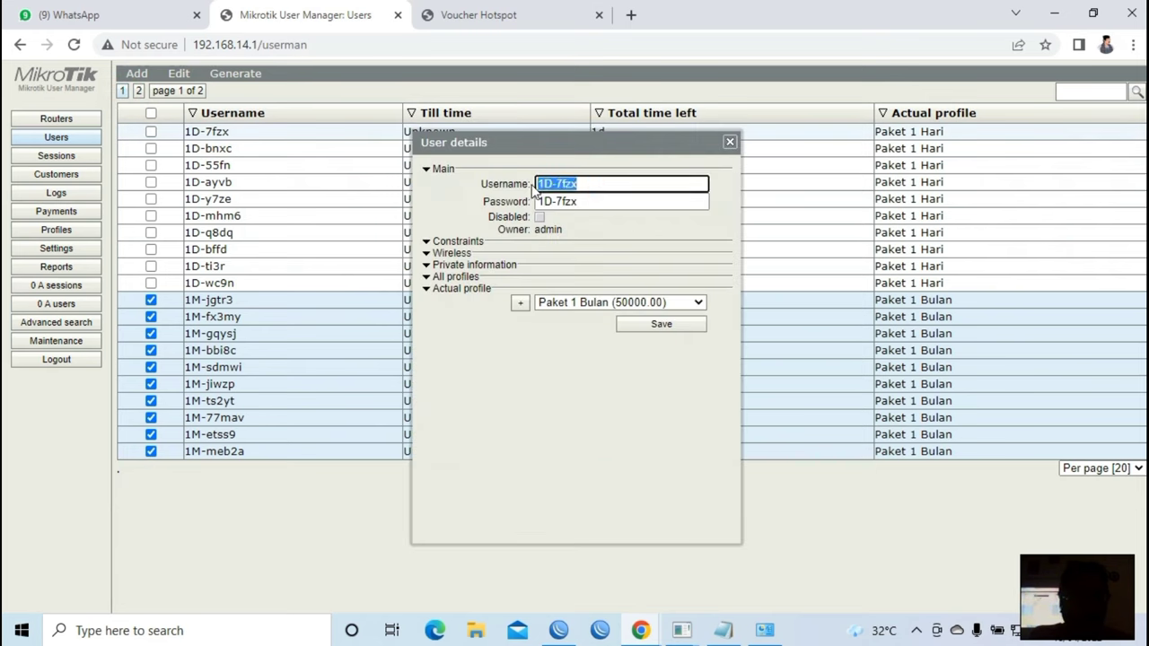
{"action": "right_click", "coordinate": [550, 183]}
{"action": "left_click", "coordinate": [600, 252]}
{"action": "left_click", "coordinate": [730, 143]}
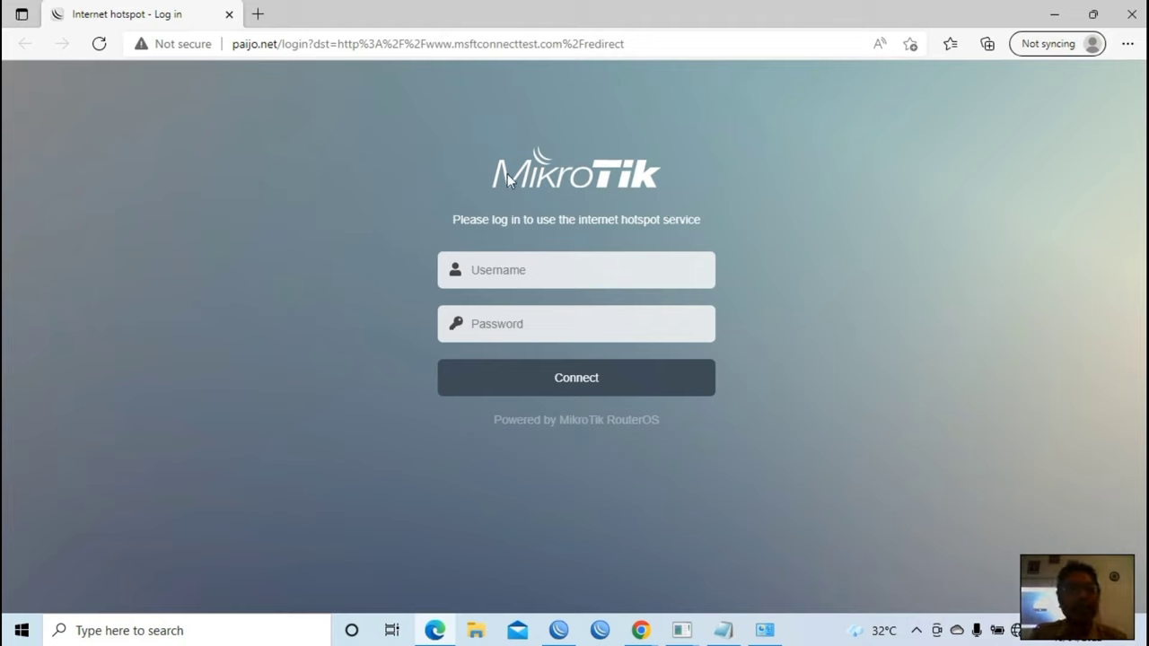
Log in to the hotspot in Edge using the one-day voucher code as username and password.
{"action": "left_click", "coordinate": [546, 274]}
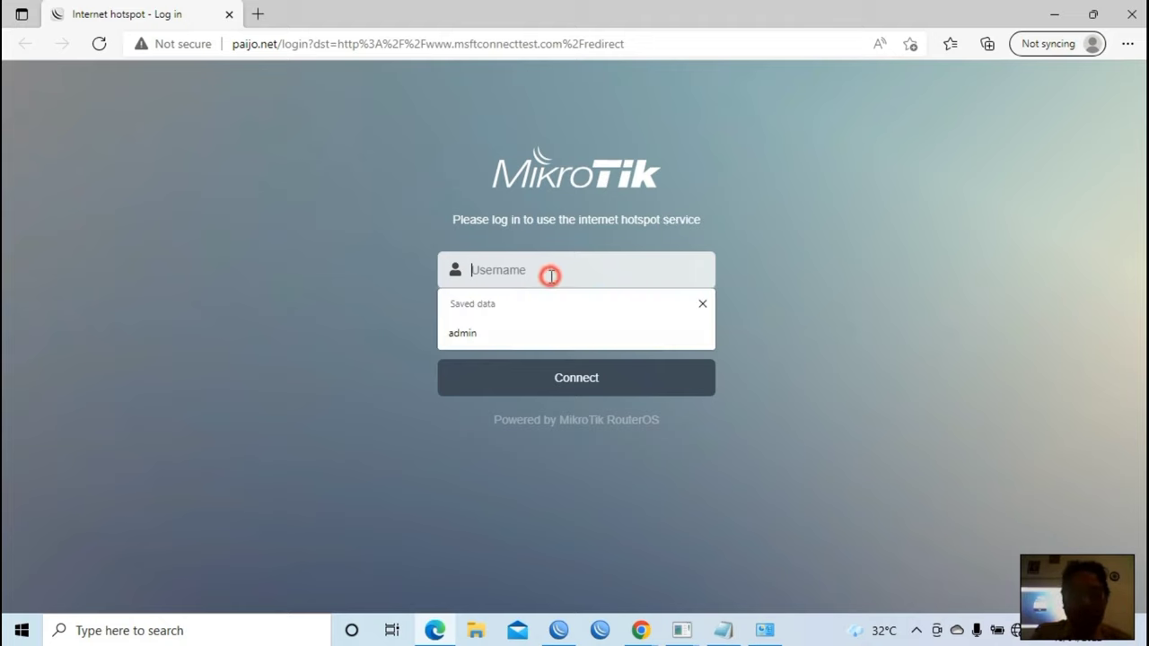
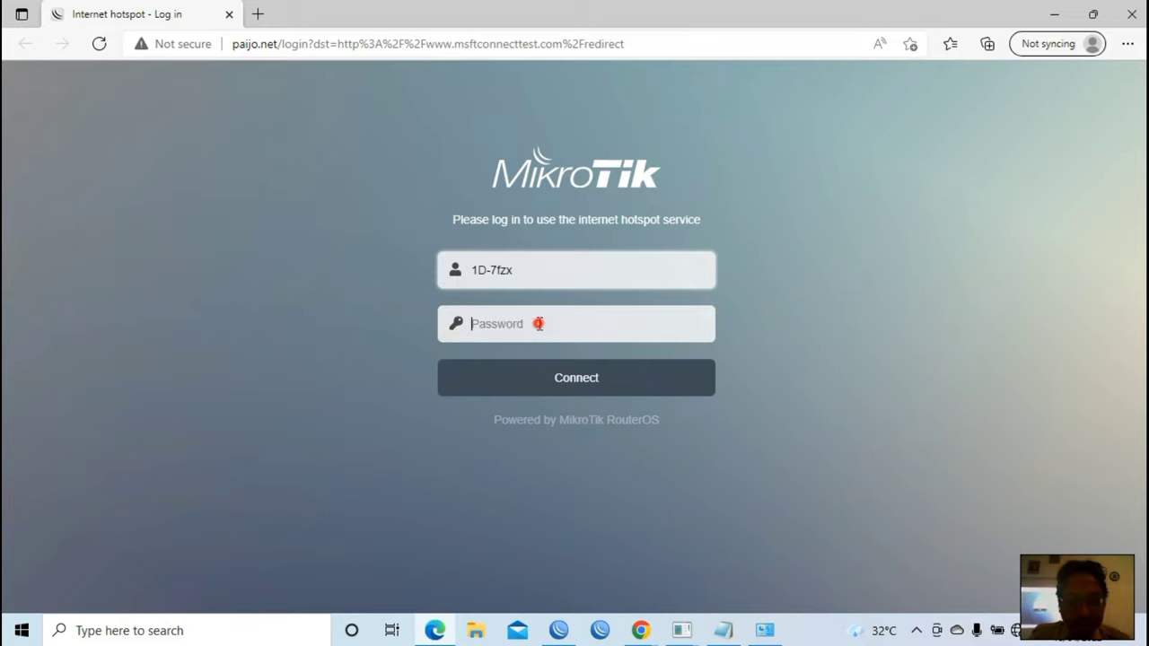
{"action": "left_click", "coordinate": [538, 324]}
{"action": "left_click", "coordinate": [550, 383]}
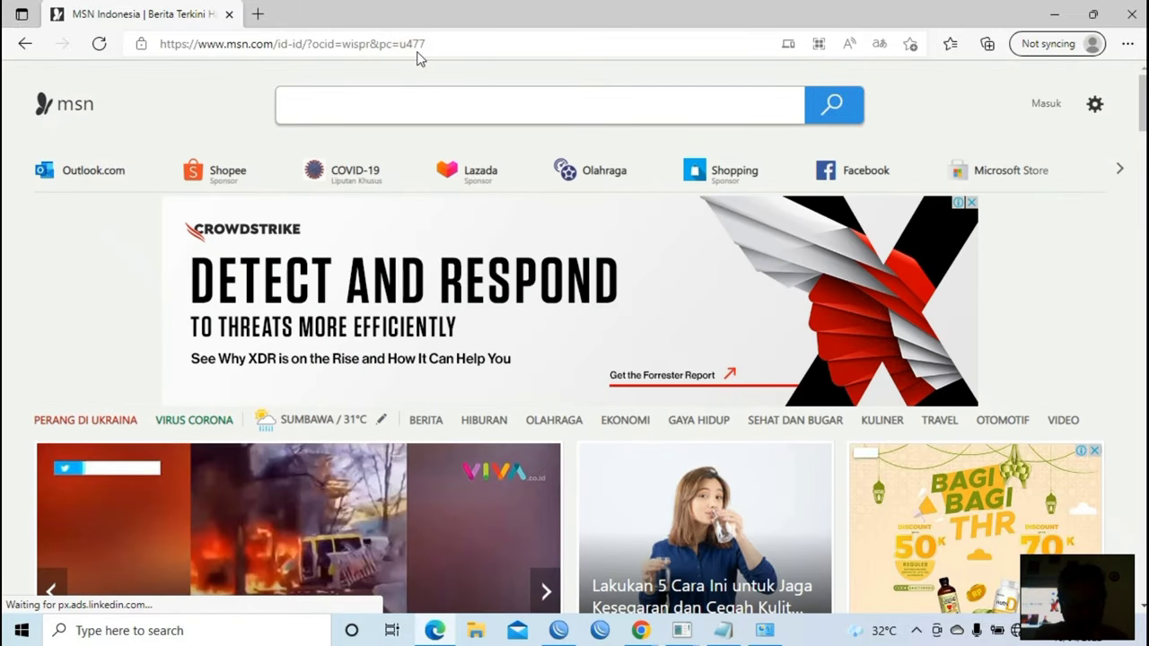
Start typing 'stat' in Edge's address bar to search for the hotspot status page.
{"action": "type", "text": "a"}
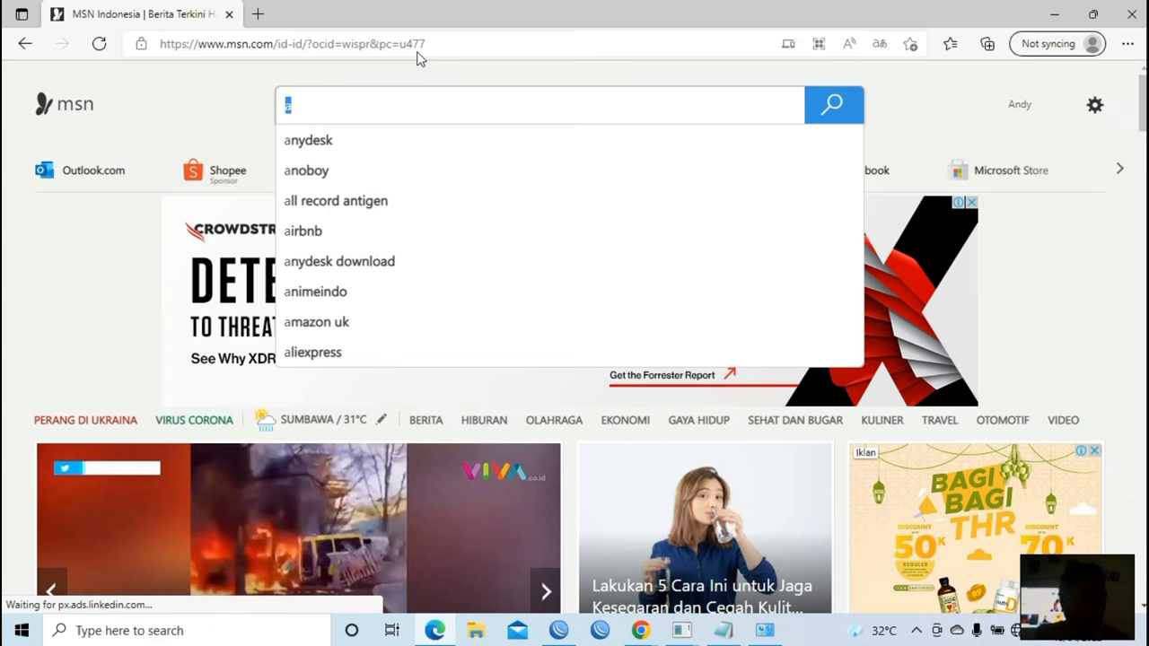
{"action": "left_click", "coordinate": [421, 44]}
{"action": "type", "text": "stat"}
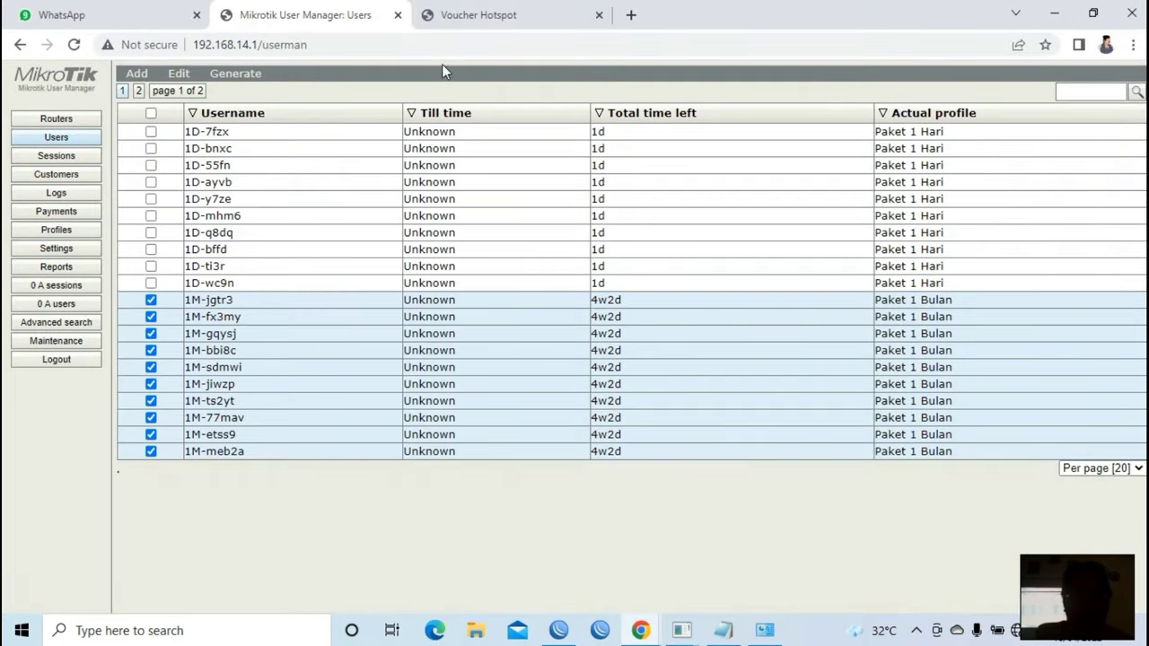
Copy the username of the first 1-day voucher user from its details window.
{"action": "left_click", "coordinate": [221, 132]}
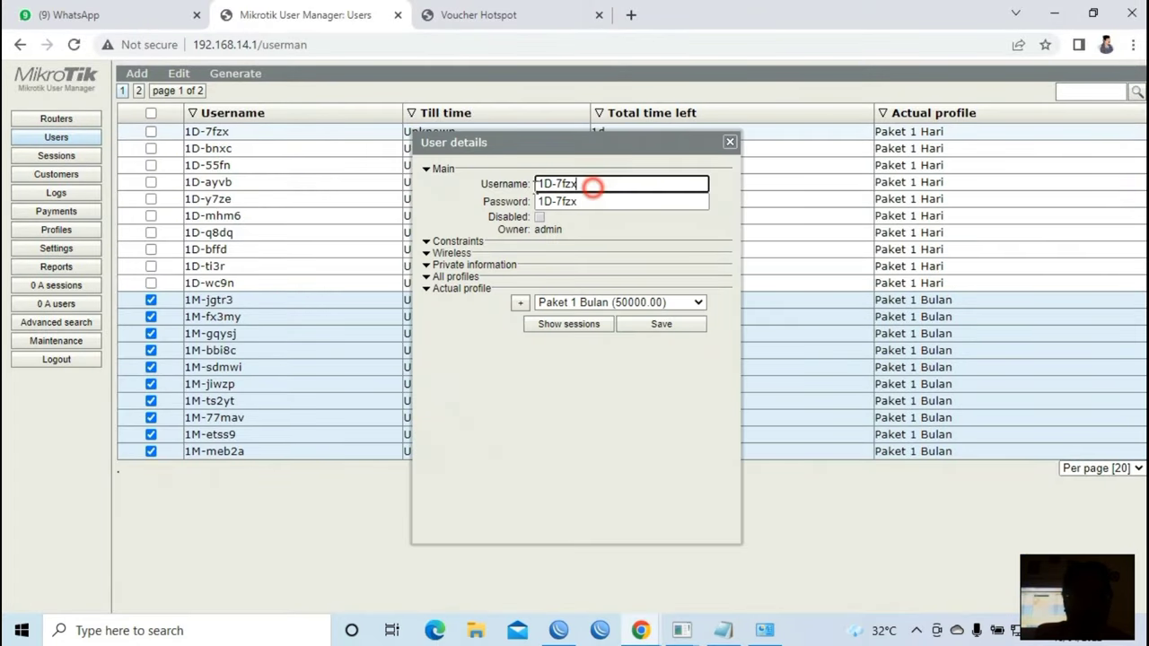
{"action": "left_click_drag", "start_coordinate": [590, 185], "coordinate": [492, 194]}
{"action": "right_click", "coordinate": [569, 187]}
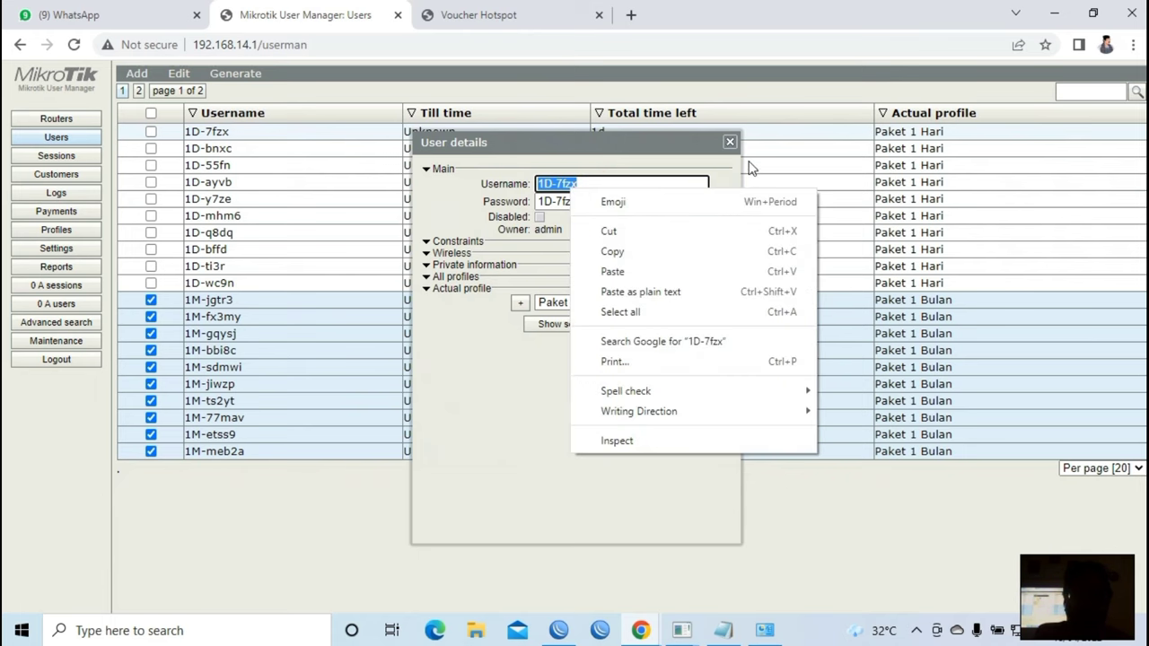
{"action": "left_click", "coordinate": [730, 142]}
{"action": "left_click", "coordinate": [730, 142]}
Load the paijo.net/status hotspot status page in the voucher tab.
{"action": "left_click", "coordinate": [503, 15]}
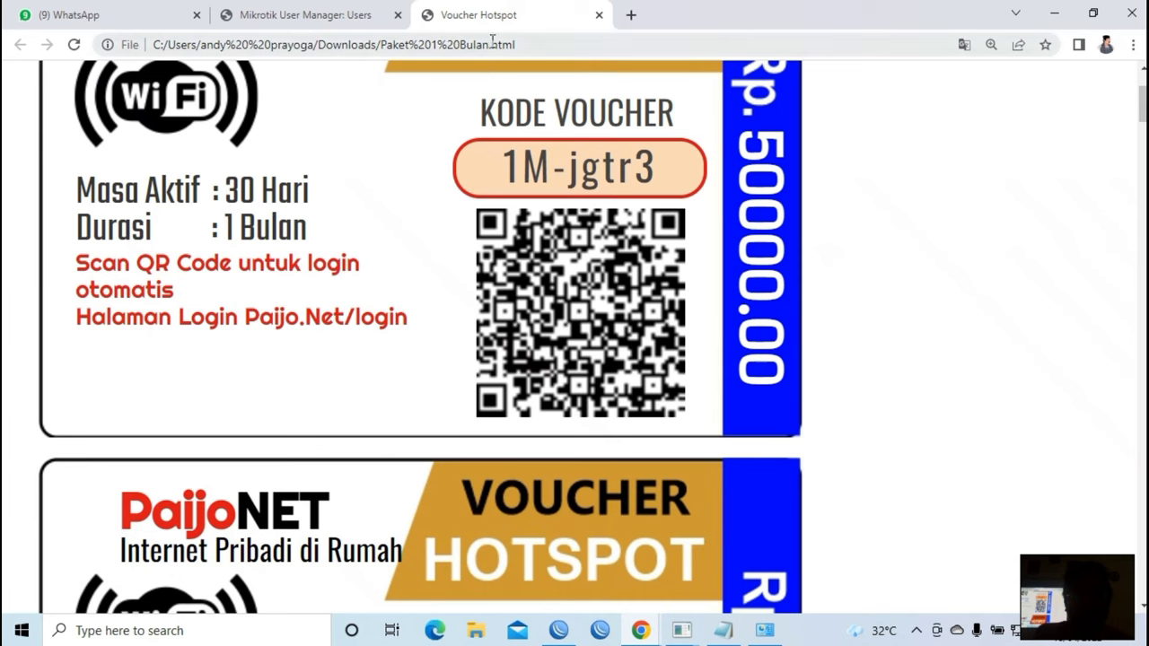
{"action": "left_click", "coordinate": [491, 44]}
{"action": "type", "text": "stat"}
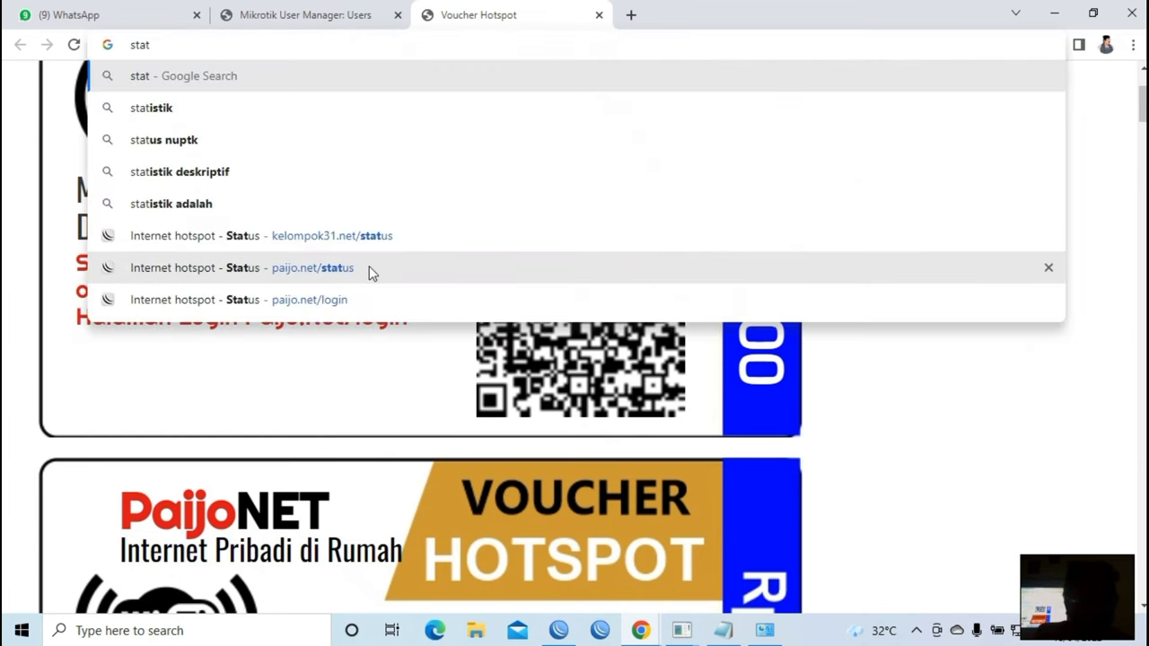
{"action": "left_click", "coordinate": [369, 268]}
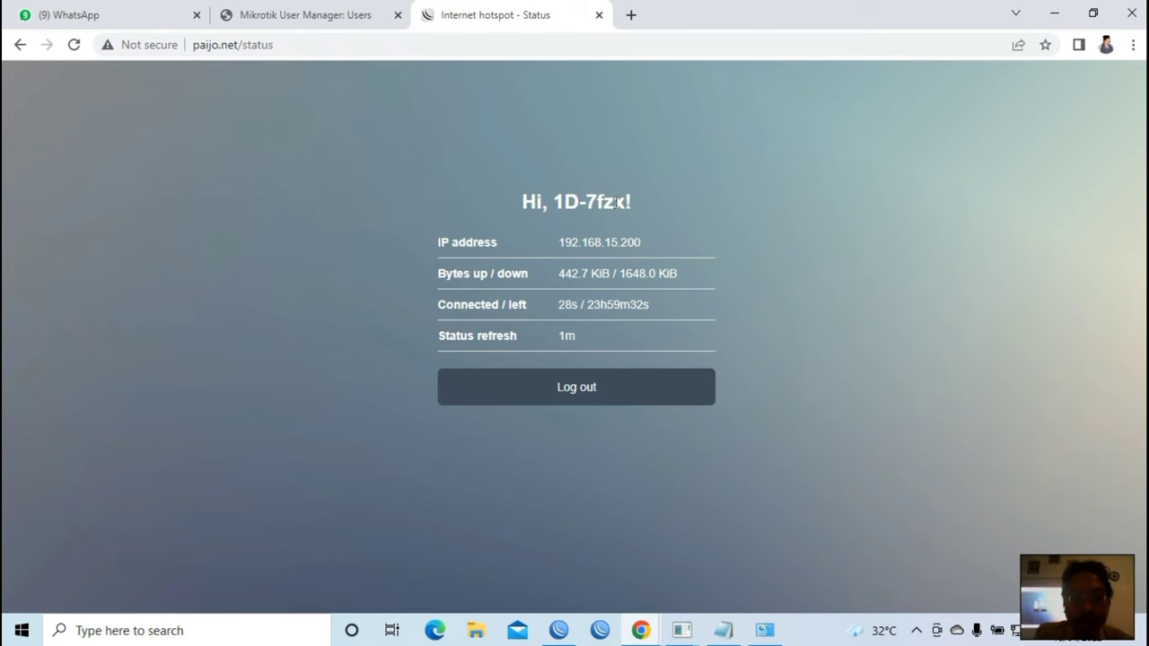
Reload the User Manager users list and show its one active session.
{"action": "left_click", "coordinate": [303, 7]}
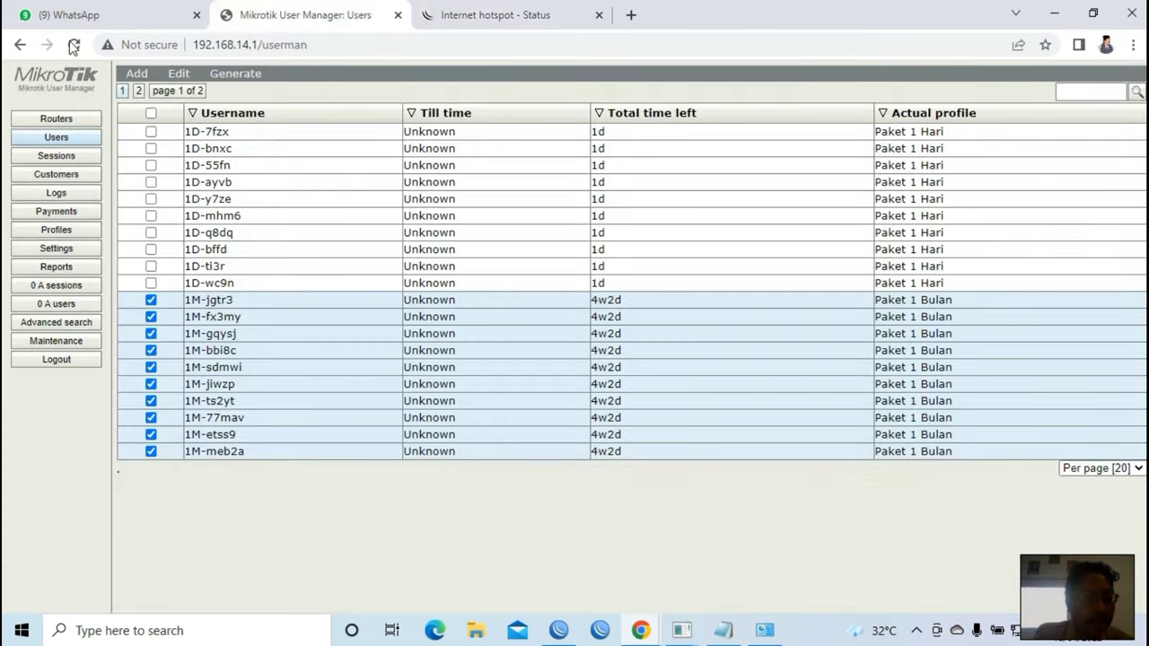
{"action": "left_click", "coordinate": [73, 44]}
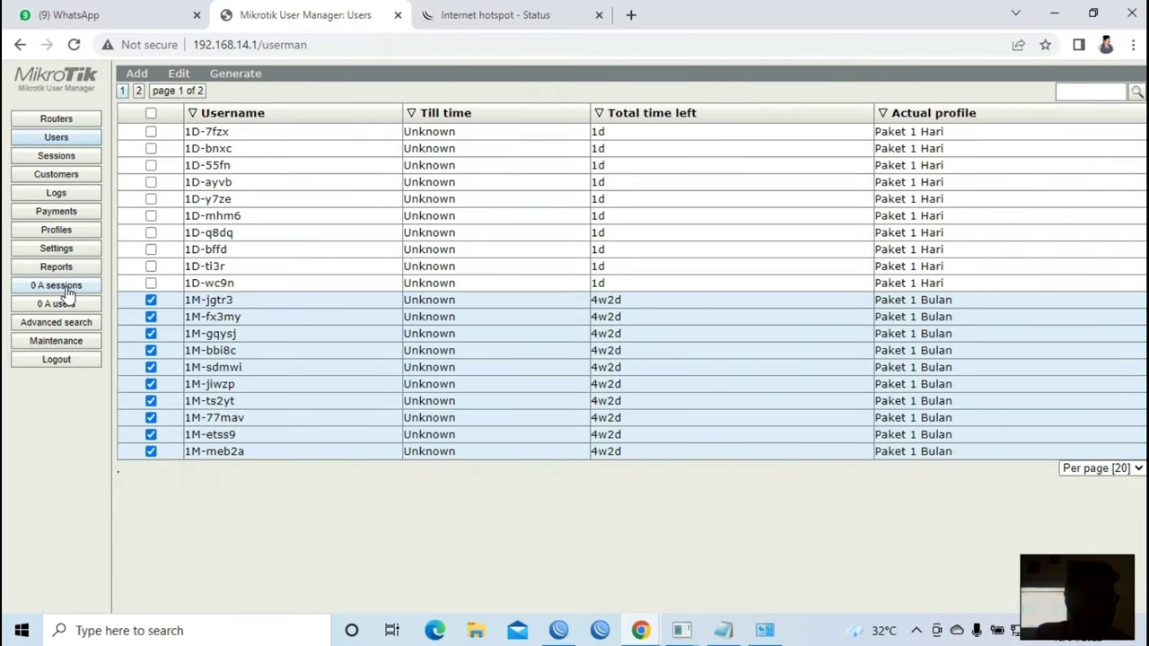
{"action": "left_click", "coordinate": [65, 136]}
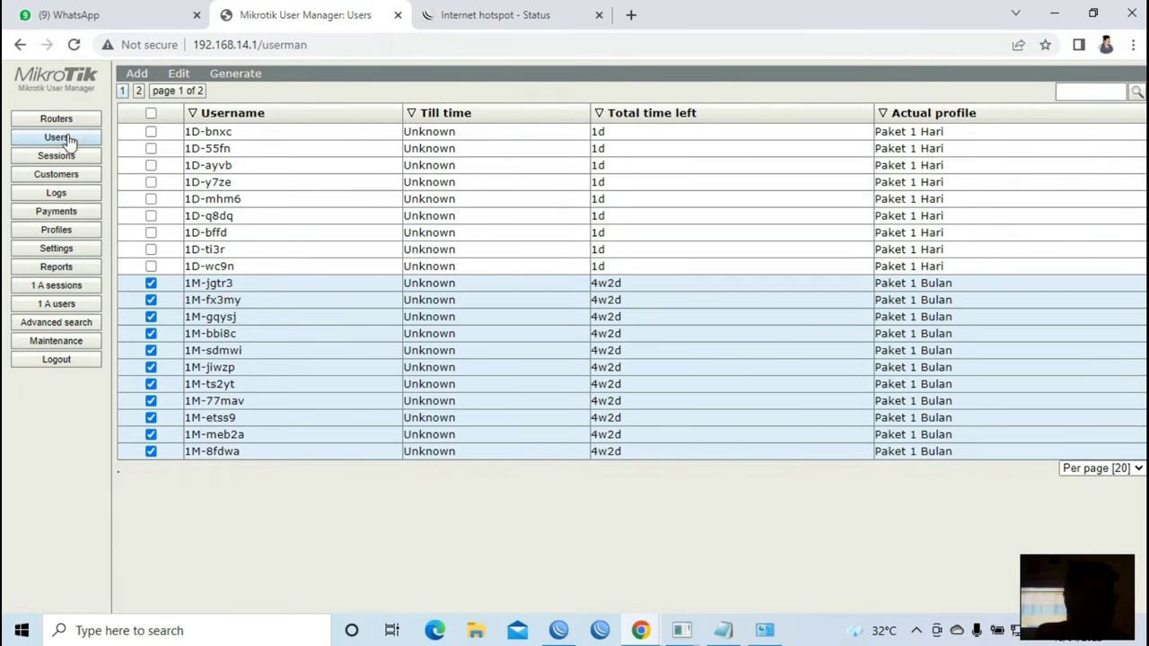
{"action": "left_click", "coordinate": [71, 285]}
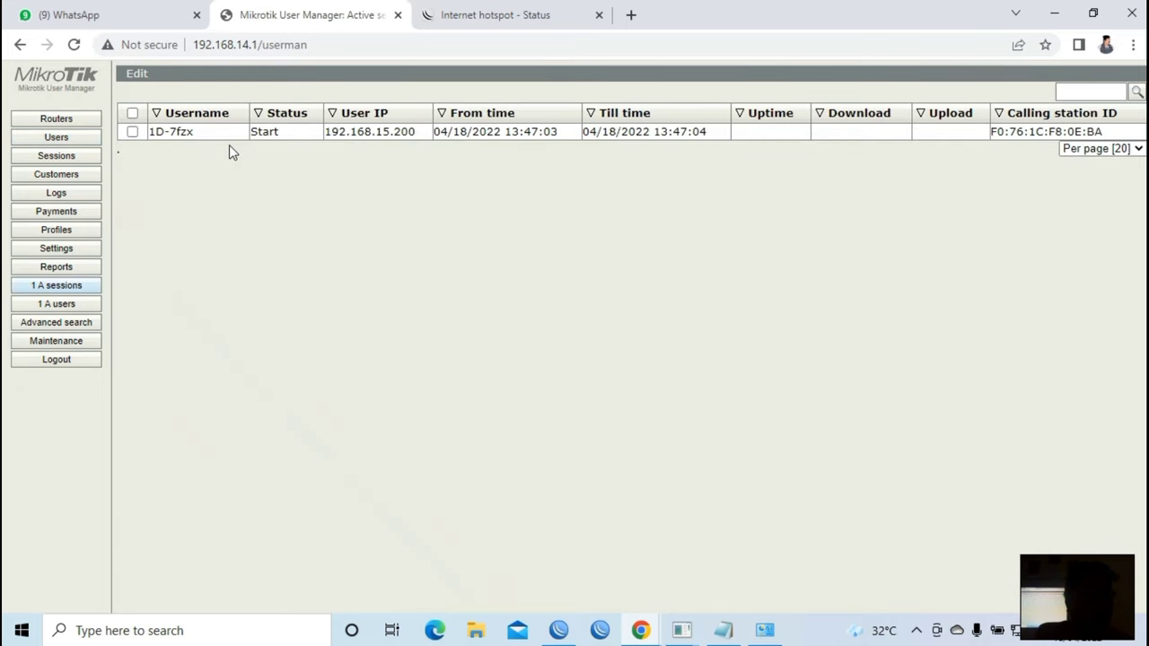
{"action": "left_click", "coordinate": [555, 630]}
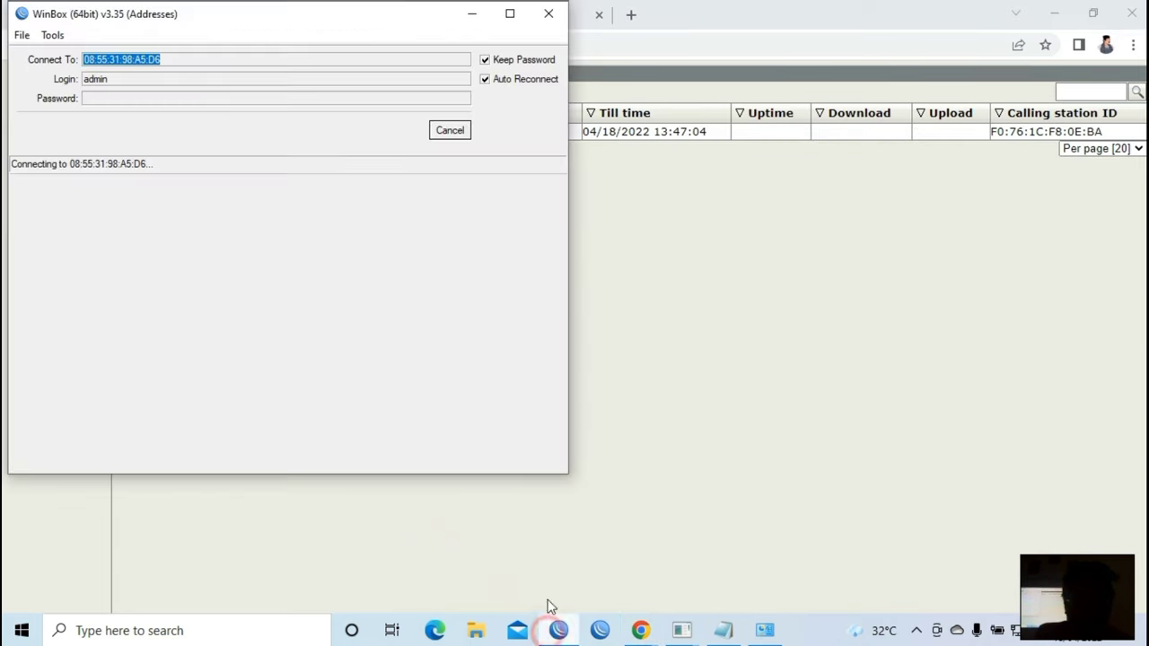
Cancel the stalled attempt and connect to the Paijo router from the neighbours list.
{"action": "left_click", "coordinate": [449, 131]}
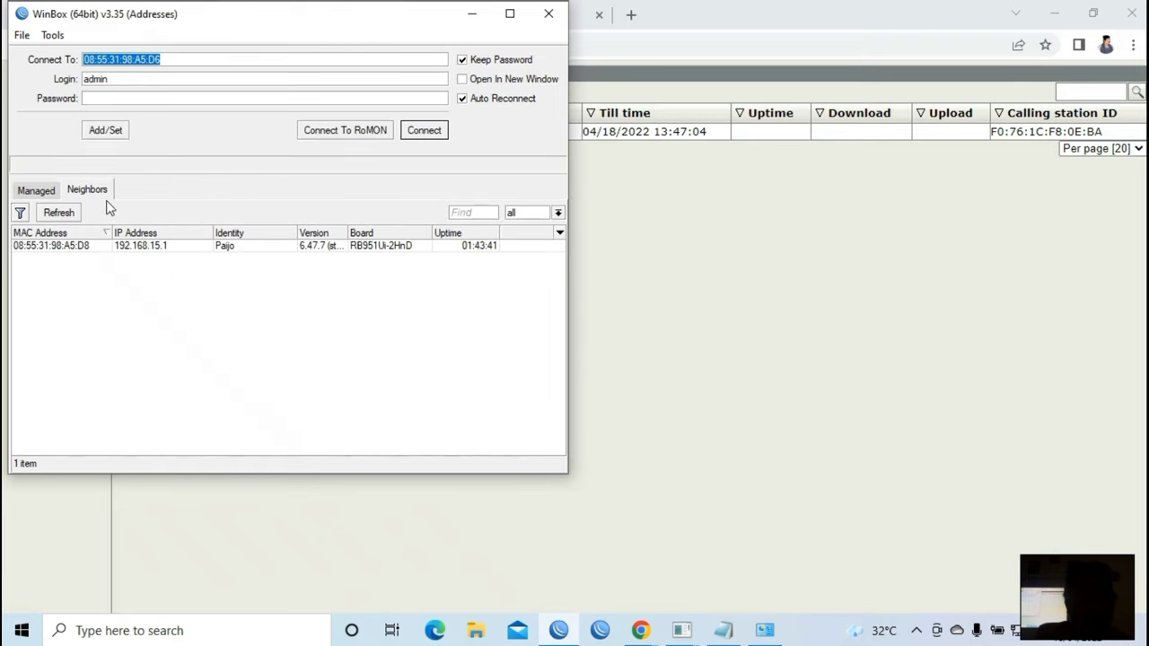
{"action": "left_click", "coordinate": [135, 245]}
{"action": "left_click", "coordinate": [406, 131]}
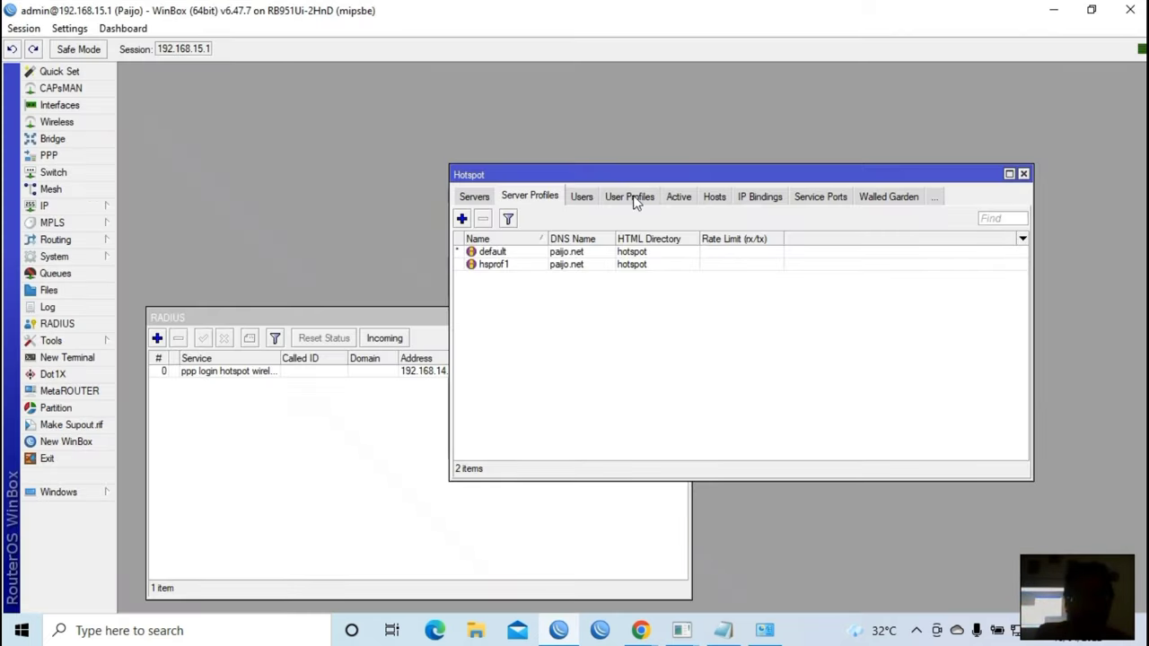
Show the active hotspot1 session and close the RADIUS window.
{"action": "left_click", "coordinate": [683, 198]}
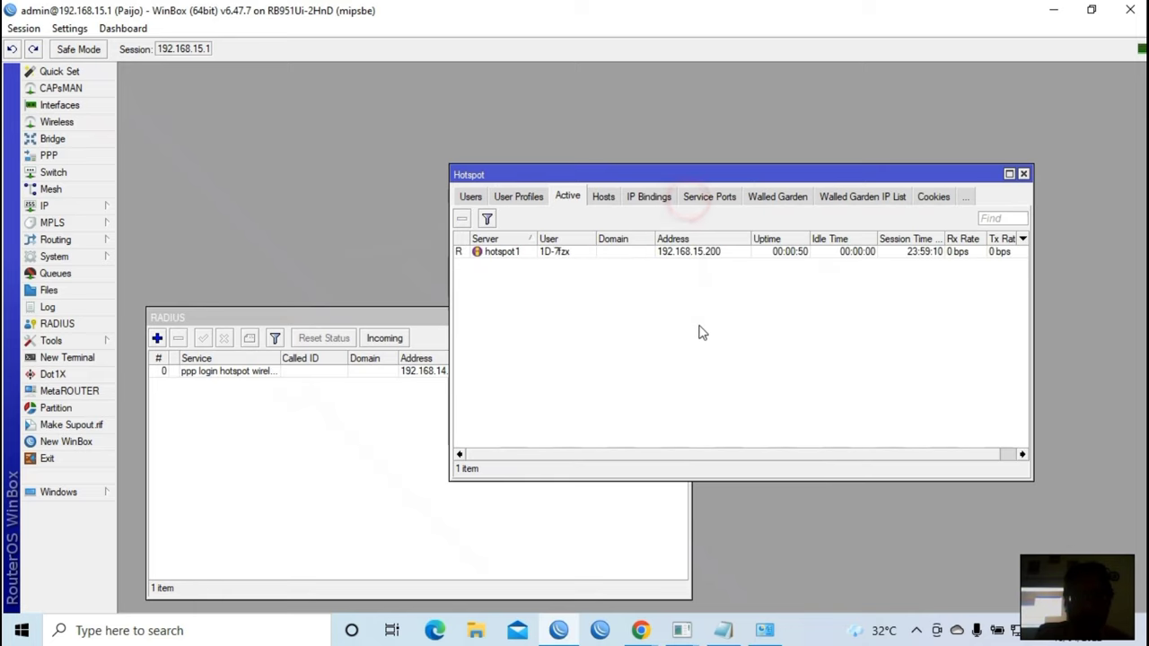
{"action": "left_click", "coordinate": [566, 254]}
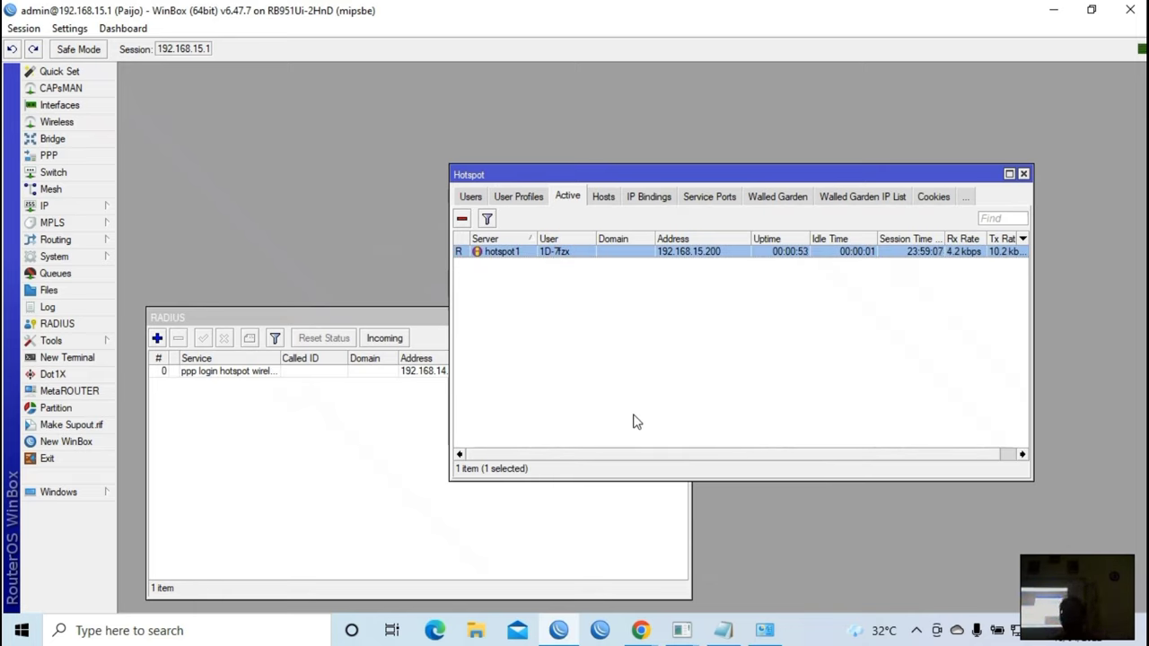
{"action": "left_click", "coordinate": [320, 487]}
{"action": "left_click", "coordinate": [682, 317]}
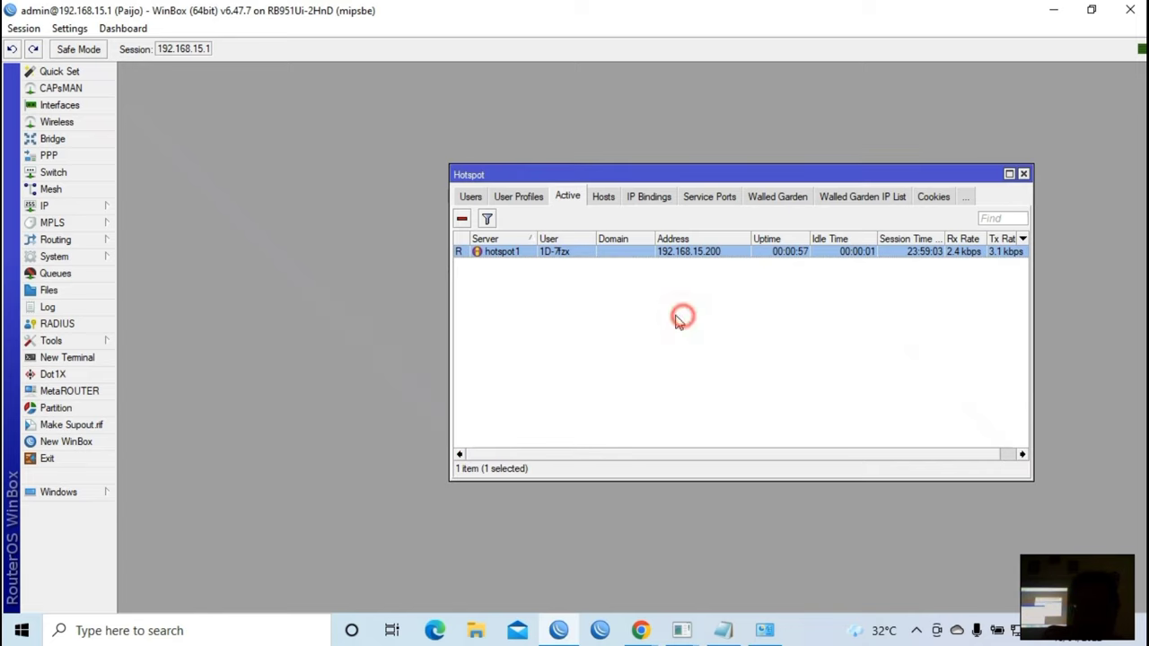
Open DHCP Server leases above the Hotspot window and close an extra Chrome window.
{"action": "left_click", "coordinate": [45, 206]}
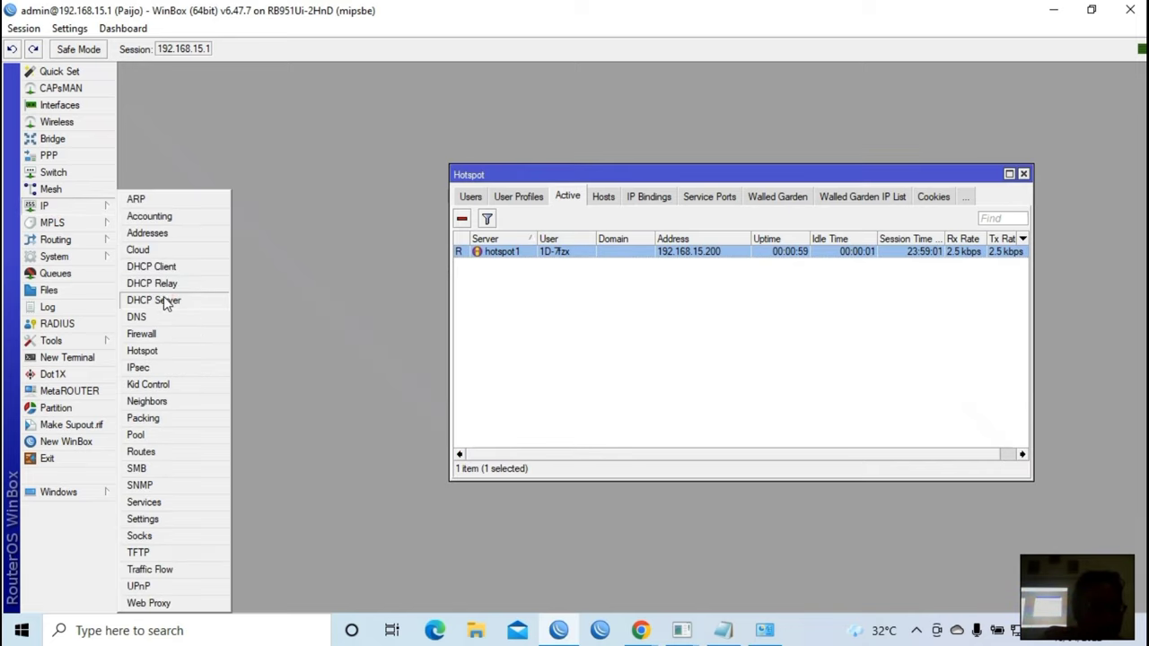
{"action": "left_click", "coordinate": [165, 302]}
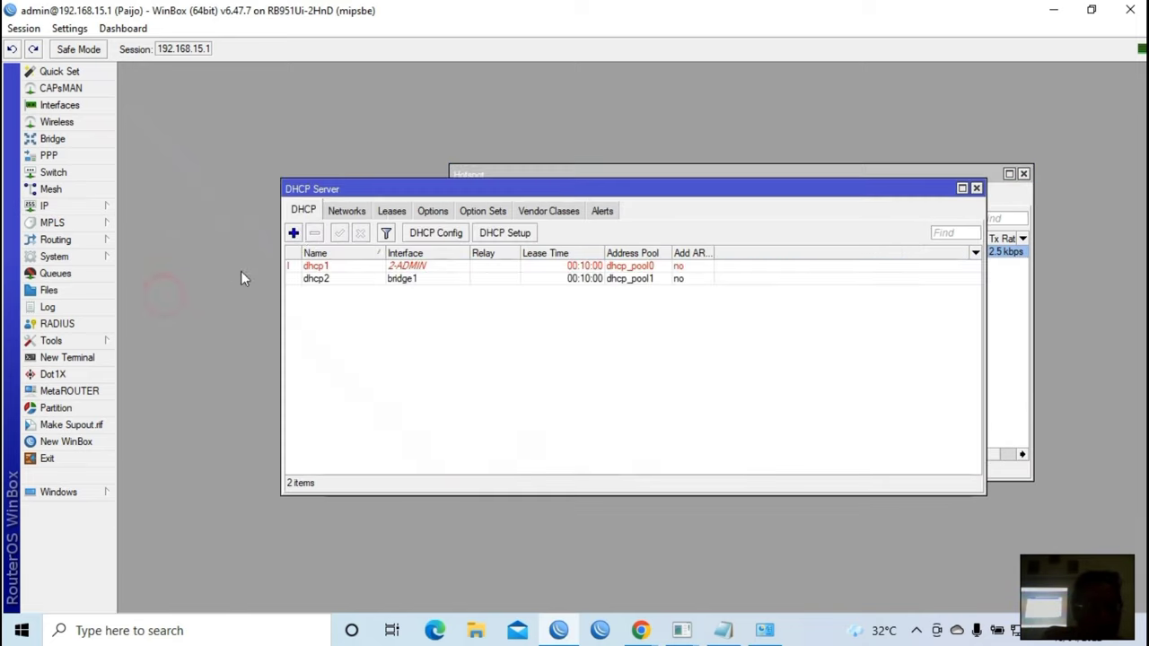
{"action": "left_click", "coordinate": [392, 212]}
{"action": "left_click_drag", "start_coordinate": [336, 189], "coordinate": [173, 76]}
{"action": "left_click", "coordinate": [628, 389]}
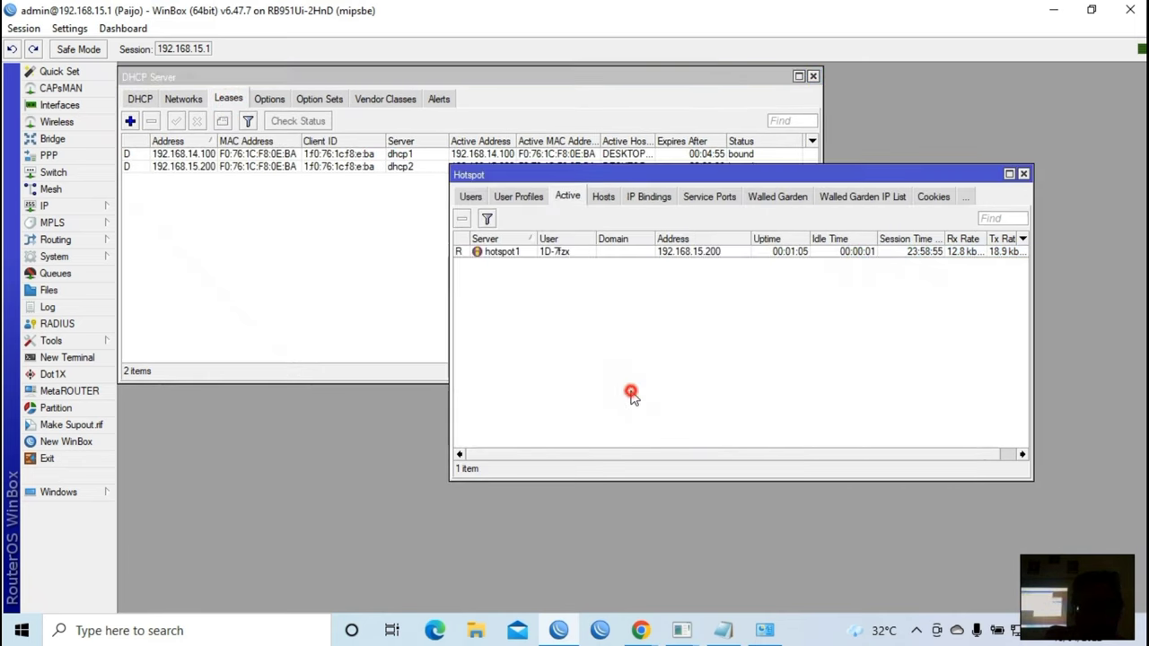
{"action": "left_click_drag", "start_coordinate": [805, 175], "coordinate": [467, 313]}
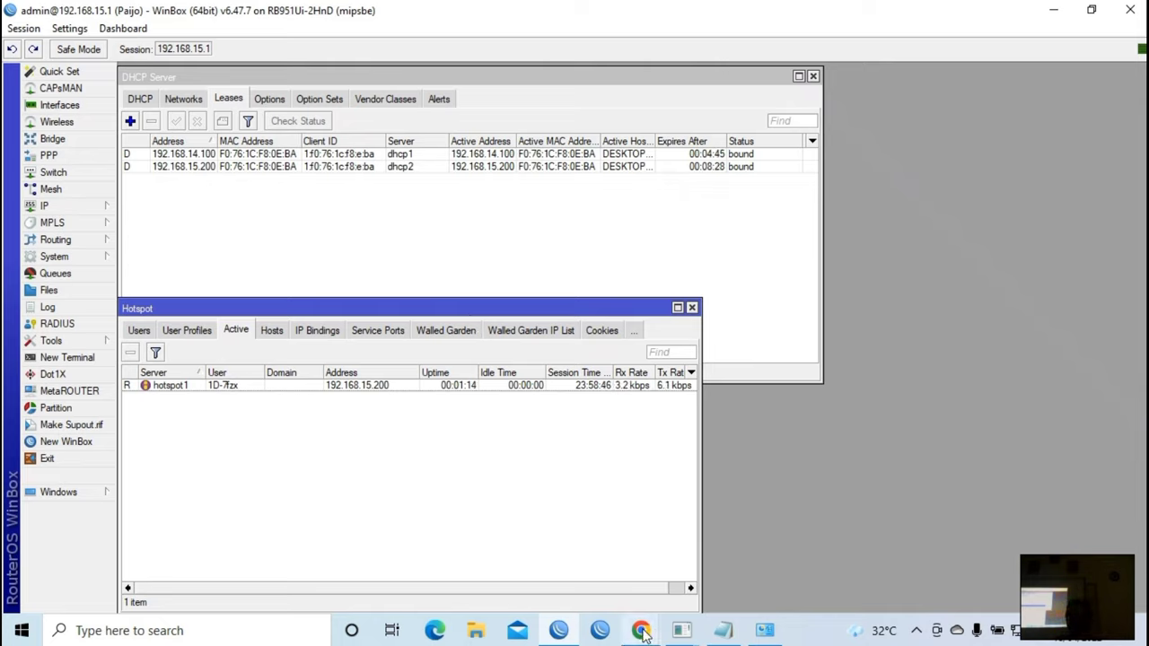
{"action": "mouse_move", "coordinate": [640, 629]}
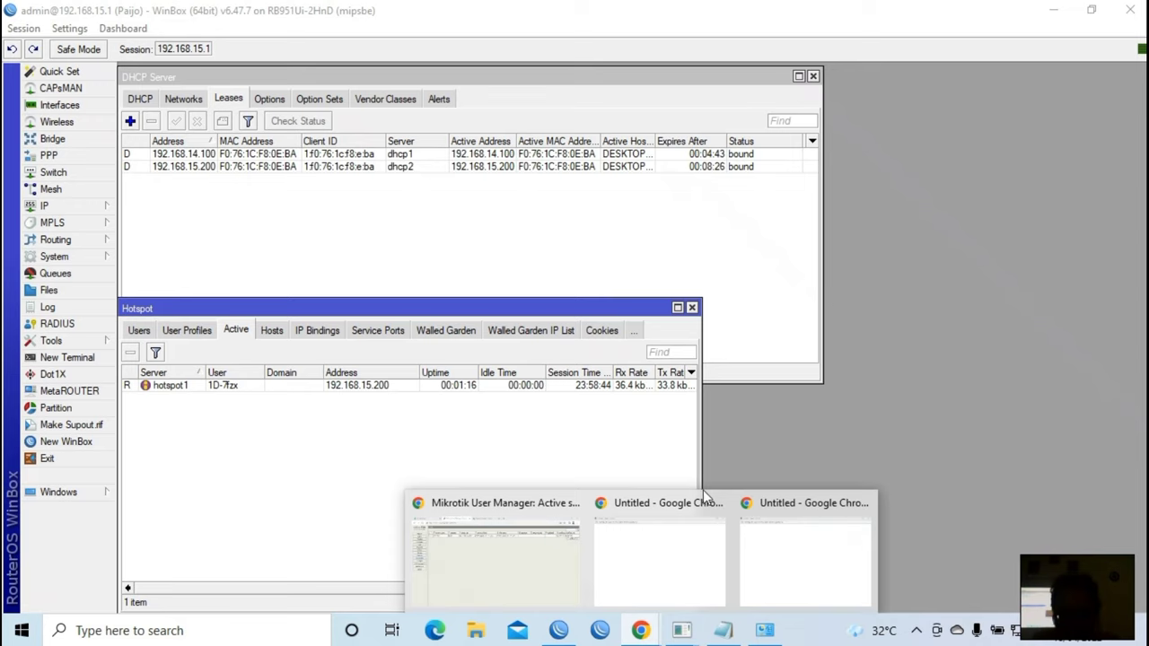
{"action": "left_click", "coordinate": [862, 503]}
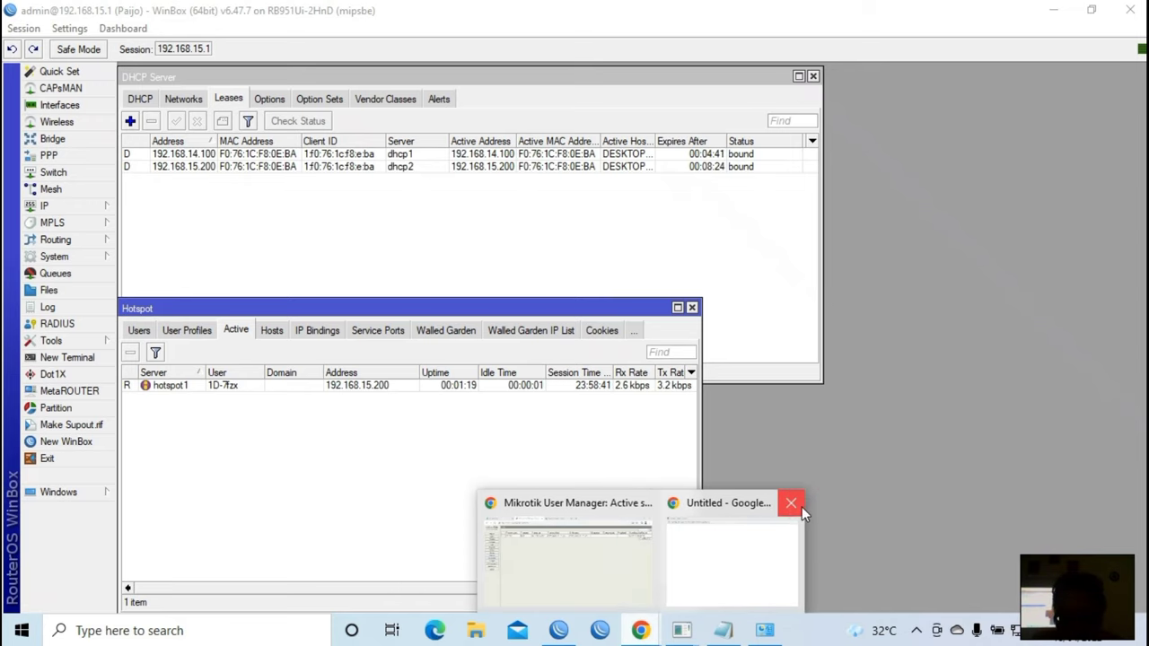
Close the other Chrome window, log the voucher user out, and reload the login page.
{"action": "left_click", "coordinate": [799, 504]}
{"action": "left_click", "coordinate": [673, 509]}
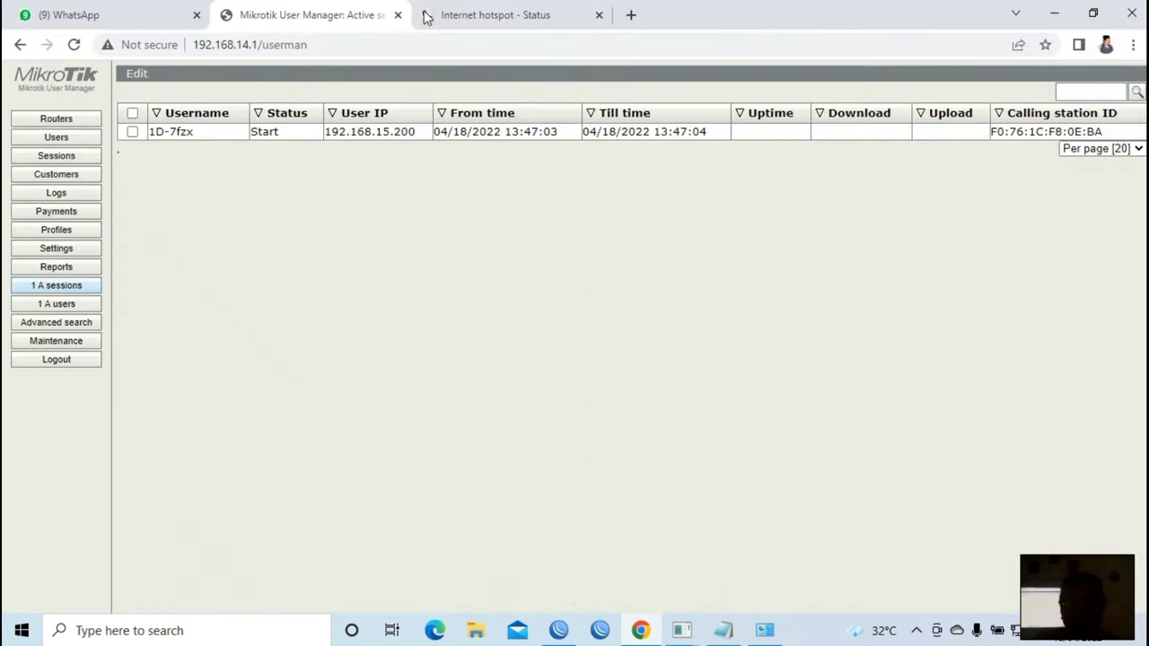
{"action": "left_click", "coordinate": [467, 15]}
{"action": "left_click", "coordinate": [588, 388]}
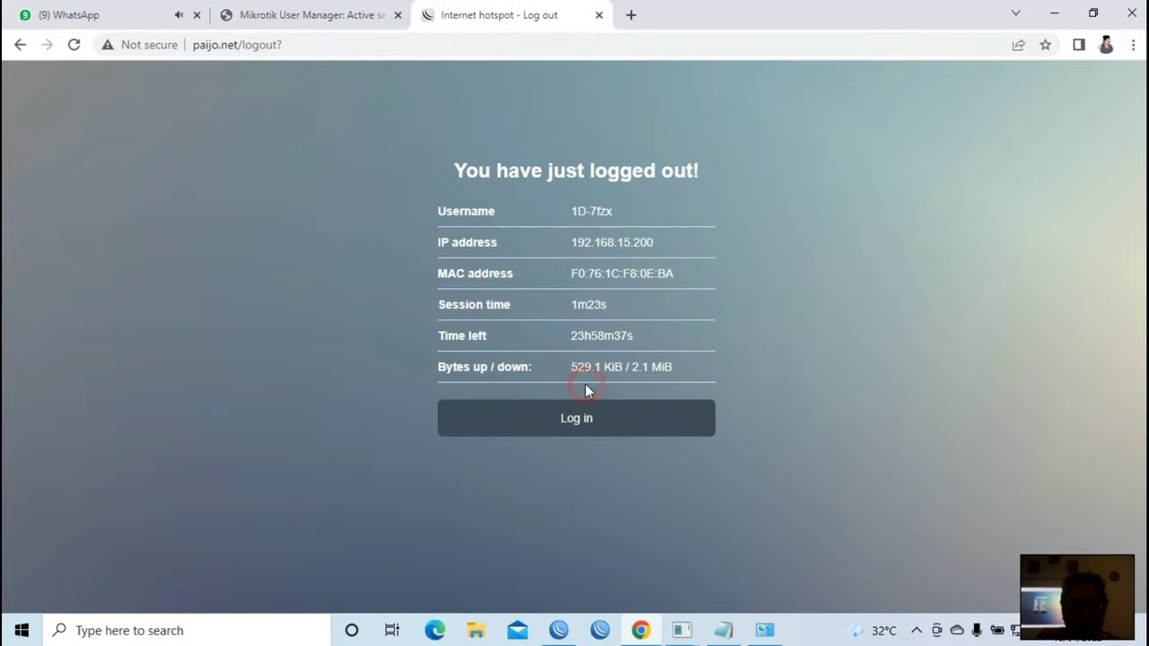
{"action": "left_click", "coordinate": [575, 430]}
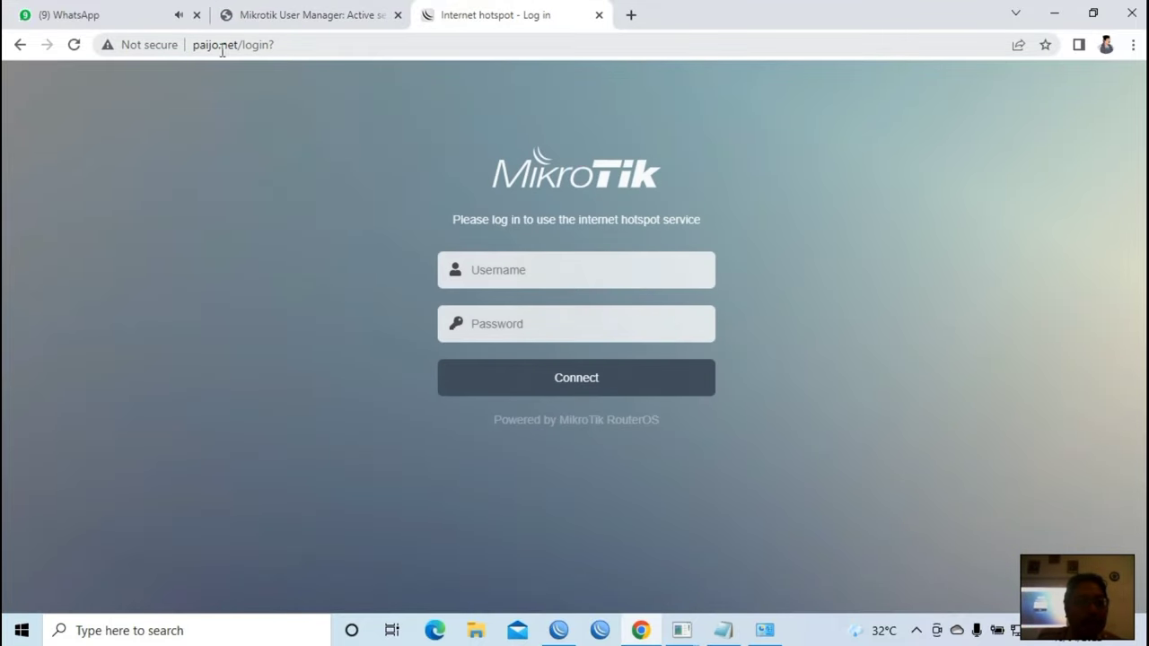
{"action": "left_click", "coordinate": [267, 45]}
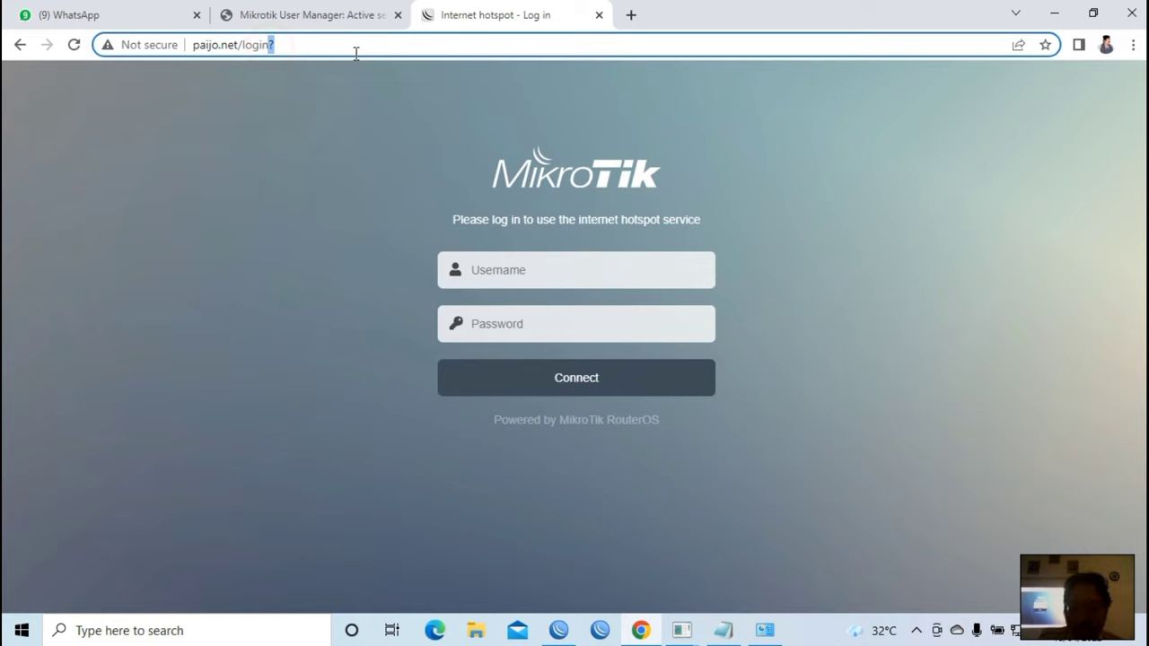
{"action": "key", "text": "Return"}
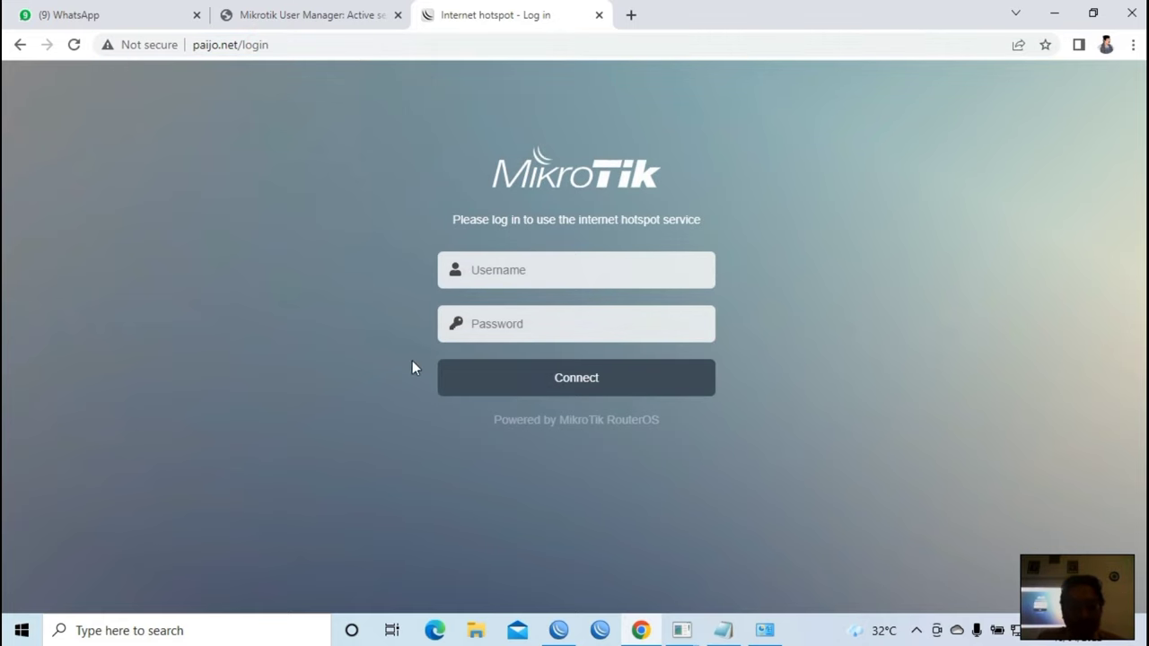
Log back in to the hotspot with the 1-day voucher username and its password.
{"action": "left_click", "coordinate": [481, 272]}
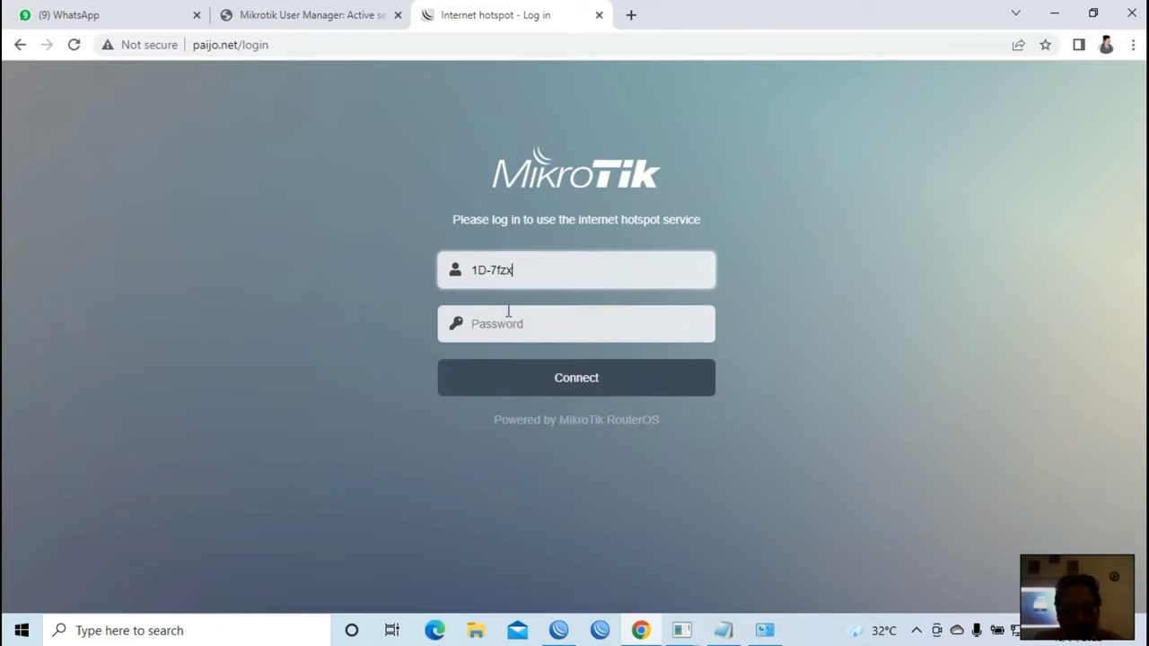
{"action": "left_click", "coordinate": [508, 312]}
{"action": "type", "text": "*******"}
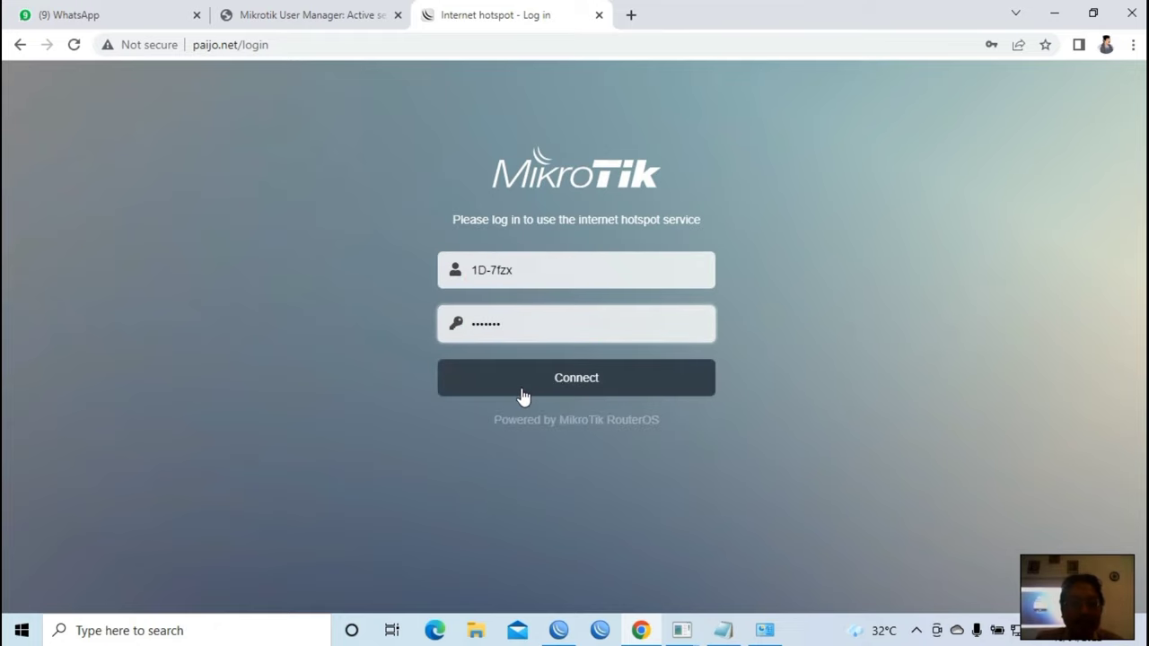
{"action": "left_click", "coordinate": [524, 395]}
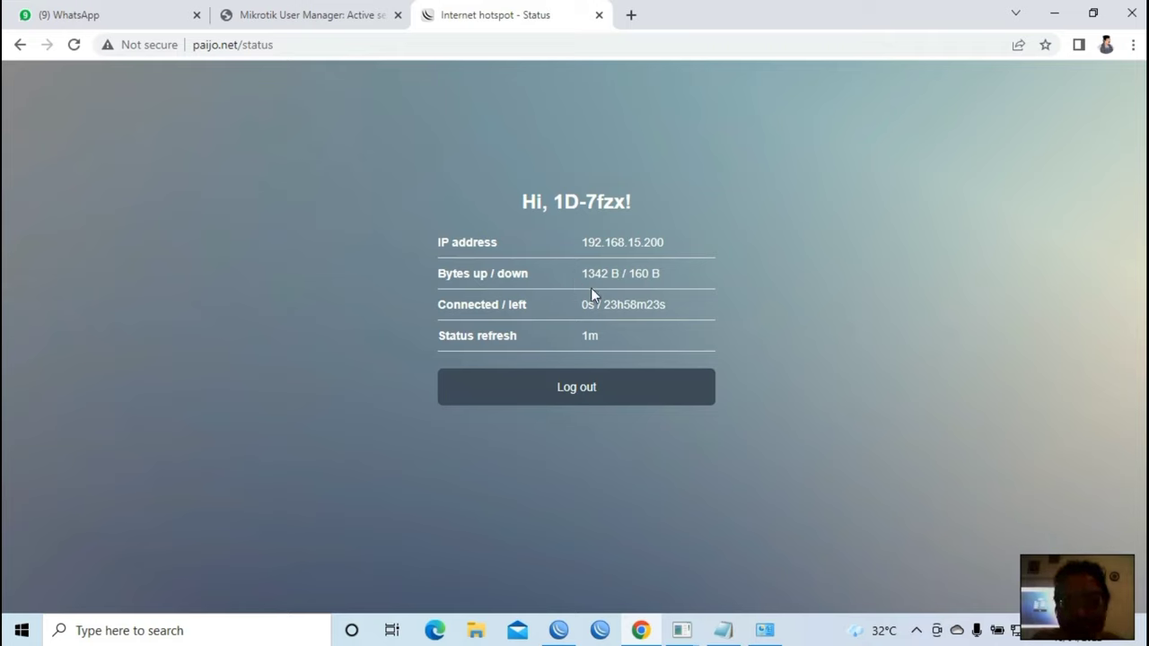
Review the session details and time left, then return to the User Manager users list.
{"action": "left_click_drag", "start_coordinate": [571, 213], "coordinate": [657, 216]}
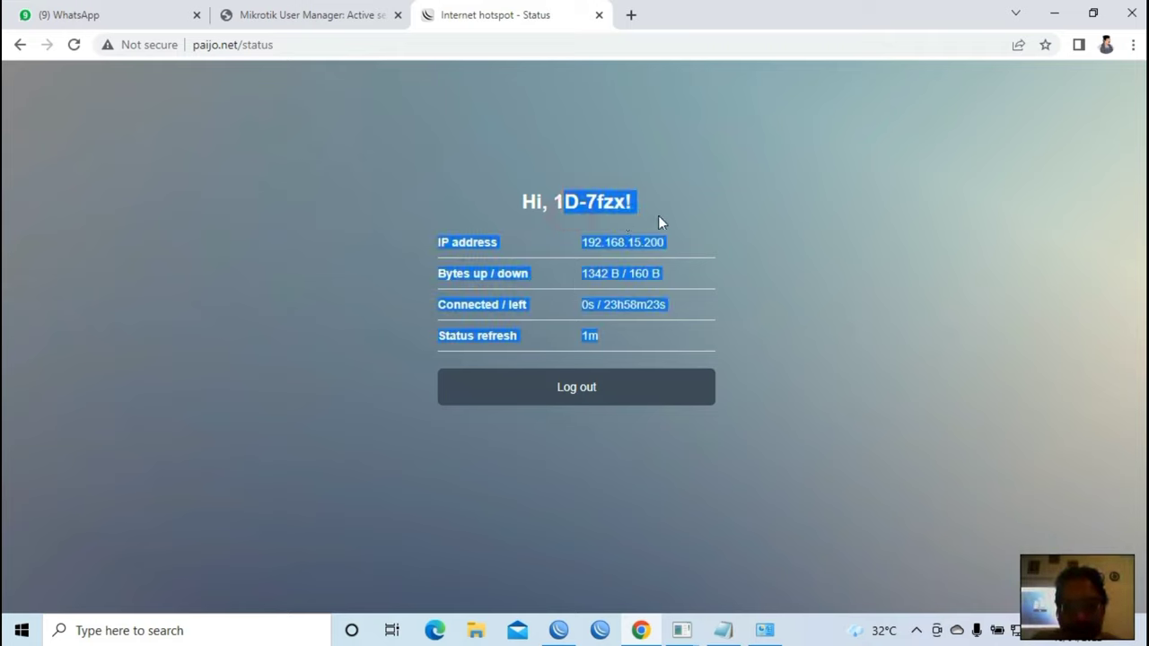
{"action": "left_click", "coordinate": [730, 309]}
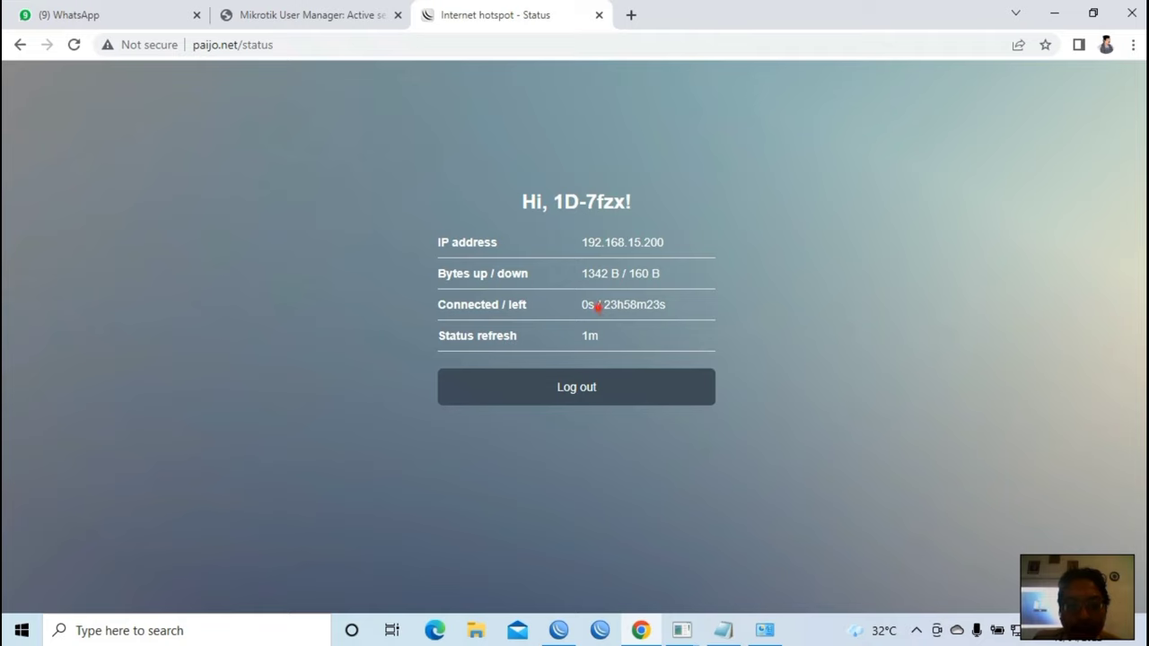
{"action": "left_click_drag", "start_coordinate": [597, 306], "coordinate": [693, 298]}
{"action": "left_click", "coordinate": [686, 308]}
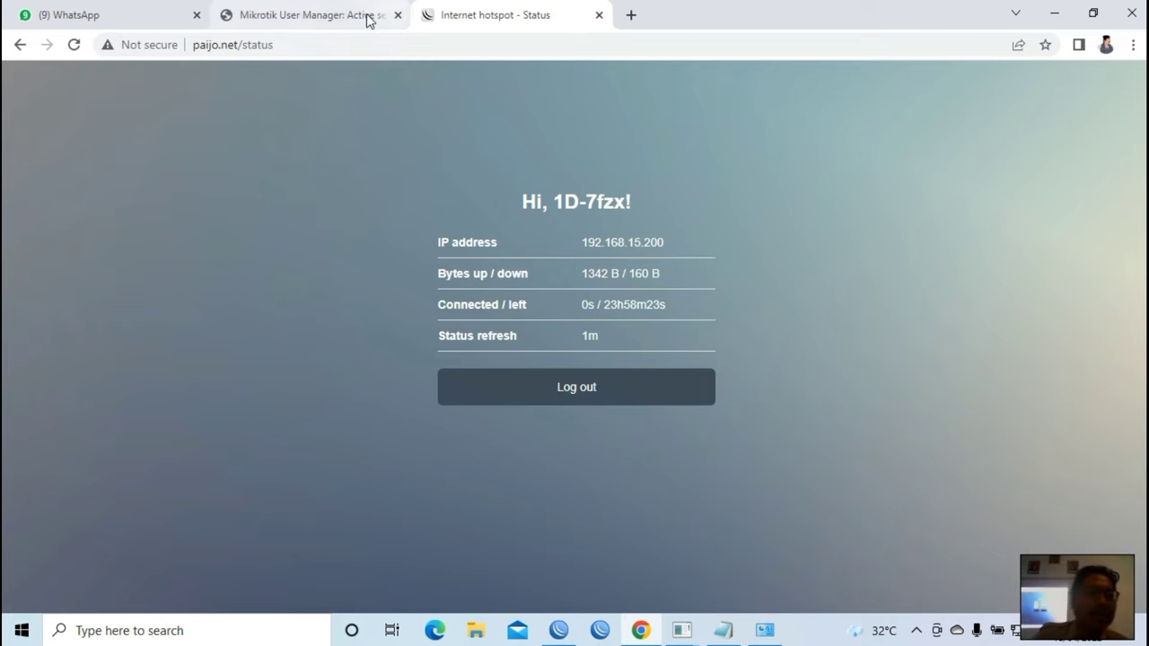
{"action": "left_click", "coordinate": [331, 14]}
{"action": "left_click", "coordinate": [70, 137]}
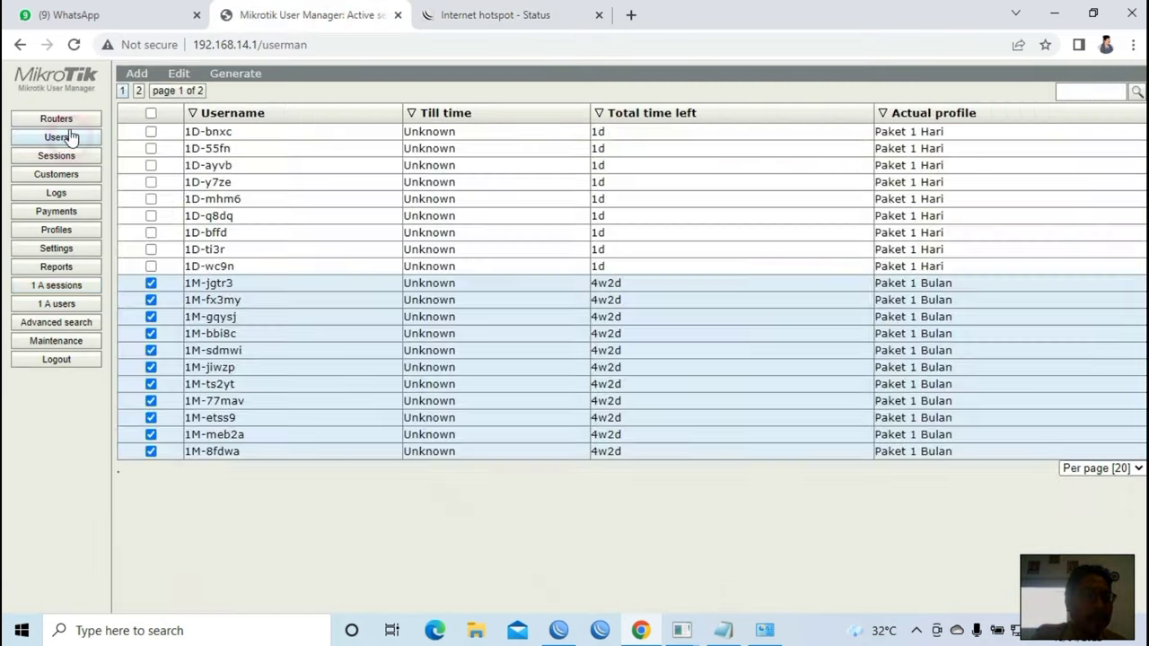
Check the single 192.168.14.1 router in User Manager, then open WinBox's RADIUS list.
{"action": "left_click", "coordinate": [63, 120]}
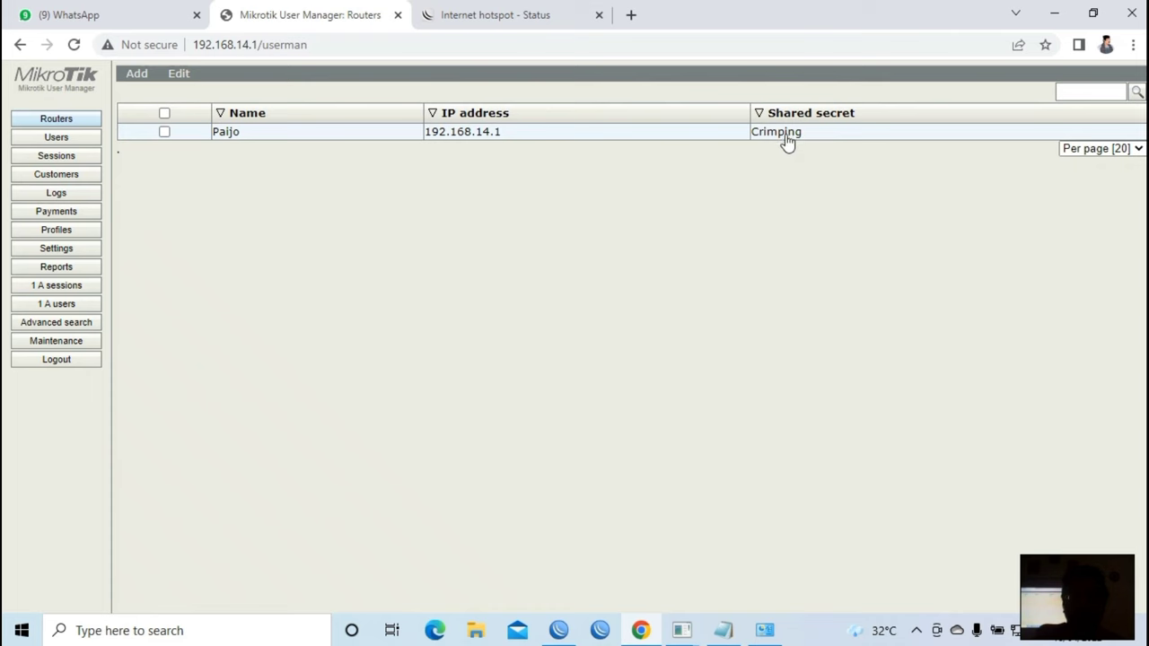
{"action": "left_click", "coordinate": [558, 630]}
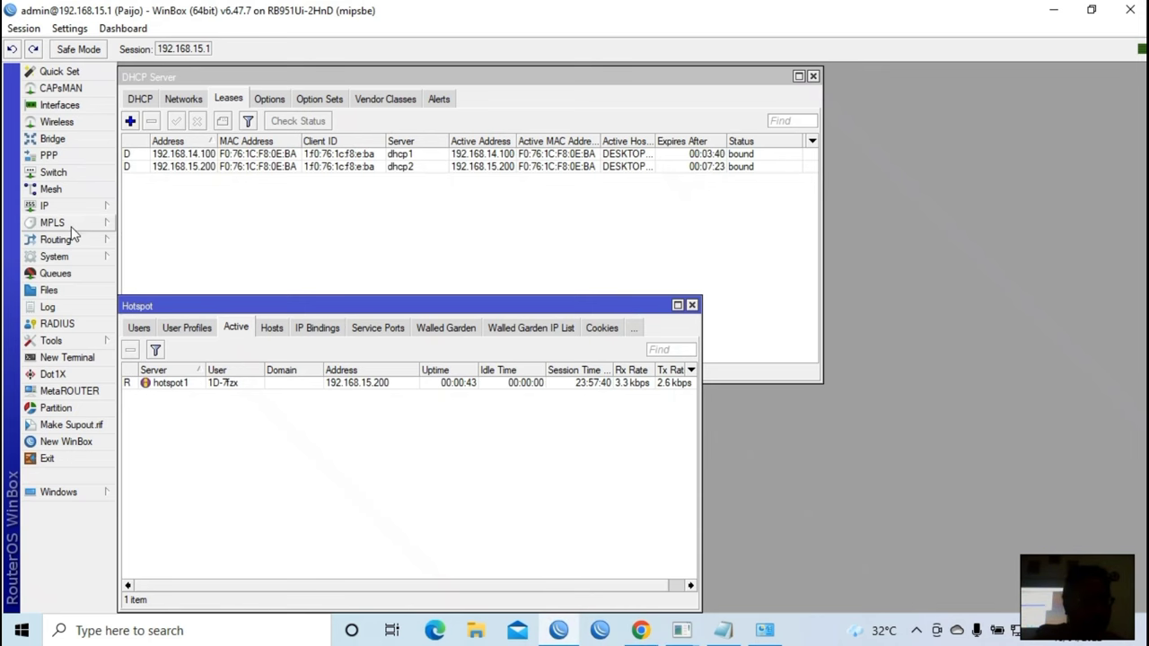
{"action": "left_click", "coordinate": [56, 324]}
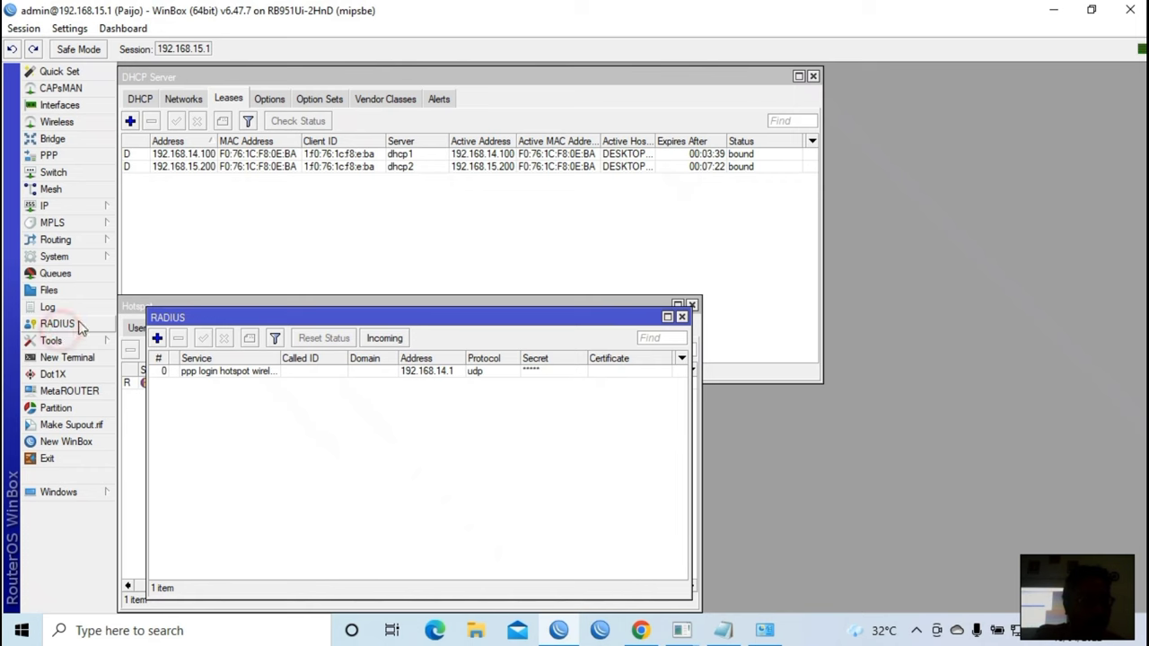
Open the 192.168.14.1 RADIUS entry and turn off Hide Passwords to reveal its secret.
{"action": "double_click", "coordinate": [244, 371]}
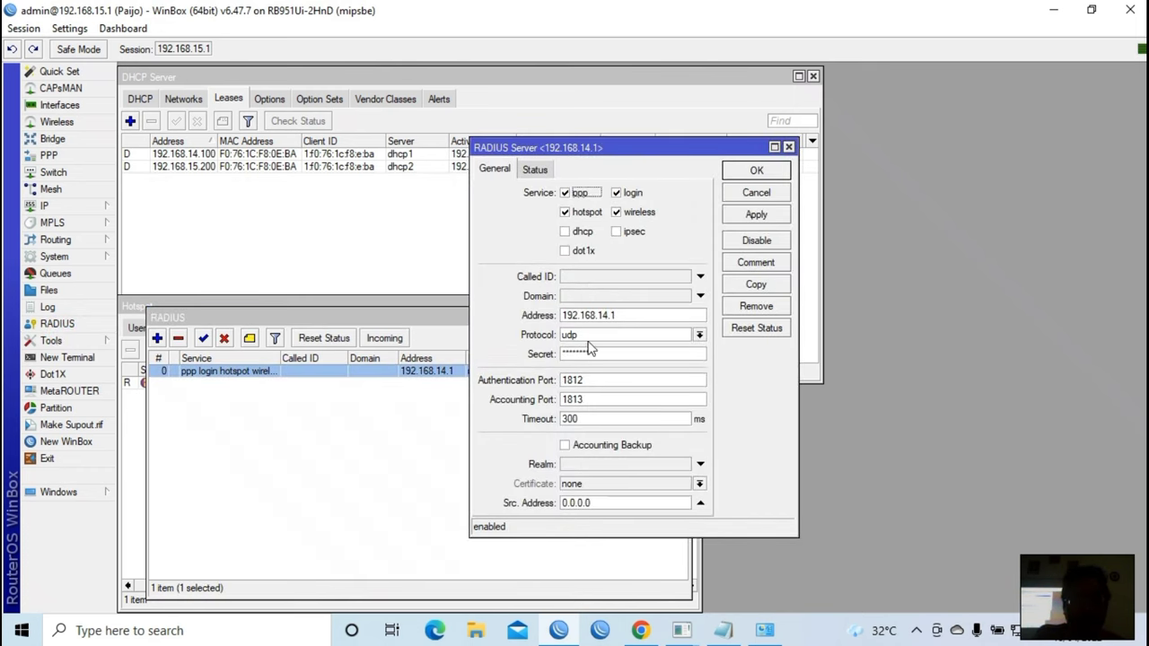
{"action": "left_click", "coordinate": [70, 28]}
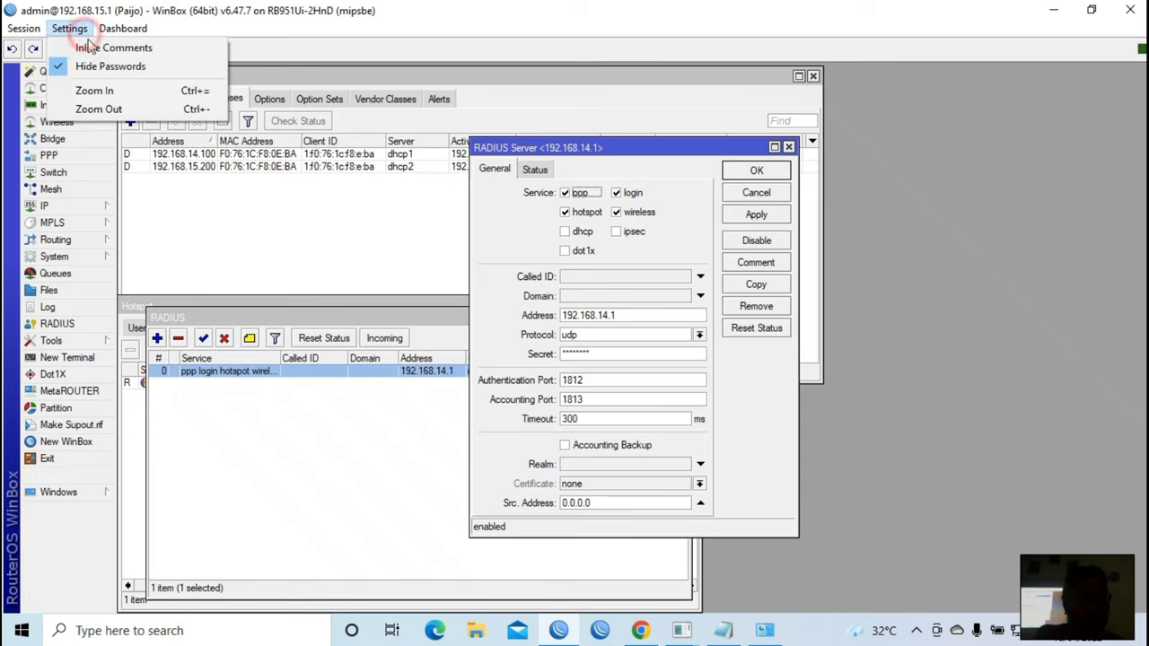
{"action": "left_click", "coordinate": [109, 66]}
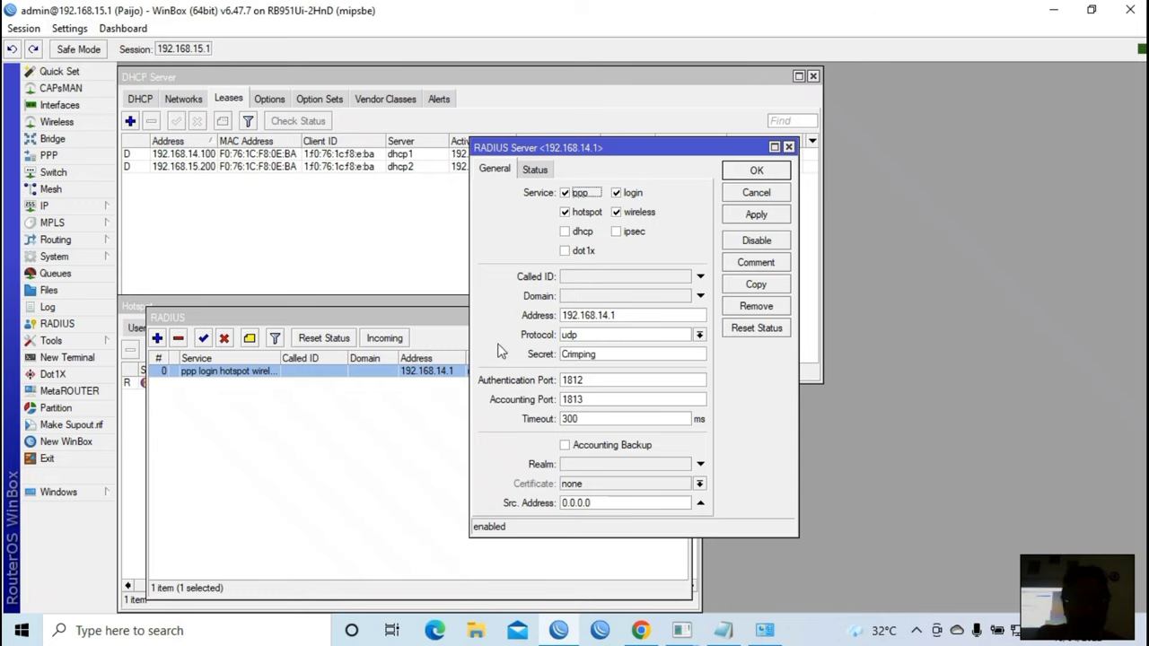
{"action": "left_click", "coordinate": [605, 354]}
{"action": "left_click", "coordinate": [632, 313]}
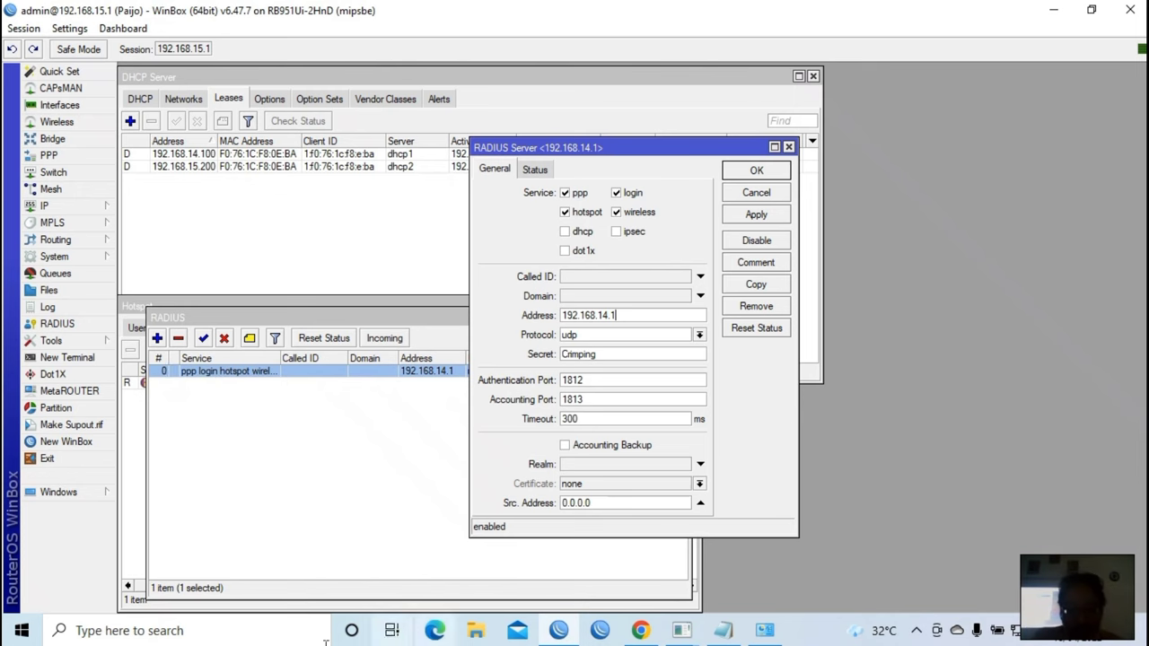
Copy the username of the first 1D voucher user from its User Manager details.
{"action": "left_click", "coordinate": [640, 631]}
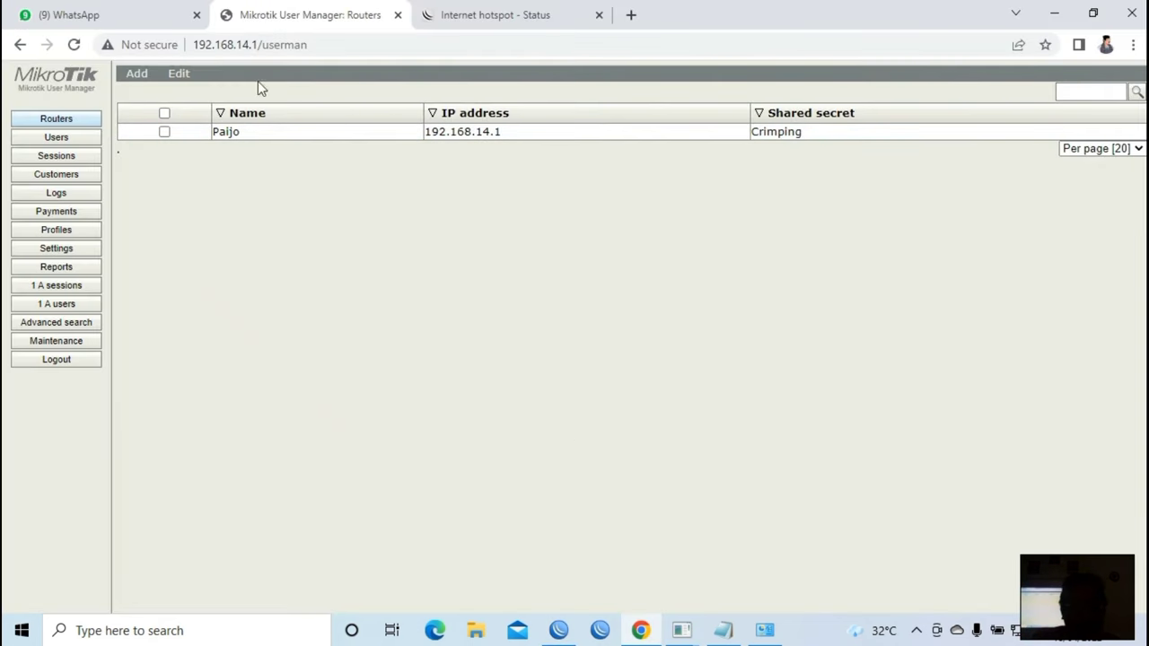
{"action": "left_click", "coordinate": [73, 137]}
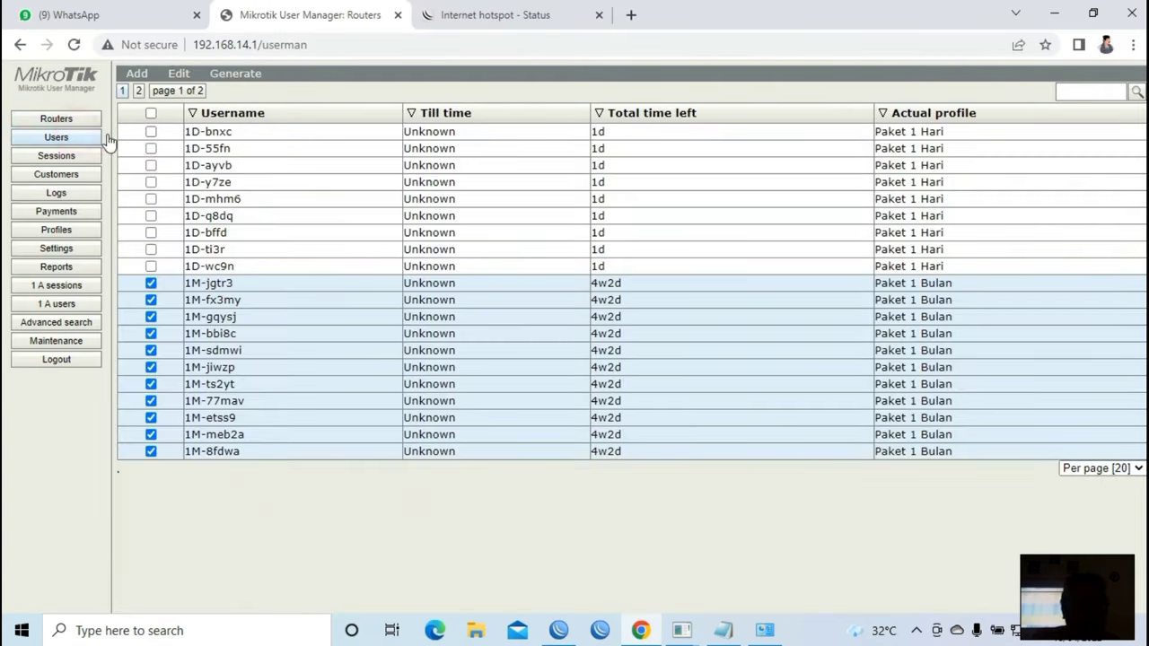
{"action": "left_click", "coordinate": [234, 133]}
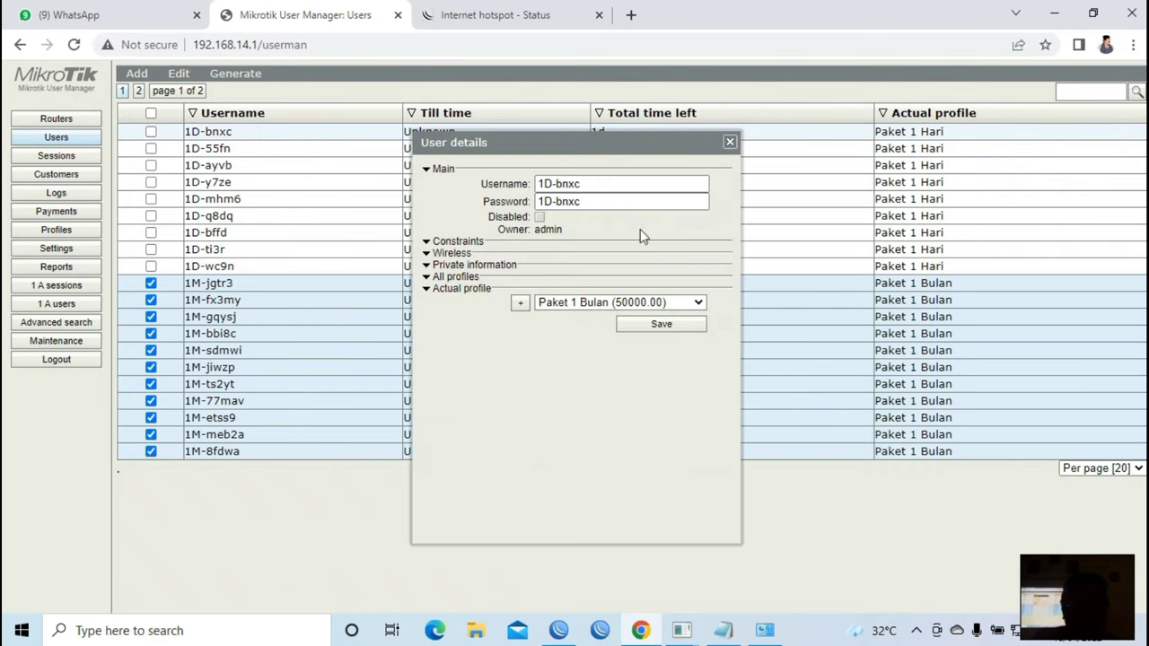
{"action": "left_click_drag", "start_coordinate": [620, 184], "coordinate": [487, 197]}
{"action": "right_click", "coordinate": [563, 185]}
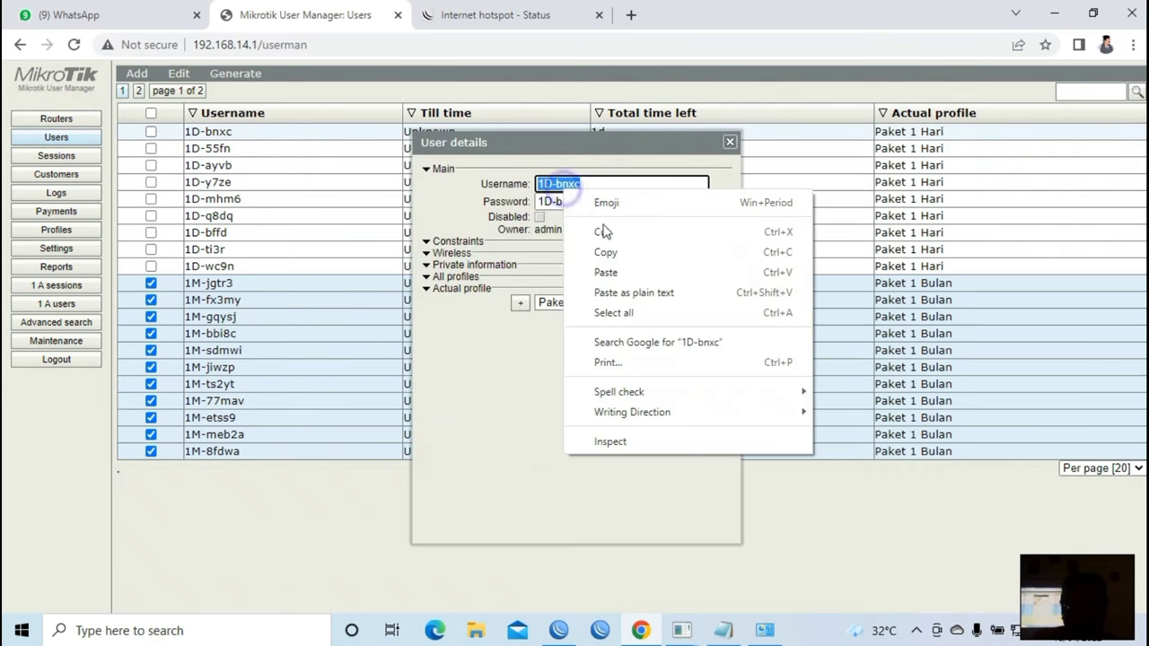
{"action": "left_click", "coordinate": [611, 257]}
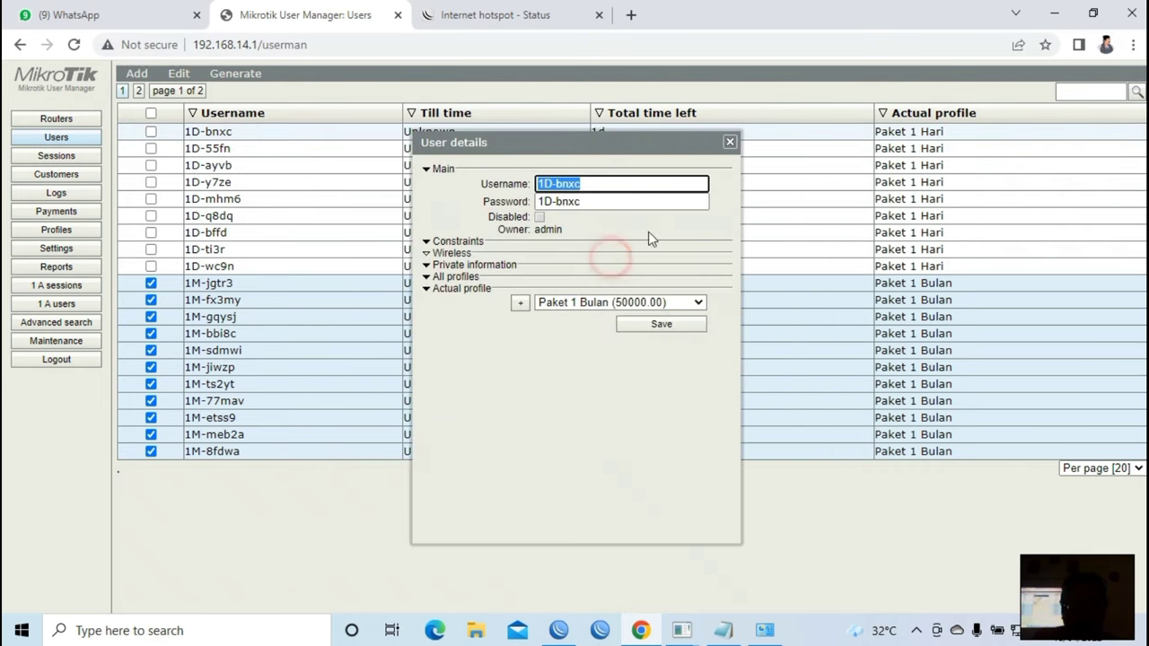
{"action": "left_click", "coordinate": [730, 142]}
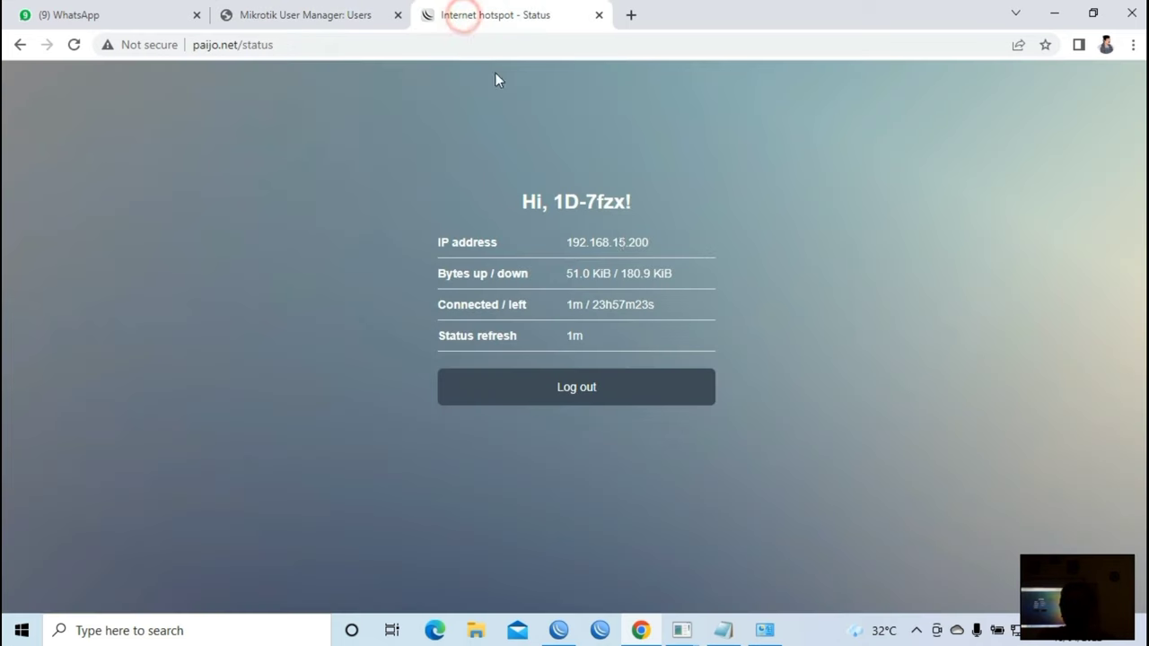
Refresh the hotspot status page and open a new Chrome tab.
{"action": "left_click", "coordinate": [471, 16]}
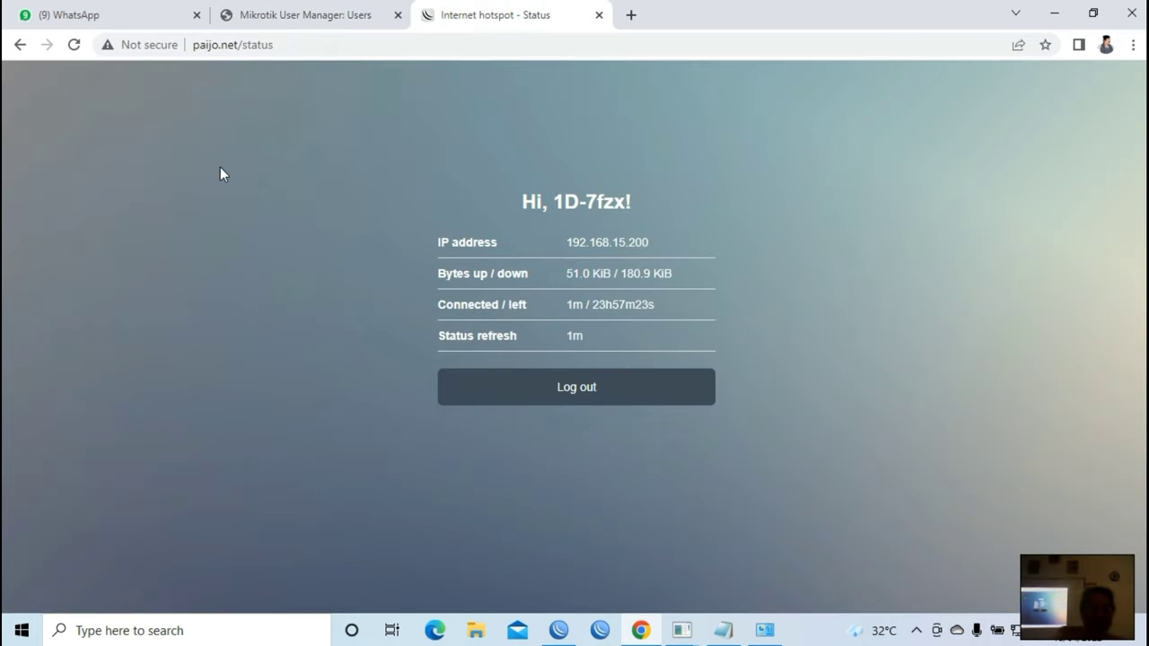
{"action": "left_click", "coordinate": [74, 44]}
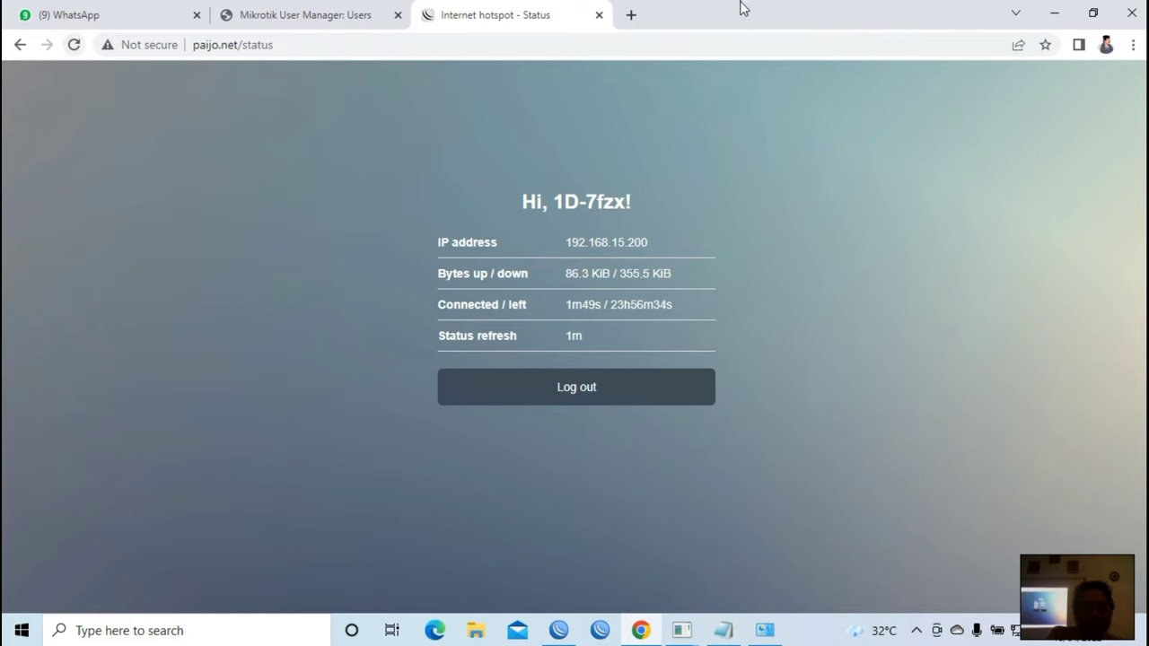
{"action": "left_click", "coordinate": [631, 15]}
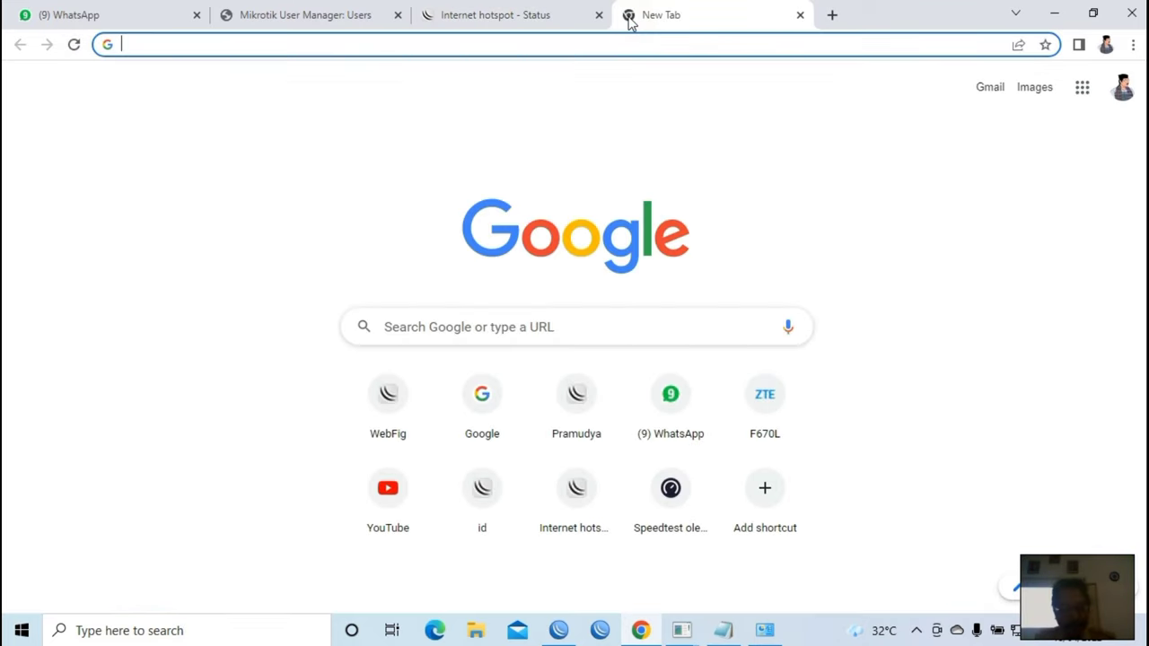
Run a Speedtest by Ookla test: 8 ms ping, 2.95 Mbps down, 2.00 Mbps up.
{"action": "type", "text": "speed"}
{"action": "key", "text": "Return"}
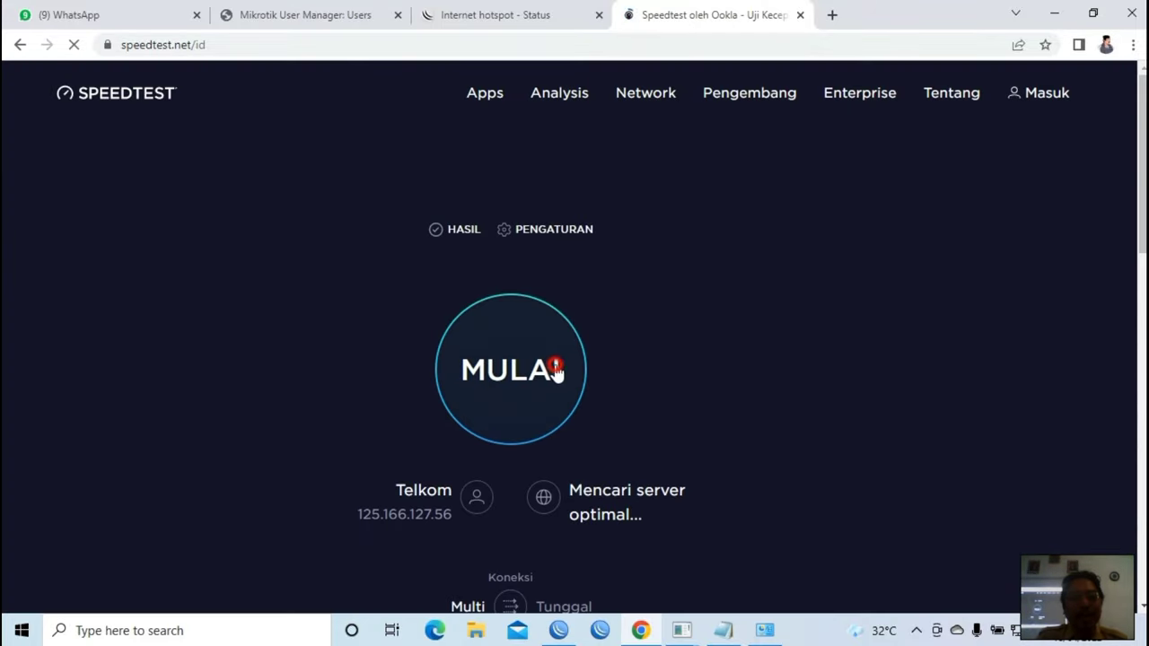
{"action": "left_click", "coordinate": [554, 366]}
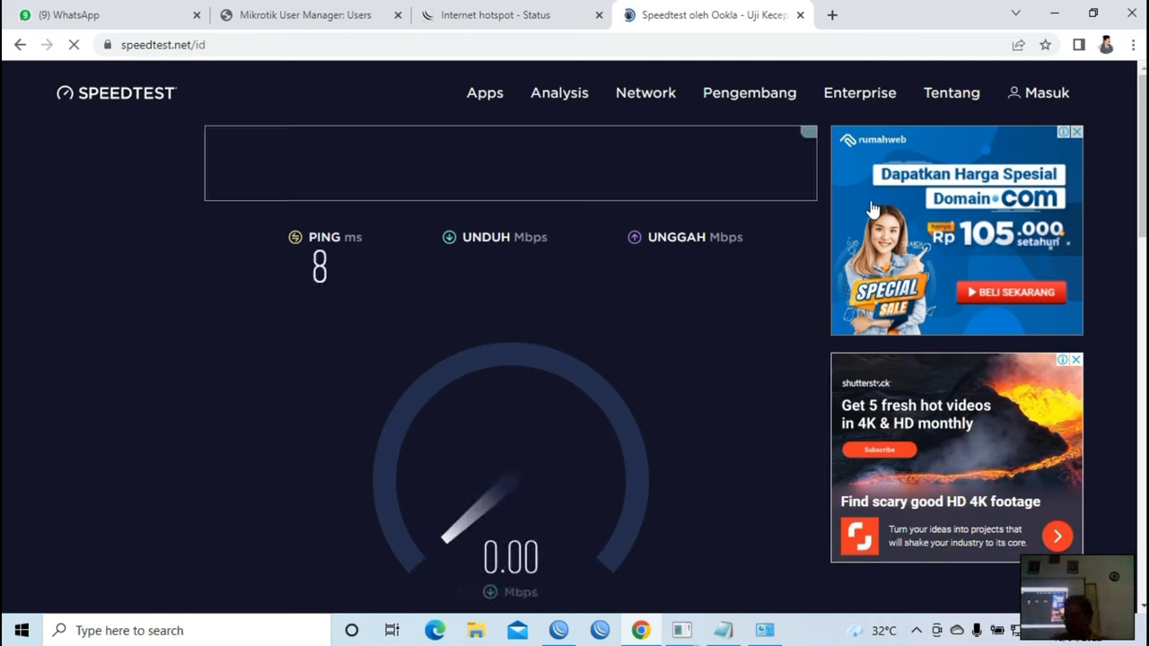
{"action": "scroll", "coordinate": [628, 386], "scroll_direction": "down", "scroll_amount": 1}
{"action": "scroll", "coordinate": [655, 408], "scroll_direction": "down", "scroll_amount": 2}
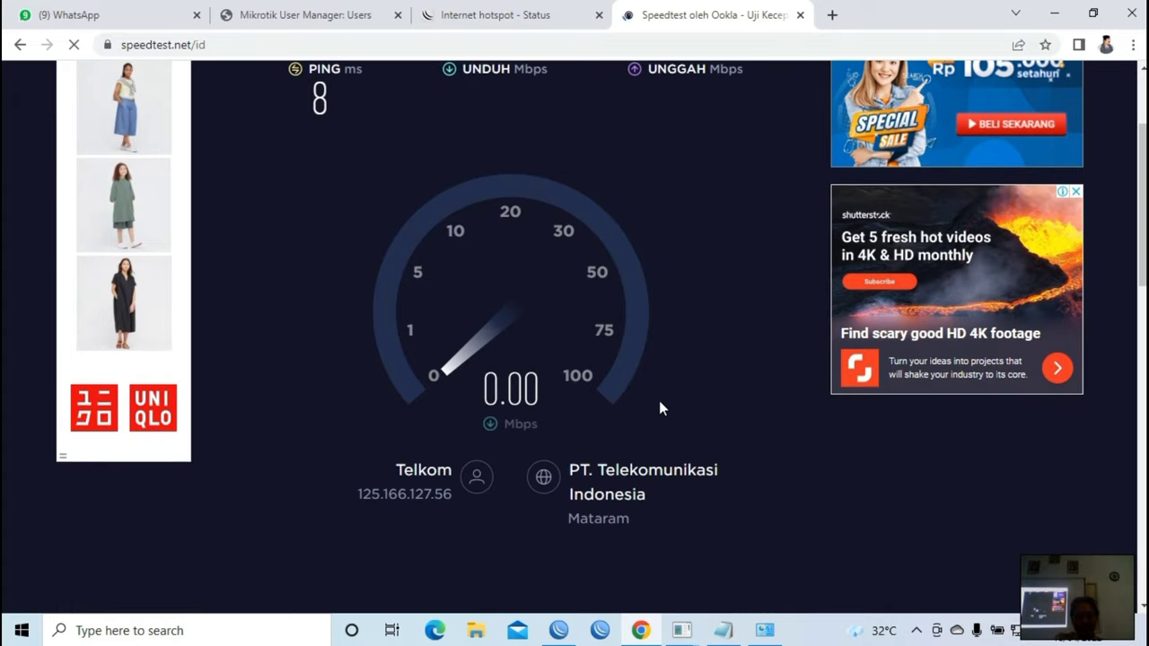
{"action": "scroll", "coordinate": [671, 403], "scroll_direction": "up", "scroll_amount": 1}
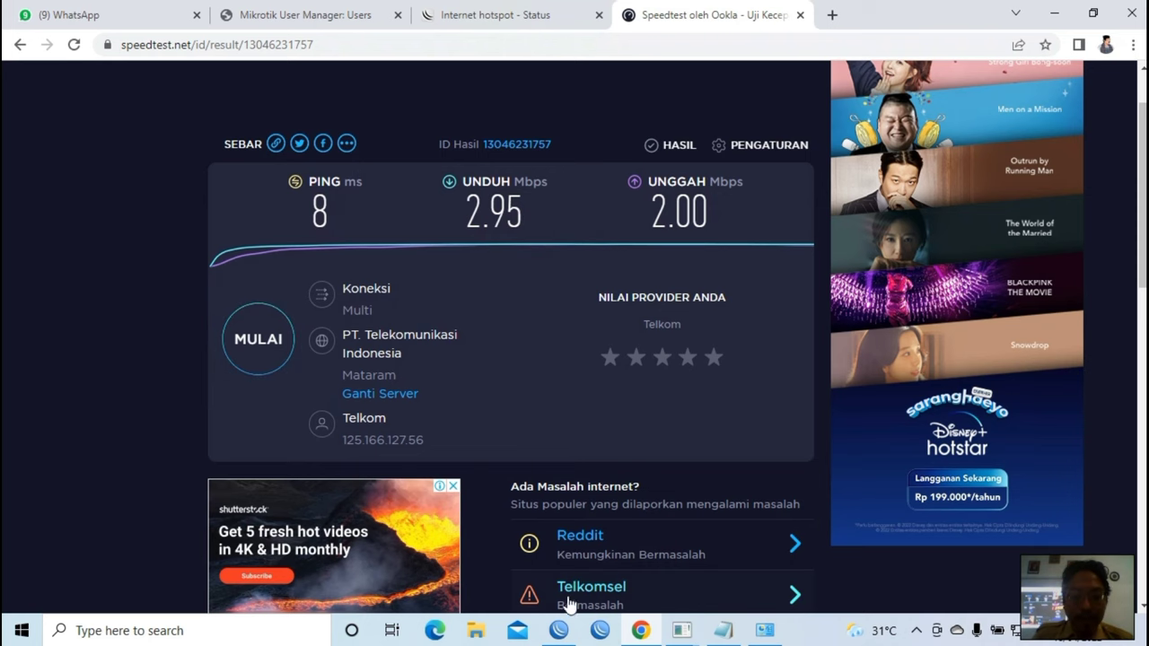
{"action": "left_click", "coordinate": [558, 630]}
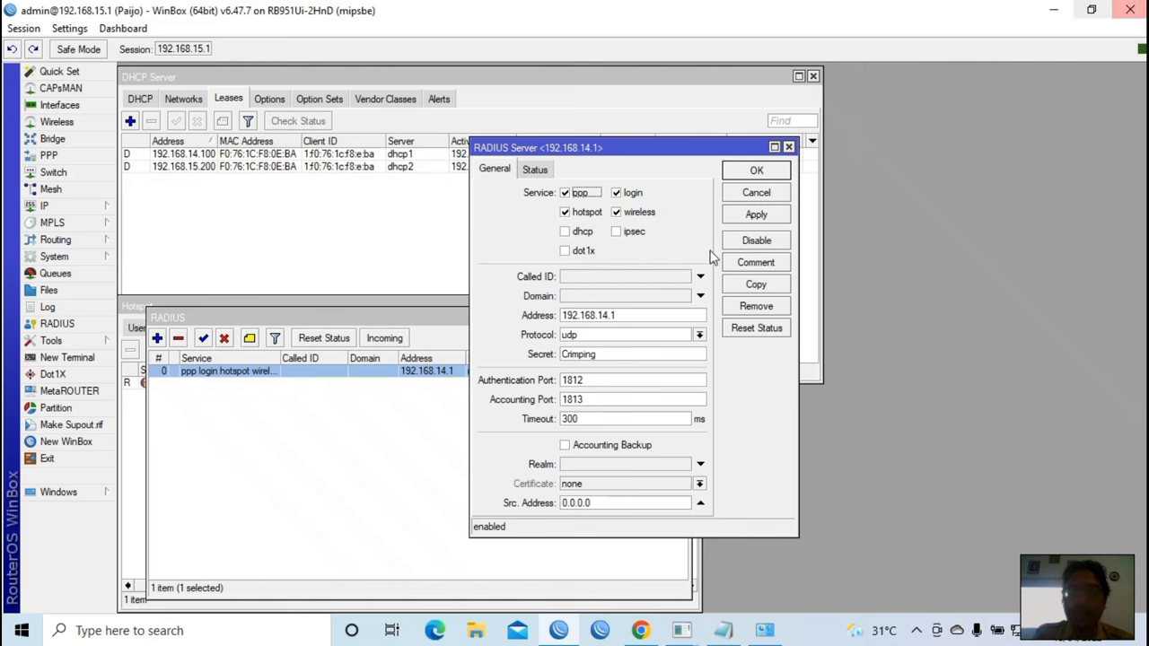
Log the voucher user out from the hotspot status page and return to the login page.
{"action": "left_click", "coordinate": [640, 630]}
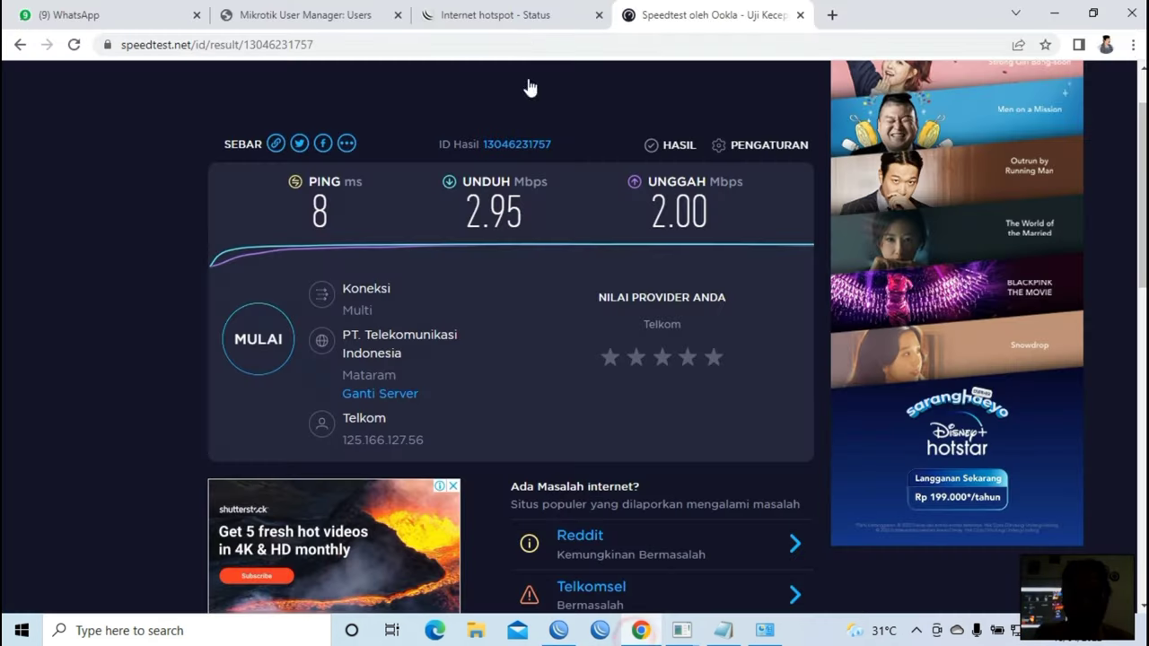
{"action": "left_click", "coordinate": [478, 18]}
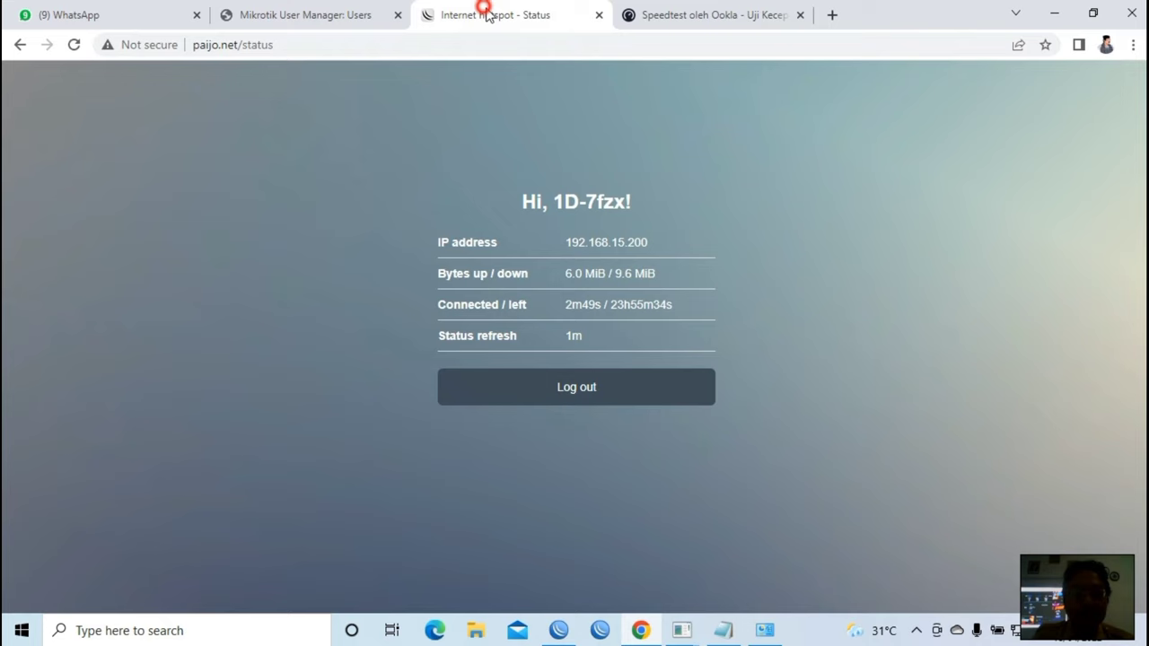
{"action": "left_click", "coordinate": [562, 393]}
{"action": "left_click", "coordinate": [562, 429]}
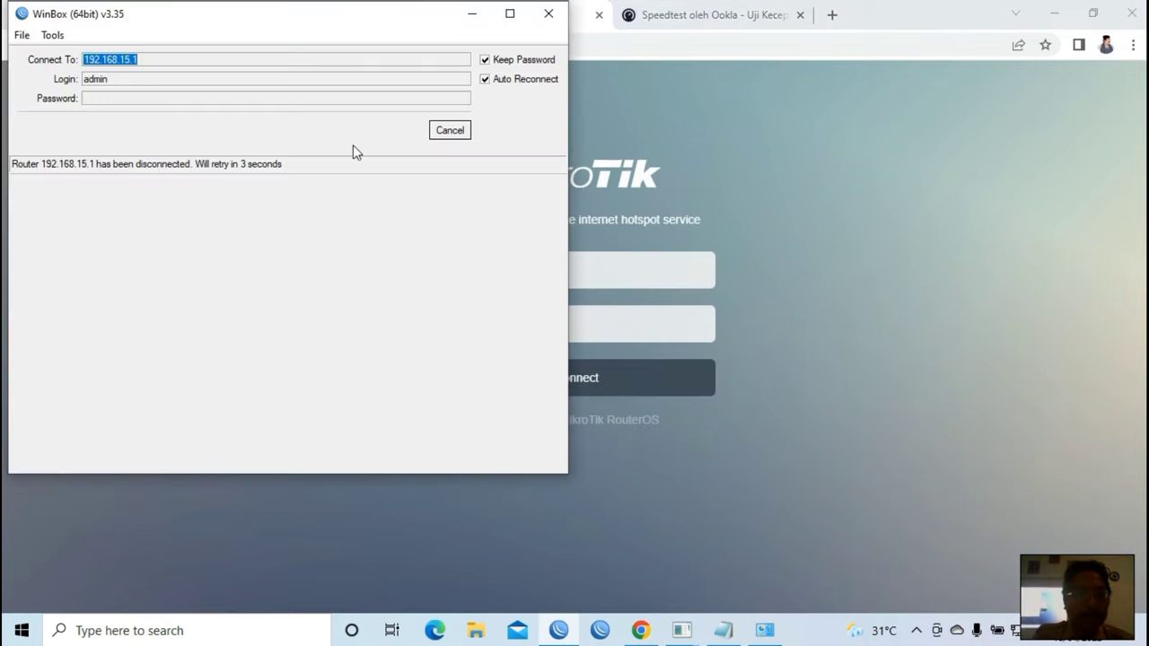
Cancel WinBox's stalled reconnect and select router 192.168.15.1 in the refreshed neighbours list.
{"action": "left_click", "coordinate": [449, 130]}
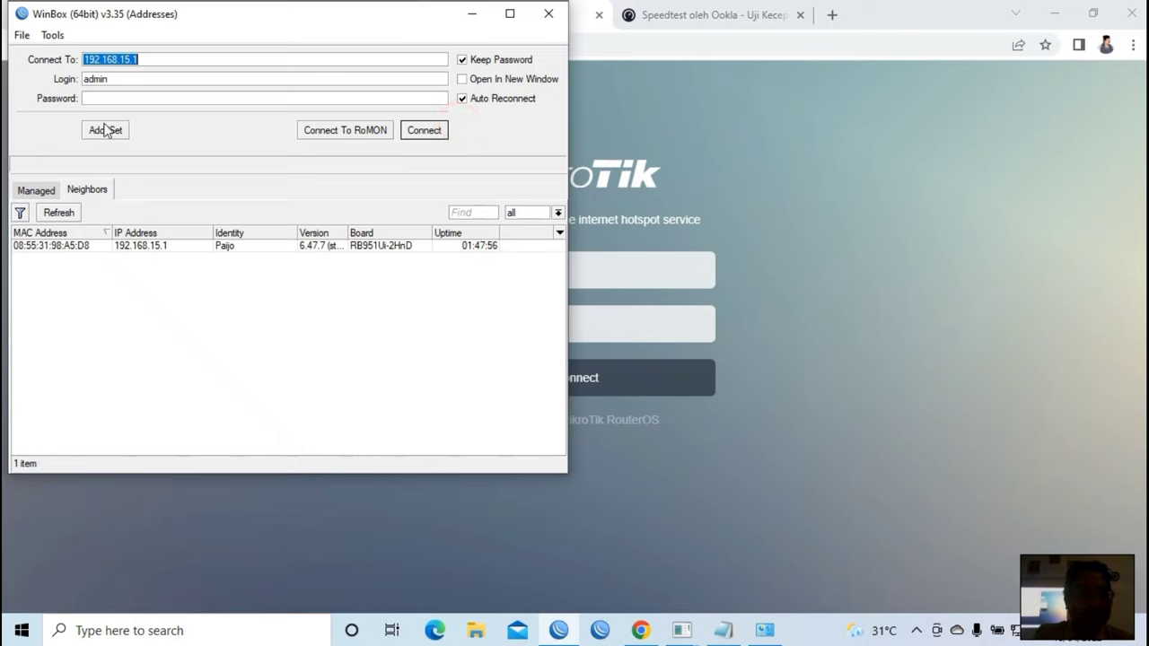
{"action": "left_click", "coordinate": [85, 192]}
{"action": "left_click", "coordinate": [57, 213]}
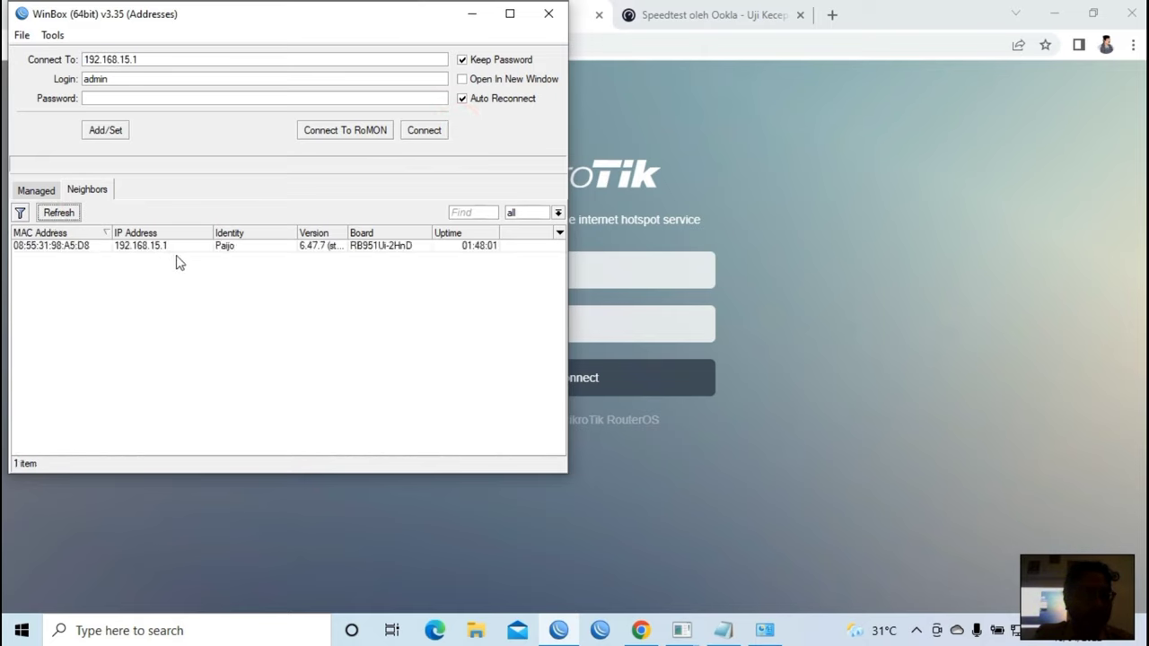
{"action": "left_click", "coordinate": [175, 249]}
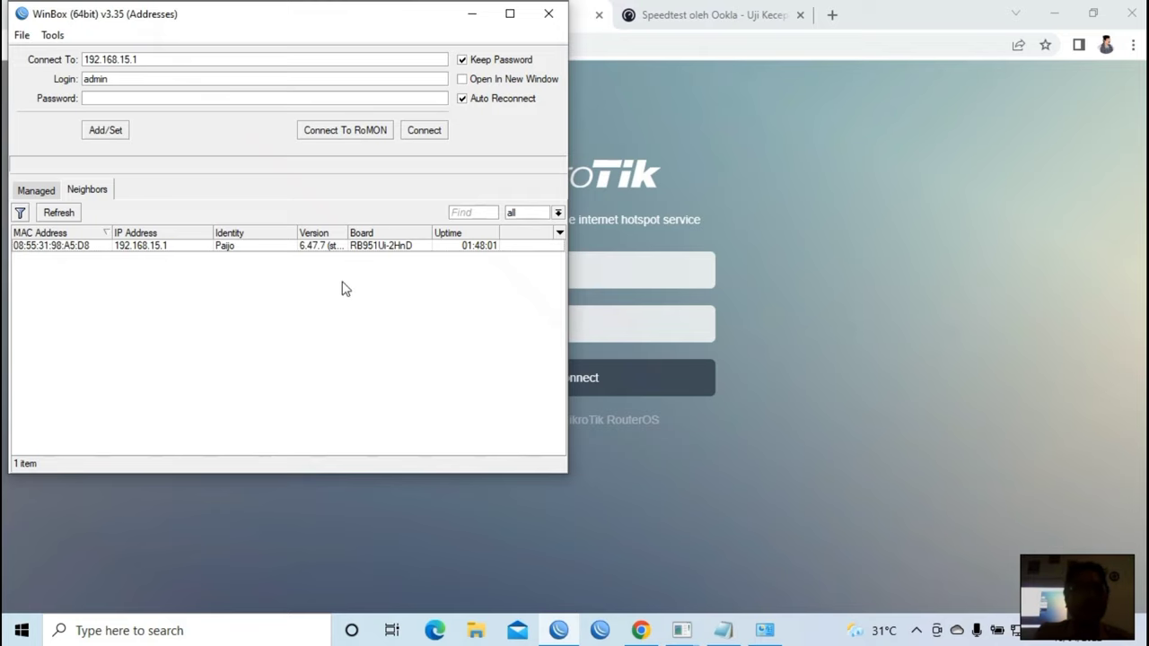
Reload the hotspot login page without the trailing '?' and log in with a saved one-day voucher.
{"action": "left_click", "coordinate": [645, 70]}
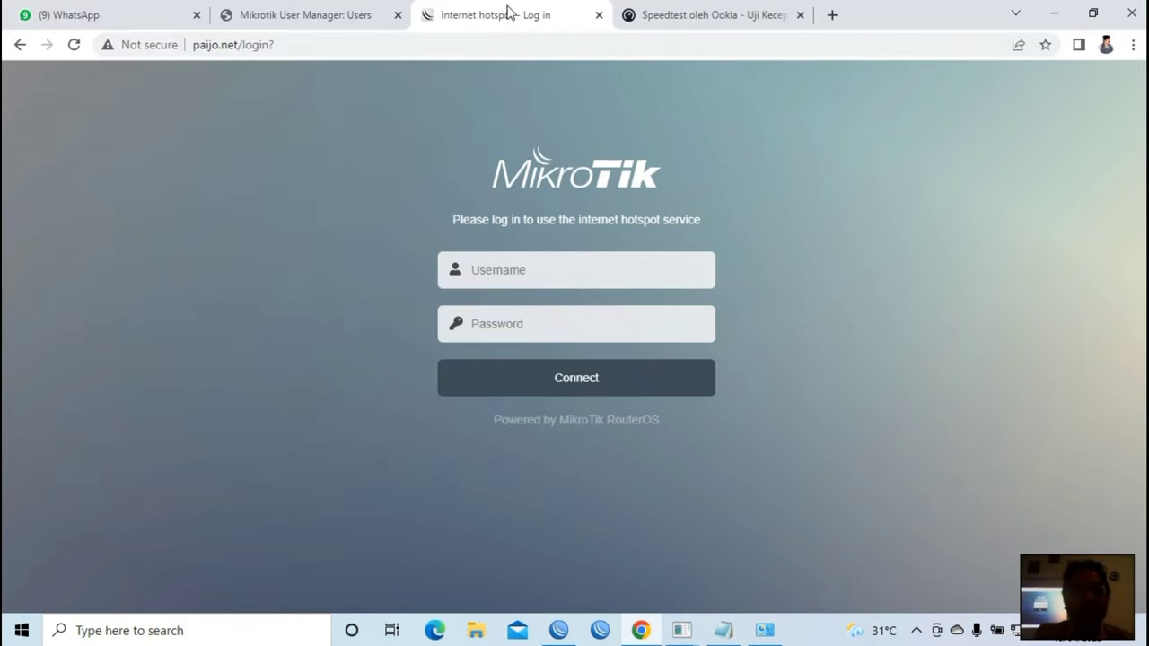
{"action": "double_click", "coordinate": [269, 45]}
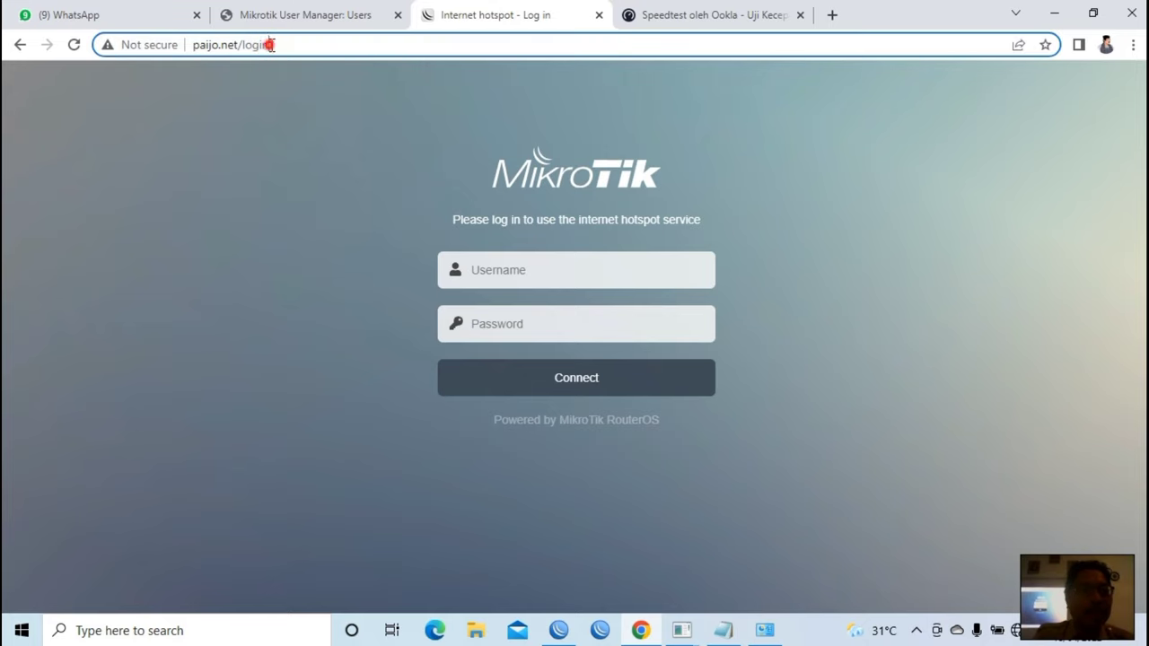
{"action": "key", "text": "BackSpace"}
{"action": "key", "text": "Return"}
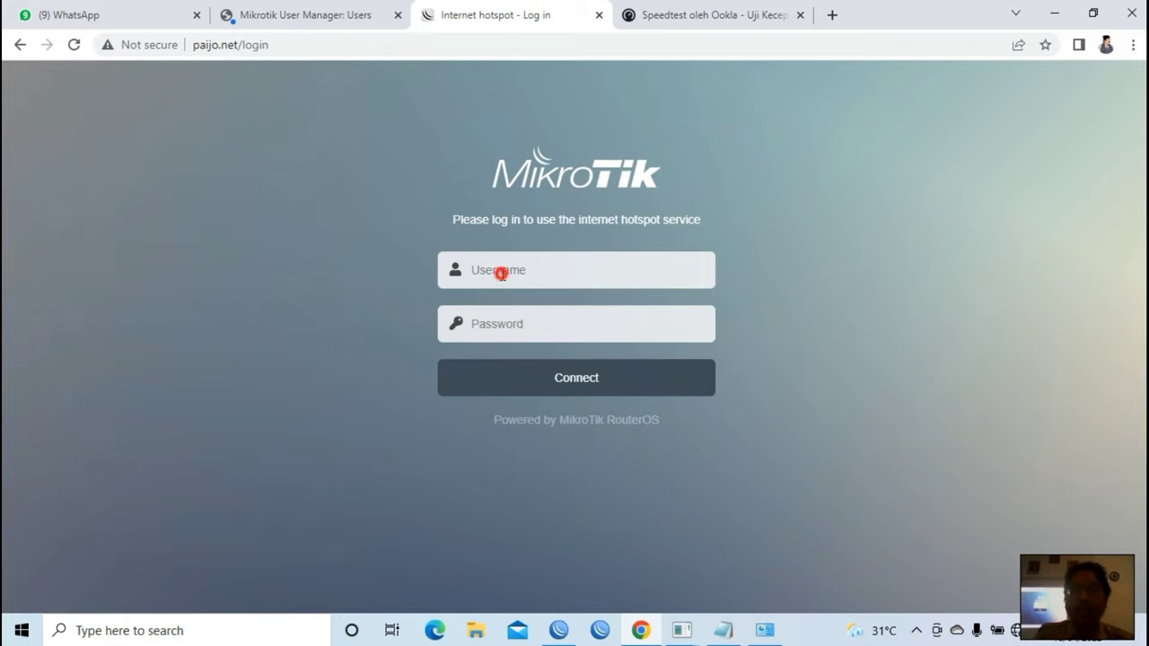
{"action": "left_click", "coordinate": [501, 274]}
{"action": "key", "text": "ctrl+v"}
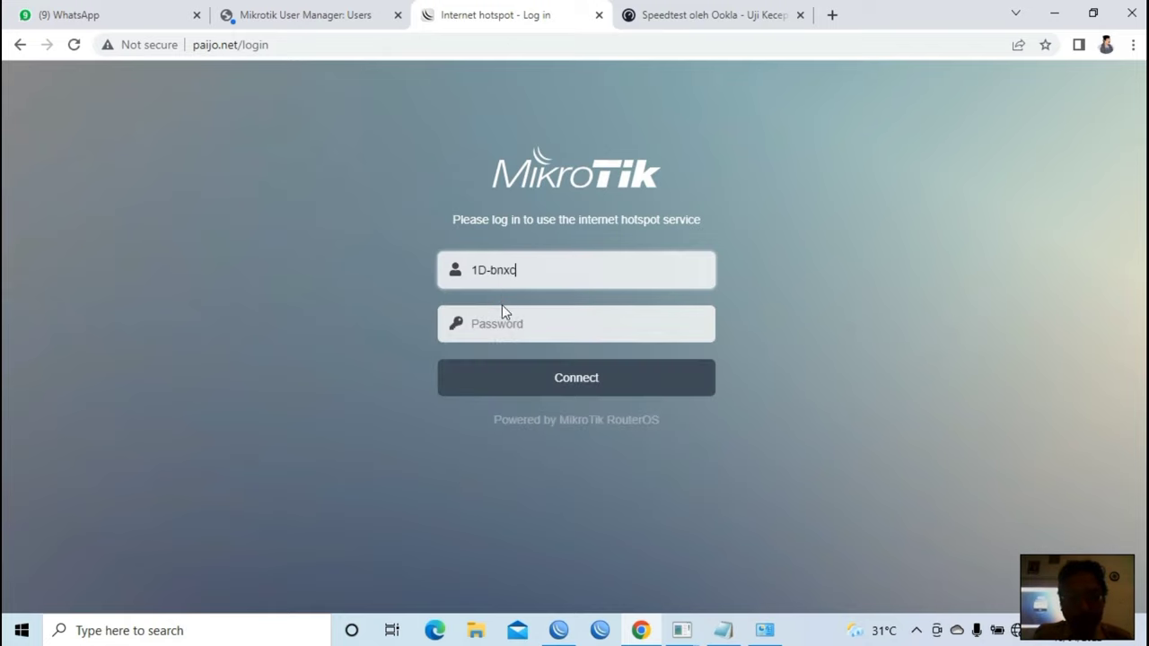
{"action": "left_click", "coordinate": [502, 308]}
{"action": "key", "text": "ctrl+v"}
{"action": "left_click", "coordinate": [519, 378]}
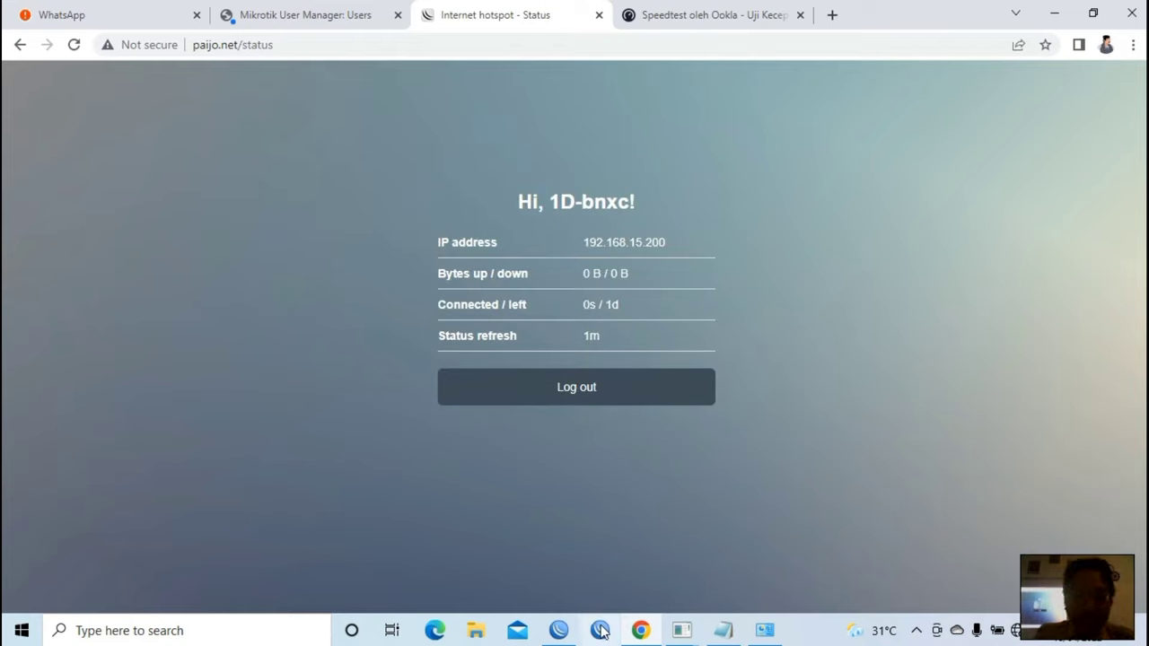
Connect WinBox to the router picked from the neighbour list.
{"action": "left_click", "coordinate": [558, 630]}
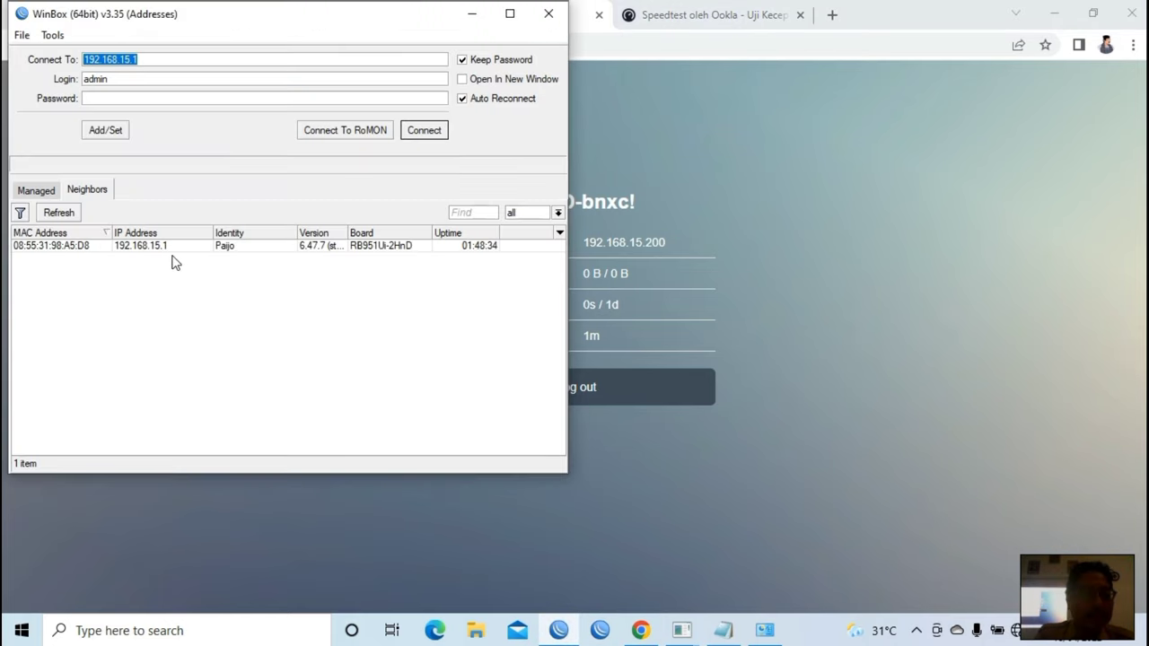
{"action": "double_click", "coordinate": [141, 245]}
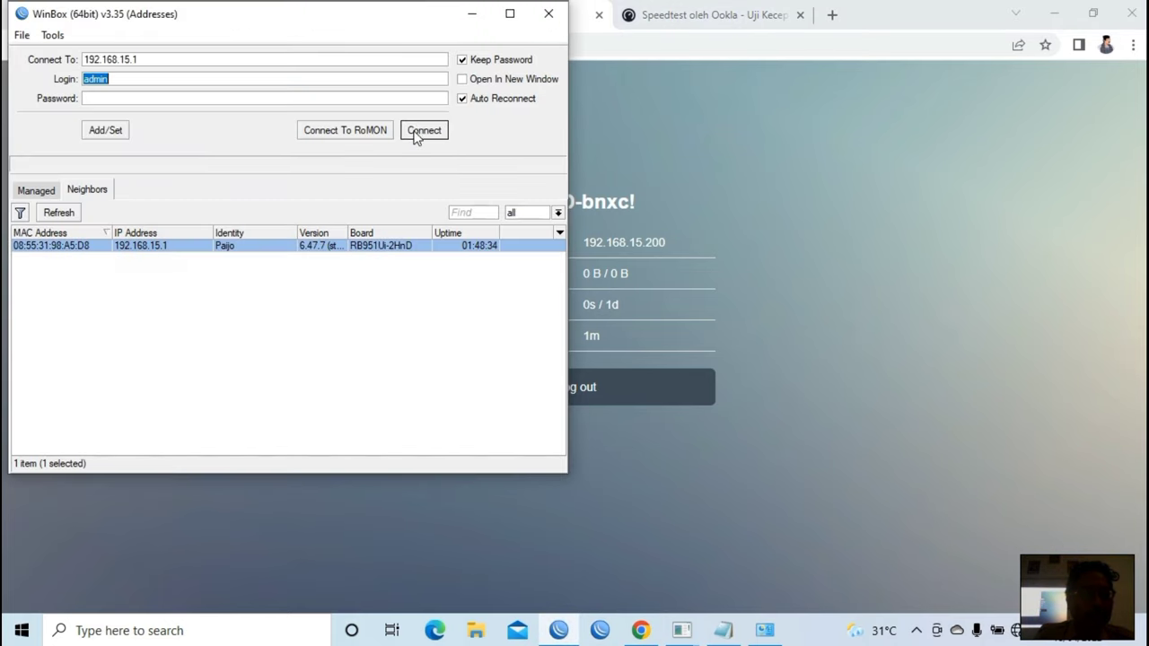
{"action": "left_click", "coordinate": [417, 135]}
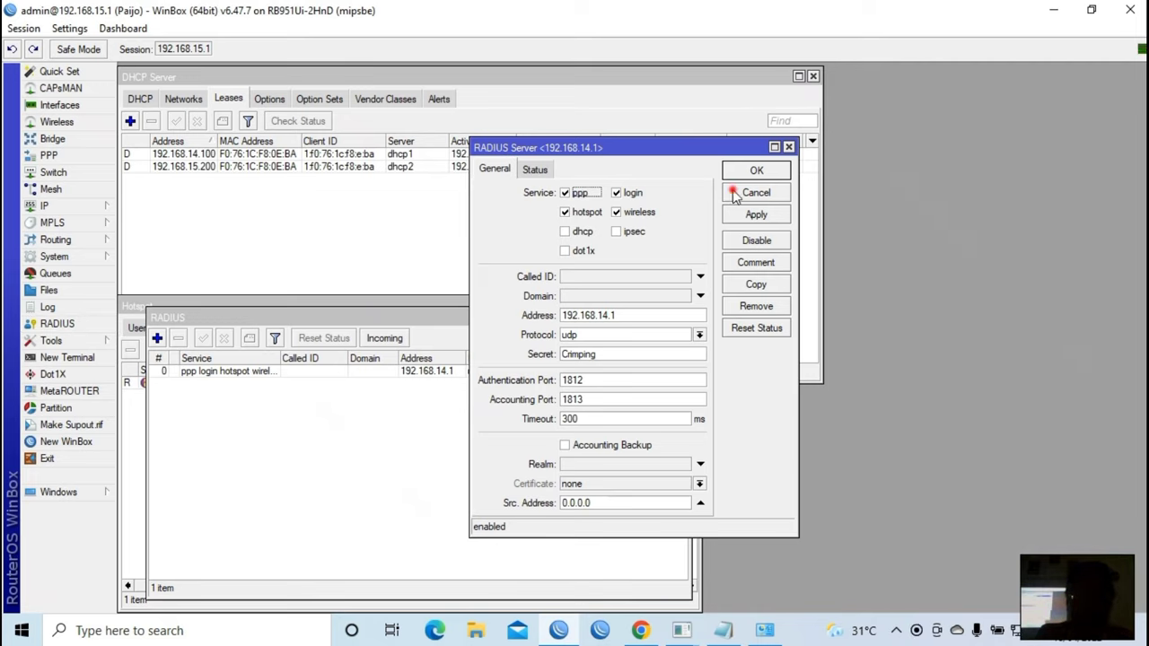
{"action": "left_click", "coordinate": [754, 193]}
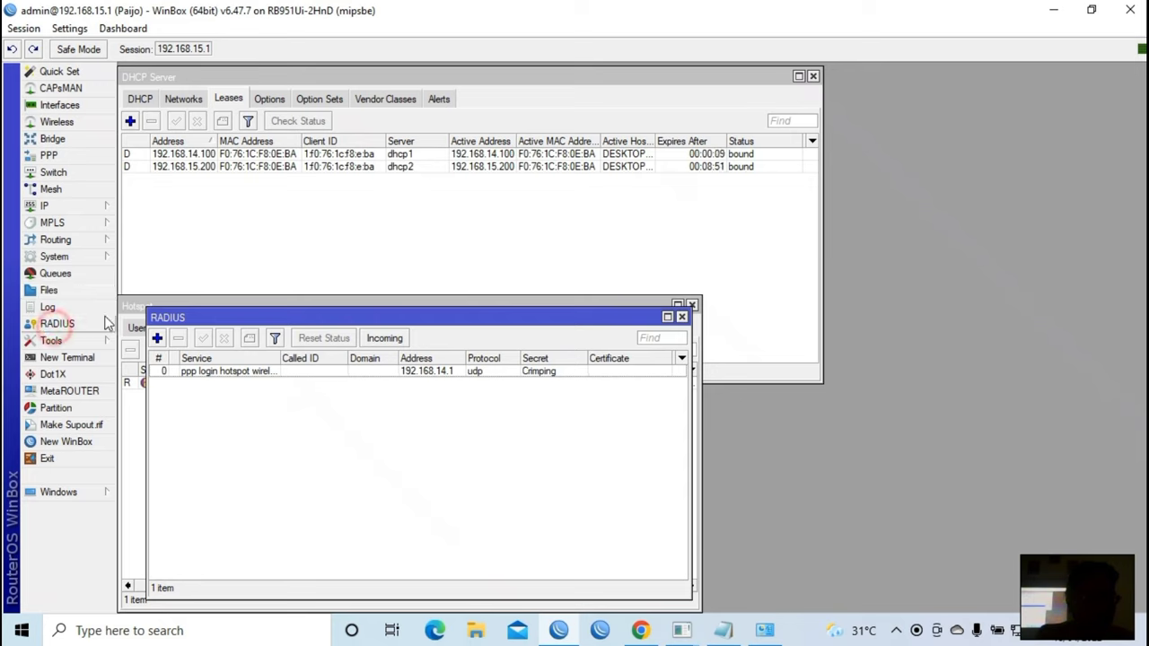
{"action": "left_click", "coordinate": [178, 317]}
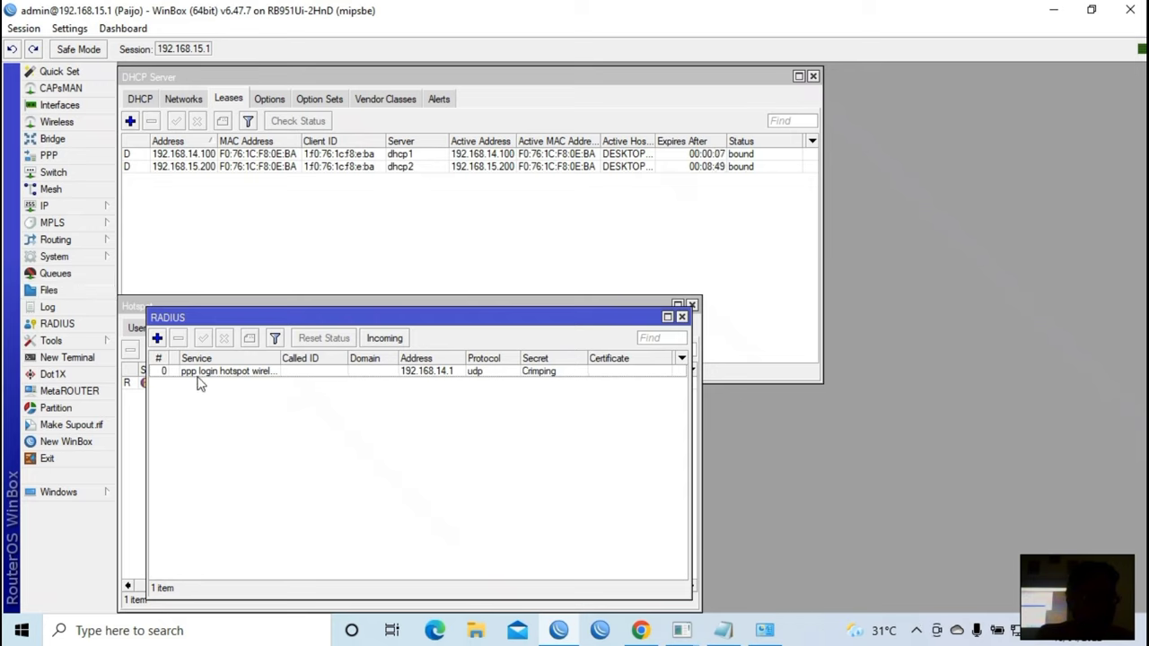
Copy the RADIUS entry's shared secret and bring up the User Manager users page in Chrome.
{"action": "double_click", "coordinate": [199, 377]}
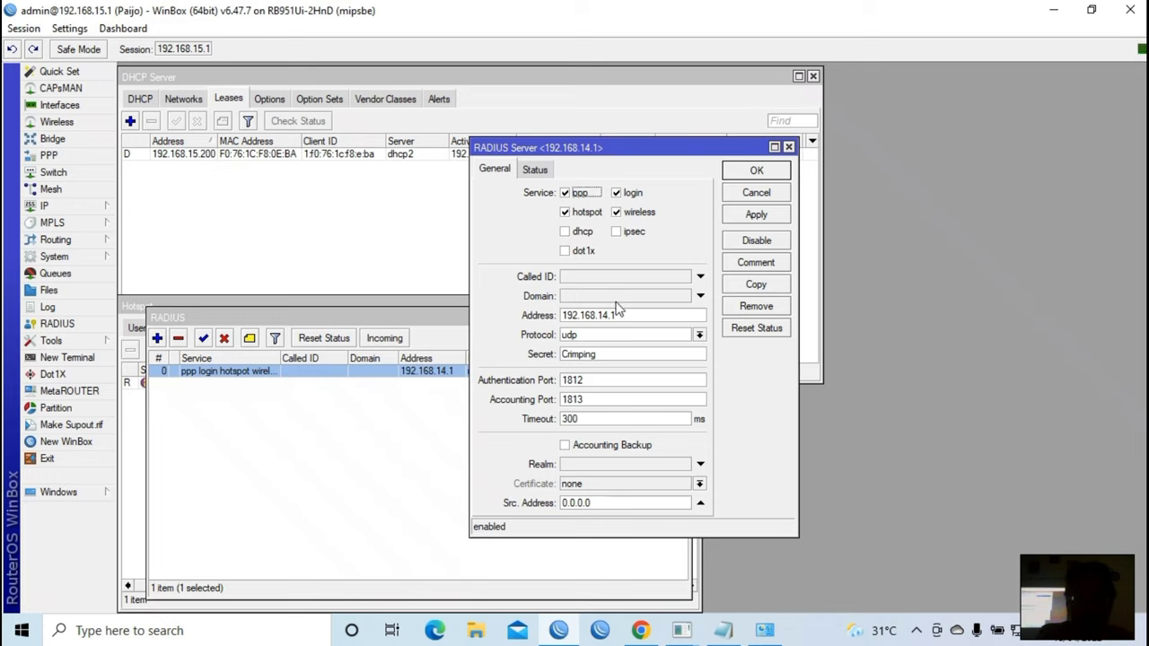
{"action": "double_click", "coordinate": [605, 353]}
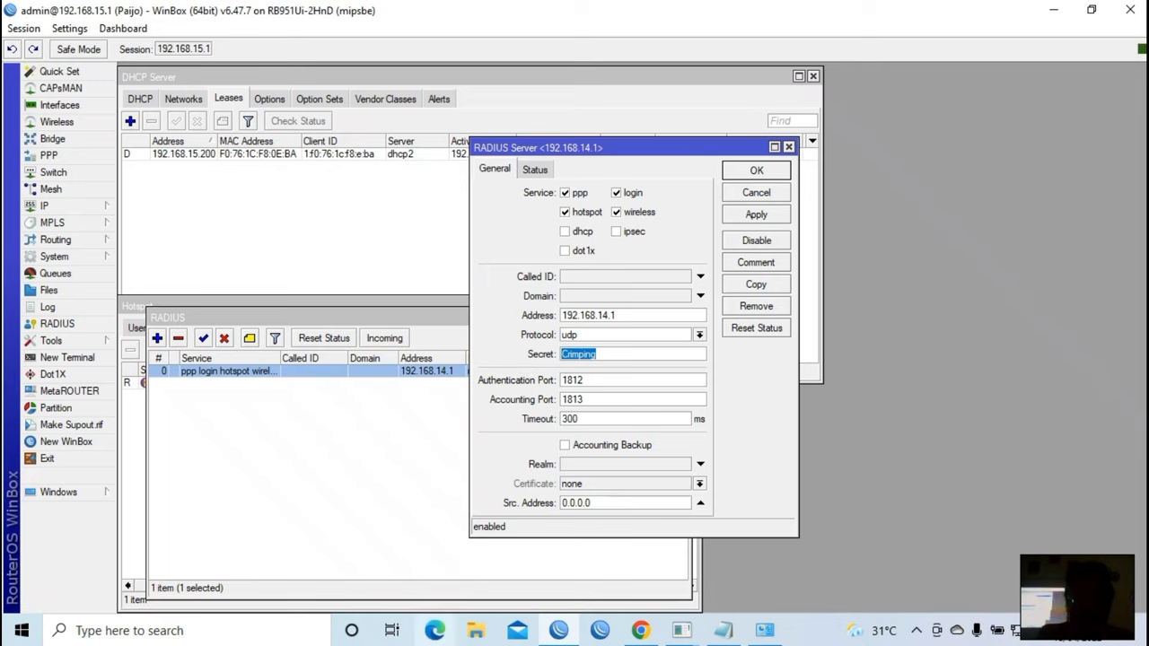
{"action": "right_click", "coordinate": [579, 355]}
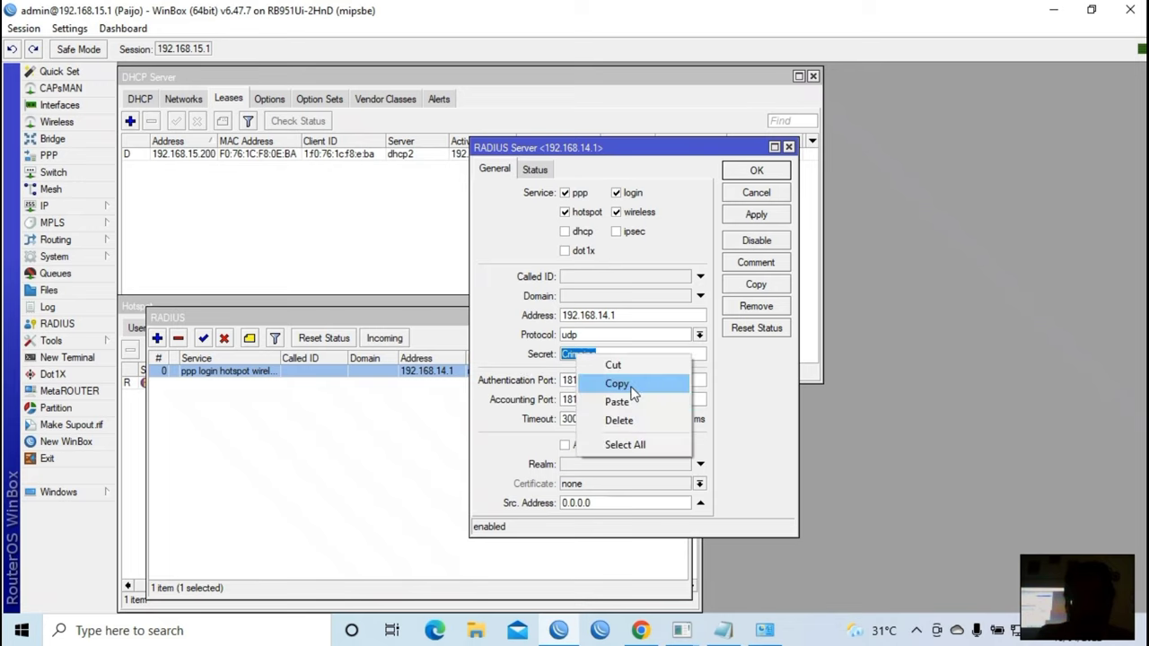
{"action": "left_click", "coordinate": [628, 384]}
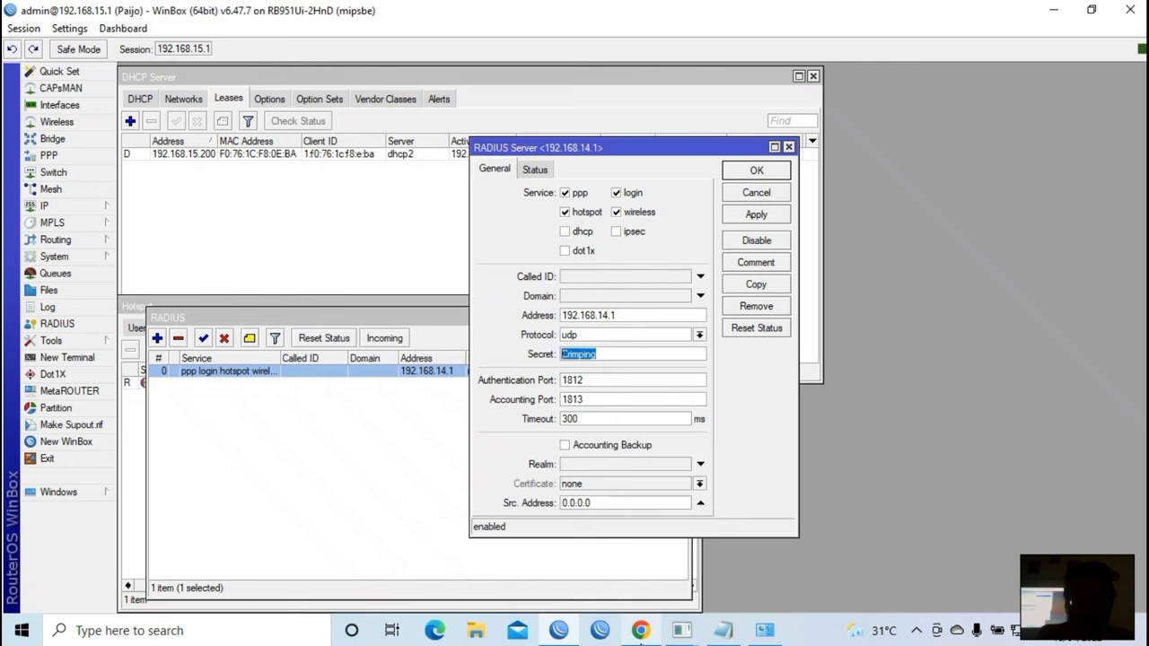
{"action": "left_click", "coordinate": [640, 630]}
{"action": "left_click", "coordinate": [325, 16]}
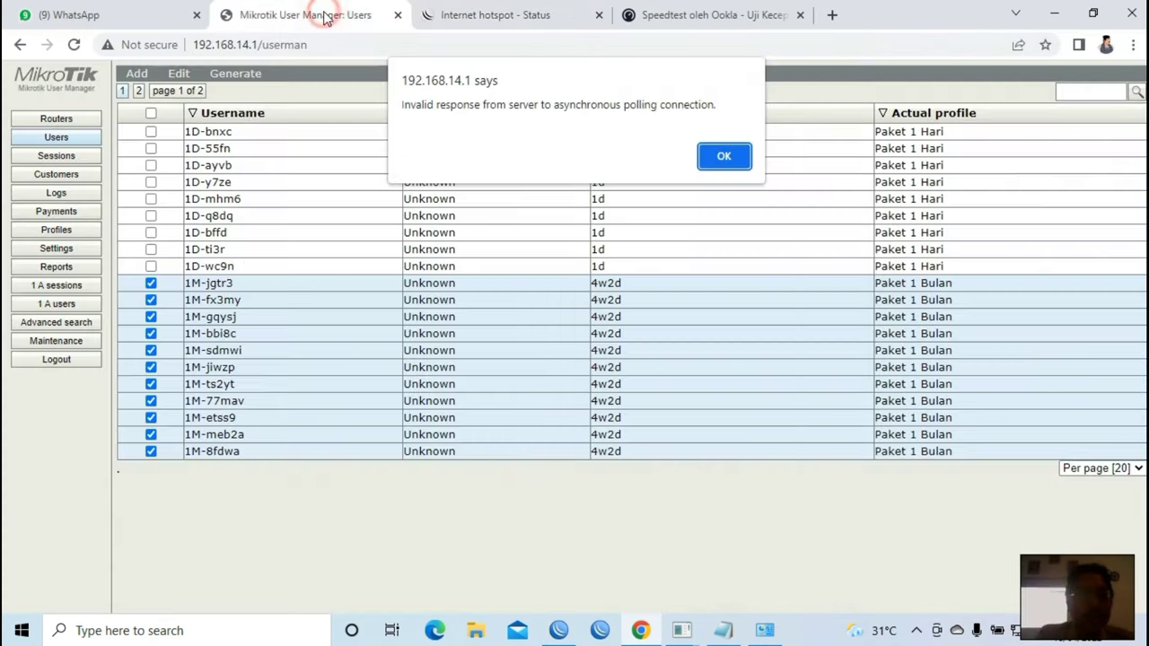
Dismiss the alert, log back into User Manager as admin, and show the Routers list.
{"action": "left_click", "coordinate": [724, 156]}
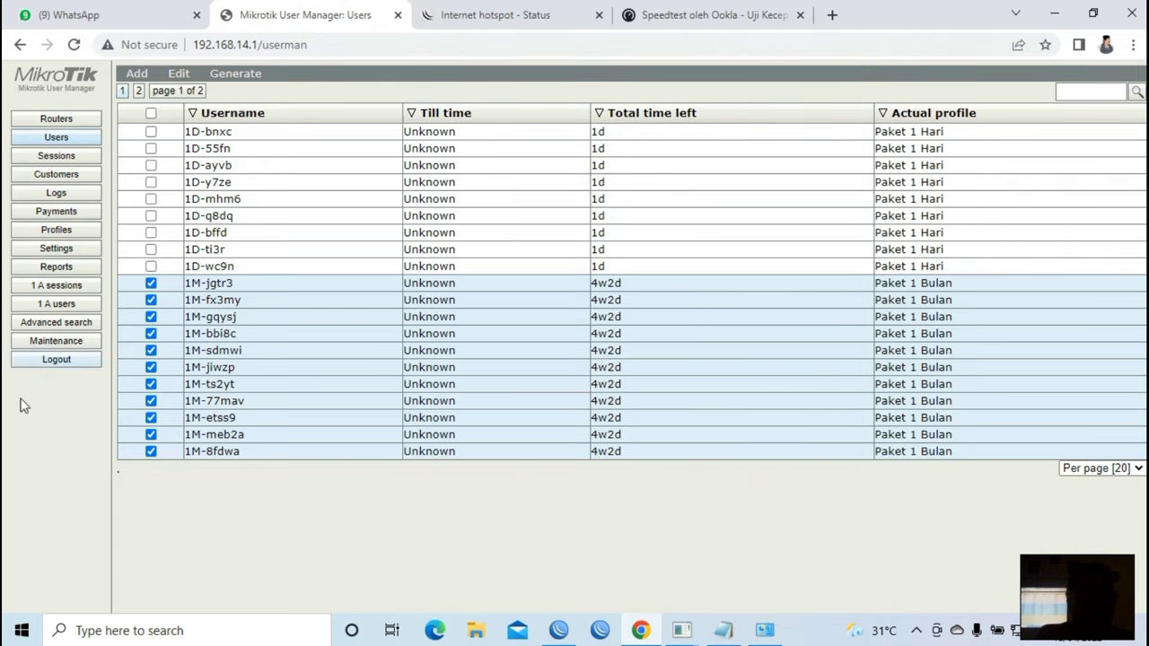
{"action": "left_click", "coordinate": [44, 361]}
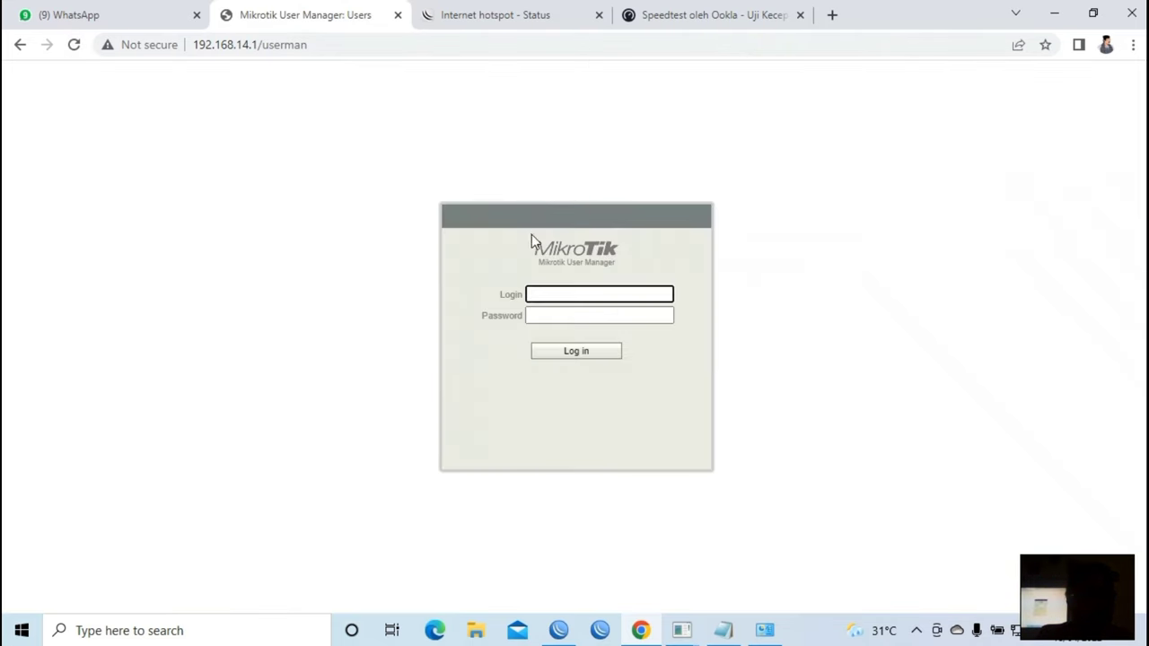
{"action": "left_click", "coordinate": [557, 293]}
{"action": "type", "text": "adm"}
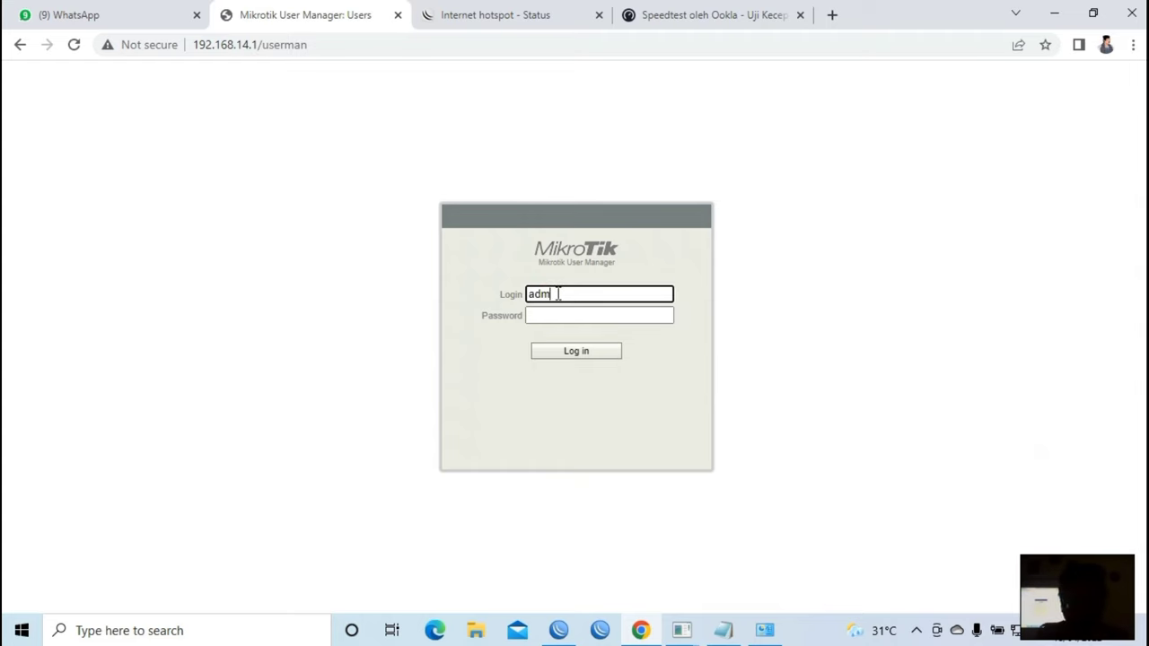
{"action": "type", "text": "in"}
{"action": "key", "text": "Tab"}
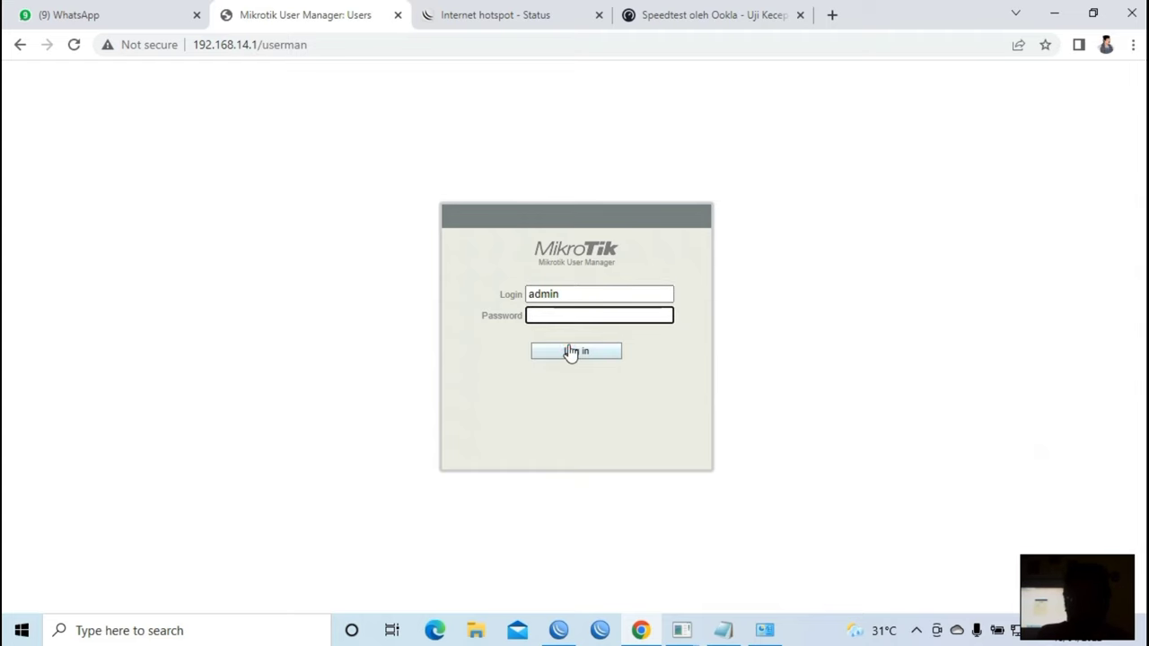
{"action": "left_click", "coordinate": [569, 349]}
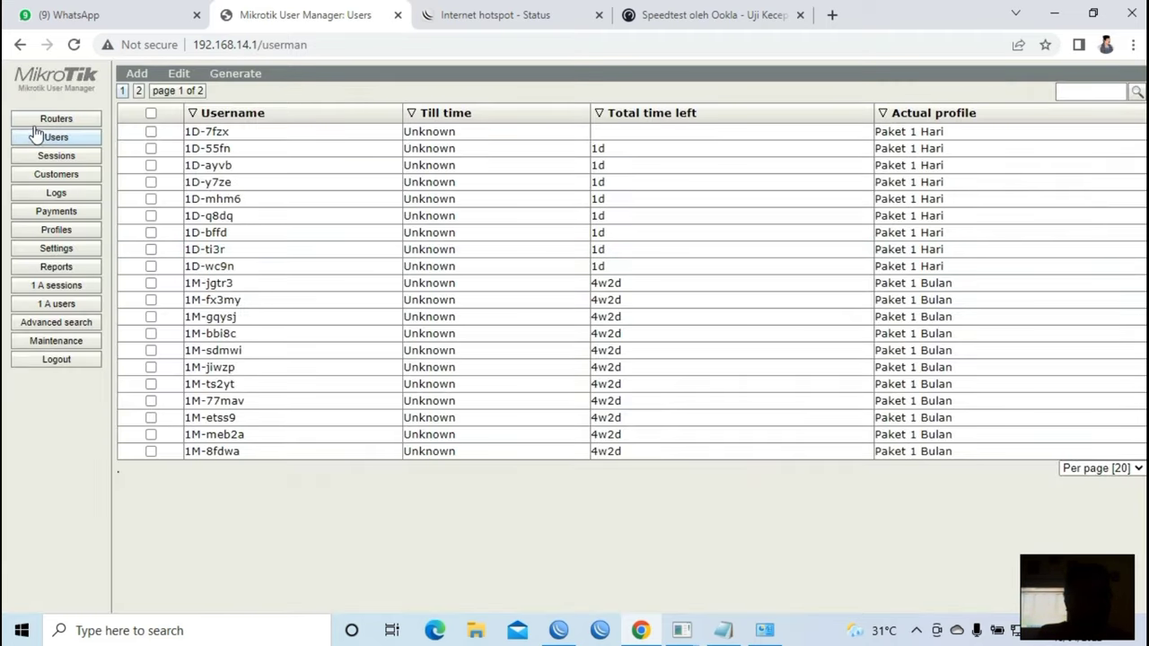
{"action": "left_click", "coordinate": [45, 119]}
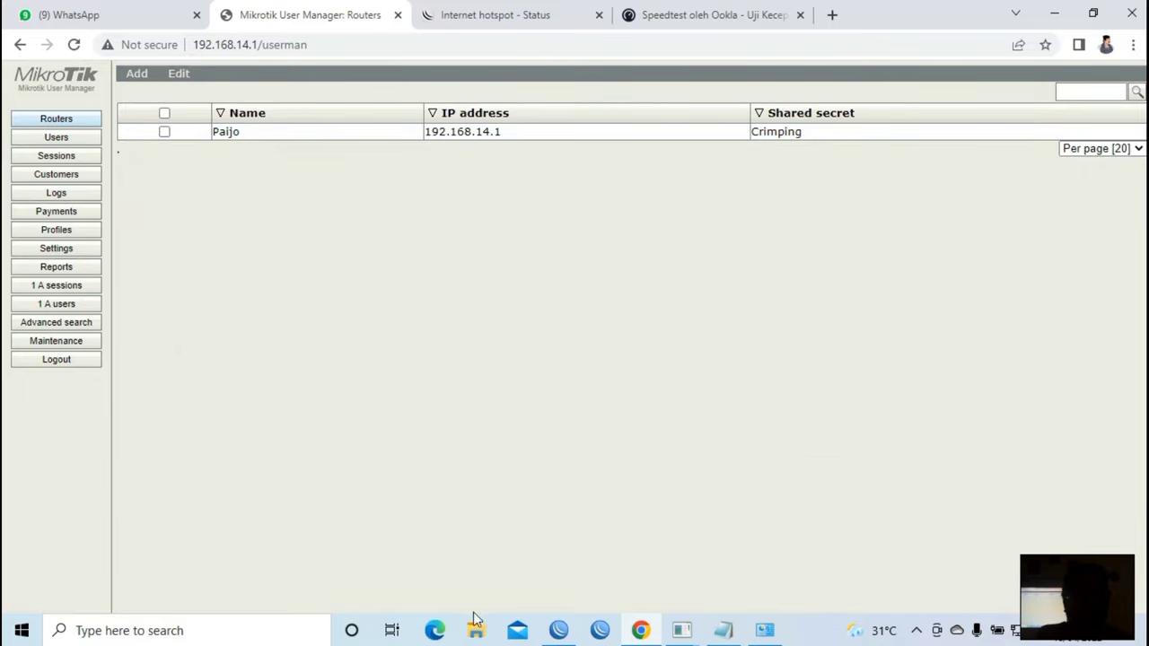
Compare the shared secret between WinBox and the User Manager Routers page, ending in WinBox.
{"action": "left_click", "coordinate": [559, 630]}
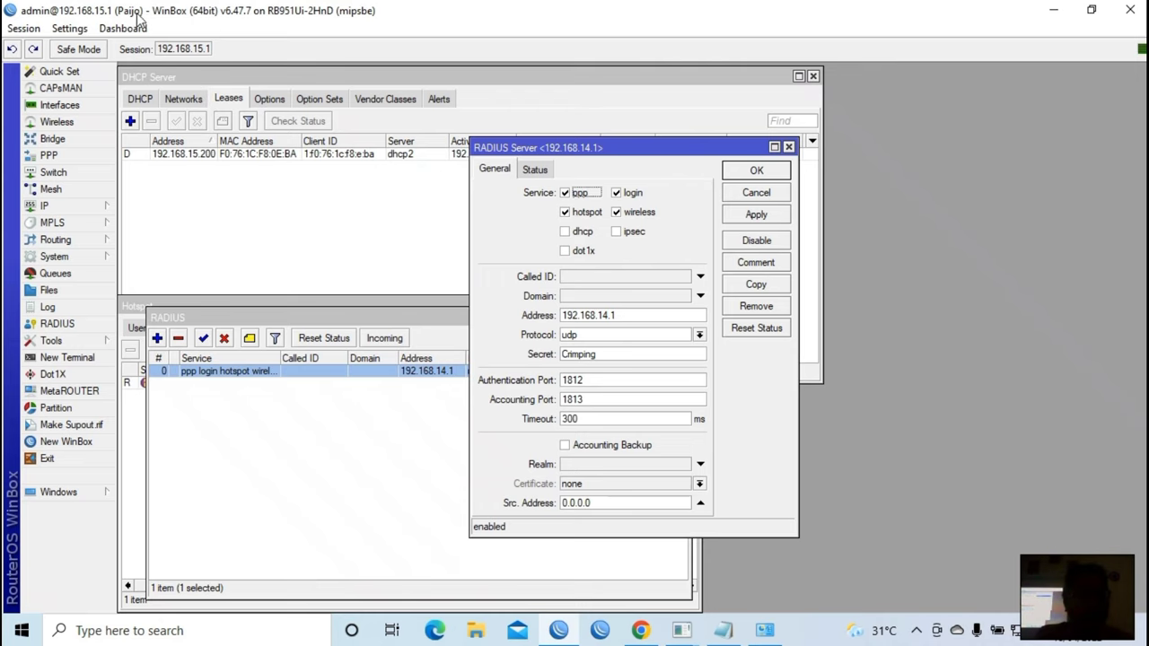
{"action": "double_click", "coordinate": [121, 13]}
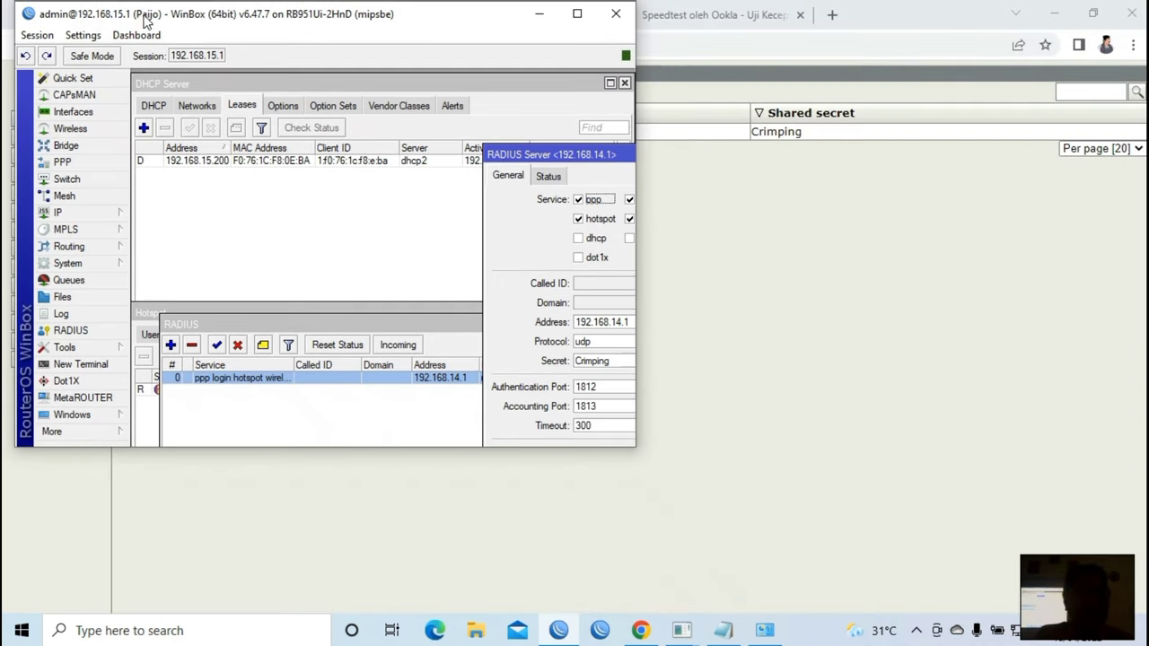
{"action": "left_click", "coordinate": [577, 13]}
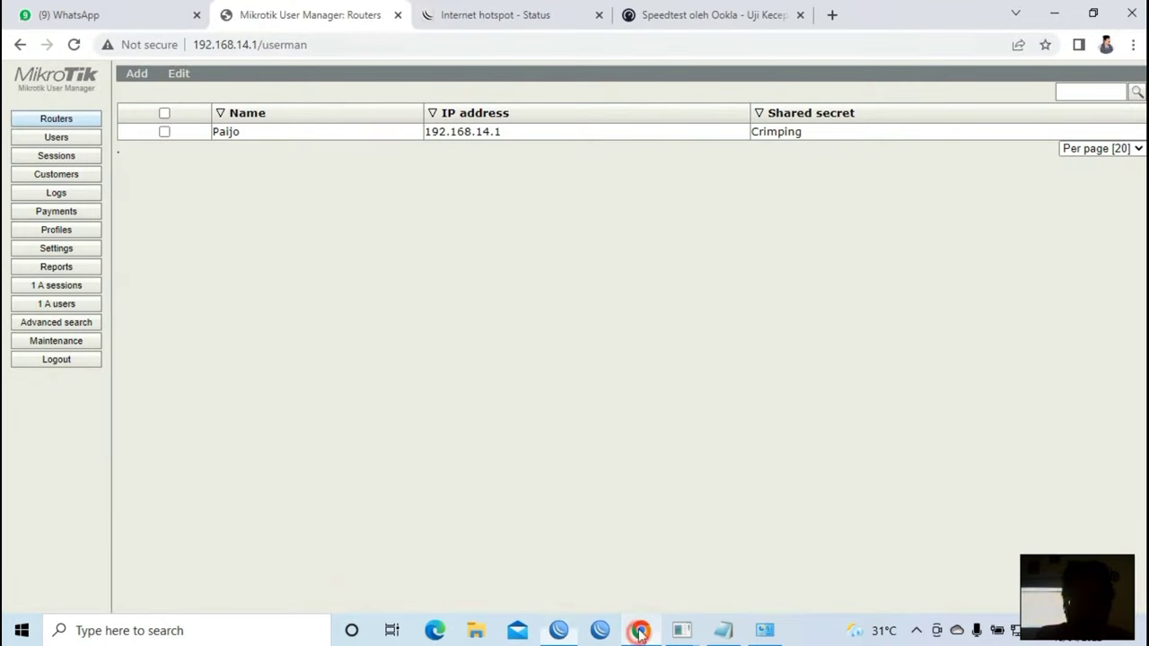
{"action": "left_click", "coordinate": [640, 630]}
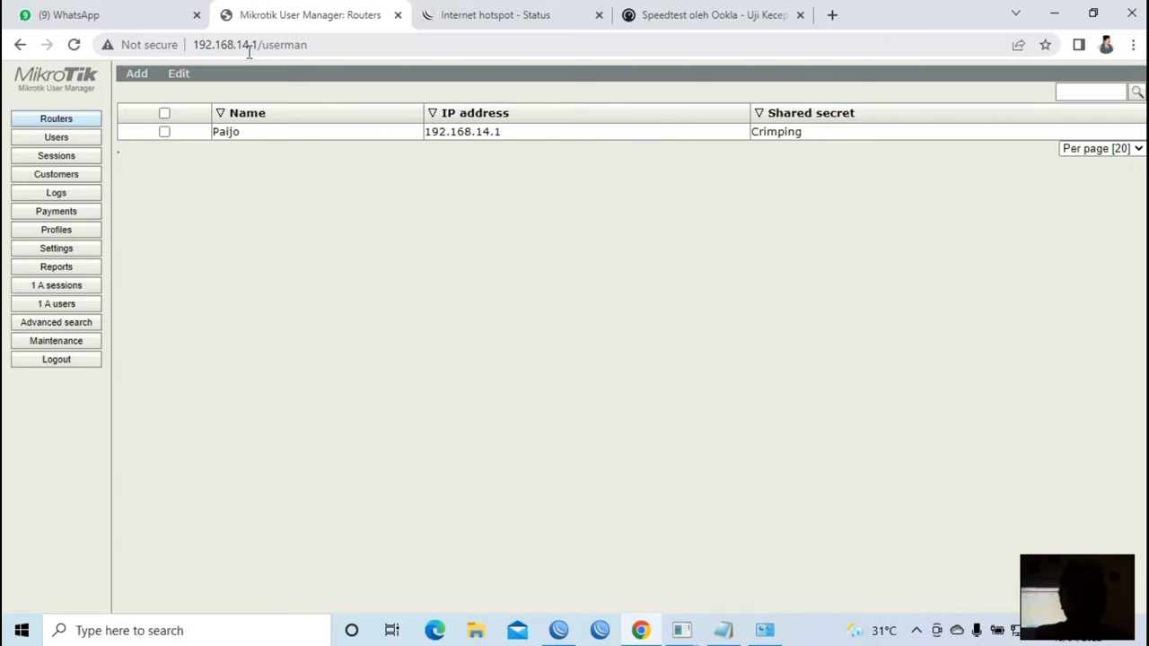
{"action": "left_click", "coordinate": [575, 634]}
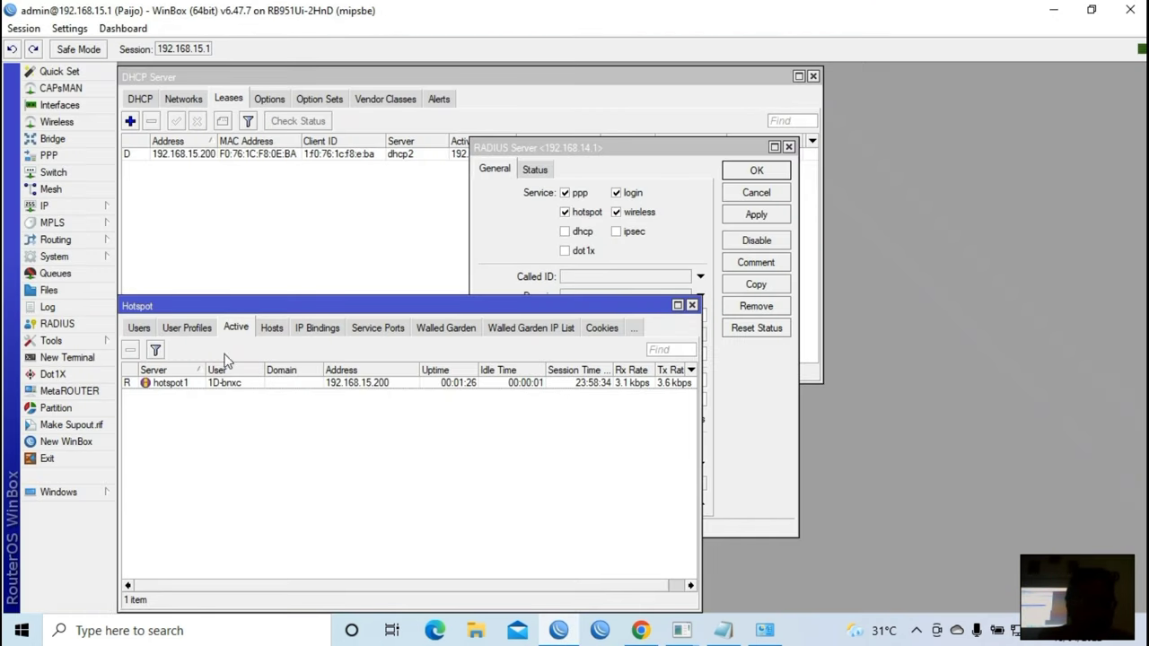
Open the hsprof1 hotspot server profile and check its hotspot address 192.168.15.1.
{"action": "left_click", "coordinate": [141, 329]}
{"action": "left_click", "coordinate": [141, 329]}
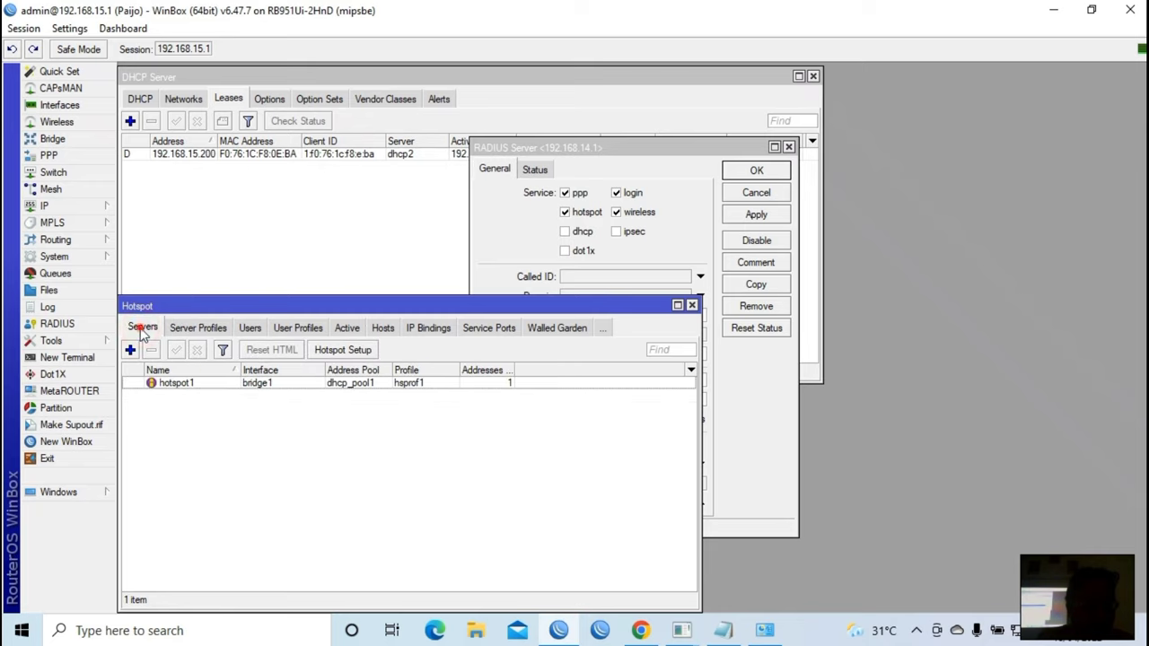
{"action": "left_click", "coordinate": [222, 328]}
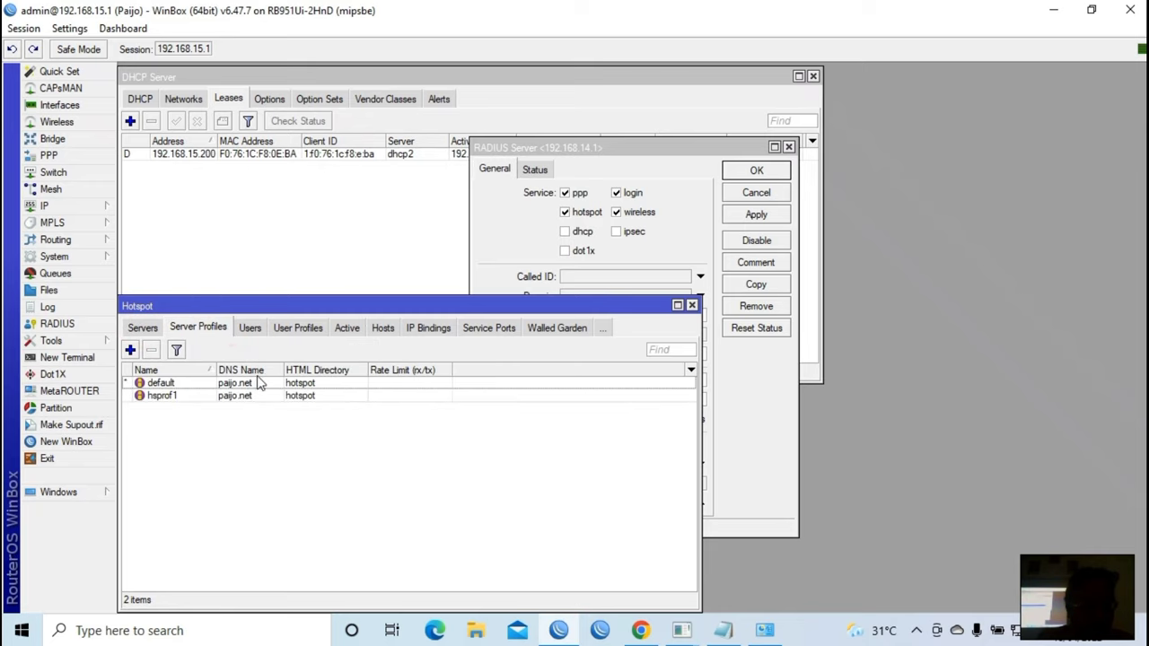
{"action": "double_click", "coordinate": [301, 397]}
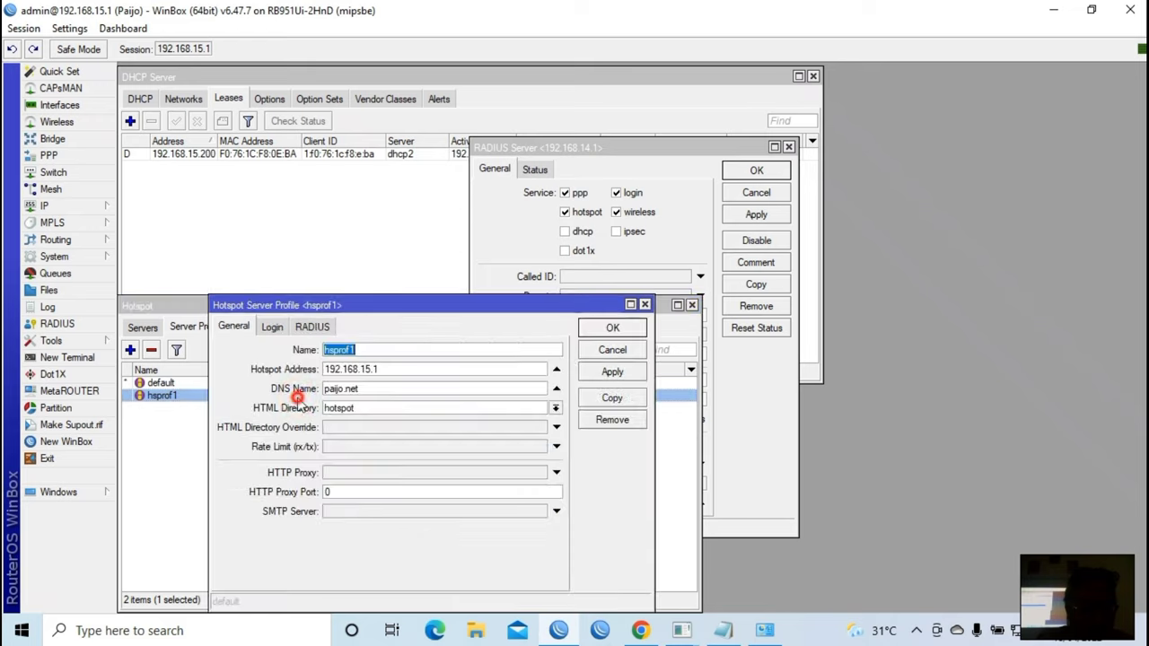
{"action": "left_click", "coordinate": [440, 369]}
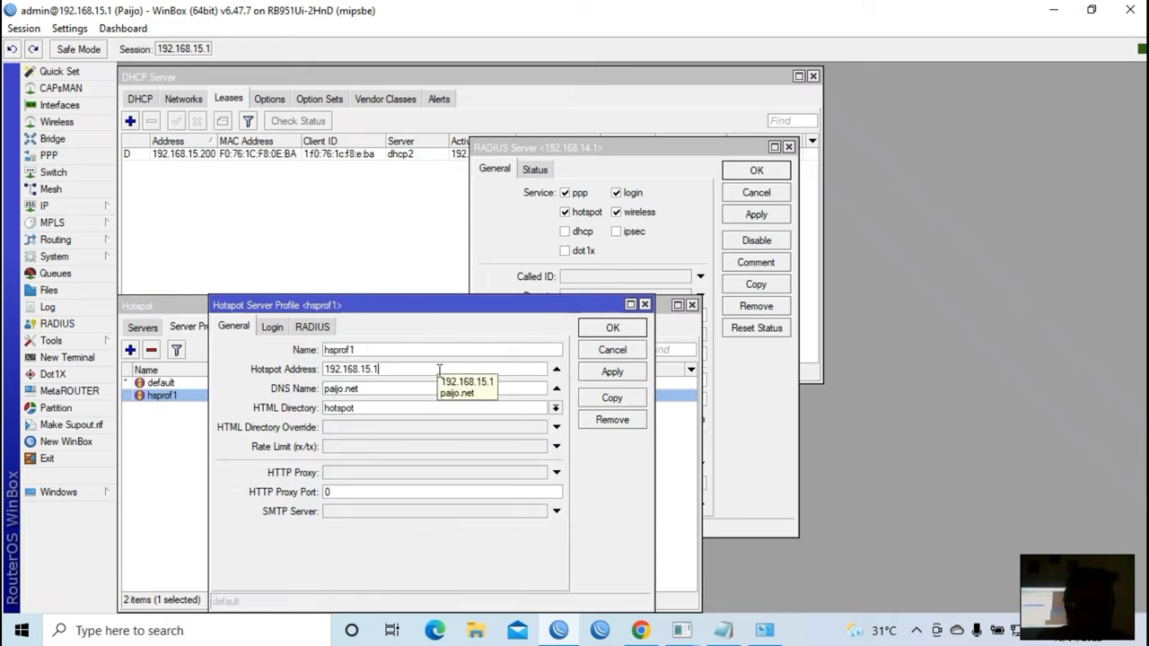
{"action": "left_click", "coordinate": [640, 630]}
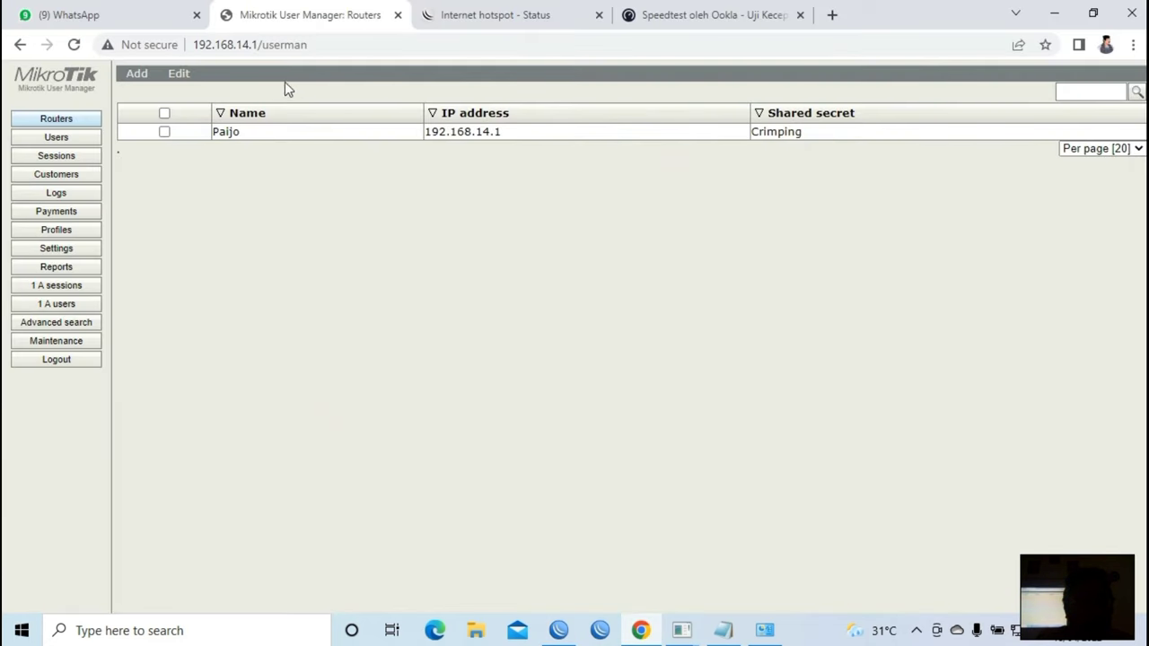
Change the browser address from 192.168.14.1 to 192.168.15.1/userman and load it.
{"action": "left_click", "coordinate": [252, 49]}
{"action": "left_click", "coordinate": [252, 47]}
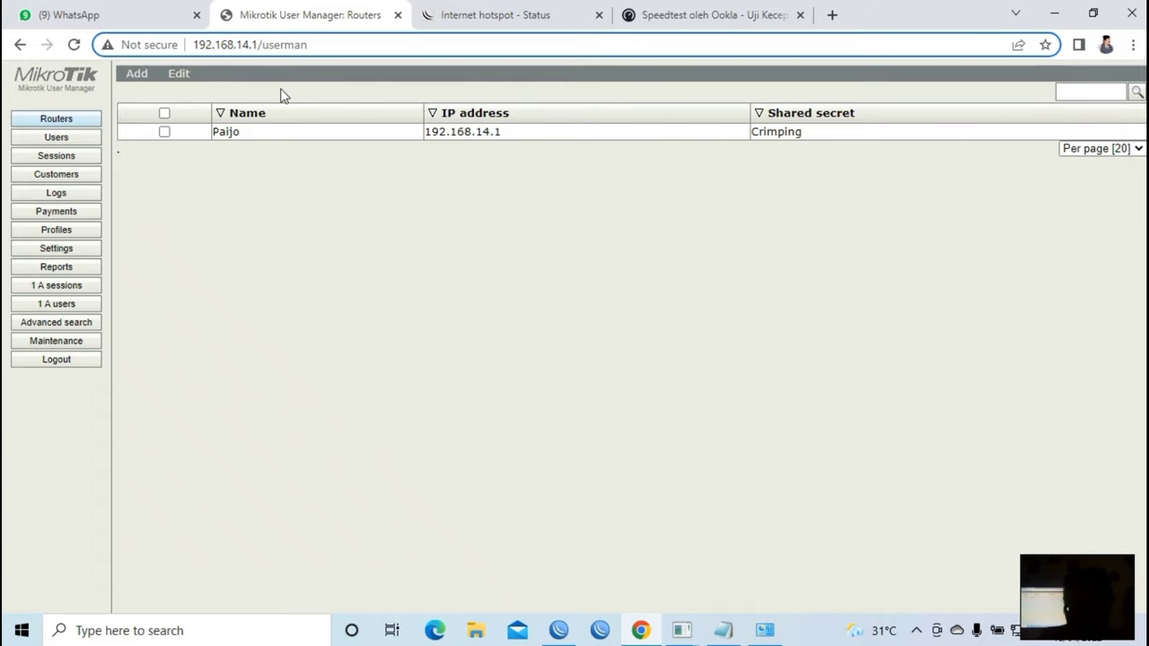
{"action": "key", "text": "BackSpace"}
{"action": "type", "text": "5"}
{"action": "key", "text": "Return"}
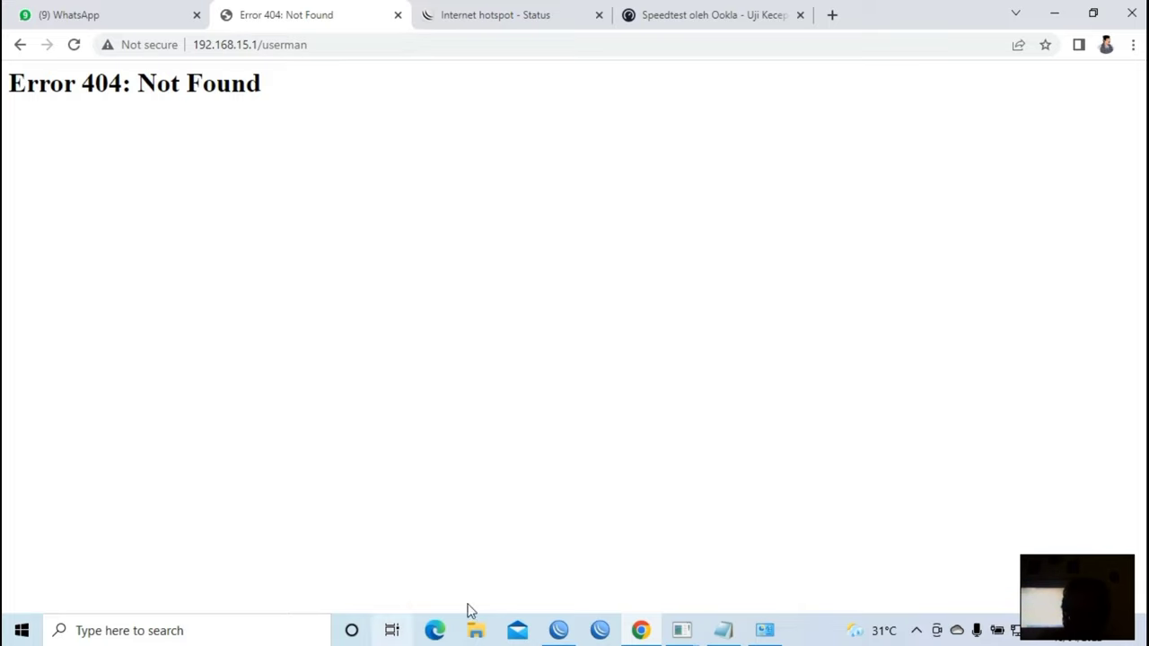
In the router's Files list, delete the Neon folder and auto-before-reset.backup.
{"action": "left_click", "coordinate": [558, 630]}
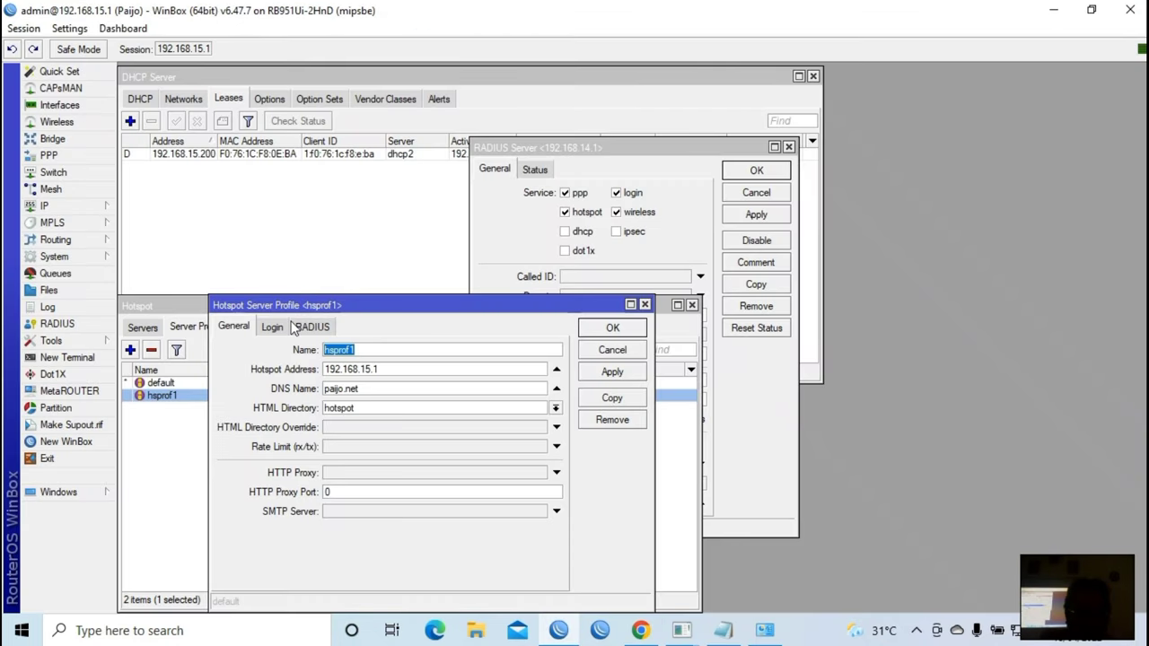
{"action": "left_click", "coordinate": [63, 289]}
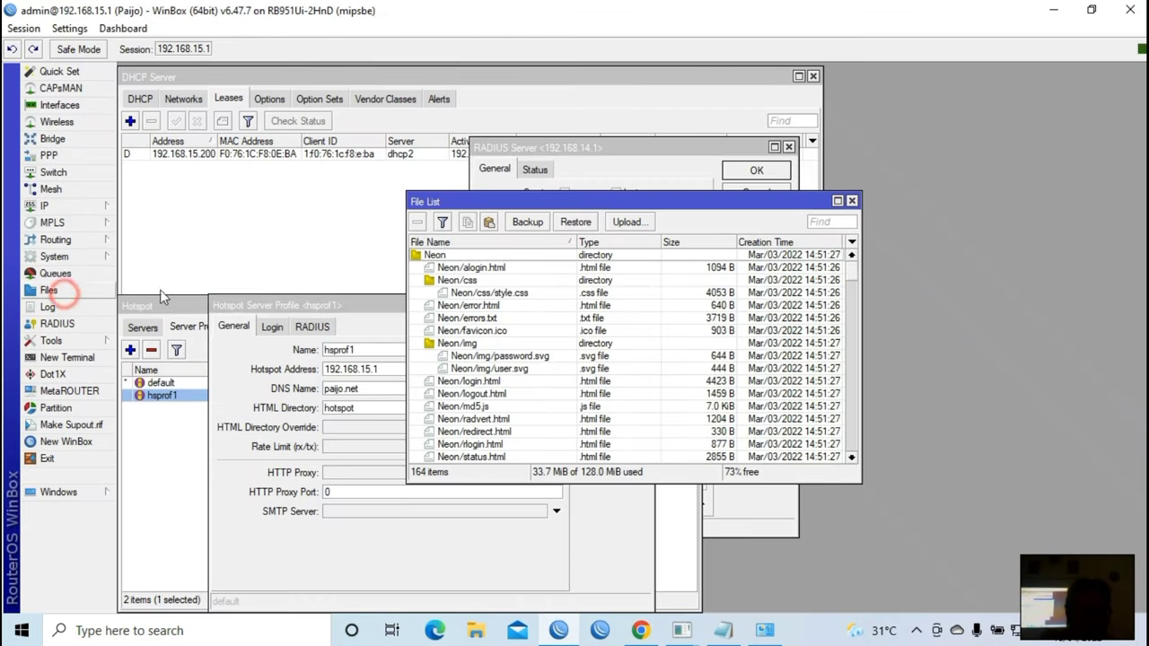
{"action": "left_click", "coordinate": [438, 256]}
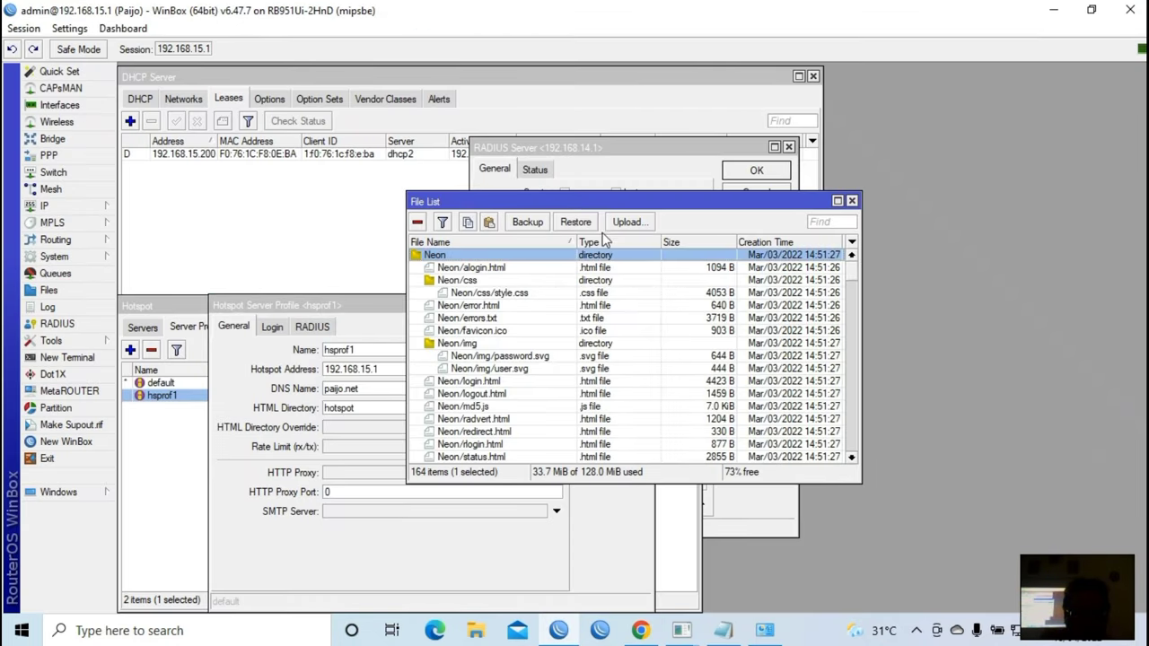
{"action": "left_click", "coordinate": [417, 222]}
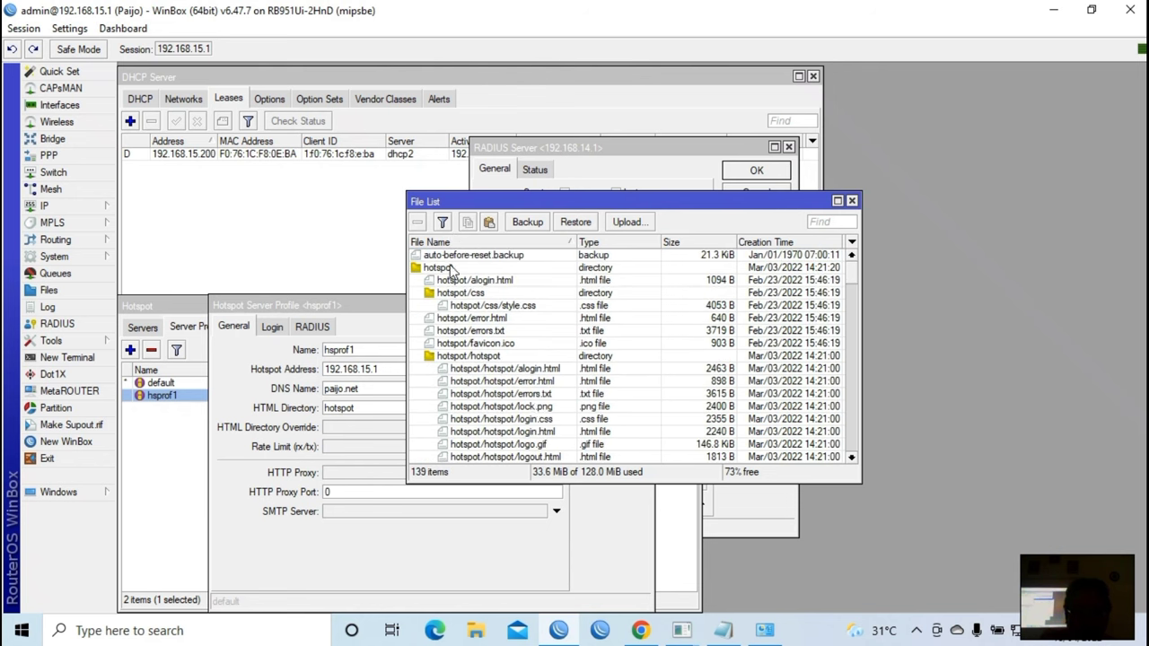
{"action": "left_click", "coordinate": [446, 255]}
{"action": "left_click", "coordinate": [417, 223]}
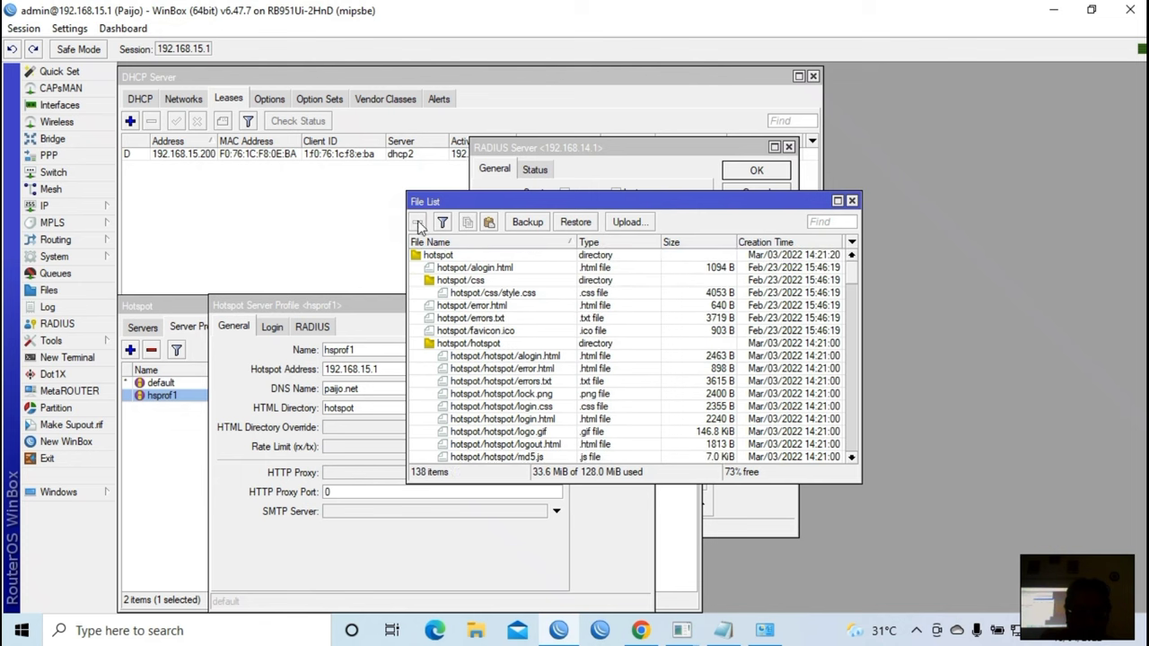
Scroll down to delete um-before-migration.tar, then close the File List.
{"action": "left_click", "coordinate": [485, 331]}
{"action": "scroll", "coordinate": [494, 359], "scroll_direction": "down", "scroll_amount": 5}
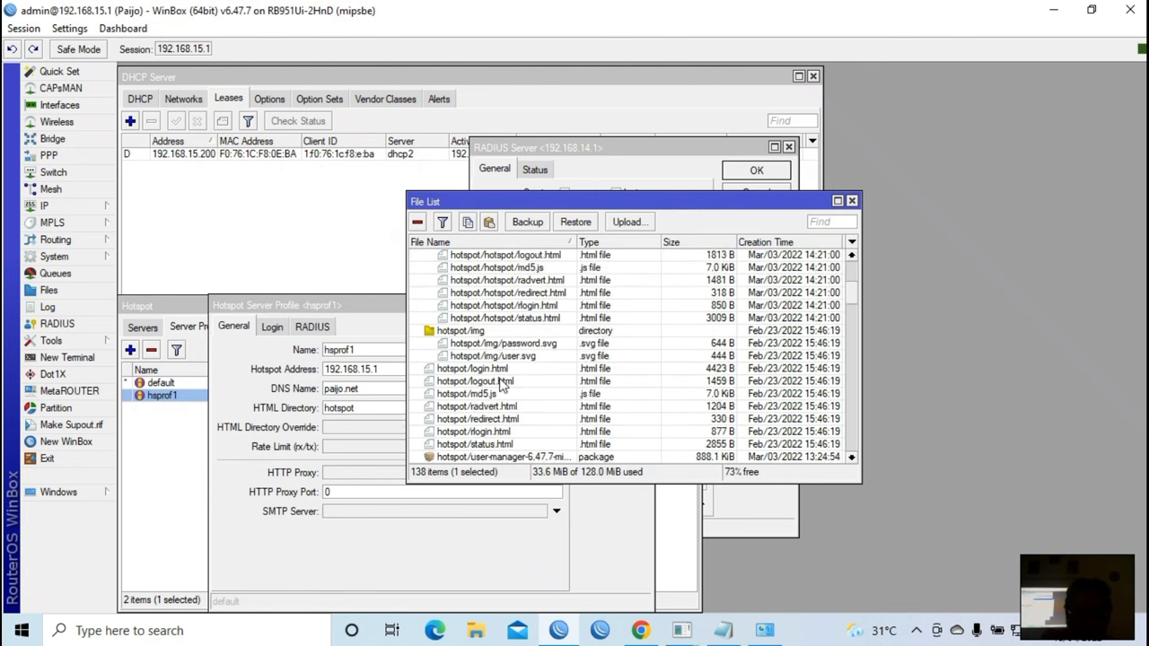
{"action": "scroll", "coordinate": [503, 384], "scroll_direction": "down", "scroll_amount": 4}
{"action": "left_click", "coordinate": [440, 347]}
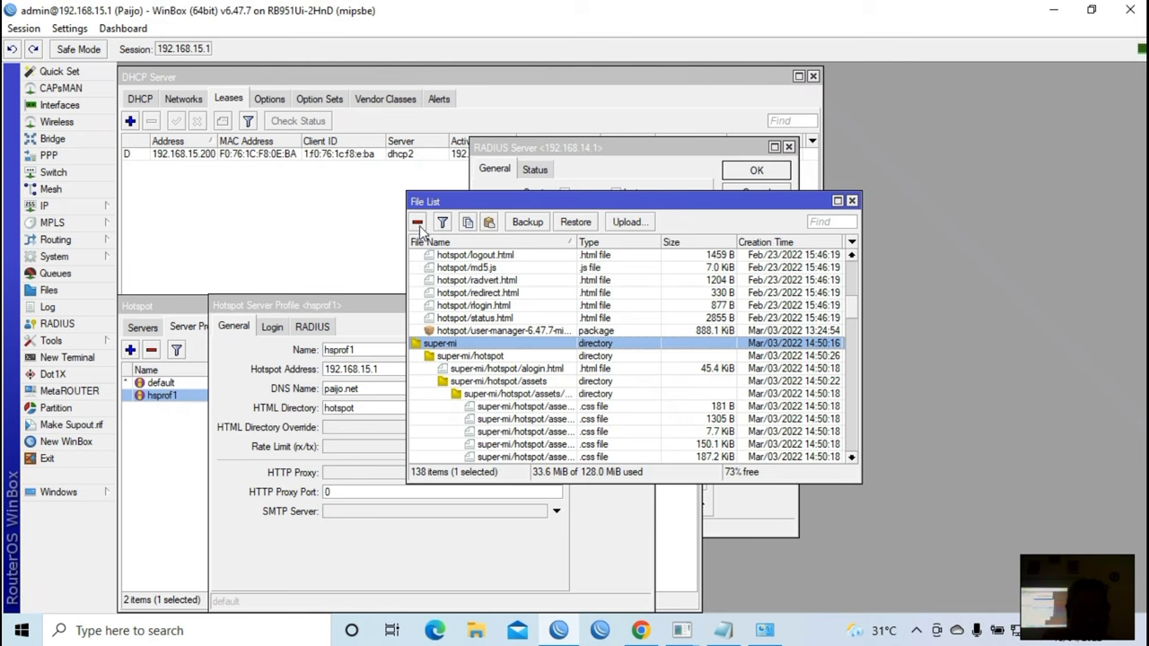
{"action": "scroll", "coordinate": [471, 402], "scroll_direction": "down", "scroll_amount": 8}
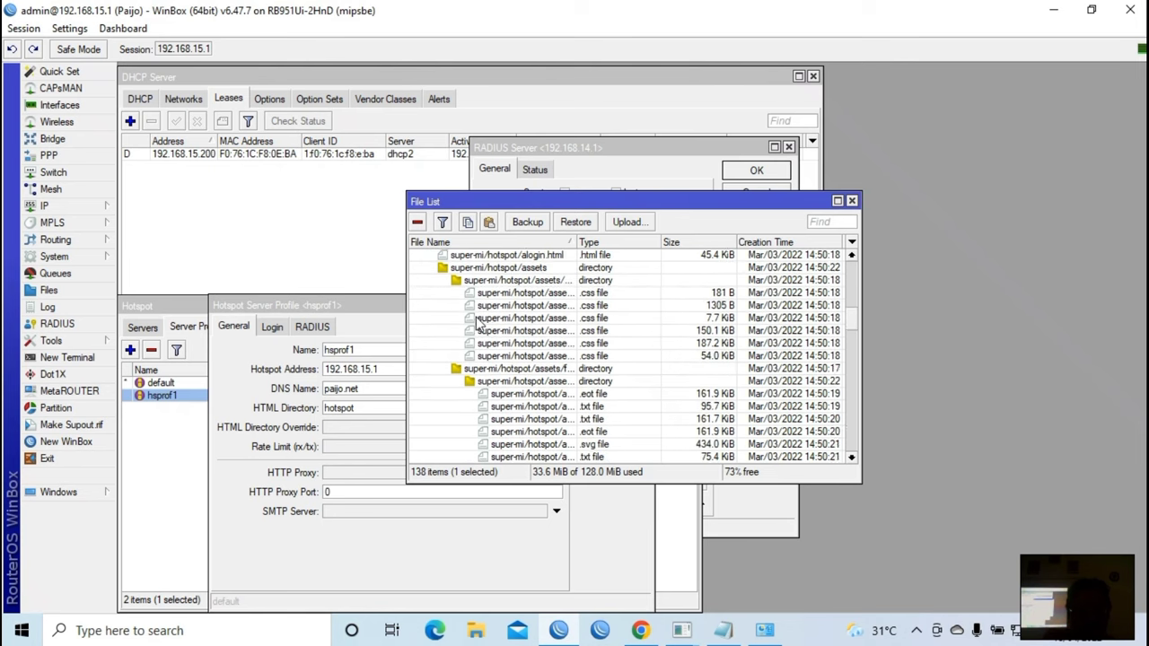
{"action": "scroll", "coordinate": [471, 402], "scroll_direction": "down", "scroll_amount": 10}
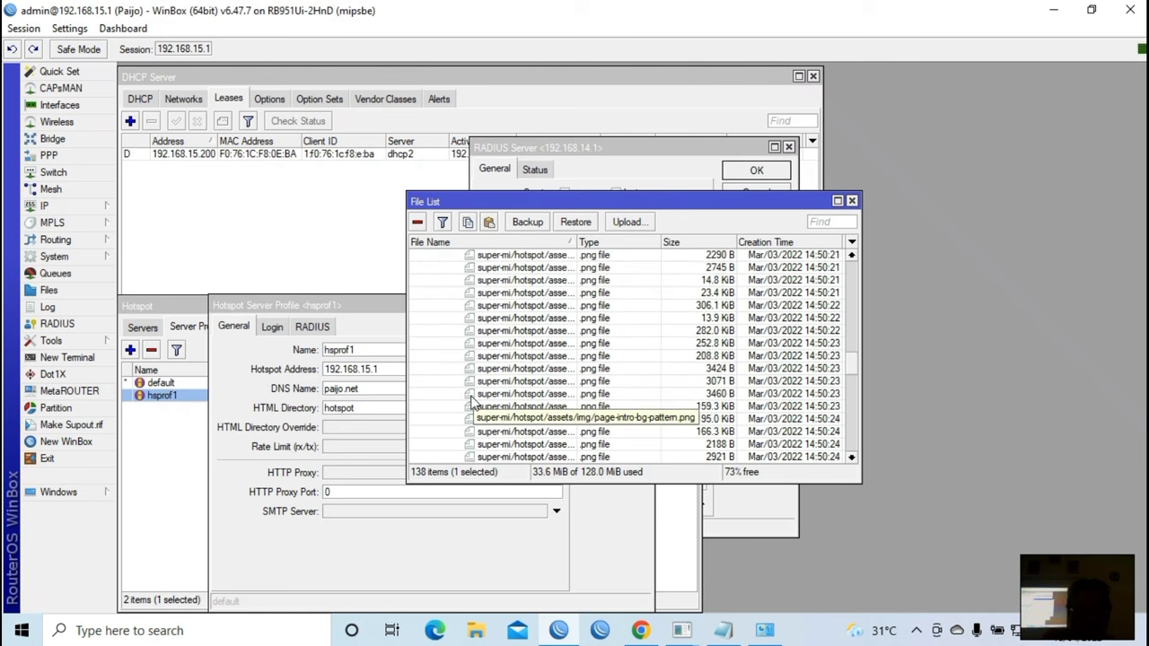
{"action": "scroll", "coordinate": [503, 396], "scroll_direction": "down", "scroll_amount": 10}
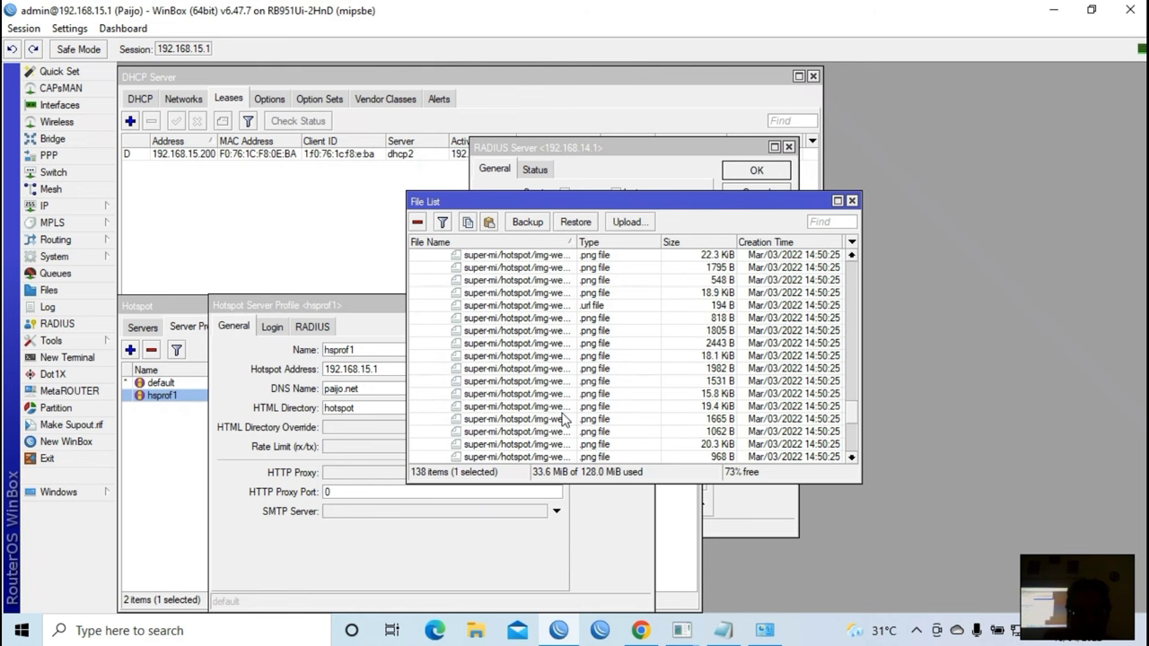
{"action": "scroll", "coordinate": [565, 419], "scroll_direction": "down", "scroll_amount": 1}
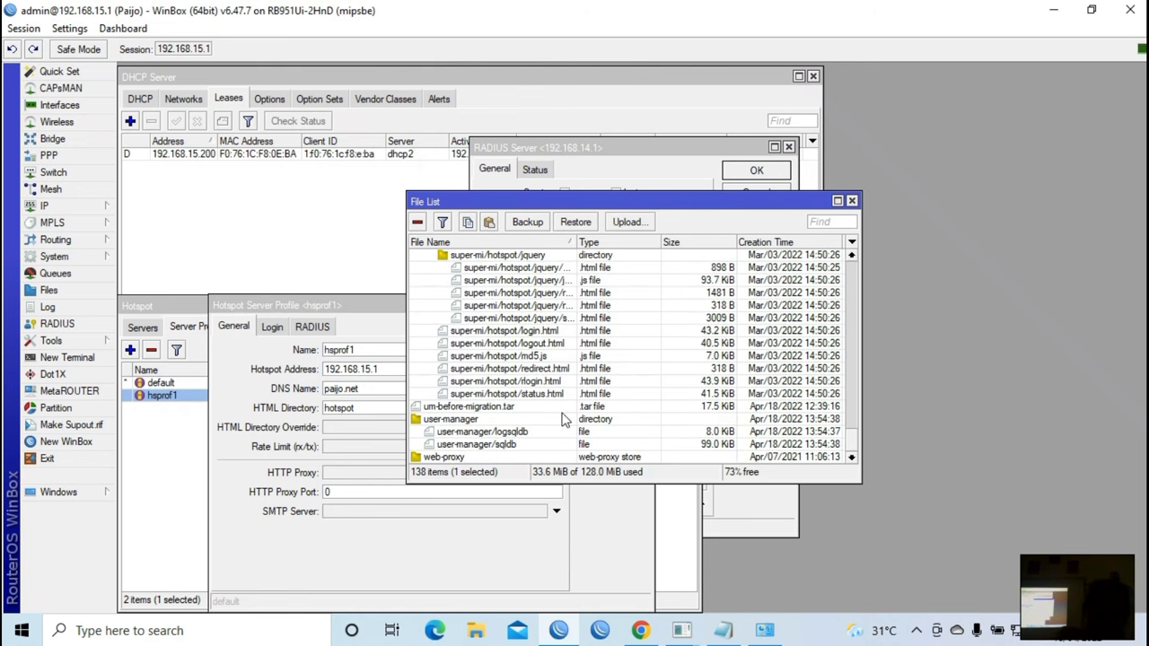
{"action": "left_click", "coordinate": [503, 409]}
{"action": "left_click", "coordinate": [418, 225]}
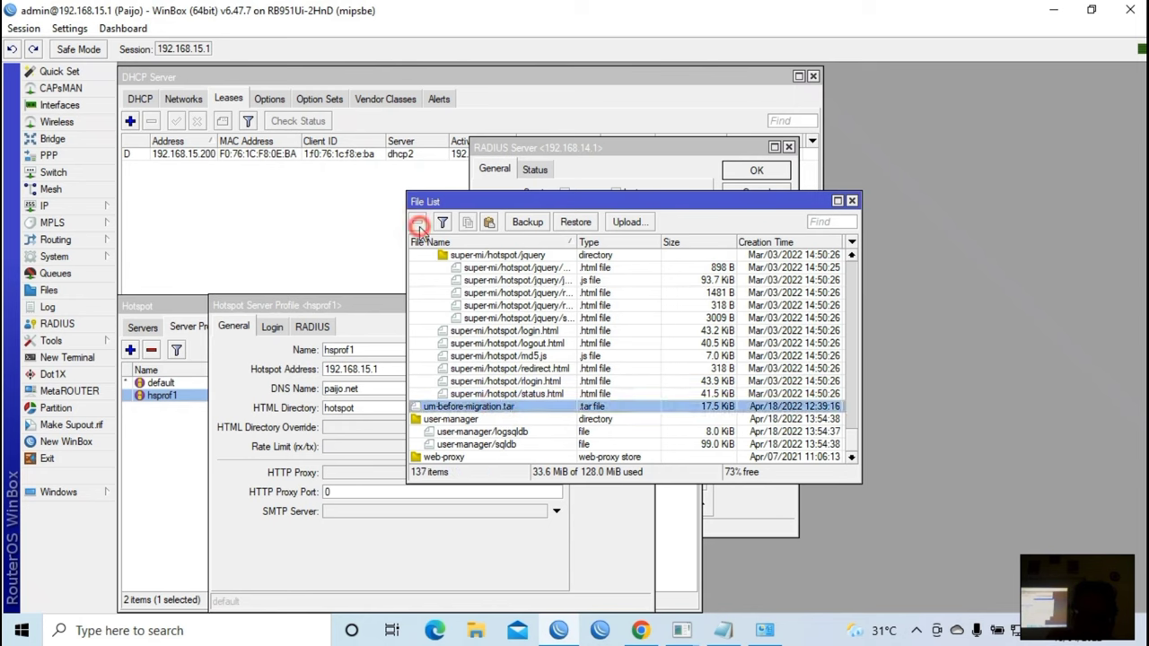
{"action": "left_click", "coordinate": [851, 201]}
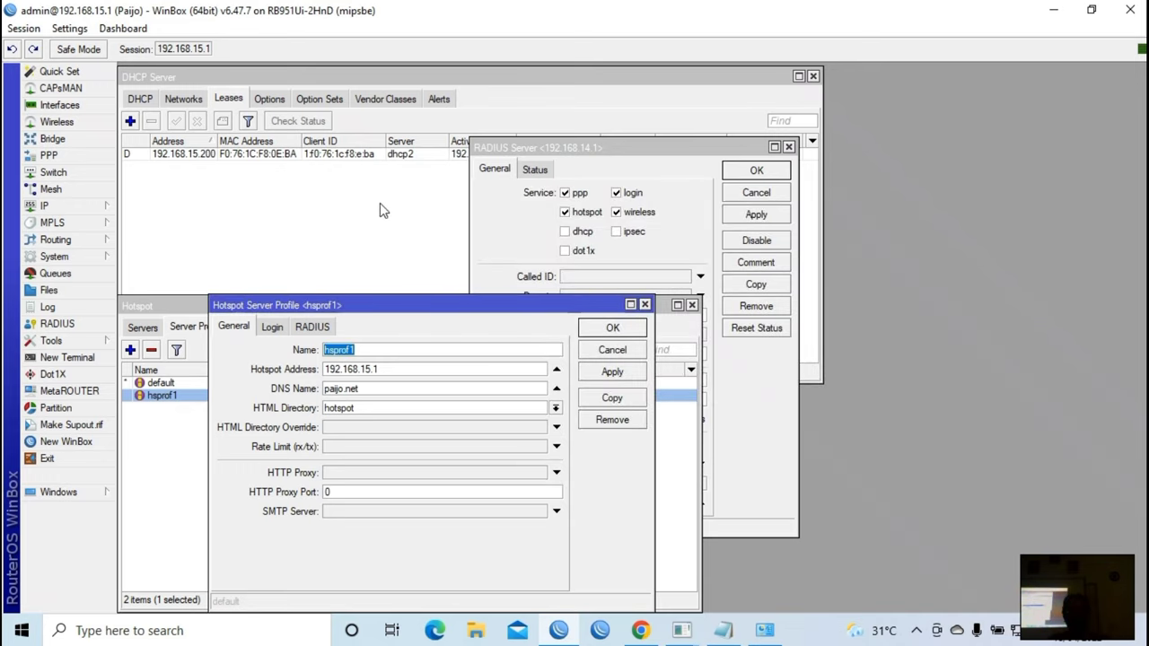
Show the PPP window on its PPPoE Servers list and close the DHCP server window.
{"action": "left_click", "coordinate": [260, 213]}
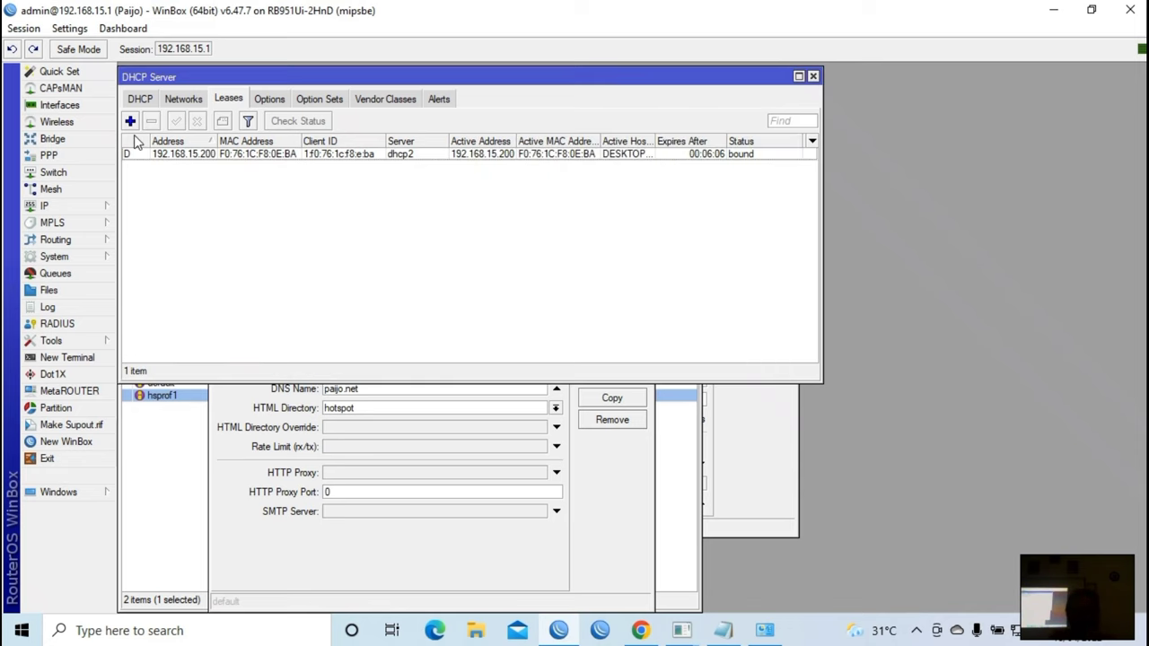
{"action": "left_click", "coordinate": [74, 155]}
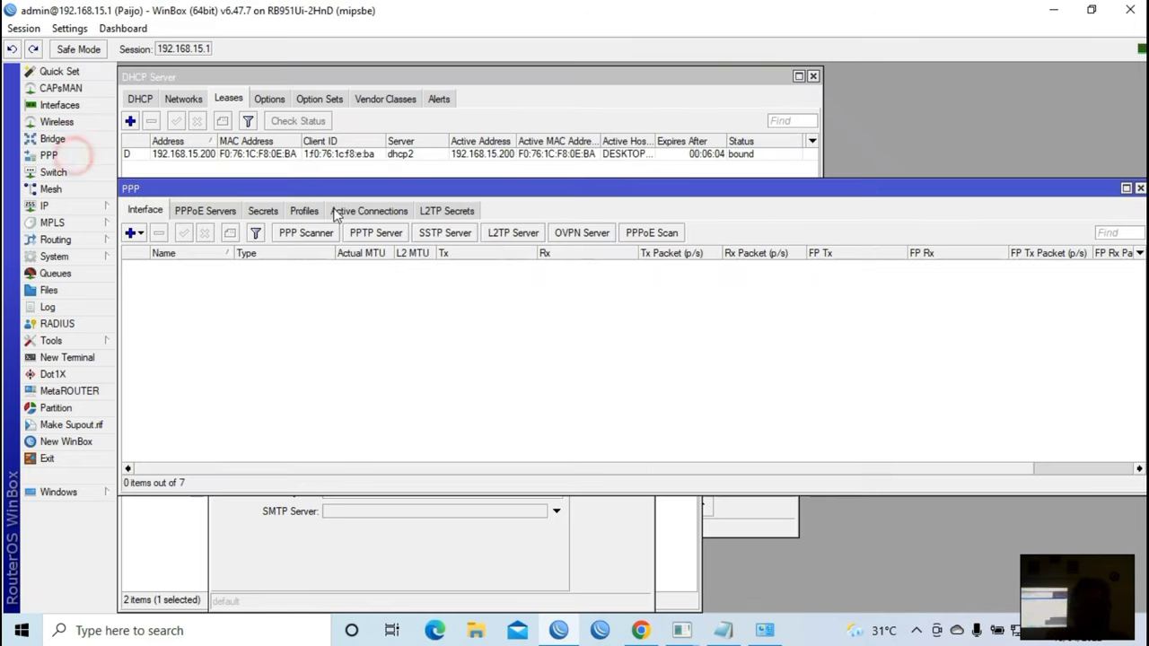
{"action": "left_click", "coordinate": [203, 213]}
{"action": "left_click", "coordinate": [814, 76]}
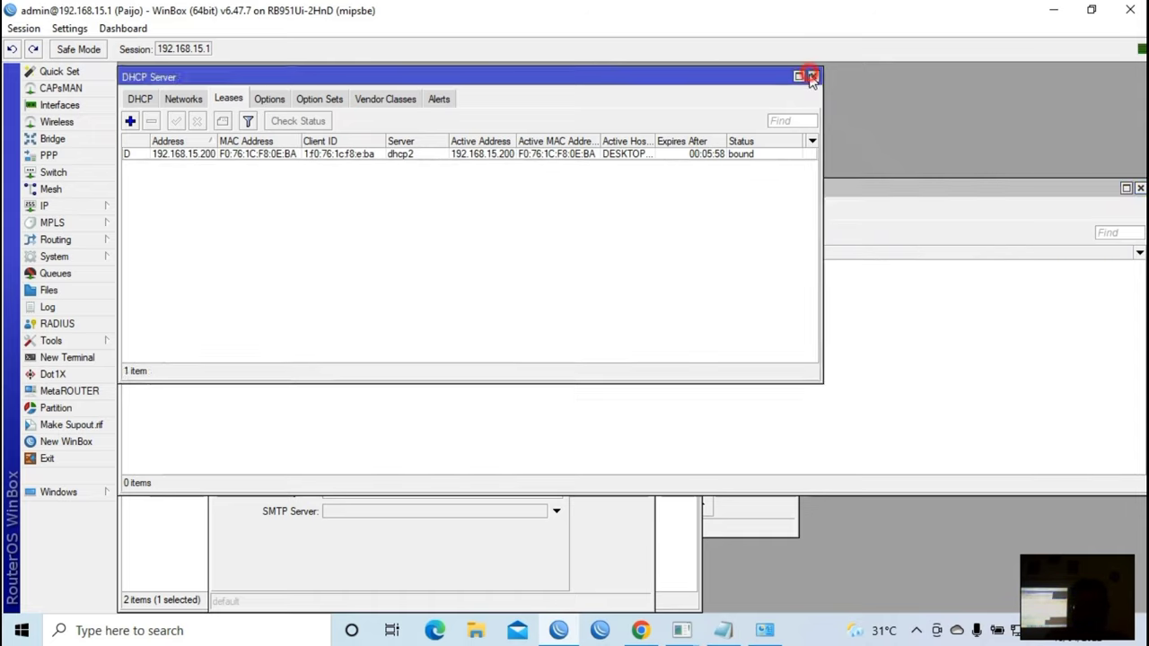
{"action": "left_click", "coordinate": [813, 76]}
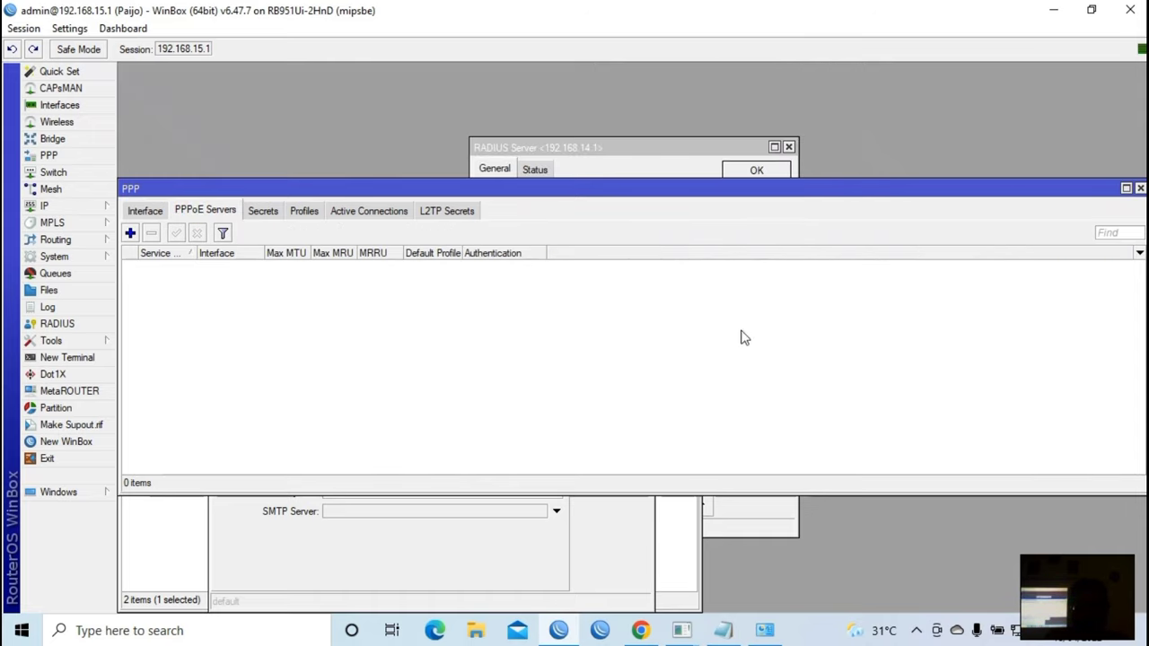
Close the RADIUS, hsprof1 profile and Hotspot windows, and move the PPP window higher.
{"action": "left_click", "coordinate": [789, 147]}
{"action": "left_click", "coordinate": [364, 543]}
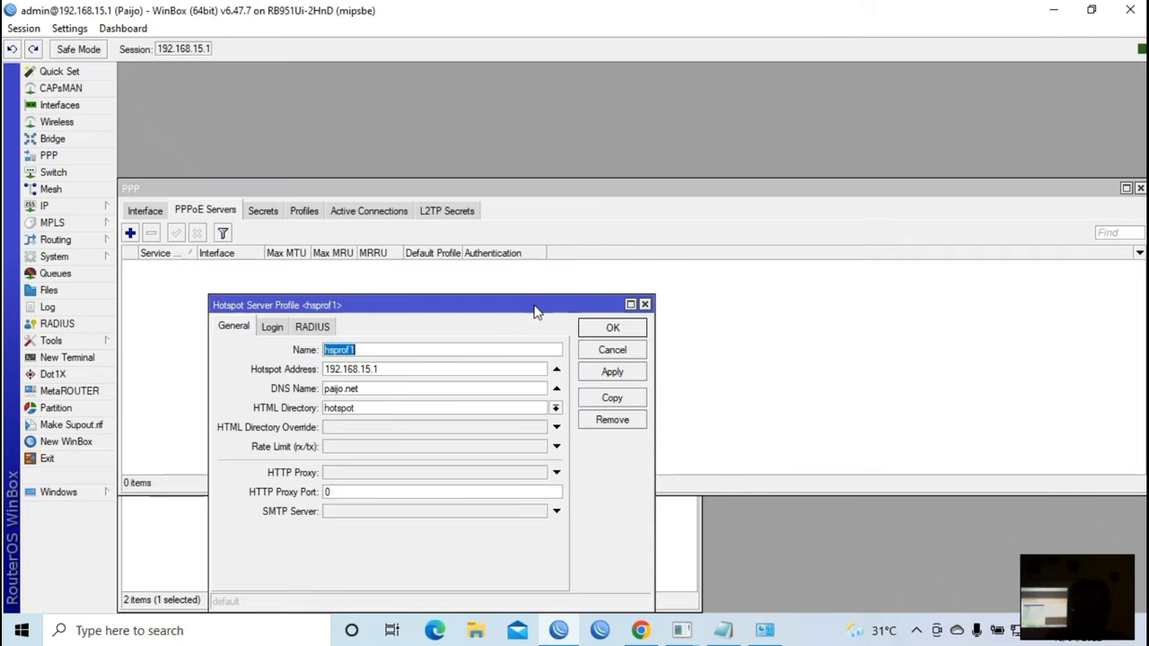
{"action": "left_click", "coordinate": [644, 305]}
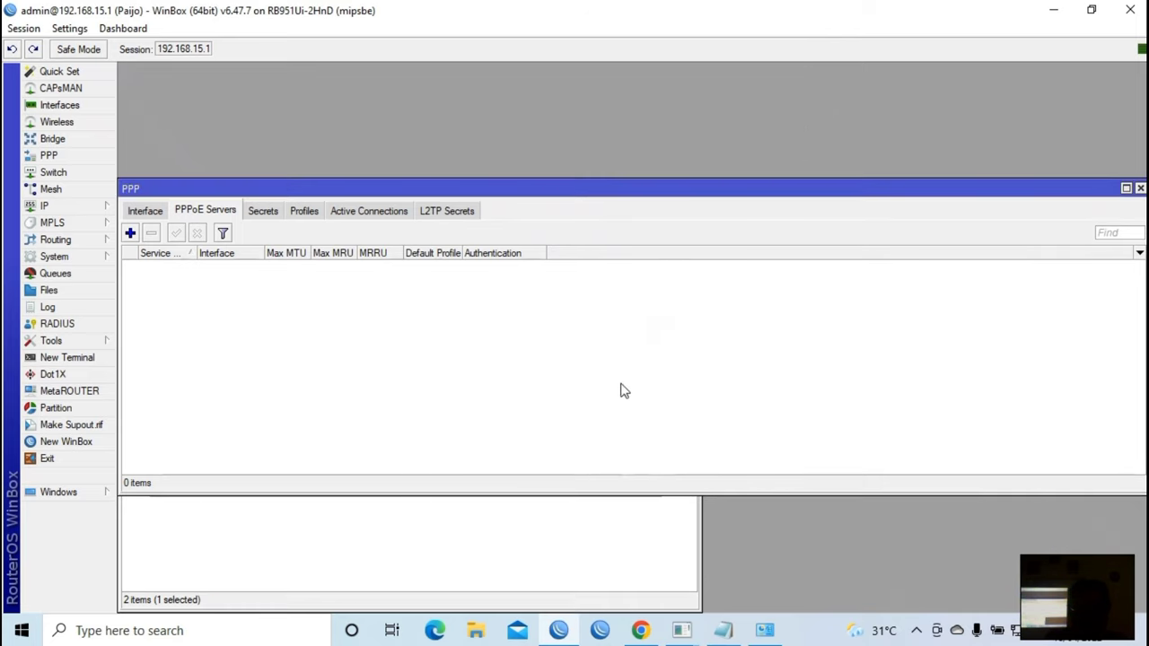
{"action": "left_click", "coordinate": [498, 534]}
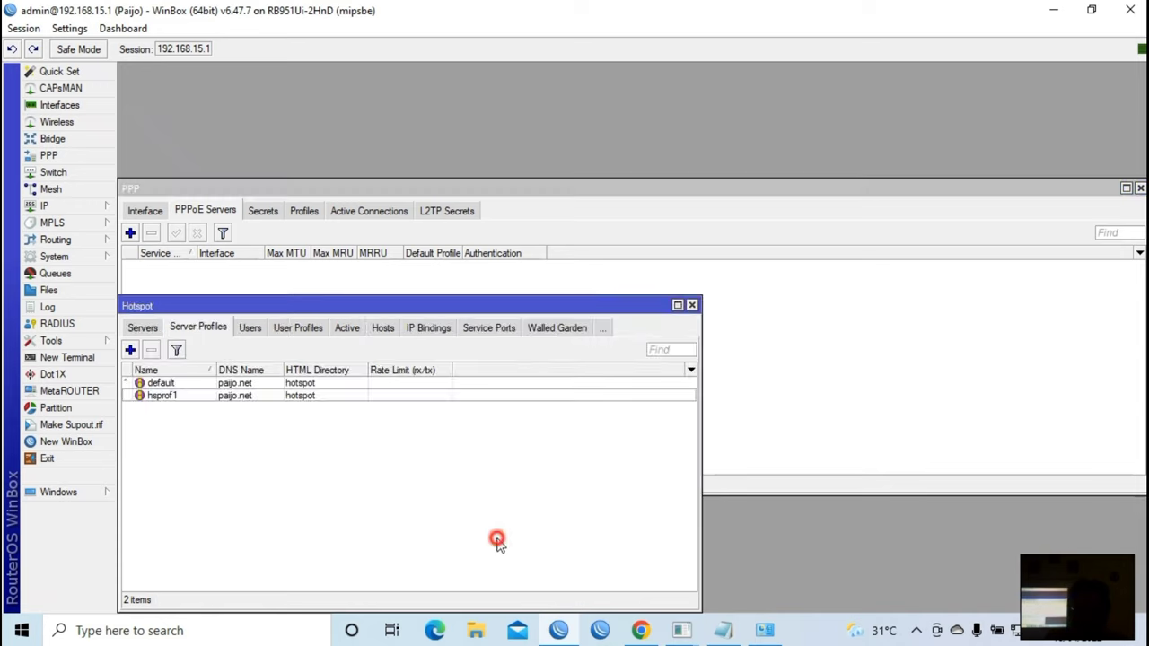
{"action": "left_click", "coordinate": [692, 305]}
{"action": "left_click", "coordinate": [574, 562]}
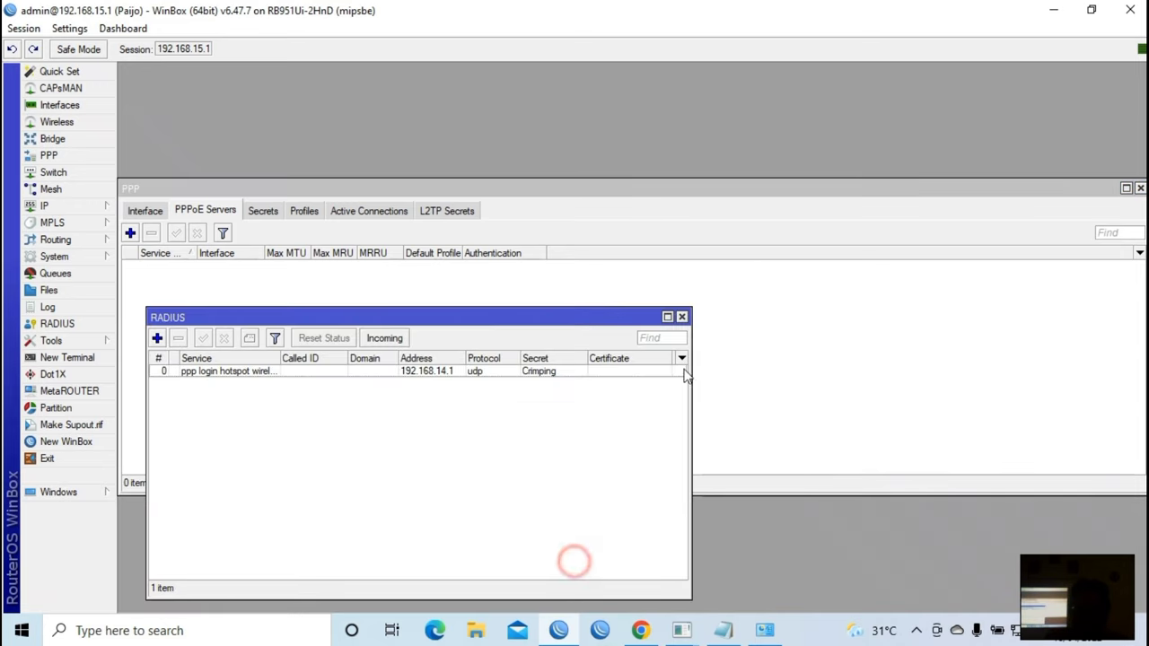
{"action": "left_click", "coordinate": [682, 317]}
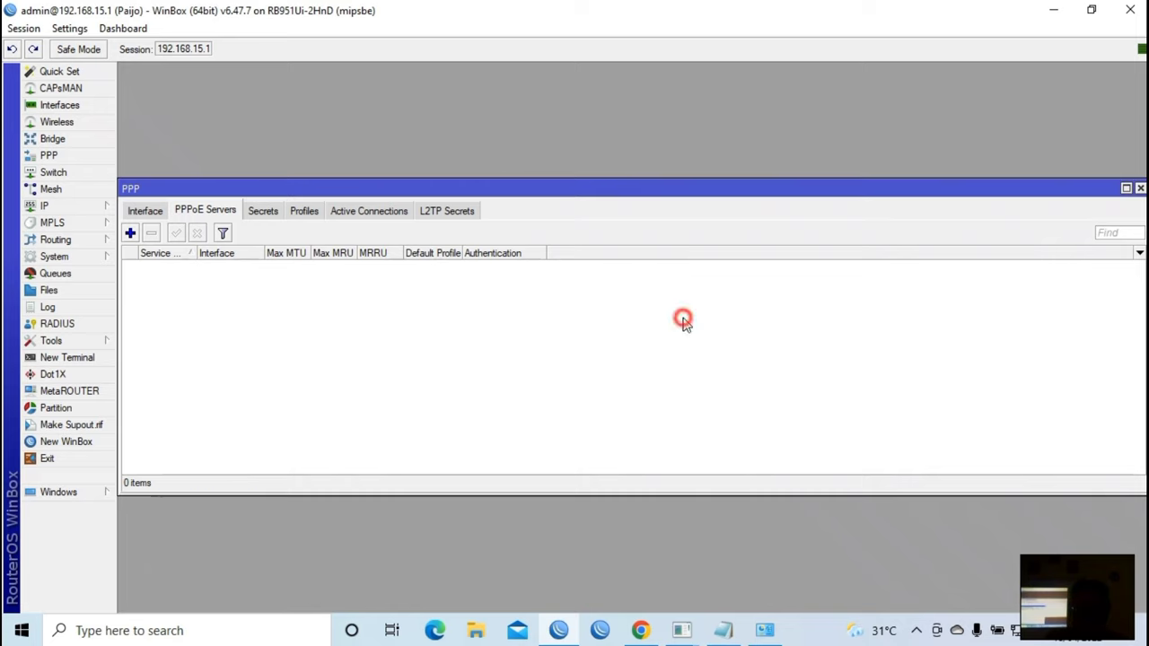
{"action": "left_click_drag", "start_coordinate": [530, 190], "coordinate": [529, 82]}
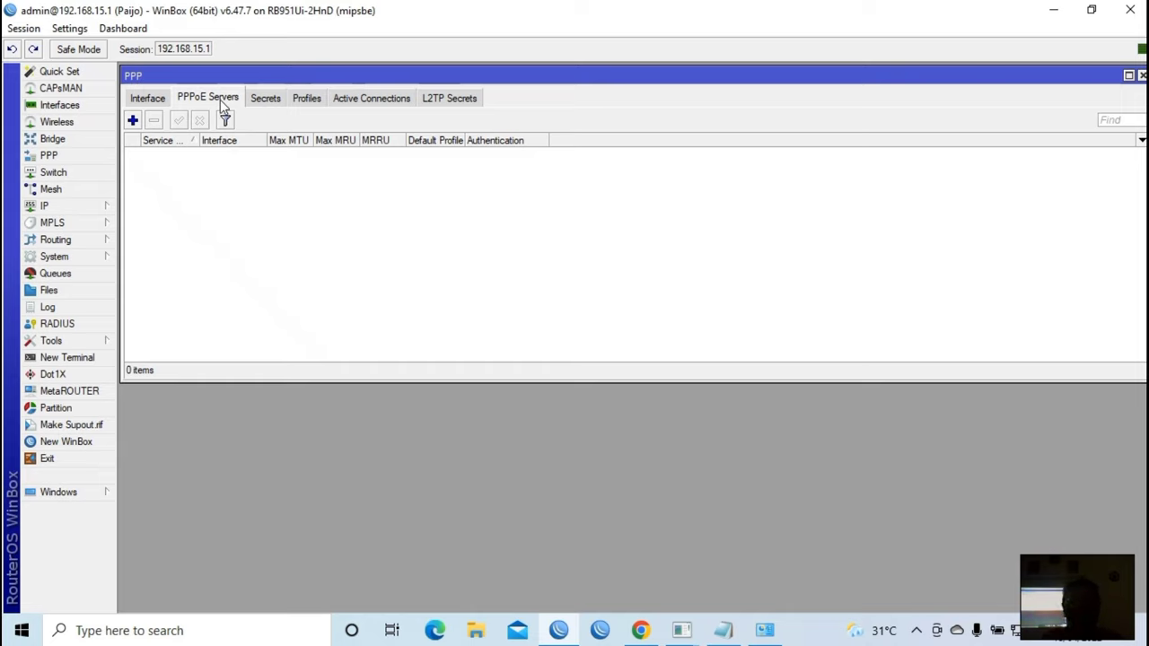
Add a new PPPoE server named PPPoE Server running on bridge1.
{"action": "left_click", "coordinate": [133, 122]}
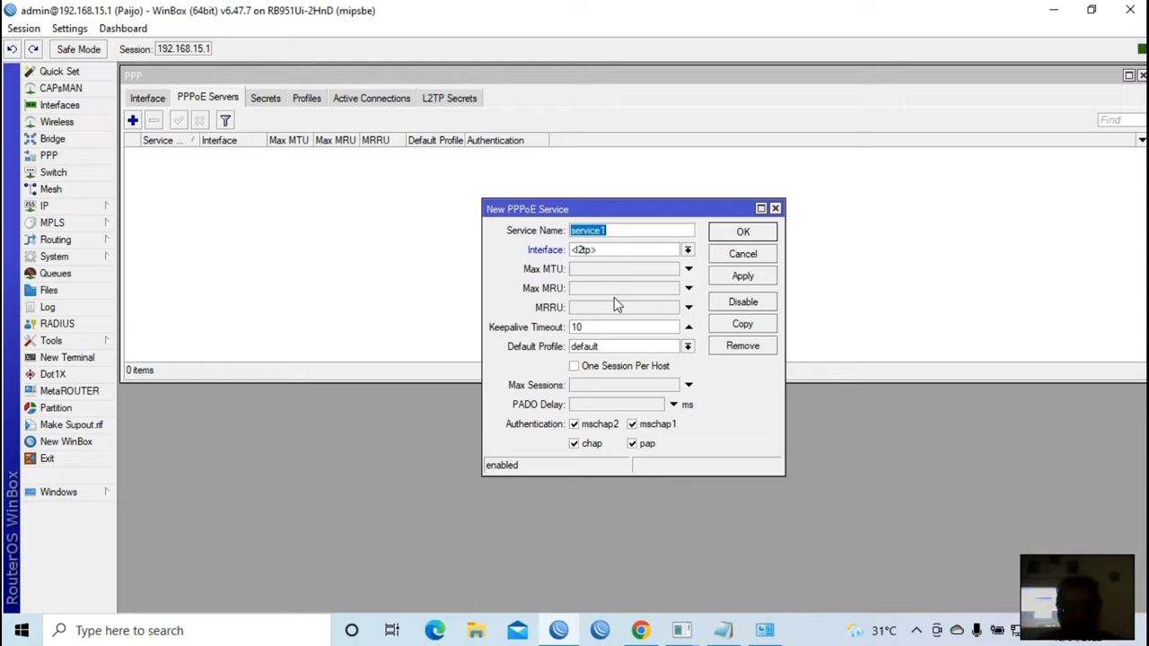
{"action": "type", "text": "PP"}
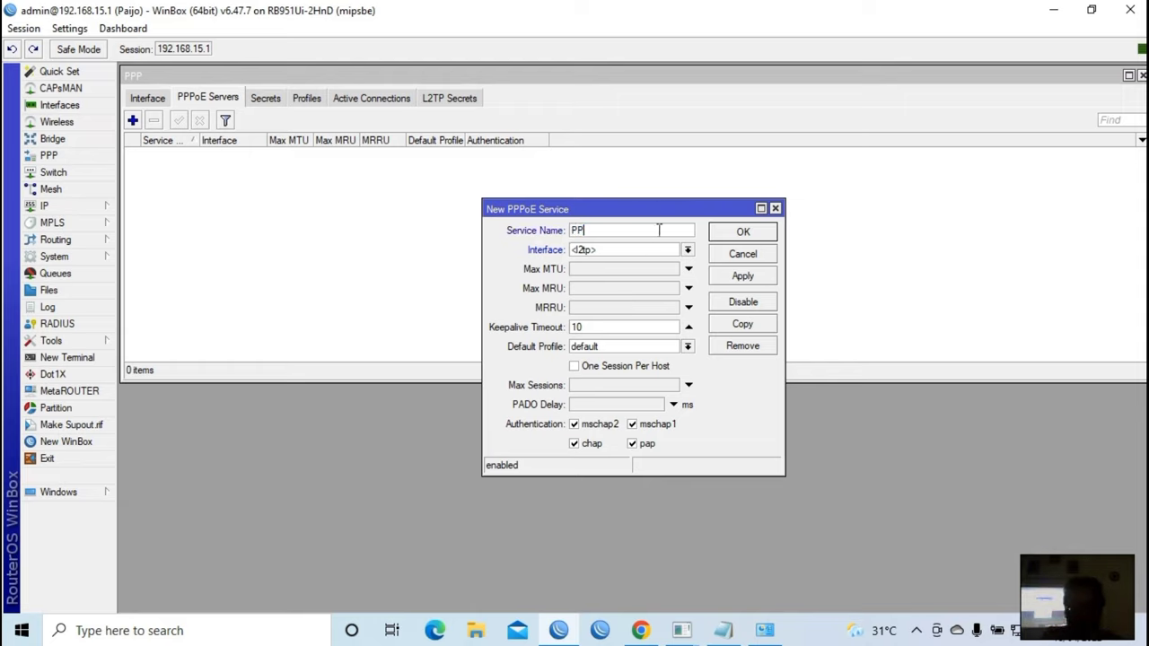
{"action": "type", "text": "PoE Server"}
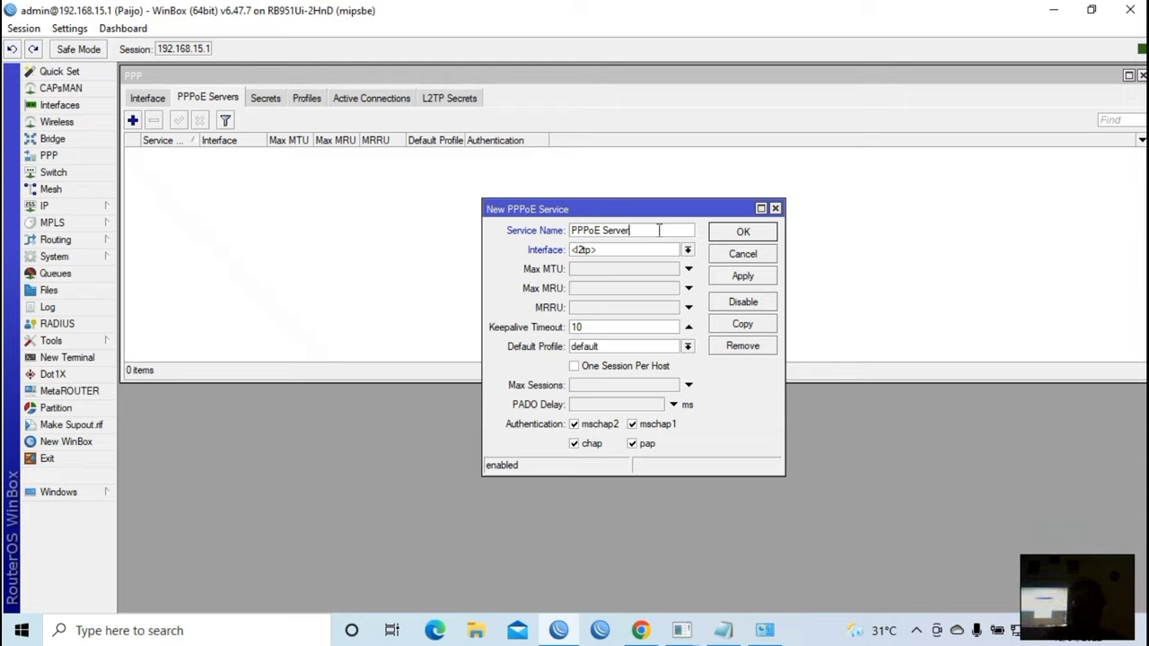
{"action": "left_click", "coordinate": [59, 158]}
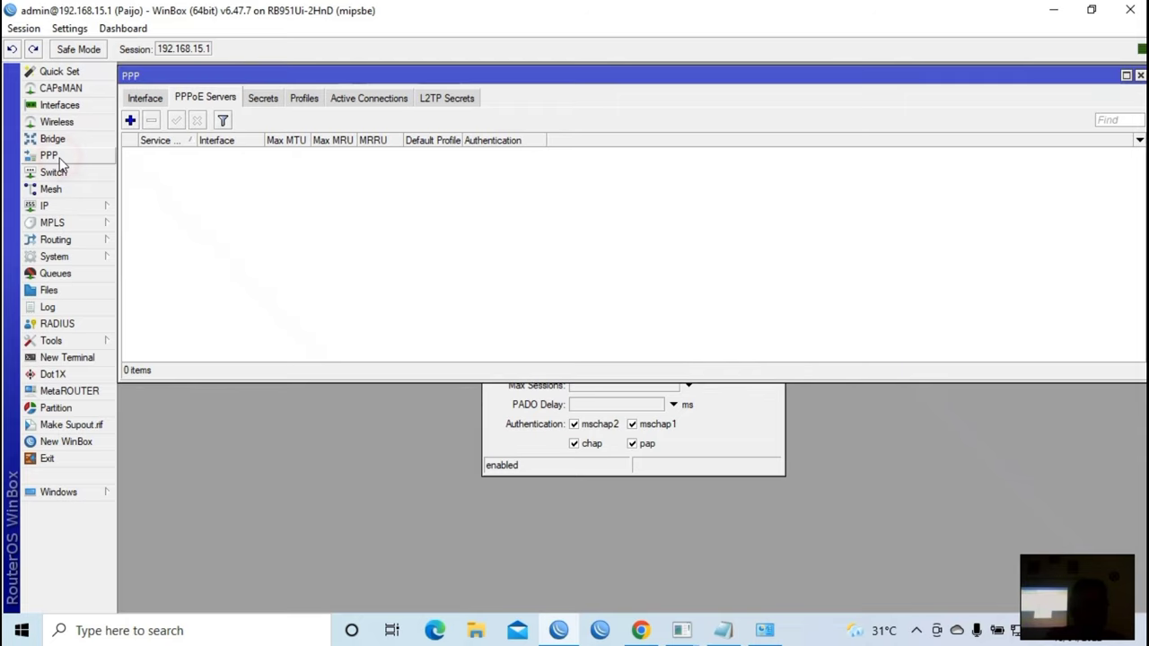
{"action": "left_click", "coordinate": [149, 98]}
{"action": "left_click", "coordinate": [204, 97]}
{"action": "left_click", "coordinate": [759, 464]}
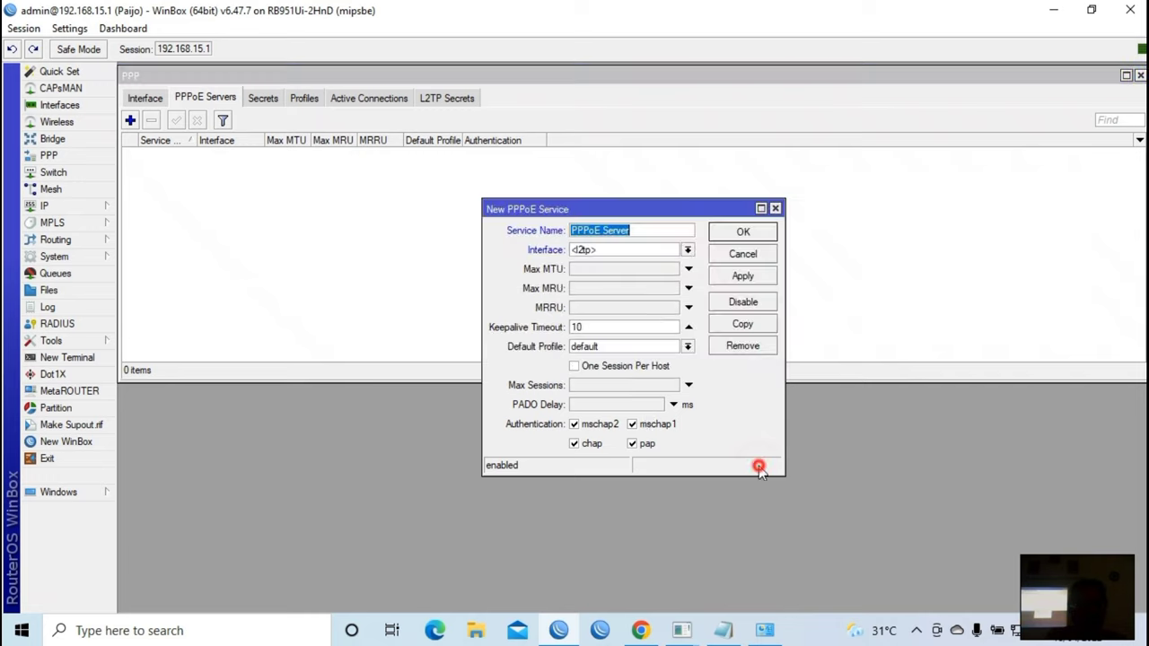
{"action": "left_click", "coordinate": [596, 231]}
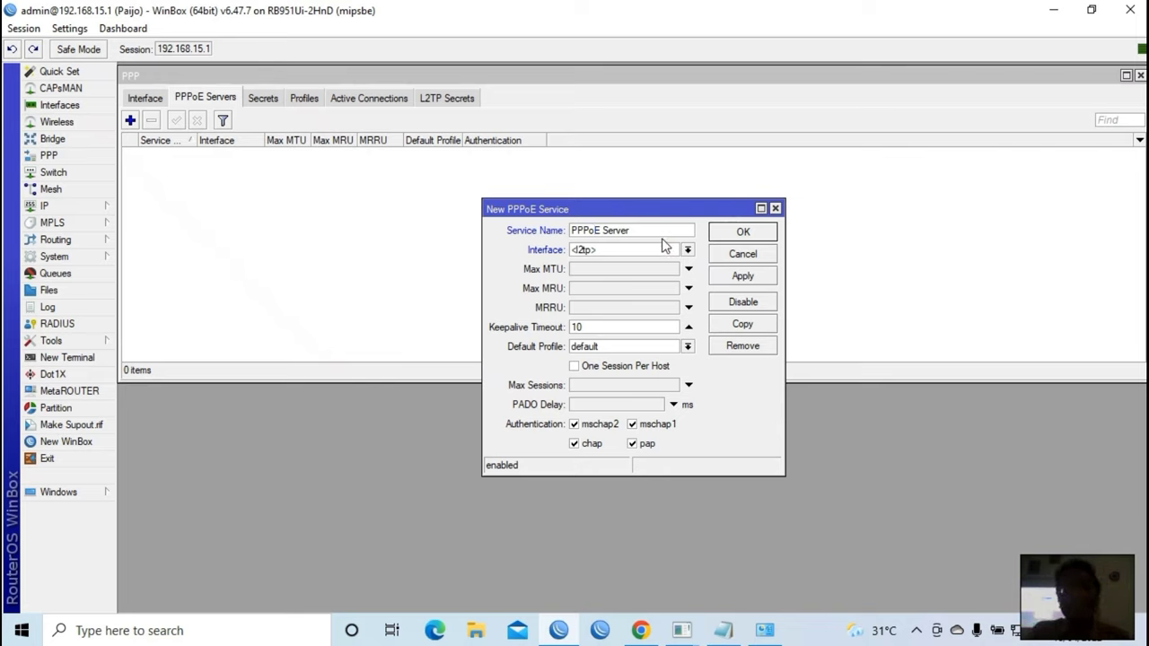
{"action": "left_click", "coordinate": [599, 250]}
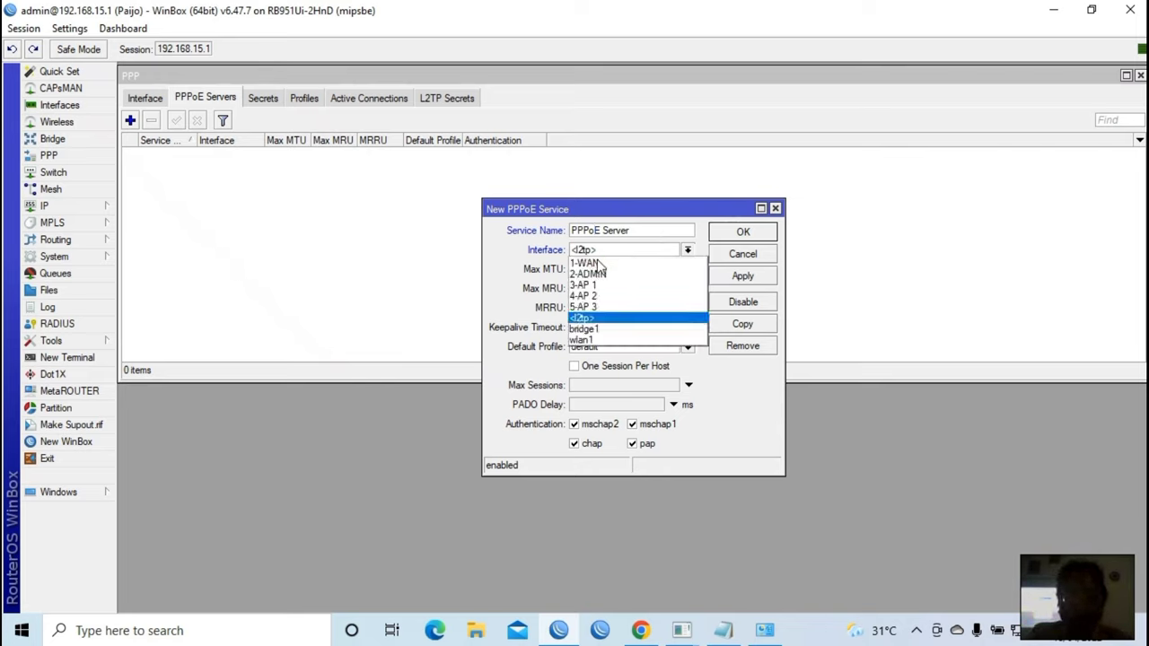
{"action": "left_click", "coordinate": [599, 329]}
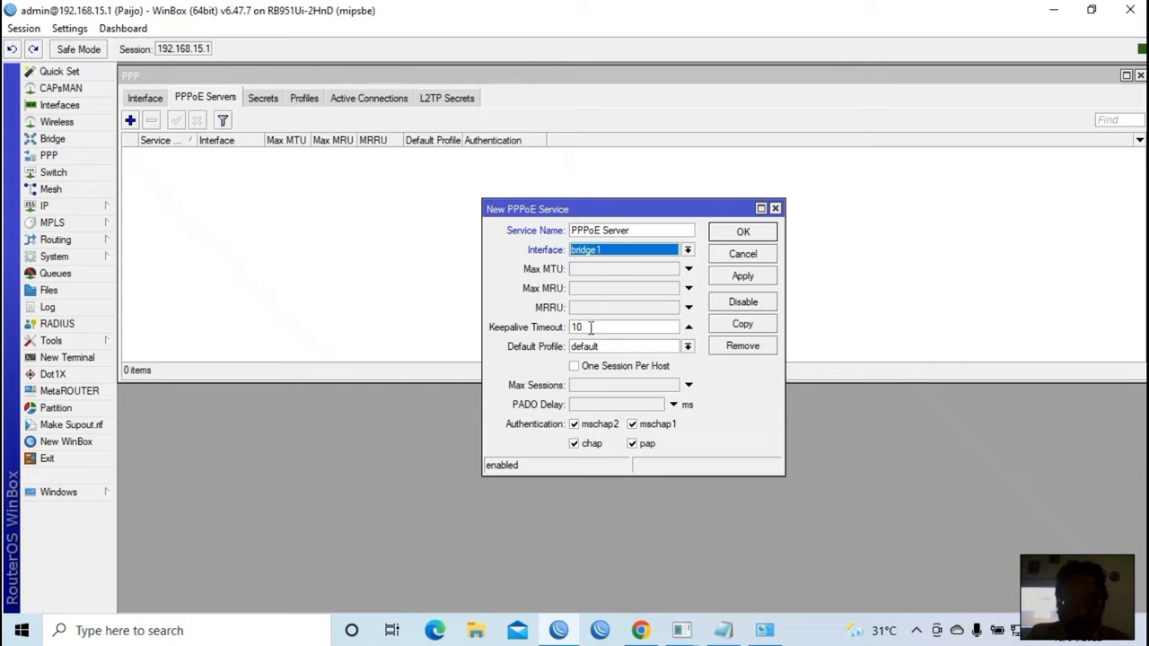
Give it the default-encryption profile and one session per host, then apply and save.
{"action": "left_click", "coordinate": [648, 231]}
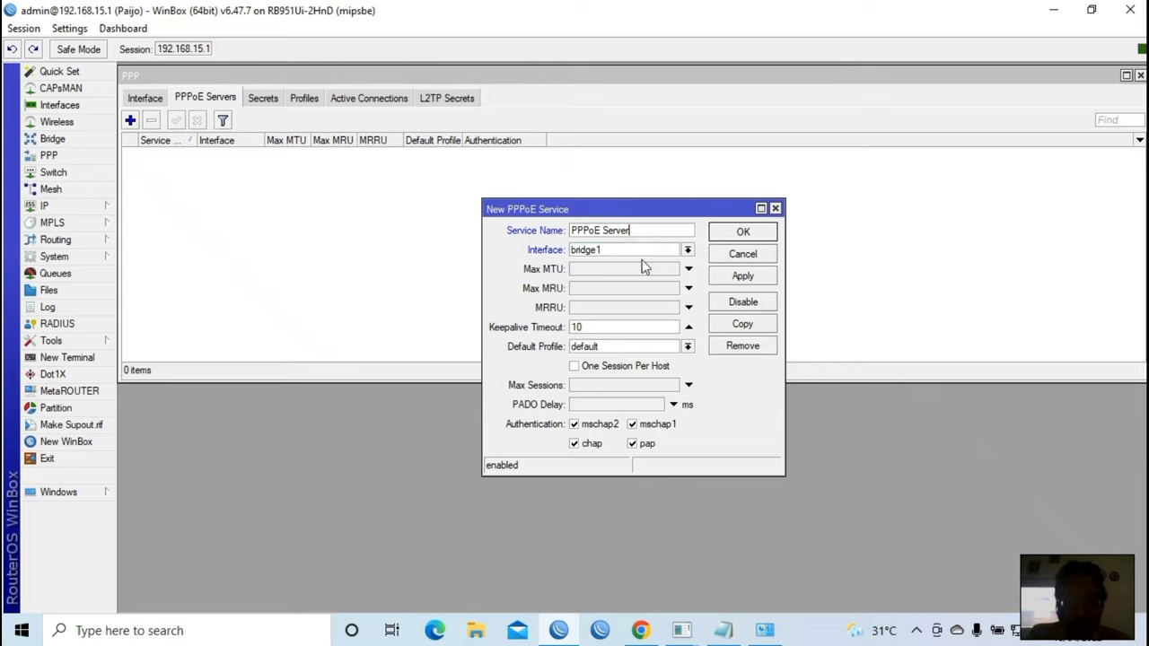
{"action": "left_click", "coordinate": [620, 346]}
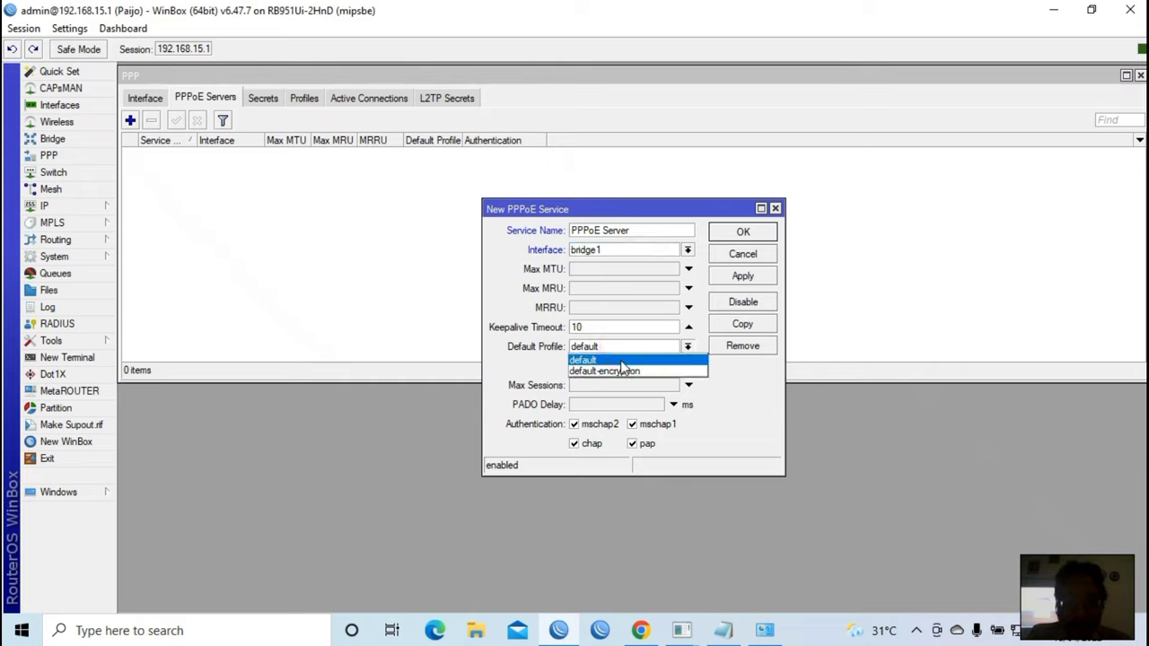
{"action": "left_click", "coordinate": [620, 372]}
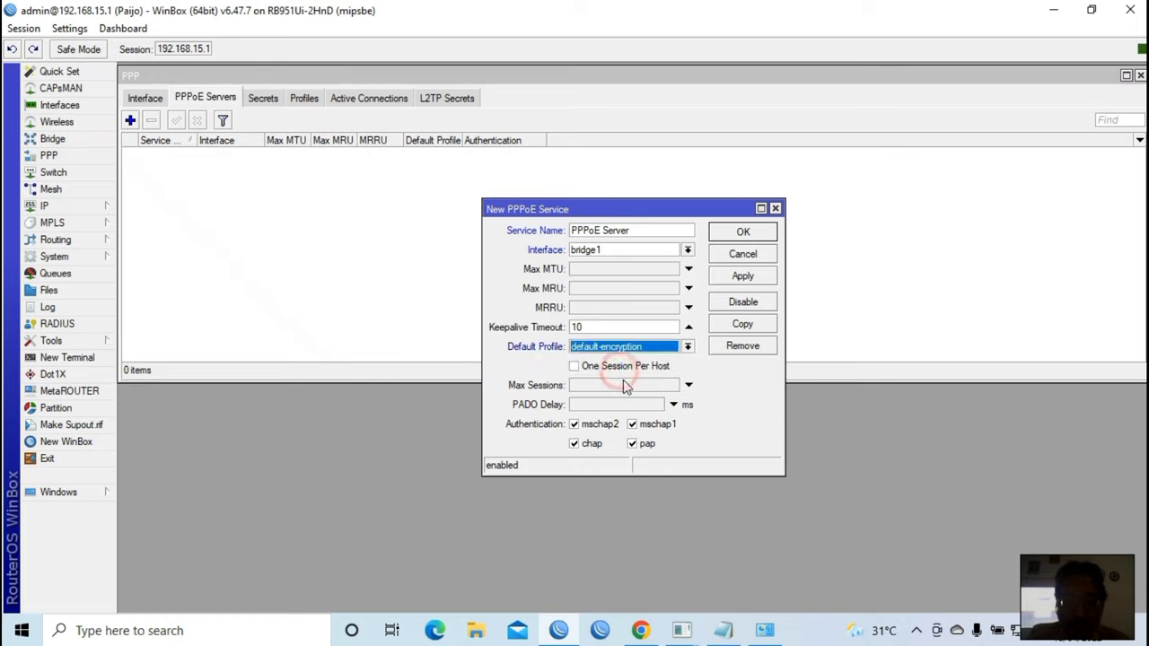
{"action": "left_click", "coordinate": [575, 367]}
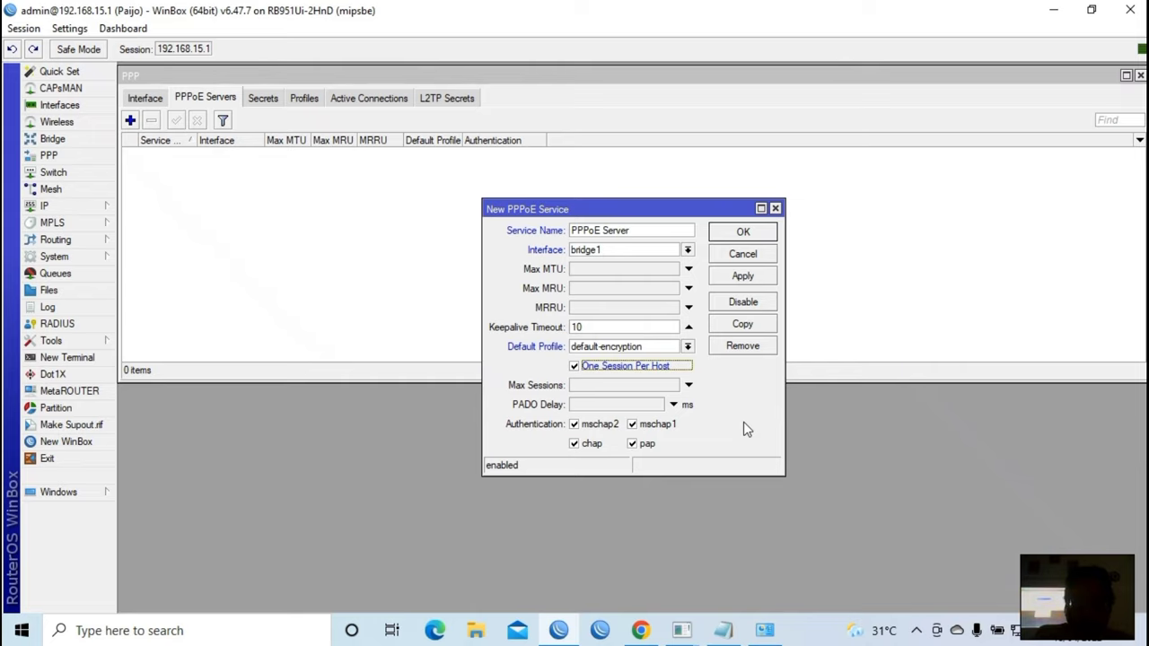
{"action": "left_click", "coordinate": [600, 349]}
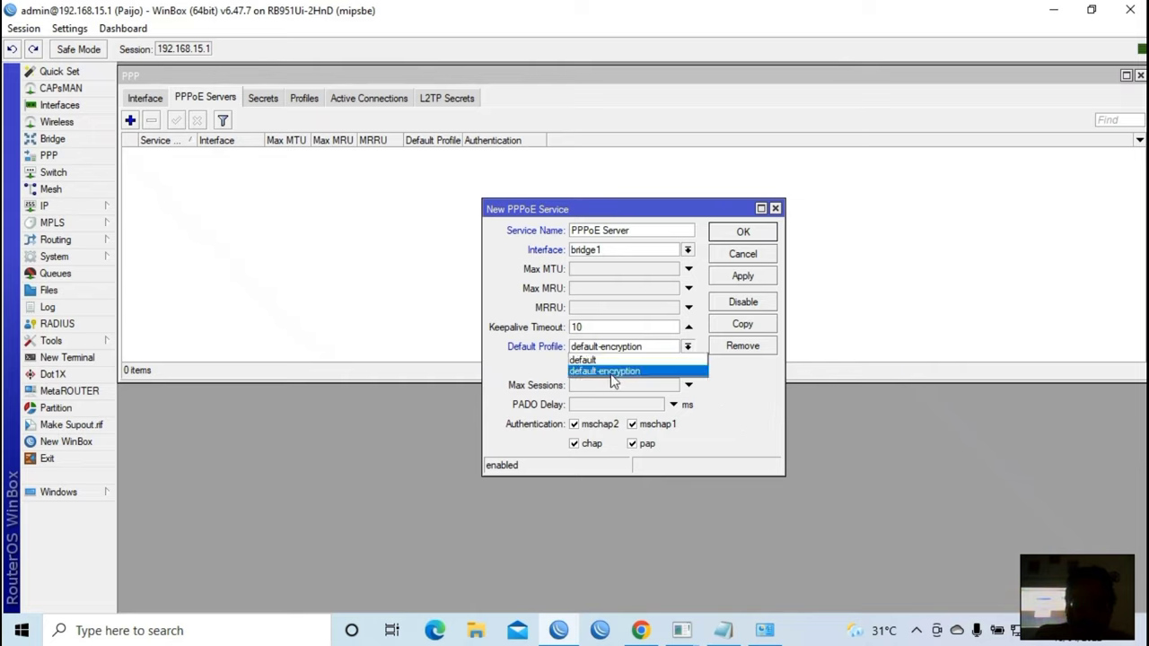
{"action": "left_click", "coordinate": [613, 372]}
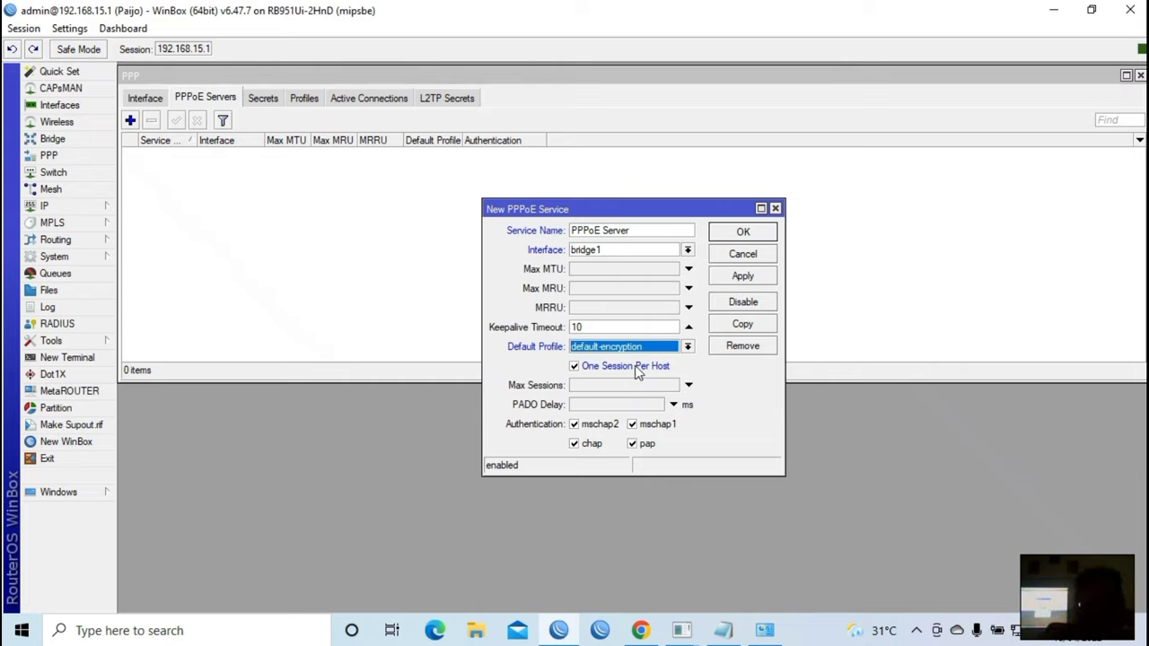
{"action": "left_click", "coordinate": [743, 275]}
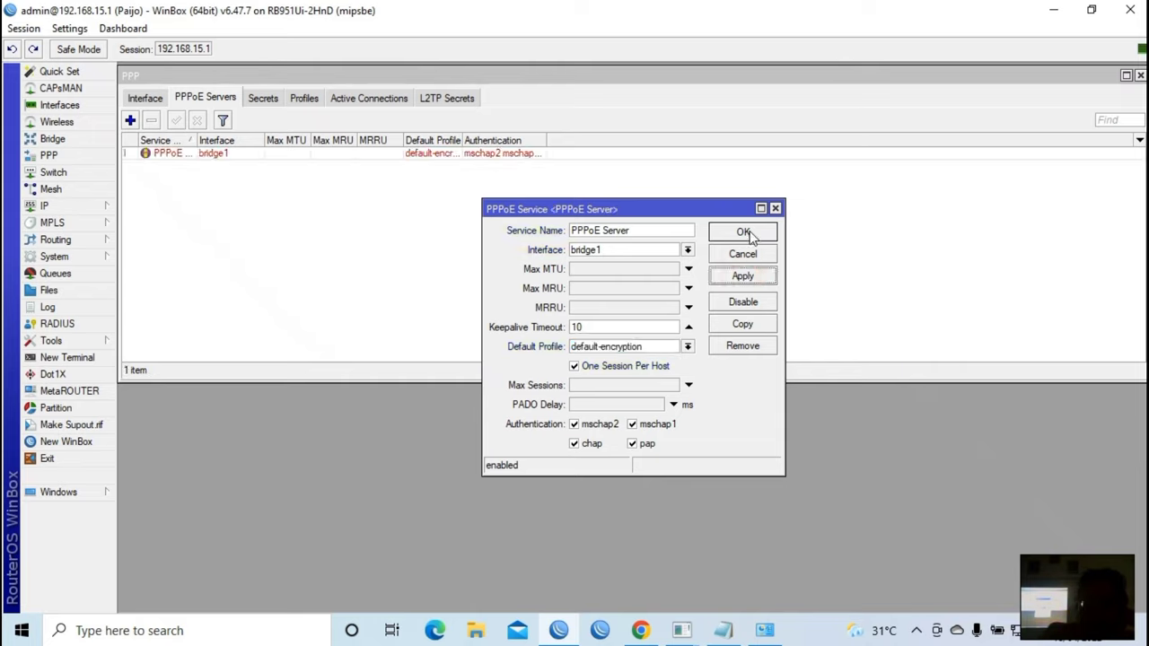
{"action": "left_click", "coordinate": [744, 232]}
{"action": "left_click", "coordinate": [307, 101]}
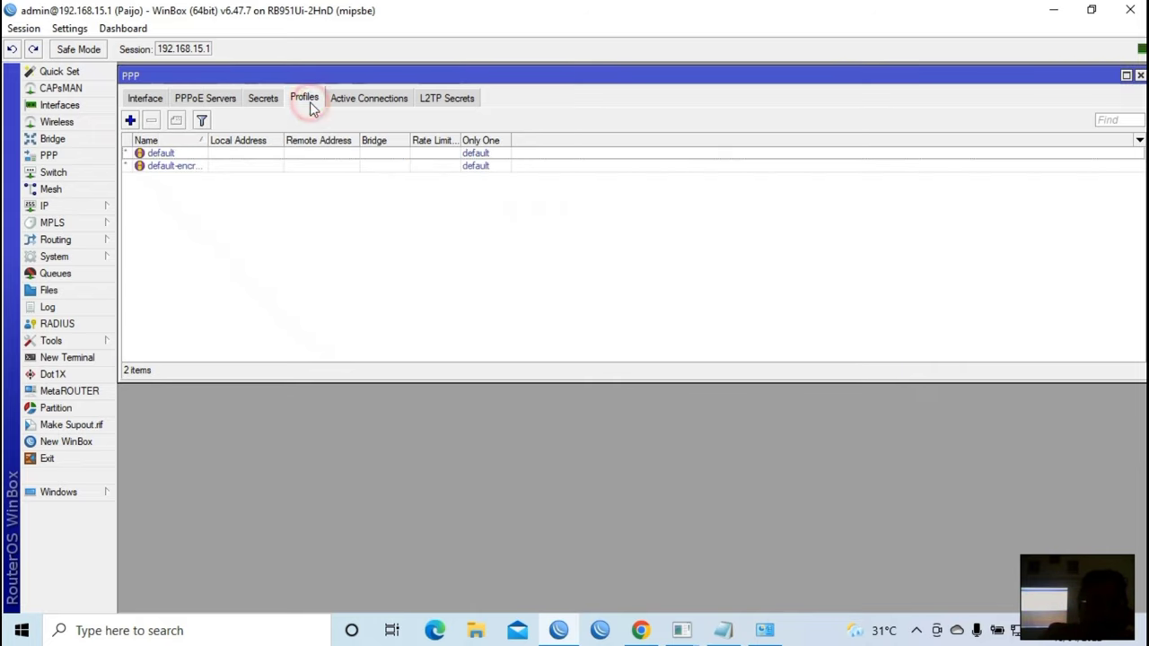
Start a new PPP profile, fill in its name, and set local address 192.168.15.1.
{"action": "left_click", "coordinate": [130, 120]}
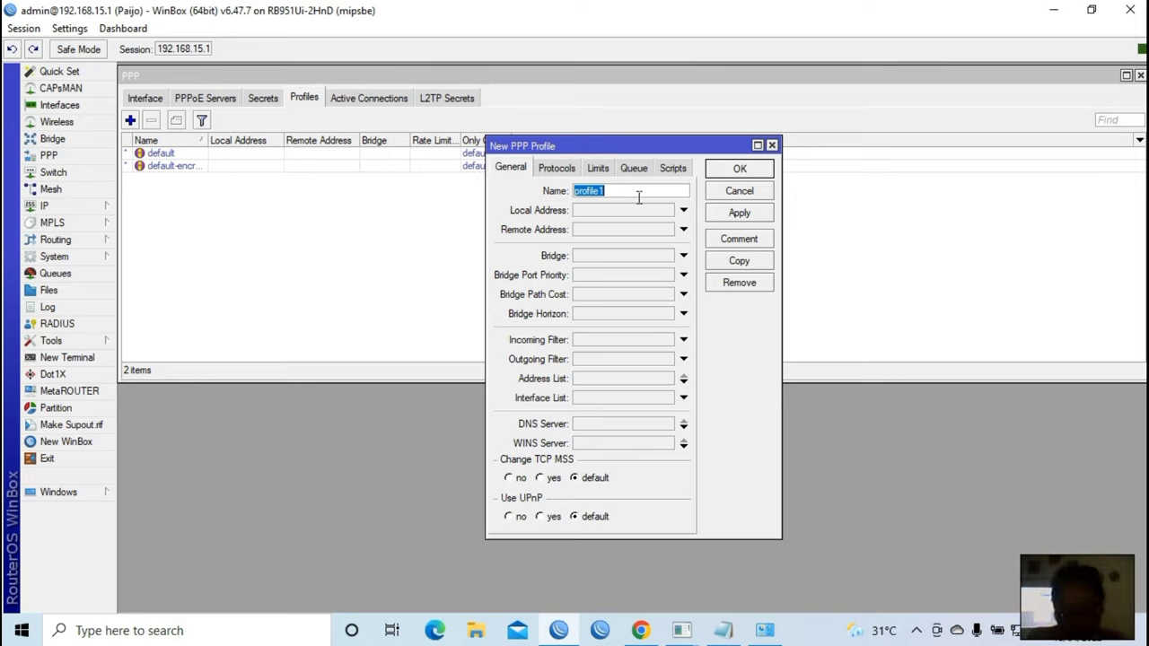
{"action": "type", "text": "Profile"}
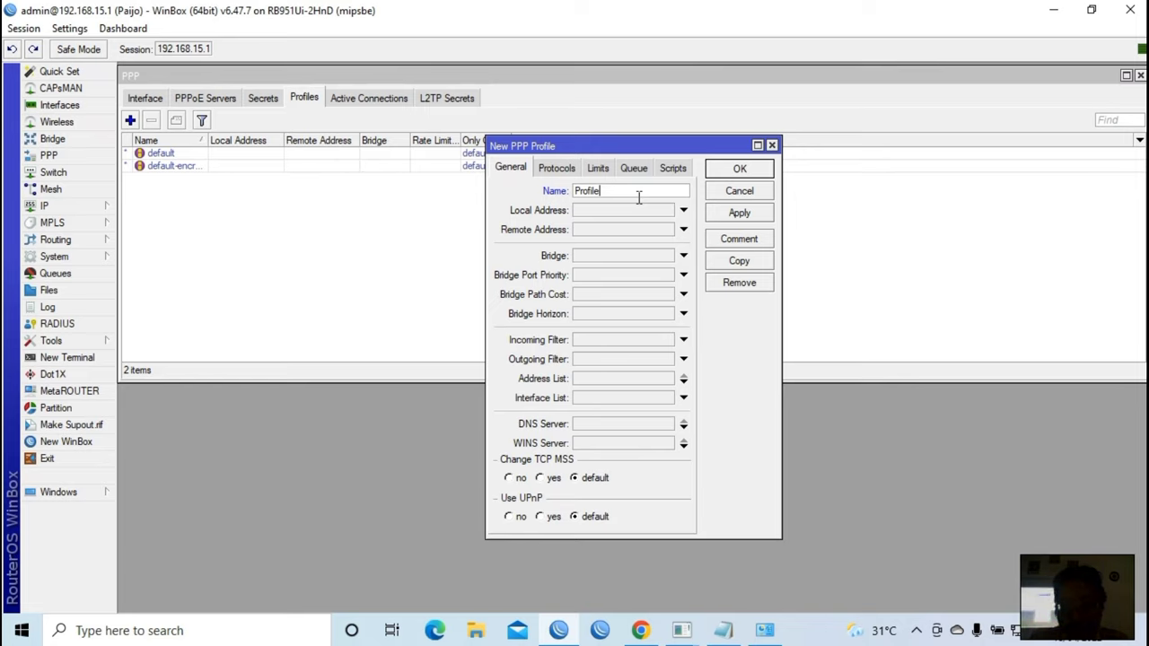
{"action": "key", "text": "BackSpace"}
{"action": "key", "text": "BackSpace"}
{"action": "key", "text": "BackSpace"}
{"action": "key", "text": "BackSpace"}
{"action": "key", "text": "BackSpace"}
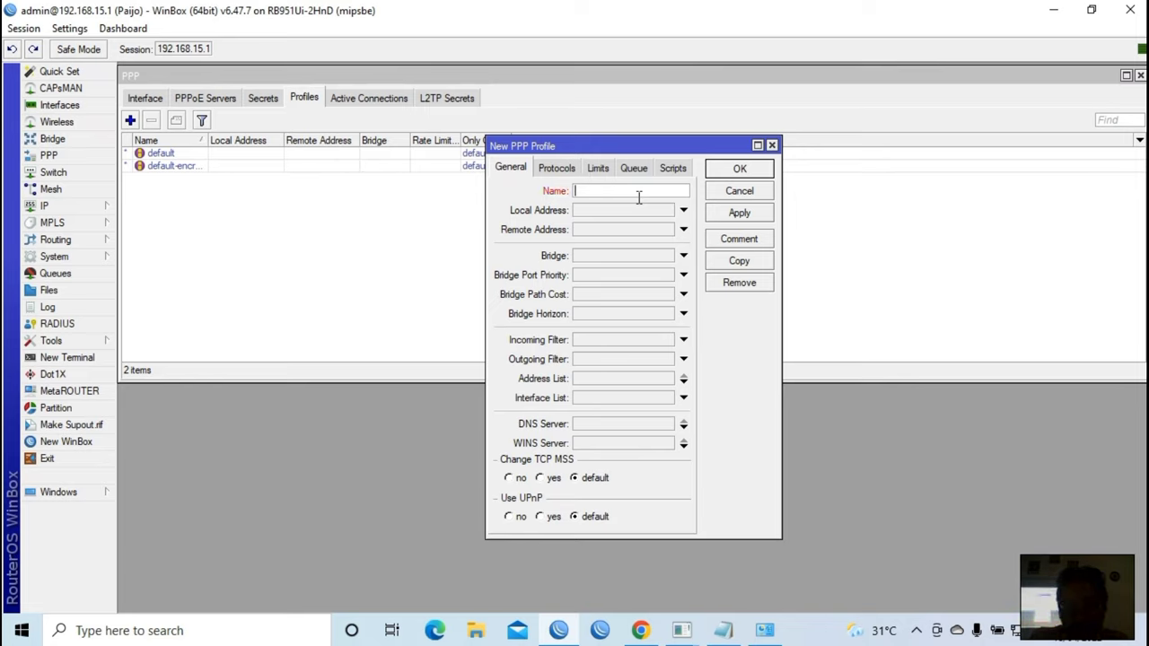
{"action": "type", "text": "Ri"}
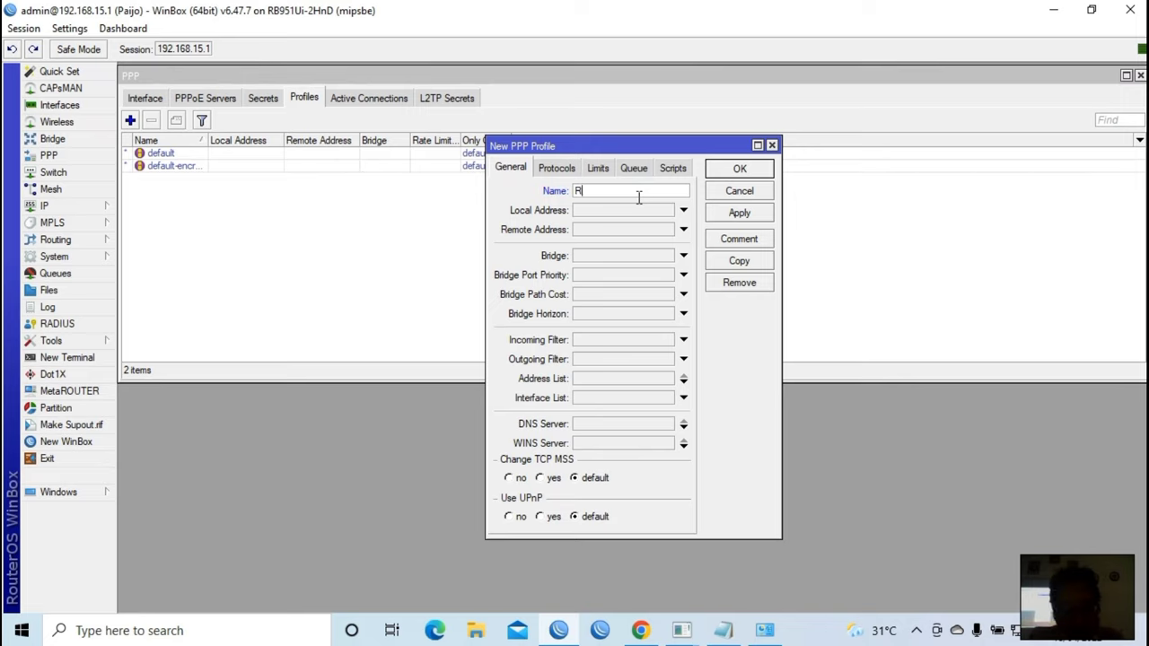
{"action": "type", "text": "zki"}
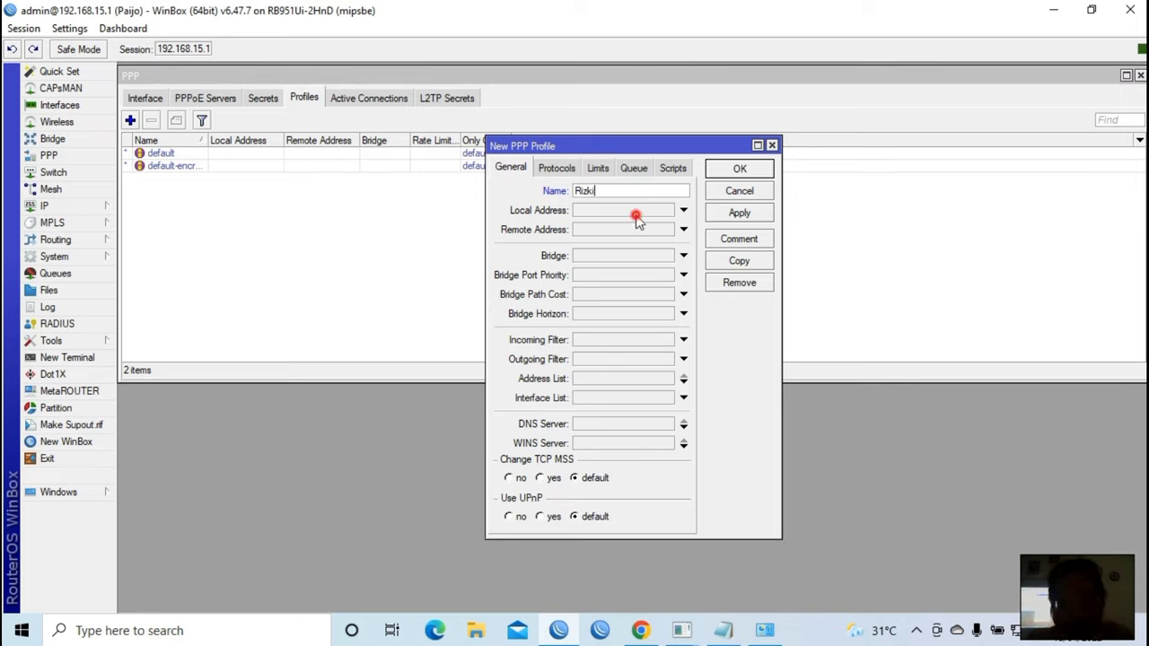
{"action": "left_click", "coordinate": [638, 211]}
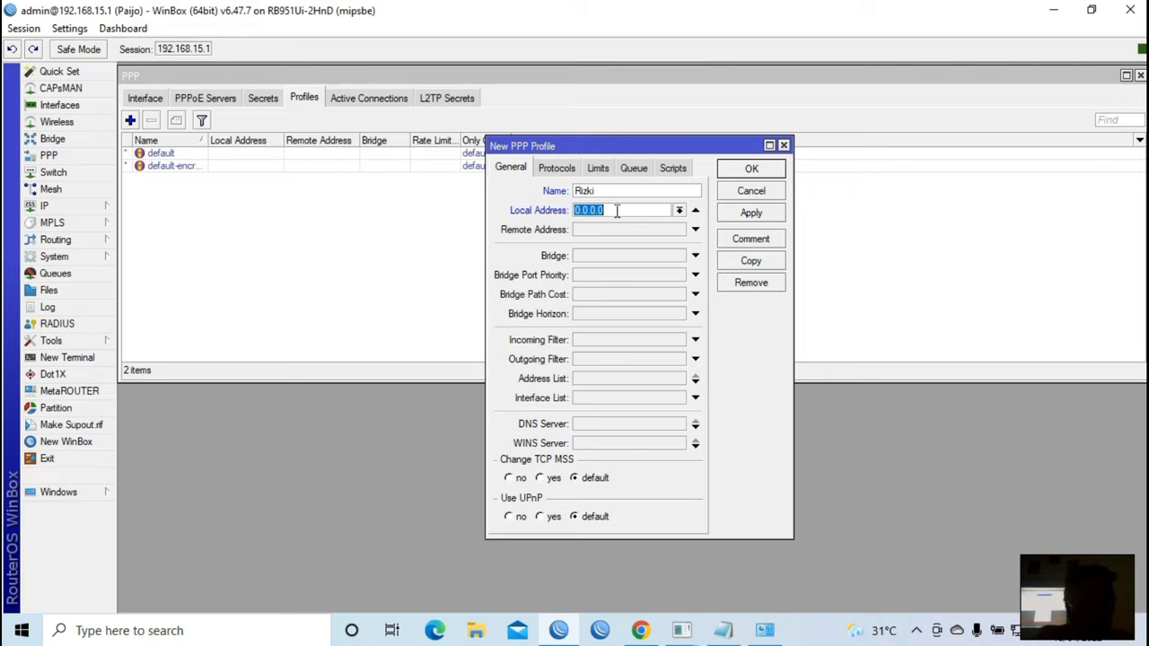
{"action": "type", "text": "1"}
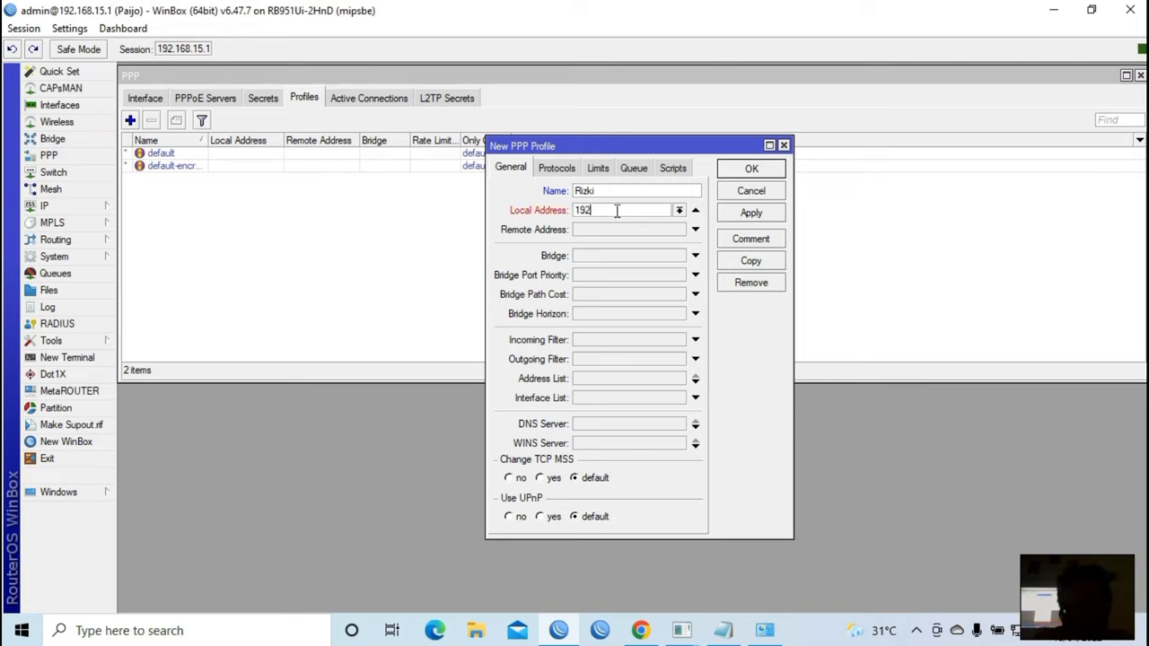
{"action": "type", "text": "92.1"}
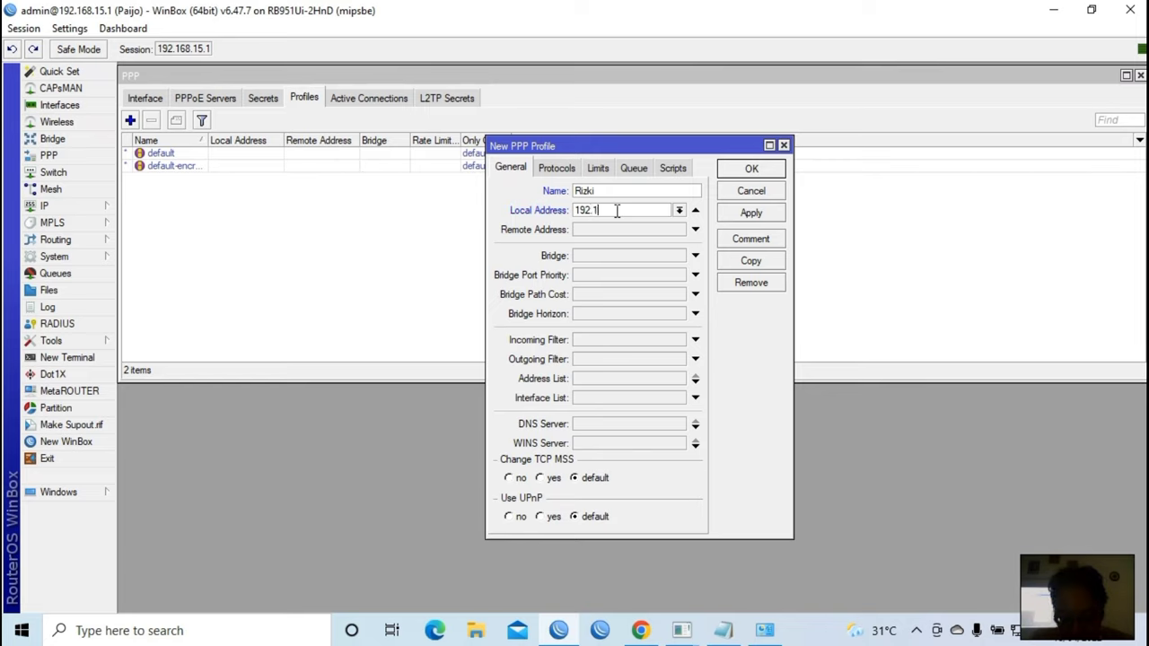
{"action": "type", "text": "68."}
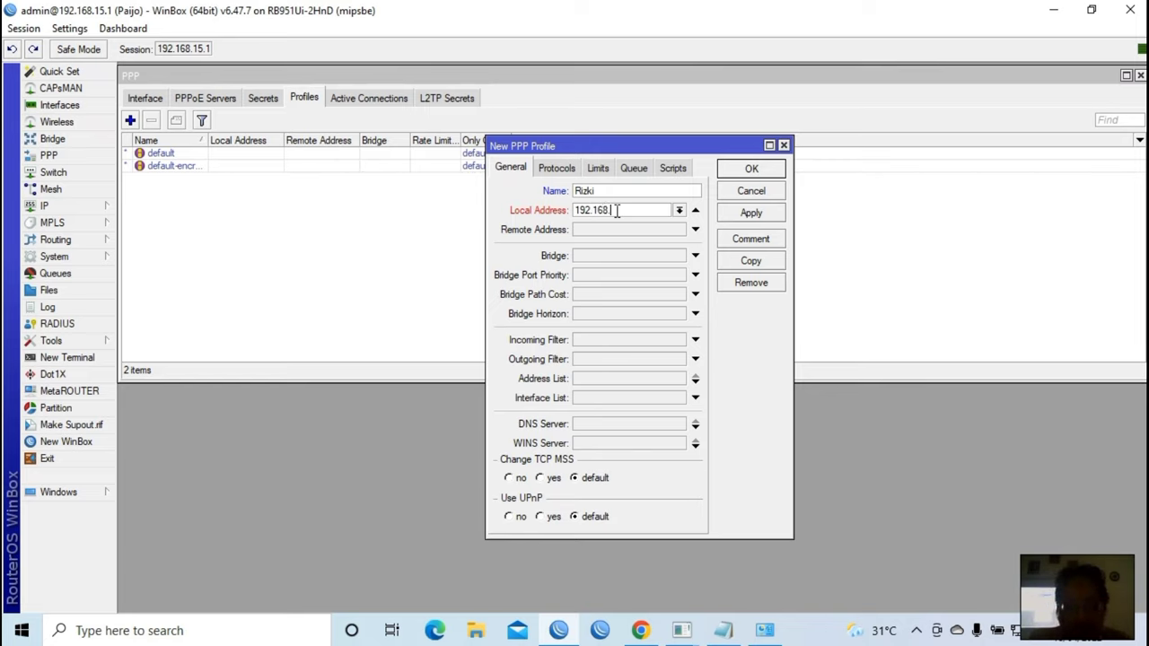
{"action": "type", "text": "15."}
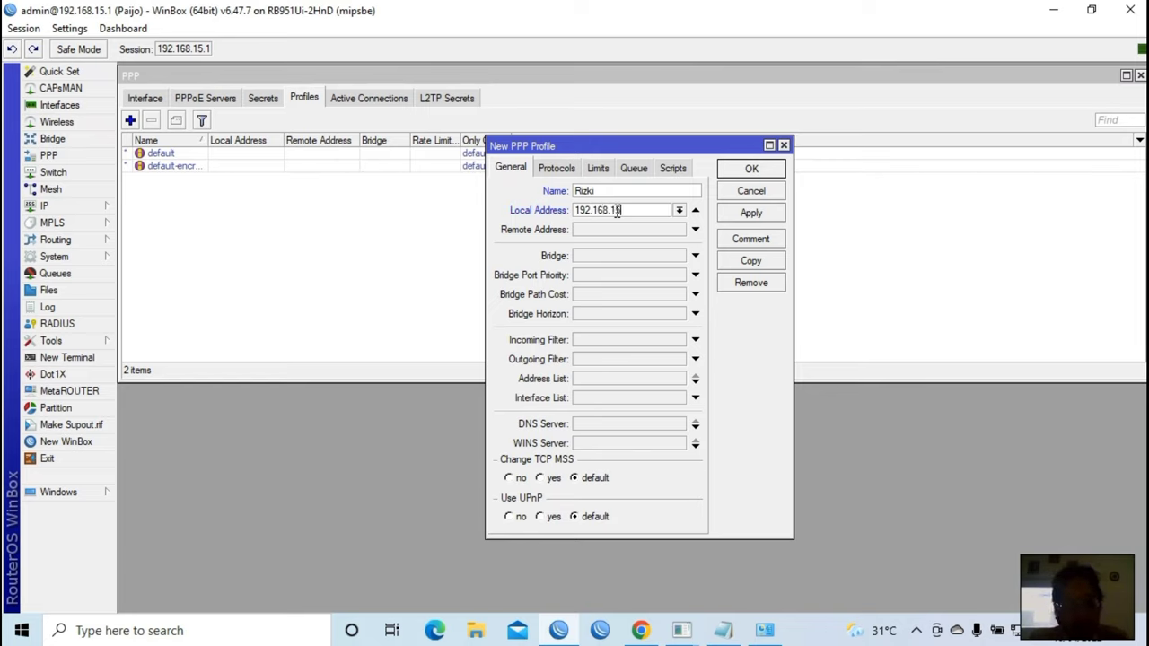
{"action": "type", "text": "1"}
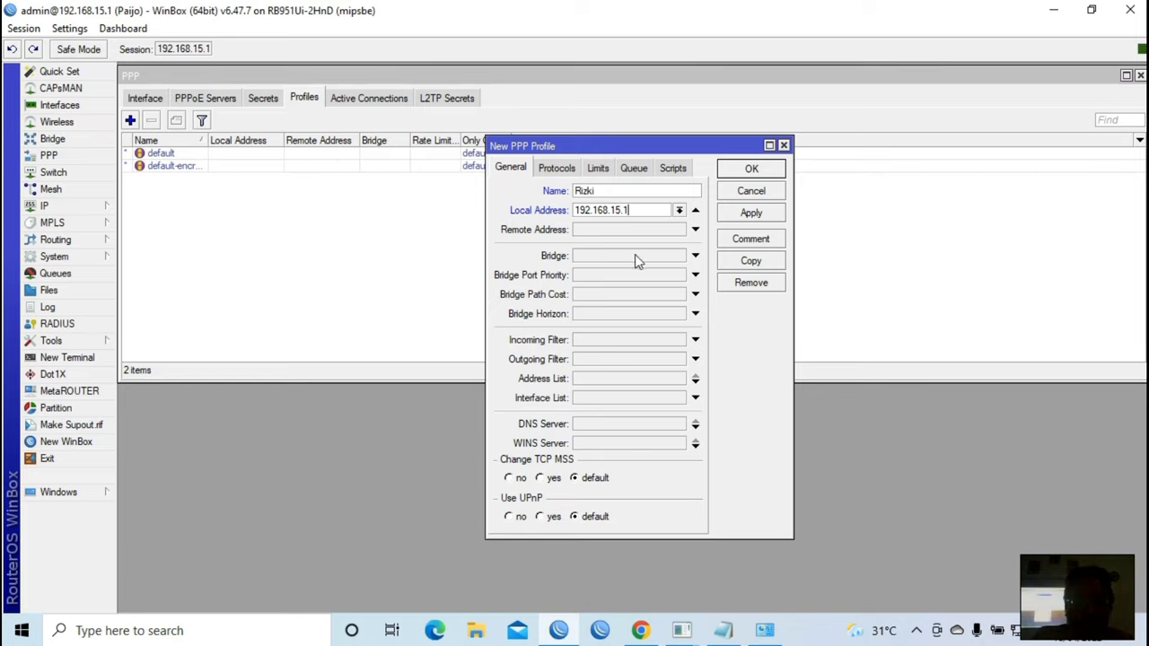
{"action": "left_click_drag", "start_coordinate": [631, 209], "coordinate": [545, 201]}
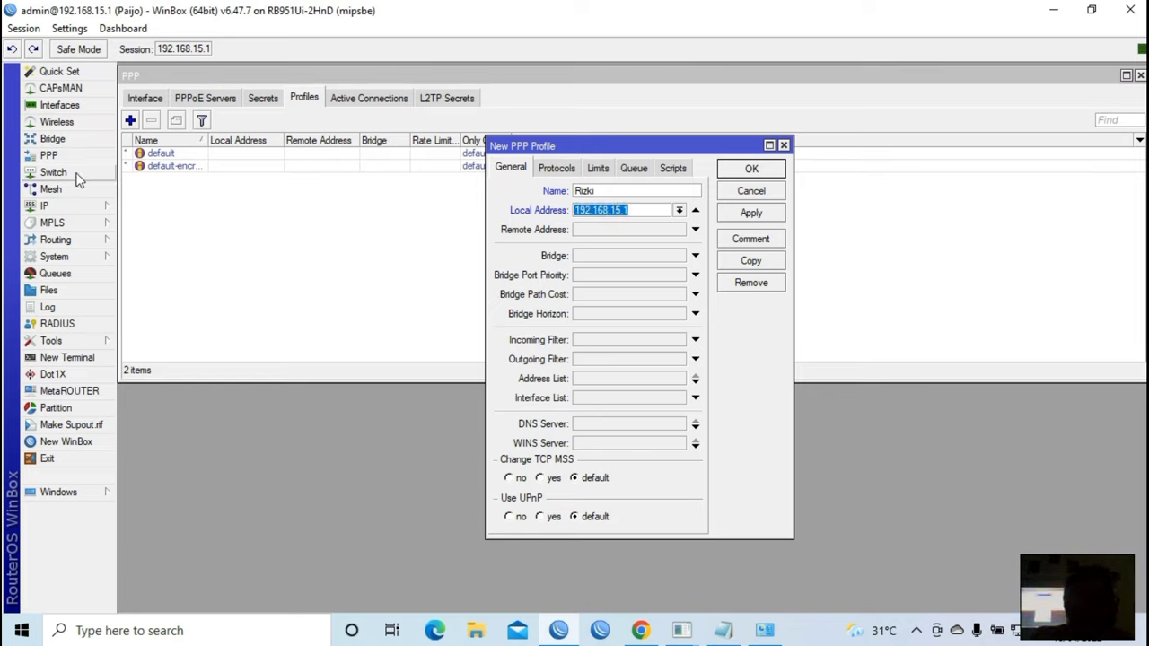
Open the router's IP address list beside the profile and select the bridge1 address.
{"action": "left_click", "coordinate": [53, 214]}
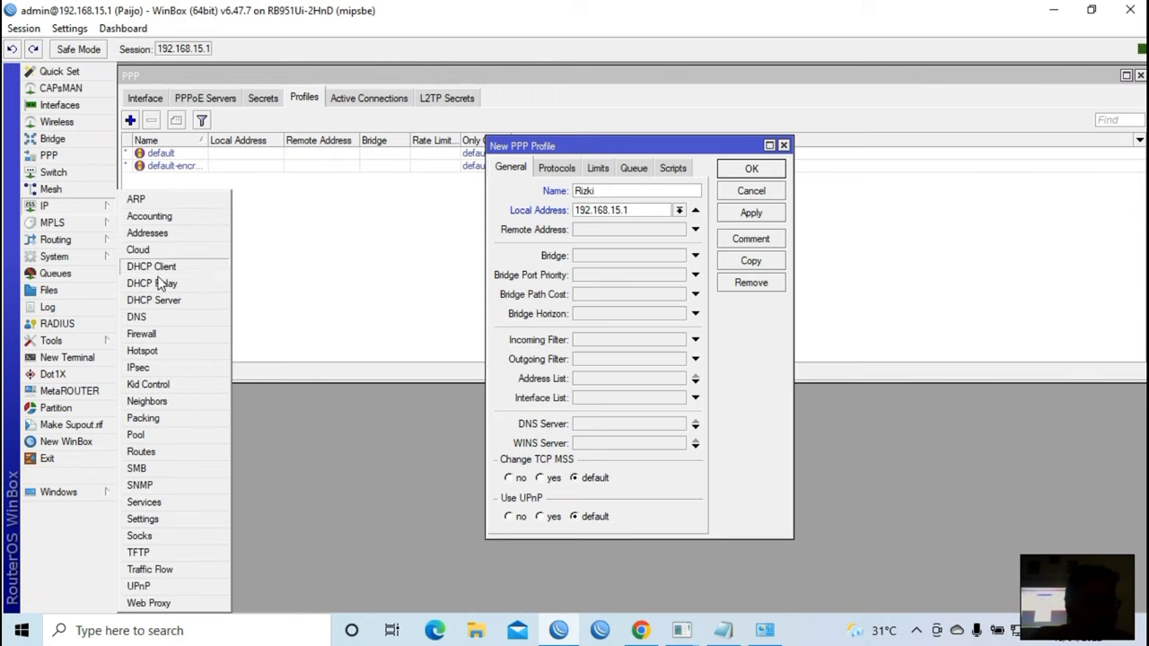
{"action": "left_click", "coordinate": [147, 233]}
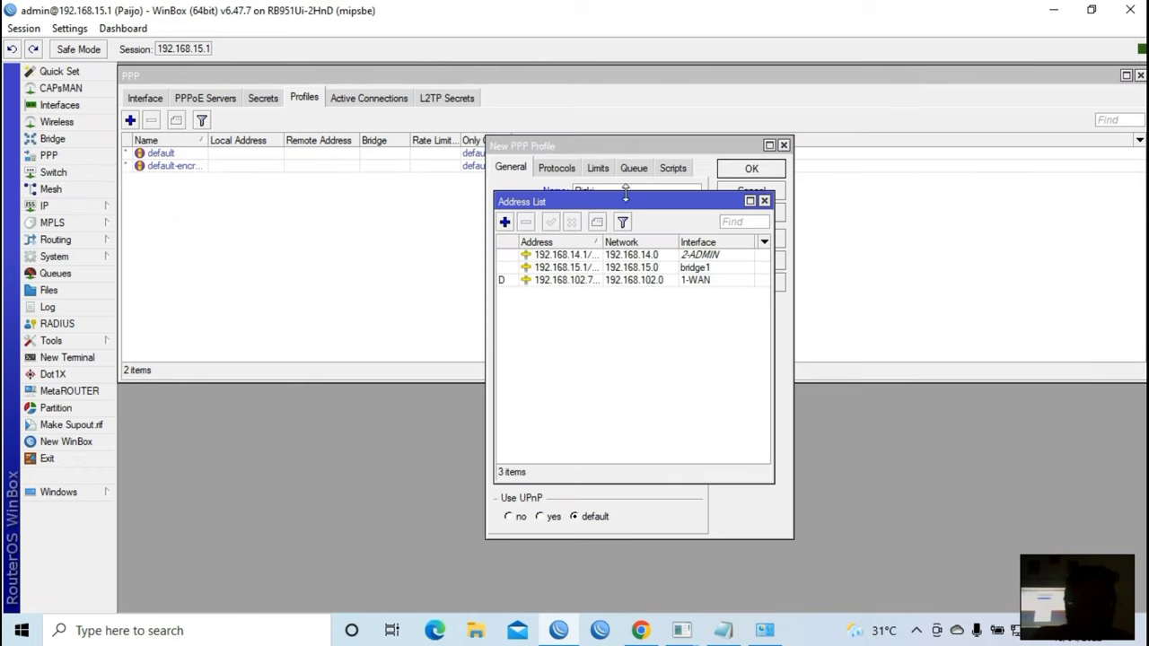
{"action": "left_click_drag", "start_coordinate": [626, 193], "coordinate": [228, 347]}
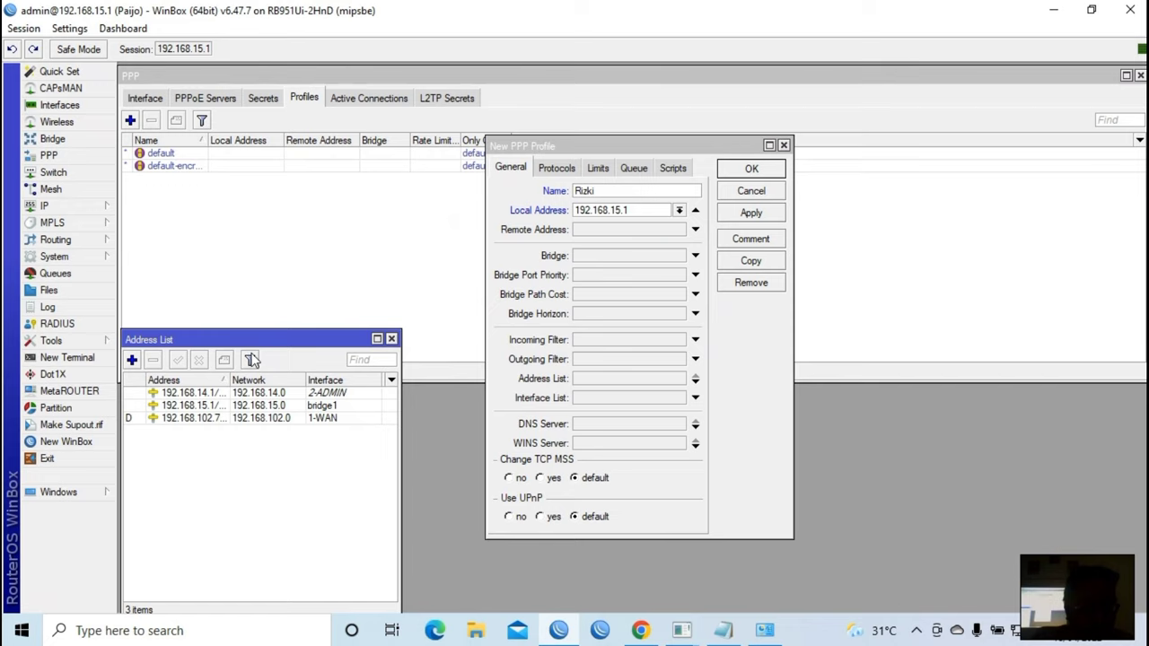
{"action": "left_click", "coordinate": [300, 405]}
Enable the profile's remote address and set it to 192.168.15.2.
{"action": "left_click", "coordinate": [633, 212]}
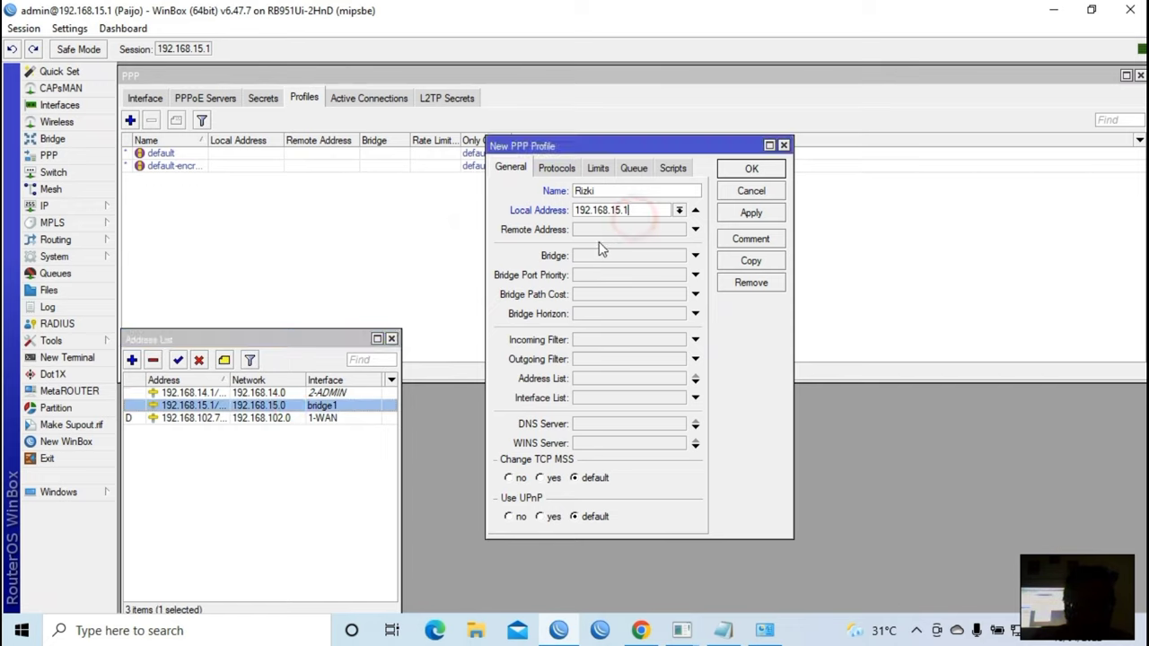
{"action": "left_click", "coordinate": [597, 231]}
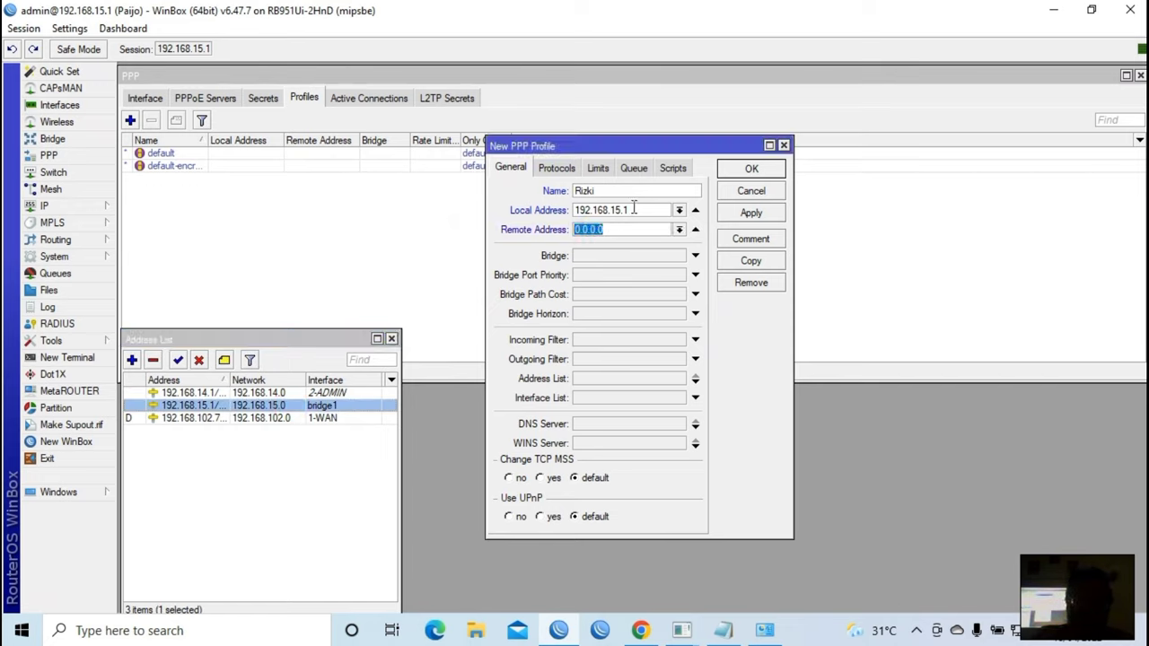
{"action": "left_click_drag", "start_coordinate": [636, 210], "coordinate": [525, 233]}
{"action": "key", "text": "ctrl+c"}
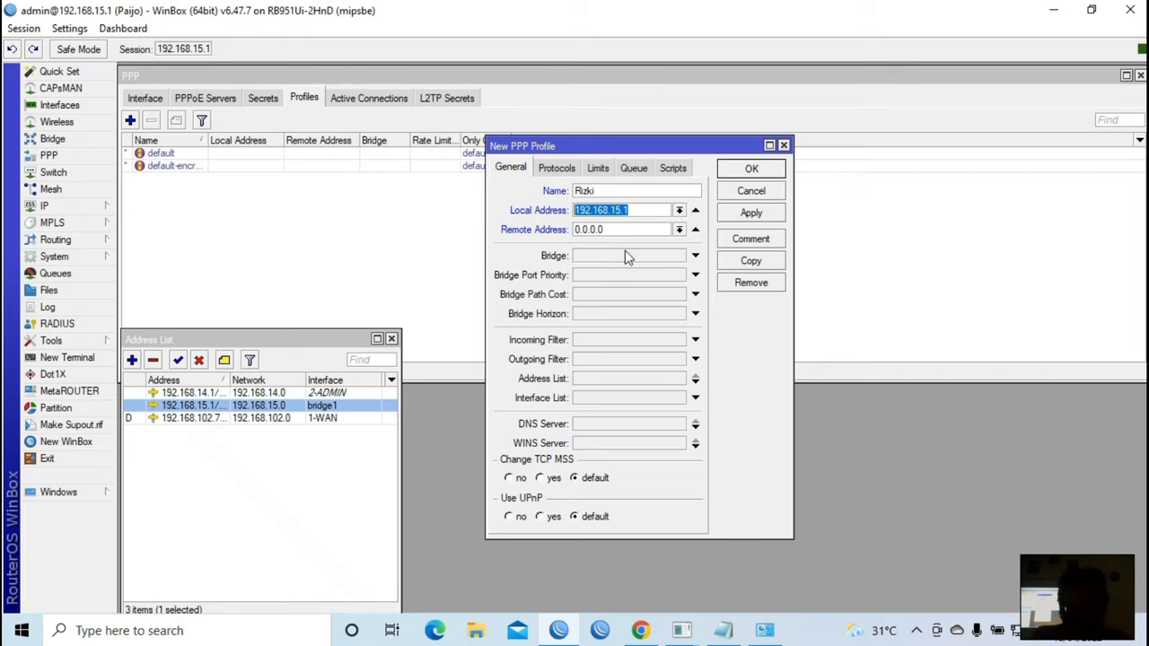
{"action": "left_click_drag", "start_coordinate": [625, 232], "coordinate": [530, 238]}
{"action": "key", "text": "ctrl+v"}
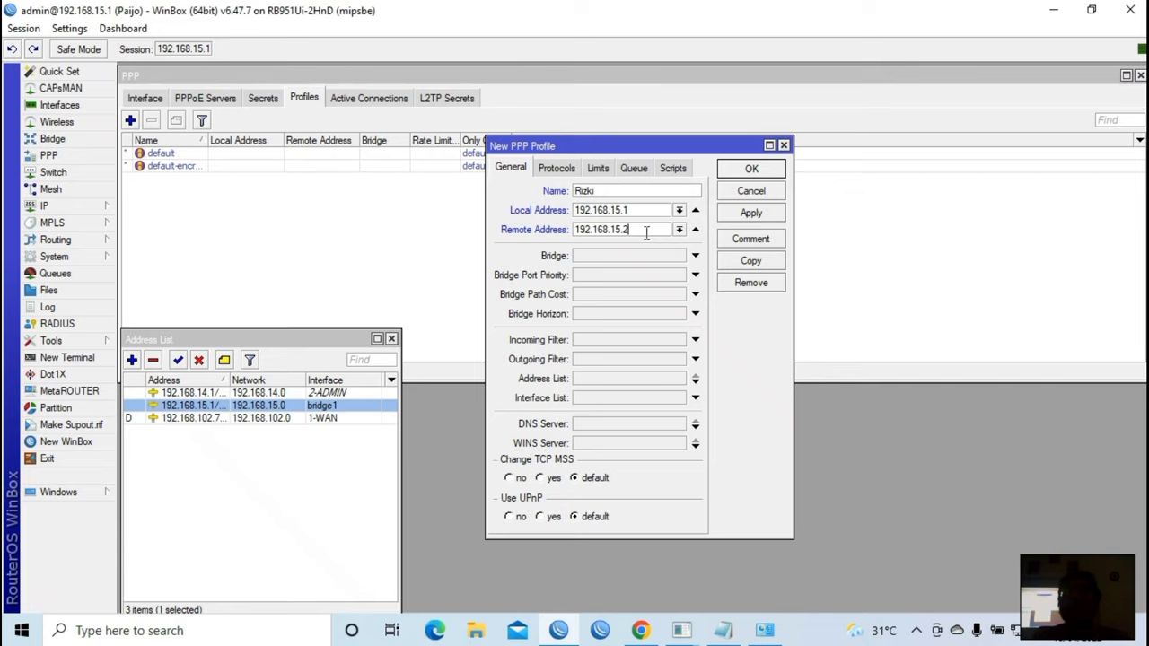
{"action": "left_click", "coordinate": [78, 214]}
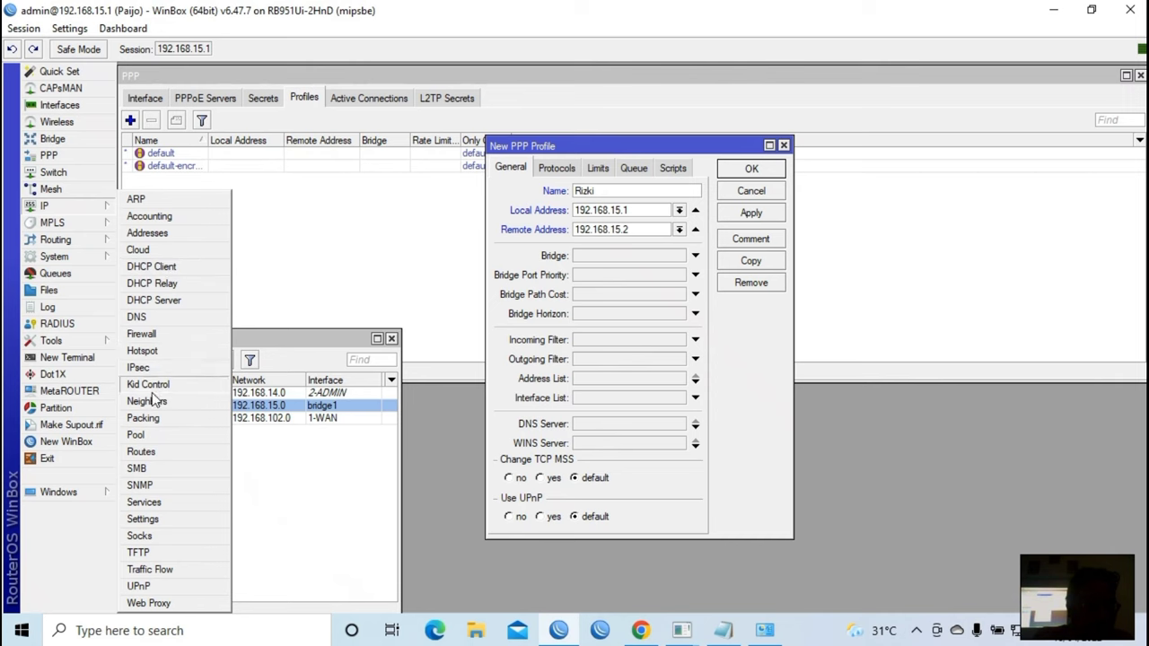
Review the dhcp_pool0 and dhcp_pool1 ranges (dhcp_pool1: 192.168.15.101-192.168.15.200) beside the new profile.
{"action": "left_click", "coordinate": [140, 435]}
{"action": "left_click_drag", "start_coordinate": [521, 196], "coordinate": [851, 304]}
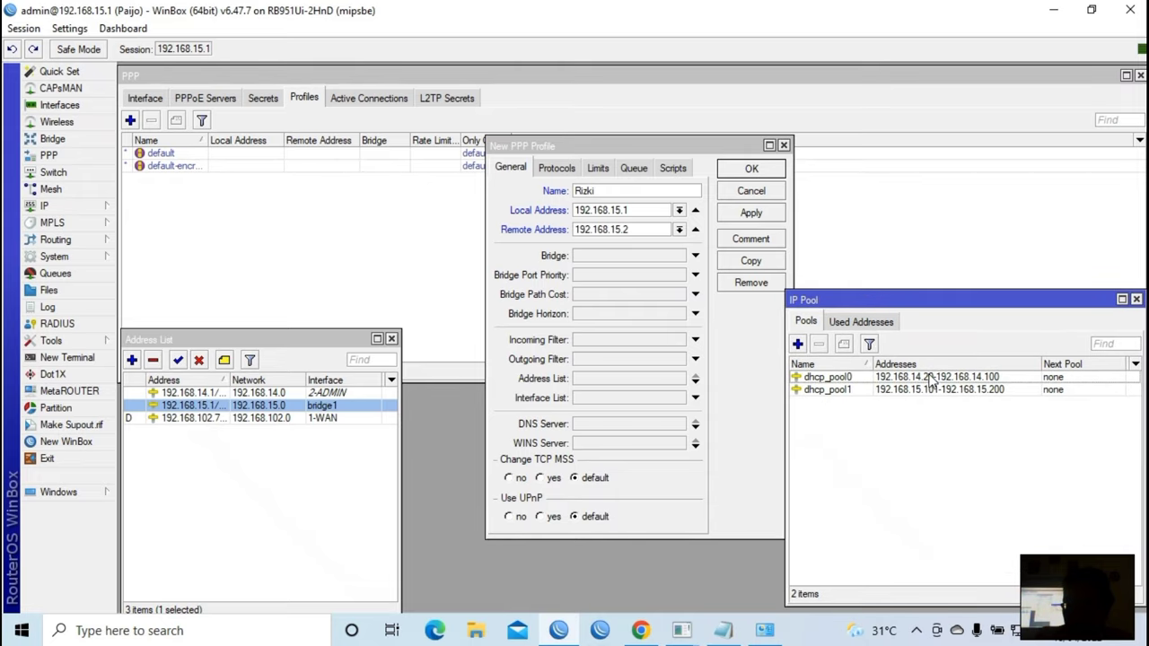
{"action": "left_click", "coordinate": [931, 378]}
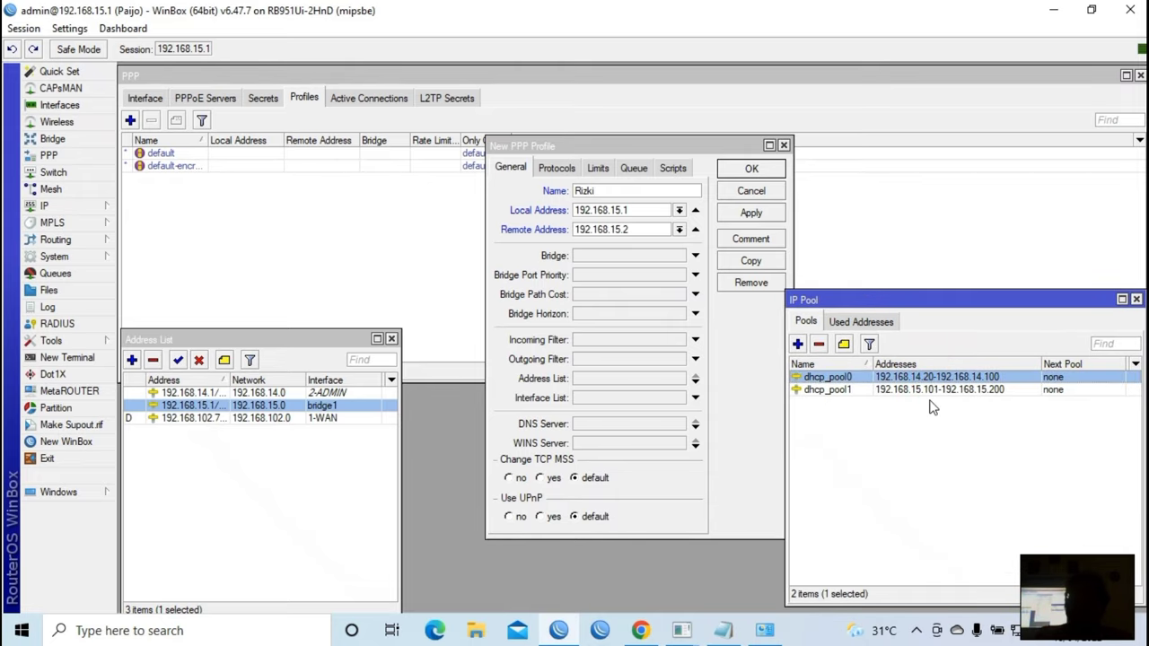
{"action": "left_click", "coordinate": [931, 392]}
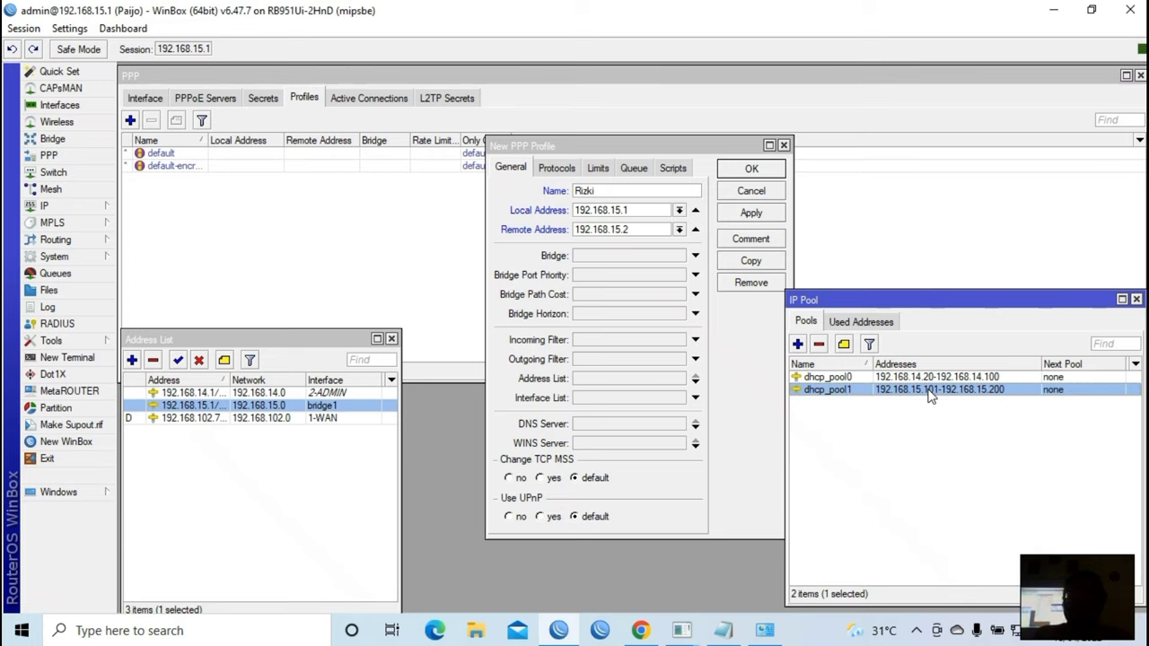
{"action": "left_click", "coordinate": [627, 230]}
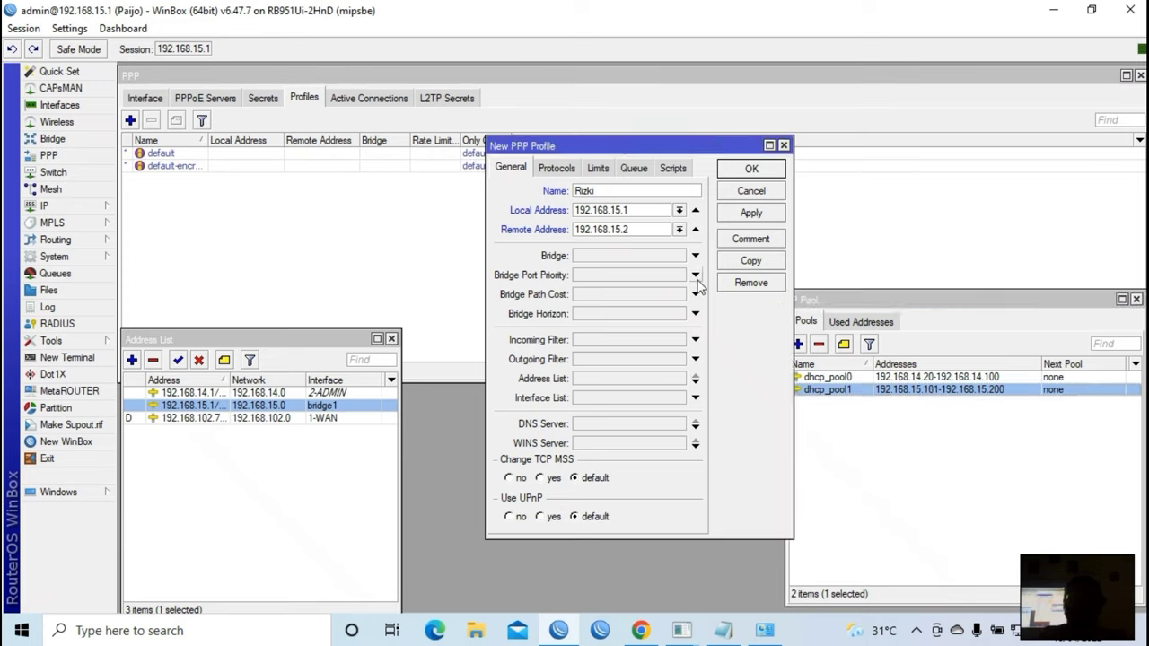
{"action": "left_click_drag", "start_coordinate": [644, 210], "coordinate": [549, 213]}
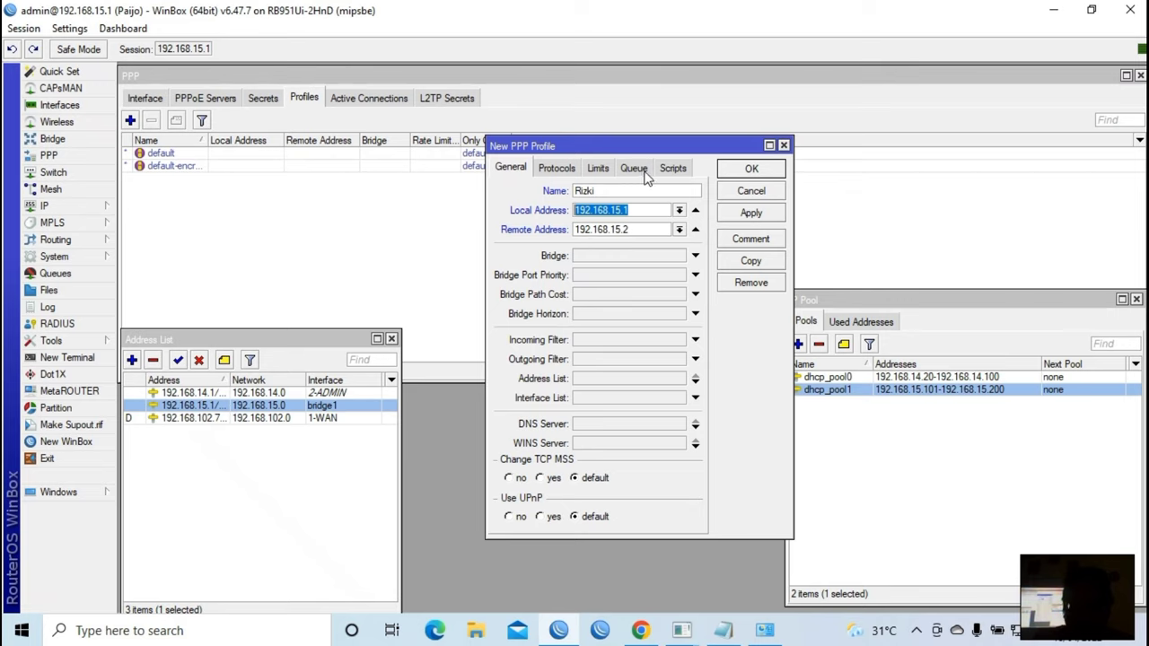
Set Use Compression and Use Encryption both to yes in the new PPP profile's protocol settings.
{"action": "left_click", "coordinate": [552, 168]}
{"action": "left_click", "coordinate": [597, 169]}
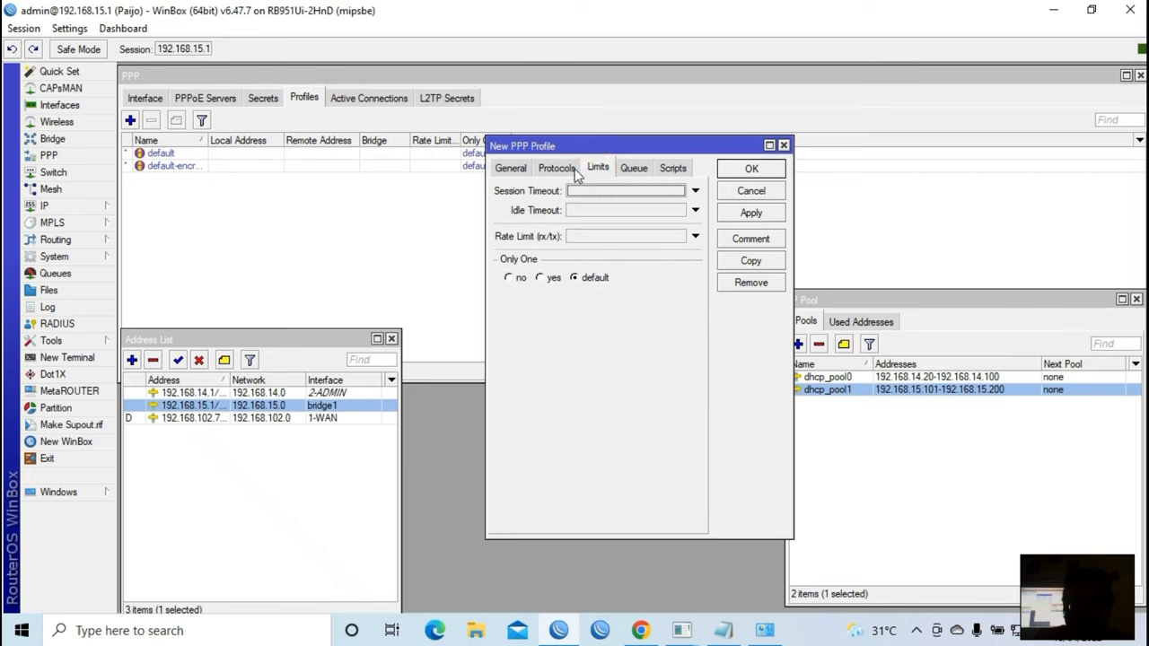
{"action": "left_click", "coordinate": [562, 169]}
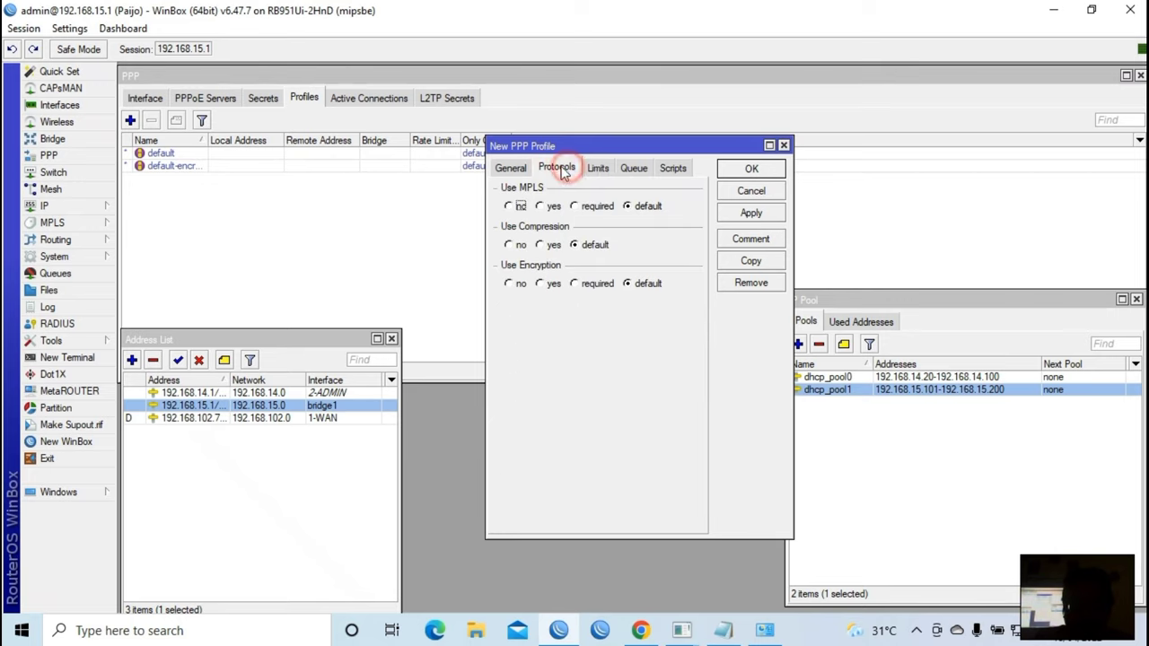
{"action": "left_click", "coordinate": [548, 246]}
{"action": "left_click", "coordinate": [547, 286]}
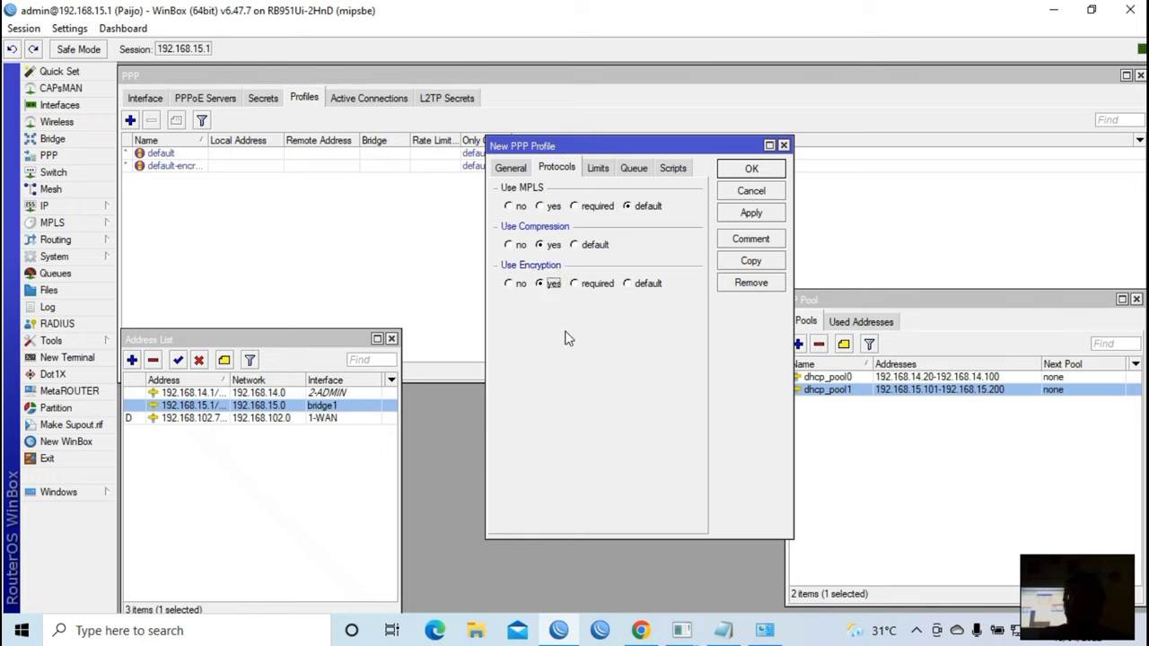
{"action": "left_click", "coordinate": [599, 169]}
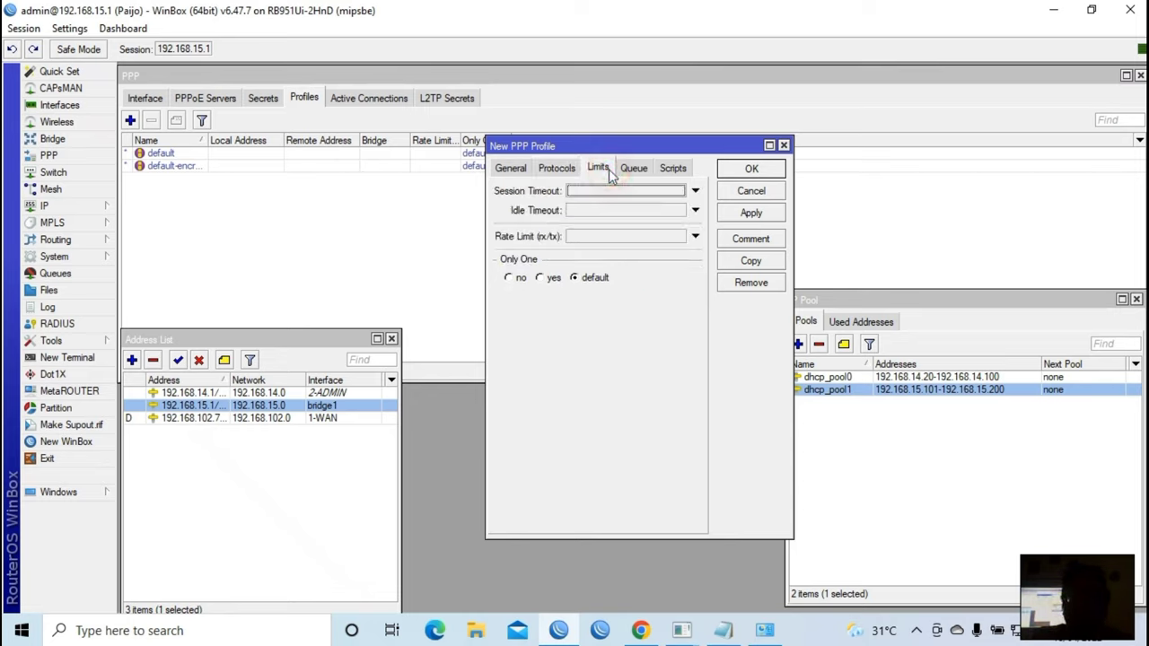
{"action": "left_click", "coordinate": [508, 168]}
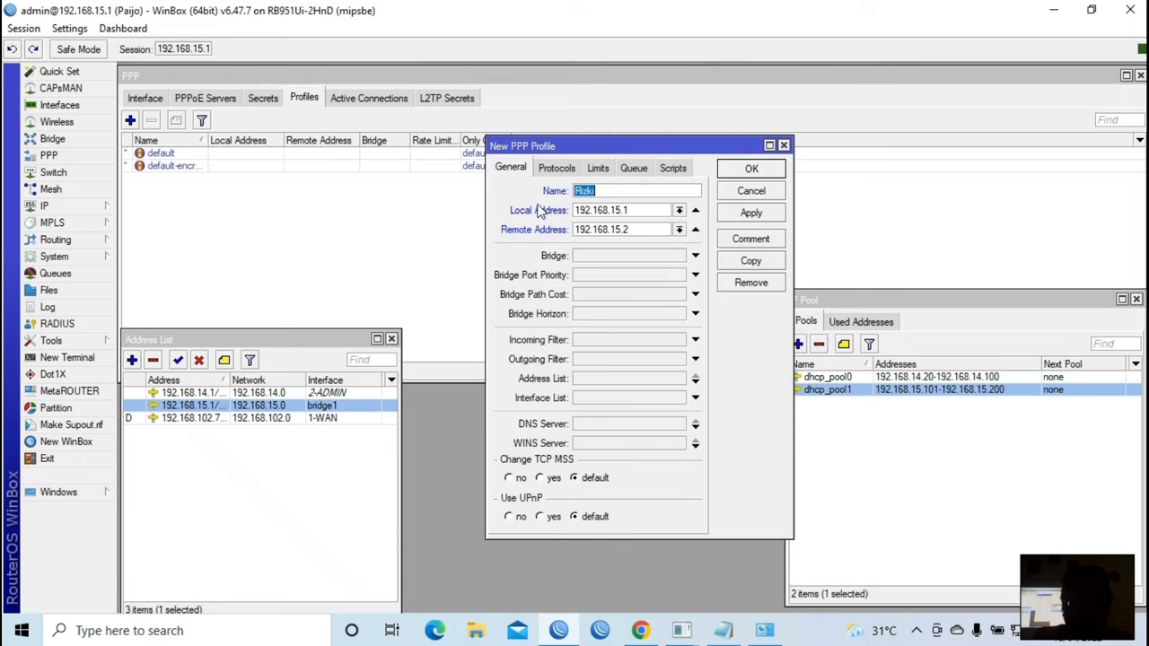
{"action": "left_click", "coordinate": [626, 192]}
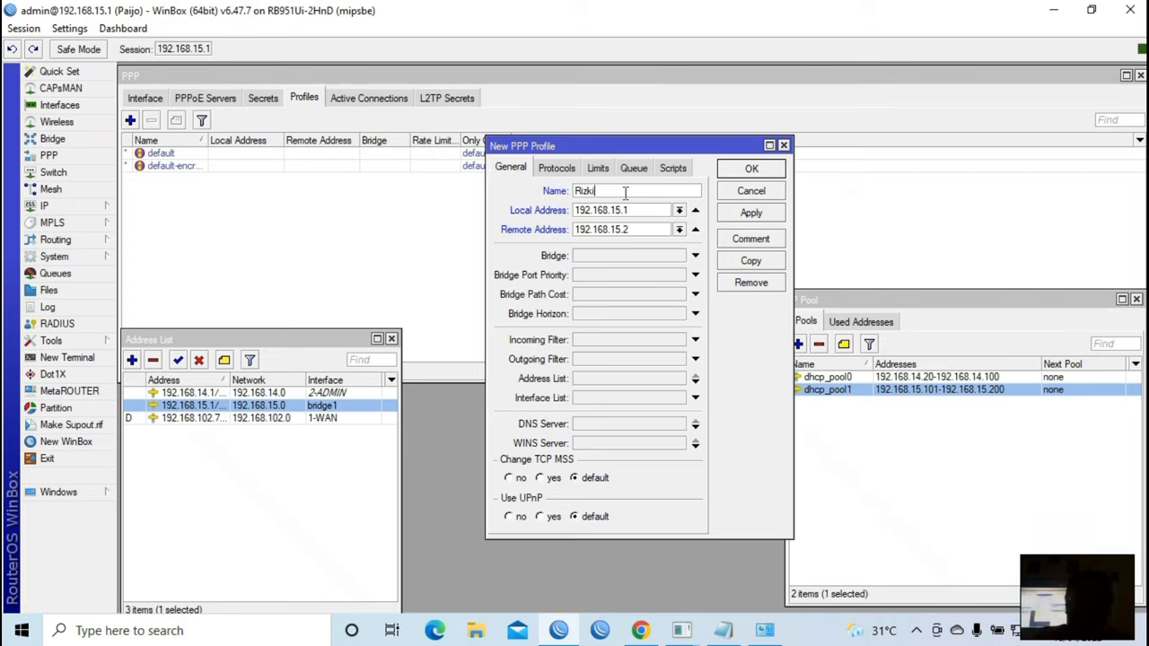
{"action": "double_click", "coordinate": [625, 191]}
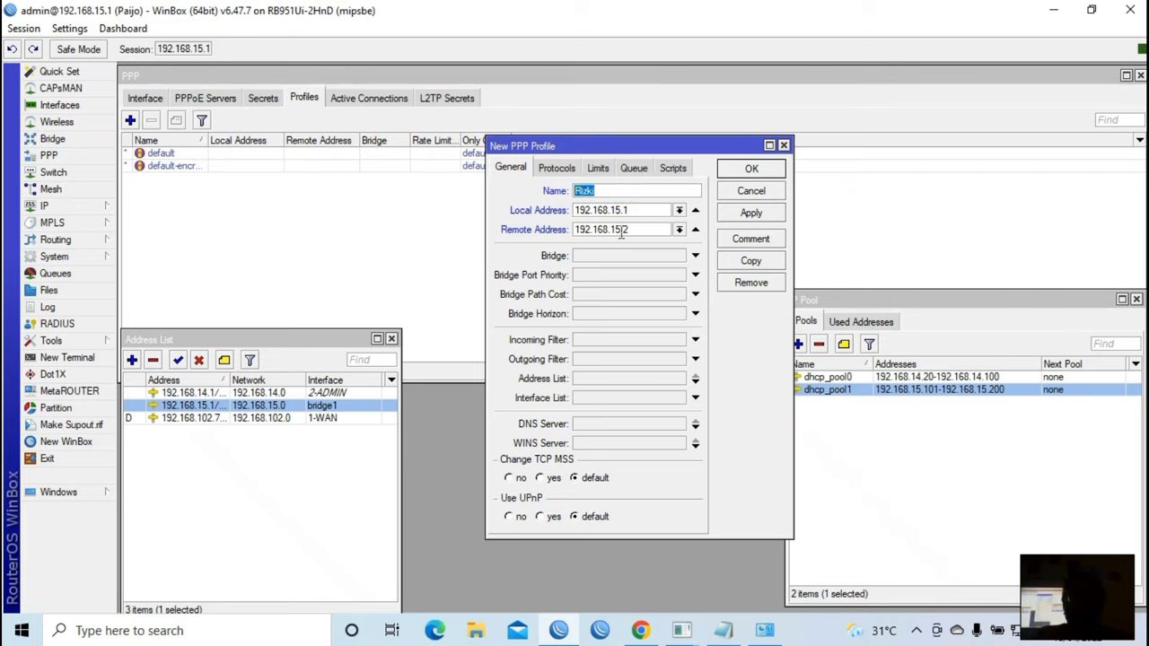
{"action": "left_click_drag", "start_coordinate": [631, 213], "coordinate": [563, 212]}
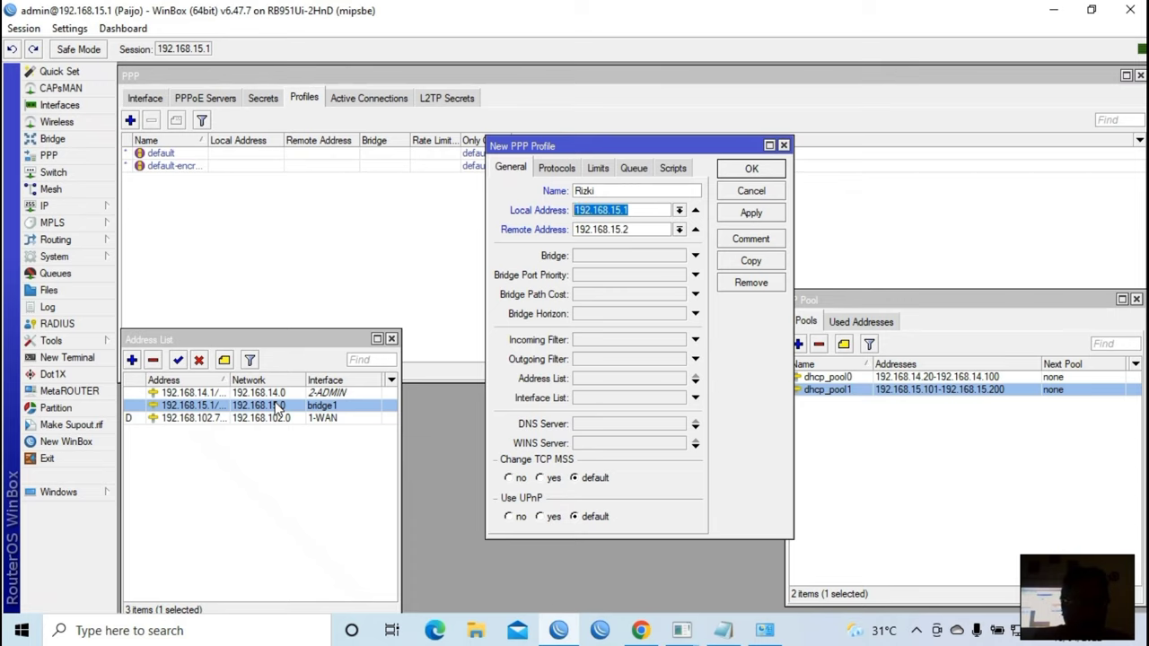
{"action": "left_click", "coordinate": [643, 230]}
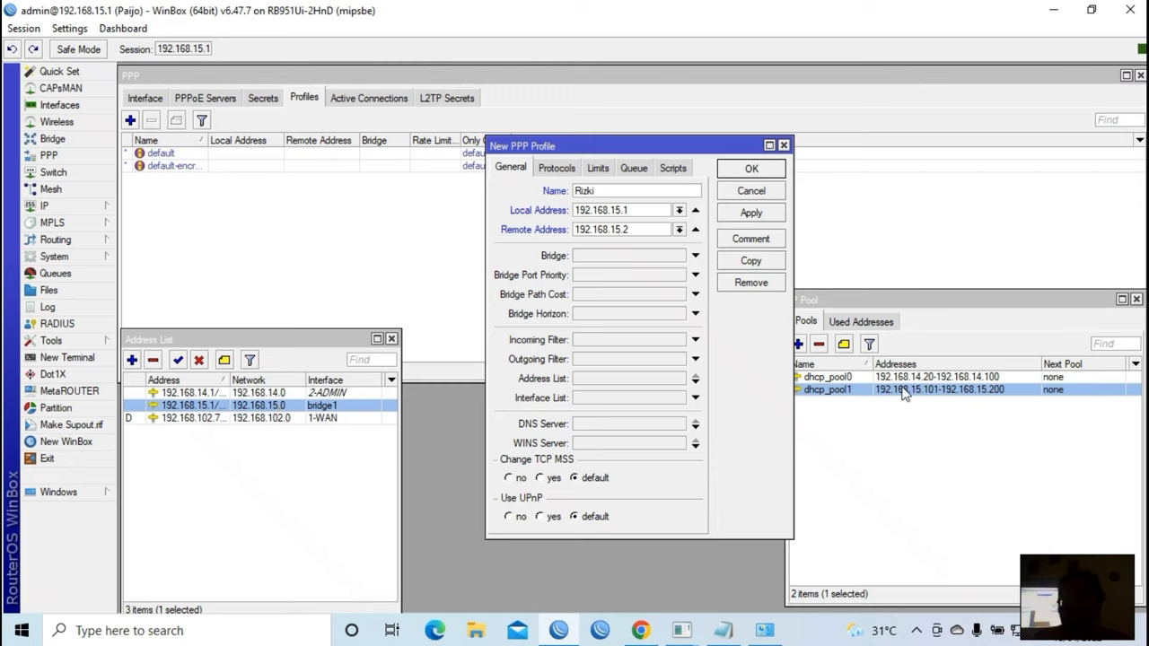
{"action": "left_click", "coordinate": [928, 397]}
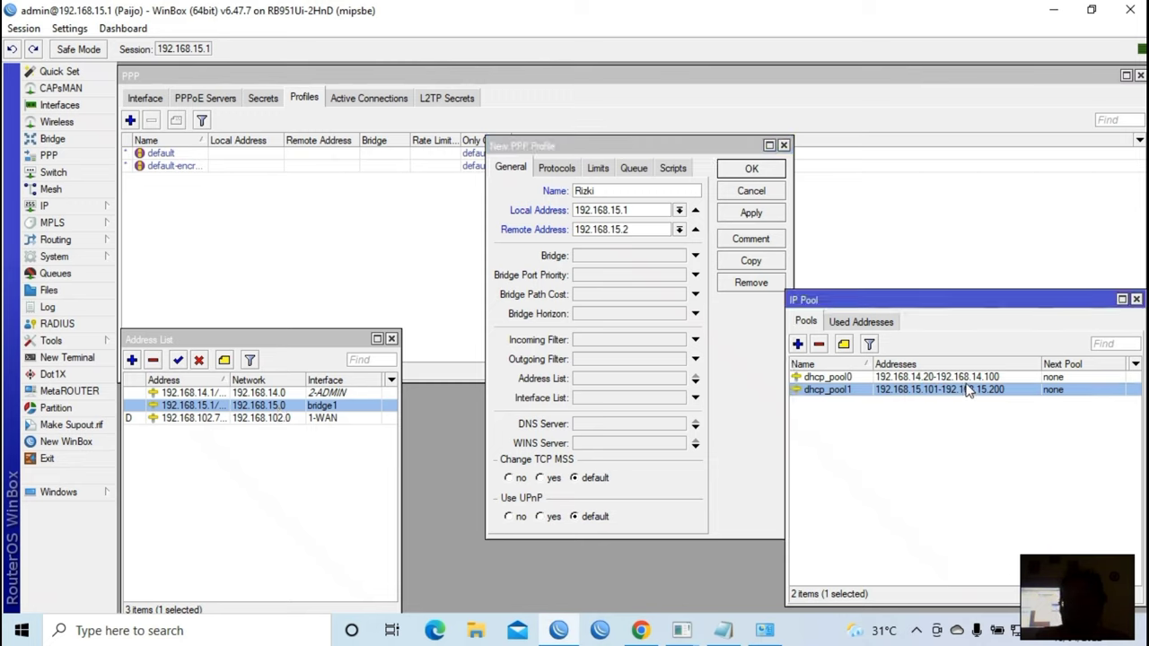
{"action": "left_click", "coordinate": [902, 400]}
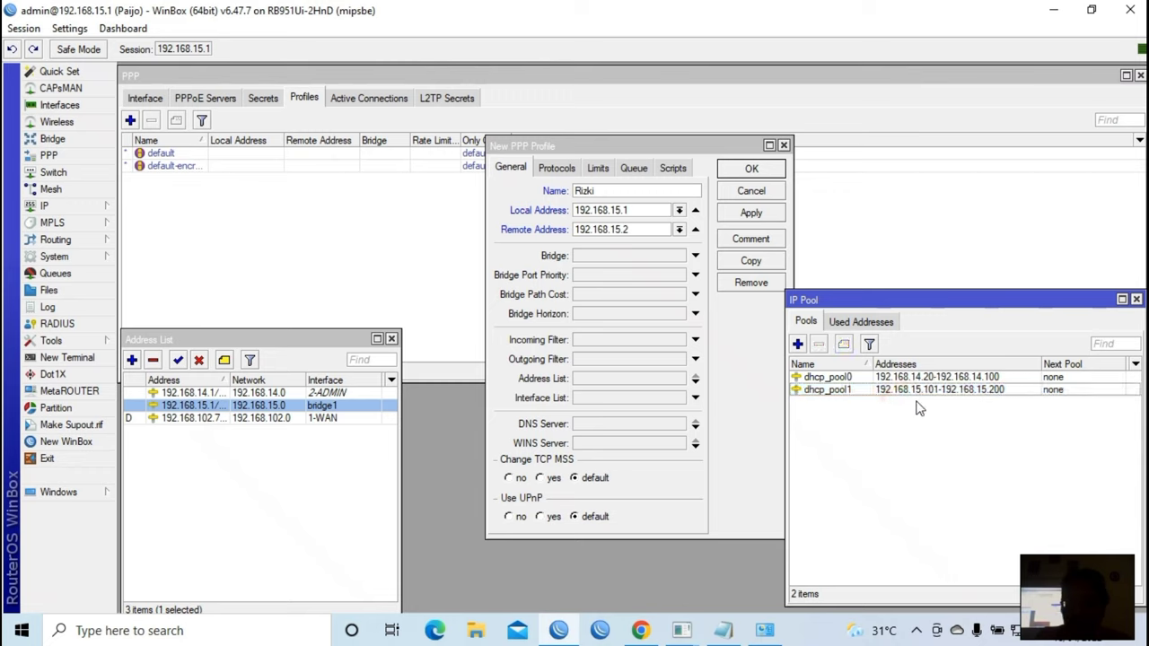
{"action": "left_click", "coordinate": [921, 419]}
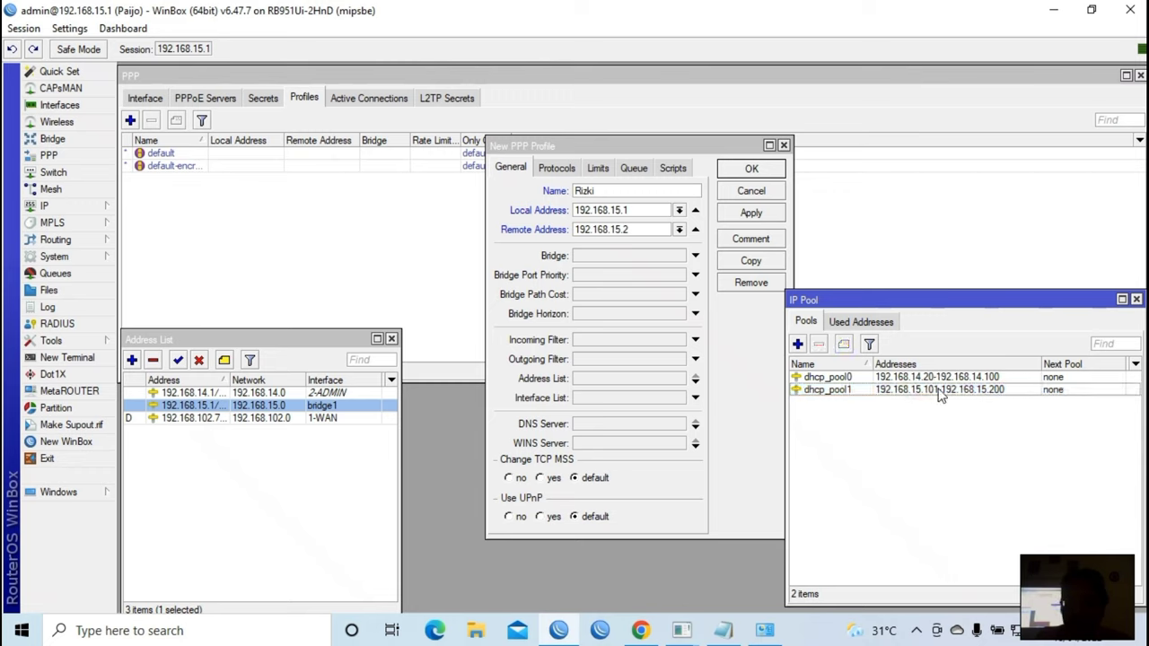
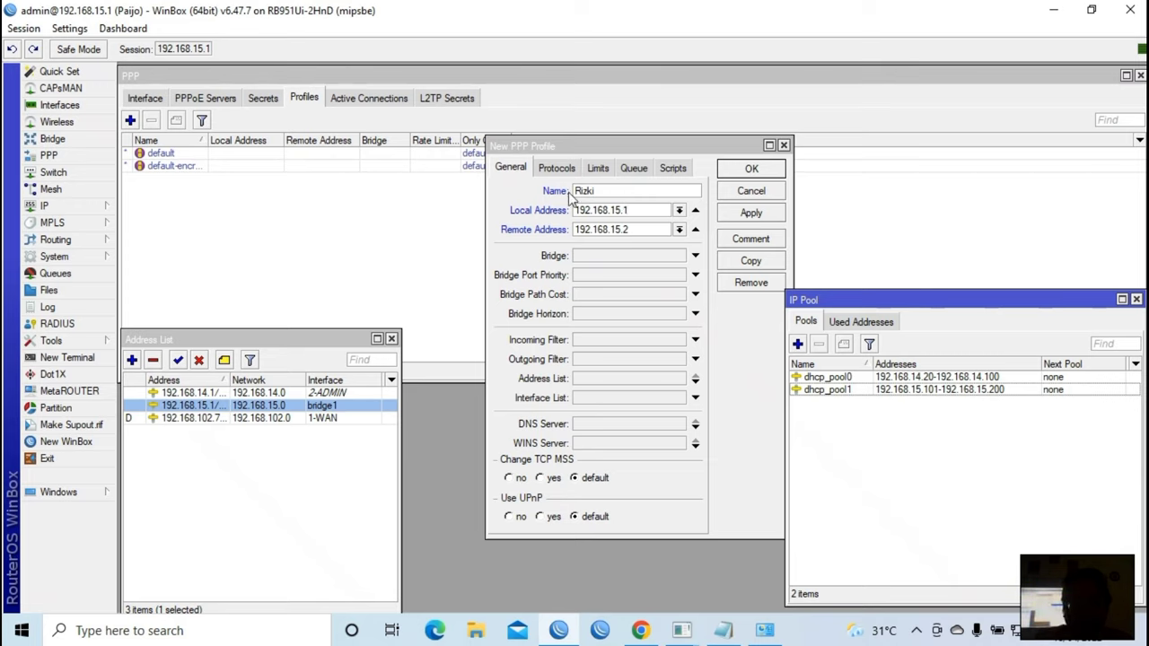
Turn on compression and encryption, and set rate limit 10M/12M with only one login.
{"action": "left_click", "coordinate": [556, 167]}
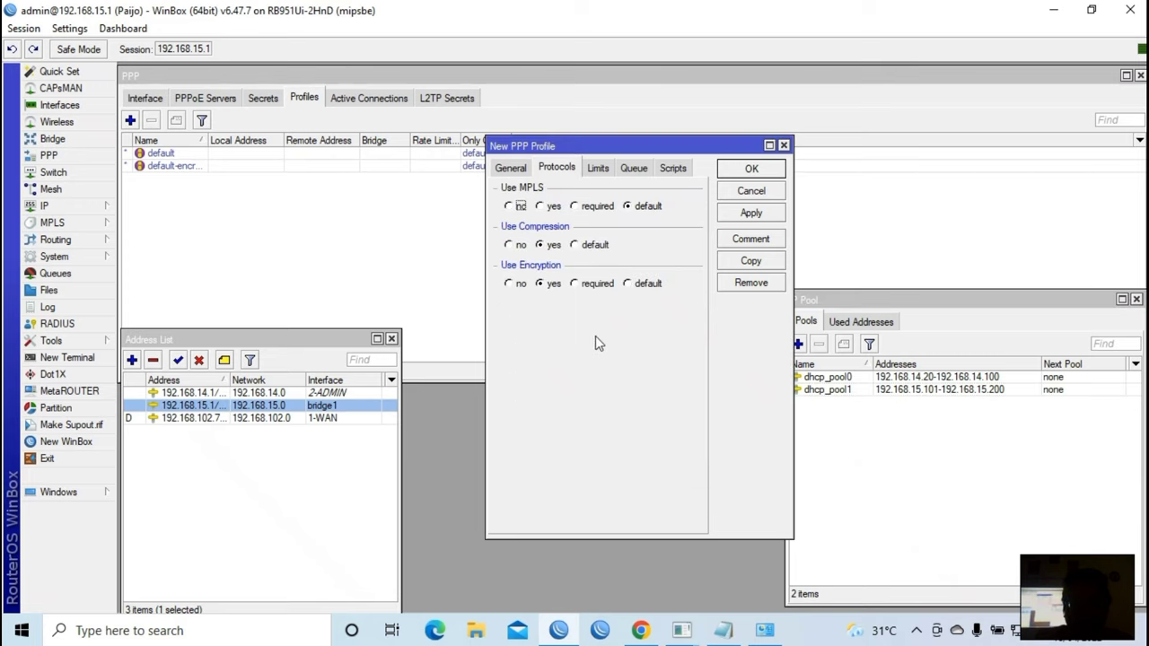
{"action": "left_click", "coordinate": [547, 246]}
{"action": "left_click", "coordinate": [541, 283]}
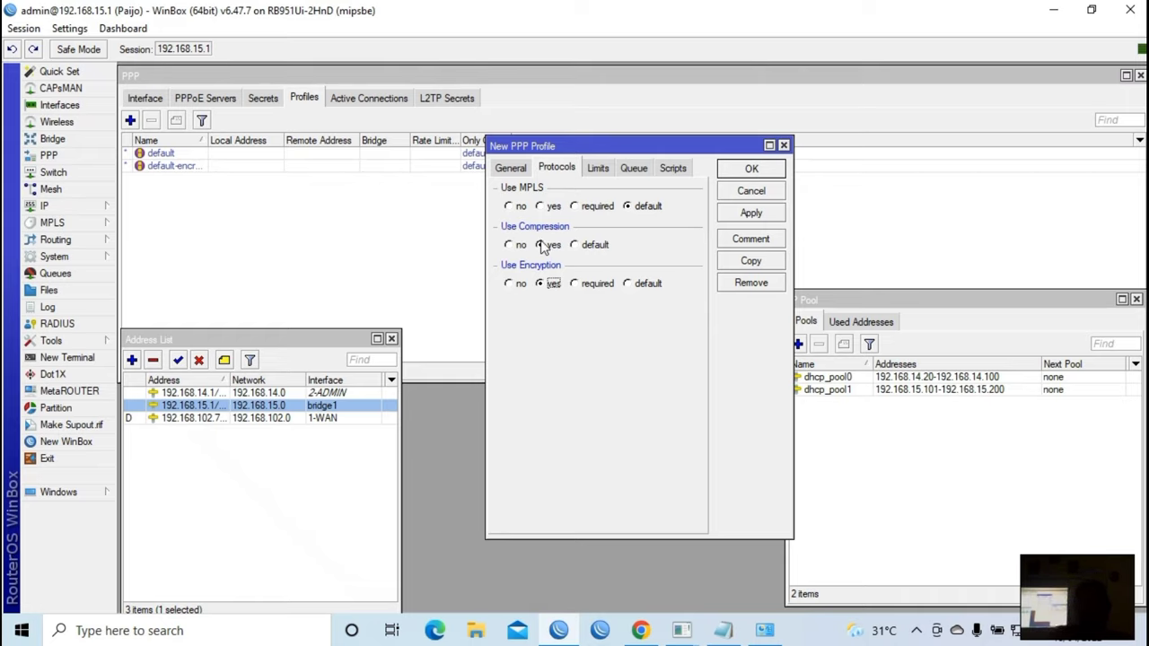
{"action": "left_click", "coordinate": [597, 170]}
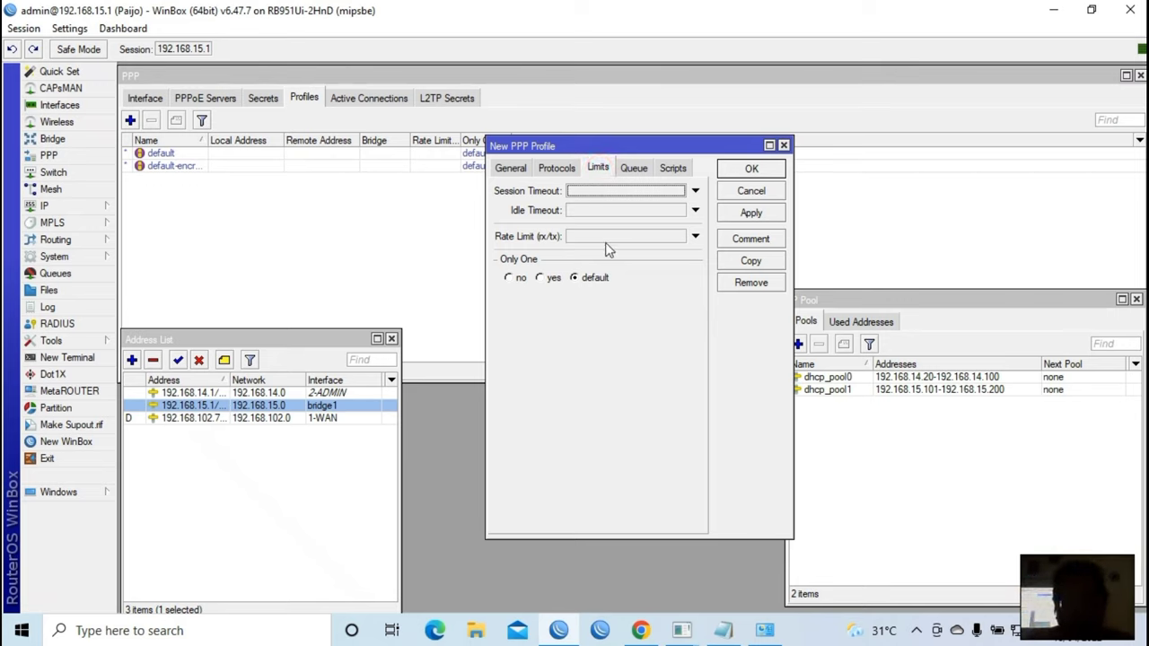
{"action": "left_click", "coordinate": [544, 278]}
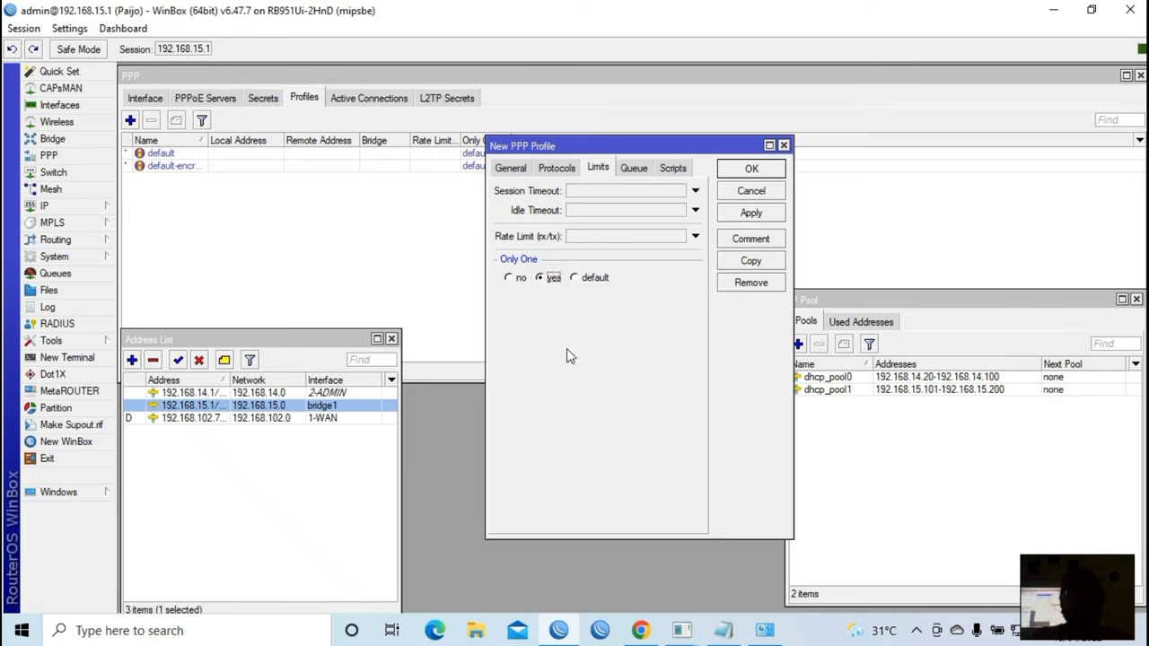
{"action": "left_click", "coordinate": [581, 238]}
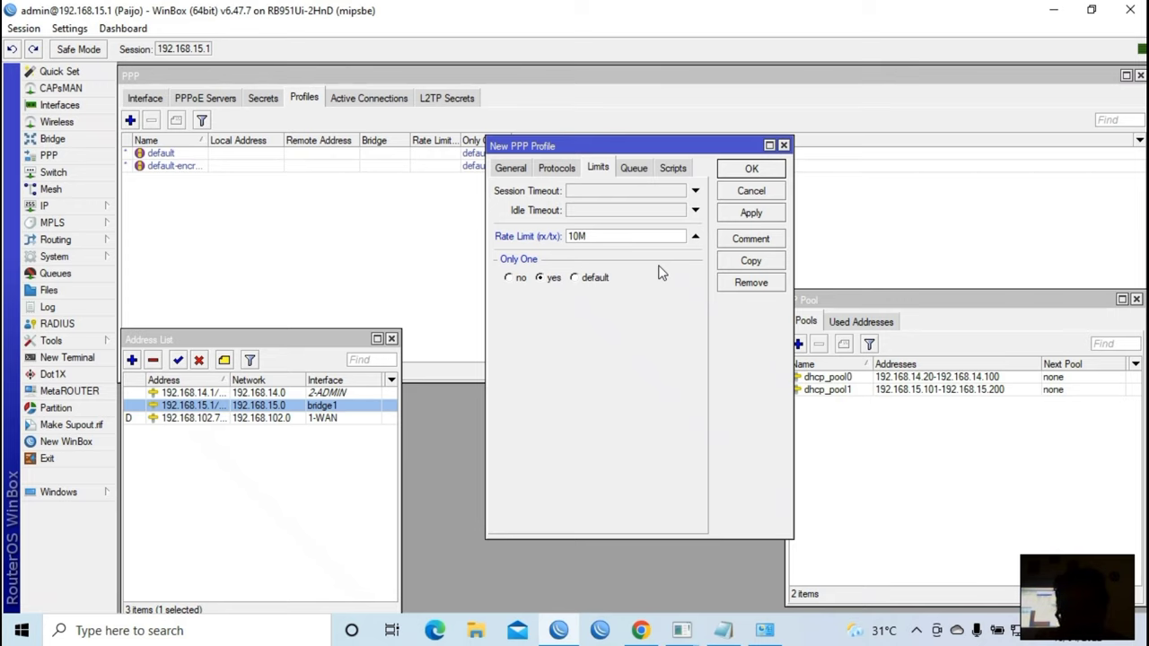
{"action": "type", "text": "10M/"}
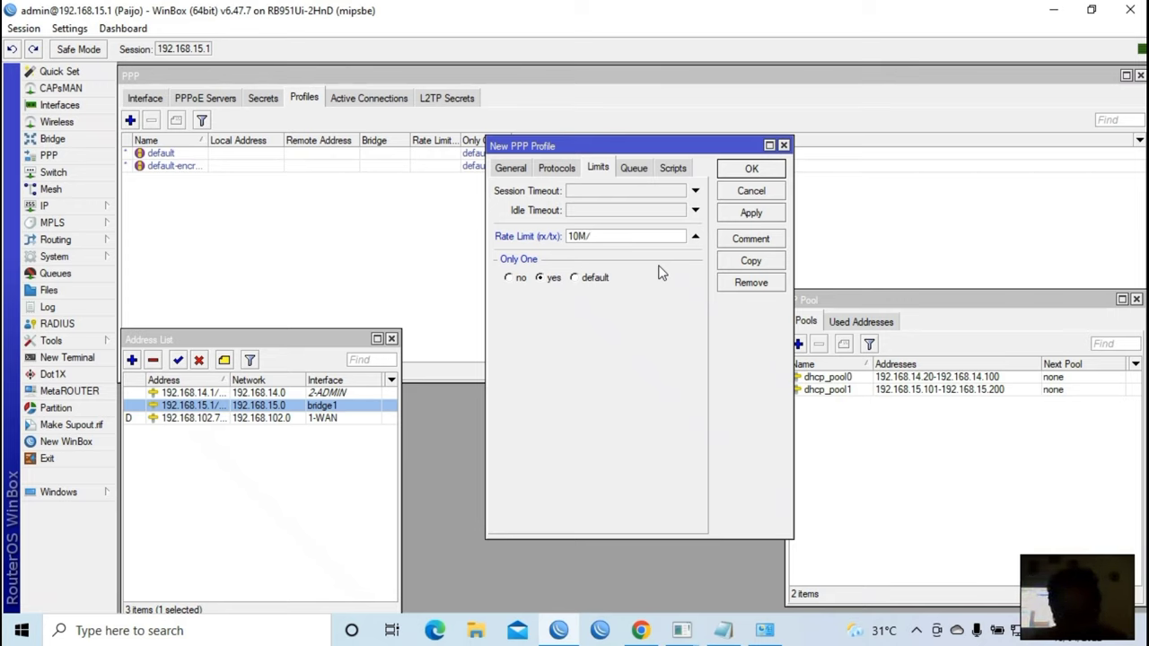
{"action": "type", "text": "12M"}
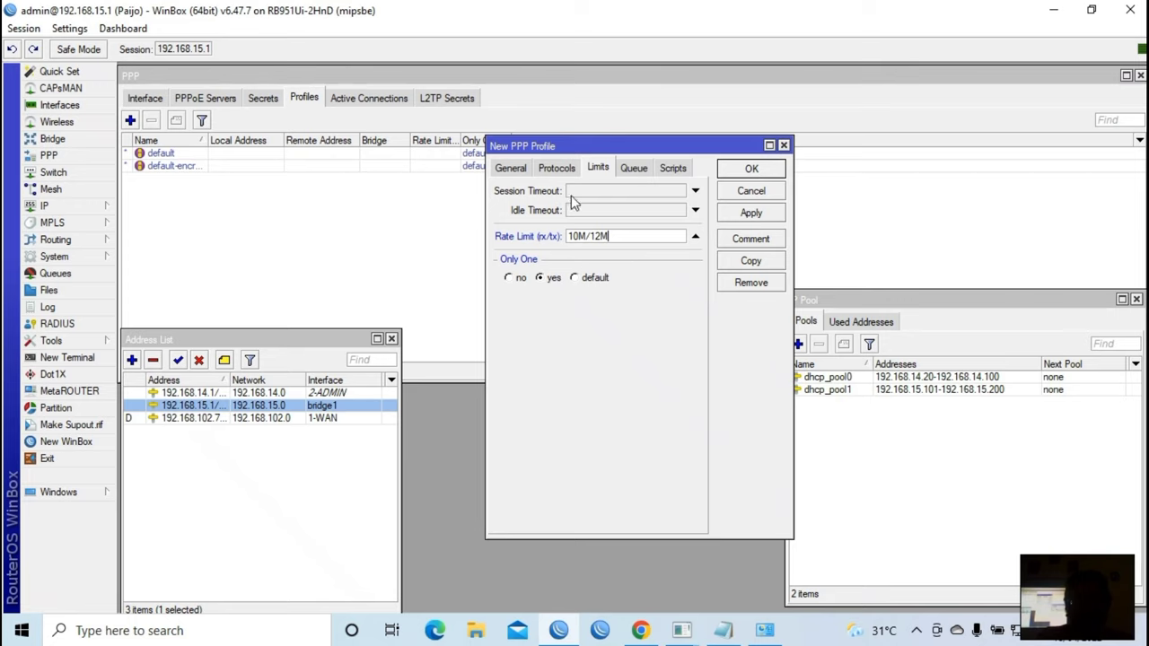
Recheck compression, encryption, the 10M/12M limit and Only One, then save the profile.
{"action": "left_click", "coordinate": [556, 168]}
{"action": "left_click", "coordinate": [539, 245]}
{"action": "left_click", "coordinate": [540, 284]}
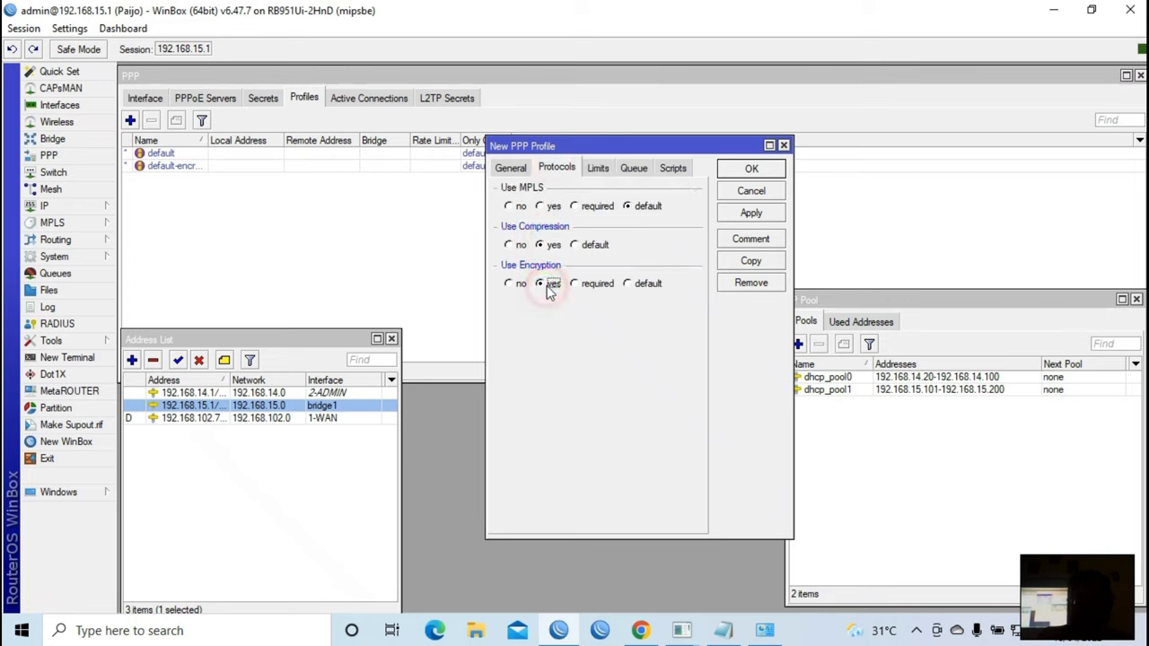
{"action": "left_click", "coordinate": [597, 168]}
{"action": "left_click", "coordinate": [623, 236]}
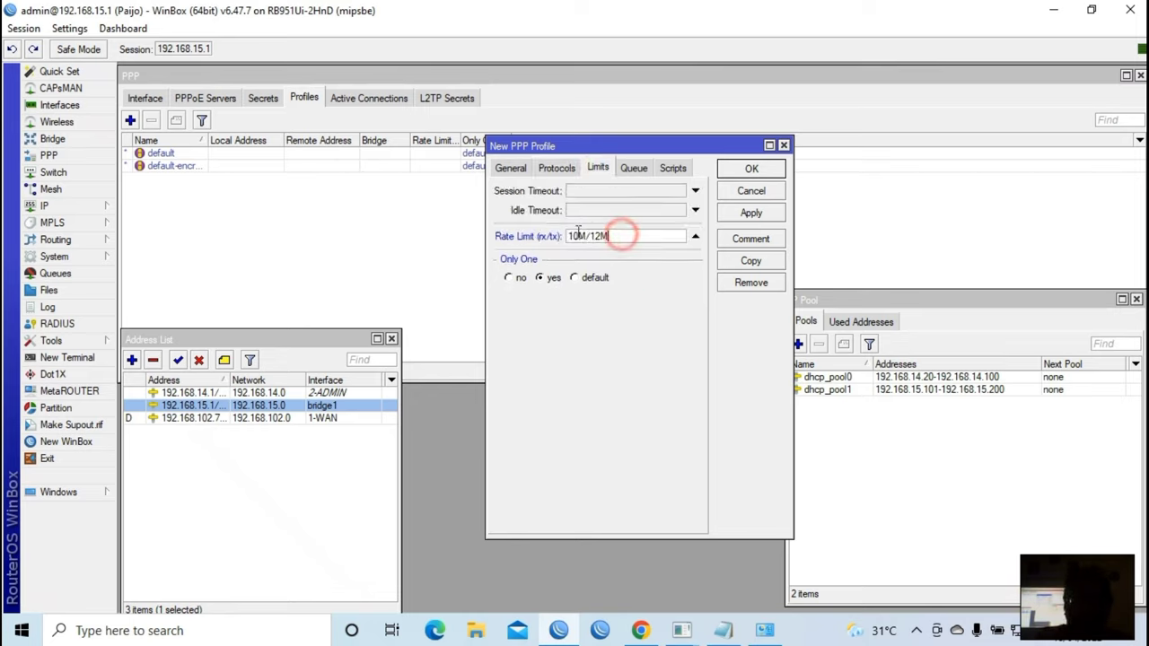
{"action": "double_click", "coordinate": [578, 235]}
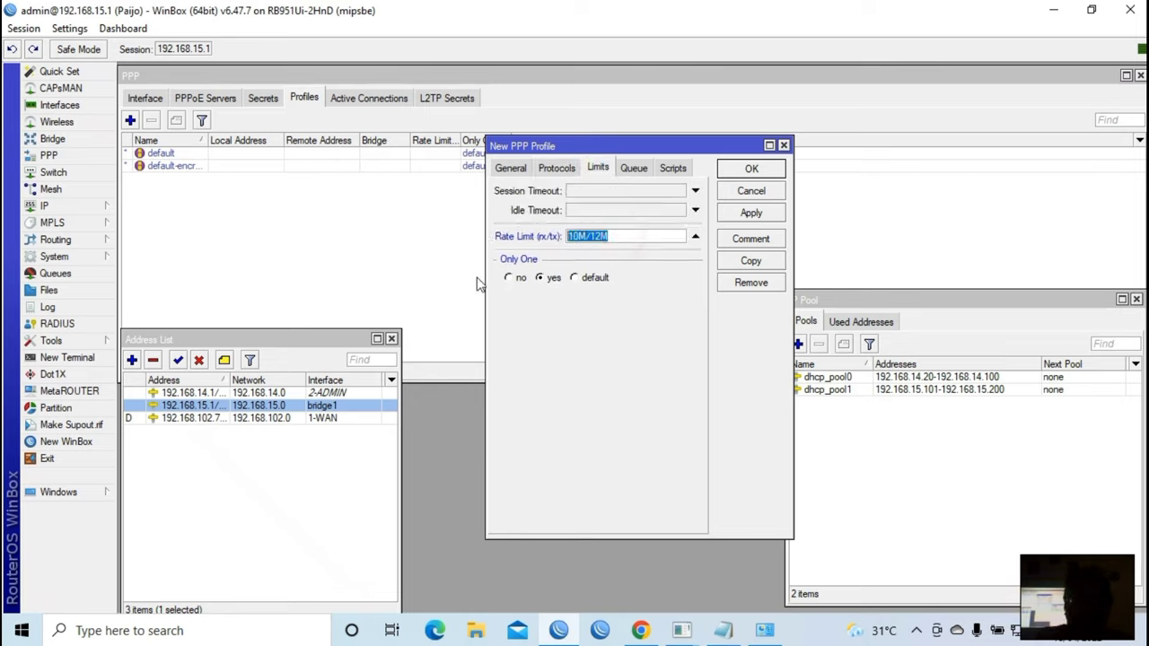
{"action": "left_click", "coordinate": [540, 279]}
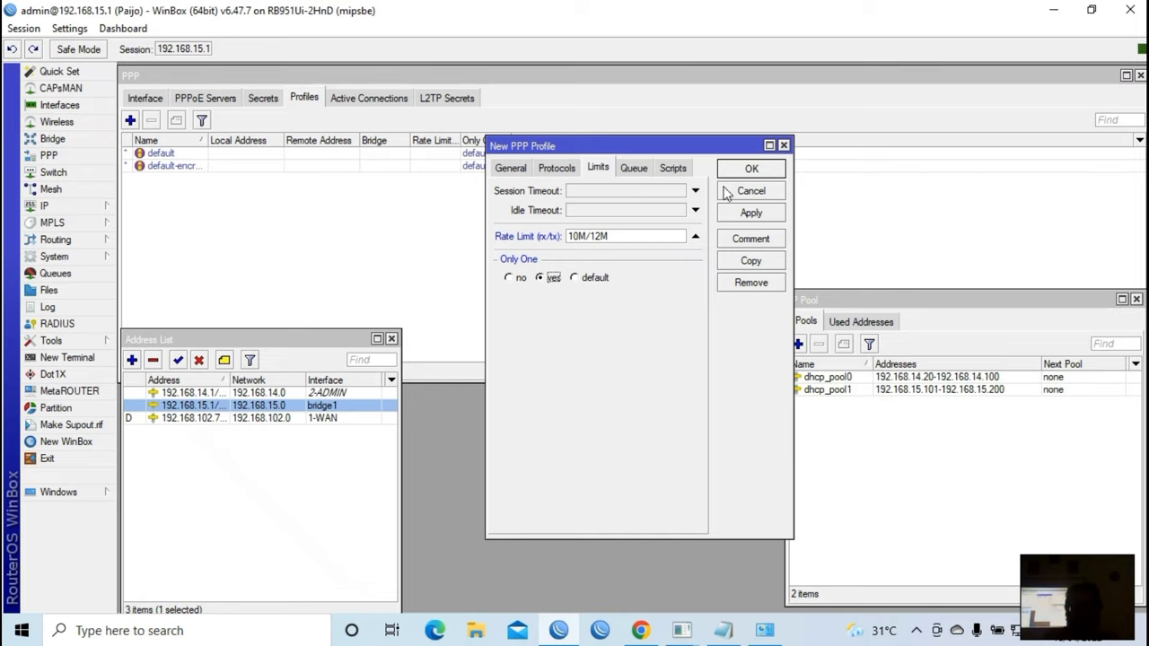
{"action": "left_click", "coordinate": [752, 171]}
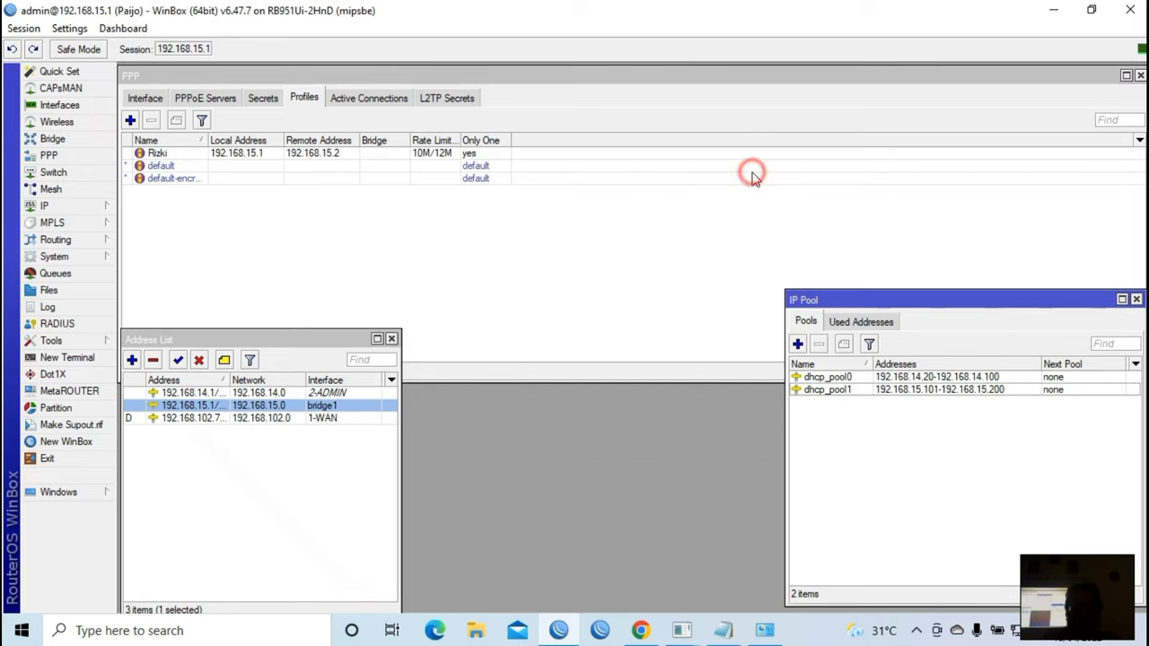
Start another PPP profile, give it a name and local address 192.168.15.1.
{"action": "left_click", "coordinate": [311, 155]}
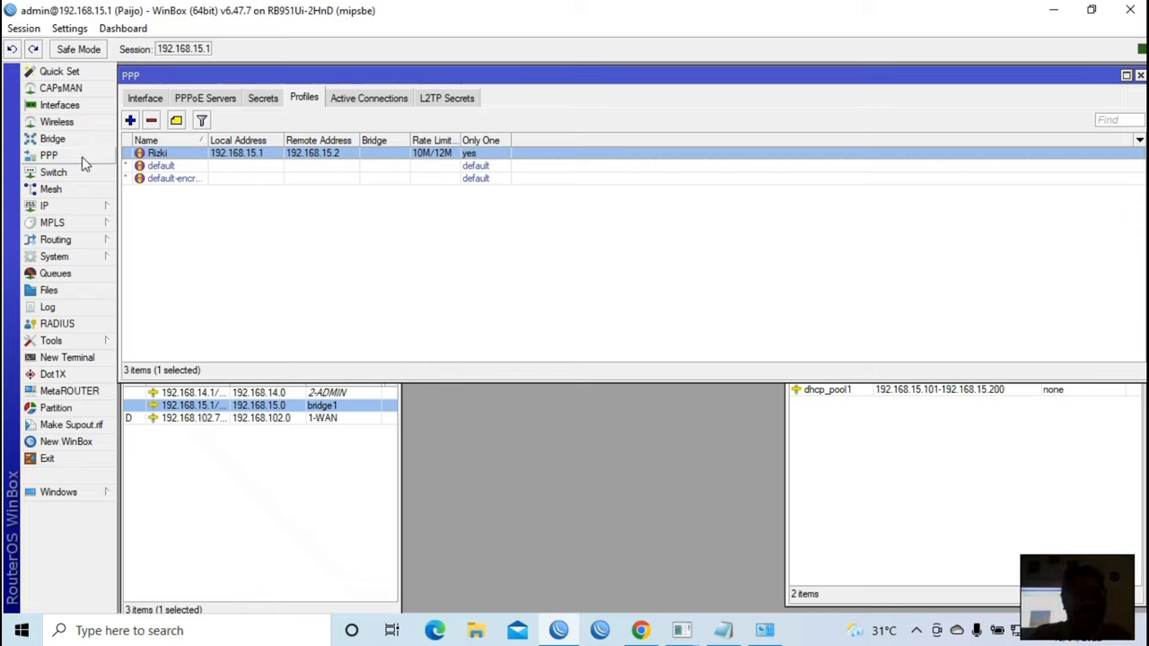
{"action": "left_click", "coordinate": [130, 119]}
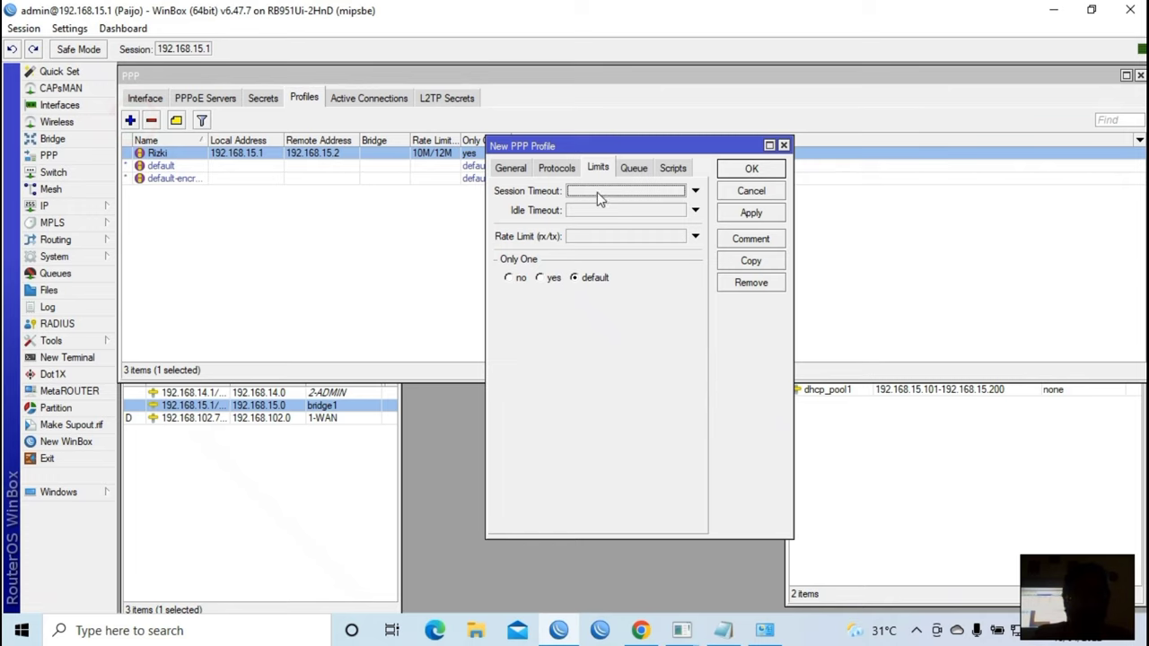
{"action": "left_click", "coordinate": [510, 168]}
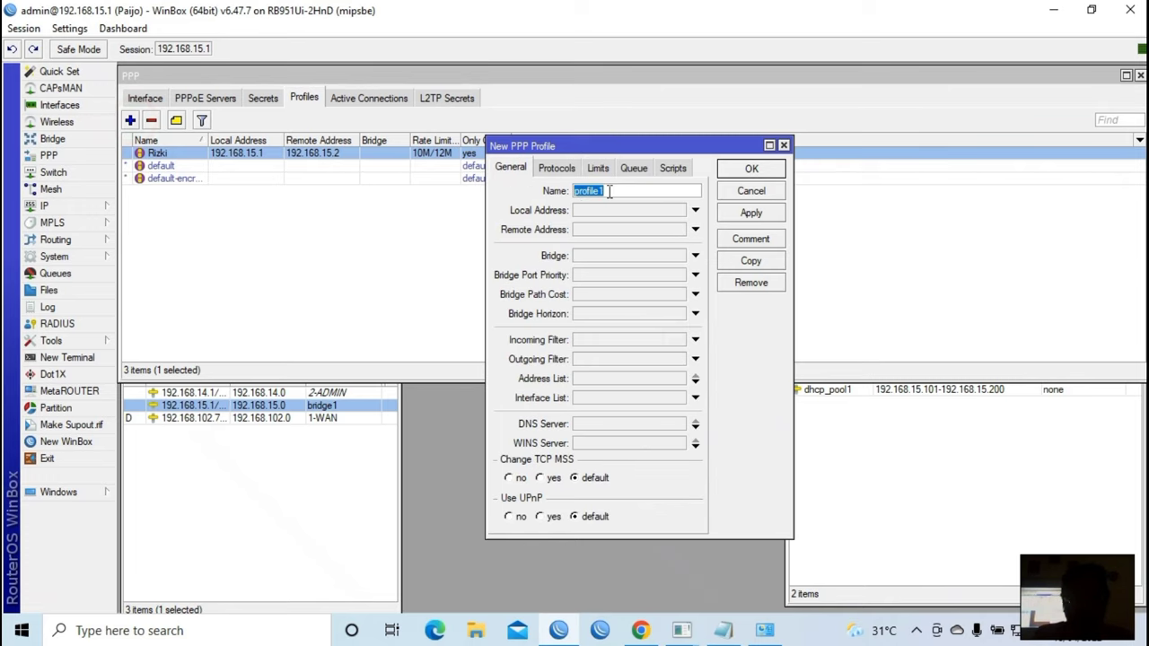
{"action": "type", "text": "piskuy"}
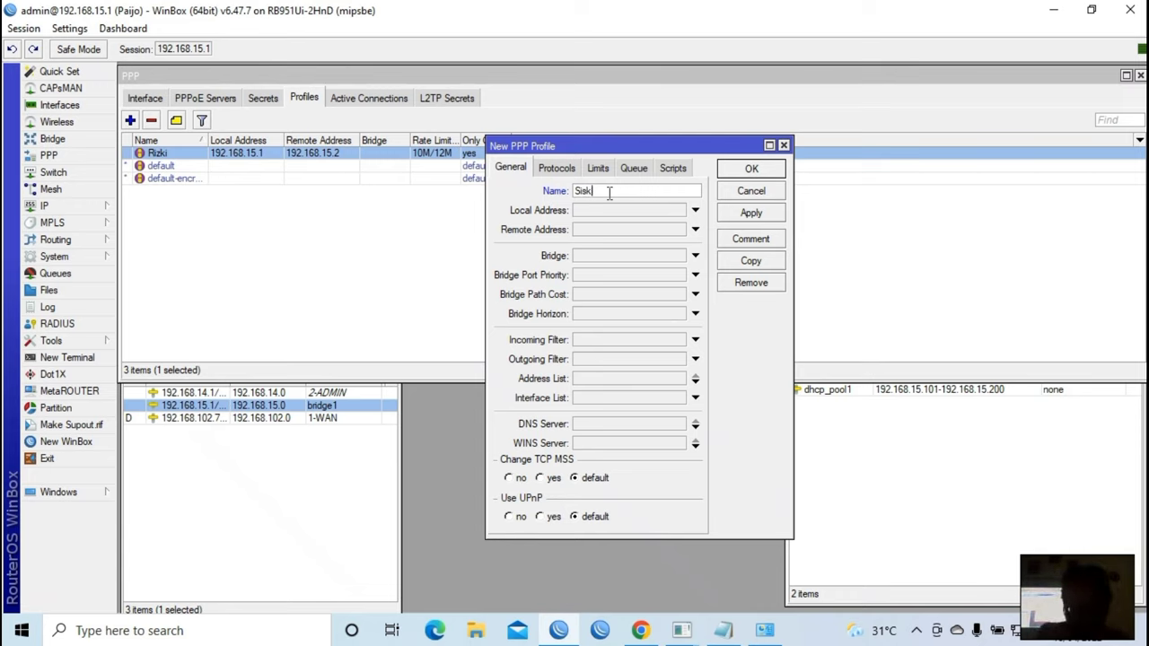
{"action": "left_click", "coordinate": [611, 213]}
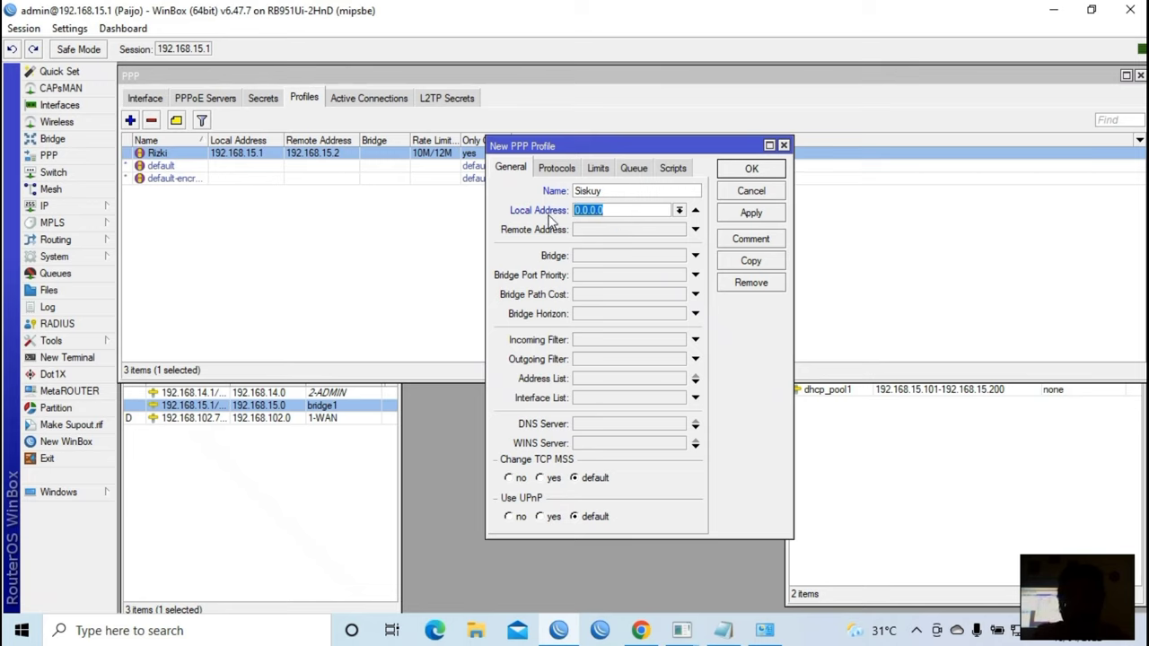
{"action": "type", "text": "192.168."}
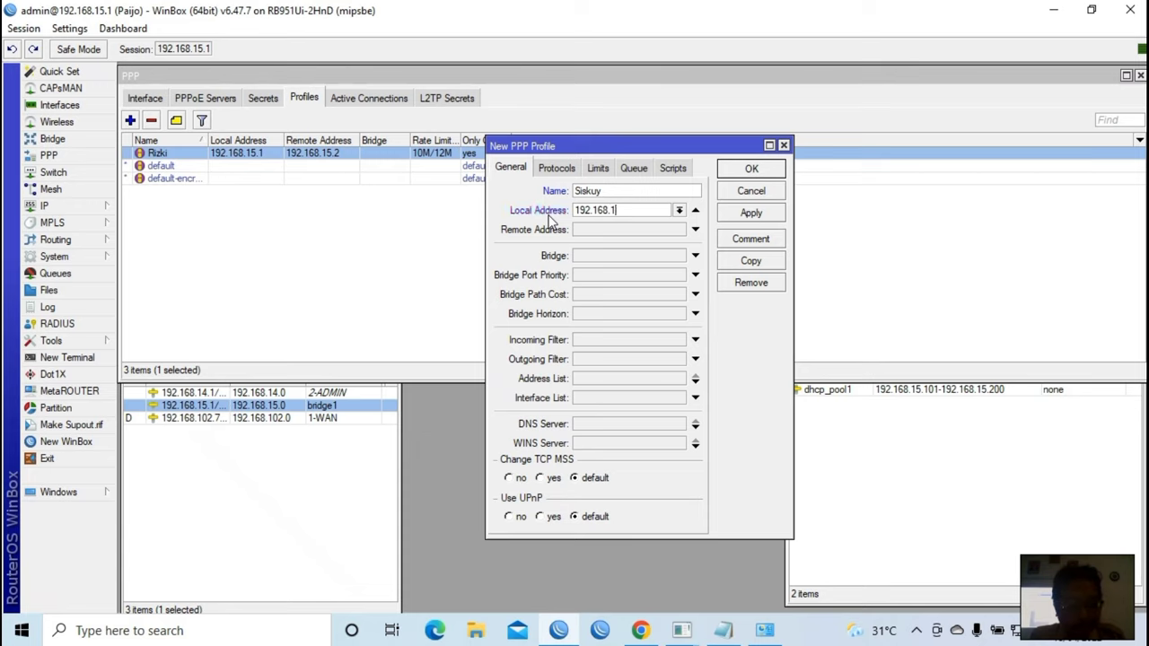
{"action": "type", "text": "15.1"}
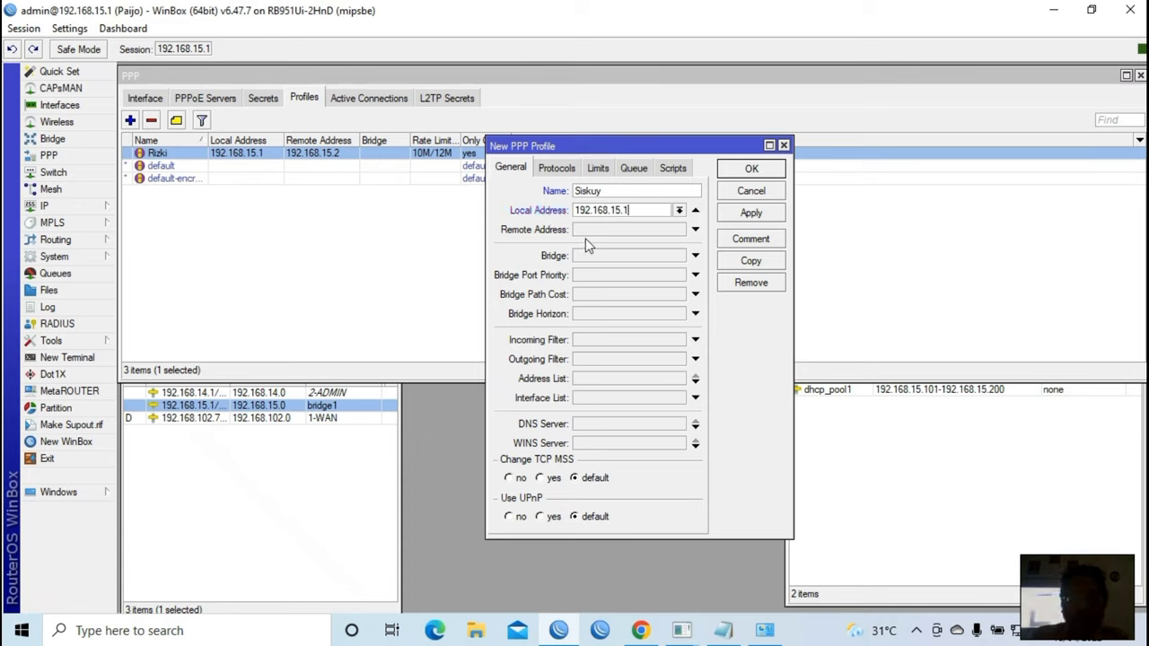
Set the remote address to 192.168.15.3 by copying the local address and editing the last octet.
{"action": "left_click", "coordinate": [588, 231]}
{"action": "left_click_drag", "start_coordinate": [639, 209], "coordinate": [561, 211]}
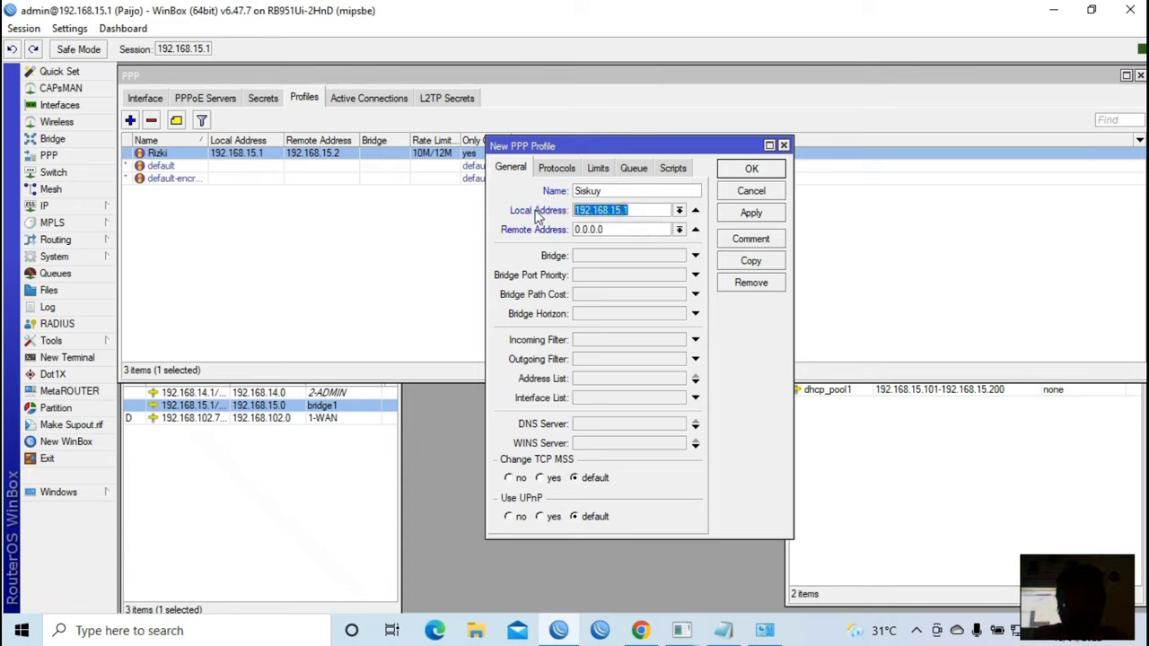
{"action": "key", "text": "ctrl+c"}
{"action": "left_click_drag", "start_coordinate": [632, 230], "coordinate": [535, 235]}
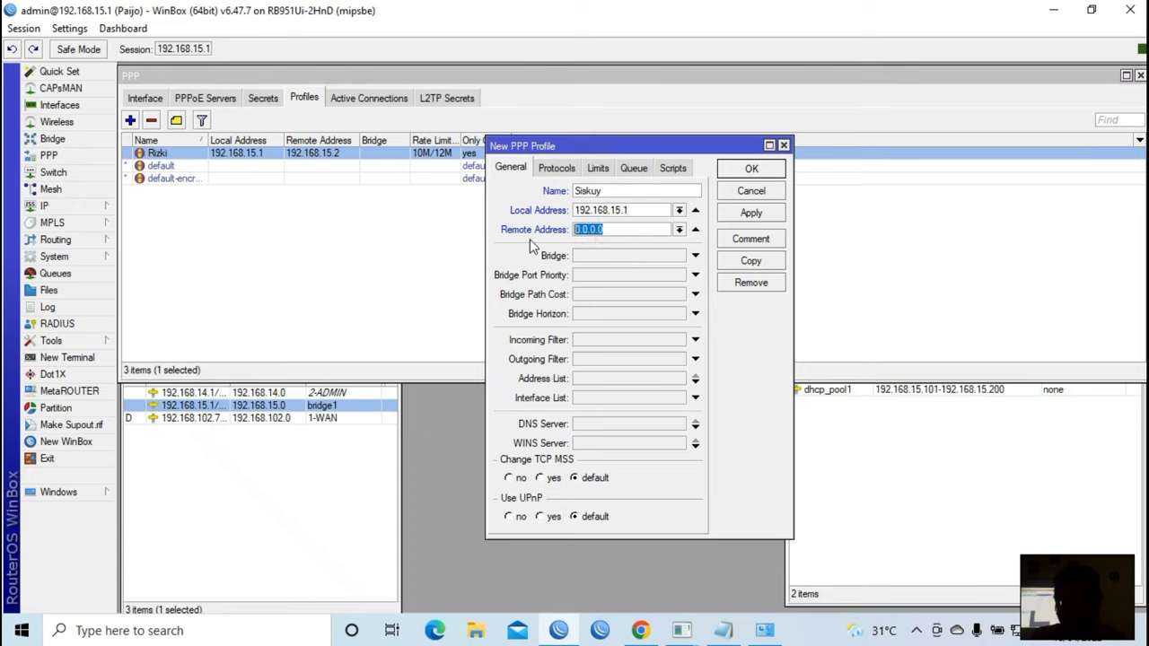
{"action": "key", "text": "ctrl+v"}
{"action": "key", "text": "BackSpace"}
{"action": "type", "text": "2"}
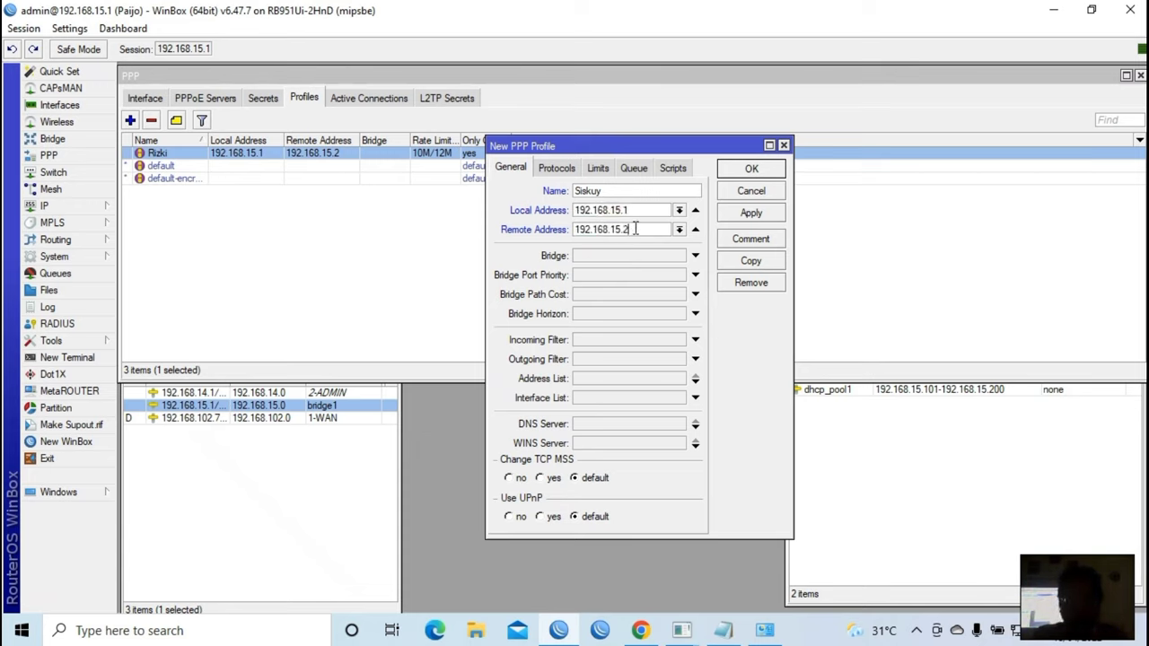
{"action": "left_click", "coordinate": [636, 212]}
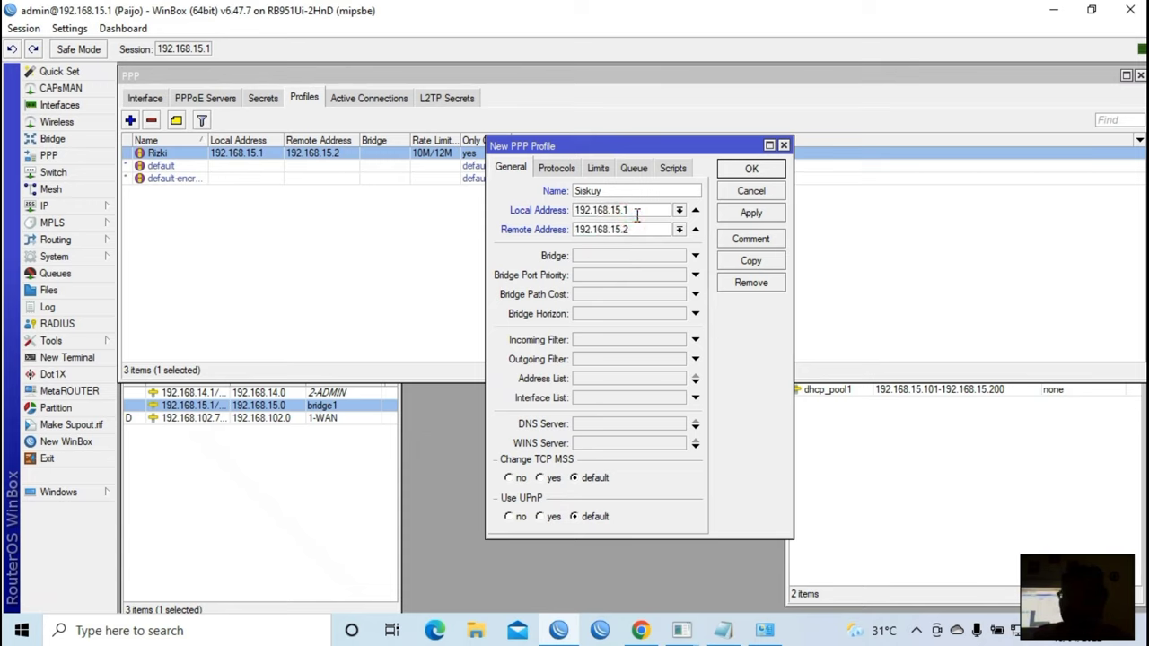
{"action": "left_click", "coordinate": [634, 229]}
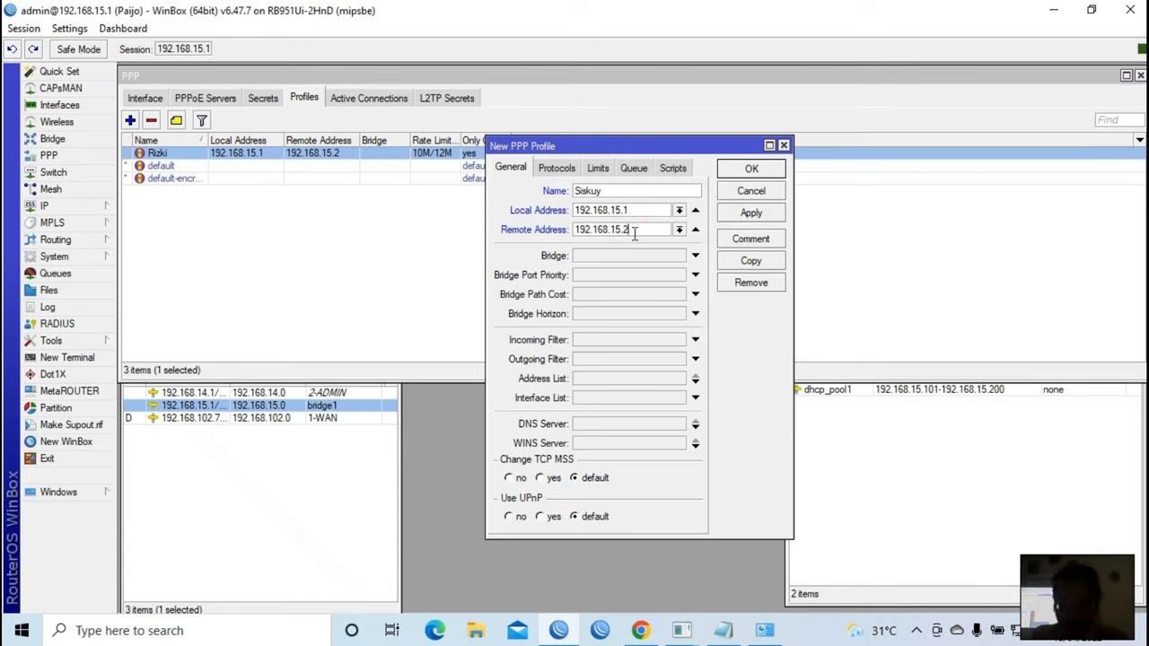
{"action": "key", "text": "BackSpace"}
{"action": "type", "text": "3"}
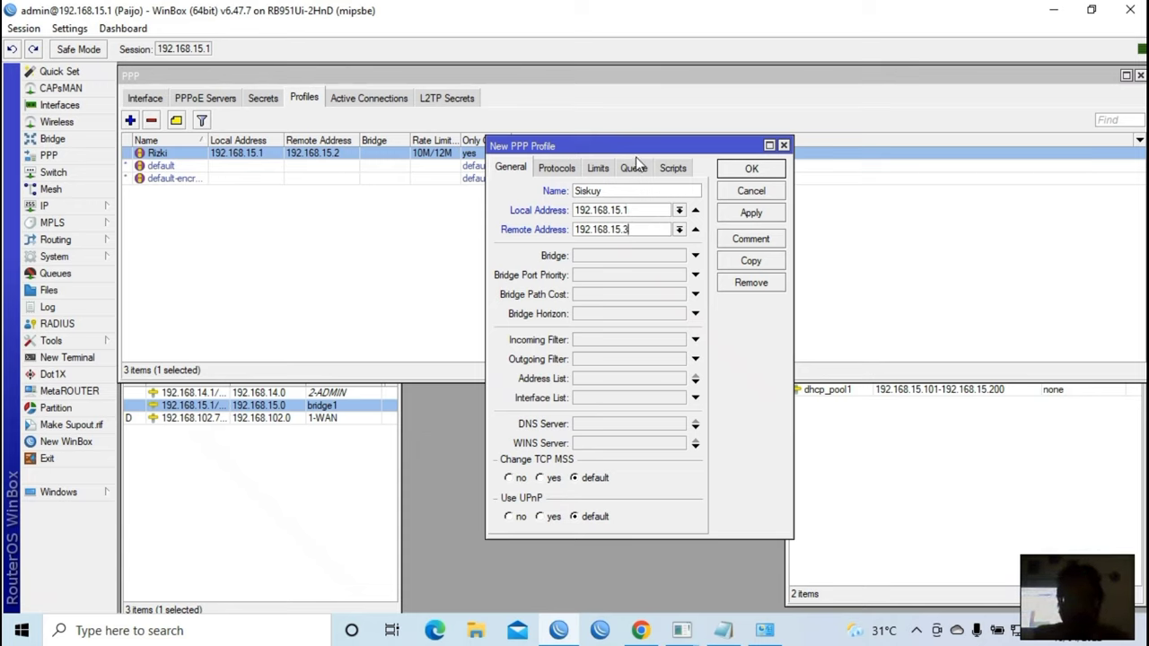
{"action": "left_click_drag", "start_coordinate": [637, 152], "coordinate": [578, 225]}
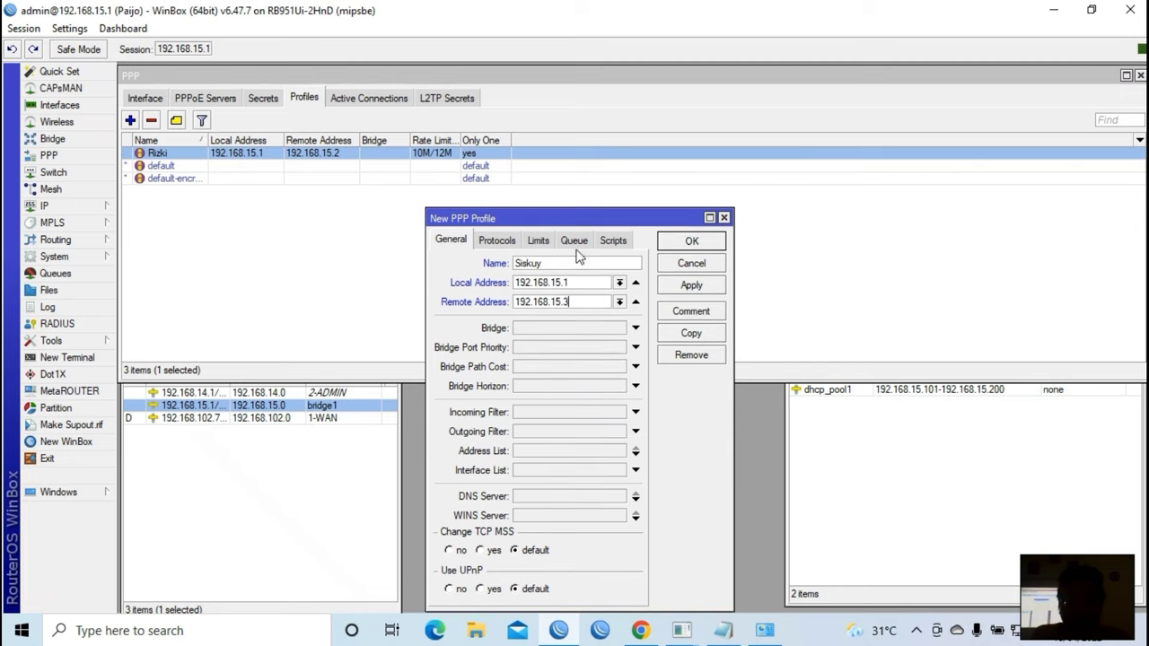
{"action": "left_click_drag", "start_coordinate": [575, 283], "coordinate": [500, 287]}
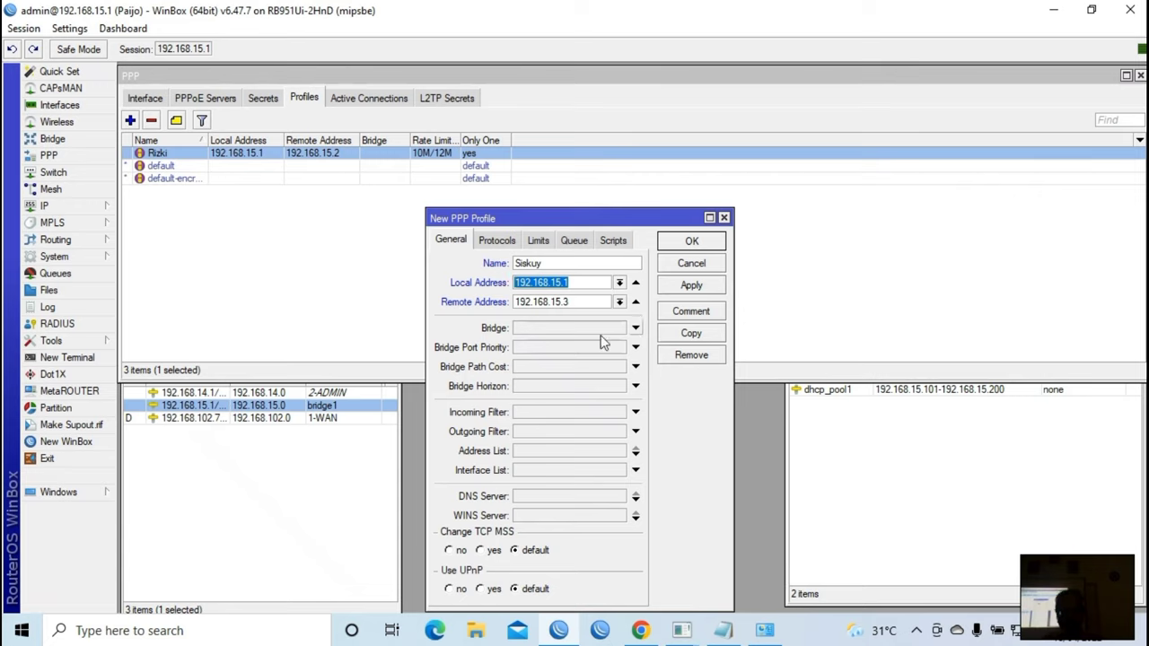
{"action": "left_click", "coordinate": [582, 300]}
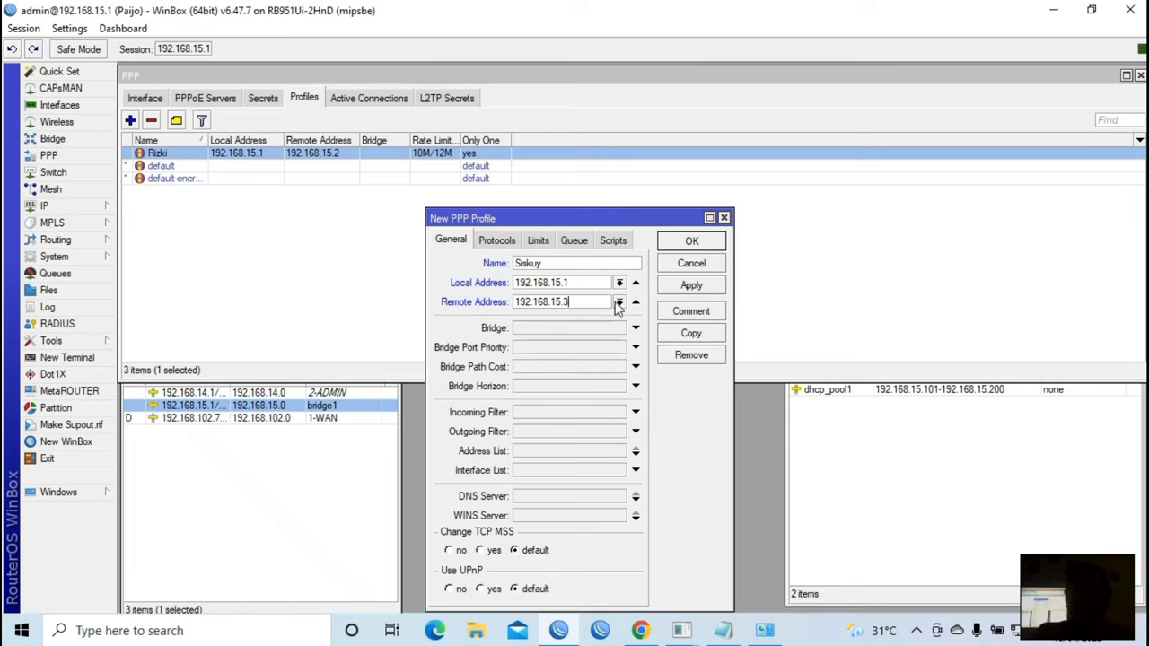
Set compression and encryption to yes for the new profile.
{"action": "left_click", "coordinate": [499, 243]}
{"action": "left_click", "coordinate": [480, 317]}
{"action": "left_click", "coordinate": [481, 356]}
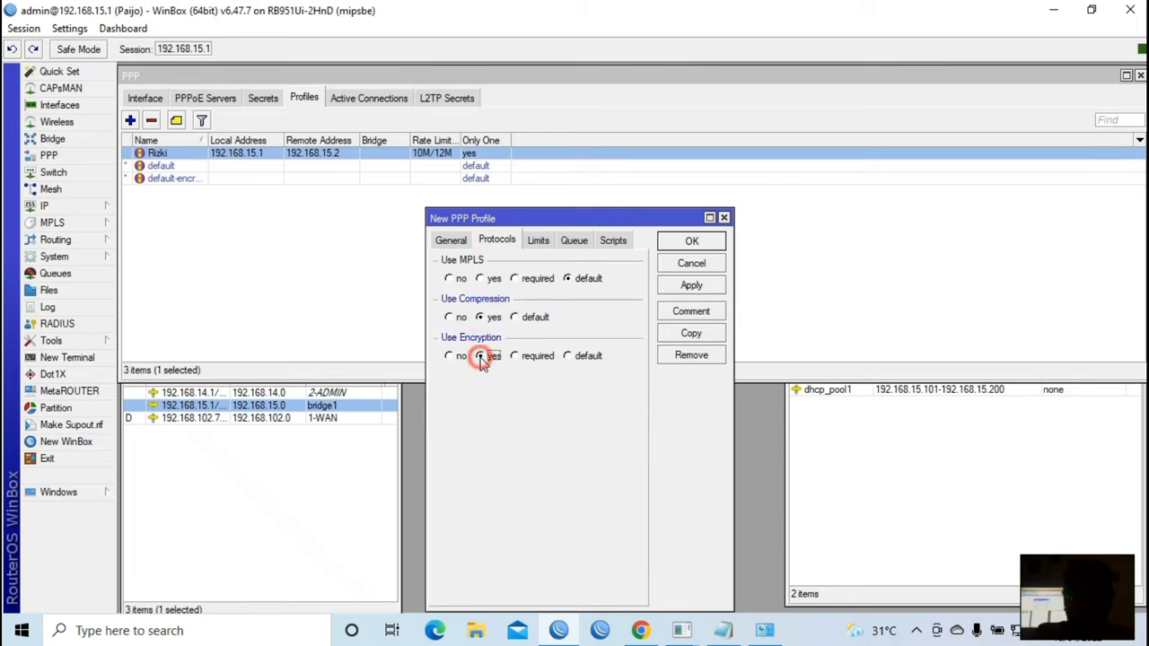
Give it rate limit 14M/18M with only one session, then apply and save it.
{"action": "left_click", "coordinate": [540, 244]}
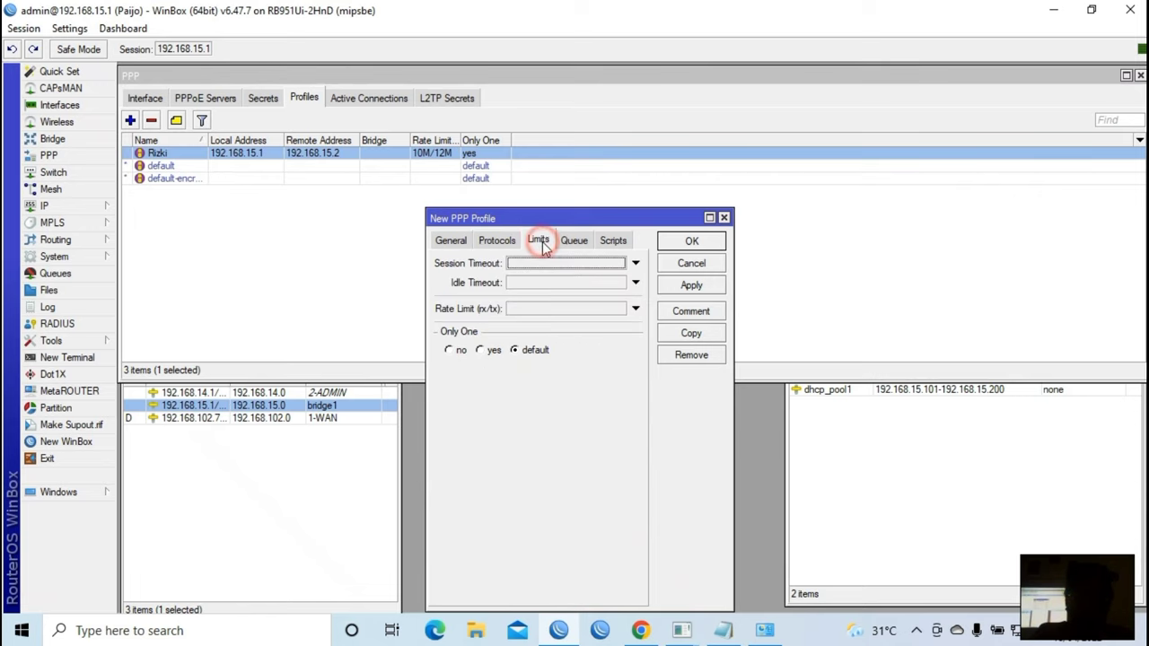
{"action": "left_click", "coordinate": [539, 310]}
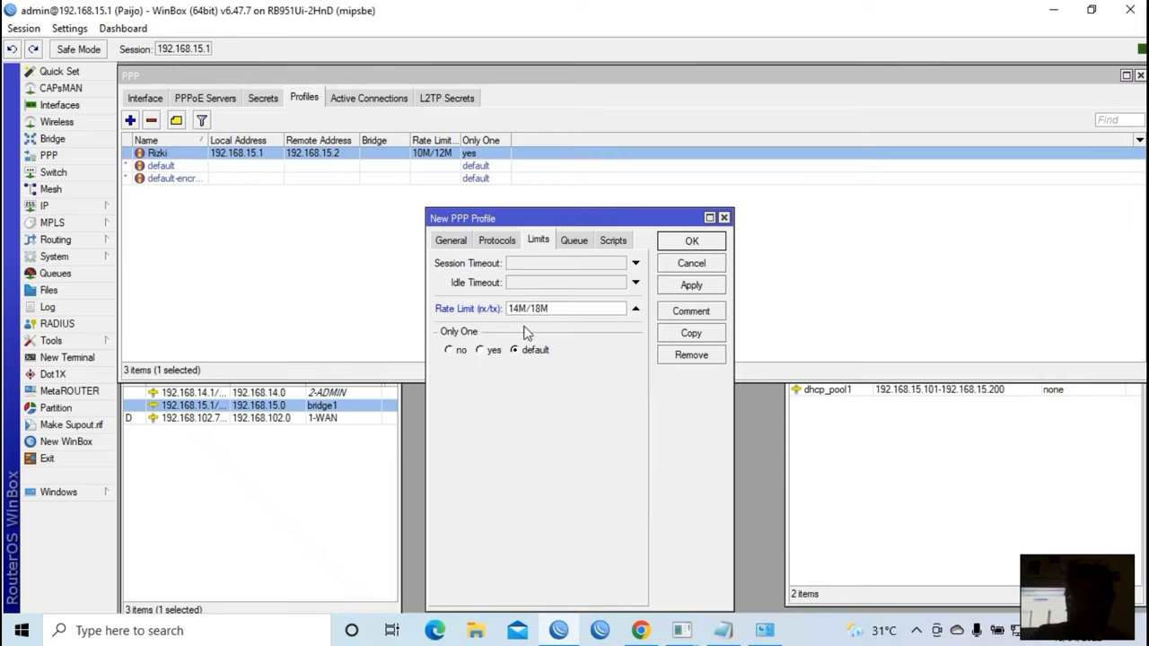
{"action": "left_click", "coordinate": [485, 350]}
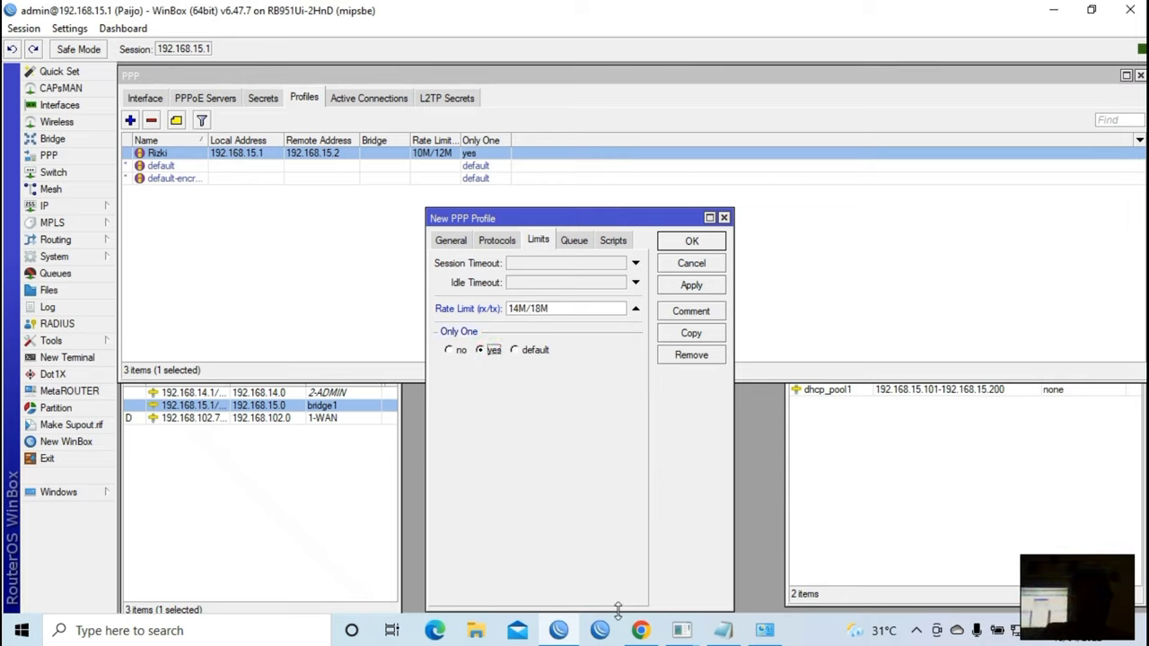
{"action": "left_click", "coordinate": [689, 287]}
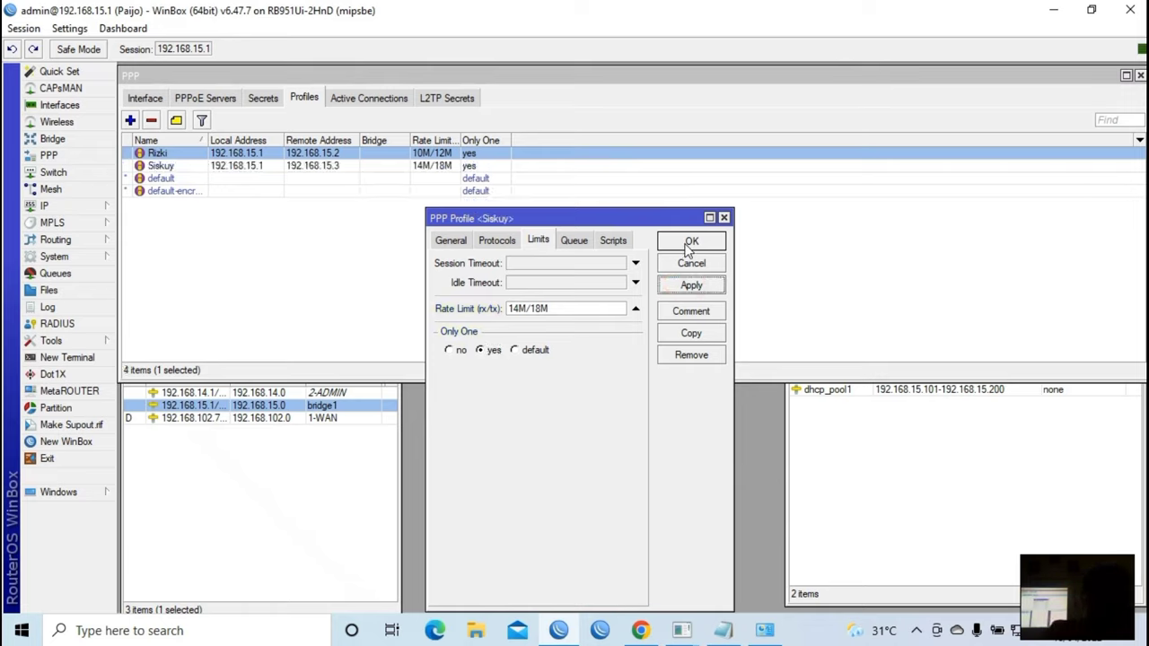
{"action": "left_click", "coordinate": [689, 244]}
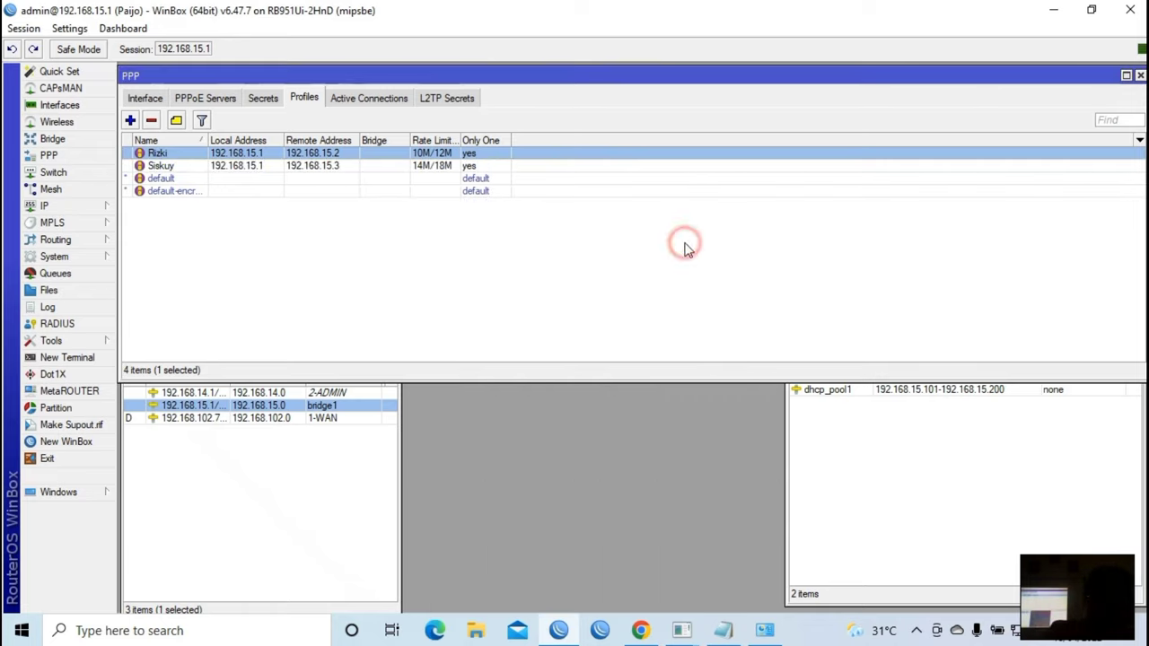
Review the Rizki profile's addresses, compression/encryption on, and 10M/12M Only One limits.
{"action": "double_click", "coordinate": [331, 154]}
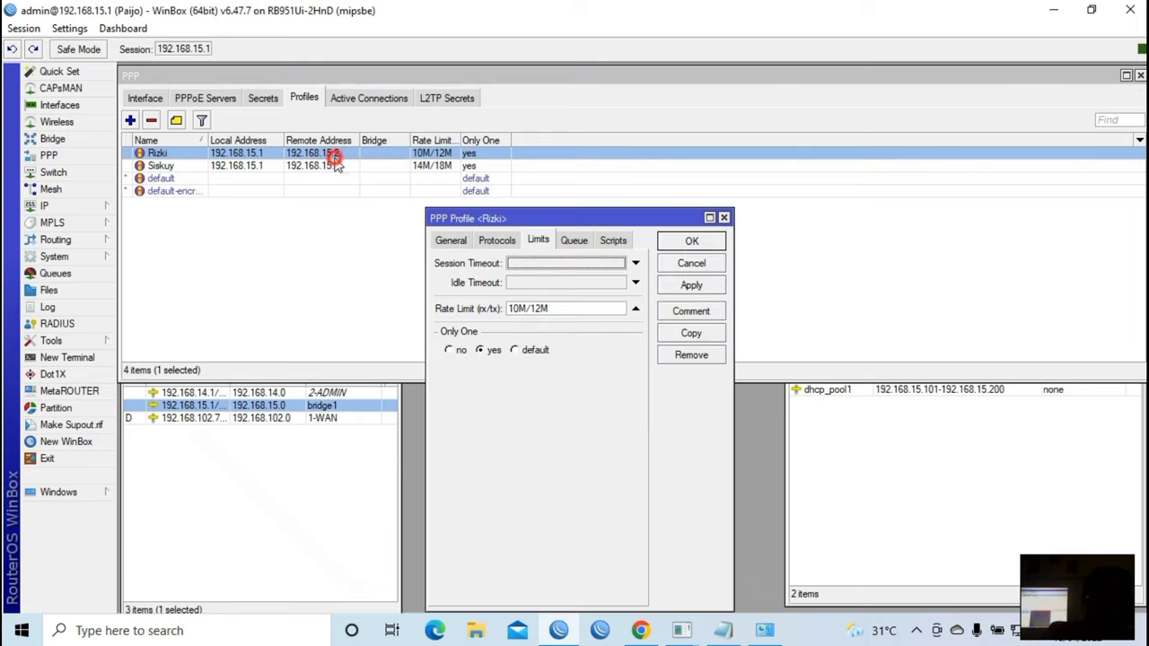
{"action": "left_click", "coordinate": [449, 240]}
{"action": "left_click", "coordinate": [536, 264]}
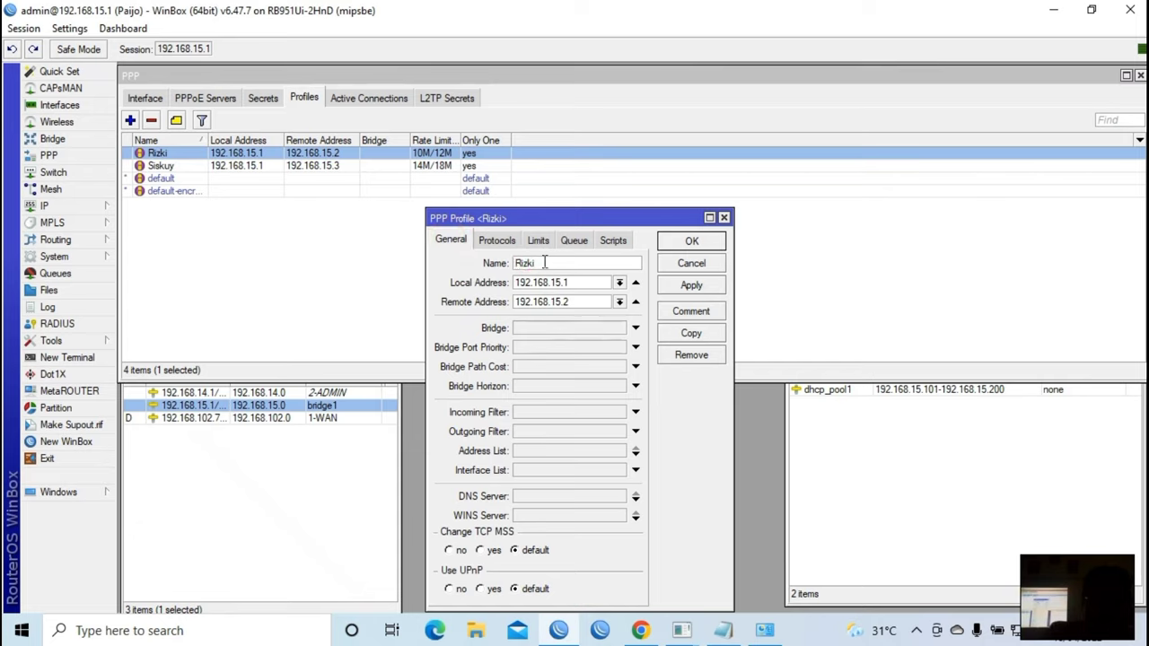
{"action": "left_click", "coordinate": [496, 240]}
{"action": "left_click", "coordinate": [490, 320]}
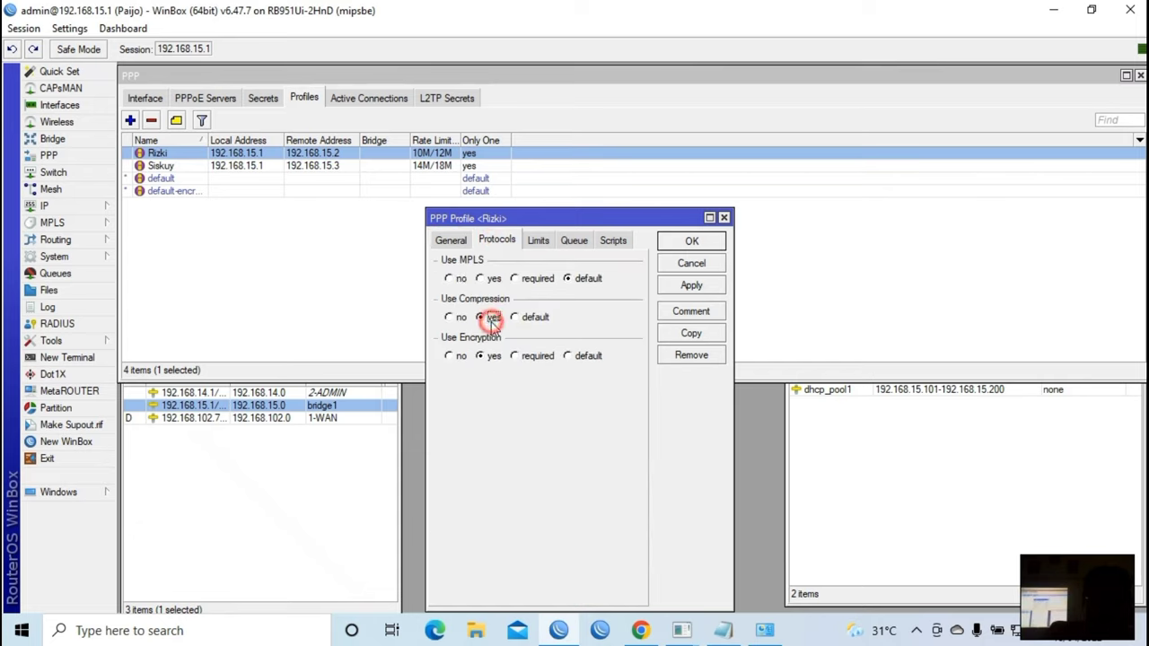
{"action": "left_click", "coordinate": [490, 357]}
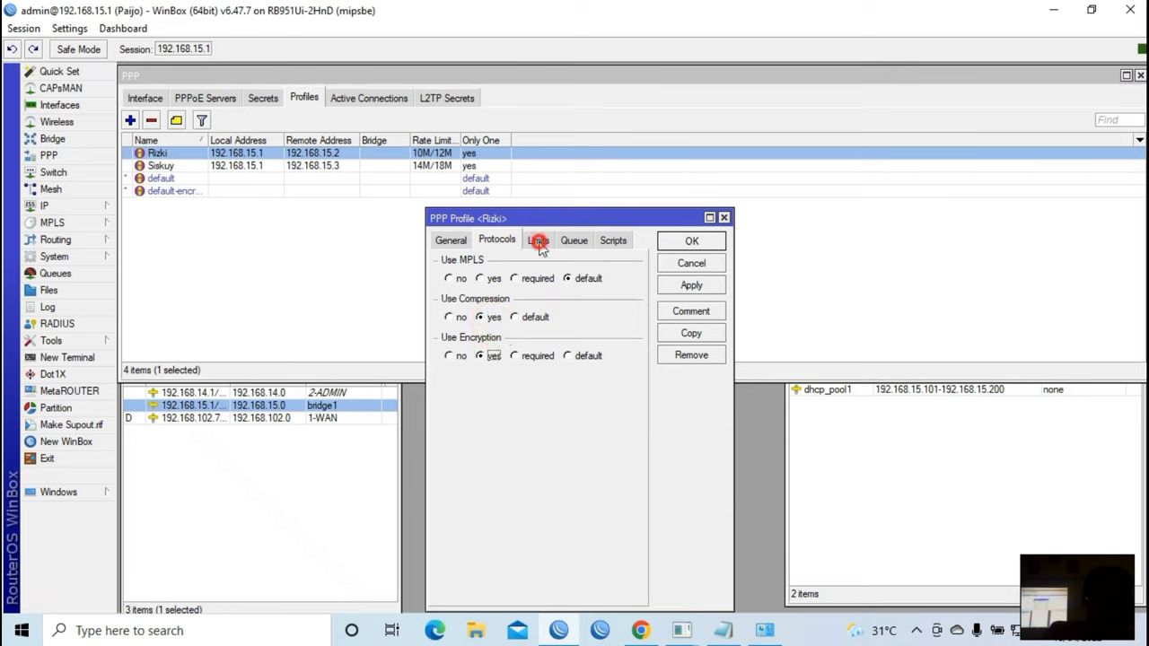
{"action": "left_click", "coordinate": [538, 240]}
{"action": "left_click", "coordinate": [527, 310]}
{"action": "left_click", "coordinate": [482, 355]}
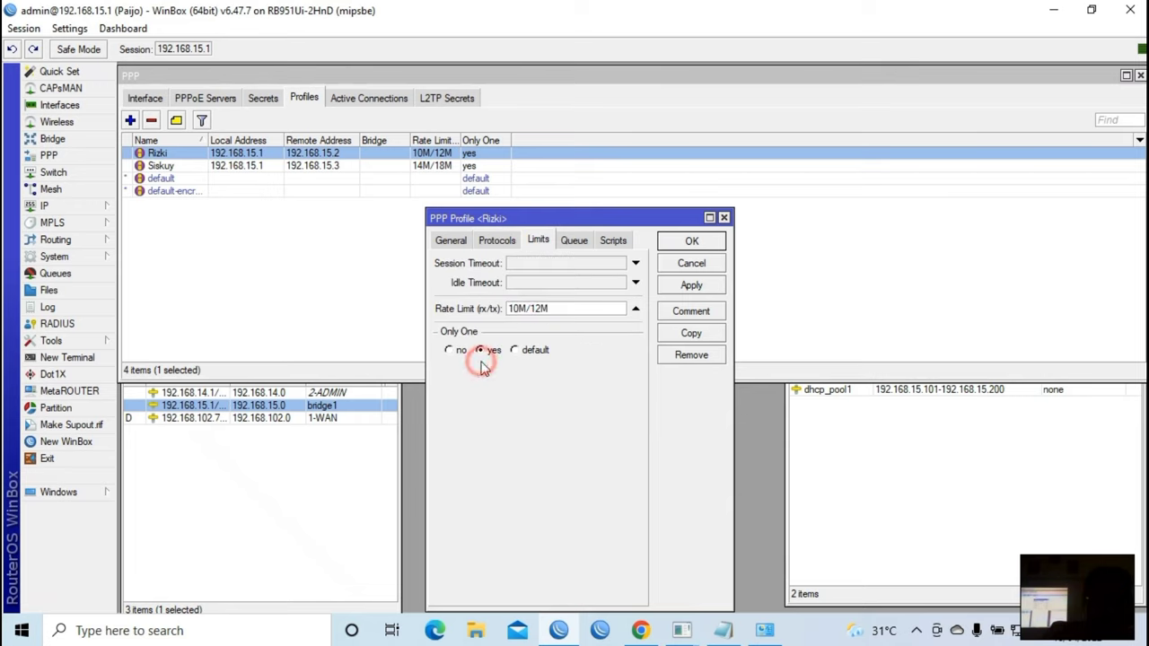
{"action": "left_click", "coordinate": [536, 308]}
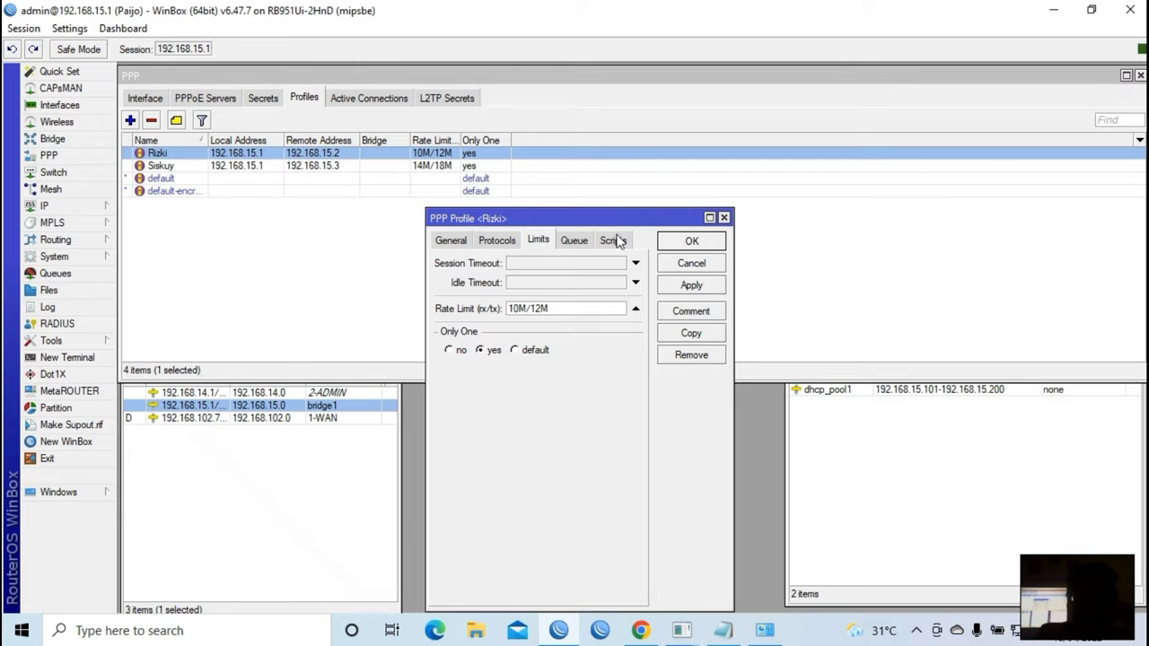
{"action": "left_click", "coordinate": [682, 241]}
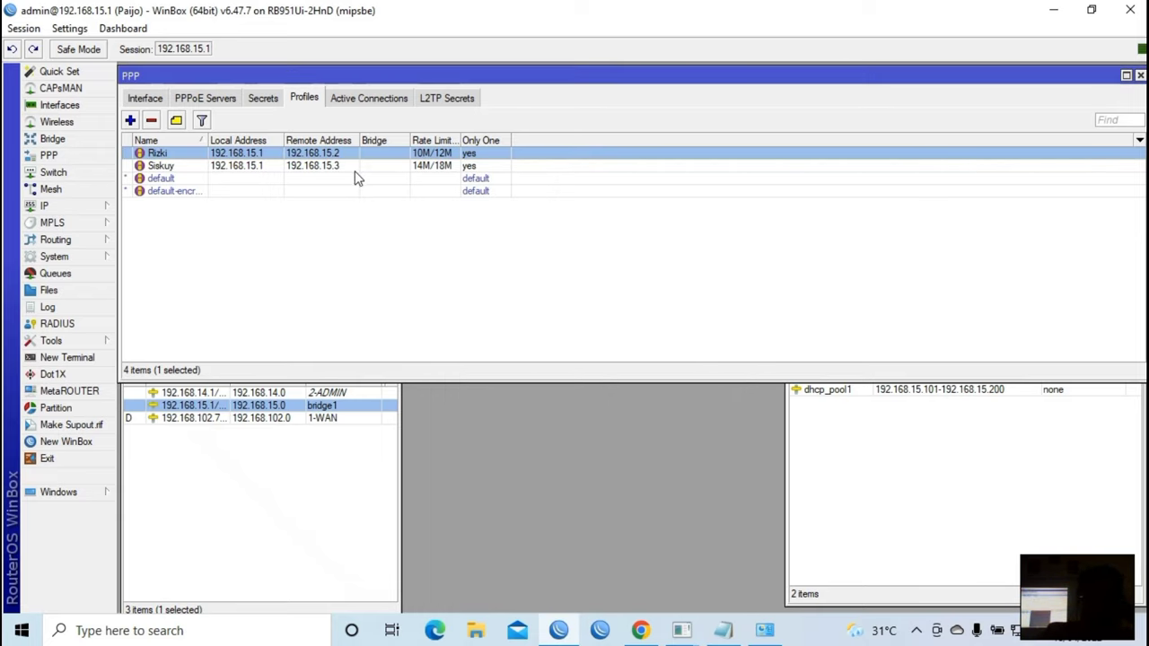
Review the Siskuy profile's 14M/18M limit, then show the empty PPP Secrets list.
{"action": "double_click", "coordinate": [354, 167]}
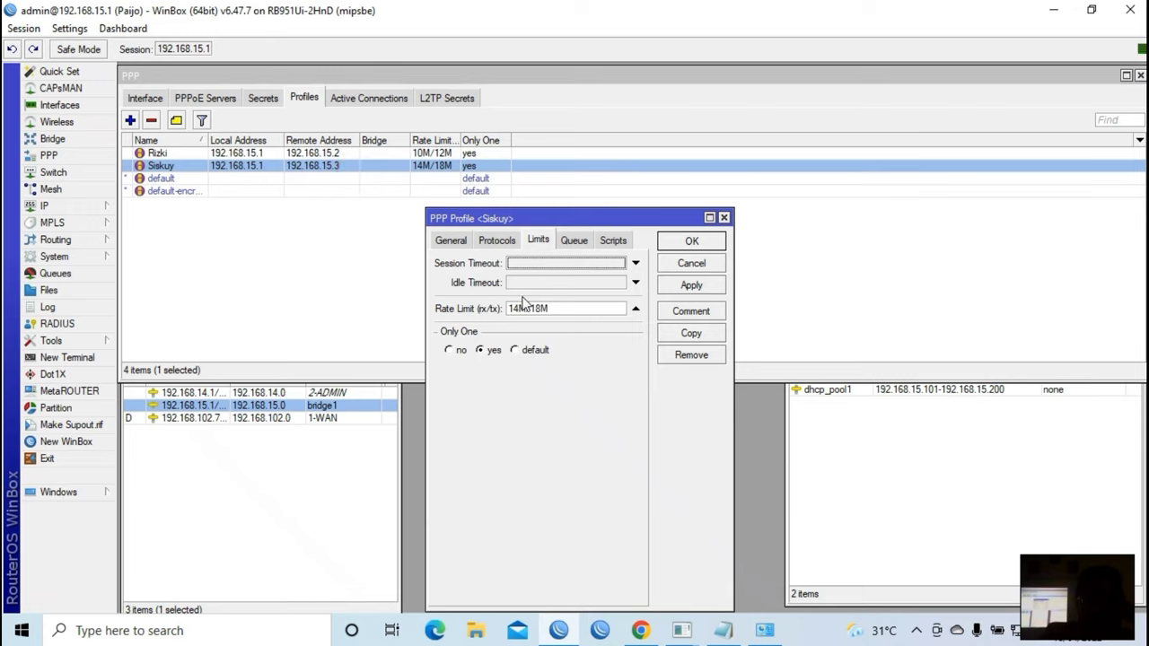
{"action": "left_click", "coordinate": [521, 309]}
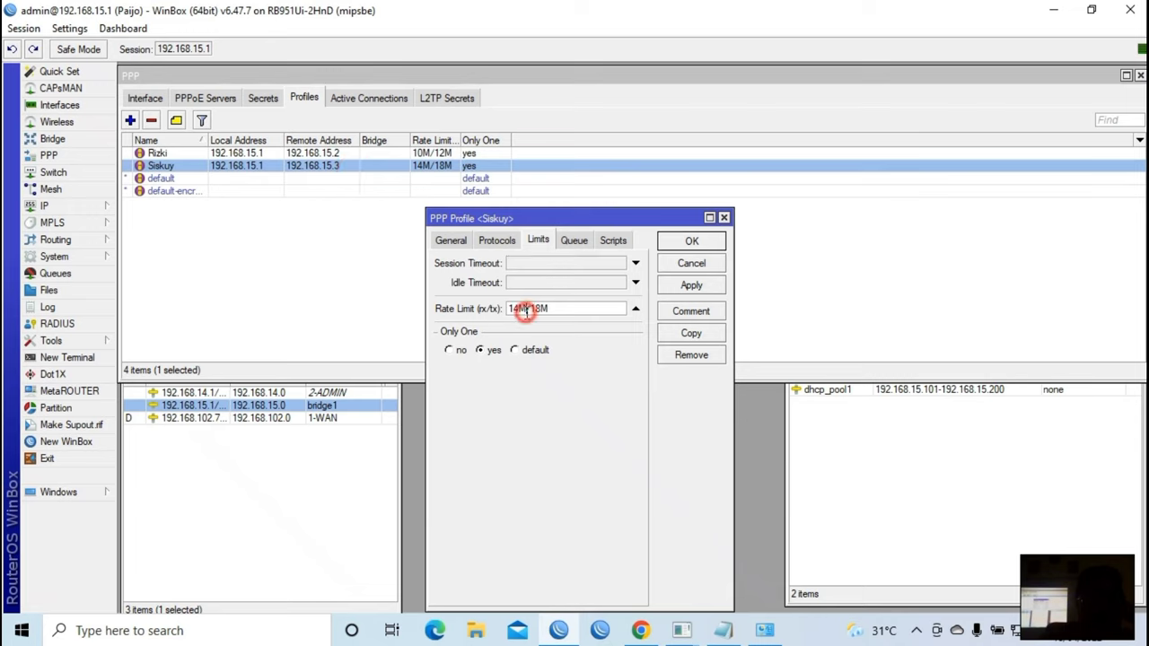
{"action": "left_click", "coordinate": [482, 351]}
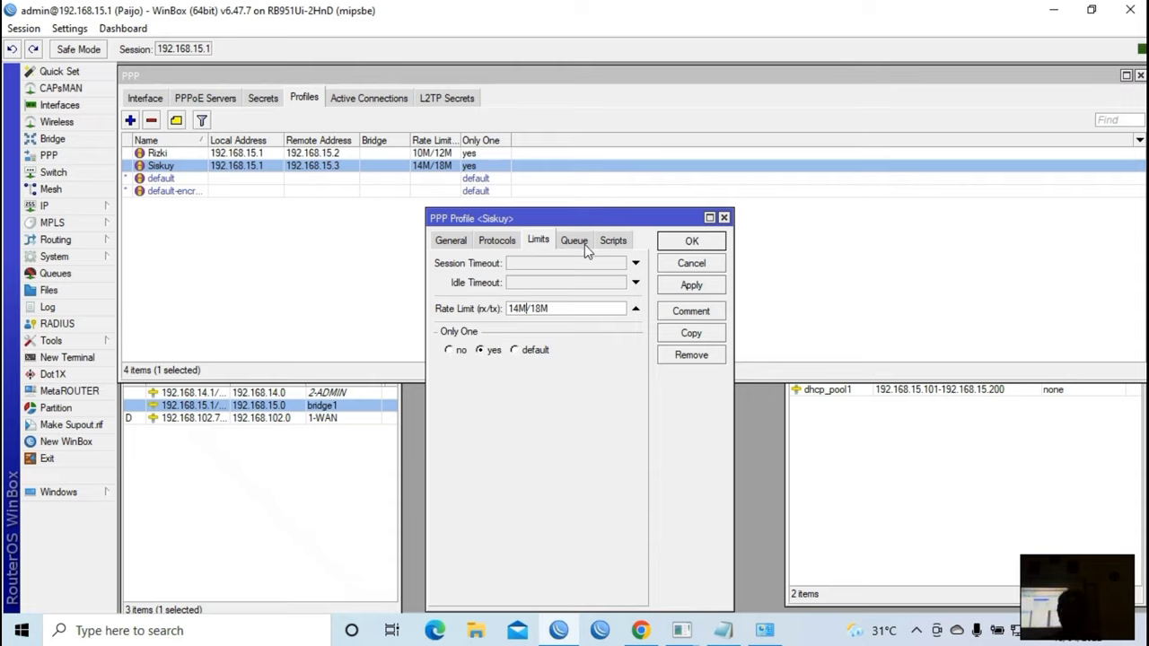
{"action": "left_click", "coordinate": [724, 218]}
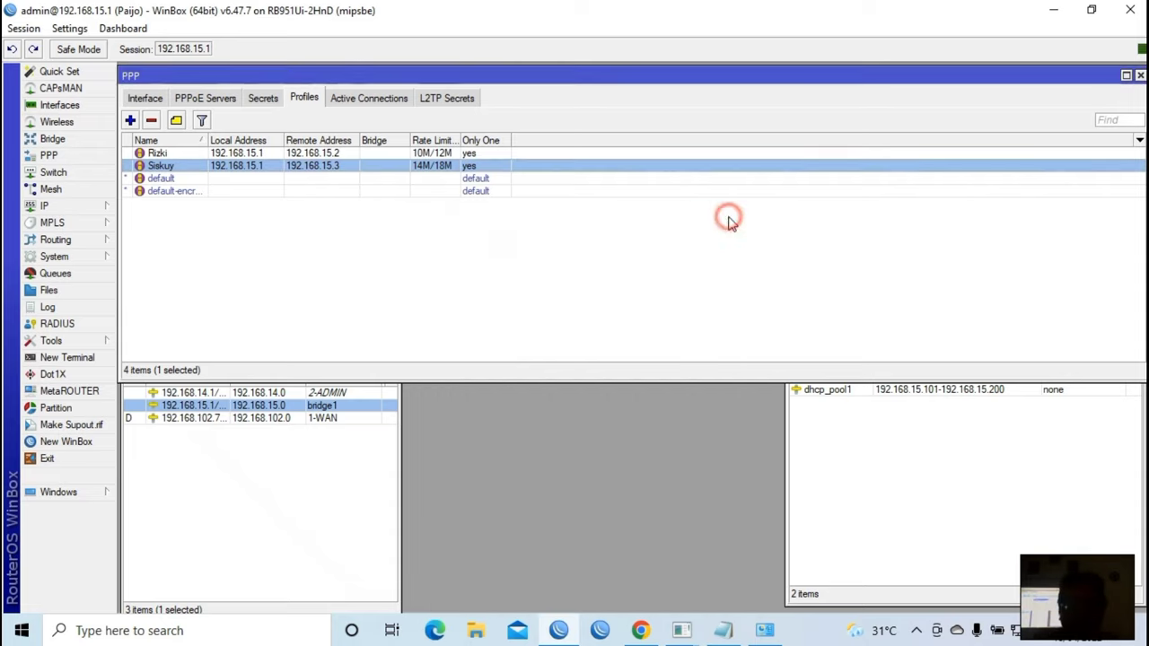
{"action": "left_click", "coordinate": [254, 97]}
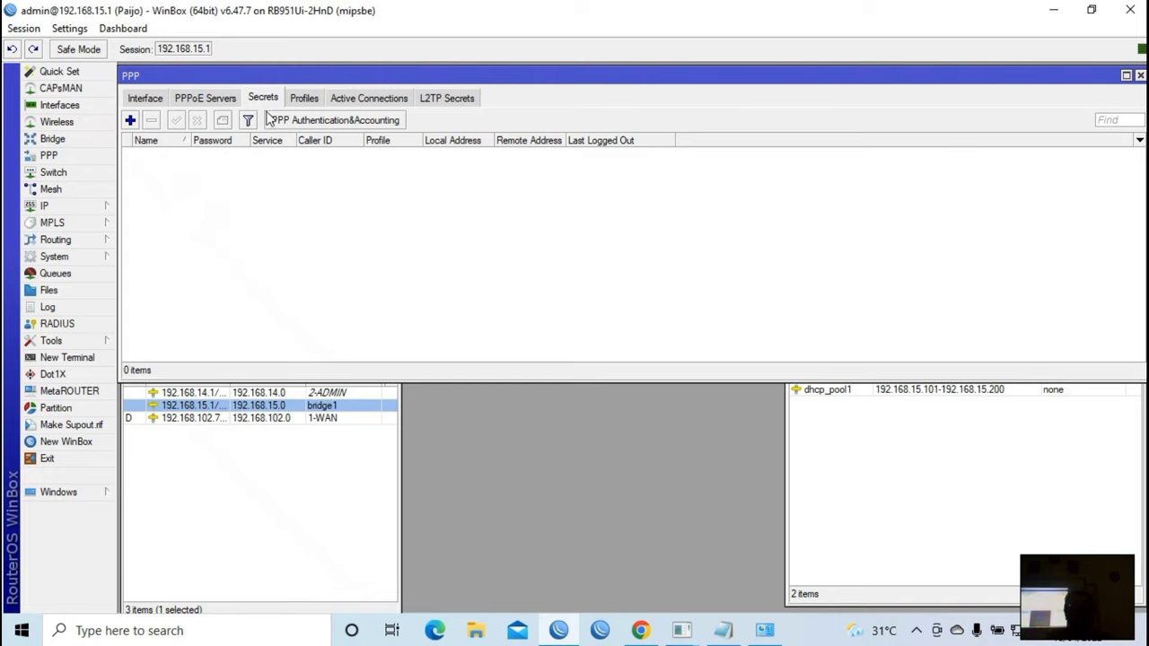
{"action": "left_click", "coordinate": [308, 101]}
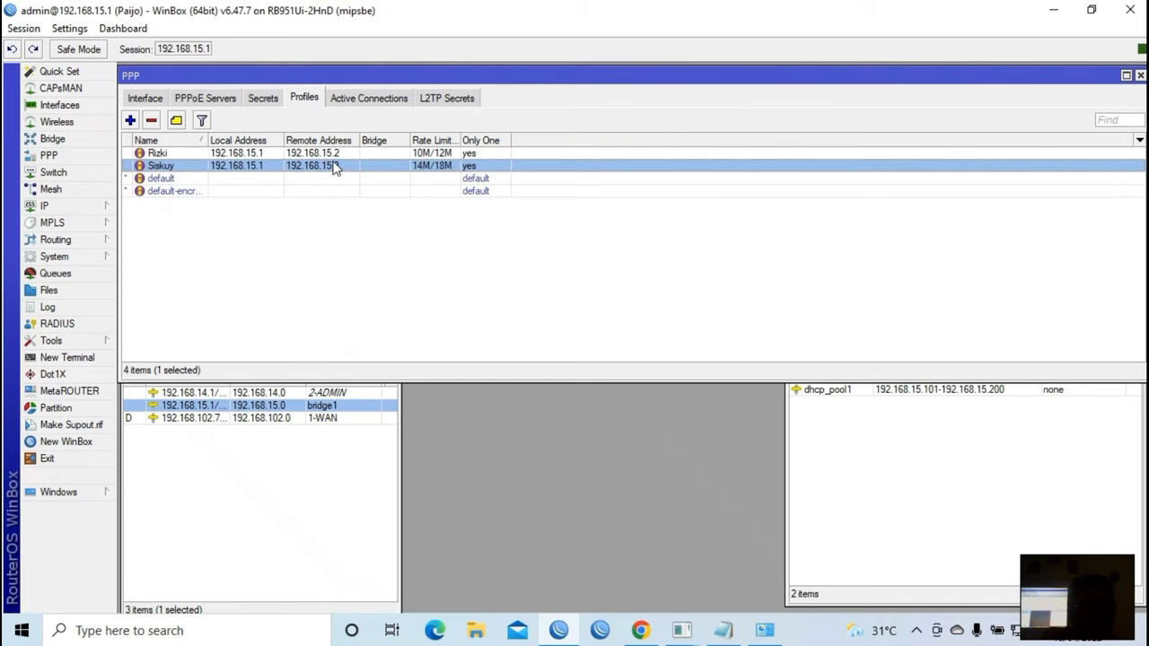
{"action": "left_click", "coordinate": [270, 99]}
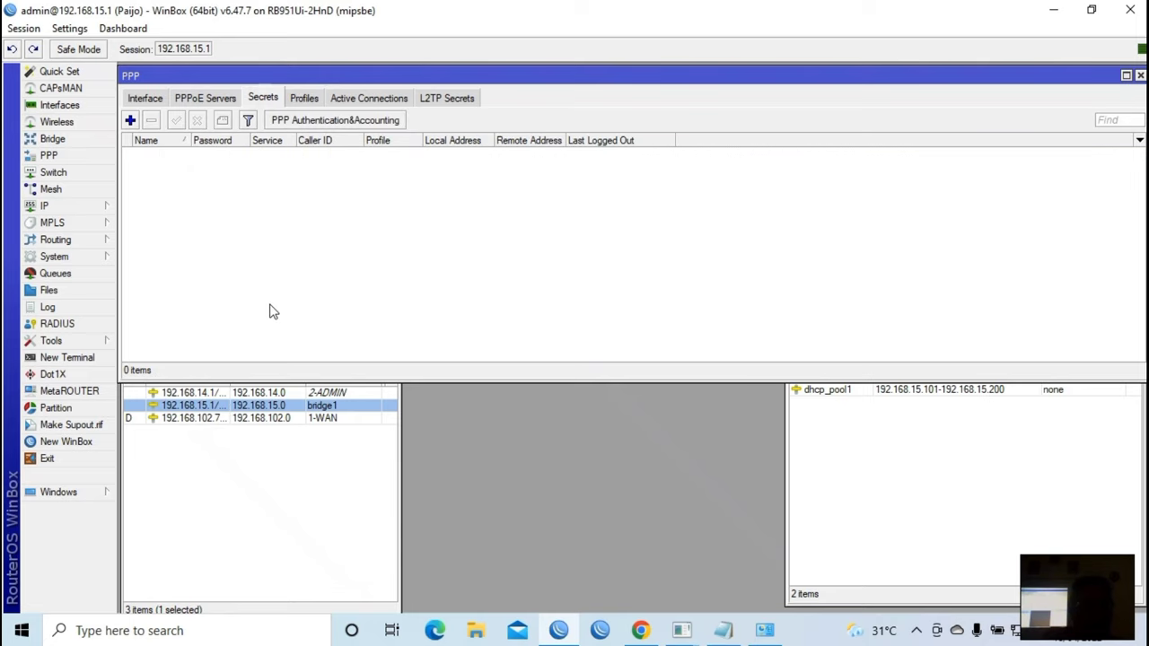
Create a new PPP secret named Rizki and enter its password.
{"action": "left_click", "coordinate": [130, 120]}
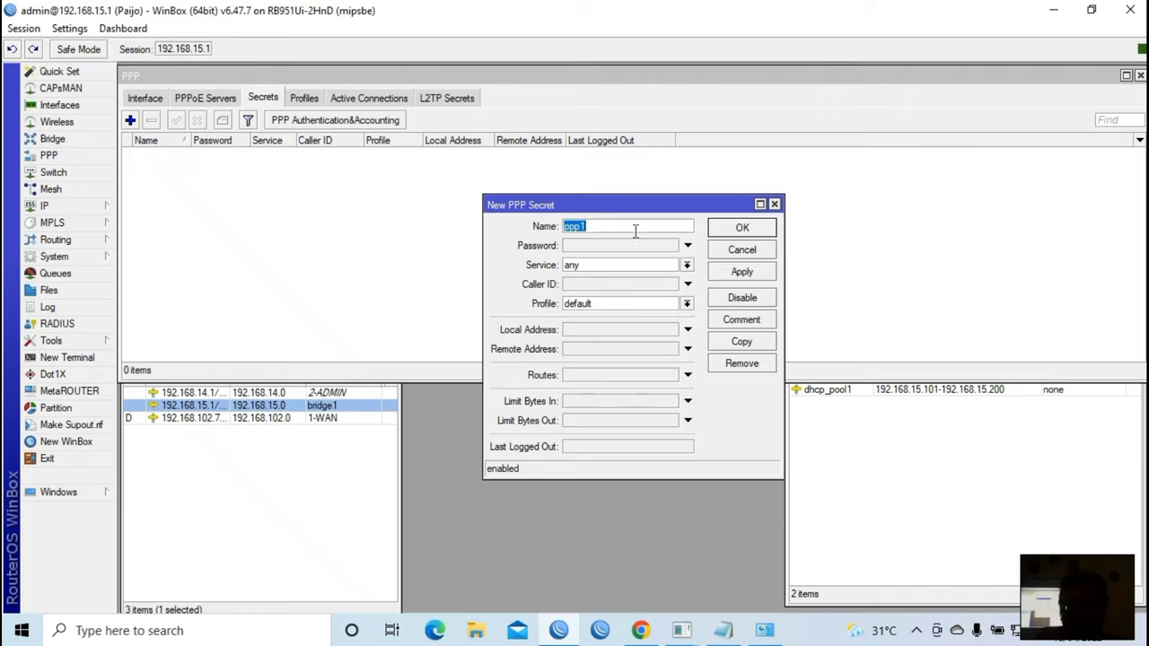
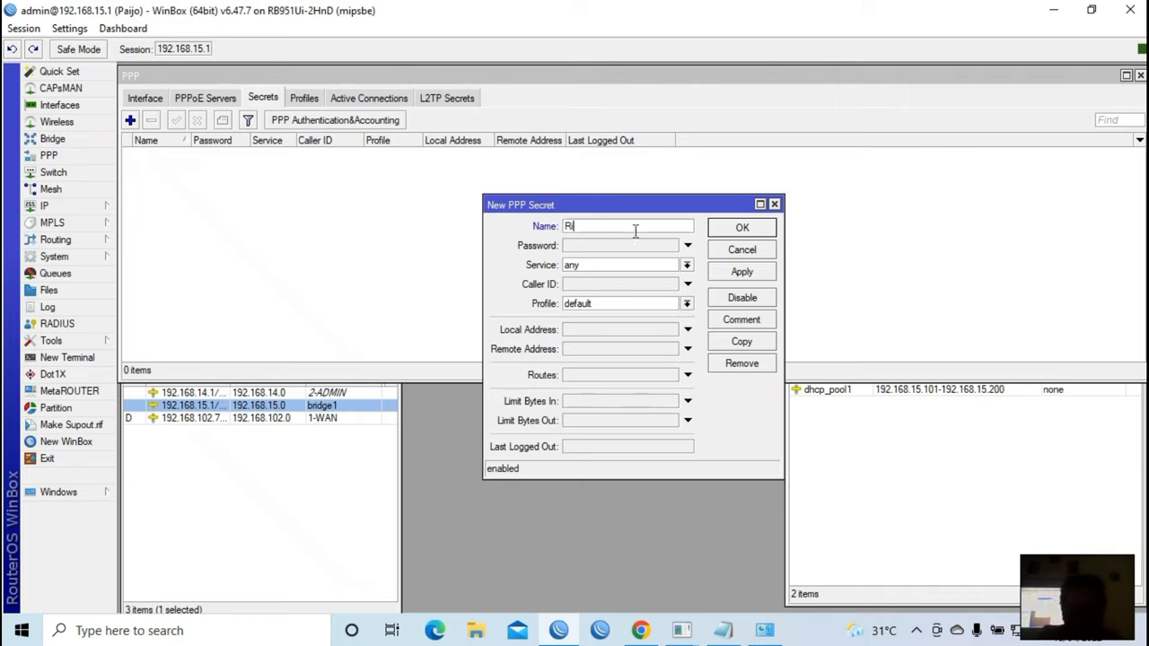
{"action": "key", "text": "Tab"}
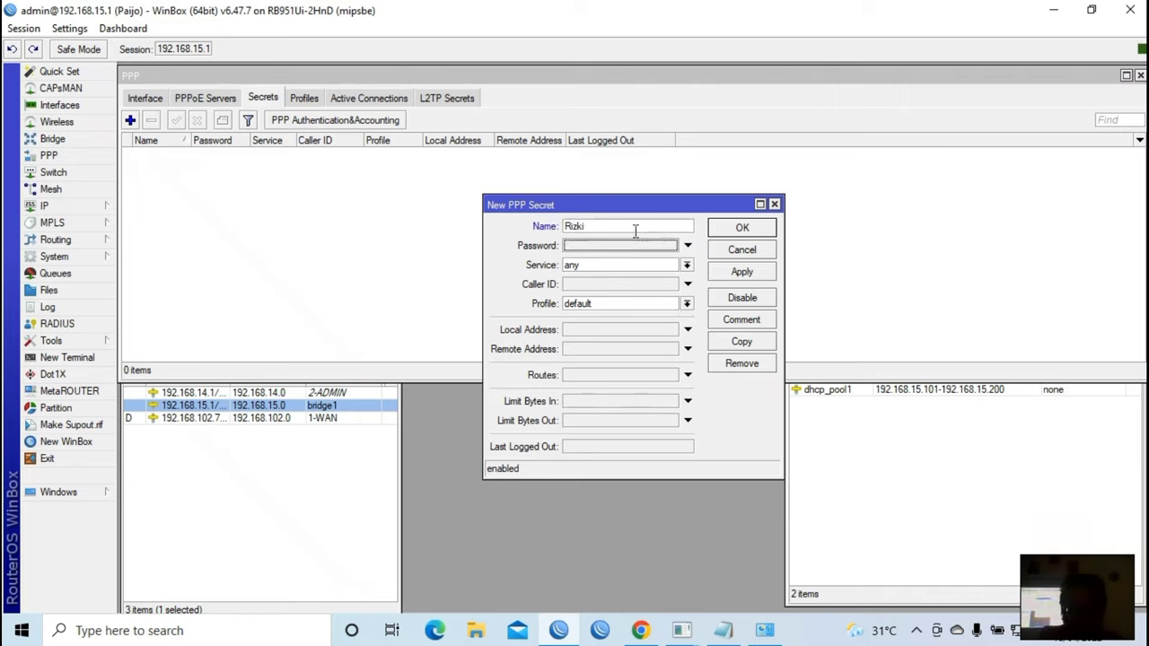
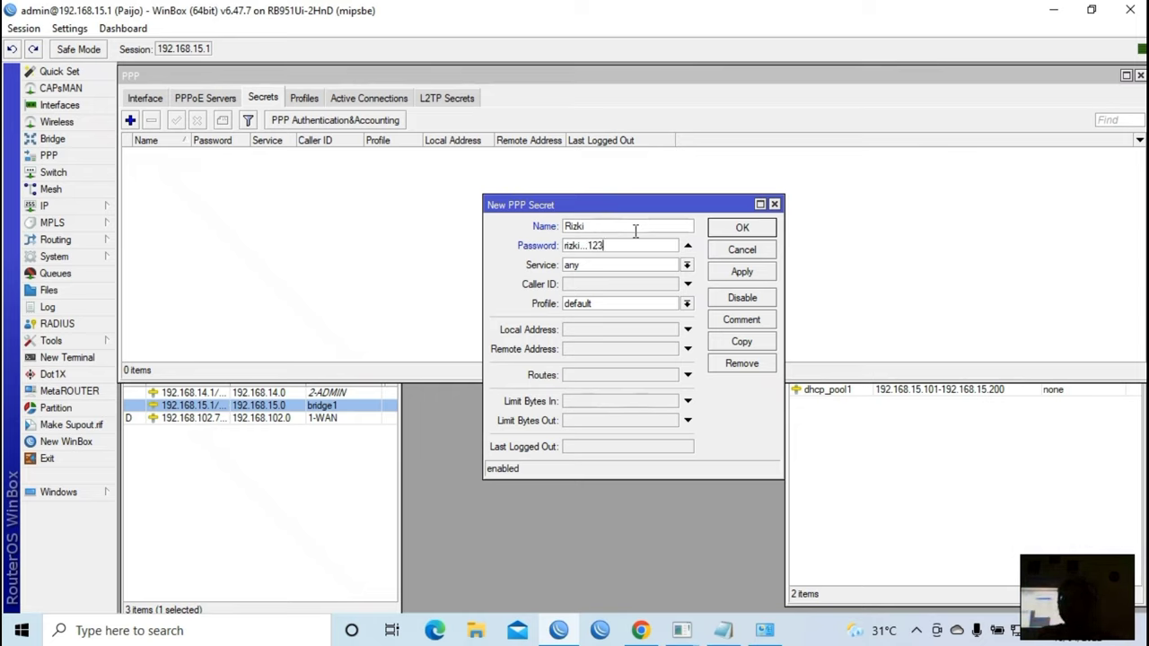
{"action": "left_click_drag", "start_coordinate": [620, 248], "coordinate": [512, 250]}
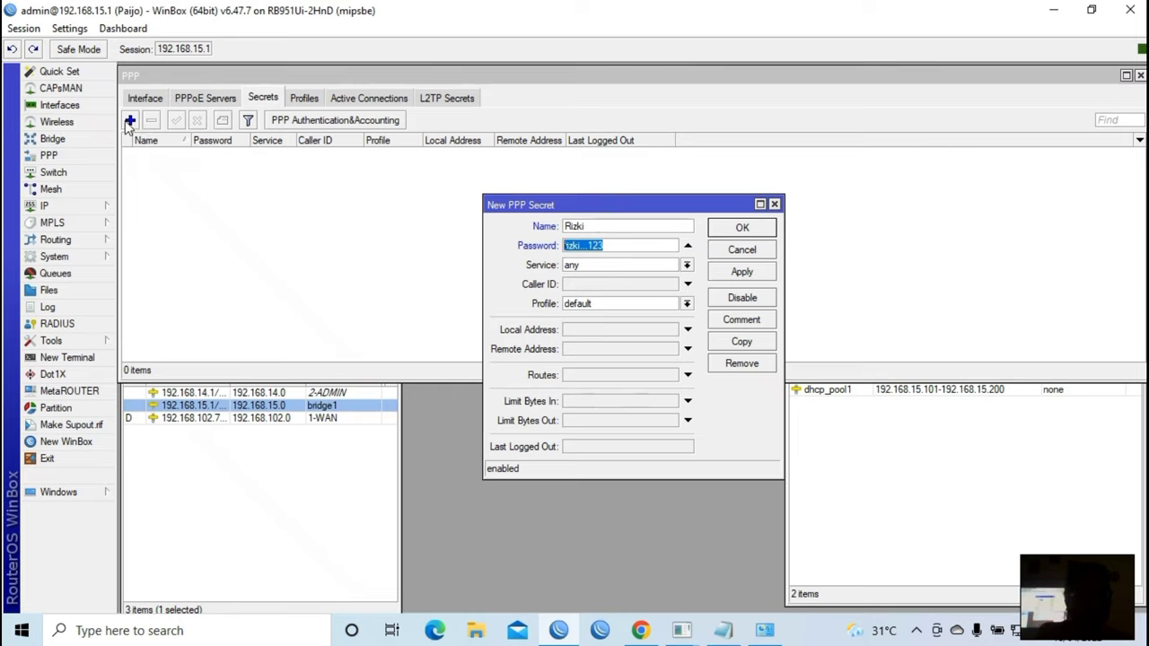
{"action": "left_click", "coordinate": [599, 226]}
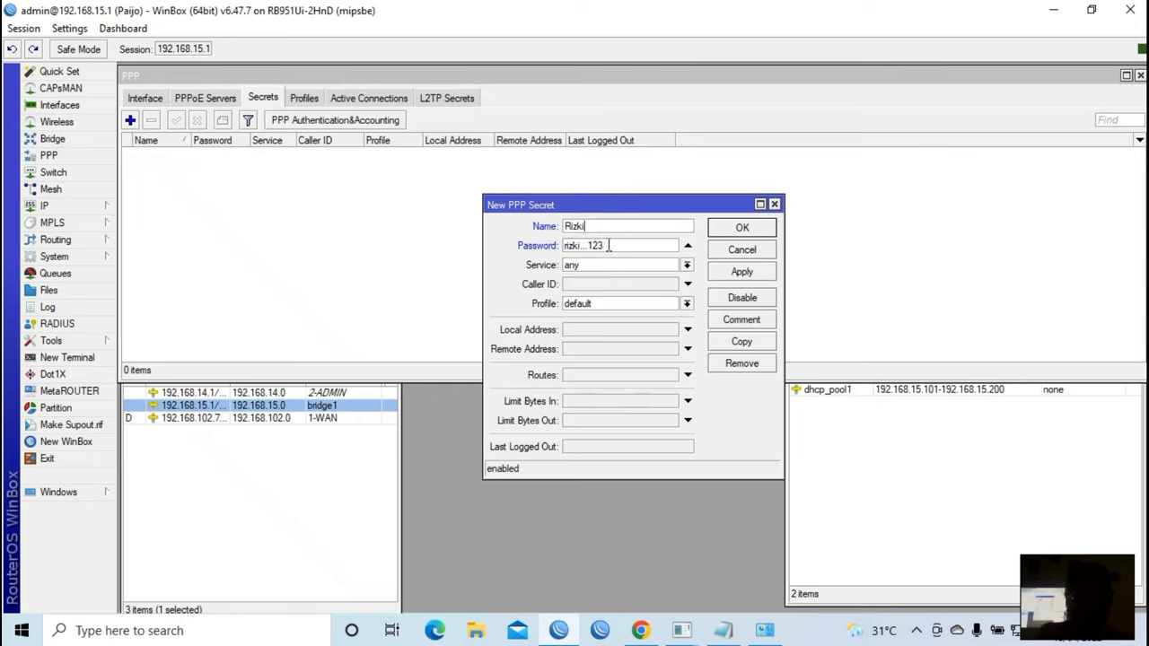
{"action": "left_click", "coordinate": [608, 245]}
{"action": "left_click", "coordinate": [610, 251]}
{"action": "double_click", "coordinate": [610, 251]}
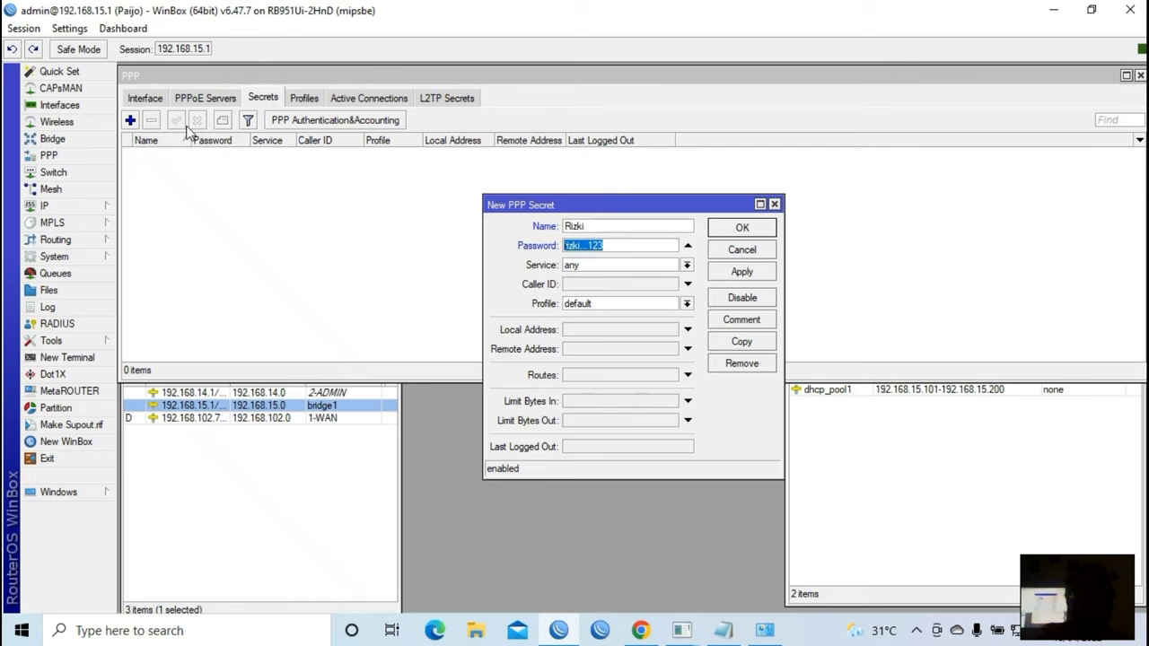
Close the duplicate secret forms, then set service pppoe and profile Rizki.
{"action": "left_click", "coordinate": [131, 121]}
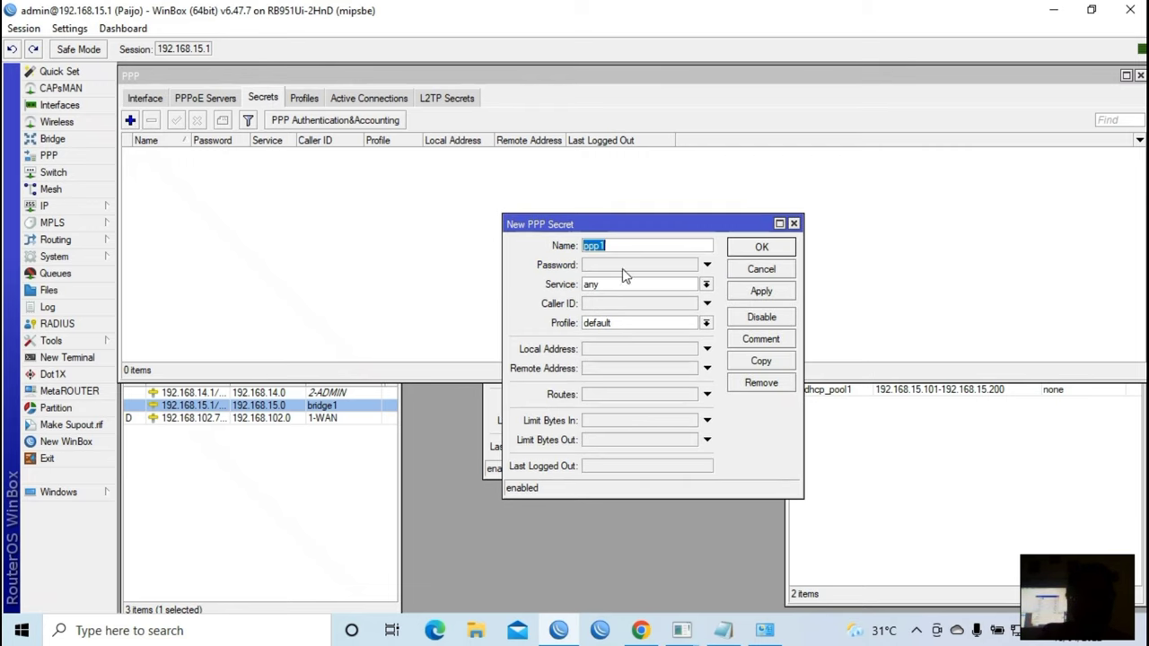
{"action": "left_click", "coordinate": [794, 225]}
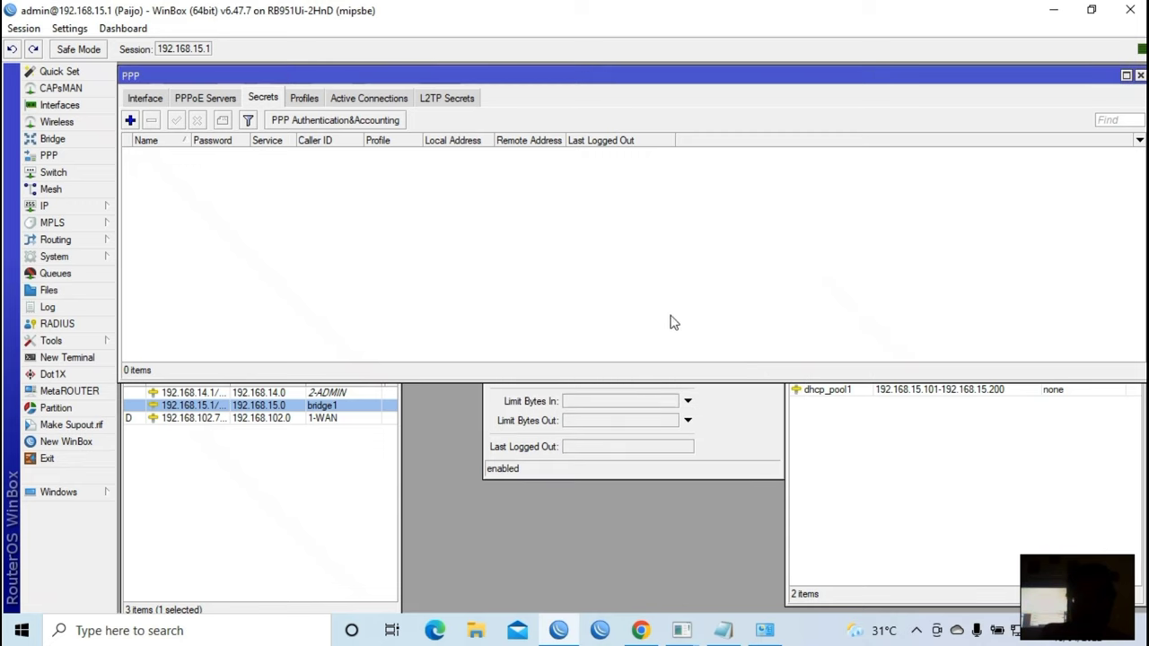
{"action": "left_click", "coordinate": [723, 456]}
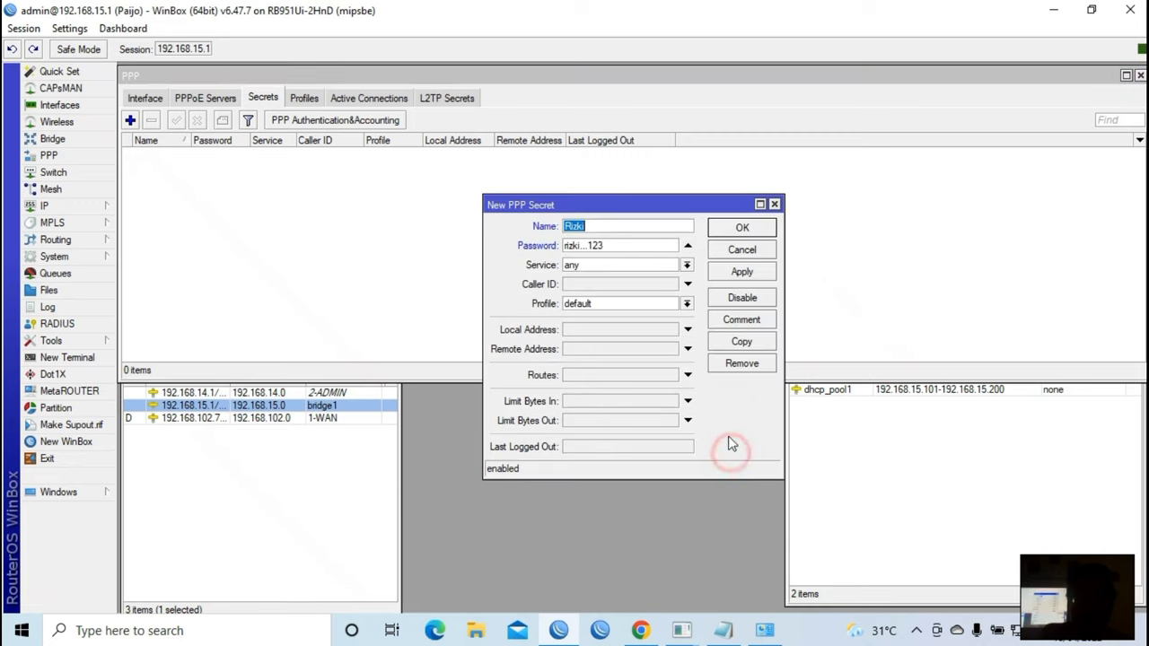
{"action": "left_click", "coordinate": [610, 266]}
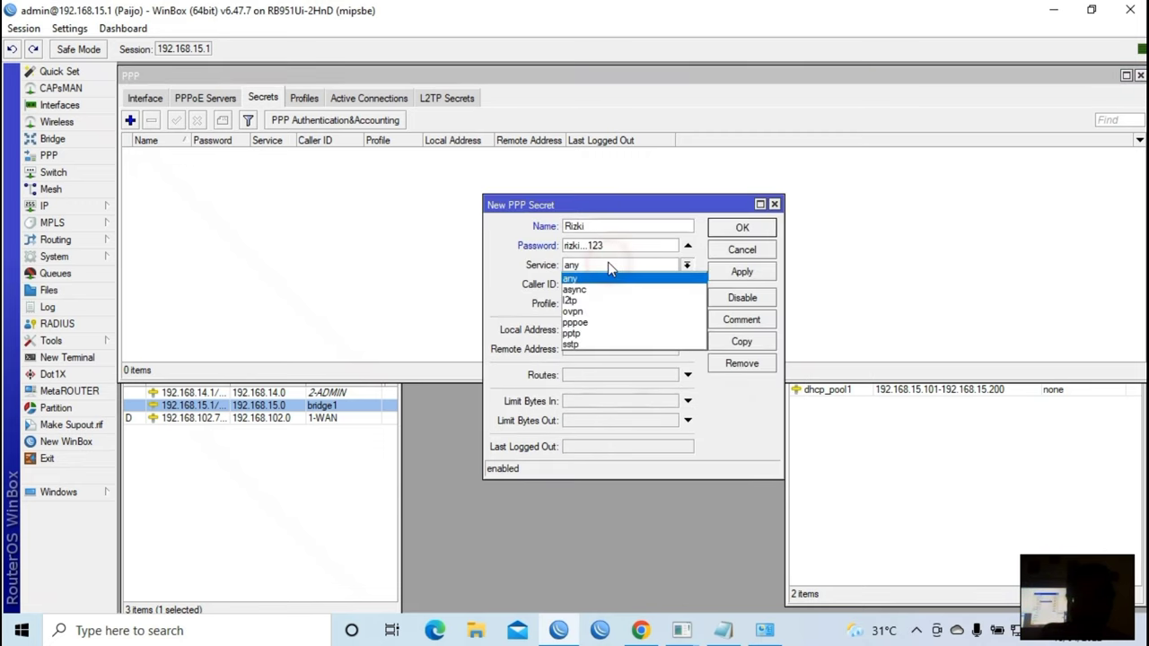
{"action": "left_click", "coordinate": [593, 323]}
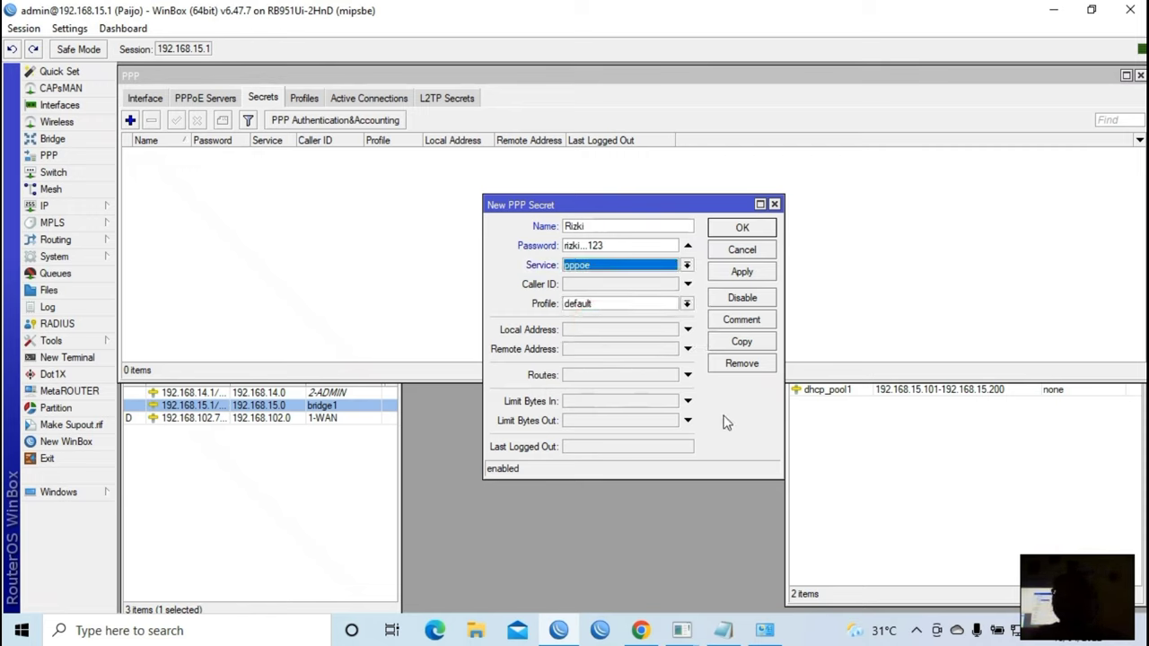
{"action": "left_click", "coordinate": [616, 304]}
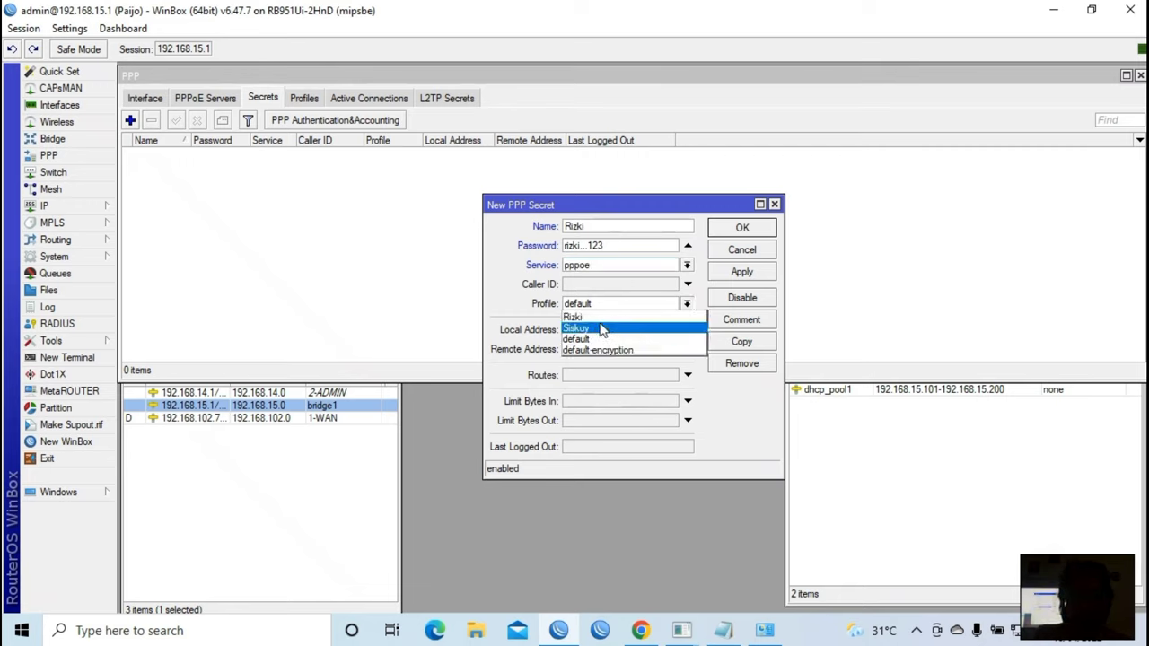
{"action": "left_click", "coordinate": [600, 317]}
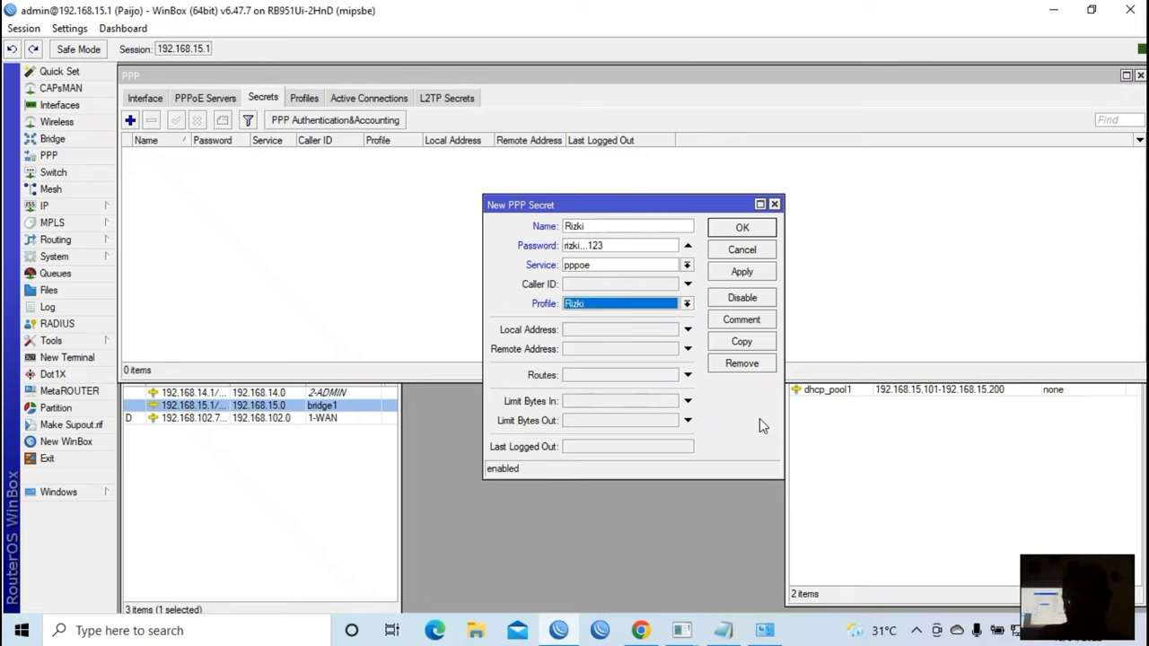
Give the Rizki secret local address 192.168.15.1 and remote address 192.168.15.2.
{"action": "left_click", "coordinate": [634, 332]}
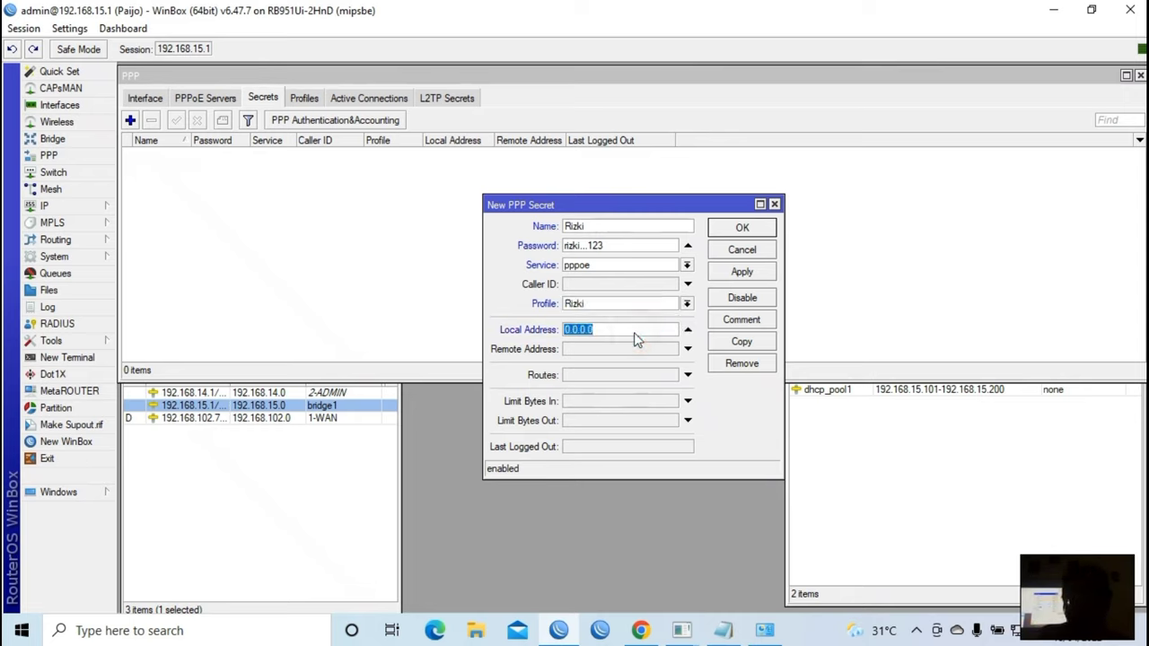
{"action": "type", "text": "19"}
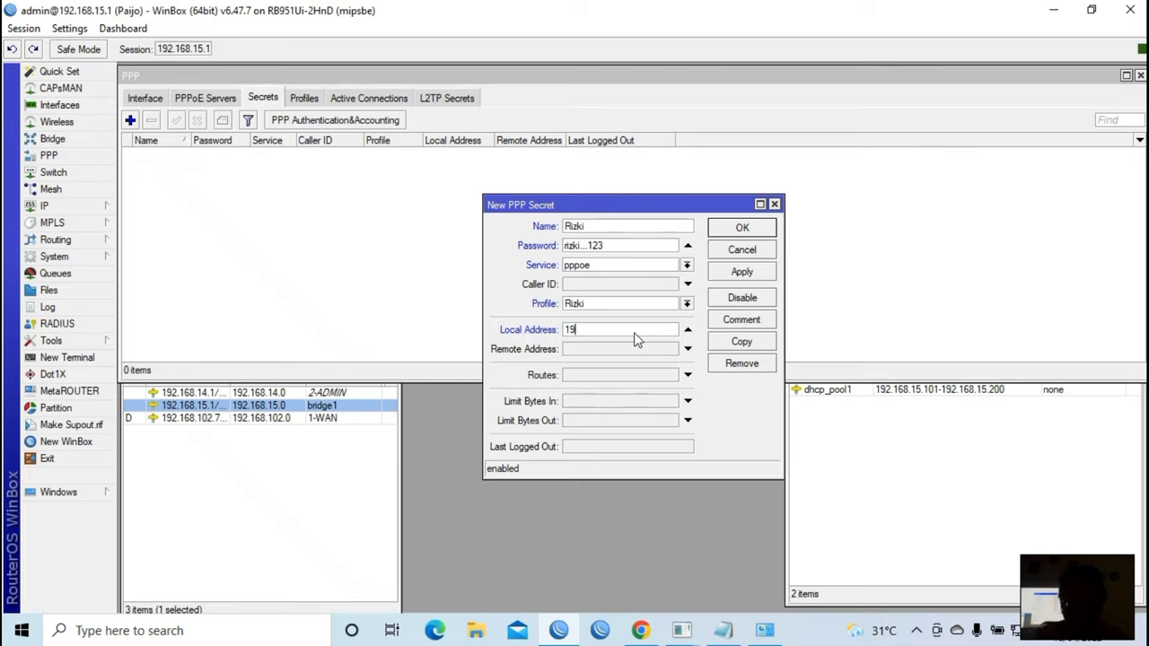
{"action": "type", "text": "2.16"}
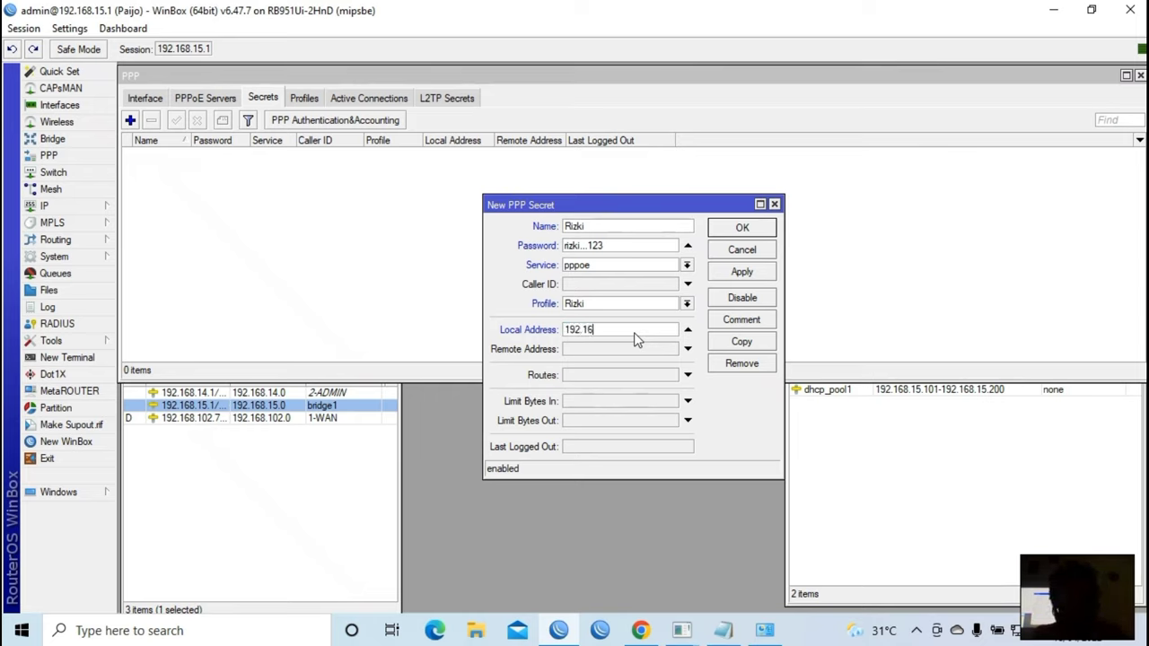
{"action": "type", "text": "8."}
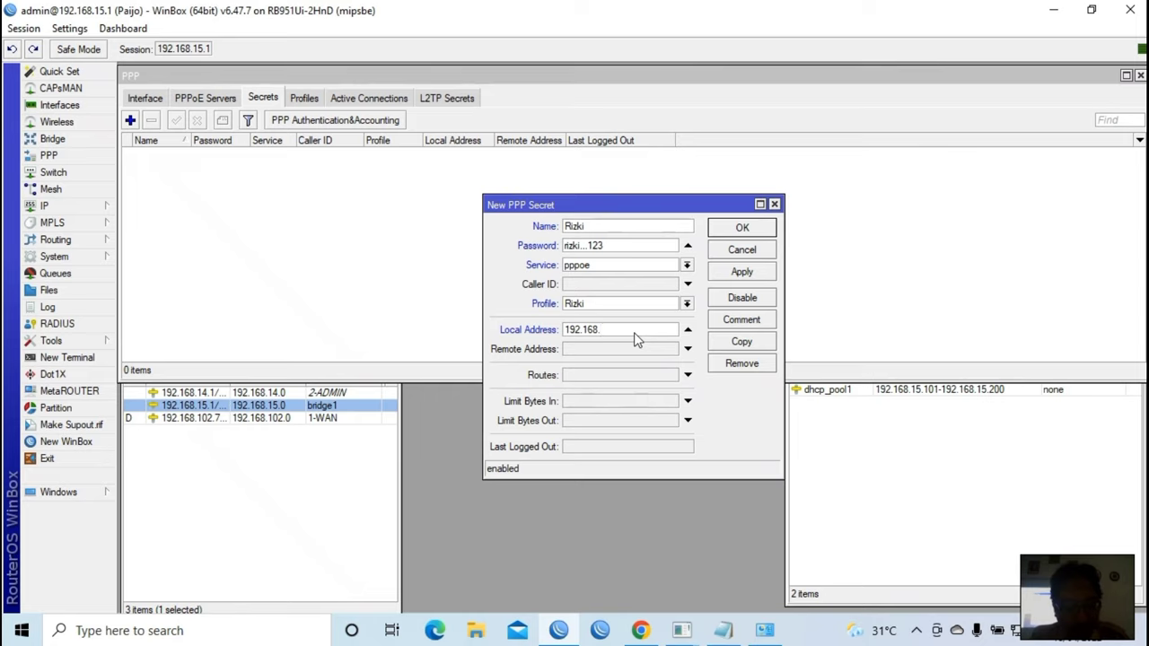
{"action": "type", "text": "15.1"}
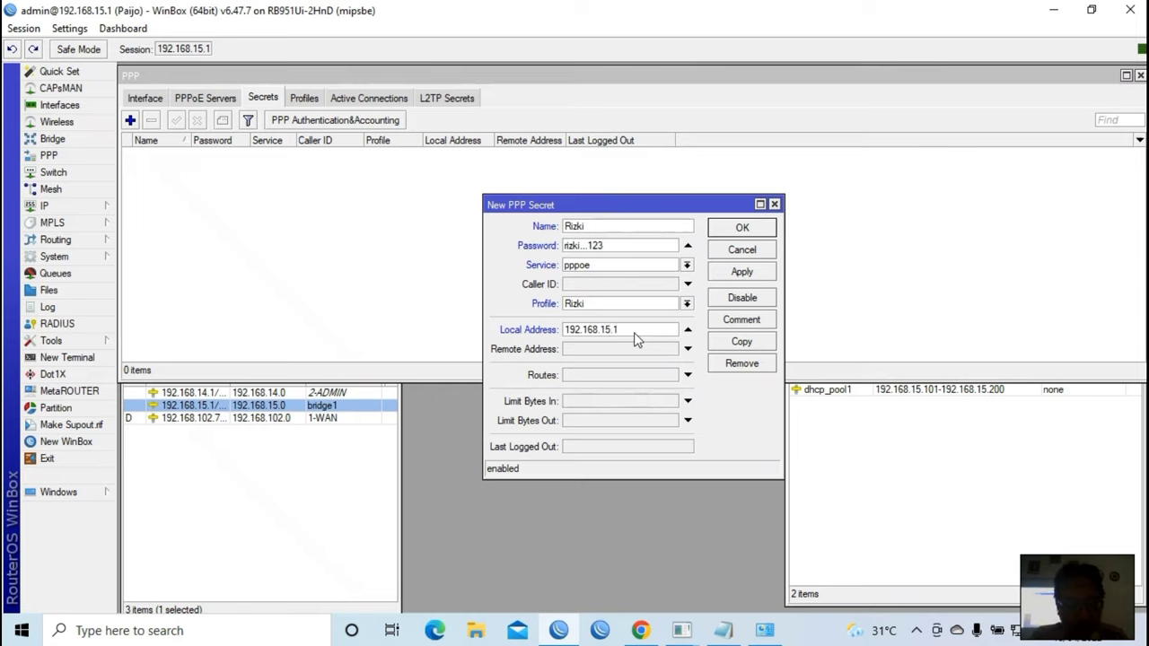
{"action": "double_click", "coordinate": [633, 332]}
{"action": "key", "text": "ctrl+c"}
{"action": "key", "text": "Tab"}
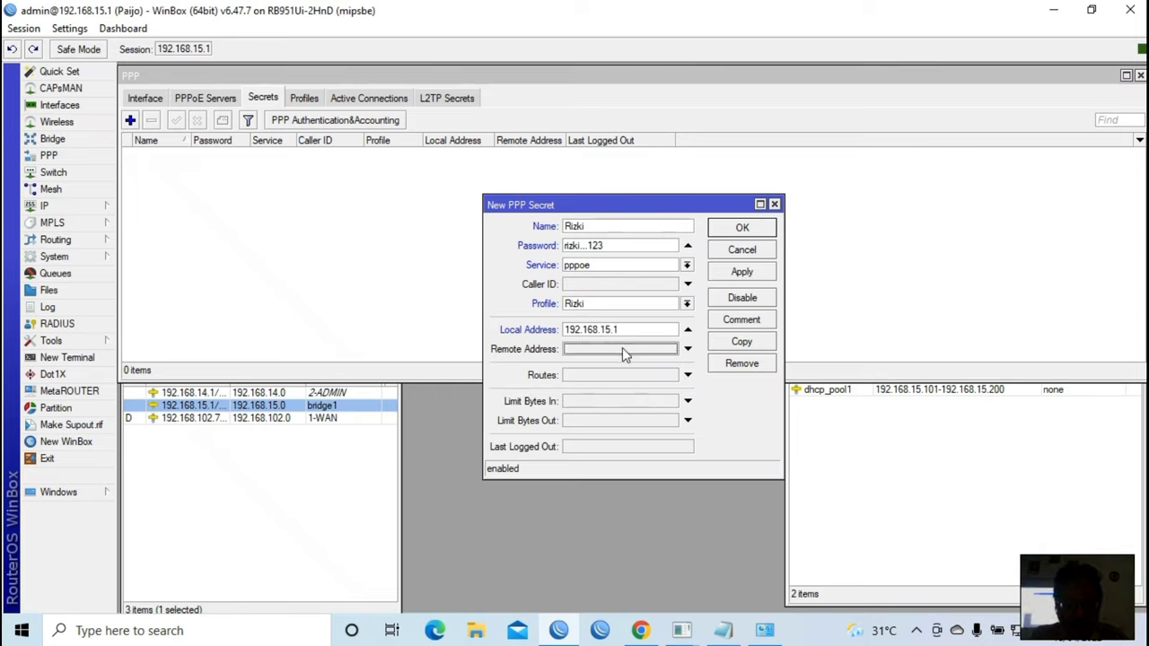
{"action": "key", "text": "ctrl+v"}
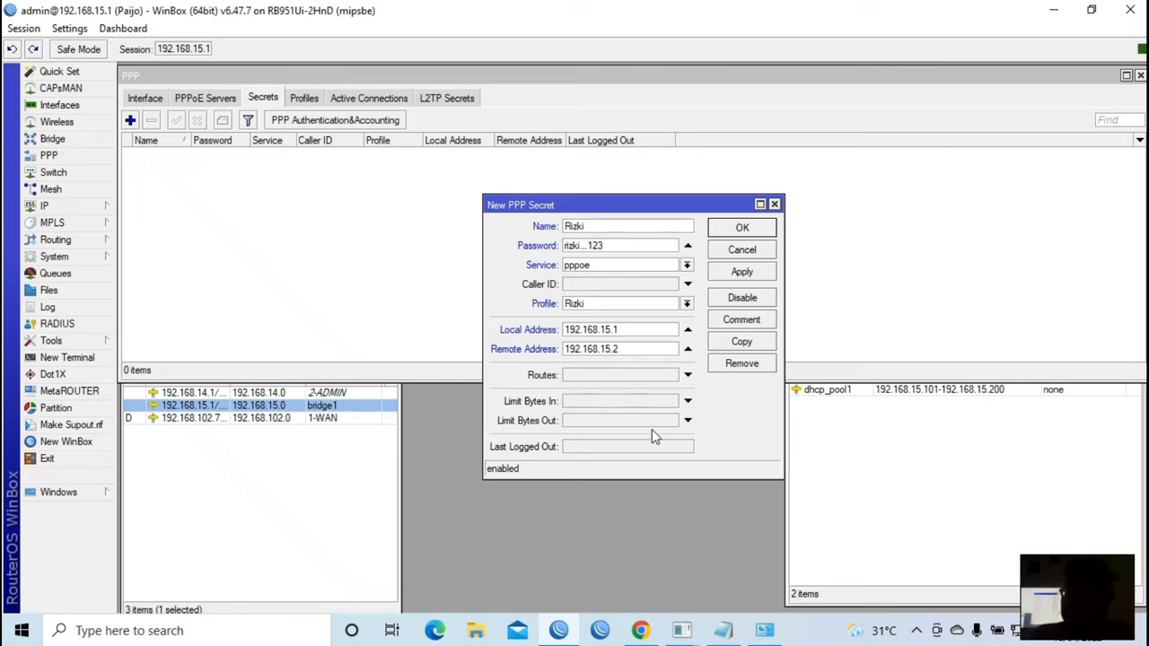
{"action": "left_click", "coordinate": [738, 424]}
Save the Rizki secret, then copy it as the basis for a new secret.
{"action": "left_click", "coordinate": [641, 351]}
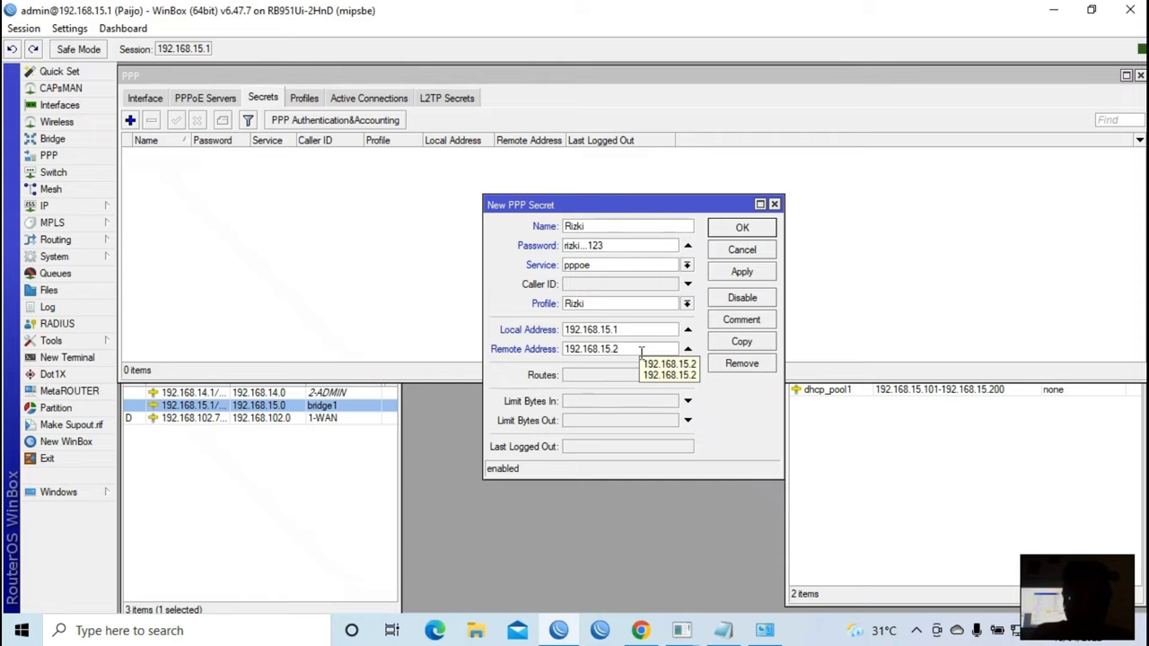
{"action": "left_click", "coordinate": [751, 230]}
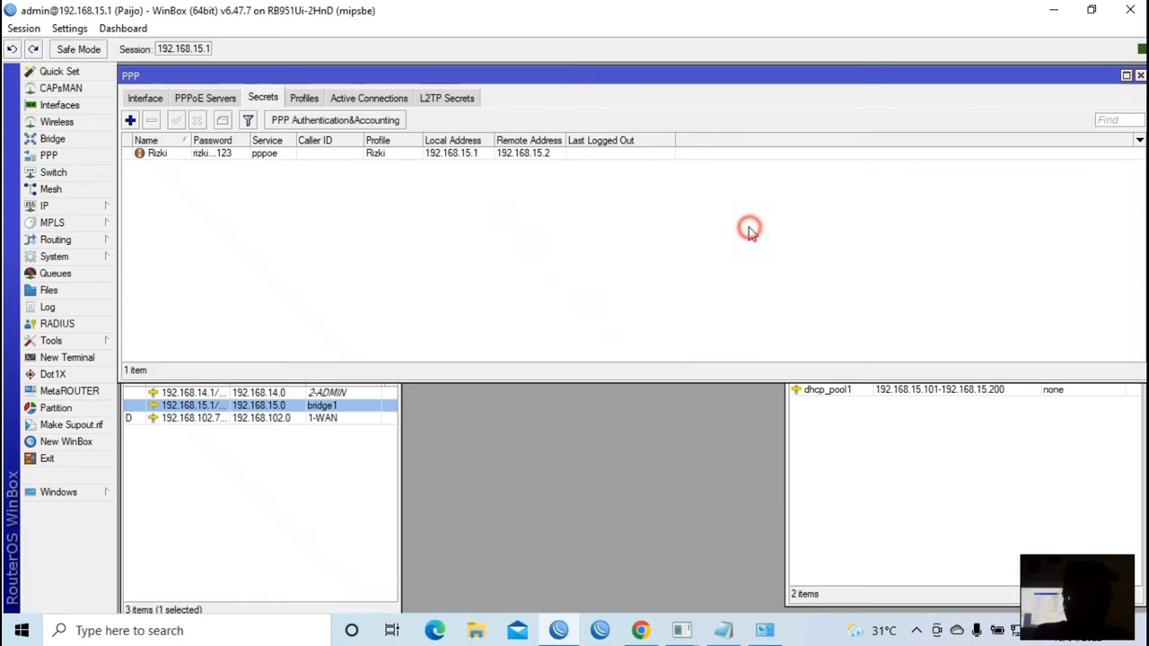
{"action": "left_click", "coordinate": [441, 157]}
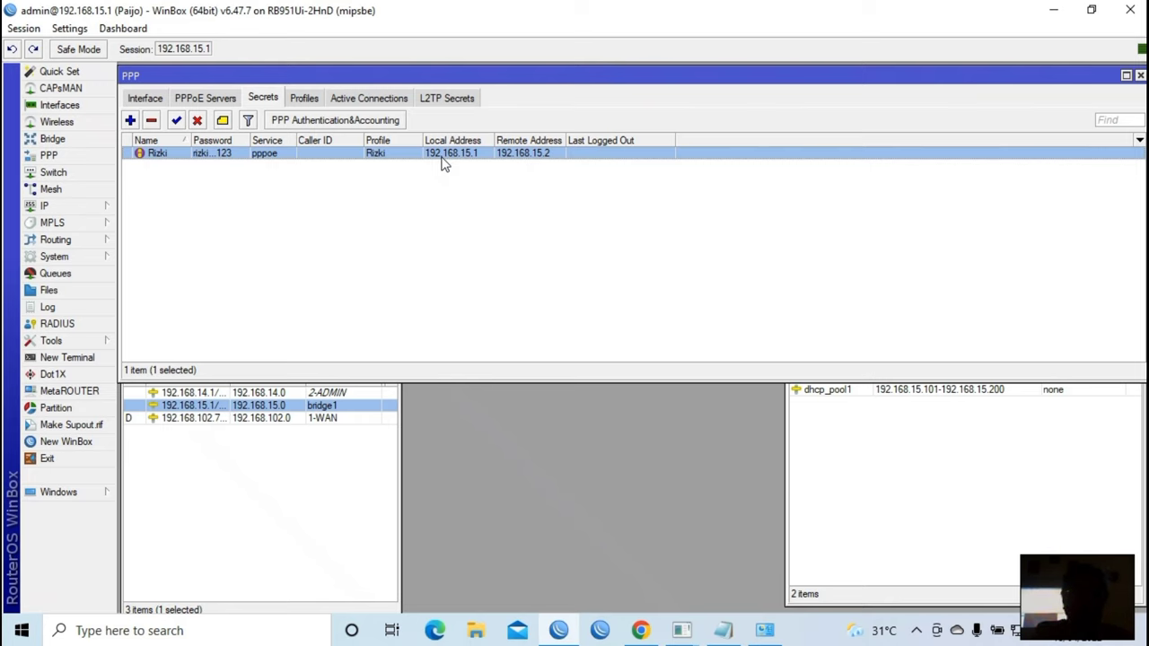
{"action": "double_click", "coordinate": [441, 160]}
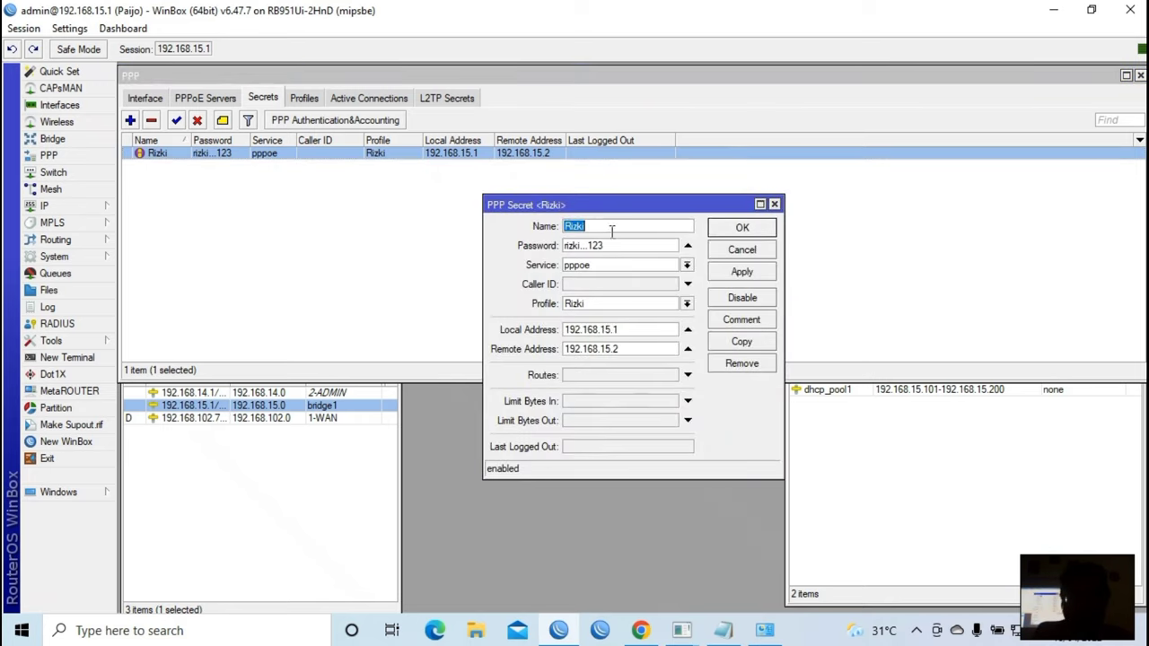
{"action": "left_click", "coordinate": [752, 342]}
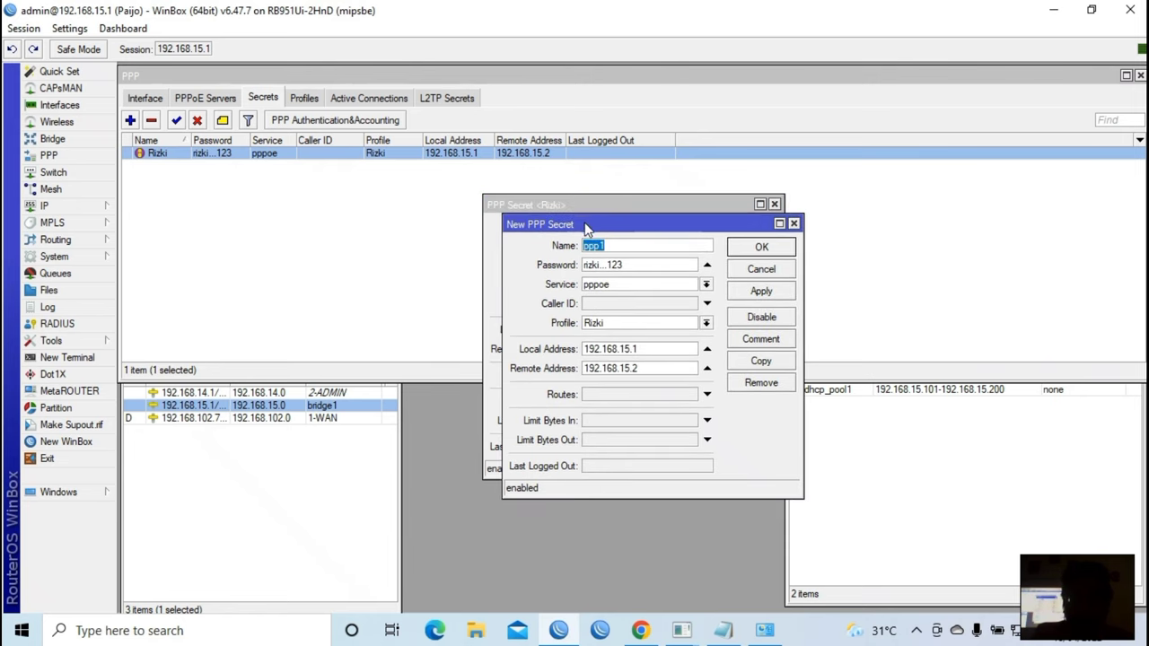
{"action": "left_click_drag", "start_coordinate": [592, 225], "coordinate": [858, 191]}
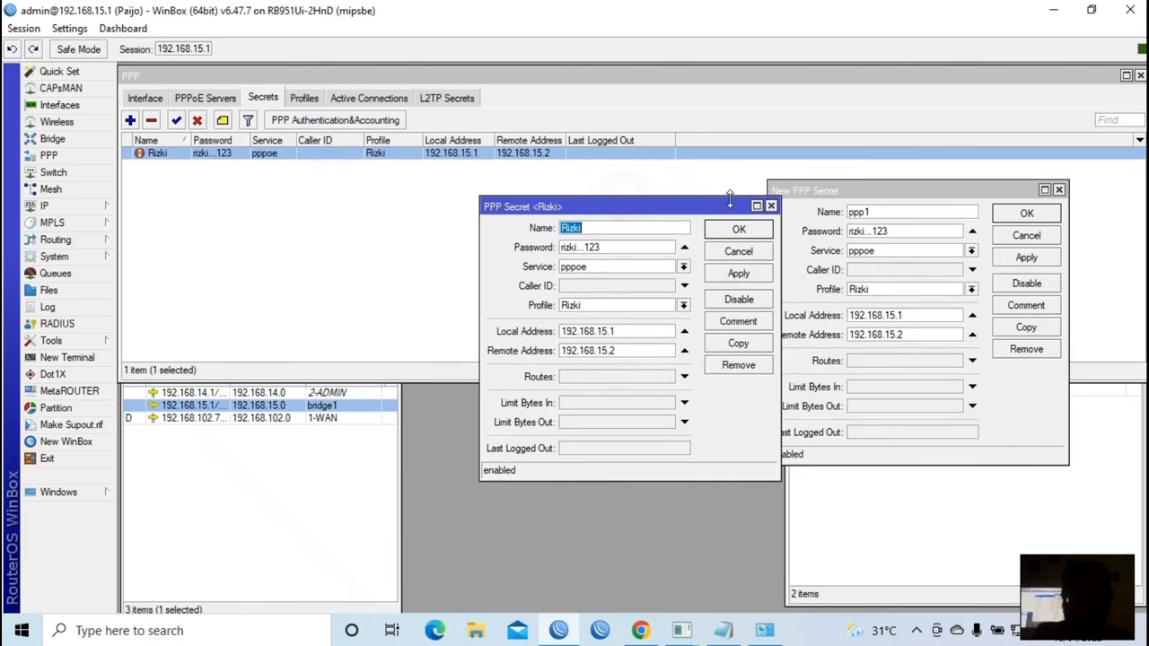
{"action": "left_click", "coordinate": [776, 205]}
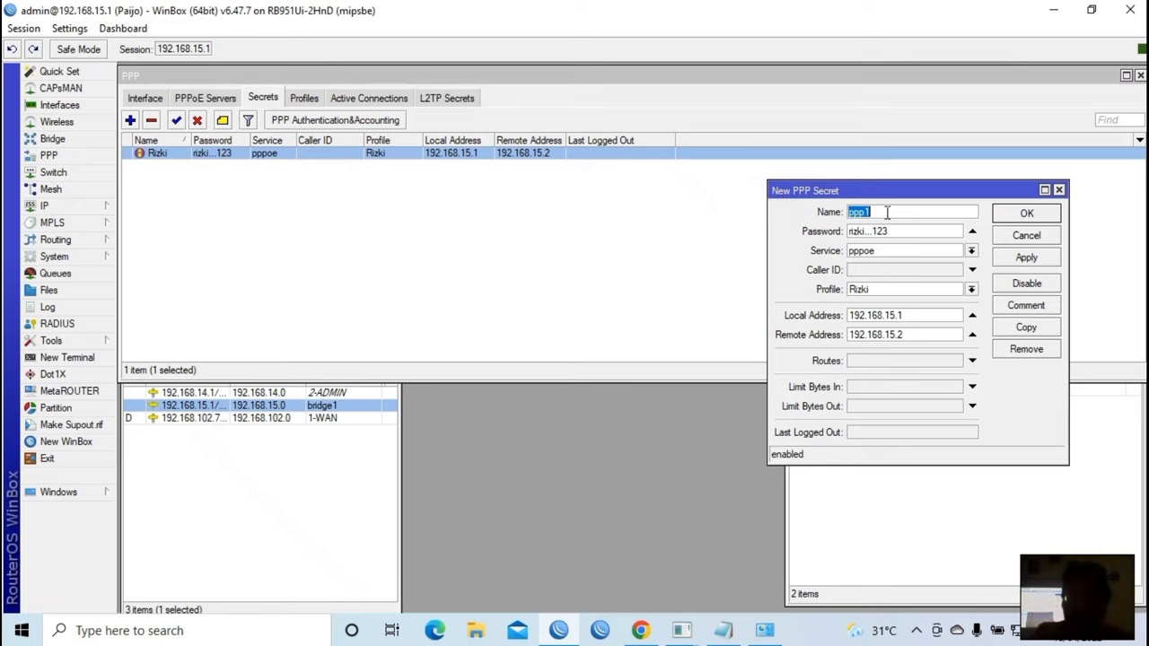
{"action": "left_click", "coordinate": [1026, 235]}
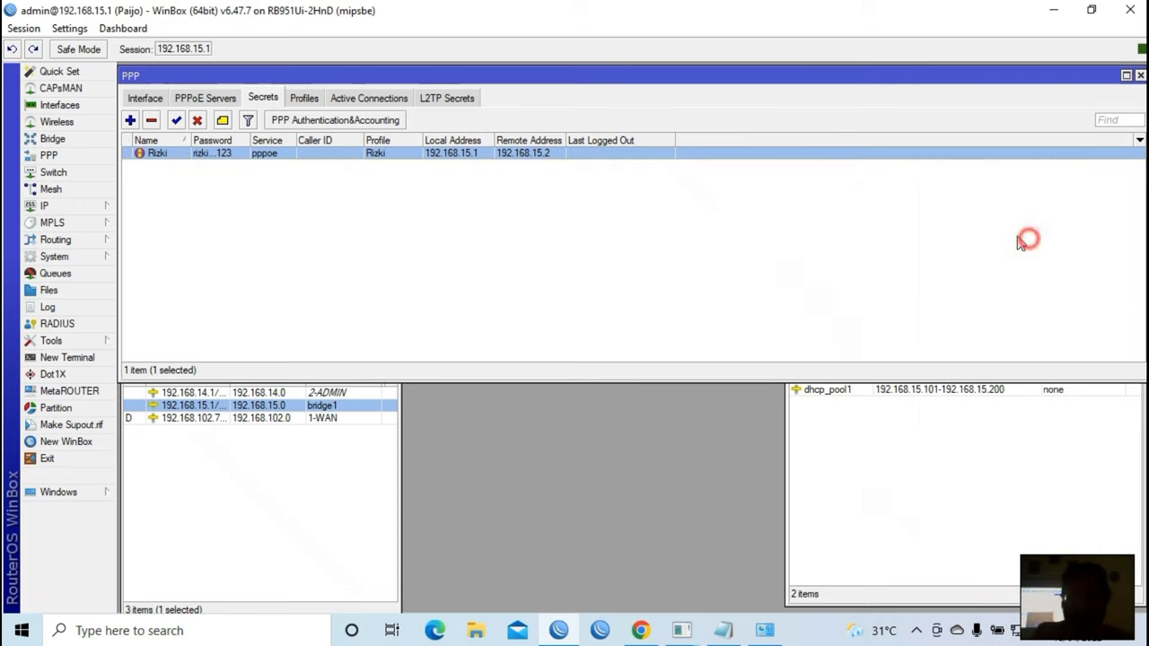
{"action": "double_click", "coordinate": [520, 154]}
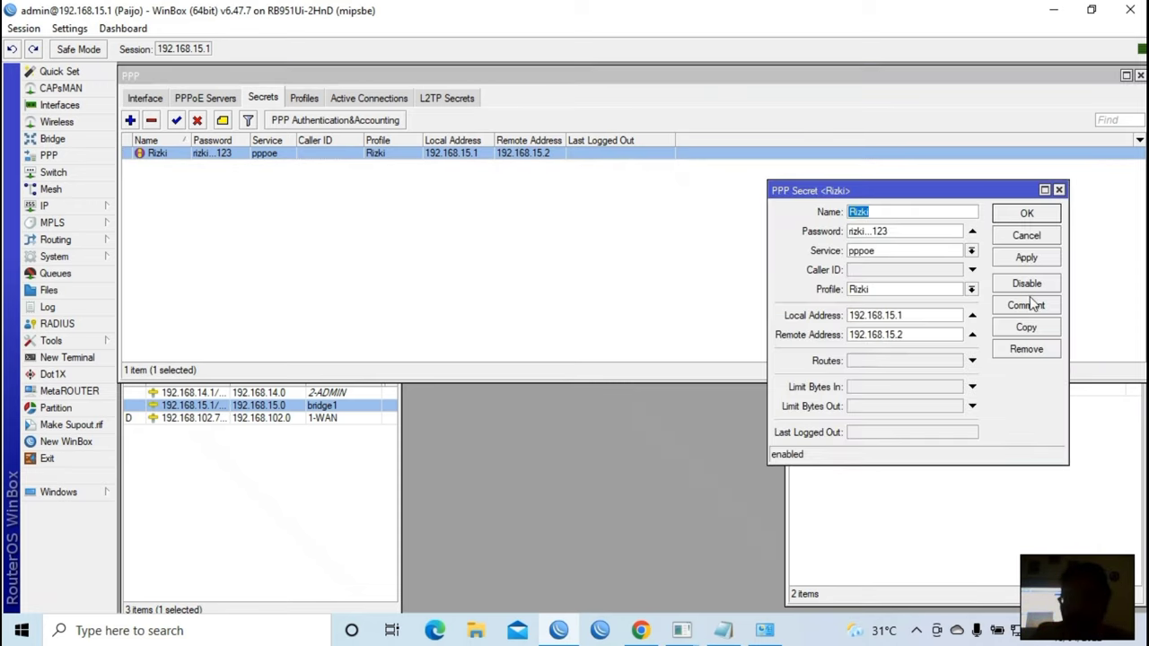
{"action": "left_click", "coordinate": [1026, 327]}
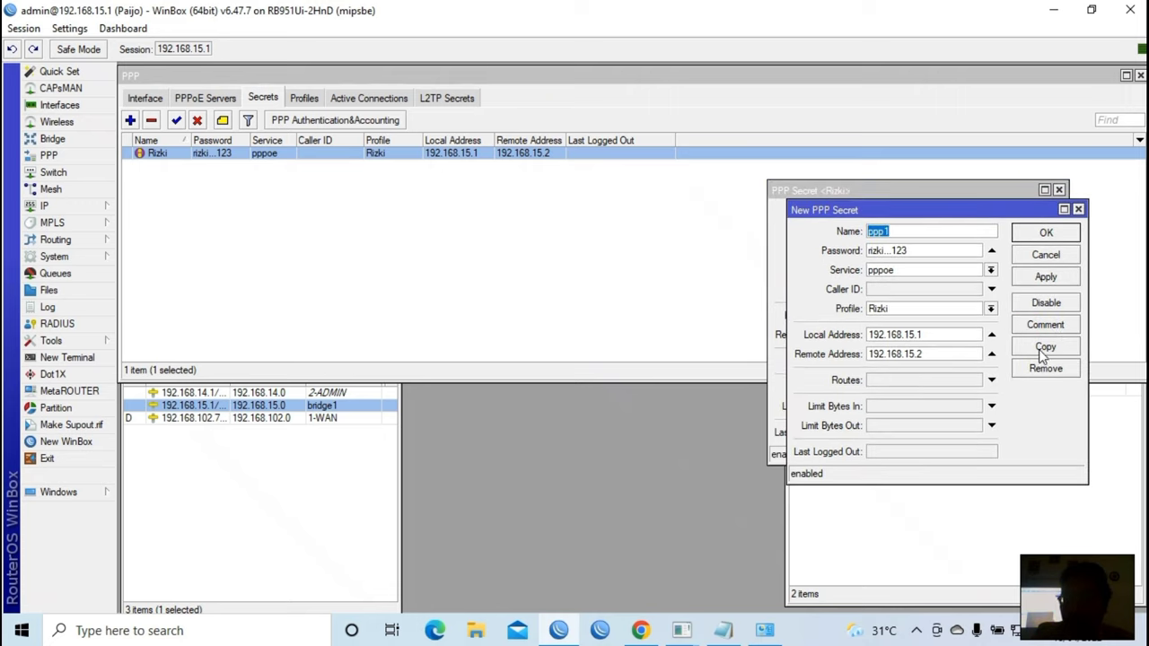
{"action": "left_click", "coordinate": [829, 194]}
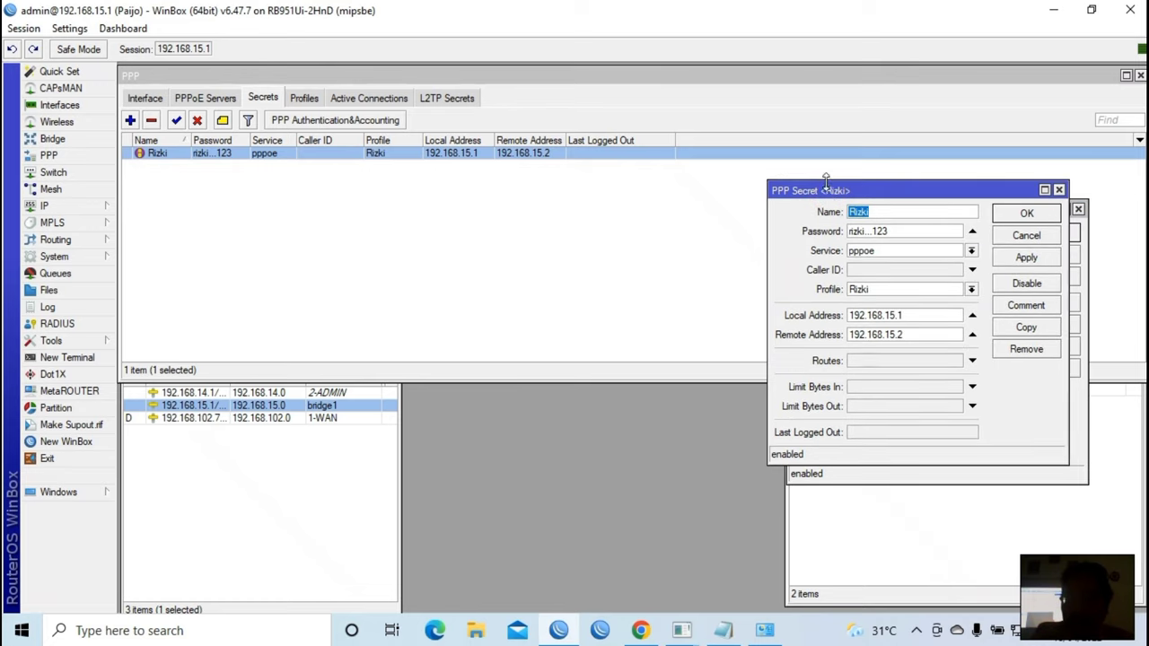
{"action": "left_click", "coordinate": [1059, 190]}
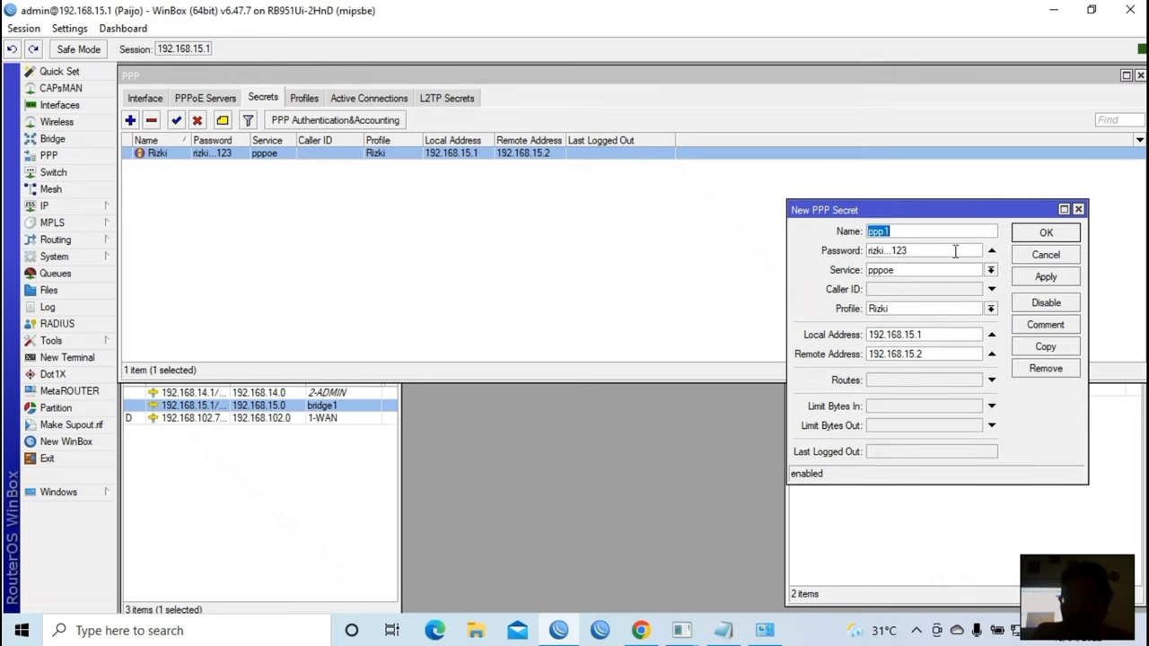
Rename the copy 'siska', change its password, set remote address 192.168.15.3, and save.
{"action": "left_click", "coordinate": [928, 235]}
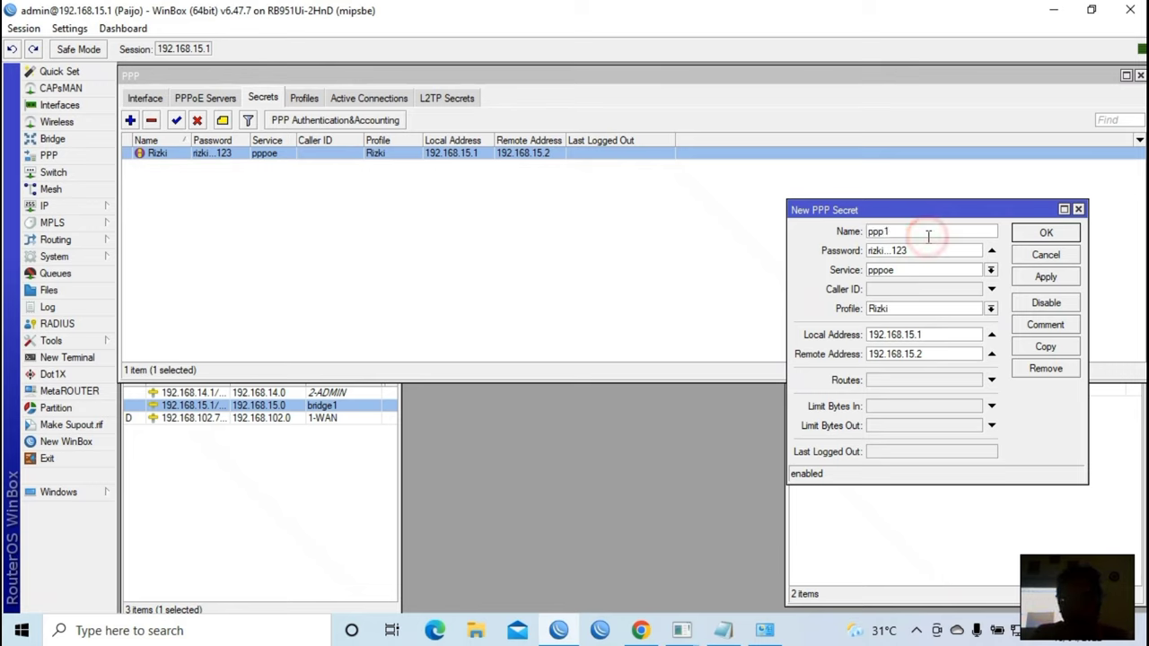
{"action": "type", "text": "Sika"}
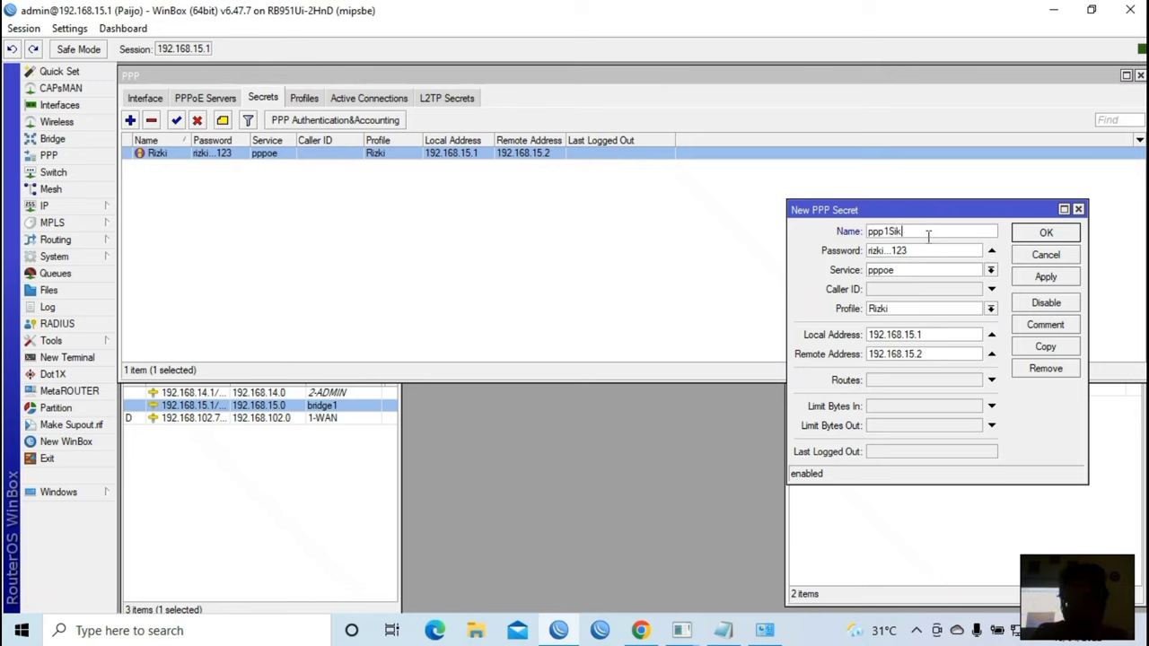
{"action": "double_click", "coordinate": [928, 236]}
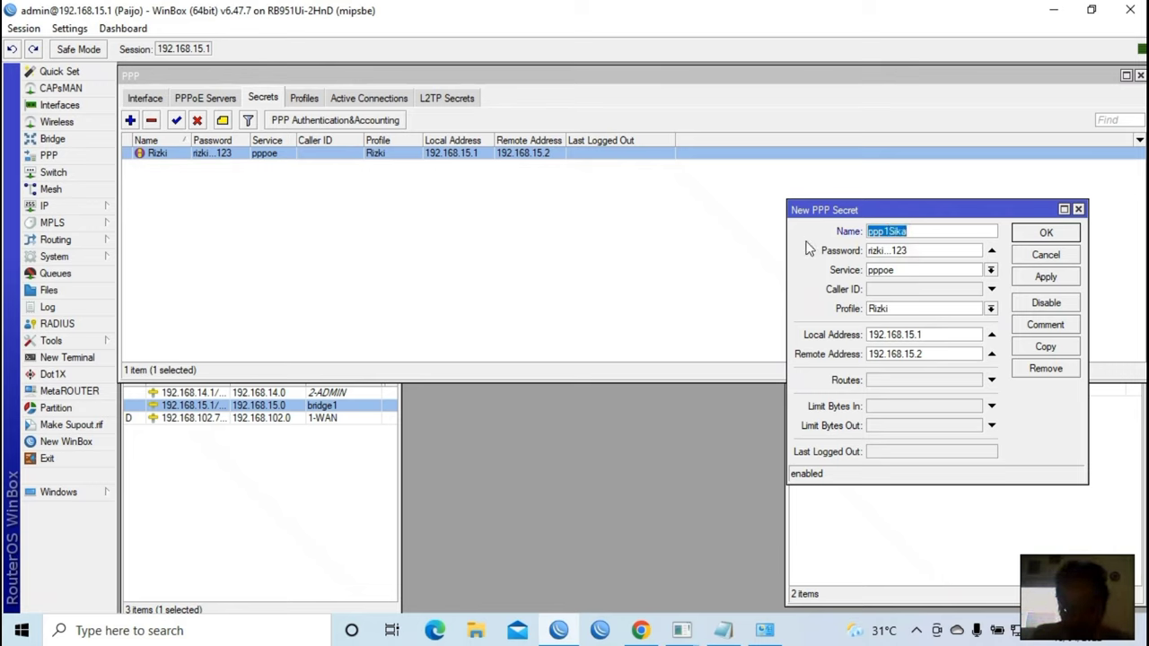
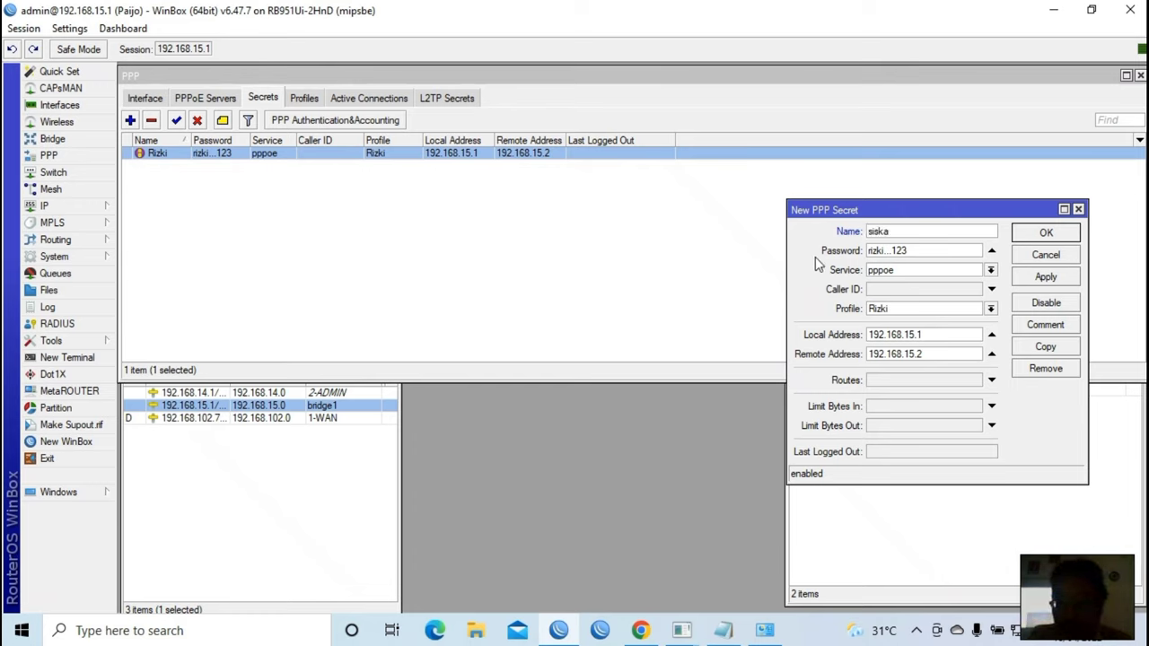
{"action": "left_click", "coordinate": [883, 251]}
{"action": "key", "text": "BackSpace"}
{"action": "key", "text": "BackSpace"}
{"action": "key", "text": "BackSpace"}
{"action": "key", "text": "BackSpace"}
{"action": "key", "text": "BackSpace"}
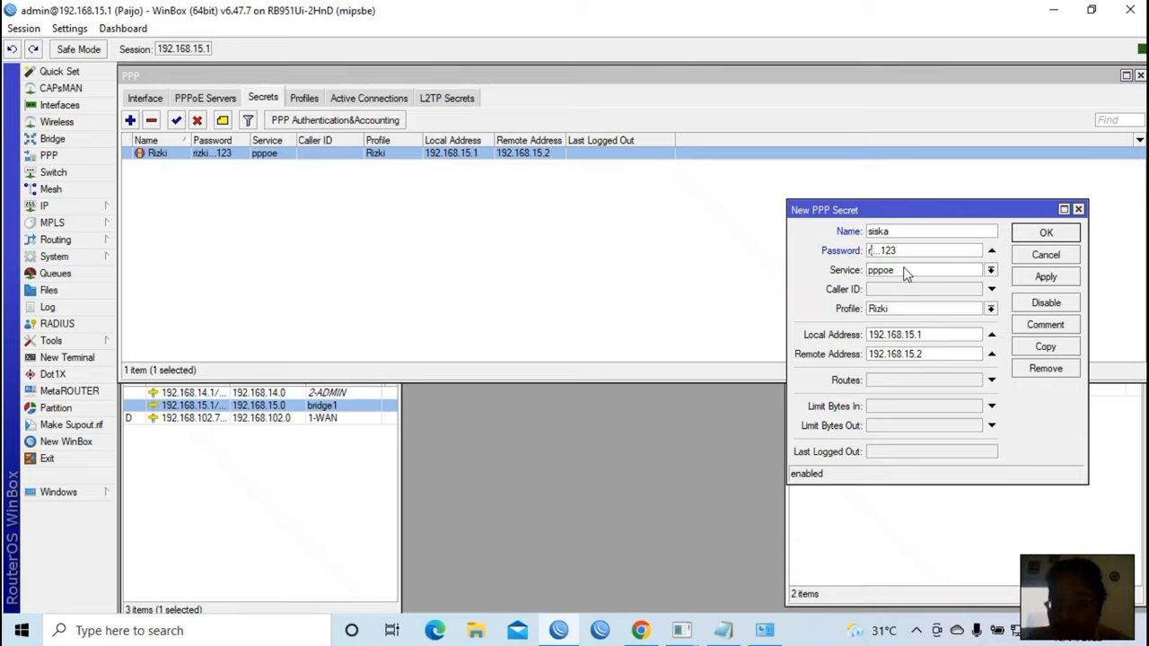
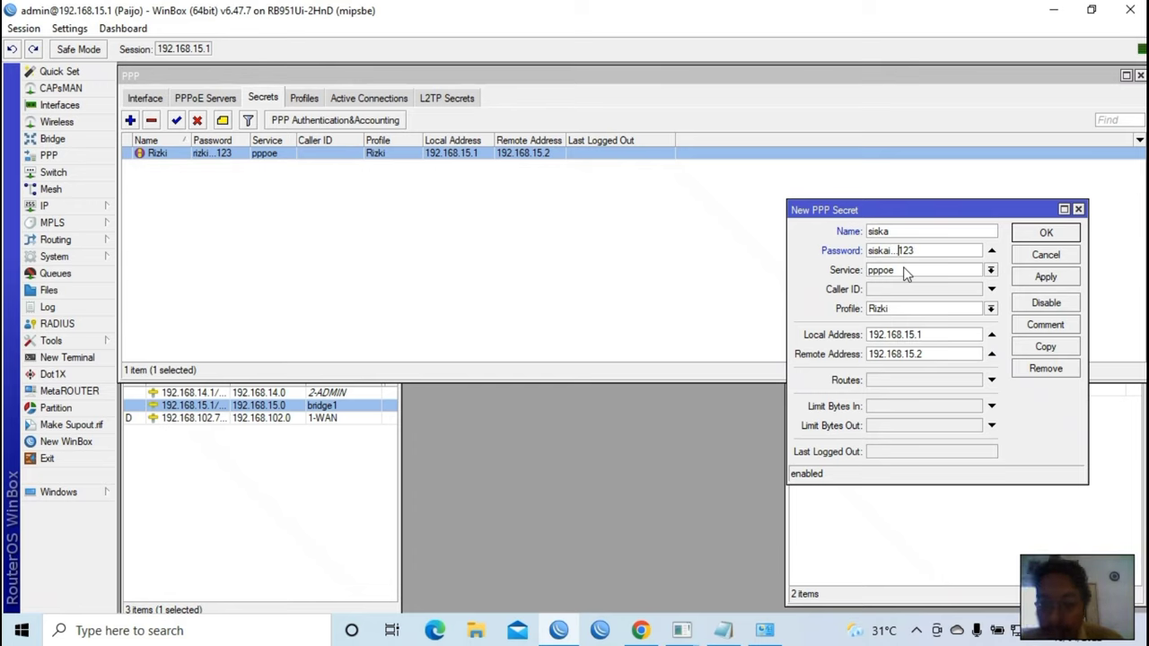
{"action": "key", "text": "Right"}
{"action": "key", "text": "Right"}
{"action": "key", "text": "Right"}
{"action": "key", "text": "Right"}
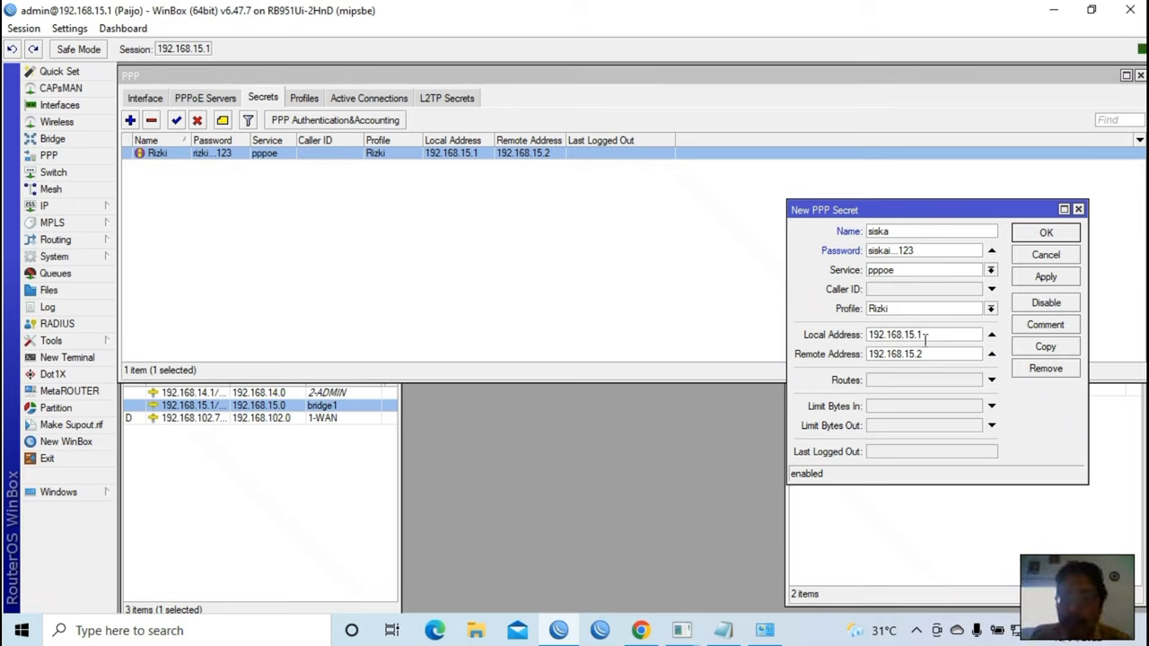
{"action": "left_click", "coordinate": [942, 359]}
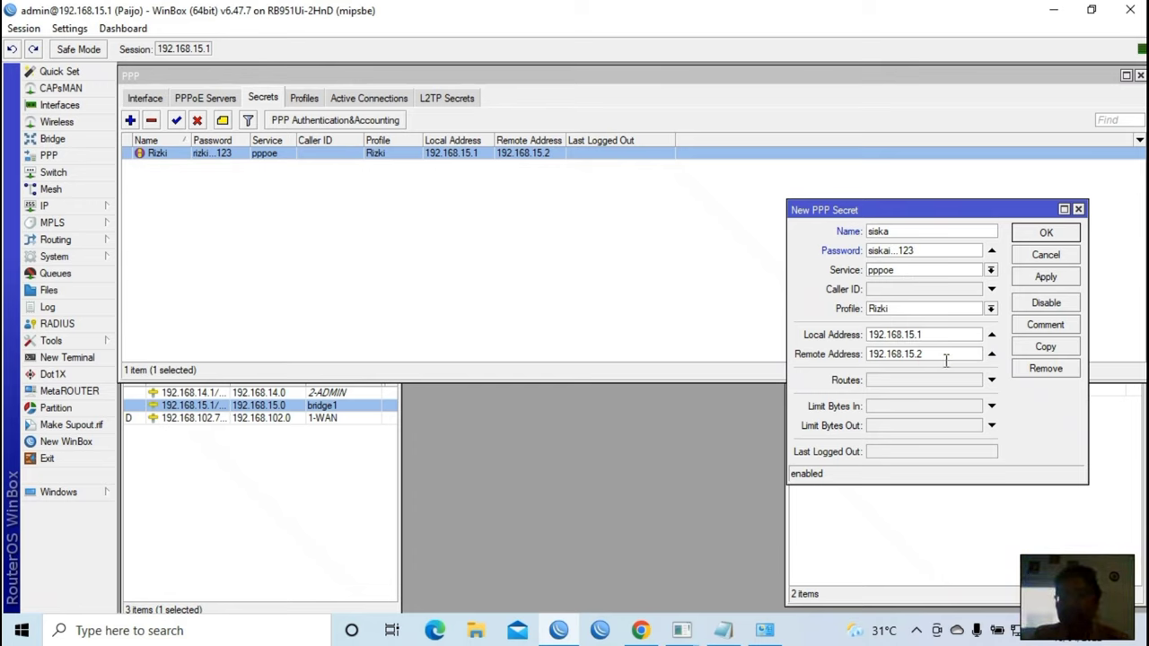
{"action": "key", "text": "BackSpace"}
{"action": "type", "text": "3"}
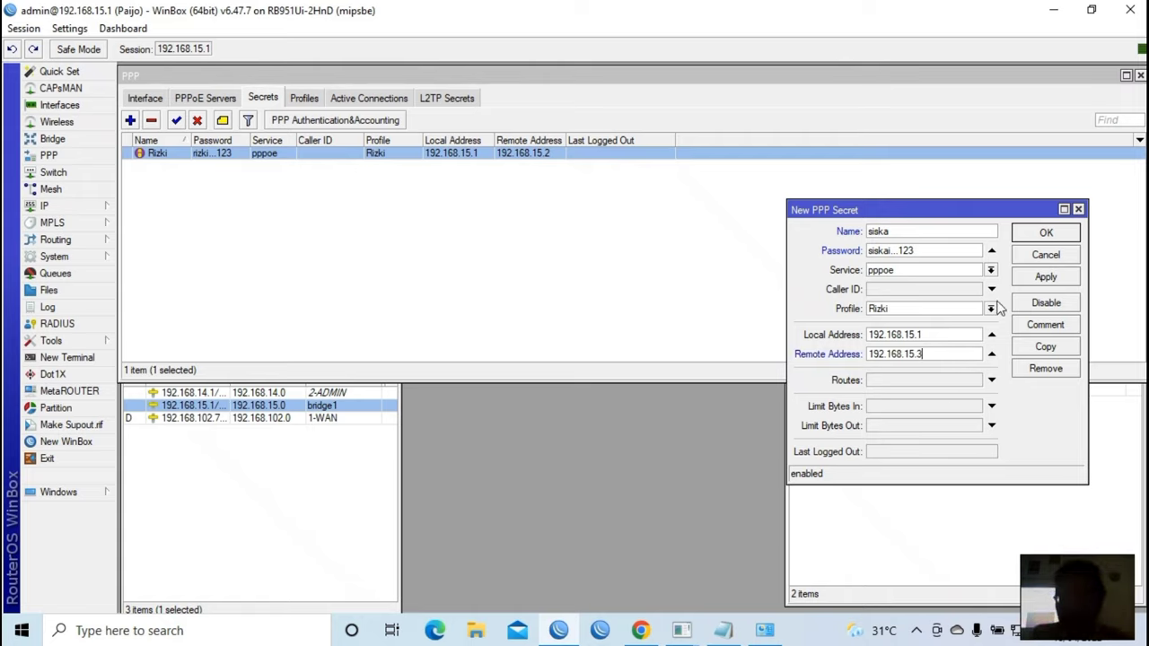
{"action": "left_click", "coordinate": [1043, 232]}
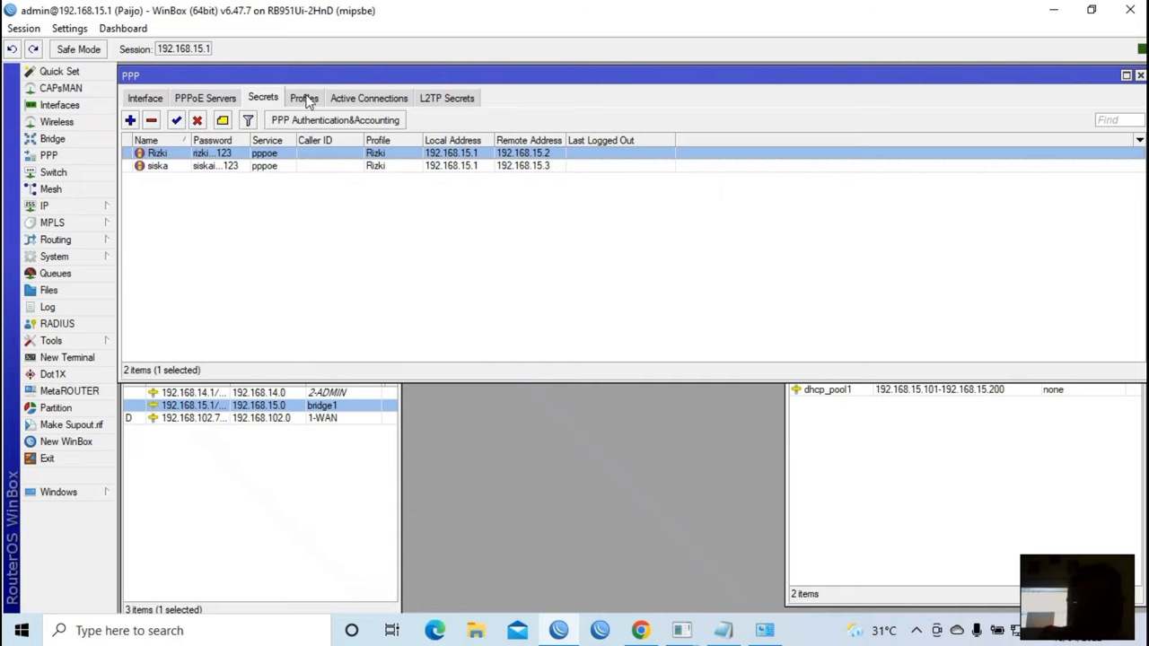
Switch the siska secret to the Siskuy 14M/18M profile, then view the profile list.
{"action": "double_click", "coordinate": [378, 166]}
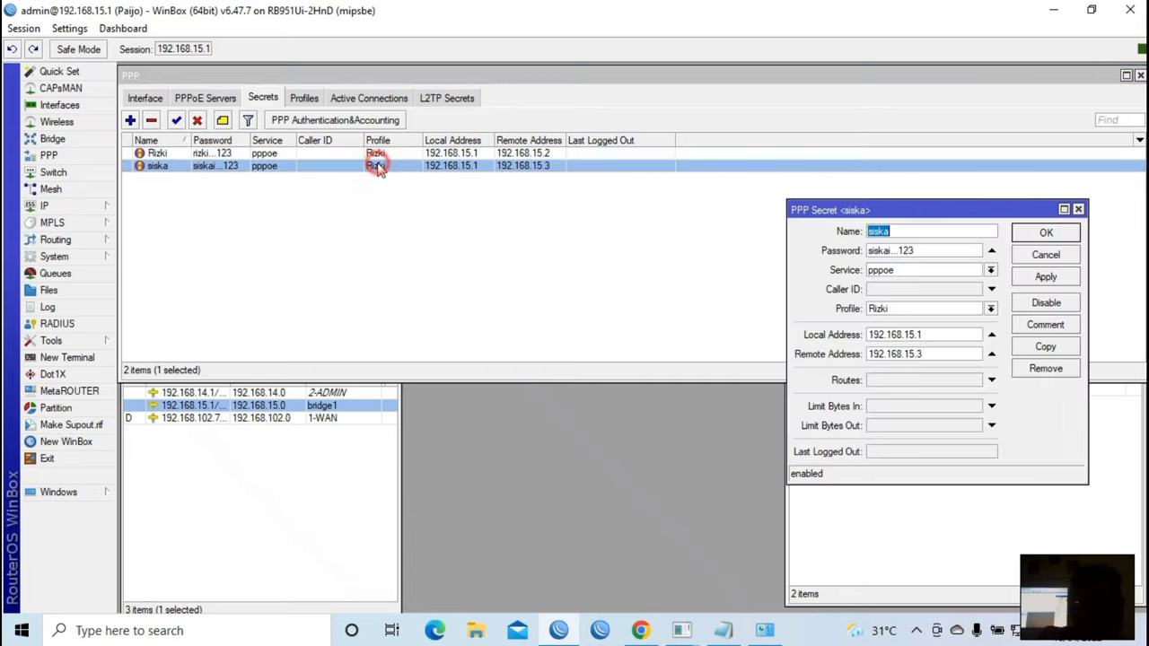
{"action": "left_click", "coordinate": [901, 311]}
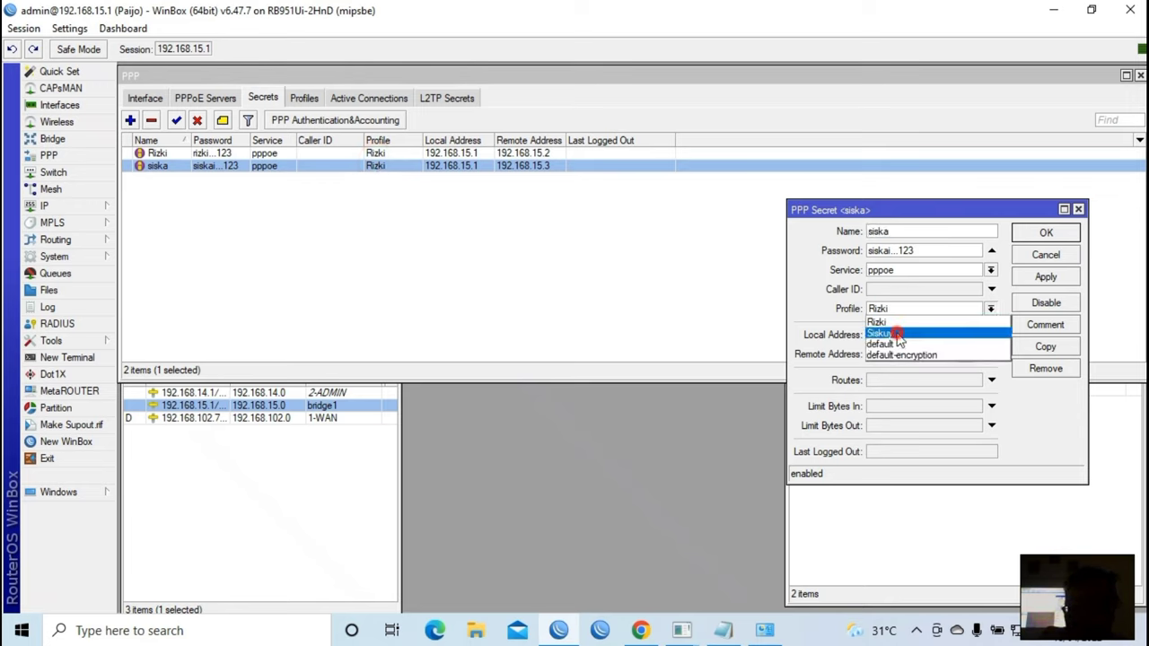
{"action": "left_click", "coordinate": [897, 334]}
{"action": "left_click", "coordinate": [1041, 278]}
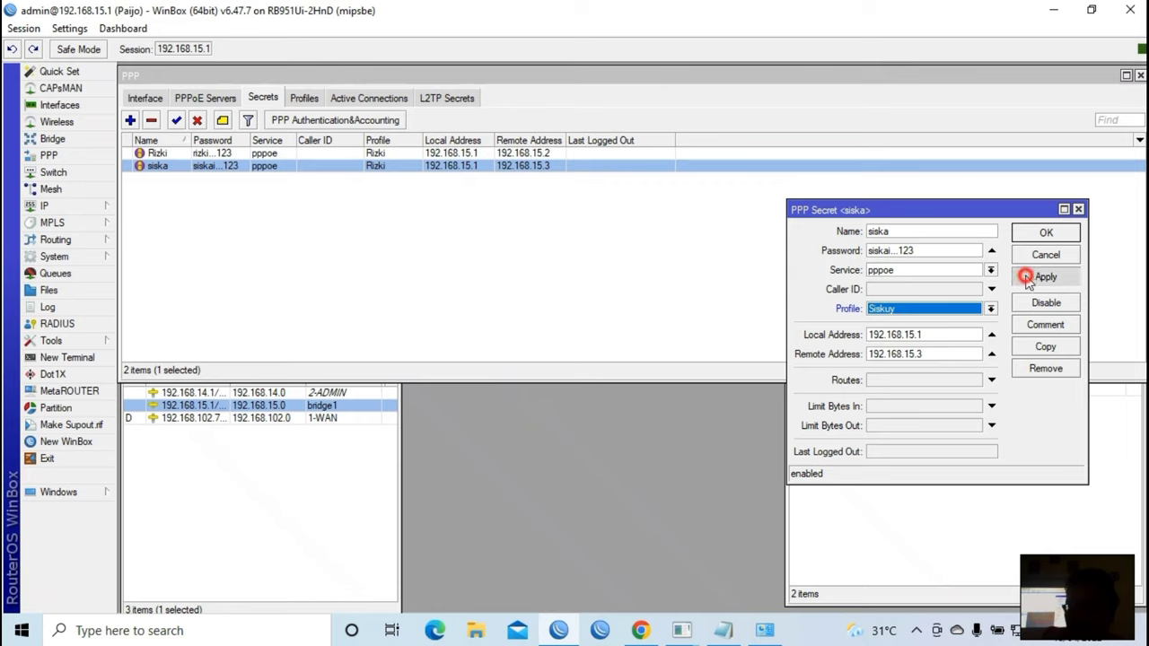
{"action": "left_click", "coordinate": [1044, 232]}
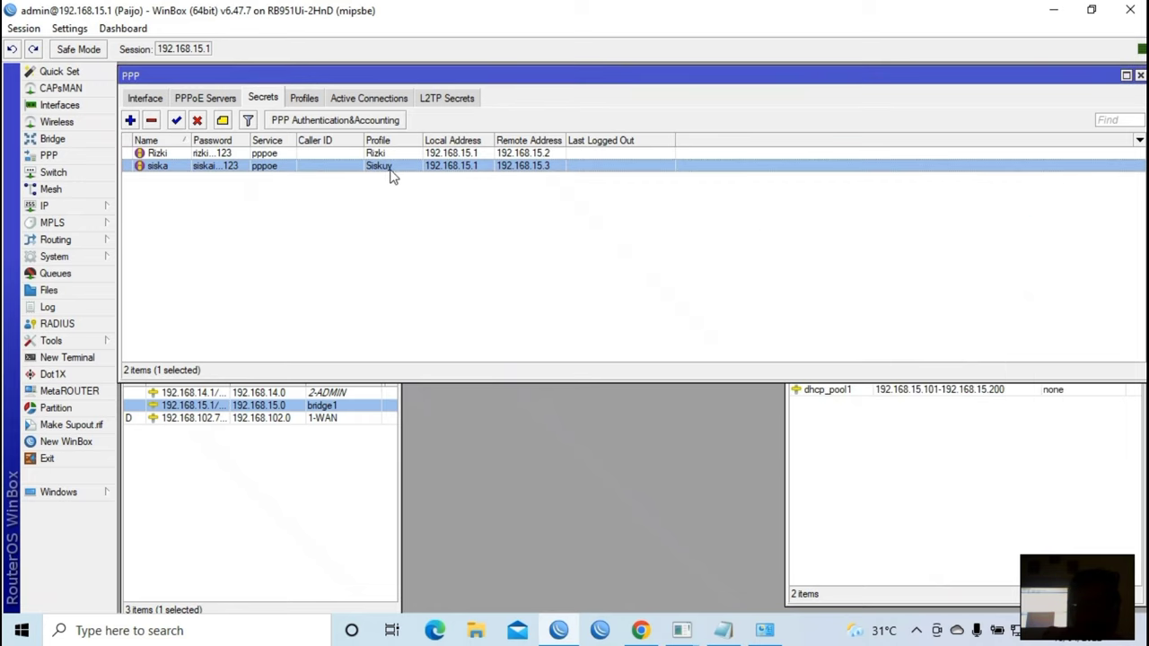
{"action": "left_click", "coordinate": [305, 99]}
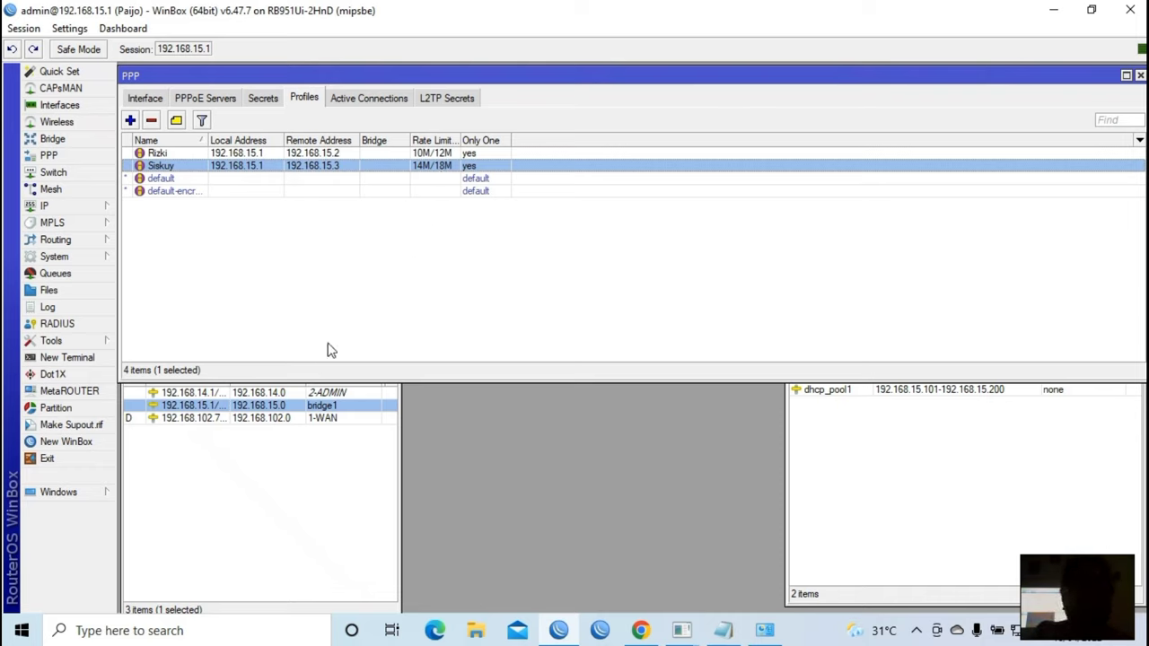
{"action": "left_click", "coordinate": [417, 155]}
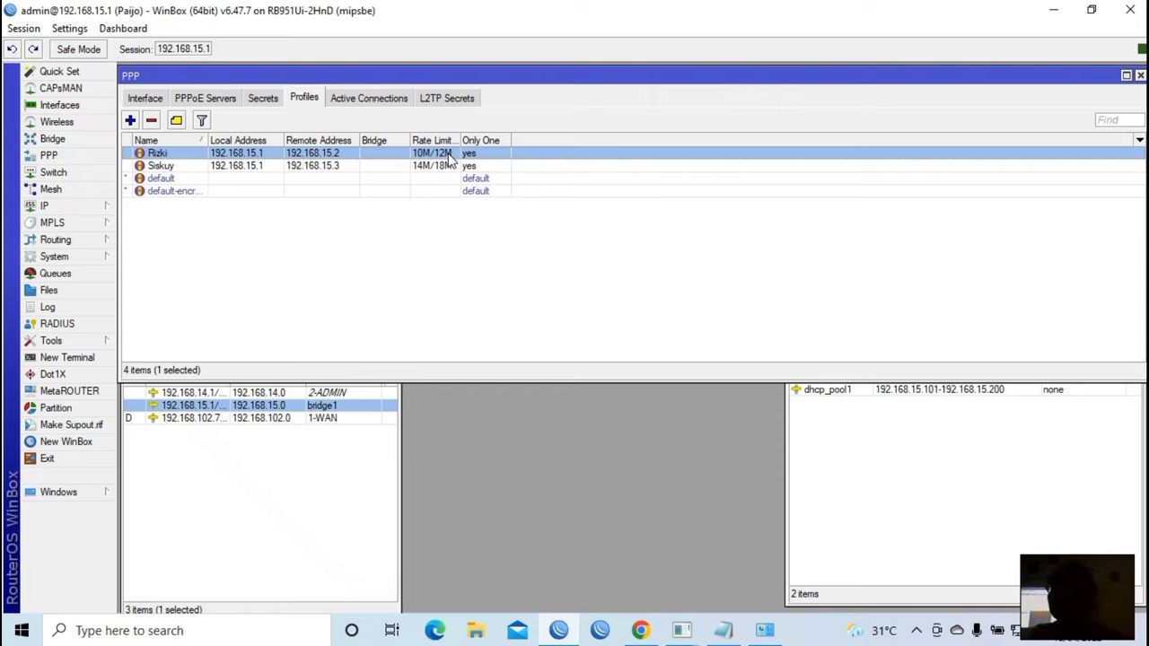
Change the Rizki profile's rate limit from 10M/12M to 1,2M/1,6M and widen the Rate Limit column.
{"action": "left_click", "coordinate": [443, 154]}
{"action": "double_click", "coordinate": [443, 153]}
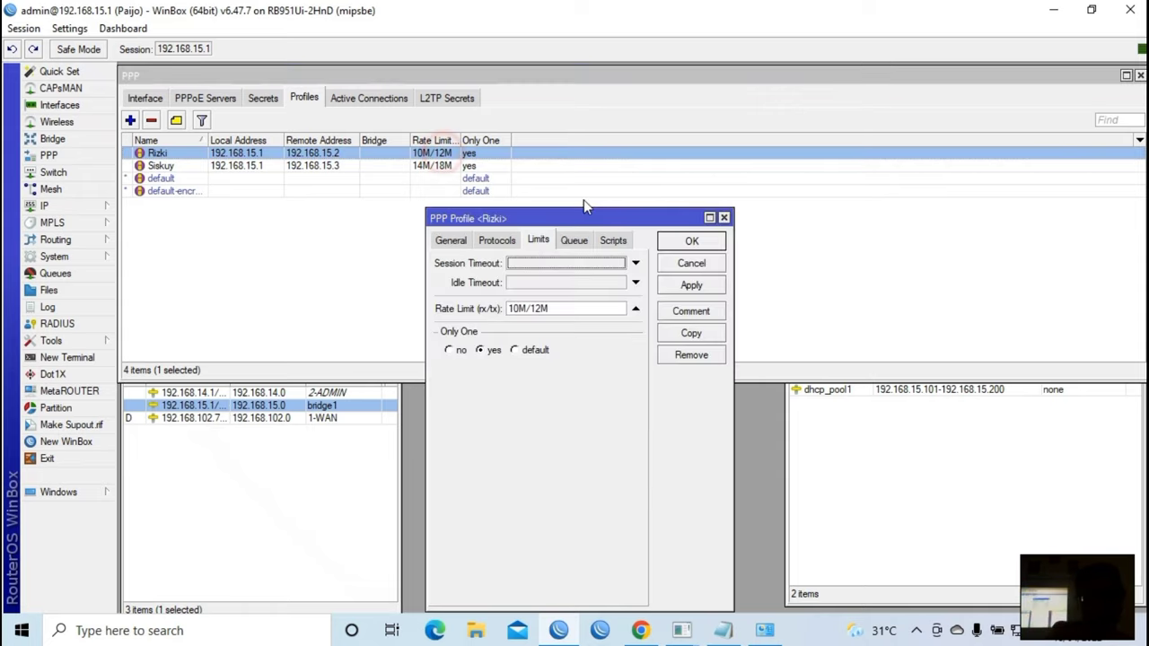
{"action": "left_click", "coordinate": [539, 308]}
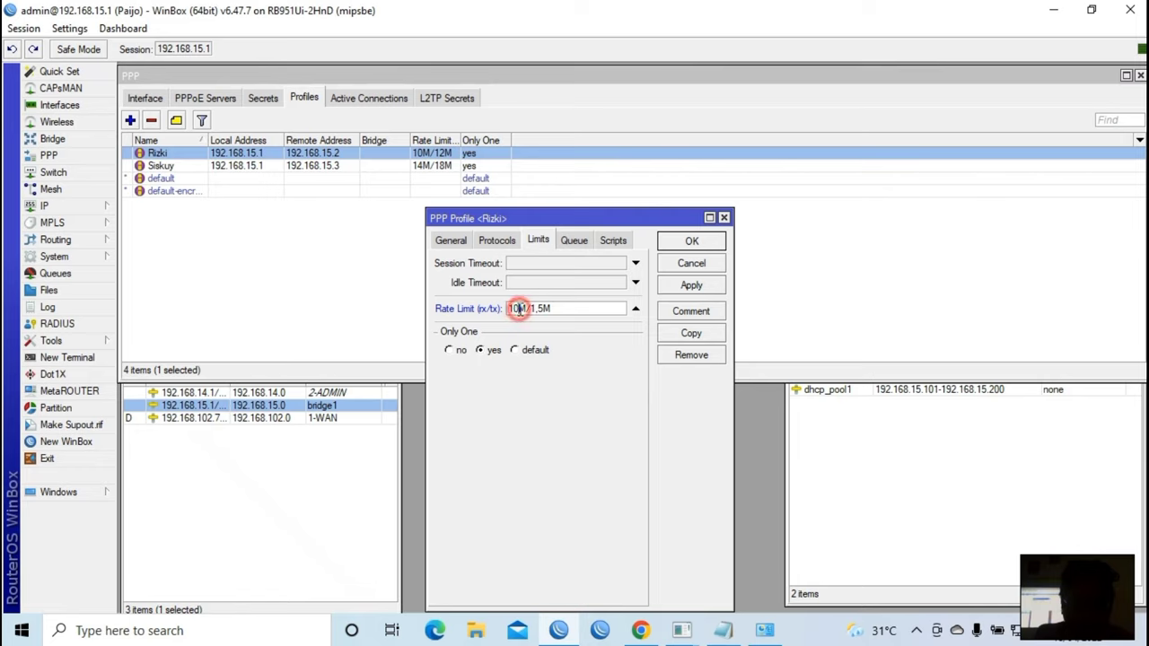
{"action": "key", "text": "Delete"}
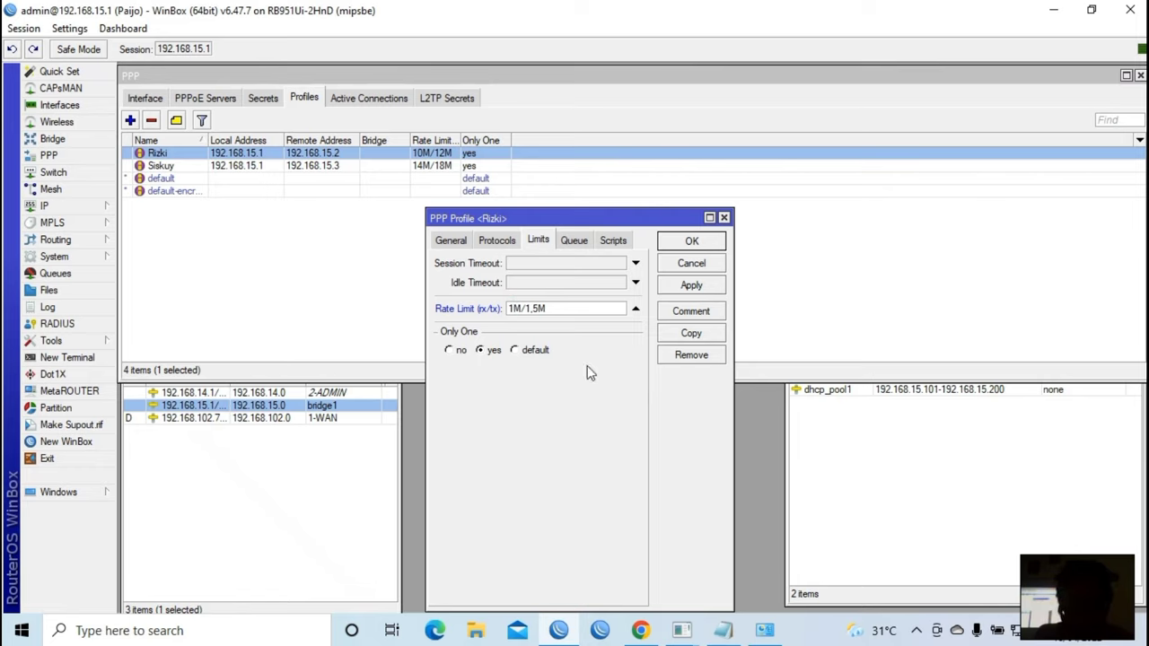
{"action": "type", "text": ",2"}
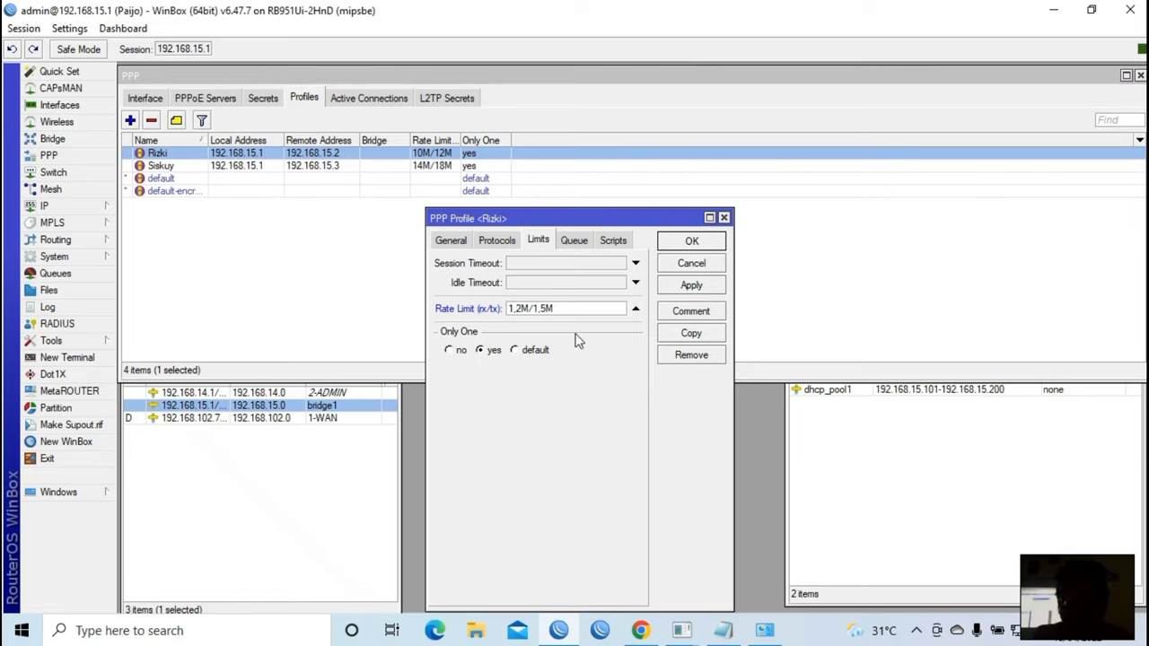
{"action": "left_click", "coordinate": [546, 308]}
{"action": "left_click", "coordinate": [544, 308]}
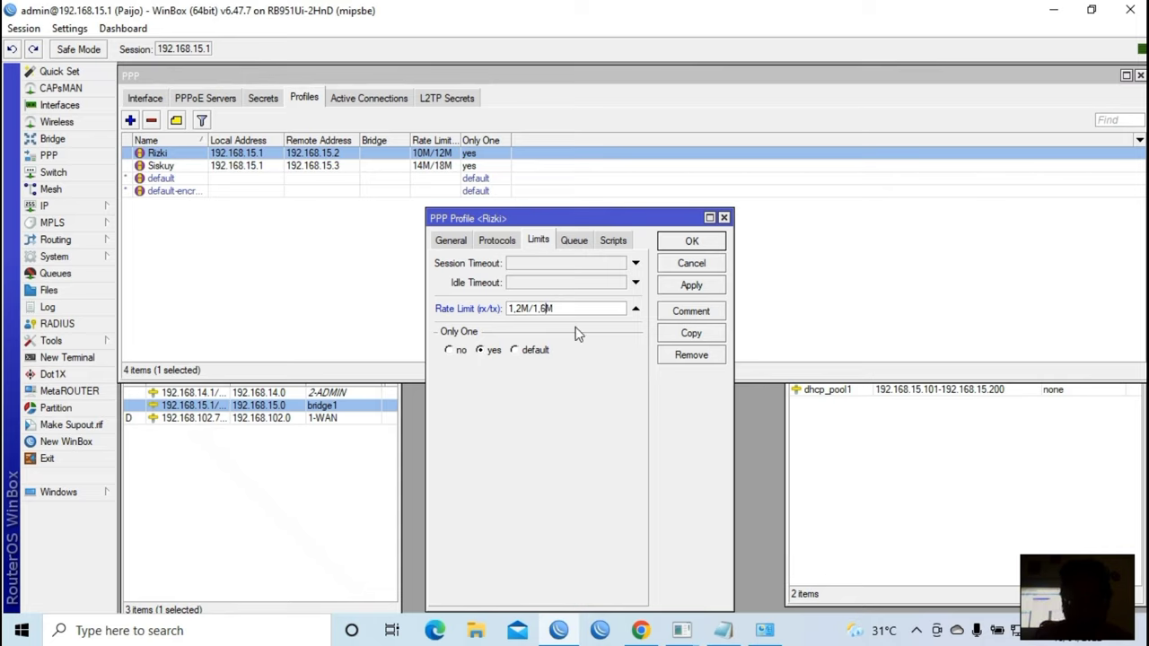
{"action": "left_click", "coordinate": [708, 284]}
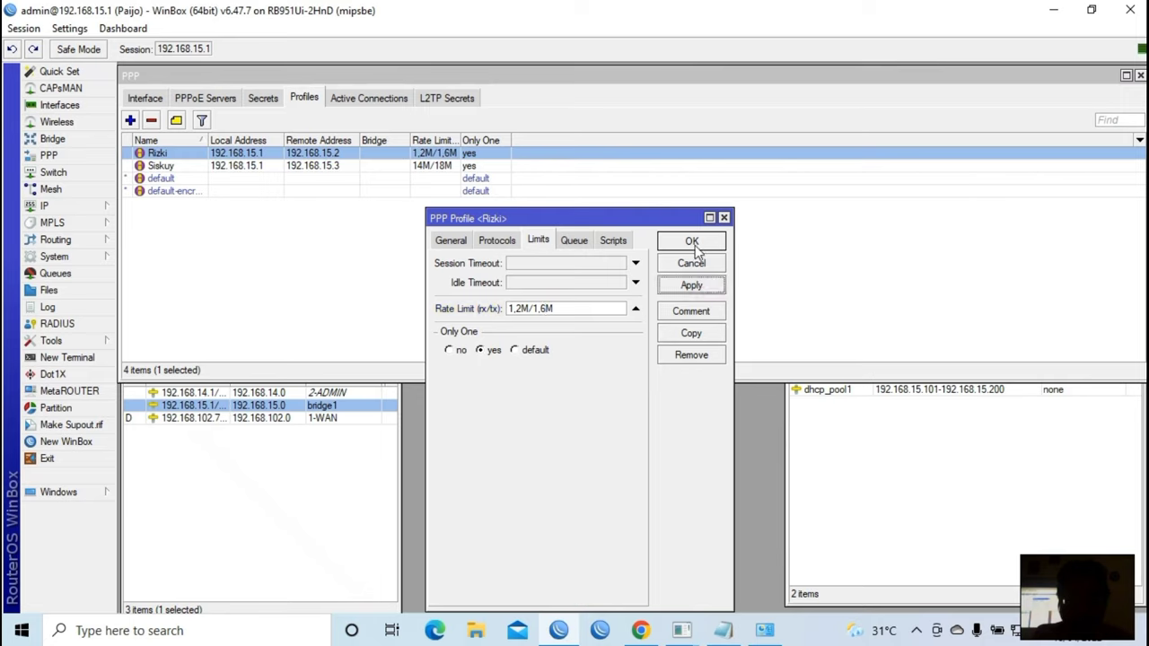
{"action": "left_click", "coordinate": [694, 243]}
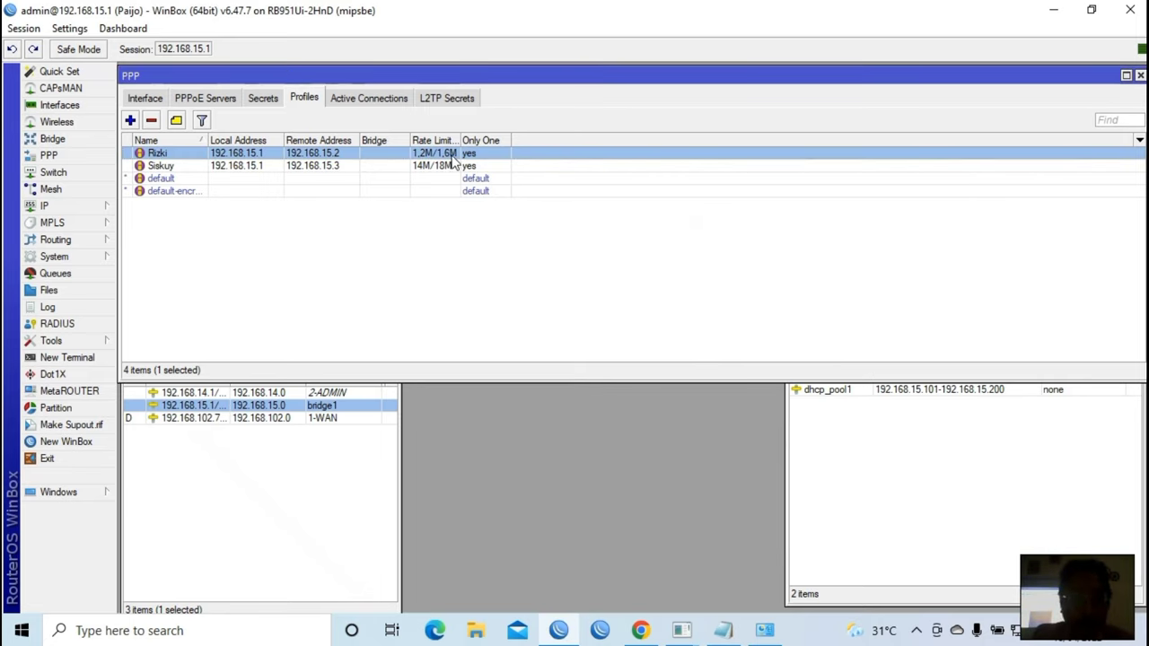
{"action": "left_click_drag", "start_coordinate": [460, 144], "coordinate": [477, 144]}
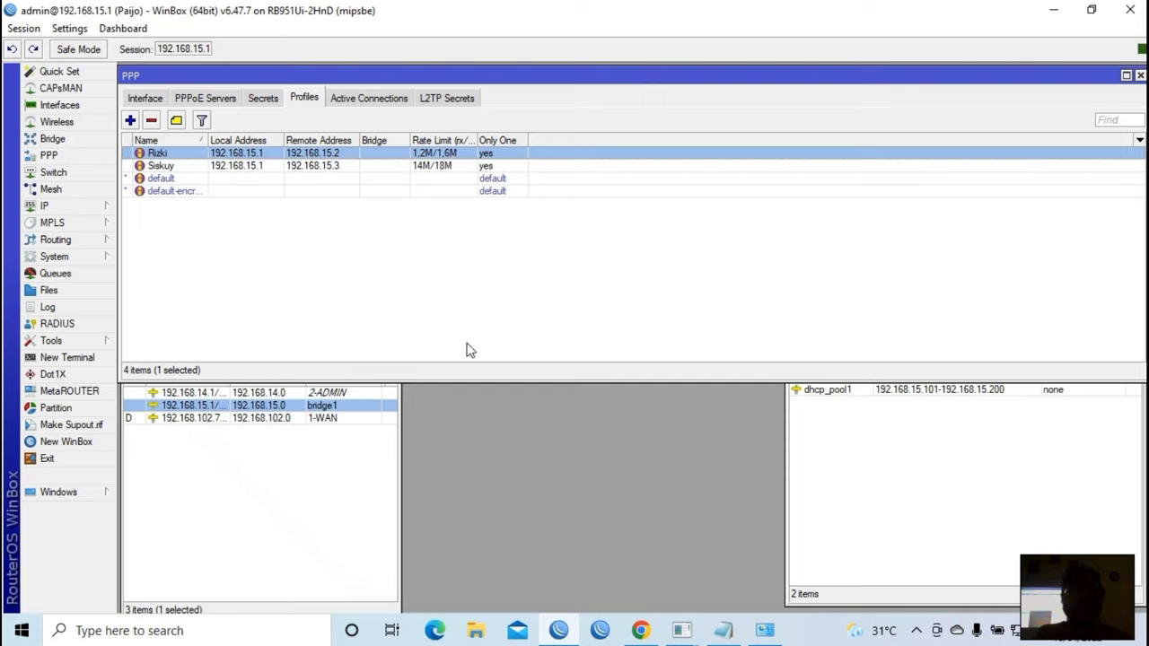
Open the siswatkj profile under IP > Hotspot > User Profiles.
{"action": "left_click", "coordinate": [318, 469]}
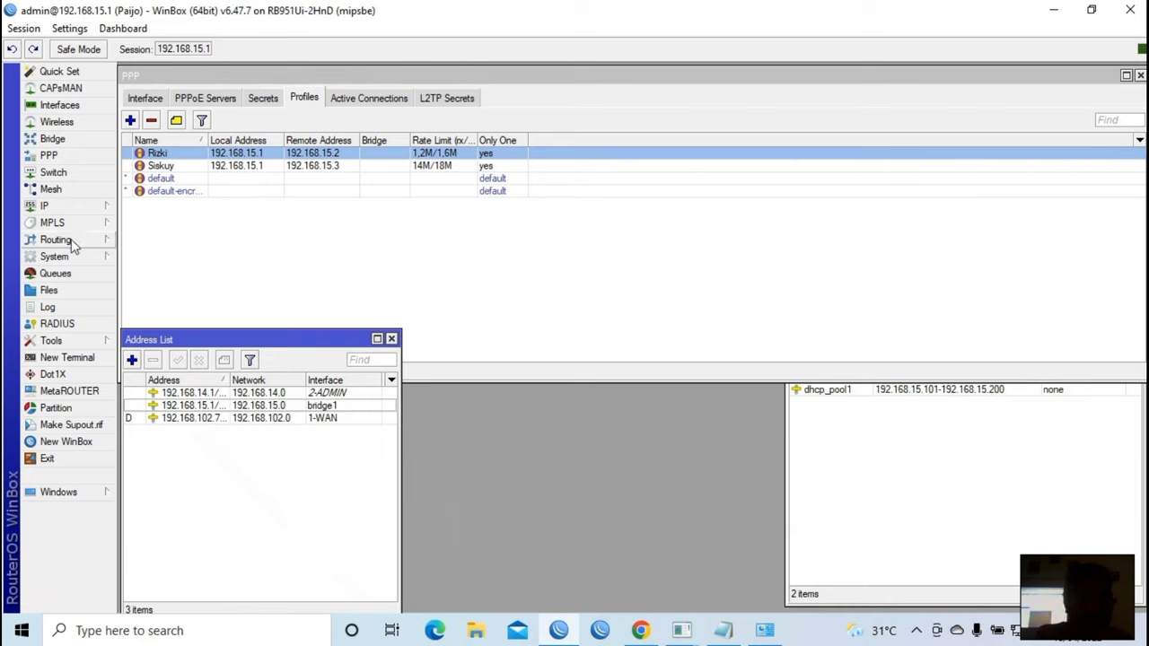
{"action": "left_click", "coordinate": [60, 211]}
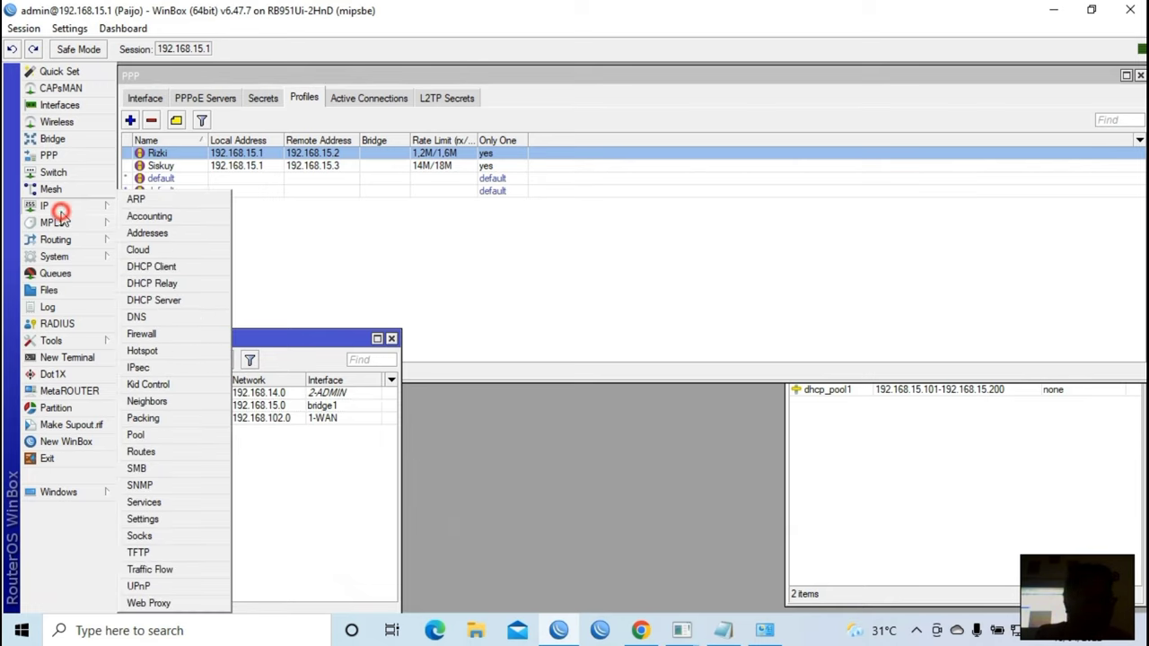
{"action": "left_click", "coordinate": [149, 351]}
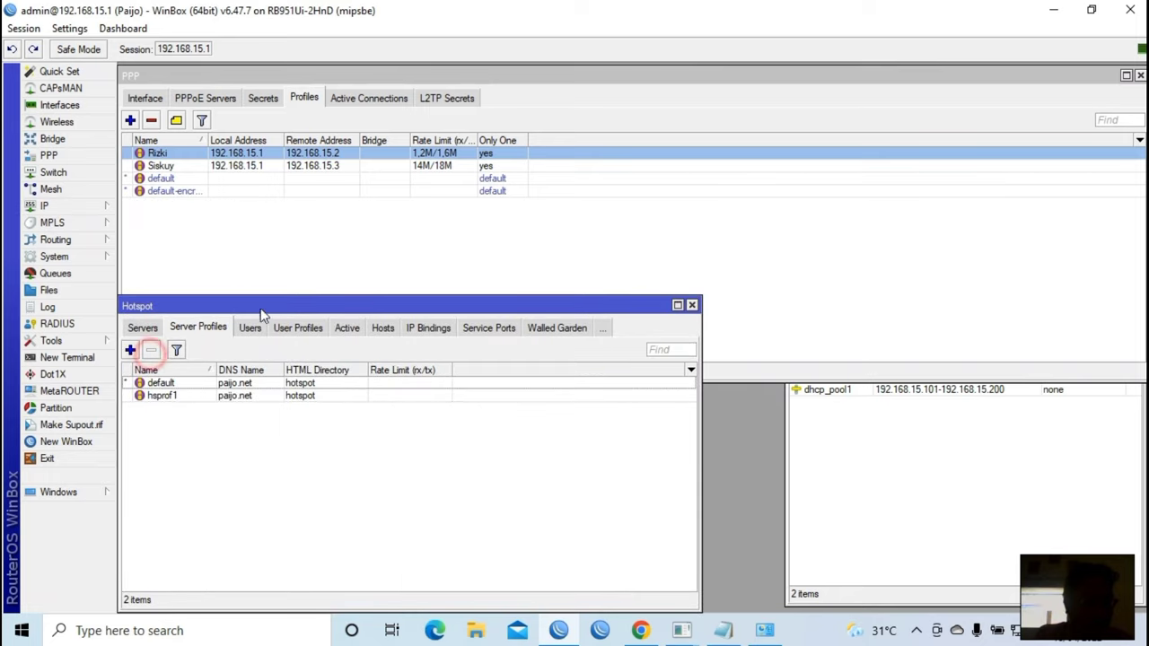
{"action": "left_click", "coordinate": [297, 330]}
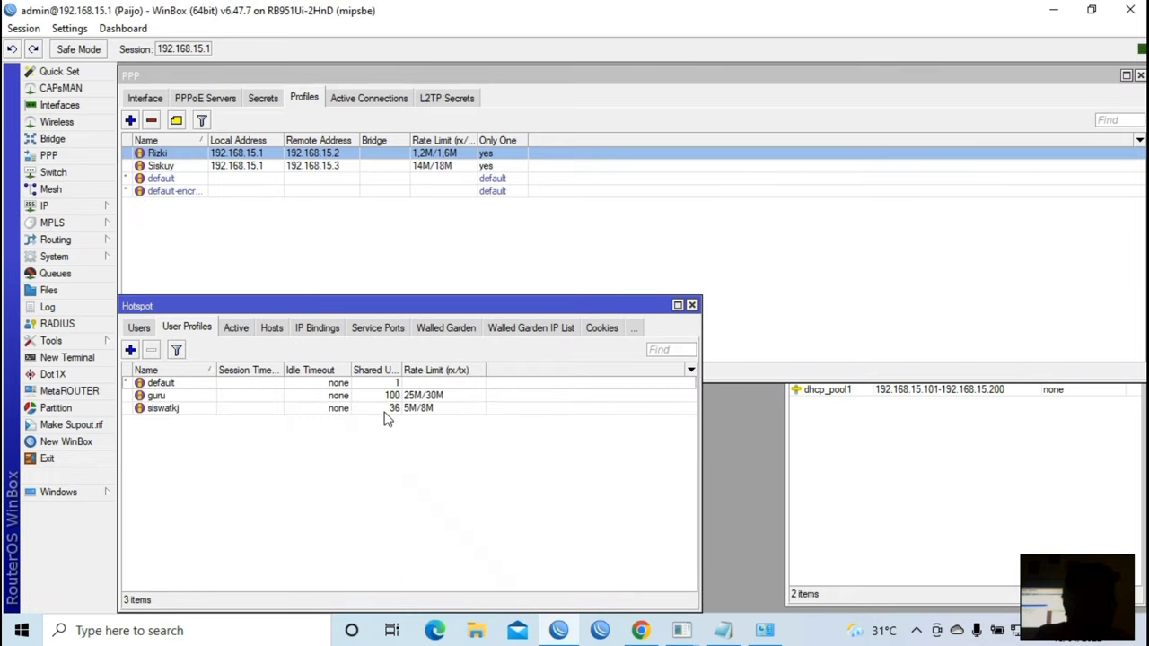
{"action": "double_click", "coordinate": [391, 410]}
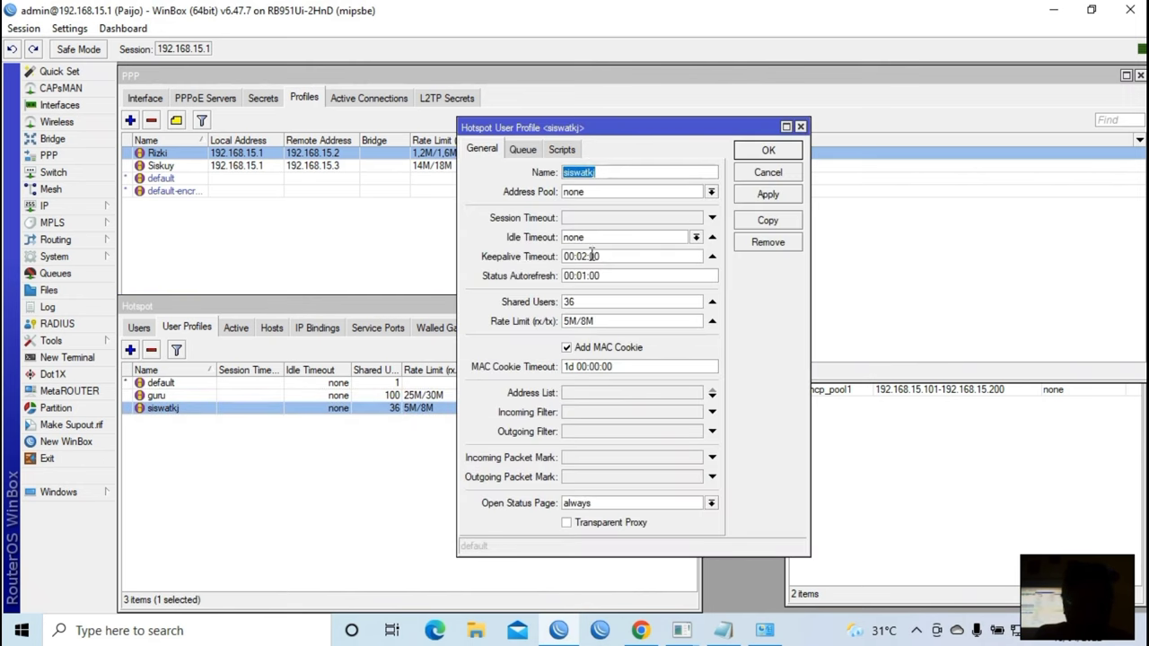
Copy the first PPP profile's 1,2M/1,6M limit into siswatkj's Rate Limit; dismiss the resulting error.
{"action": "double_click", "coordinate": [432, 154]}
{"action": "double_click", "coordinate": [564, 307]}
{"action": "key", "text": "ctrl+c"}
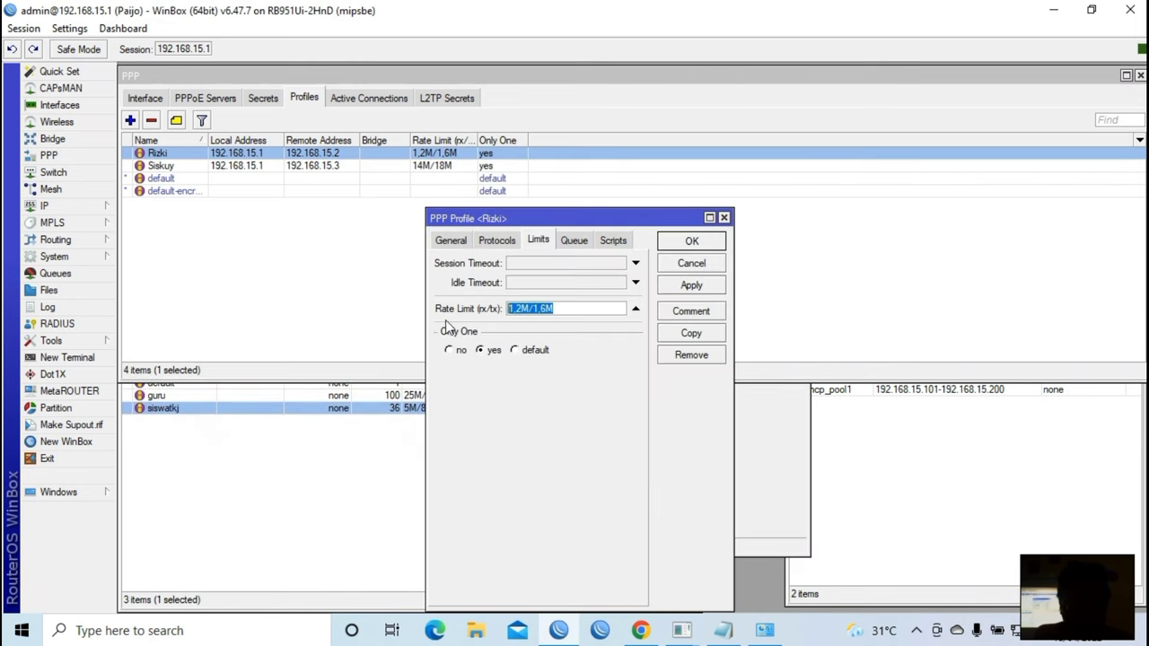
{"action": "left_click", "coordinate": [724, 218]}
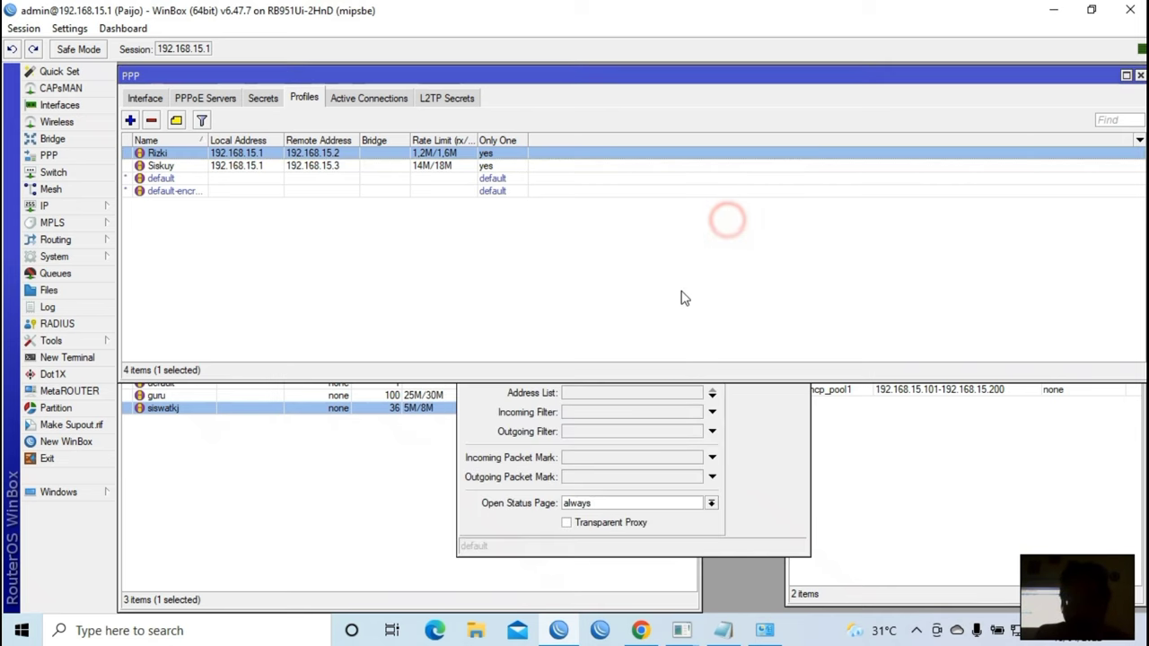
{"action": "left_click", "coordinate": [751, 451]}
{"action": "double_click", "coordinate": [649, 323]}
{"action": "key", "text": "ctrl+v"}
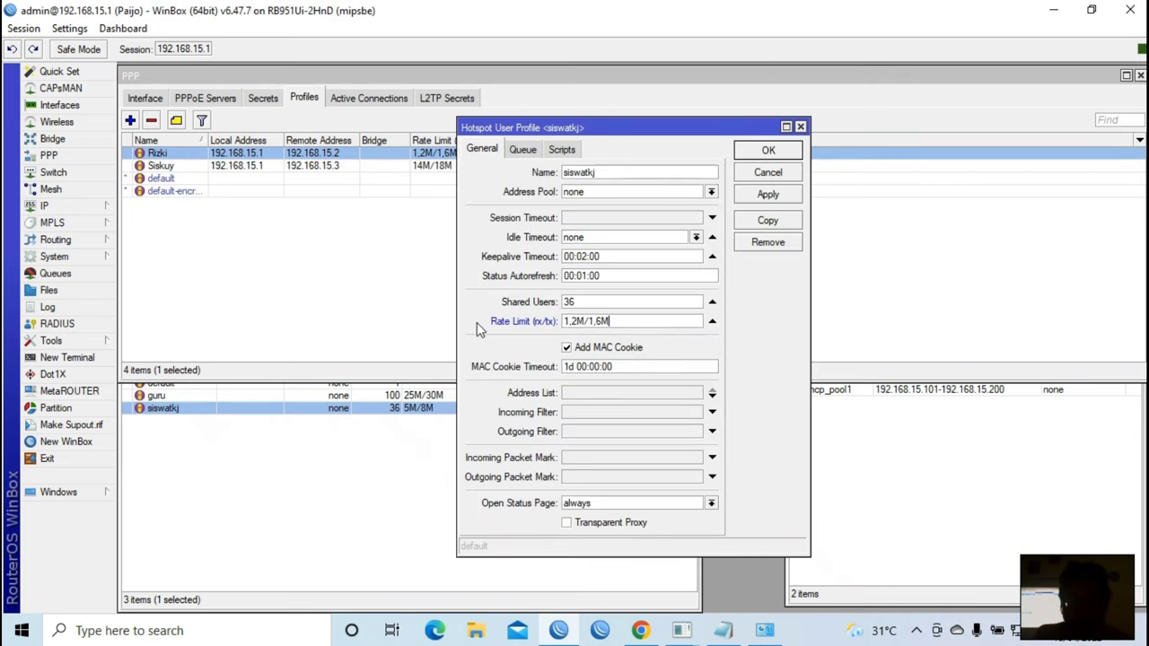
{"action": "left_click", "coordinate": [764, 197]}
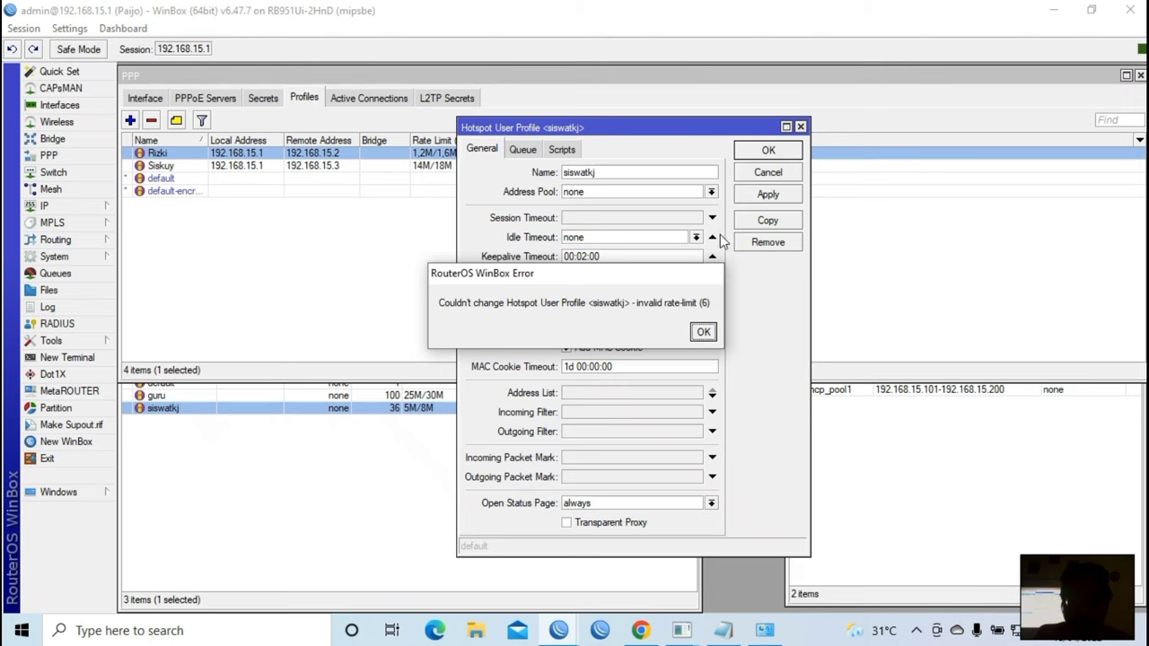
{"action": "left_click", "coordinate": [702, 332]}
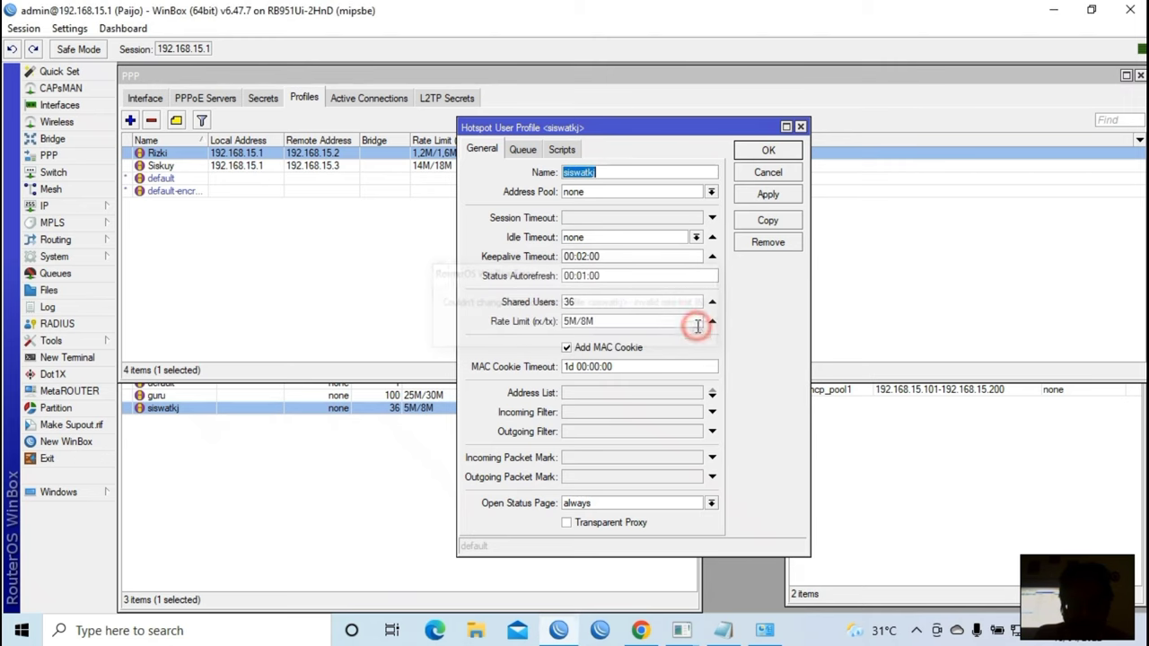
Paste 1,2M/1,6M into the rate limit again and dismiss the repeated invalid-value error.
{"action": "double_click", "coordinate": [631, 320]}
{"action": "key", "text": "ctrl+v"}
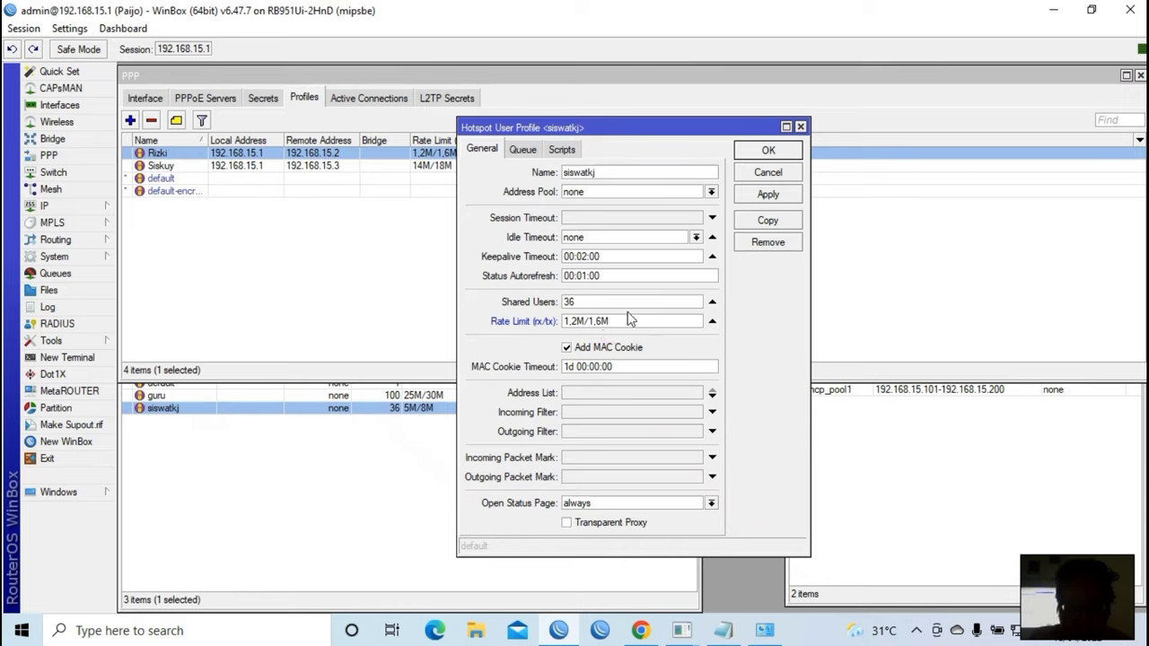
{"action": "left_click", "coordinate": [524, 153]}
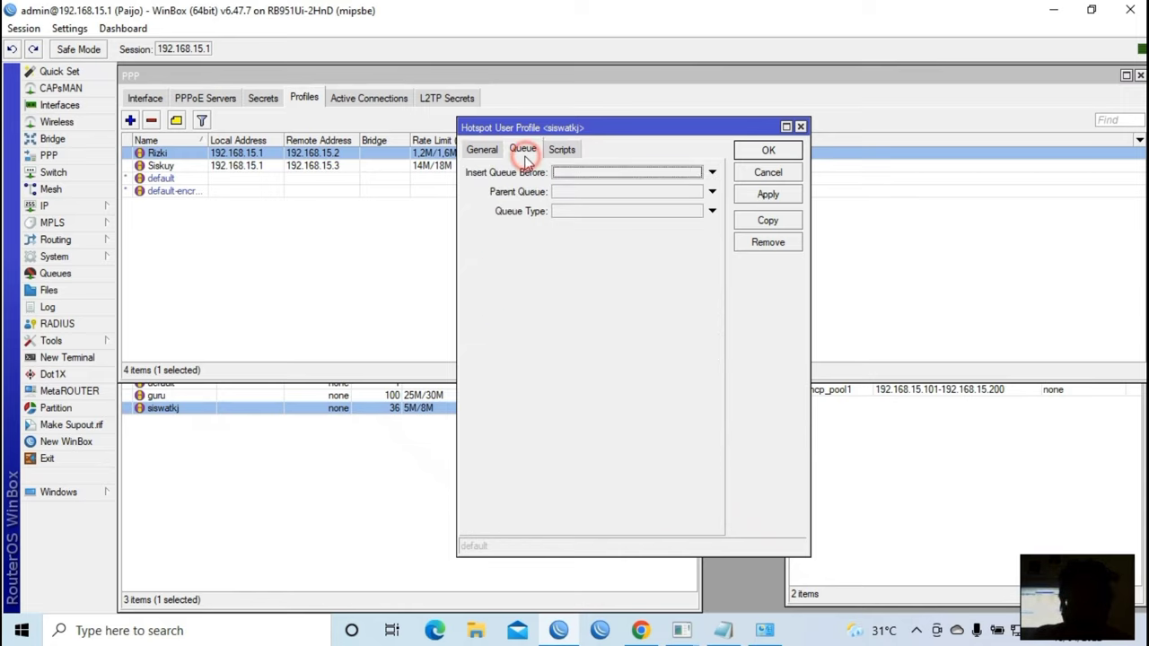
{"action": "left_click", "coordinate": [481, 149]}
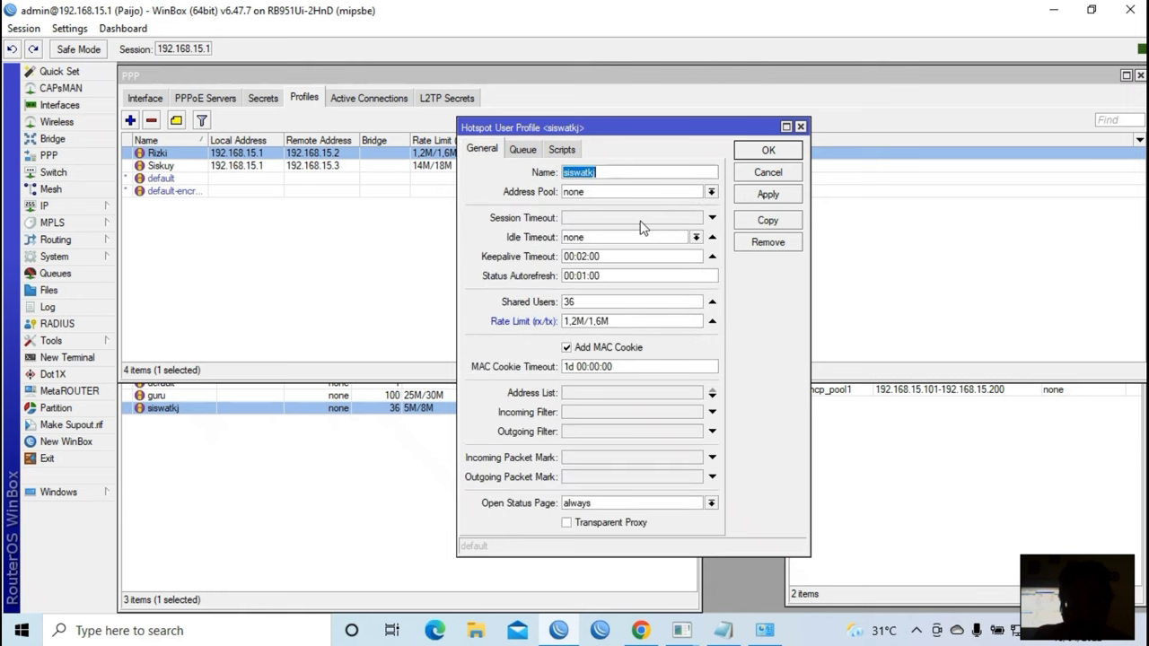
{"action": "left_click", "coordinate": [763, 196]}
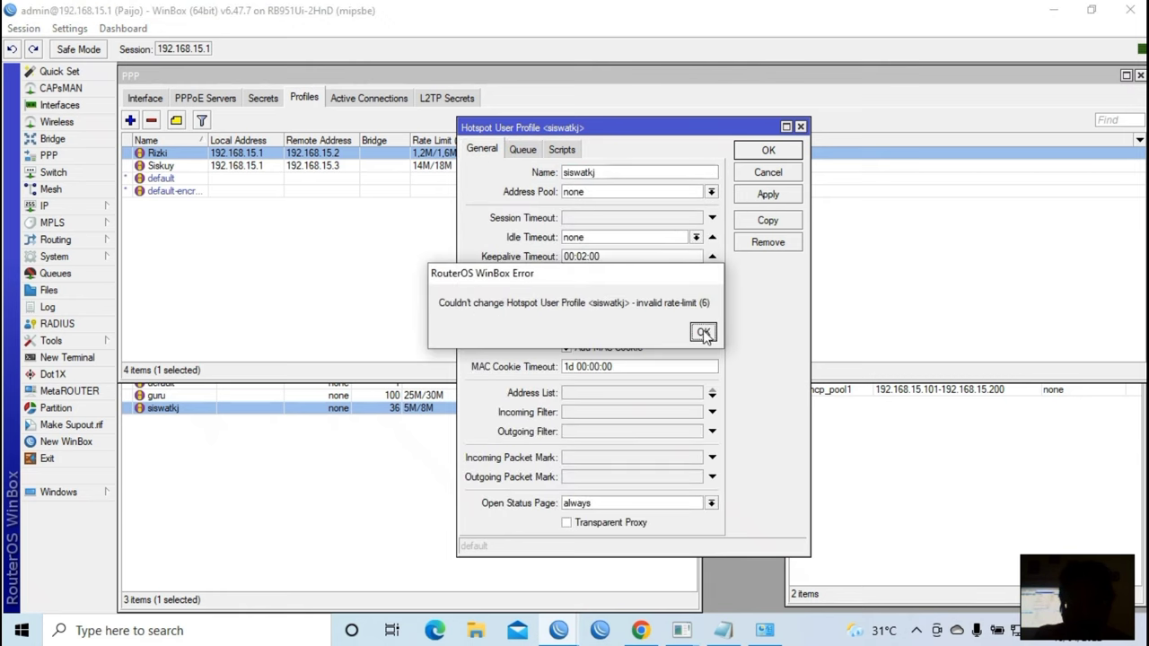
{"action": "left_click", "coordinate": [703, 332]}
Set the siswatkj rate limit to 1M/2M, apply it and close the profile.
{"action": "left_click_drag", "start_coordinate": [603, 321], "coordinate": [530, 326]}
{"action": "key", "text": "ctrl+v"}
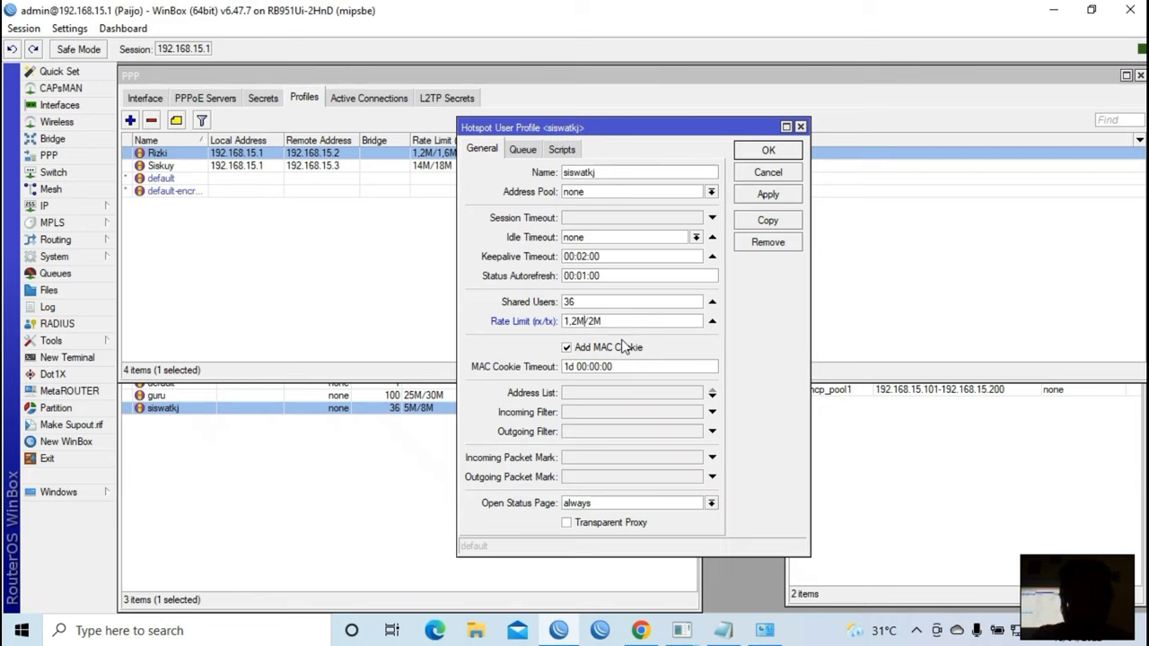
{"action": "key", "text": "BackSpace"}
{"action": "left_click", "coordinate": [763, 194]}
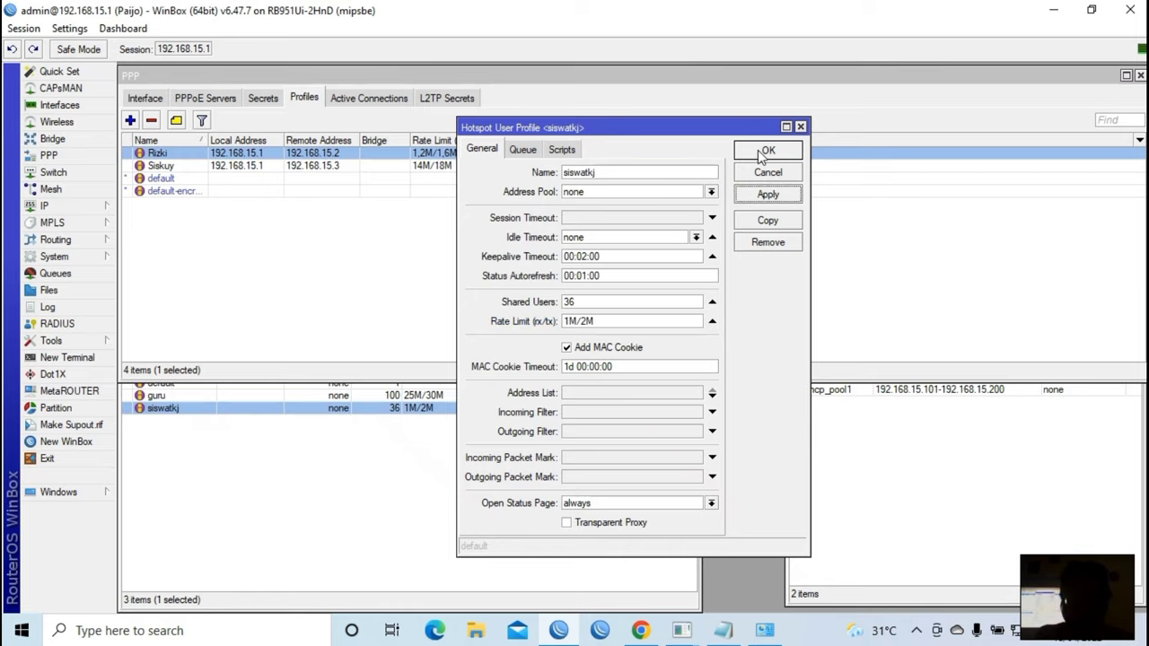
{"action": "left_click", "coordinate": [765, 152]}
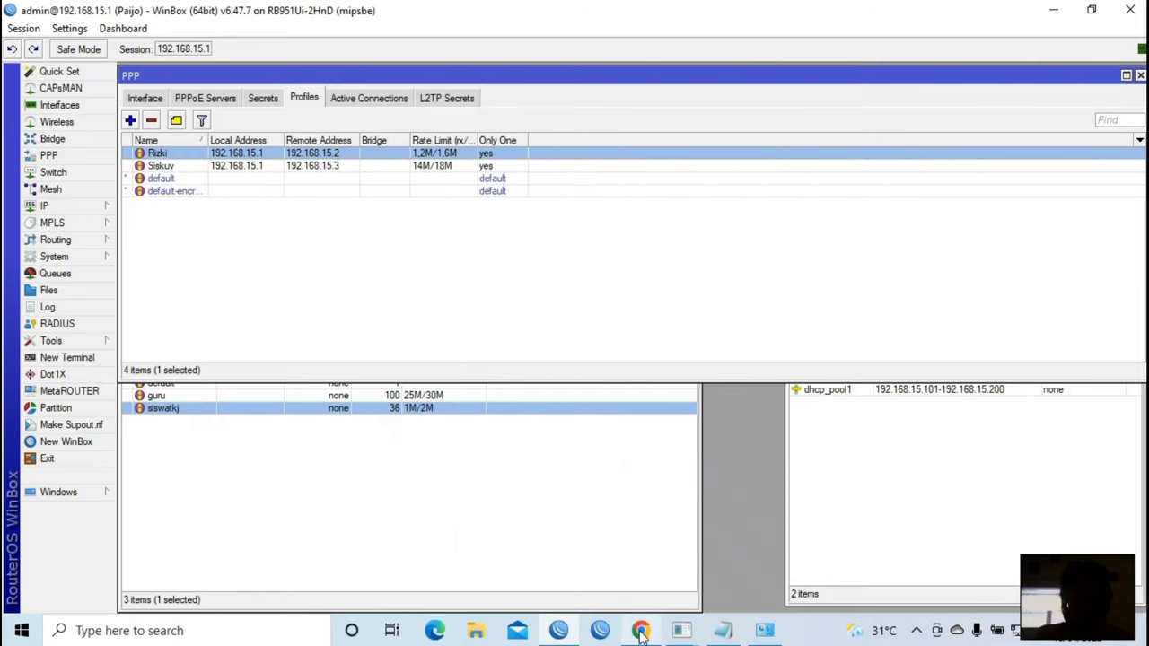
{"action": "left_click", "coordinate": [641, 631]}
Log out of the current hotspot session from its status page.
{"action": "left_click", "coordinate": [519, 16]}
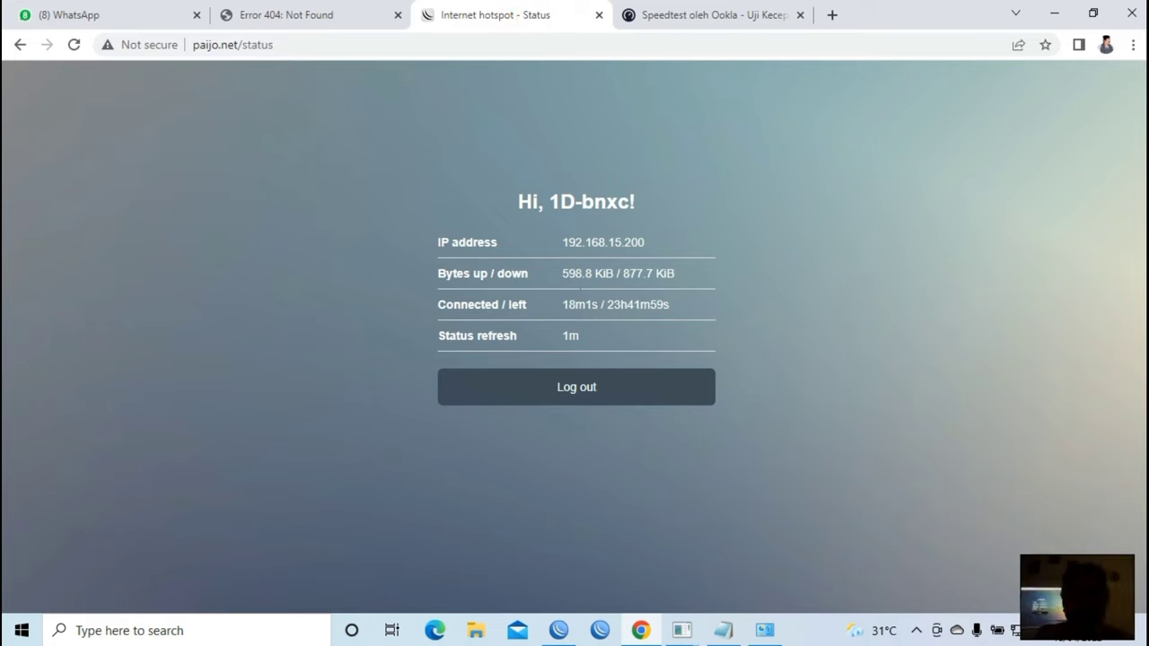
{"action": "left_click", "coordinate": [597, 398]}
{"action": "left_click", "coordinate": [574, 409]}
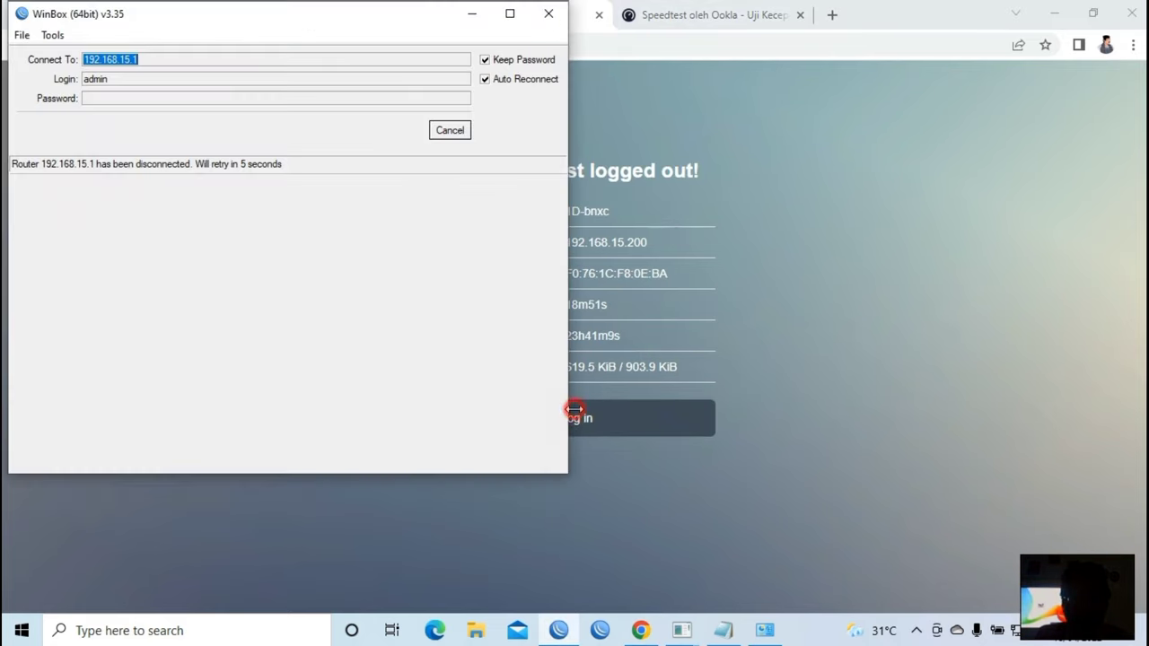
{"action": "left_click", "coordinate": [579, 420]}
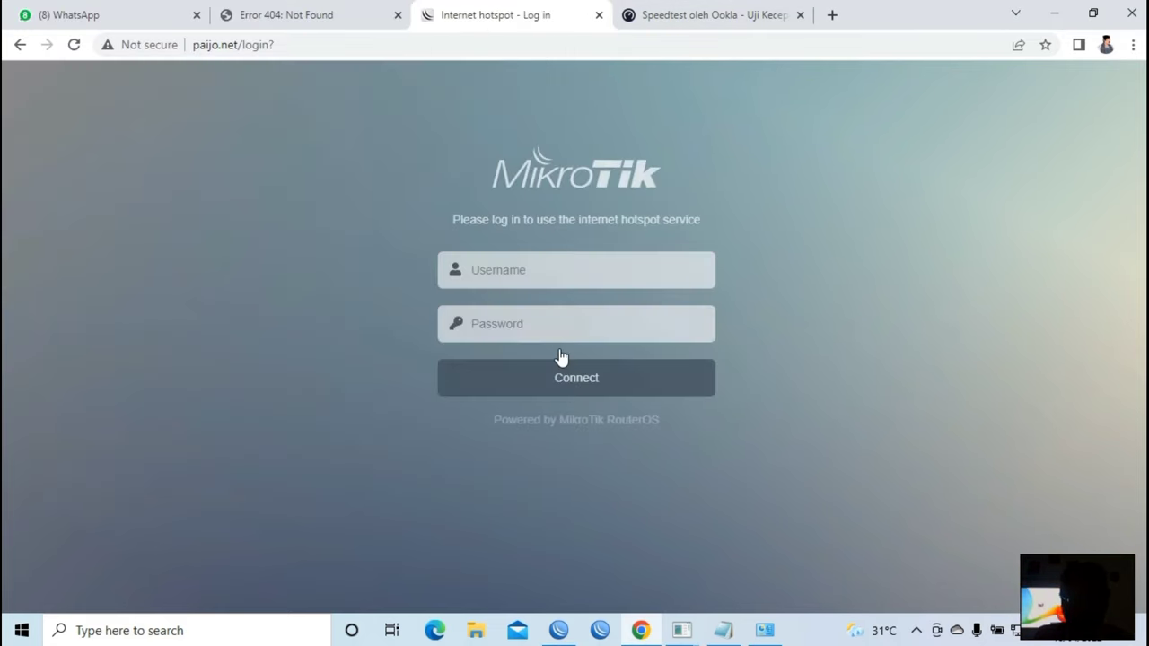
Log back into the hotspot as user tkj with its password and start a new Speedtest.
{"action": "left_click", "coordinate": [535, 271]}
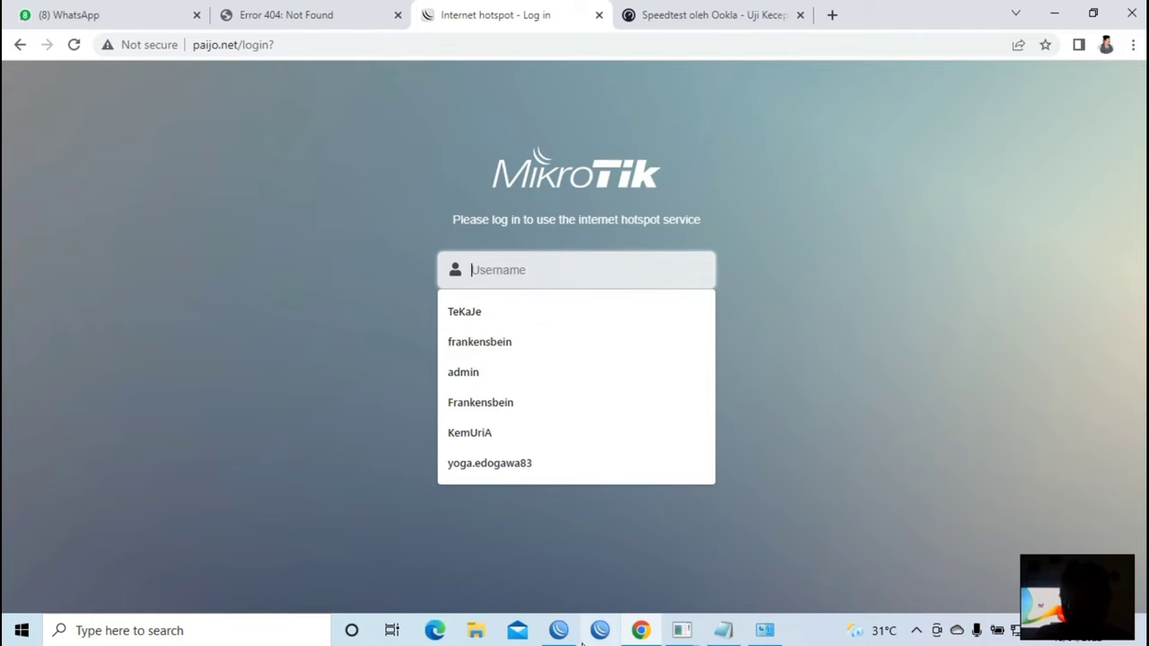
{"action": "left_click", "coordinate": [558, 630]}
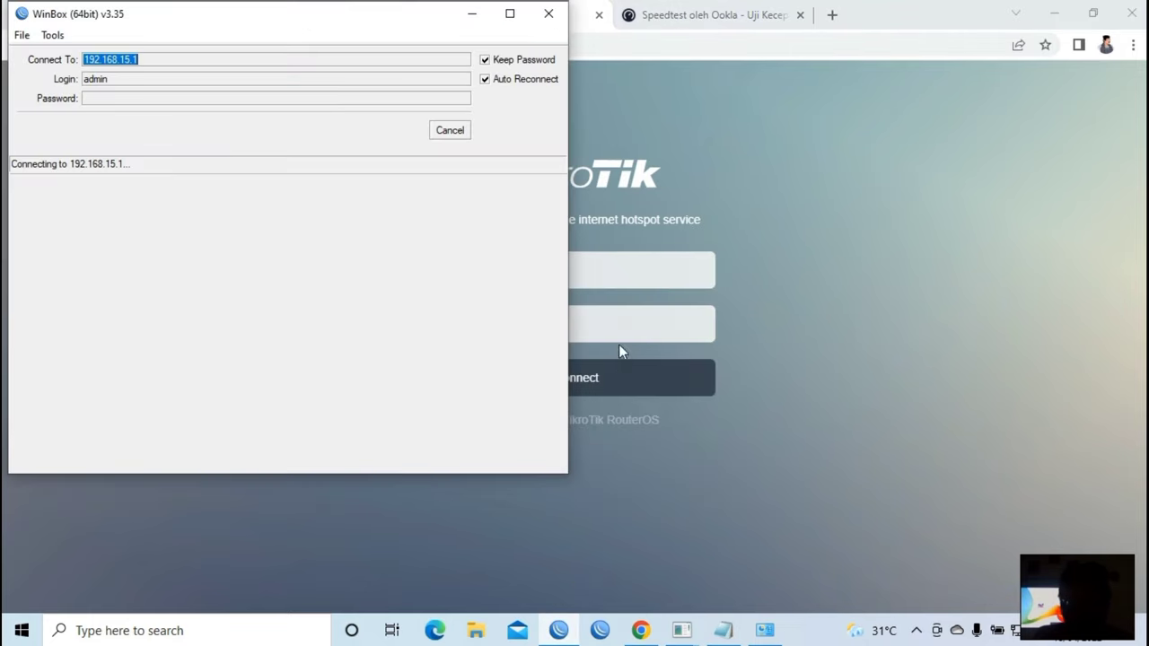
{"action": "left_click", "coordinate": [620, 272]}
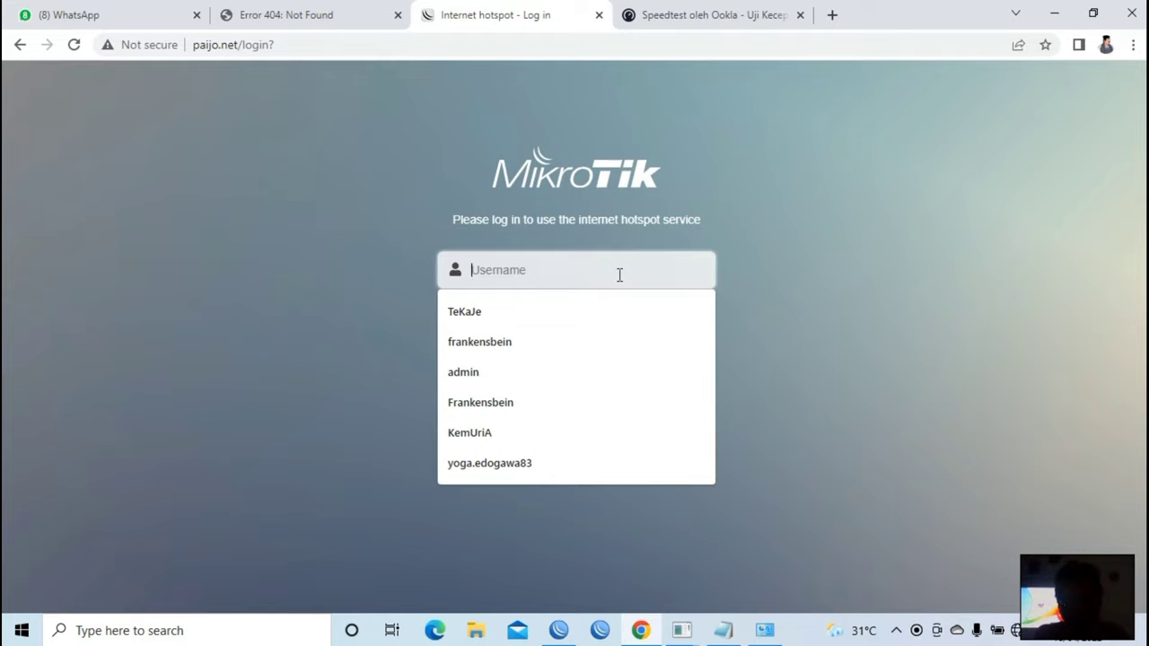
{"action": "key", "text": "Tab"}
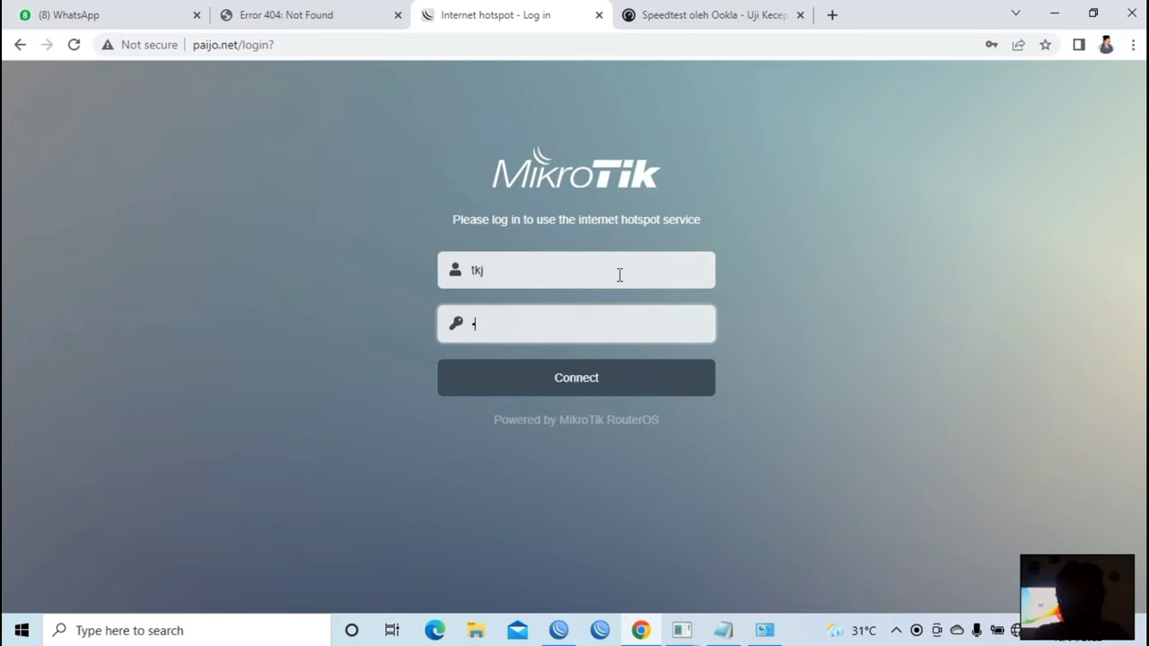
{"action": "left_click", "coordinate": [596, 386]}
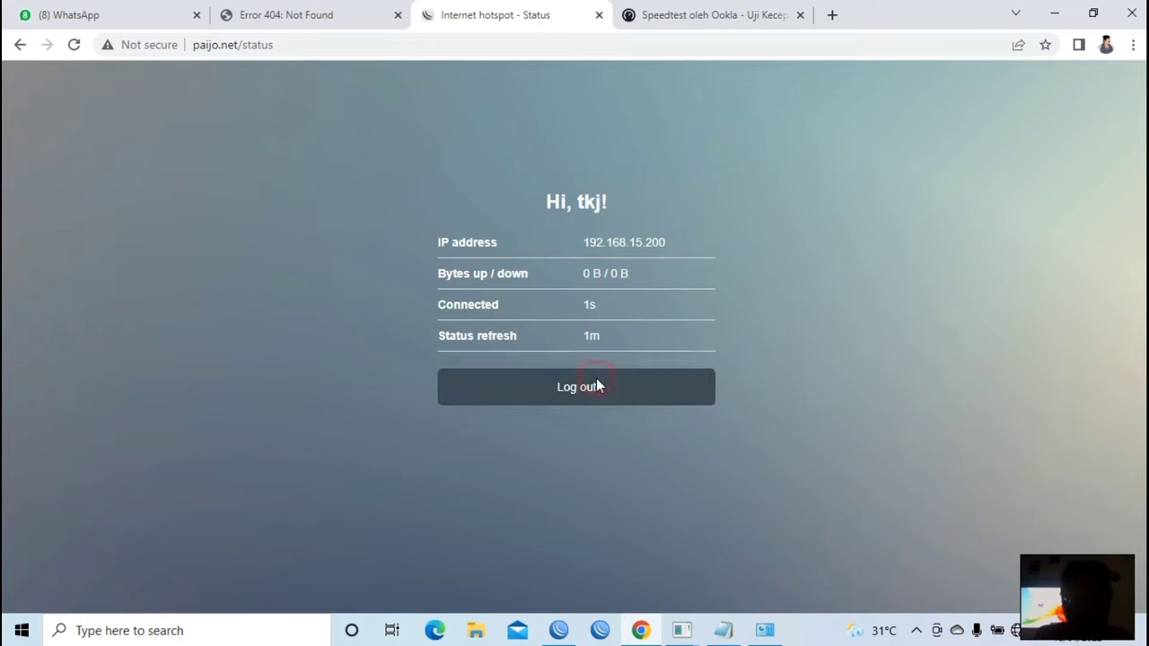
{"action": "left_click", "coordinate": [715, 12]}
{"action": "left_click", "coordinate": [286, 355]}
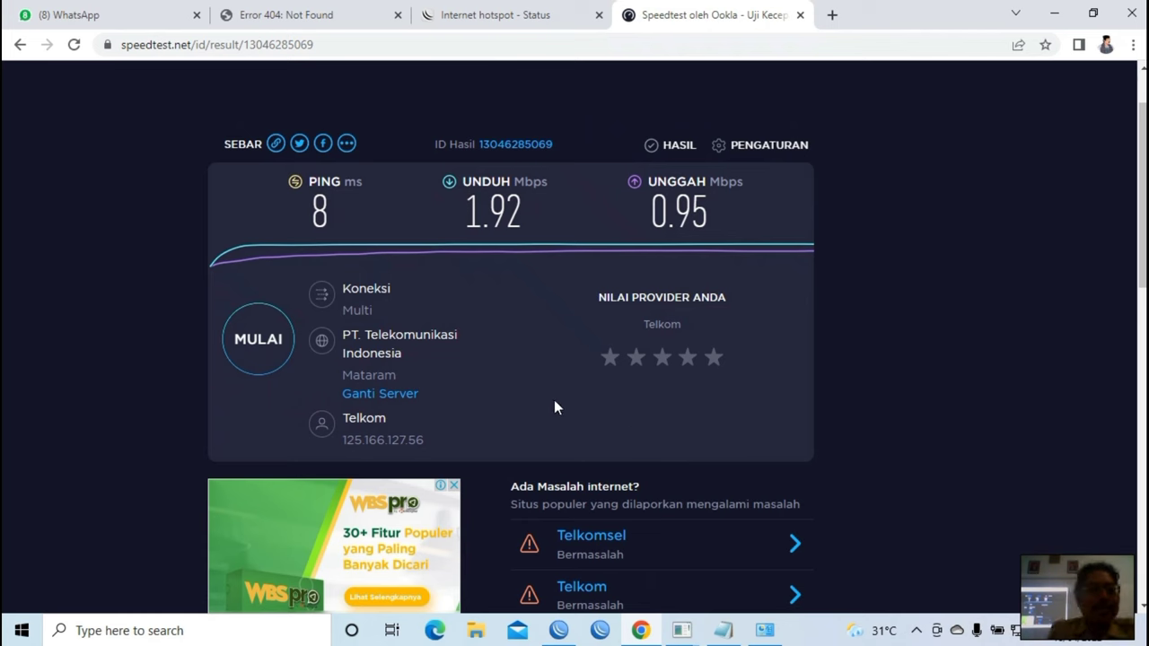
Return to WinBox after the test reads 8 ms ping, 1.92 Mbps down, 0.95 Mbps up.
{"action": "key", "text": "alt+Tab"}
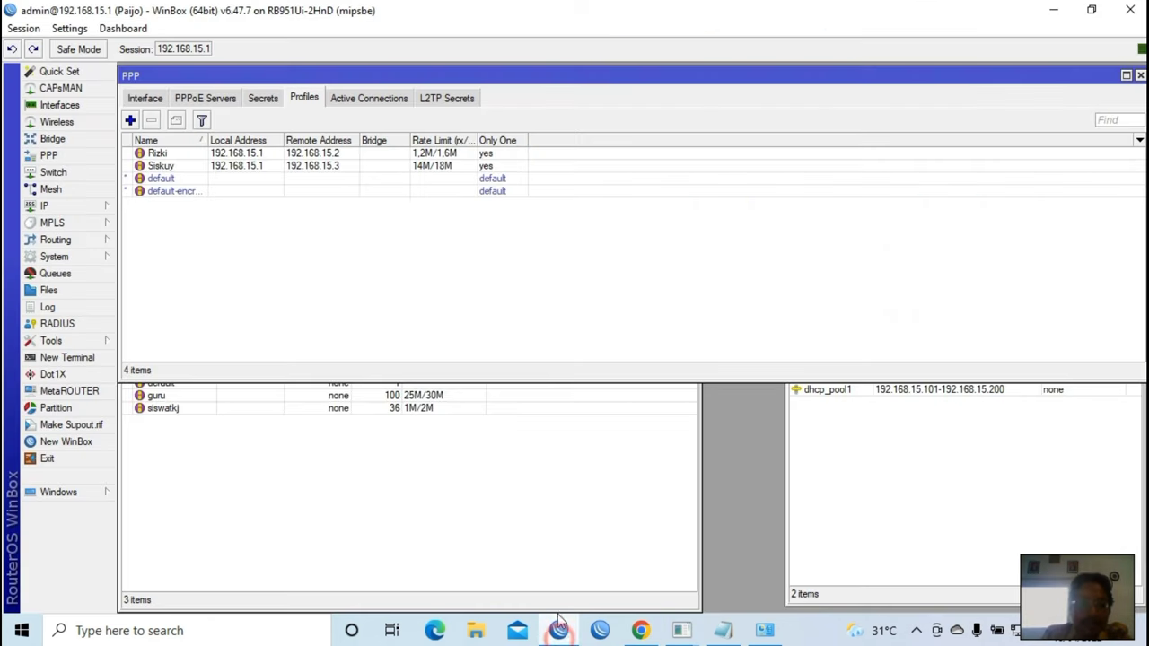
{"action": "left_click", "coordinate": [279, 210]}
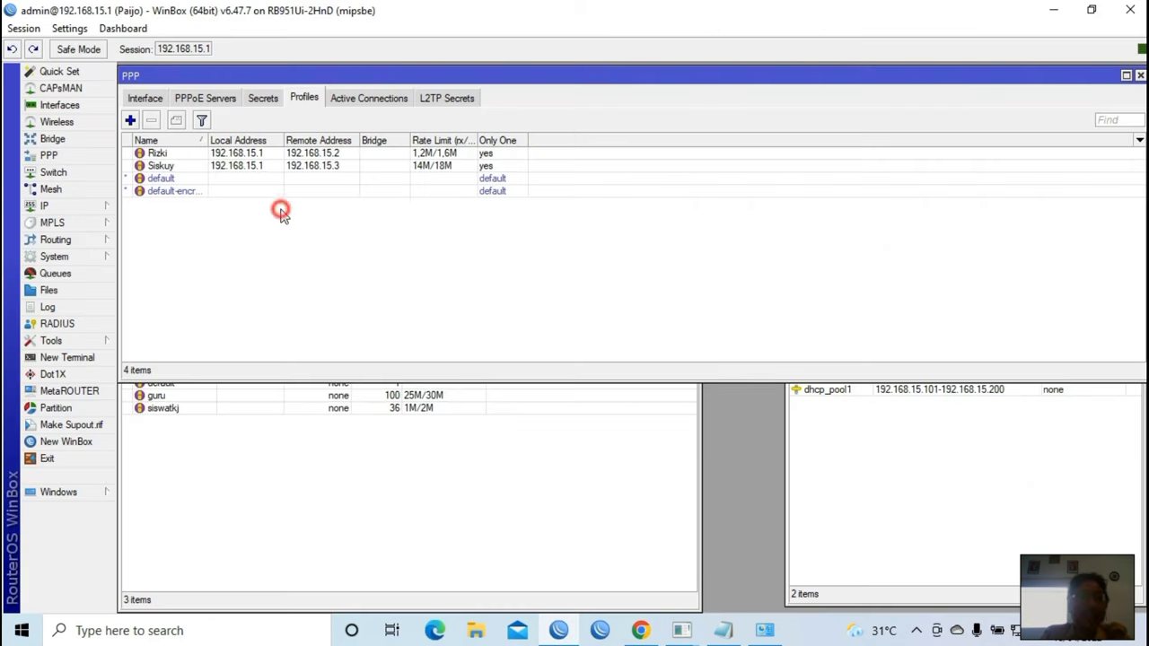
{"action": "left_click", "coordinate": [205, 100]}
{"action": "left_click", "coordinate": [149, 100]}
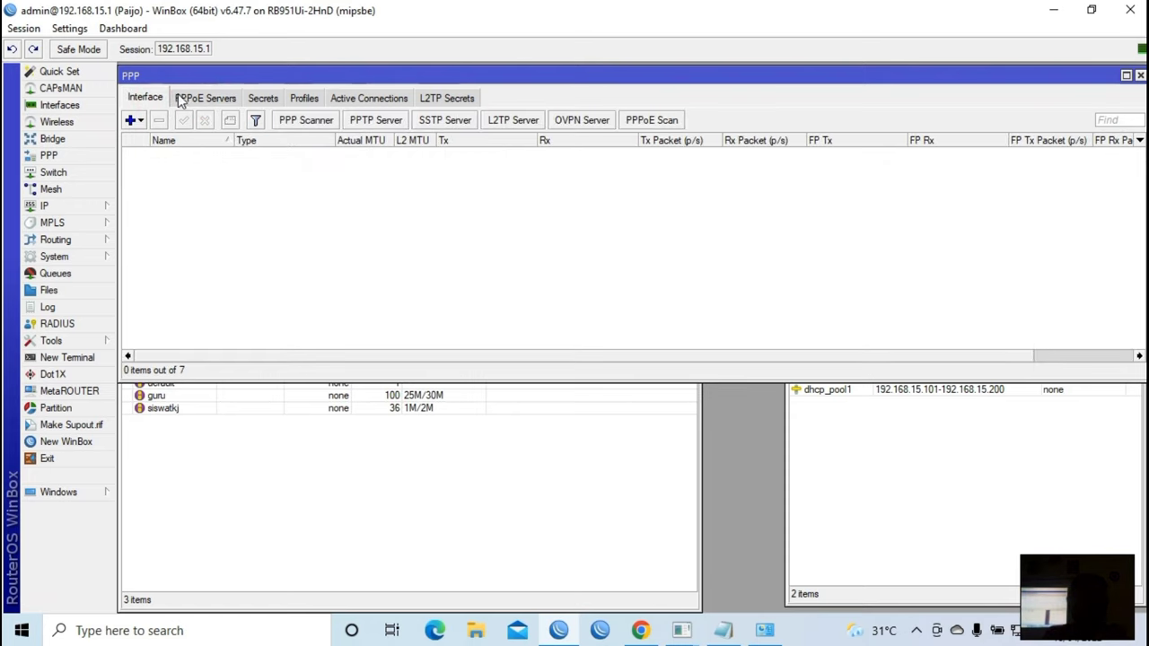
{"action": "left_click", "coordinate": [195, 97]}
{"action": "left_click", "coordinate": [284, 97]}
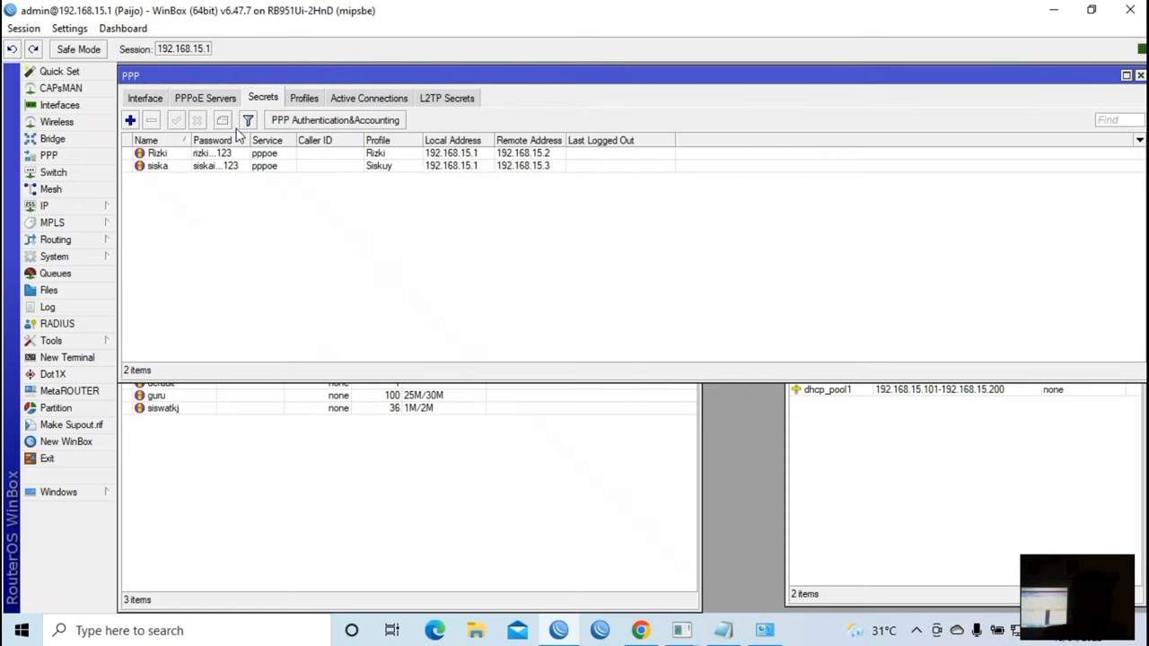
{"action": "left_click", "coordinate": [206, 98]}
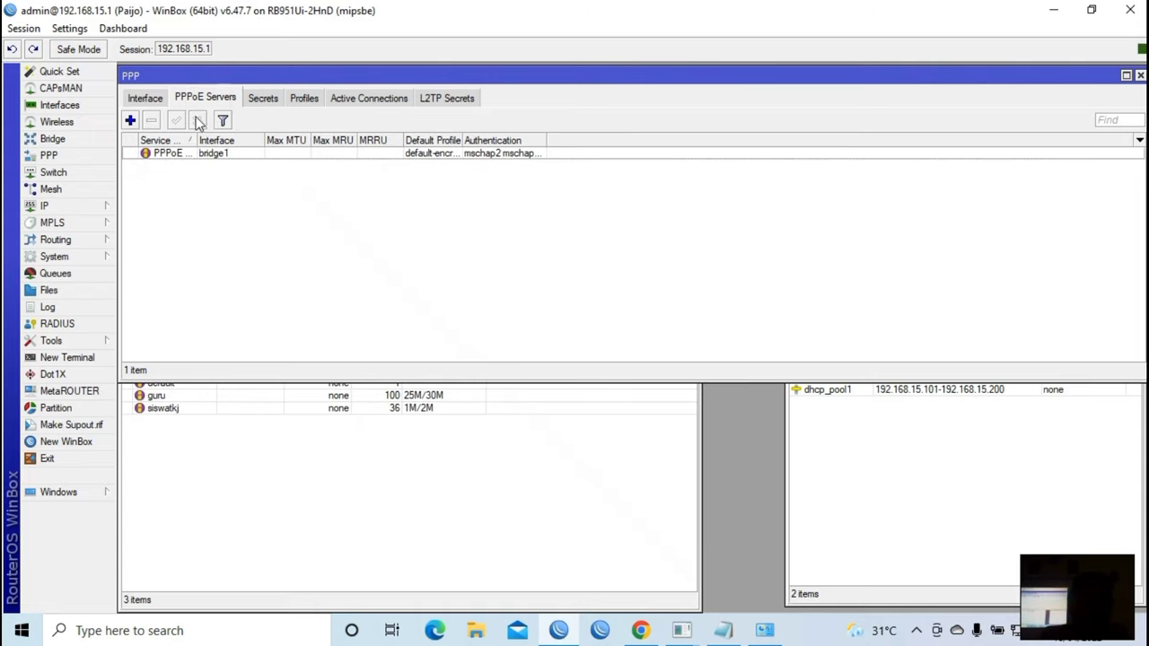
{"action": "left_click_drag", "start_coordinate": [191, 141], "coordinate": [244, 141]}
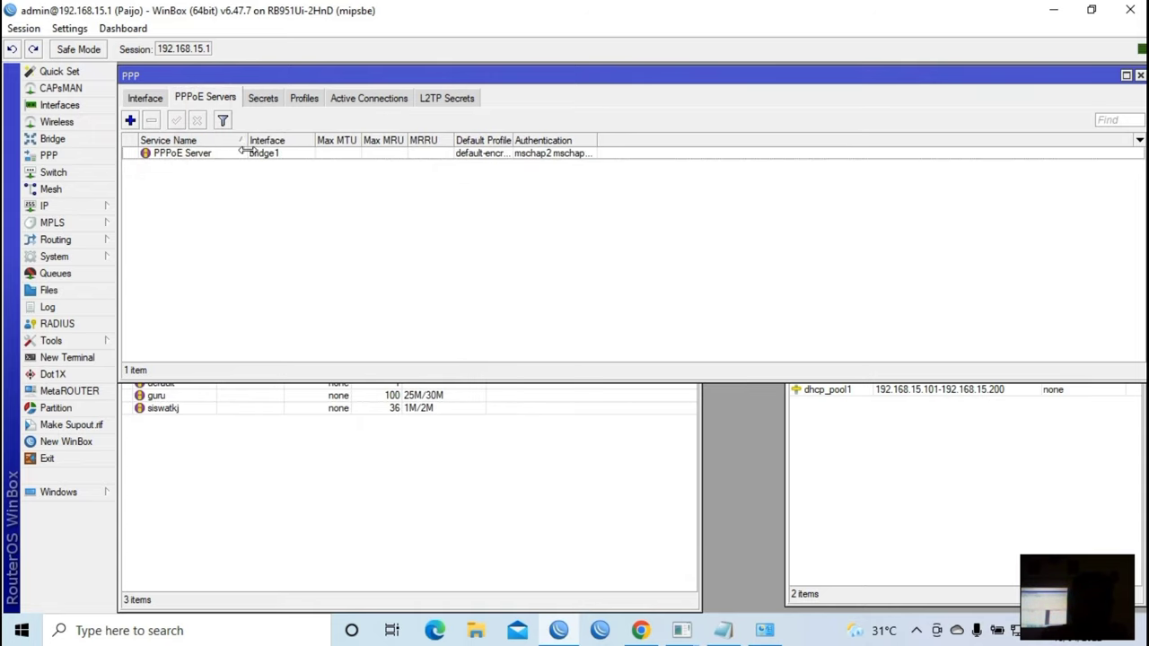
{"action": "double_click", "coordinate": [196, 157]}
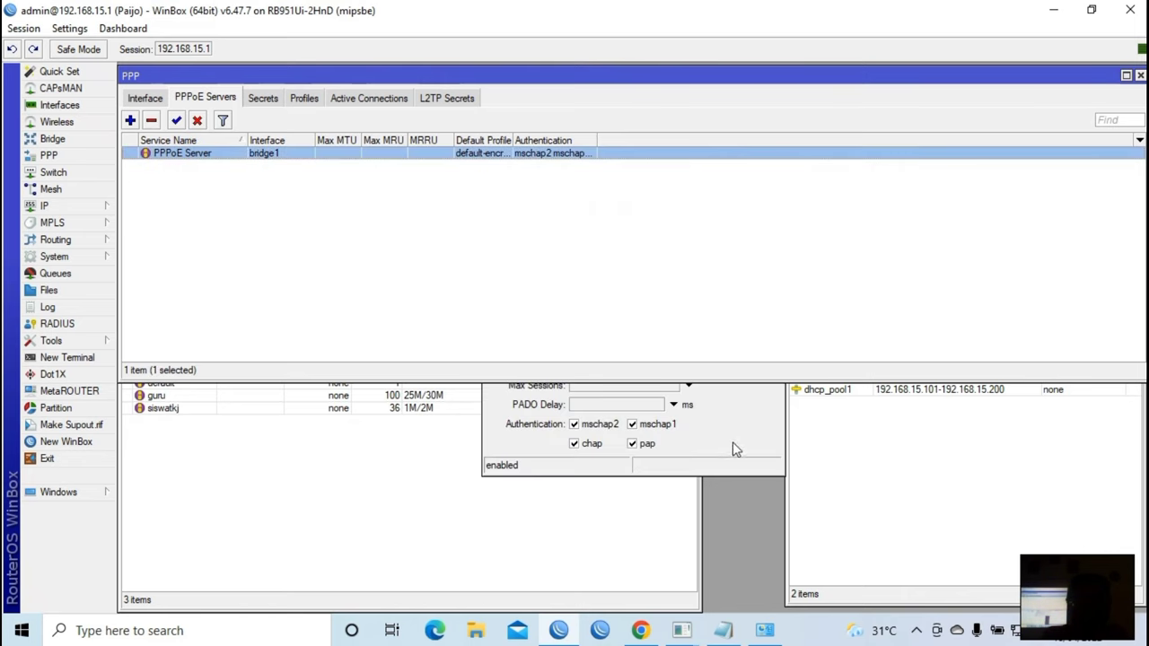
{"action": "left_click", "coordinate": [733, 443]}
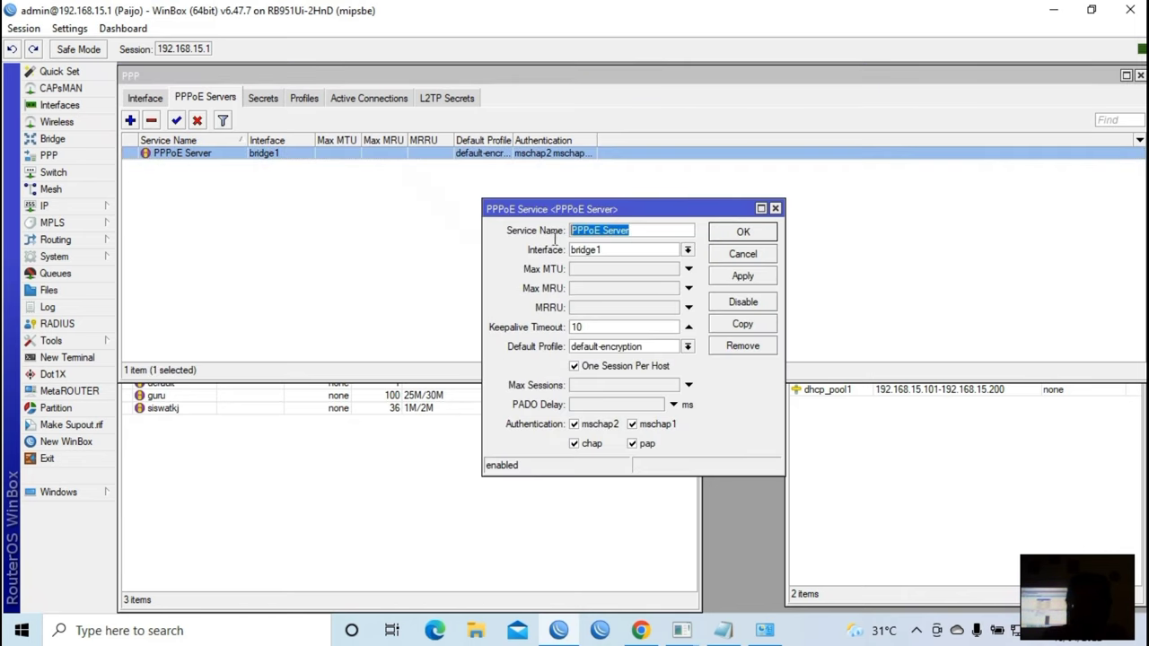
{"action": "left_click", "coordinate": [735, 254]}
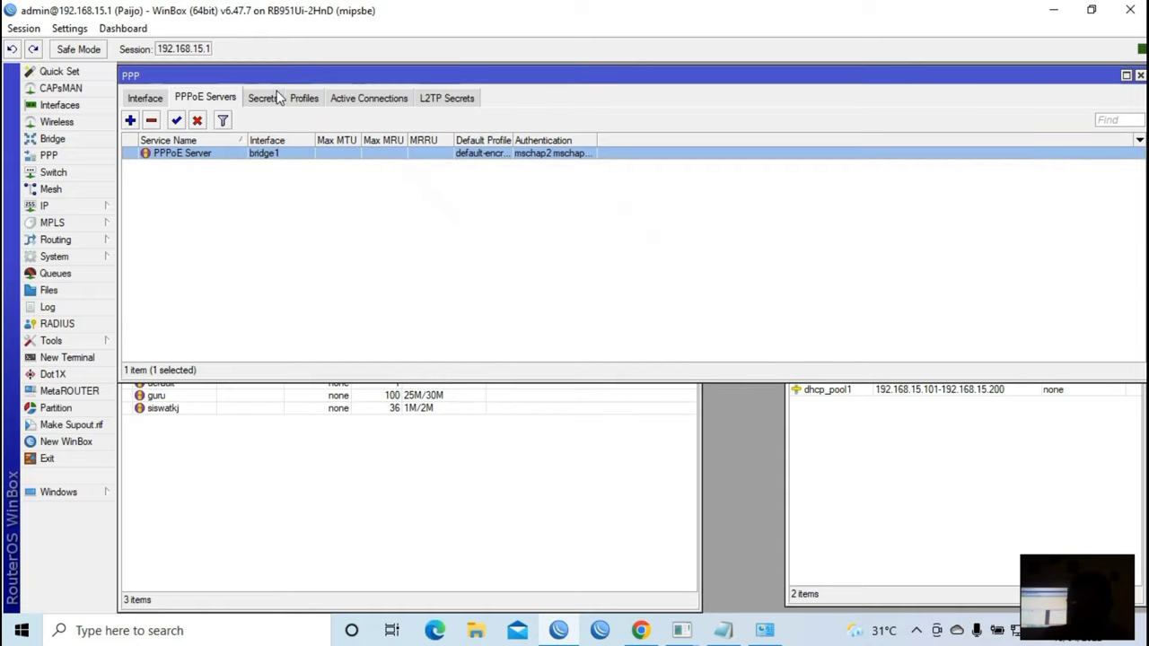
{"action": "left_click", "coordinate": [304, 98]}
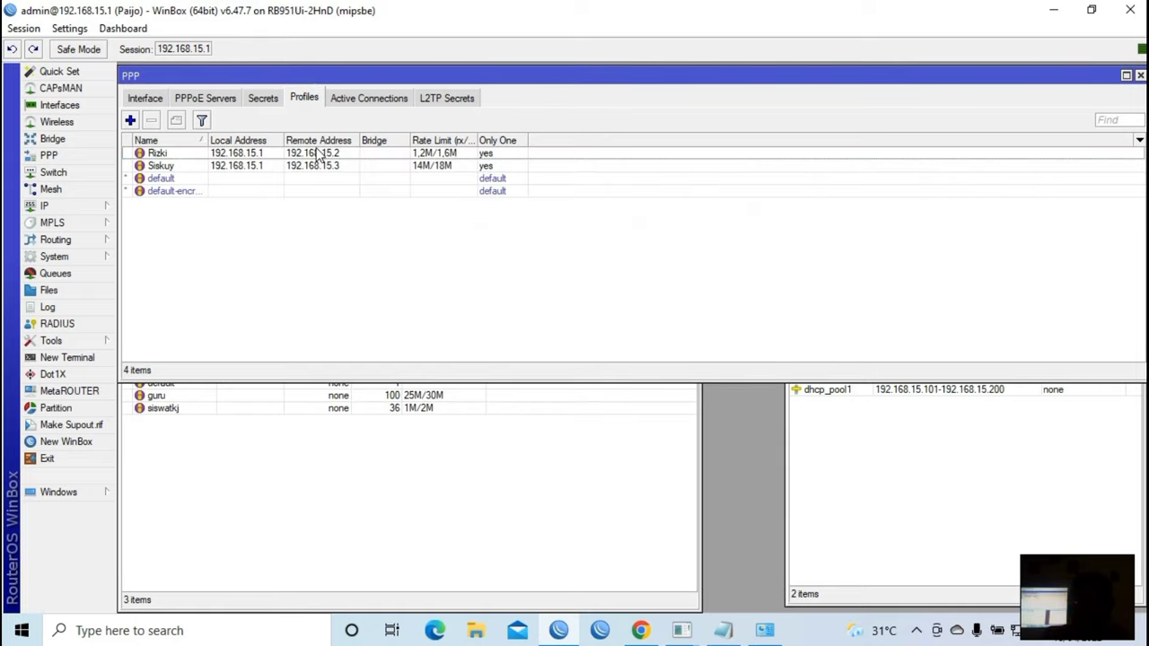
Open the first PPP secret's settings from the PPP Secrets list.
{"action": "left_click", "coordinate": [316, 156]}
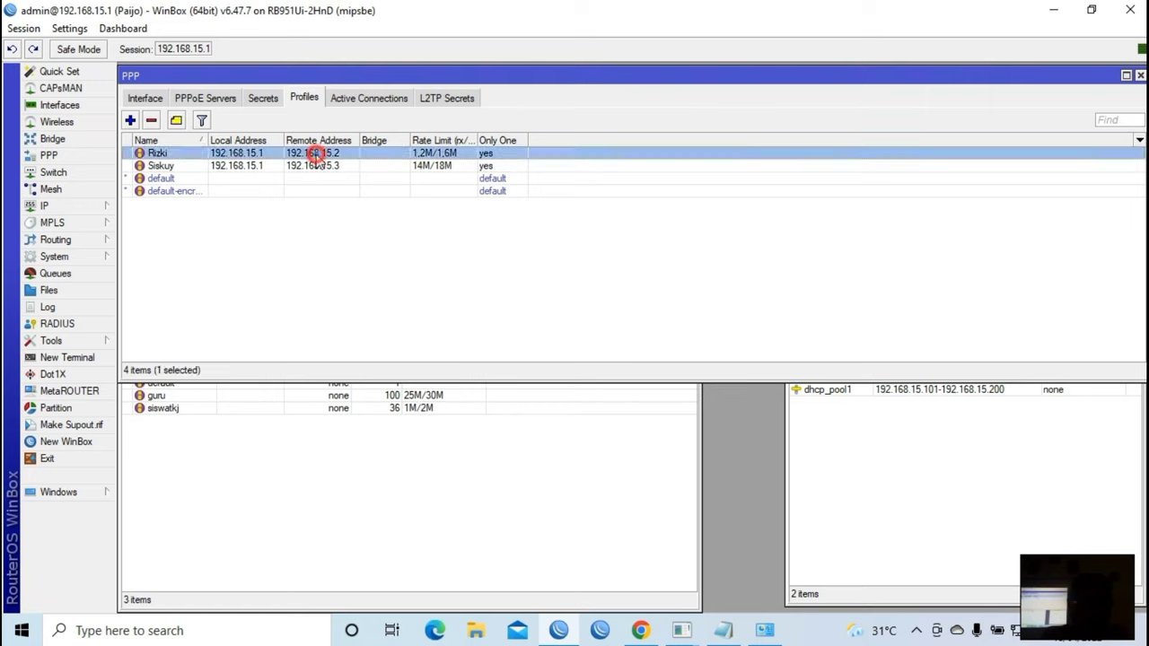
{"action": "left_click", "coordinate": [264, 98]}
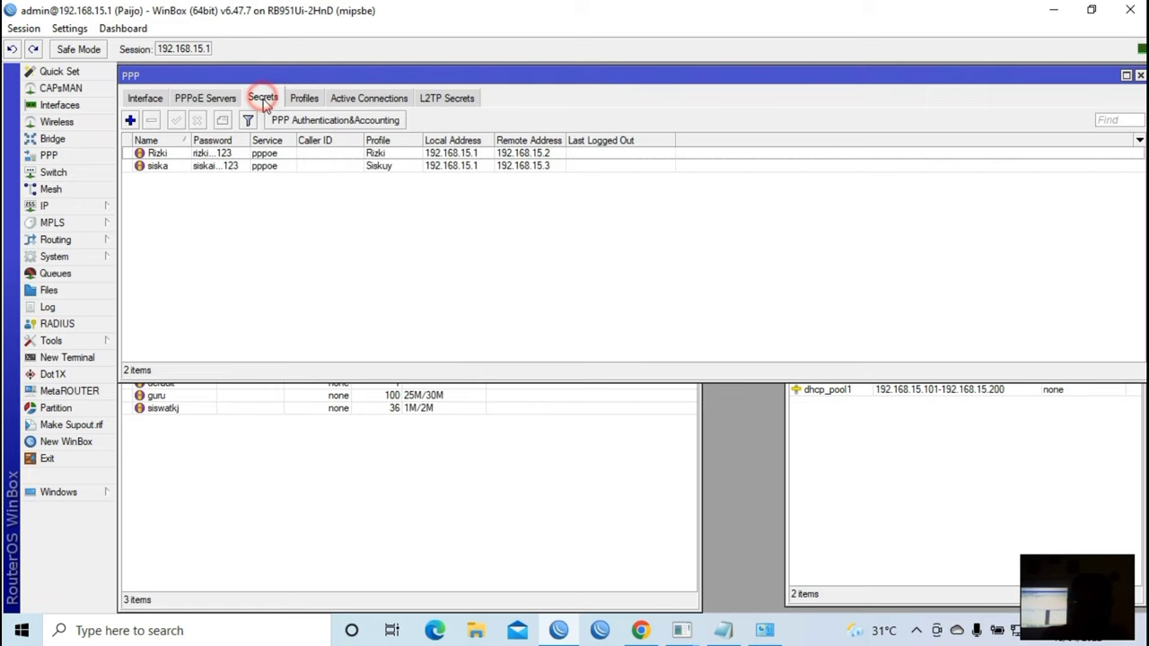
{"action": "double_click", "coordinate": [204, 156]}
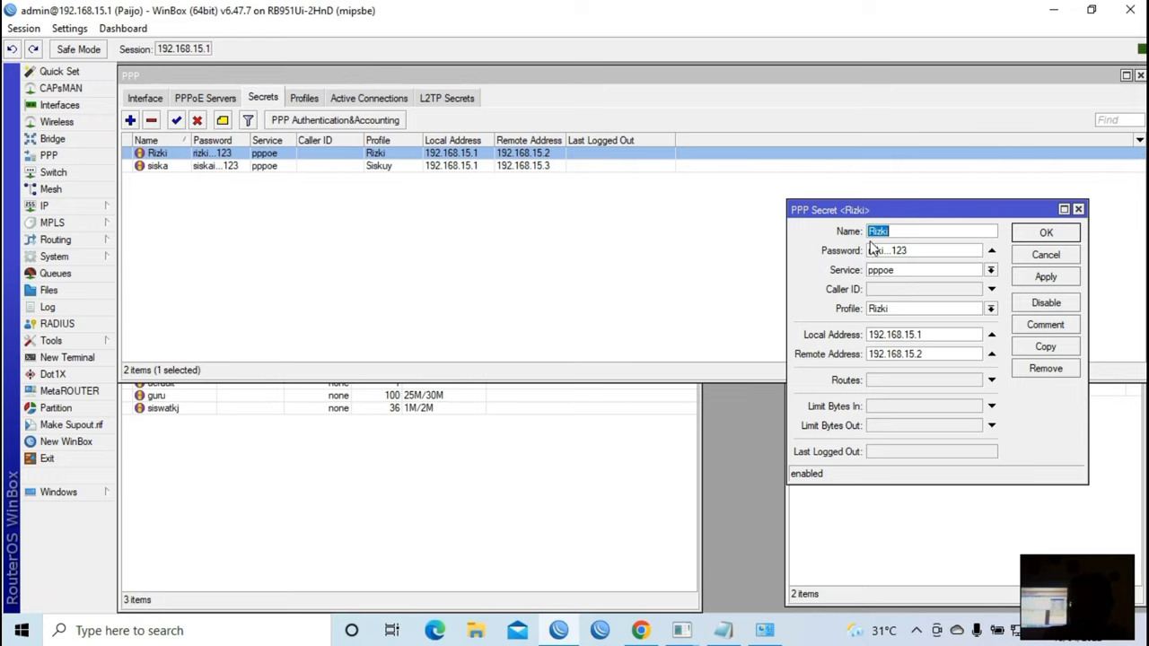
{"action": "left_click", "coordinate": [885, 248]}
{"action": "left_click", "coordinate": [903, 355]}
{"action": "left_click", "coordinate": [908, 333]}
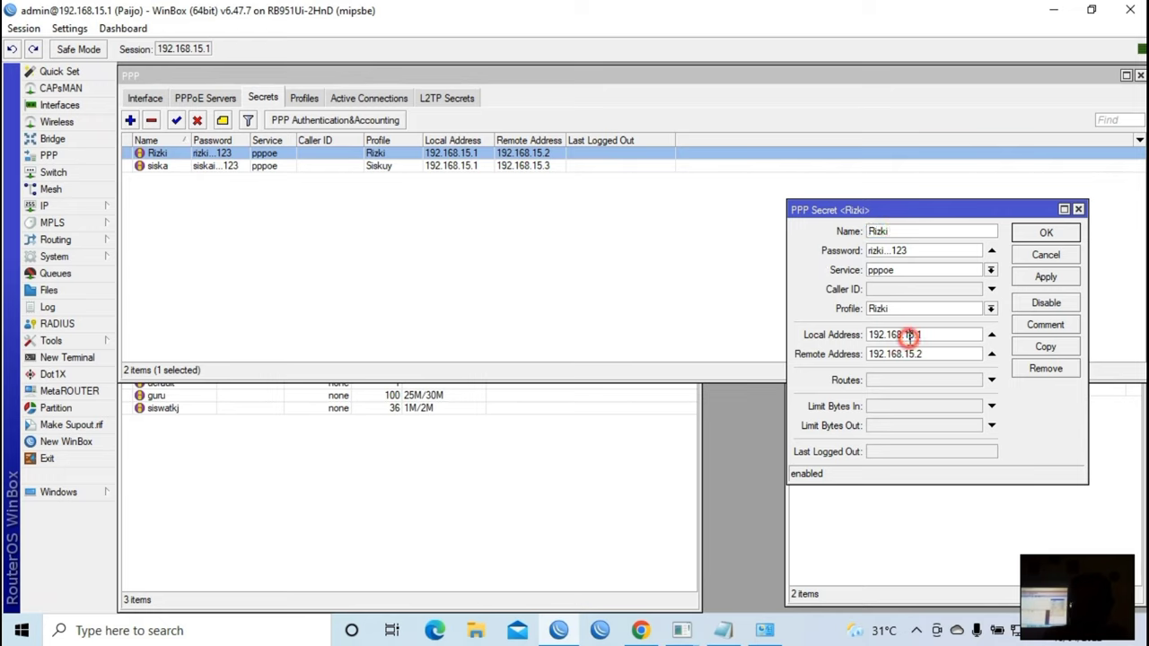
{"action": "left_click", "coordinate": [885, 249]}
{"action": "left_click", "coordinate": [875, 232]}
Close the IP Pool list and PPP Secret dialog, then show Chrome's hotspot status page.
{"action": "left_click", "coordinate": [199, 80]}
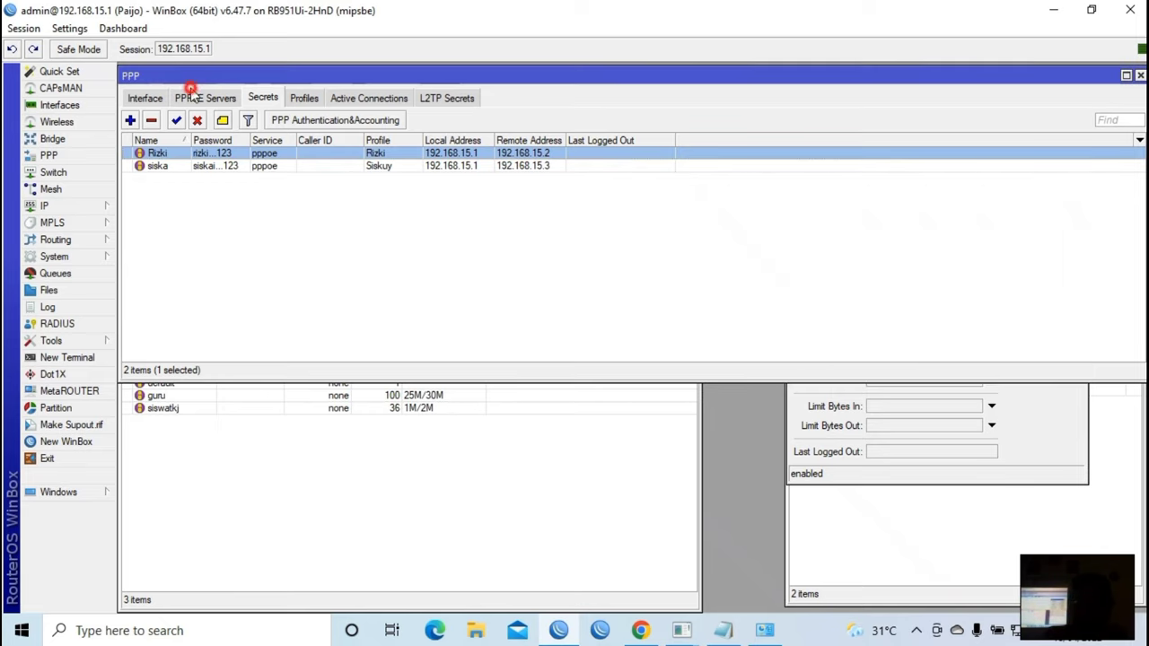
{"action": "left_click", "coordinate": [205, 98]}
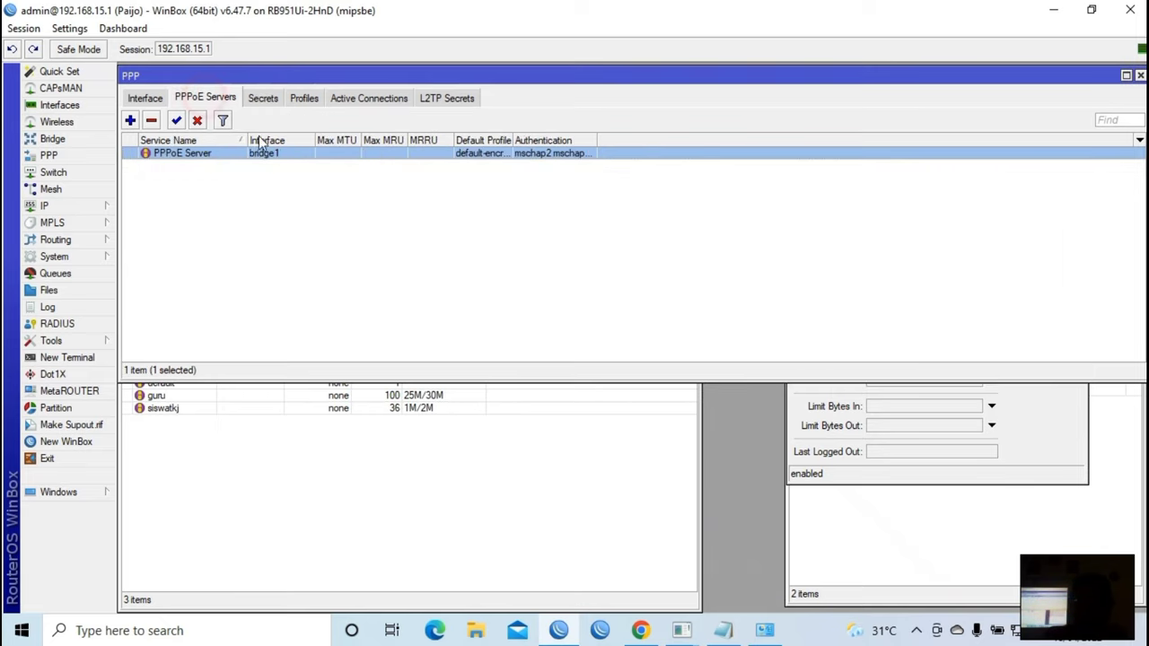
{"action": "left_click", "coordinate": [1022, 531]}
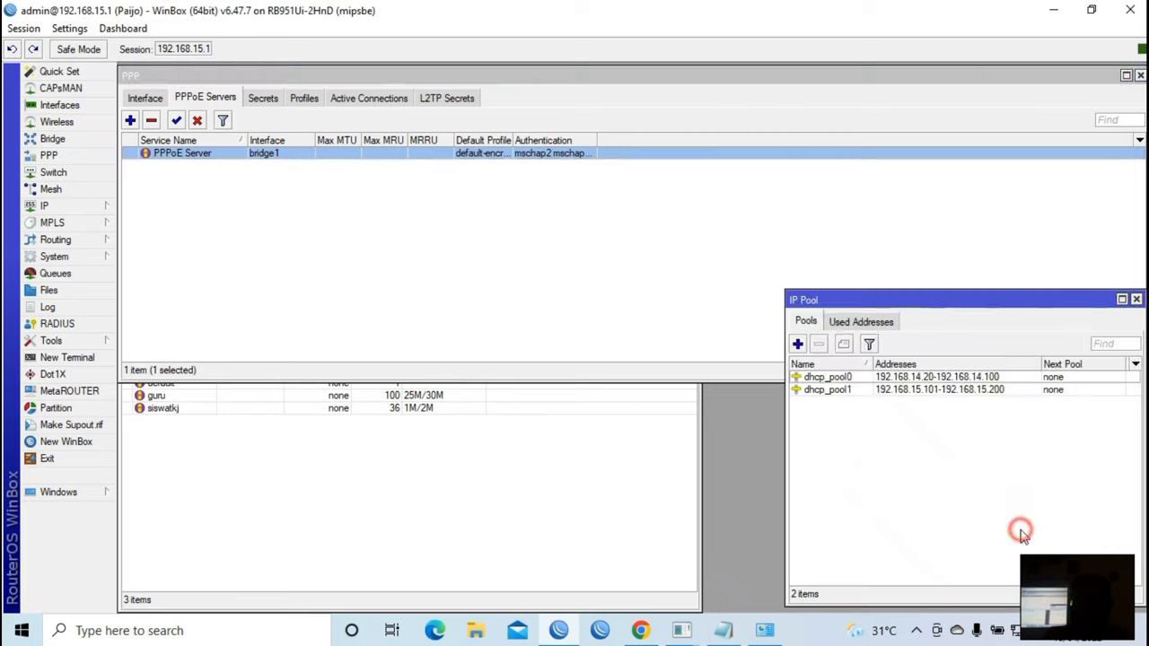
{"action": "left_click", "coordinate": [1137, 299]}
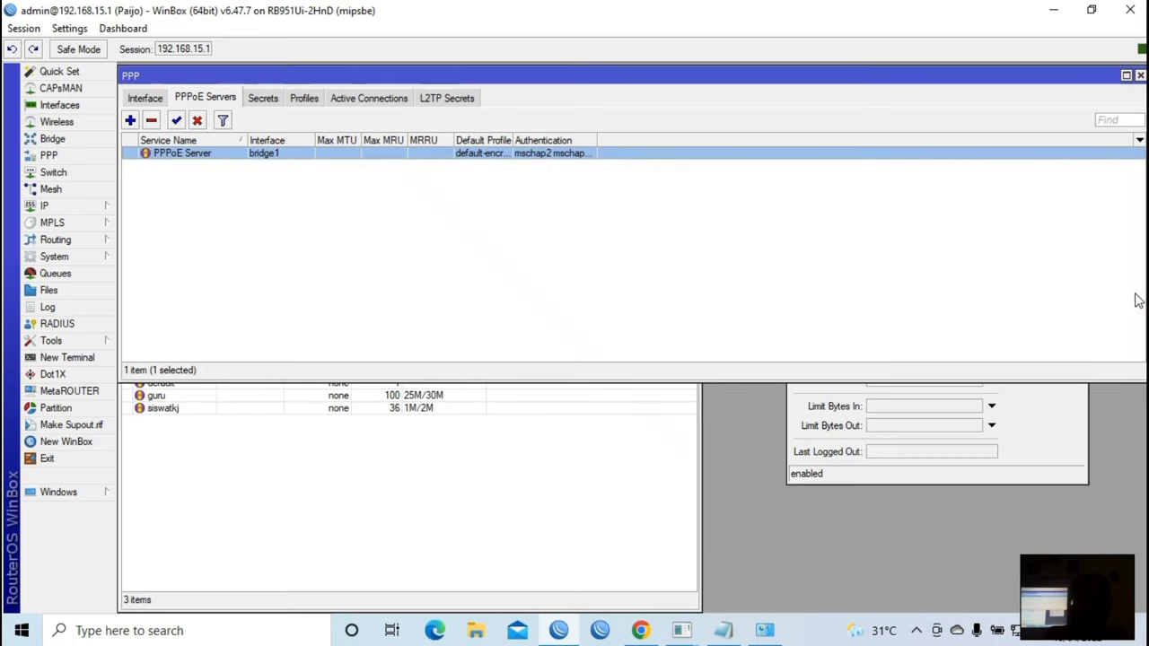
{"action": "left_click", "coordinate": [1059, 462]}
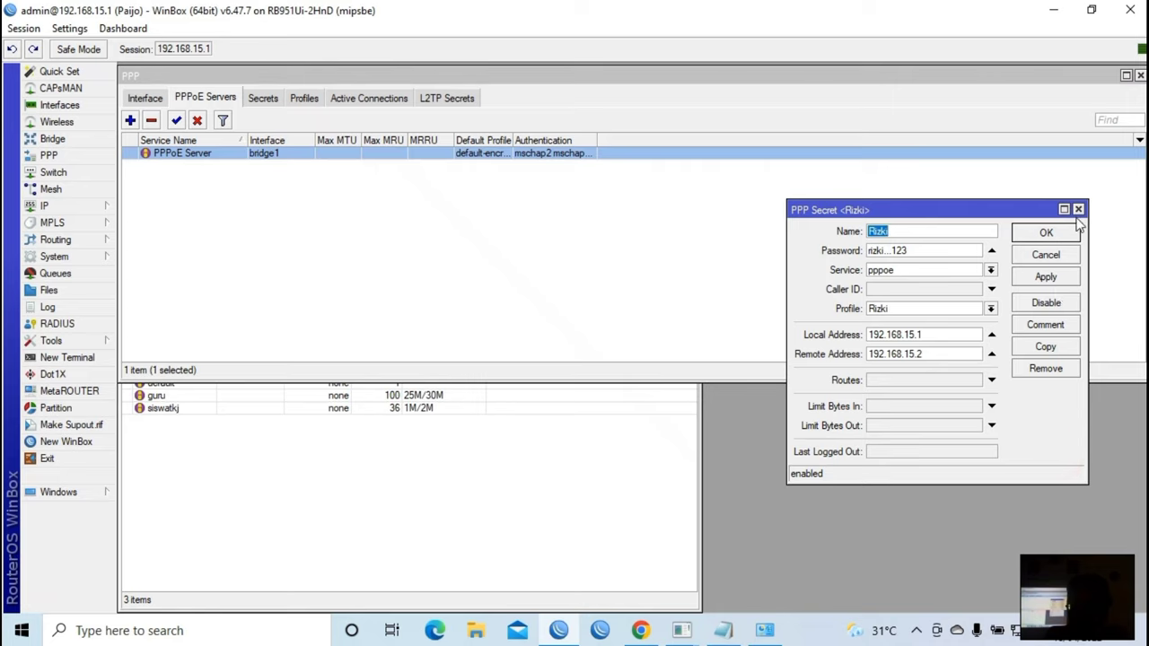
{"action": "left_click", "coordinate": [1078, 210]}
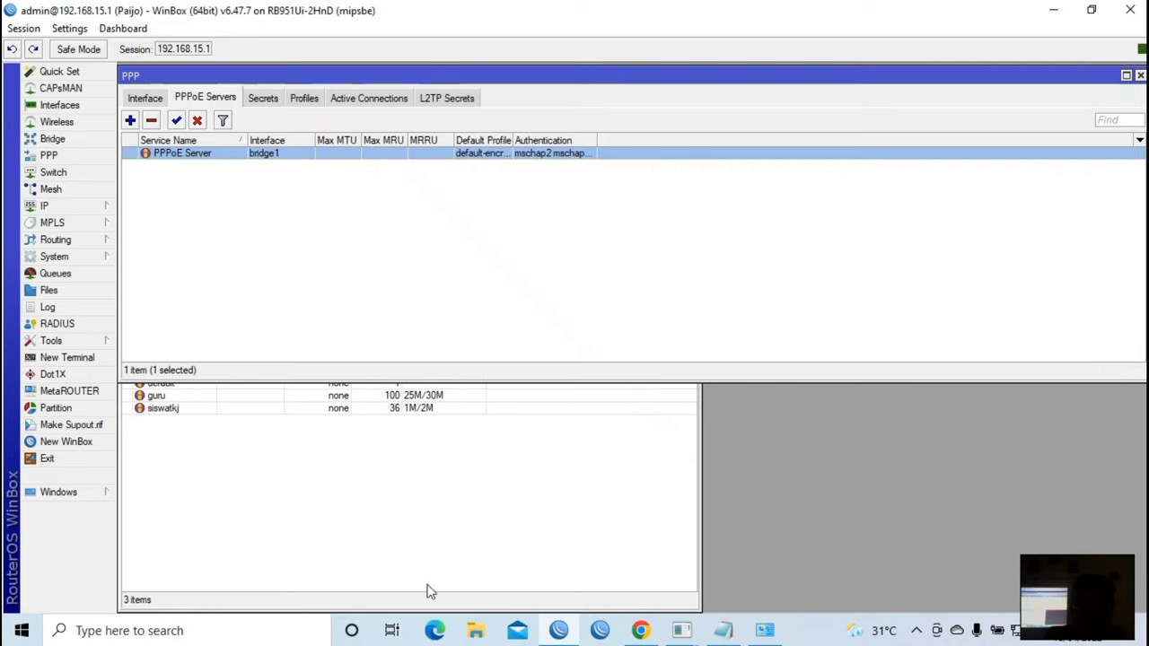
{"action": "left_click", "coordinate": [640, 630]}
{"action": "left_click", "coordinate": [485, 14]}
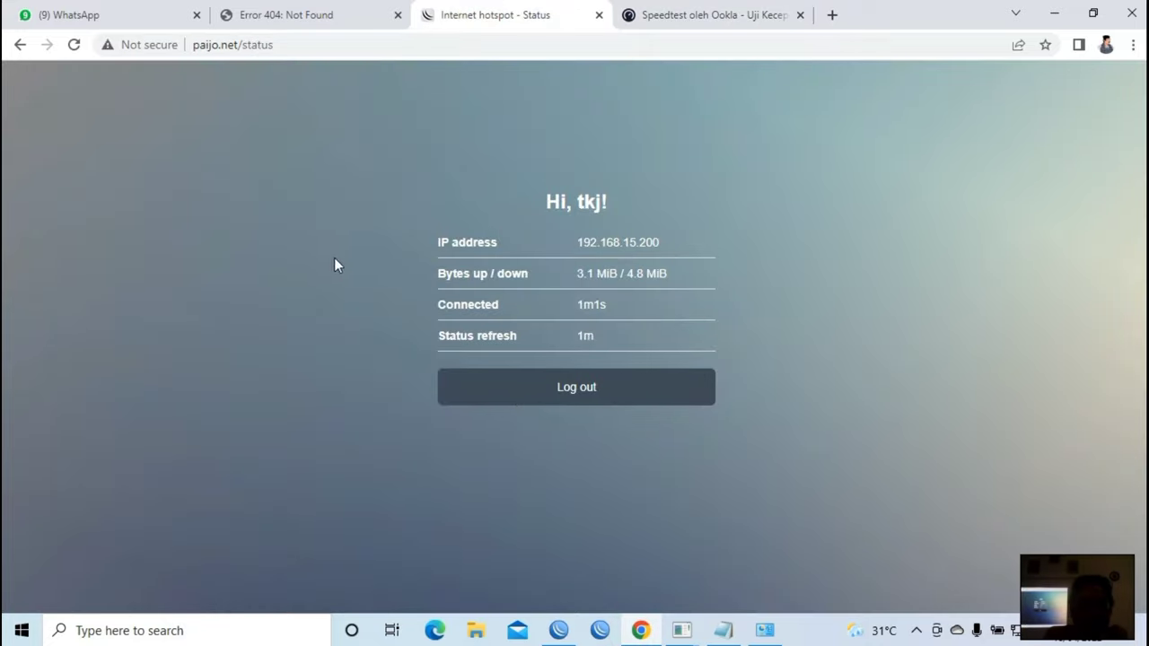
Load User Manager at 192.168.14.1/userman and dismiss the session reset alert.
{"action": "left_click", "coordinate": [295, 14]}
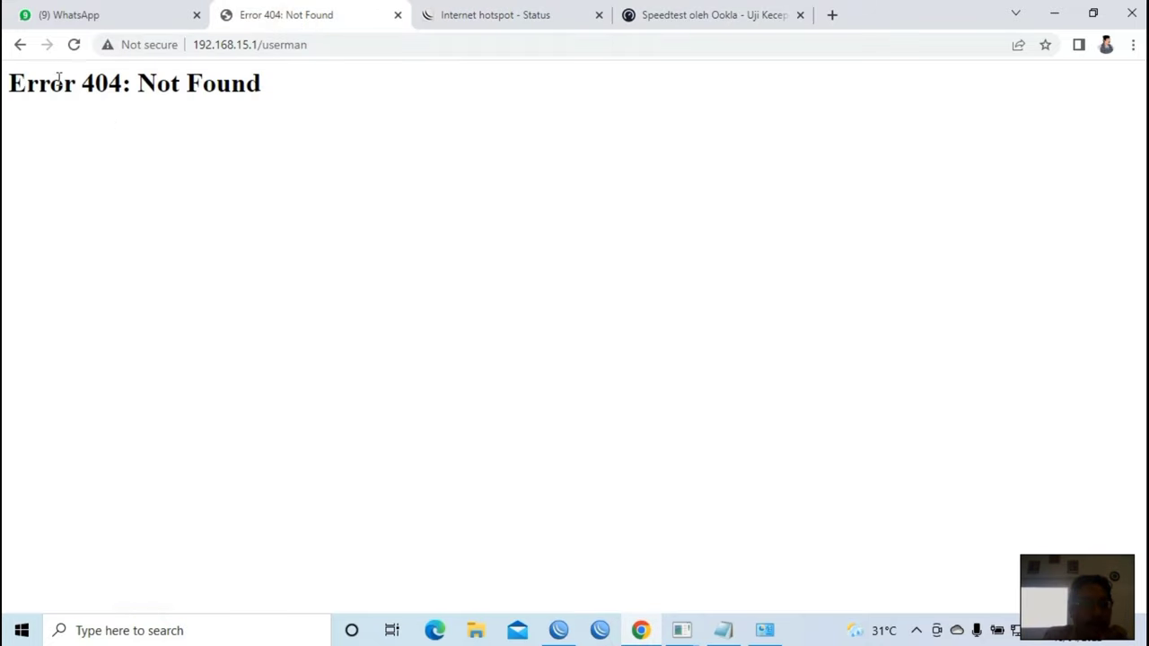
{"action": "left_click", "coordinate": [248, 44]}
{"action": "left_click", "coordinate": [249, 44]}
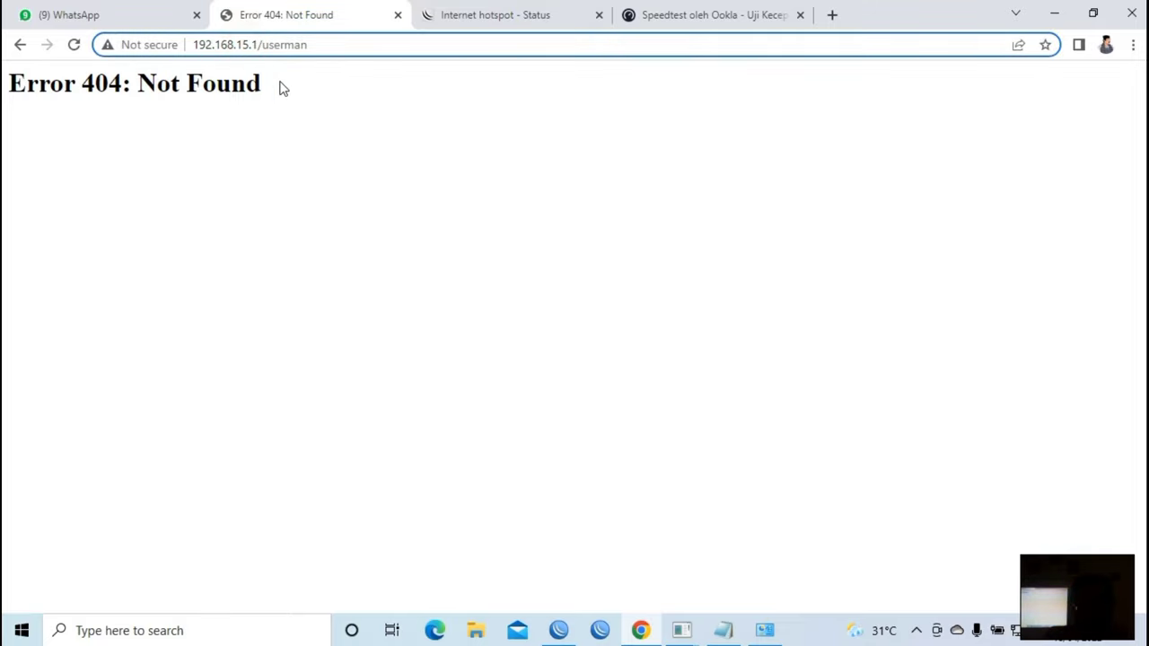
{"action": "key", "text": "BackSpace"}
{"action": "type", "text": "4"}
{"action": "key", "text": "Return"}
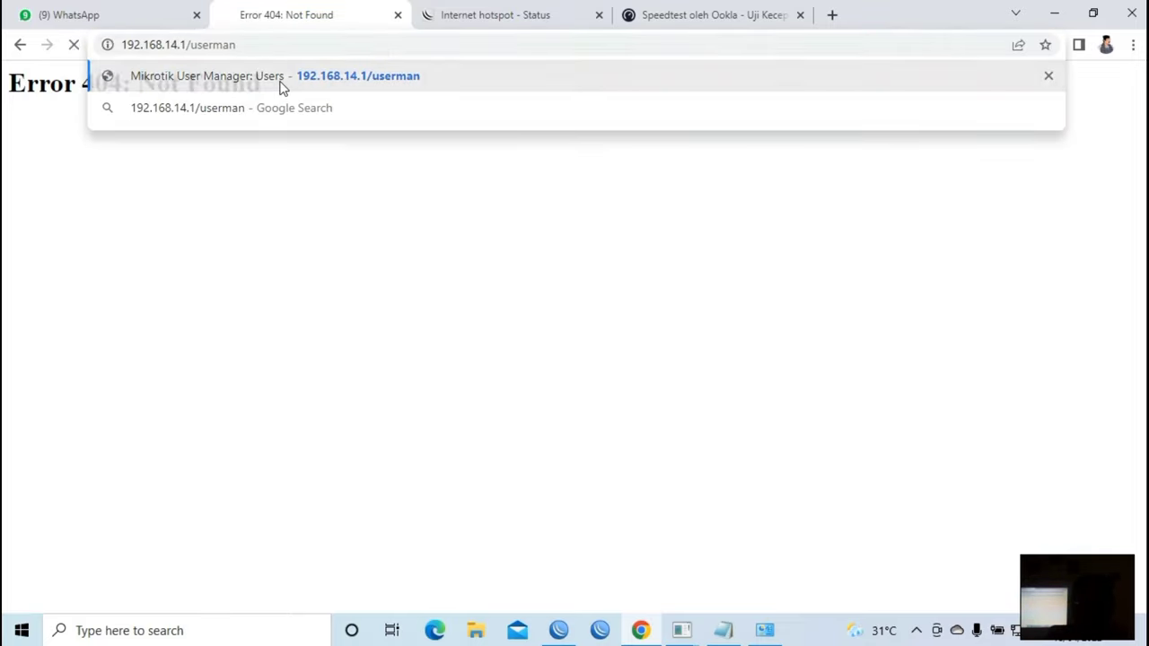
{"action": "left_click", "coordinate": [722, 144]}
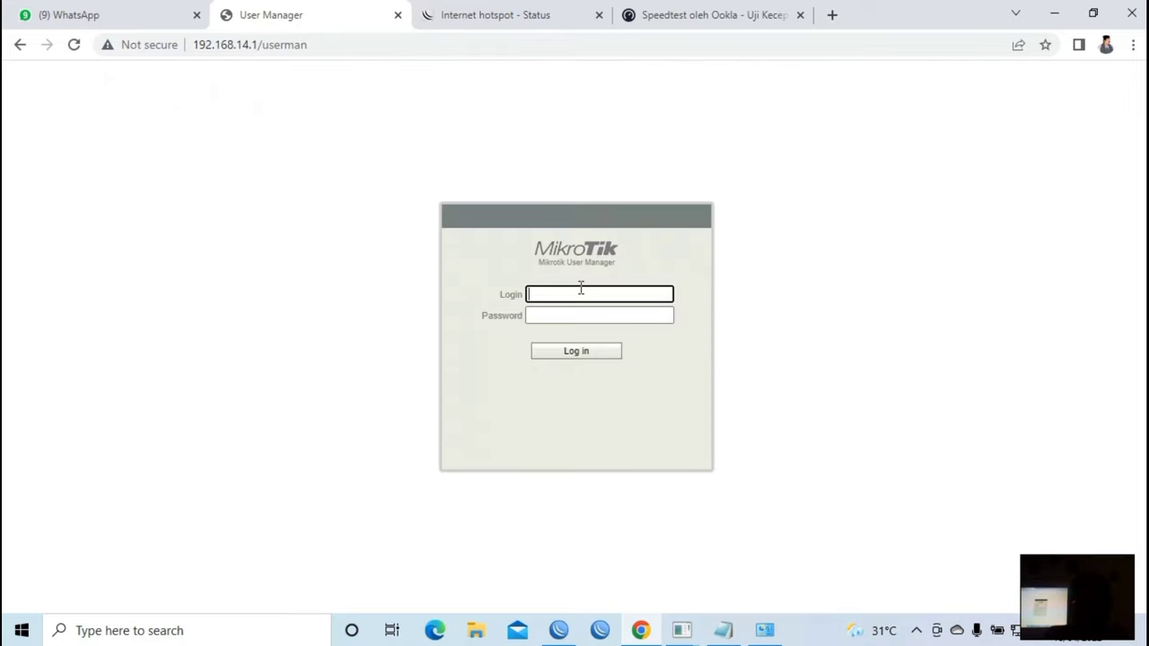
Log into User Manager with the admin login, then return to WinBox.
{"action": "left_click", "coordinate": [581, 290]}
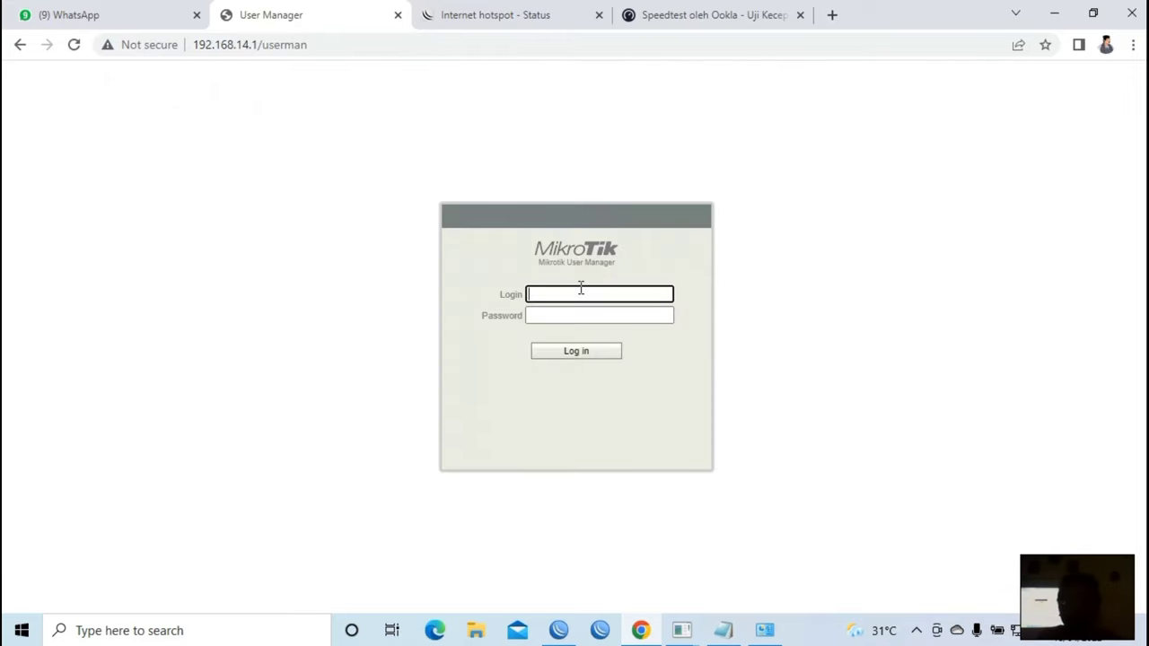
{"action": "left_click", "coordinate": [580, 289]}
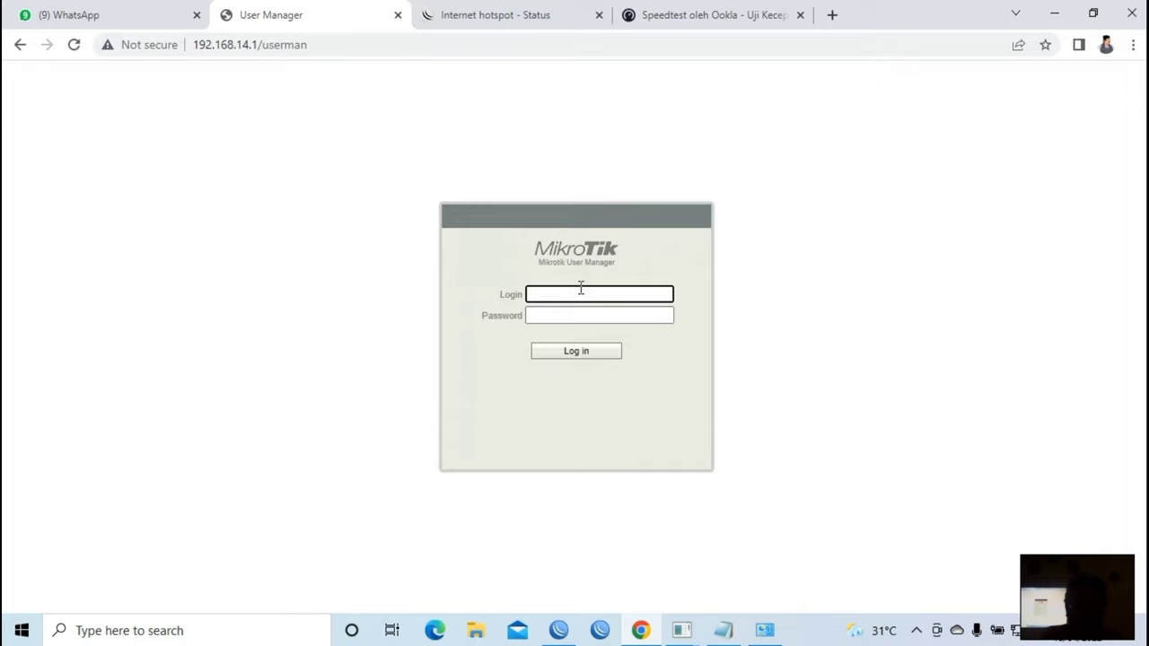
{"action": "type", "text": "admin"}
{"action": "left_click", "coordinate": [579, 351]}
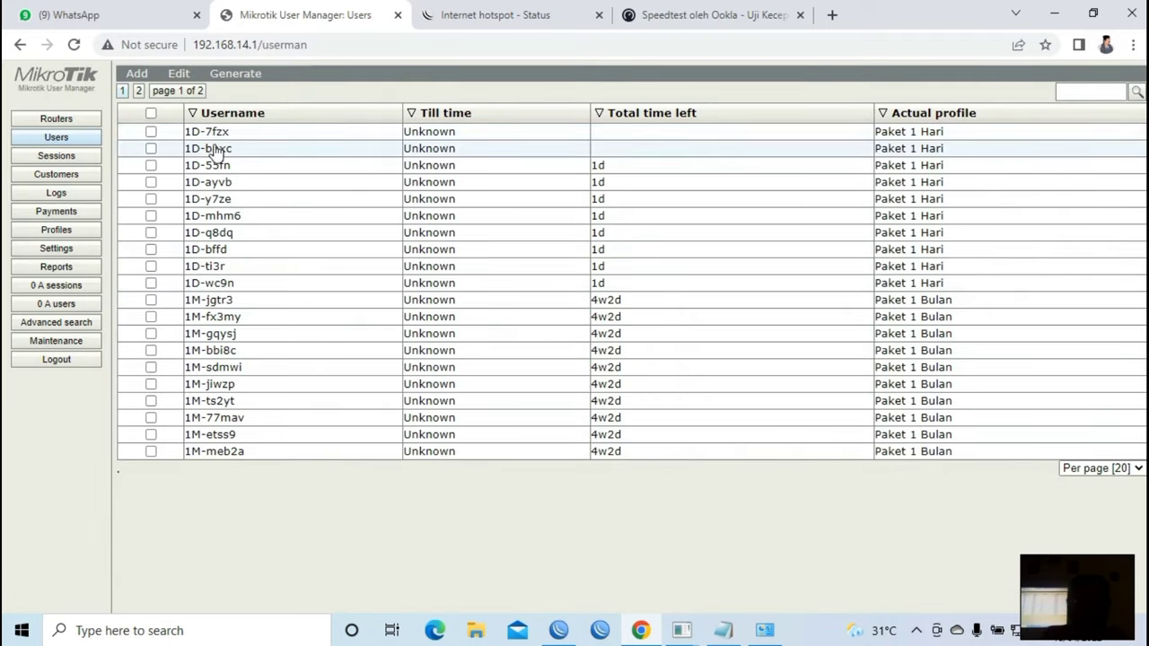
{"action": "left_click", "coordinate": [485, 15]}
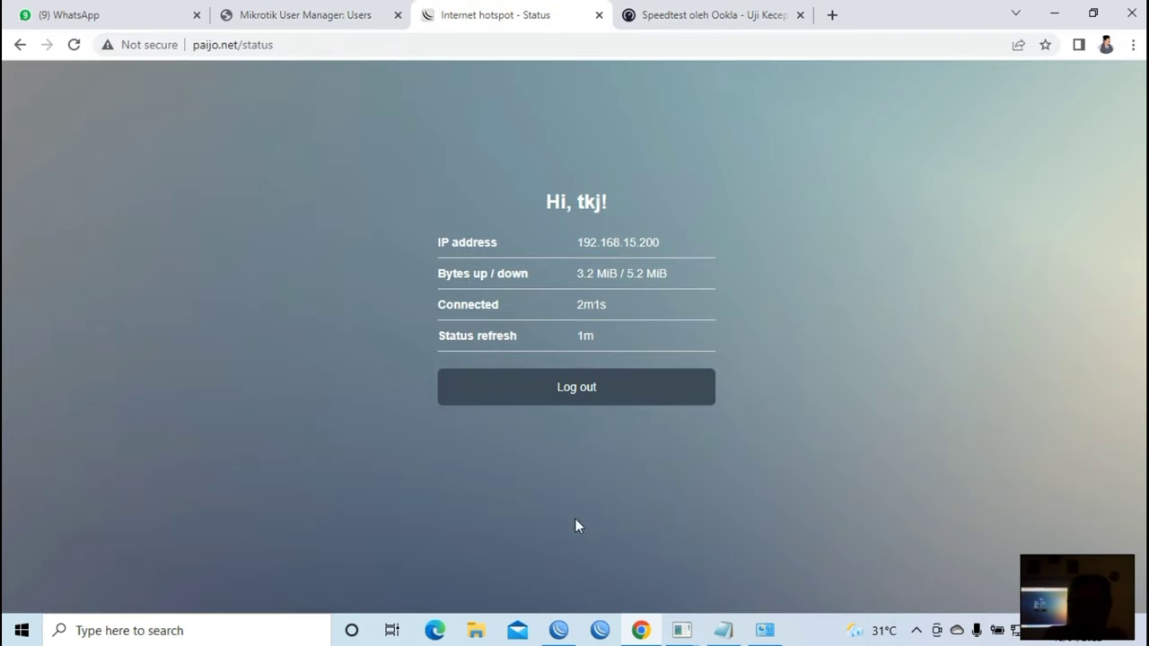
{"action": "left_click", "coordinate": [558, 630]}
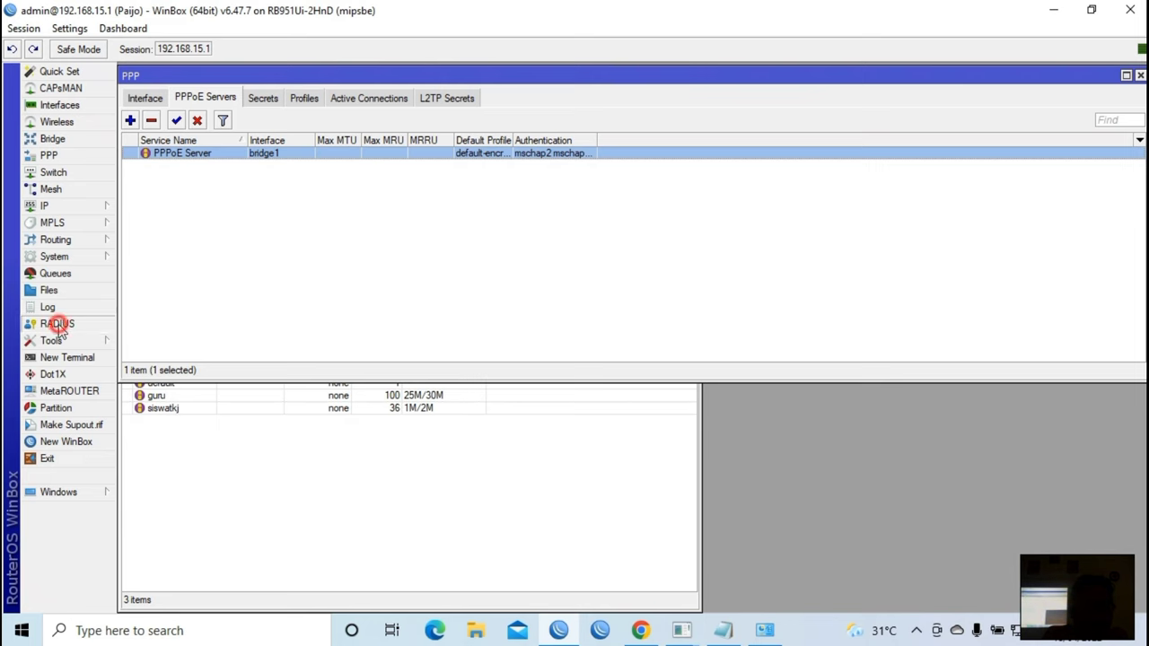
Open the 192.168.14.1 RADIUS server entry and the default hotspot server profile's RADIUS tab.
{"action": "left_click", "coordinate": [56, 324]}
{"action": "double_click", "coordinate": [230, 375]}
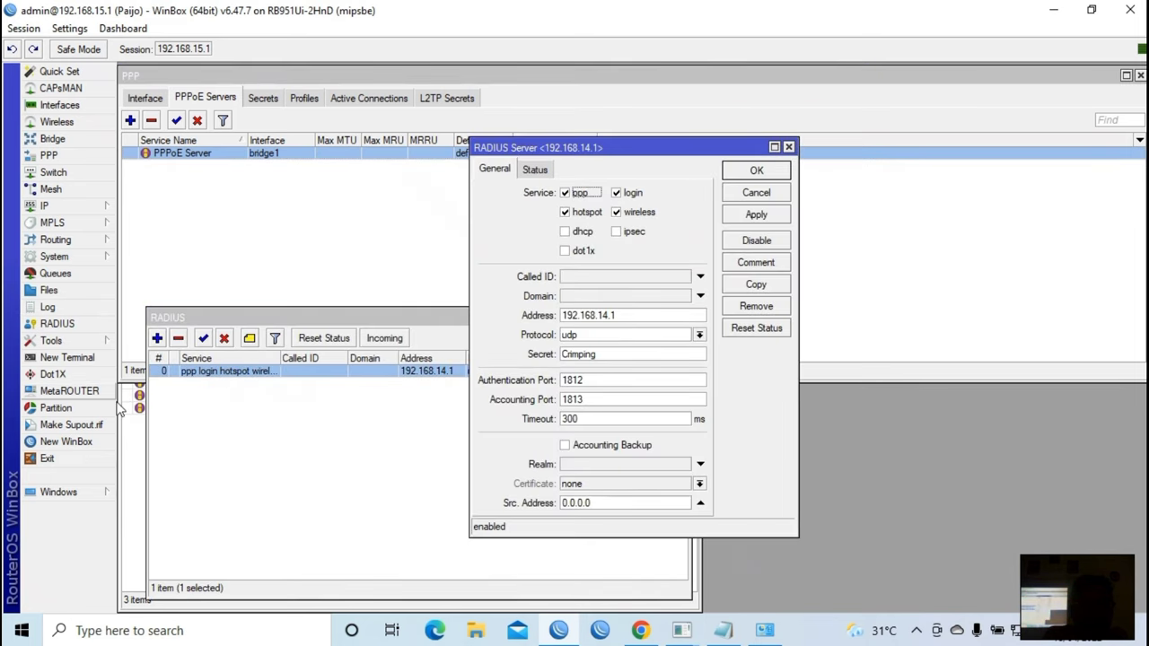
{"action": "left_click", "coordinate": [134, 433]}
{"action": "left_click", "coordinate": [139, 328]}
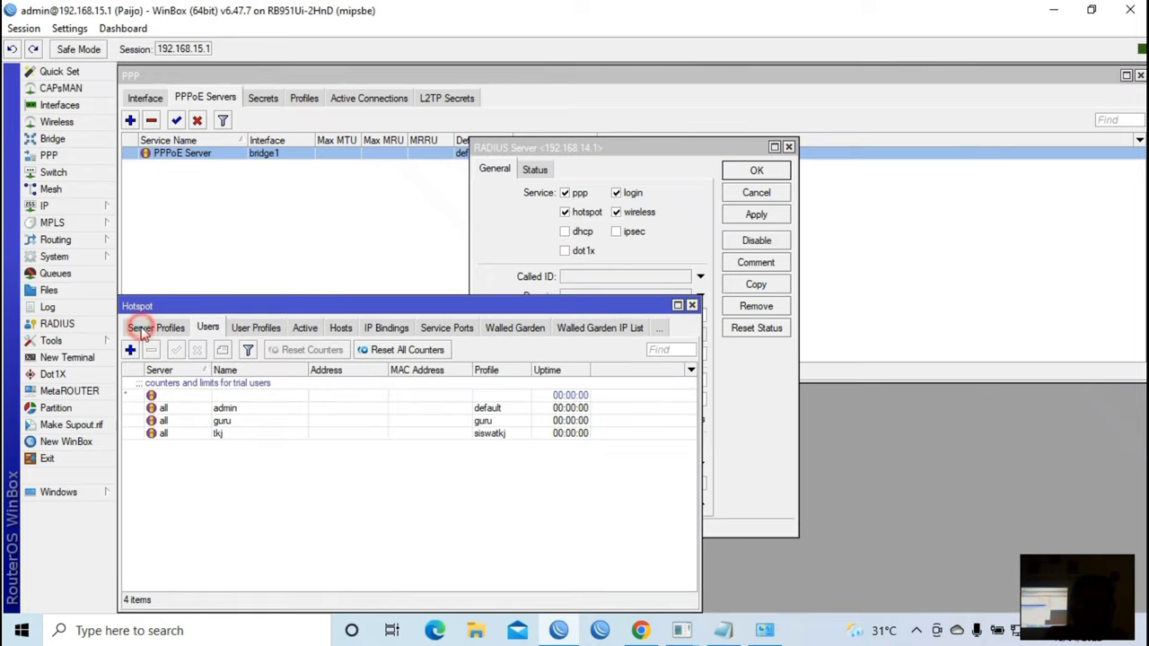
{"action": "left_click", "coordinate": [140, 327]}
{"action": "left_click", "coordinate": [199, 329]}
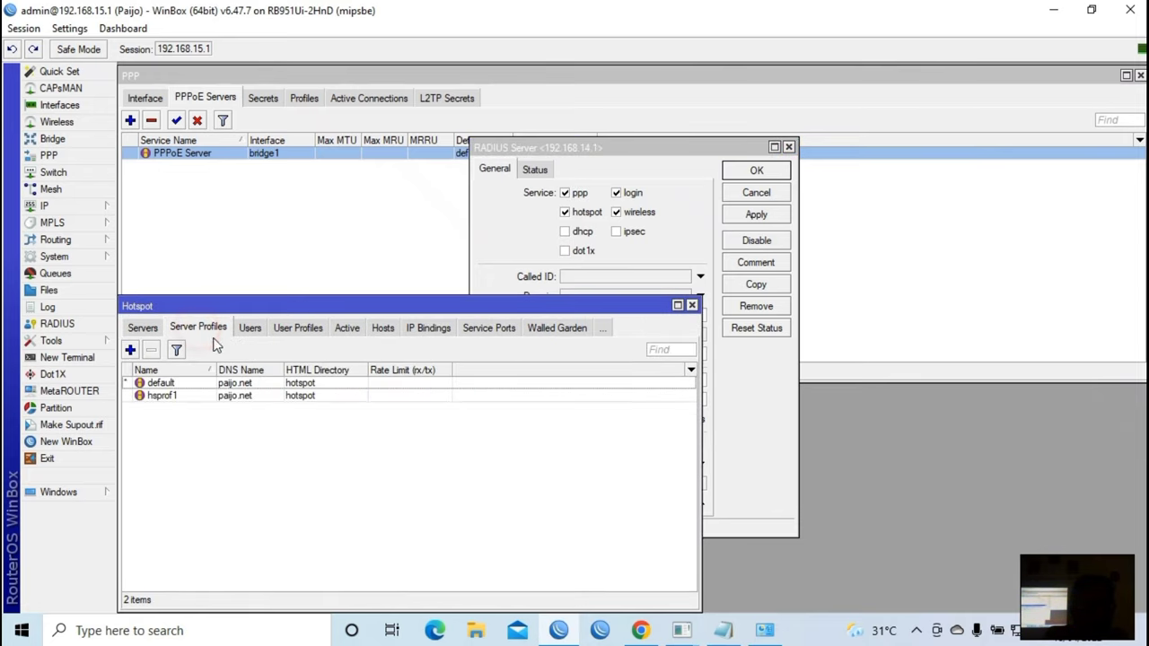
{"action": "double_click", "coordinate": [247, 383]}
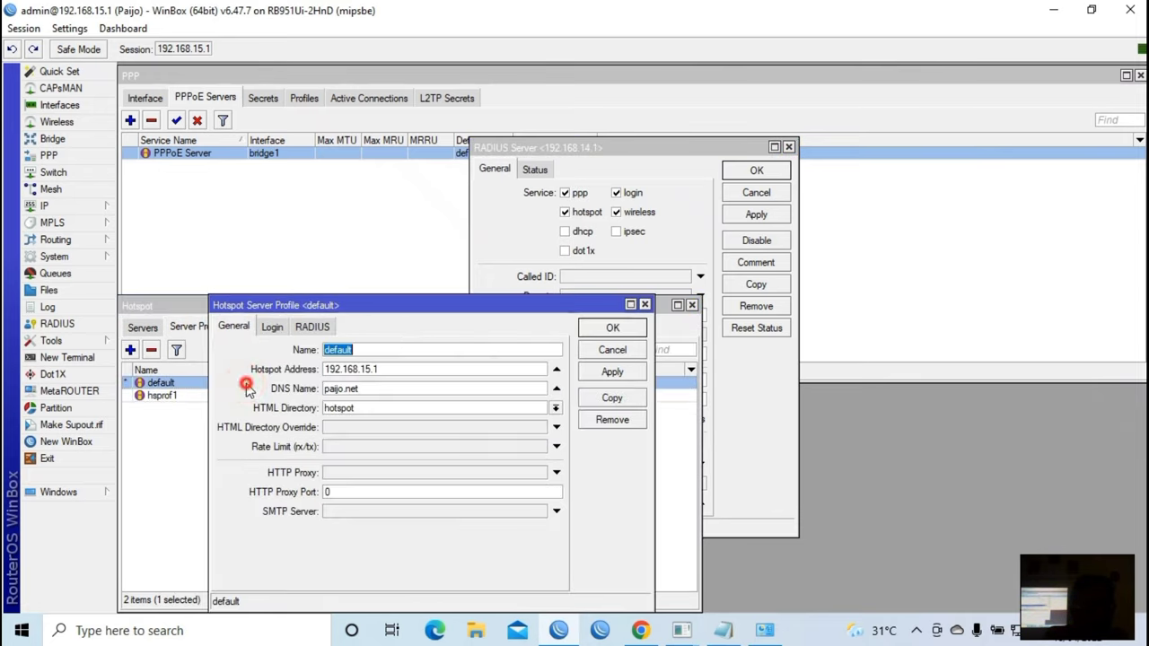
{"action": "left_click", "coordinate": [310, 326]}
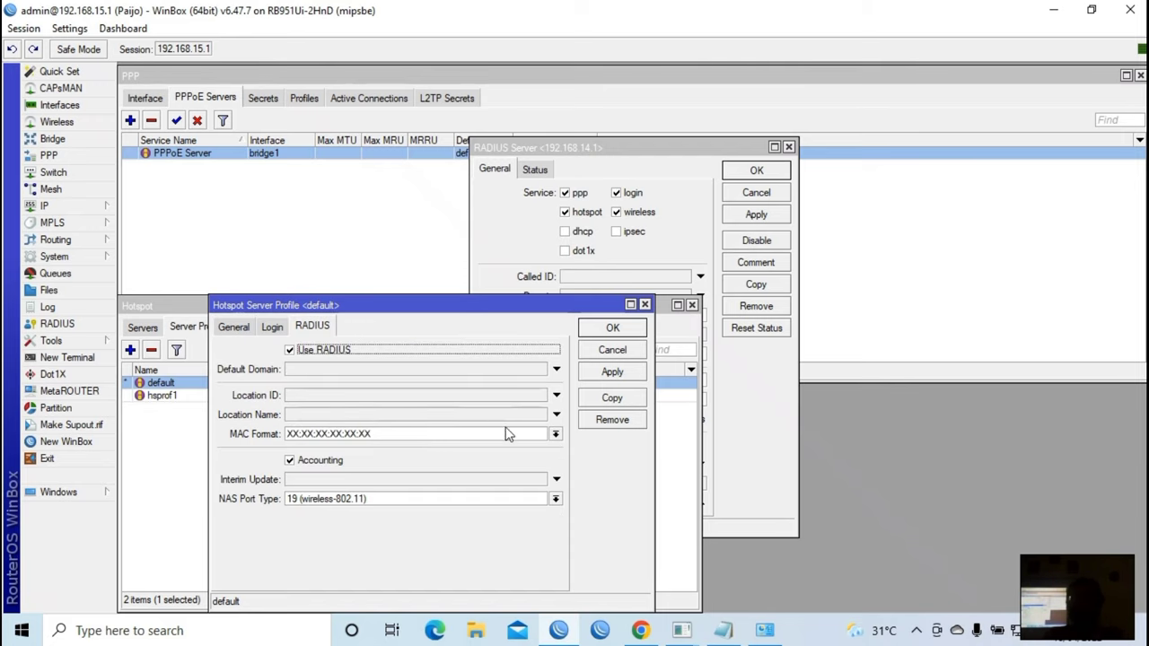
{"action": "left_click", "coordinate": [757, 407]}
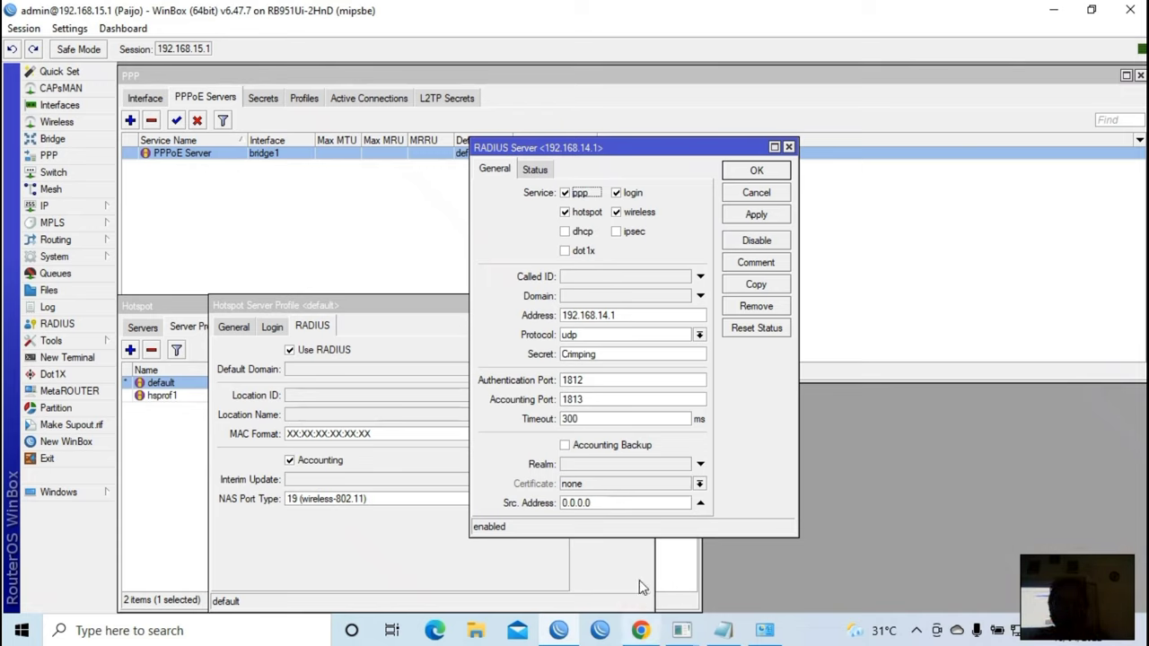
{"action": "left_click", "coordinate": [158, 468]}
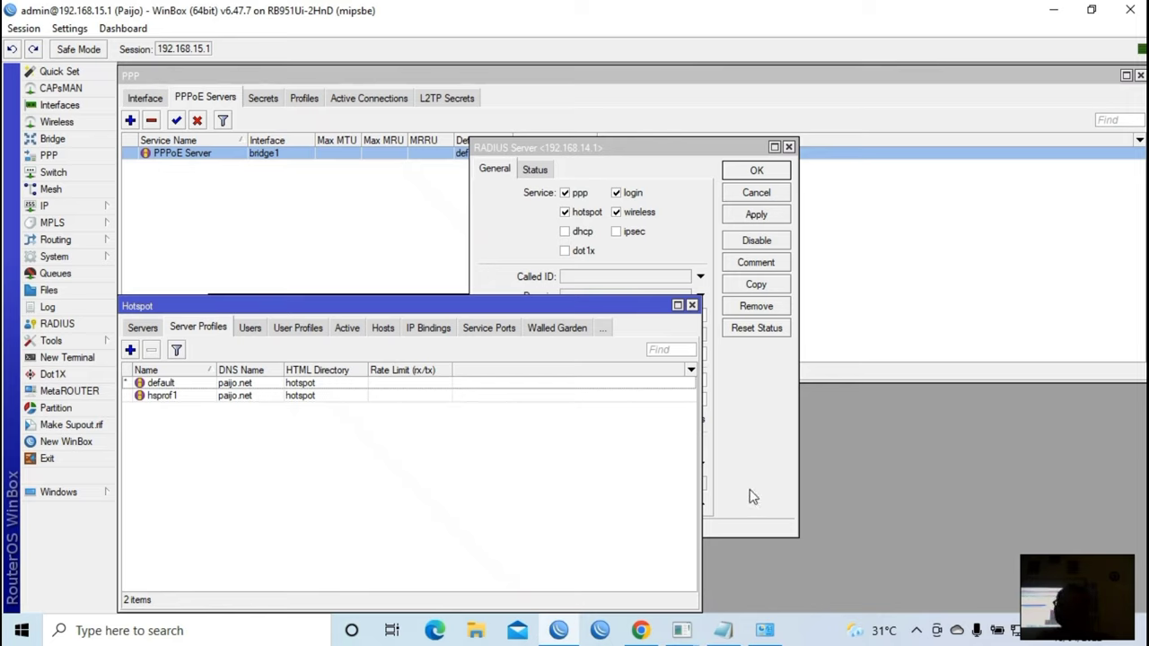
{"action": "left_click", "coordinate": [743, 403]}
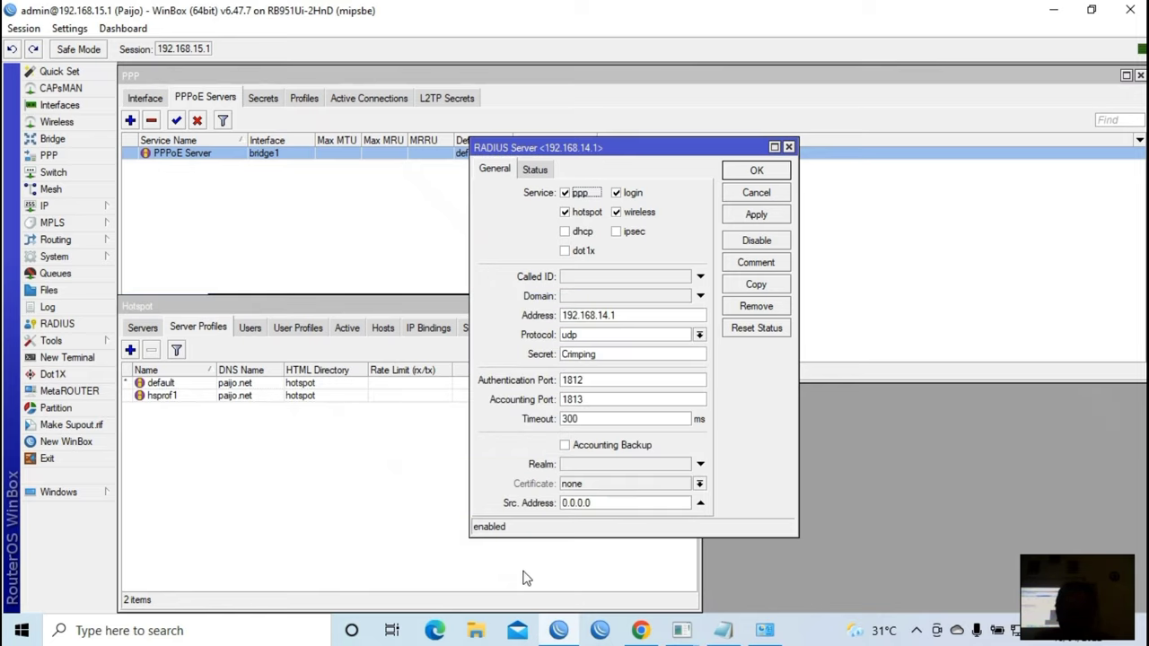
{"action": "key", "text": "super"}
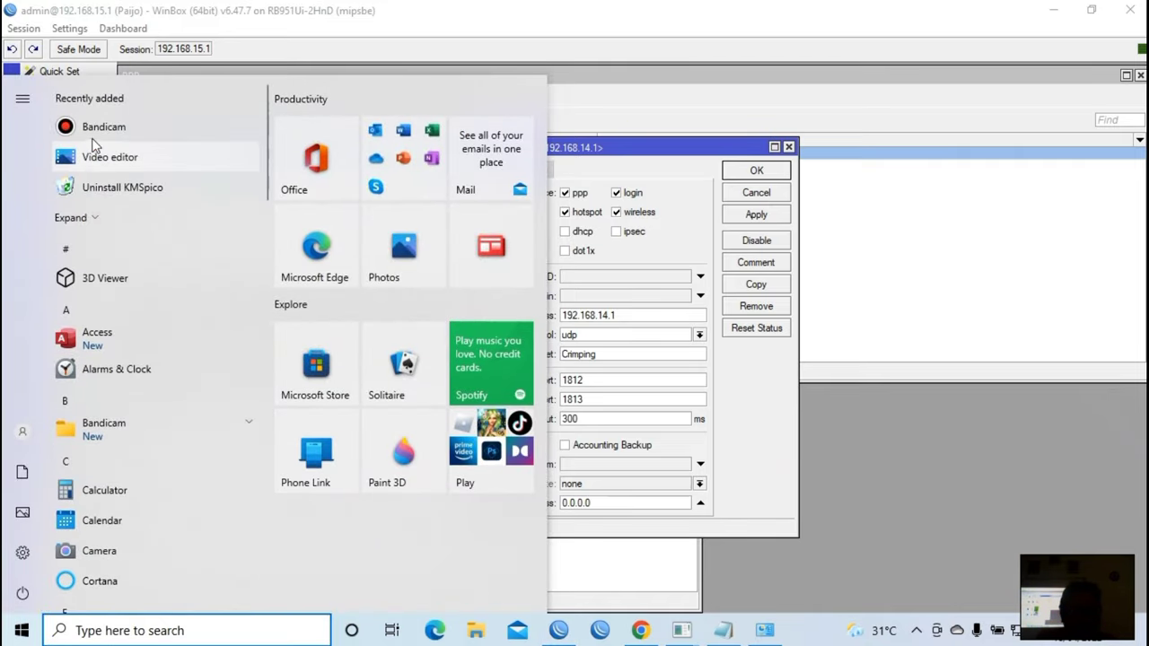
{"action": "key", "text": "Escape"}
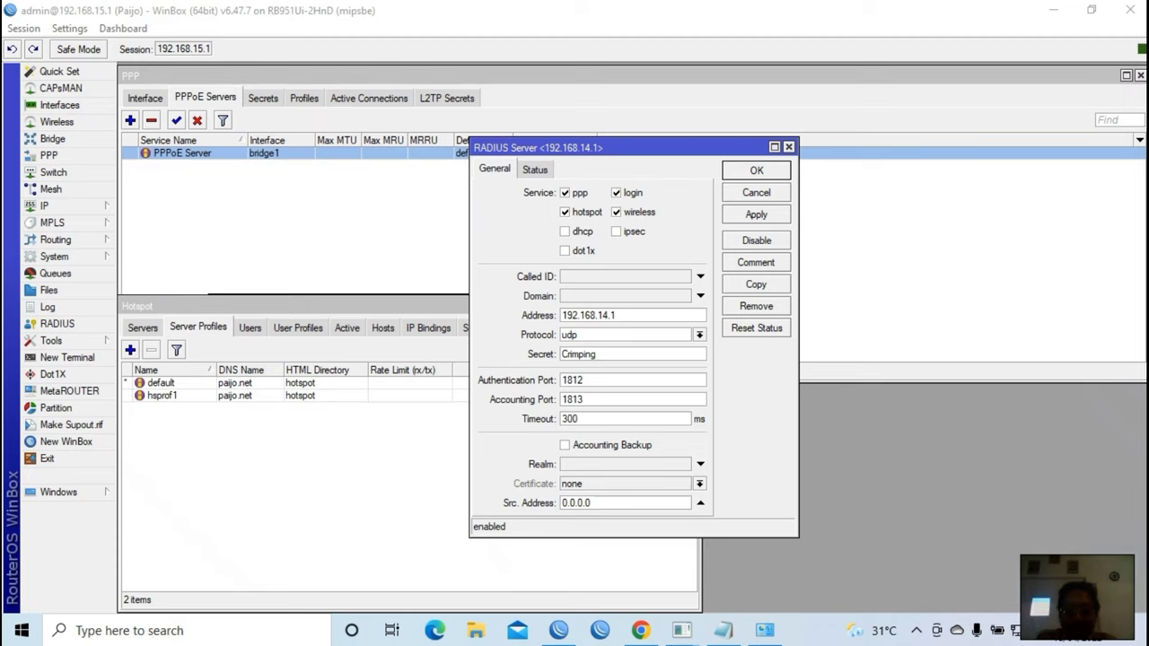